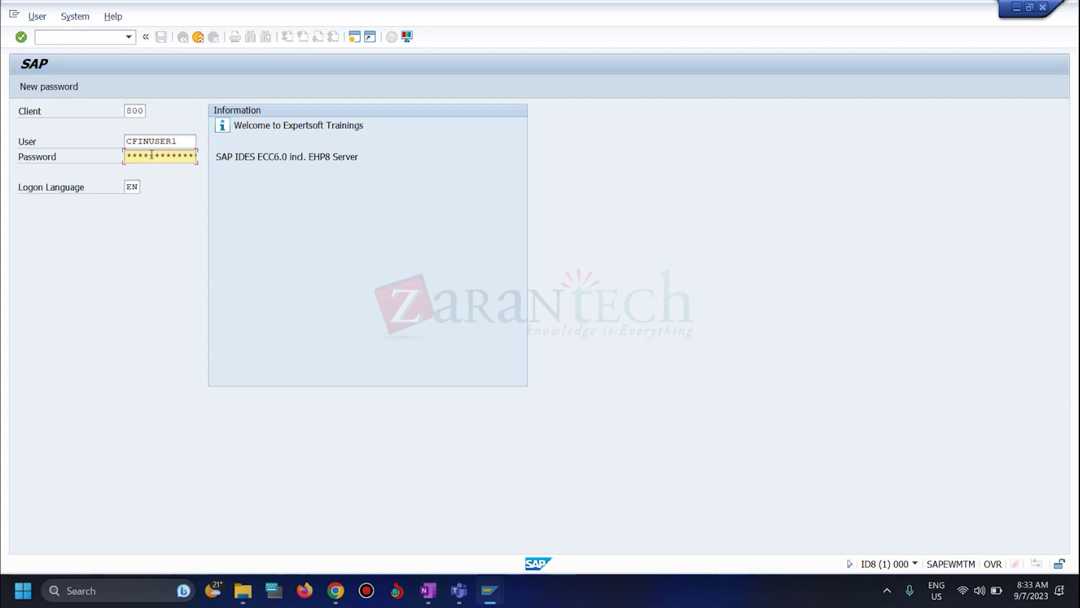
- Complete the logon to client 800, continuing past the multiple-logon prompt, and run G/L Account Balances for fiscal year 2023
{"action": "key", "text": "Return"}
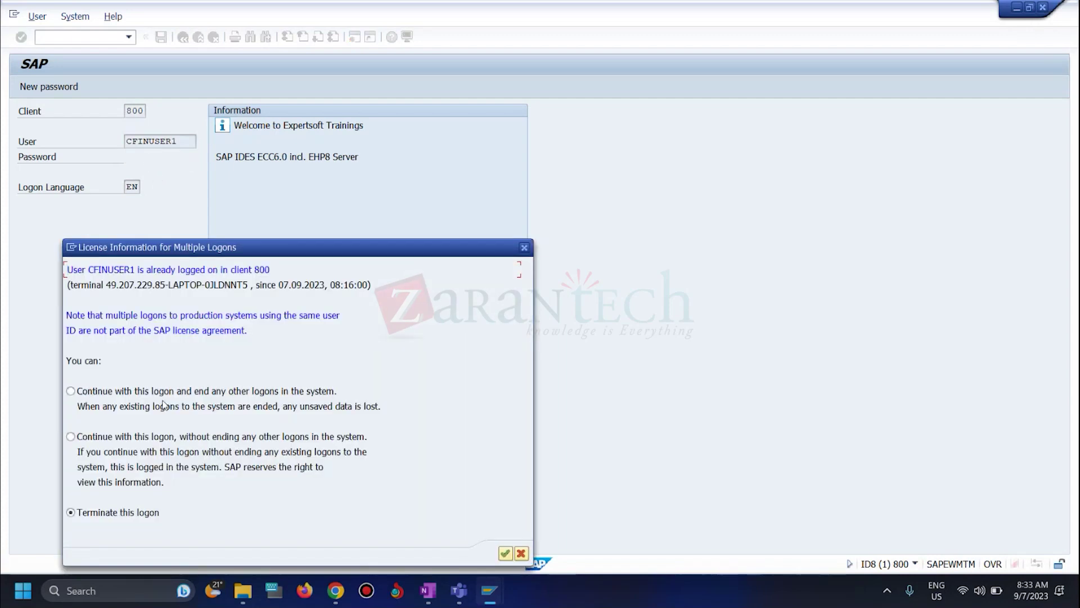
{"action": "key", "text": "Return"}
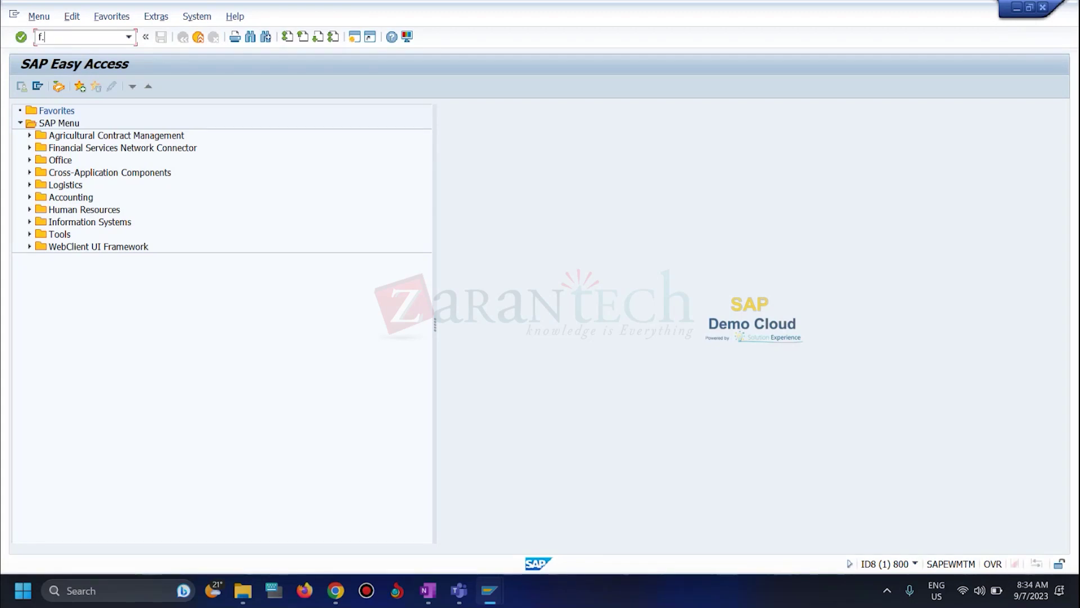
{"action": "key", "text": "Return"}
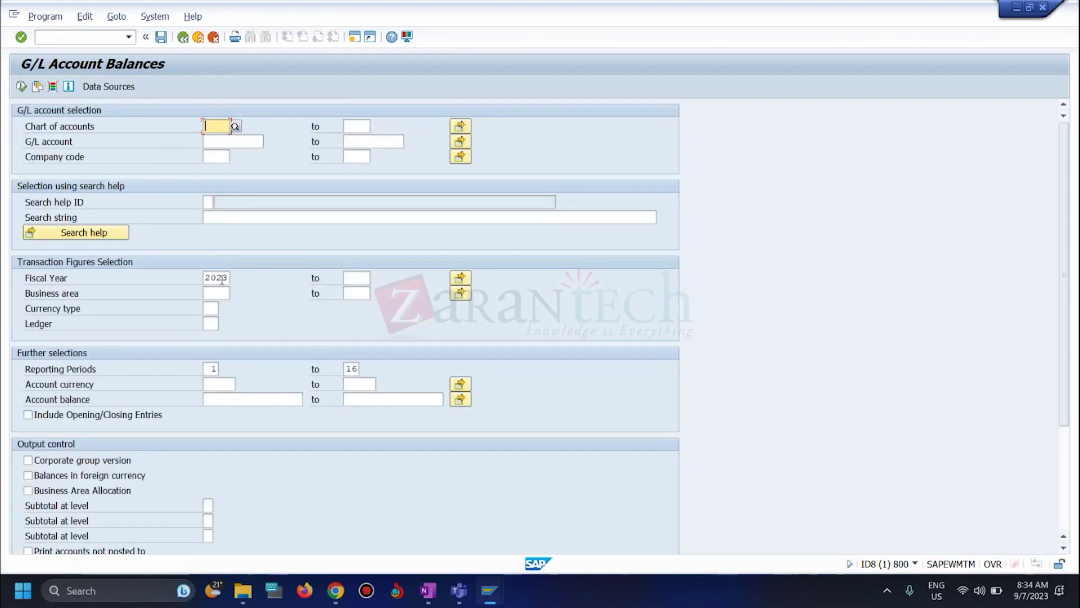
{"action": "left_click", "coordinate": [21, 86]}
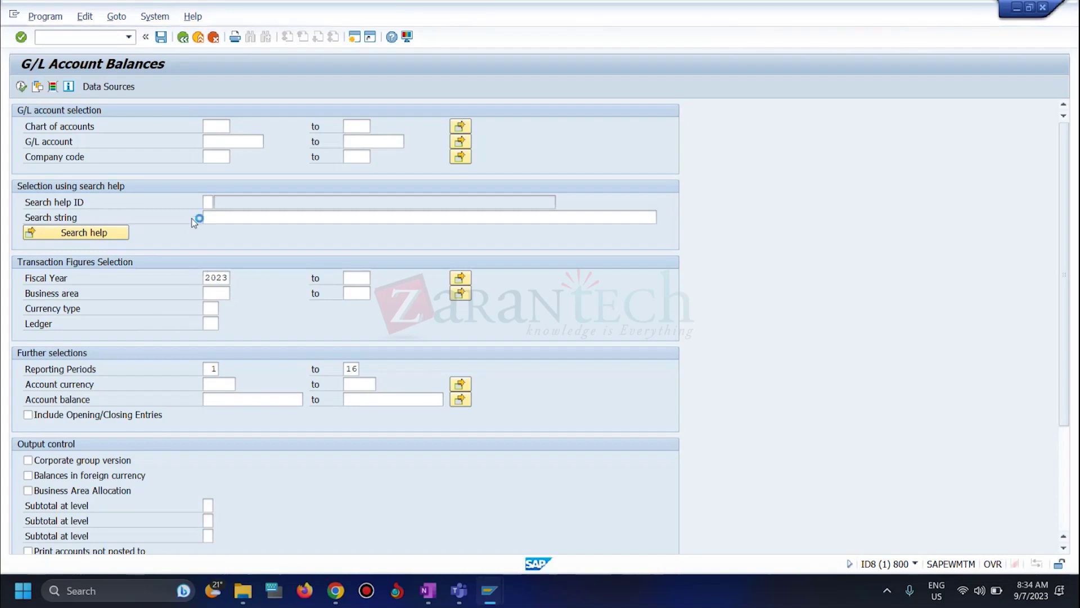
- Open General Table Display with transaction se16n in a new GUI window
{"action": "left_click", "coordinate": [15, 16]}
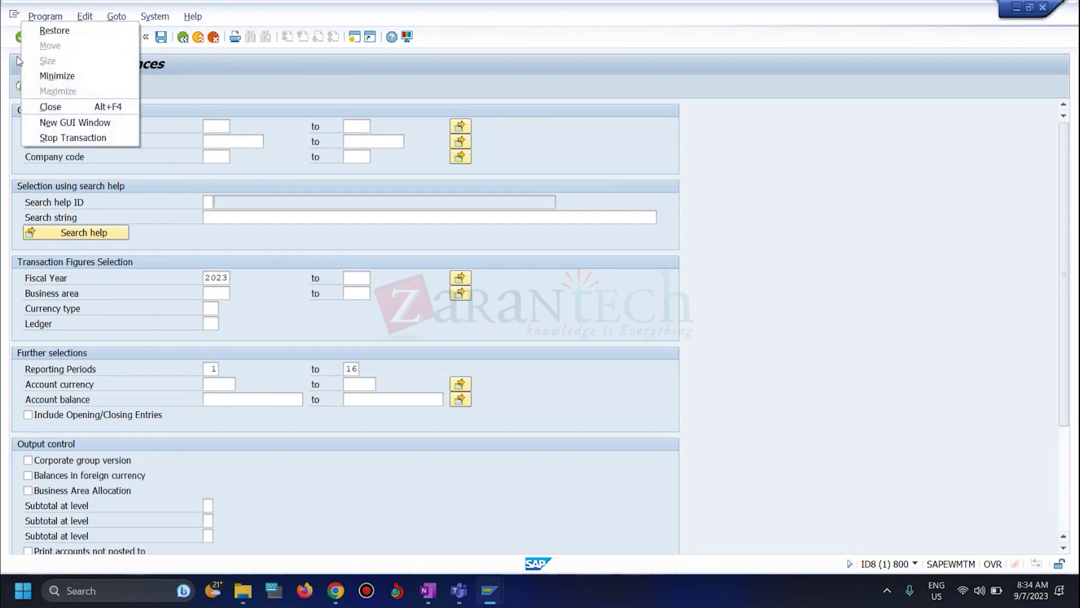
{"action": "left_click", "coordinate": [74, 122]}
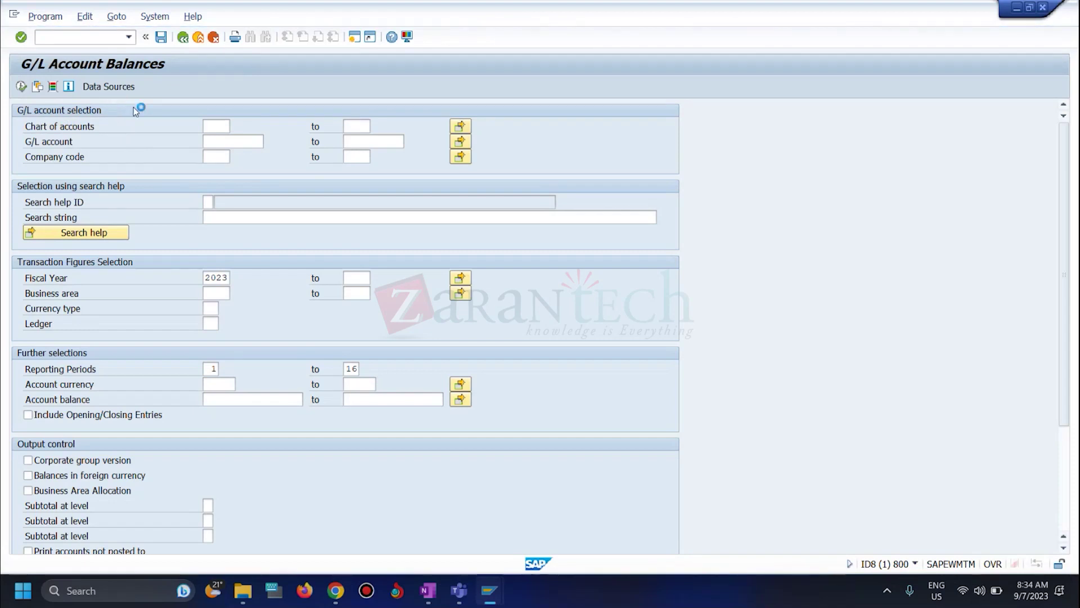
{"action": "type", "text": "se16n"}
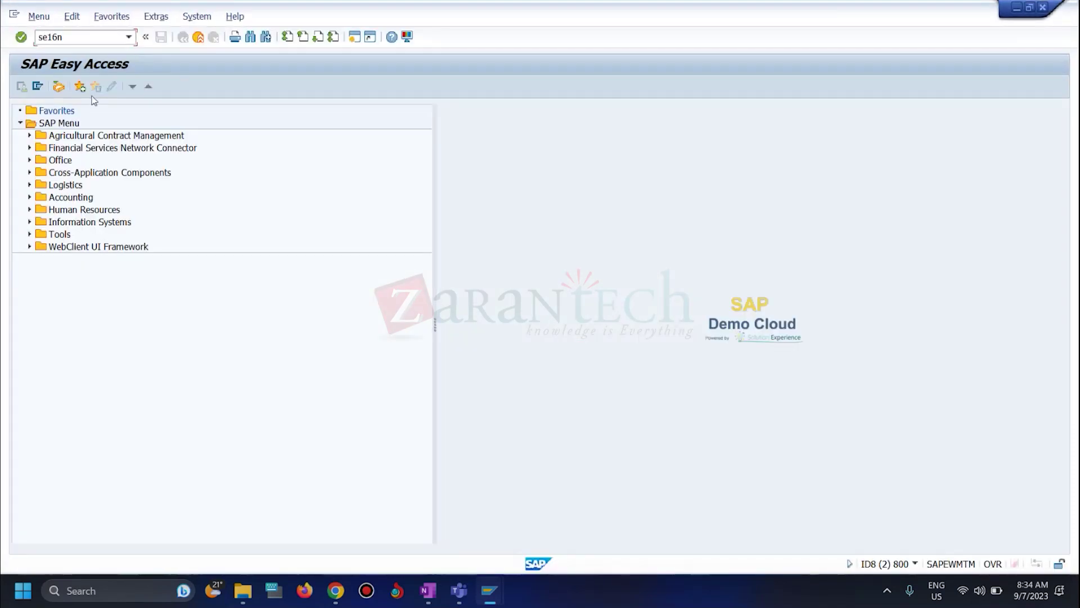
{"action": "key", "text": "Return"}
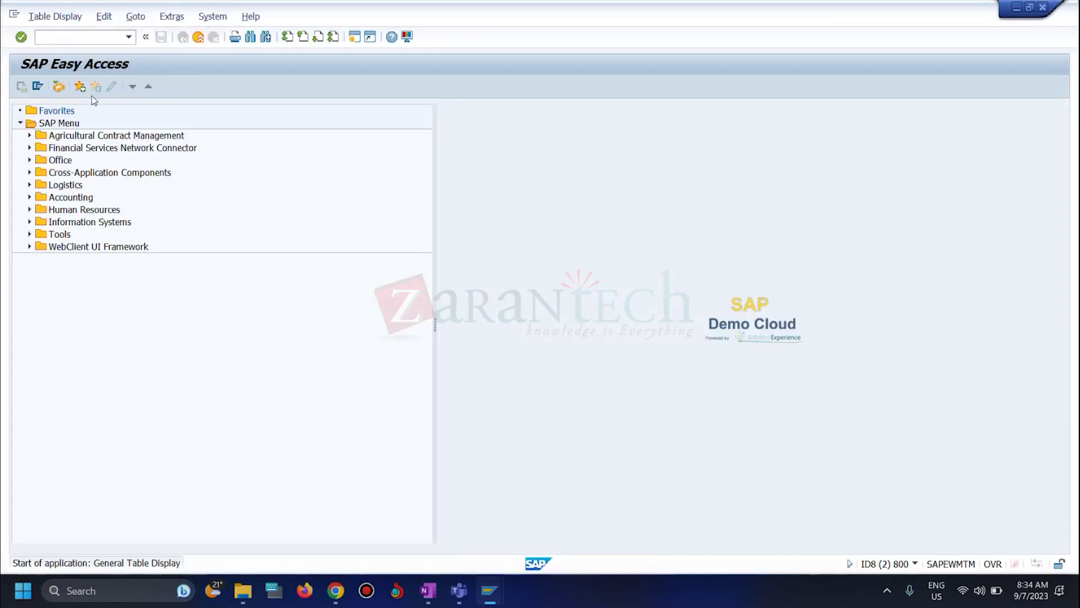
- Display the BKPF entries for fiscal year 2023 and select the company code of the first entry
{"action": "type", "text": "bkpf"}
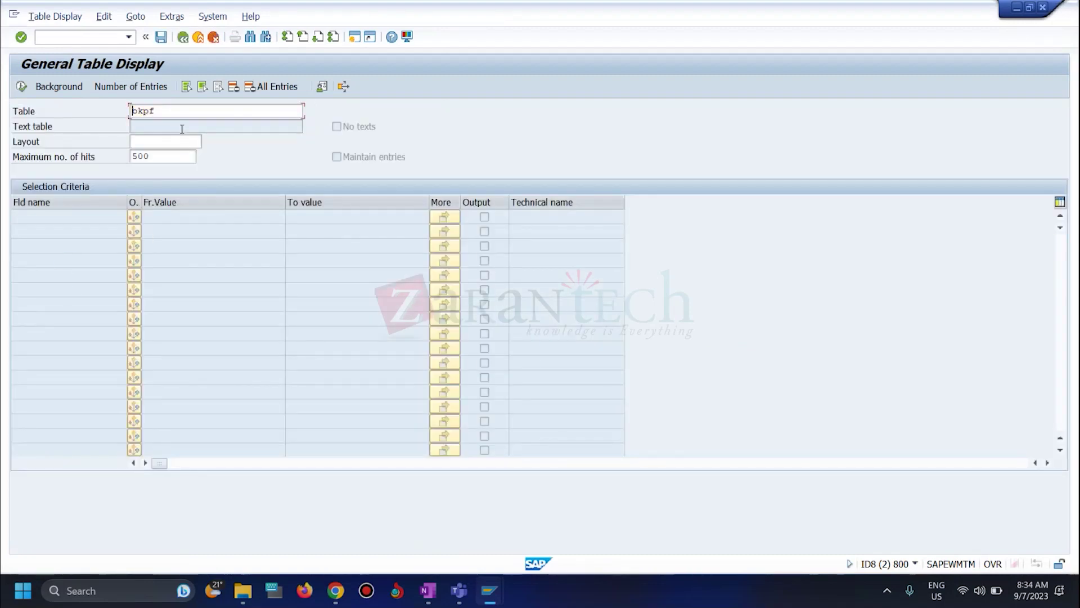
{"action": "key", "text": "Return"}
{"action": "left_click", "coordinate": [189, 260]}
{"action": "type", "text": "2023"}
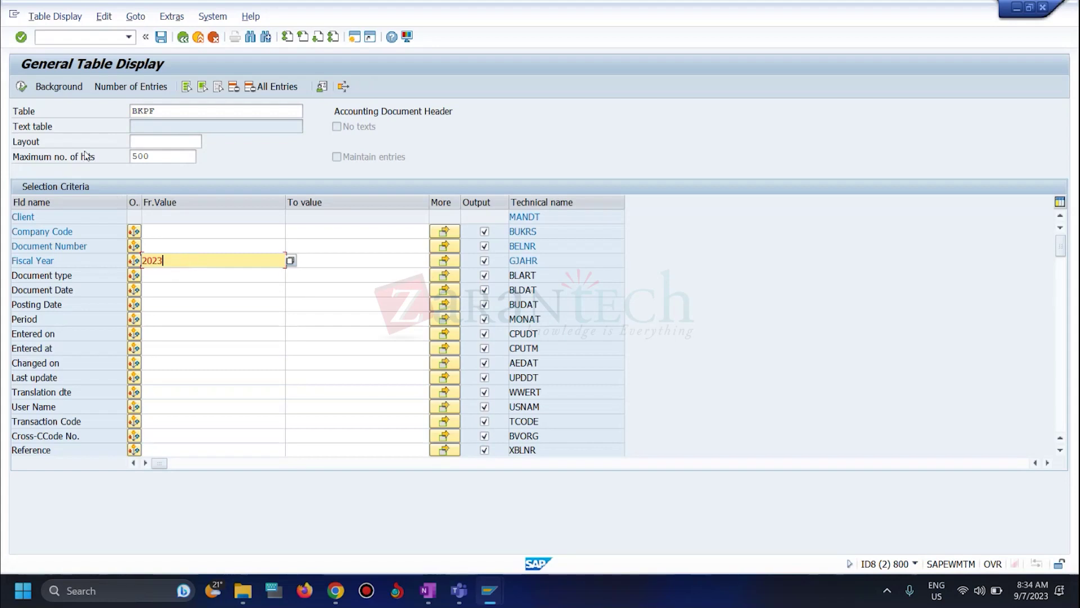
{"action": "left_click", "coordinate": [22, 86]}
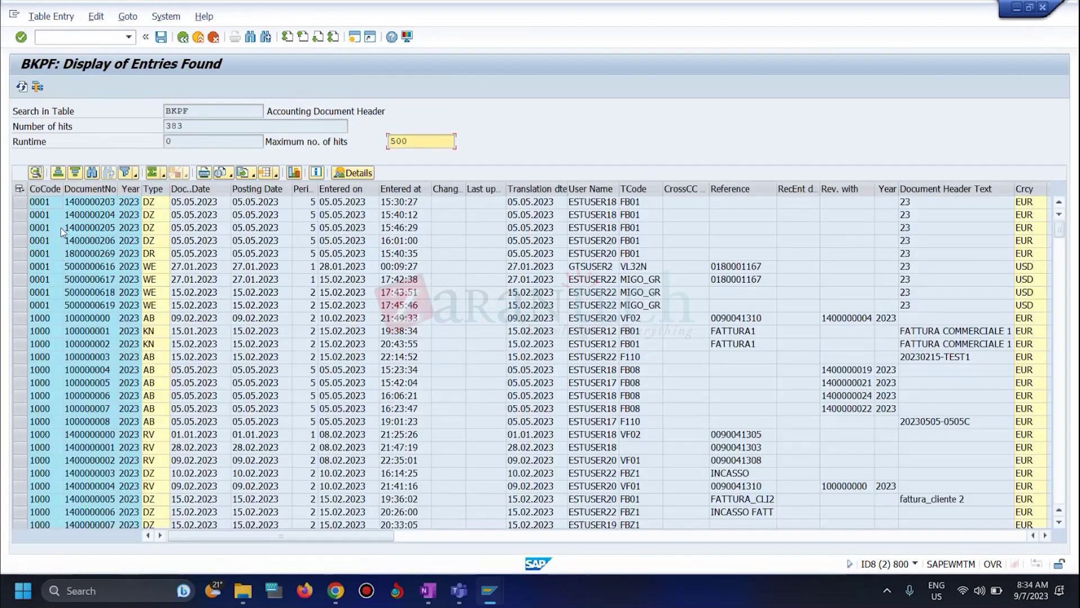
{"action": "left_click", "coordinate": [45, 204]}
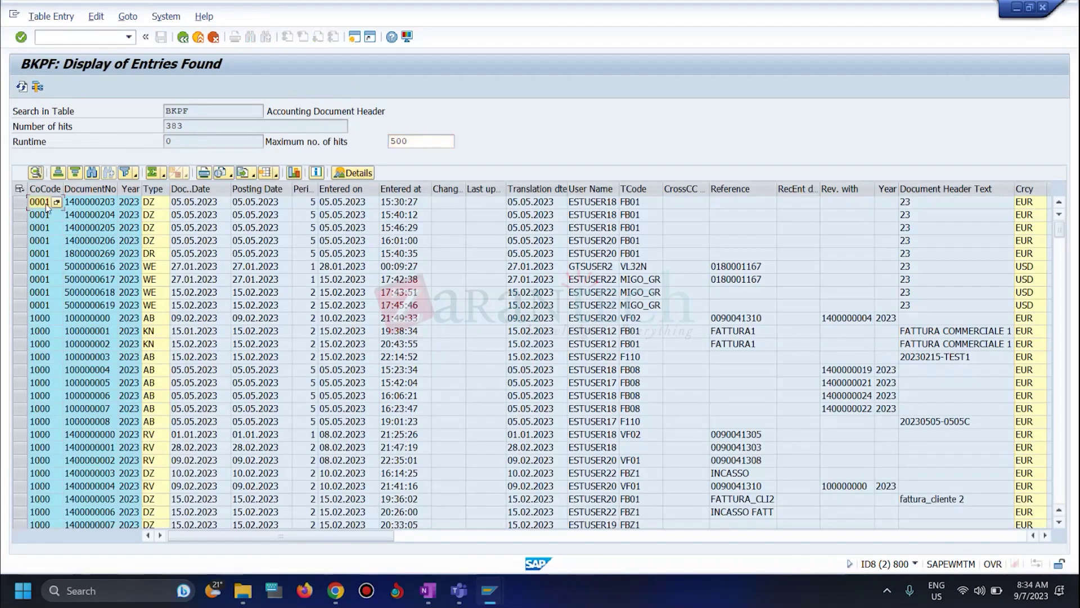
- Return to the G/L Account Balances session, stop its running transaction and restart f.08
{"action": "key", "text": "alt+Tab"}
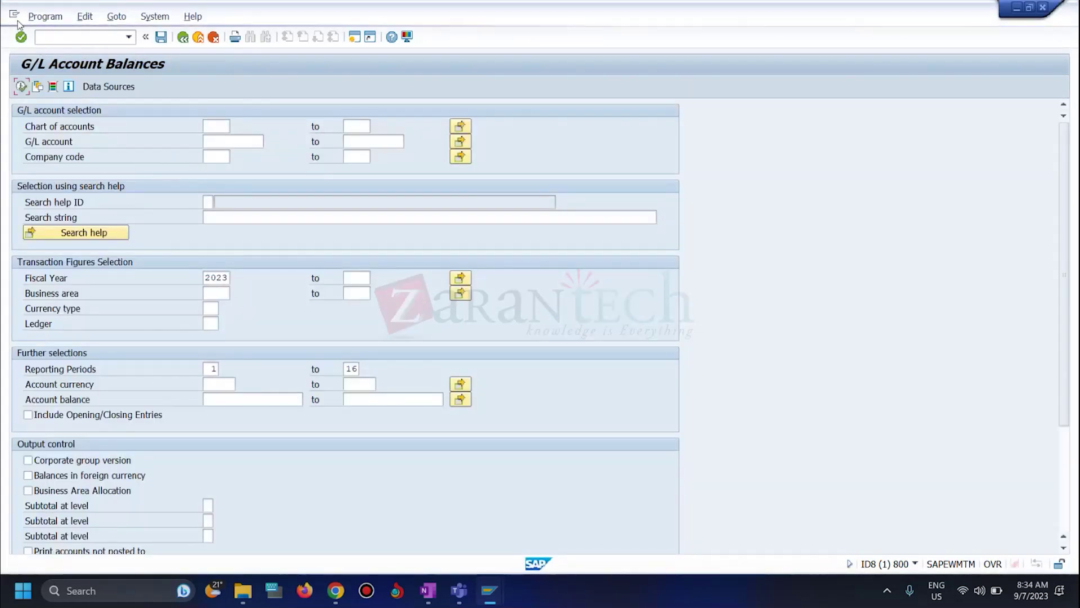
{"action": "left_click", "coordinate": [14, 15]}
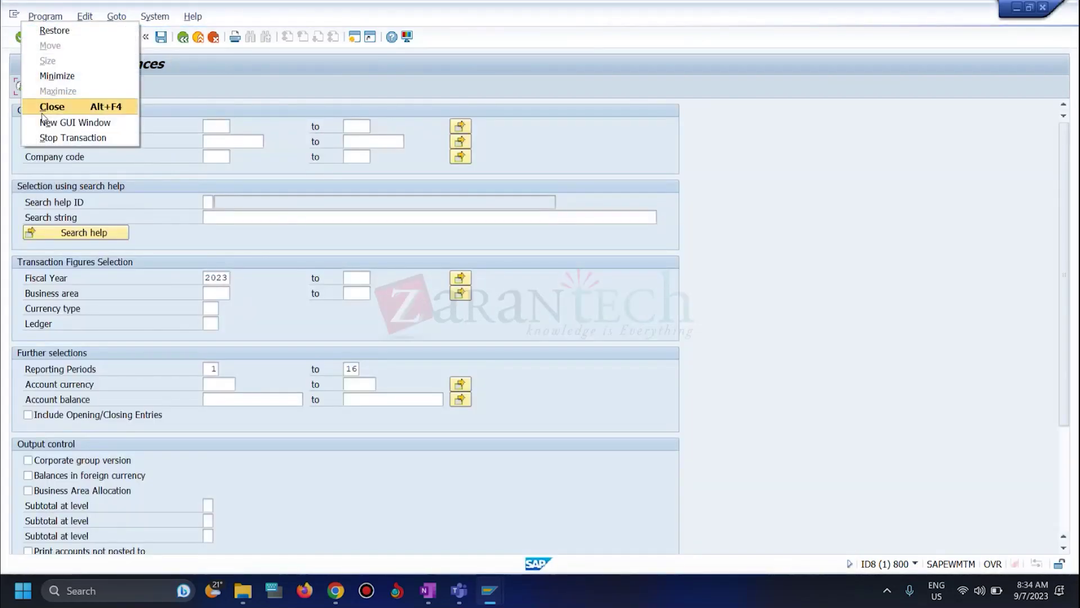
{"action": "left_click", "coordinate": [56, 137]}
{"action": "type", "text": "f.08"}
{"action": "key", "text": "Return"}
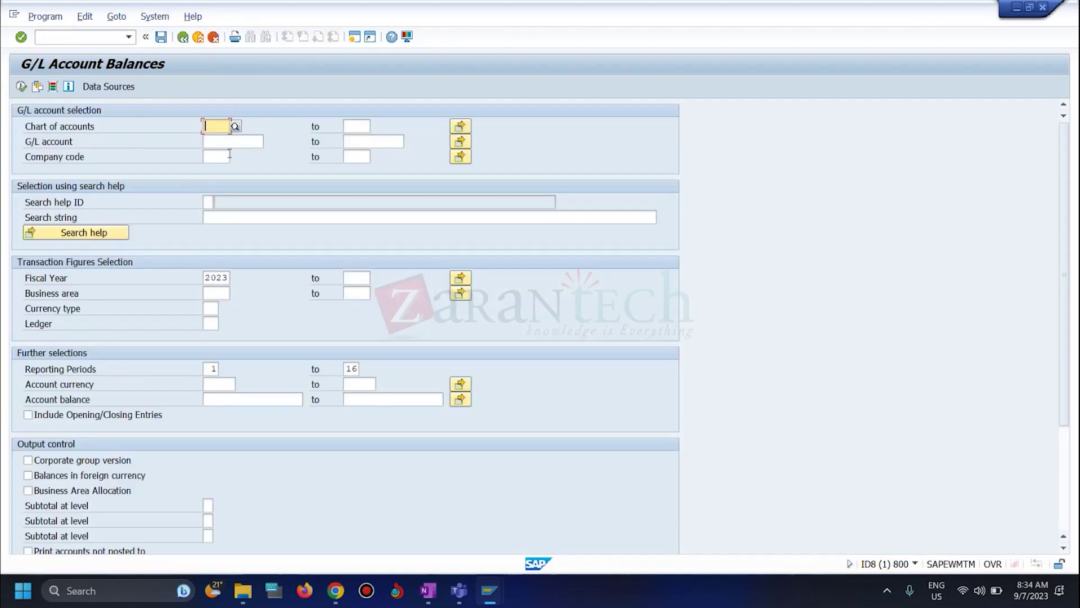
- Run the G/L account balances report for company code 0001
{"action": "left_click", "coordinate": [230, 155]}
{"action": "type", "text": "0001"}
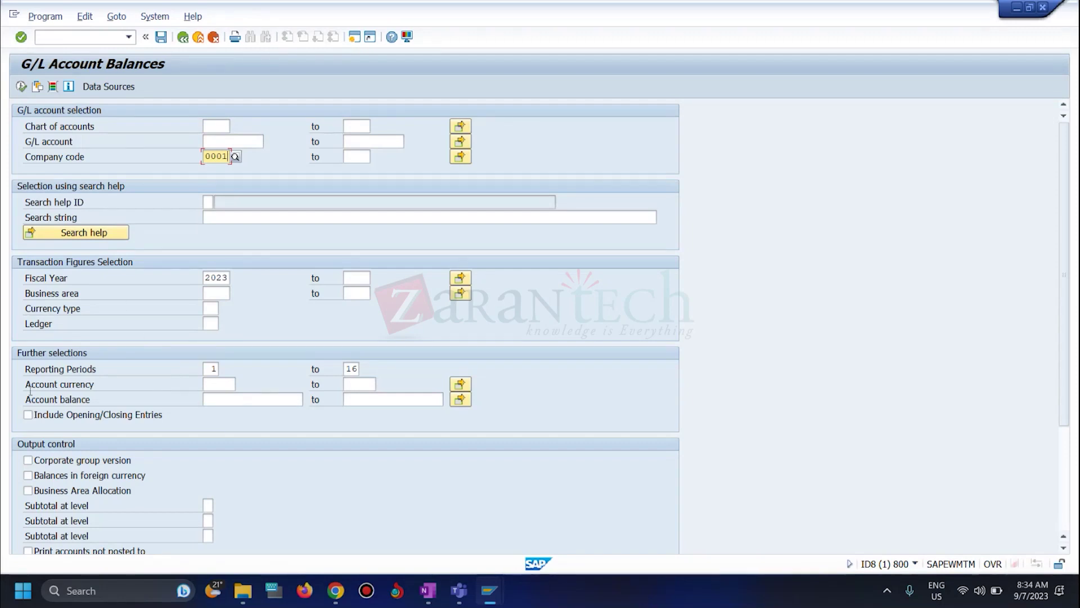
{"action": "left_click", "coordinate": [21, 85]}
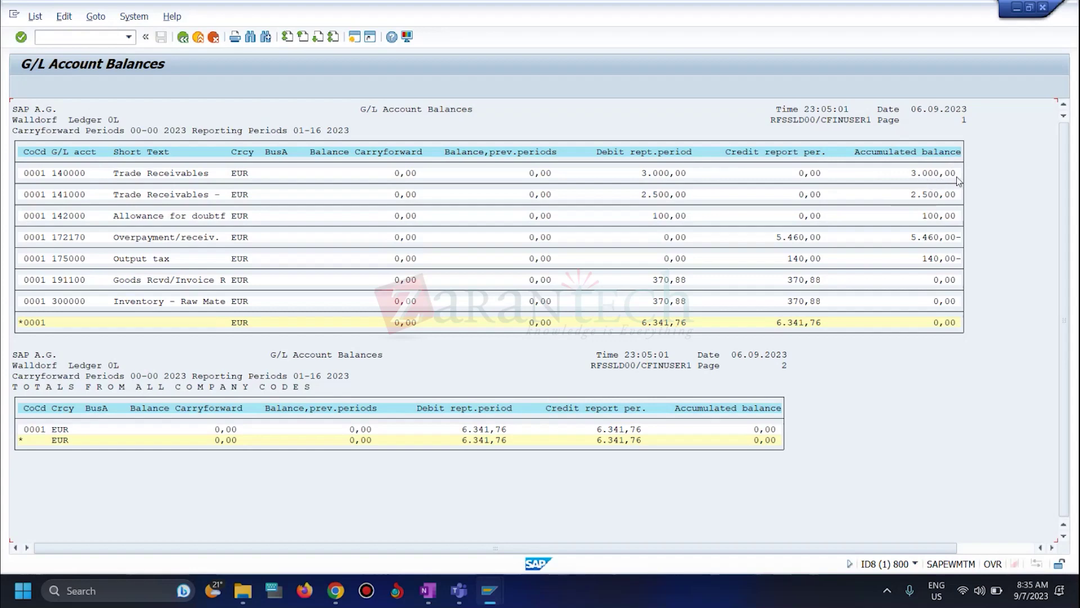
- Copy the Trade Receivables account number 140000 from the list and open transaction fbl3n in a new session
{"action": "left_click_drag", "start_coordinate": [90, 176], "coordinate": [49, 174]}
{"action": "type", "text": "/ofbl3n"}
{"action": "key", "text": "Return"}
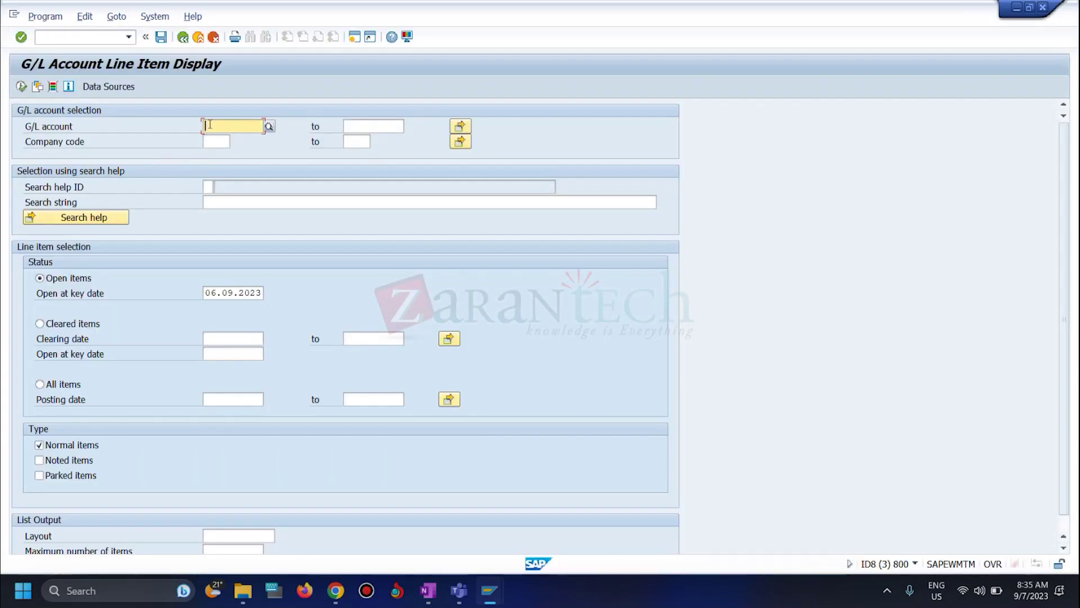
- Enter G/L account 140000 and company code 0001 for the line item display
{"action": "type", "text": "140000"}
{"action": "left_click", "coordinate": [217, 140]}
{"action": "type", "text": "0001"}
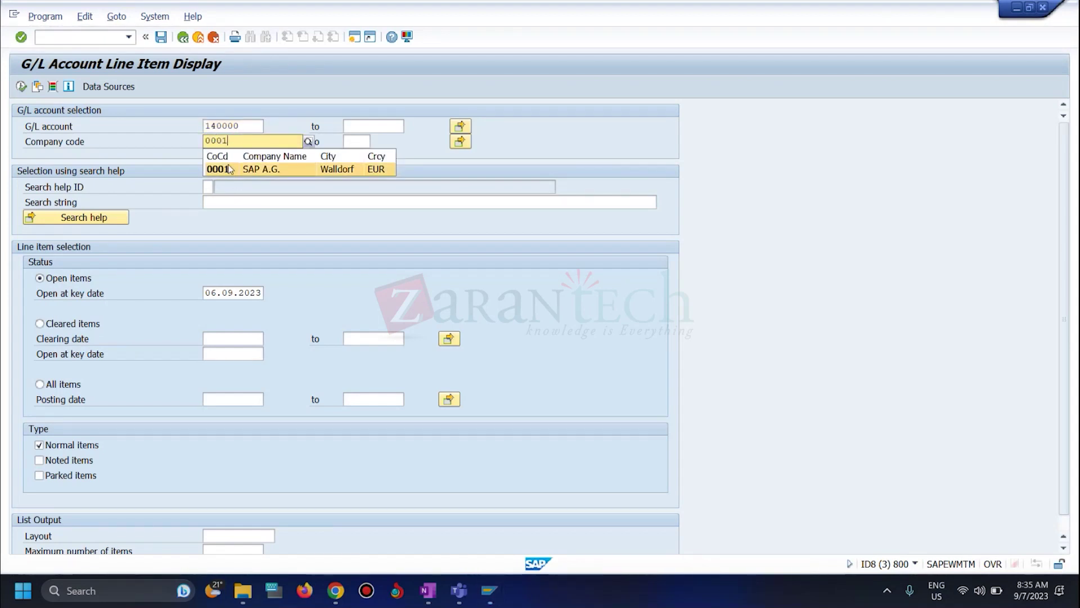
{"action": "key", "text": "Return"}
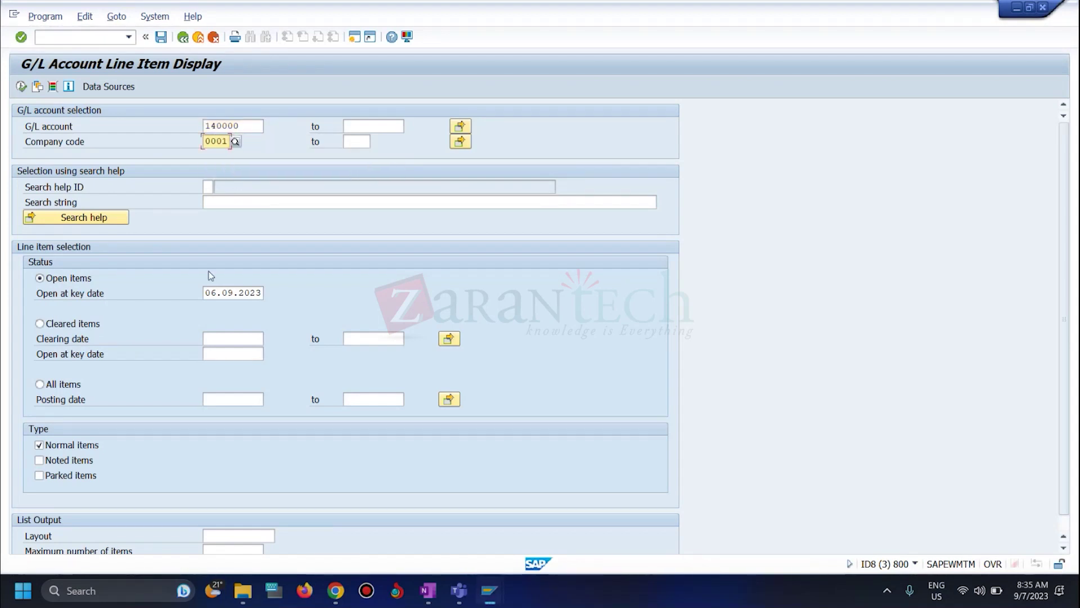
- Try to display all items of the account posted from 01.01.2023 to 06.09.2023, and leave the transaction
{"action": "left_click", "coordinate": [39, 384]}
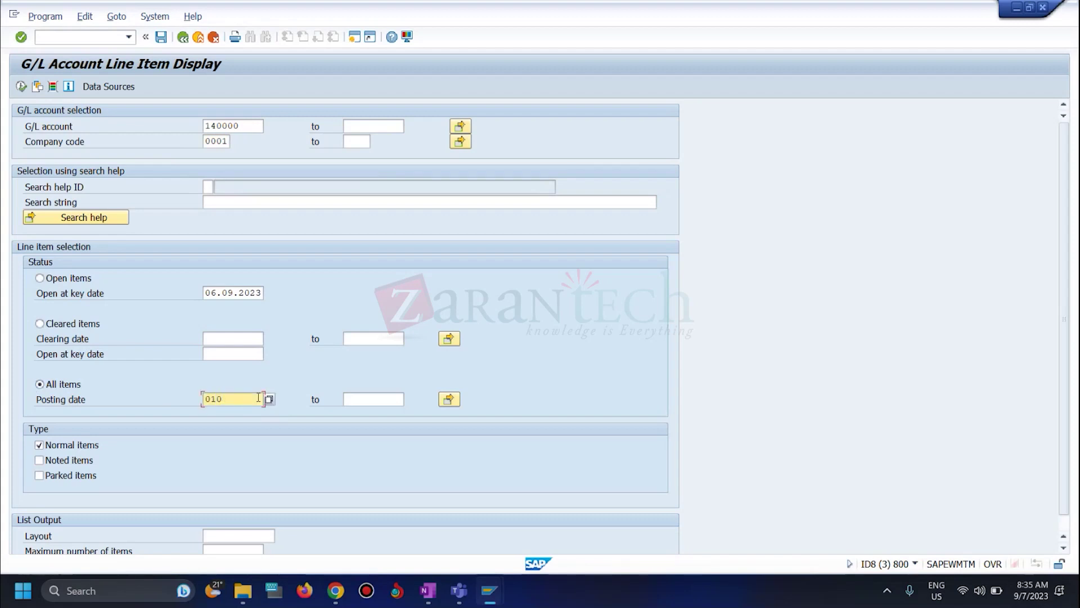
{"action": "left_click", "coordinate": [355, 398]}
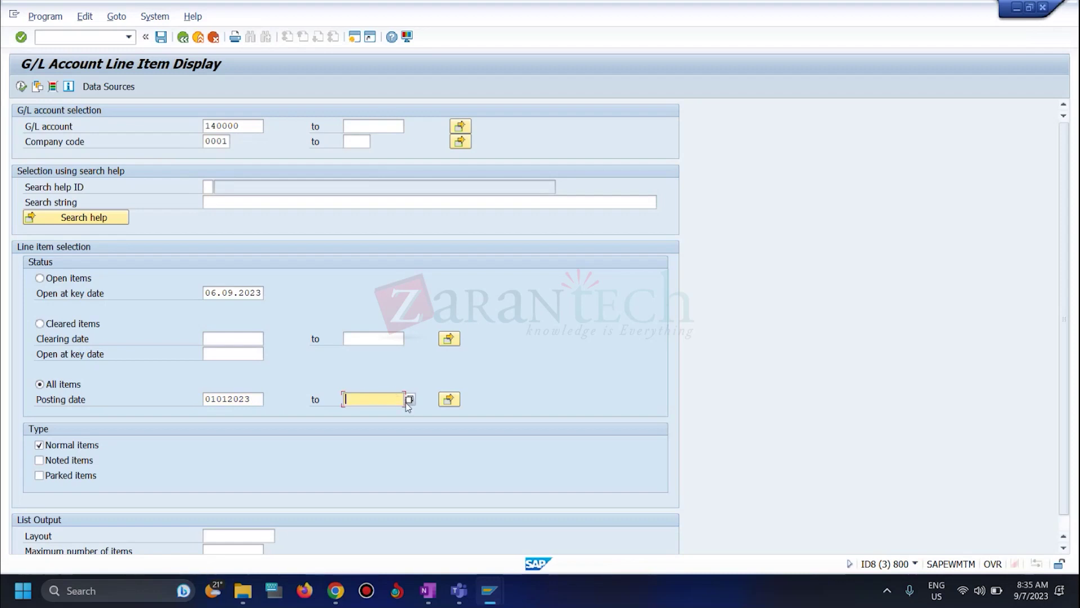
{"action": "left_click", "coordinate": [407, 402]}
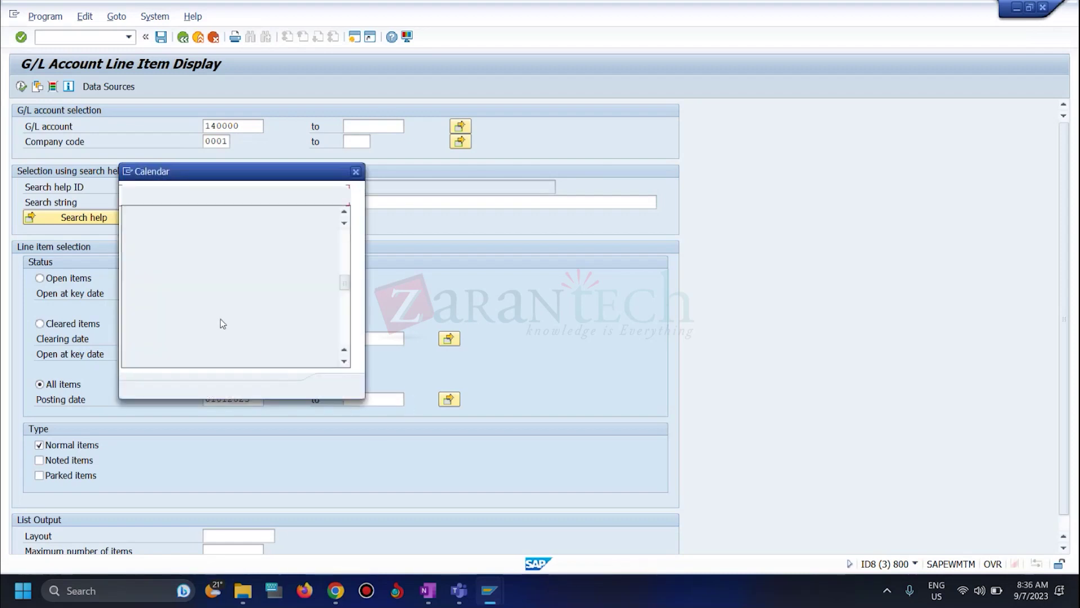
{"action": "double_click", "coordinate": [227, 299]}
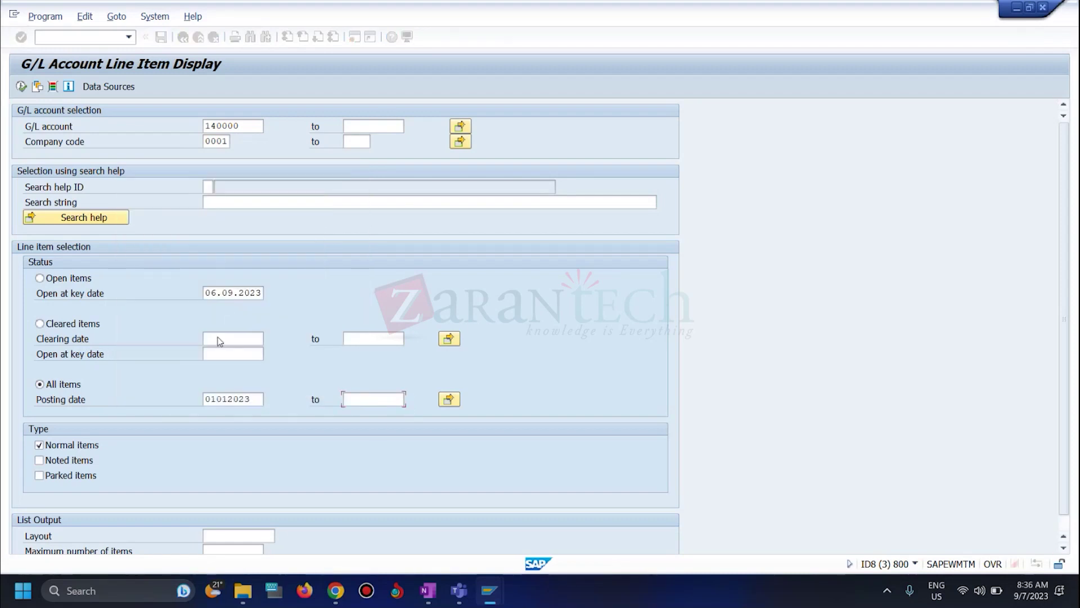
{"action": "left_click", "coordinate": [22, 87]}
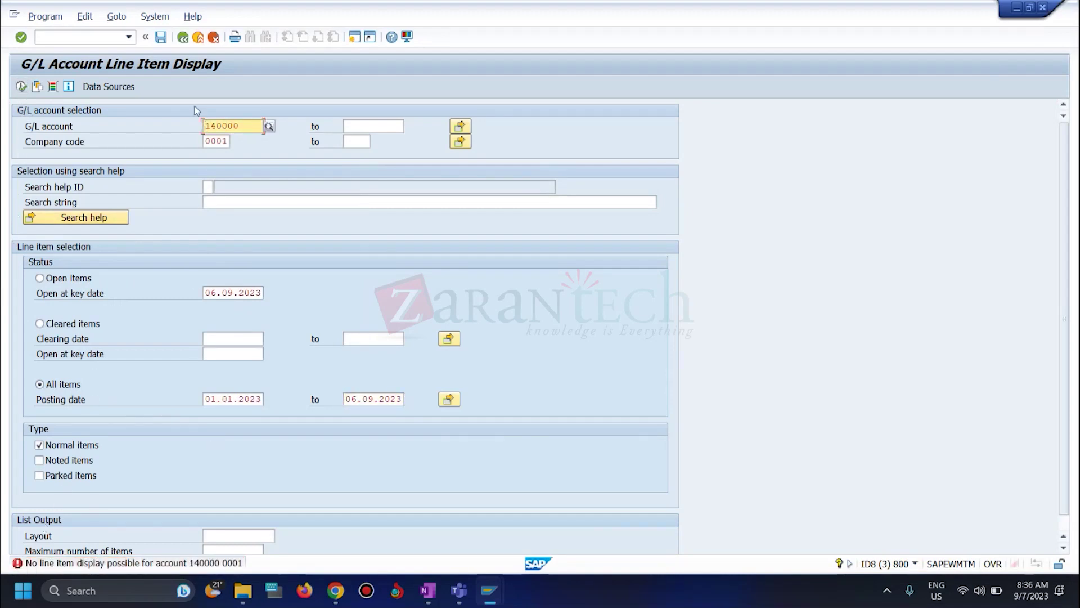
{"action": "left_click", "coordinate": [183, 38]}
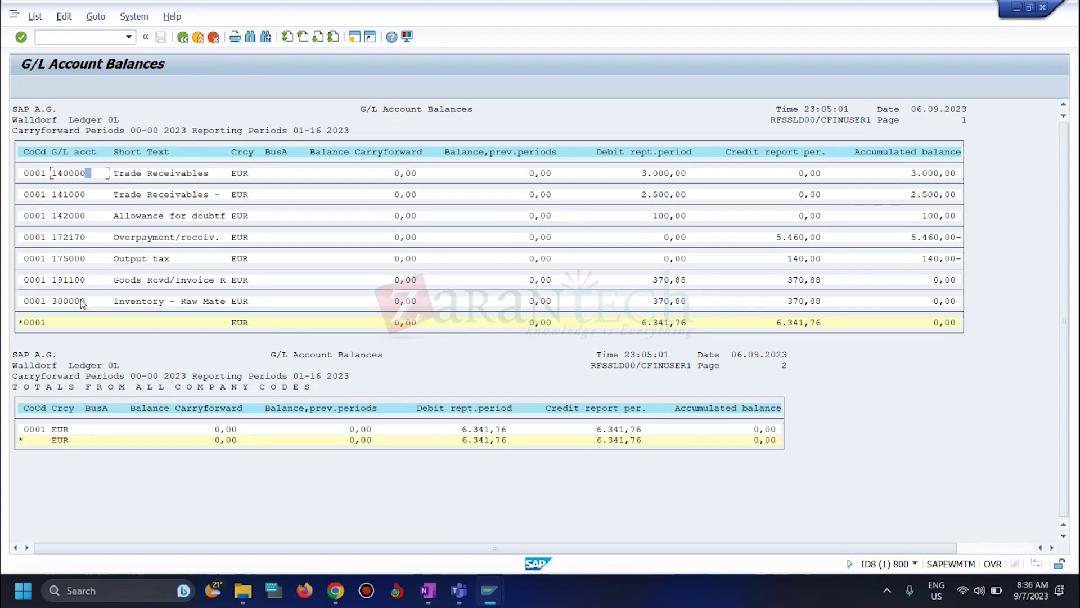
- Copy the Output tax account number 175000 from the balances list and reopen fbl3n in the other session
{"action": "mouse_move", "coordinate": [83, 263]}
{"action": "left_mouse_down"}
{"action": "mouse_move", "coordinate": [49, 261]}
{"action": "mouse_move", "coordinate": [84, 261]}
{"action": "mouse_move", "coordinate": [66, 260]}
{"action": "left_mouse_up"}
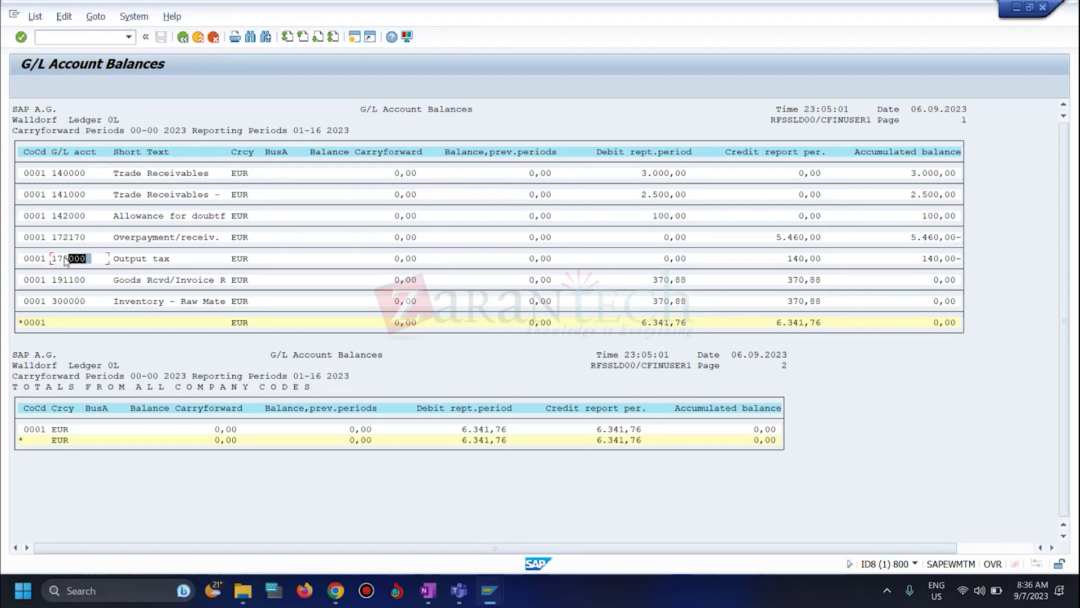
{"action": "key", "text": "alt+Tab"}
{"action": "type", "text": "fbl3n"}
{"action": "key", "text": "Return"}
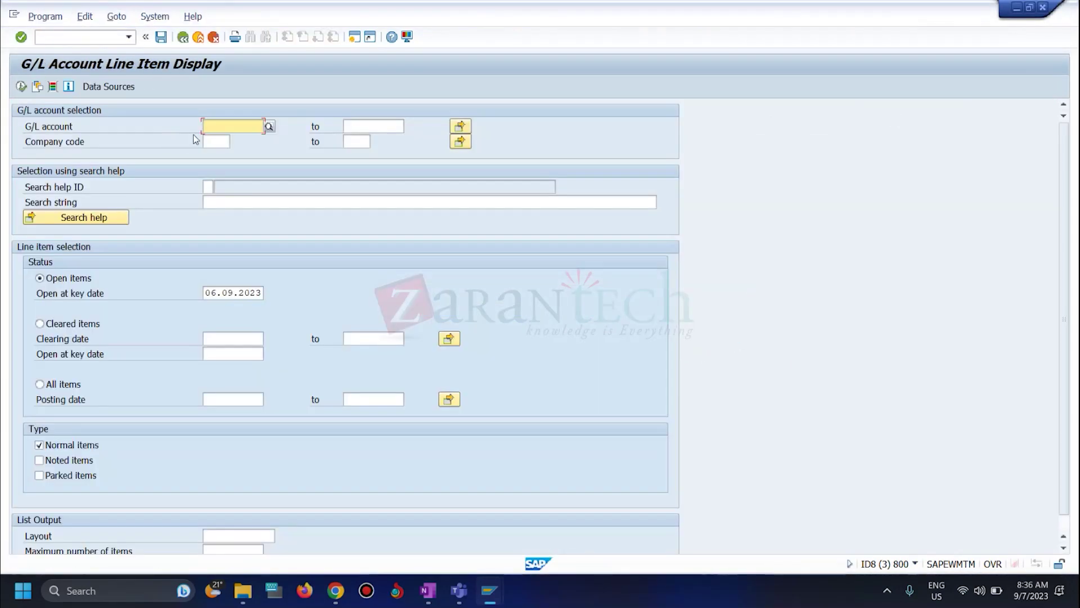
- Try to display all line items of G/L account 175000 in company code 0001
{"action": "left_click", "coordinate": [216, 125]}
{"action": "type", "text": "175000"}
{"action": "left_click", "coordinate": [217, 141]}
{"action": "type", "text": "0"}
{"action": "left_click", "coordinate": [219, 153]}
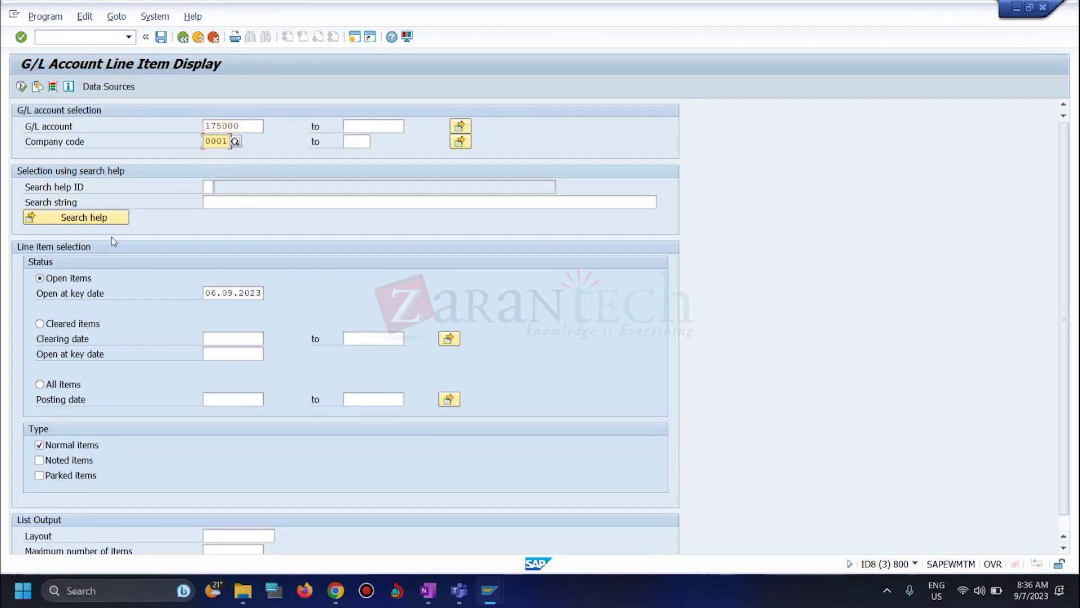
{"action": "left_click", "coordinate": [39, 384]}
{"action": "left_click", "coordinate": [21, 86]}
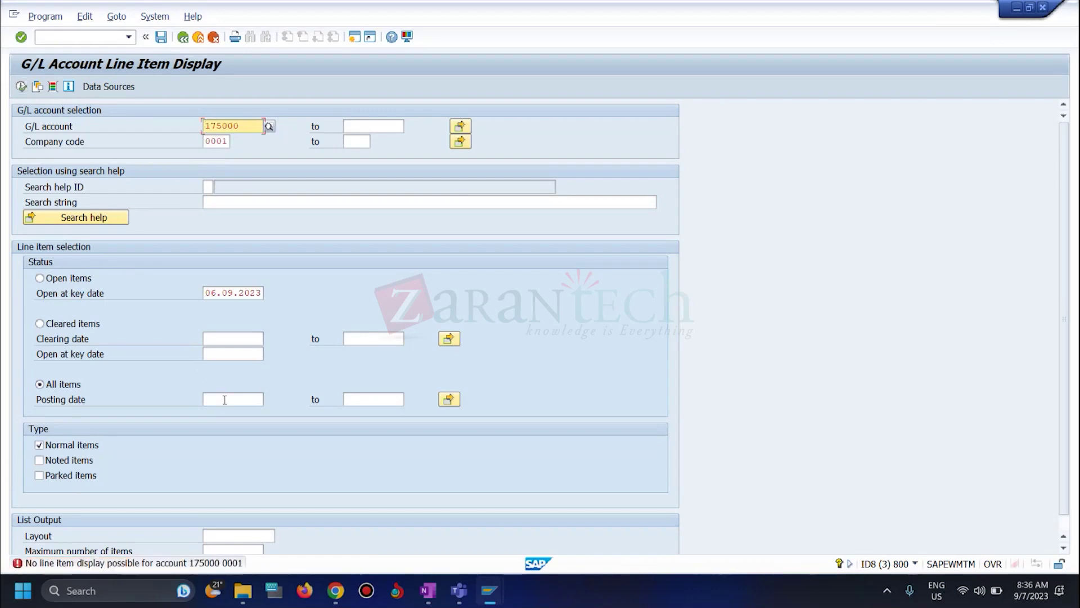
- Set the posting date range for all items to 01.01.2023 through 06.09.2023
{"action": "left_click", "coordinate": [224, 399]}
{"action": "type", "text": "0"}
{"action": "left_click", "coordinate": [231, 411]}
{"action": "left_click", "coordinate": [377, 404]}
{"action": "type", "text": "0"}
{"action": "left_click", "coordinate": [377, 410]}
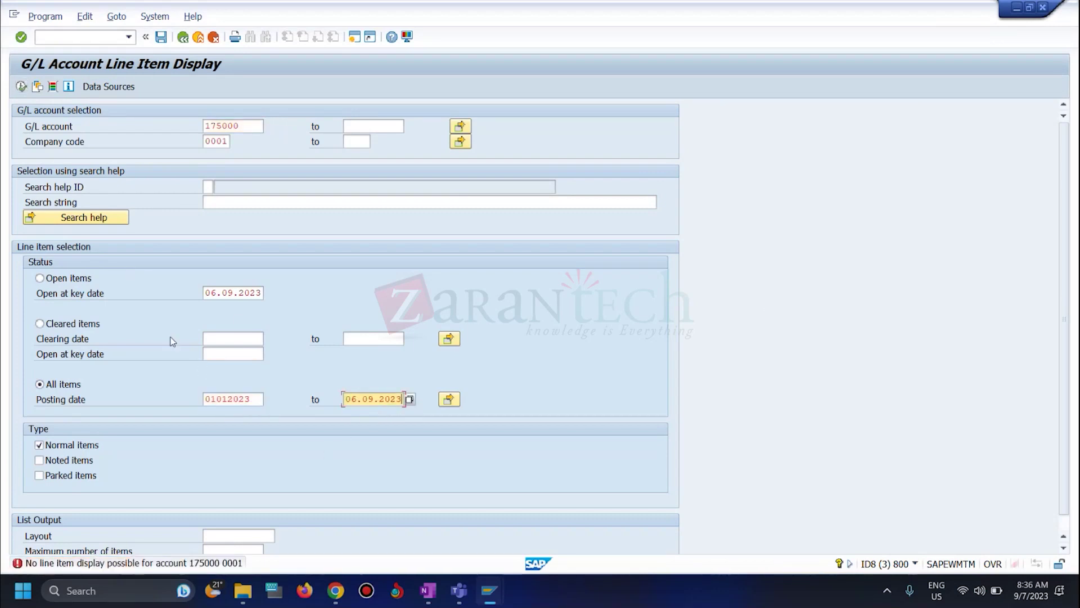
- Copy the G/L account numbers 140000 through 300000 from the balances list into the multiple G/L account selection of the line item display
{"action": "key", "text": "F8"}
{"action": "left_click_drag", "start_coordinate": [52, 173], "coordinate": [88, 305]}
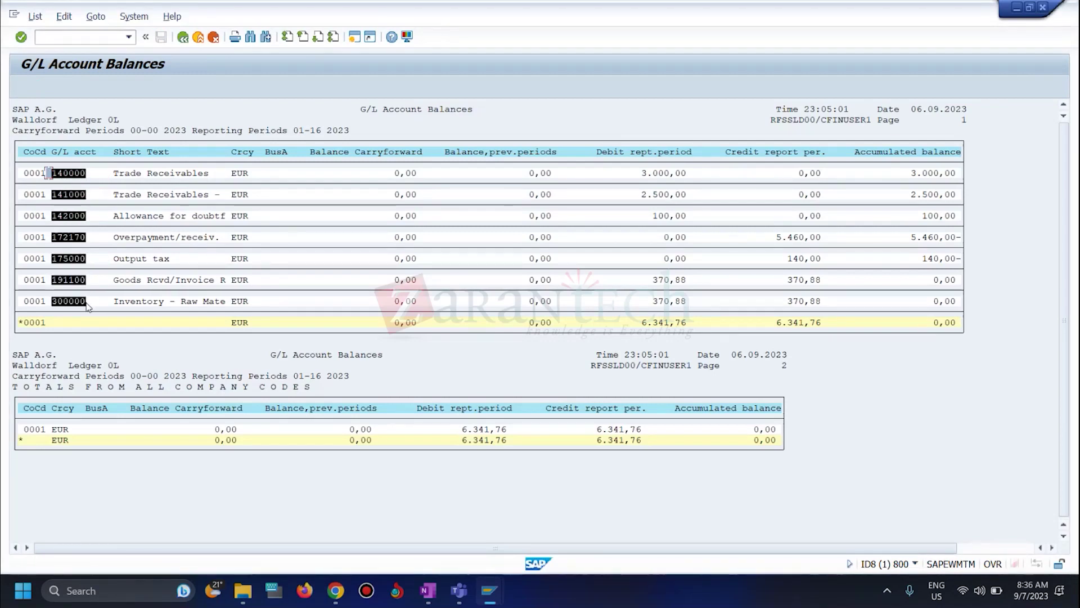
{"action": "double_click", "coordinate": [87, 305]}
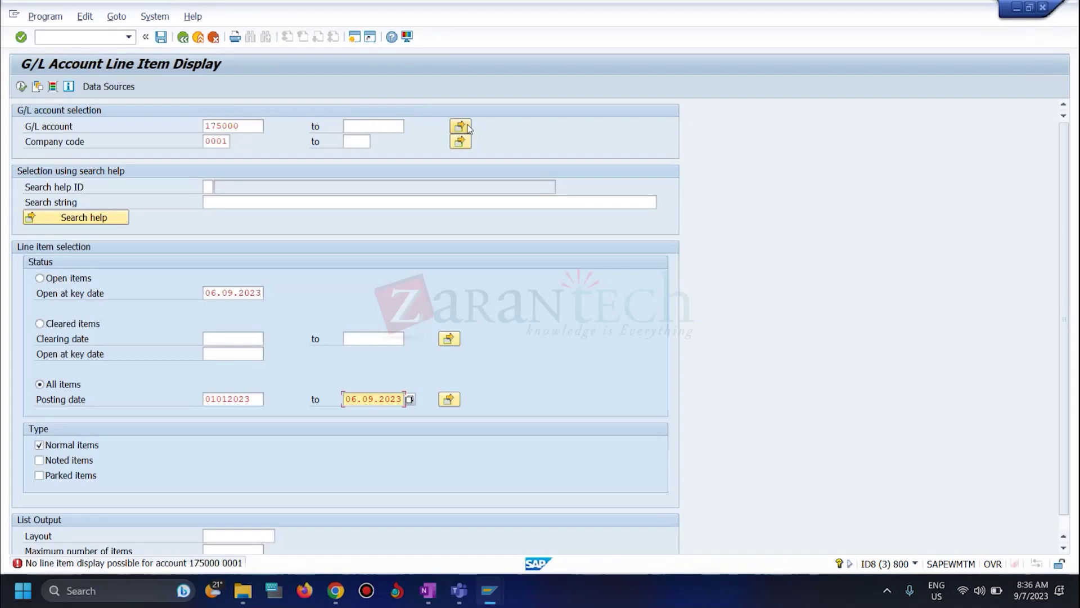
{"action": "left_click", "coordinate": [469, 128]}
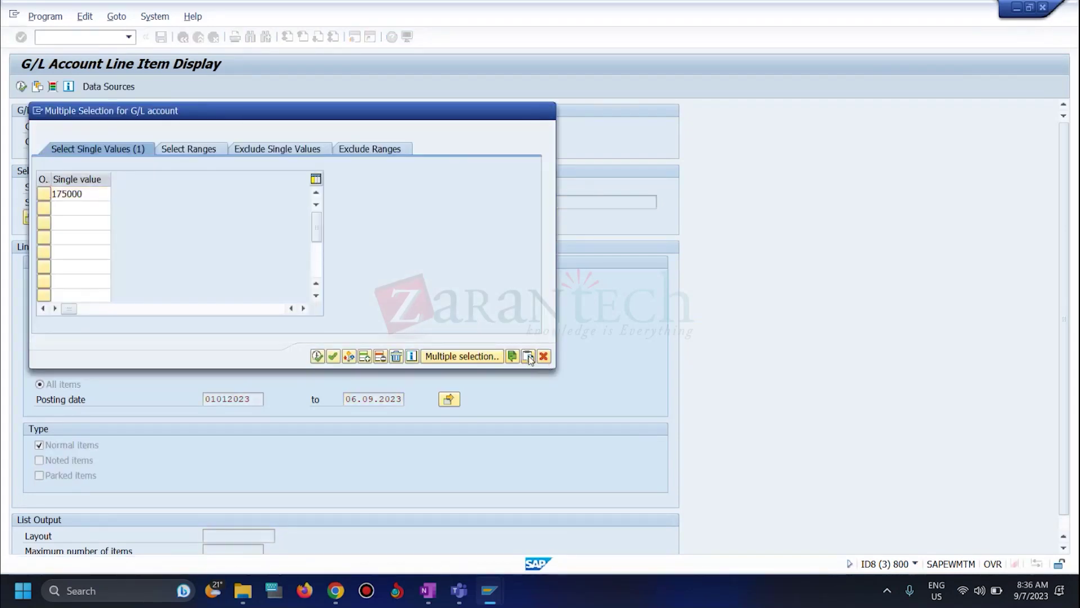
{"action": "left_click", "coordinate": [397, 356]}
{"action": "left_click", "coordinate": [318, 355]}
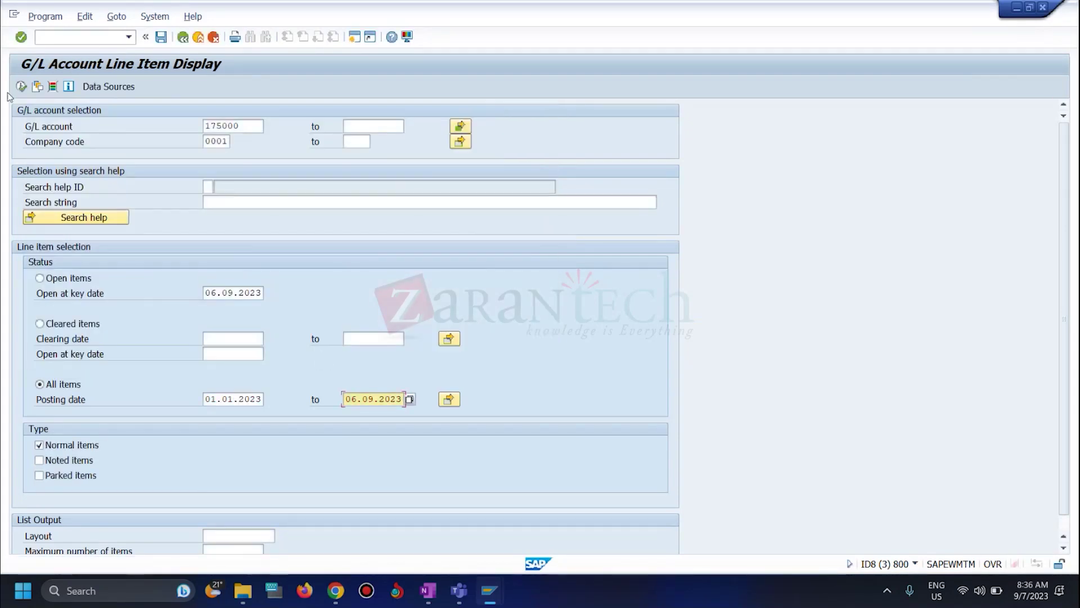
- Run the line item display and open the document posted to G/L account 142000, Allowance for doubtful accounts
{"action": "left_click", "coordinate": [22, 86]}
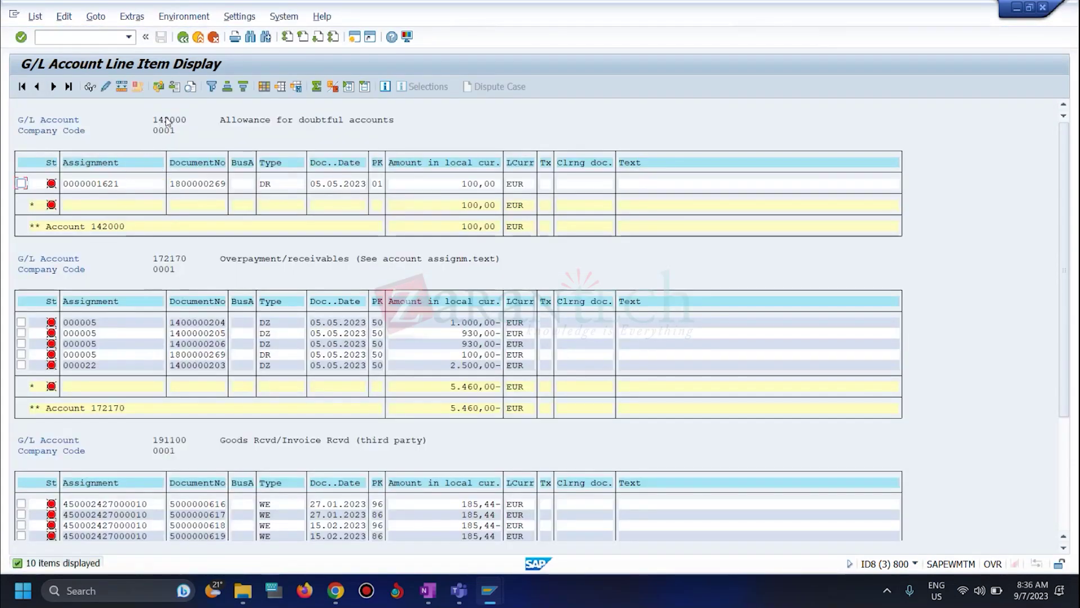
{"action": "double_click", "coordinate": [222, 185]}
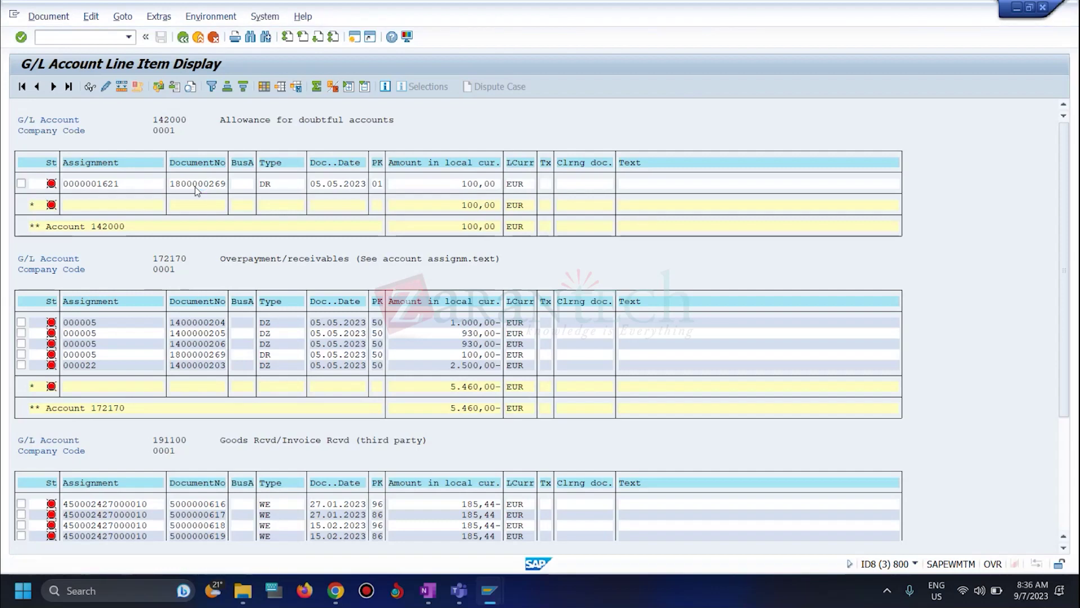
{"action": "left_click", "coordinate": [54, 86]}
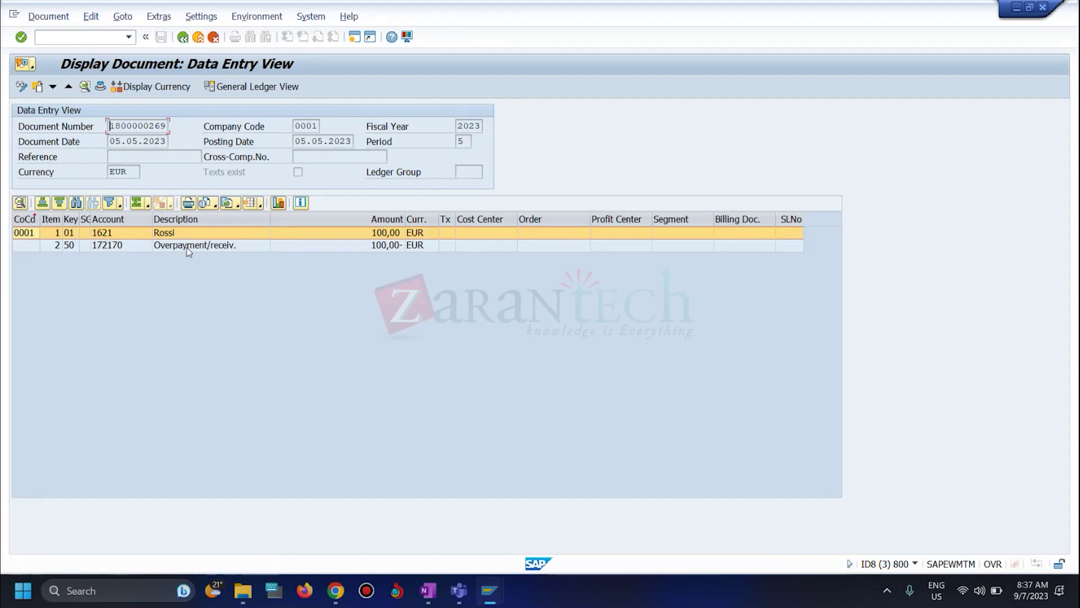
- Switch to the Google Docs notes that list the initial load plan for balances and line items by year
{"action": "key", "text": "alt+Tab"}
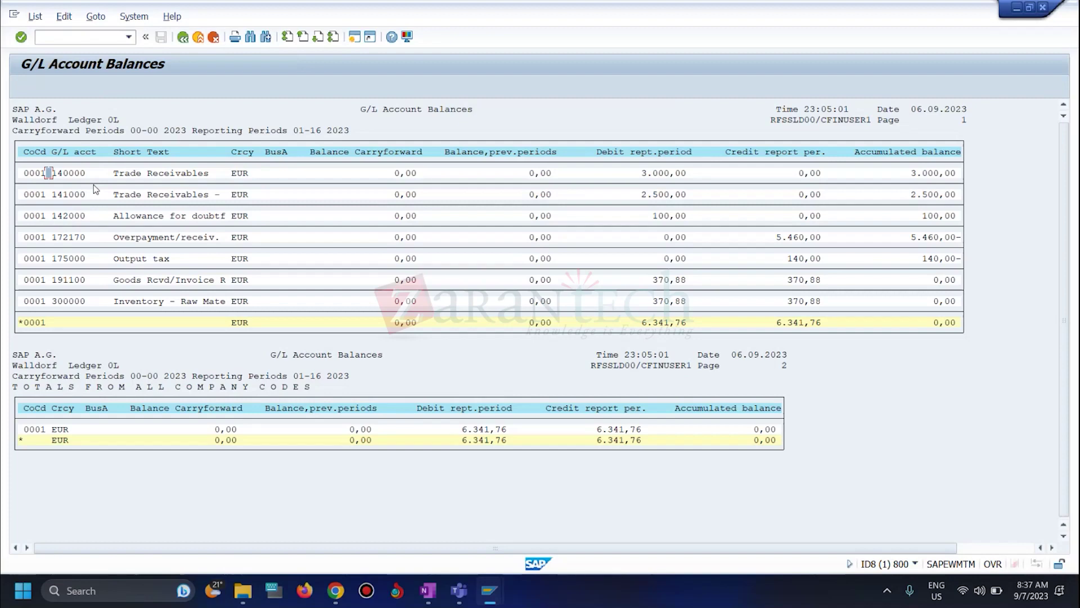
{"action": "left_click", "coordinate": [428, 591]}
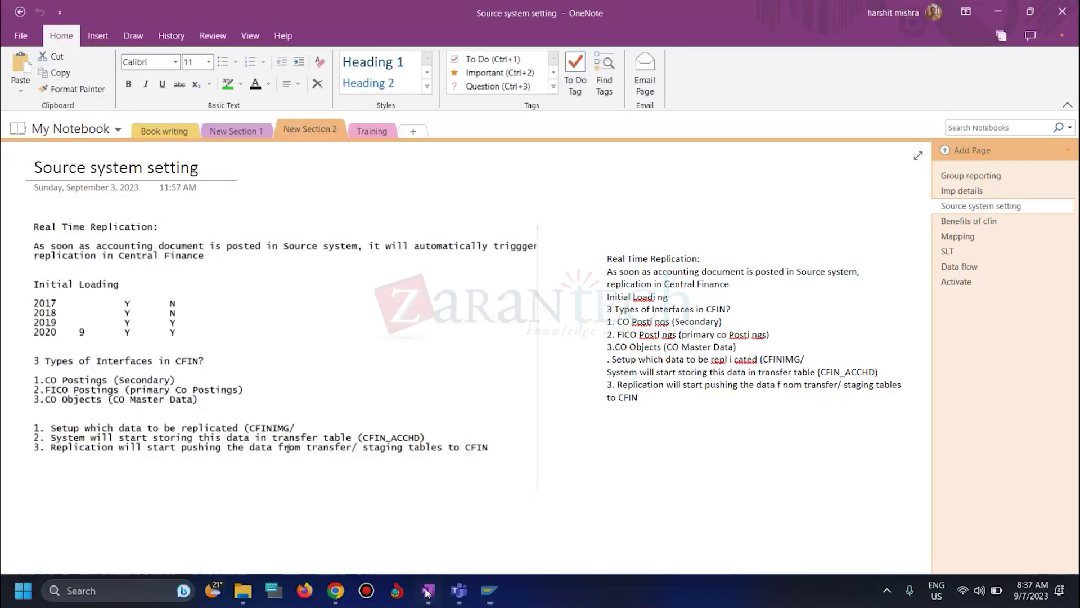
{"action": "key", "text": "alt+Tab"}
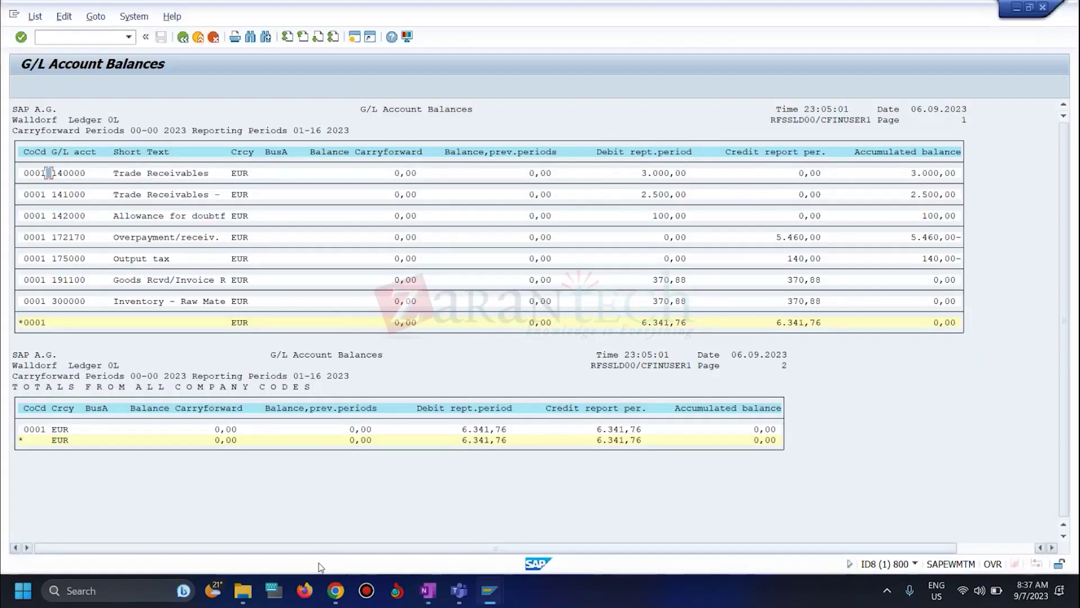
{"action": "left_click", "coordinate": [244, 591]}
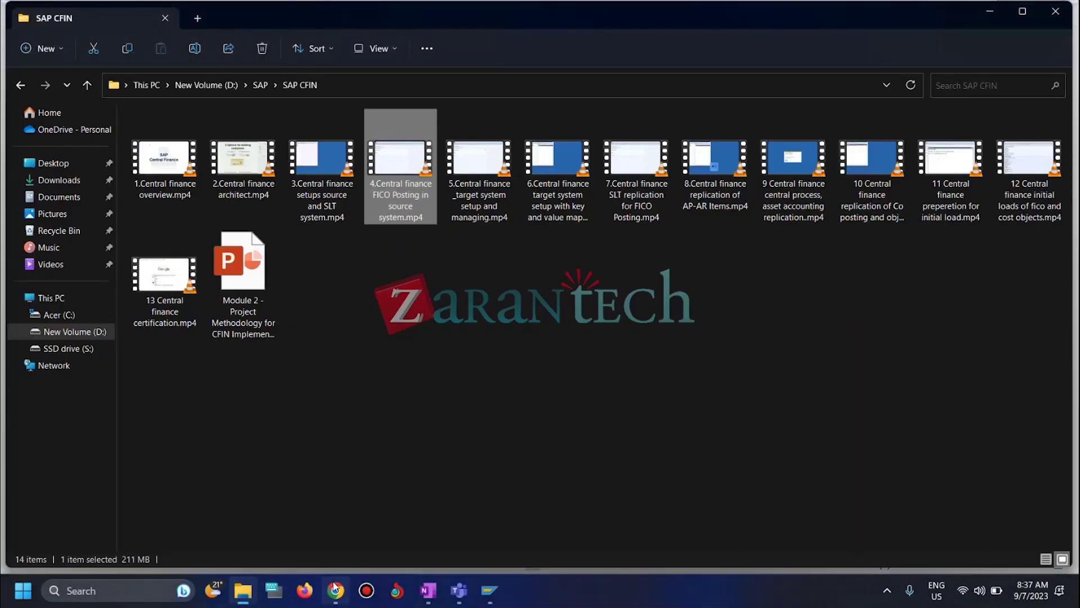
{"action": "left_click", "coordinate": [335, 591]}
{"action": "left_click", "coordinate": [383, 355]}
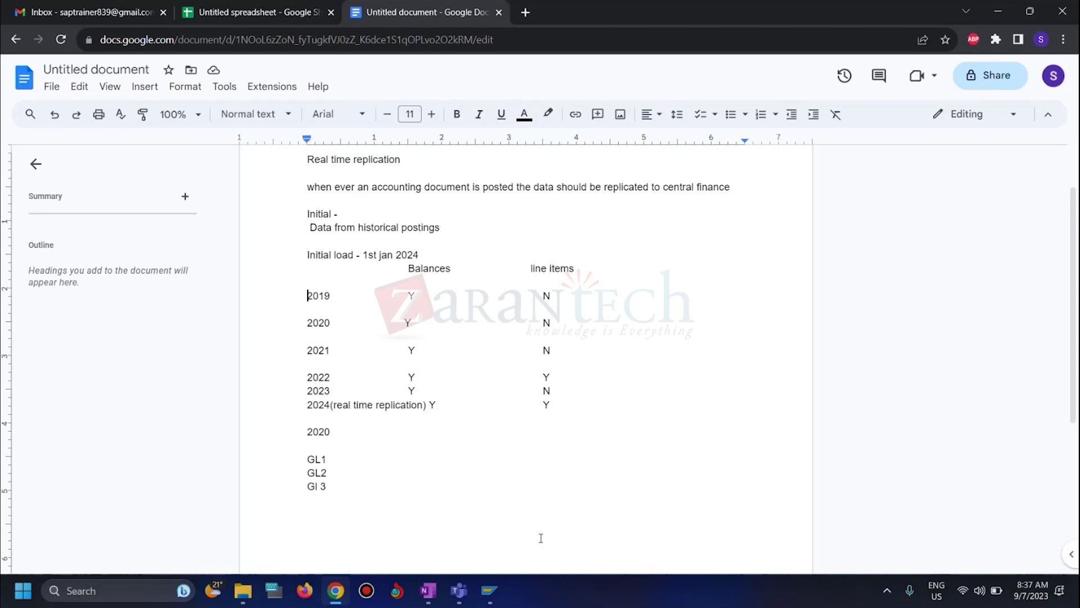
- Return to SAP and review the displayed document's entry view against the G/L Account Balances list
{"action": "mouse_move", "coordinate": [489, 591]}
{"action": "mouse_move", "coordinate": [681, 515]}
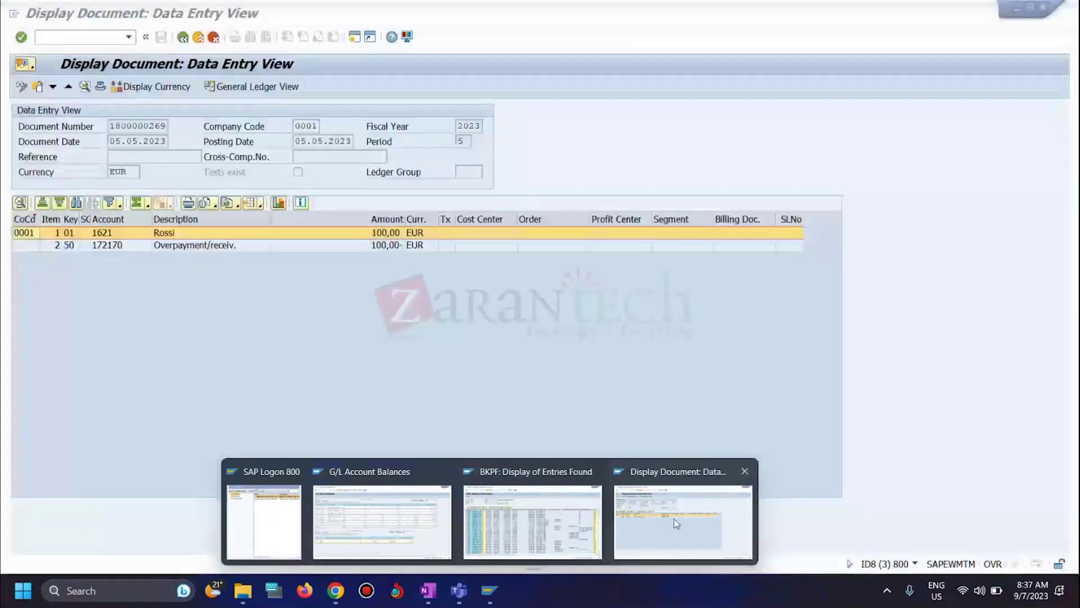
{"action": "left_click", "coordinate": [674, 518]}
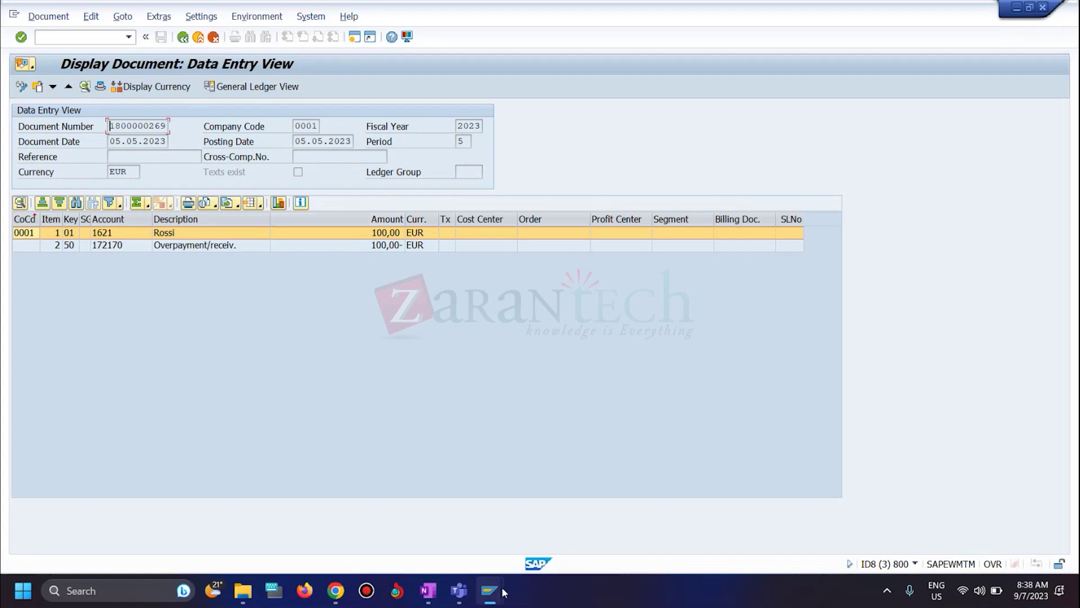
{"action": "mouse_move", "coordinate": [503, 589]}
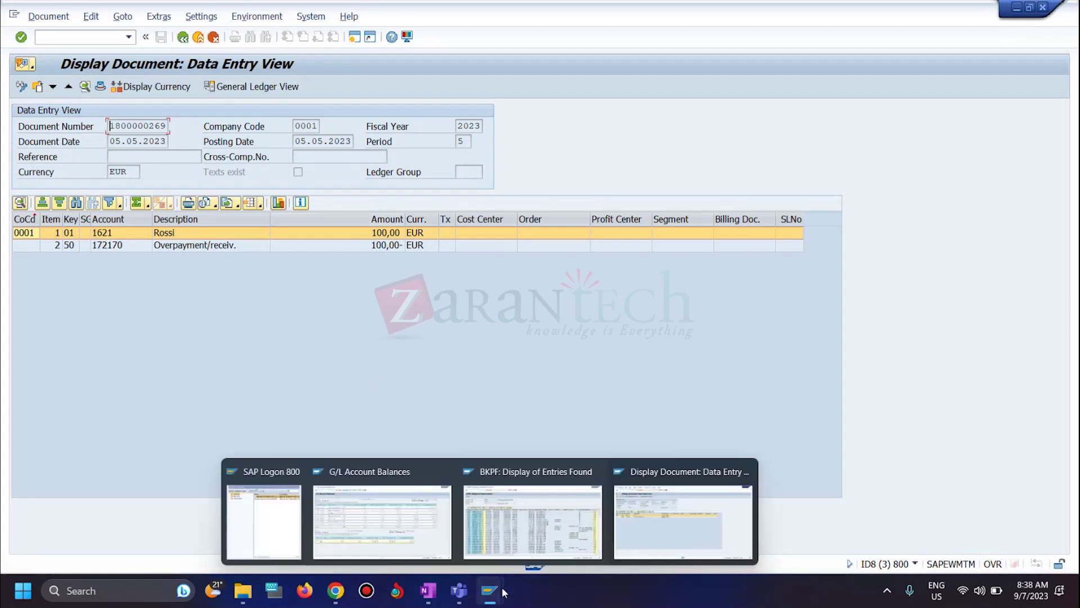
{"action": "left_click", "coordinate": [667, 527]}
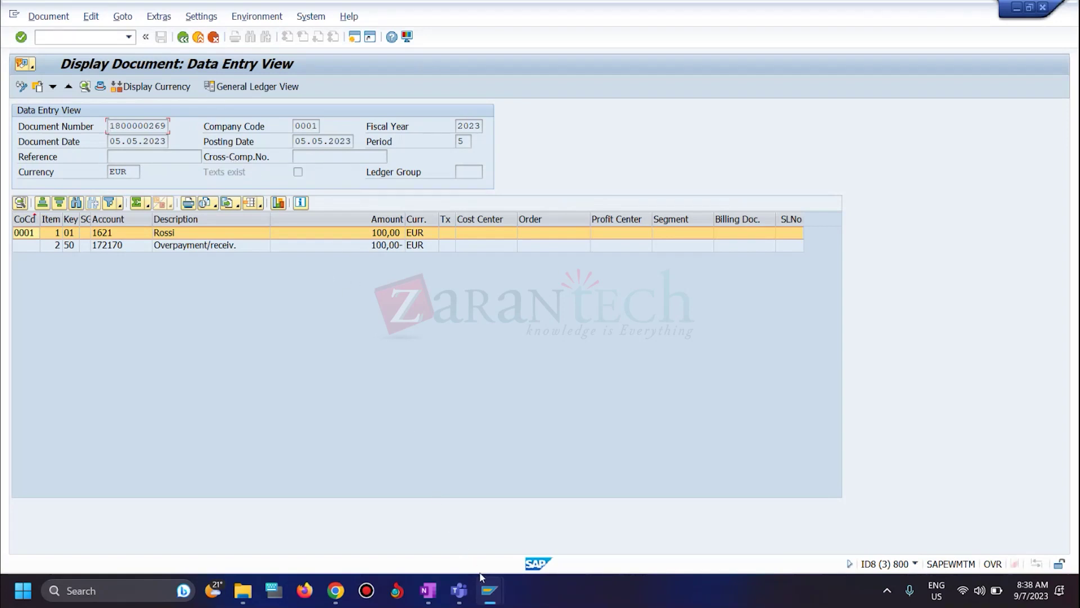
{"action": "mouse_move", "coordinate": [489, 588]}
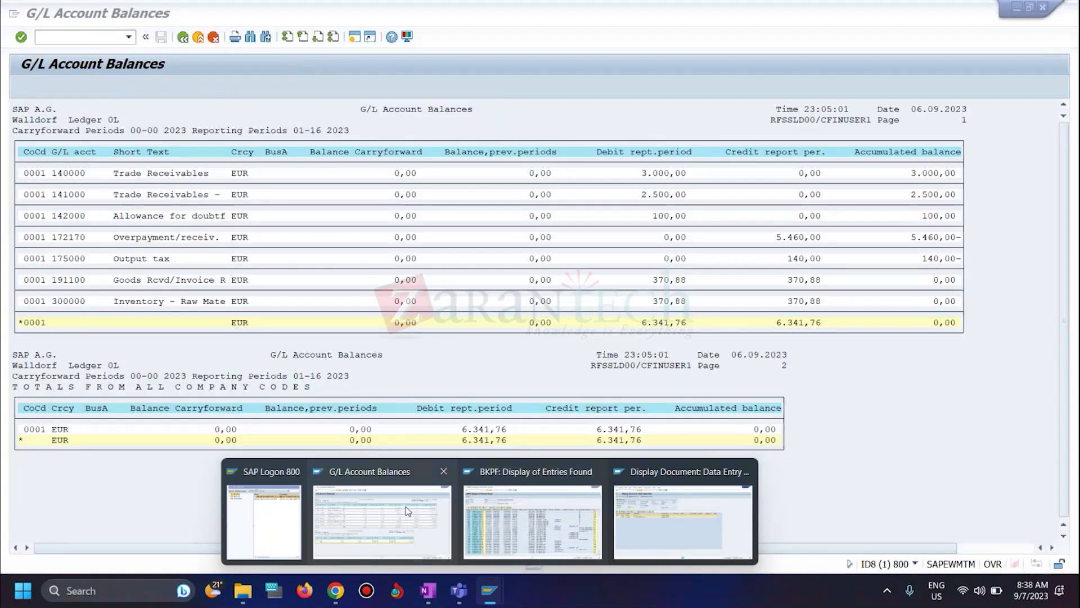
{"action": "left_click", "coordinate": [406, 507]}
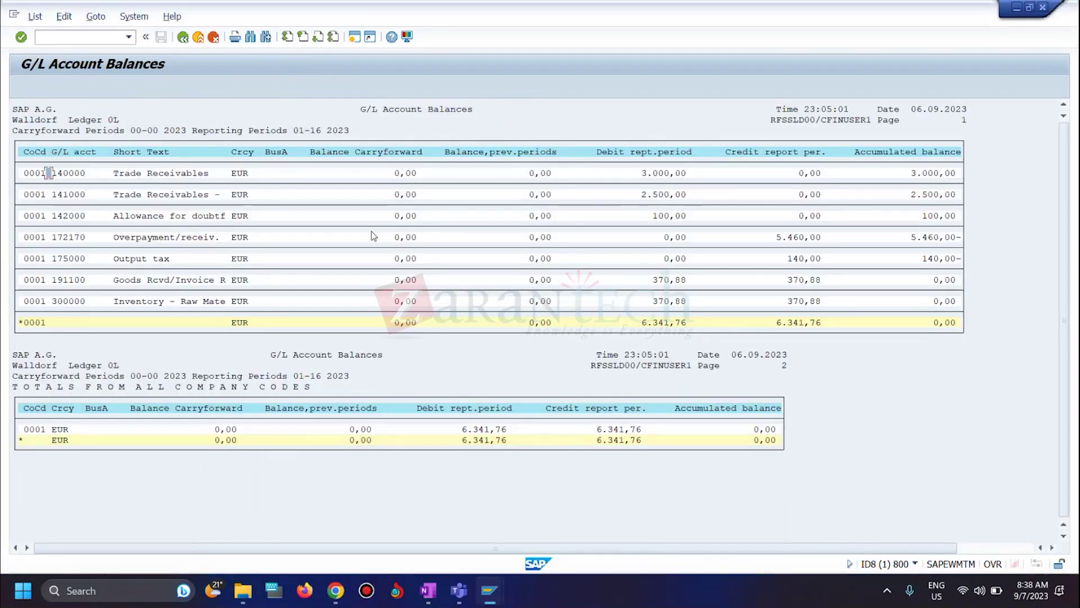
- Switch to the Google Docs notes and highlight the 2019 through 2023 rows of the initial load plan
{"action": "mouse_move", "coordinate": [481, 579]}
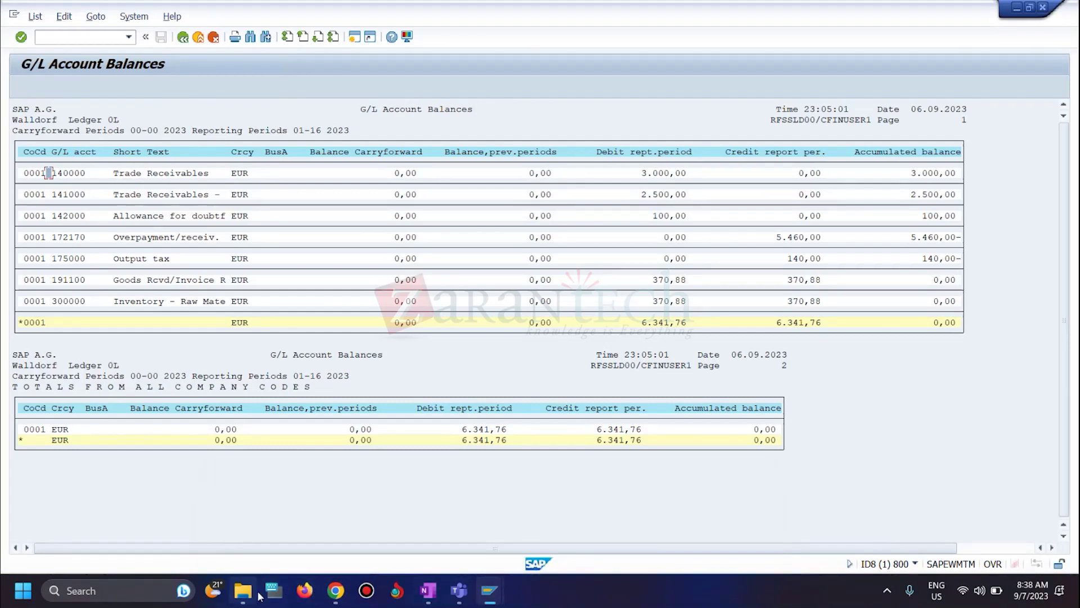
{"action": "left_click", "coordinate": [335, 590]}
{"action": "left_click_drag", "start_coordinate": [307, 296], "coordinate": [549, 390]}
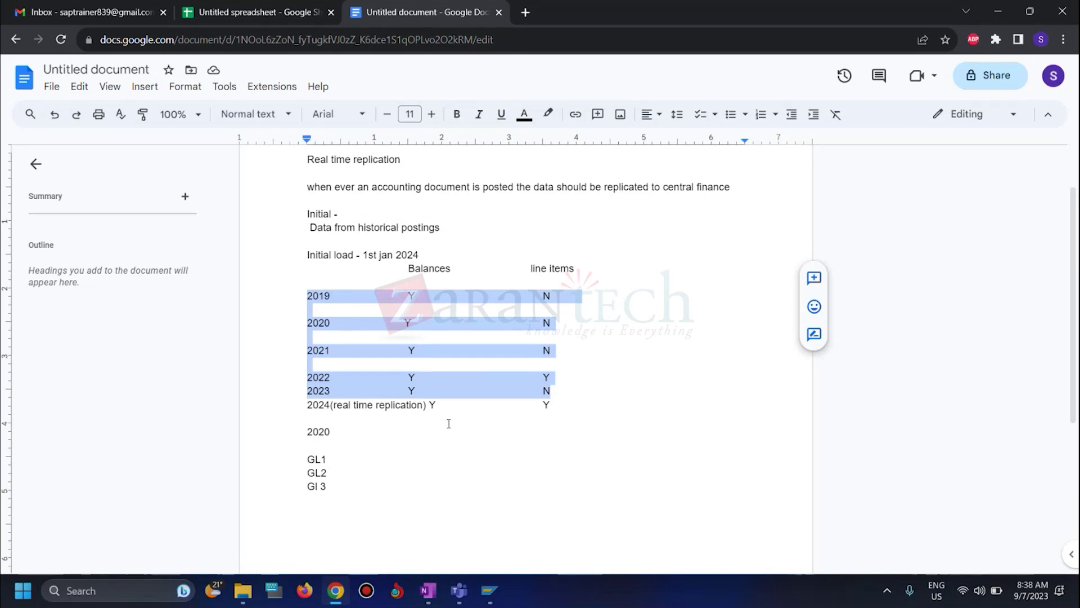
- Switch to the SAP document display session, start transaction sm30 and open view vcfin_source_set for maintenance
{"action": "mouse_move", "coordinate": [490, 591]}
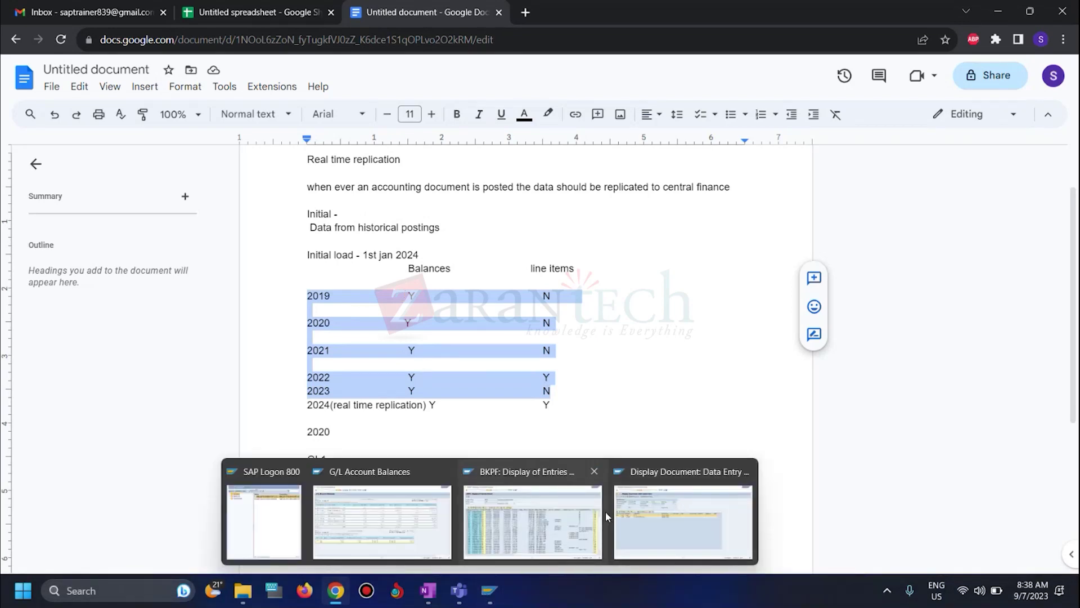
{"action": "left_click", "coordinate": [646, 511]}
{"action": "left_click", "coordinate": [93, 40]}
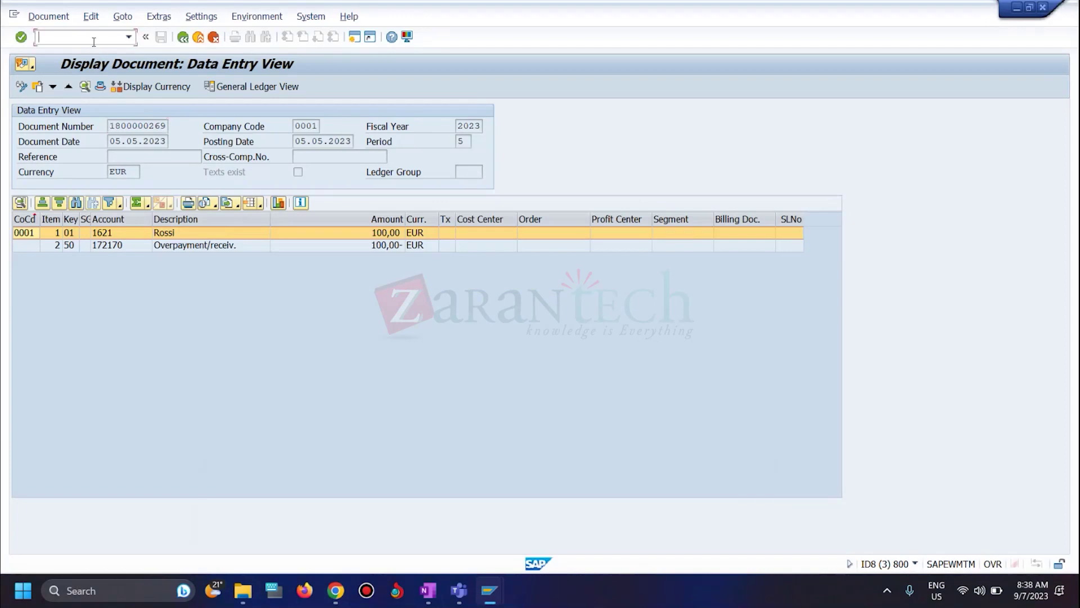
{"action": "type", "text": "/nsm30"}
{"action": "key", "text": "Return"}
{"action": "left_click", "coordinate": [137, 141]}
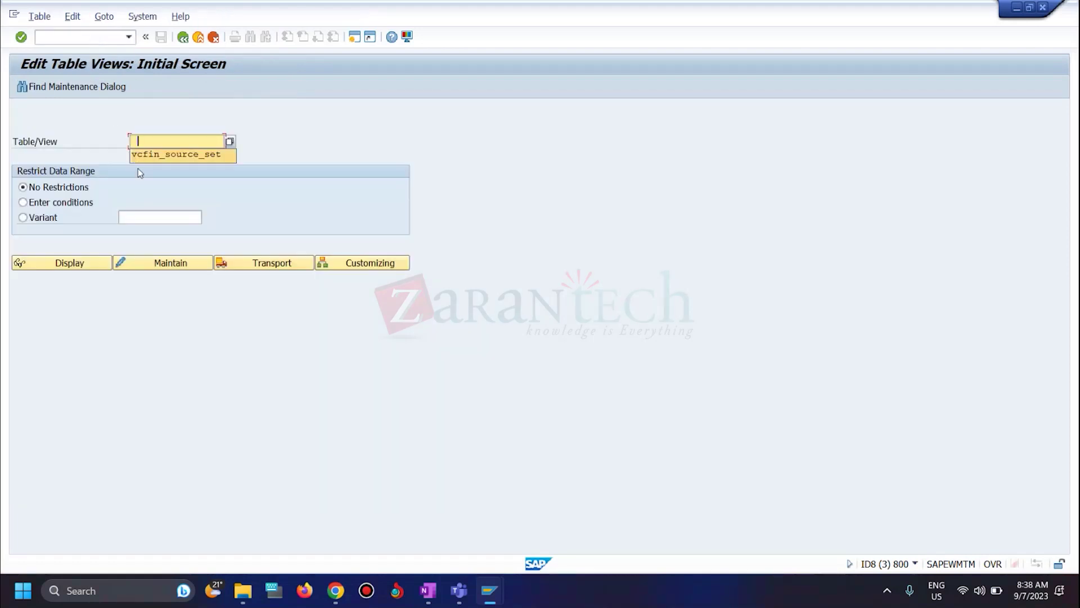
{"action": "left_click", "coordinate": [183, 155]}
{"action": "left_click", "coordinate": [124, 260]}
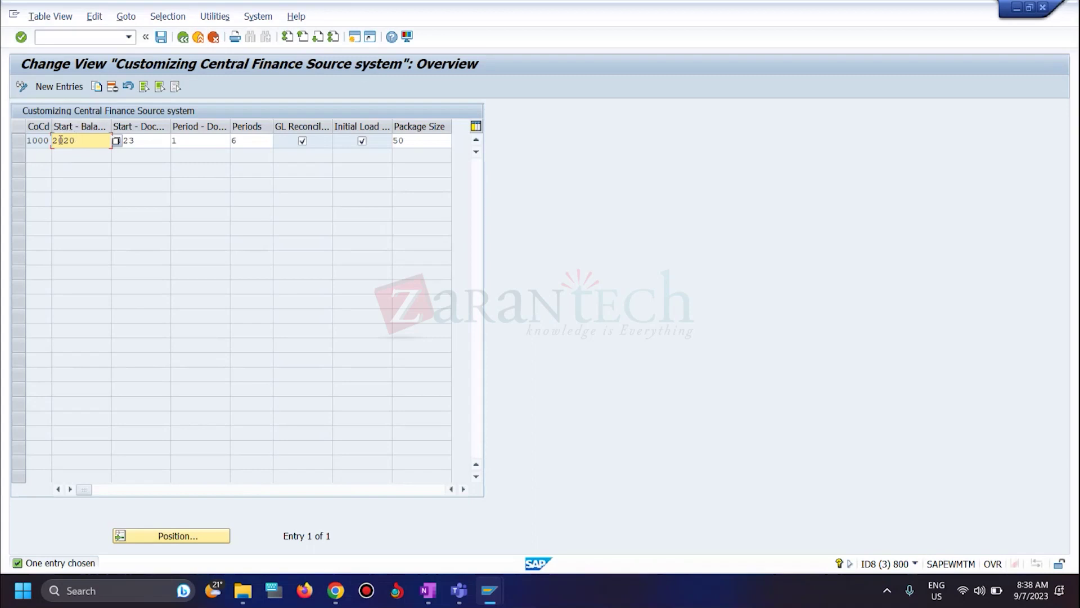
- Add a new Central Finance source system entry for company code 0001
{"action": "left_click", "coordinate": [51, 87]}
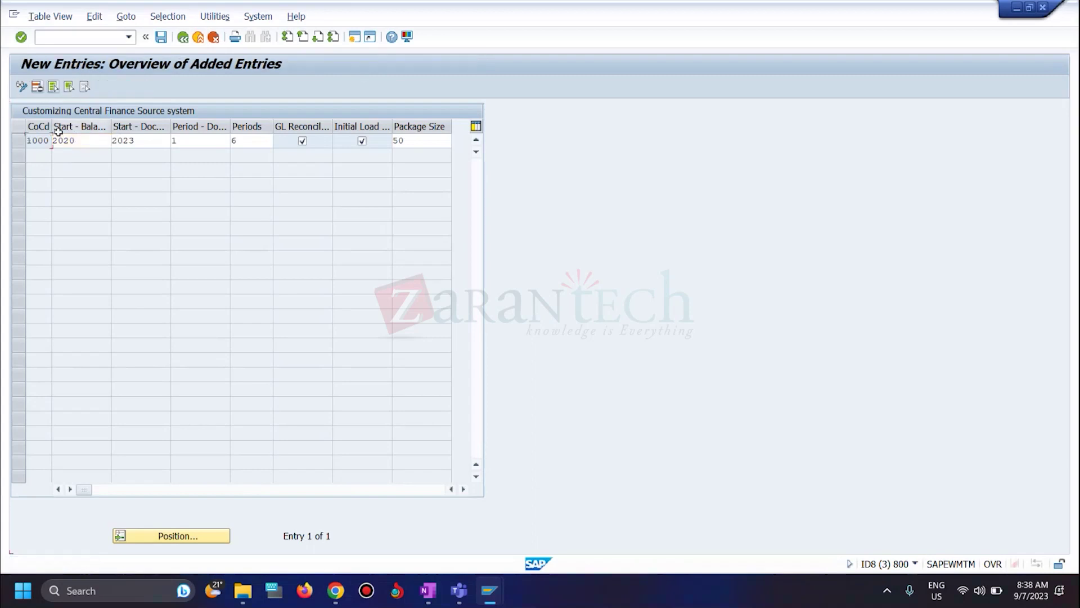
{"action": "type", "text": "000"}
{"action": "left_click", "coordinate": [82, 142]}
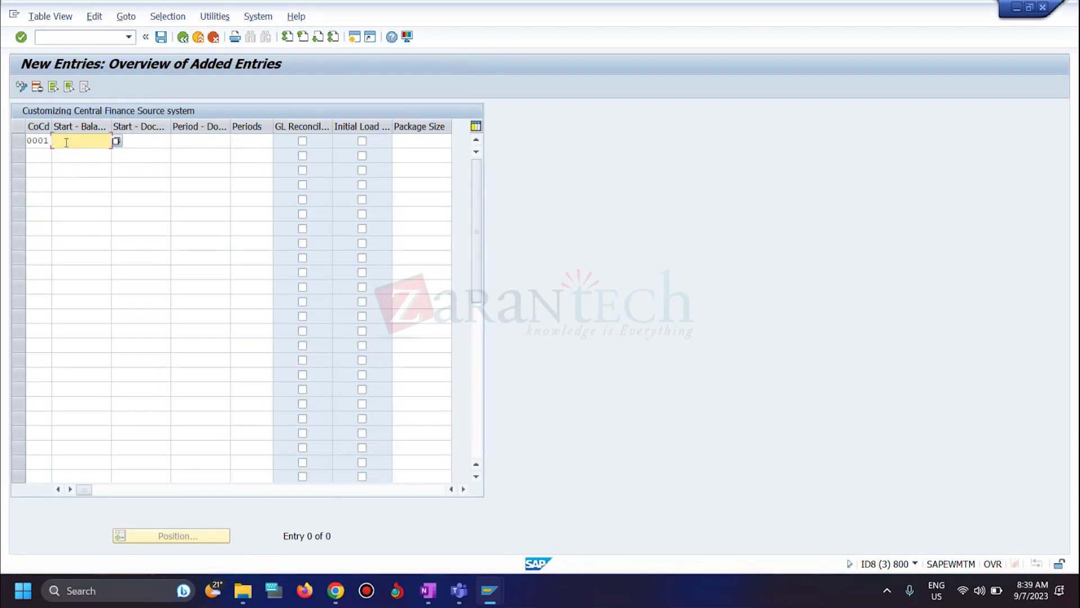
- Examine the 2019 to 2021 rows in the Google Docs notes for the first year whose balances are loaded
{"action": "left_click", "coordinate": [336, 590]}
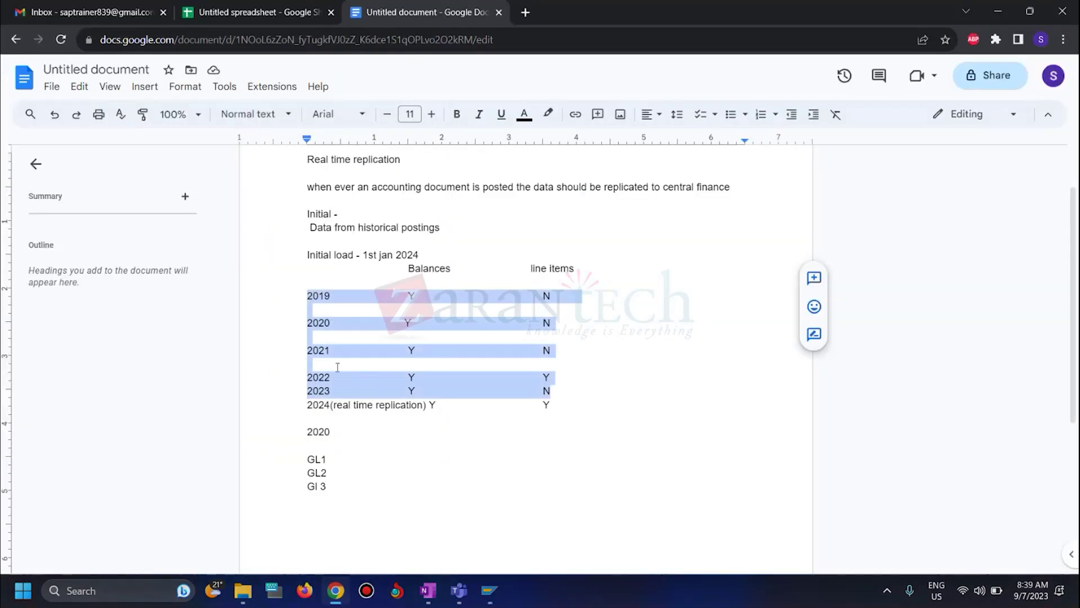
{"action": "left_click", "coordinate": [344, 303]}
{"action": "left_click_drag", "start_coordinate": [307, 296], "coordinate": [337, 296]}
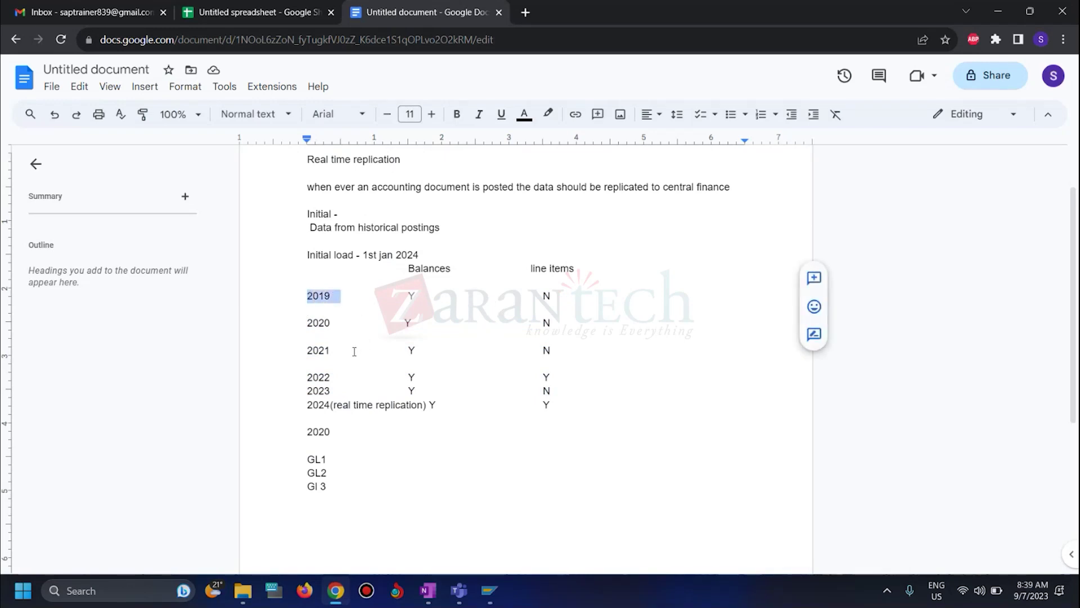
{"action": "left_click", "coordinate": [308, 297]}
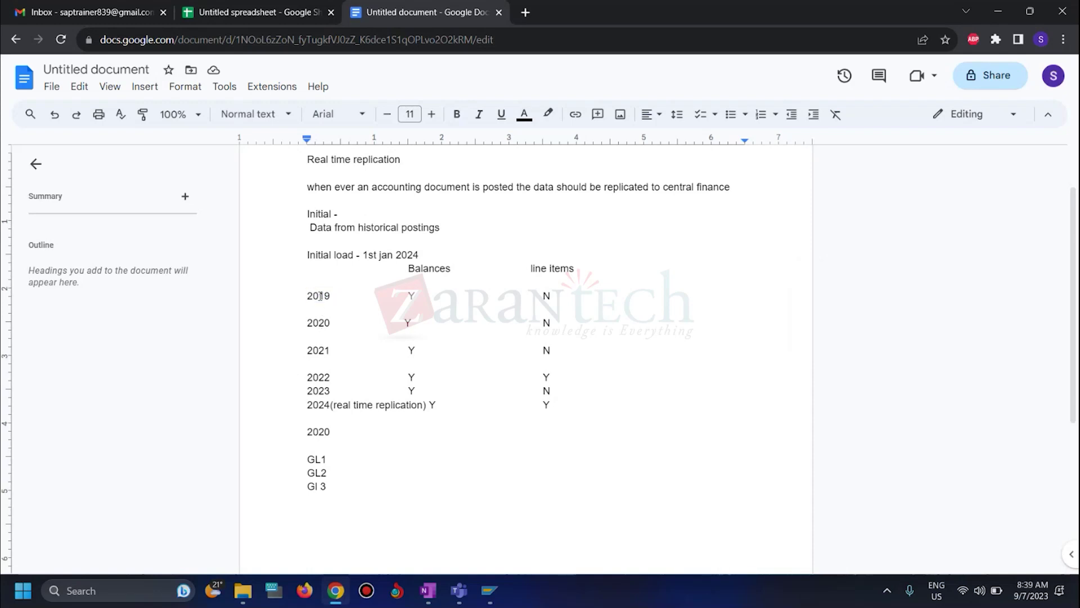
{"action": "left_click_drag", "start_coordinate": [562, 350], "coordinate": [308, 293]}
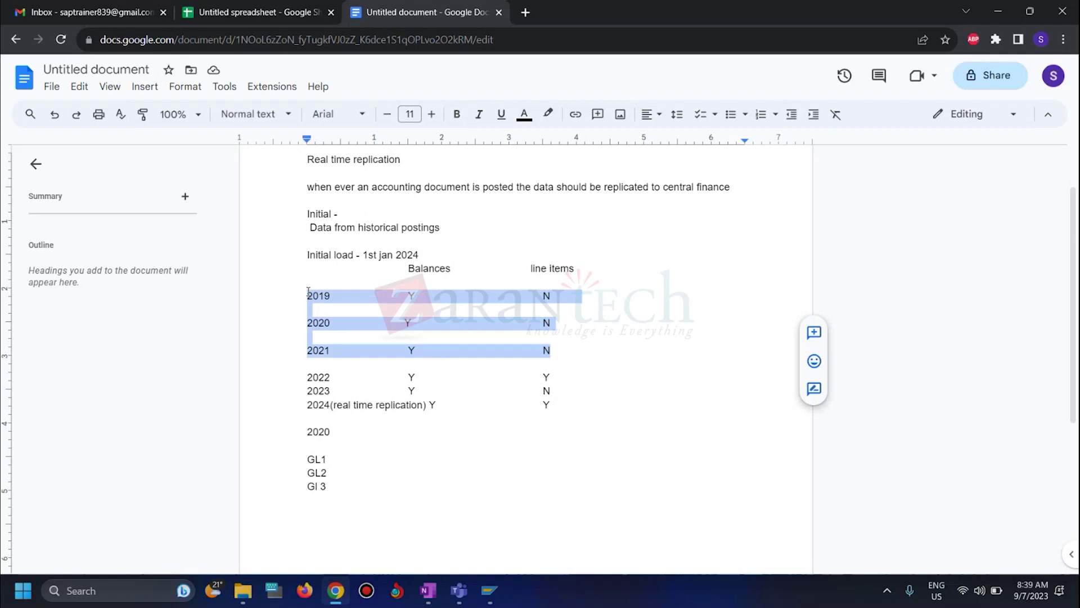
{"action": "left_click", "coordinate": [331, 350]}
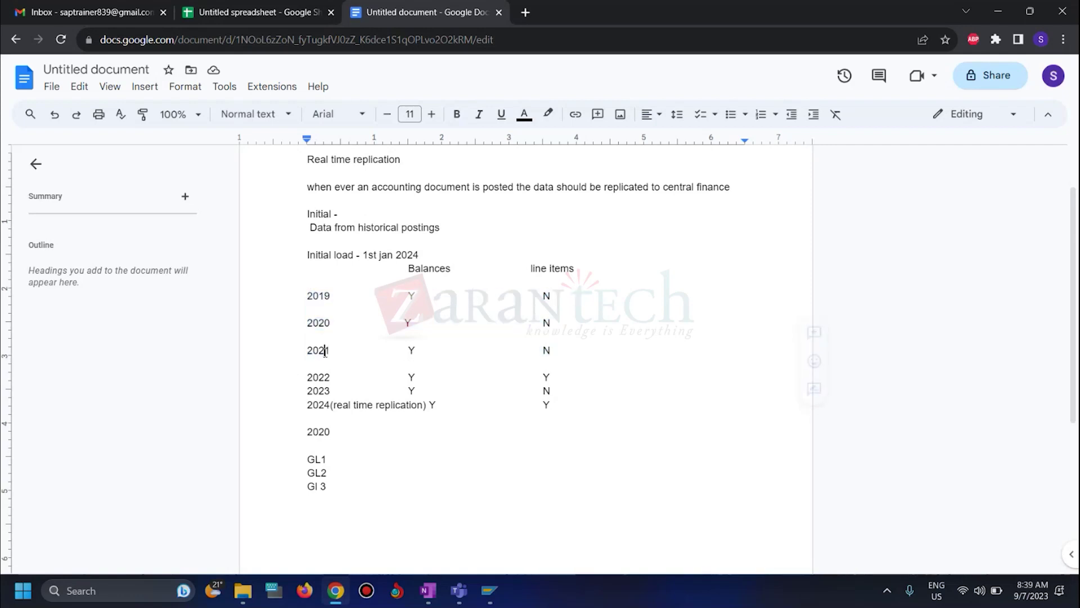
{"action": "double_click", "coordinate": [332, 350]}
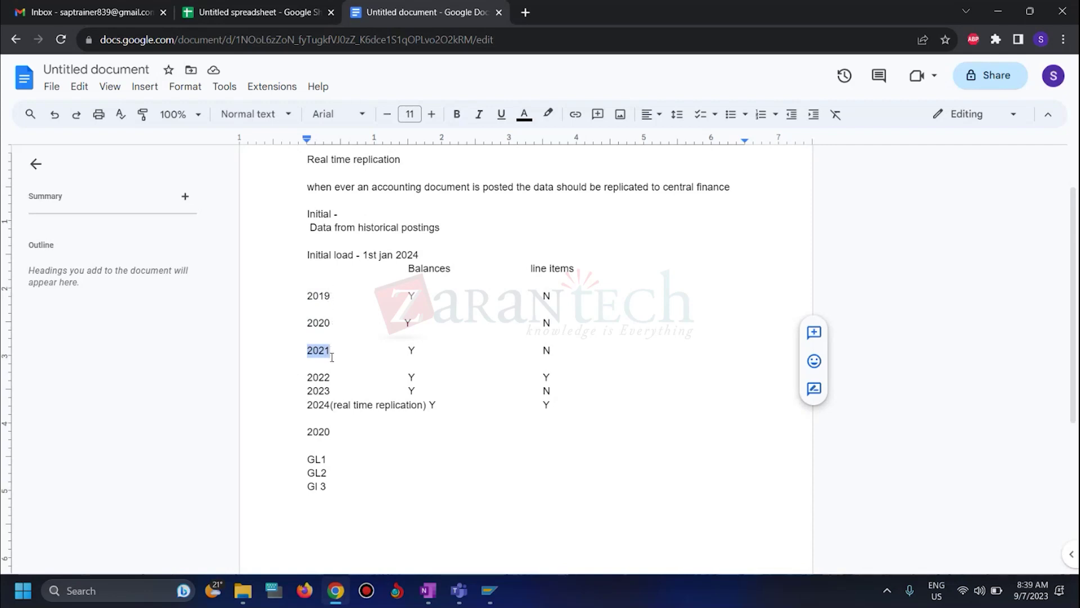
{"action": "left_click", "coordinate": [333, 297]}
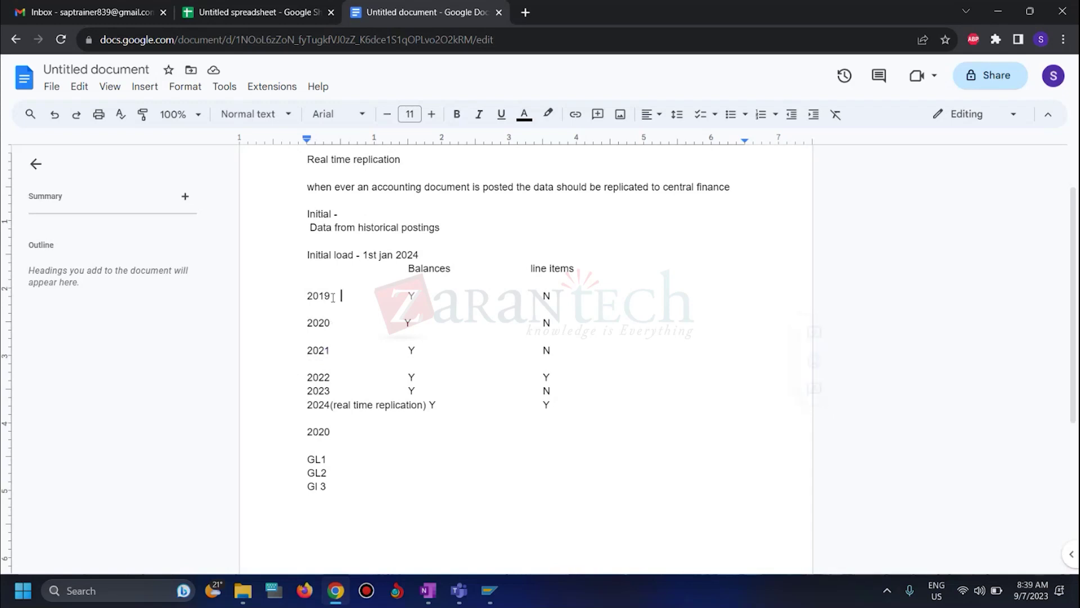
{"action": "left_click_drag", "start_coordinate": [334, 298], "coordinate": [307, 297]}
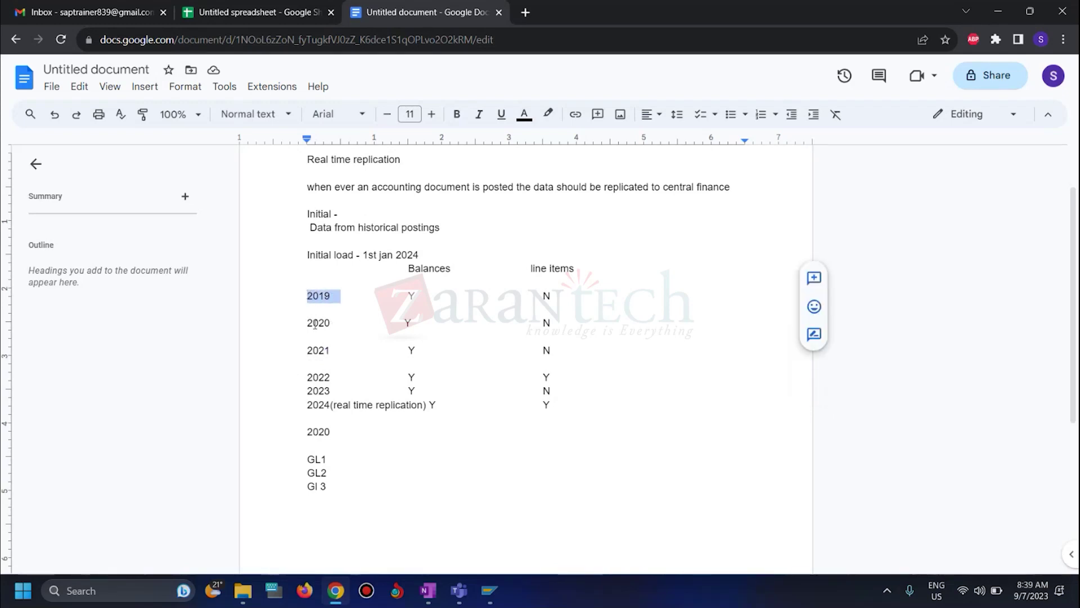
- Return to SAP and set the starting year for balances of company code 0001 to 2019
{"action": "key", "text": "alt+Tab"}
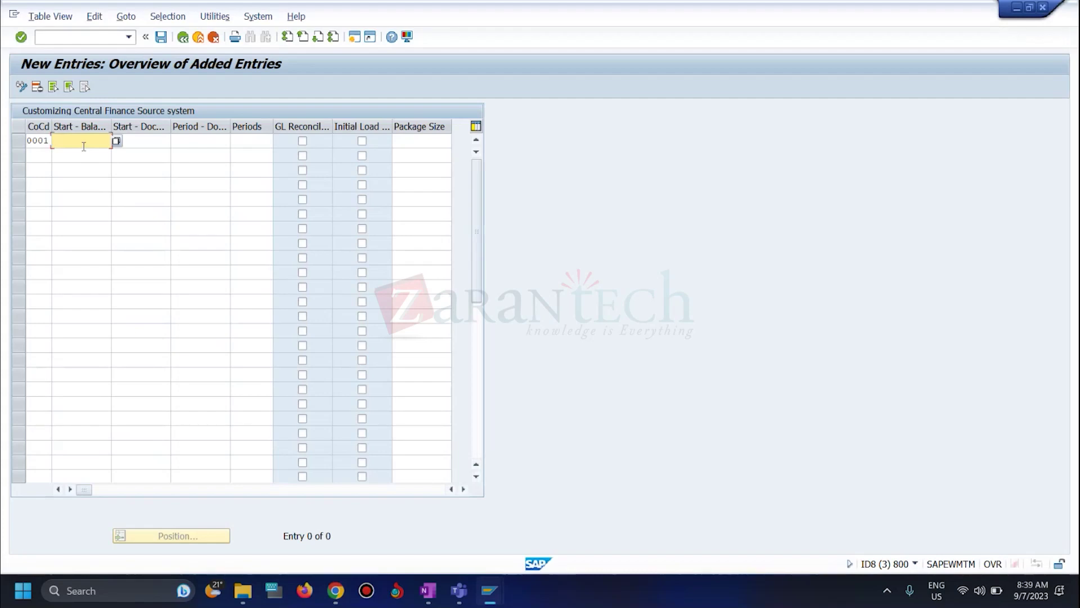
{"action": "type", "text": "2019"}
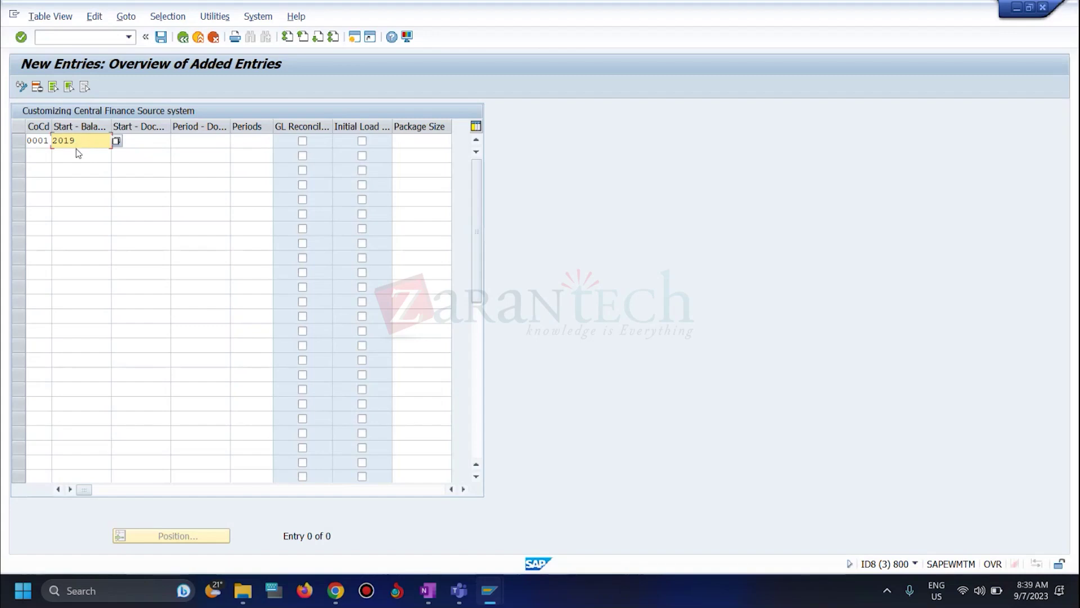
- Check the Overpayment/receiv. account 172170 in the G/L Account Balances list and return to the new source system entry
{"action": "key", "text": "alt+Tab"}
{"action": "key", "text": "alt+Tab"}
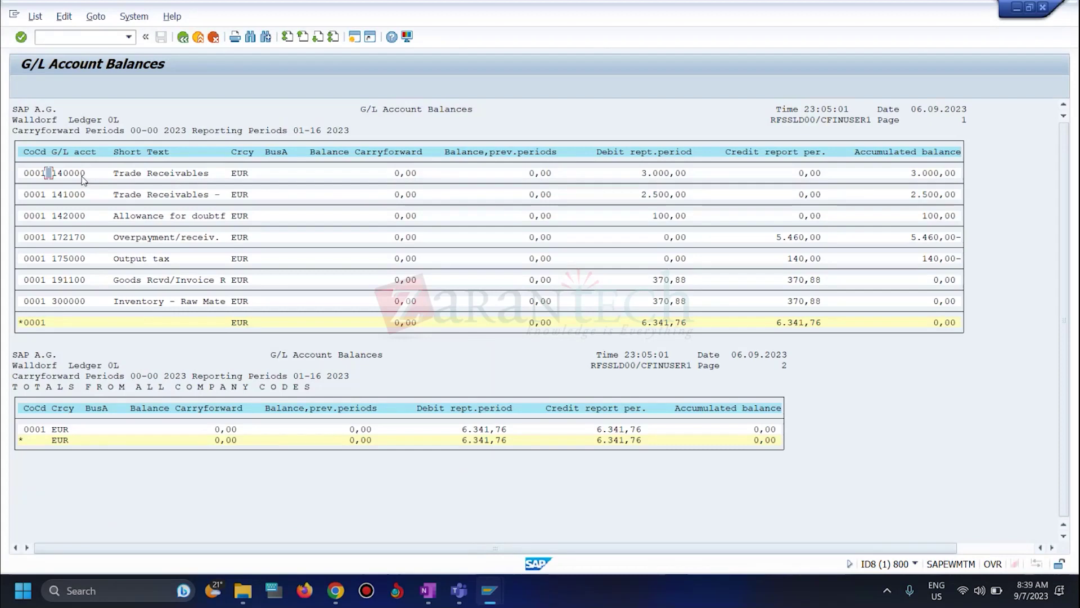
{"action": "left_click", "coordinate": [90, 239]}
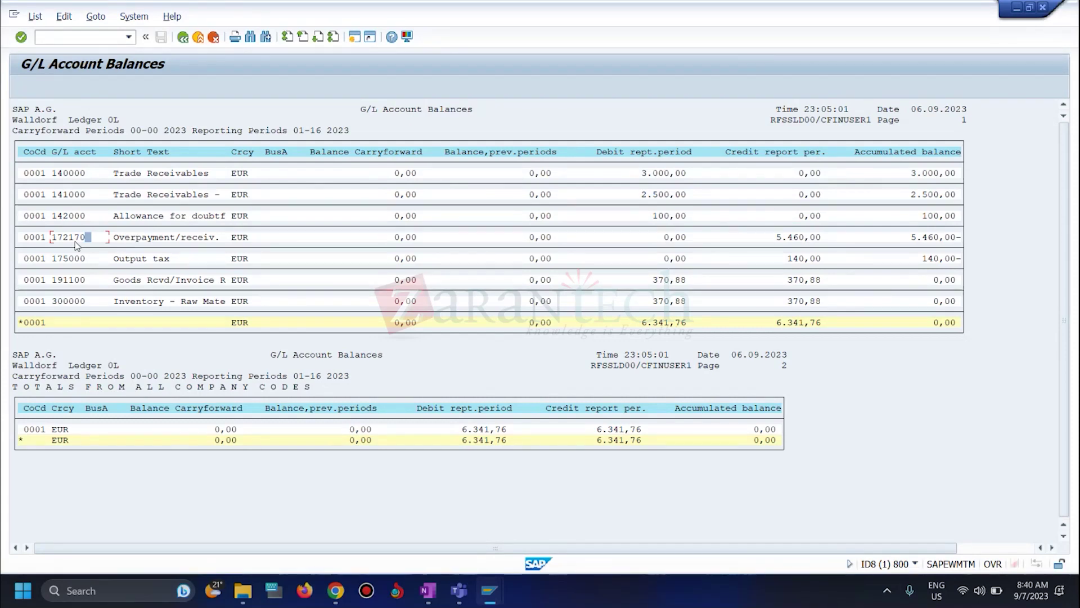
{"action": "key", "text": "alt+Tab"}
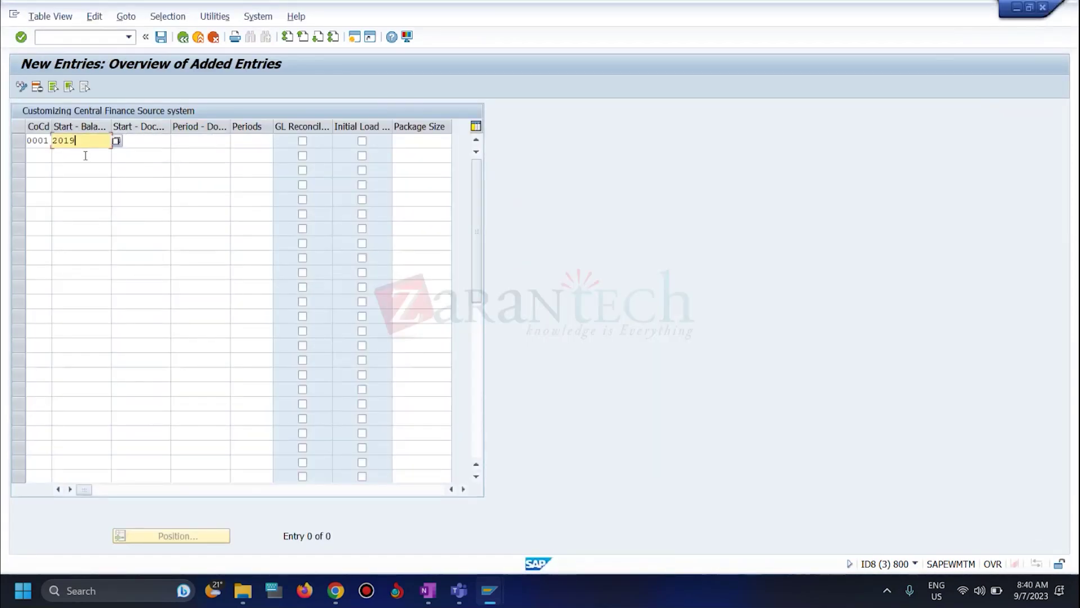
- Switch to the Google Docs notes and change the line items value for 2023 to Y
{"action": "left_click", "coordinate": [140, 140]}
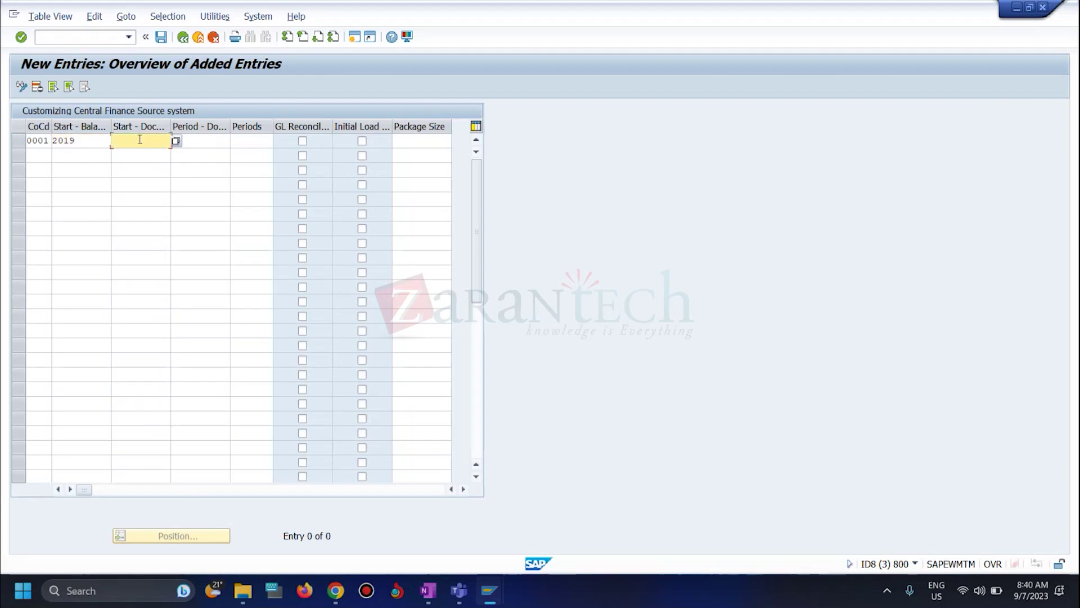
{"action": "left_click", "coordinate": [335, 590]}
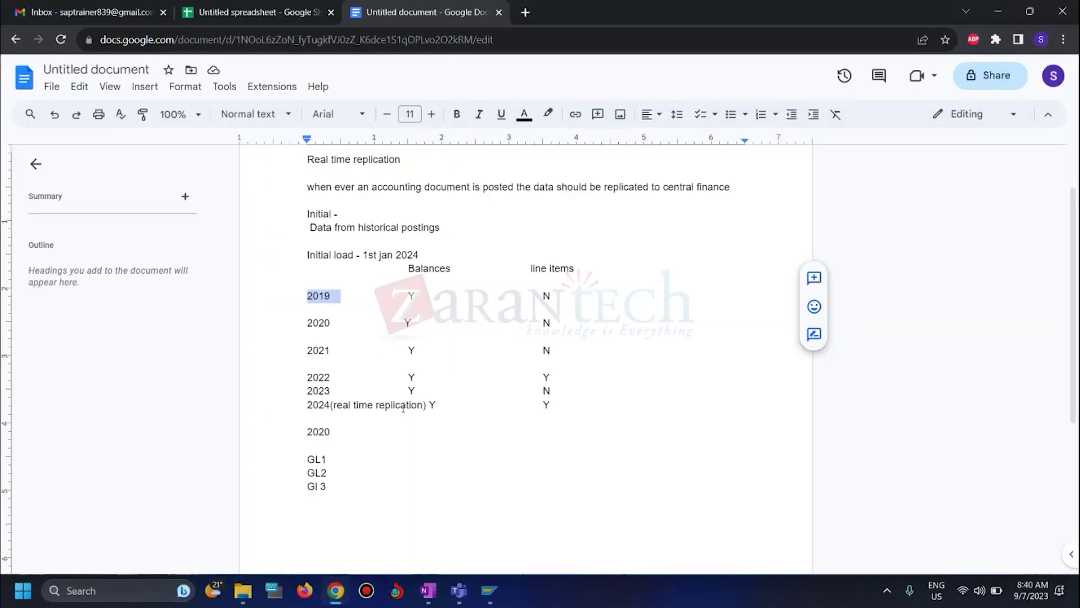
{"action": "left_click", "coordinate": [418, 379]}
{"action": "triple_click", "coordinate": [554, 389]}
{"action": "left_click", "coordinate": [554, 388]}
{"action": "key", "text": "BackSpace"}
{"action": "type", "text": "n"}
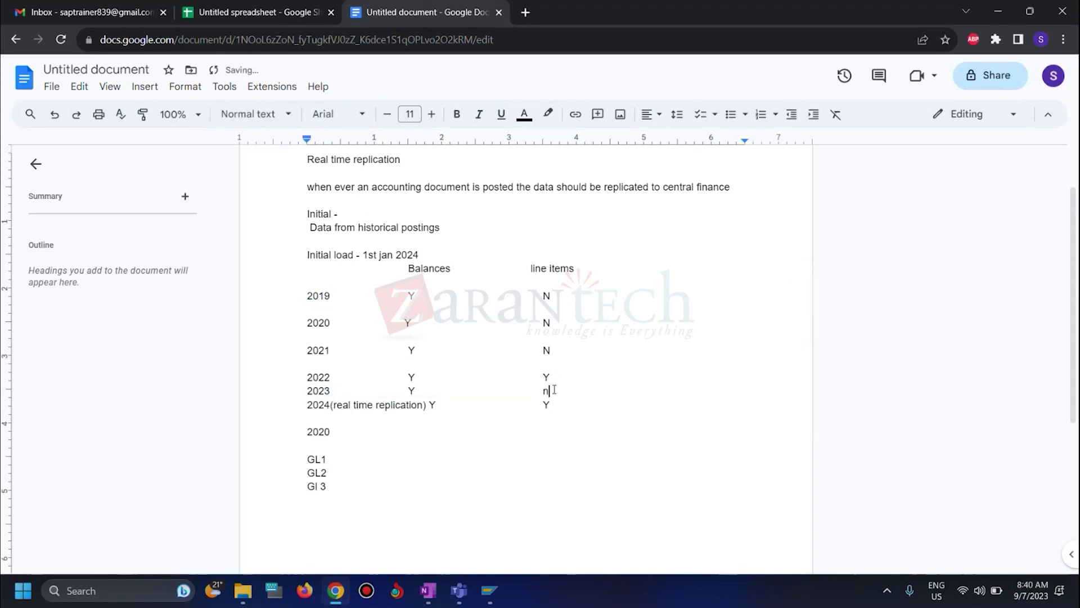
{"action": "key", "text": "BackSpace"}
{"action": "type", "text": "Y"}
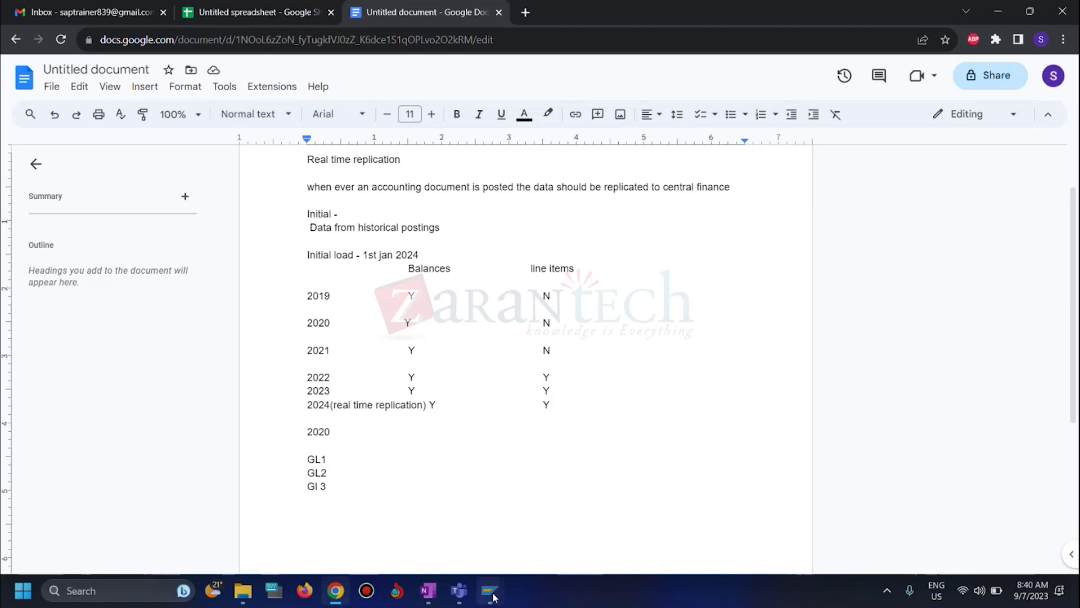
- Return to SAP and, for company code 0001, set the document start year to 2022, document period to 09 and periods to 3
{"action": "mouse_move", "coordinate": [490, 590]}
{"action": "left_click", "coordinate": [632, 516]}
{"action": "left_click", "coordinate": [138, 142]}
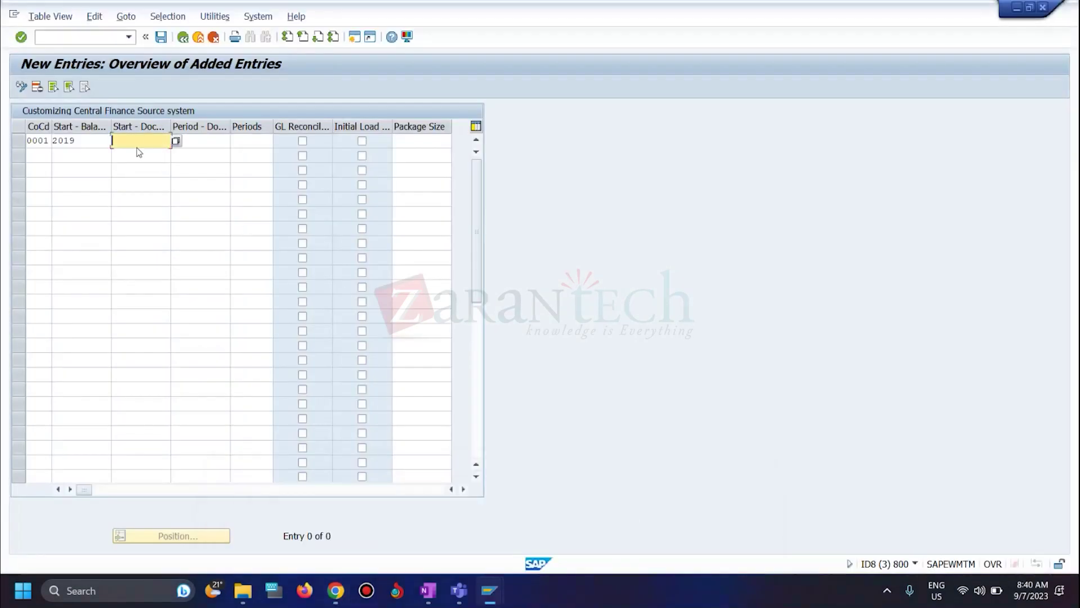
{"action": "type", "text": "2022"}
{"action": "left_click", "coordinate": [211, 140]}
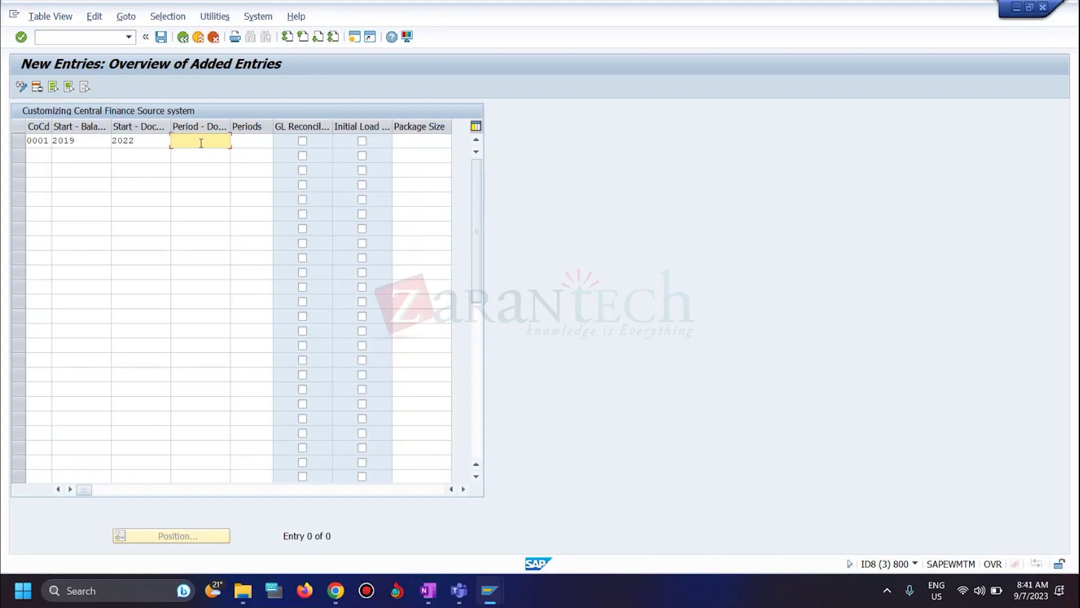
{"action": "type", "text": "09"}
{"action": "left_click", "coordinate": [253, 140]}
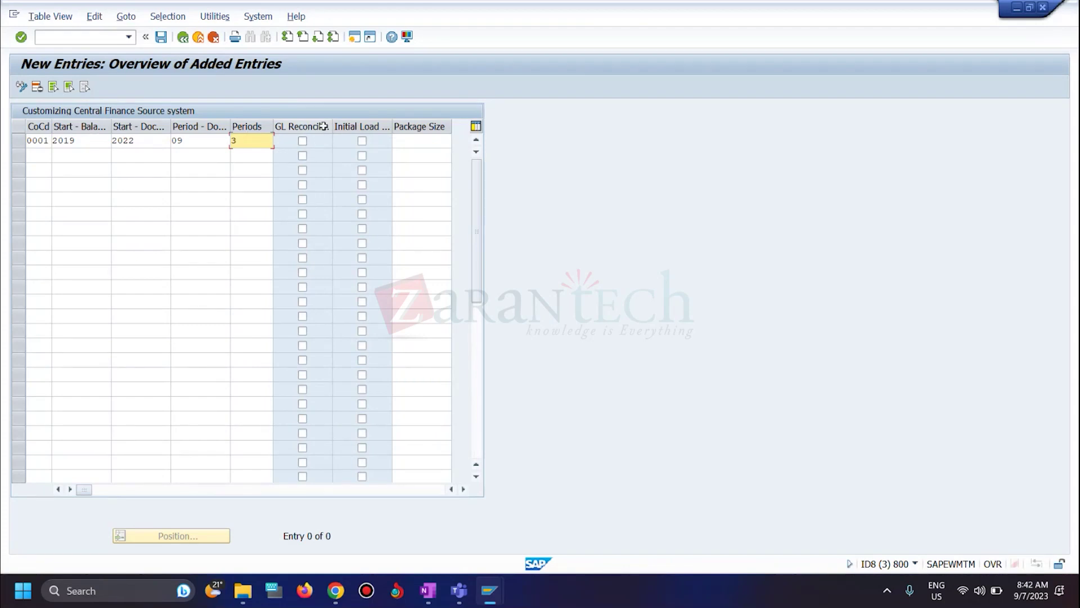
{"action": "left_click_drag", "start_coordinate": [333, 127], "coordinate": [344, 127]}
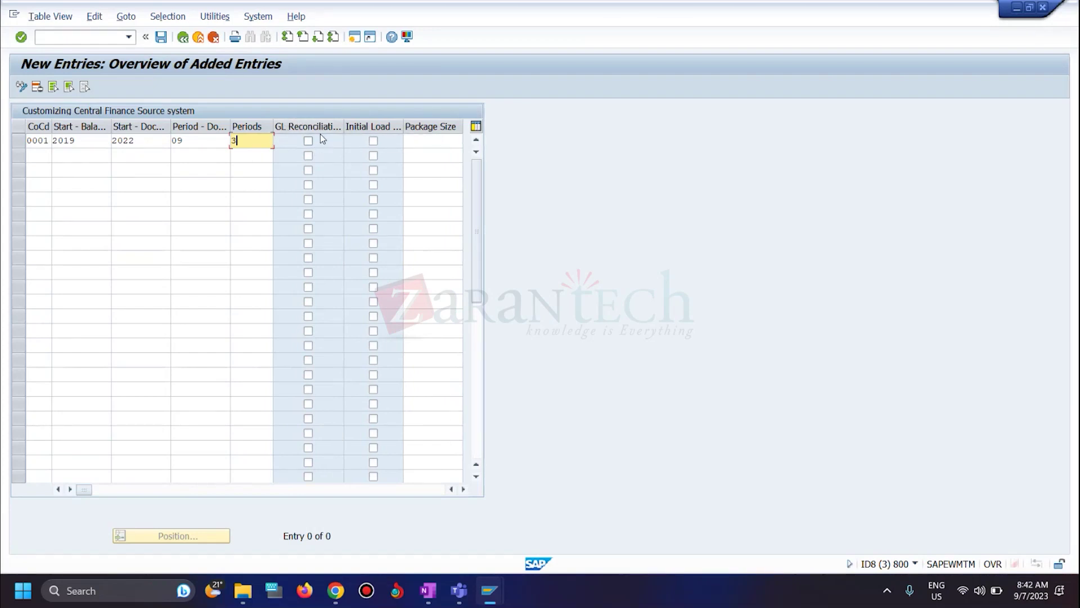
- Add the lines "1- CO postings" and "2- FICO posting" below the GL list in the Google Docs notes
{"action": "left_click", "coordinate": [336, 590]}
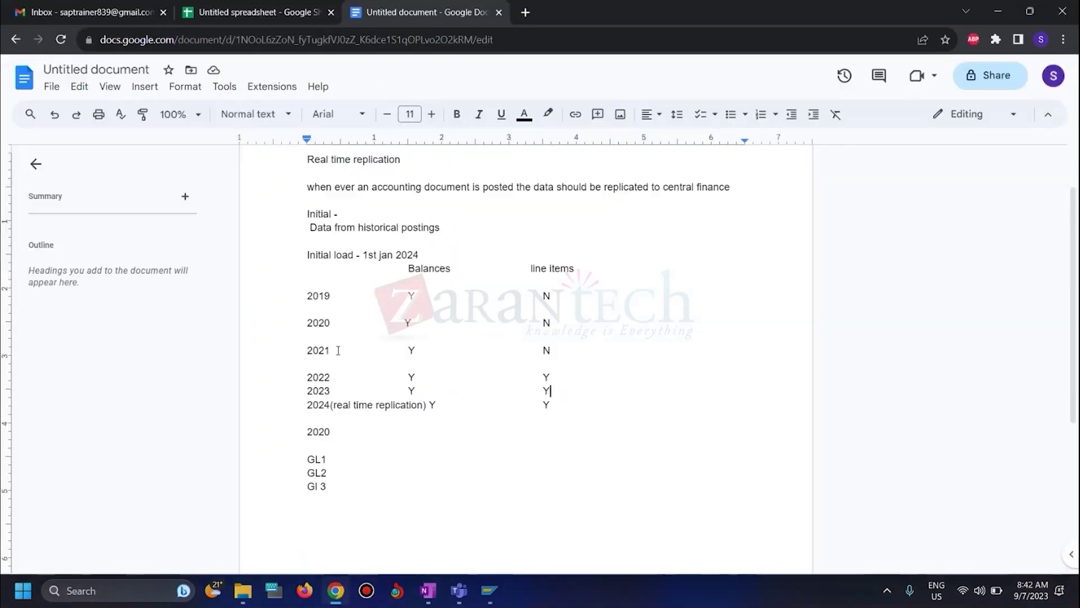
{"action": "scroll", "coordinate": [405, 418], "scroll_direction": "down", "scroll_amount": 5}
{"action": "left_click", "coordinate": [359, 233]}
{"action": "key", "text": "Return"}
{"action": "key", "text": "Return"}
{"action": "key", "text": "Return"}
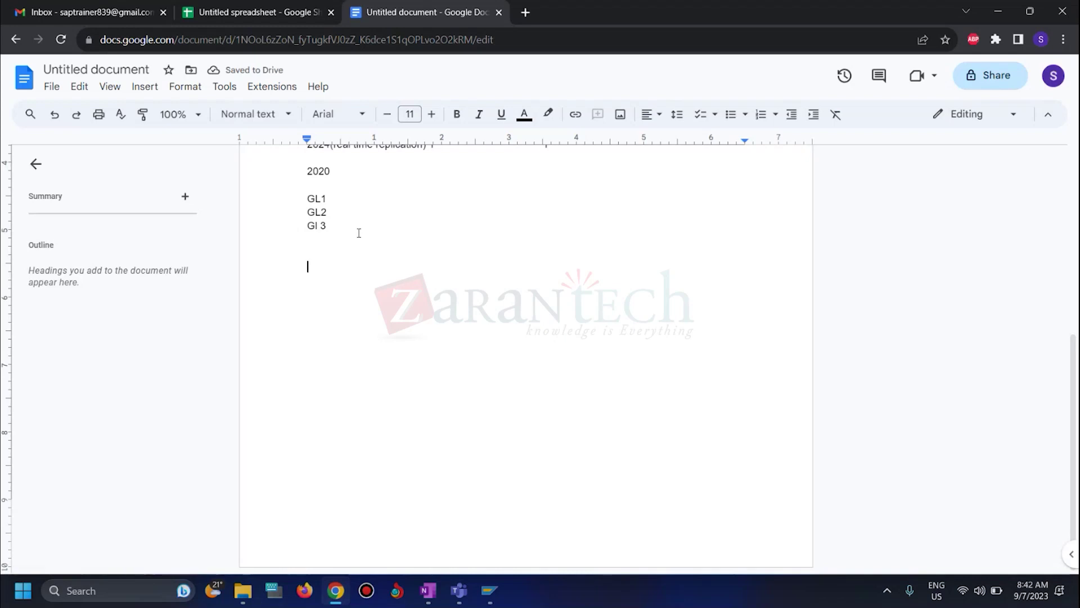
{"action": "type", "text": "1-"}
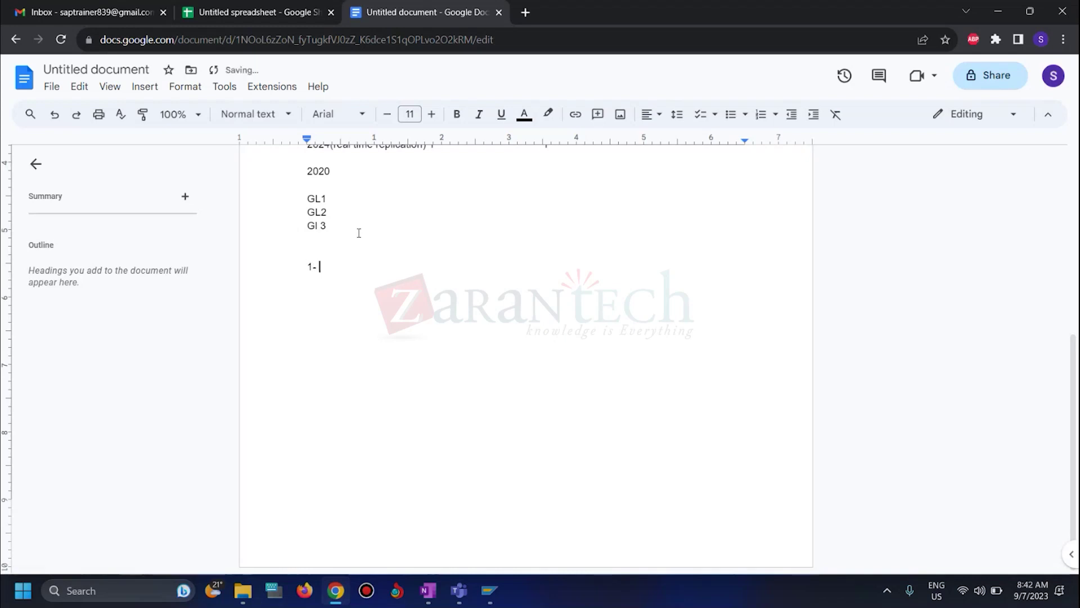
{"action": "type", "text": " CO postings"}
{"action": "key", "text": "Return"}
{"action": "type", "text": "2- FI"}
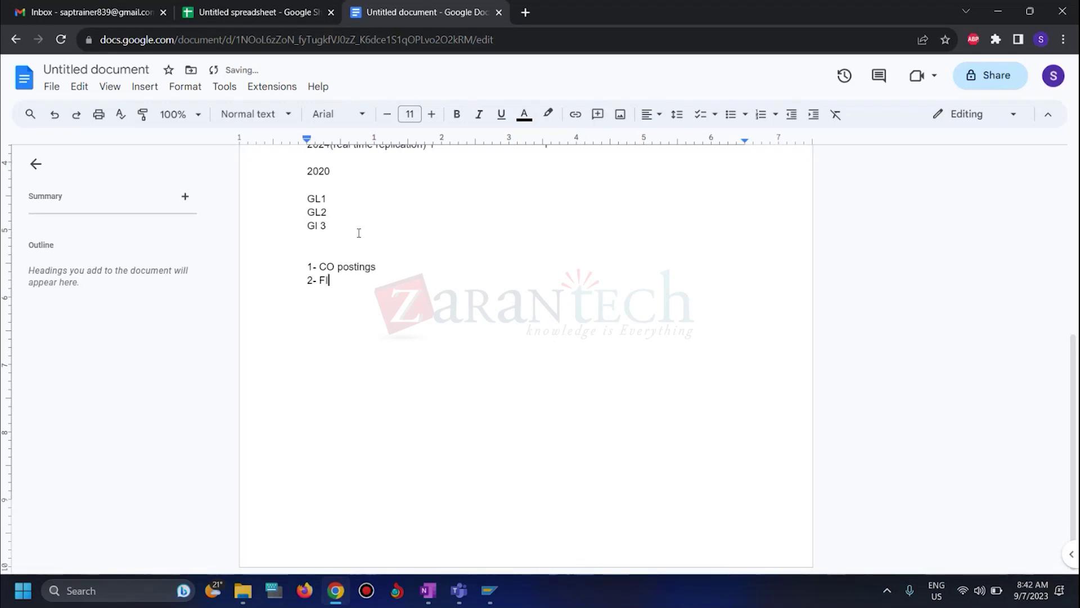
{"action": "type", "text": "CO posting"}
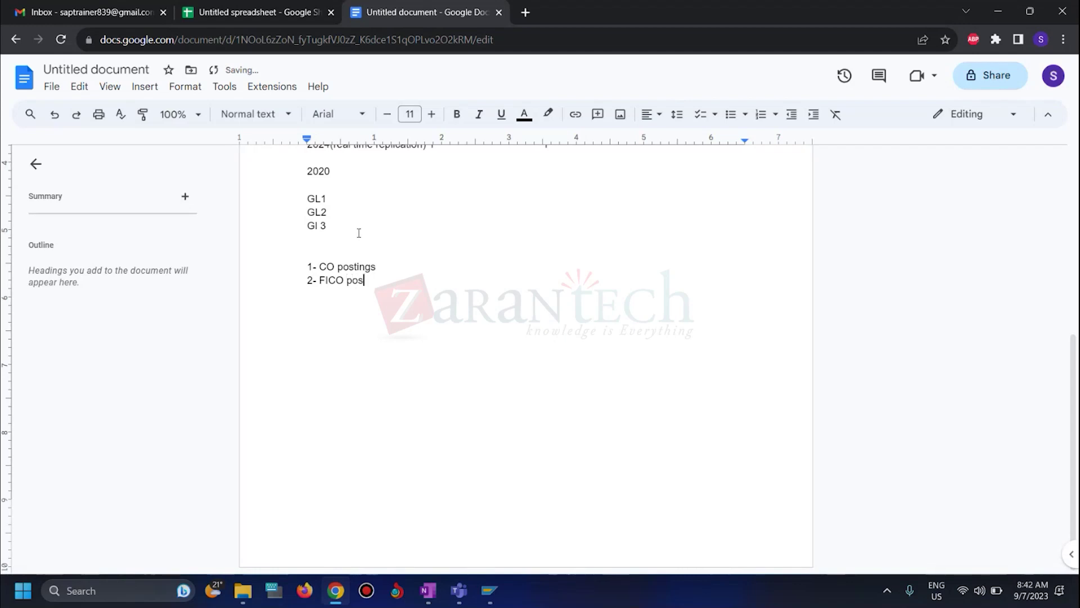
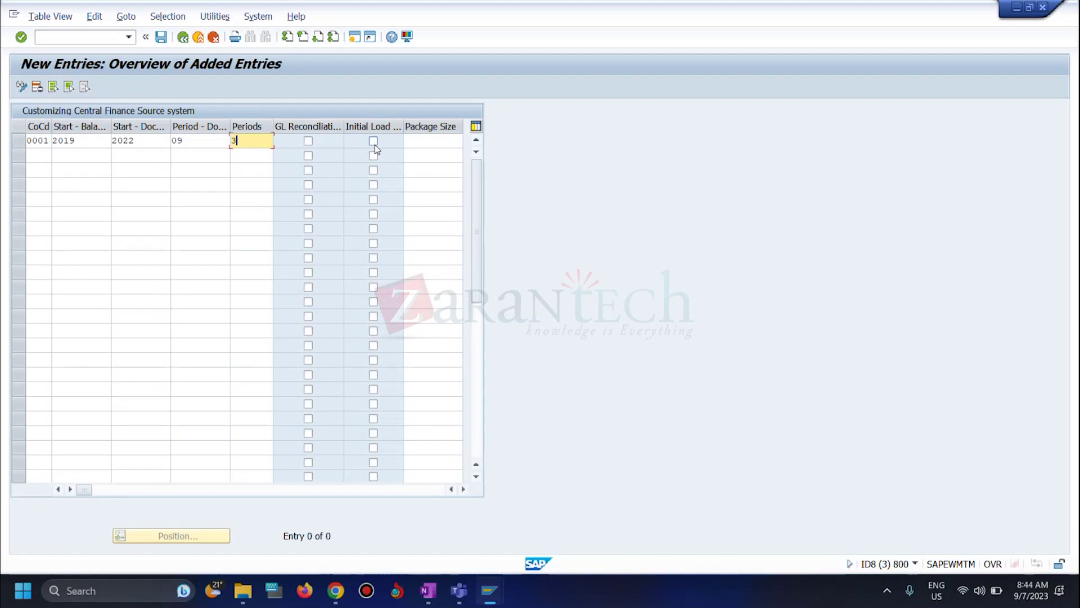
- Set the package size of the company code 0001 entry in SAP to 50
{"action": "left_click", "coordinate": [443, 146]}
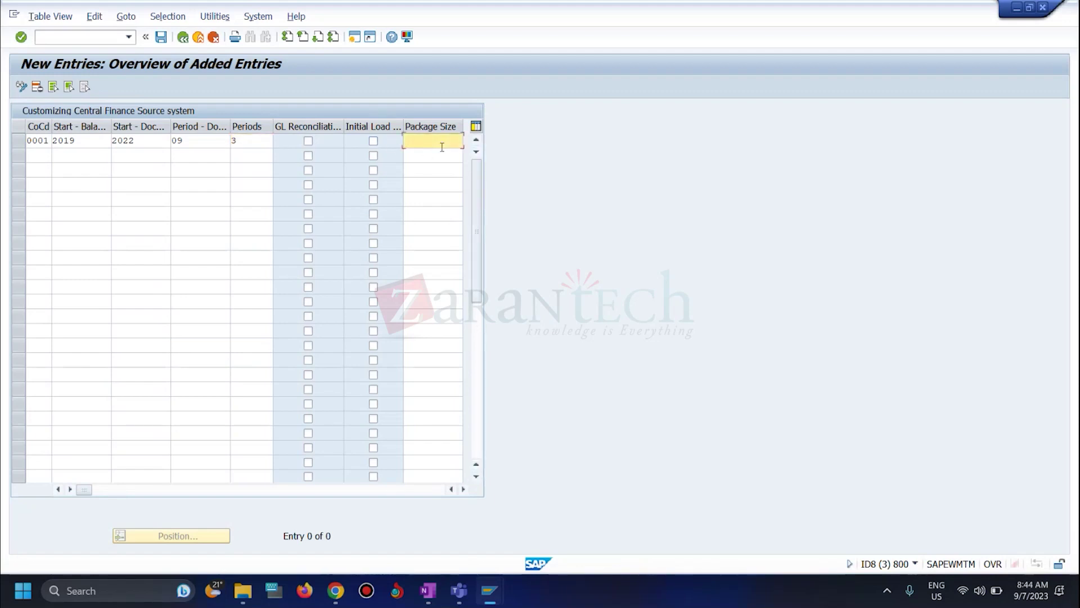
{"action": "type", "text": "50"}
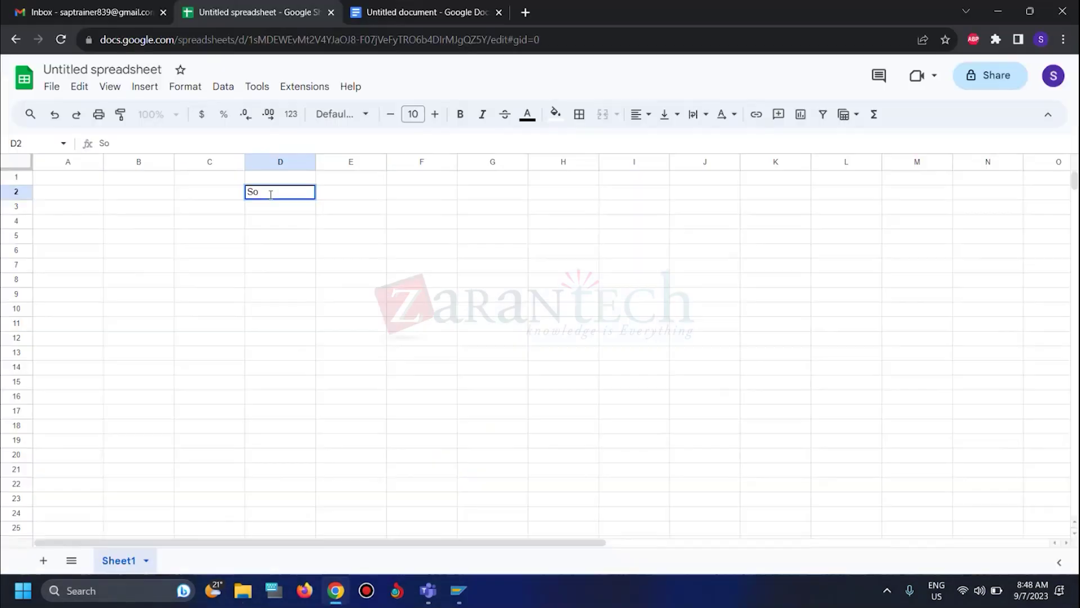
- Enter the headers "source" in D2 and "central finance" in F2 of the Google Sheets spreadsheet
{"action": "key", "text": "BackSpace"}
{"action": "key", "text": "BackSpace"}
{"action": "type", "text": "source"}
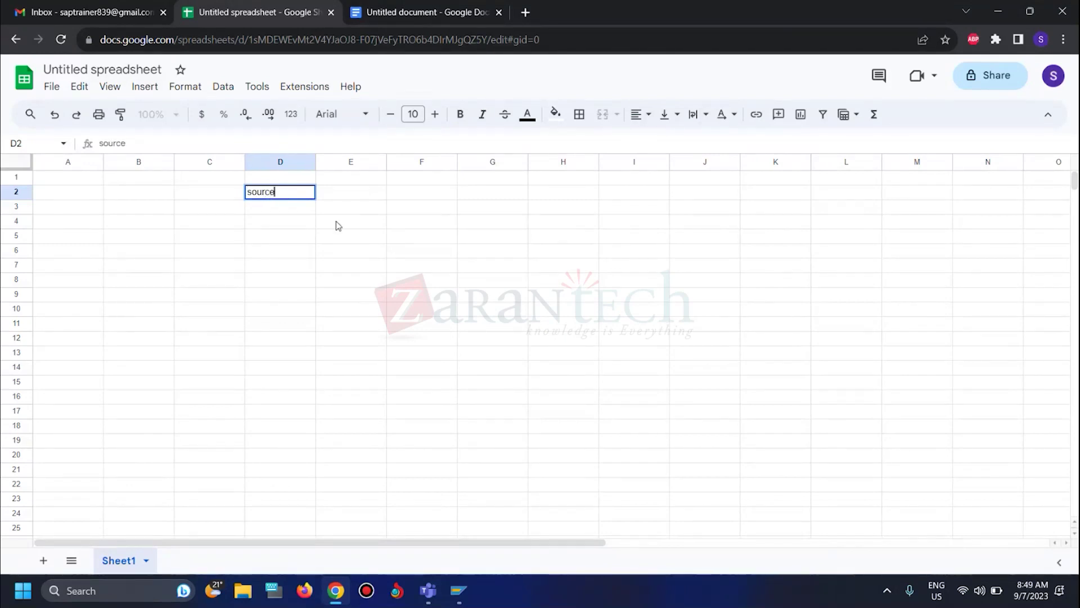
{"action": "left_click", "coordinate": [421, 195]}
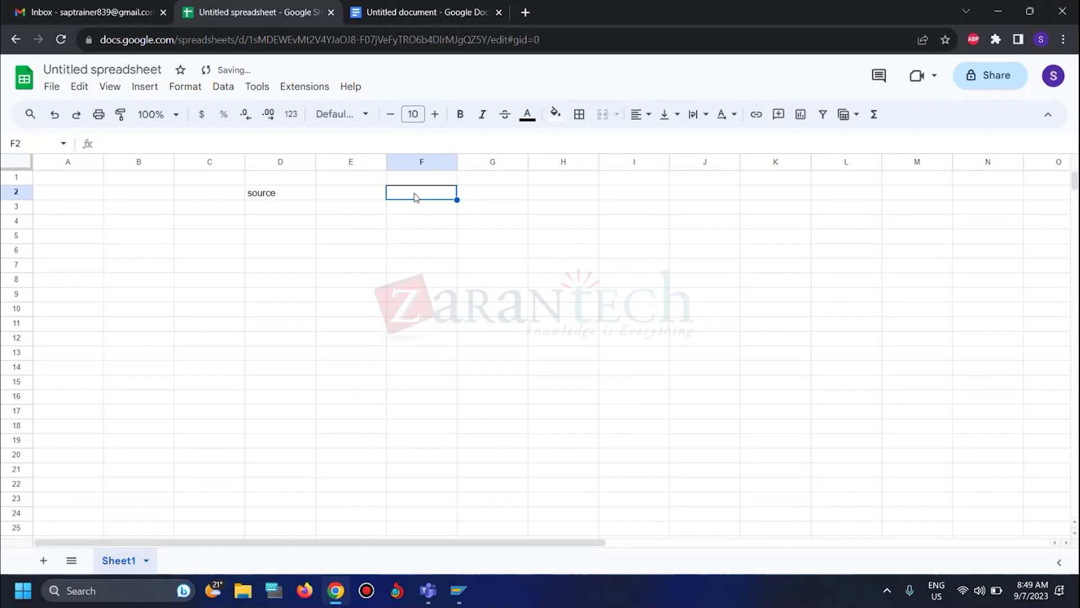
{"action": "type", "text": "cen"}
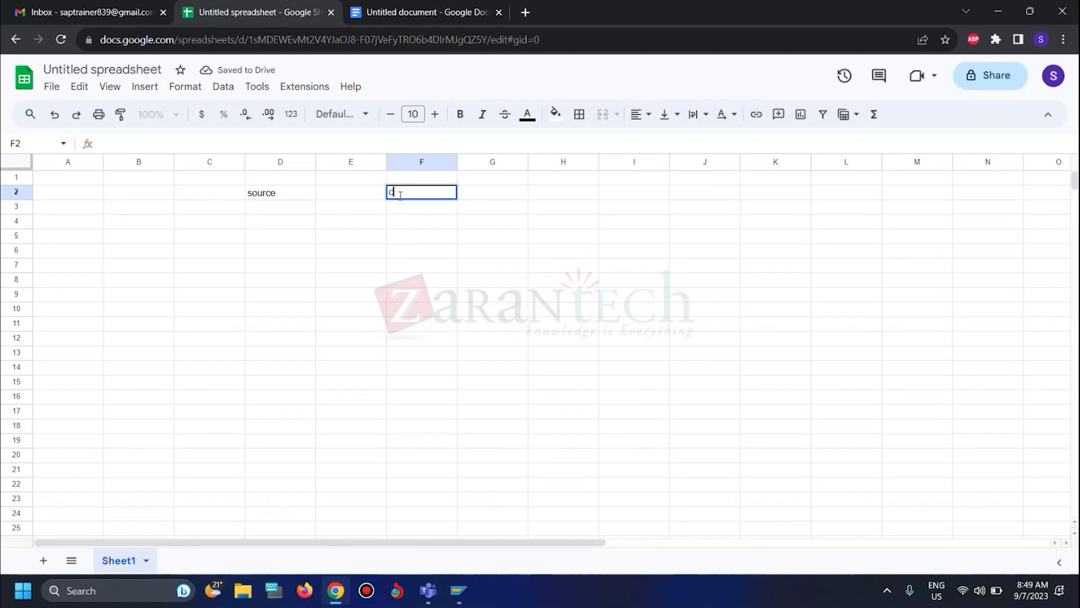
{"action": "type", "text": "tral finance"}
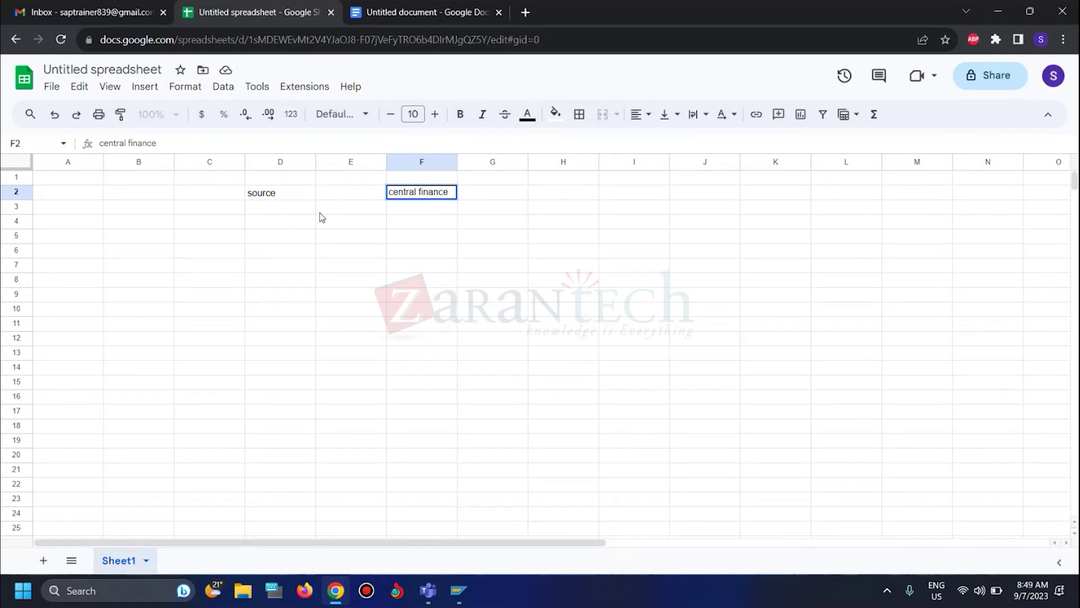
{"action": "left_click", "coordinate": [297, 192]}
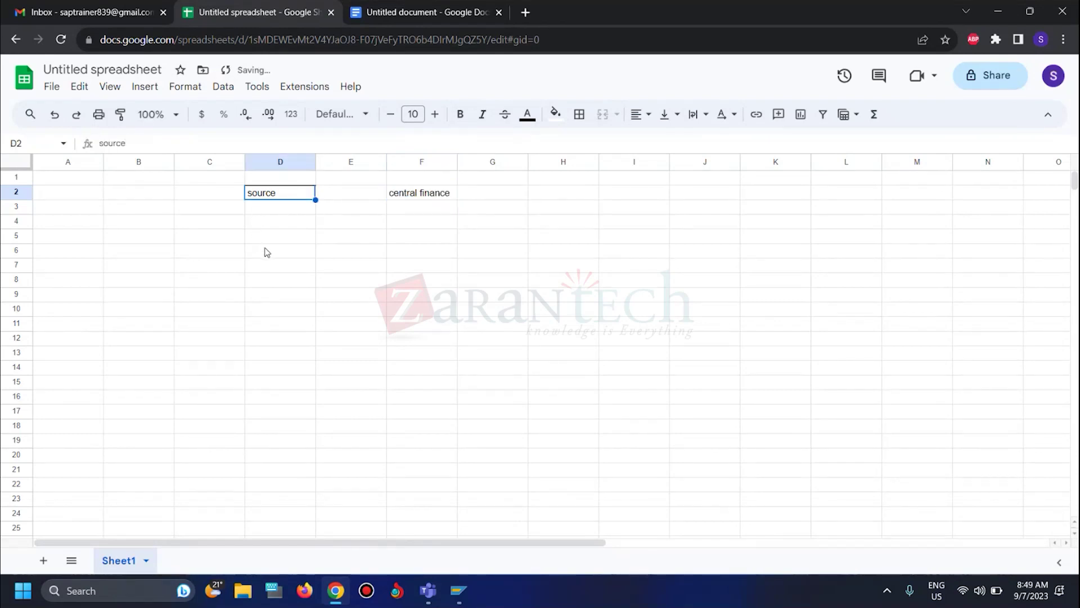
{"action": "left_click", "coordinate": [260, 262]}
{"action": "left_click_drag", "start_coordinate": [280, 195], "coordinate": [282, 315]}
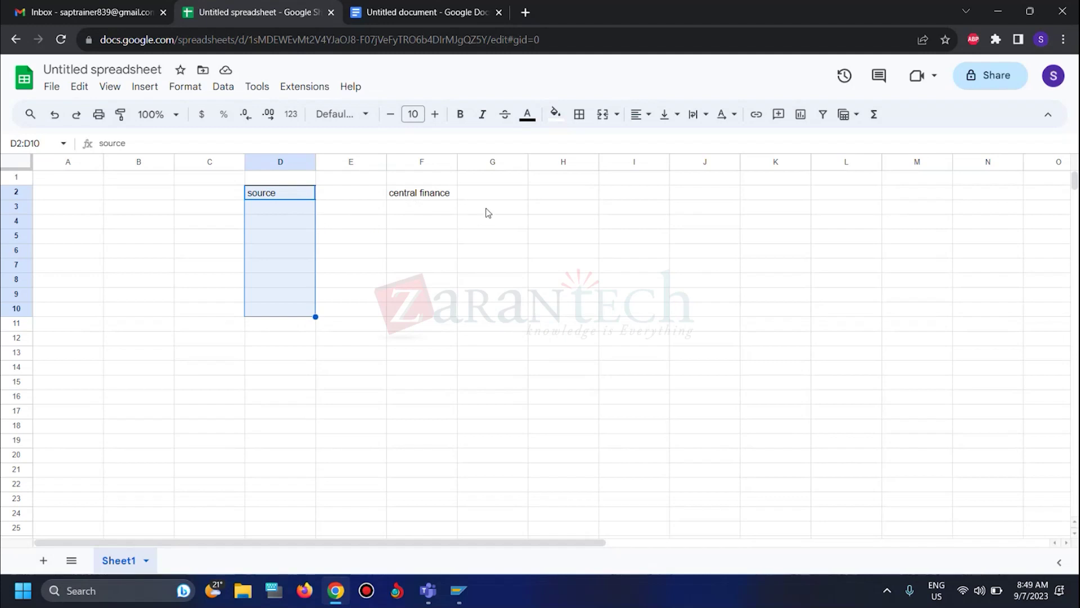
{"action": "left_click", "coordinate": [573, 201]}
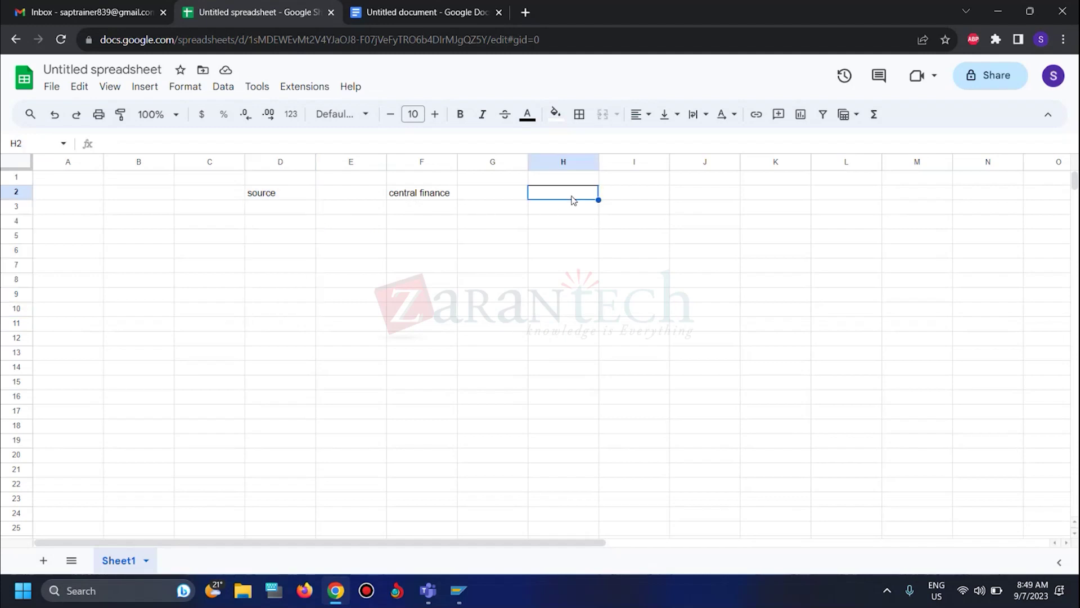
- Label C4 "company code" and enter CFS1 as the source company code in D4
{"action": "left_click", "coordinate": [208, 214]}
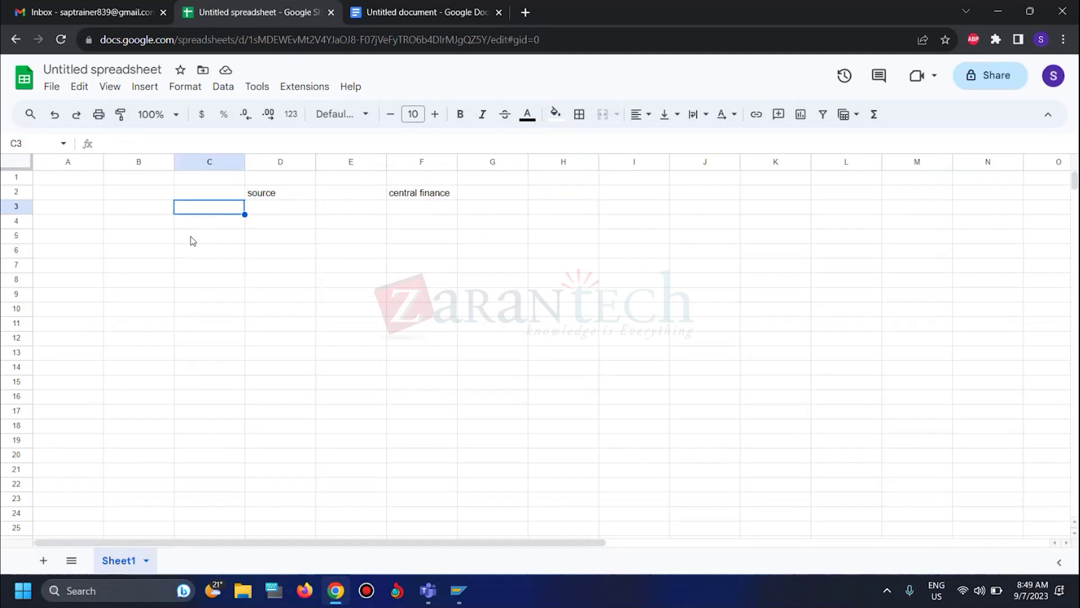
{"action": "left_click", "coordinate": [169, 227]}
{"action": "left_click", "coordinate": [221, 224]}
{"action": "type", "text": "comp"}
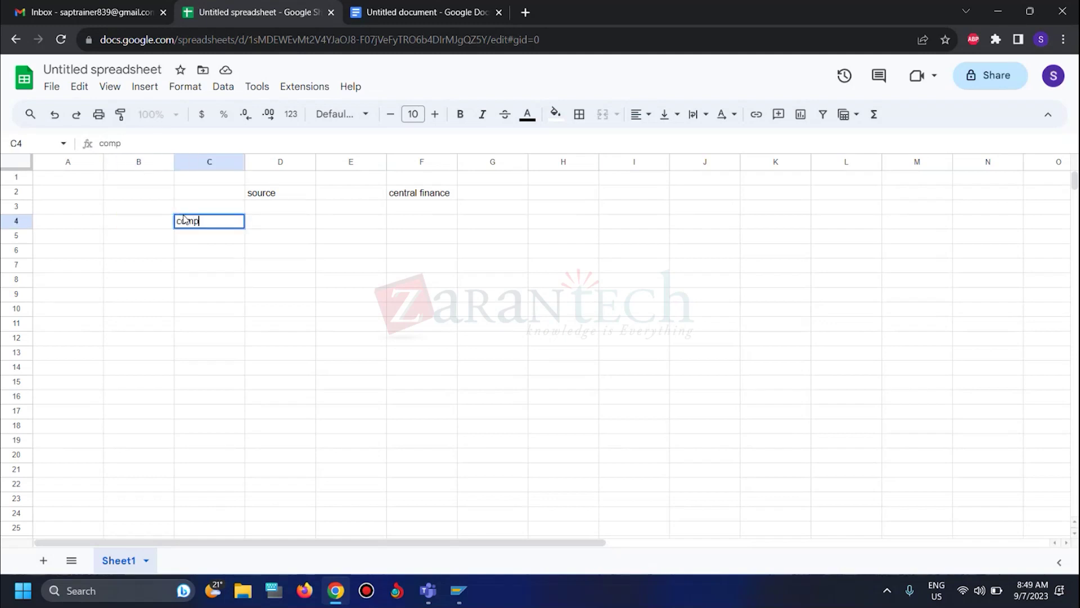
{"action": "type", "text": "any code"}
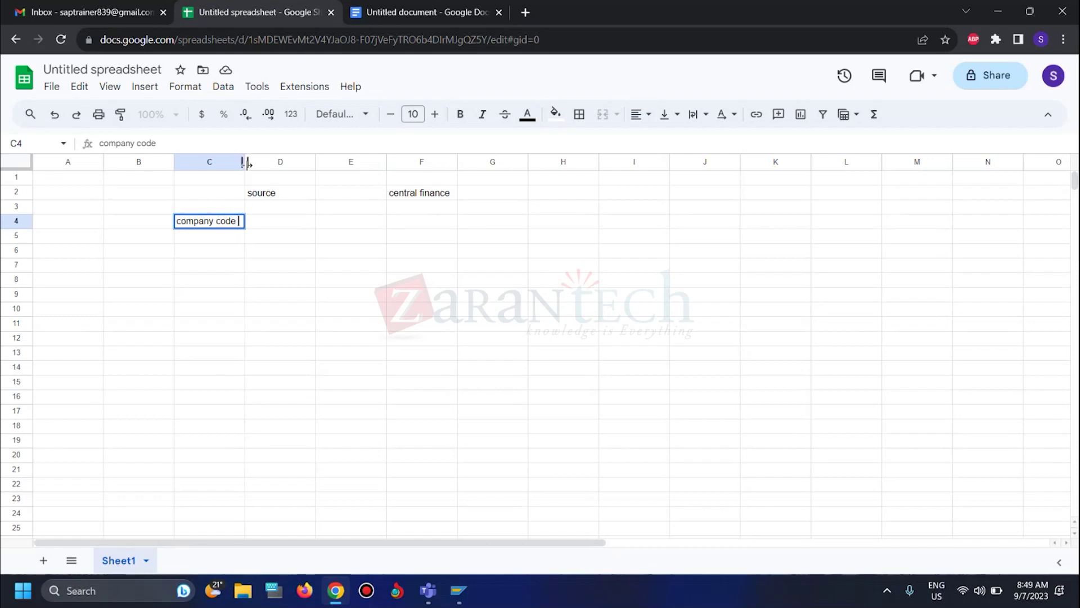
{"action": "left_click", "coordinate": [225, 259]}
{"action": "left_click", "coordinate": [281, 225]}
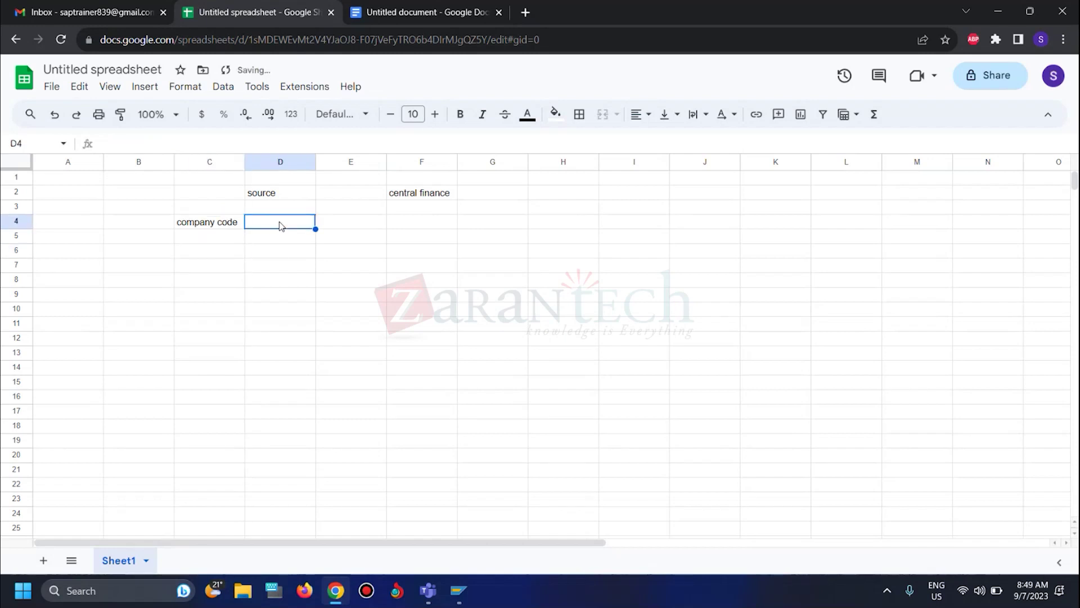
{"action": "type", "text": "C"}
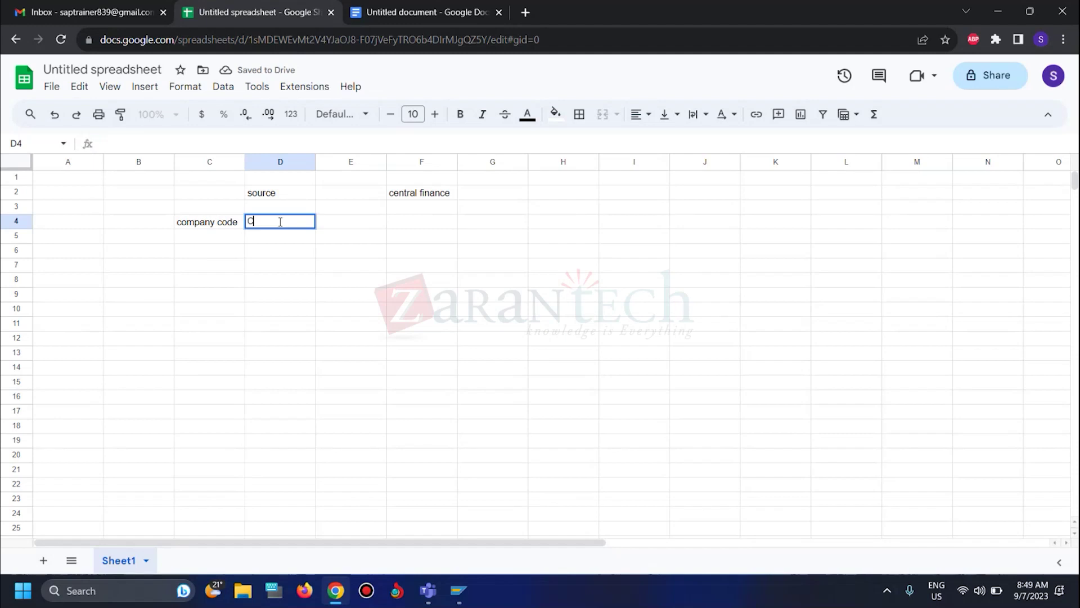
{"action": "type", "text": "FS1"}
{"action": "key", "text": "Return"}
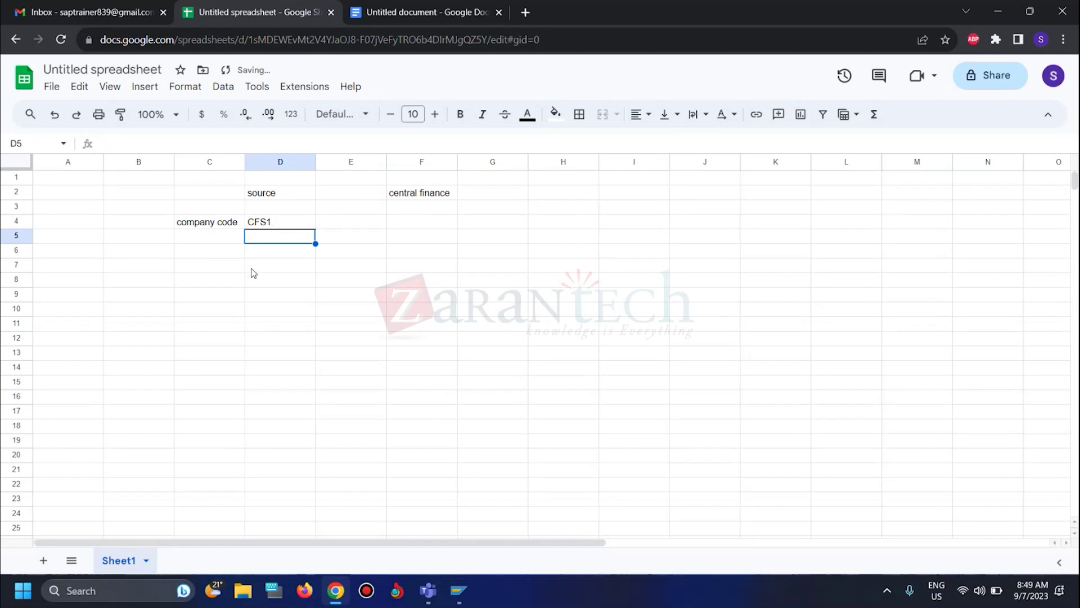
- Switch to SAP Easy Access and open the SAP Reference IMG through transaction spro
{"action": "mouse_move", "coordinate": [453, 597]}
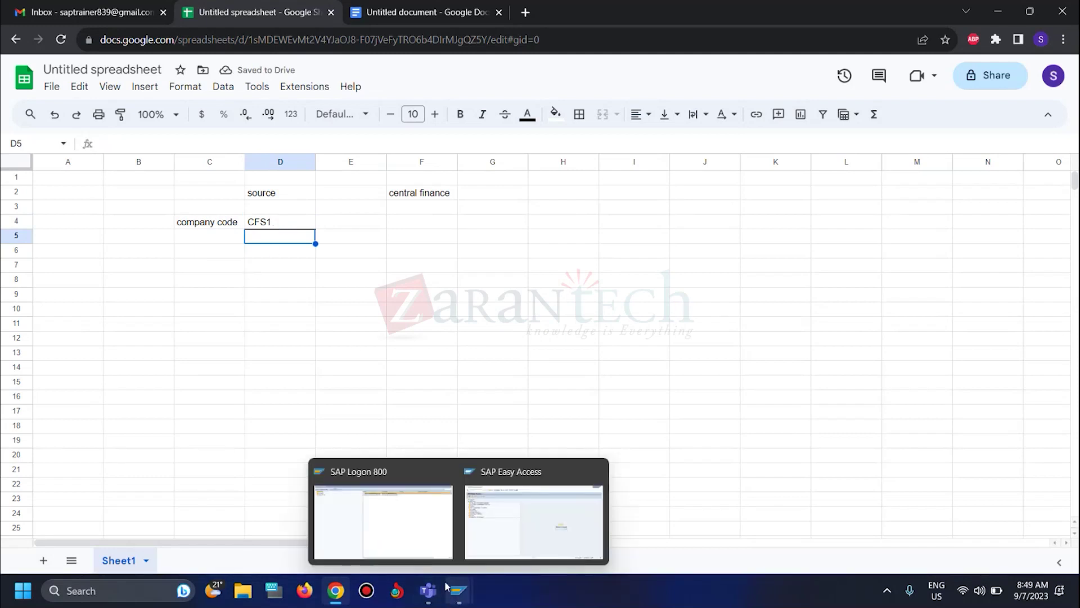
{"action": "left_click", "coordinate": [533, 524]}
{"action": "type", "text": "spro"}
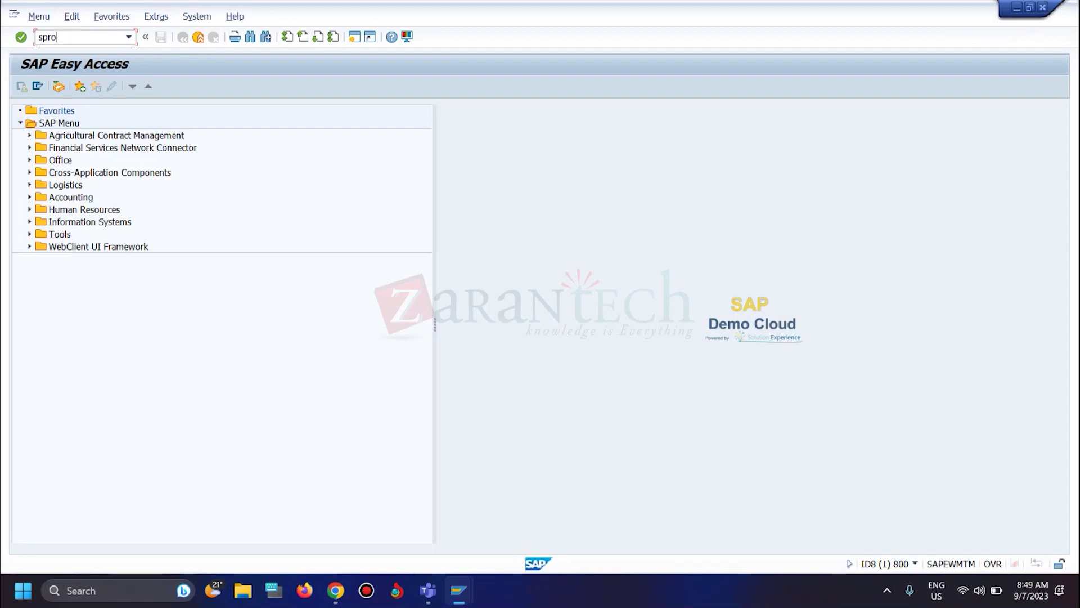
{"action": "key", "text": "Return"}
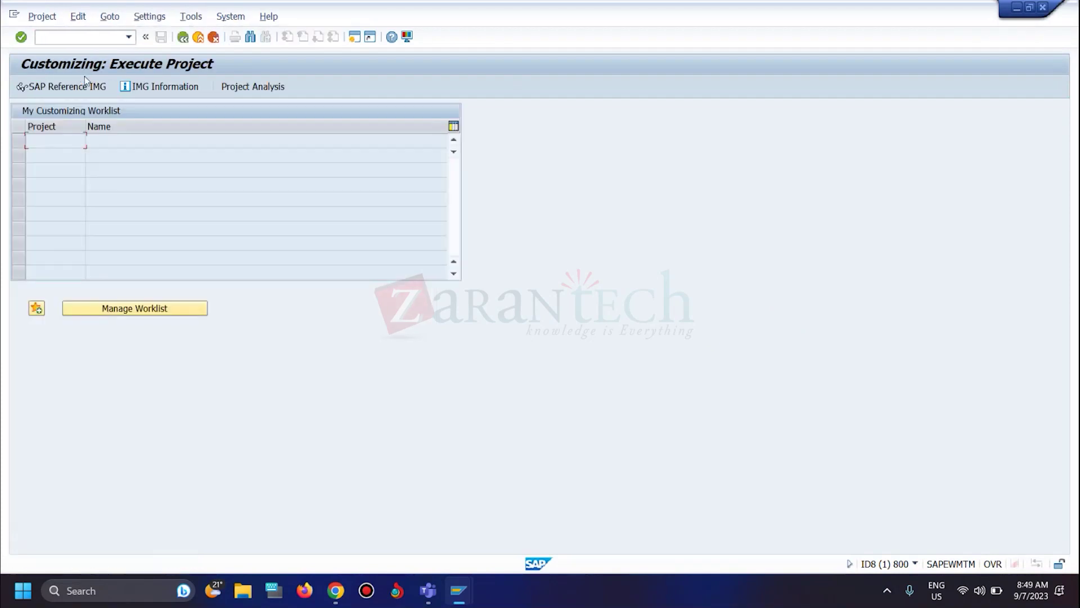
{"action": "left_click", "coordinate": [66, 86]}
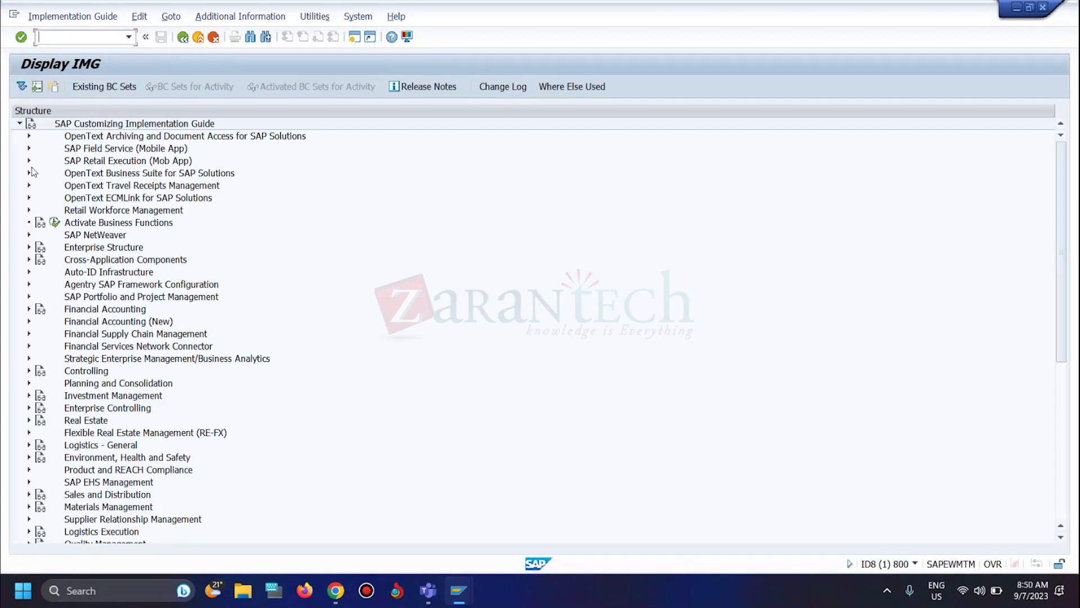
- Open the Edit Company Code Data activity in the IMG under Enterprise Structure, Definition, Financial Accounting
{"action": "left_click", "coordinate": [30, 248]}
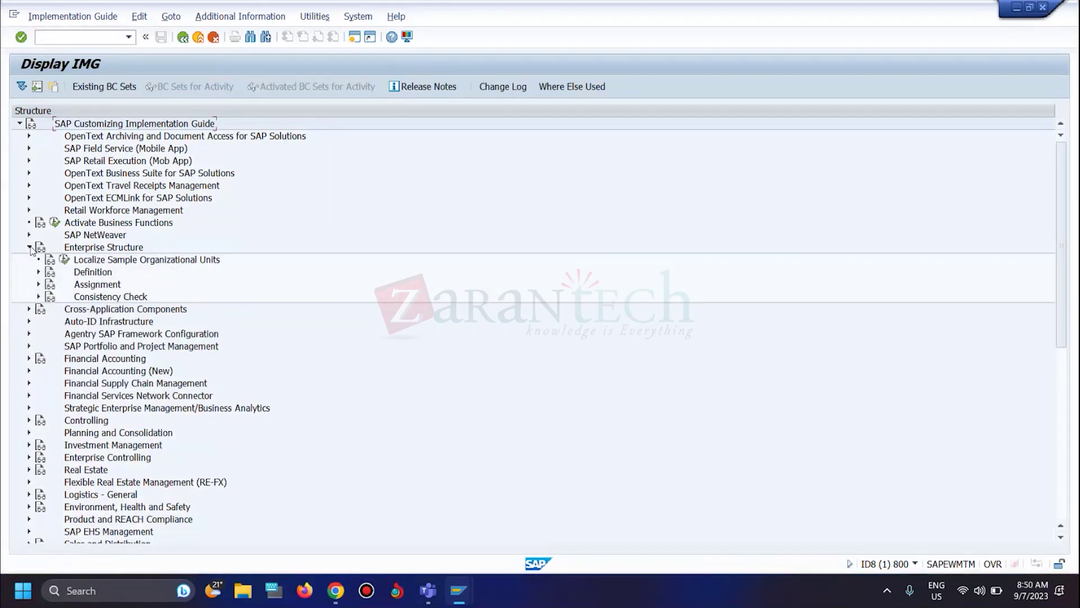
{"action": "left_click", "coordinate": [38, 272]}
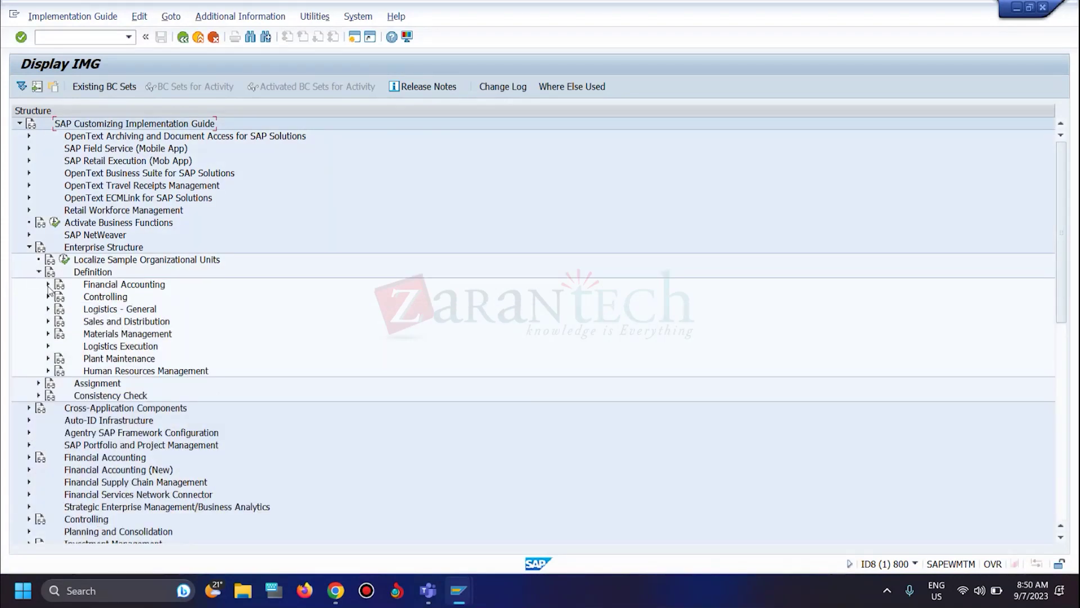
{"action": "scroll", "coordinate": [48, 290], "scroll_direction": "down", "scroll_amount": 2}
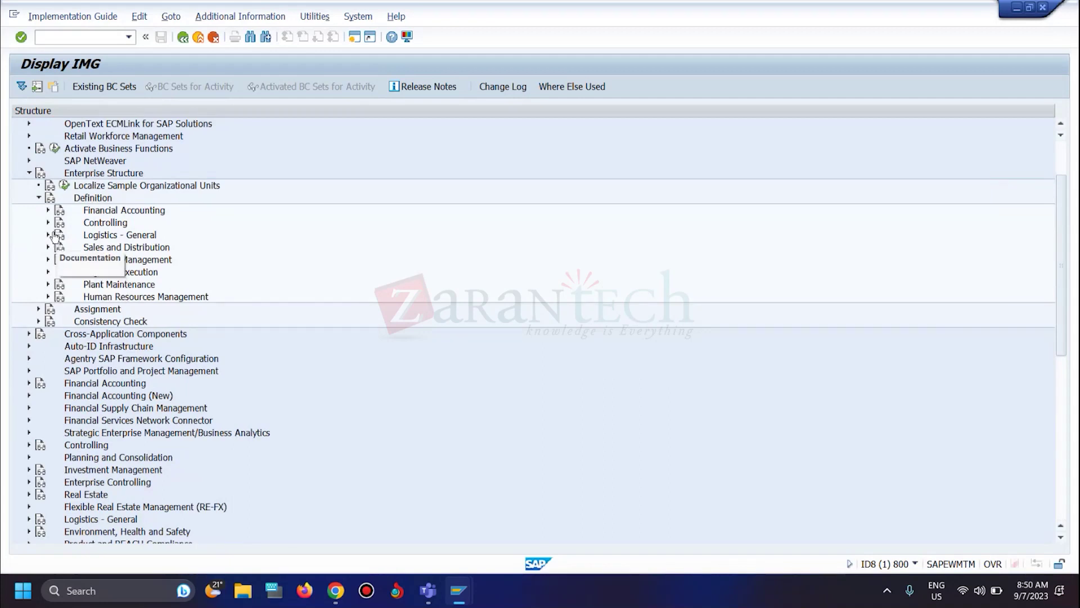
{"action": "left_click", "coordinate": [48, 210]}
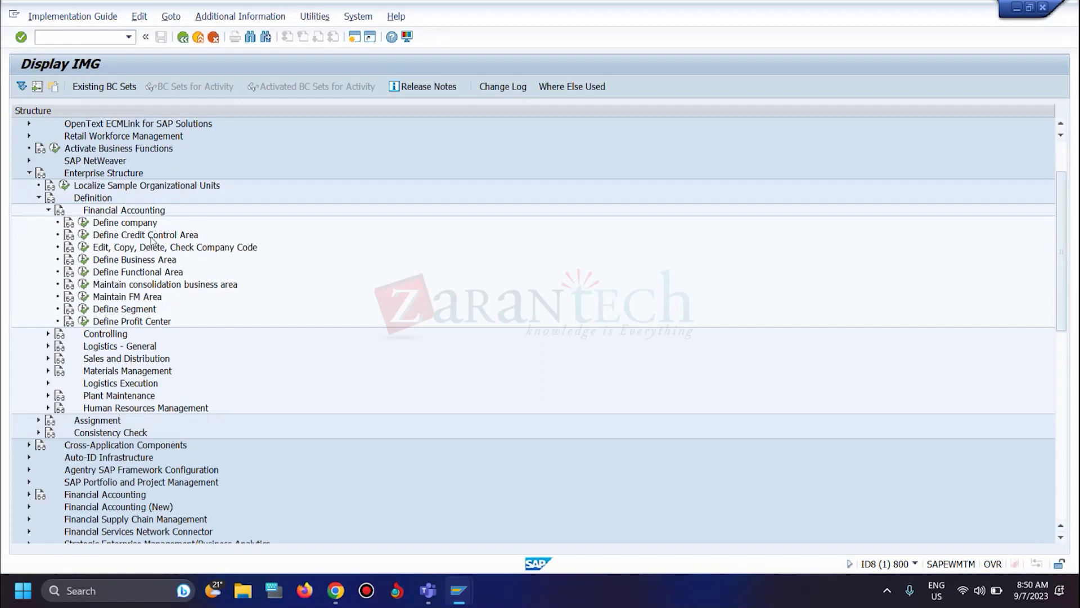
{"action": "left_click", "coordinate": [84, 248]}
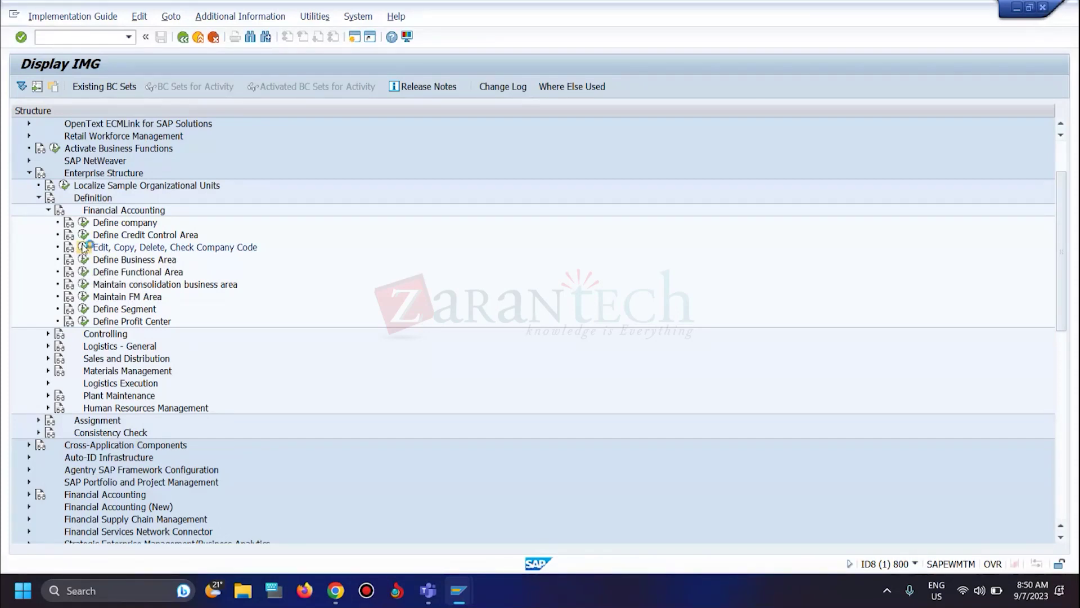
{"action": "double_click", "coordinate": [112, 177]}
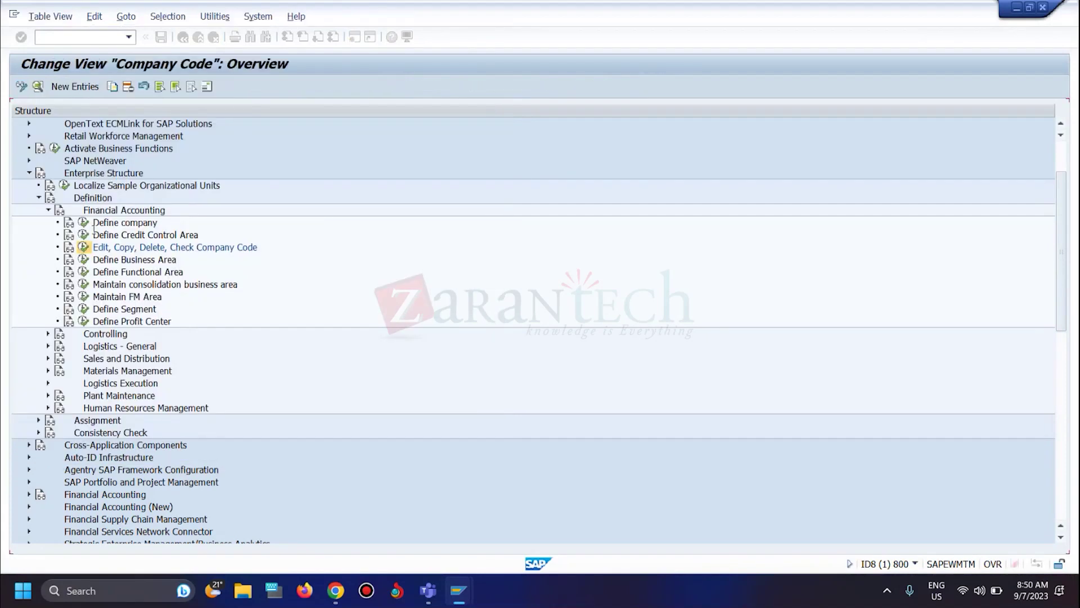
- Create a new company code entry CFS1 with the company name CFIN CC 01 and the city Germany
{"action": "key", "text": "F5"}
{"action": "type", "text": "CFS1"}
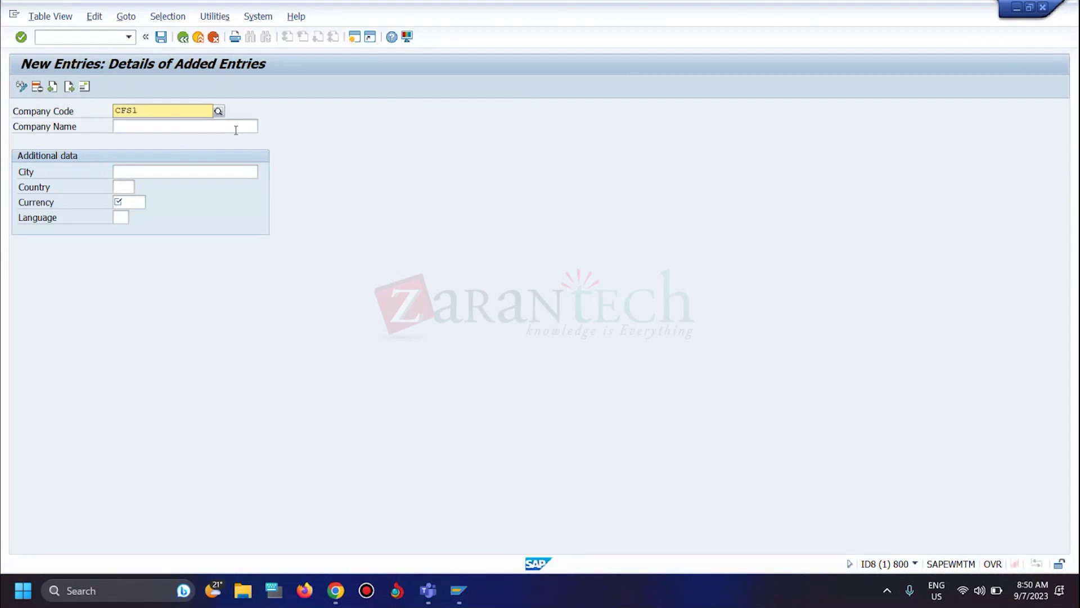
{"action": "left_click", "coordinate": [236, 128]}
{"action": "left_click", "coordinate": [144, 140]}
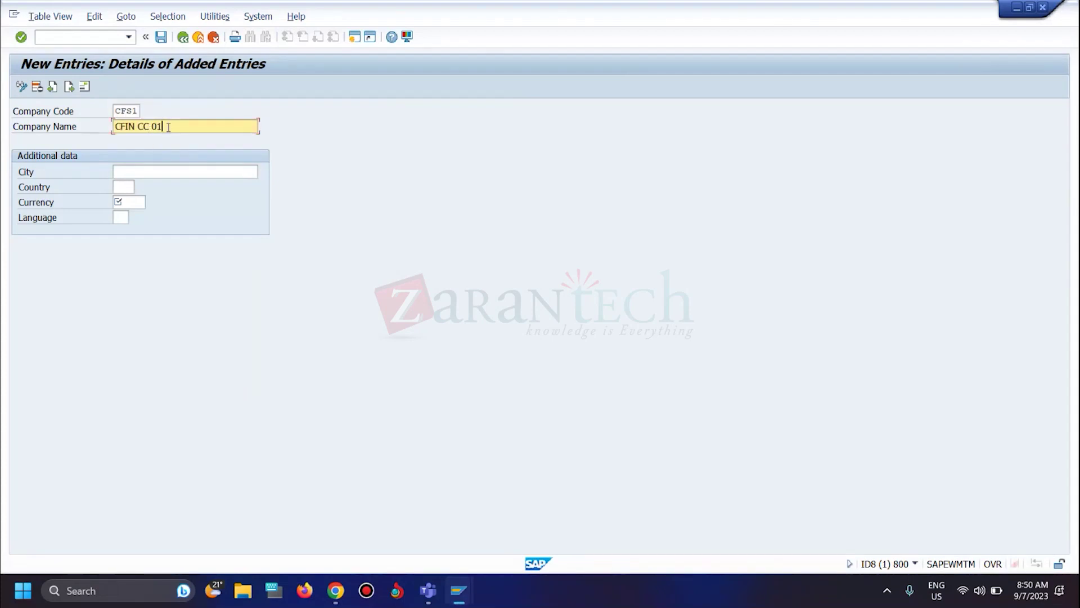
{"action": "left_click", "coordinate": [135, 170]}
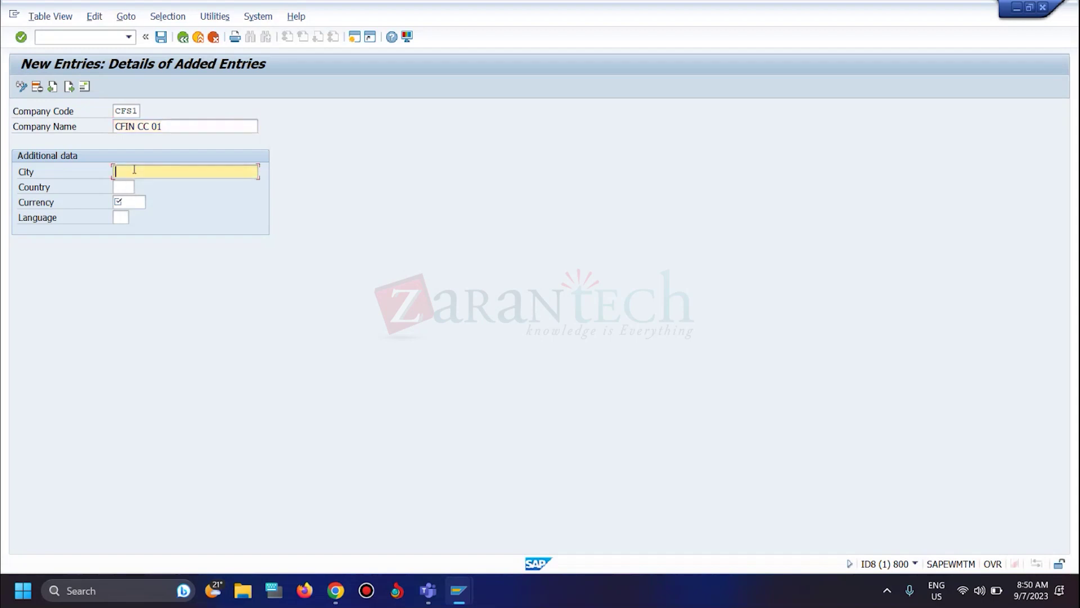
{"action": "type", "text": "Ger"}
- Set the currency of company code CFS1 to EUR and its language to EN
{"action": "left_click", "coordinate": [144, 188]}
{"action": "left_click", "coordinate": [138, 200]}
{"action": "type", "text": "EUR"}
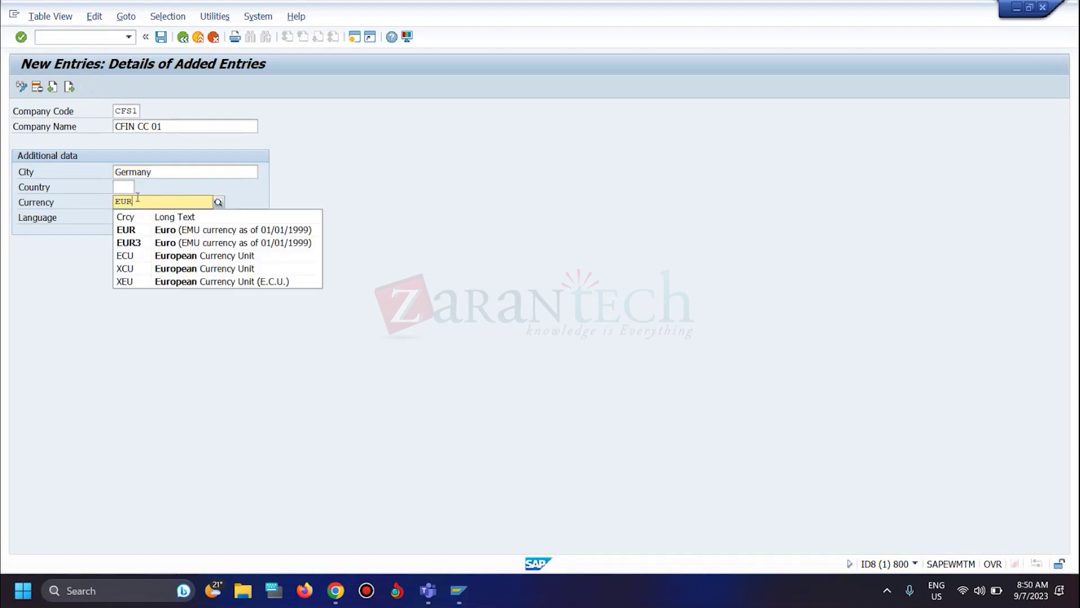
{"action": "left_click", "coordinate": [164, 232]}
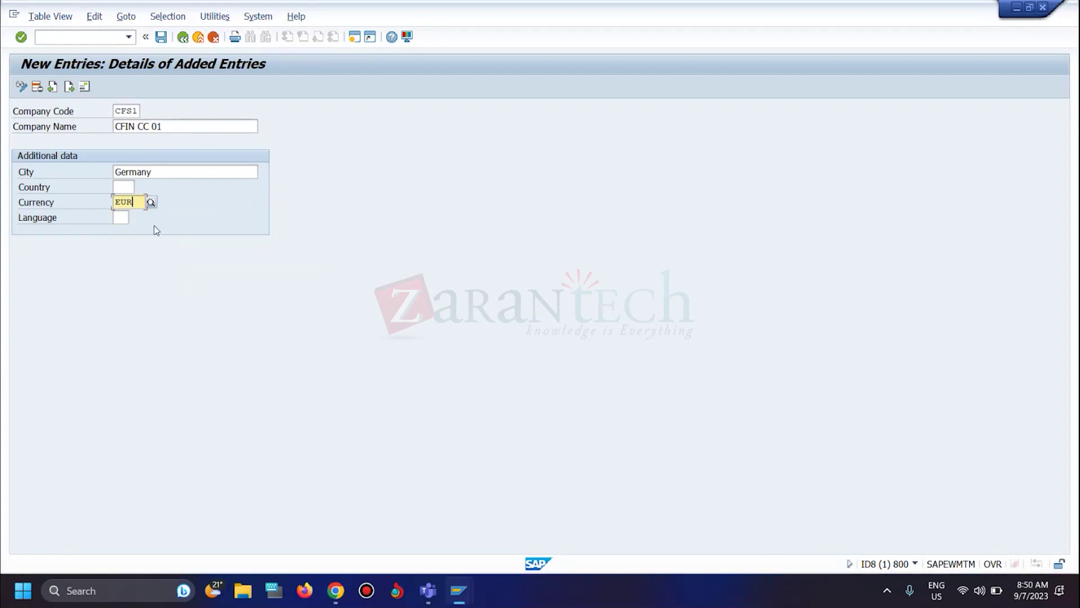
{"action": "left_click", "coordinate": [123, 217]}
{"action": "type", "text": "EN"}
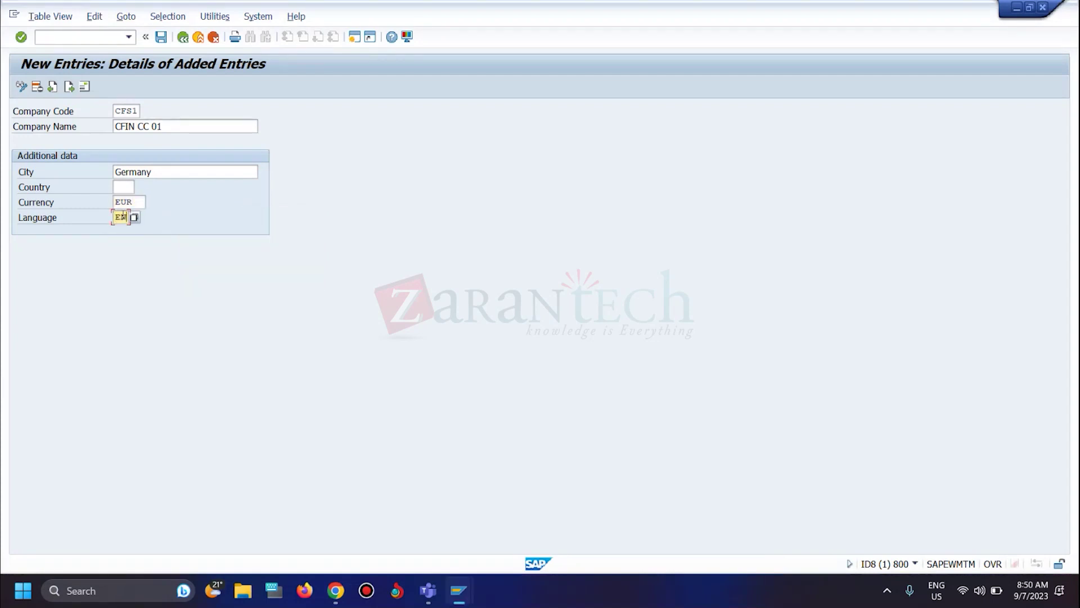
- Save company code CFS1 with DE as the address country and accept the proposed customizing request
{"action": "left_click", "coordinate": [163, 38]}
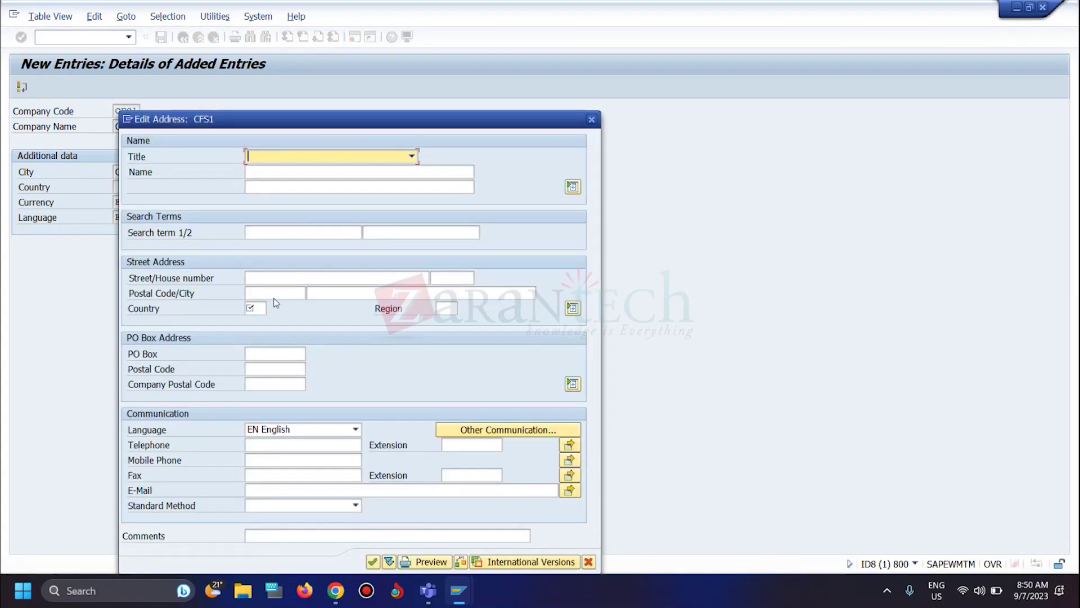
{"action": "left_click", "coordinate": [258, 304]}
{"action": "type", "text": "DE"}
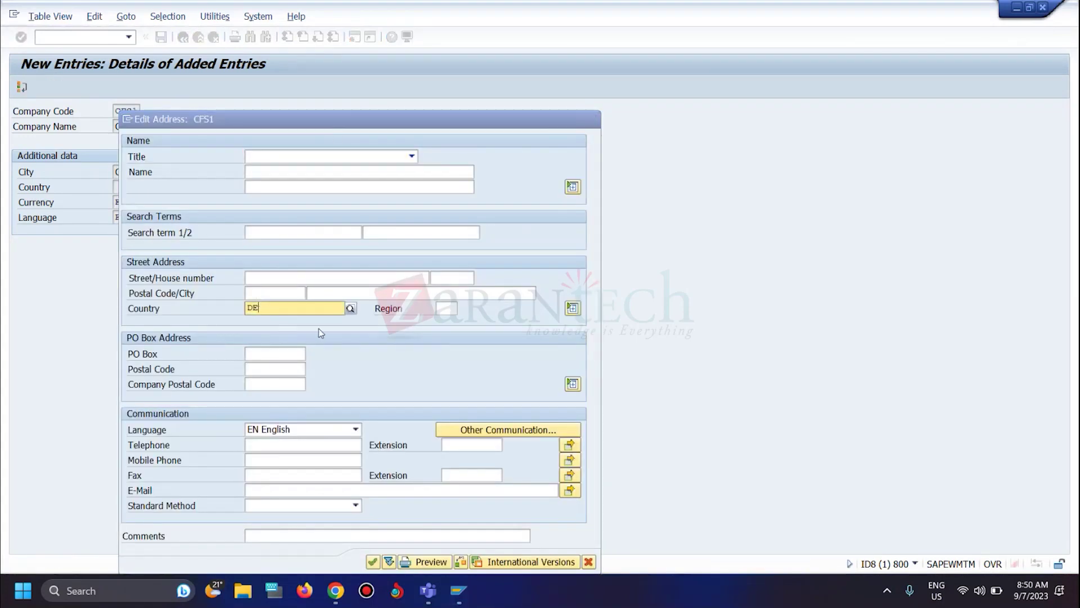
{"action": "left_click", "coordinate": [281, 339]}
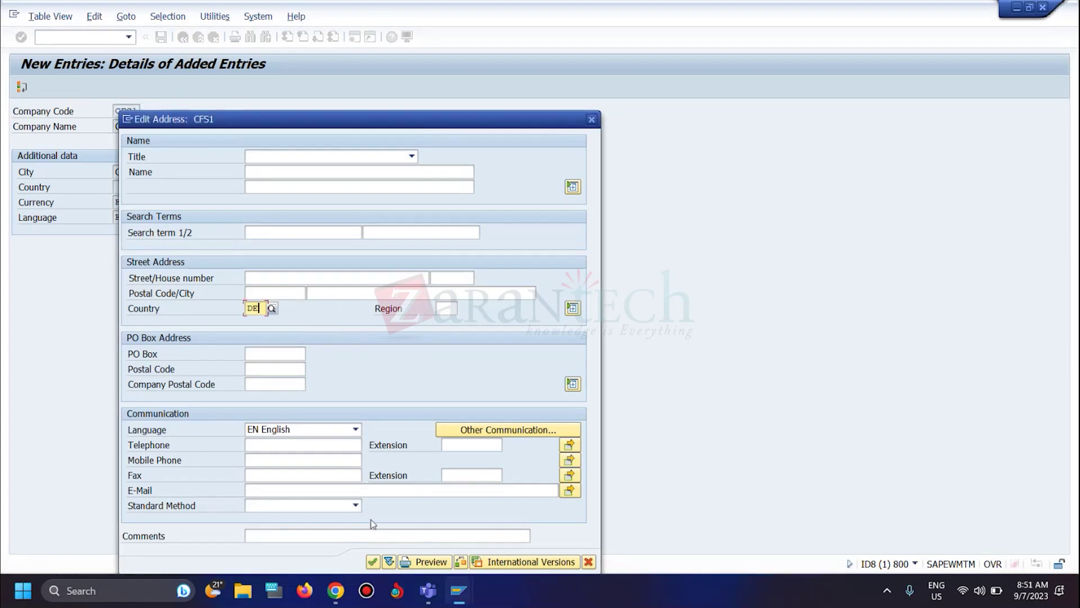
{"action": "left_click", "coordinate": [379, 560]}
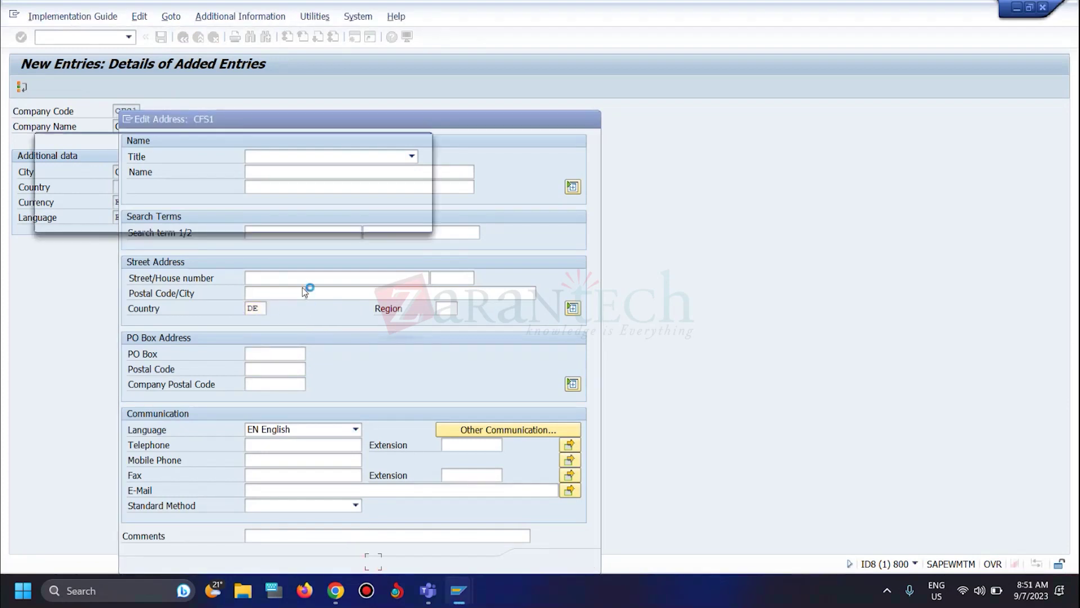
{"action": "left_click", "coordinate": [257, 221]}
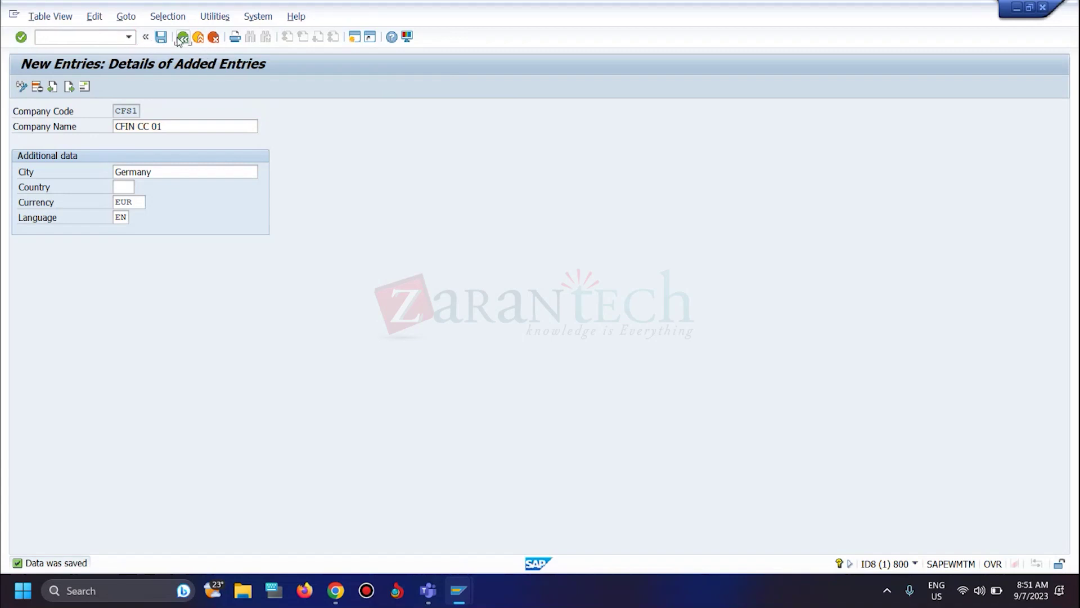
- Return to the company code overview and open Company Code Global Data in a new session, agreeing to display the locked data
{"action": "left_click", "coordinate": [182, 38]}
{"action": "left_click", "coordinate": [57, 37]}
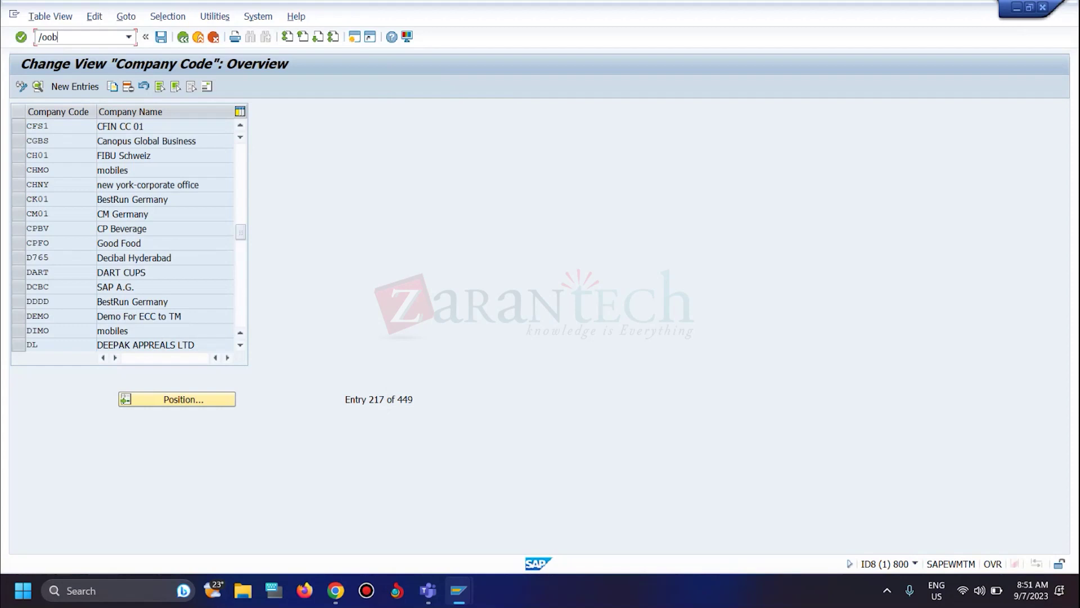
{"action": "key", "text": "Return"}
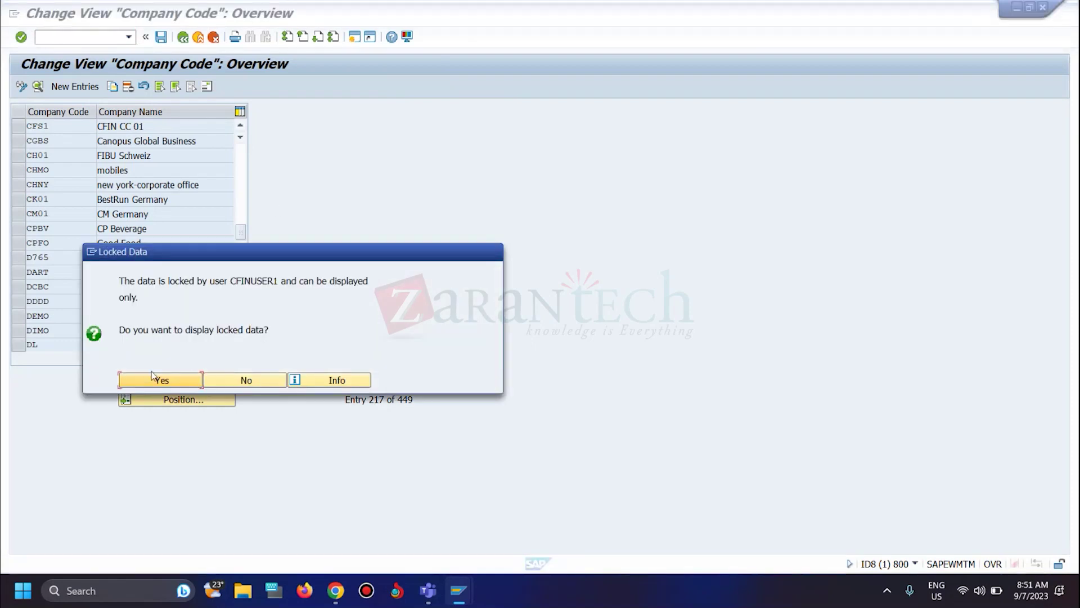
{"action": "left_click", "coordinate": [155, 379]}
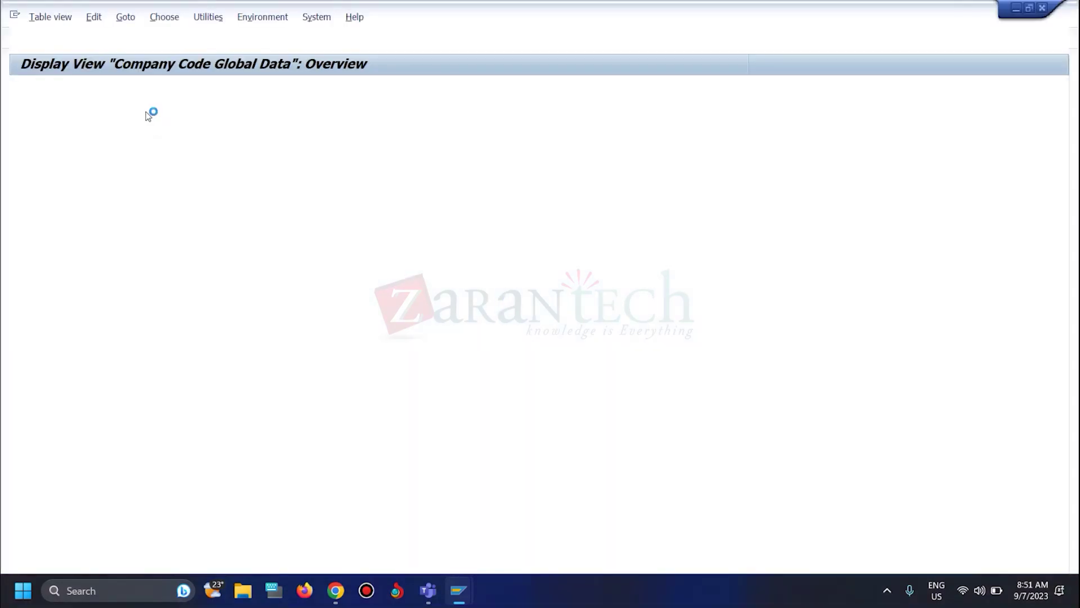
- Go back to the first session and leave the company code overview to release its lock
{"action": "key", "text": "F3"}
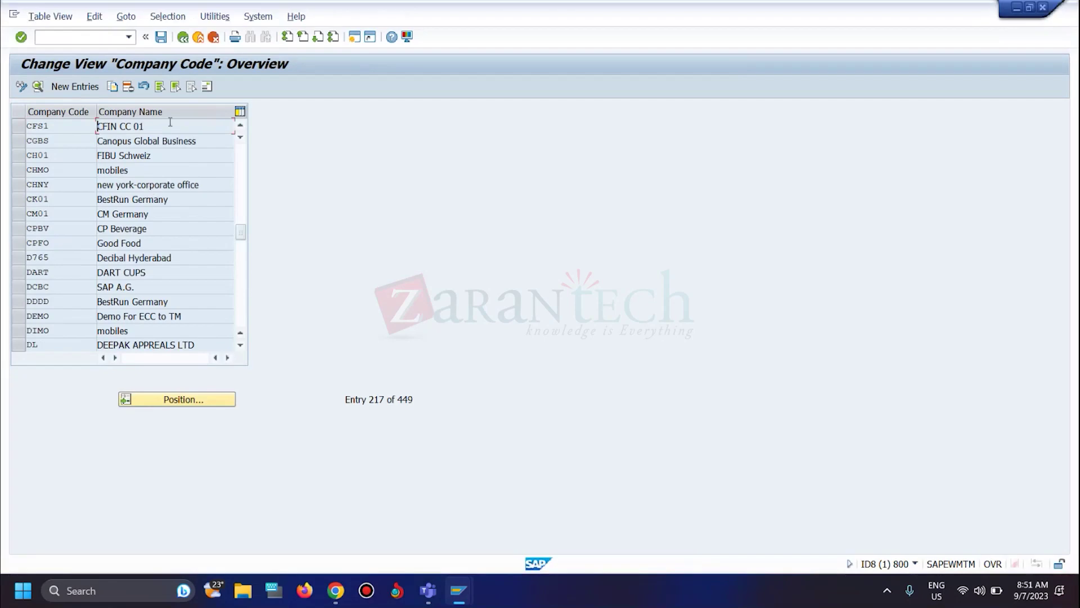
{"action": "left_click", "coordinate": [183, 37]}
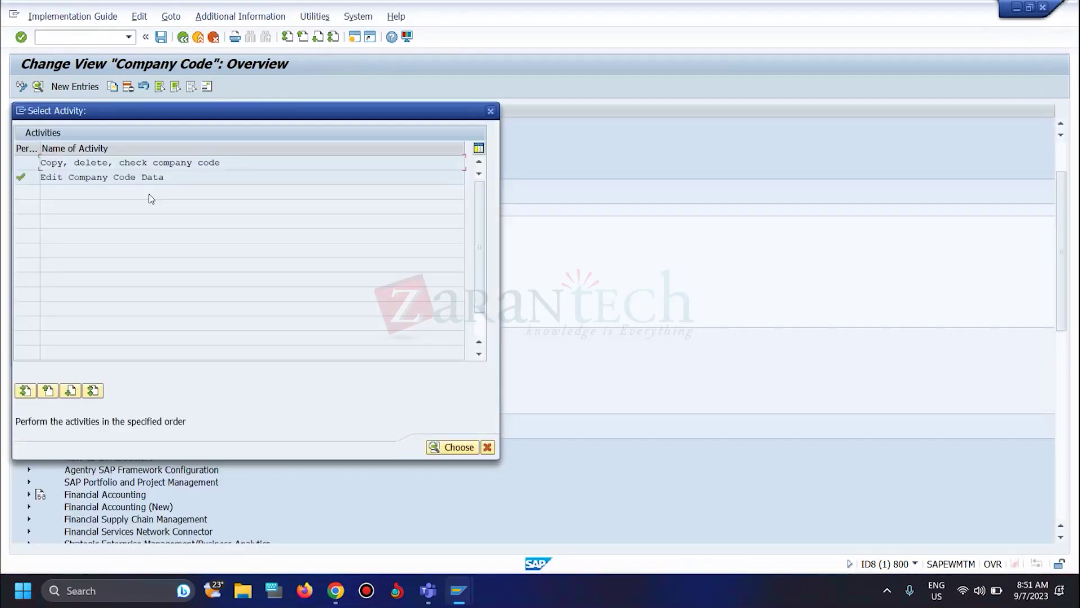
{"action": "double_click", "coordinate": [96, 177]}
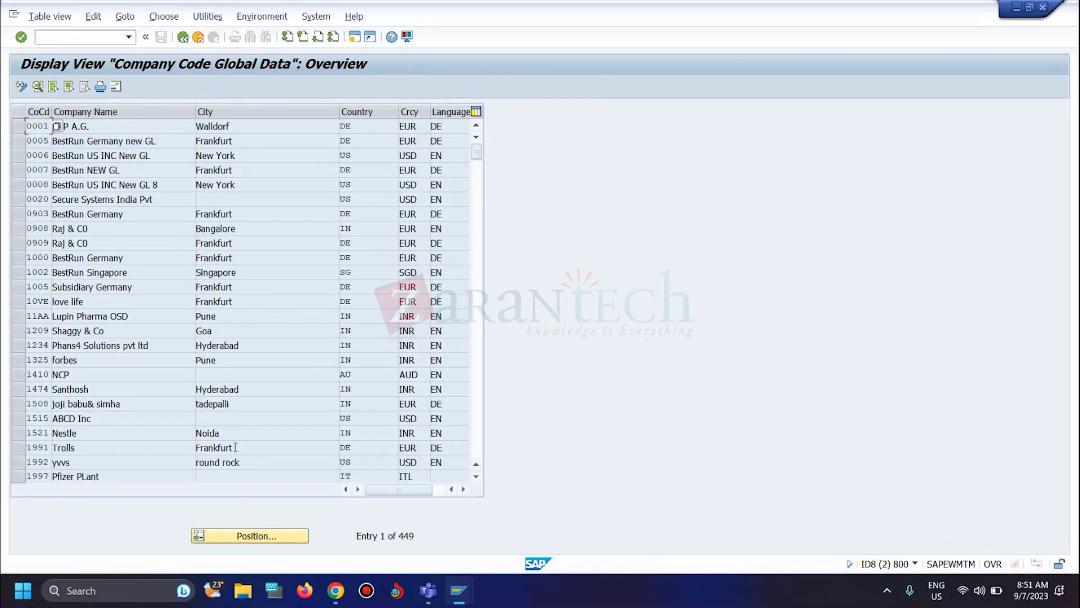
- Look up company code CFS1 in the Company Code Global Data view and display its details
{"action": "left_click", "coordinate": [247, 536]}
{"action": "type", "text": "cfs1"}
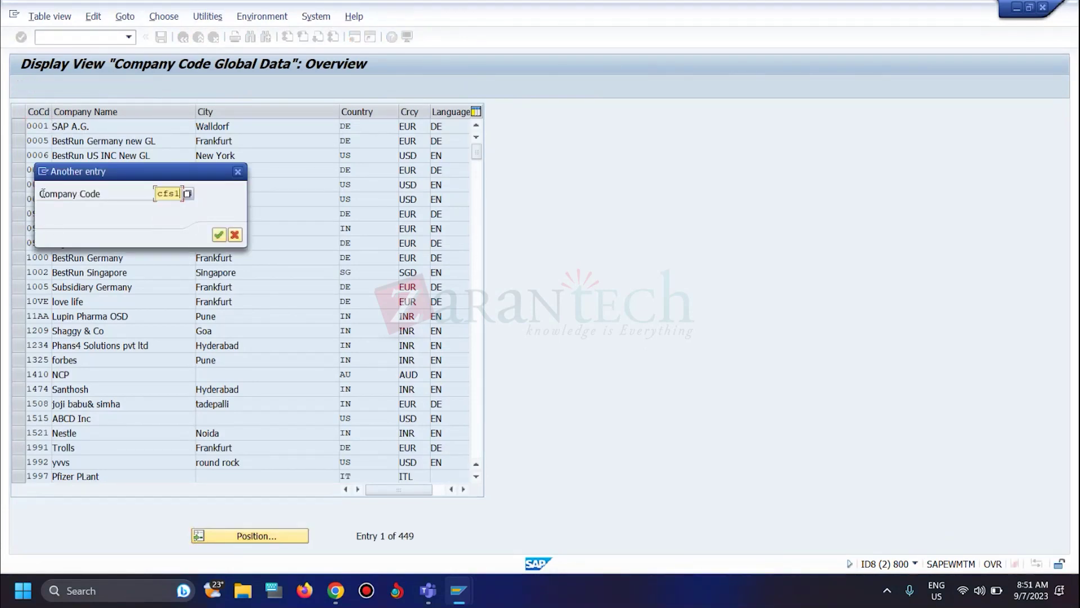
{"action": "left_click", "coordinate": [219, 234]}
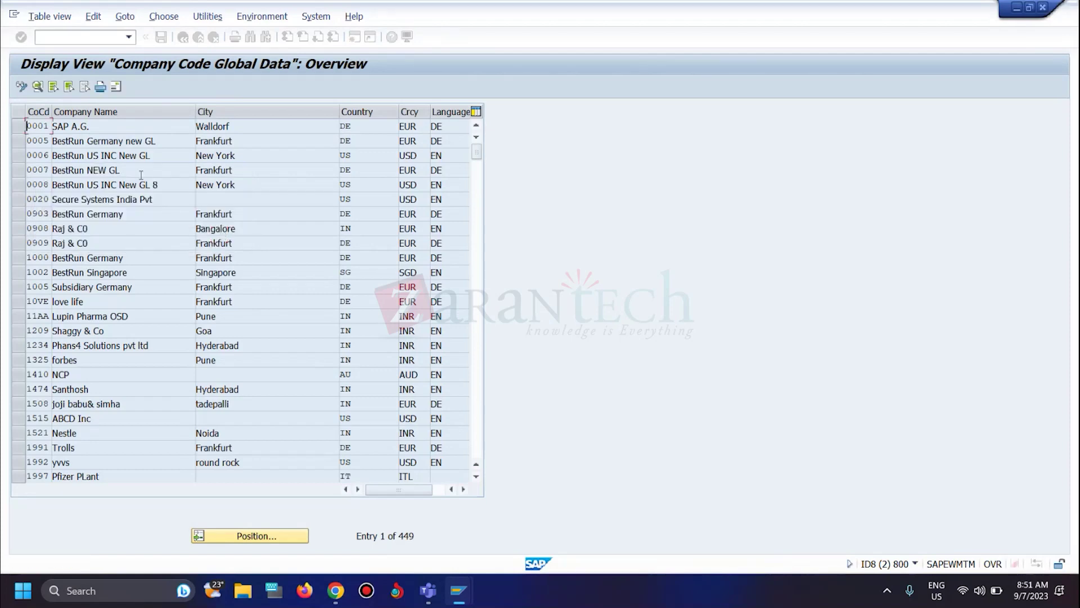
{"action": "double_click", "coordinate": [128, 128]}
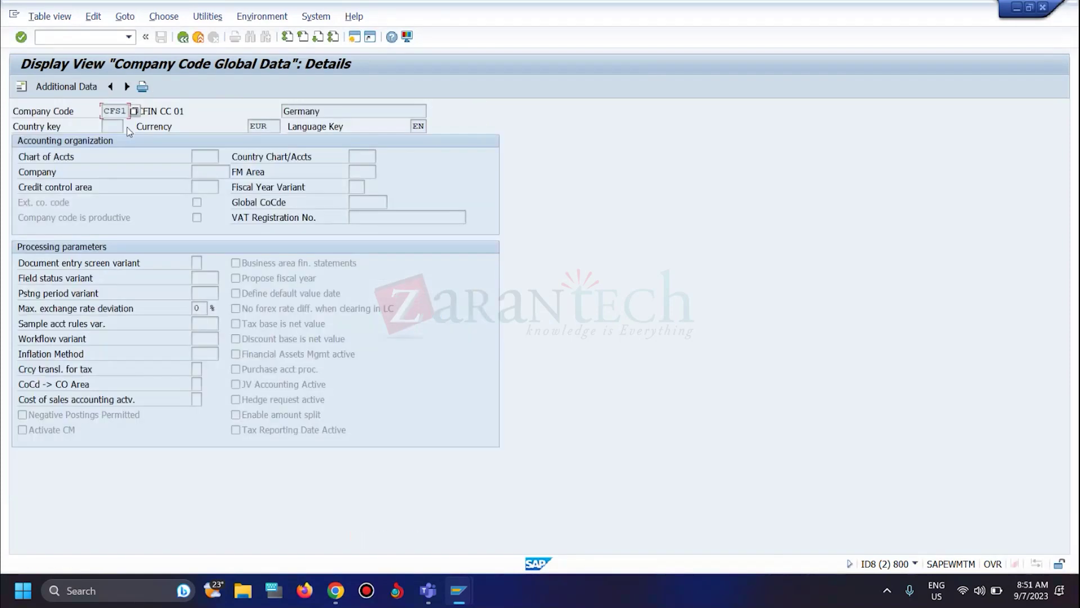
- Switch Company Code Global Data to change mode, locate company code CFS1 and open its details for editing
{"action": "left_click", "coordinate": [50, 16]}
{"action": "left_click", "coordinate": [58, 46]}
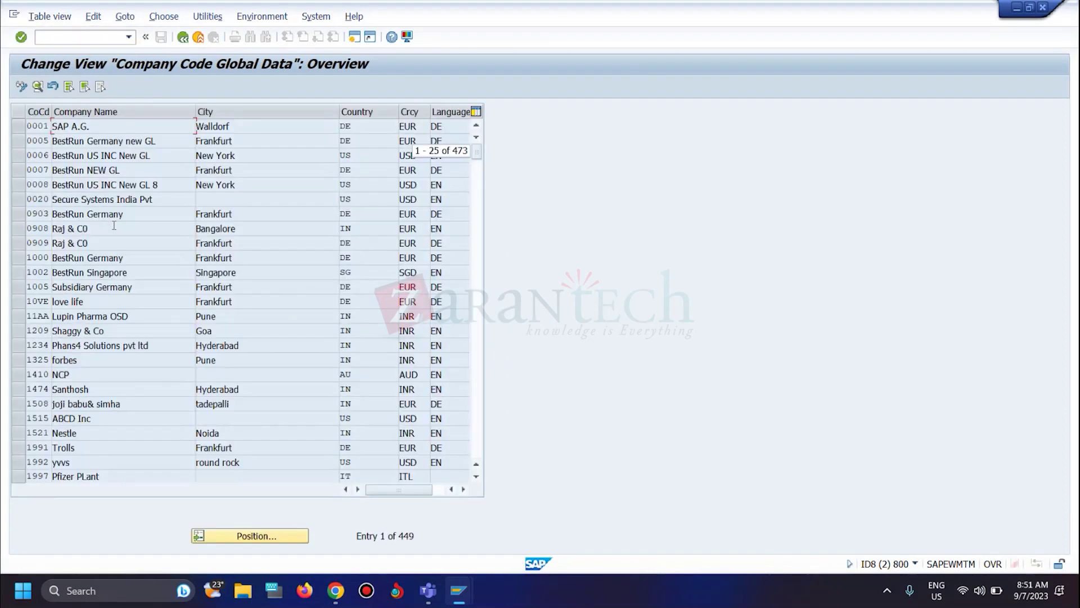
{"action": "left_click", "coordinate": [245, 535]}
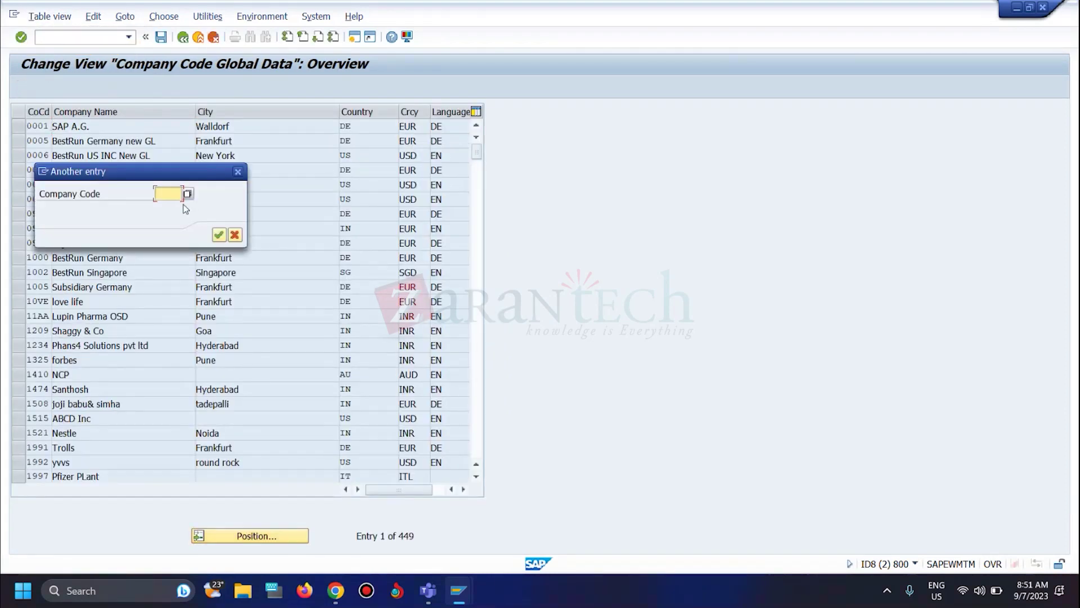
{"action": "type", "text": "cfs1"}
{"action": "left_click", "coordinate": [218, 235]}
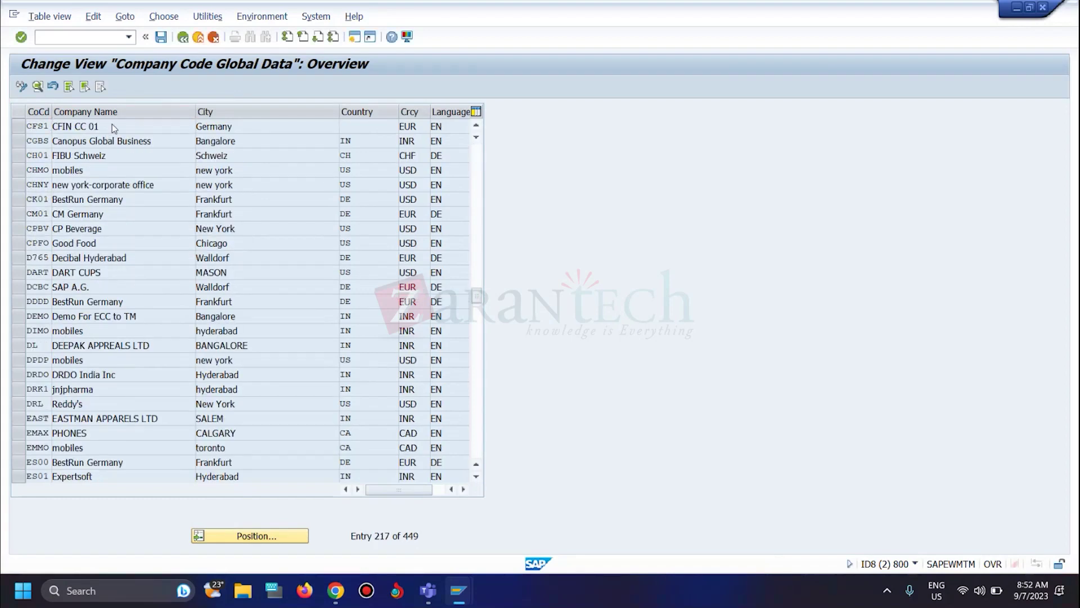
{"action": "double_click", "coordinate": [113, 124]}
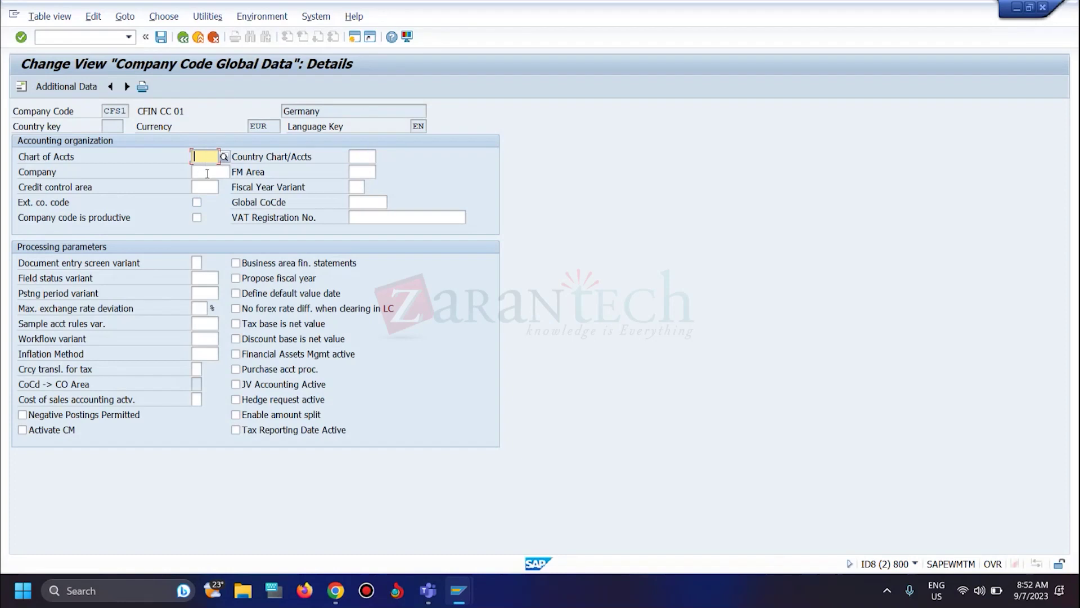
- Set the fiscal year variant of company code CFS1 to K4
{"action": "left_click", "coordinate": [207, 173]}
{"action": "left_click", "coordinate": [363, 170]}
{"action": "left_click", "coordinate": [360, 187]}
{"action": "type", "text": "K4"}
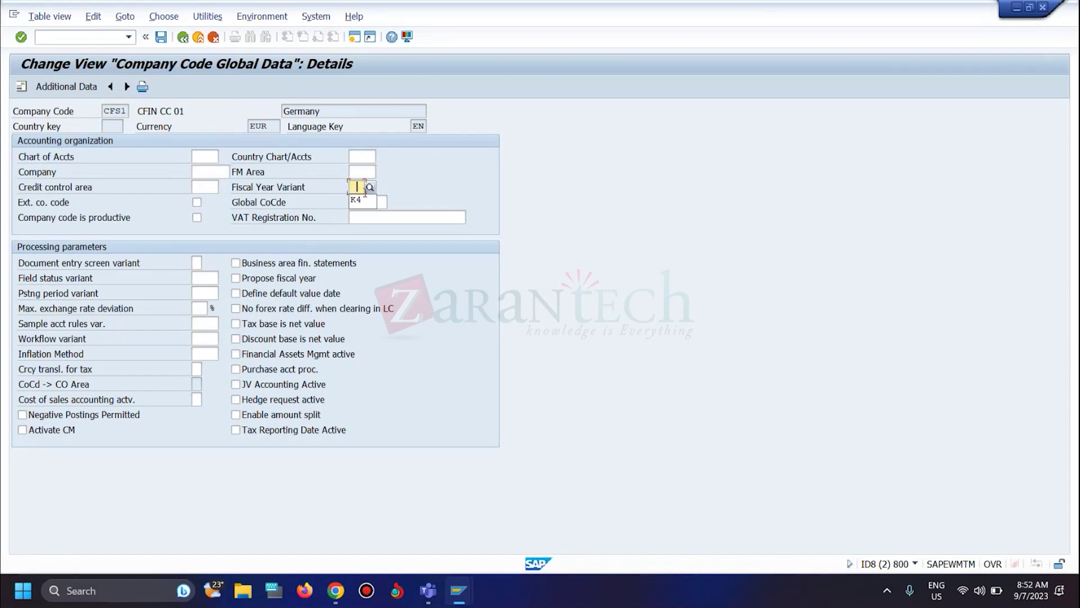
- Set both the field status variant and the posting period variant of company code CFS1 to 0001
{"action": "left_click", "coordinate": [200, 278]}
{"action": "left_click", "coordinate": [223, 278]}
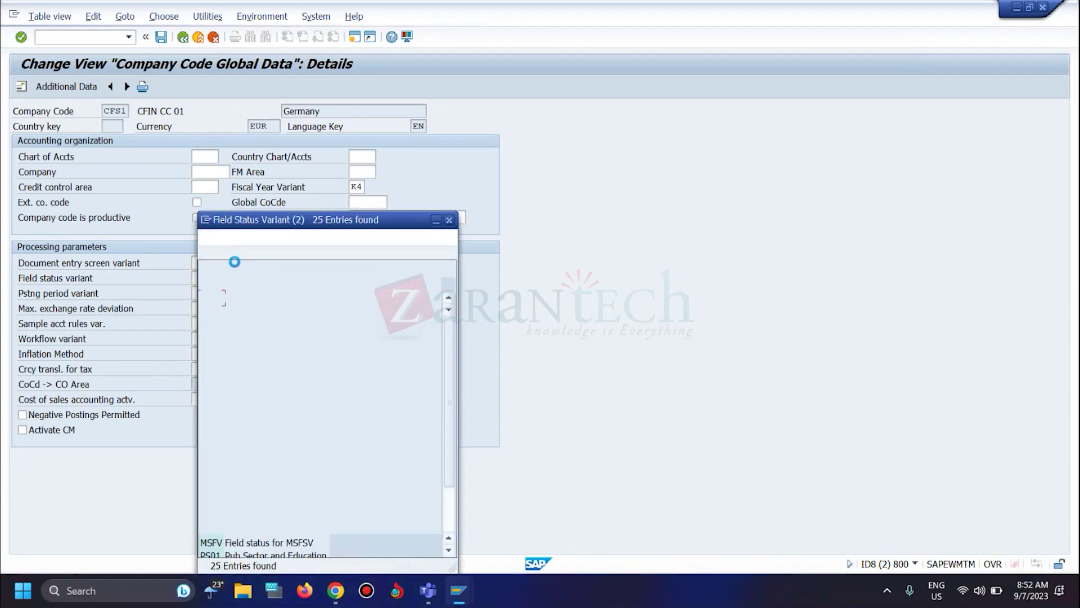
{"action": "double_click", "coordinate": [213, 298]}
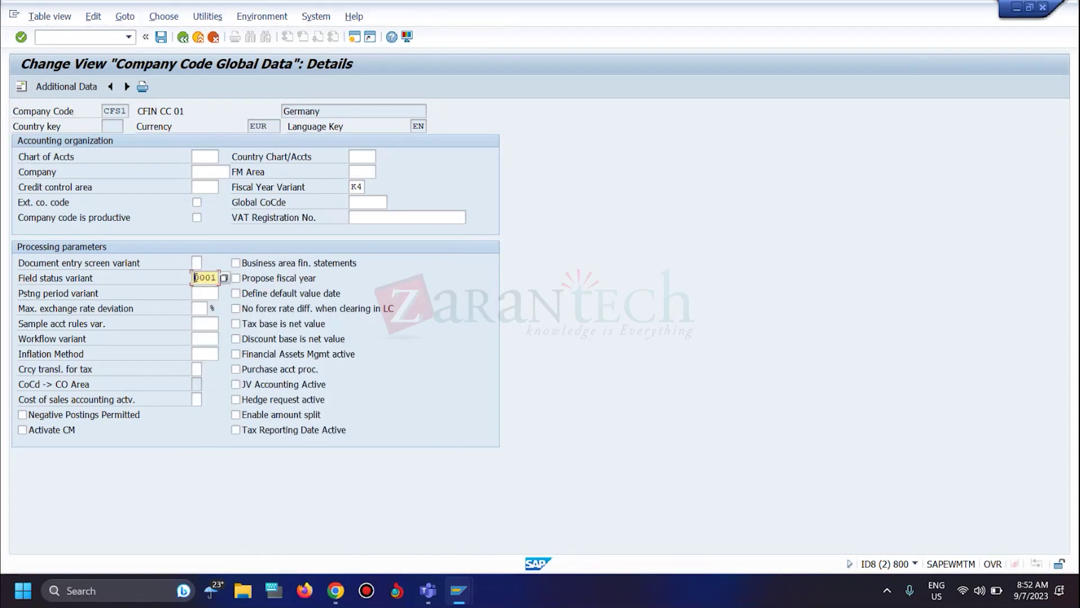
{"action": "left_click", "coordinate": [211, 297]}
{"action": "type", "text": "0001"}
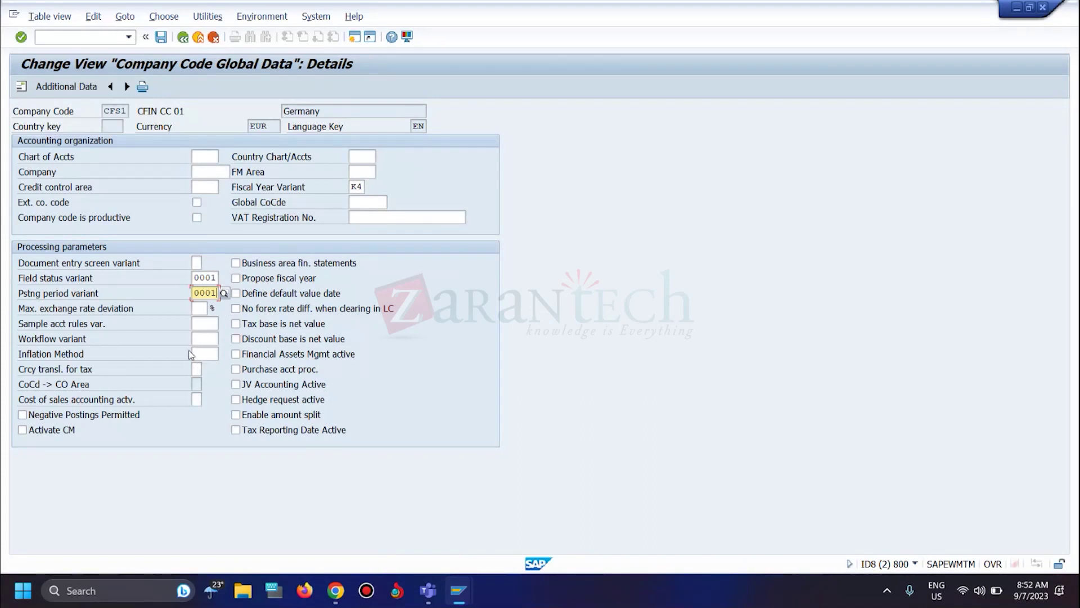
- Save the global data of company code CFS1 to the proposed customizing request and return to the overview
{"action": "left_click", "coordinate": [161, 37]}
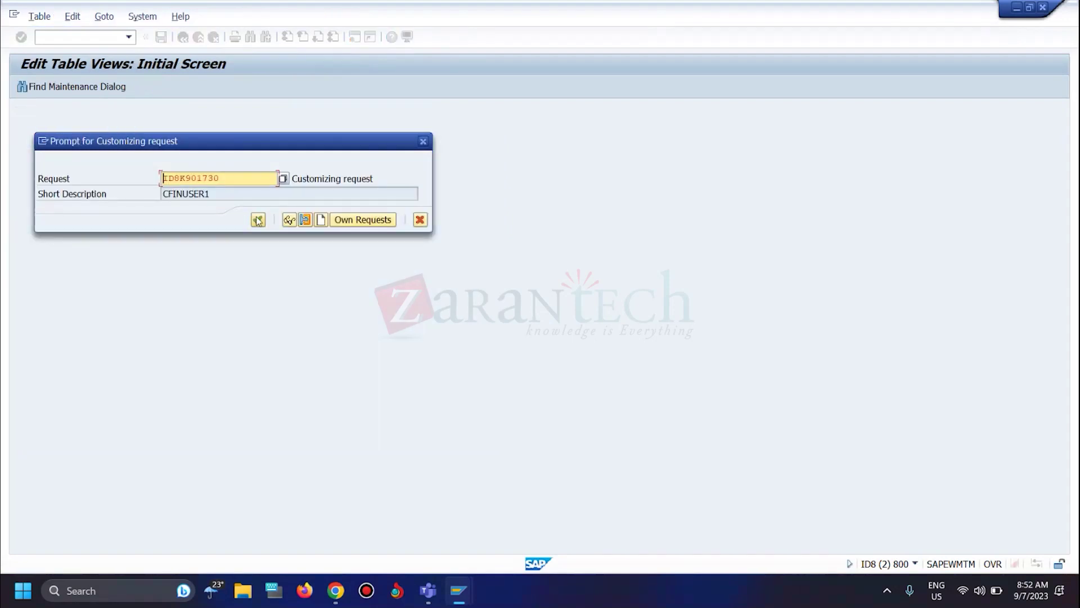
{"action": "left_click", "coordinate": [258, 220]}
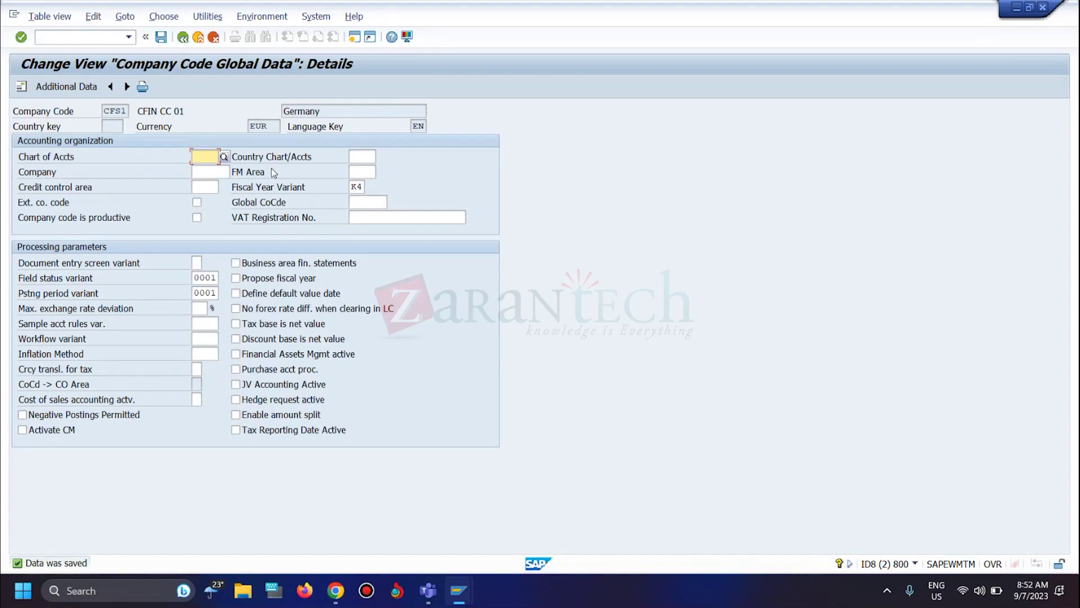
{"action": "left_click", "coordinate": [182, 39]}
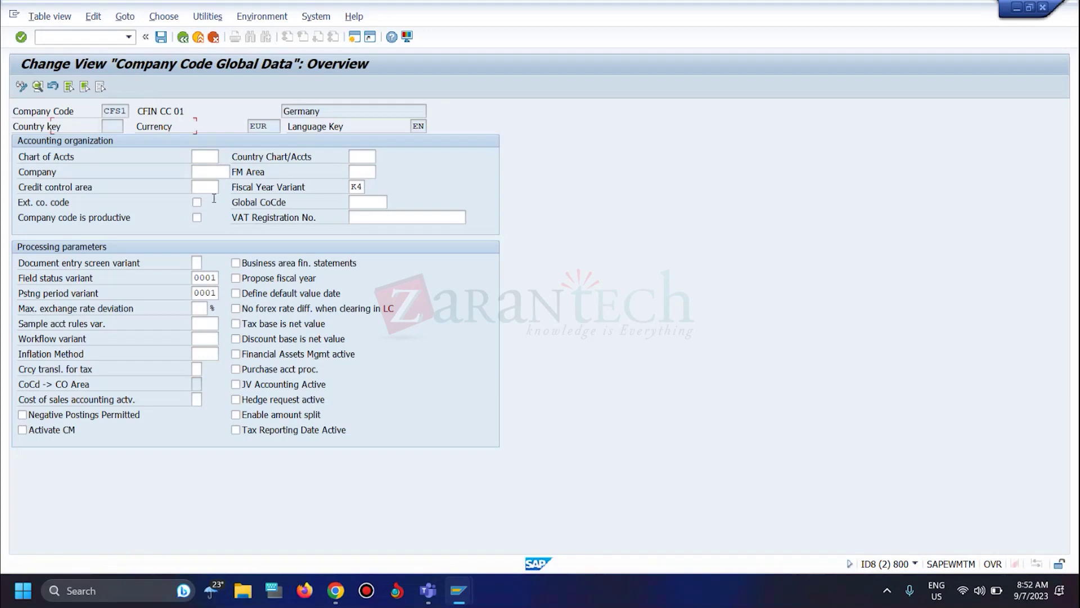
- Switch to the Display IMG session, check the Controlling definitions under Enterprise Structure, and collapse the Controlling and Financial Accounting nodes
{"action": "key", "text": "alt+Tab"}
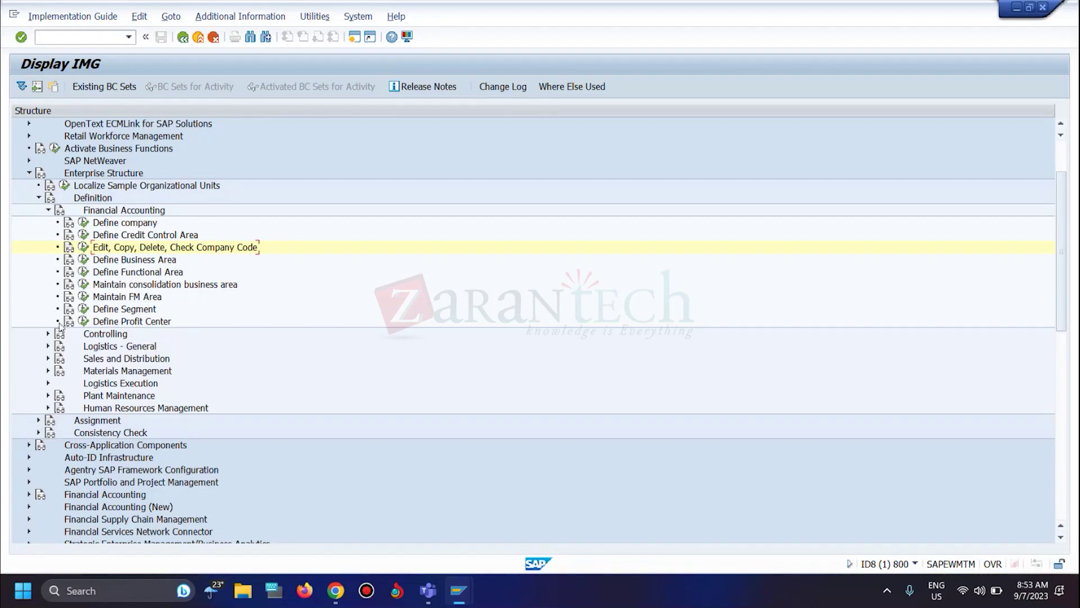
{"action": "scroll", "coordinate": [57, 326], "scroll_direction": "down", "scroll_amount": 2}
{"action": "left_click", "coordinate": [48, 260]}
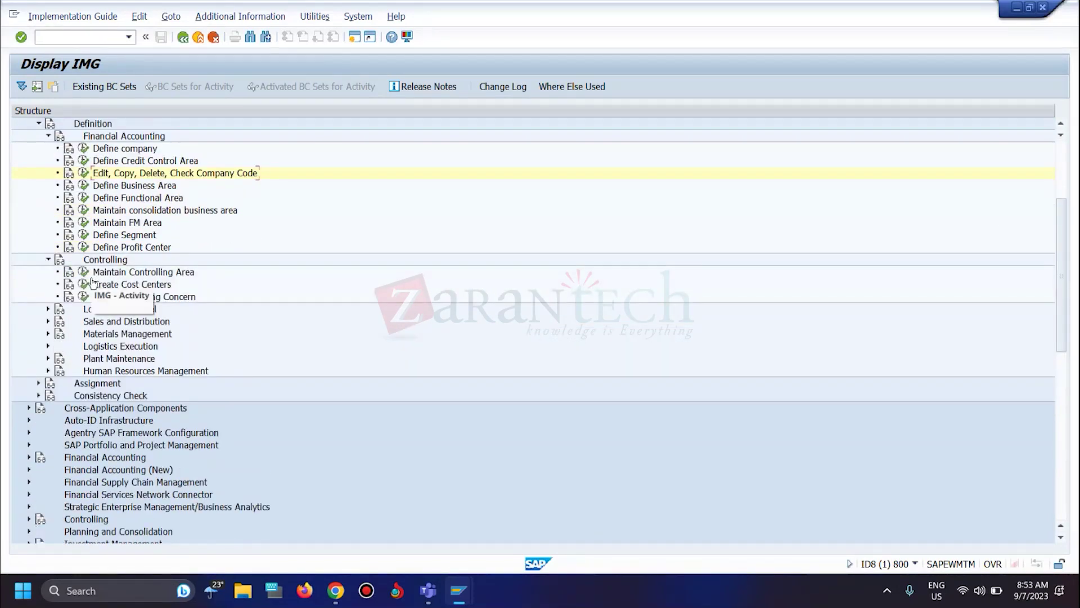
{"action": "left_click", "coordinate": [48, 260]}
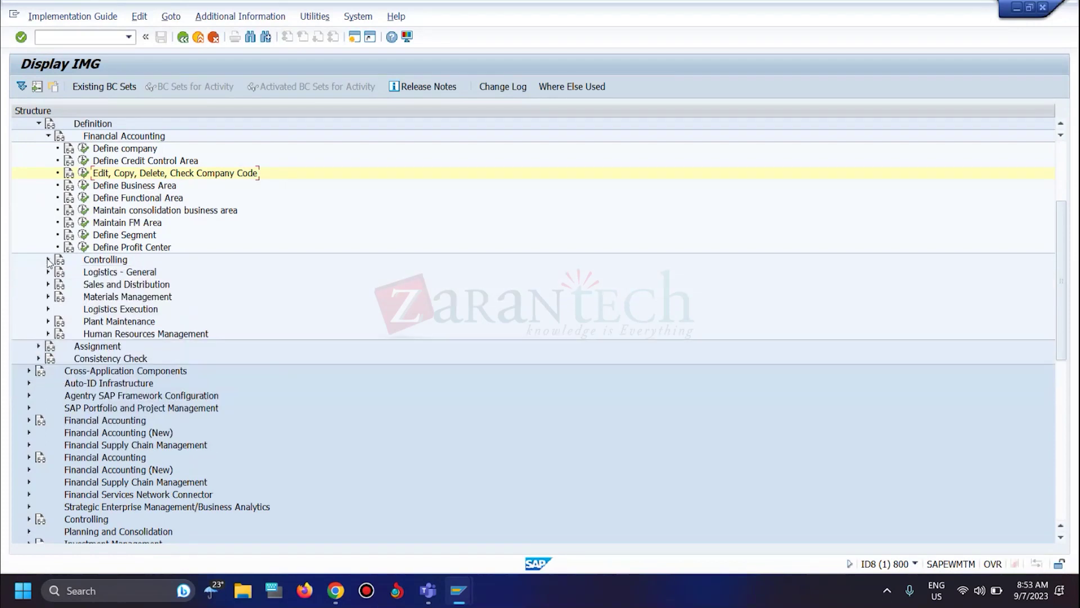
{"action": "left_click", "coordinate": [48, 136]}
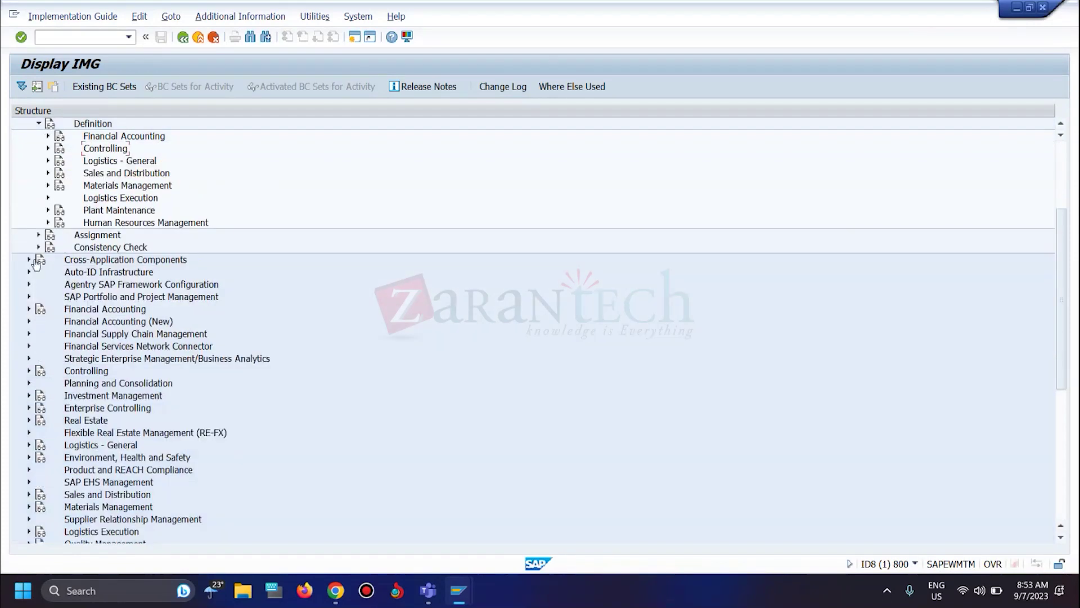
- Open Edit Chart of Accounts List from the G/L account preparations within General Ledger Accounting (New) master data
{"action": "left_click", "coordinate": [28, 322]}
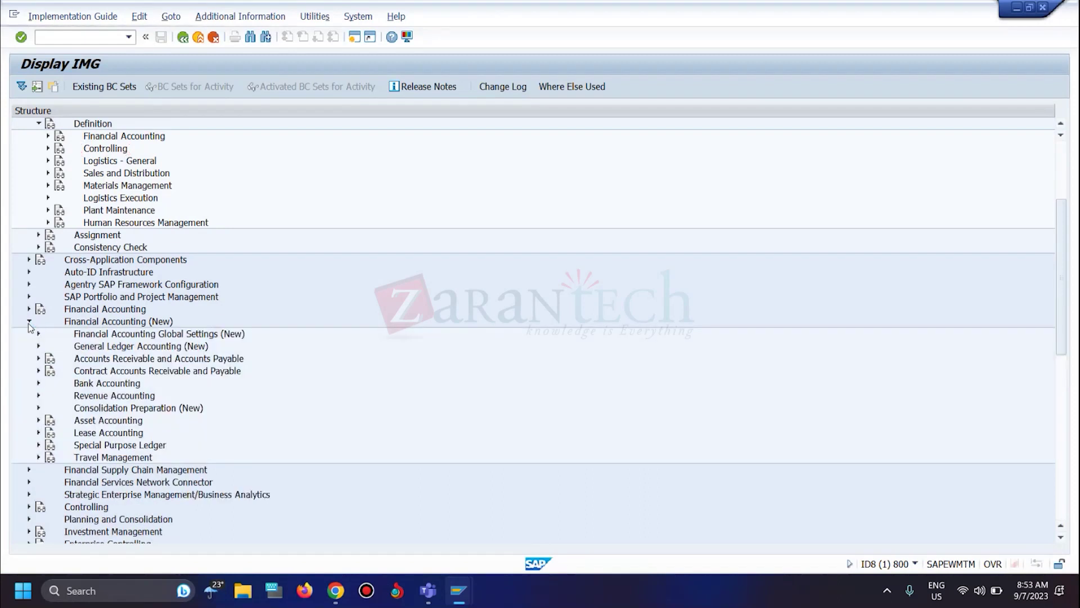
{"action": "left_click", "coordinate": [38, 346]}
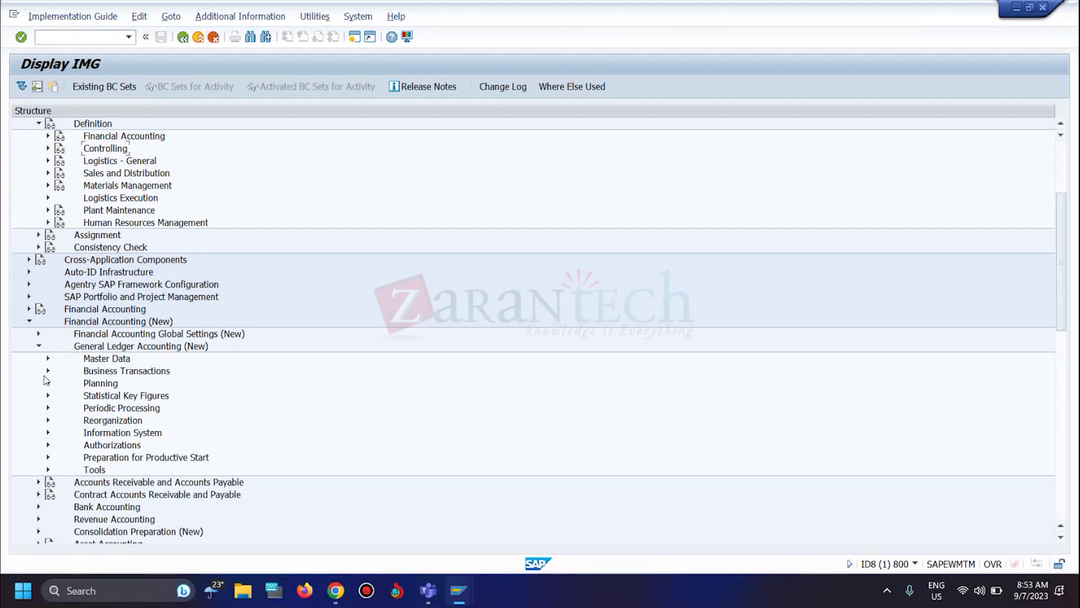
{"action": "scroll", "coordinate": [35, 369], "scroll_direction": "down", "scroll_amount": 3}
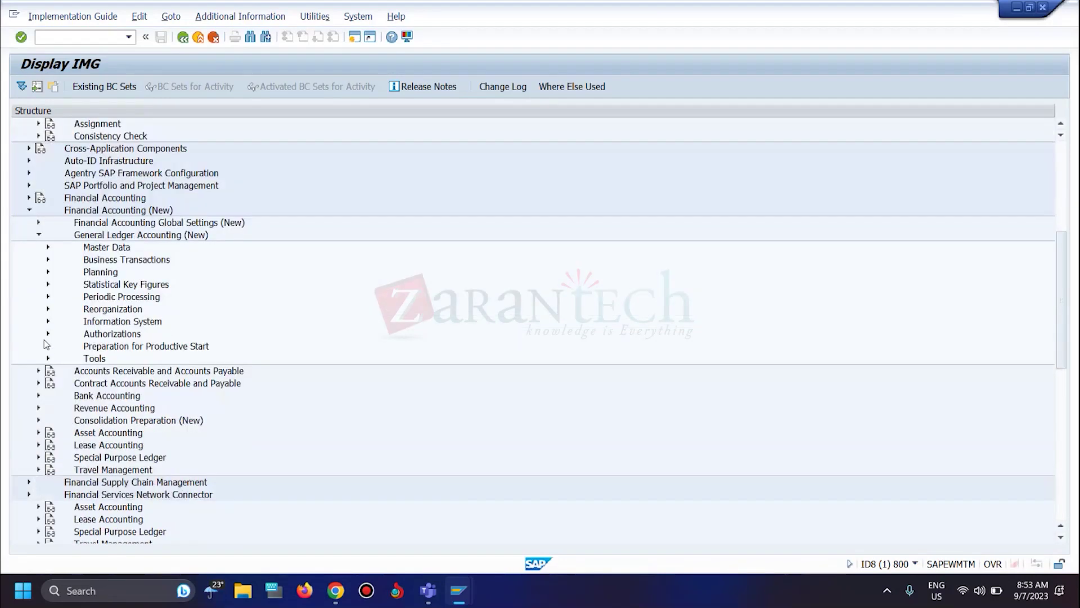
{"action": "left_click", "coordinate": [47, 247]}
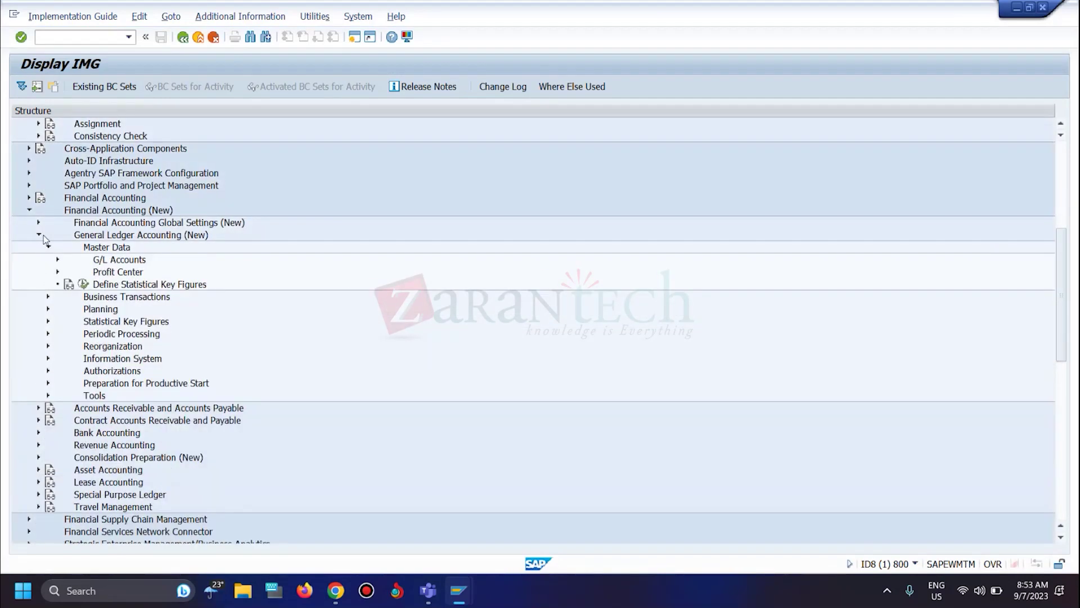
{"action": "left_click", "coordinate": [58, 260]}
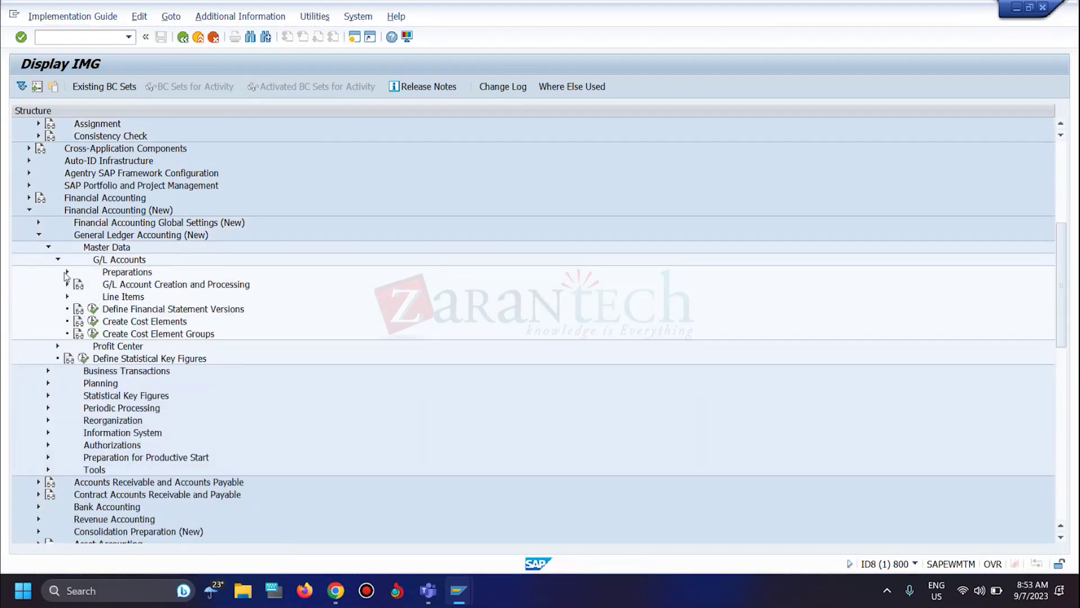
{"action": "left_click", "coordinate": [67, 272]}
{"action": "left_click", "coordinate": [104, 296]}
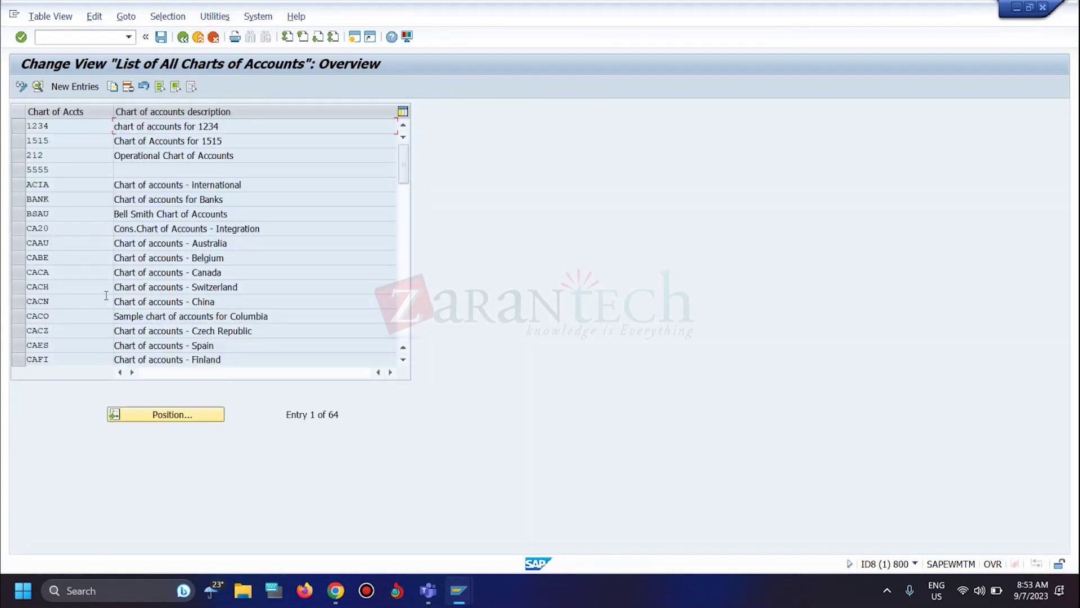
- Create a new chart of accounts CFS1 with the description "COA for CFS1" and English as maintenance language
{"action": "left_click", "coordinate": [75, 86]}
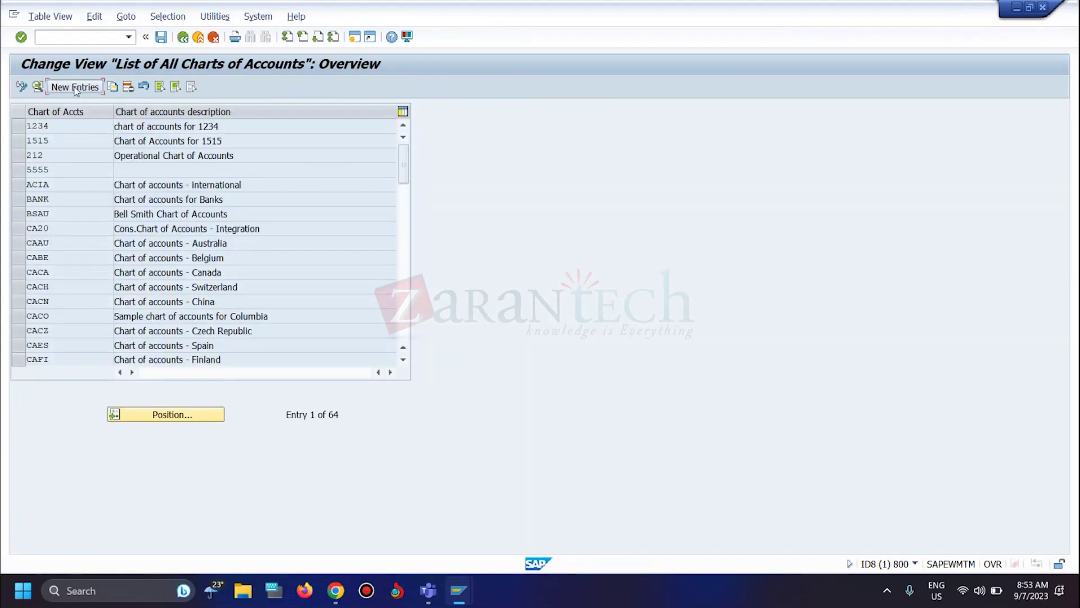
{"action": "type", "text": "CFS1"}
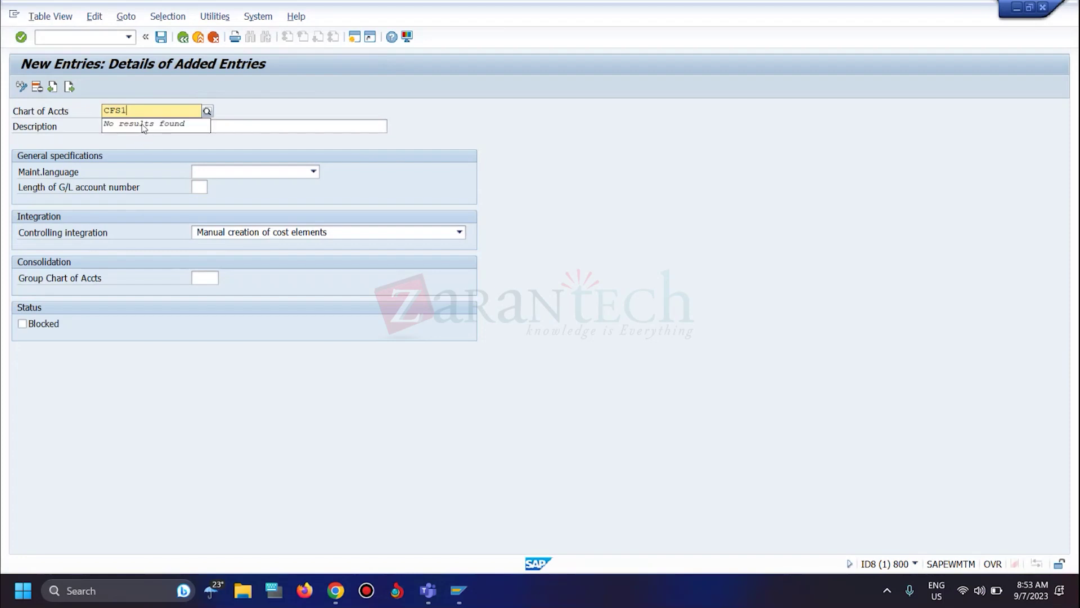
{"action": "left_click", "coordinate": [270, 126]}
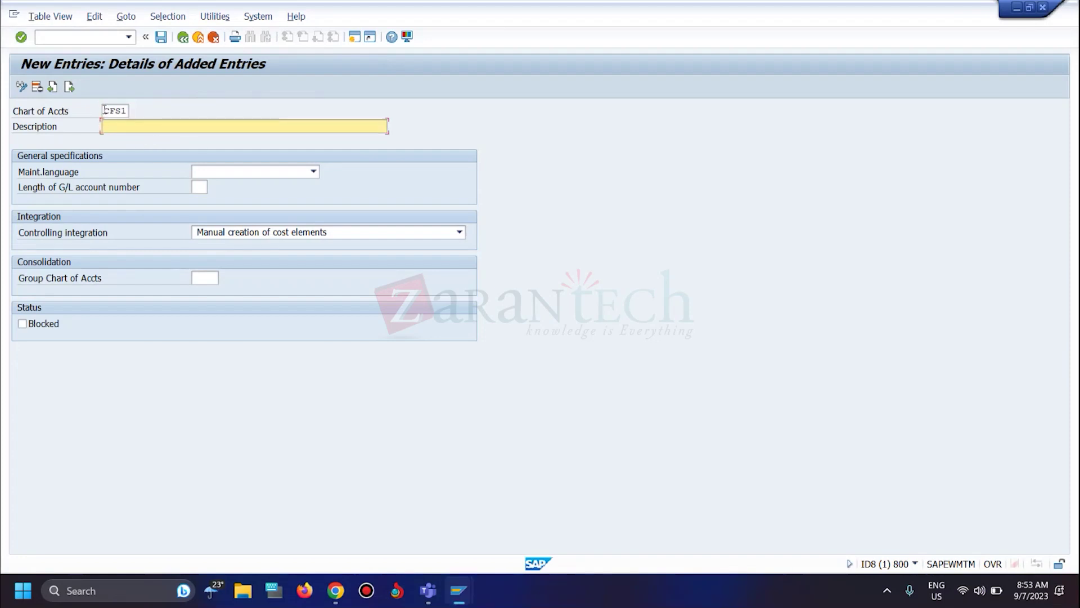
{"action": "type", "text": "COA for CFS1"}
{"action": "left_click", "coordinate": [313, 171]}
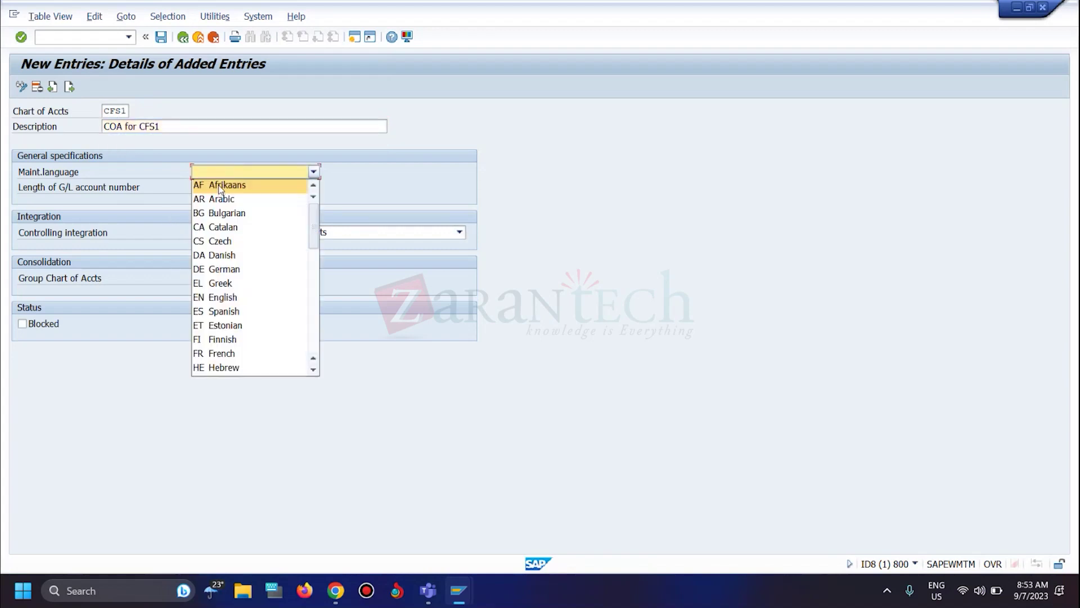
{"action": "left_click", "coordinate": [255, 299]}
{"action": "left_click", "coordinate": [199, 188]}
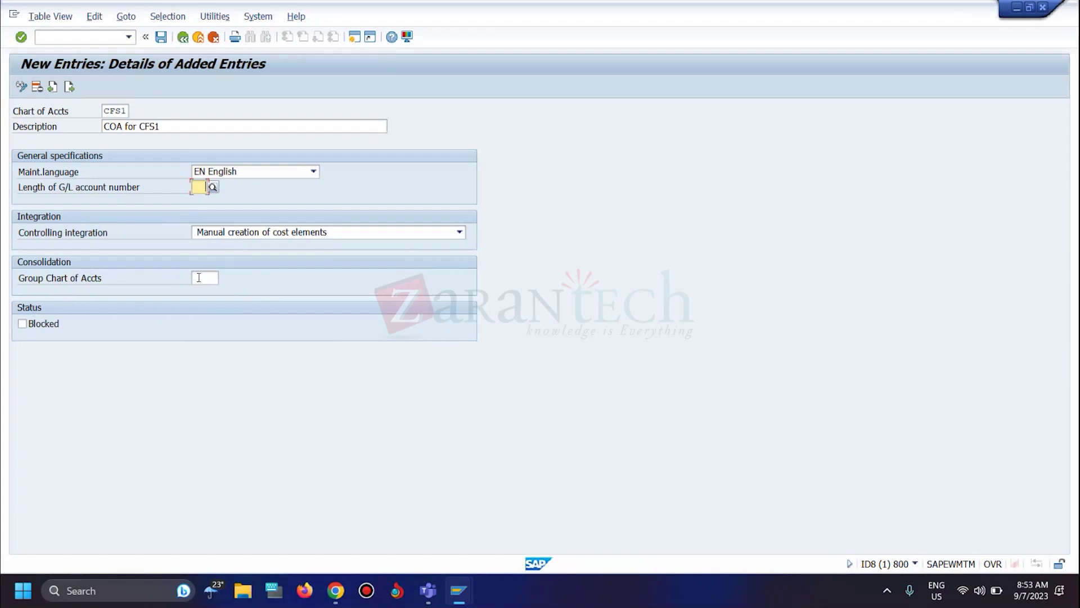
- Save chart of accounts CFS1 to the proposed customizing request and return to the implementation guide
{"action": "left_click", "coordinate": [162, 40]}
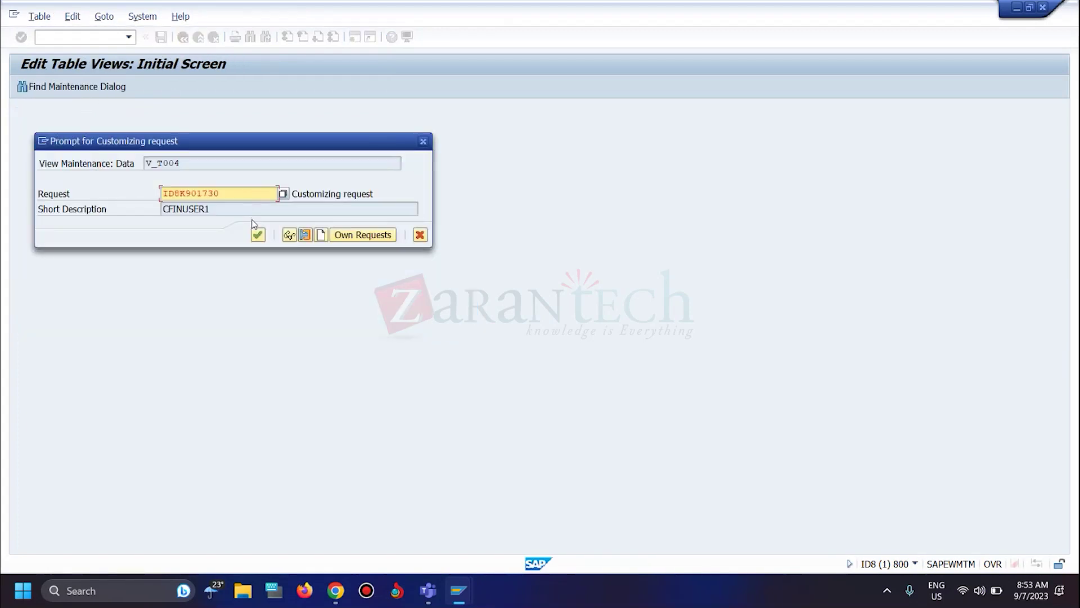
{"action": "left_click", "coordinate": [258, 235]}
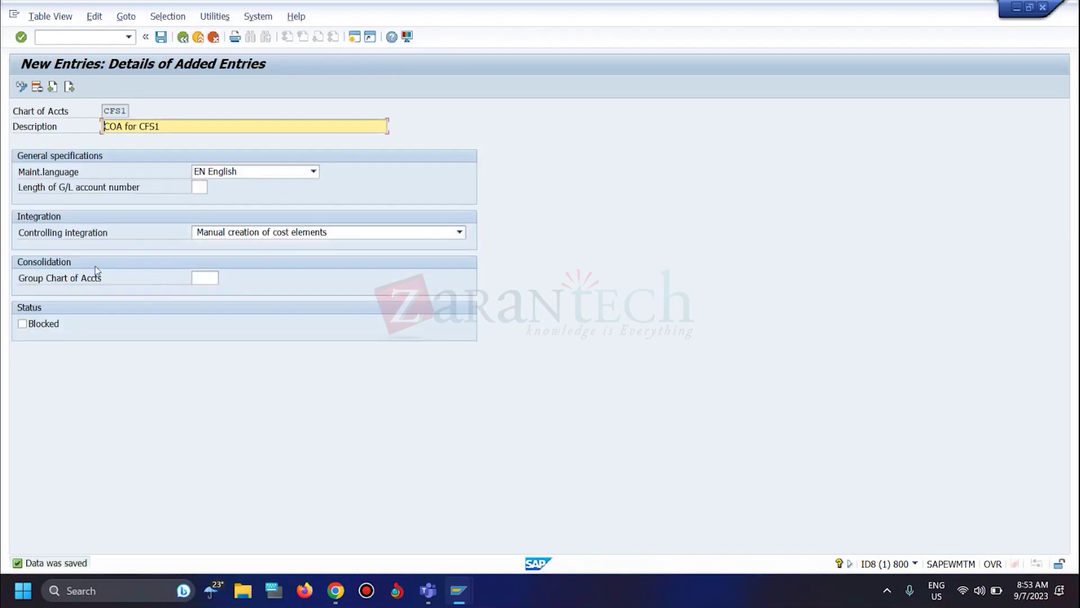
{"action": "left_click", "coordinate": [183, 38]}
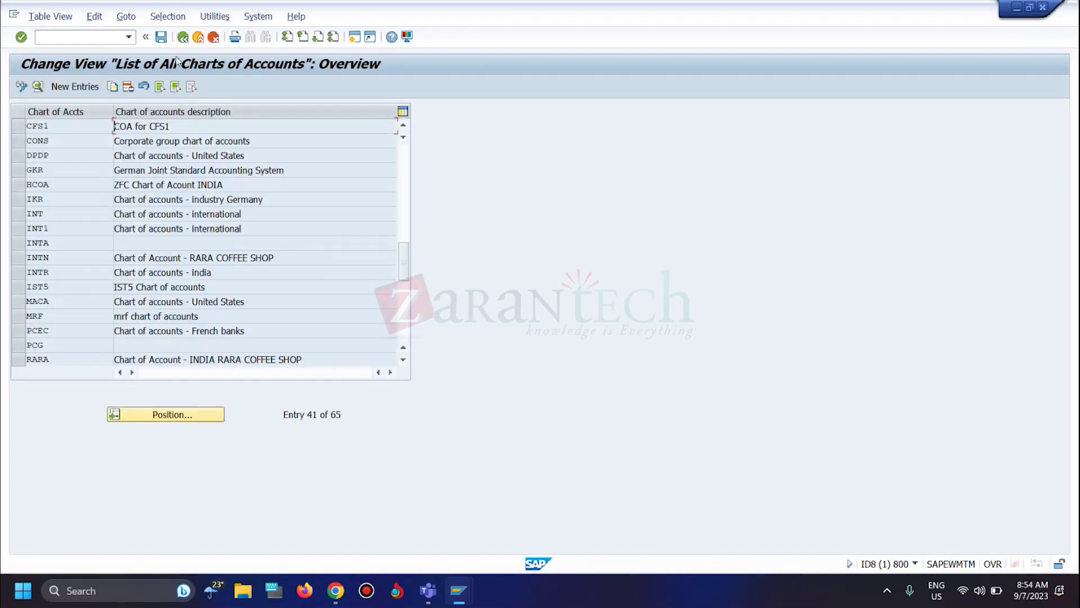
{"action": "key", "text": "F3"}
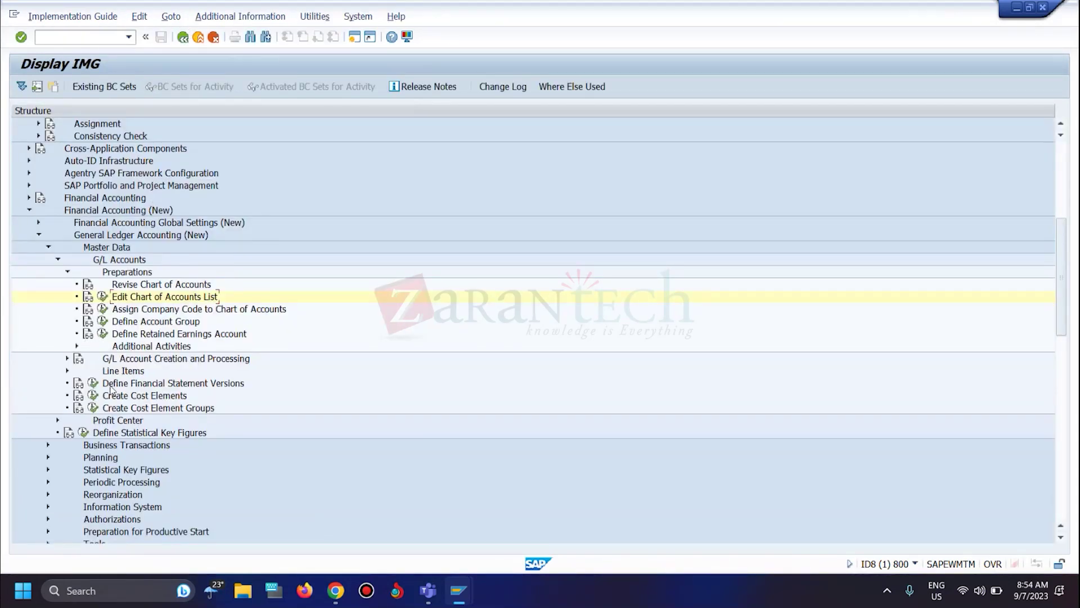
- Open Define Account Group and start two new account group entries for chart of accounts CFS1
{"action": "left_click", "coordinate": [102, 321]}
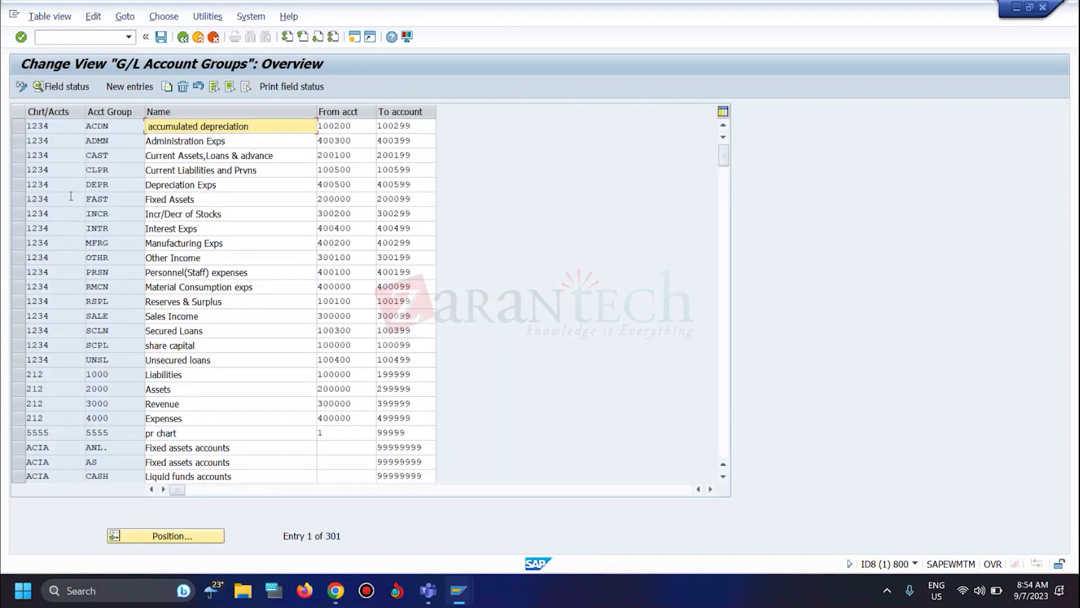
{"action": "left_click", "coordinate": [133, 93]}
{"action": "type", "text": "0001"}
{"action": "key", "text": "BackSpace"}
{"action": "key", "text": "BackSpace"}
{"action": "key", "text": "BackSpace"}
{"action": "key", "text": "BackSpace"}
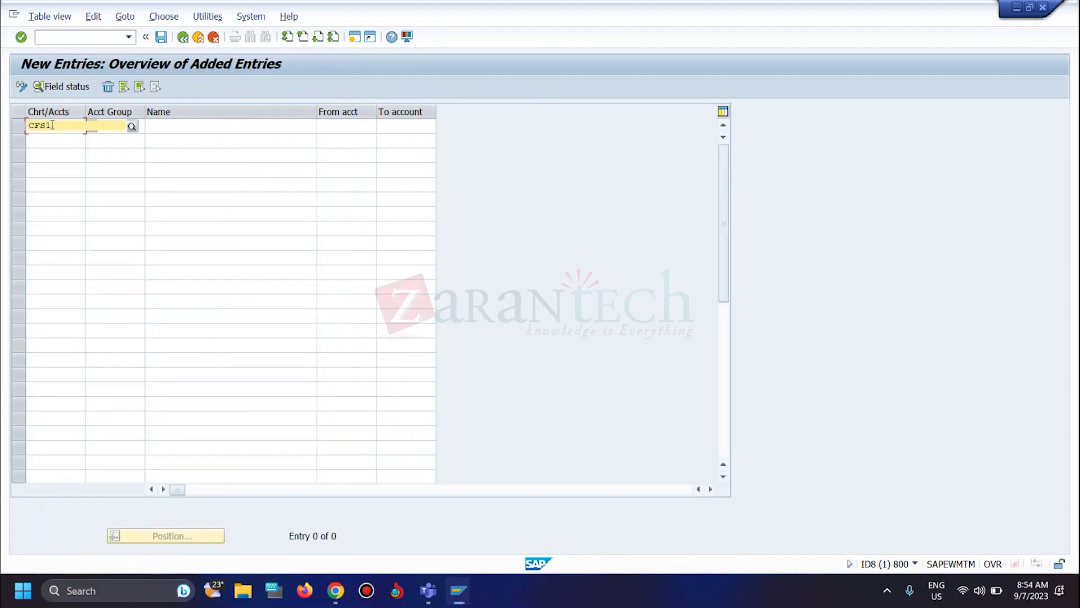
{"action": "type", "text": "CFS1"}
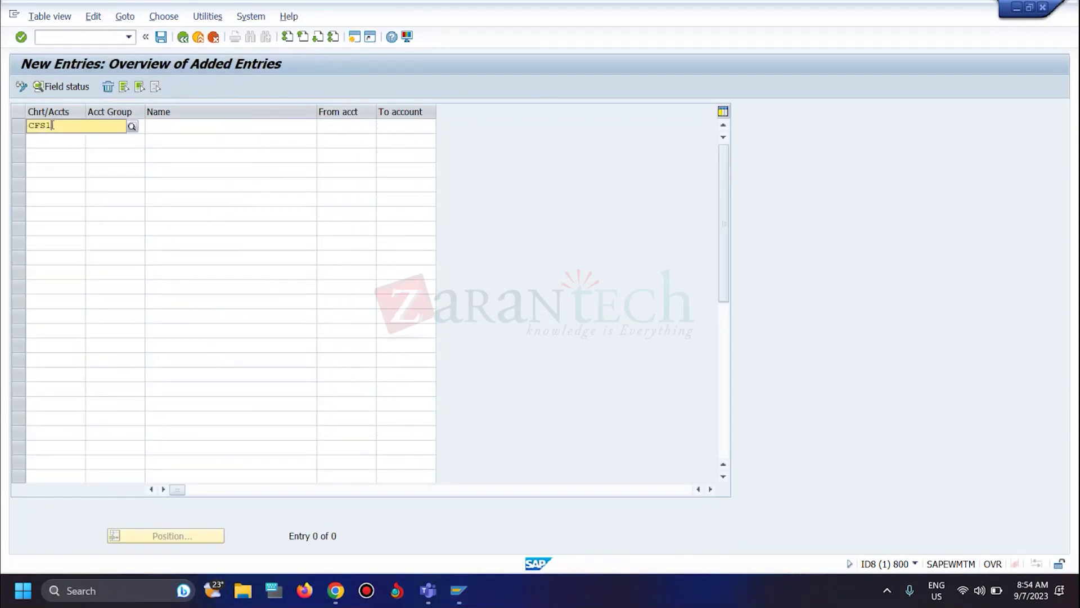
{"action": "left_click", "coordinate": [45, 146]}
{"action": "left_click", "coordinate": [53, 125]}
{"action": "left_click_drag", "start_coordinate": [50, 125], "coordinate": [34, 124]}
{"action": "key", "text": "Return"}
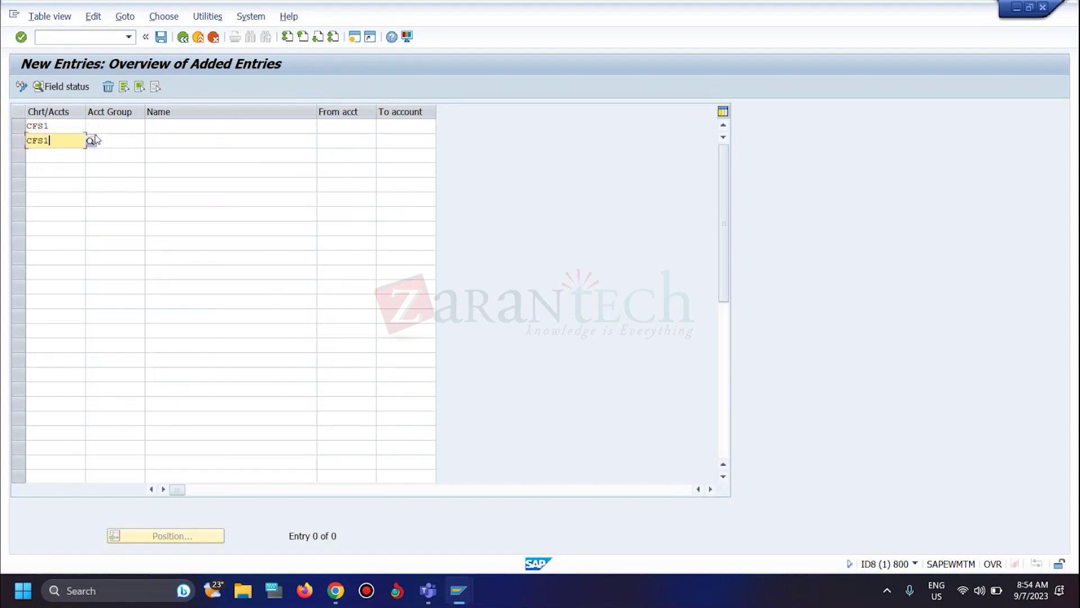
- Assign account groups BS and PL to the two CFS1 rows and enter BS as the first group's name
{"action": "left_click", "coordinate": [105, 128]}
{"action": "type", "text": "BS"}
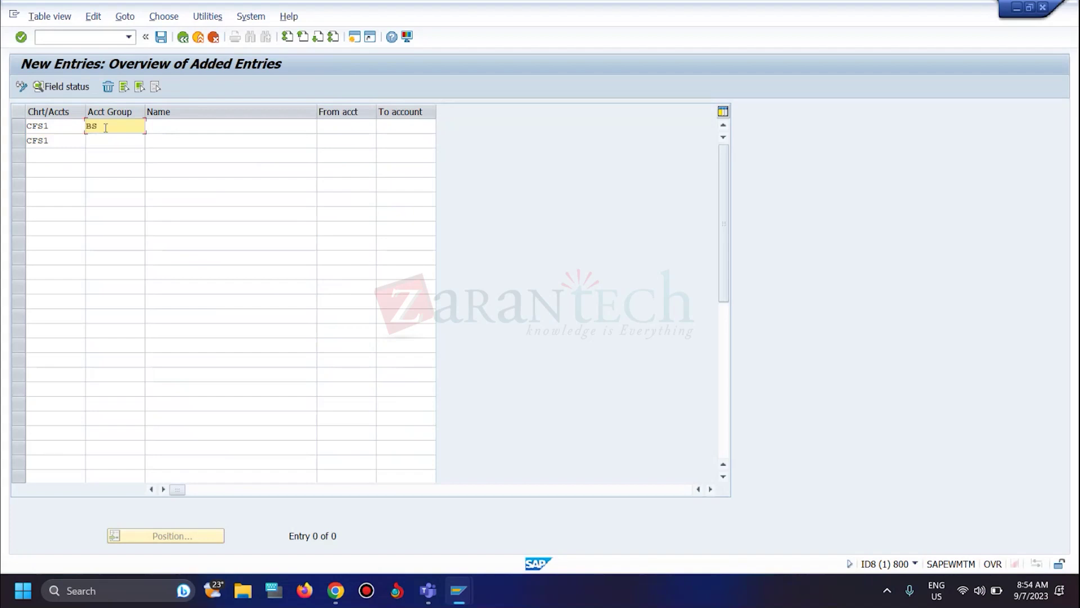
{"action": "left_click", "coordinate": [106, 136]}
{"action": "type", "text": "PL"}
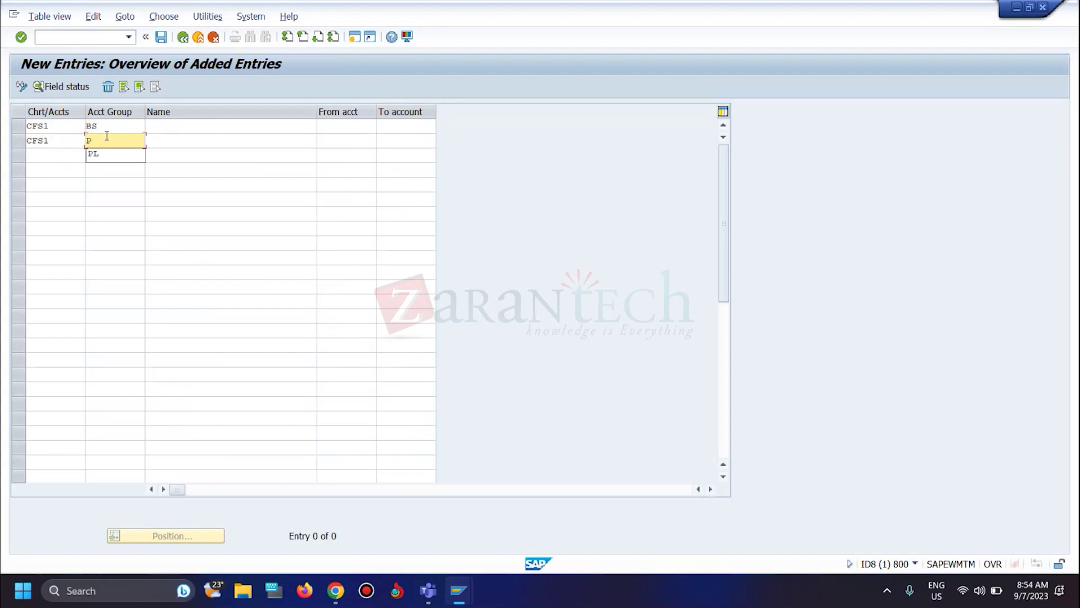
{"action": "left_click", "coordinate": [158, 129]}
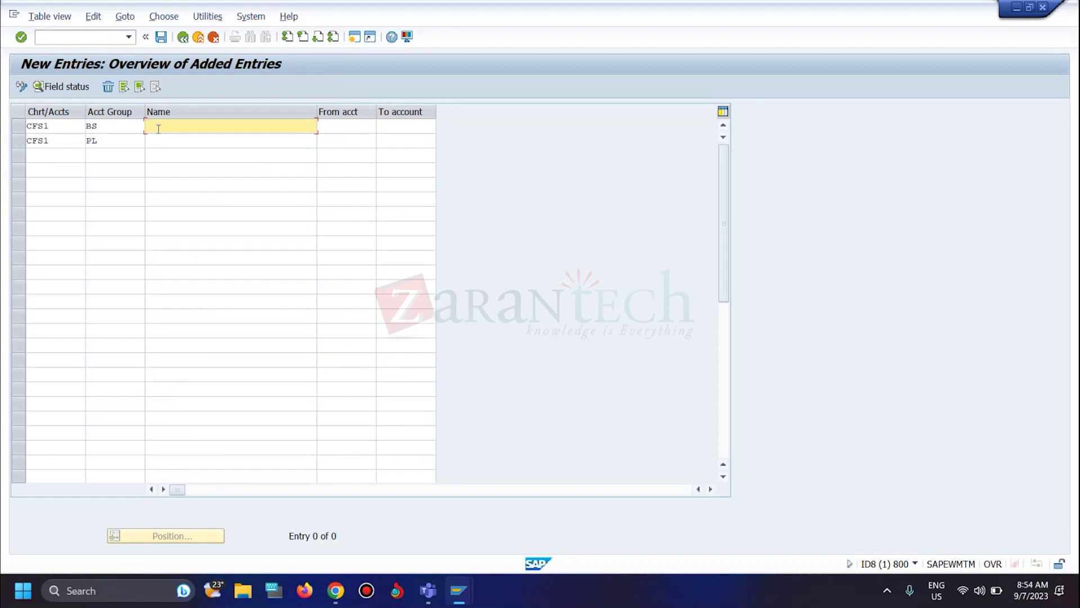
{"action": "type", "text": "BS"}
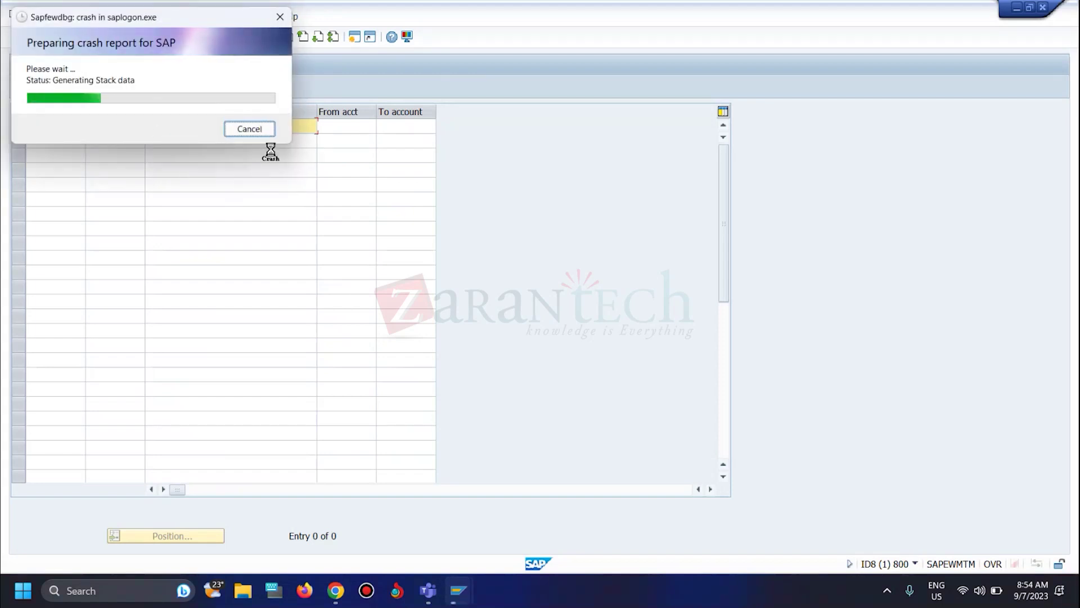
- Cancel the crash report and restart SAP Logon to reopen the connection to the SAP system
{"action": "left_click", "coordinate": [265, 129]}
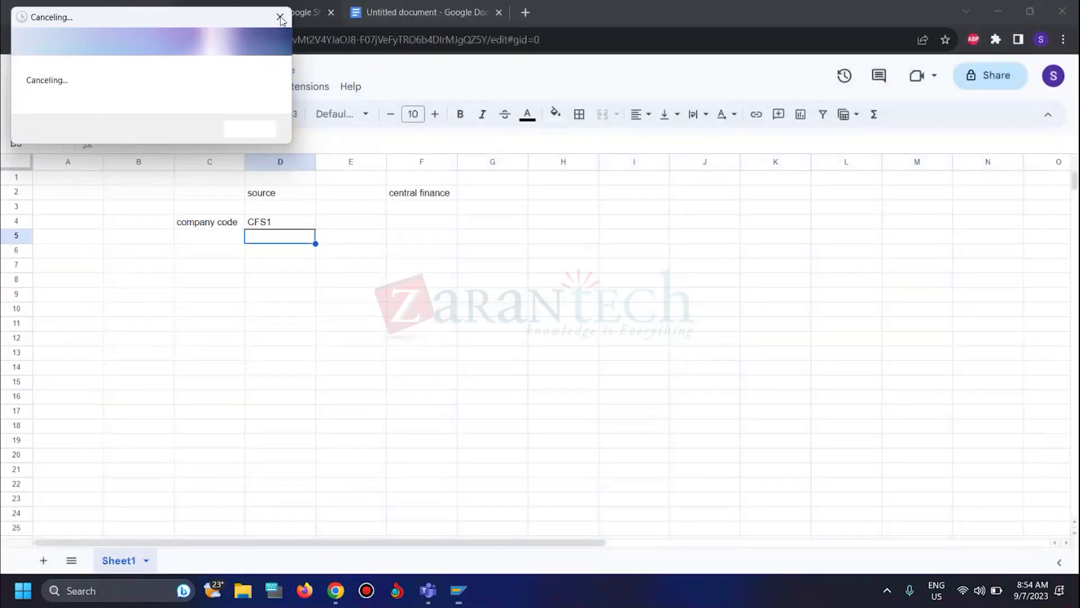
{"action": "left_click", "coordinate": [67, 583]}
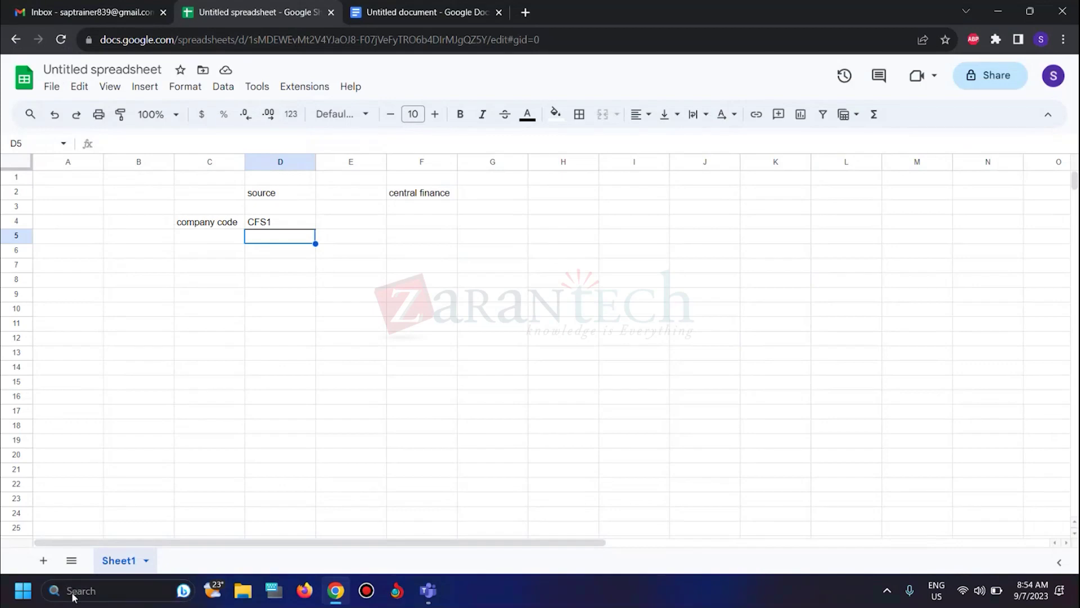
{"action": "type", "text": "s"}
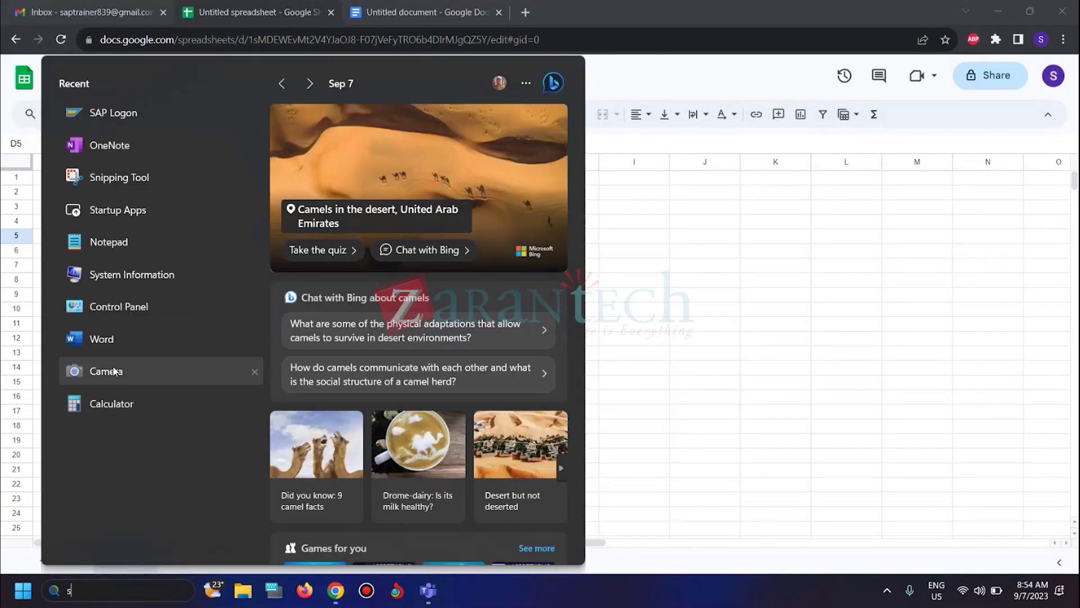
{"action": "type", "text": "a"}
{"action": "left_click", "coordinate": [109, 149]}
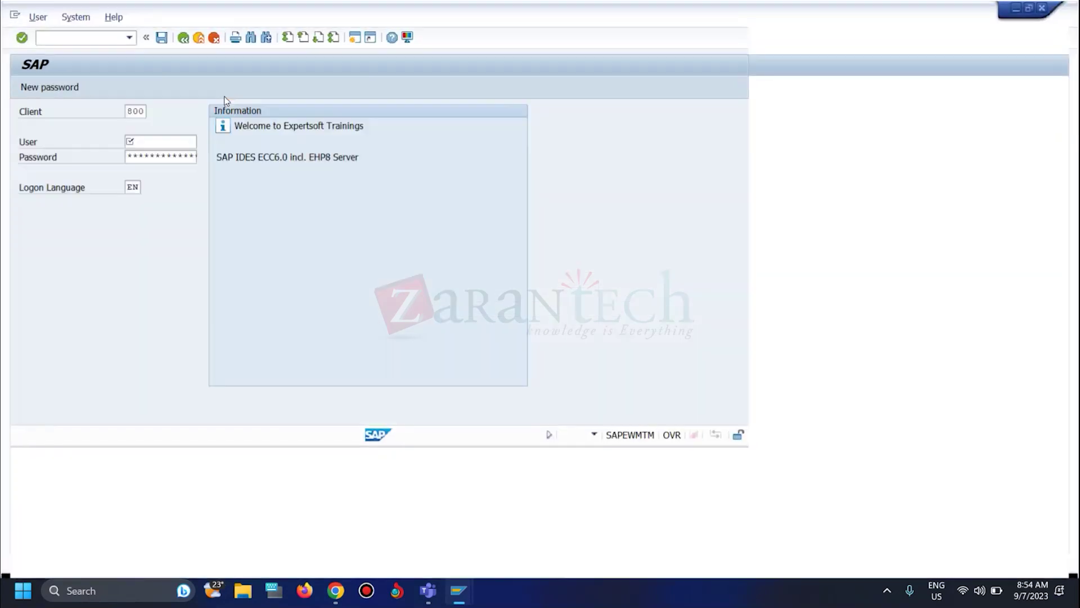
- Log on to client 800 with the account's user name and password
{"action": "left_click", "coordinate": [181, 143]}
{"action": "left_click", "coordinate": [158, 156]}
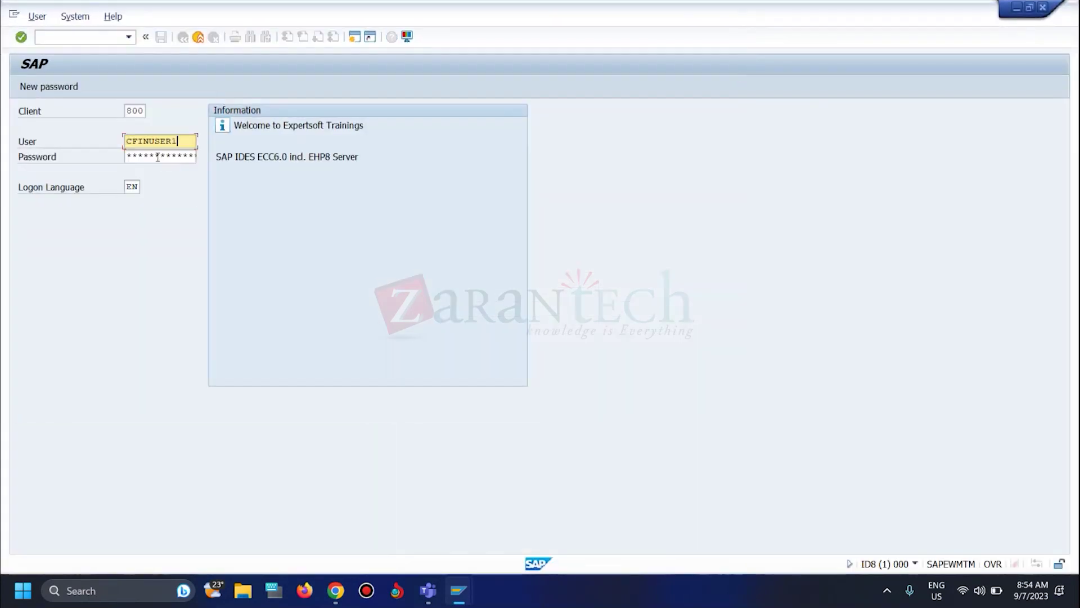
{"action": "left_click", "coordinate": [127, 110]}
{"action": "left_click", "coordinate": [139, 157]}
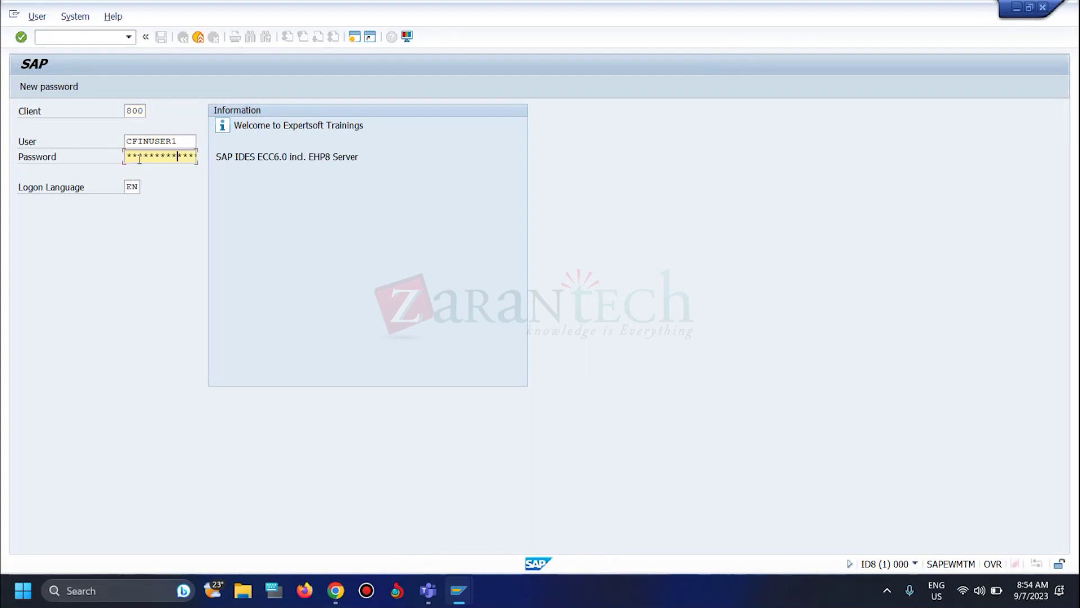
{"action": "key", "text": "Return"}
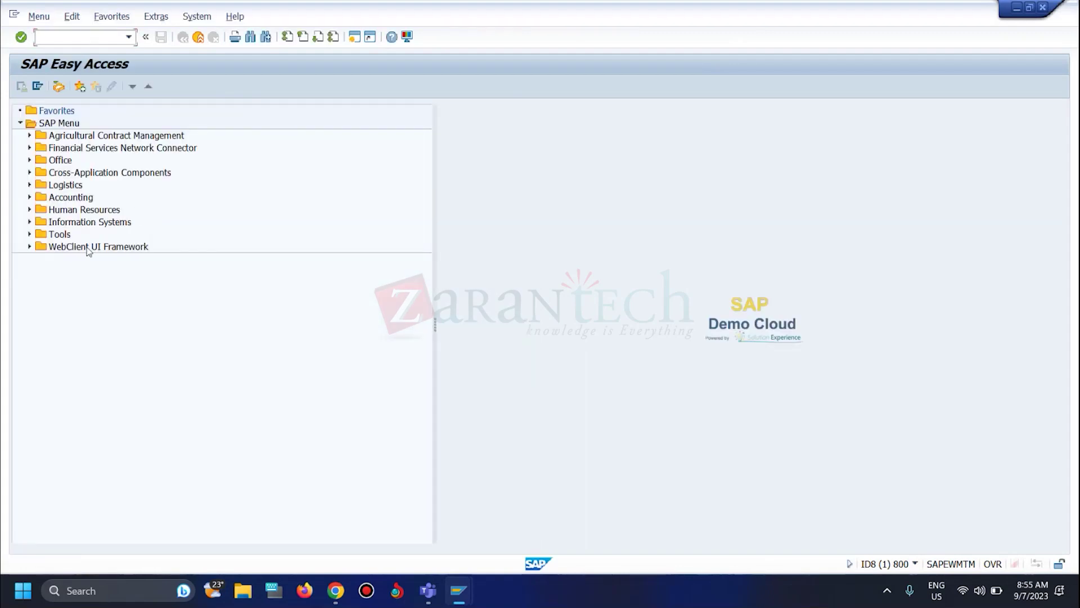
- Run transaction SPRO and display the SAP Reference IMG
{"action": "type", "text": "spro"}
{"action": "key", "text": "Return"}
{"action": "left_click", "coordinate": [71, 87]}
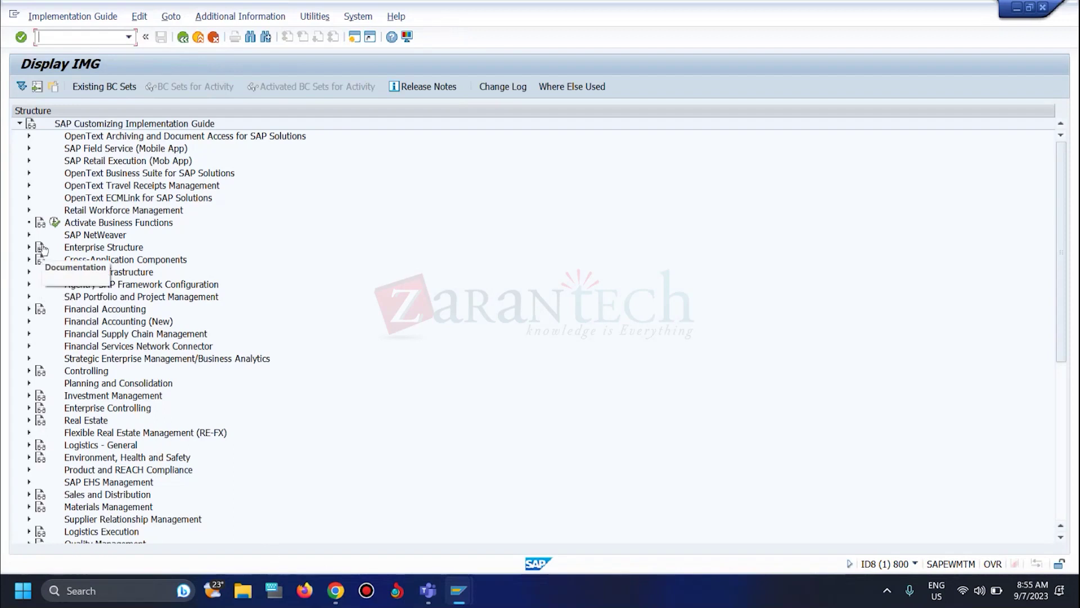
- Open Define Account Group from the G/L Accounts preparations in the General Ledger Accounting (New) master data
{"action": "left_click", "coordinate": [29, 311]}
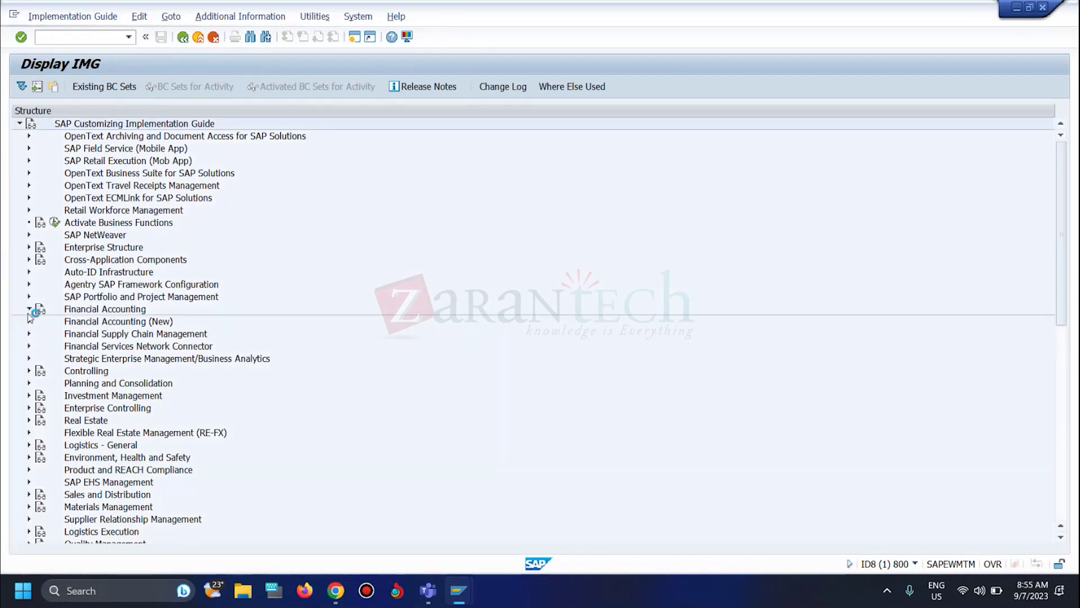
{"action": "left_click", "coordinate": [28, 311]}
{"action": "left_click", "coordinate": [29, 321]}
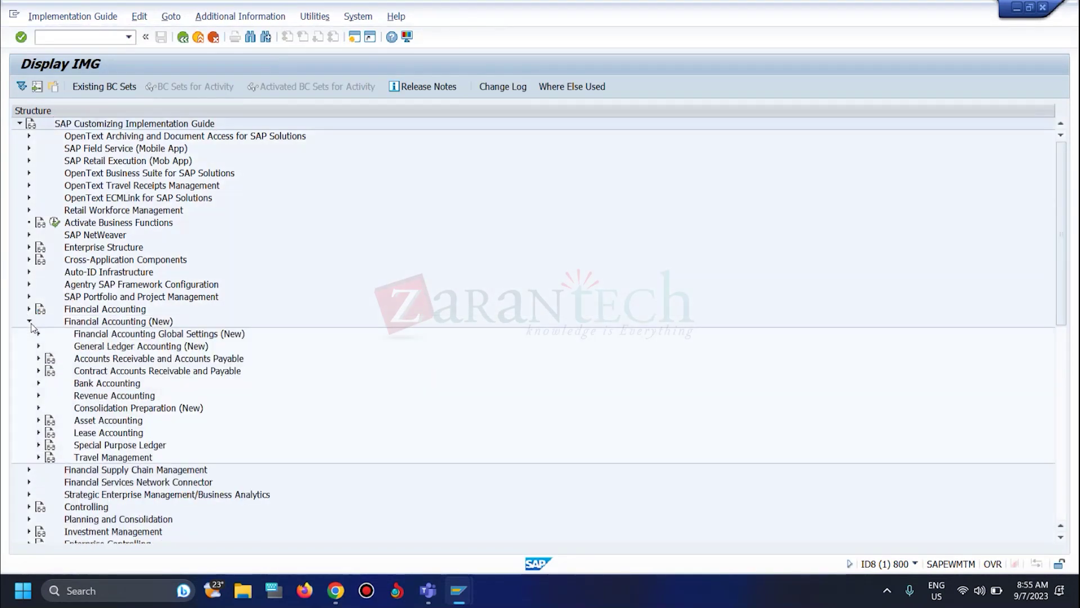
{"action": "left_click", "coordinate": [38, 347]}
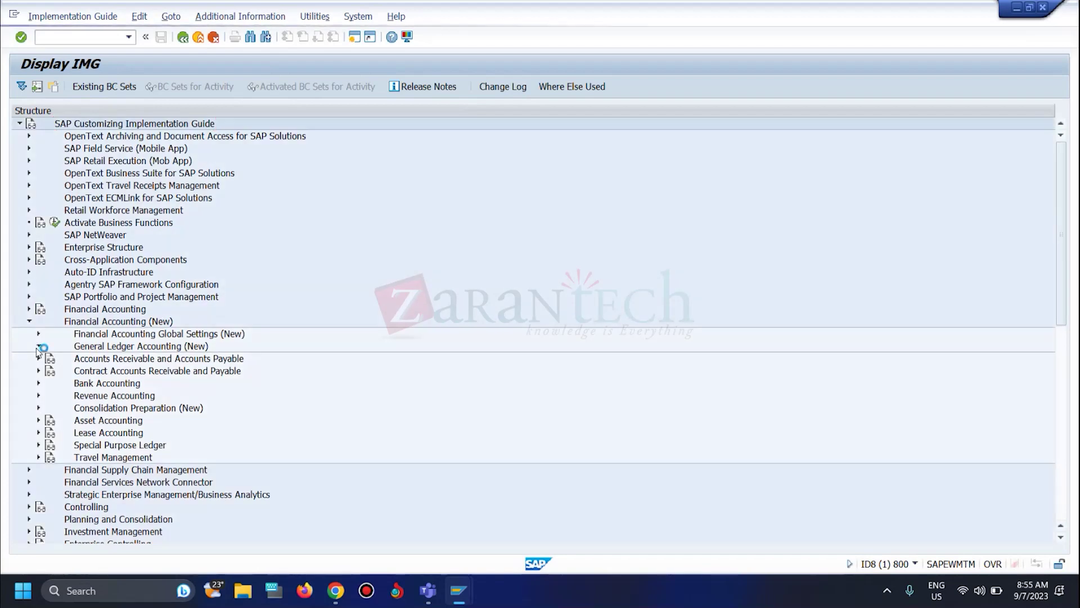
{"action": "left_click", "coordinate": [46, 360]}
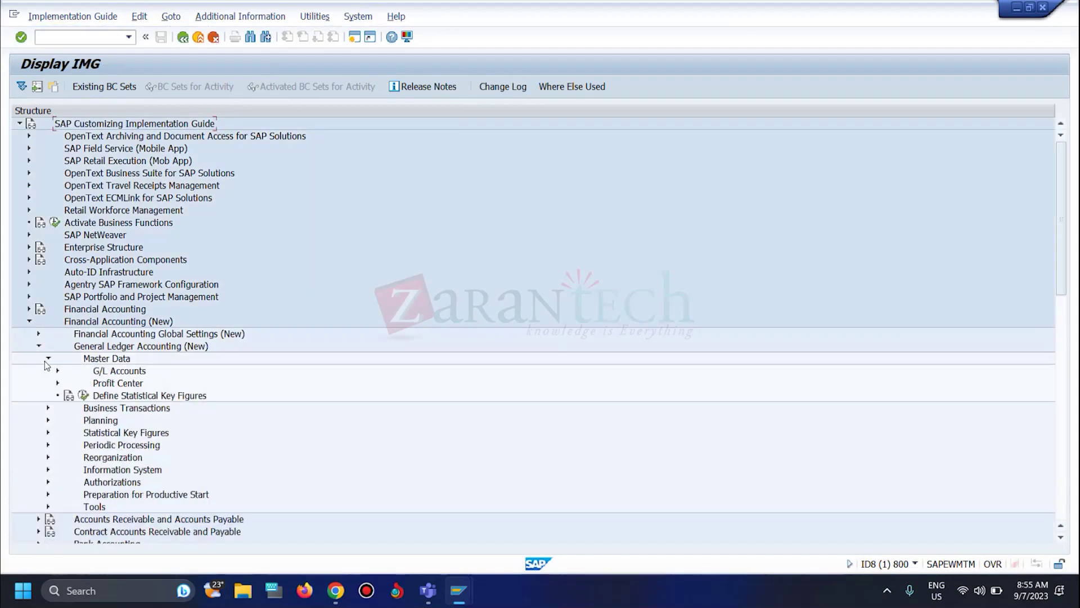
{"action": "left_click", "coordinate": [57, 371]}
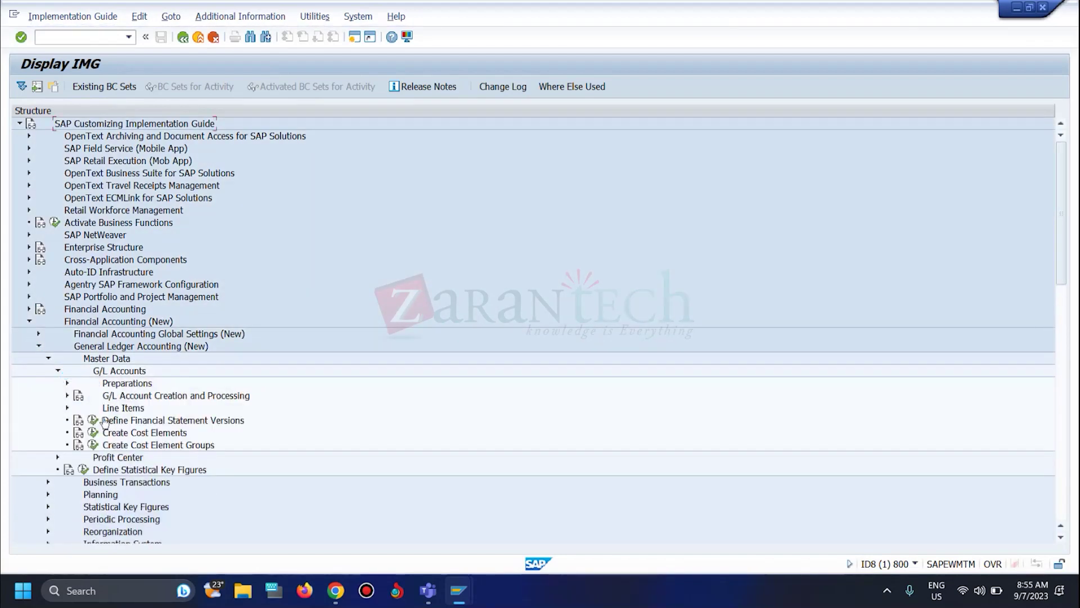
{"action": "scroll", "coordinate": [67, 417], "scroll_direction": "down", "scroll_amount": 3}
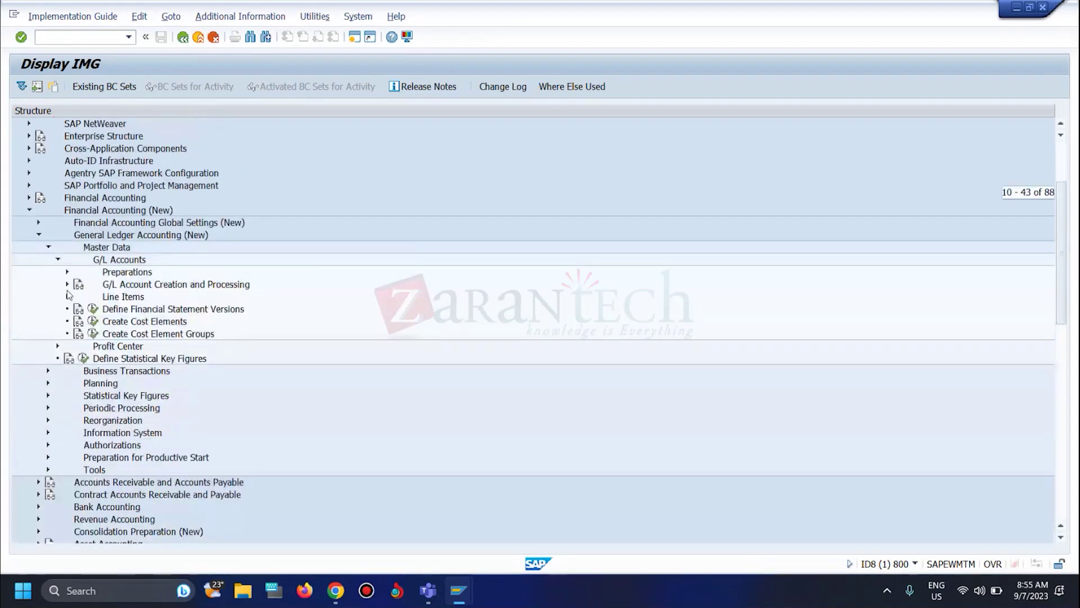
{"action": "left_click", "coordinate": [67, 272]}
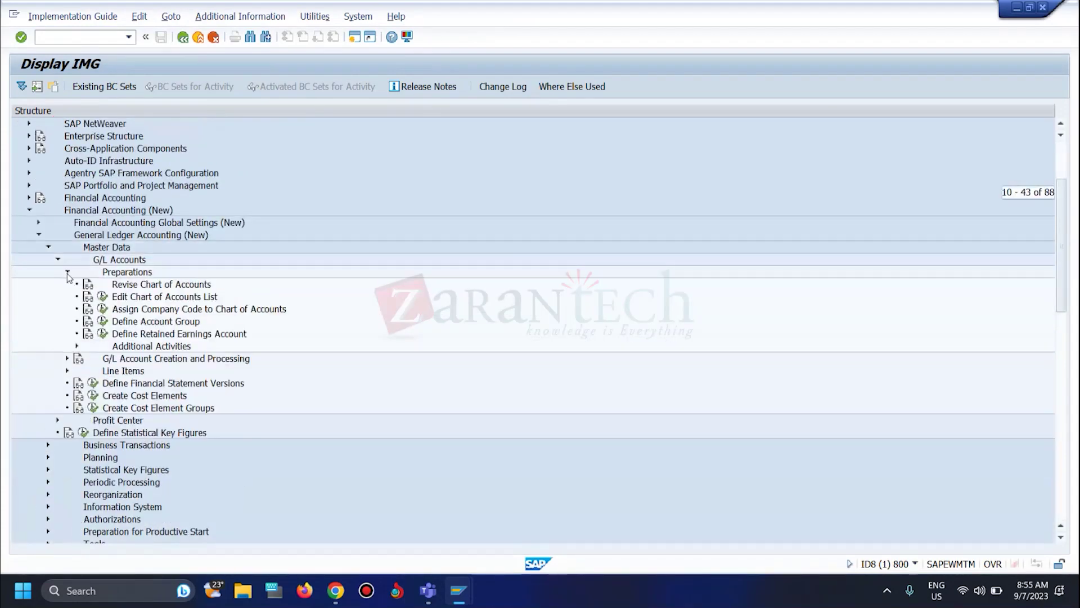
{"action": "left_click", "coordinate": [103, 321]}
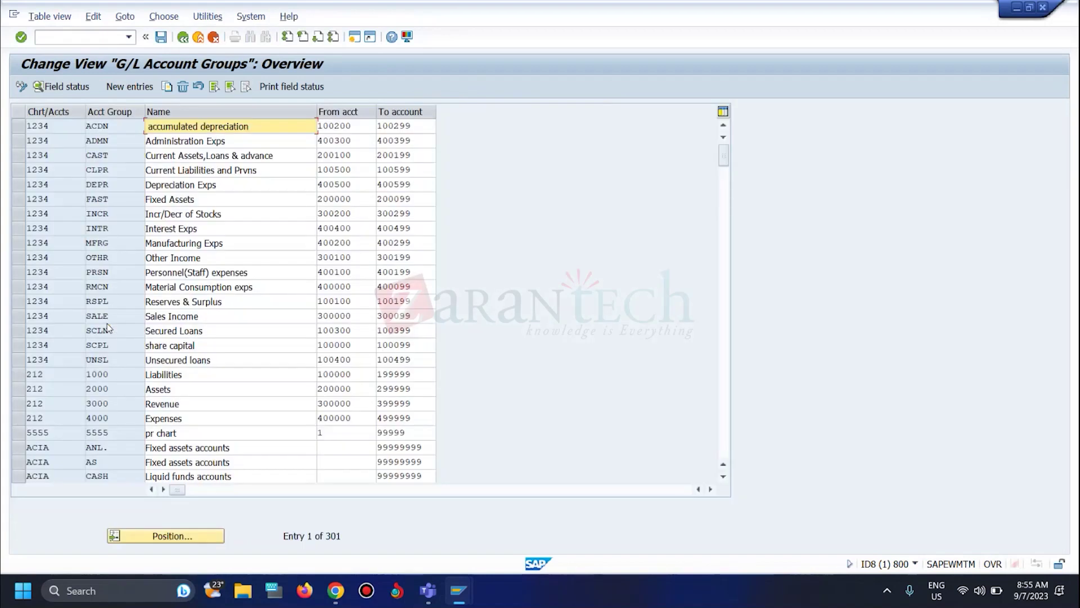
- Start new G/L account group entries and enter chart of accounts CFS1 in the first two rows
{"action": "left_click", "coordinate": [130, 86]}
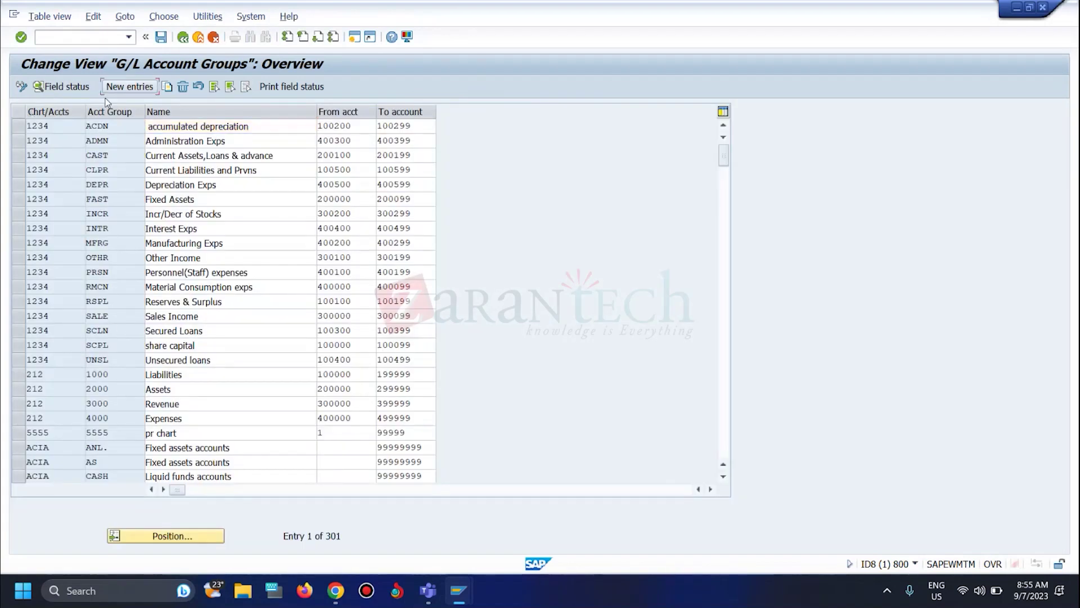
{"action": "left_click", "coordinate": [61, 143]}
{"action": "left_click", "coordinate": [53, 124]}
{"action": "type", "text": "c"}
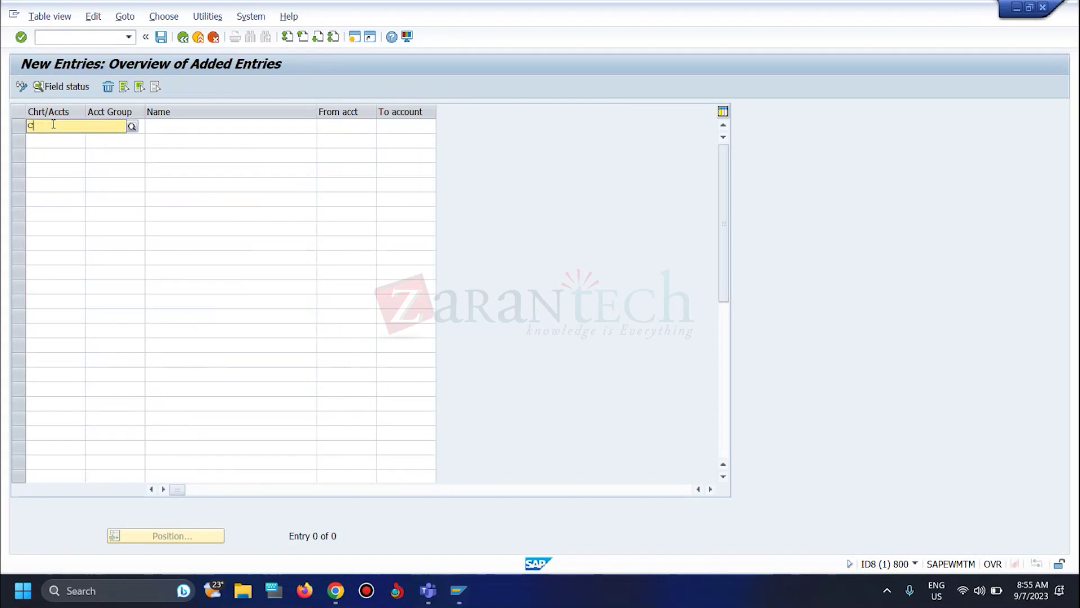
{"action": "type", "text": "fs1"}
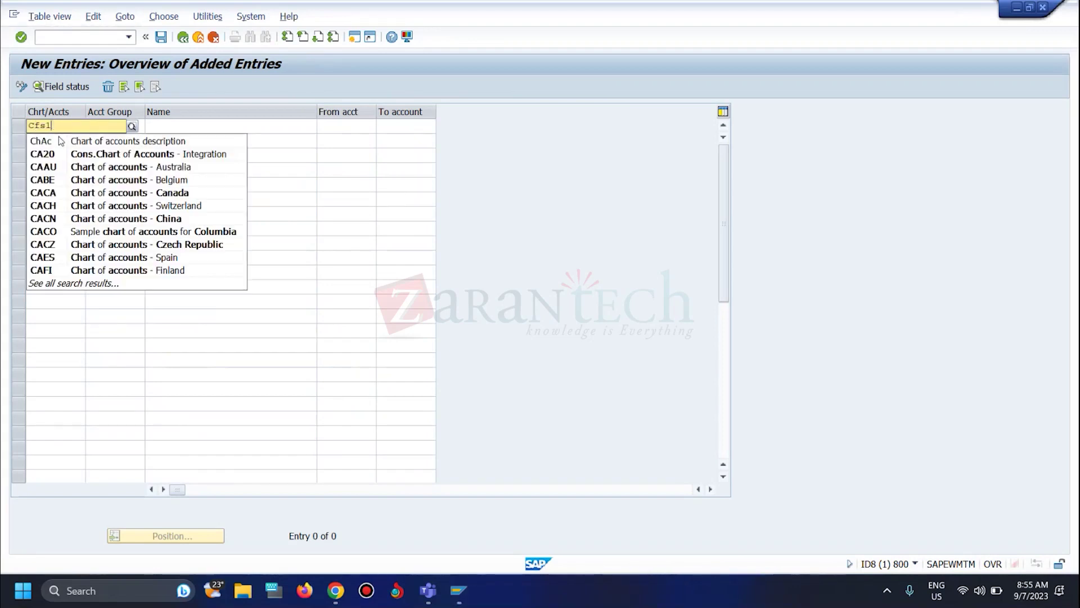
{"action": "left_click", "coordinate": [45, 149]}
{"action": "left_click", "coordinate": [46, 145]}
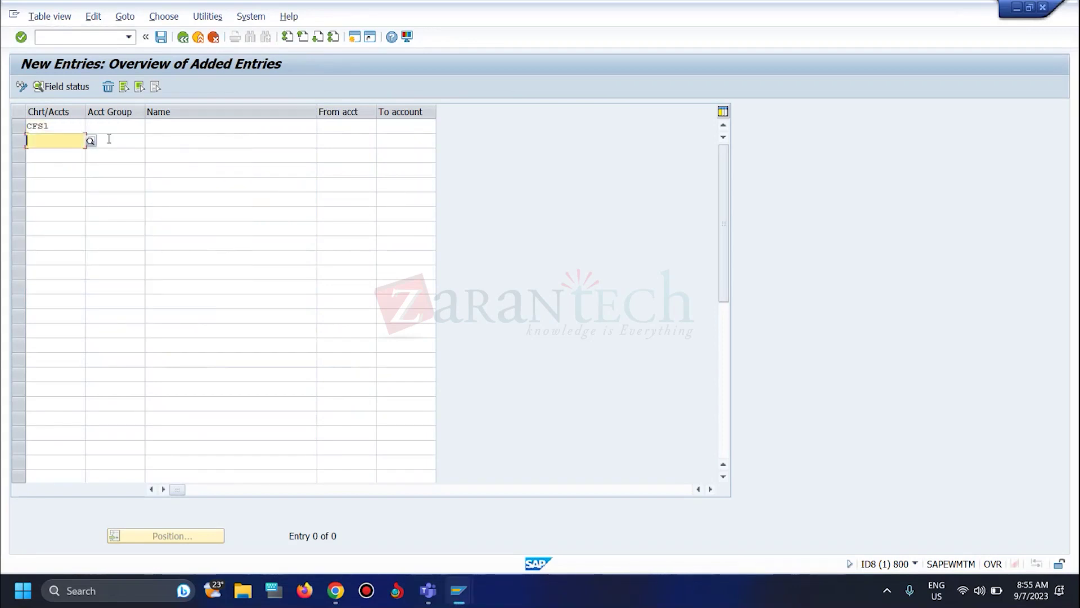
{"action": "left_click", "coordinate": [37, 125]}
{"action": "double_click", "coordinate": [37, 126]}
{"action": "key", "text": "ctrl+c"}
{"action": "left_click", "coordinate": [44, 140]}
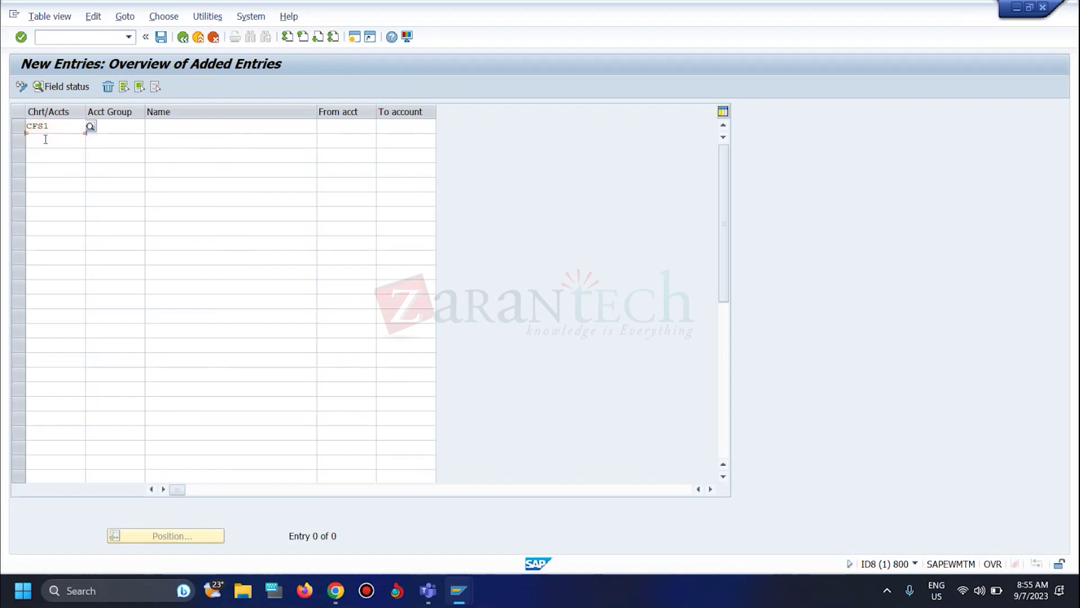
{"action": "key", "text": "ctrl+v"}
- Assign account group BS to the first CFS1 row and PL to the second
{"action": "left_click", "coordinate": [121, 124]}
{"action": "type", "text": "BS"}
{"action": "left_click", "coordinate": [123, 139]}
{"action": "type", "text": "PL"}
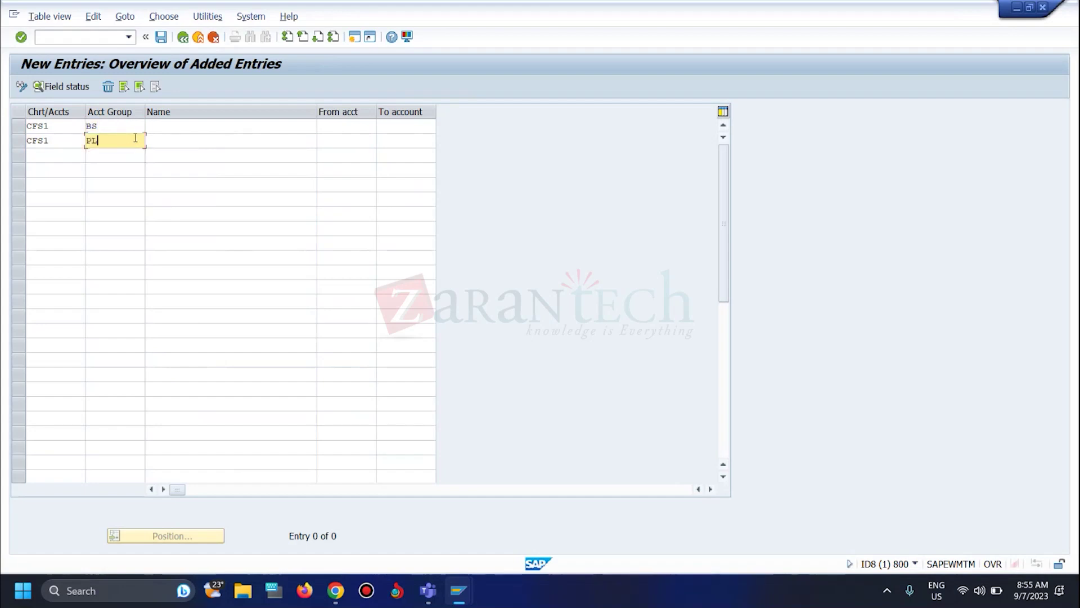
- Enter "Balance sheet" as the name of both account groups
{"action": "left_click", "coordinate": [154, 129]}
{"action": "left_click", "coordinate": [165, 139]}
{"action": "left_click", "coordinate": [170, 143]}
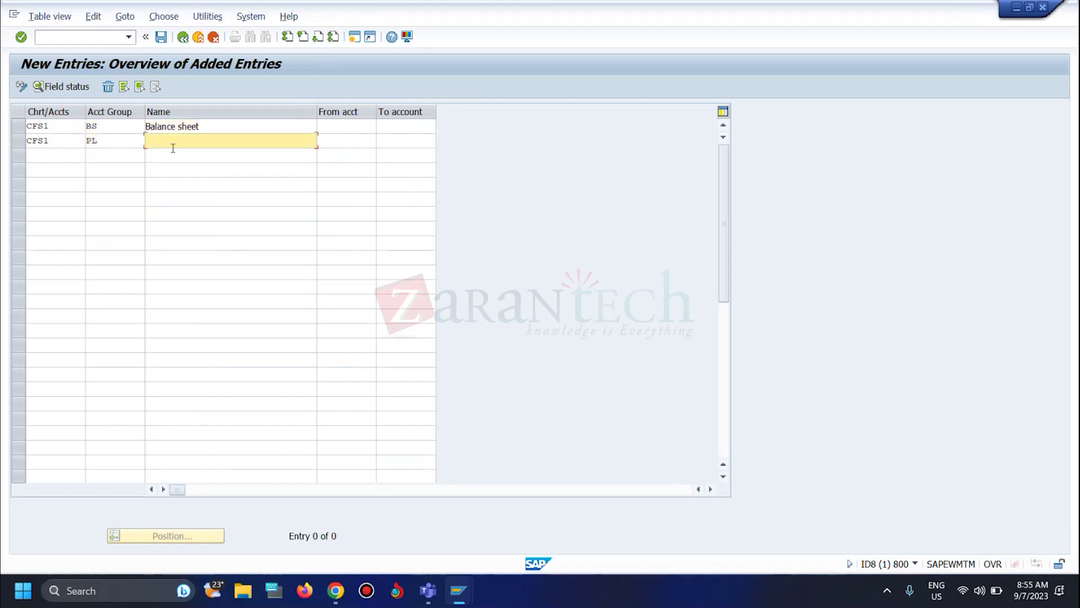
{"action": "left_click", "coordinate": [173, 154]}
- Set the account range of group BS from 1000 to 2999
{"action": "left_click", "coordinate": [334, 125]}
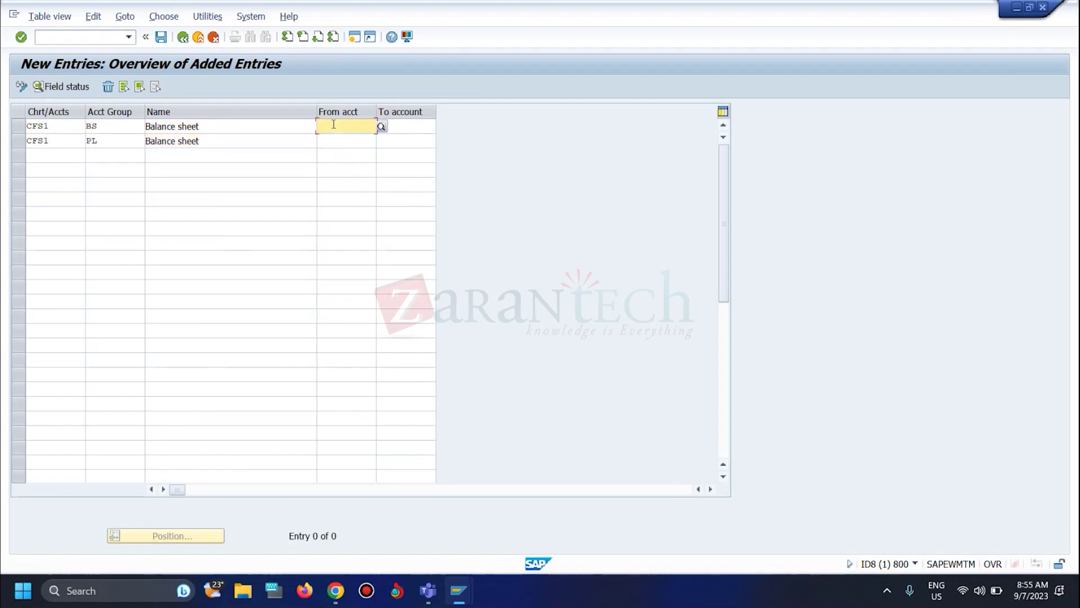
{"action": "type", "text": "1000"}
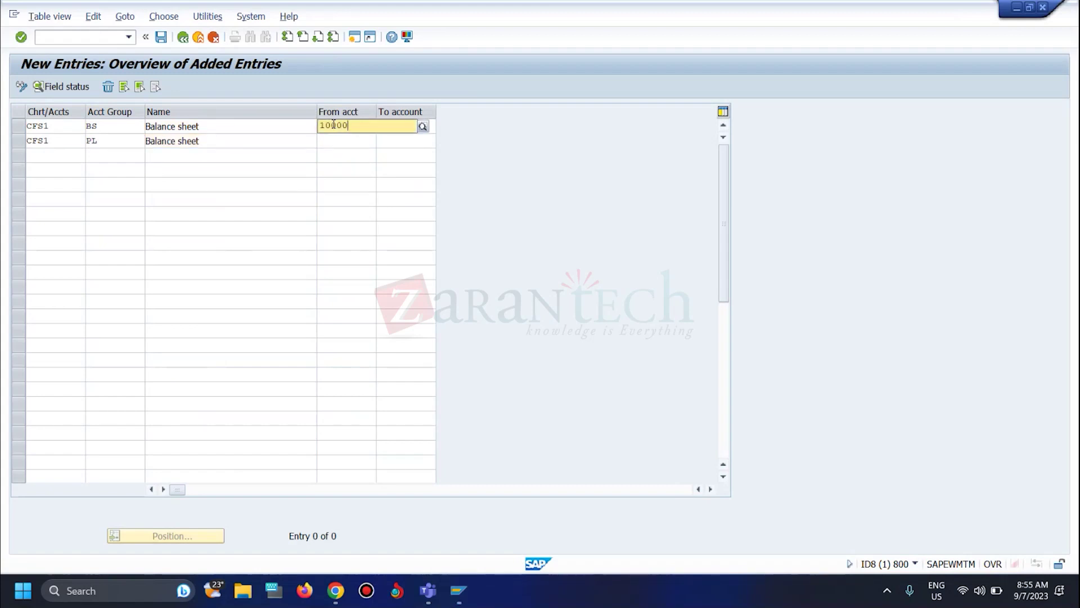
{"action": "left_click", "coordinate": [283, 128]}
{"action": "left_click", "coordinate": [402, 120]}
{"action": "type", "text": "2999"}
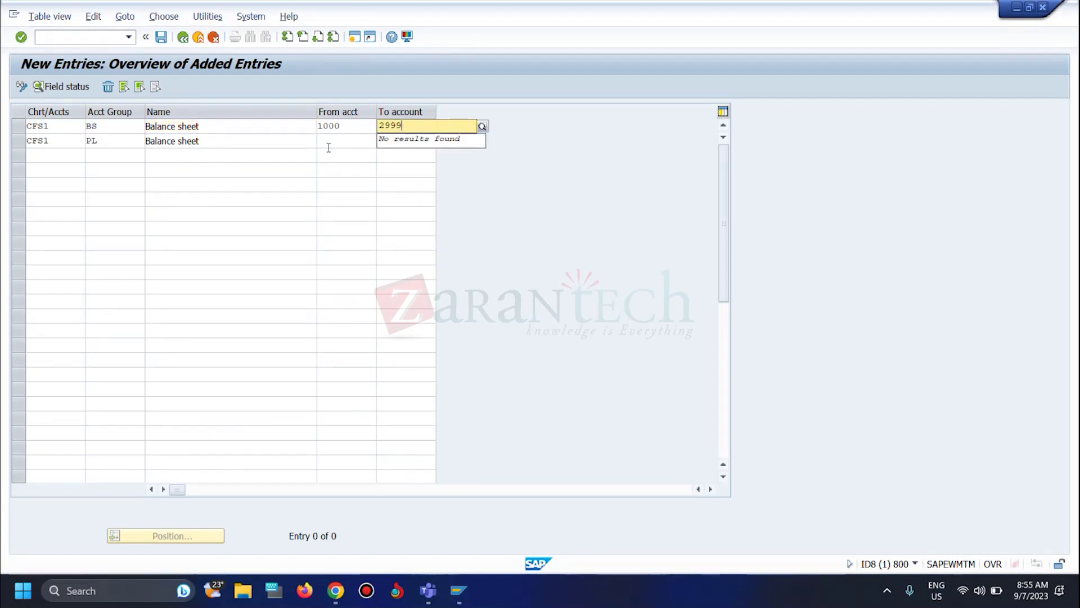
- Set the account range of group PL from 3000 to 4999
{"action": "left_click", "coordinate": [329, 145]}
{"action": "type", "text": "3000"}
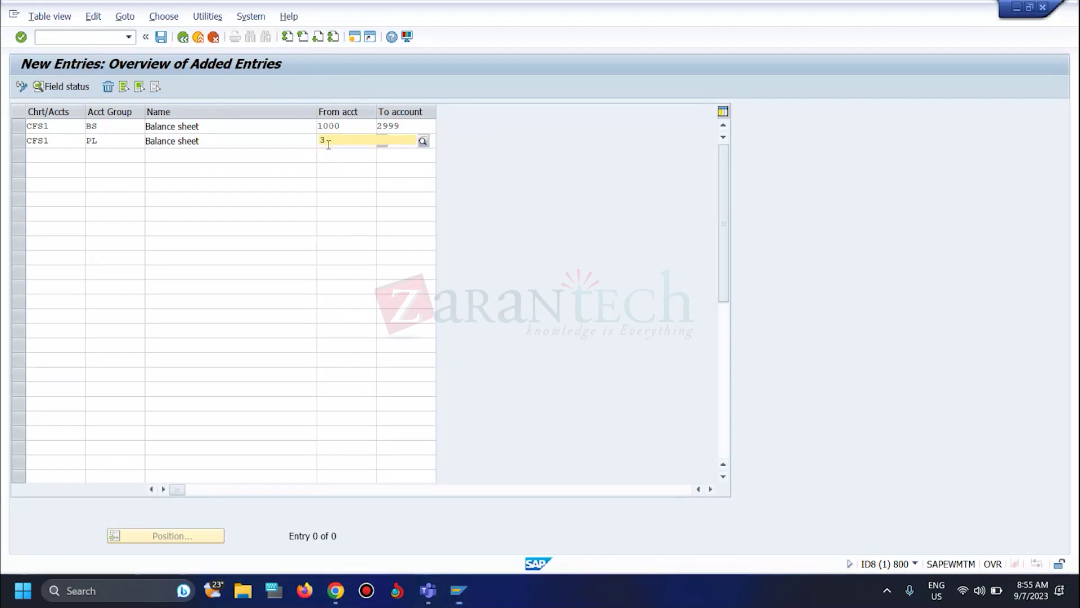
{"action": "left_click", "coordinate": [354, 174]}
{"action": "left_click", "coordinate": [389, 143]}
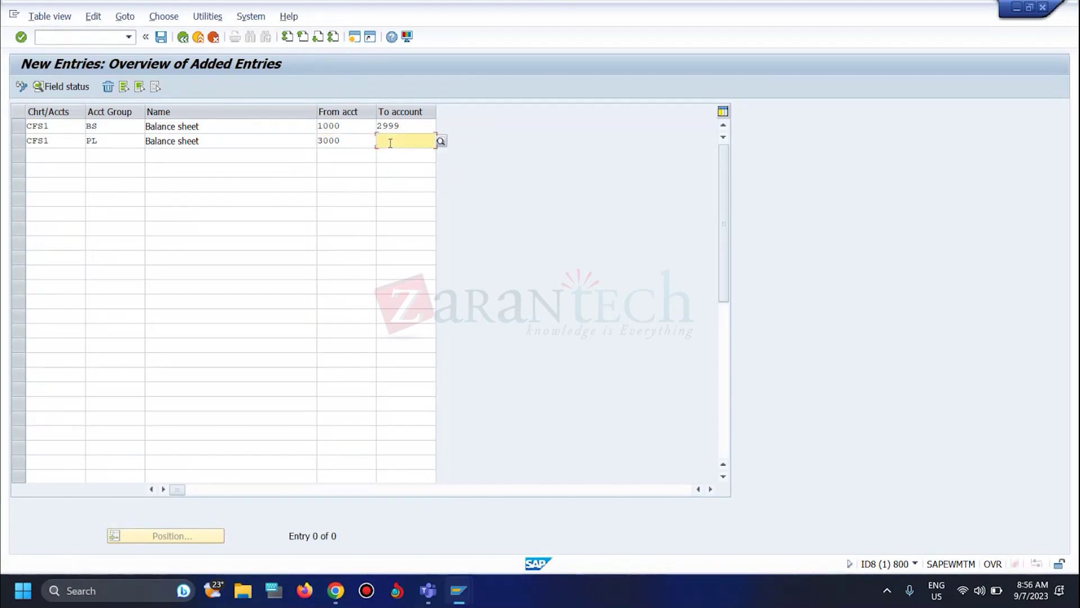
{"action": "type", "text": "4999"}
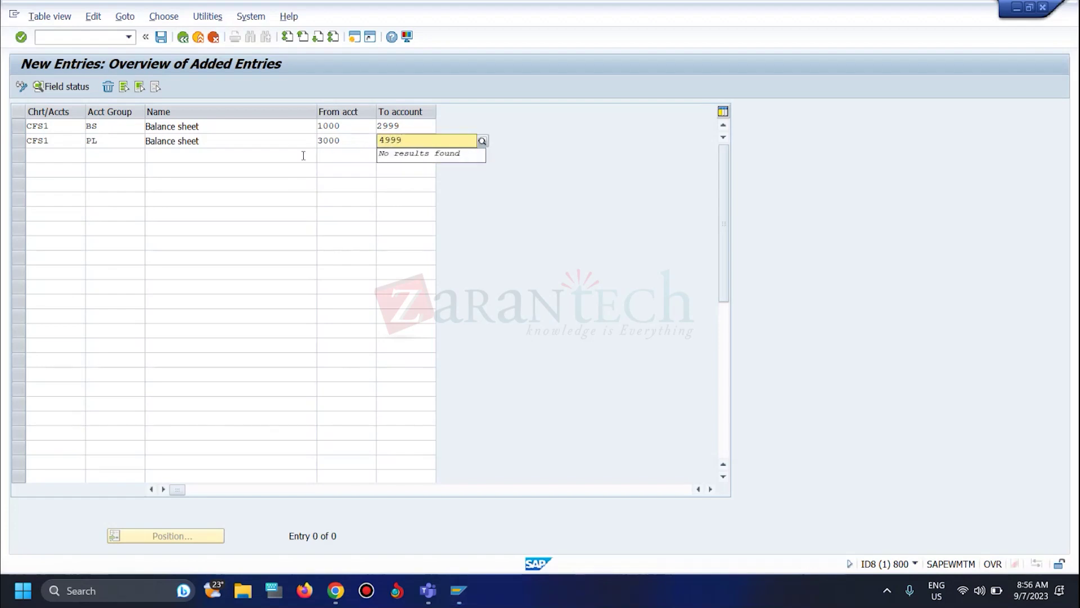
- Save the new account groups to the proposed customizing request
{"action": "left_click", "coordinate": [303, 155]}
{"action": "left_click", "coordinate": [161, 37]}
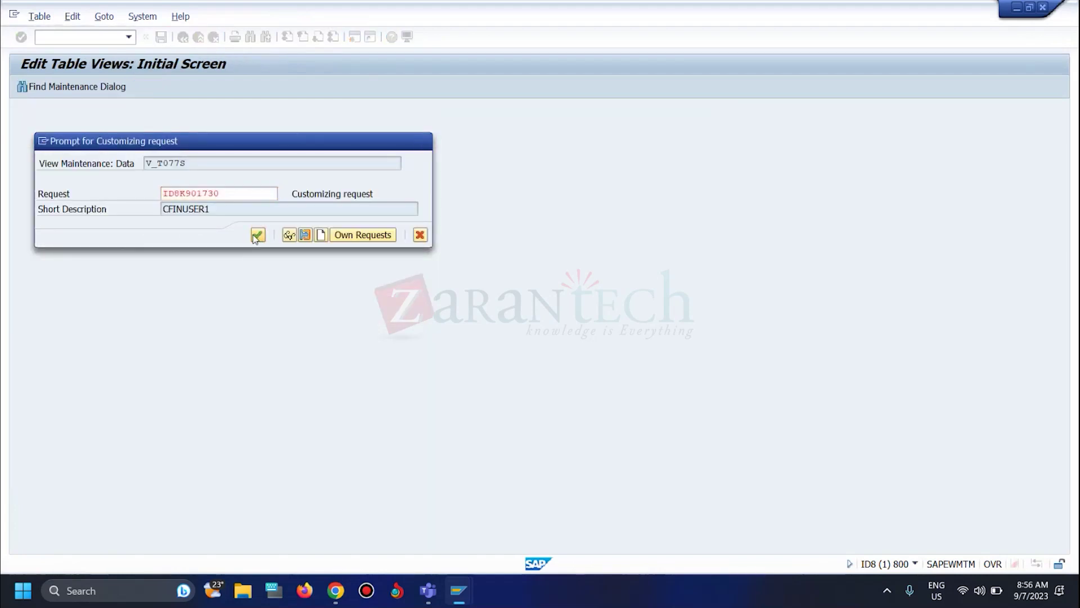
{"action": "left_click", "coordinate": [257, 235]}
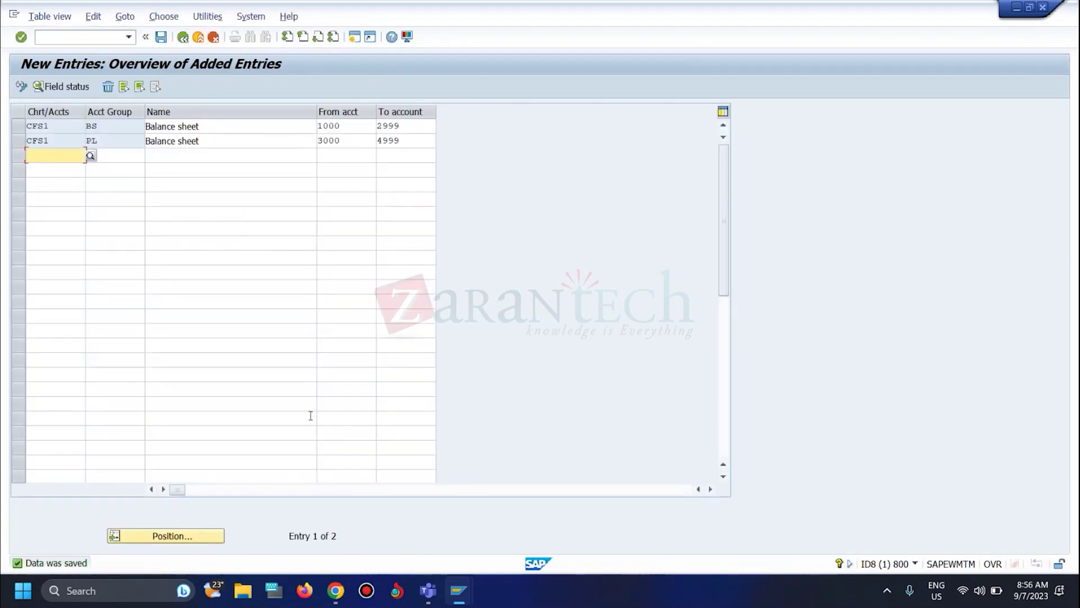
{"action": "left_click", "coordinate": [336, 591]}
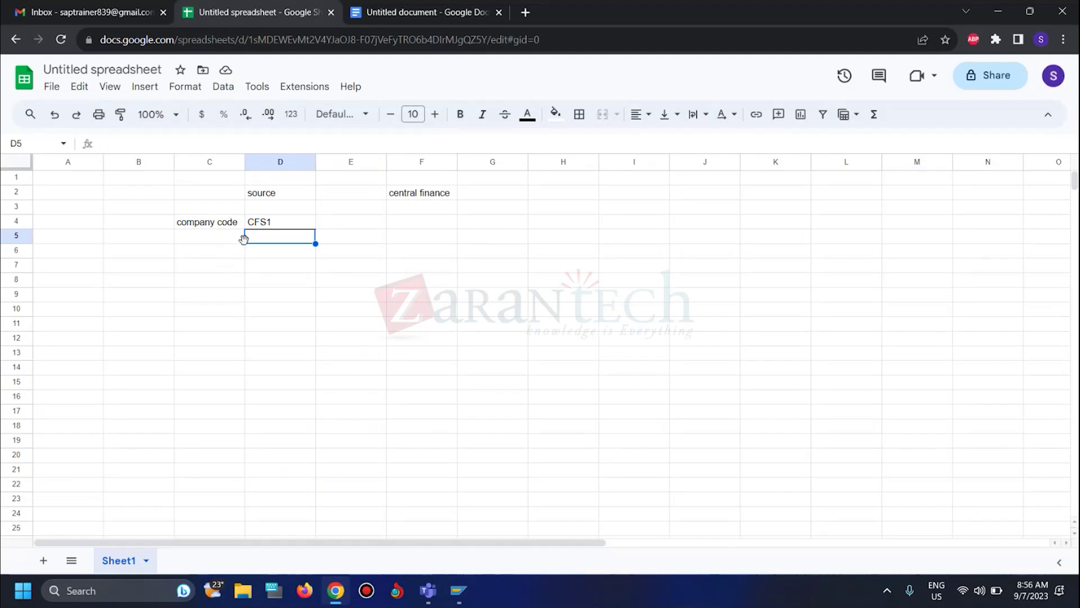
{"action": "left_click", "coordinate": [267, 250]}
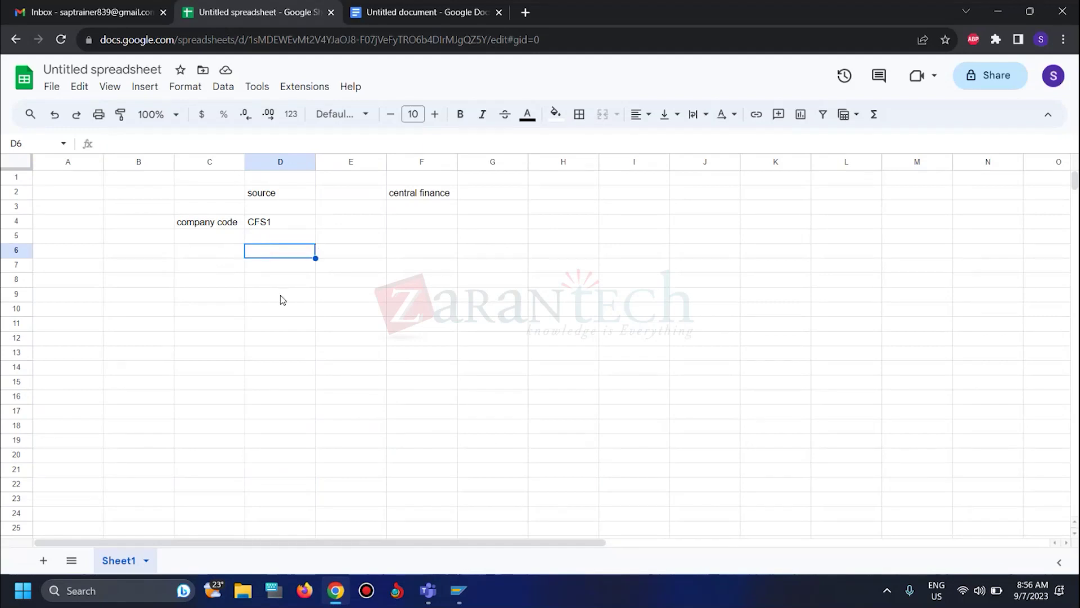
{"action": "key", "text": "alt+Tab"}
- Rename account group PL to "Profit and loss" and save the entries
{"action": "left_click", "coordinate": [208, 146]}
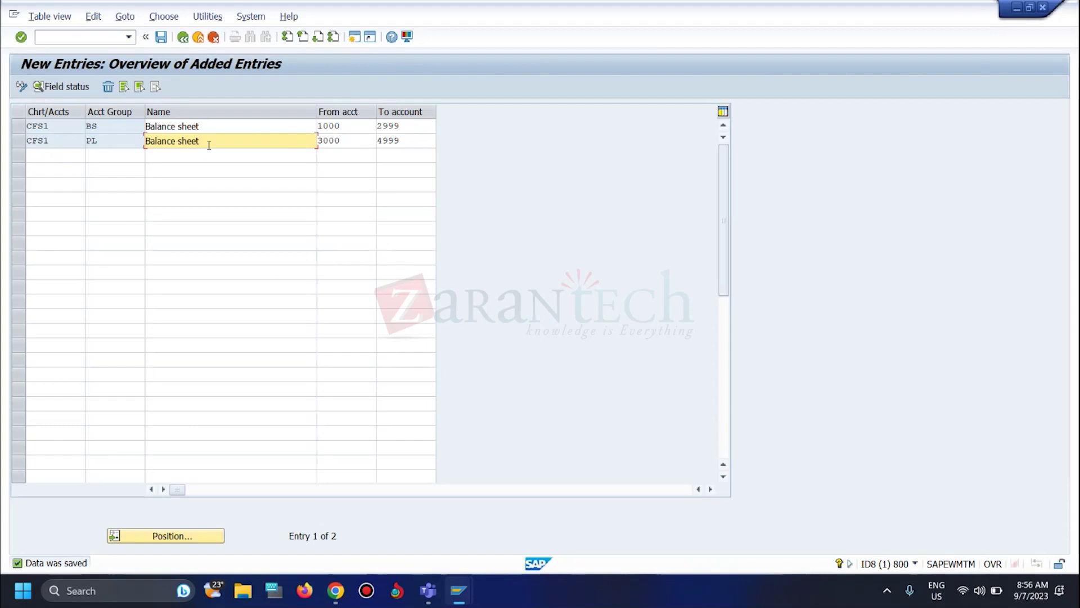
{"action": "key", "text": "ctrl+a"}
{"action": "key", "text": "BackSpace"}
{"action": "left_click", "coordinate": [204, 168]}
{"action": "key", "text": "Return"}
{"action": "key", "text": "ctrl+s"}
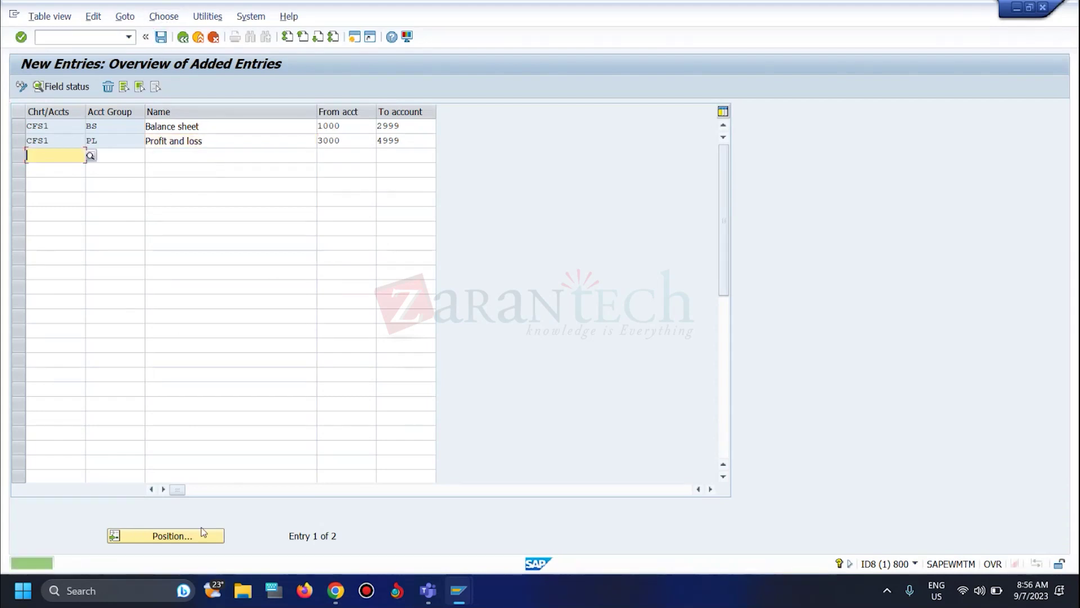
- Switch to the Google Sheets spreadsheet and record COA with the value CFS1 under the source column, below the company code
{"action": "left_click", "coordinate": [335, 591]}
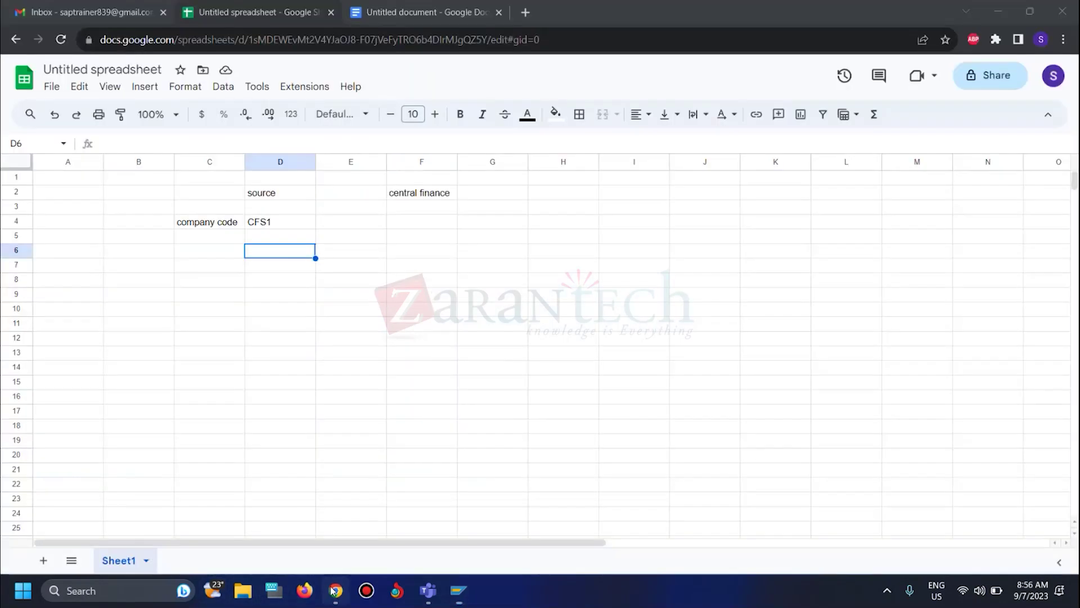
{"action": "left_click", "coordinate": [182, 236]}
{"action": "type", "text": "COA"}
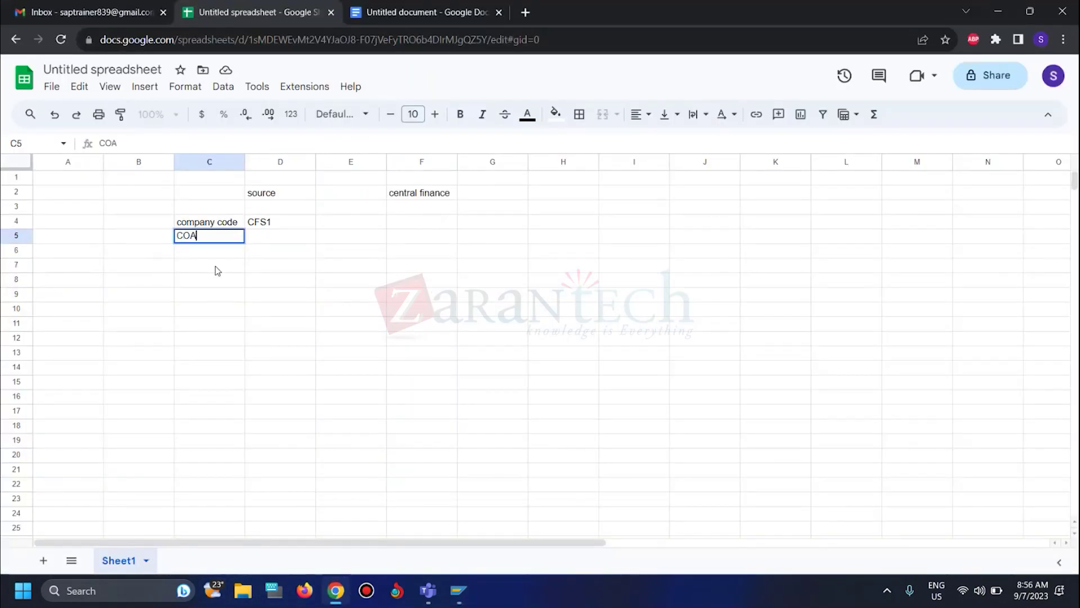
{"action": "left_click", "coordinate": [262, 238]}
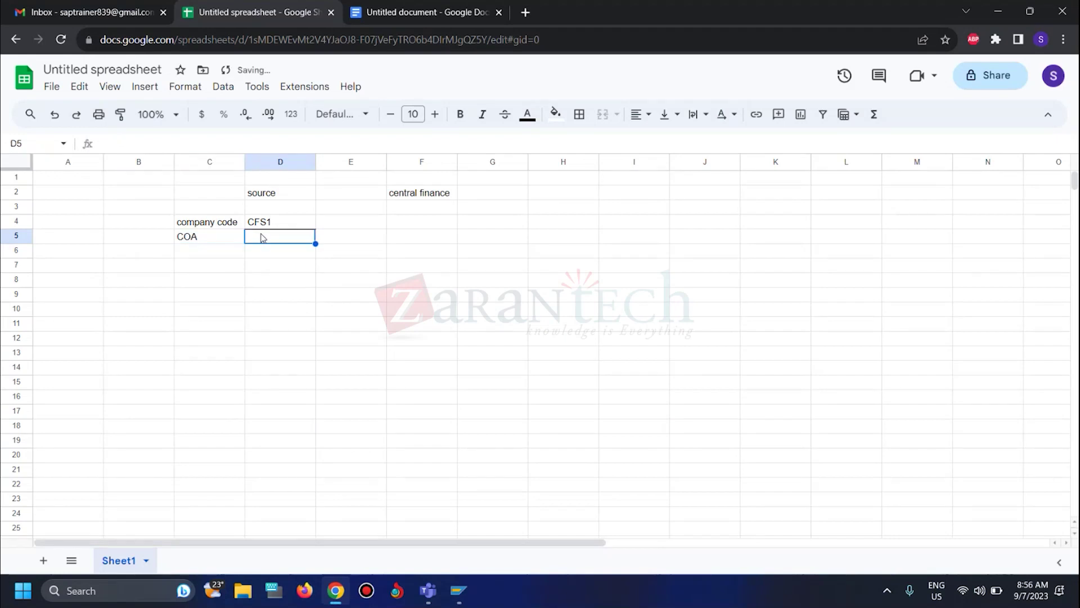
{"action": "type", "text": "CFS1"}
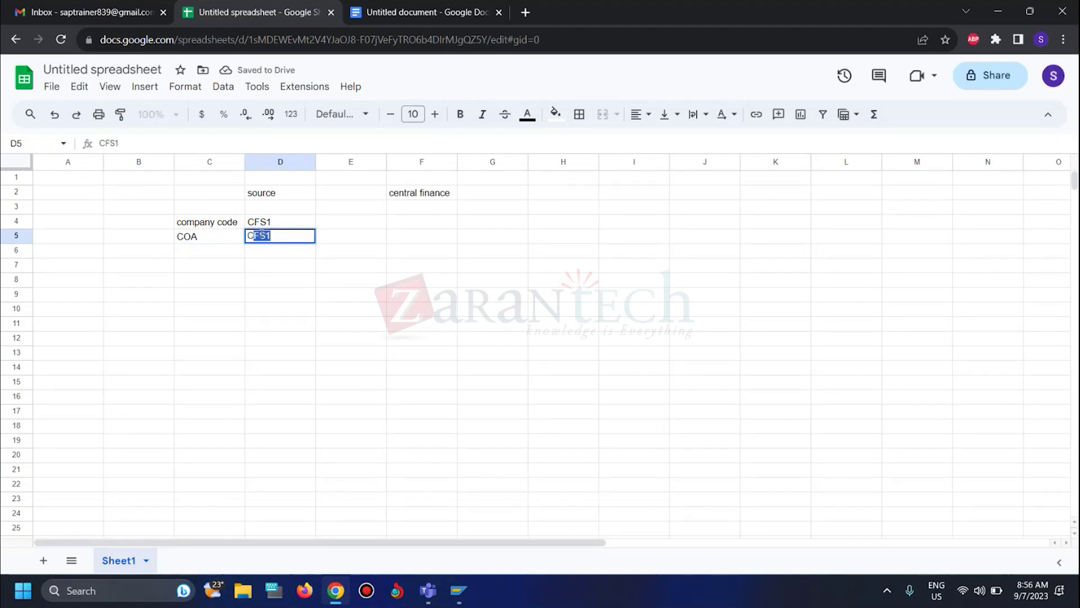
{"action": "left_click", "coordinate": [281, 265]}
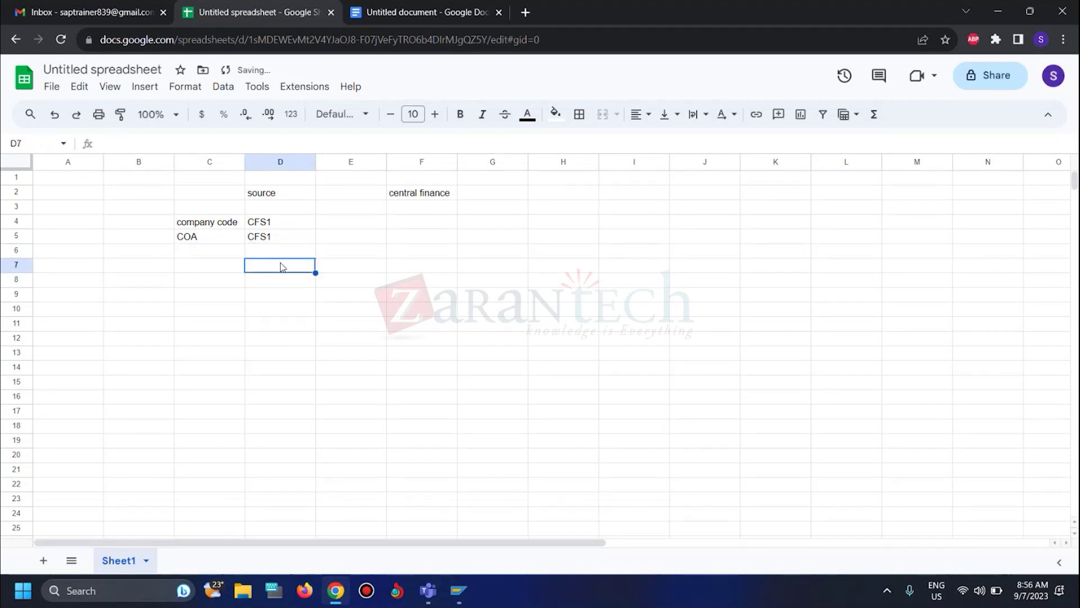
{"action": "left_click", "coordinate": [202, 253]}
- Return to SAP, leave the account groups and open Define Retained Earnings Account for chart of accounts CFS1
{"action": "key", "text": "alt+Tab"}
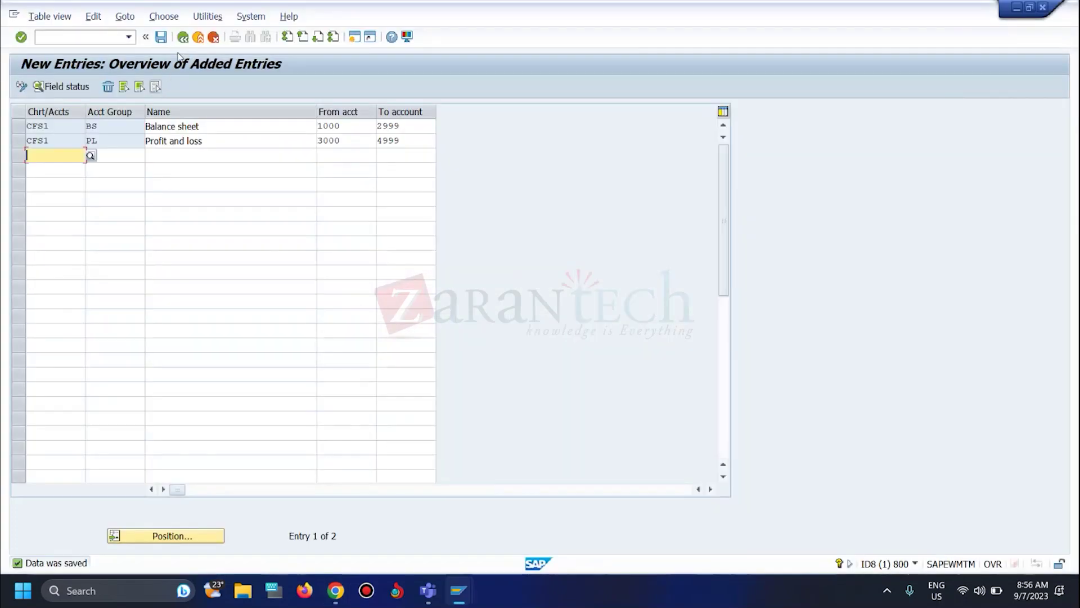
{"action": "key", "text": "F3"}
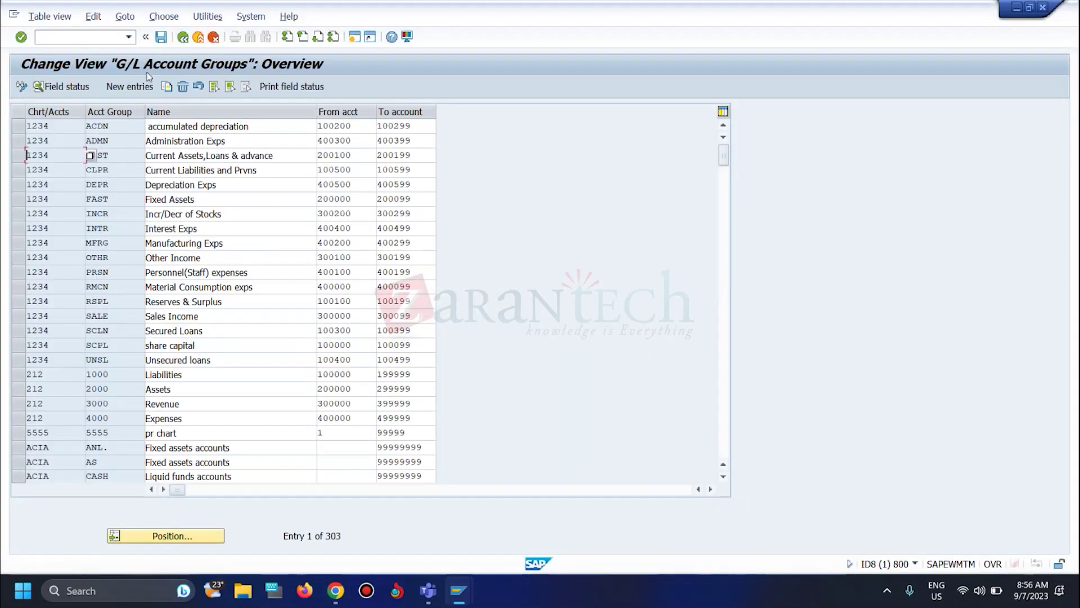
{"action": "left_click", "coordinate": [183, 37]}
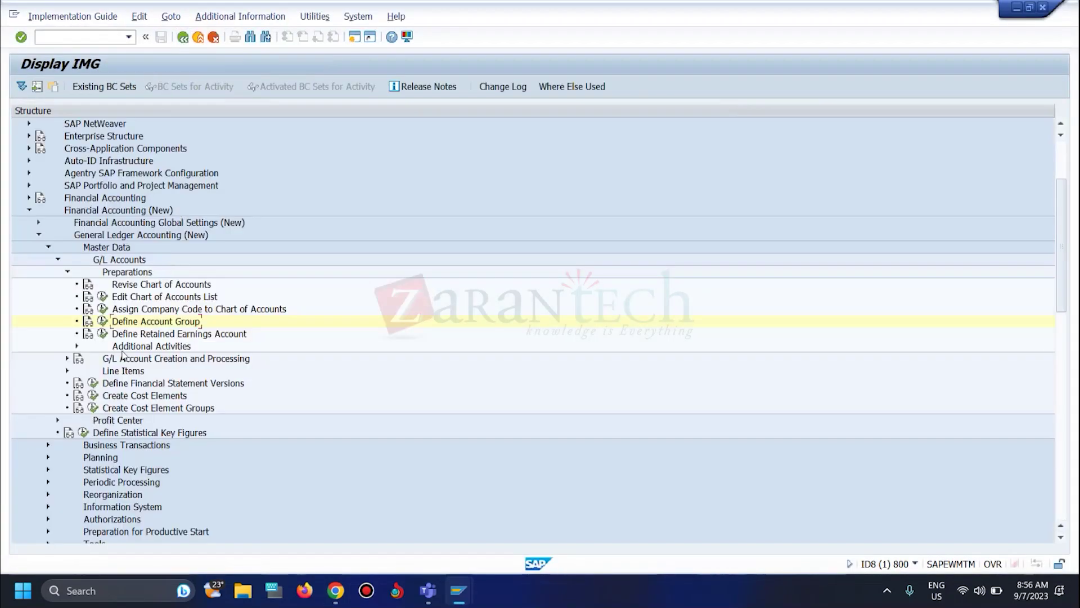
{"action": "left_click", "coordinate": [103, 321]}
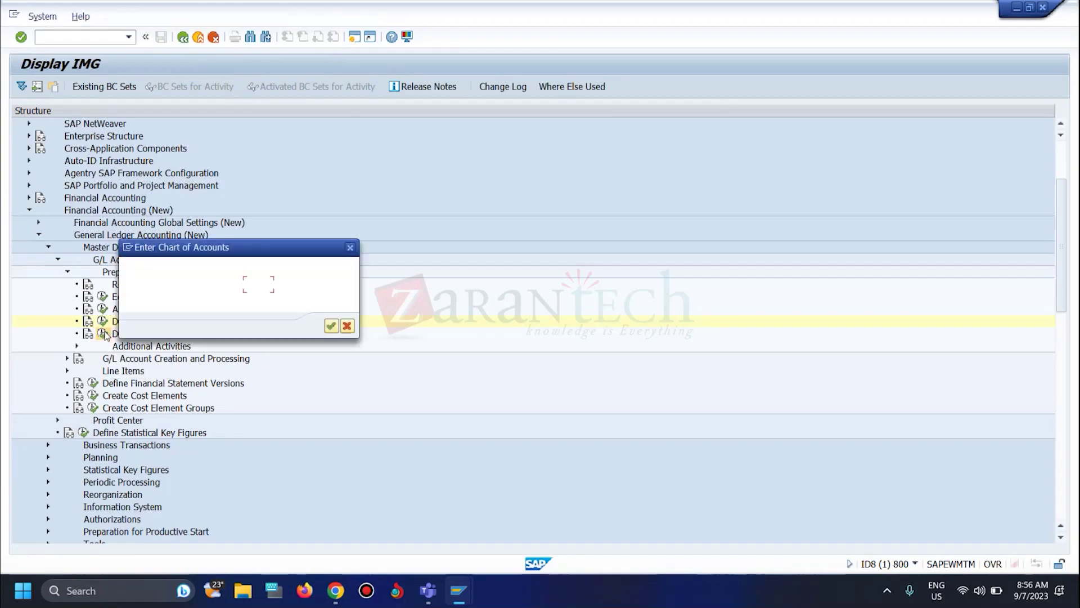
{"action": "type", "text": "cfs1"}
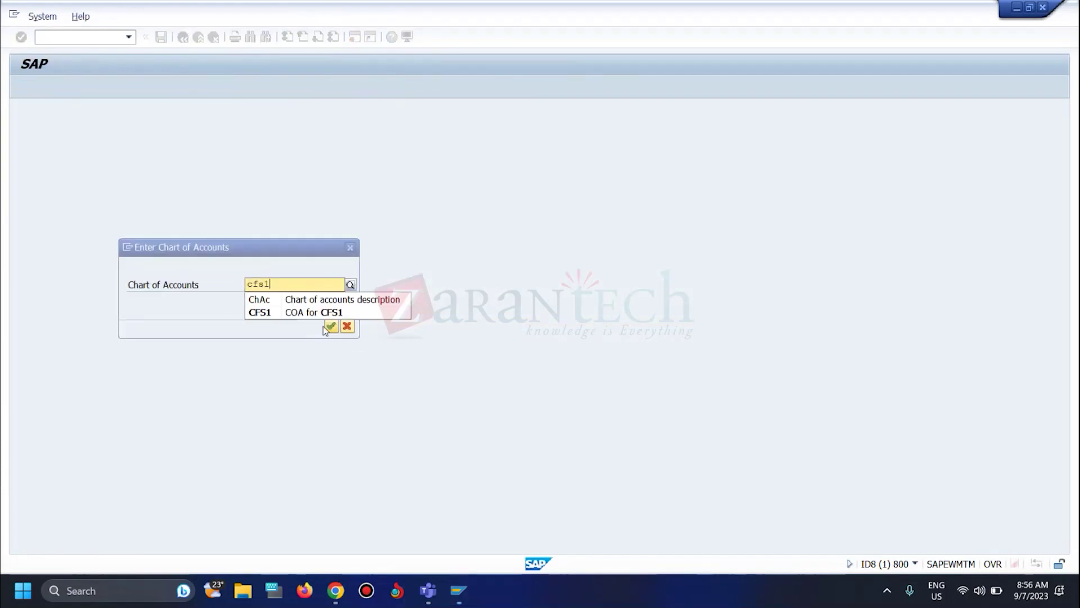
{"action": "key", "text": "Return"}
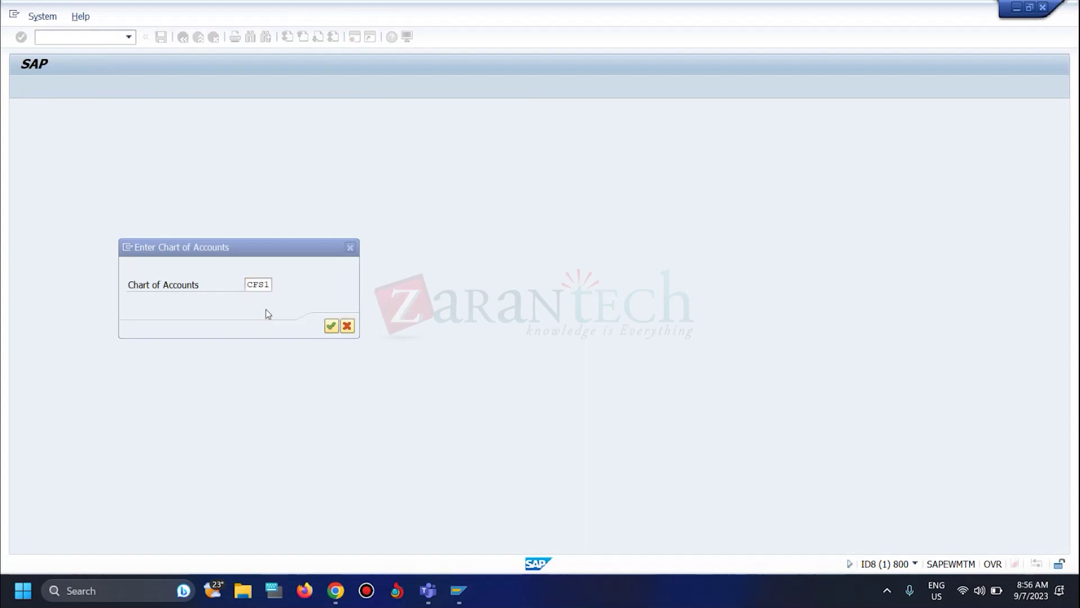
{"action": "left_click", "coordinate": [332, 326]}
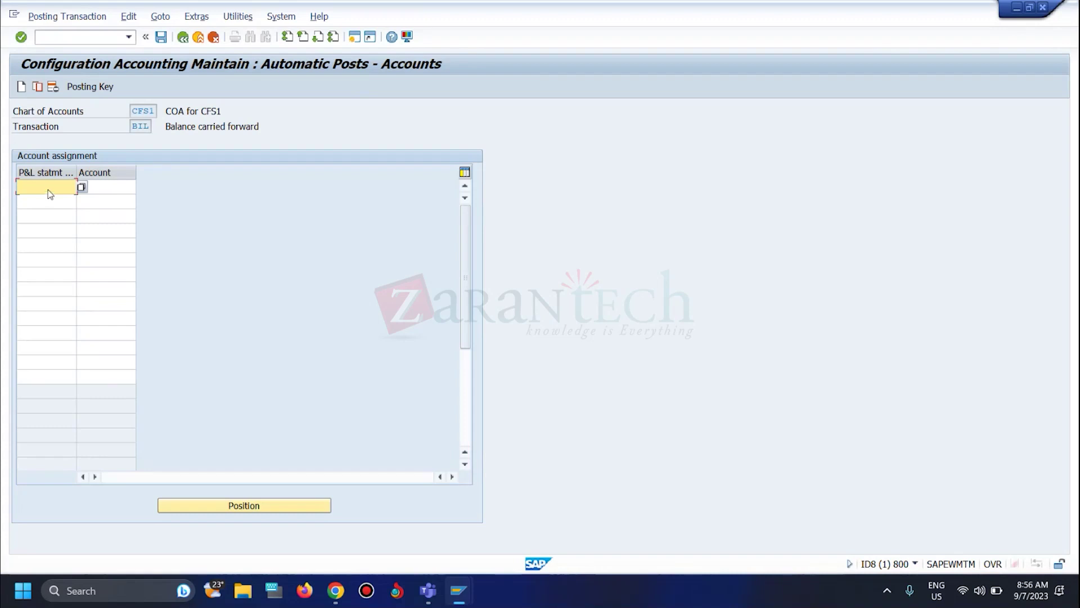
- Enter P&L statement account type X without an account, save it to the proposed customizing request and return to the implementation guide
{"action": "left_click", "coordinate": [91, 192]}
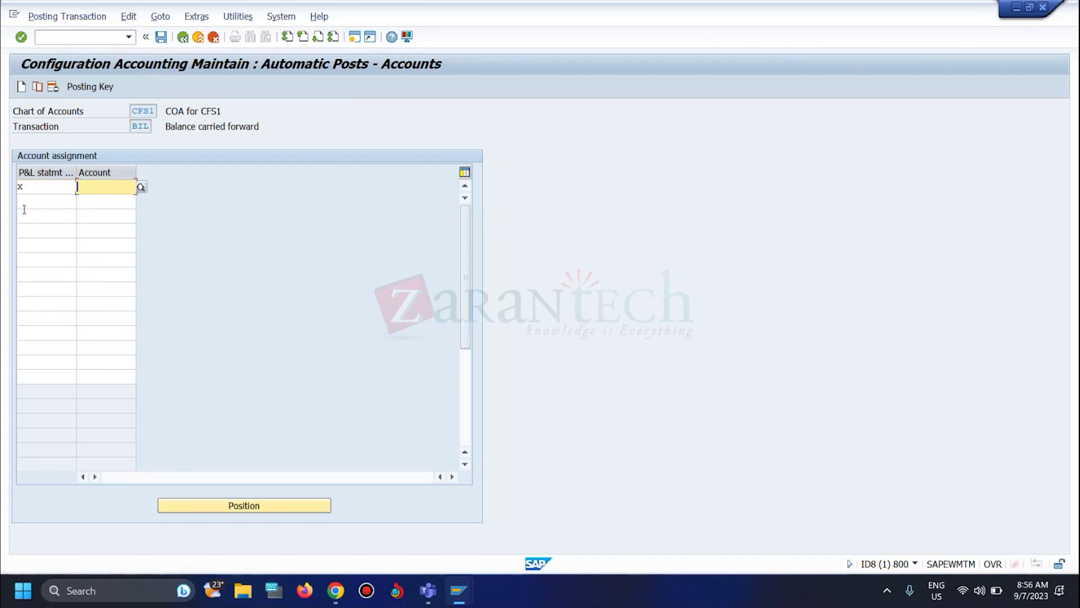
{"action": "left_click", "coordinate": [161, 36]}
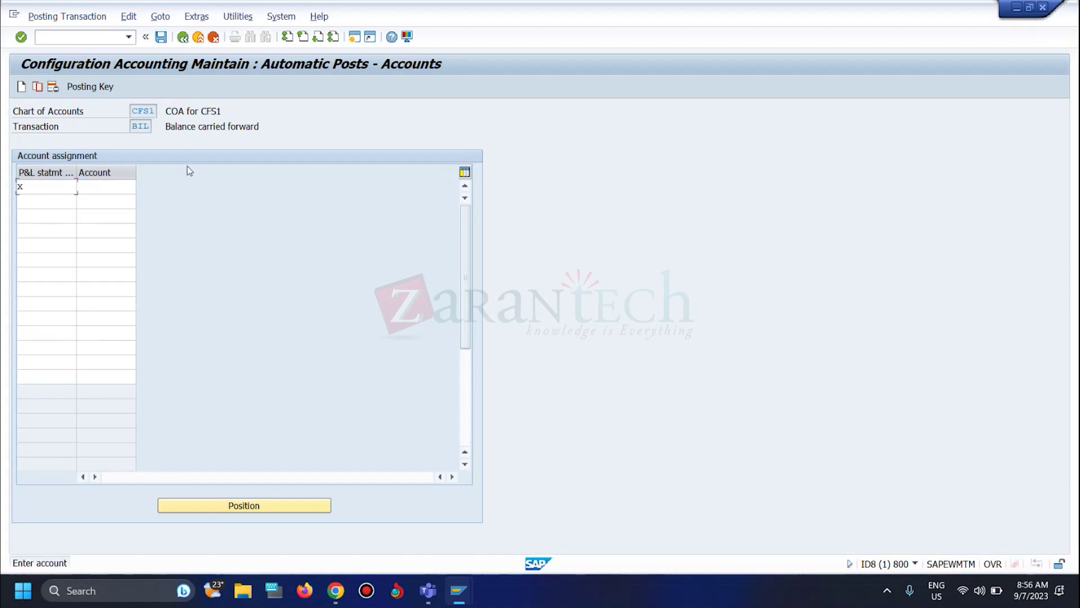
{"action": "key", "text": "Return"}
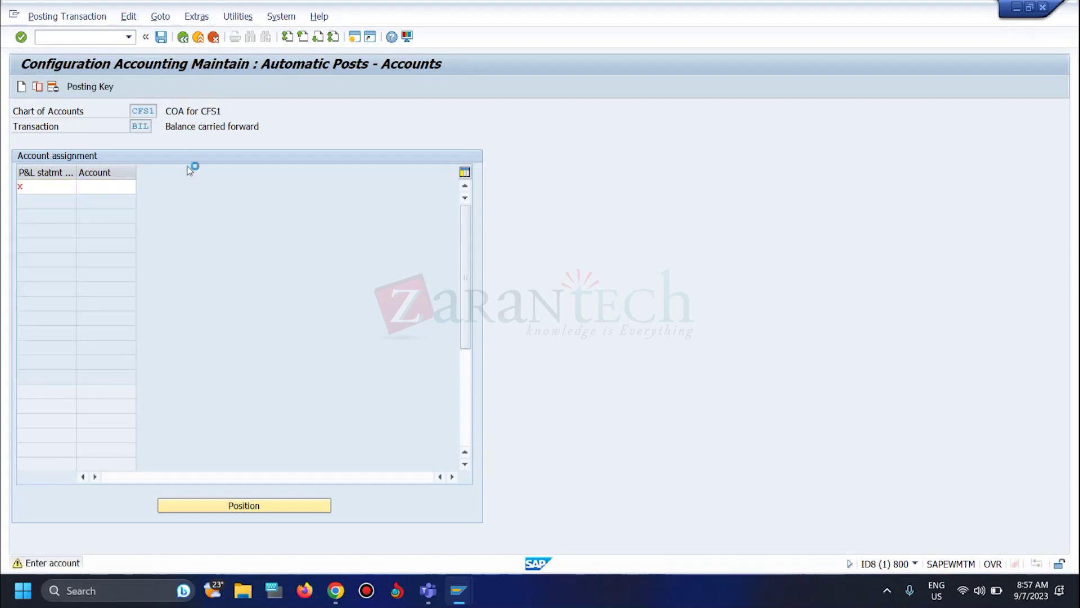
{"action": "left_click", "coordinate": [257, 234]}
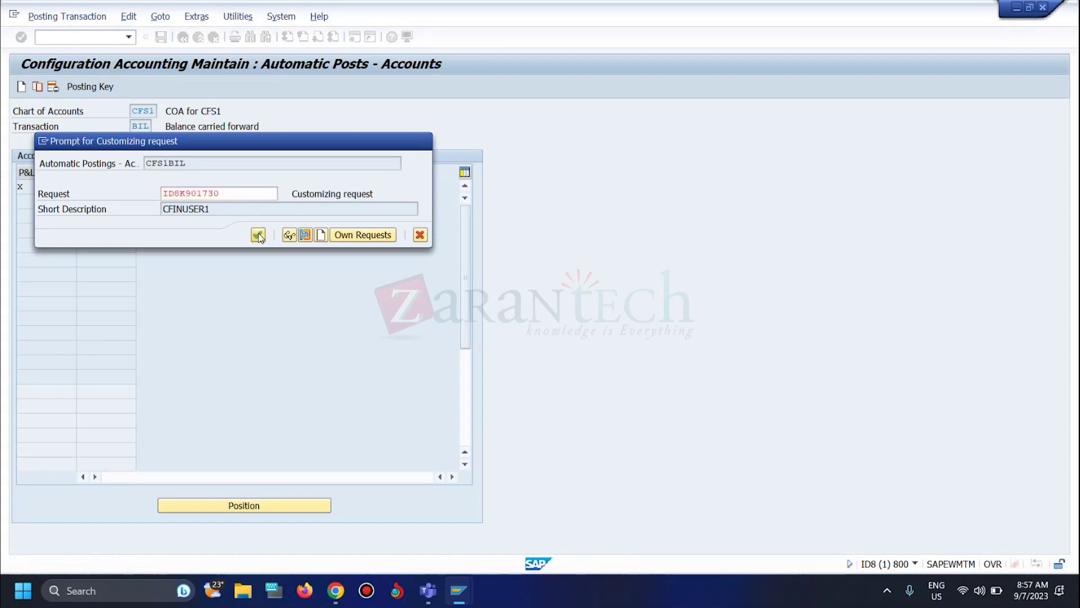
{"action": "left_click", "coordinate": [183, 38]}
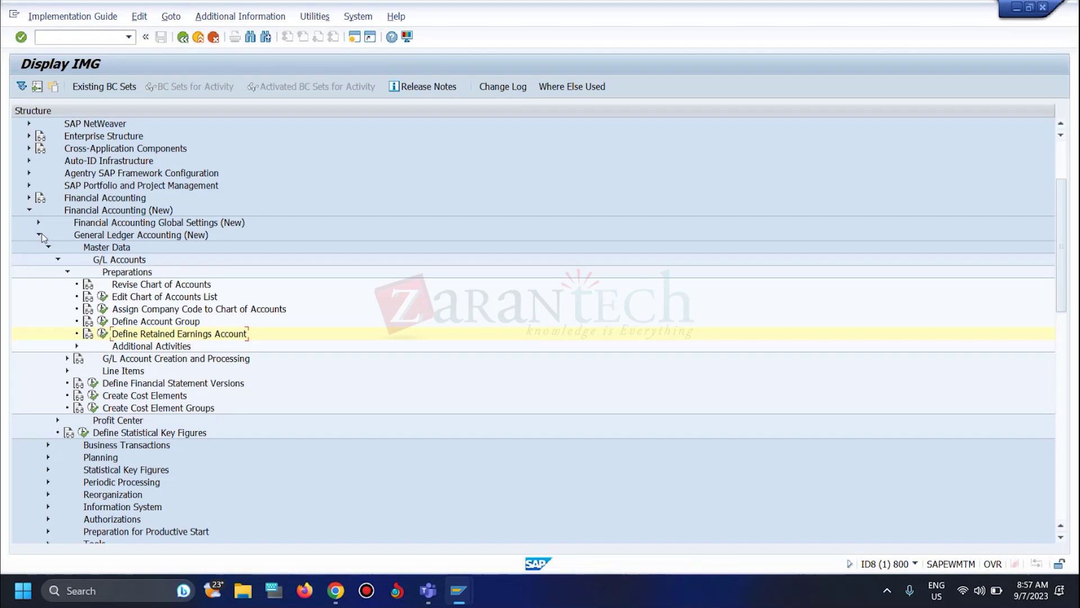
- Open the Maintain Controlling Area activity under Controlling > General Controlling > Organization
{"action": "left_click", "coordinate": [30, 209]}
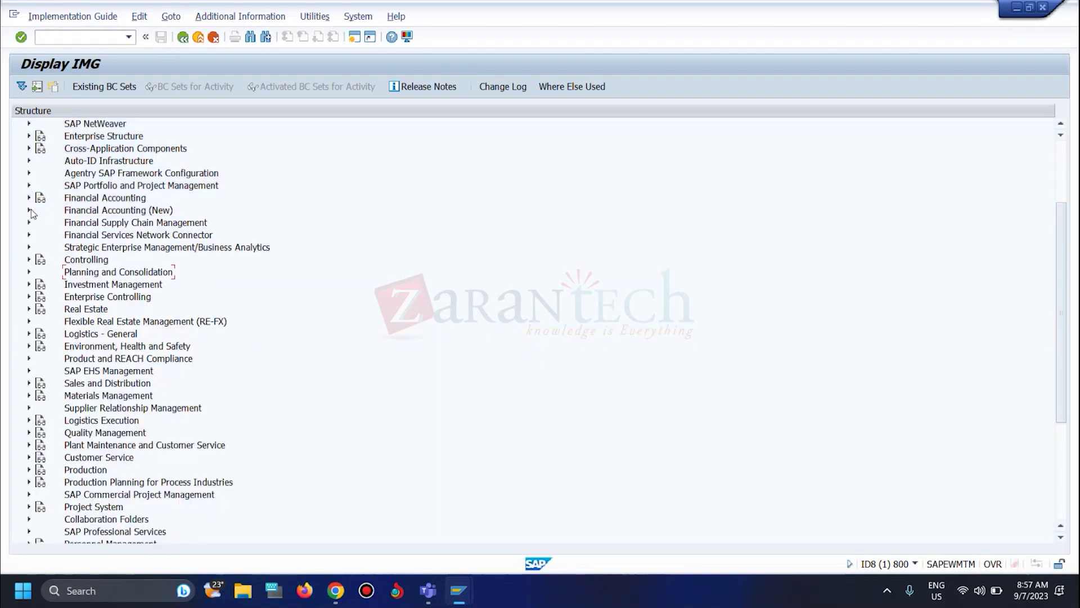
{"action": "left_click", "coordinate": [29, 260]}
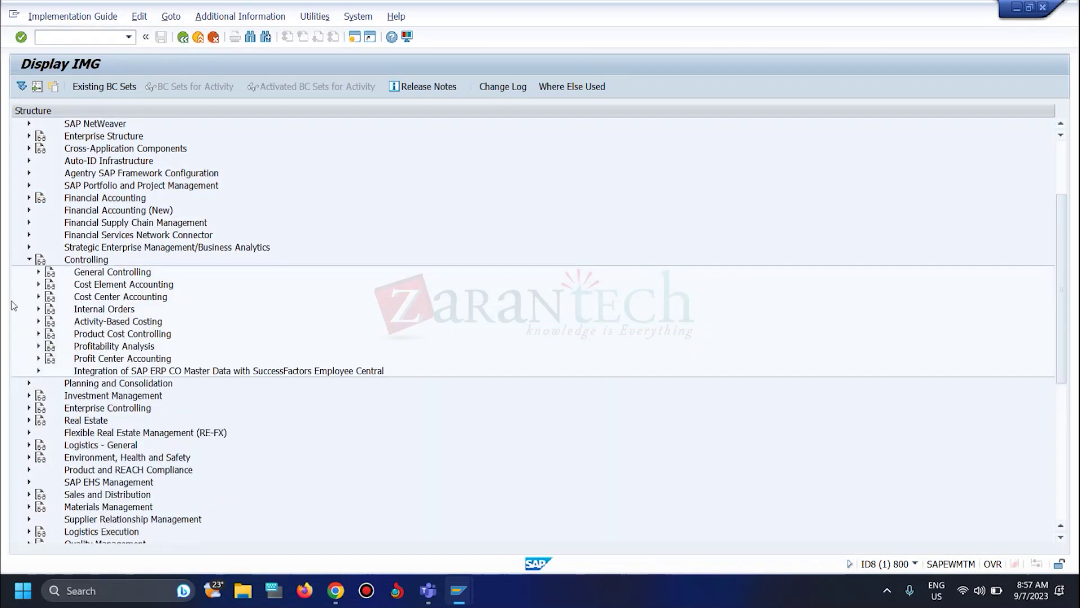
{"action": "left_click", "coordinate": [38, 272]}
{"action": "scroll", "coordinate": [87, 290], "scroll_direction": "down", "scroll_amount": 1}
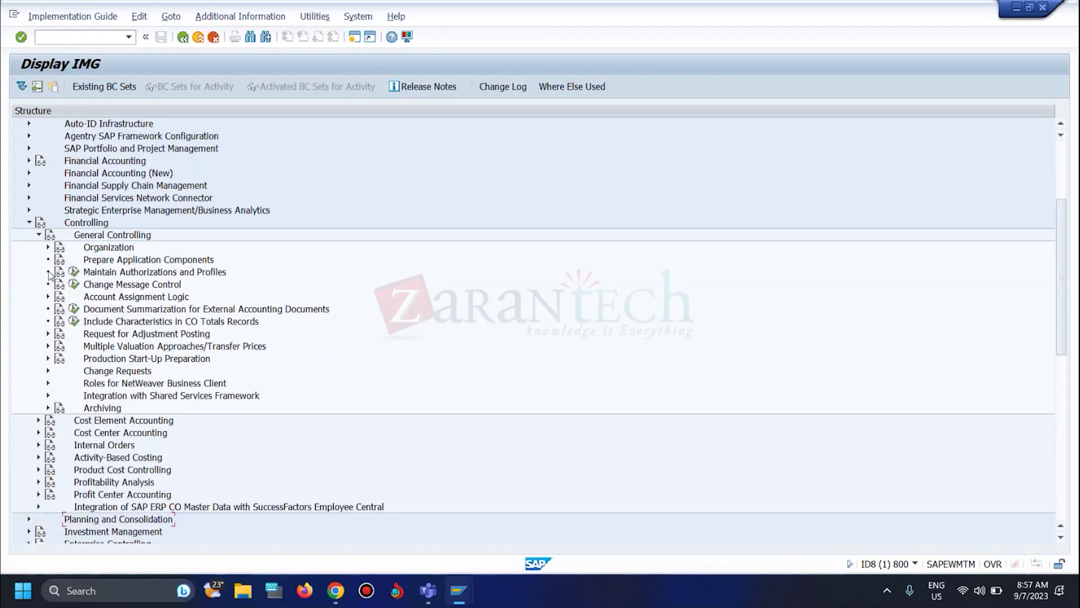
{"action": "left_click", "coordinate": [48, 247]}
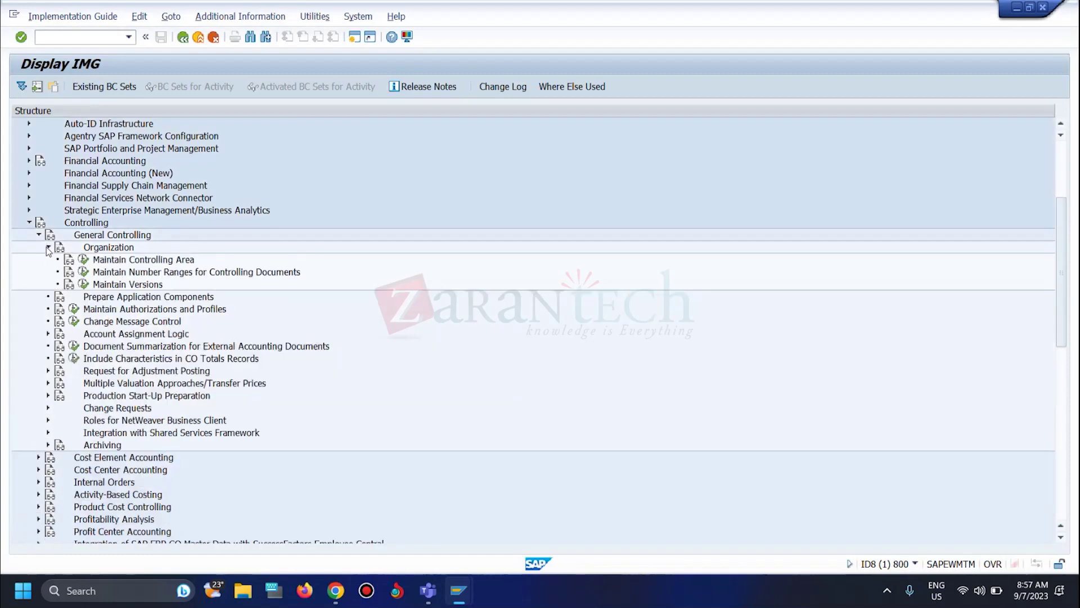
{"action": "left_click", "coordinate": [82, 259]}
{"action": "double_click", "coordinate": [136, 178]}
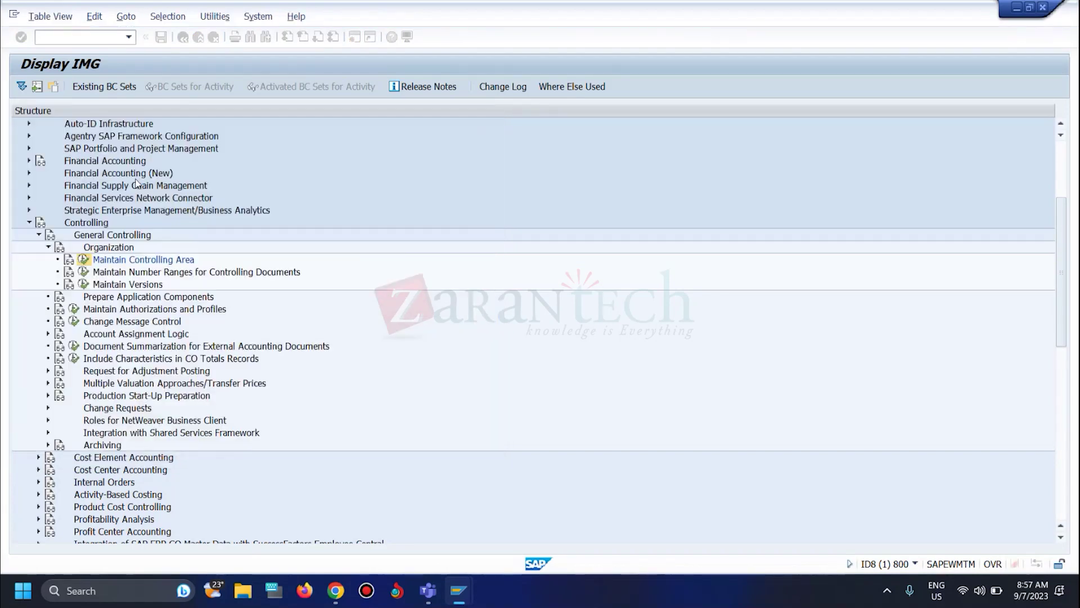
- Create a new controlling area CFS1 named "CO area for CFS1"
{"action": "left_click", "coordinate": [76, 87]}
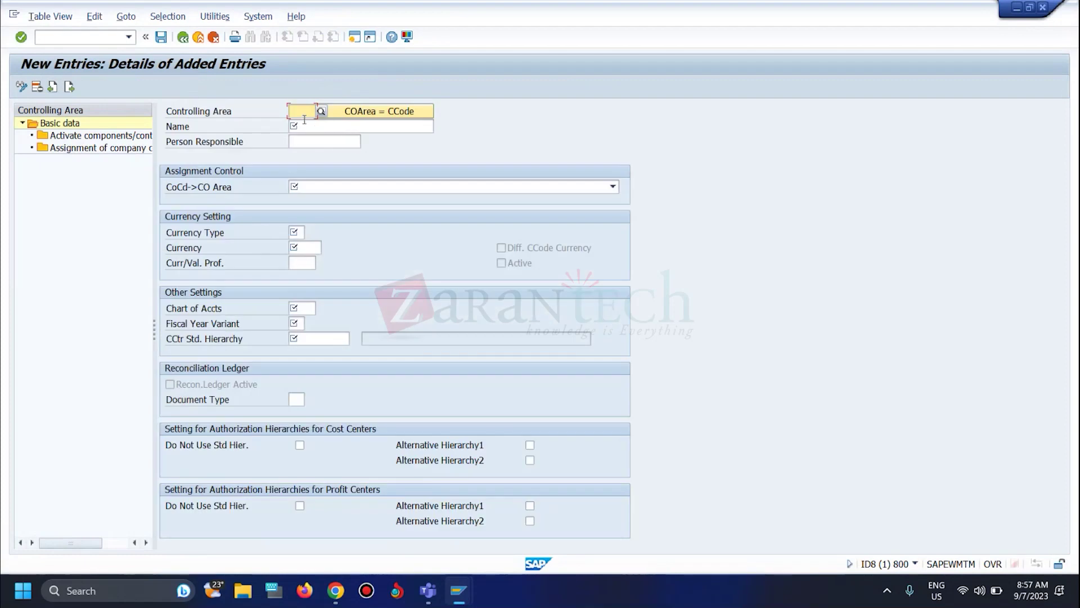
{"action": "type", "text": "CFS"}
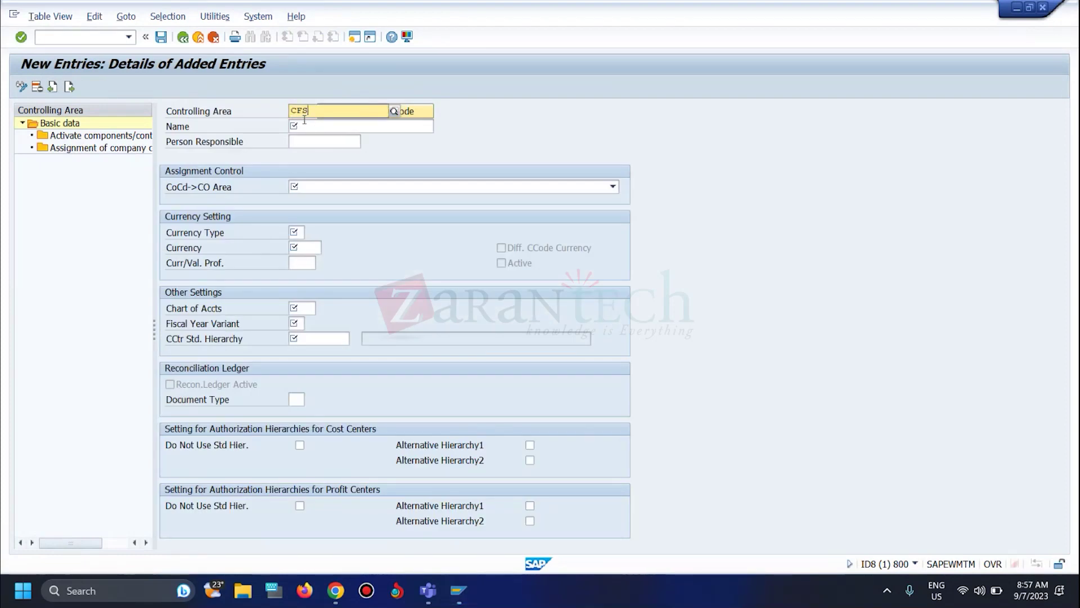
{"action": "type", "text": "1"}
{"action": "key", "text": "Return"}
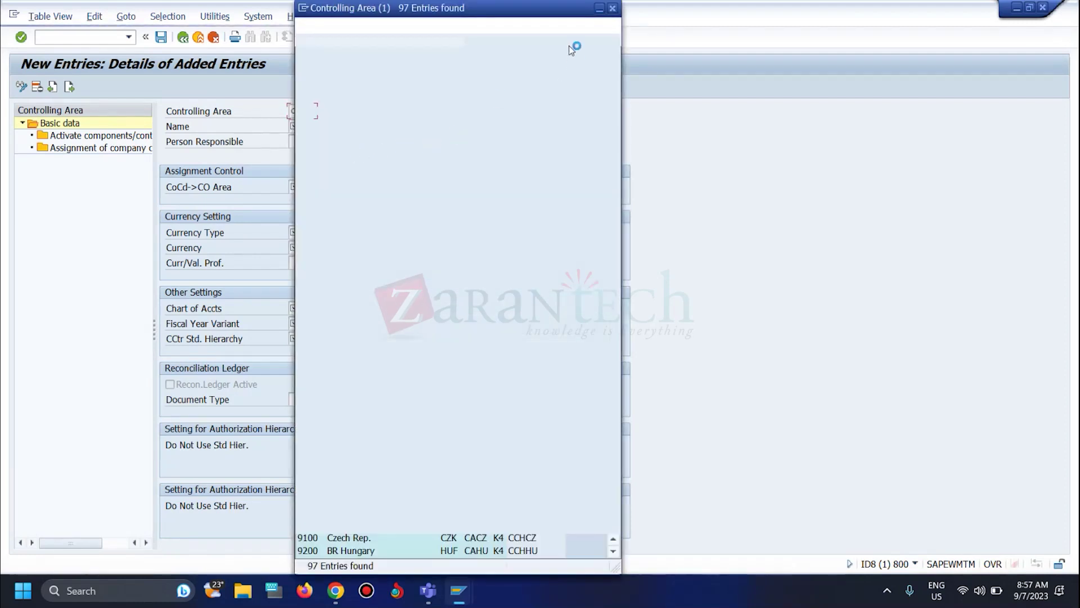
{"action": "left_click", "coordinate": [613, 8]}
{"action": "left_click", "coordinate": [335, 127]}
{"action": "left_click", "coordinate": [325, 140]}
{"action": "key", "text": "BackSpace"}
{"action": "type", "text": "s"}
{"action": "key", "text": "BackSpace"}
{"action": "type", "text": "FS1"}
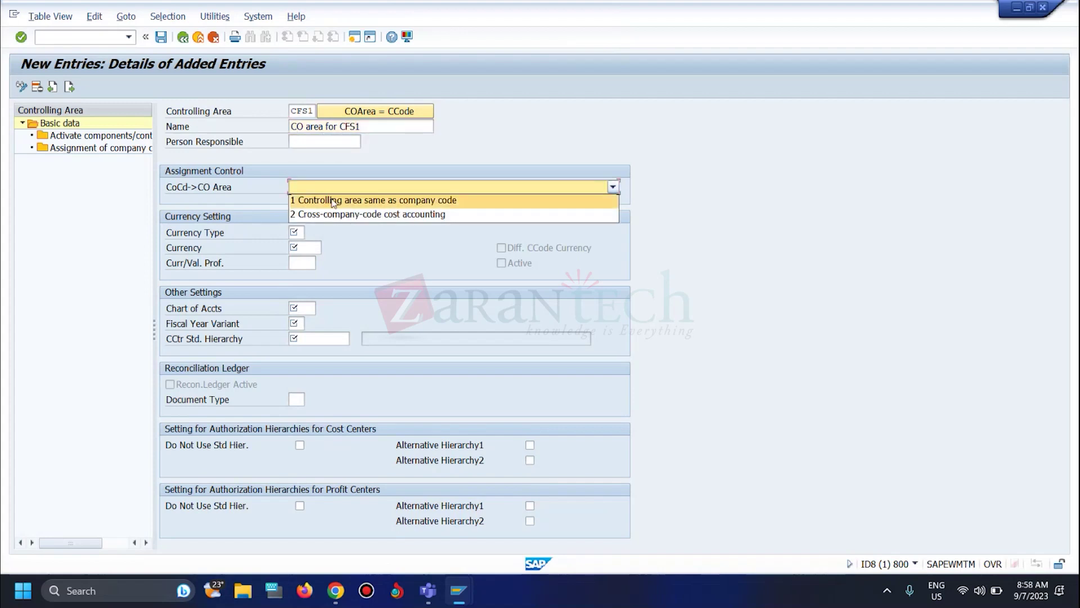
- Assign the controlling area as same as company code, with currency type 10 and currency EUR
{"action": "left_click", "coordinate": [334, 201]}
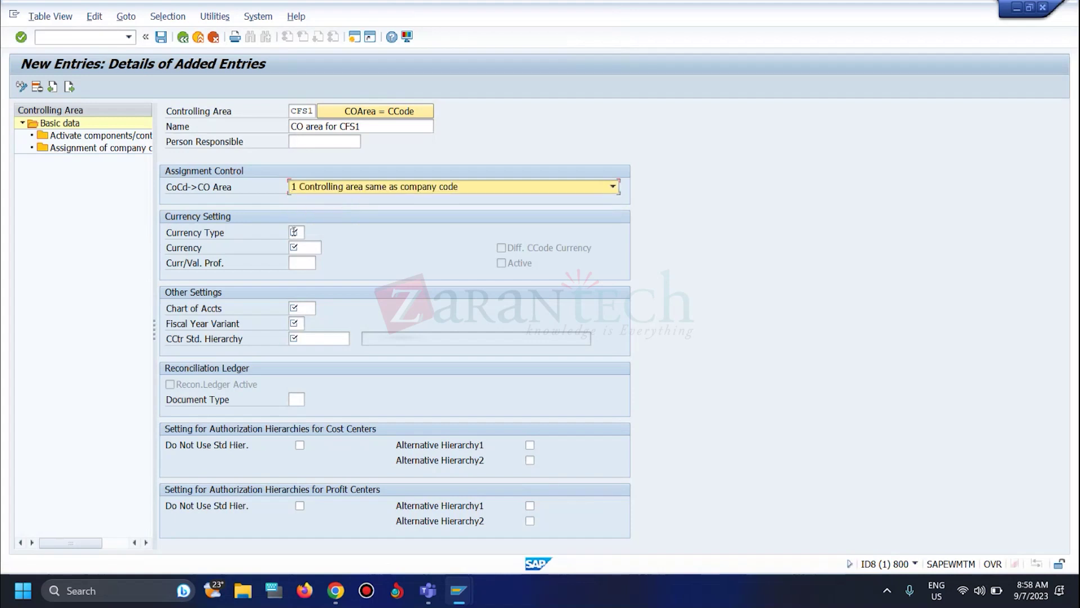
{"action": "left_click", "coordinate": [296, 231]}
{"action": "type", "text": "10"}
{"action": "left_click", "coordinate": [301, 247]}
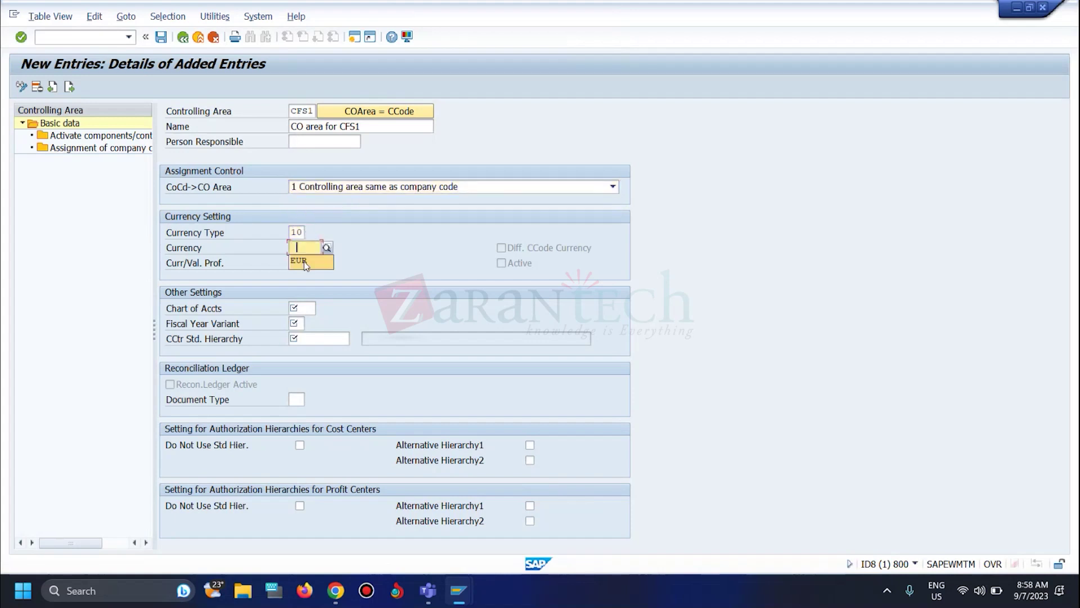
- Enter chart of accounts CF01, fiscal year variant K4 and cost center standard hierarchy CFS1, and try to open the company code assignment
{"action": "left_click", "coordinate": [303, 308]}
{"action": "left_click", "coordinate": [304, 321]}
{"action": "left_click", "coordinate": [307, 336]}
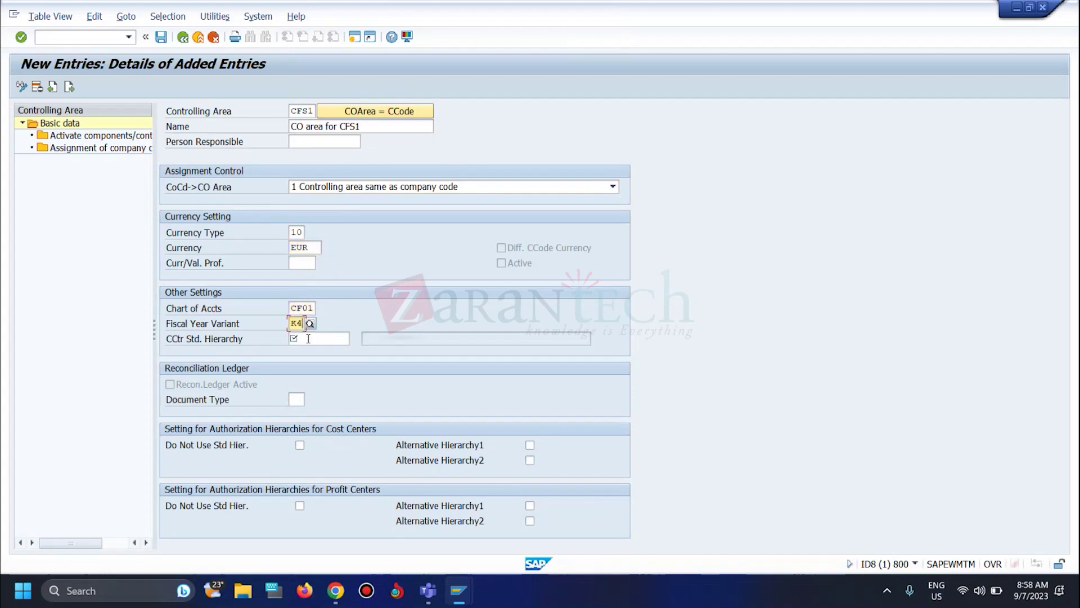
{"action": "left_click", "coordinate": [308, 338]}
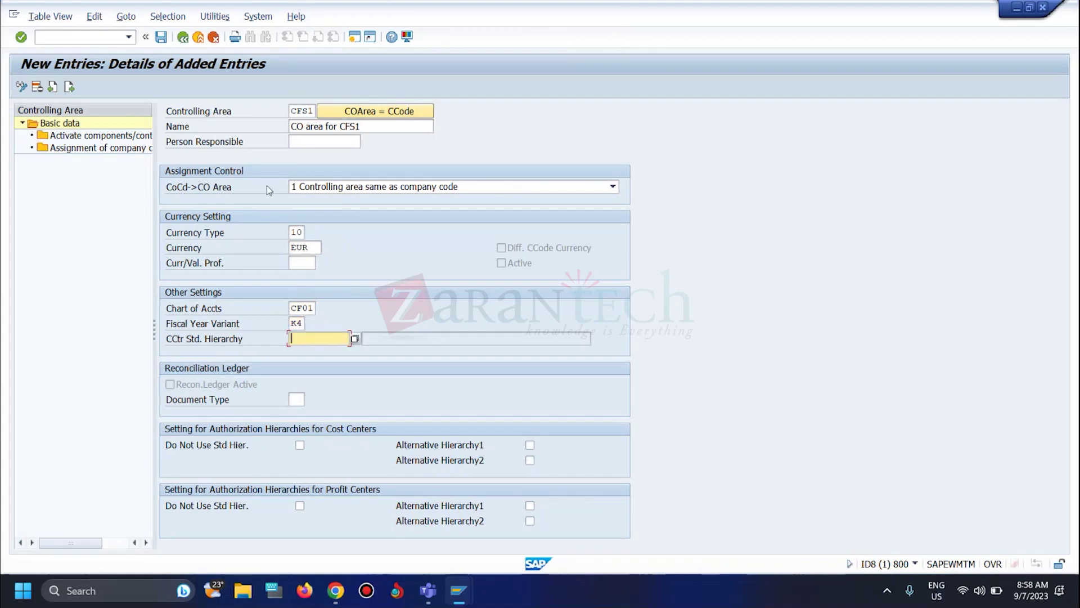
{"action": "left_click", "coordinate": [291, 111]}
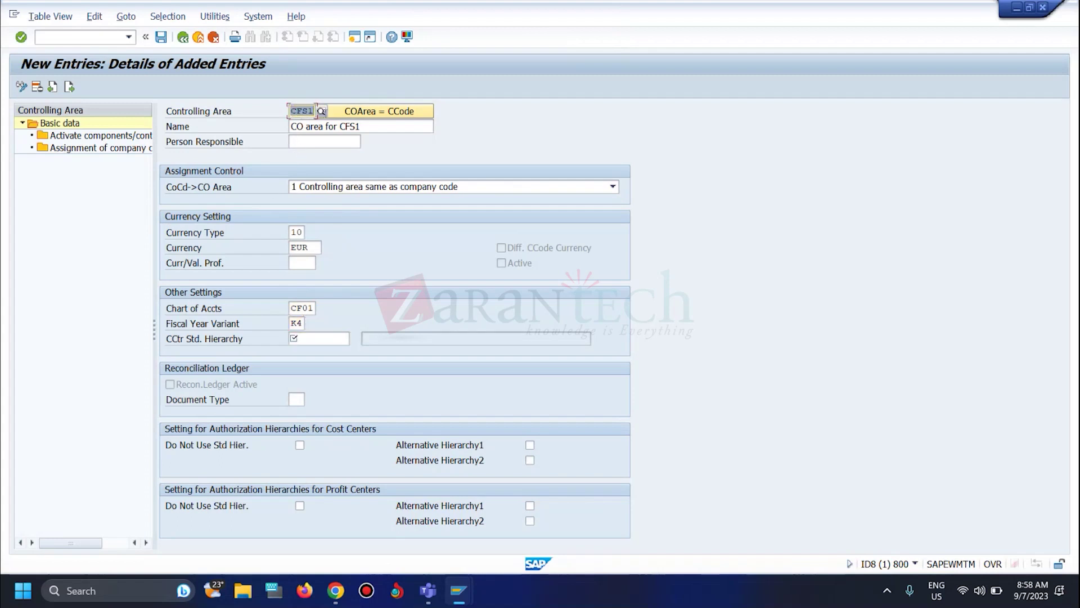
{"action": "left_click", "coordinate": [310, 337]}
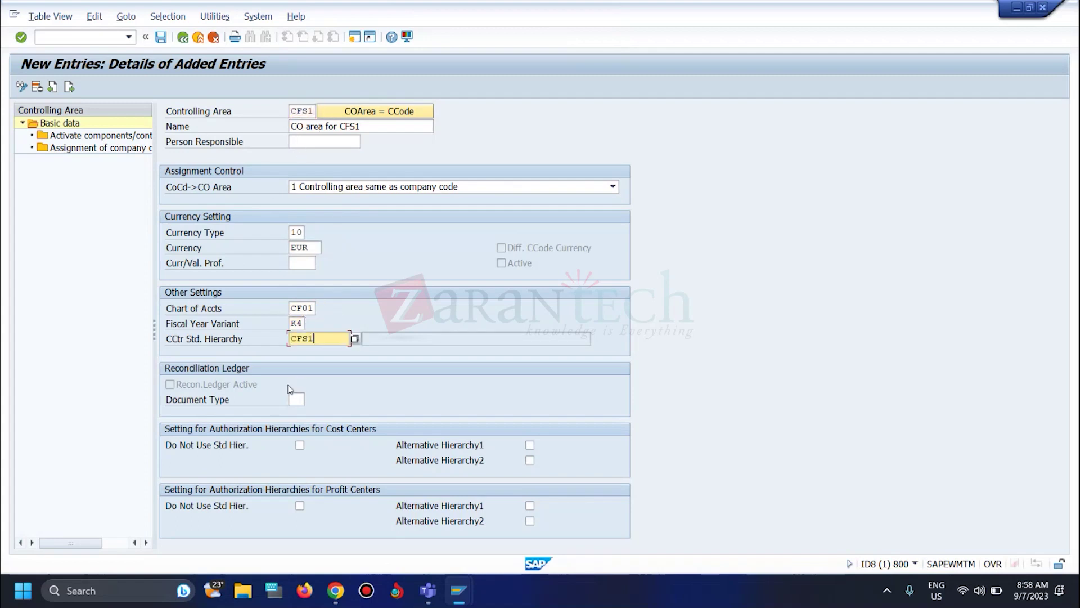
{"action": "double_click", "coordinate": [94, 148]}
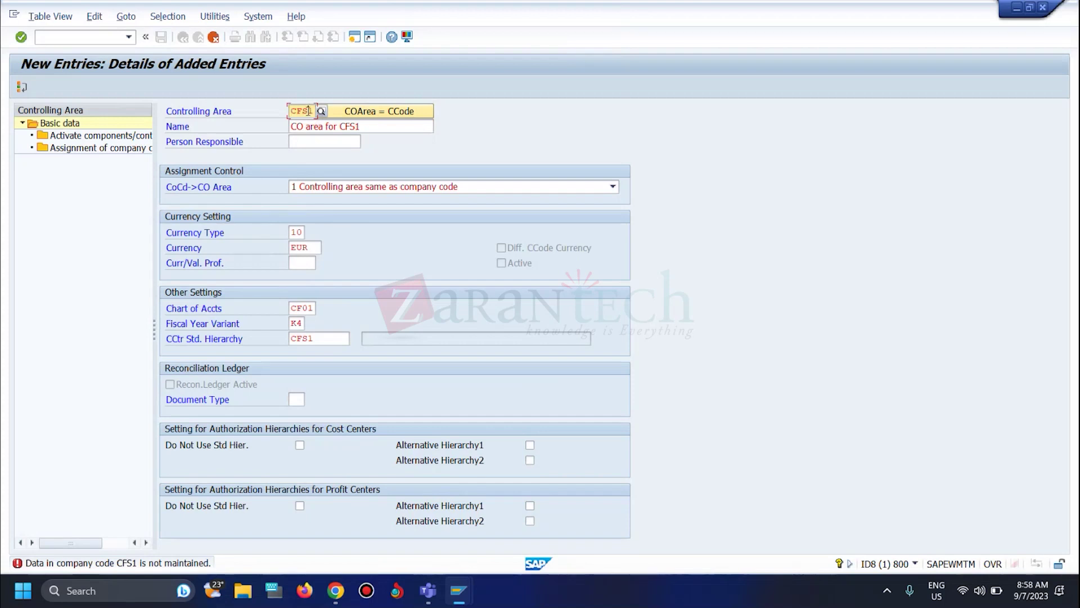
- Change the chart of accounts of the new controlling area entry to CFS1
{"action": "left_click", "coordinate": [318, 339]}
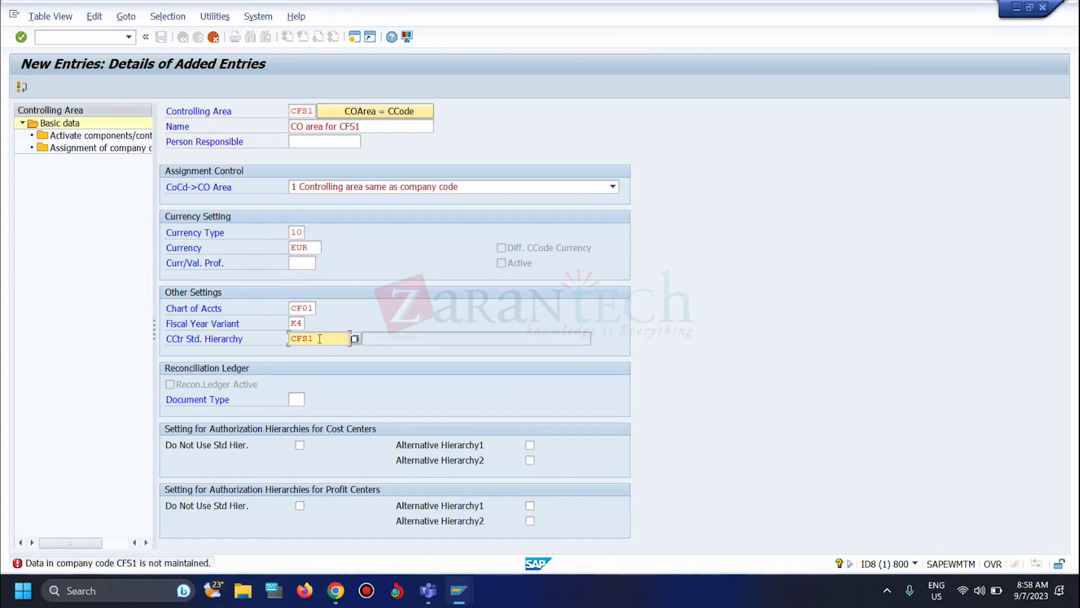
{"action": "left_click", "coordinate": [314, 308]}
{"action": "key", "text": "BackSpace"}
{"action": "key", "text": "BackSpace"}
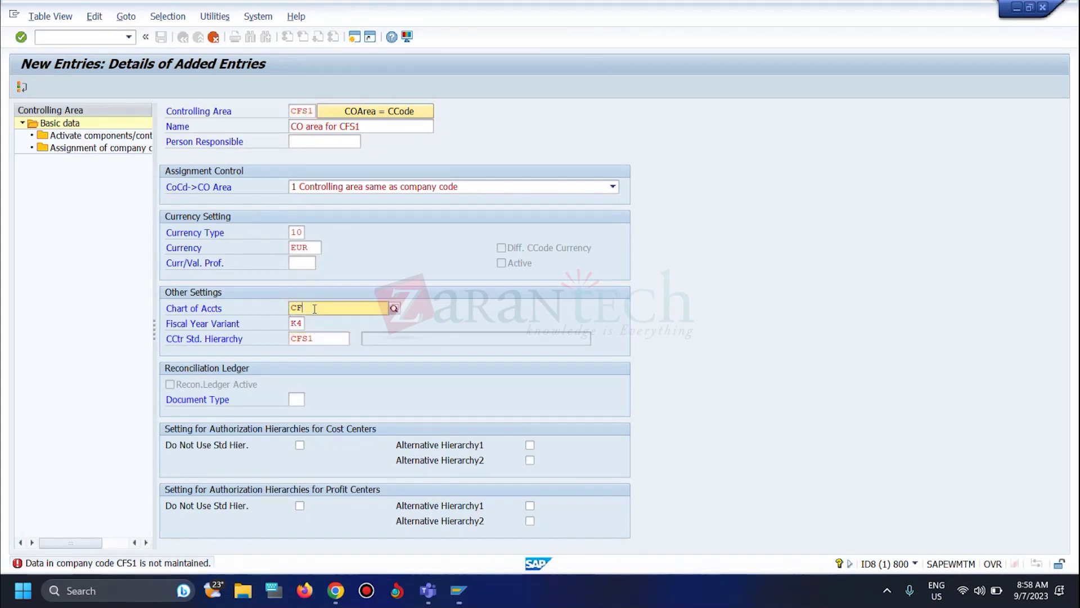
{"action": "type", "text": "s"}
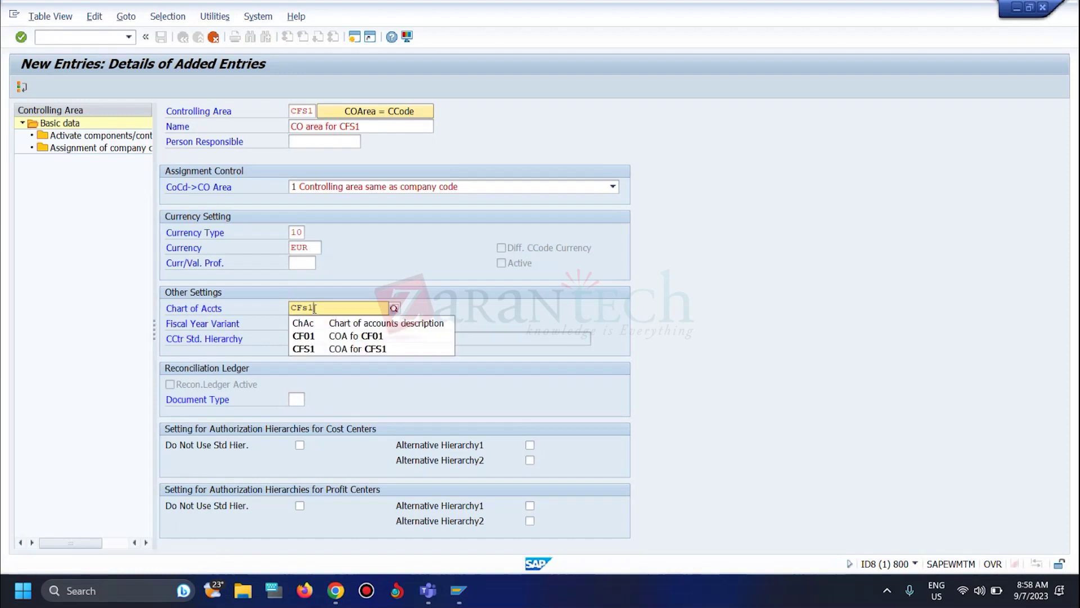
{"action": "type", "text": "1"}
{"action": "key", "text": "Return"}
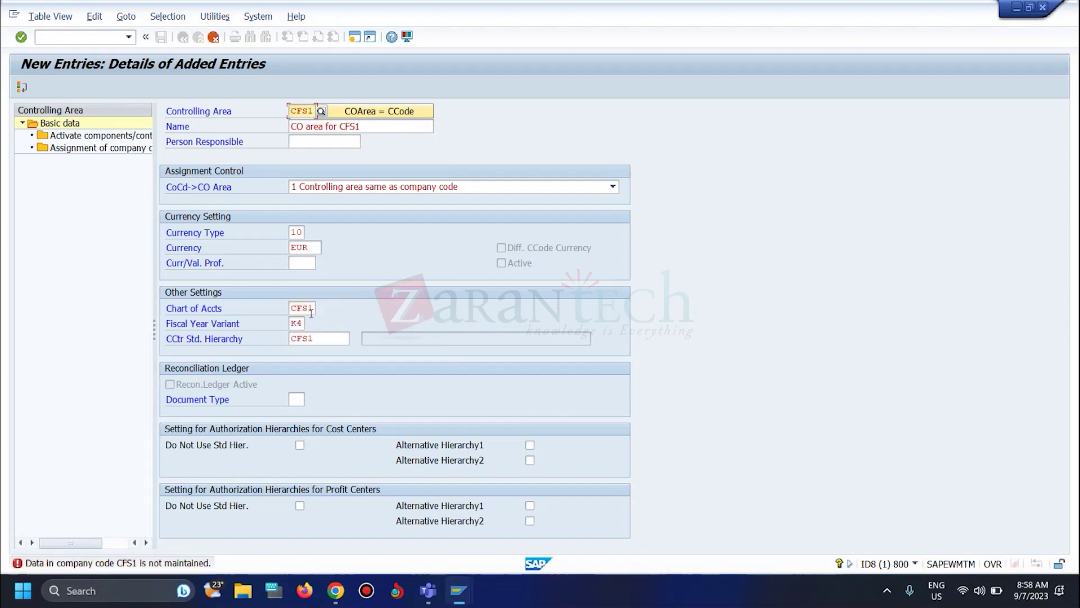
- Open transaction OBY6 for company code global data in a new session, accepting display mode
{"action": "left_click", "coordinate": [82, 38]}
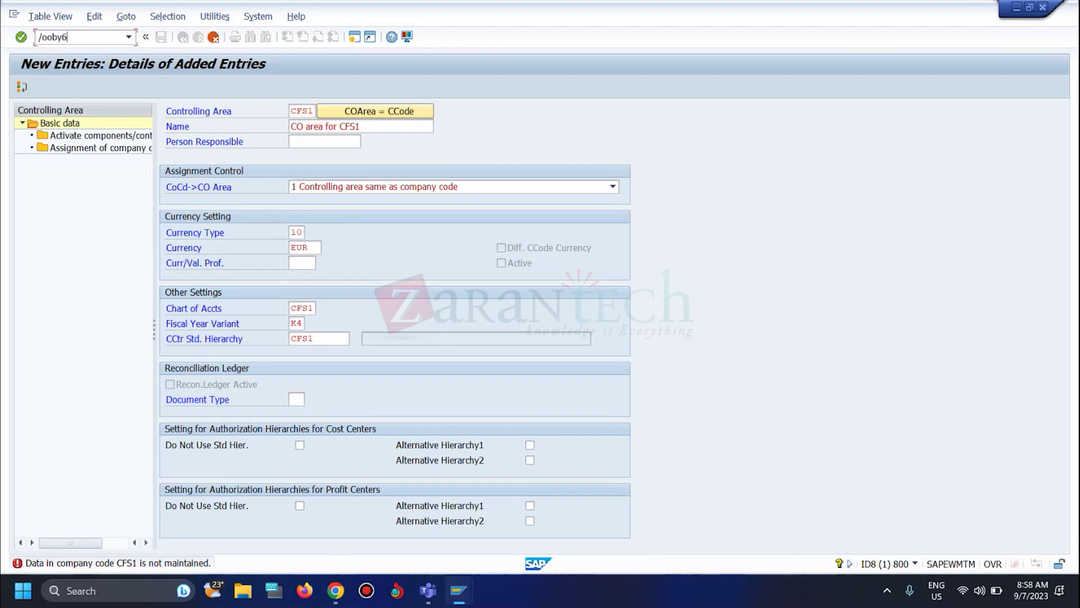
{"action": "key", "text": "Return"}
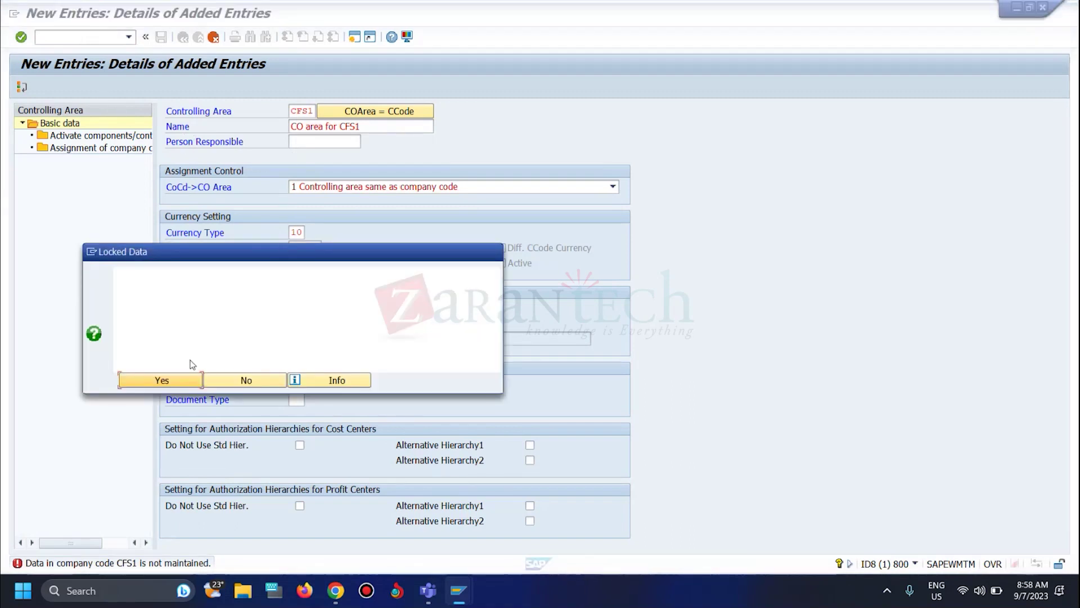
{"action": "left_click", "coordinate": [162, 380]}
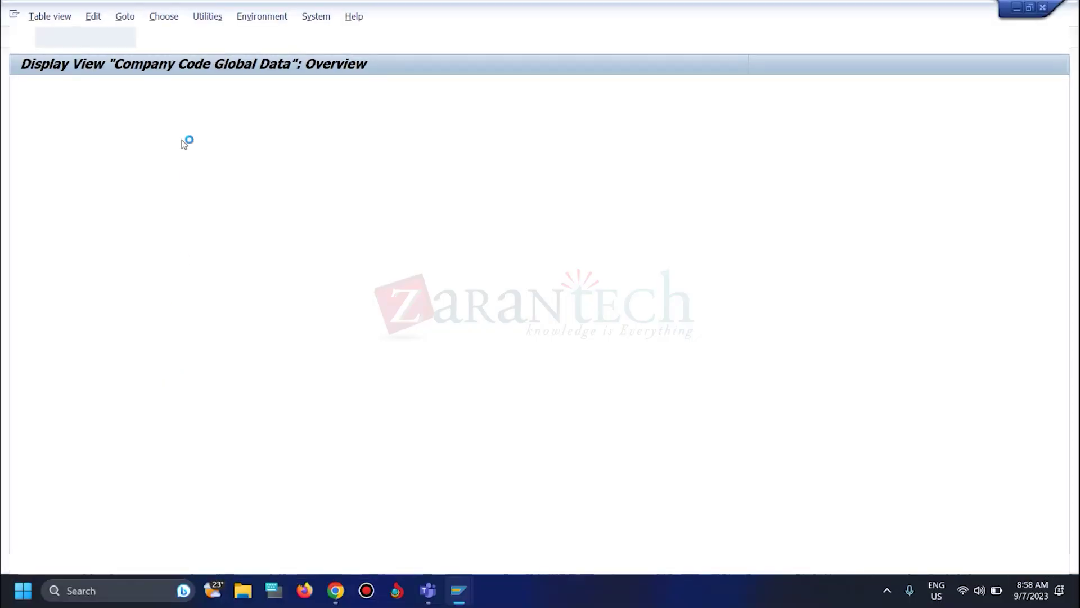
- Return to the controlling area session and discard the unsaved new entry
{"action": "key", "text": "alt+Tab"}
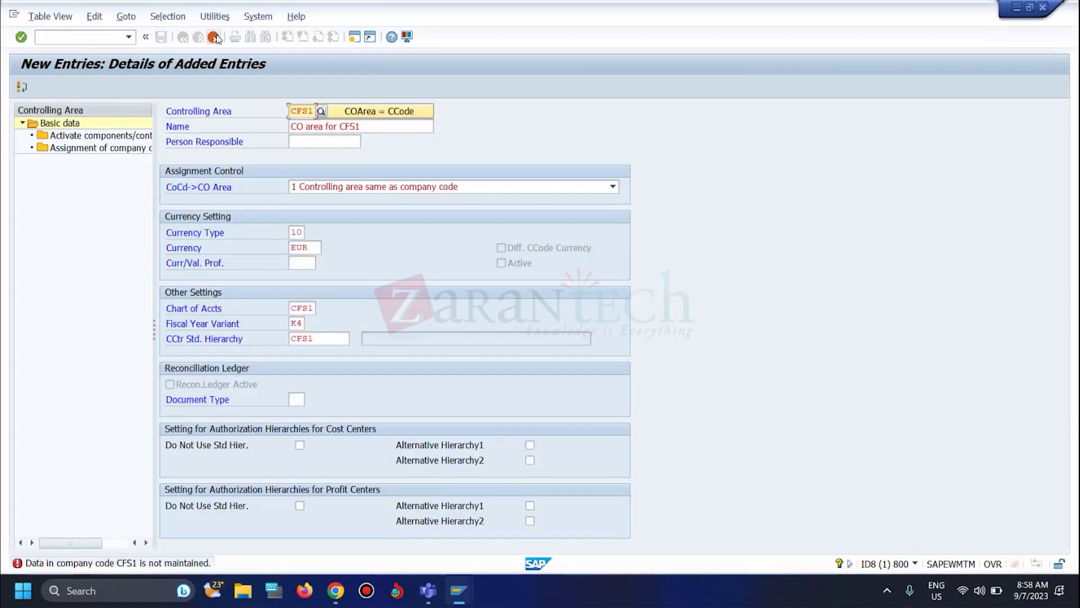
{"action": "left_click", "coordinate": [214, 37]}
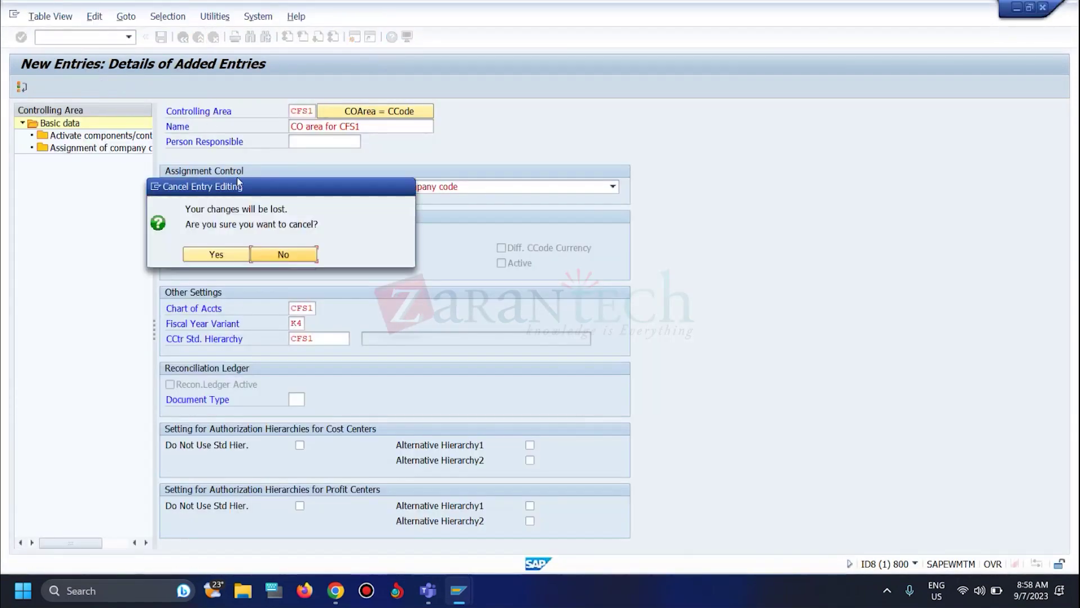
{"action": "key", "text": "Return"}
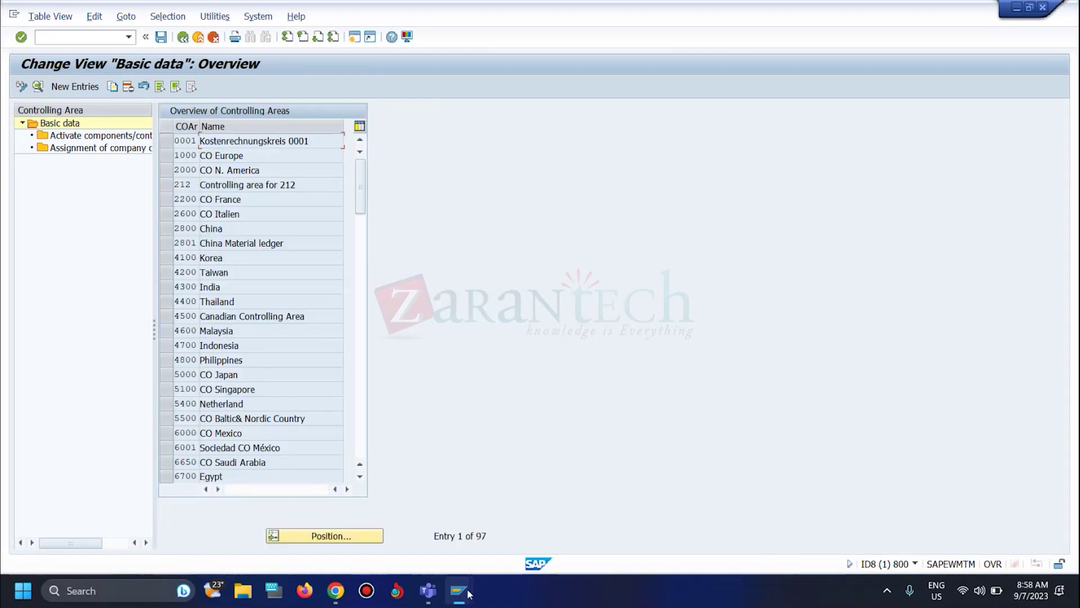
- Switch to the company code global data session and try to put the overview into change mode
{"action": "mouse_move", "coordinate": [459, 590]}
{"action": "left_click", "coordinate": [549, 528]}
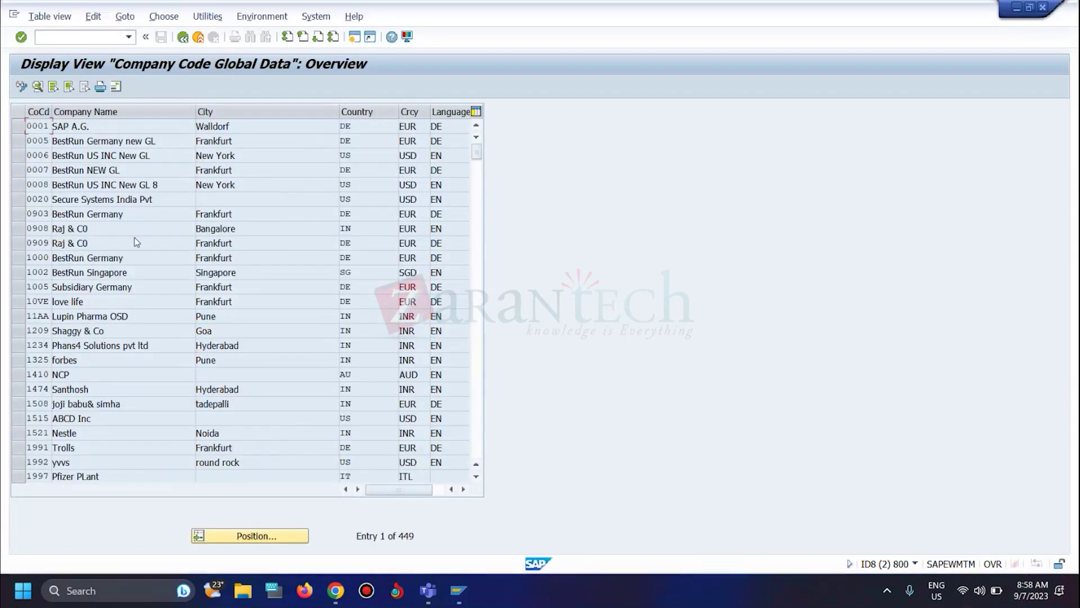
{"action": "left_click", "coordinate": [50, 16]}
{"action": "left_click", "coordinate": [73, 48]}
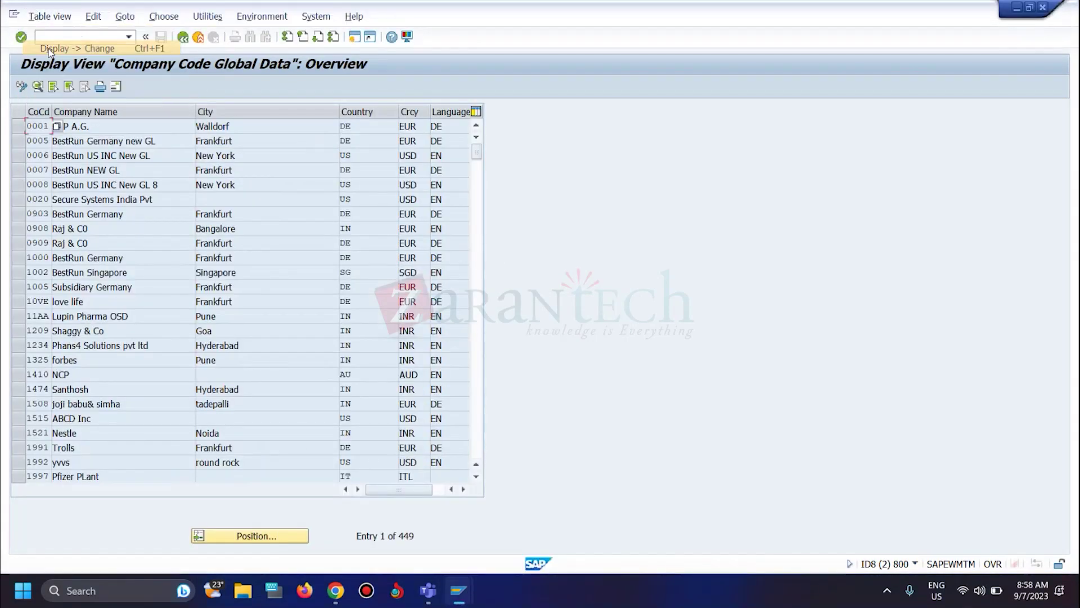
{"action": "left_click", "coordinate": [387, 387]}
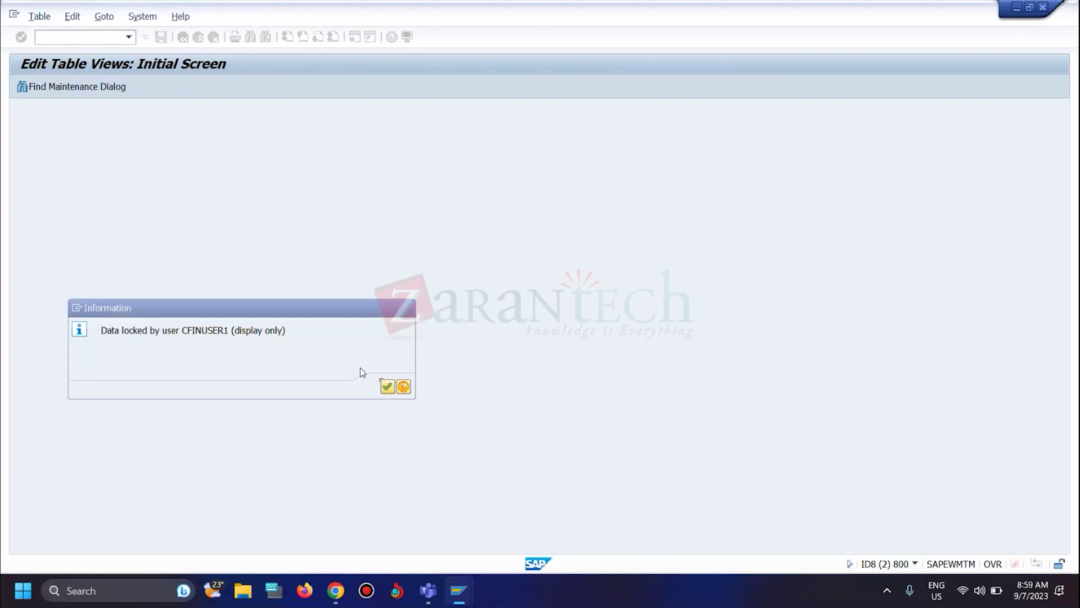
- Exit controlling area maintenance in the other session and close the activity selection, returning to the implementation guide
{"action": "mouse_move", "coordinate": [458, 591]}
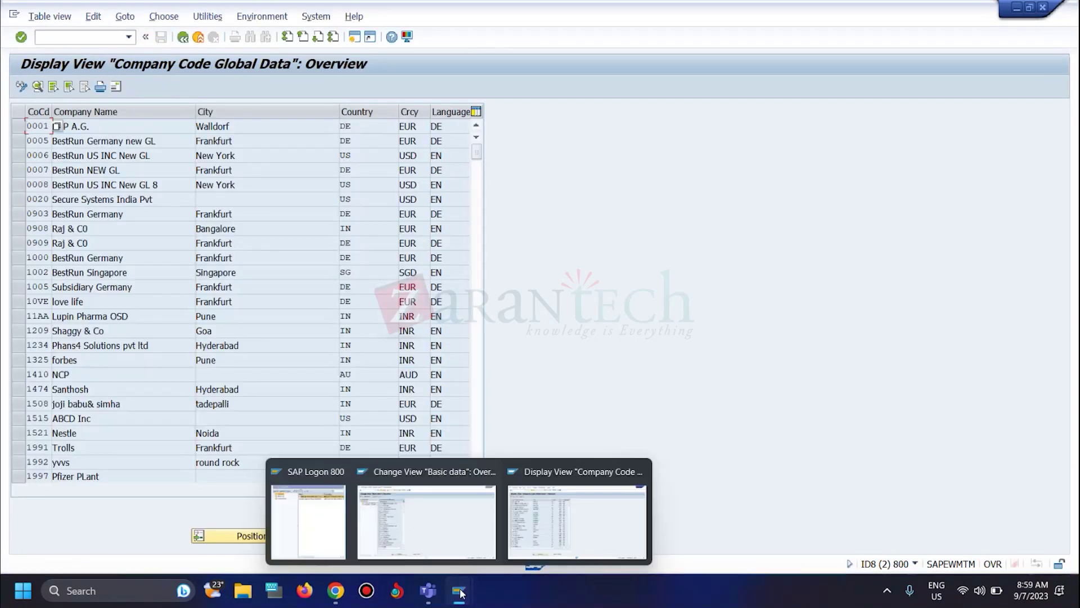
{"action": "left_click", "coordinate": [427, 520]}
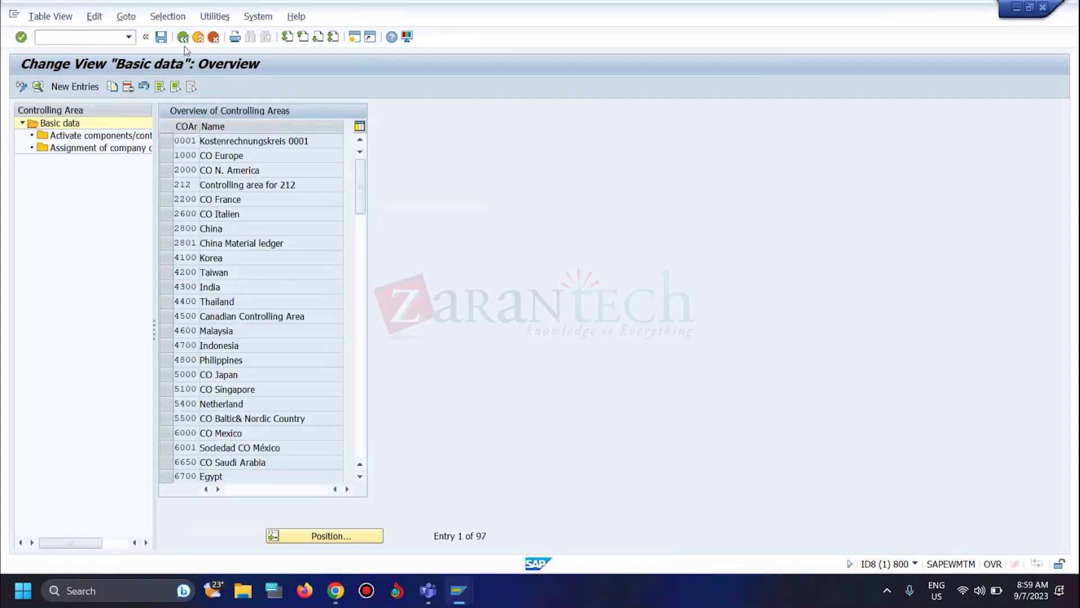
{"action": "left_click", "coordinate": [183, 36]}
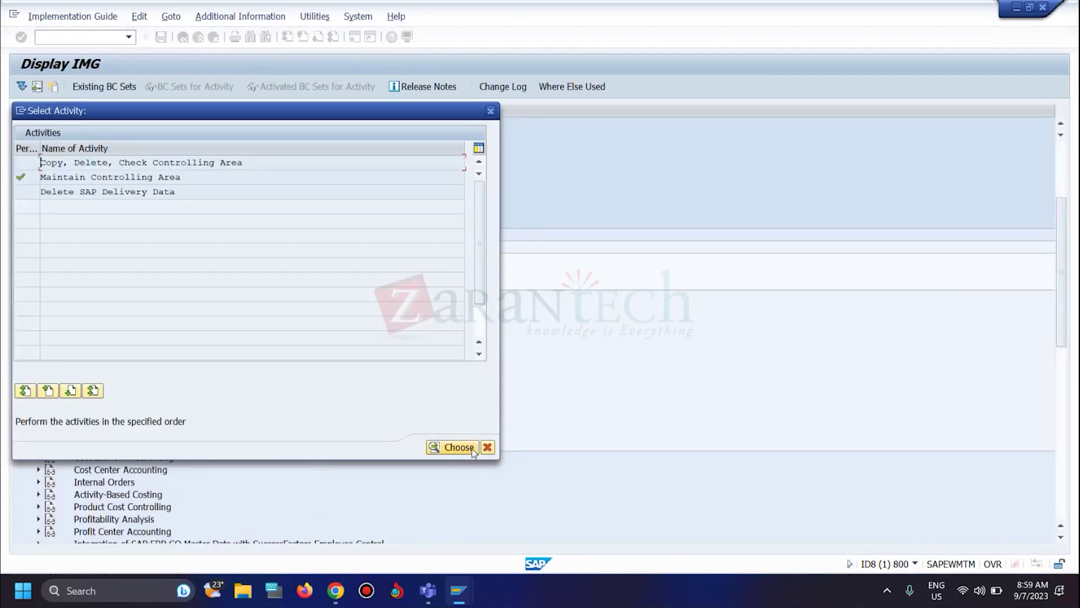
{"action": "key", "text": "Escape"}
- Put the company code global data overview into change mode and open the details of company code CFS1
{"action": "mouse_move", "coordinate": [459, 591]}
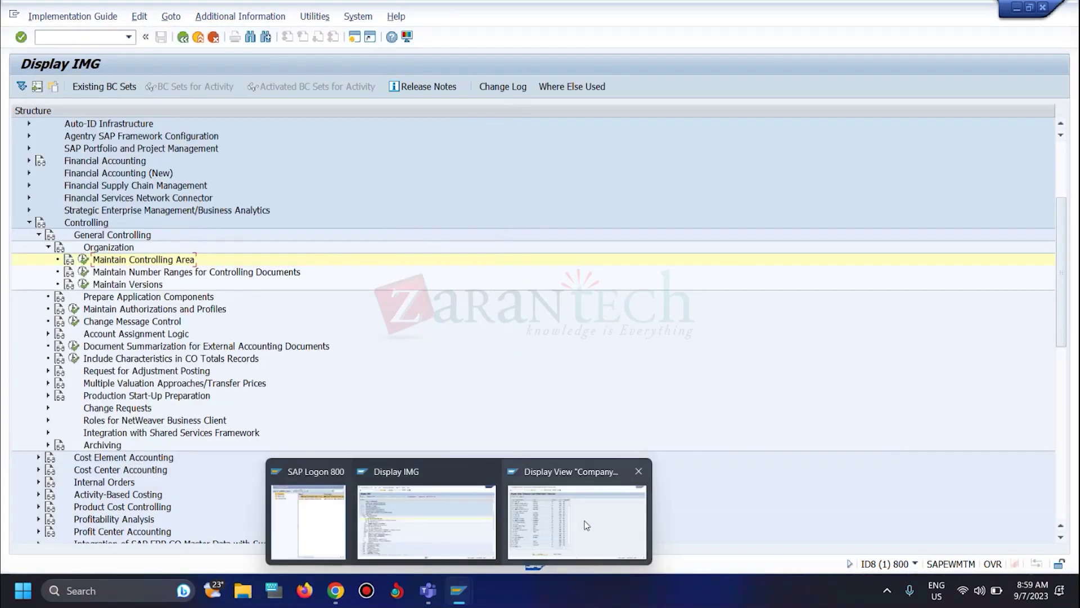
{"action": "left_click", "coordinate": [586, 526]}
{"action": "left_click", "coordinate": [21, 86]}
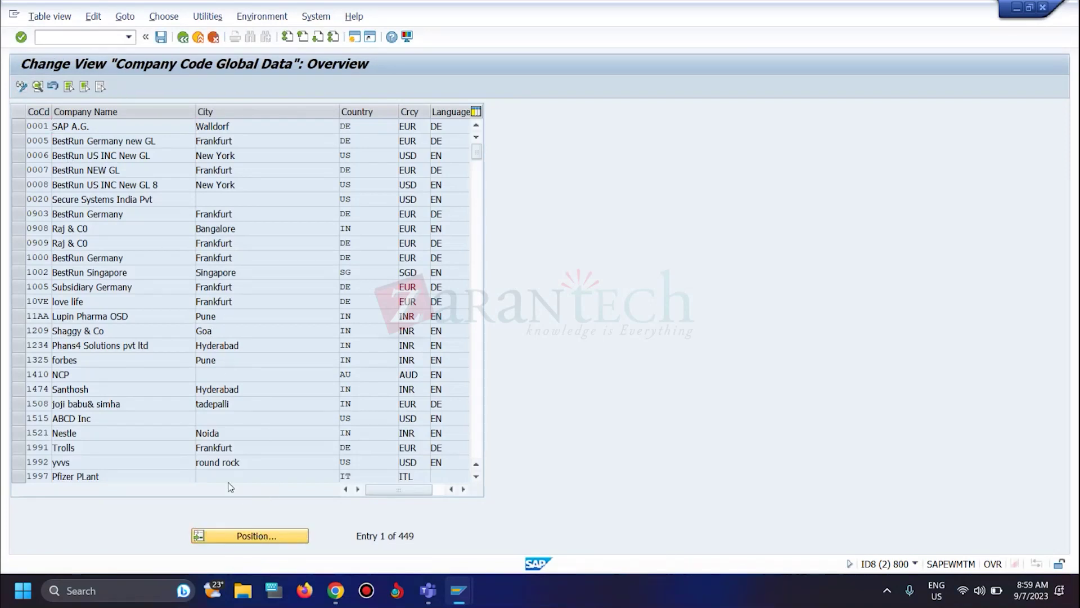
{"action": "left_click", "coordinate": [236, 535]}
{"action": "type", "text": "cfsl"}
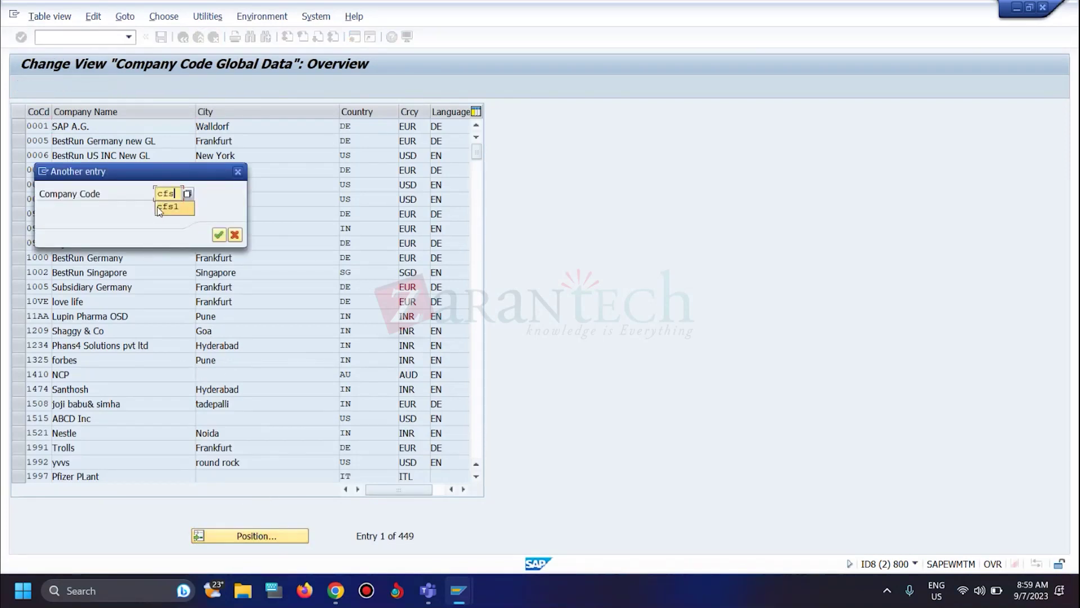
{"action": "left_click", "coordinate": [218, 235]}
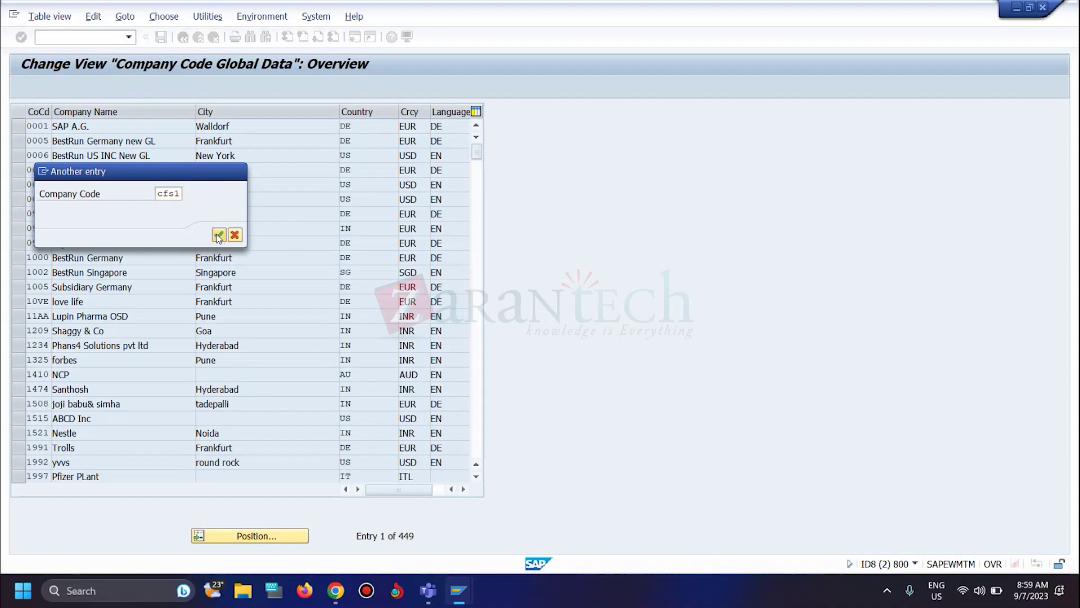
{"action": "double_click", "coordinate": [129, 130]}
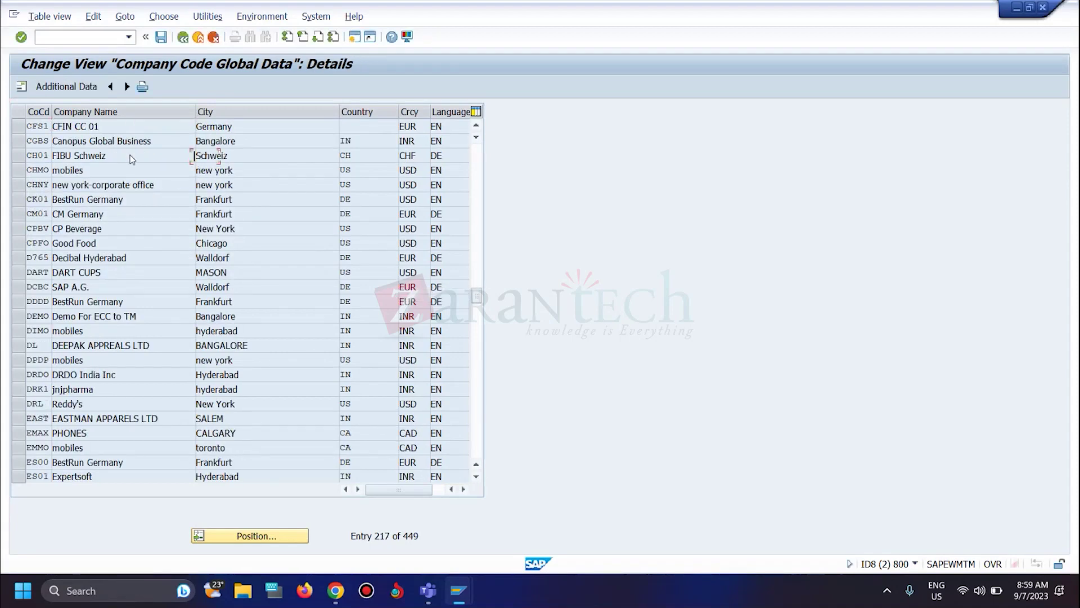
- Assign chart of accounts CFS1 to company code CFS1 and save the global data
{"action": "type", "text": "cfs1"}
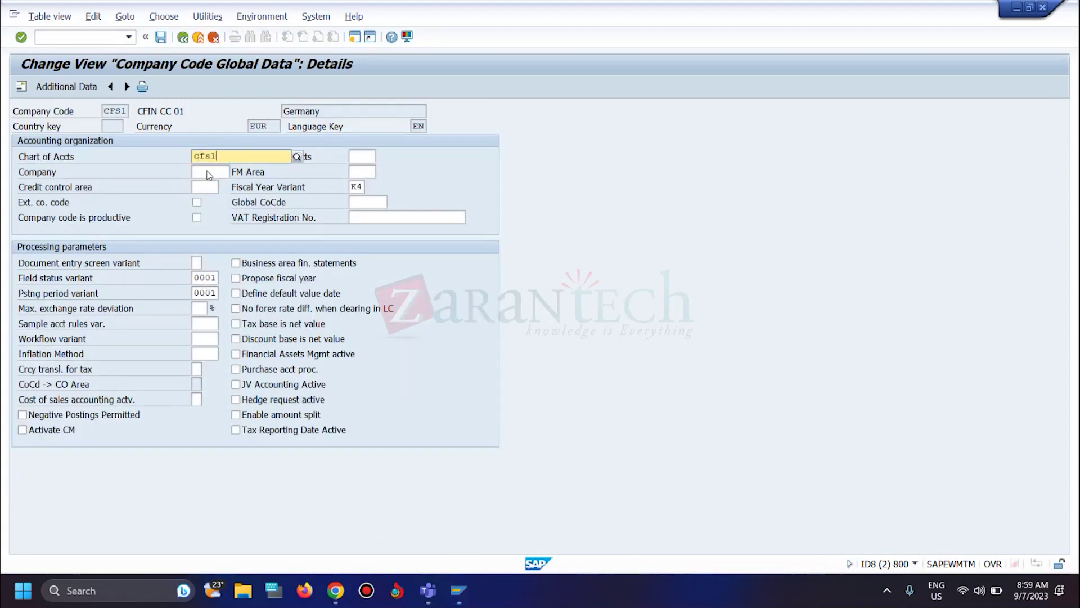
{"action": "key", "text": "Return"}
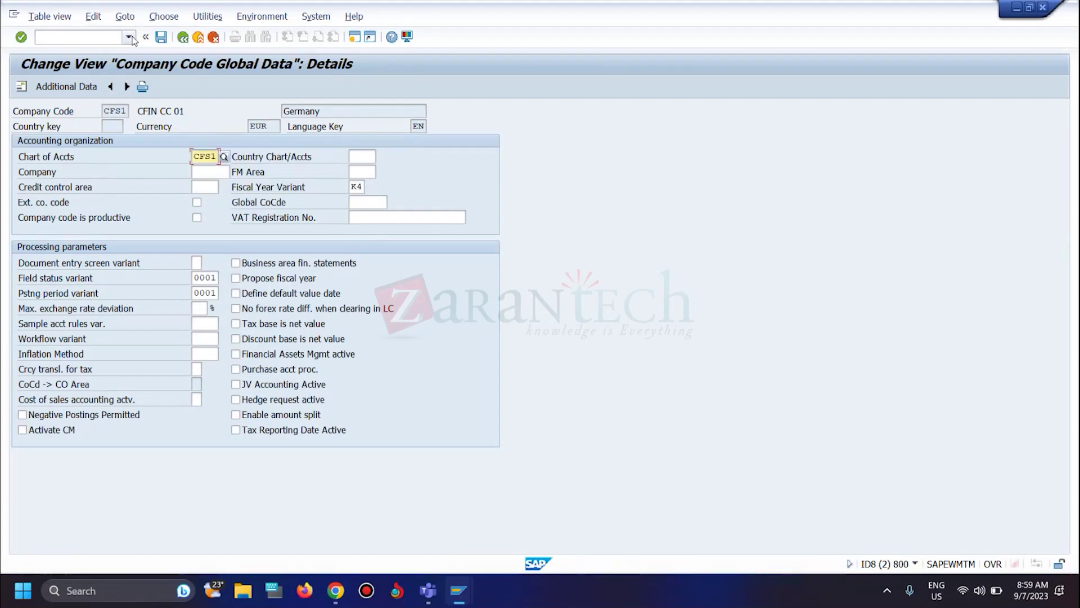
{"action": "key", "text": "ctrl+s"}
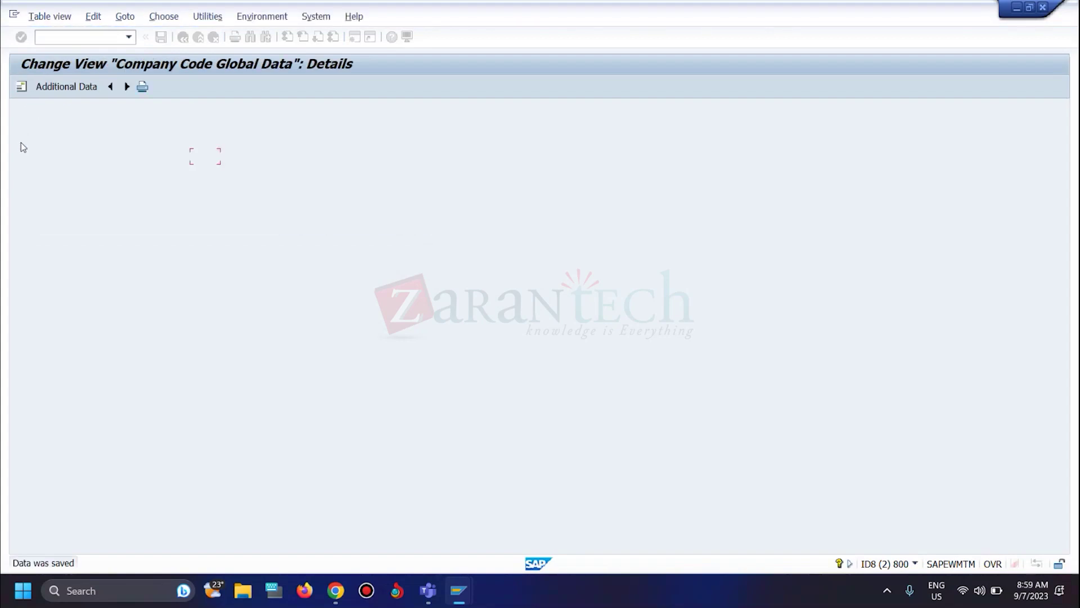
- Set the company code global data back to display mode and reopen the Maintain Controlling Area activity in the implementation guide
{"action": "left_click", "coordinate": [49, 17]}
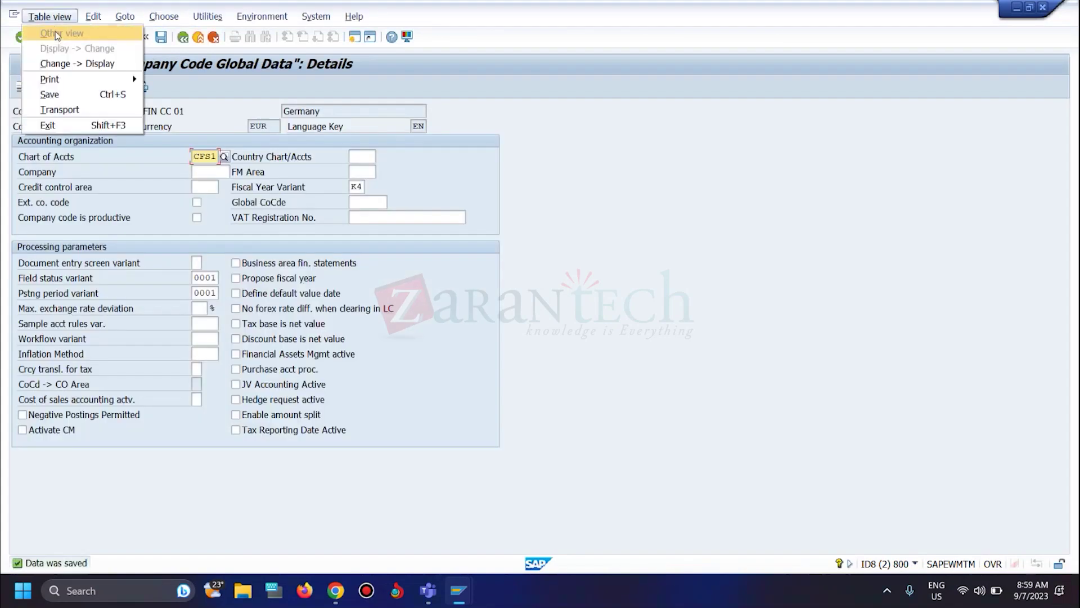
{"action": "left_click", "coordinate": [57, 63]}
{"action": "key", "text": "alt+Tab"}
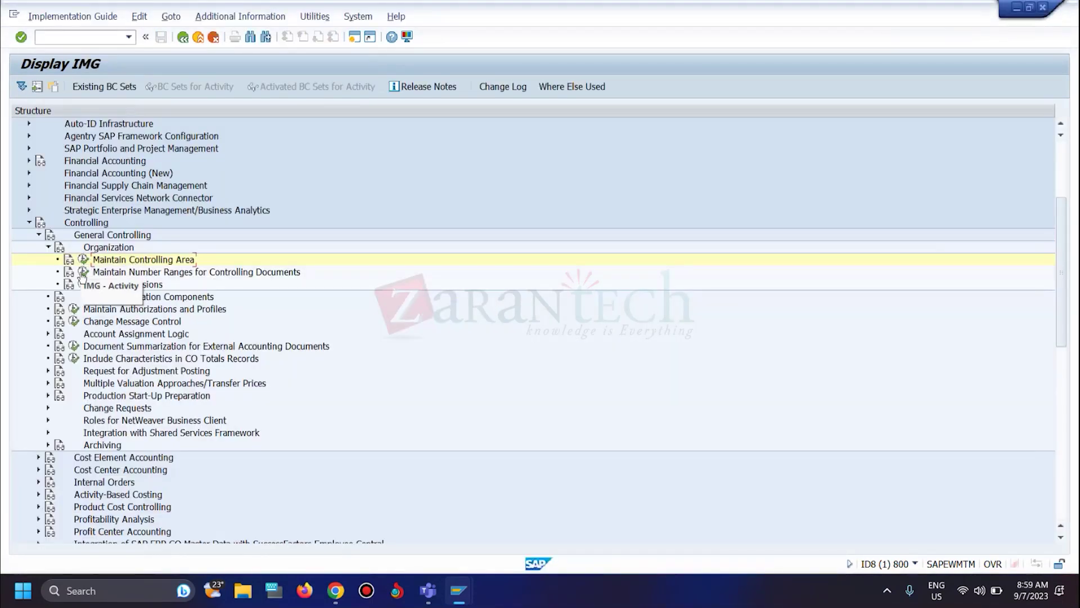
{"action": "left_click", "coordinate": [84, 259]}
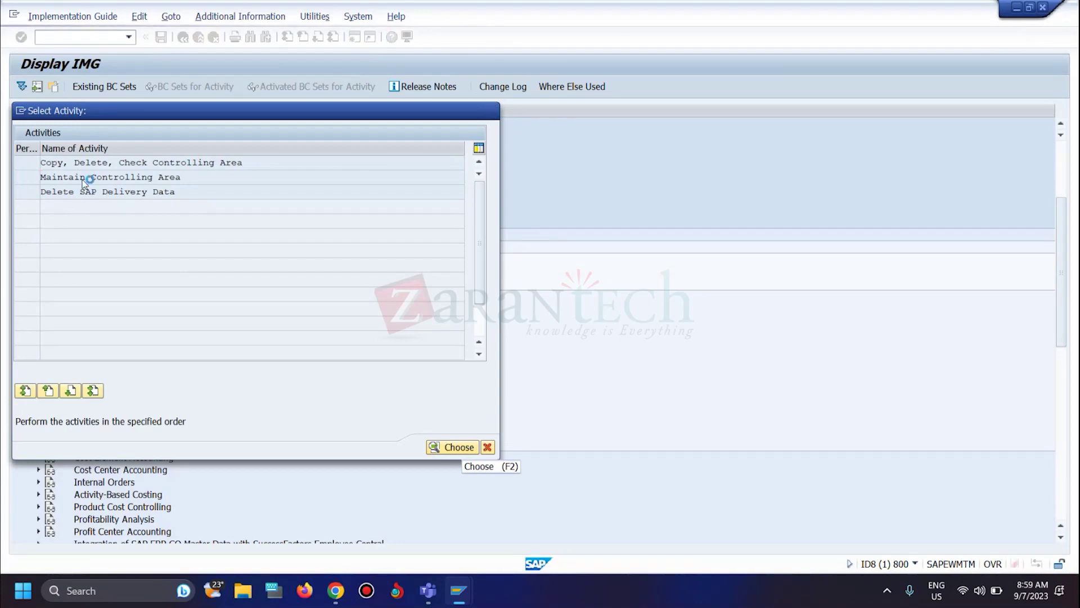
{"action": "double_click", "coordinate": [142, 178]}
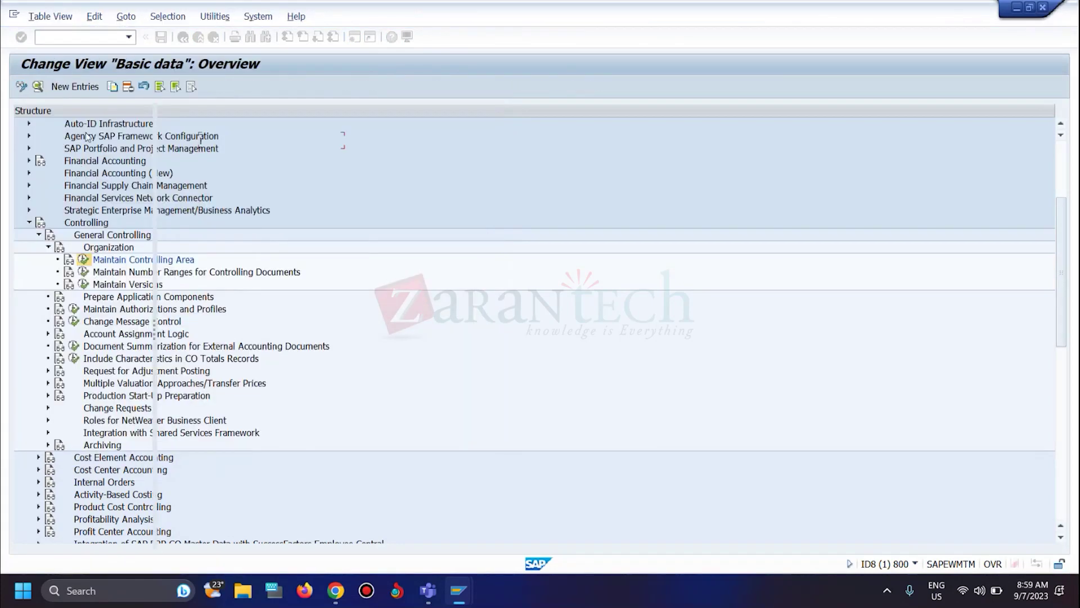
- Create a new controlling area entry CFS1 named "CO area for CFS1"
{"action": "key", "text": "F5"}
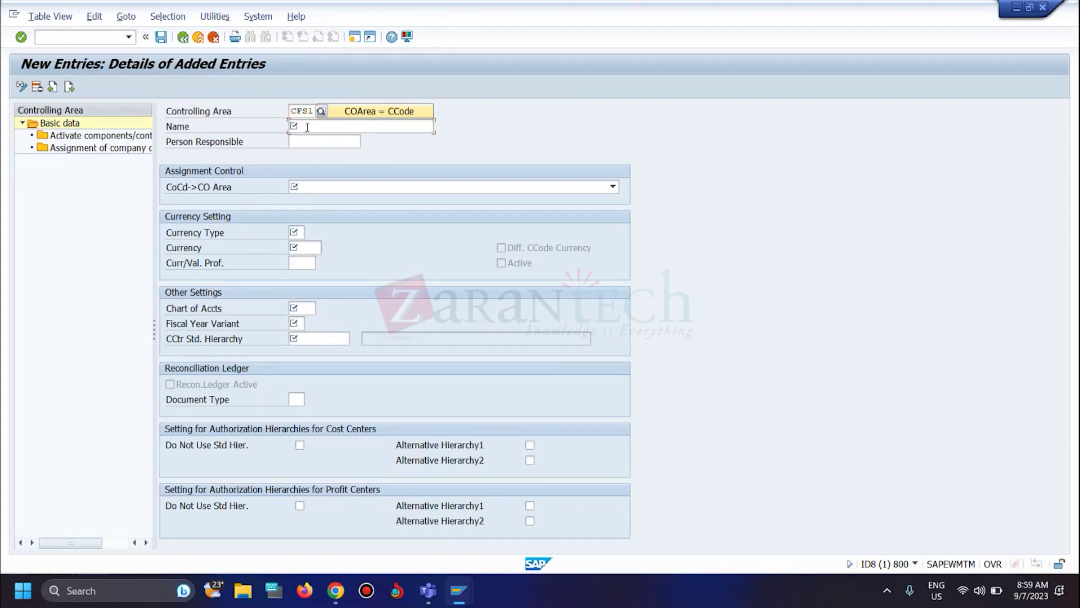
{"action": "left_click", "coordinate": [307, 127]}
{"action": "left_click", "coordinate": [313, 140]}
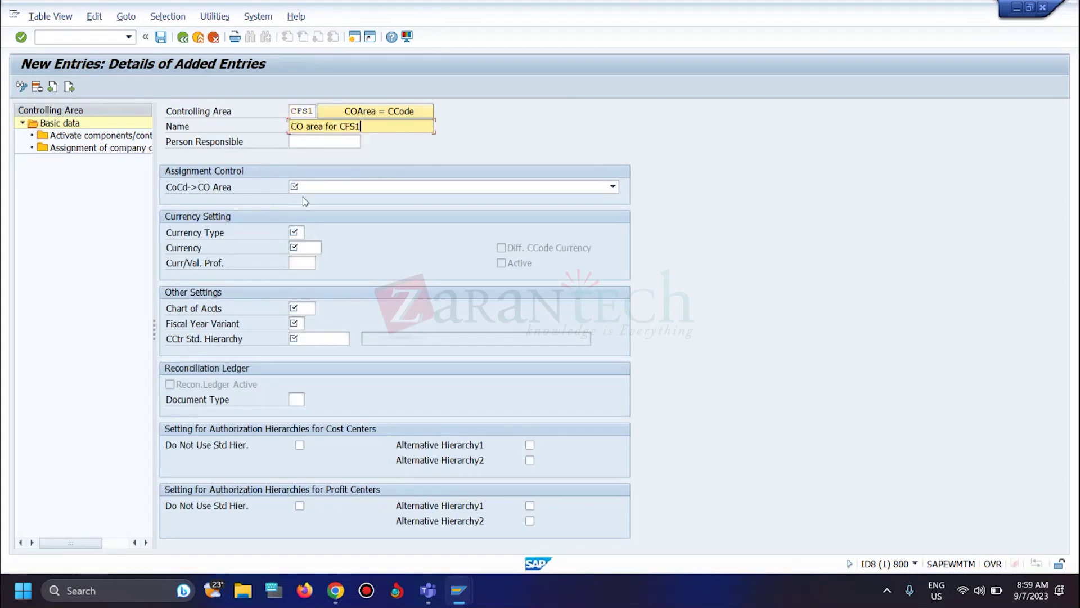
- Set the controlling area's currency type to 10 and its currency to EUR
{"action": "left_click", "coordinate": [300, 232]}
{"action": "left_click", "coordinate": [306, 248]}
{"action": "left_click", "coordinate": [307, 247]}
{"action": "left_click", "coordinate": [309, 258]}
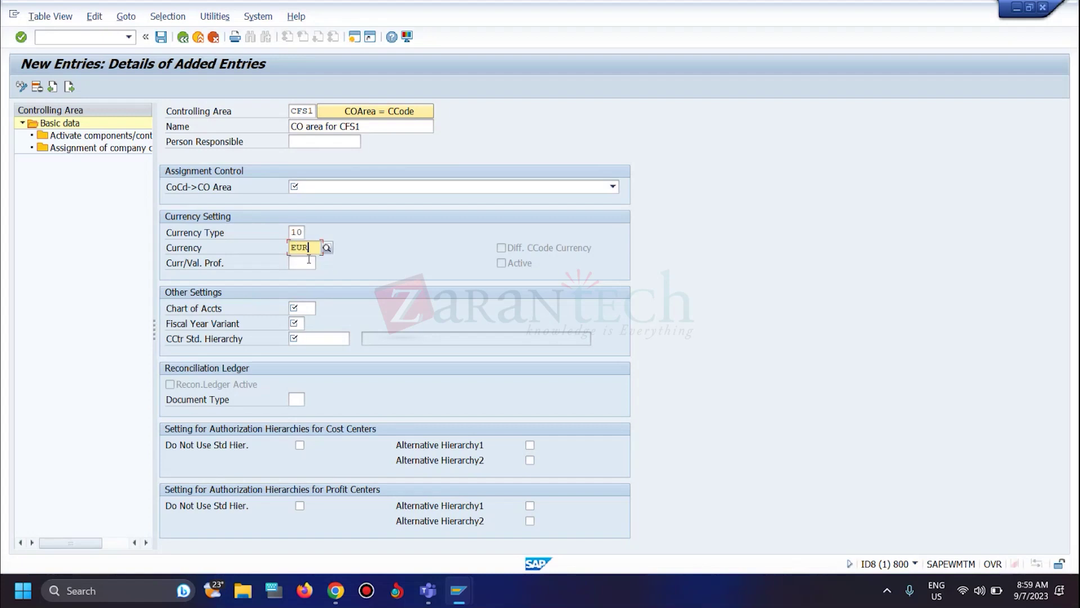
- Enter chart of accounts CFS1, fiscal year variant K4 and standard hierarchy CFS1, and set assignment control to controlling area same as company code
{"action": "left_click", "coordinate": [295, 308]}
{"action": "left_click", "coordinate": [301, 321]}
{"action": "left_click", "coordinate": [298, 323]}
{"action": "left_click", "coordinate": [300, 335]}
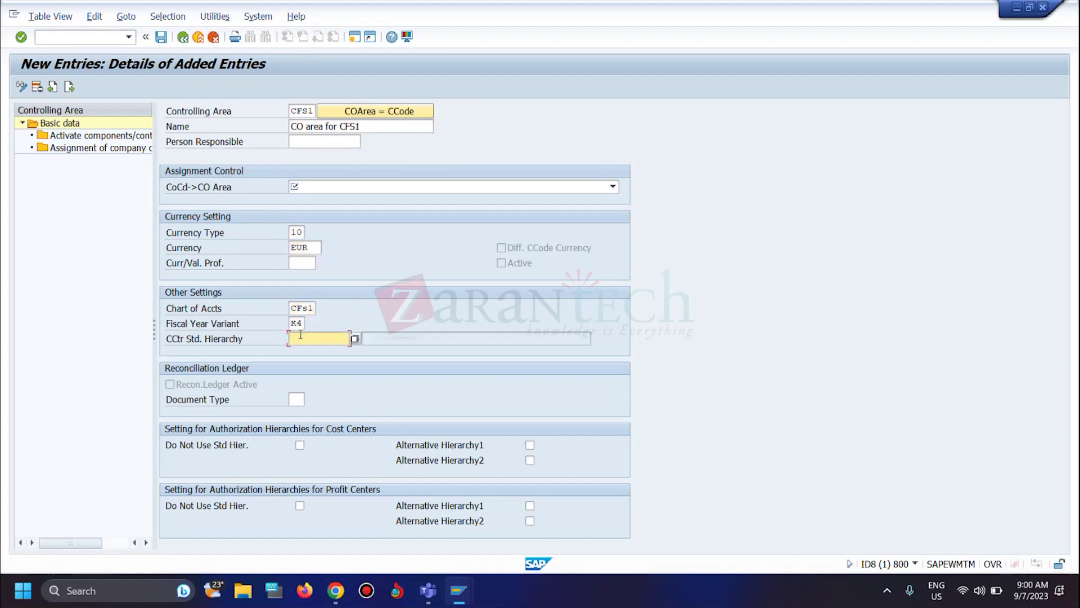
{"action": "left_click_drag", "start_coordinate": [292, 307], "coordinate": [315, 308]}
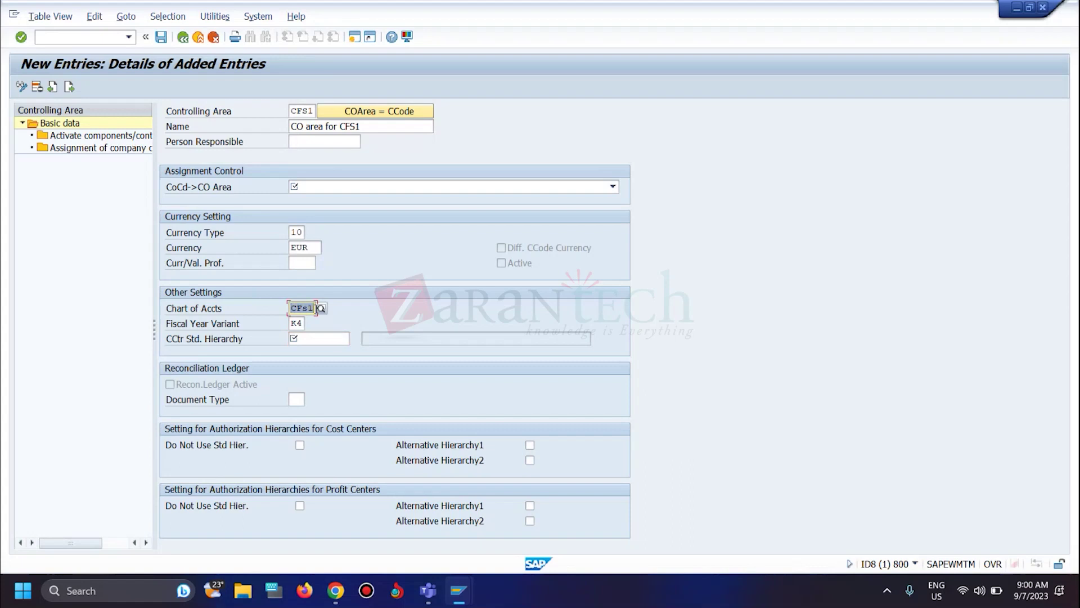
{"action": "left_click", "coordinate": [308, 338]}
{"action": "left_click", "coordinate": [333, 190]}
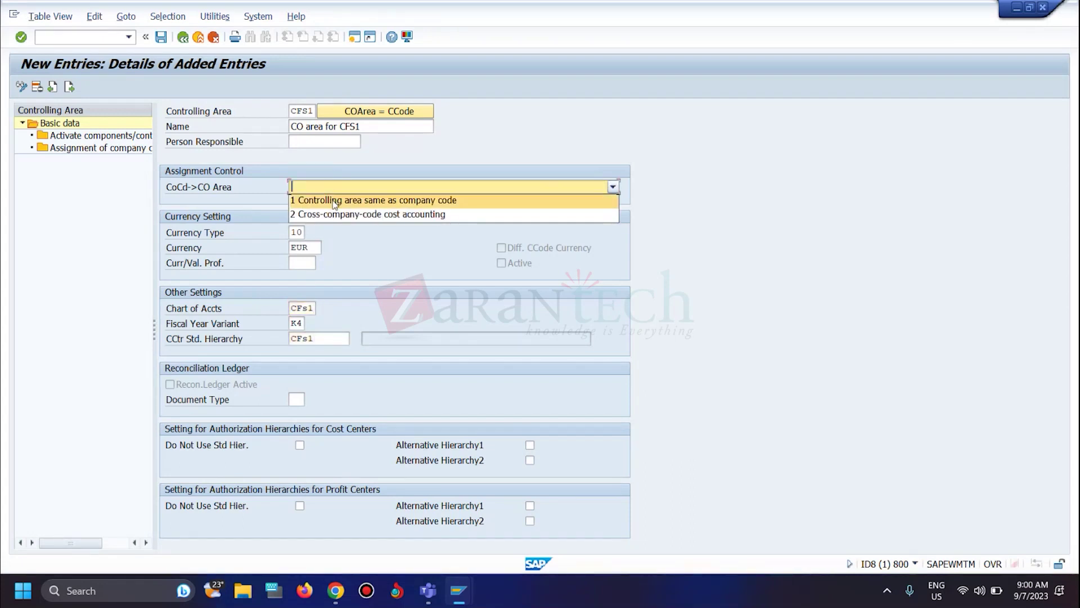
{"action": "left_click", "coordinate": [338, 191]}
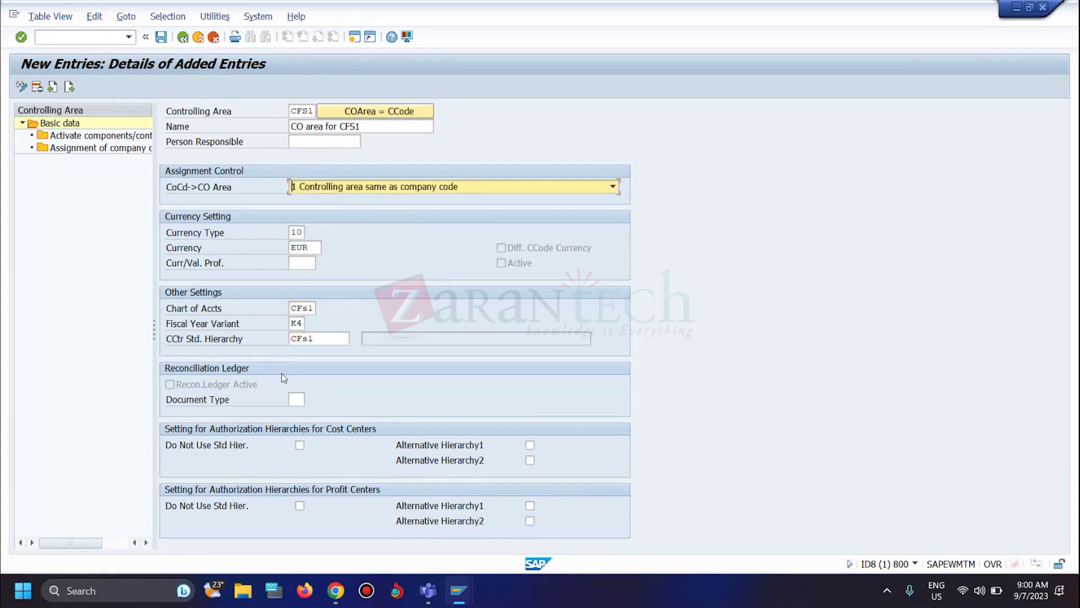
- Save controlling area CFS1, have the system create CFS1 as its standard hierarchy, and accept the proposed customizing request
{"action": "left_click", "coordinate": [161, 37]}
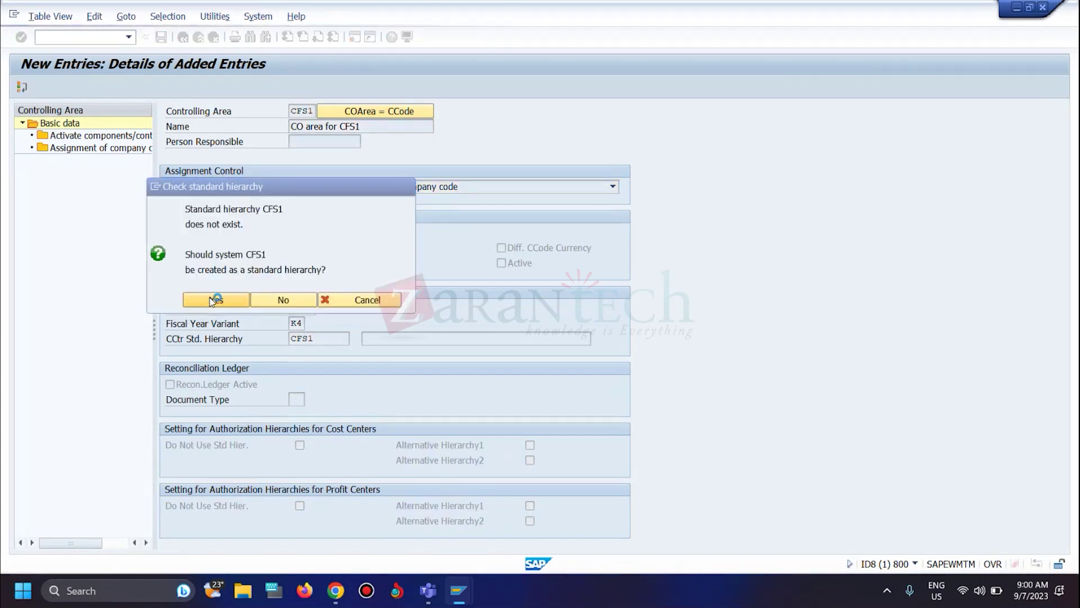
{"action": "left_click", "coordinate": [211, 302]}
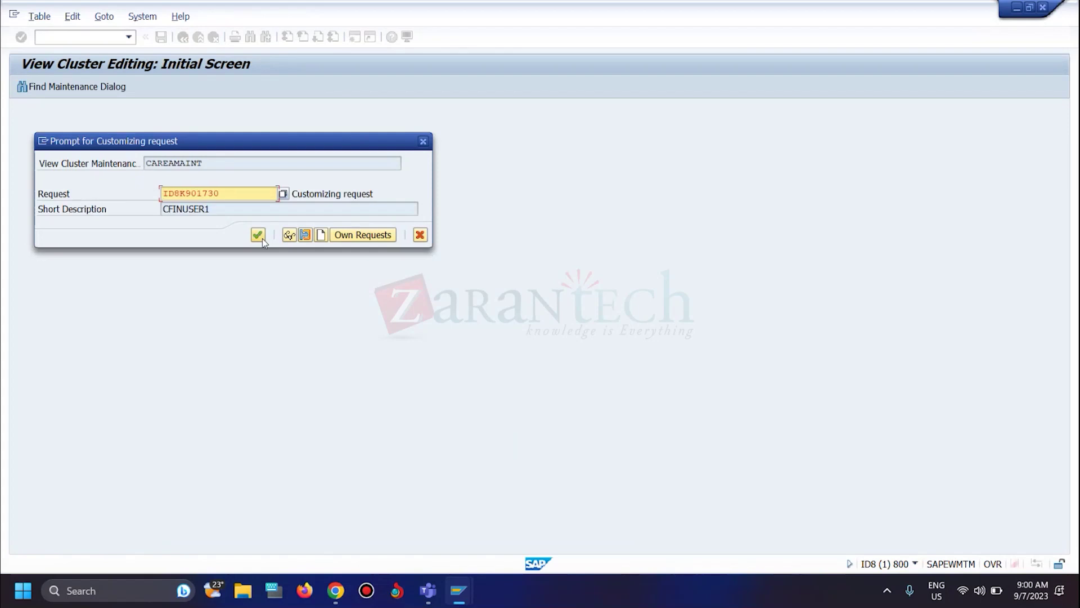
{"action": "left_click", "coordinate": [262, 239]}
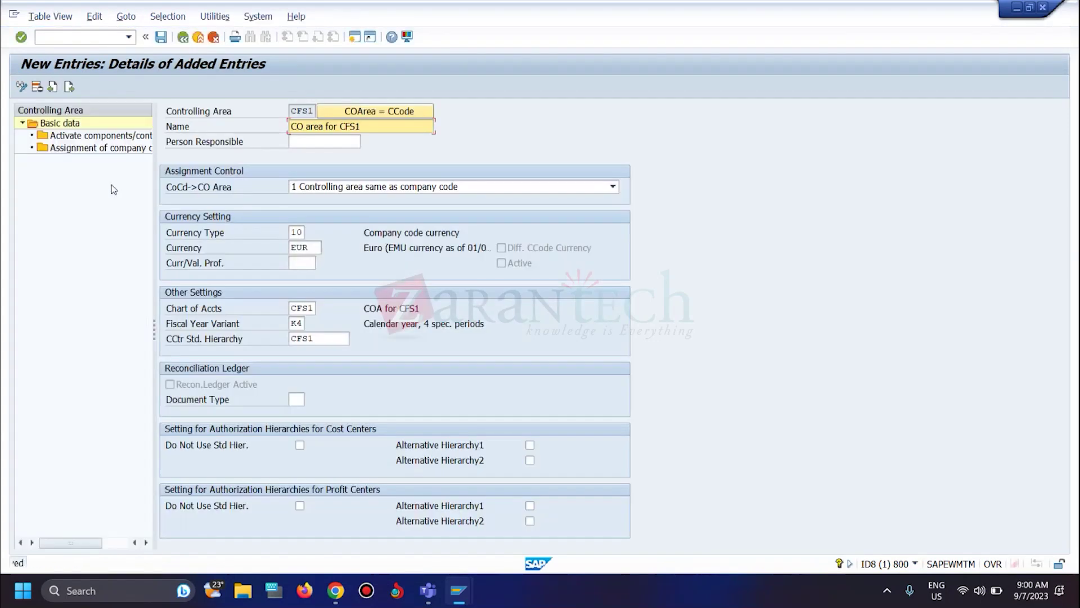
- Assign company code CFS1 to controlling area CFS1 as a new entry
{"action": "left_click", "coordinate": [101, 148]}
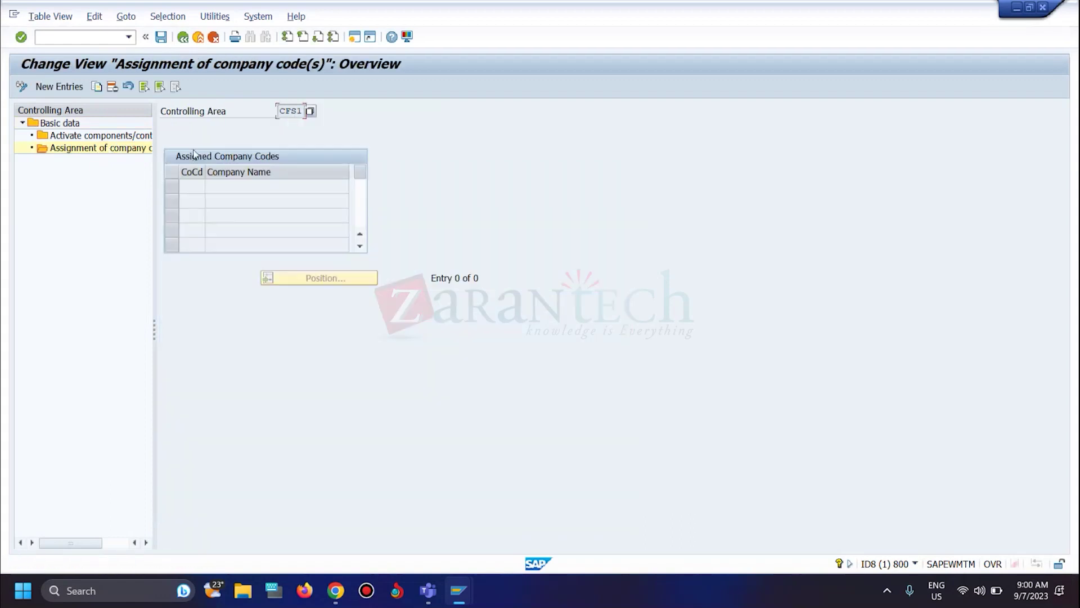
{"action": "left_click", "coordinate": [59, 86]}
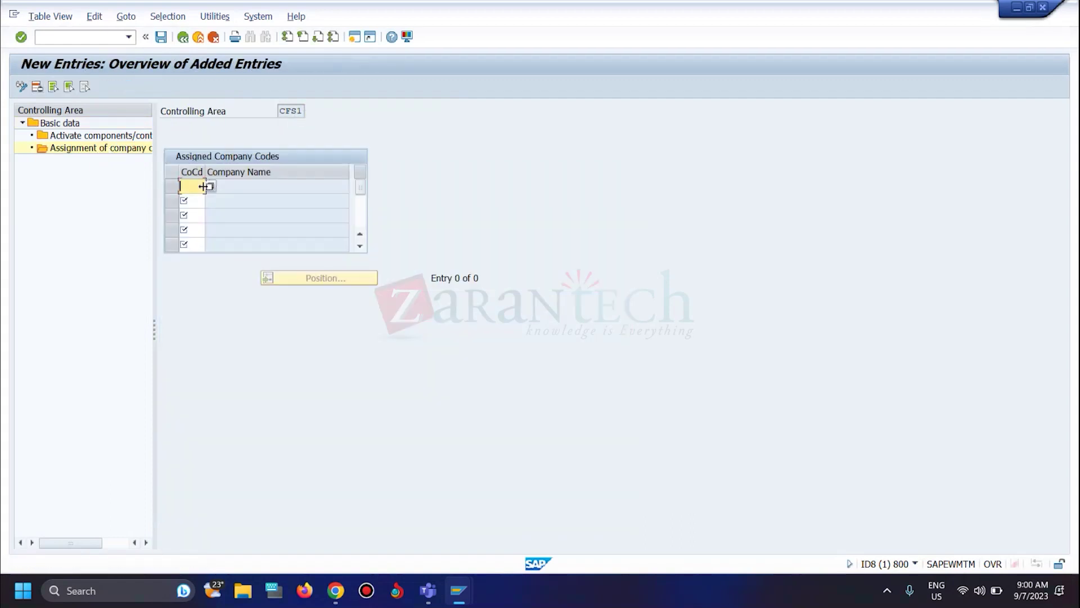
{"action": "type", "text": "cfs1"}
{"action": "left_click", "coordinate": [93, 149]}
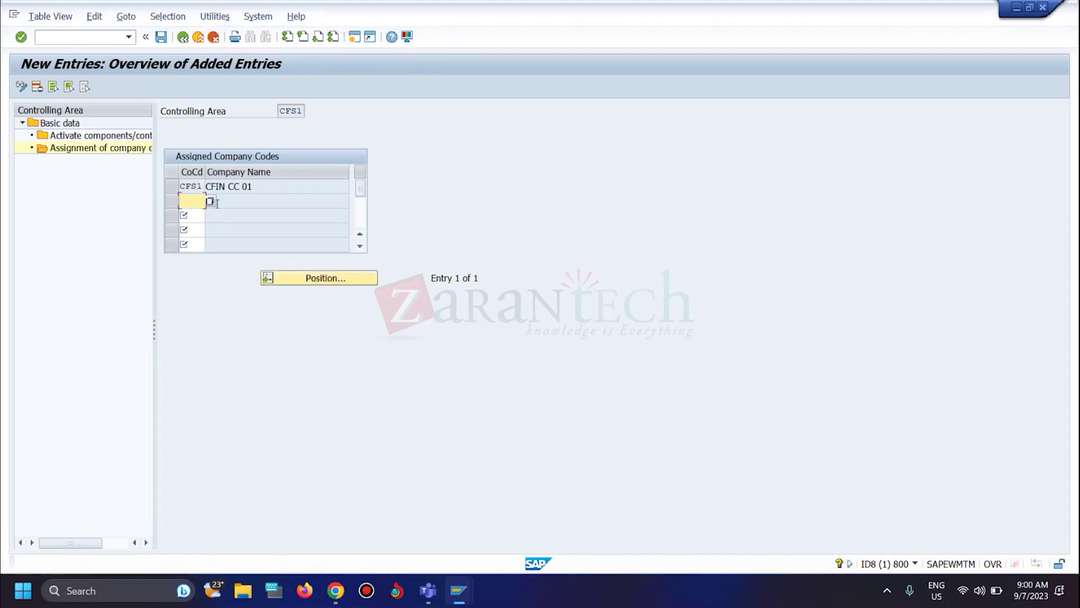
- Create a components and control indicators entry from fiscal year 2021 and set Cost Centers to Component active
{"action": "left_click", "coordinate": [94, 135]}
{"action": "left_click", "coordinate": [75, 86]}
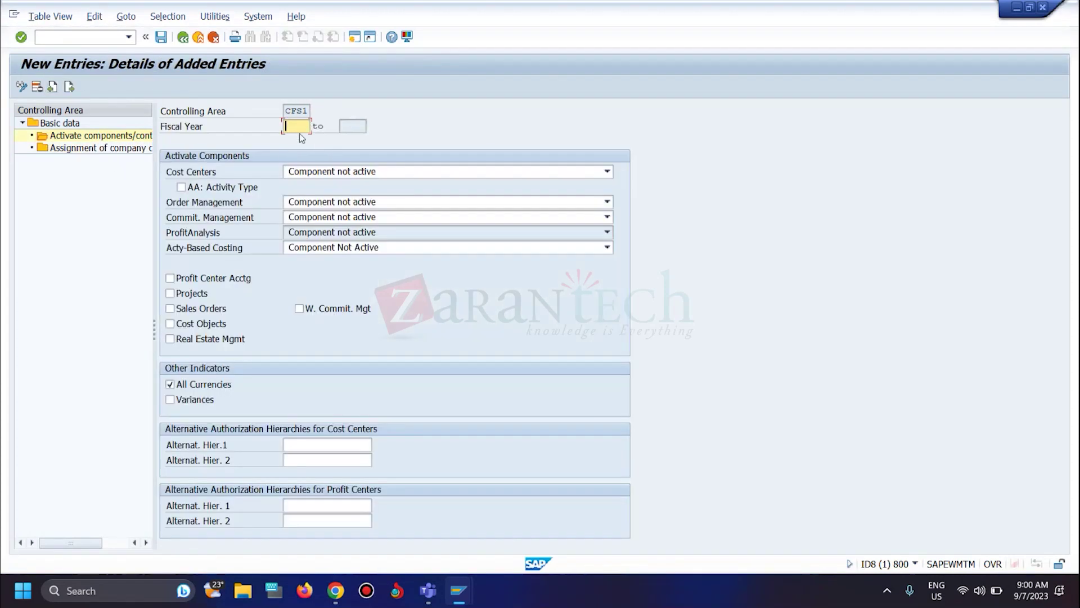
{"action": "type", "text": "2021"}
{"action": "left_click", "coordinate": [296, 174]}
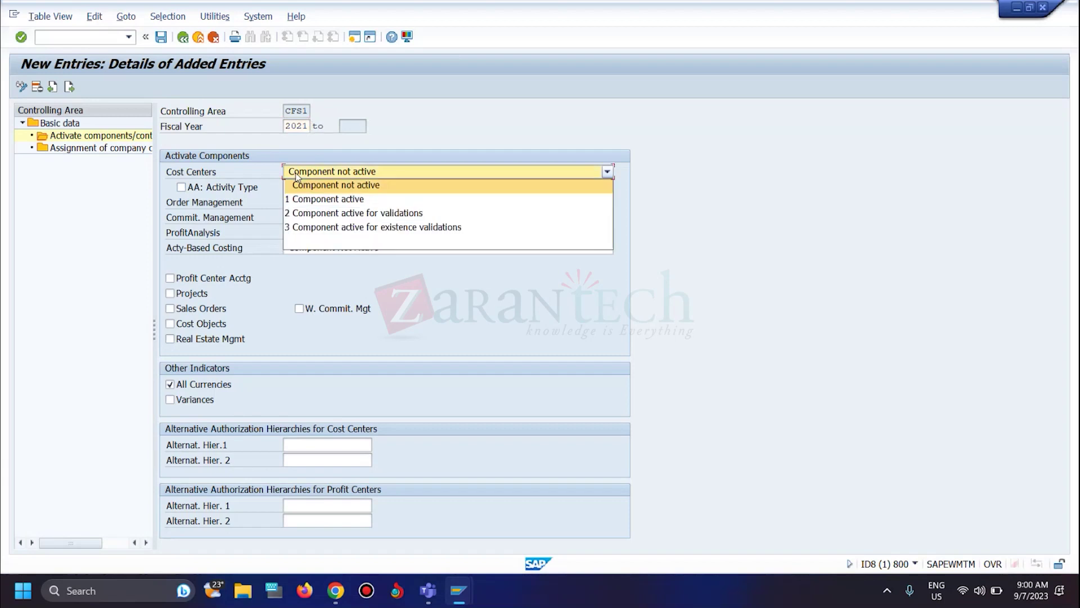
{"action": "left_click", "coordinate": [311, 199]}
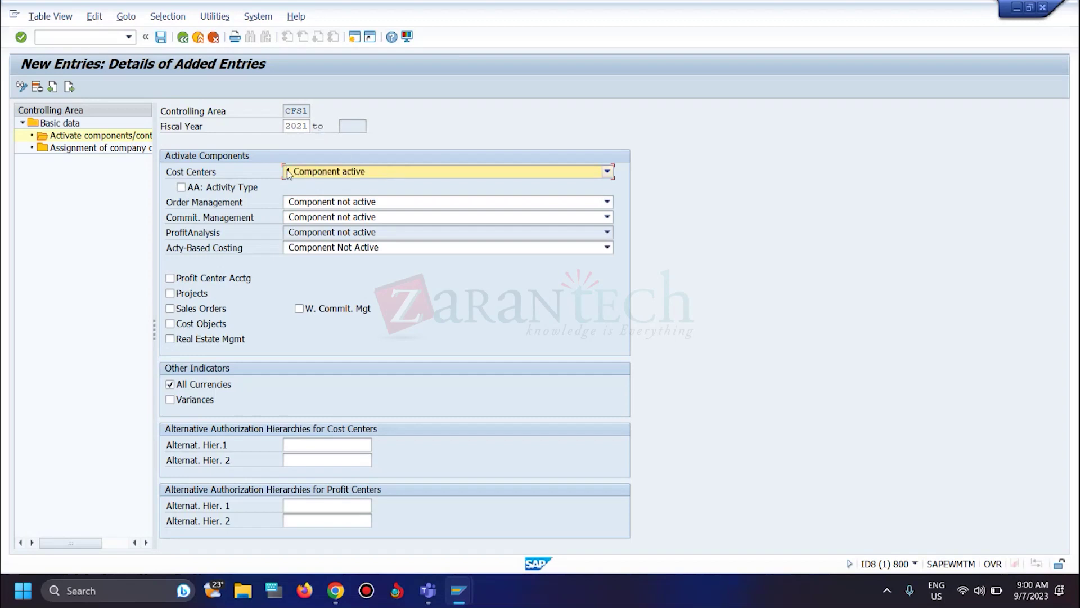
- Set Order Management to Component active and save the control indicators with the customizing request
{"action": "left_click", "coordinate": [355, 206]}
{"action": "left_click", "coordinate": [344, 231]}
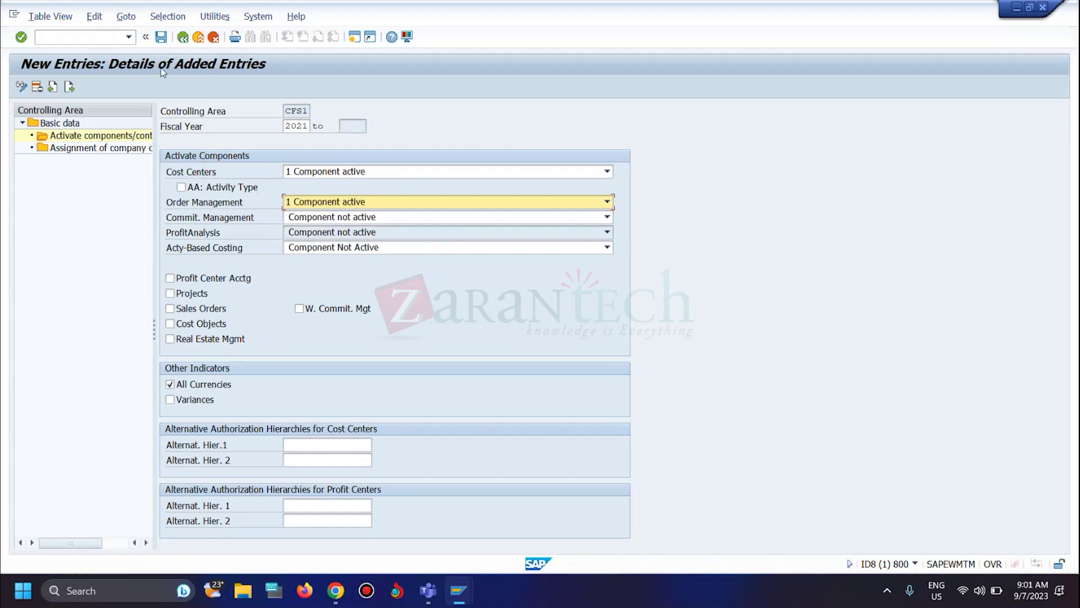
{"action": "left_click", "coordinate": [161, 37]}
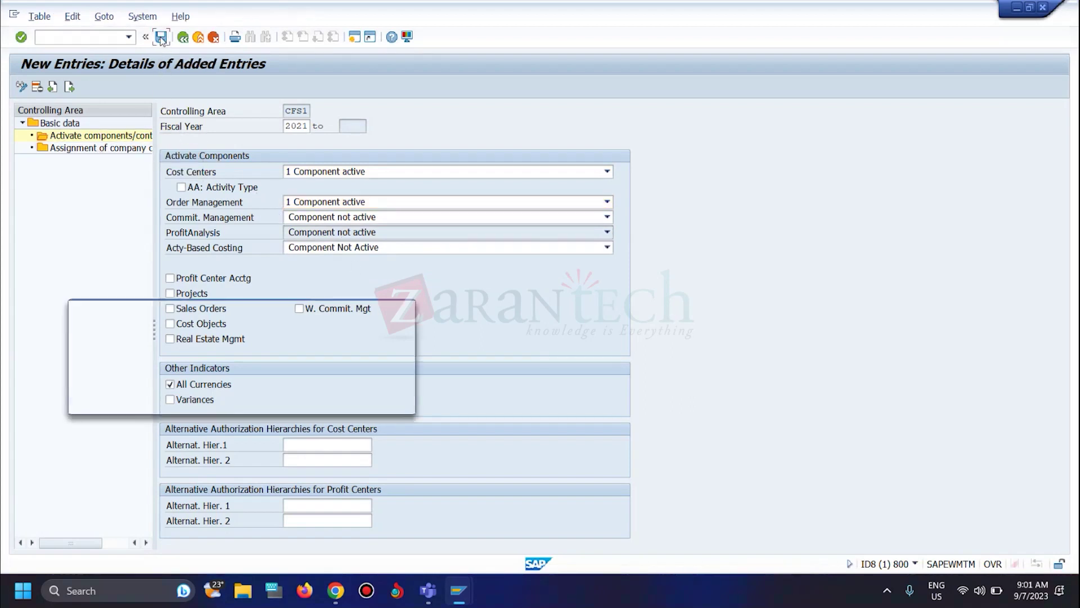
{"action": "left_click", "coordinate": [387, 401]}
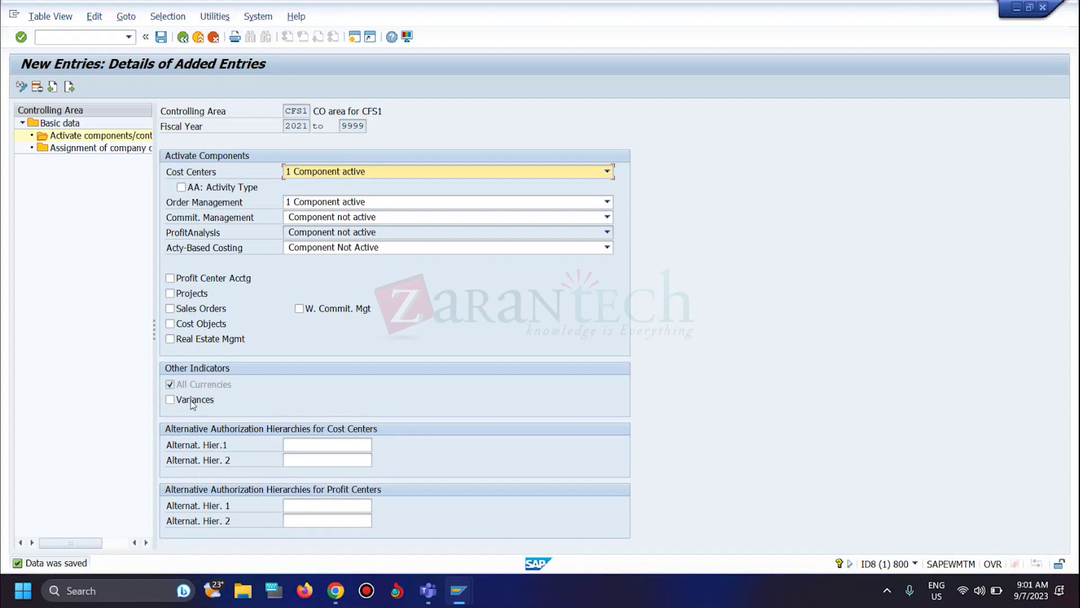
{"action": "left_click", "coordinate": [161, 37]}
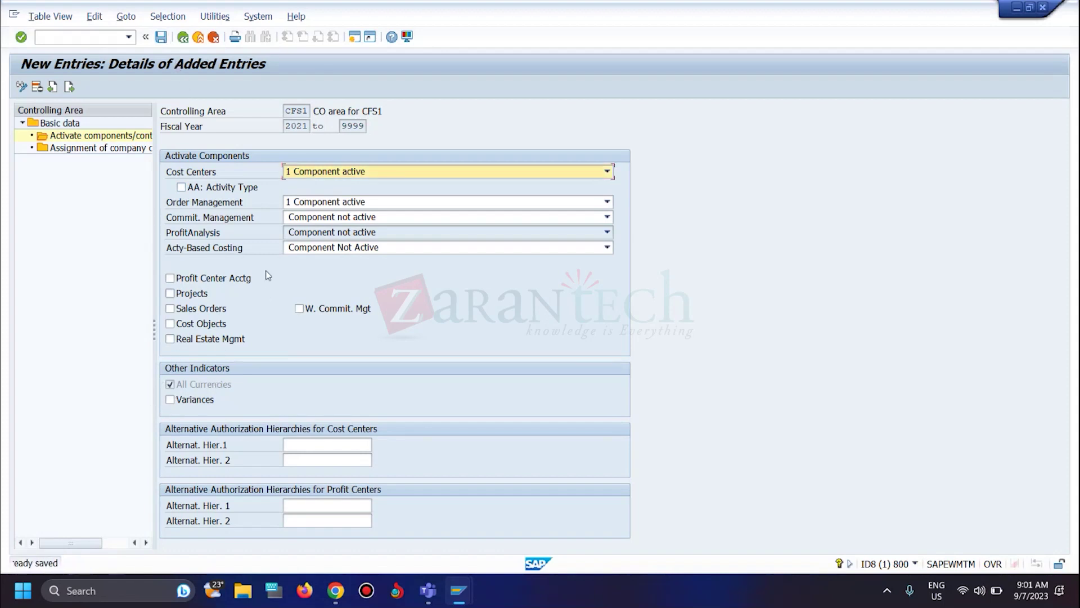
- Switch to the Google Sheets spreadsheet and record "Controlling area" in C6 with the source value CFs1 in D6, slightly widening column C
{"action": "left_click", "coordinate": [332, 595]}
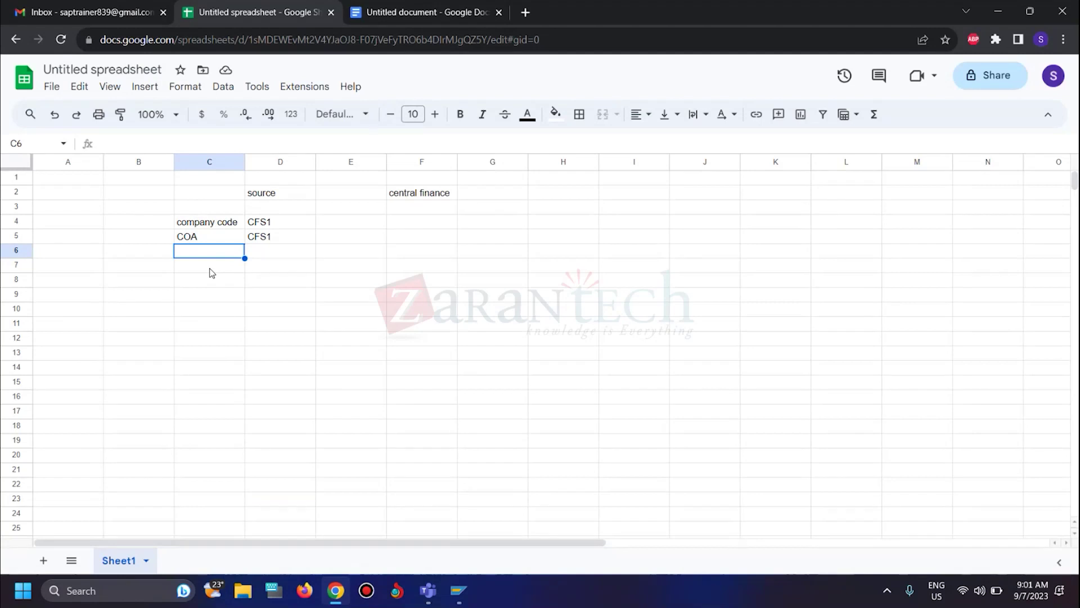
{"action": "type", "text": "Controlling area"}
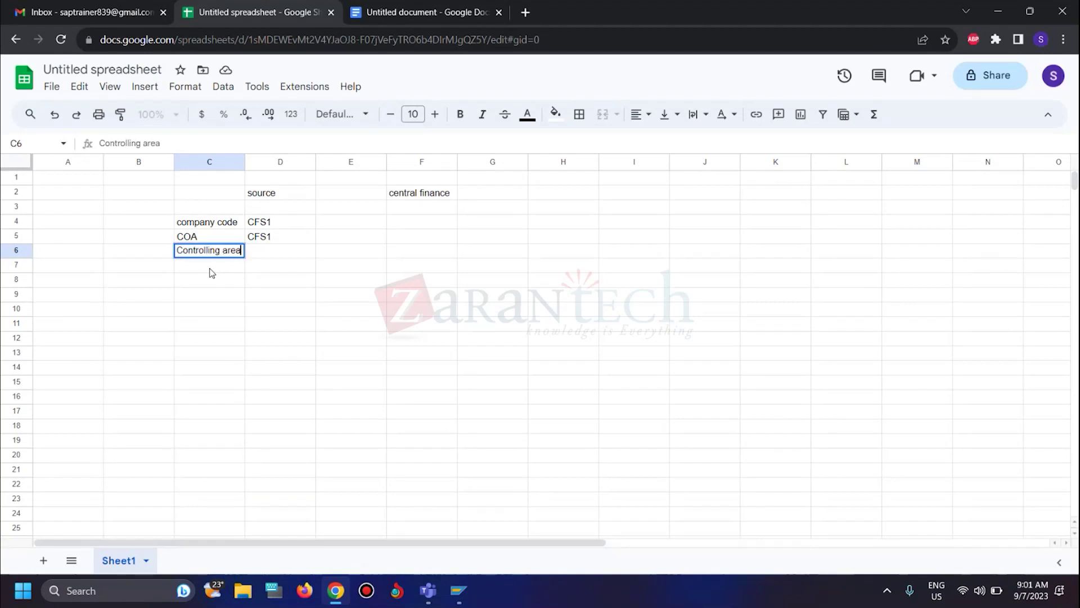
{"action": "left_click", "coordinate": [268, 256]}
{"action": "type", "text": "CFs1"}
{"action": "left_click", "coordinate": [222, 309]}
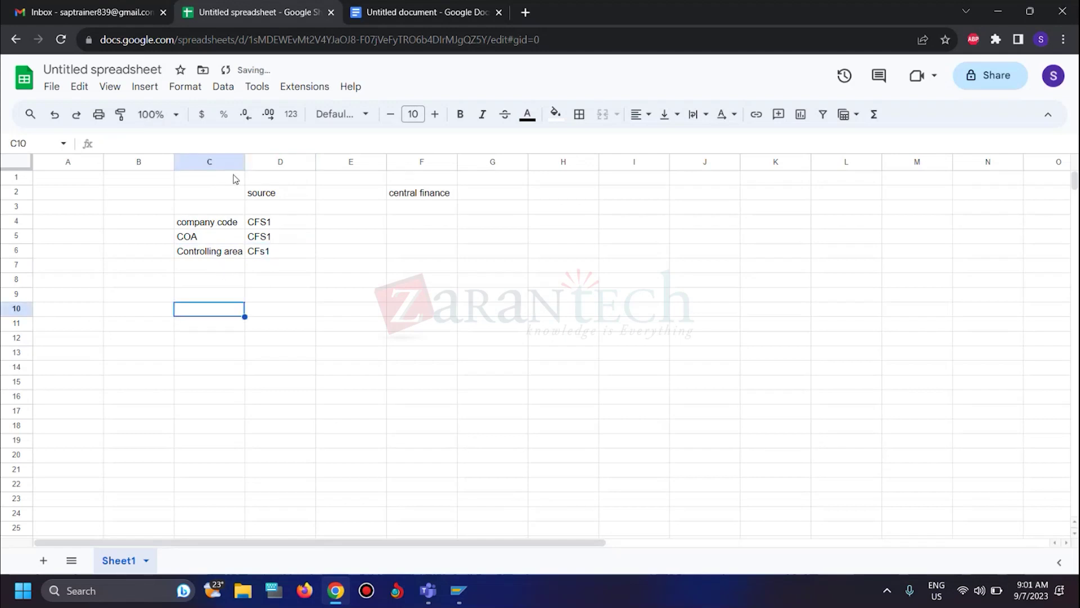
{"action": "left_click_drag", "start_coordinate": [244, 162], "coordinate": [246, 162]}
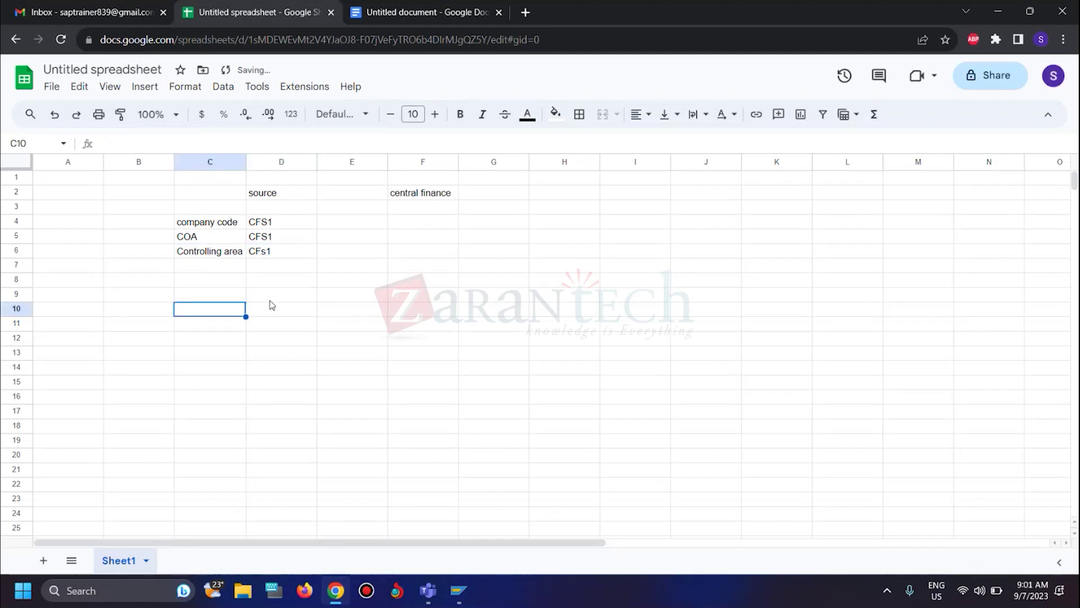
{"action": "left_click", "coordinate": [220, 269]}
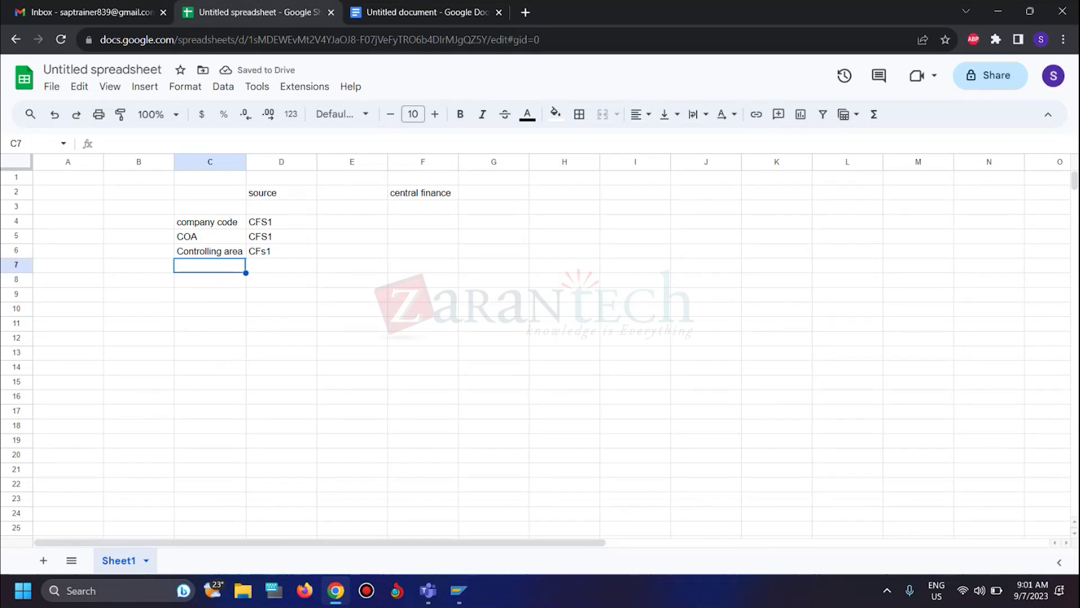
- Switch back to the SAP controlling area entry and leave its maintenance, returning to the implementation guide
{"action": "left_click", "coordinate": [457, 592]}
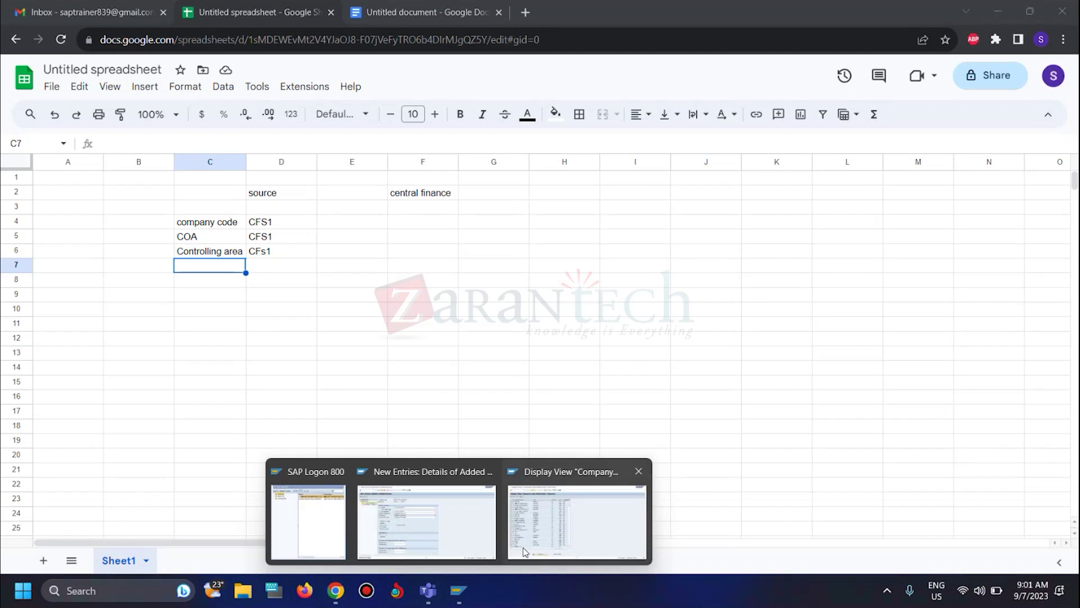
{"action": "left_click", "coordinate": [467, 513]}
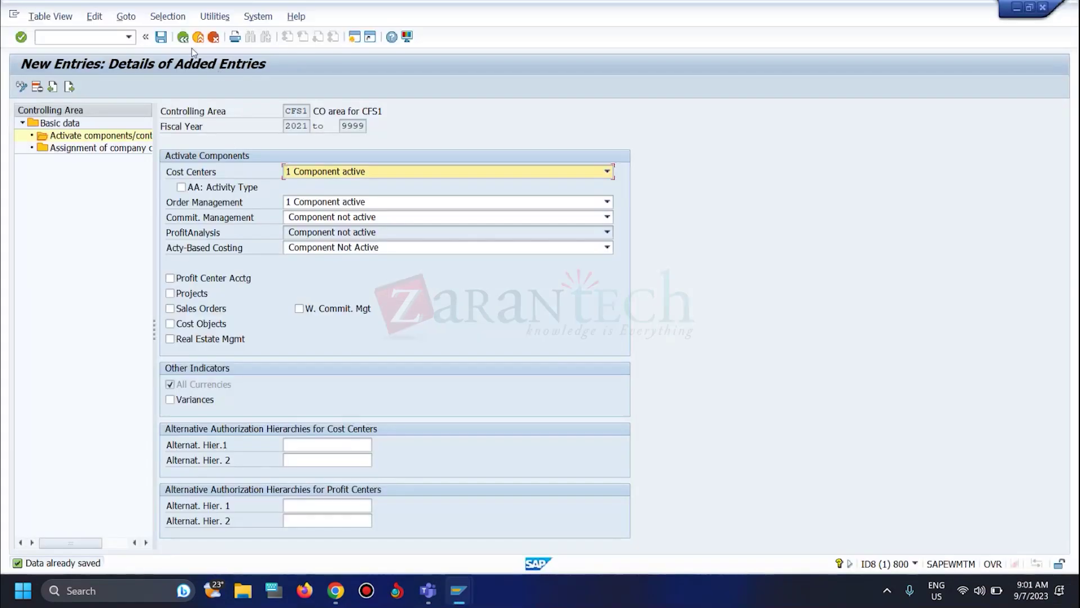
{"action": "left_click", "coordinate": [183, 38]}
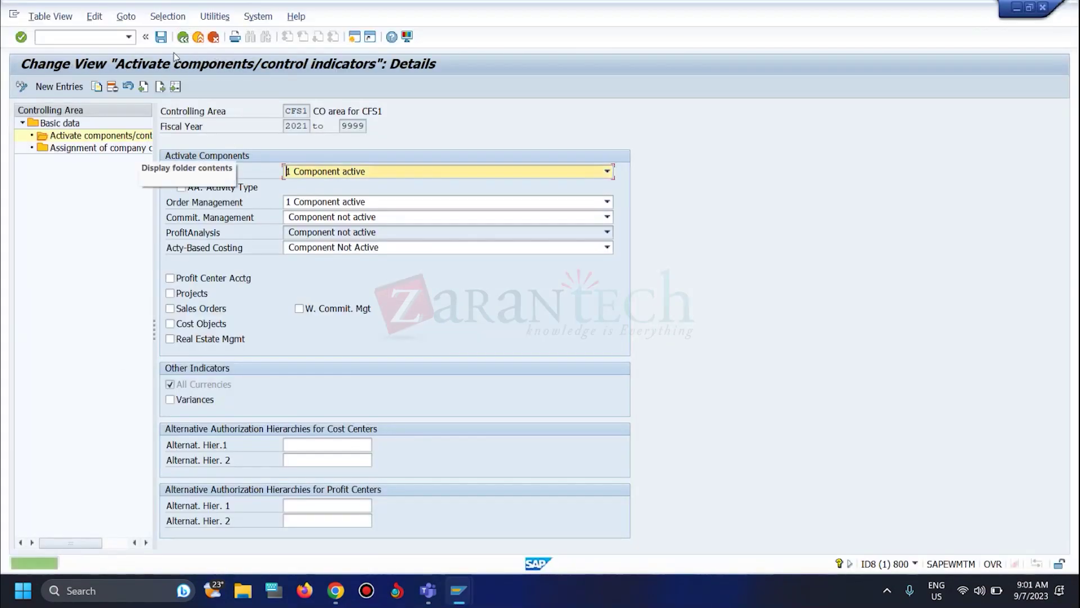
{"action": "left_click", "coordinate": [186, 38]}
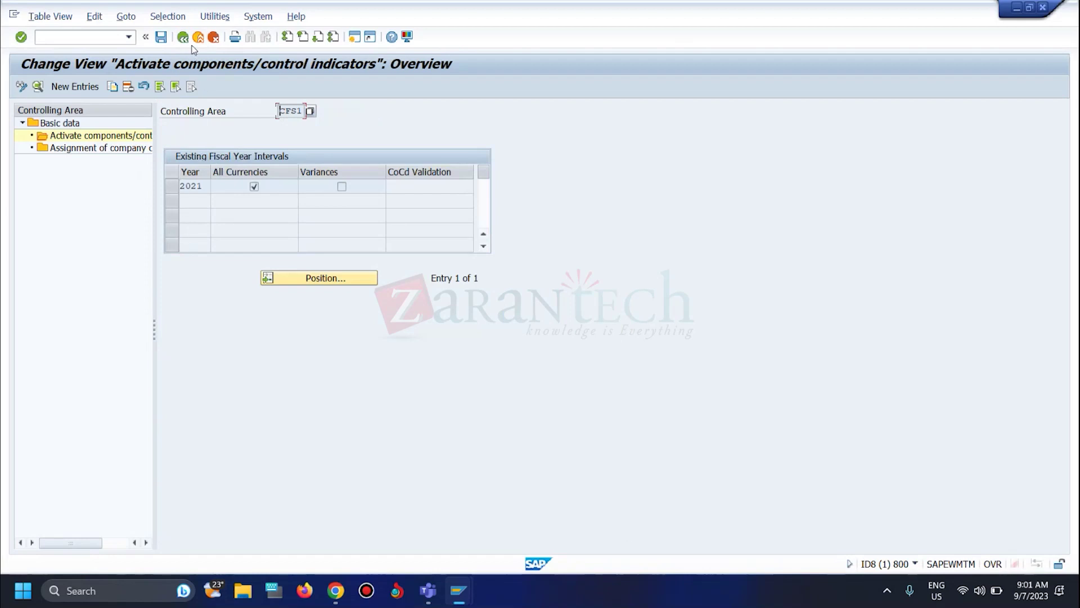
{"action": "left_click", "coordinate": [184, 37]}
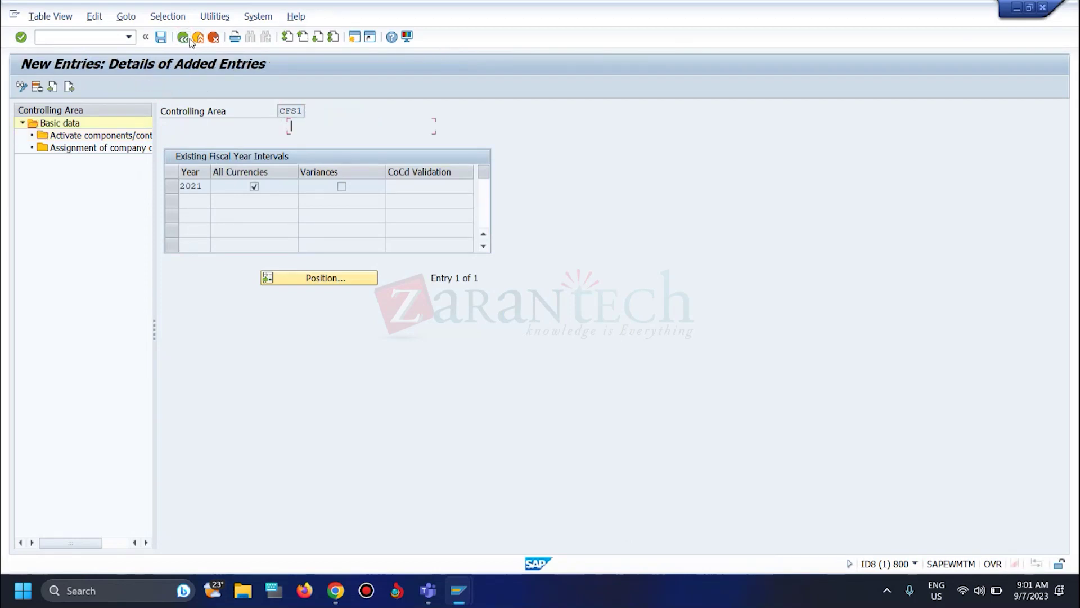
{"action": "left_click", "coordinate": [185, 38]}
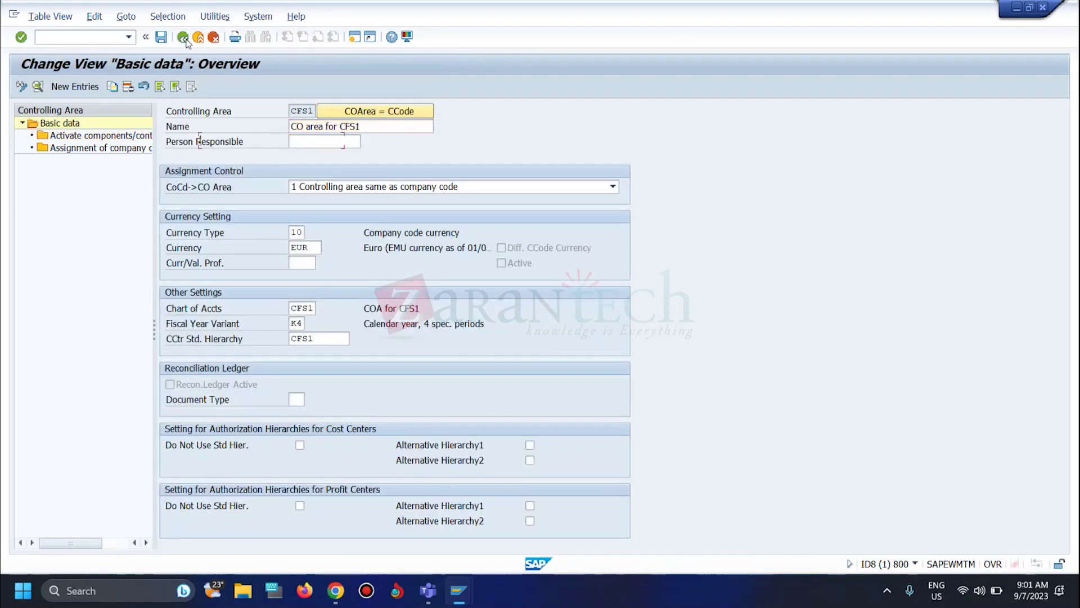
{"action": "left_click", "coordinate": [185, 38]}
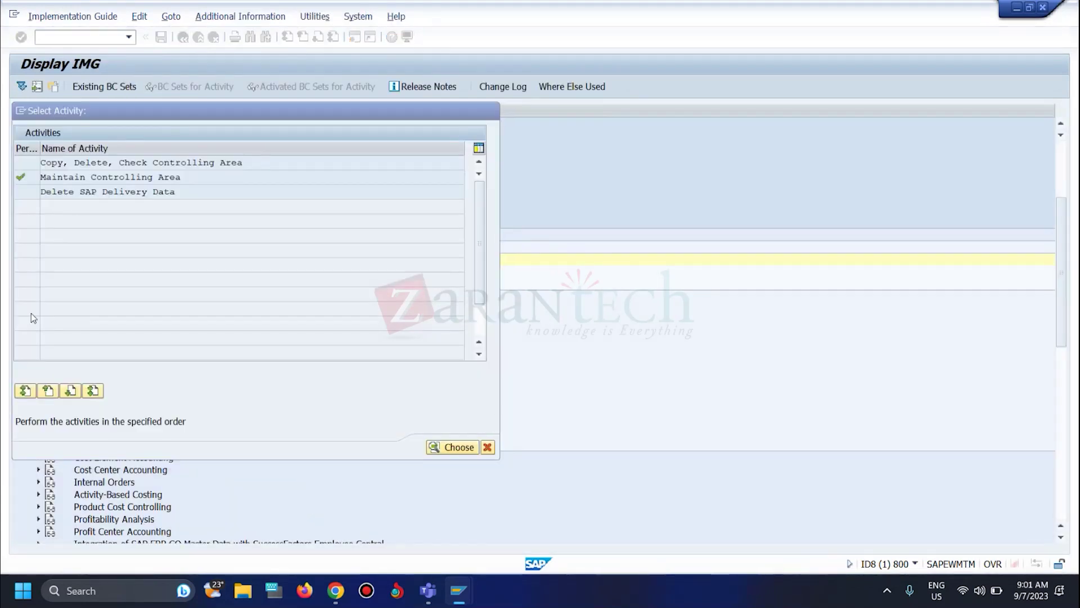
{"action": "key", "text": "Escape"}
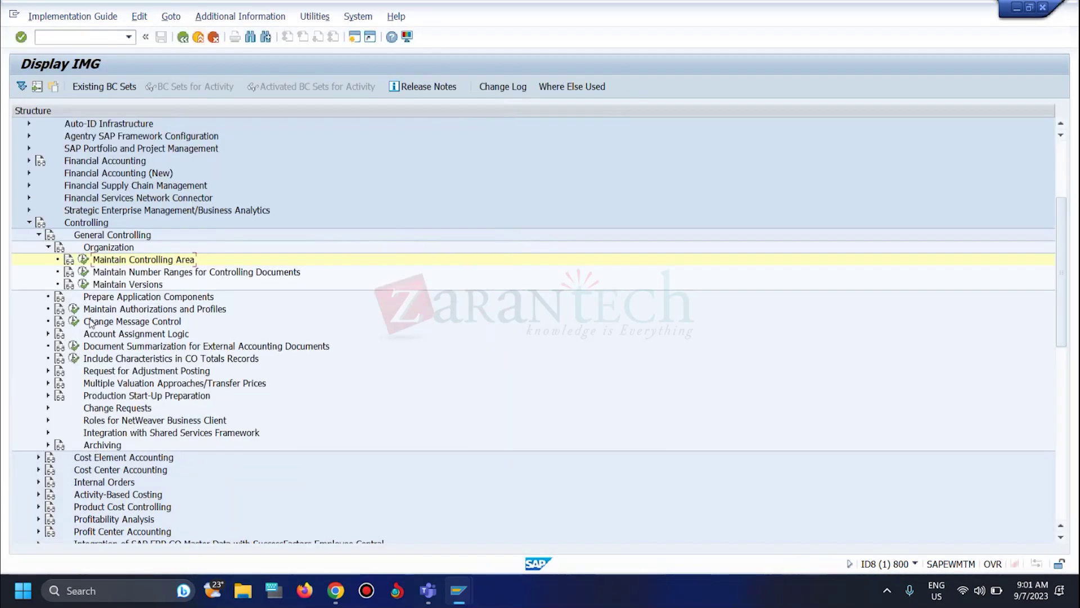
- Open Maintain Number Ranges for Controlling Documents and start a number range copy with CFS1 as the target controlling area
{"action": "left_click", "coordinate": [83, 272]}
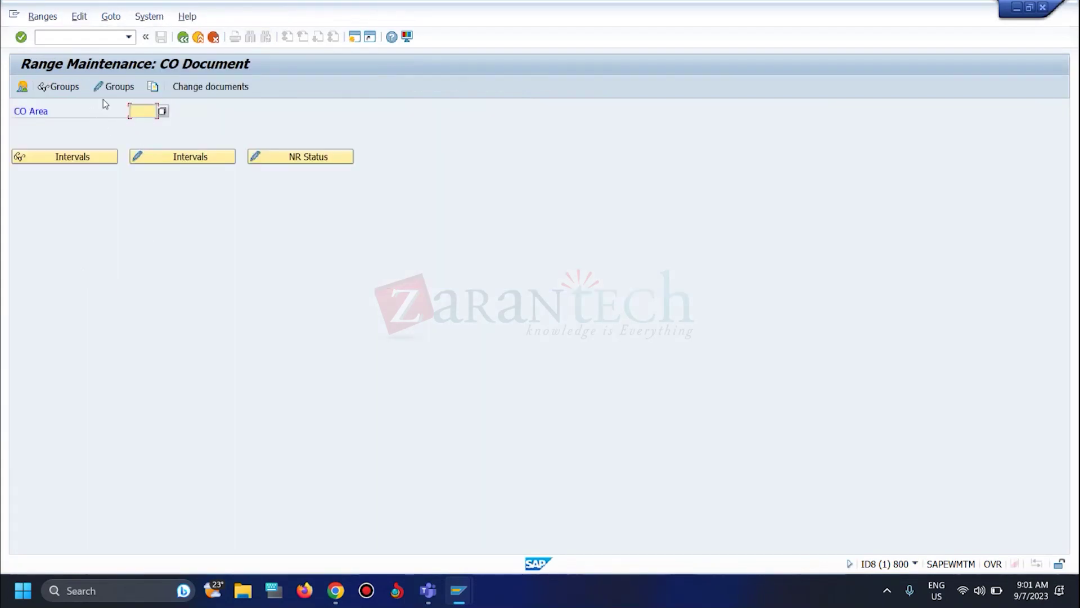
{"action": "left_click", "coordinate": [152, 87]}
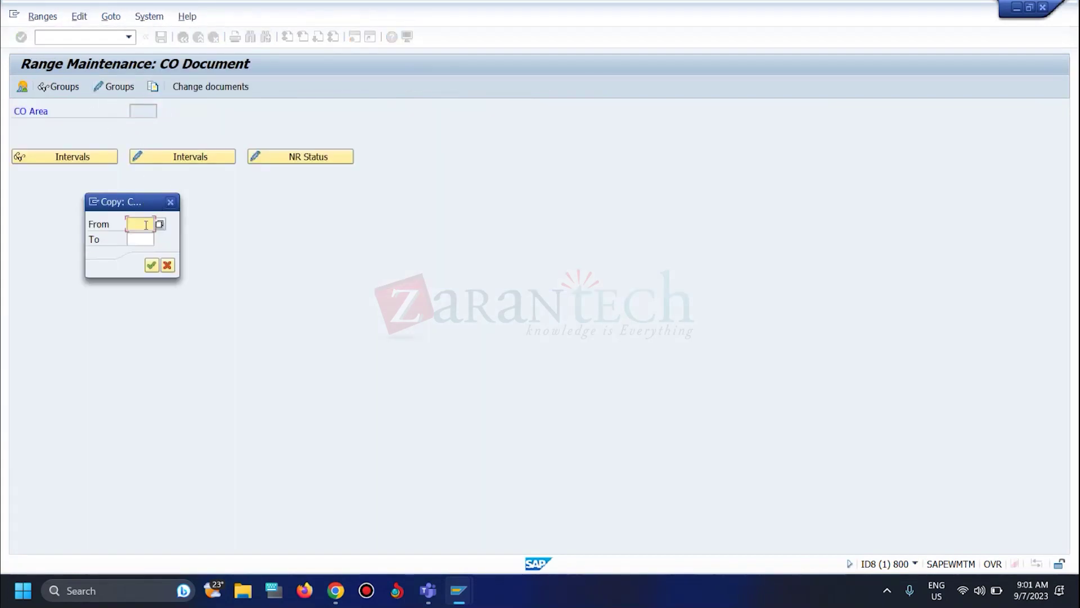
{"action": "type", "text": "CFS1"}
{"action": "left_click", "coordinate": [146, 242]}
{"action": "left_click", "coordinate": [160, 240]}
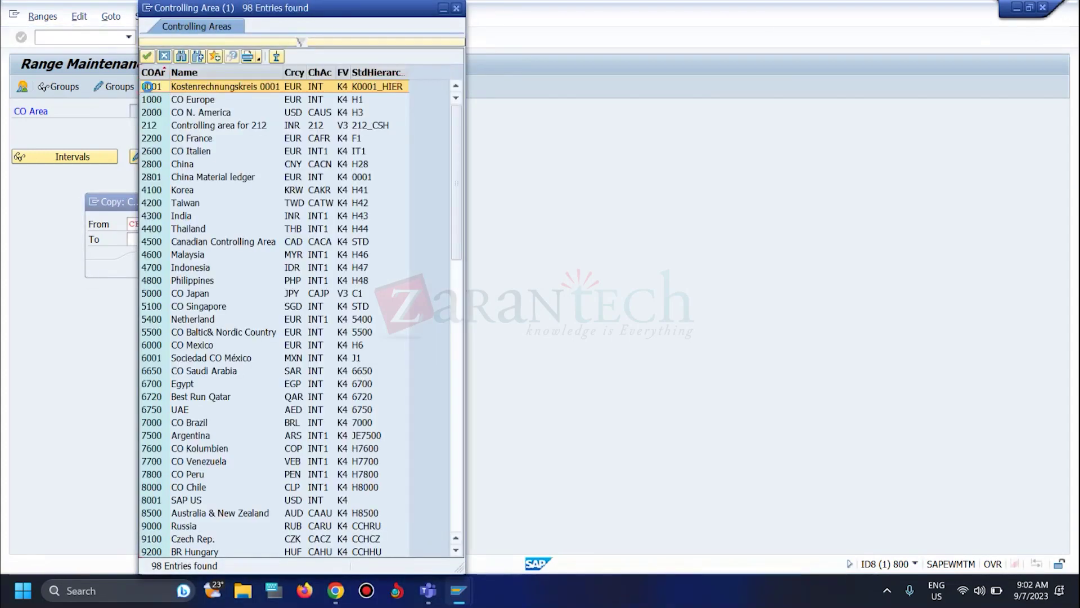
{"action": "double_click", "coordinate": [149, 88]}
{"action": "key", "text": "BackSpace"}
{"action": "key", "text": "BackSpace"}
{"action": "key", "text": "BackSpace"}
{"action": "key", "text": "BackSpace"}
{"action": "type", "text": "cfs1"}
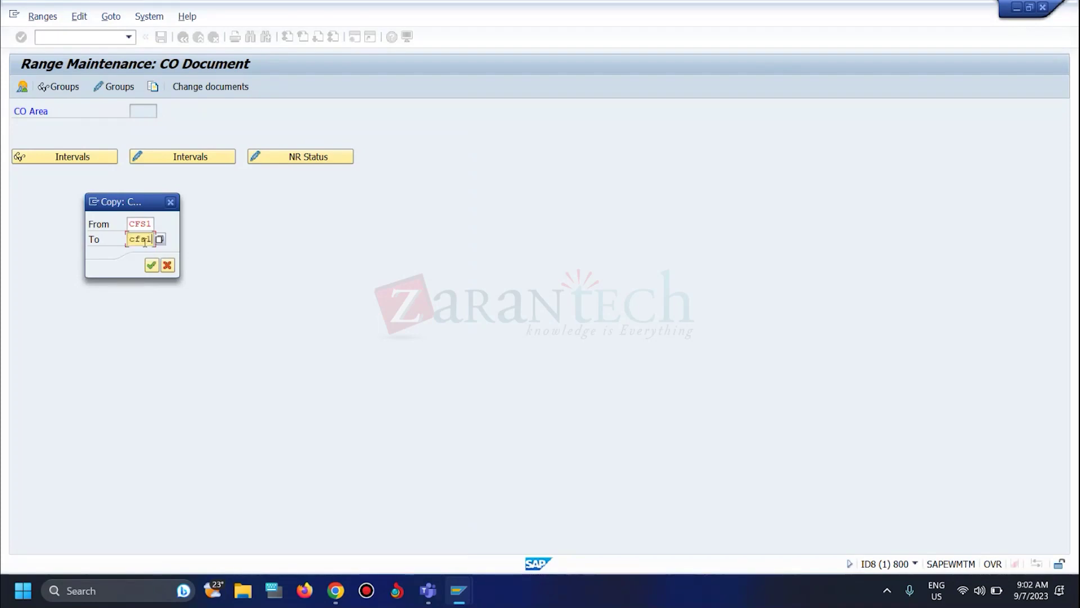
- Replace the source controlling area in the copy dialog and copy its CO document number ranges to CFS1
{"action": "left_click", "coordinate": [146, 223]}
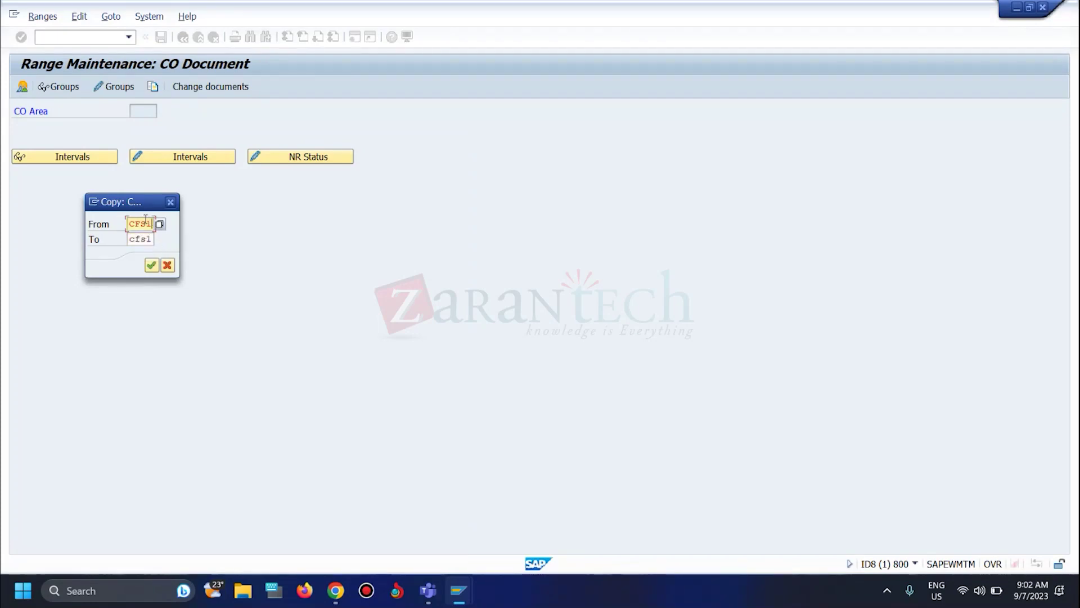
{"action": "key", "text": "BackSpace"}
{"action": "left_click", "coordinate": [141, 250]}
{"action": "left_click", "coordinate": [151, 267]}
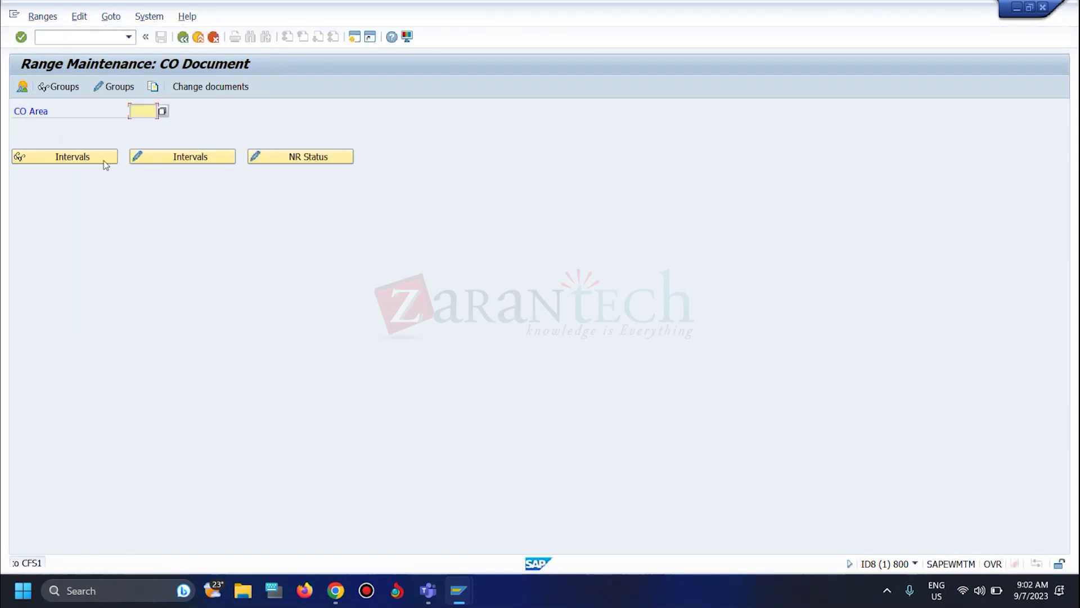
- Review the CO document number range intervals of controlling area CFS1 and return to the implementation guide
{"action": "type", "text": "cfs1"}
{"action": "left_click", "coordinate": [174, 162]}
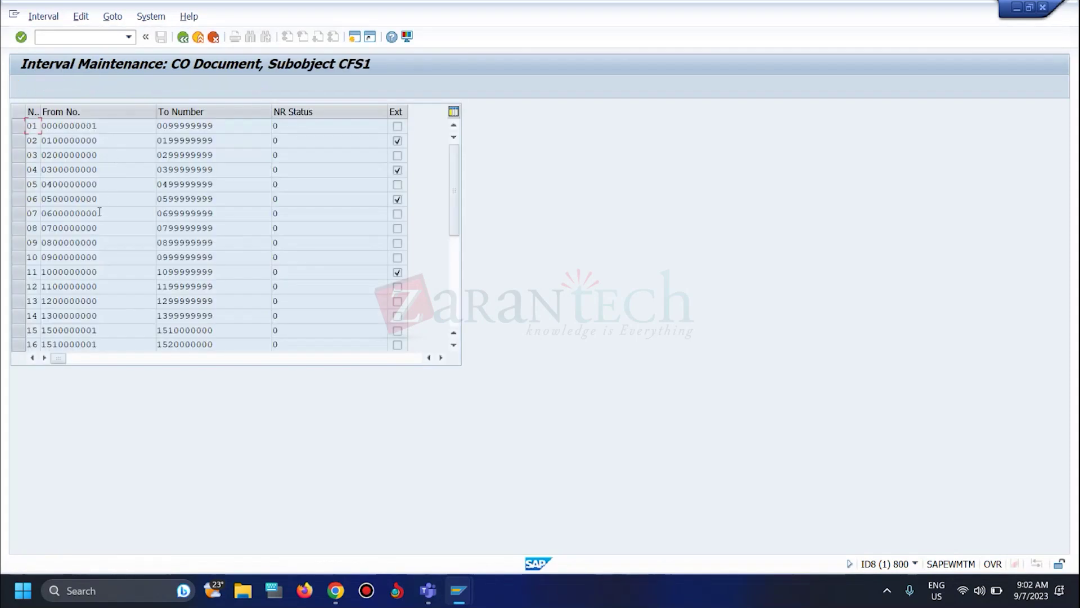
{"action": "left_click", "coordinate": [183, 37]}
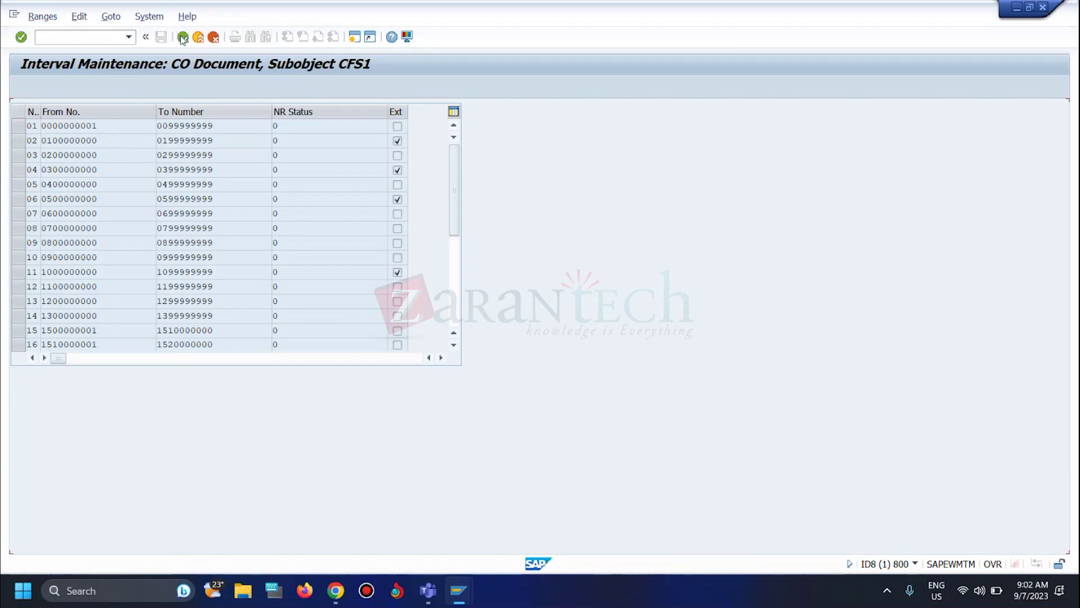
{"action": "left_click", "coordinate": [183, 37]}
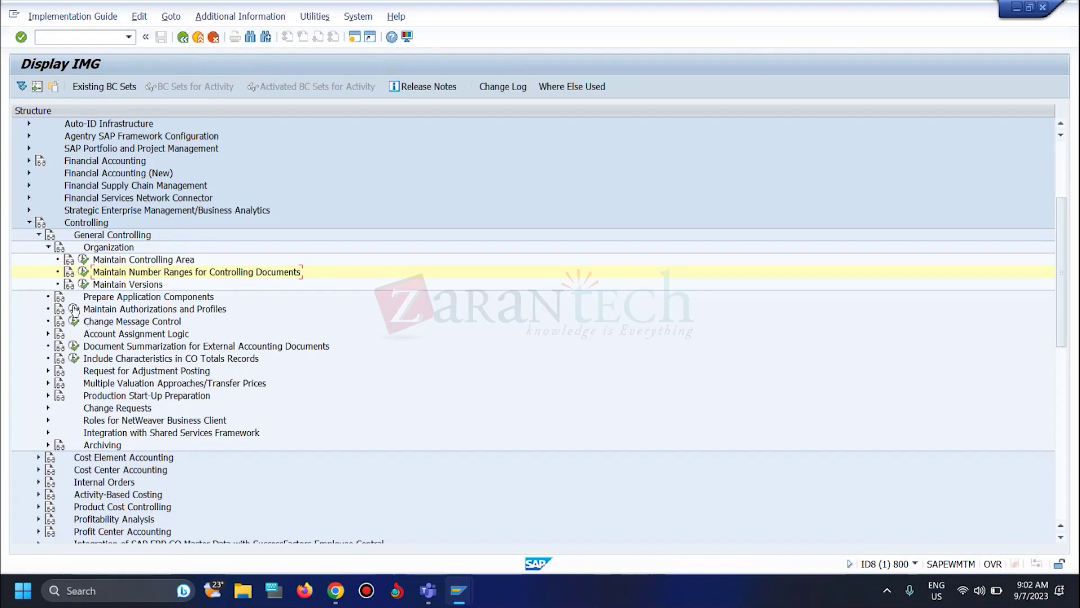
- Collapse the Controlling node and open Define Document Types for Entry View under Financial Accounting Global Settings (New)
{"action": "left_click", "coordinate": [48, 247]}
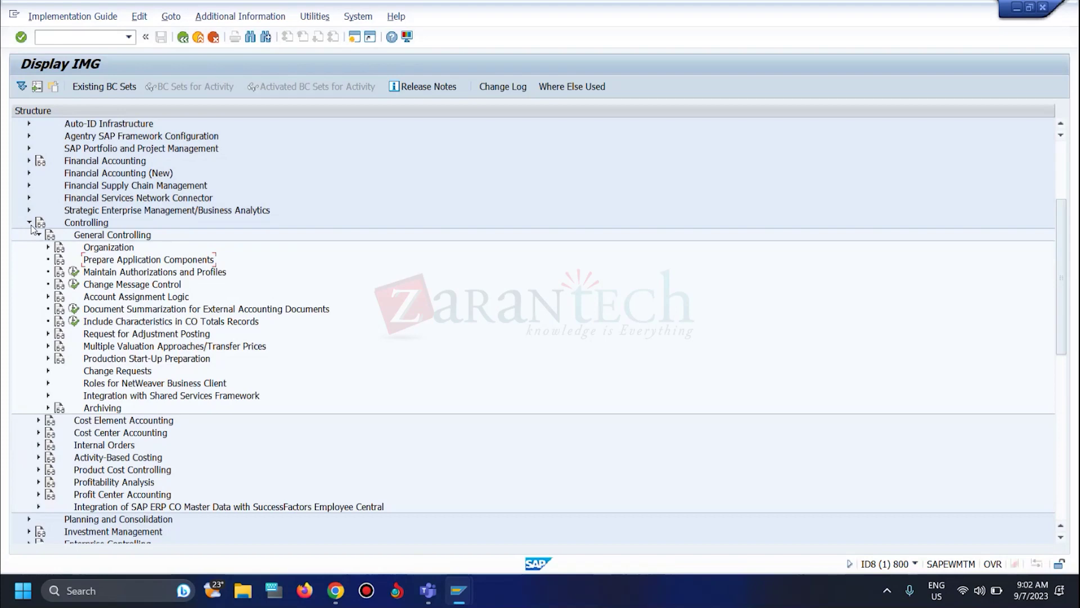
{"action": "left_click", "coordinate": [29, 223]}
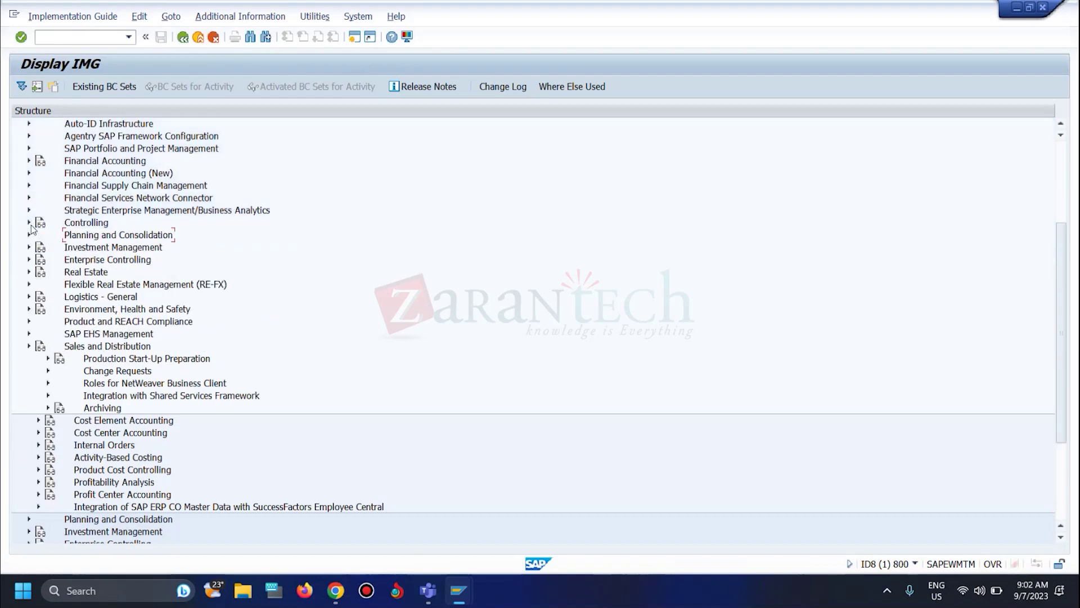
{"action": "left_click", "coordinate": [29, 173]}
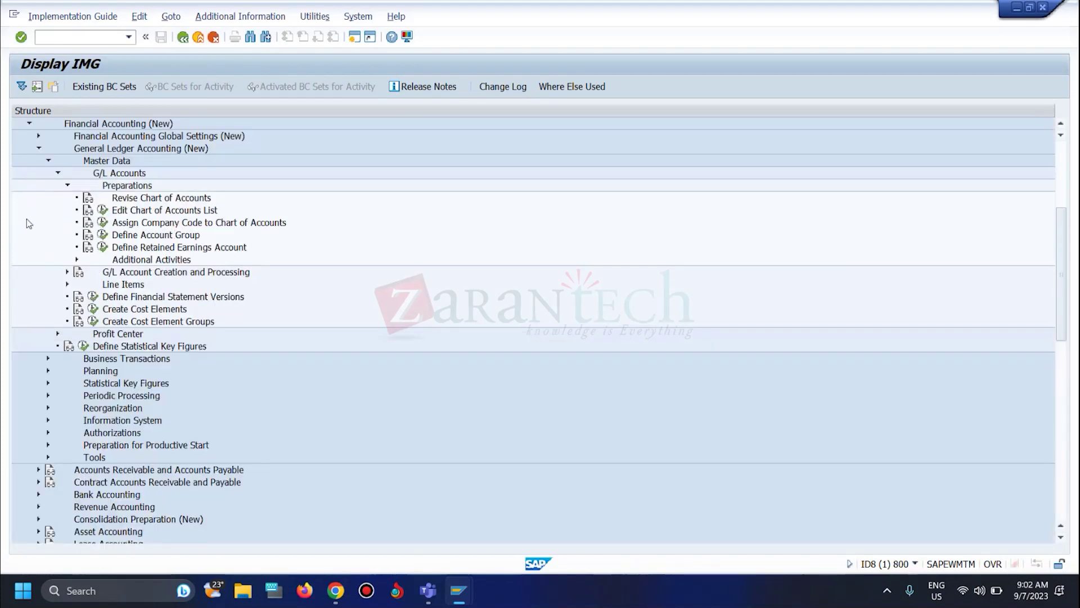
{"action": "left_click", "coordinate": [59, 174]}
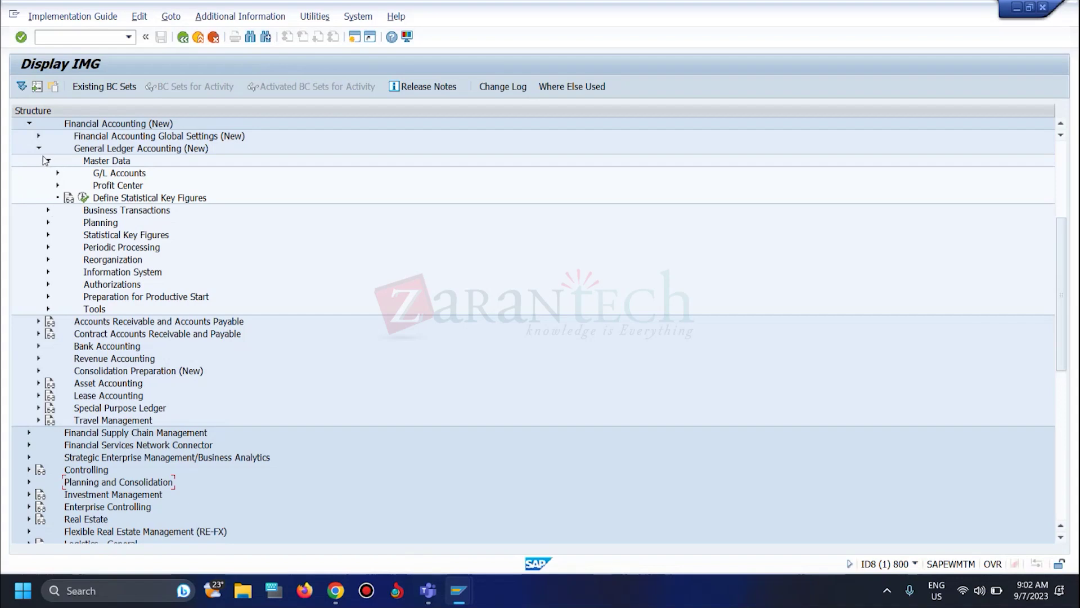
{"action": "left_click", "coordinate": [39, 149]}
{"action": "left_click", "coordinate": [39, 136]}
{"action": "left_click", "coordinate": [48, 173]}
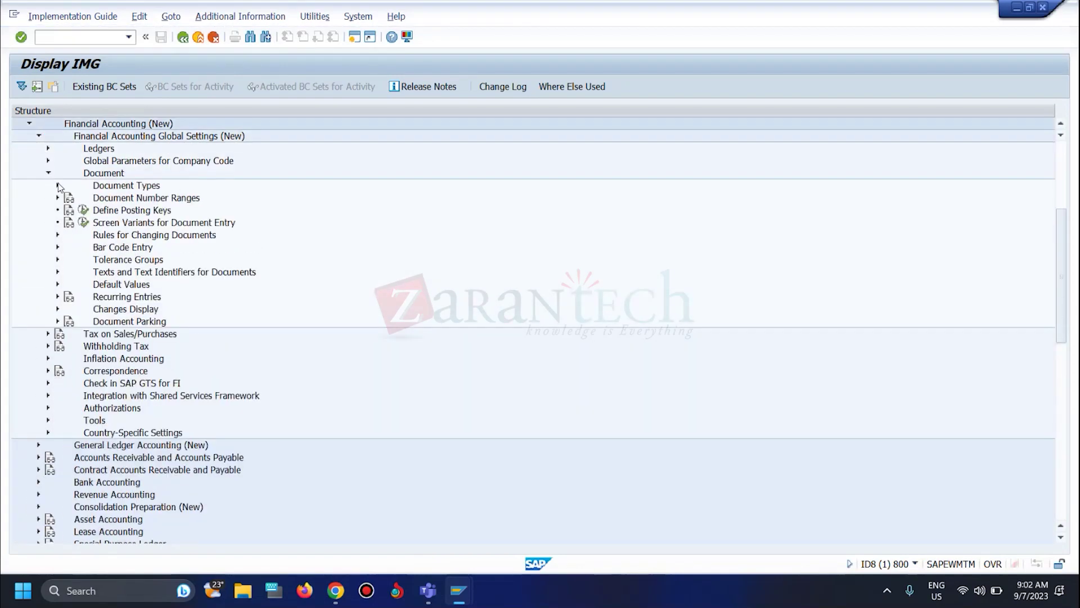
{"action": "left_click", "coordinate": [58, 185]}
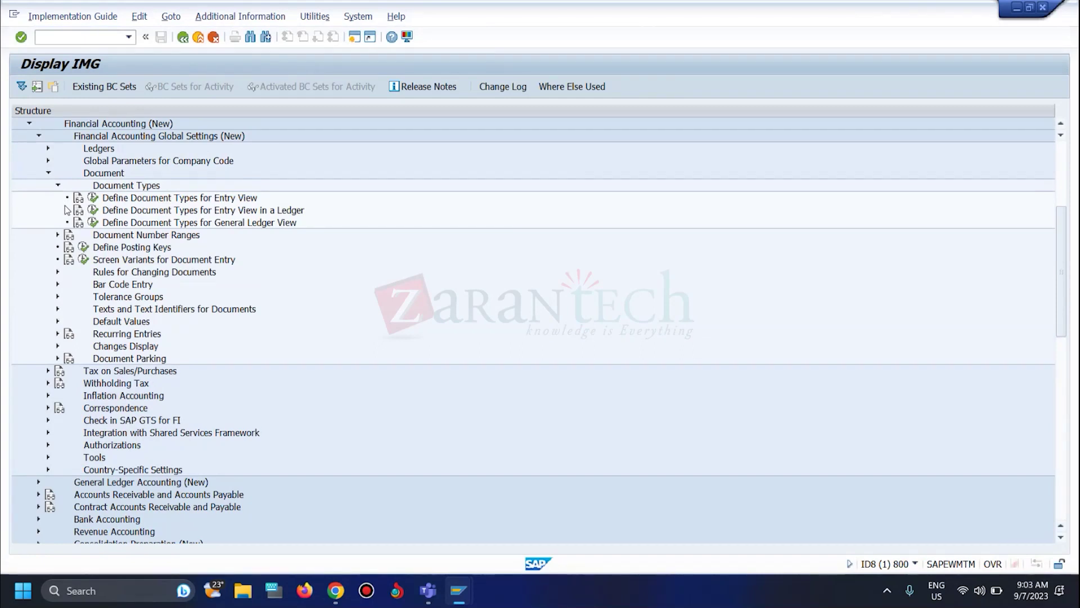
{"action": "left_click", "coordinate": [94, 199]}
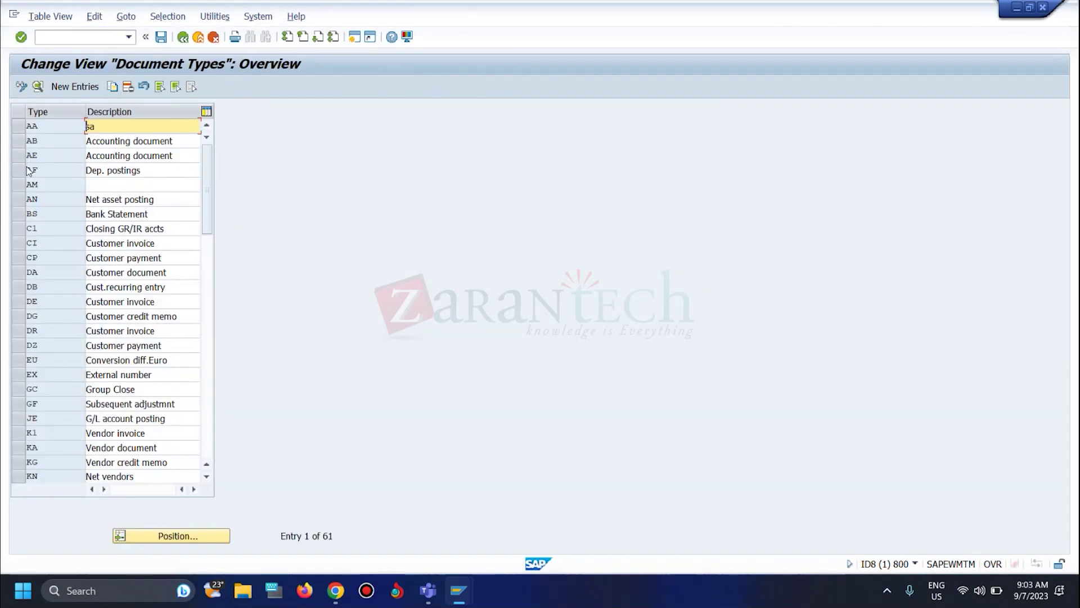
- Try to copy document type SA to a new type CF with the description "CFIN tets GL"
{"action": "left_click", "coordinate": [178, 535]}
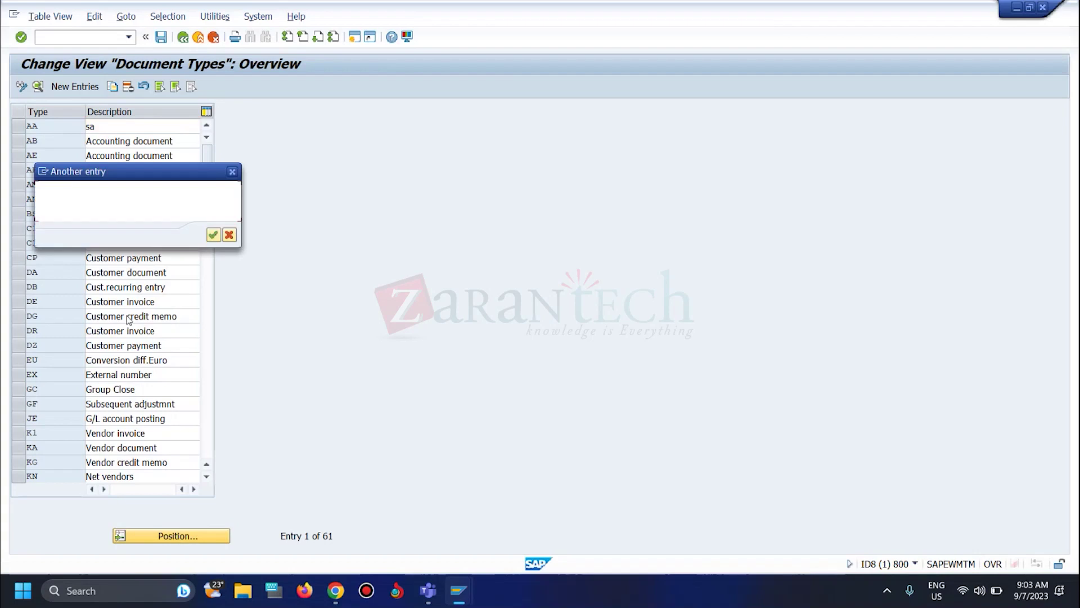
{"action": "type", "text": "sa"}
{"action": "key", "text": "Return"}
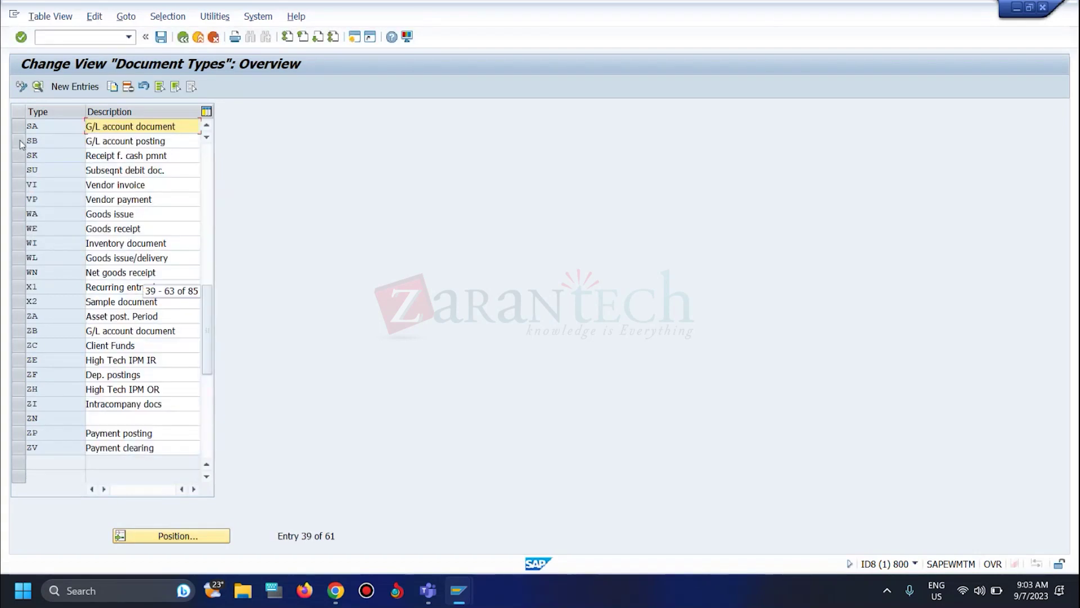
{"action": "left_click", "coordinate": [18, 126]}
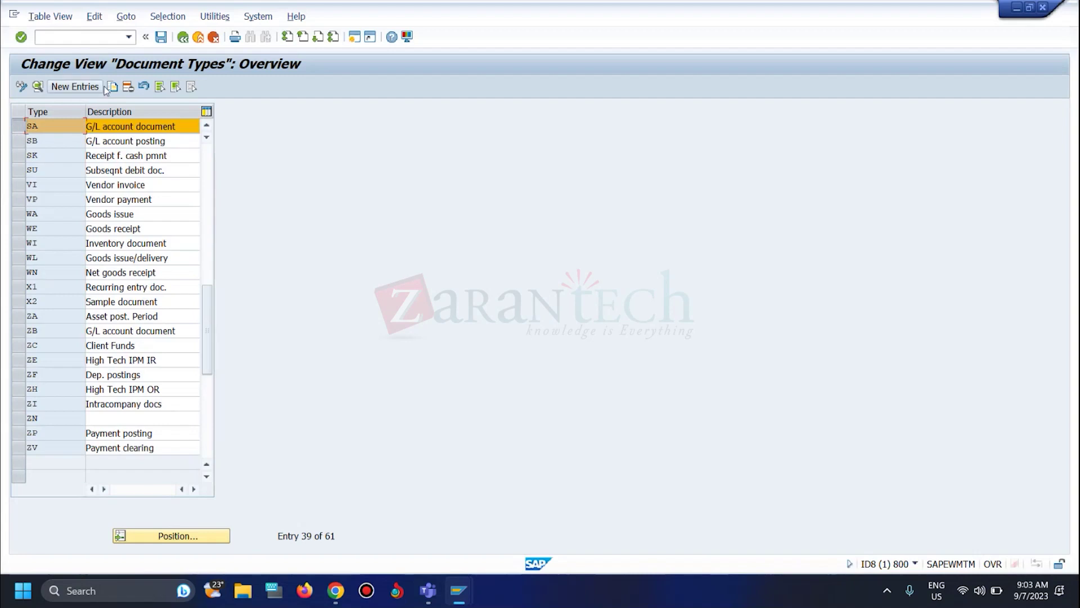
{"action": "left_click", "coordinate": [113, 87]}
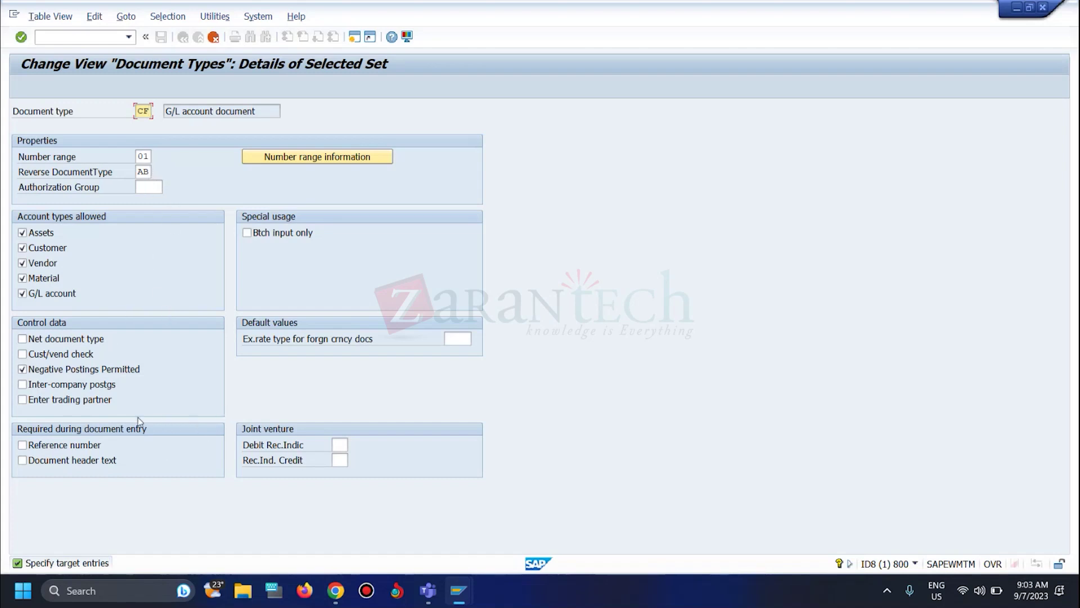
{"action": "key", "text": "F3"}
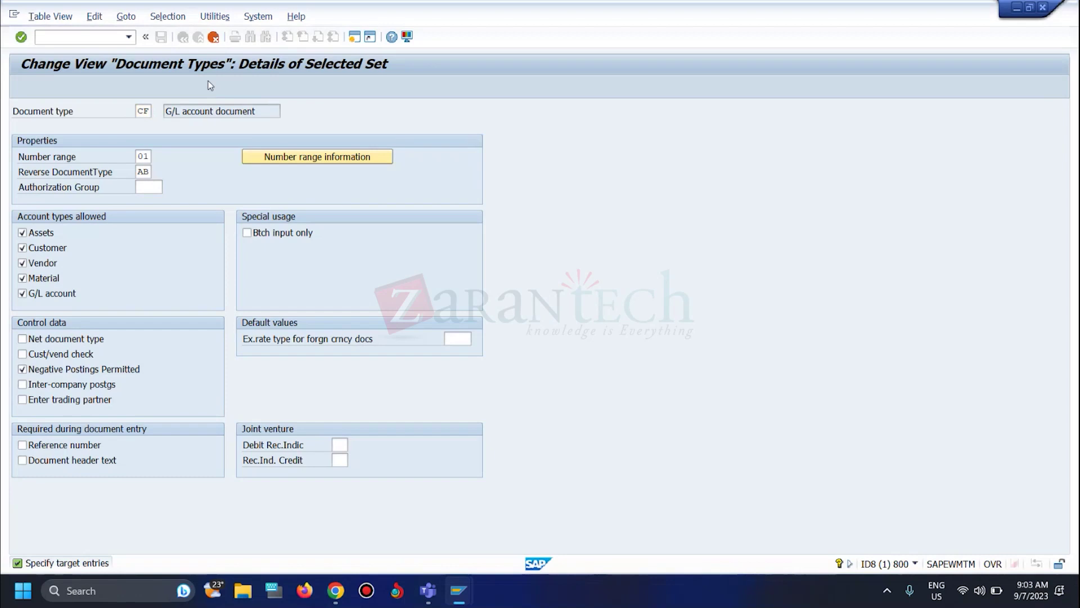
{"action": "left_click", "coordinate": [183, 124]}
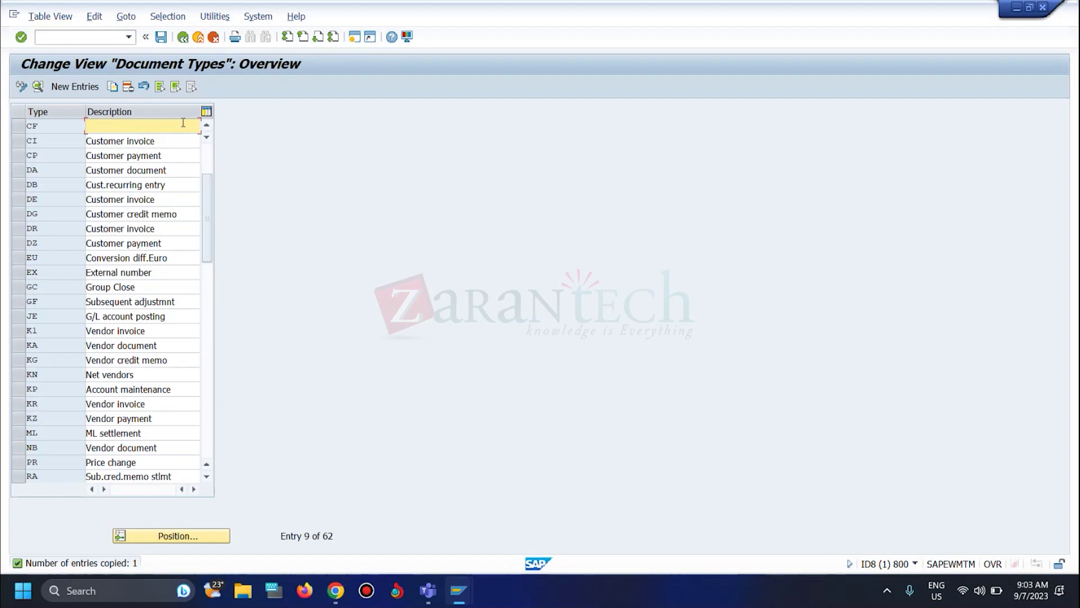
{"action": "type", "text": "CFIN GL"}
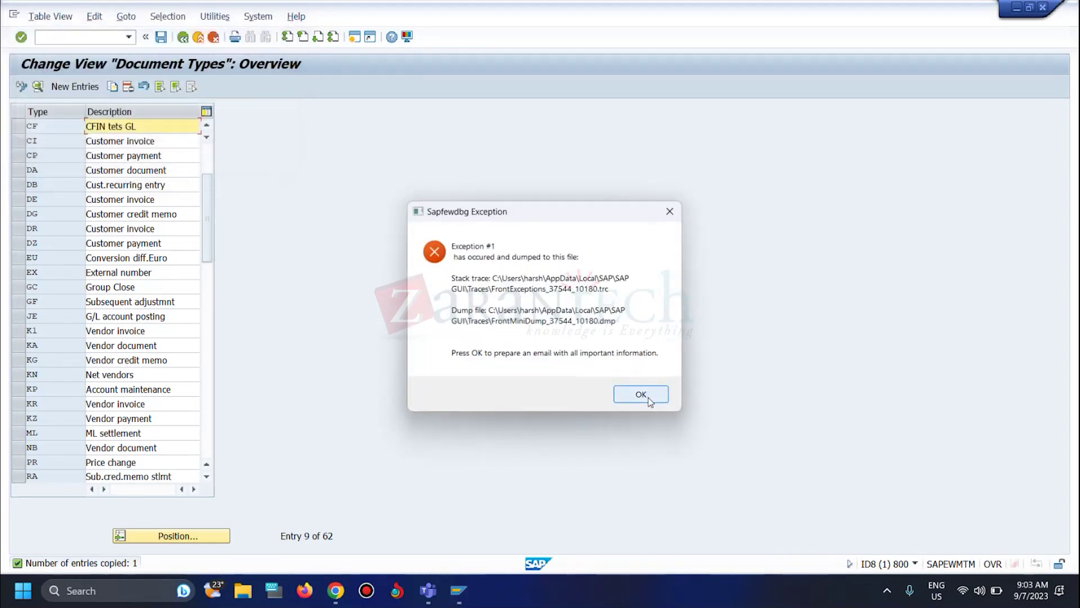
- Dismiss the exception dialogs and end the SAP application including all open sessions
{"action": "left_click", "coordinate": [648, 397]}
{"action": "left_click", "coordinate": [664, 351]}
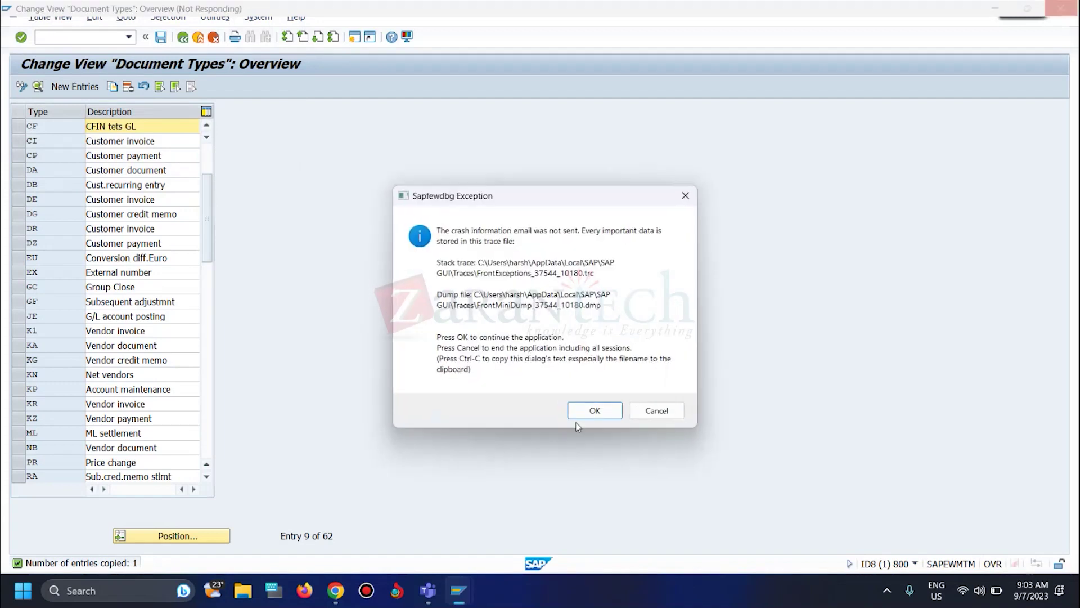
{"action": "left_click", "coordinate": [640, 414]}
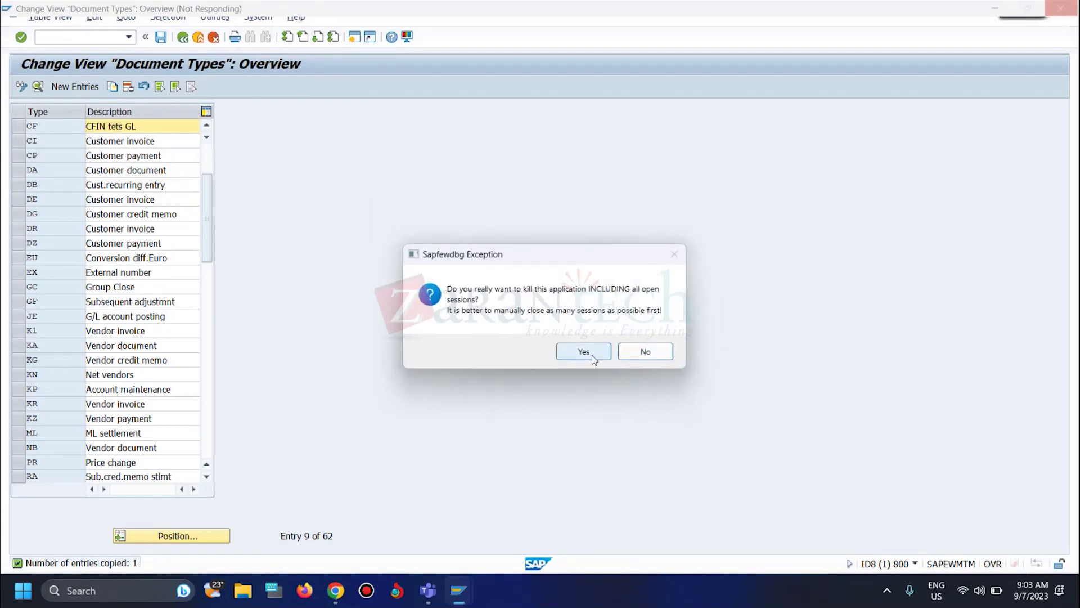
{"action": "left_click", "coordinate": [585, 352]}
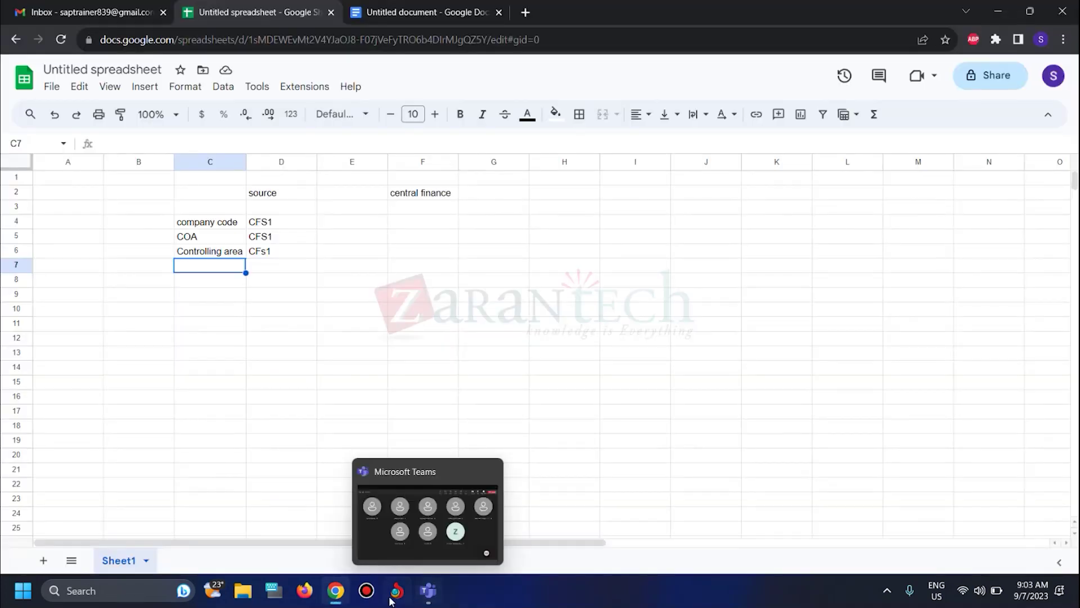
- Find and launch SAP Logon from Windows search and open the logon screen of the ID8 system
{"action": "left_click", "coordinate": [125, 591]}
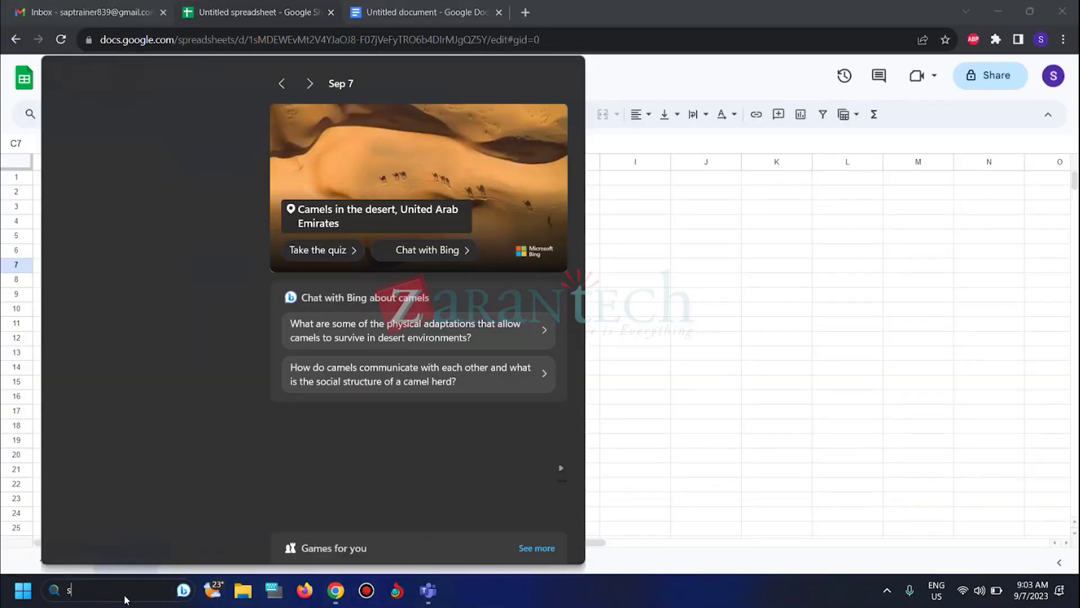
{"action": "type", "text": "sap"}
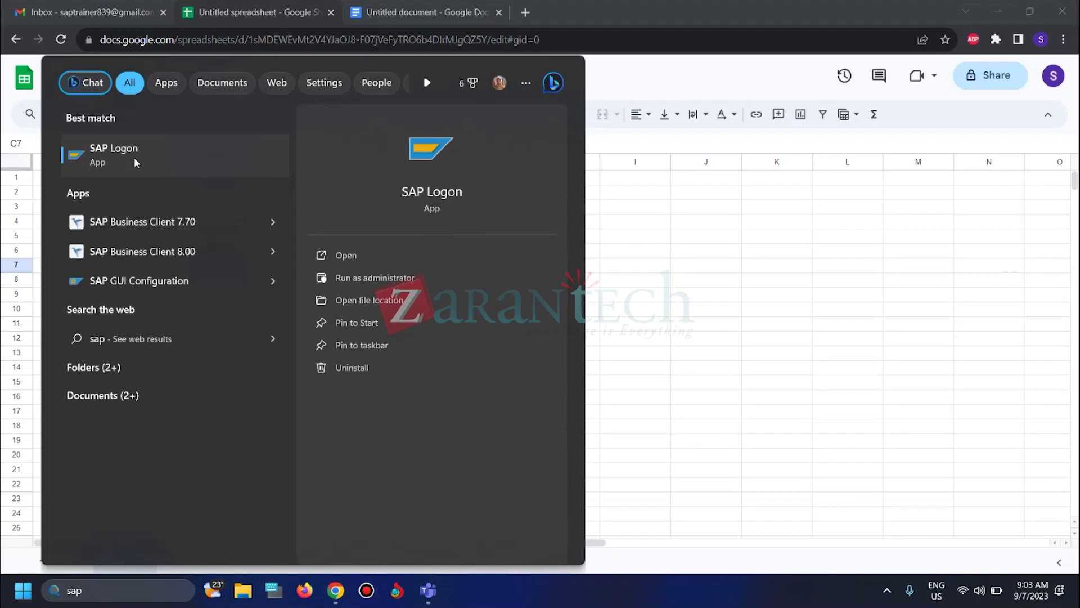
{"action": "left_click", "coordinate": [138, 158]}
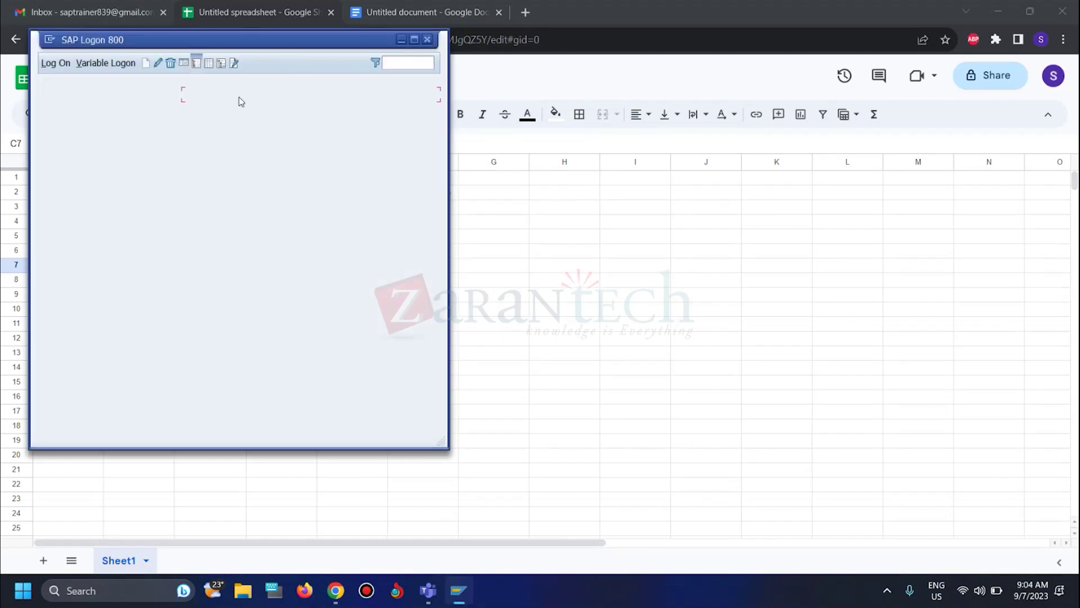
{"action": "double_click", "coordinate": [240, 95]}
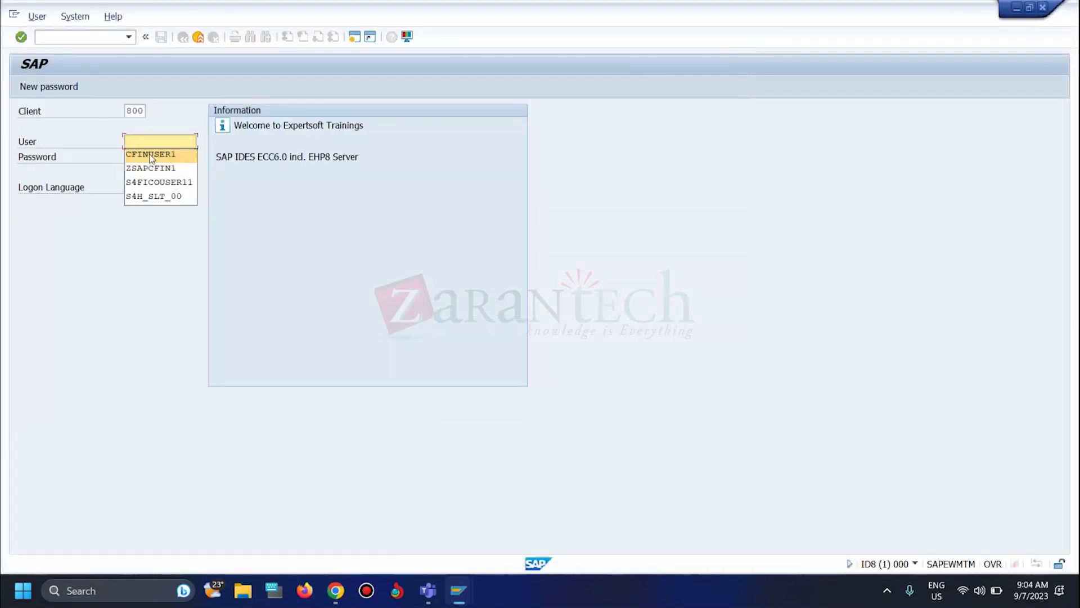
- Try to log on to client 800 with the saved CFIN user and account password, ending any other logons
{"action": "left_click", "coordinate": [151, 155]}
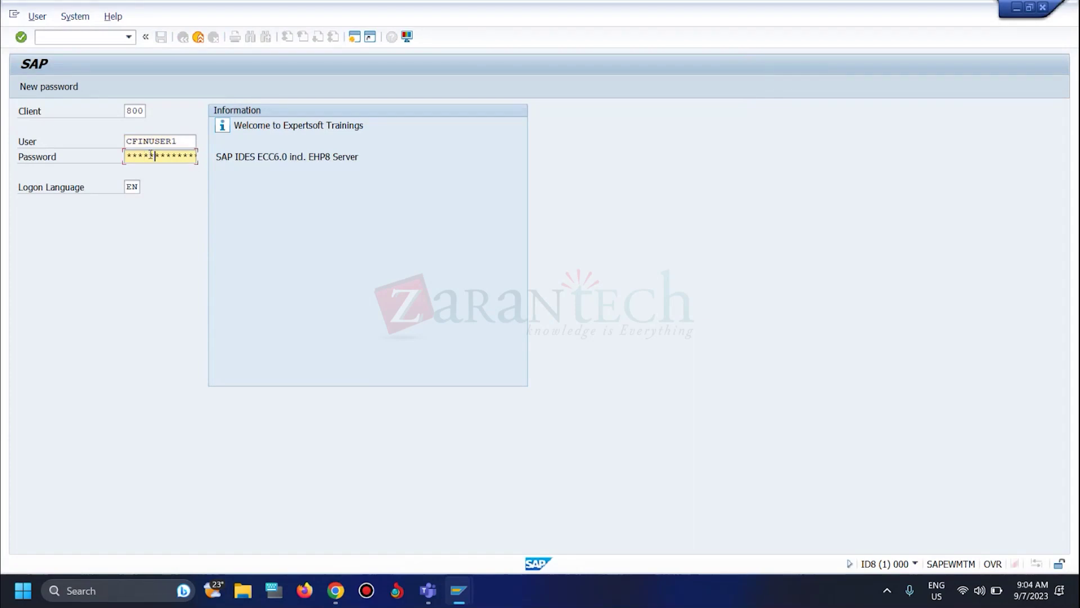
{"action": "key", "text": "Return"}
{"action": "left_click", "coordinate": [71, 390]}
{"action": "key", "text": "Return"}
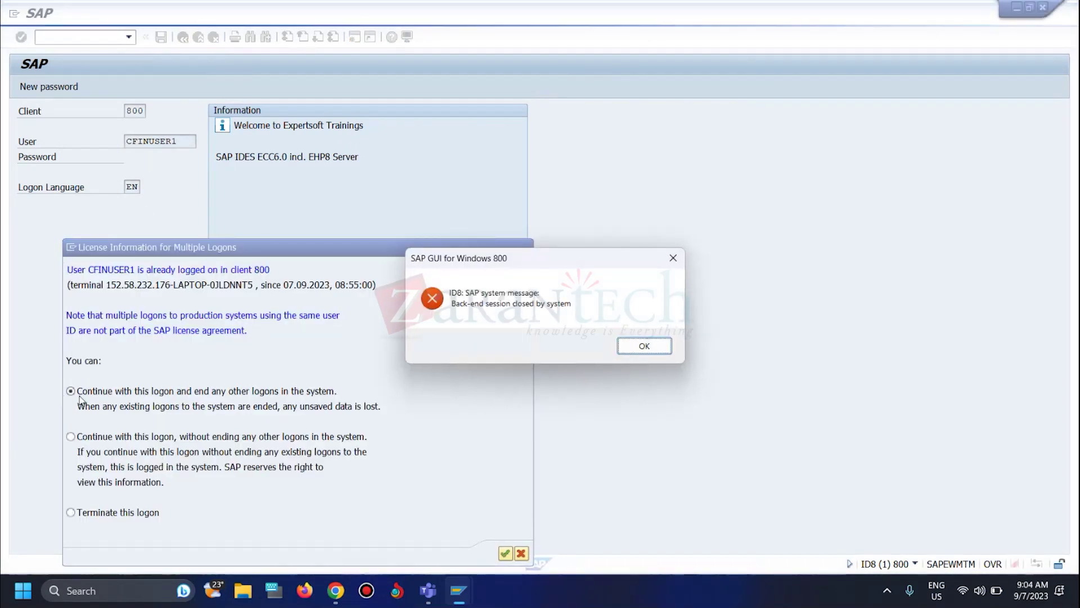
{"action": "left_click", "coordinate": [643, 345]}
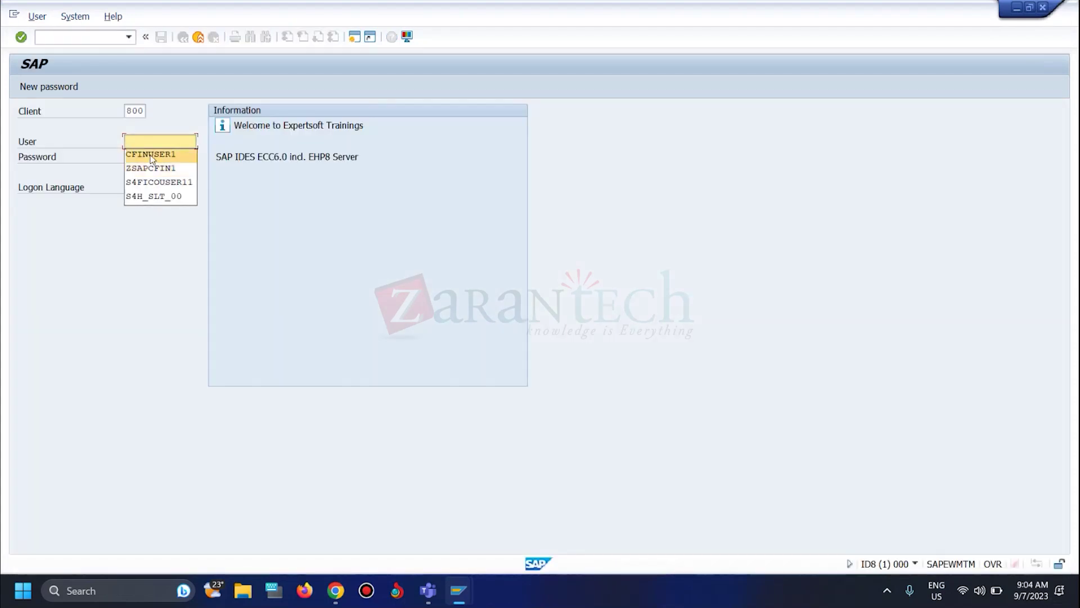
- Log on to ID8 client 800 again by choosing the saved CFIN user and entering the account password
{"action": "left_click", "coordinate": [149, 151]}
{"action": "left_click", "coordinate": [151, 155]}
{"action": "key", "text": "ctrl+v"}
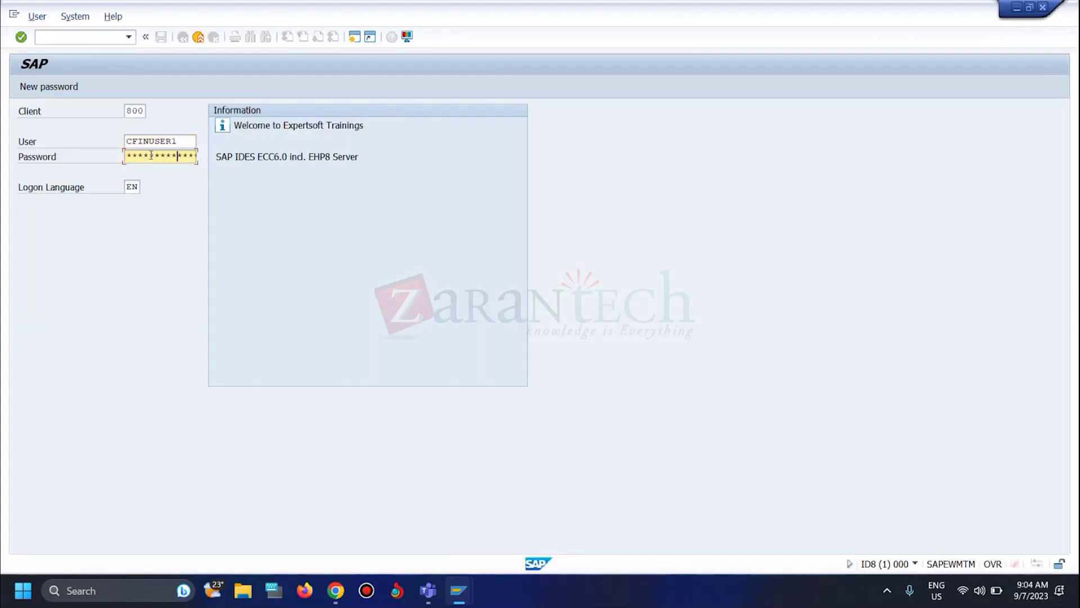
{"action": "key", "text": "Return"}
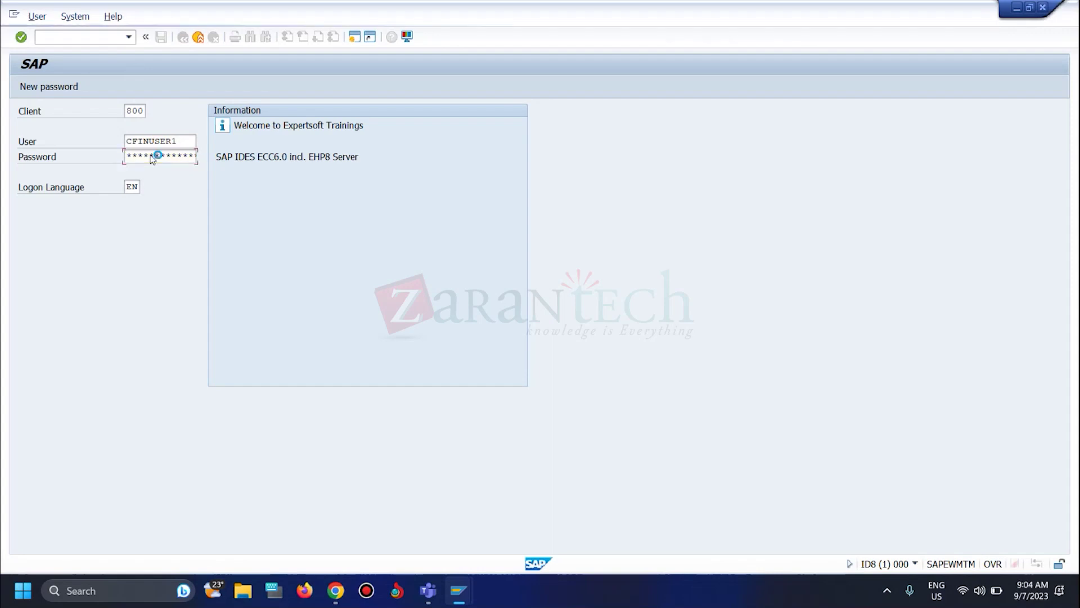
- Start transaction spro and display the SAP Reference IMG
{"action": "type", "text": "spro"}
{"action": "key", "text": "Return"}
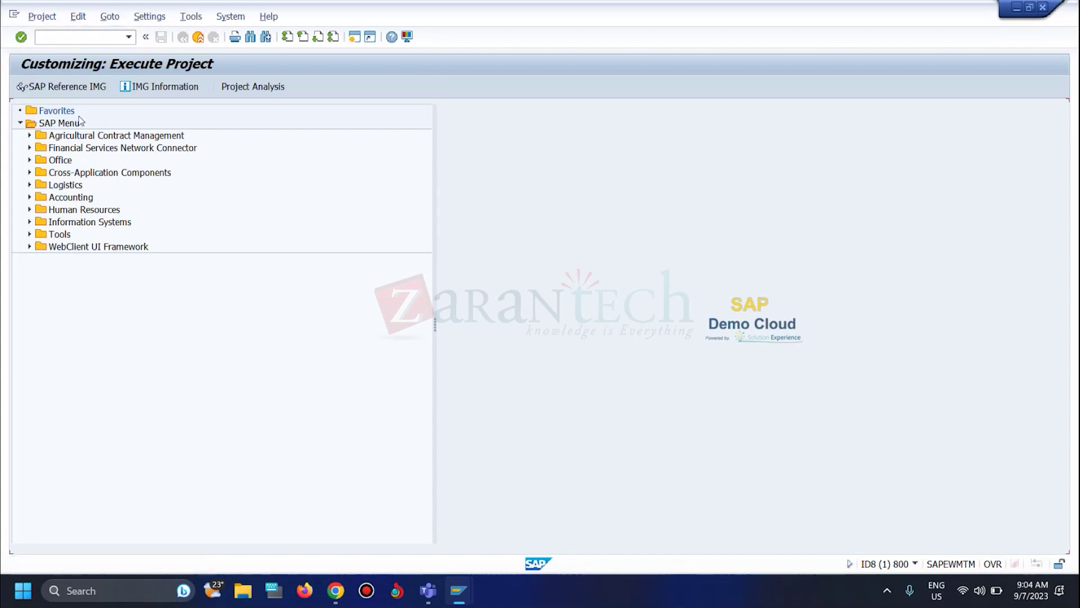
{"action": "left_click", "coordinate": [50, 90]}
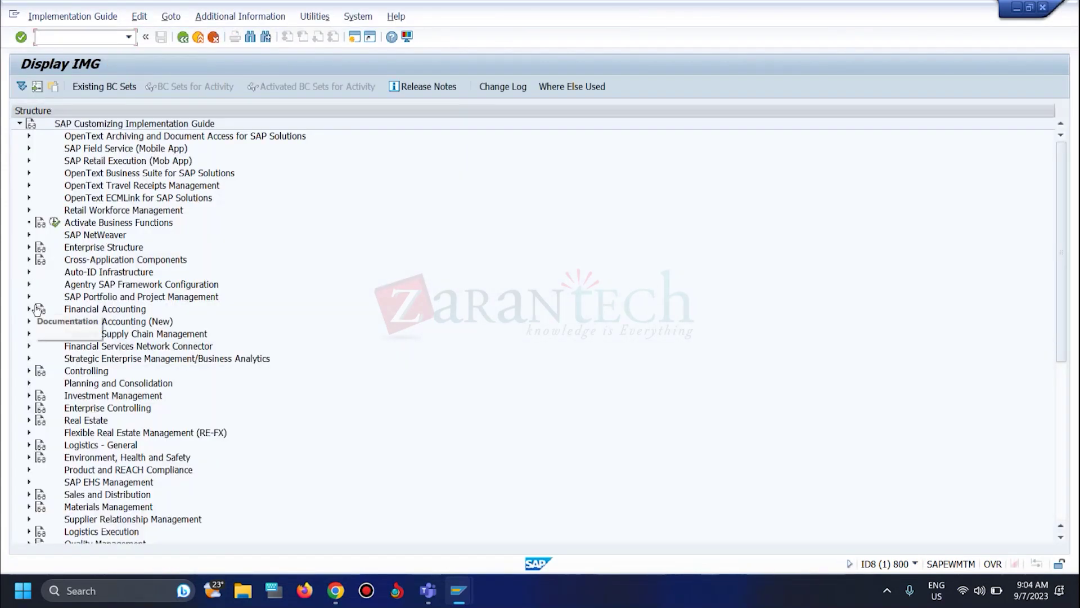
- Expand Financial Accounting (New) to the global document settings and open Define Document Types for Entry View
{"action": "left_click", "coordinate": [29, 322]}
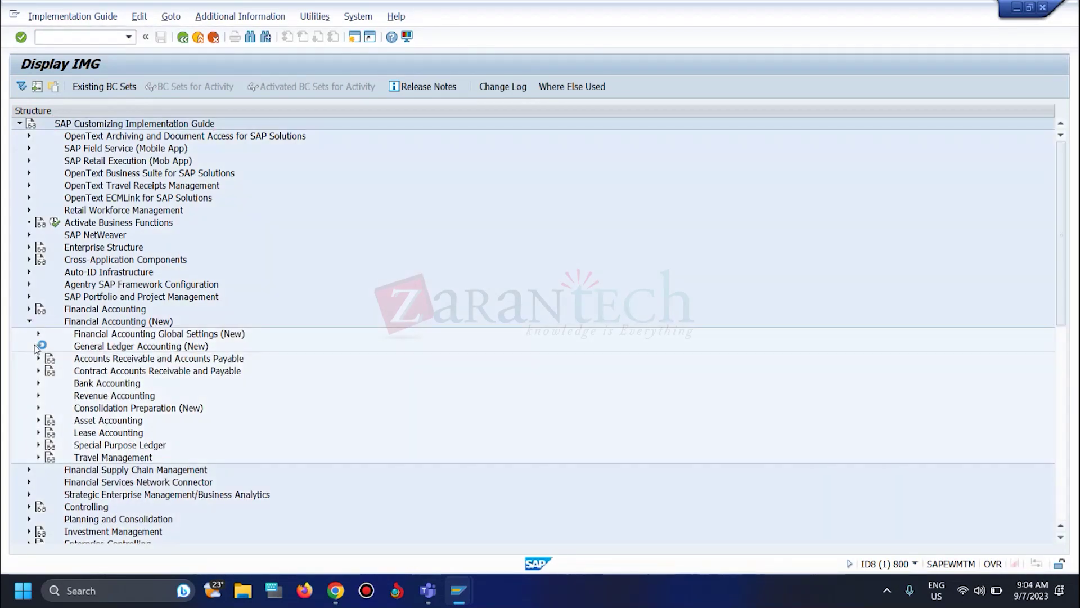
{"action": "left_click", "coordinate": [38, 346]}
{"action": "scroll", "coordinate": [75, 319], "scroll_direction": "down", "scroll_amount": 2}
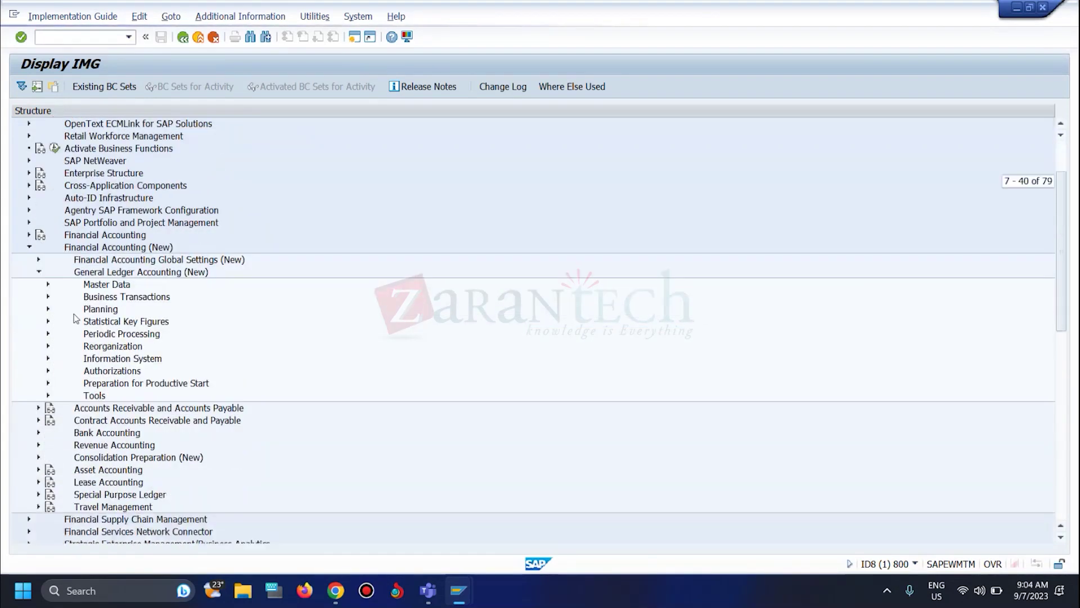
{"action": "left_click", "coordinate": [48, 285]}
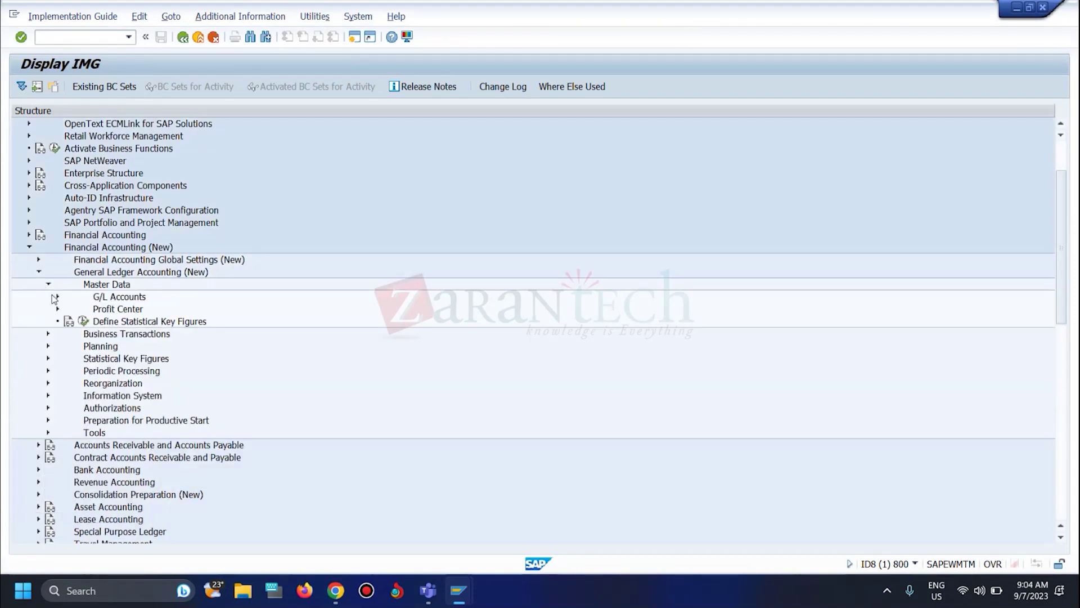
{"action": "left_click", "coordinate": [38, 259]}
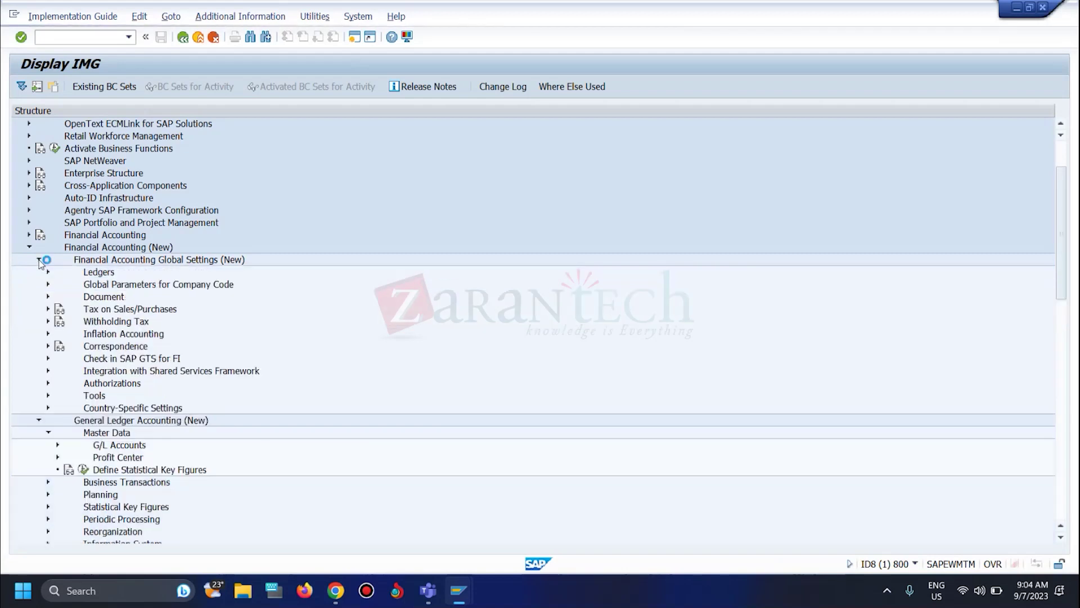
{"action": "left_click", "coordinate": [48, 297]}
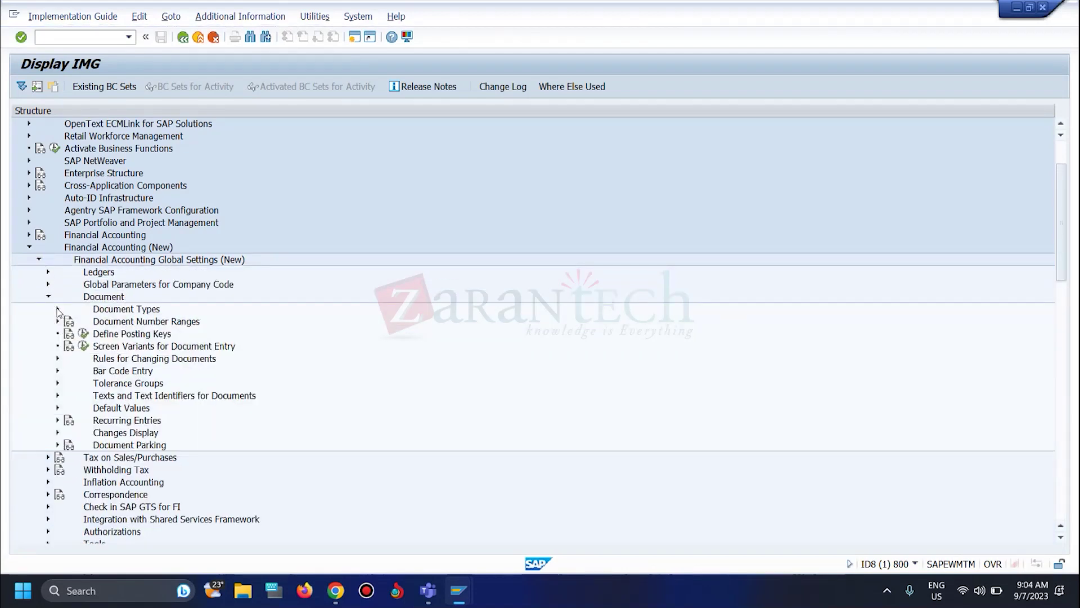
{"action": "left_click", "coordinate": [58, 308]}
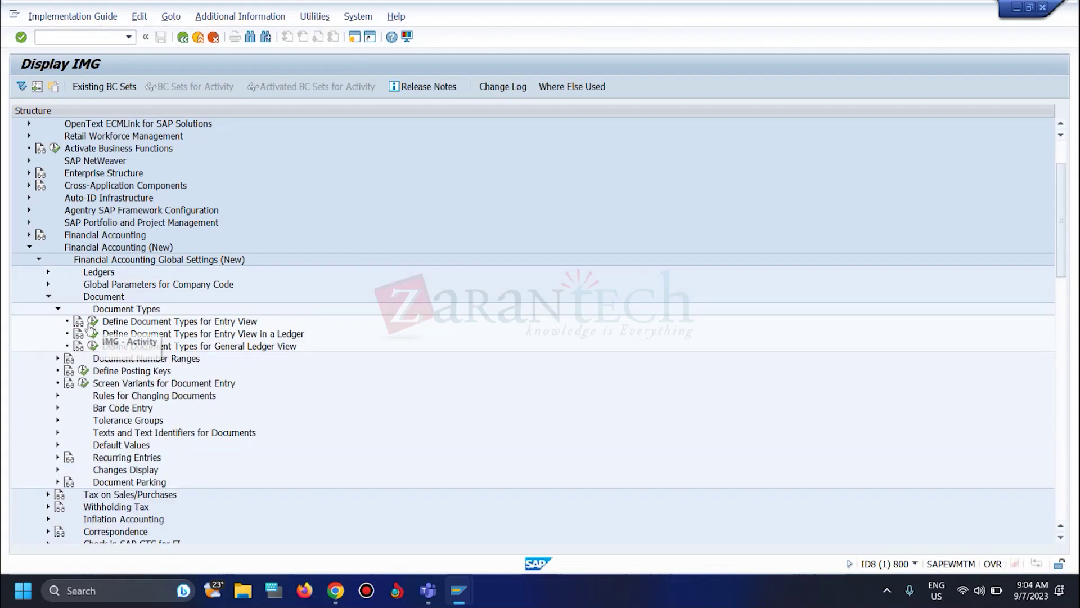
{"action": "left_click", "coordinate": [93, 321]}
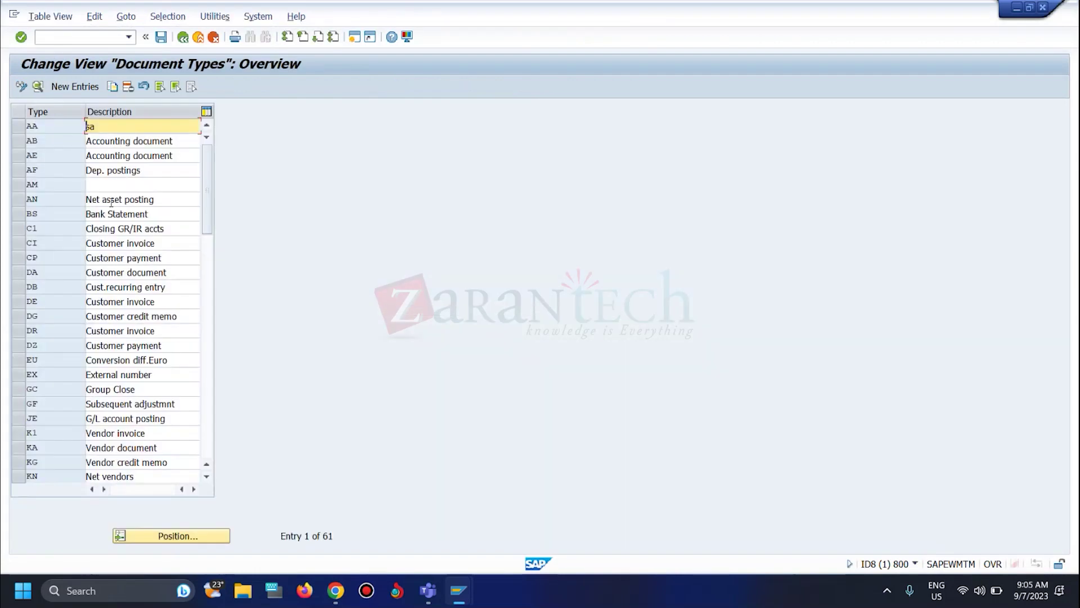
- Position the document type list at entry CI
{"action": "left_click", "coordinate": [171, 536]}
{"action": "type", "text": "CI"}
{"action": "key", "text": "Return"}
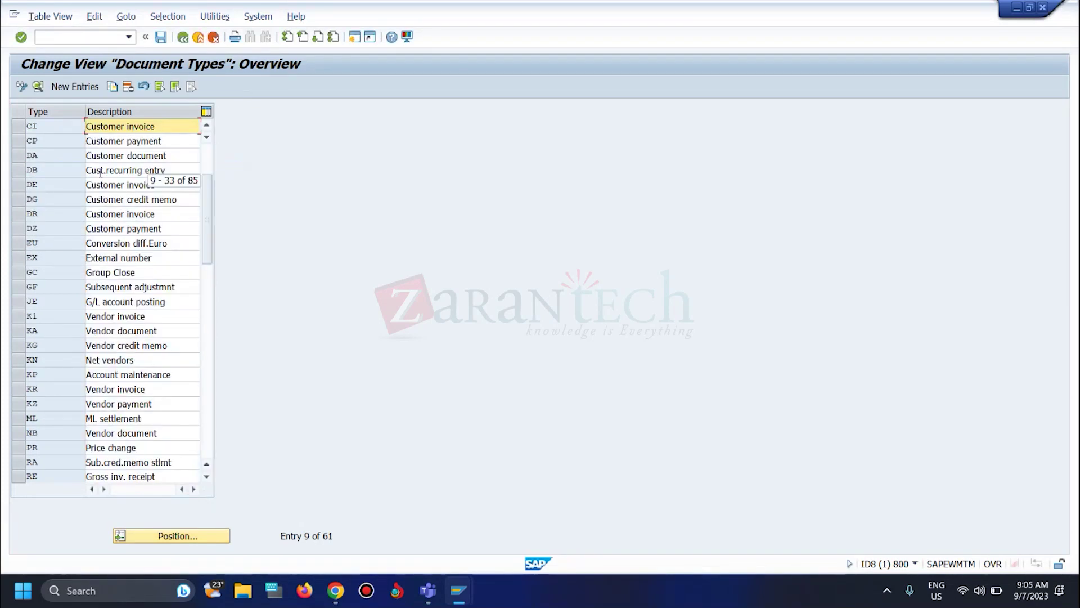
- Find document type SA in the list and copy it as new document type CF
{"action": "left_click", "coordinate": [176, 538]}
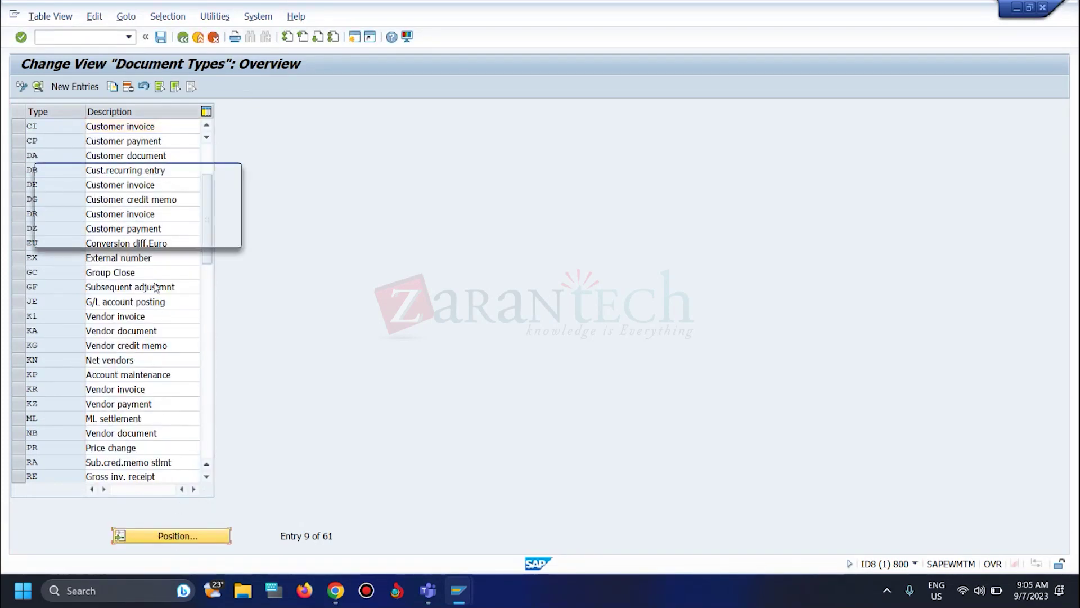
{"action": "type", "text": "CI"}
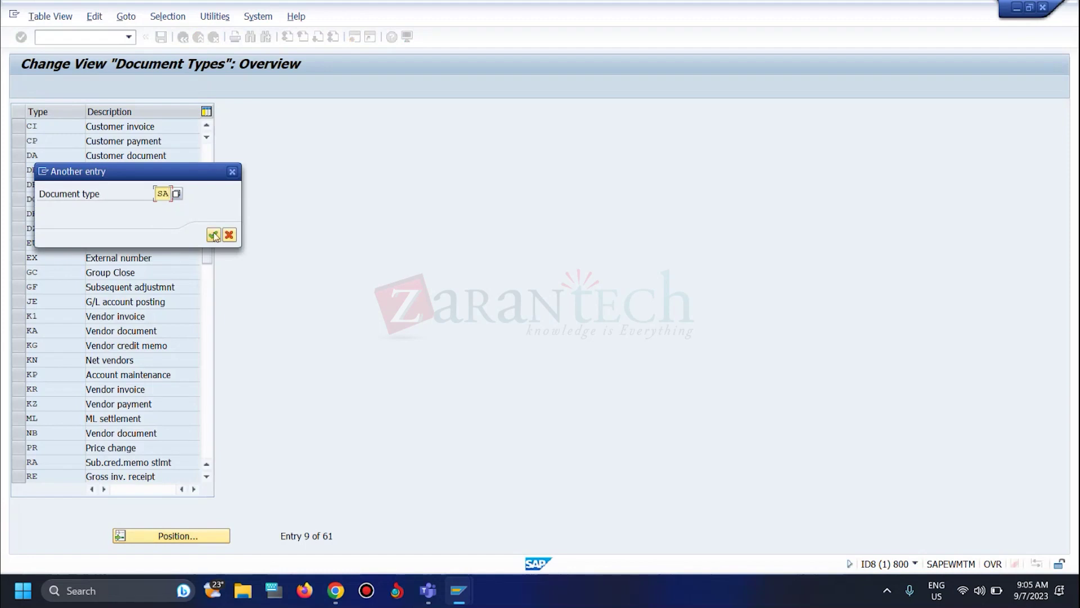
{"action": "left_click", "coordinate": [213, 234]}
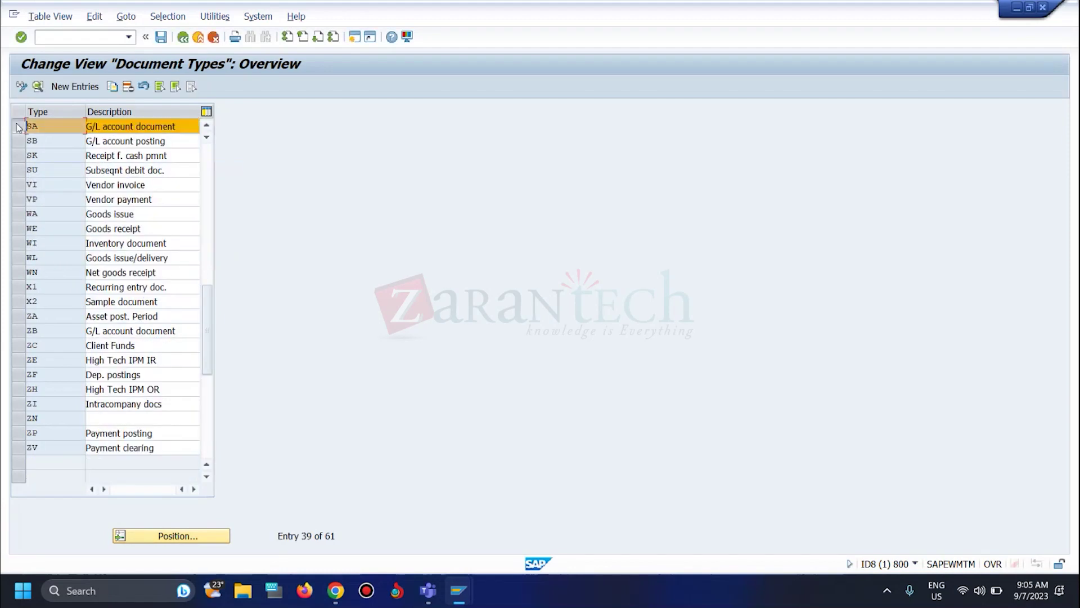
{"action": "left_click", "coordinate": [113, 86]}
{"action": "type", "text": "CF"}
{"action": "key", "text": "Return"}
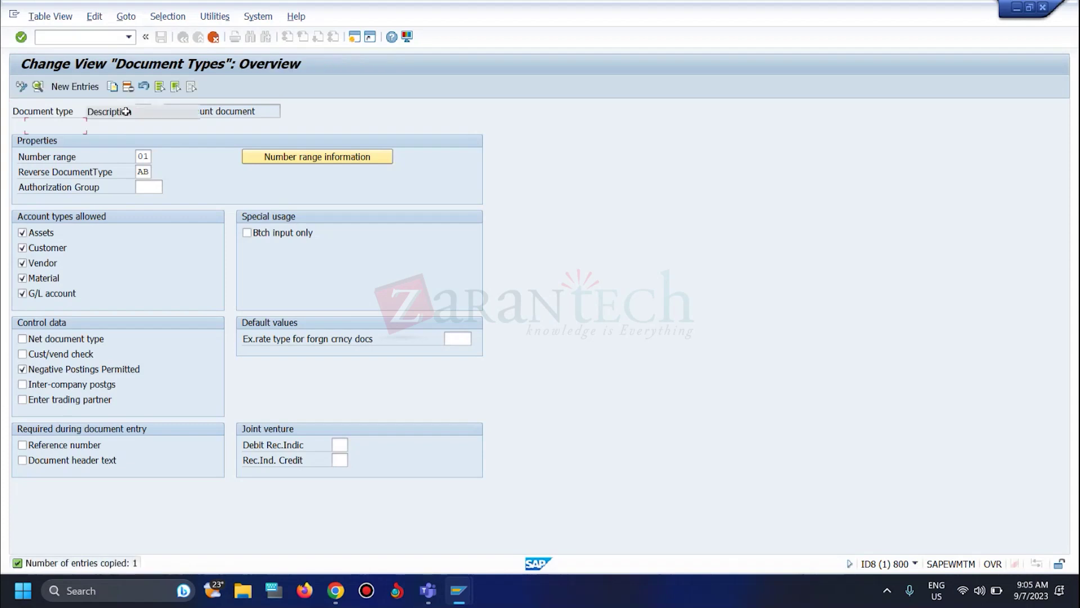
- Clear the copied description of document type CF and start the new one with CFIN
{"action": "left_click", "coordinate": [178, 126]}
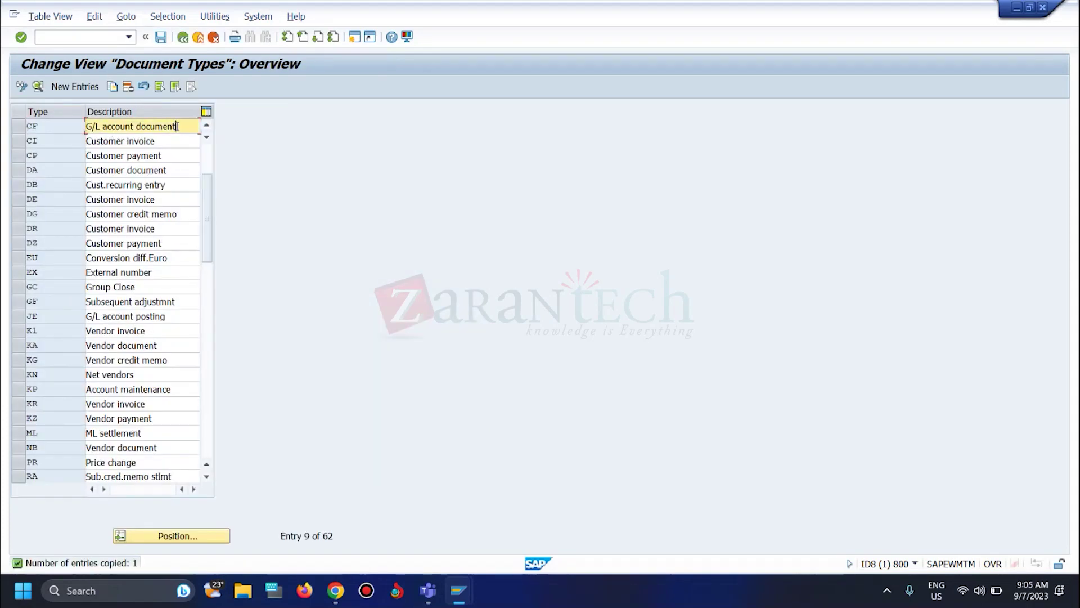
{"action": "key", "text": "BackSpace"}
{"action": "key", "text": "BackSpace"}
{"action": "key", "text": "BackSpace"}
{"action": "key", "text": "BackSpace"}
{"action": "key", "text": "BackSpace"}
{"action": "key", "text": "BackSpace"}
{"action": "key", "text": "BackSpace"}
{"action": "key", "text": "BackSpace"}
{"action": "key", "text": "BackSpace"}
{"action": "key", "text": "BackSpace"}
{"action": "key", "text": "BackSpace"}
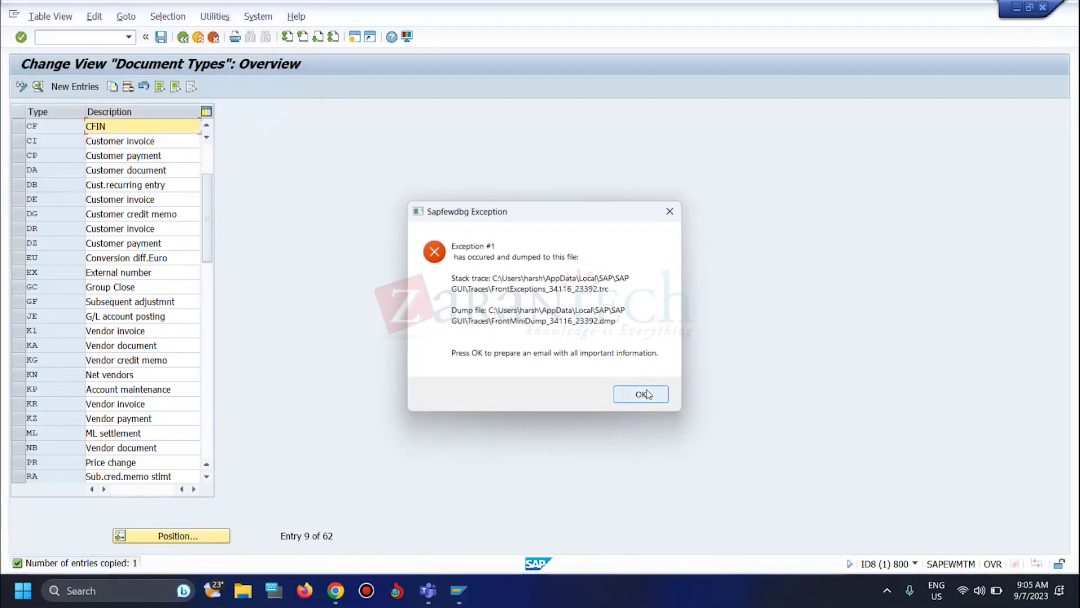
- Dismiss the SAP GUI exception and e-mail dialogs without ending the sessions, and return to the document types window
{"action": "left_click", "coordinate": [646, 394]}
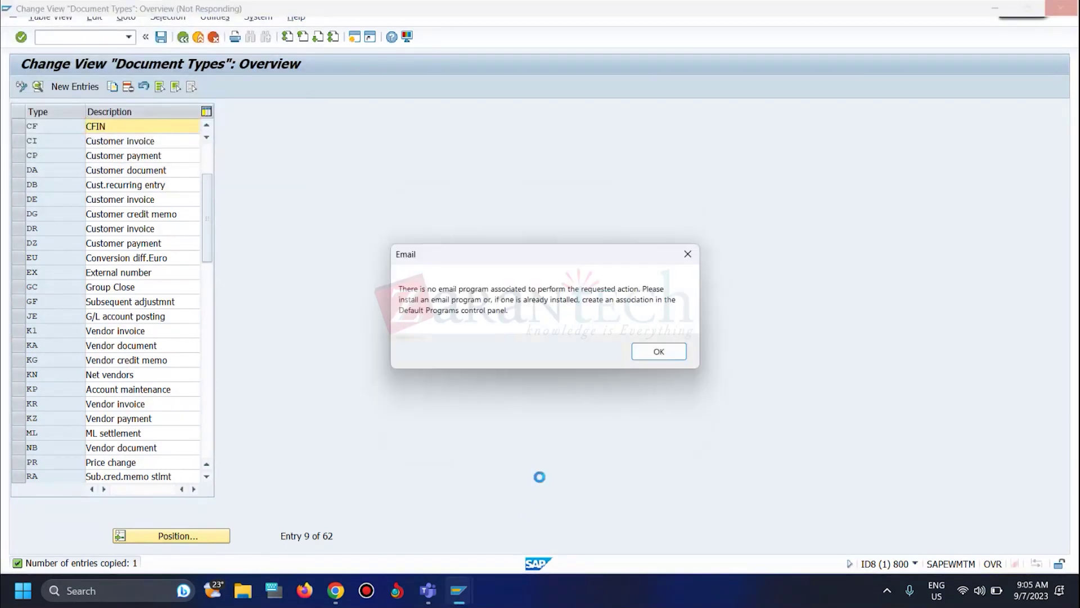
{"action": "left_click", "coordinate": [659, 352]}
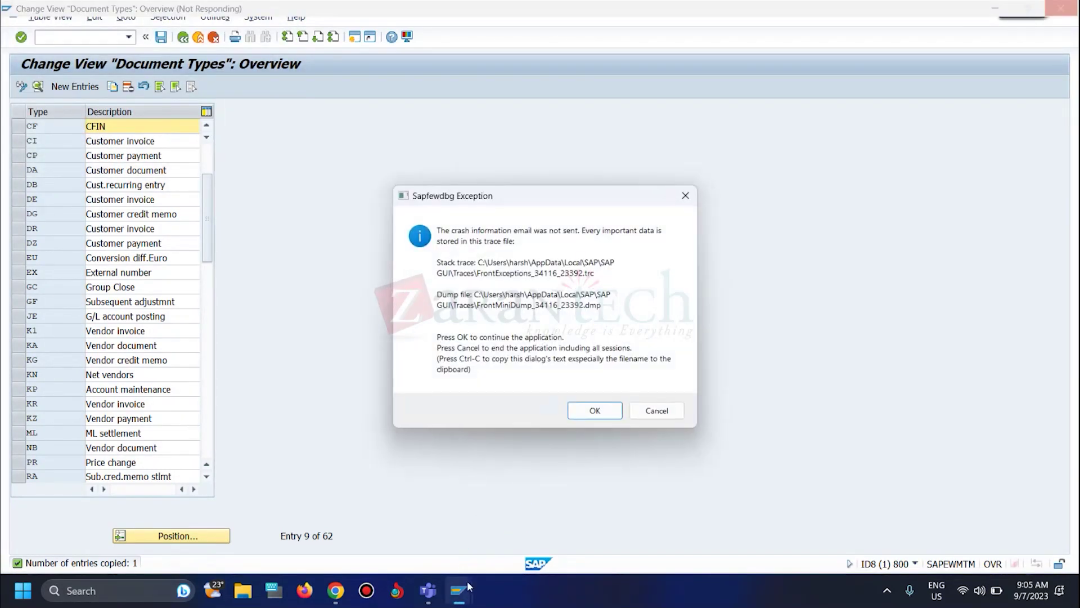
{"action": "mouse_move", "coordinate": [459, 590]}
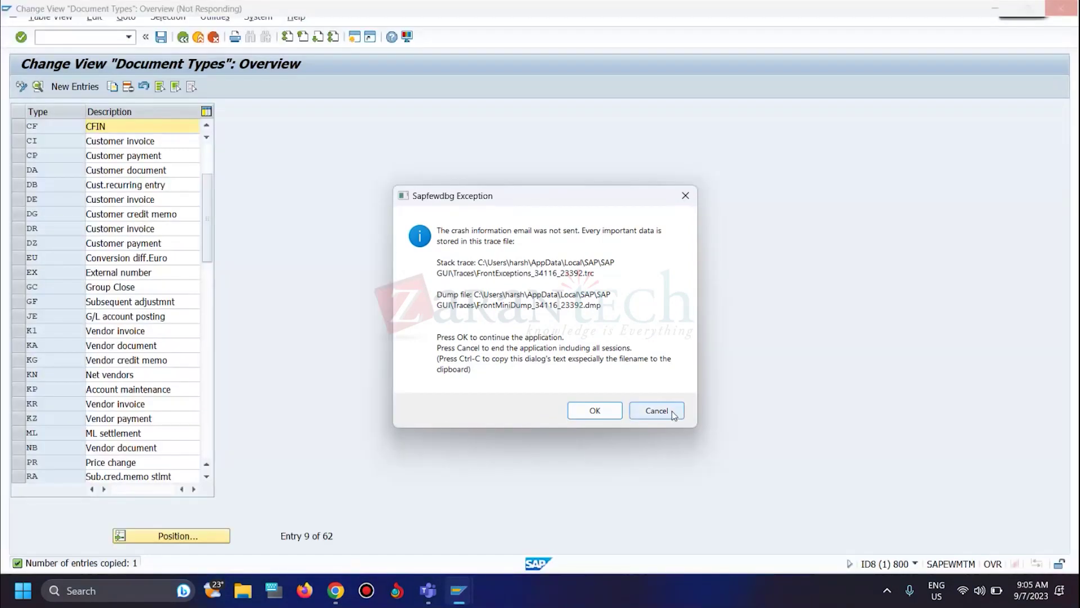
{"action": "left_click", "coordinate": [674, 413]}
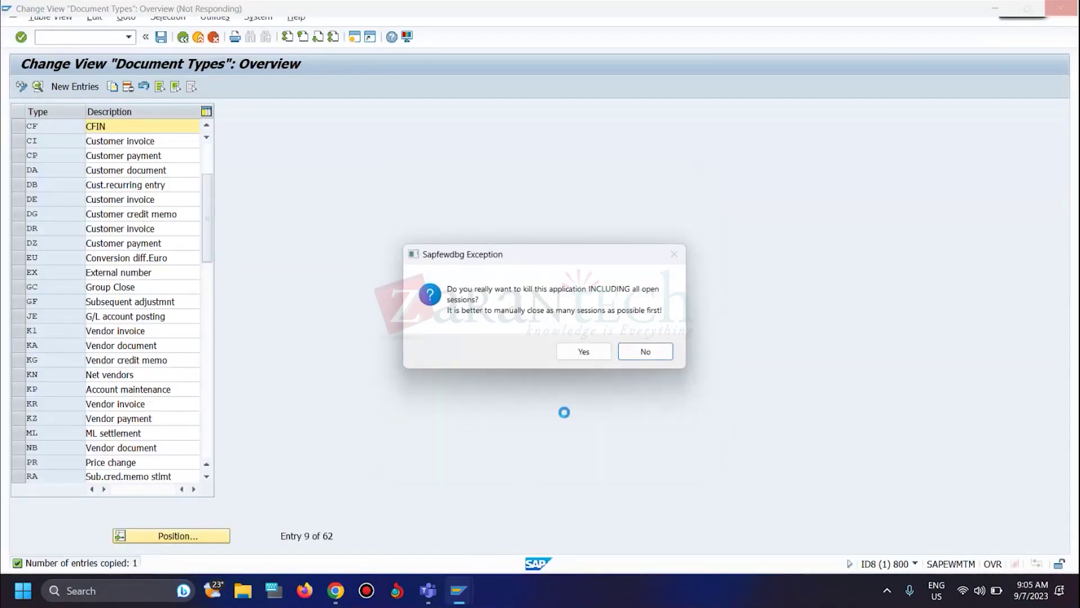
{"action": "left_click", "coordinate": [645, 351]}
{"action": "mouse_move", "coordinate": [459, 591]}
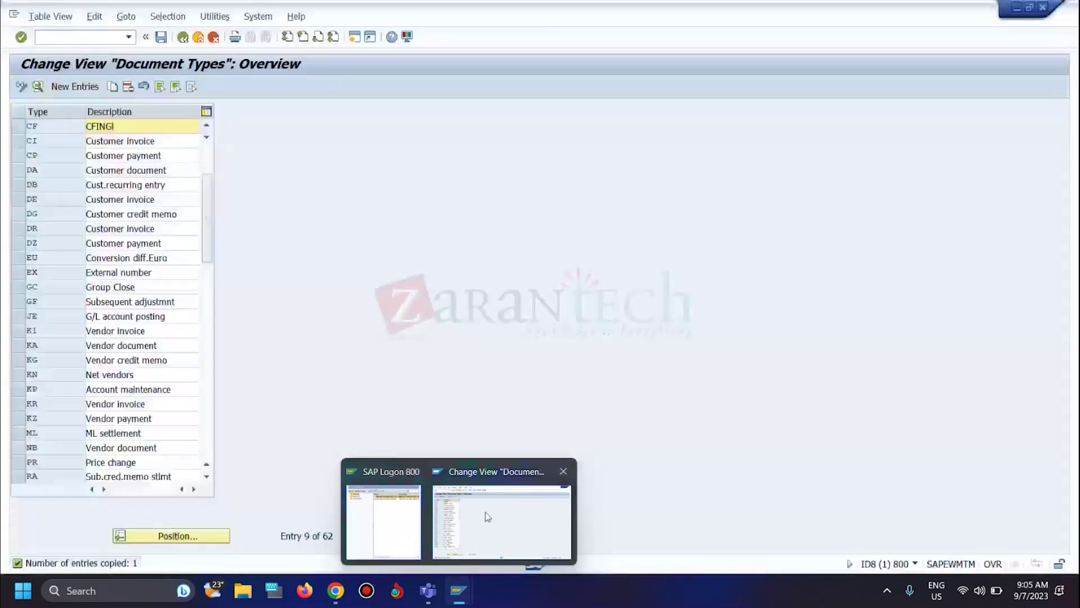
{"action": "left_click", "coordinate": [513, 518]}
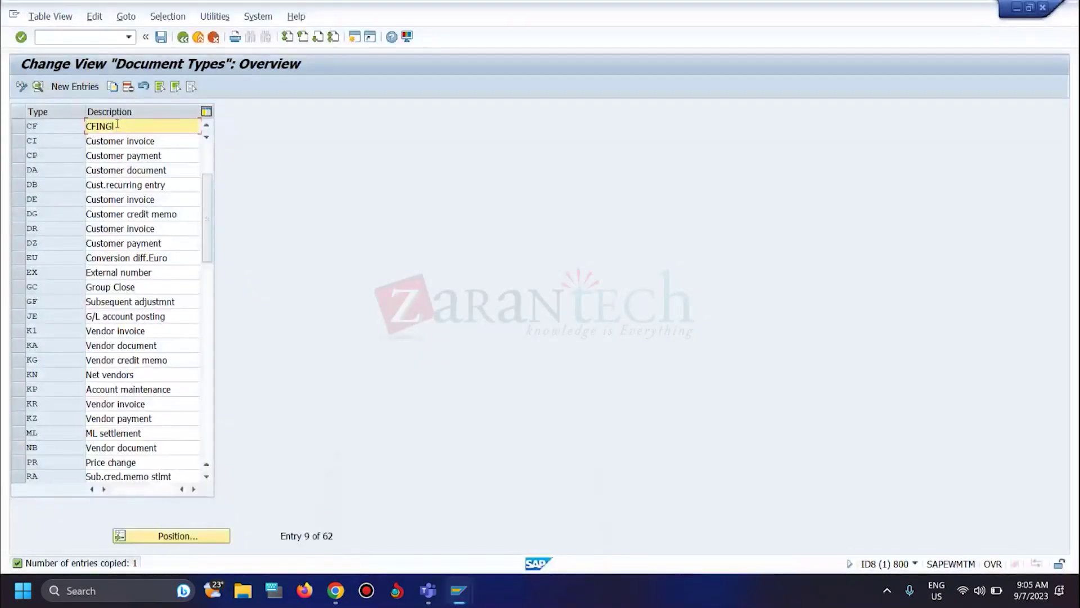
- Complete CF's description as "CFIN GL document typ", save it to customizing request ID8K901730, and return to the IMG
{"action": "key", "text": "BackSpace"}
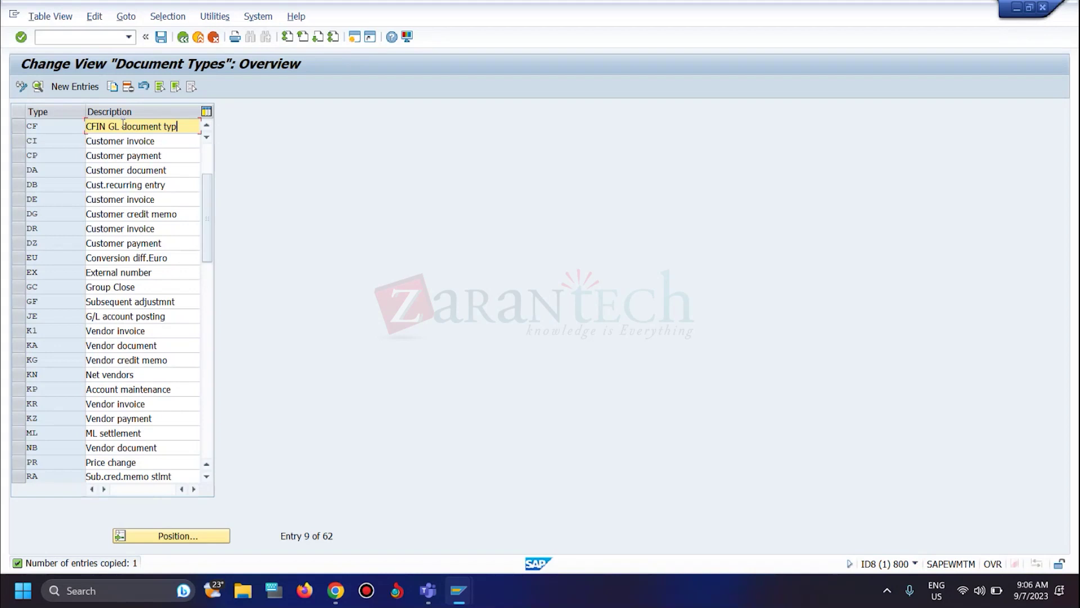
{"action": "left_click", "coordinate": [161, 36]}
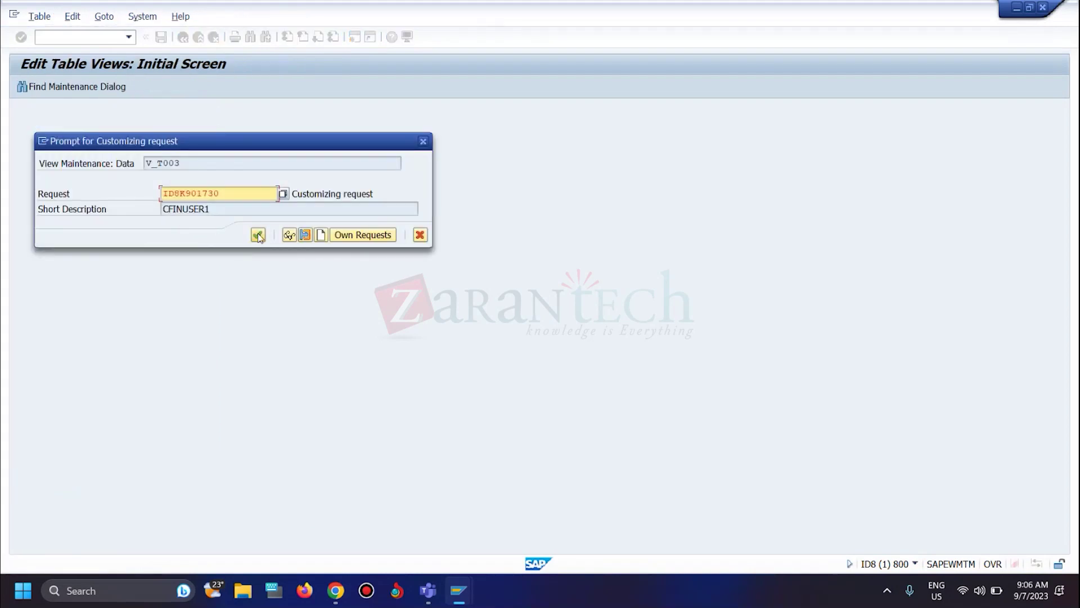
{"action": "left_click", "coordinate": [258, 235]}
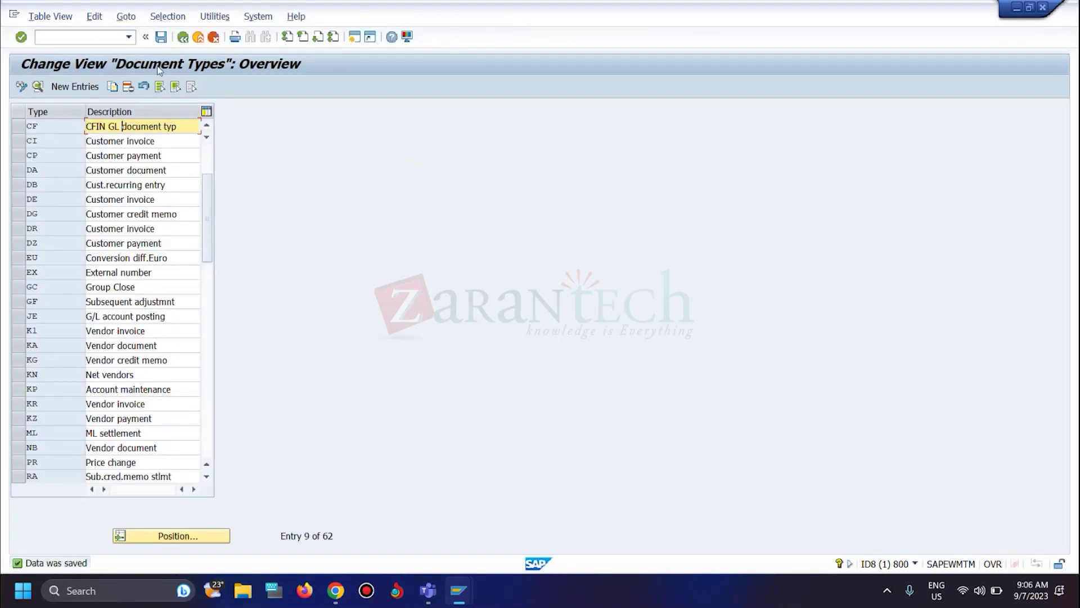
{"action": "left_click", "coordinate": [182, 37]}
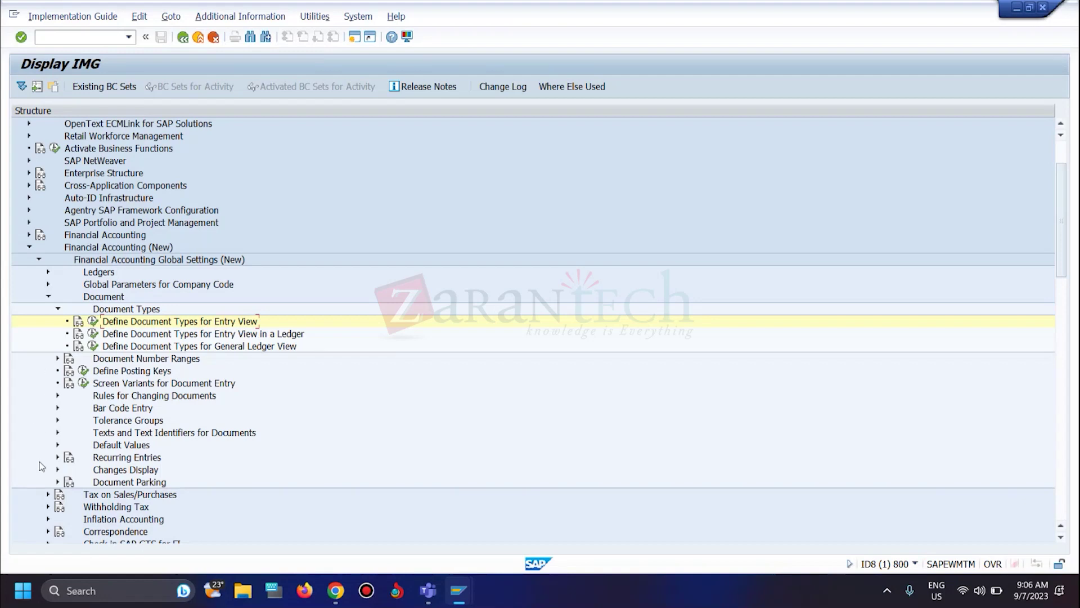
- Review the user assignments in Assign User/Tolerance Groups, and return to the IMG with Tolerance Groups collapsed
{"action": "left_click", "coordinate": [57, 420]}
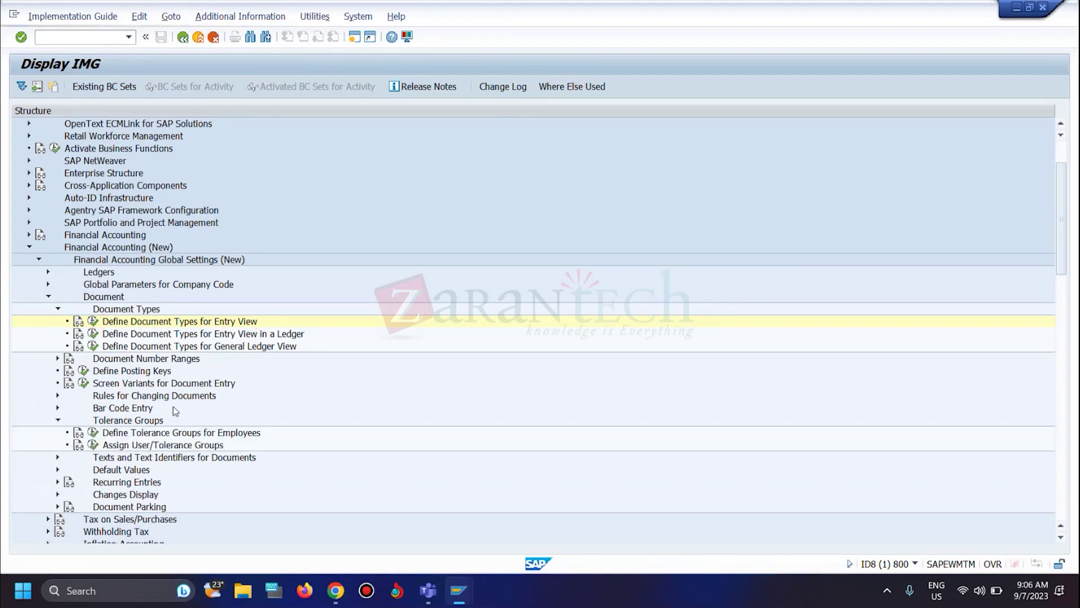
{"action": "left_click", "coordinate": [94, 445]}
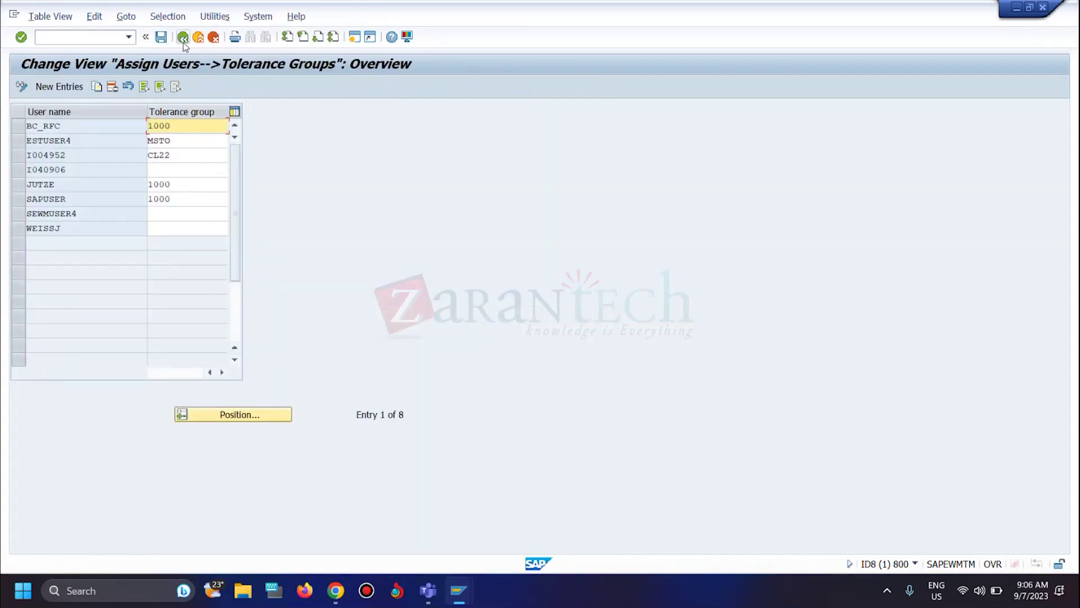
{"action": "left_click", "coordinate": [183, 38]}
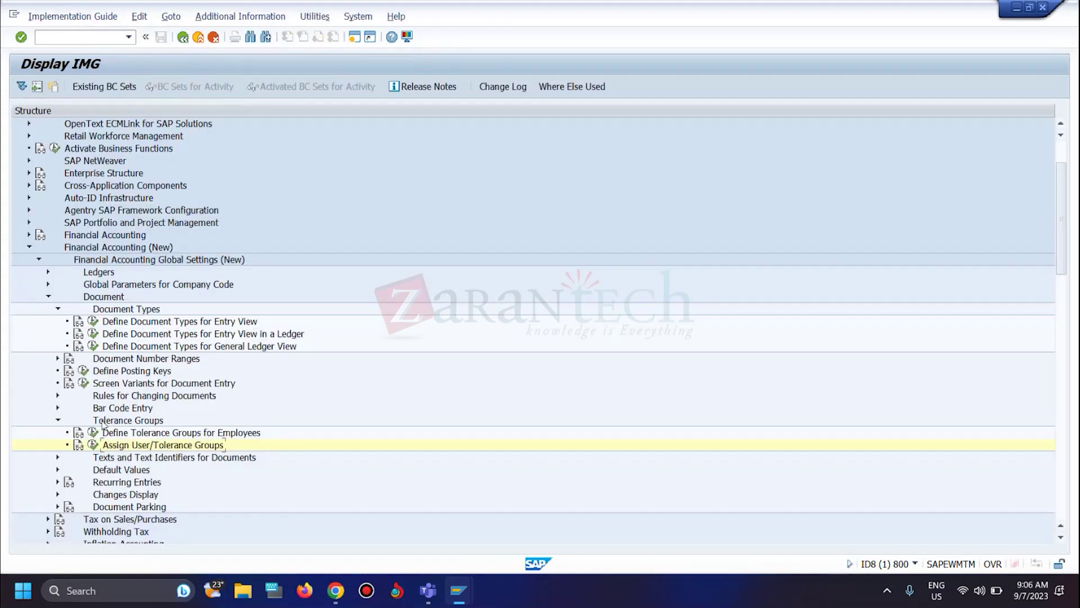
{"action": "left_click", "coordinate": [59, 422]}
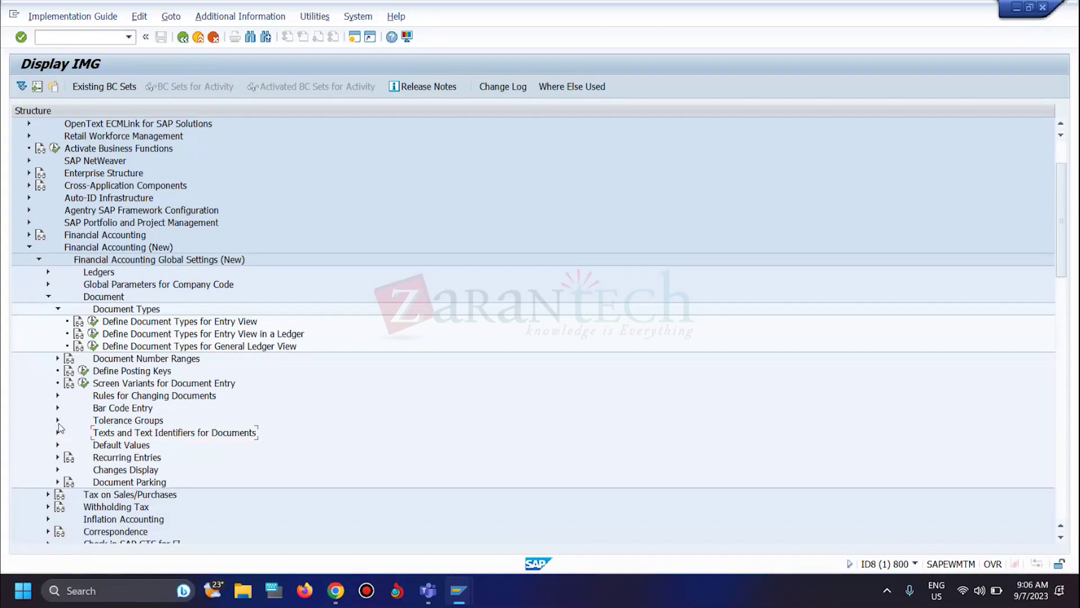
- Collapse the Document settings, expand Ledgers and its Ledger node, and open Define Ledgers for General Ledger Accounting
{"action": "left_click", "coordinate": [58, 309]}
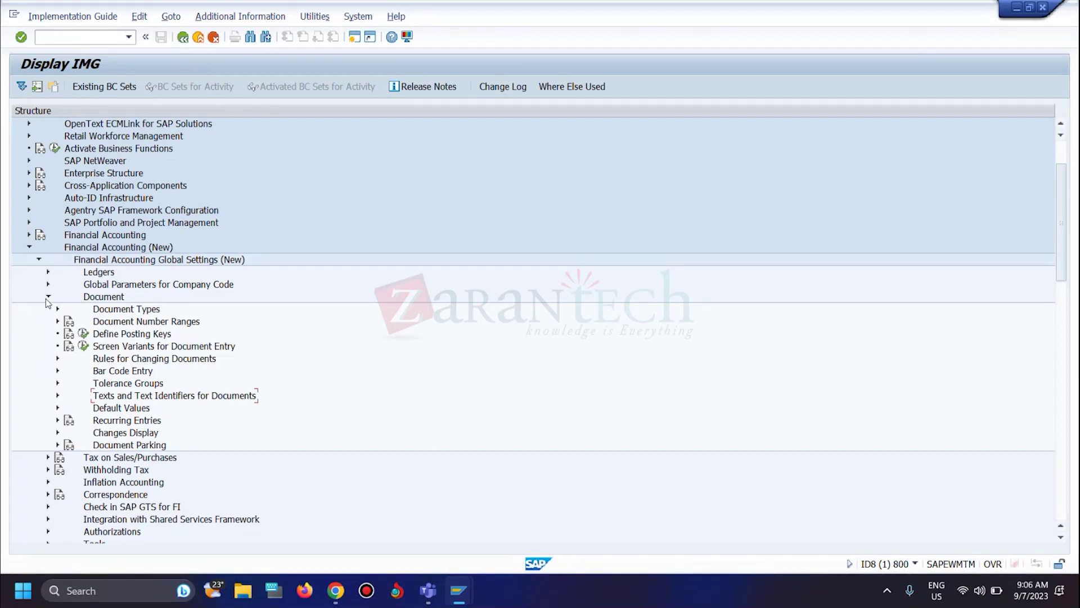
{"action": "left_click", "coordinate": [47, 297]}
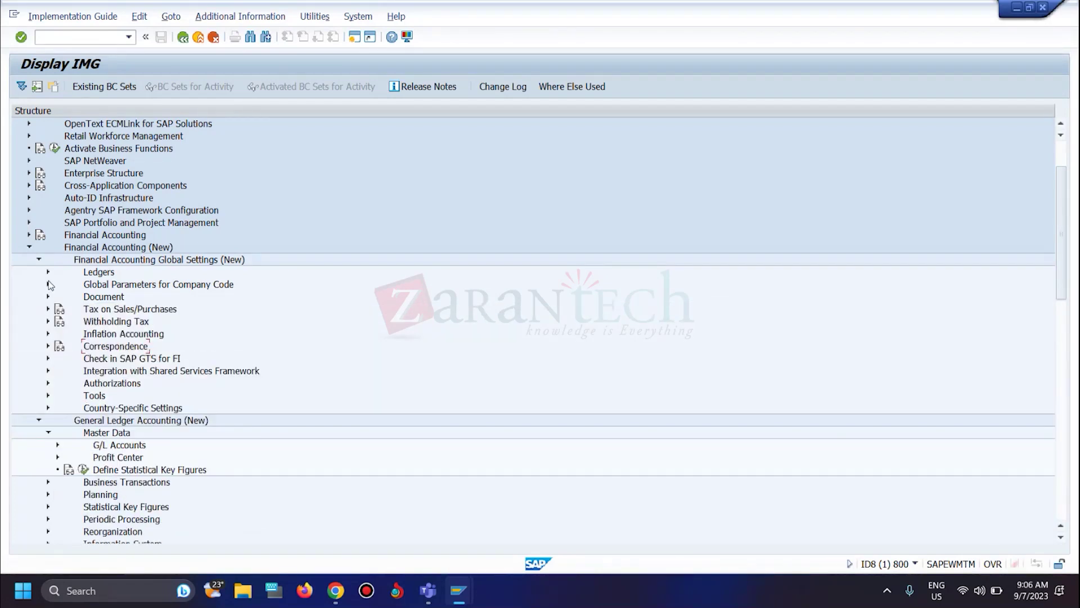
{"action": "left_click", "coordinate": [48, 285]}
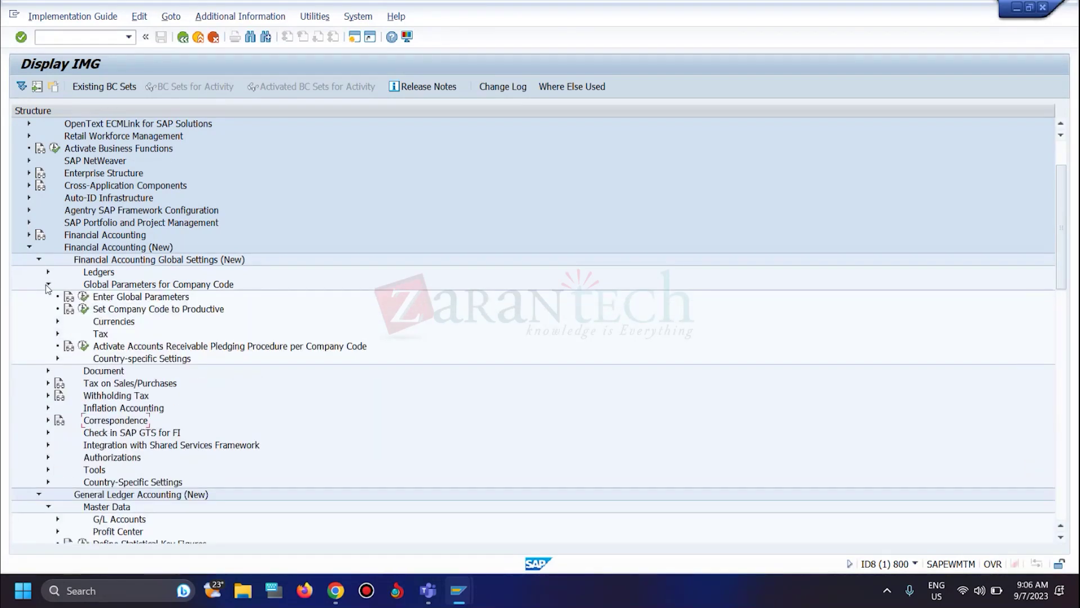
{"action": "left_click", "coordinate": [48, 285]}
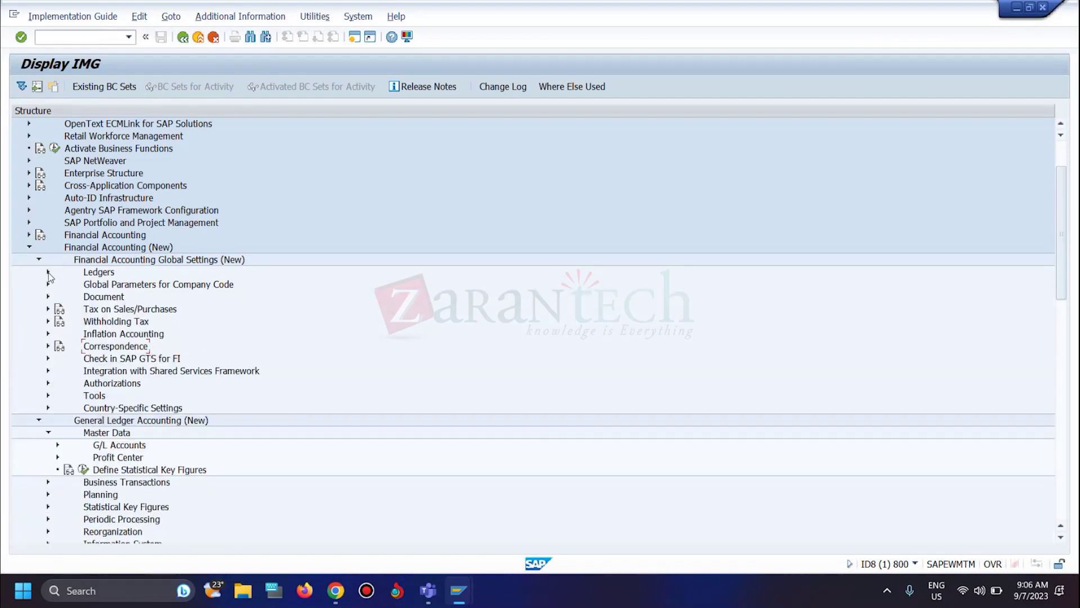
{"action": "left_click", "coordinate": [49, 272]}
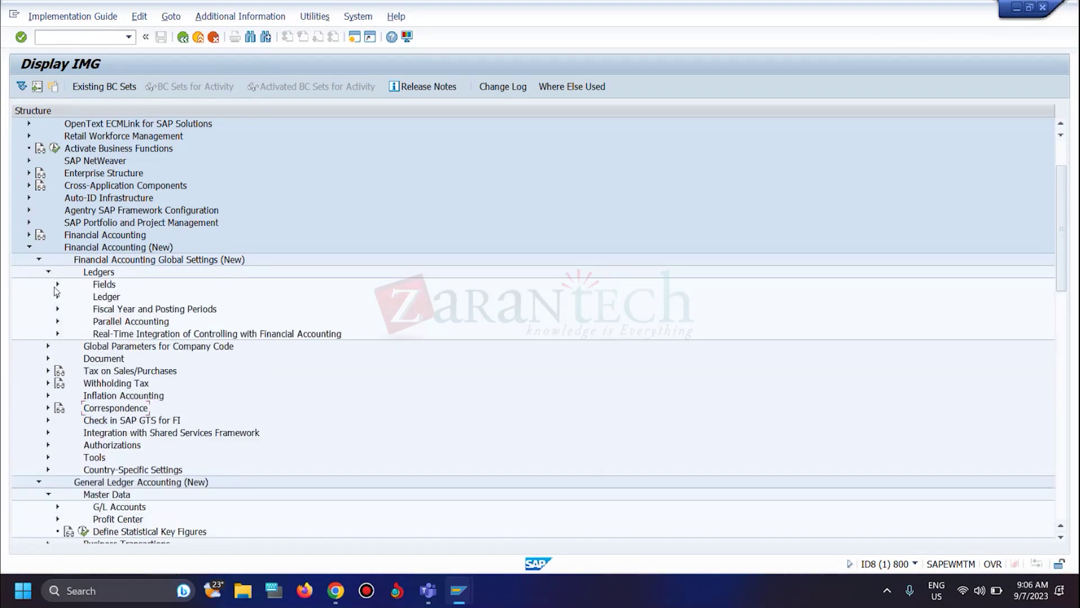
{"action": "left_click", "coordinate": [58, 296]}
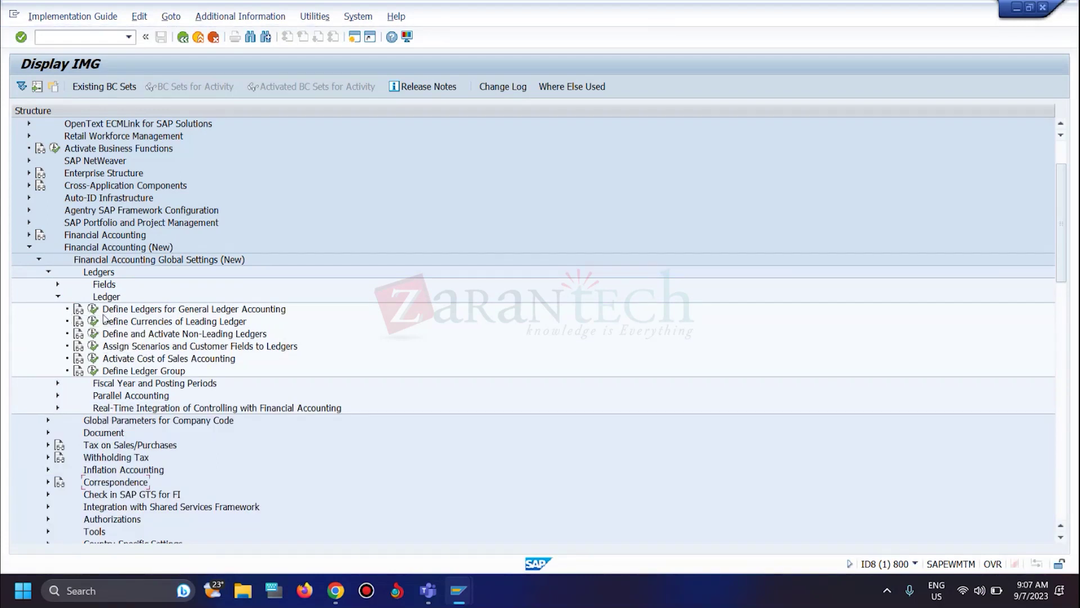
{"action": "left_click", "coordinate": [93, 308]}
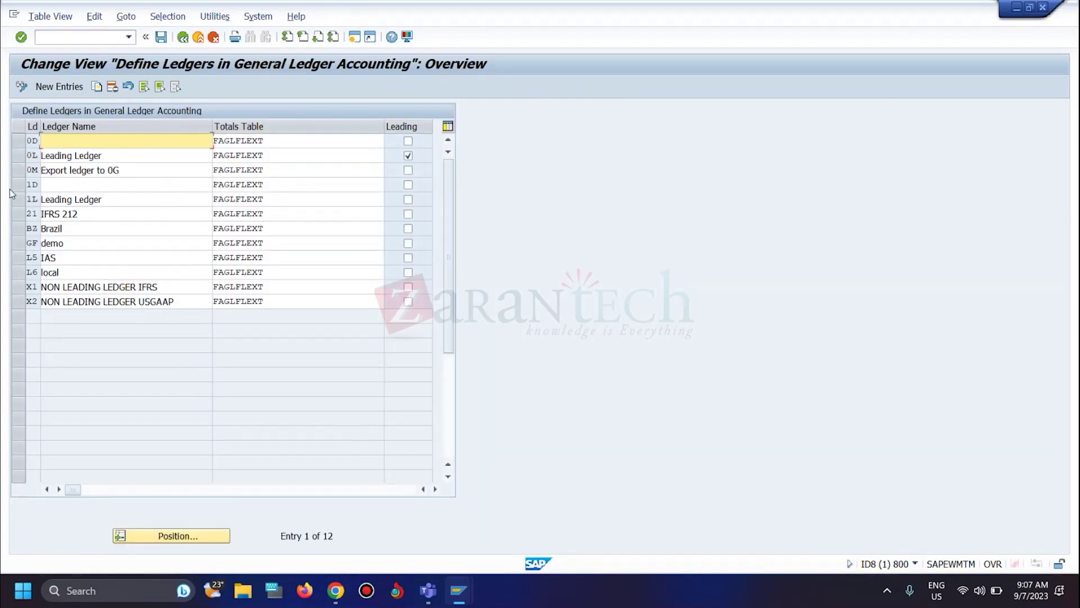
- Add ledger CF named "CFIN ledger" with totals table FAGLFLEXT, and save the entry, accepting the adjustment notice
{"action": "left_click", "coordinate": [20, 141]}
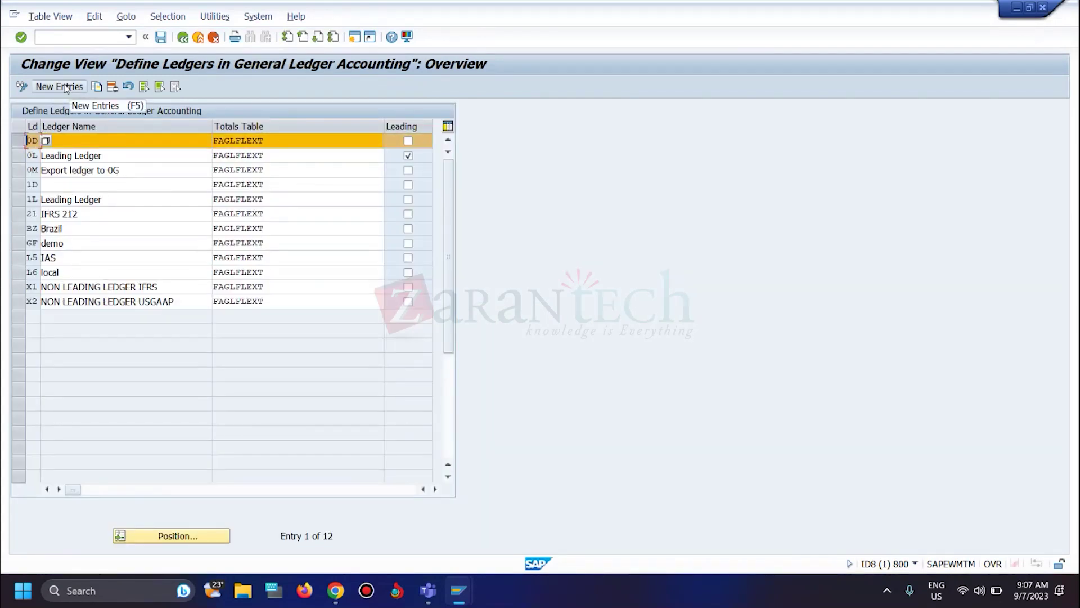
{"action": "left_click", "coordinate": [61, 87]}
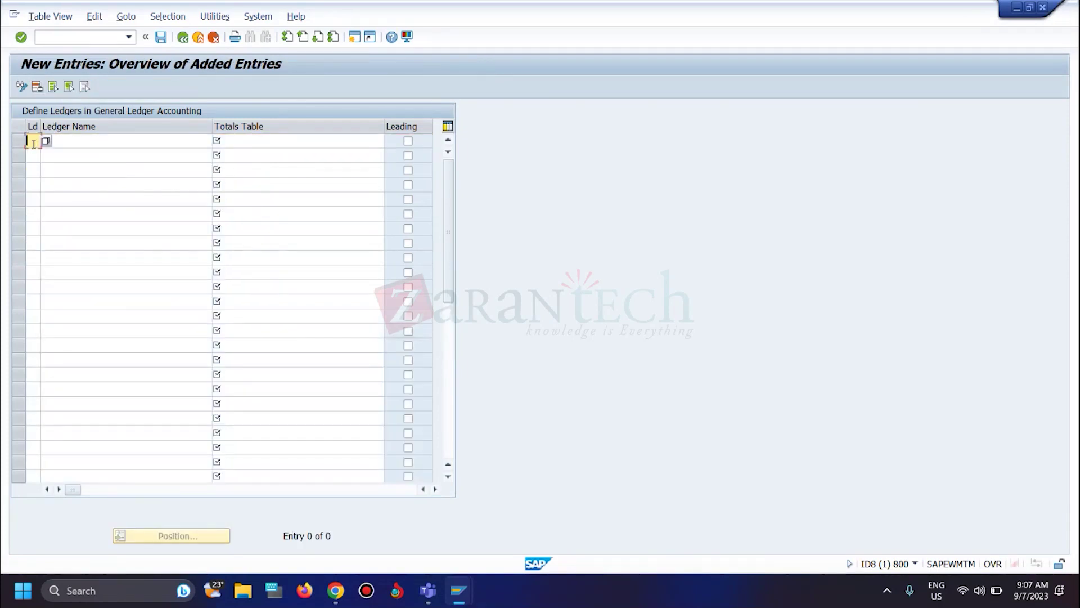
{"action": "left_click", "coordinate": [84, 142]}
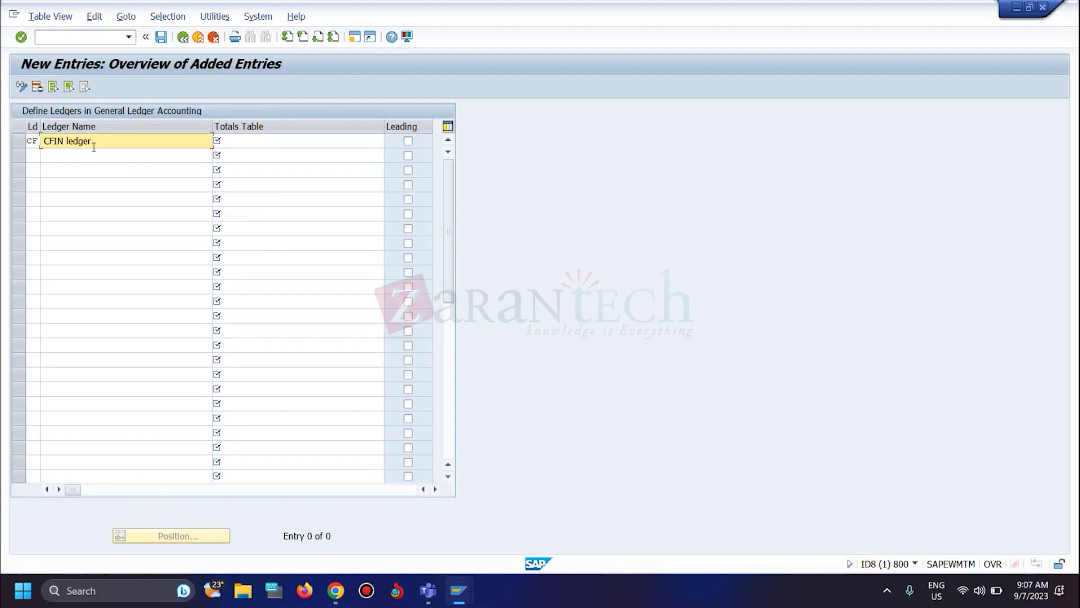
{"action": "left_click", "coordinate": [255, 146]}
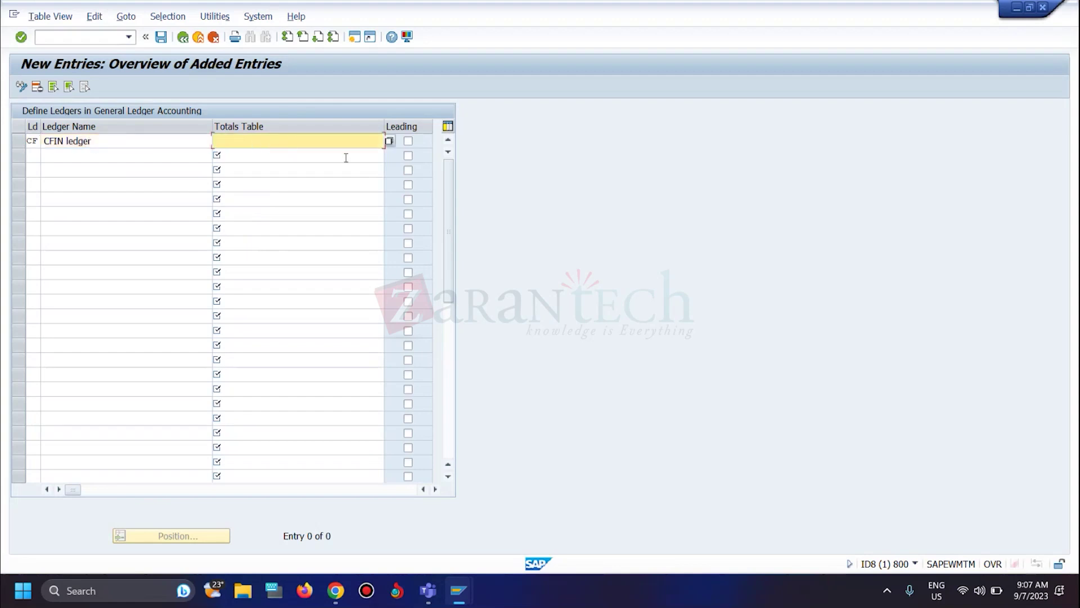
{"action": "left_click", "coordinate": [390, 141]}
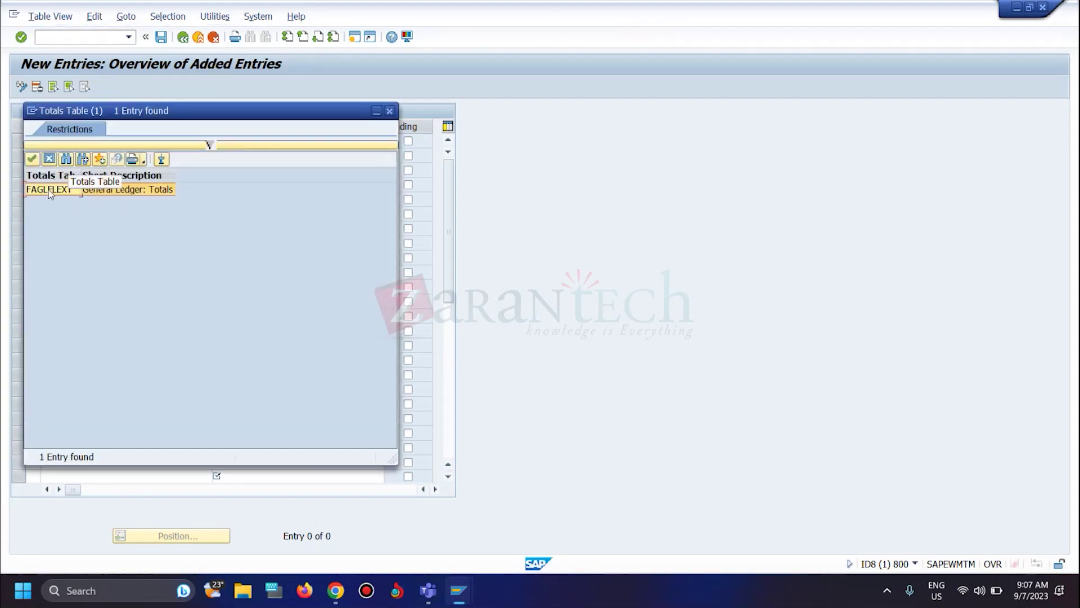
{"action": "double_click", "coordinate": [48, 190]}
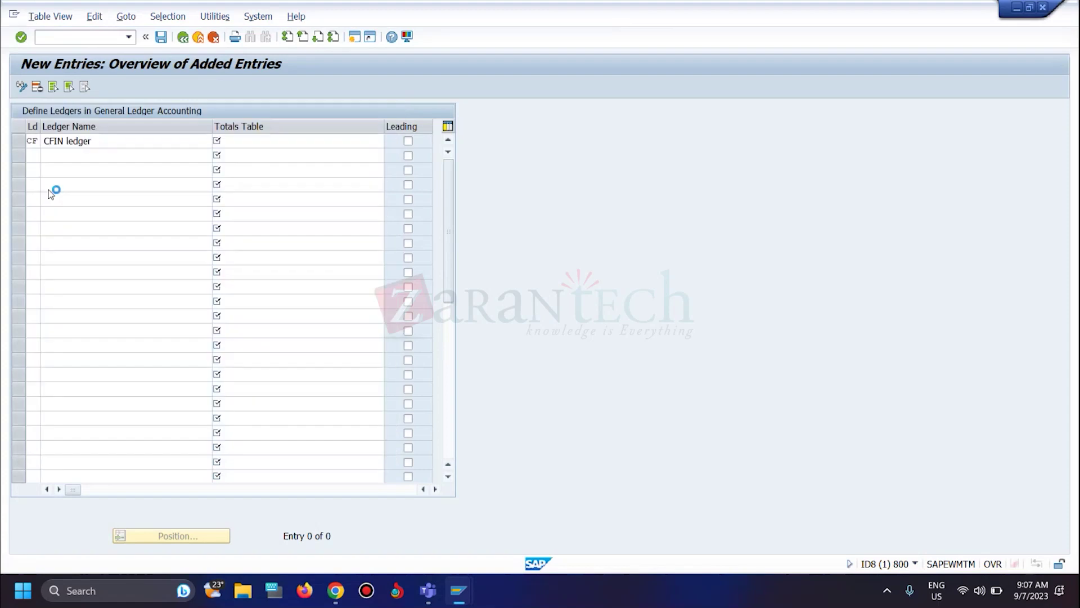
{"action": "left_click", "coordinate": [161, 37]}
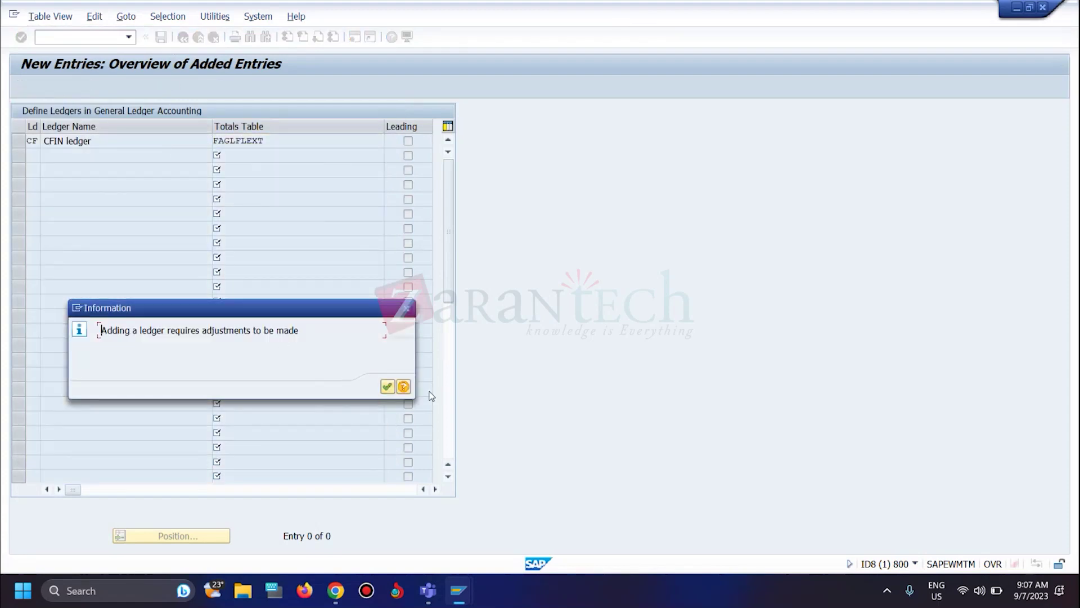
{"action": "left_click", "coordinate": [388, 386]}
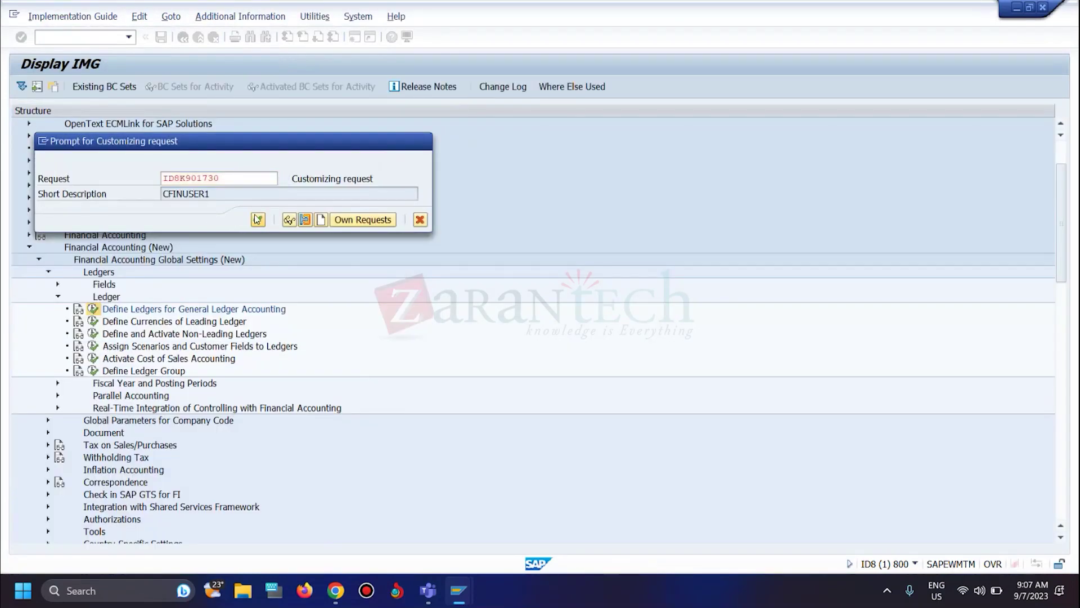
- Confirm the customizing request for the Define Ledgers for General Ledger Accounting activity
{"action": "left_click", "coordinate": [258, 219]}
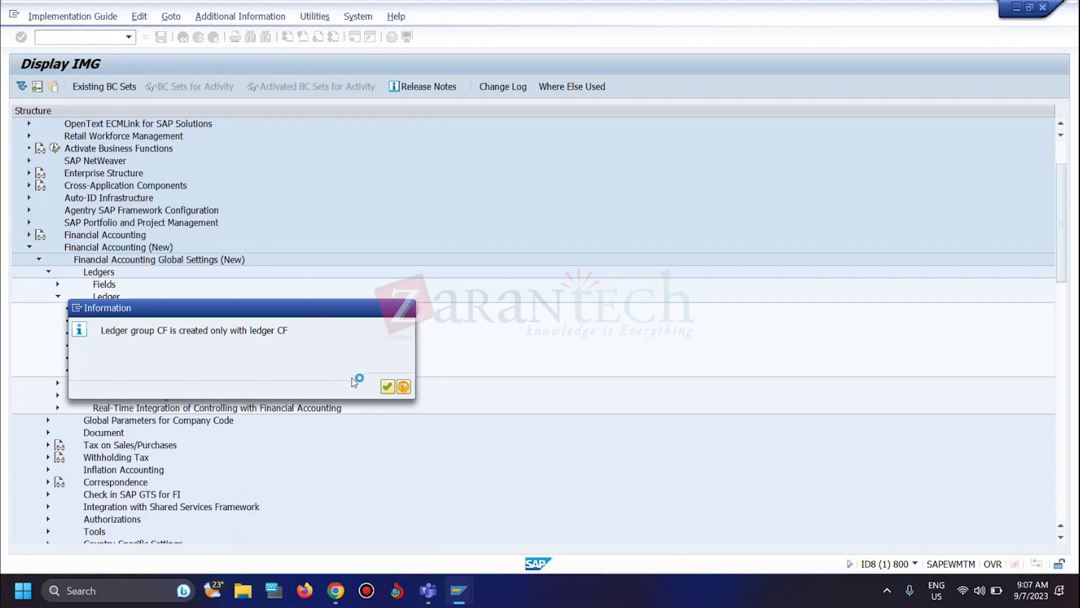
- Switch to the Google Sheets spreadsheet and add a "Document type" row below Controlling area with the source value CF
{"action": "left_click", "coordinate": [335, 591]}
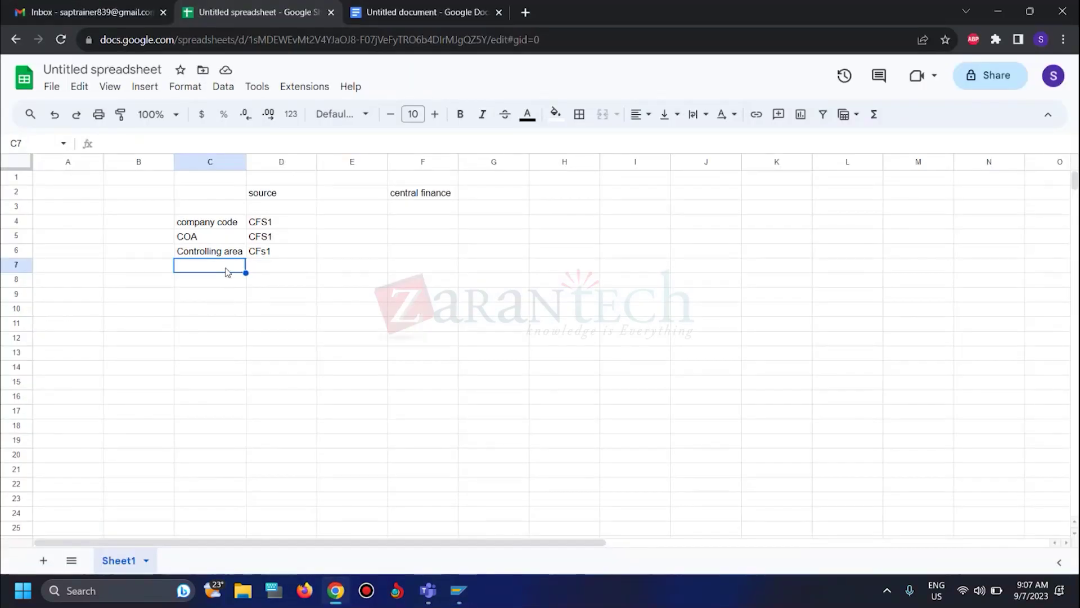
{"action": "type", "text": "Docu"}
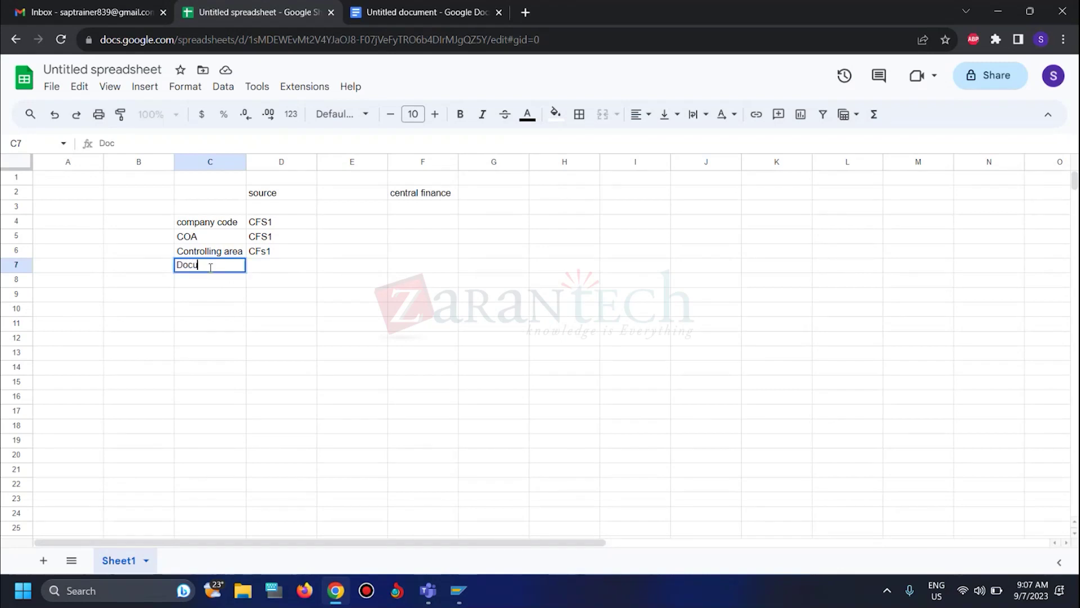
{"action": "type", "text": "ment type"}
{"action": "left_click", "coordinate": [285, 268]}
{"action": "type", "text": "CF"}
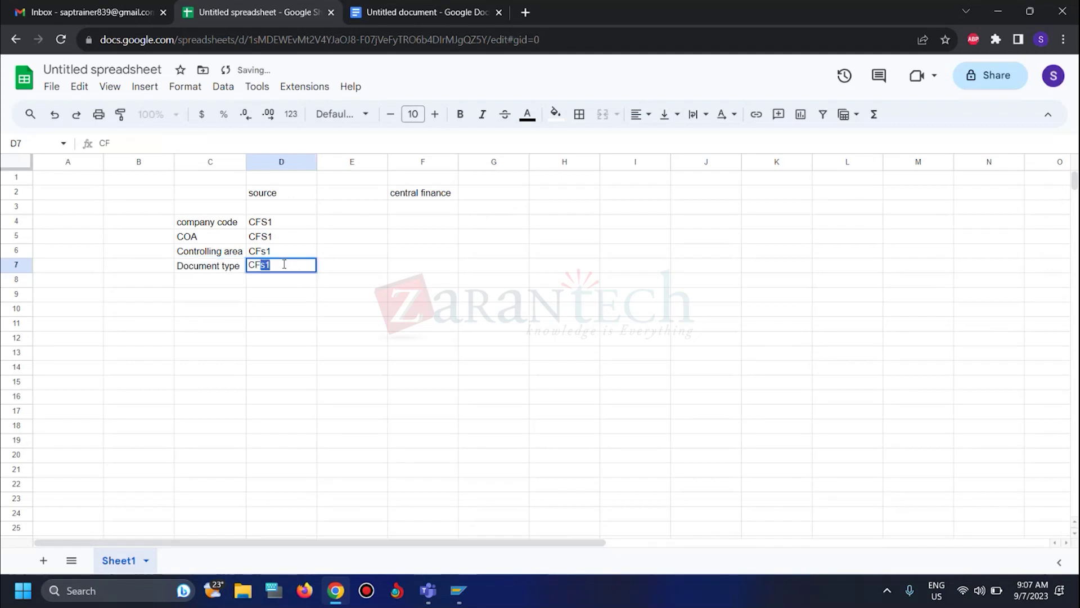
{"action": "key", "text": "BackSpace"}
{"action": "key", "text": "Return"}
- Correct the source value of the Controlling area in cell D6 to CFS1
{"action": "left_click", "coordinate": [286, 251]}
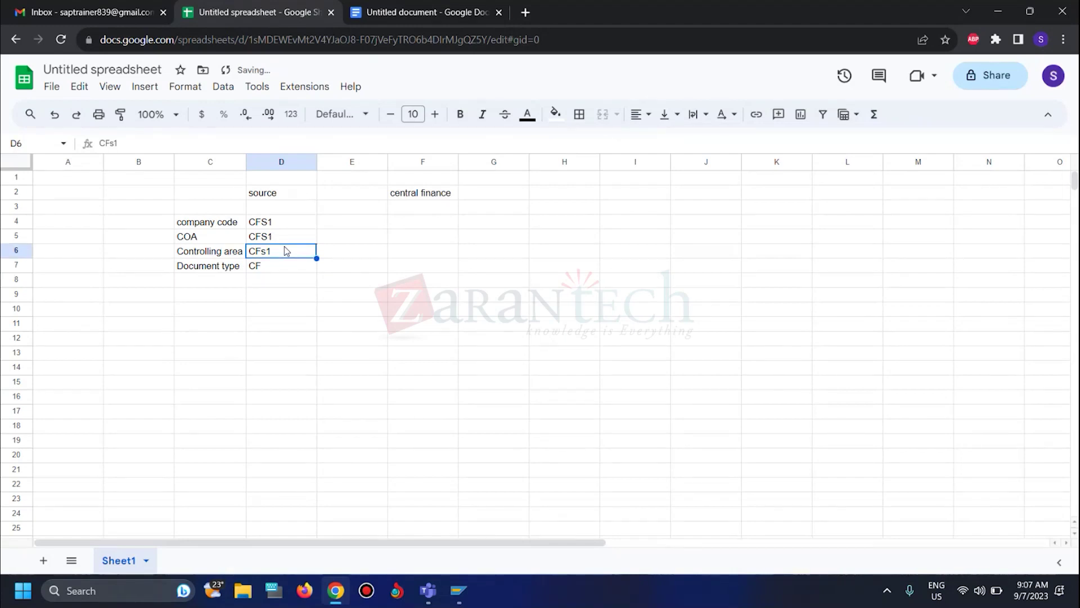
{"action": "left_click", "coordinate": [146, 137]}
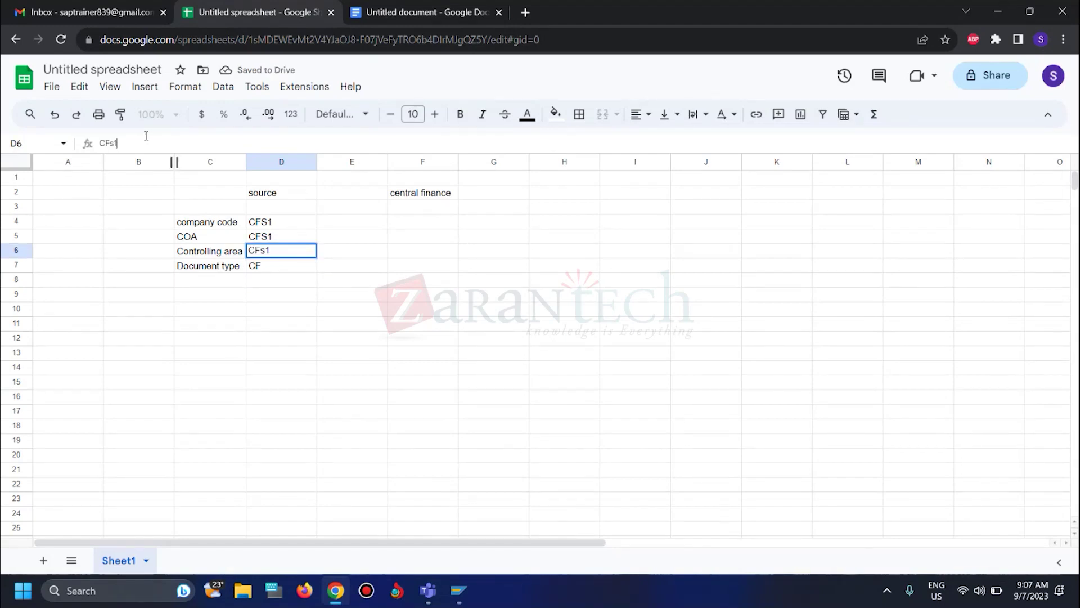
{"action": "type", "text": "S"}
{"action": "left_click", "coordinate": [262, 288]}
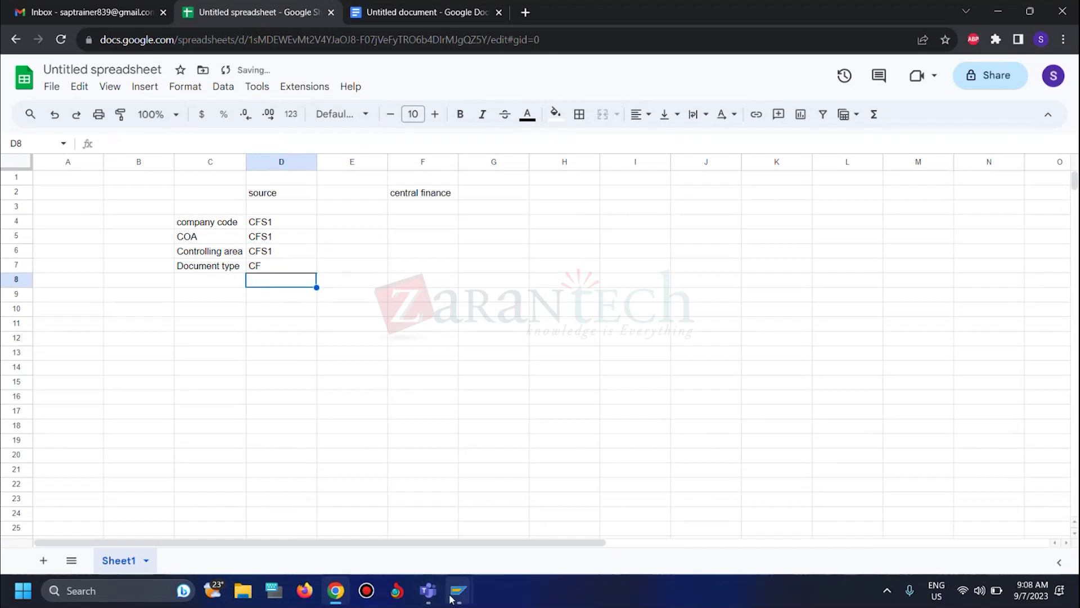
- Switch back to the SAP Display IMG window and open a new GUI window from its information message
{"action": "mouse_move", "coordinate": [451, 598]}
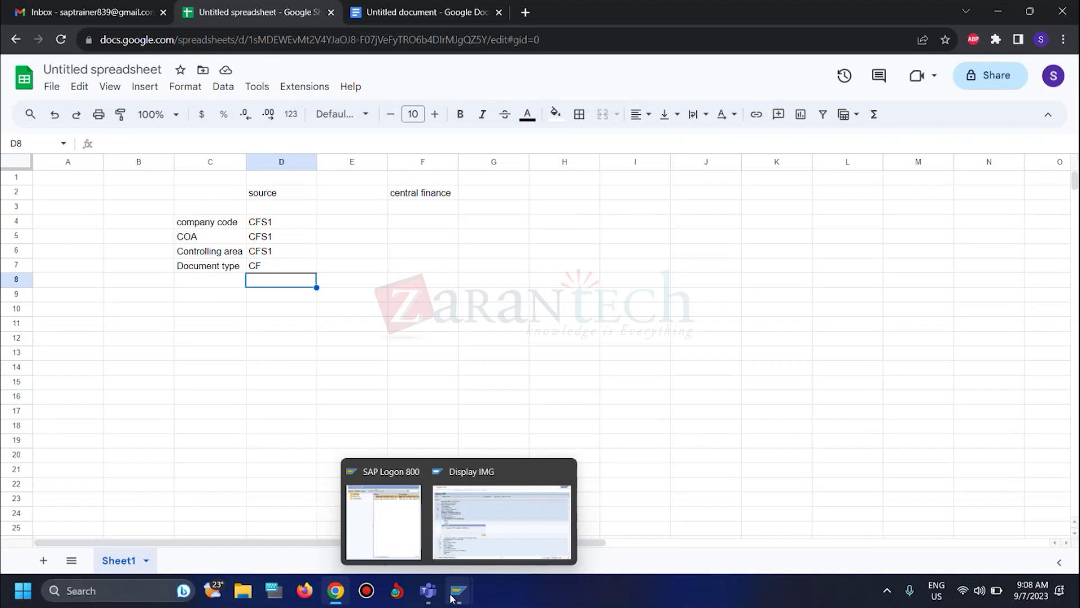
{"action": "left_click", "coordinate": [498, 543]}
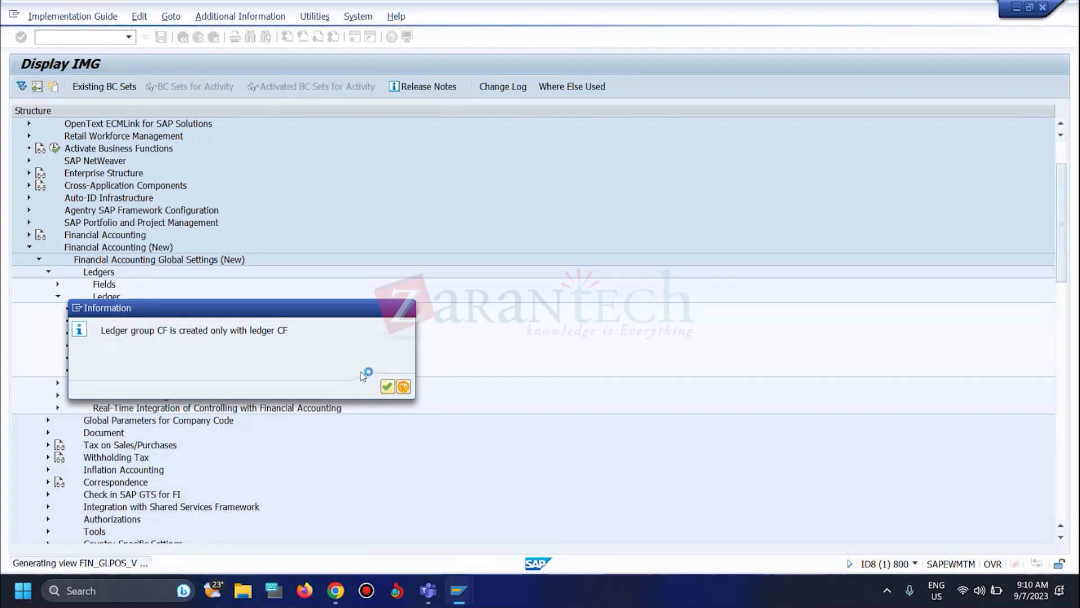
{"action": "mouse_move", "coordinate": [460, 591]}
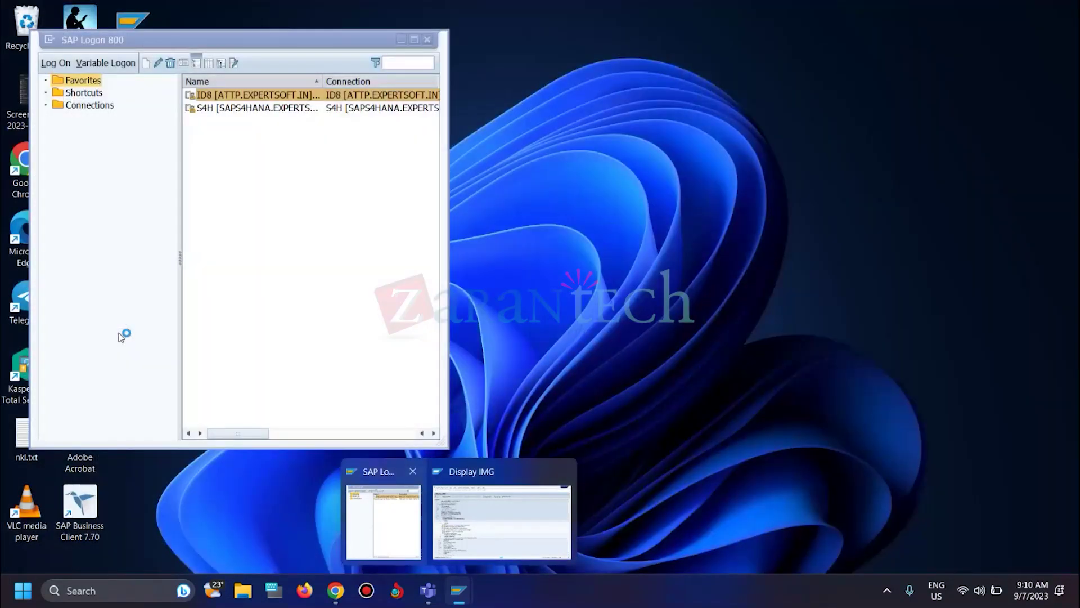
{"action": "left_click", "coordinate": [77, 309]}
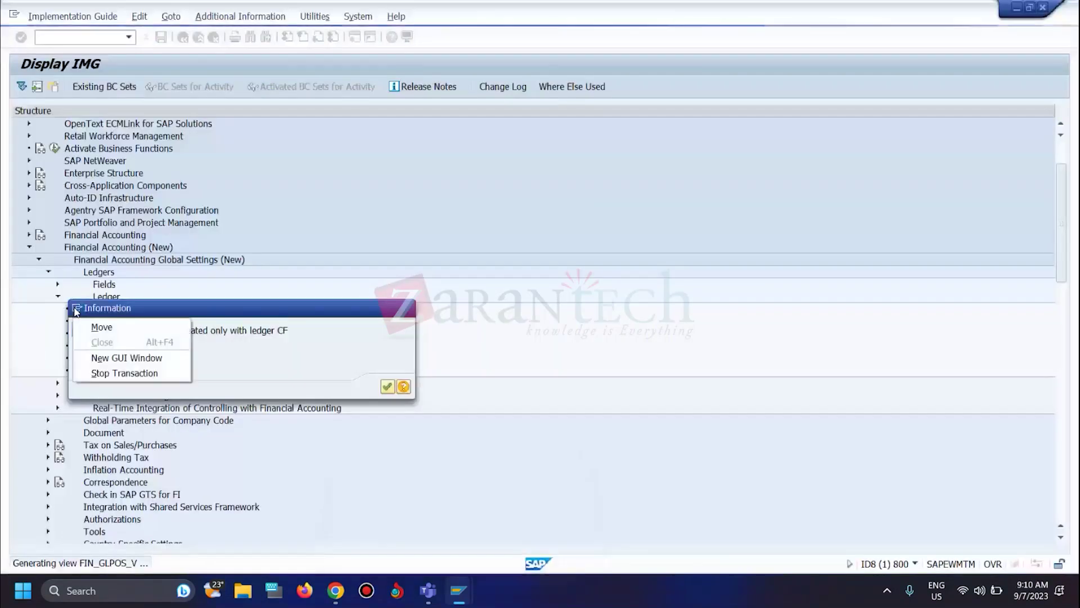
{"action": "left_click", "coordinate": [126, 358]}
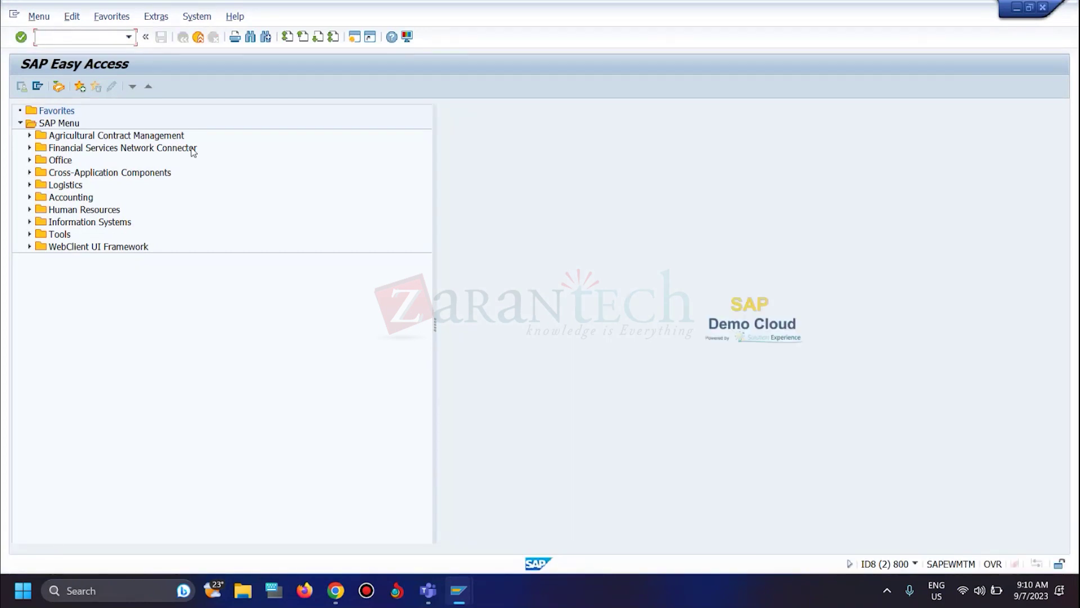
- Start transaction fs00 in the new SAP Easy Access session
{"action": "key", "text": "alt+Tab"}
{"action": "key", "text": "alt+Tab"}
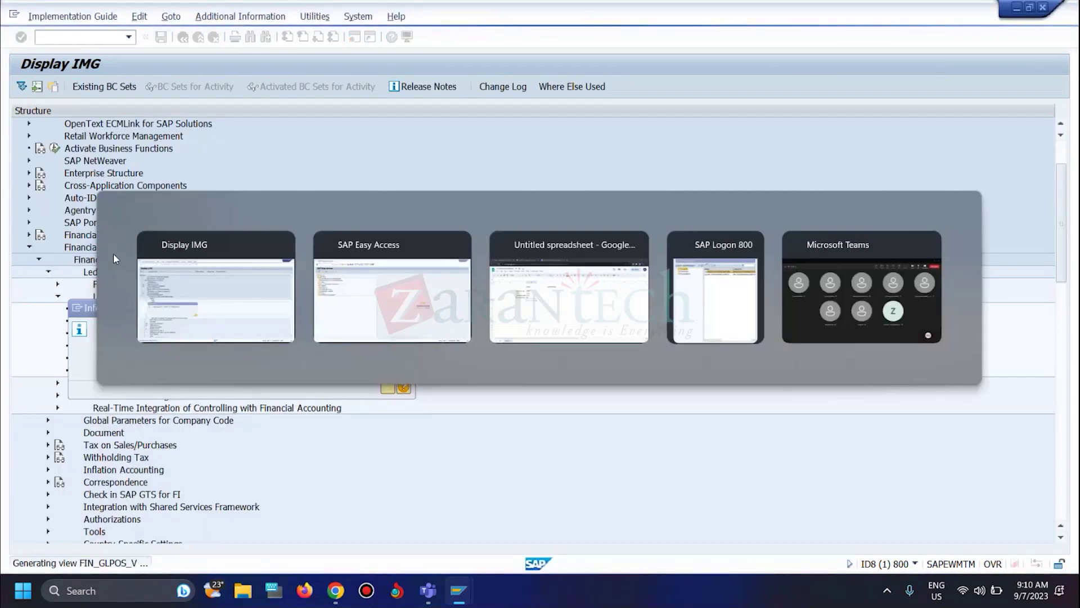
{"action": "type", "text": "fs00"}
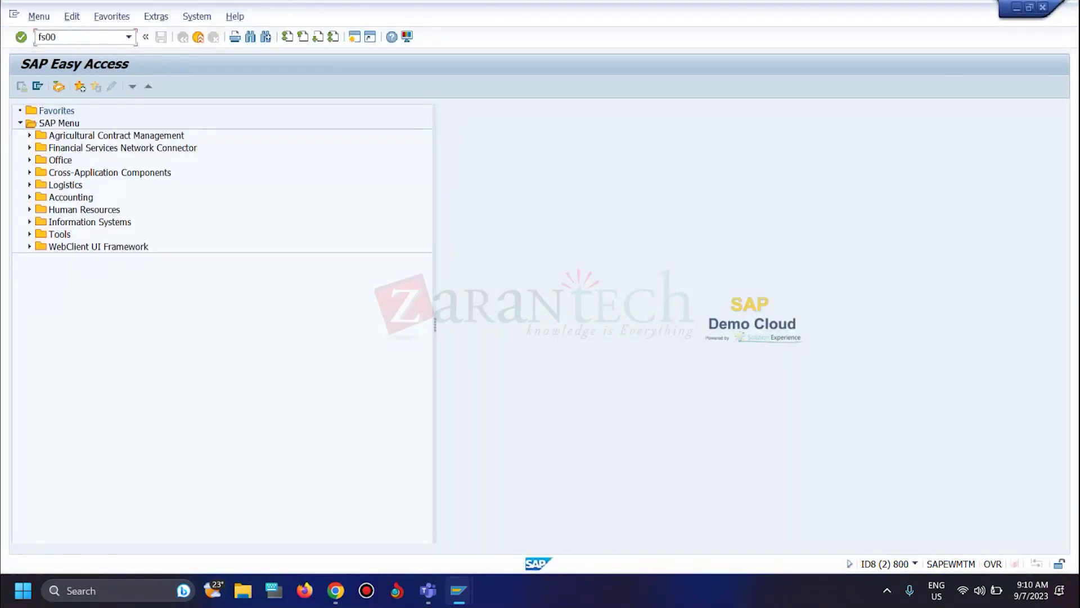
{"action": "key", "text": "Return"}
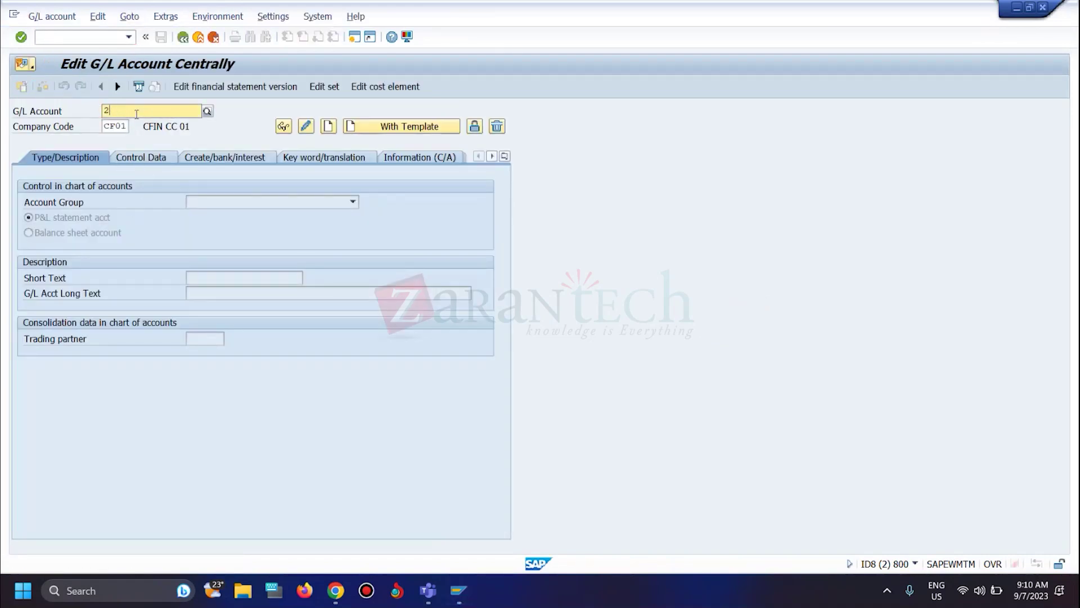
- Enter 1000 as the G/L account for central editing
{"action": "key", "text": "BackSpace"}
{"action": "key", "text": "BackSpace"}
{"action": "key", "text": "BackSpace"}
{"action": "key", "text": "BackSpace"}
{"action": "type", "text": "1000"}
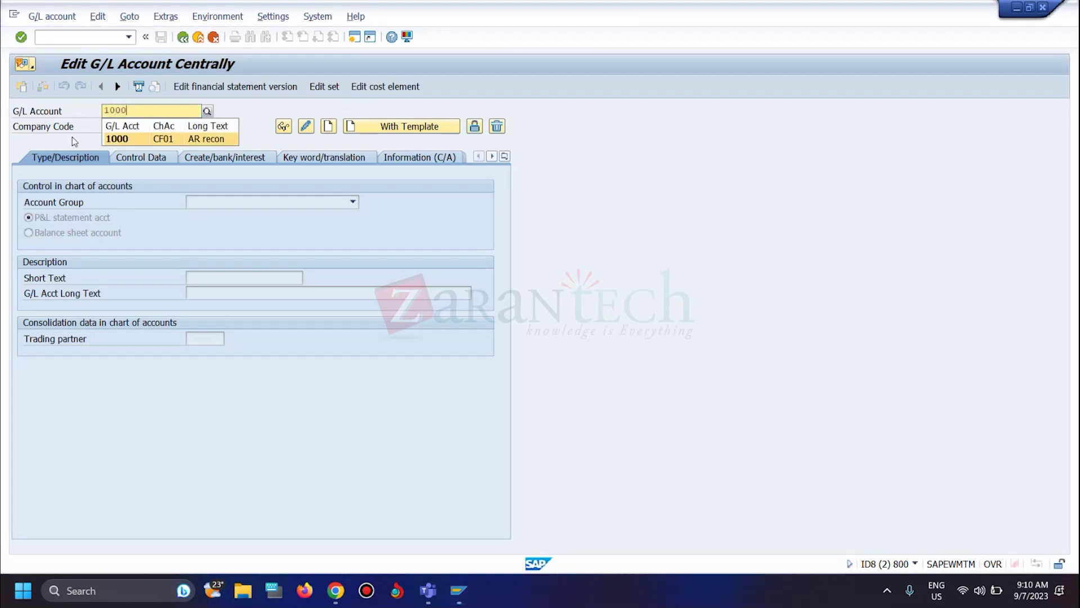
{"action": "key", "text": "Return"}
- Change the company code to CFS1
{"action": "left_click", "coordinate": [113, 128]}
{"action": "type", "text": "0"}
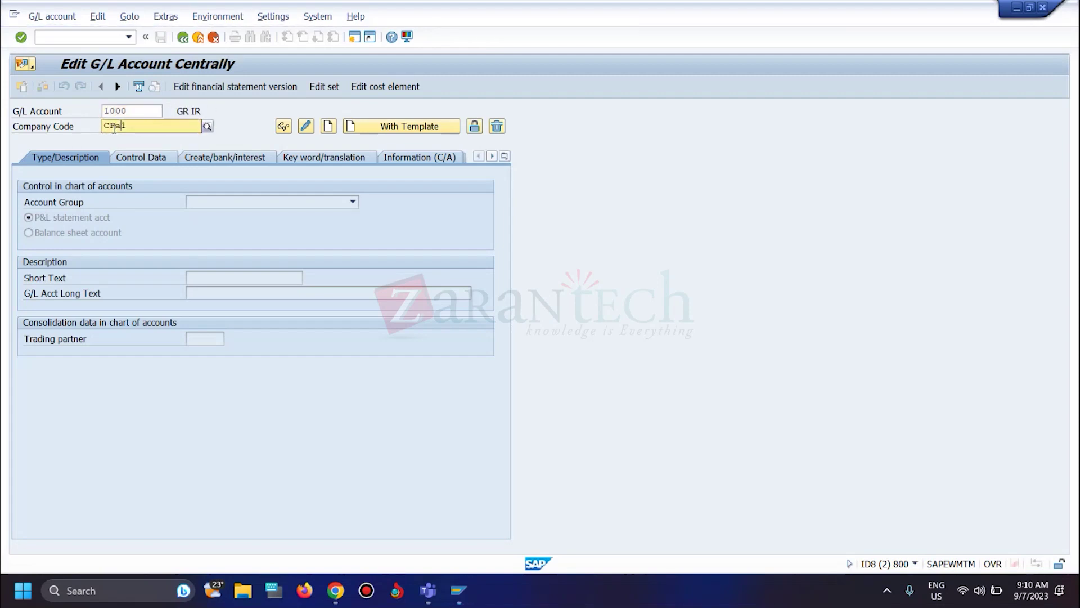
{"action": "key", "text": "BackSpace"}
{"action": "key", "text": "BackSpace"}
{"action": "key", "text": "BackSpace"}
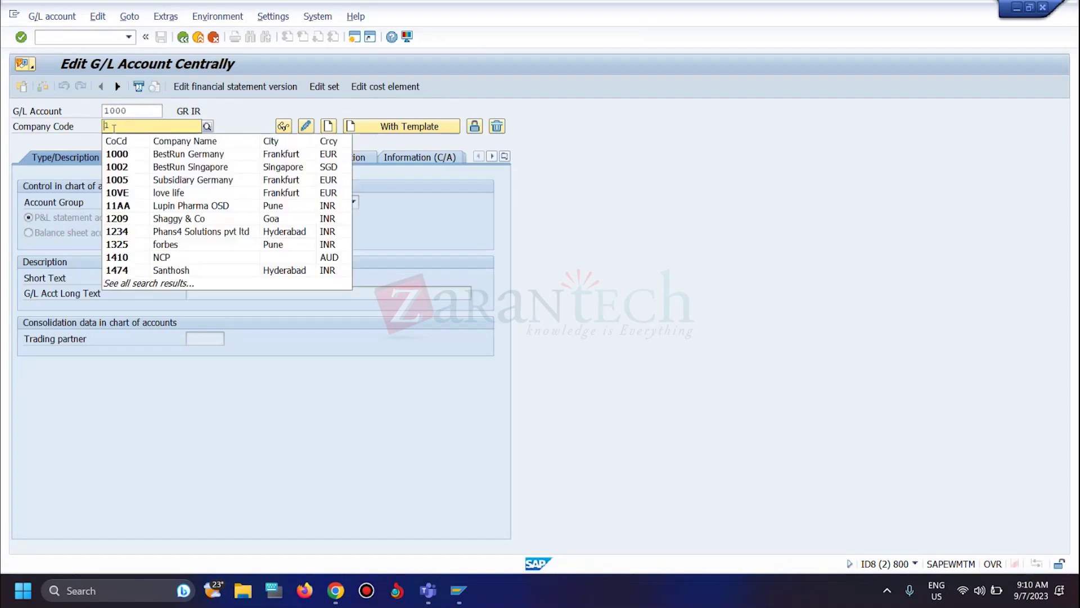
{"action": "key", "text": "BackSpace"}
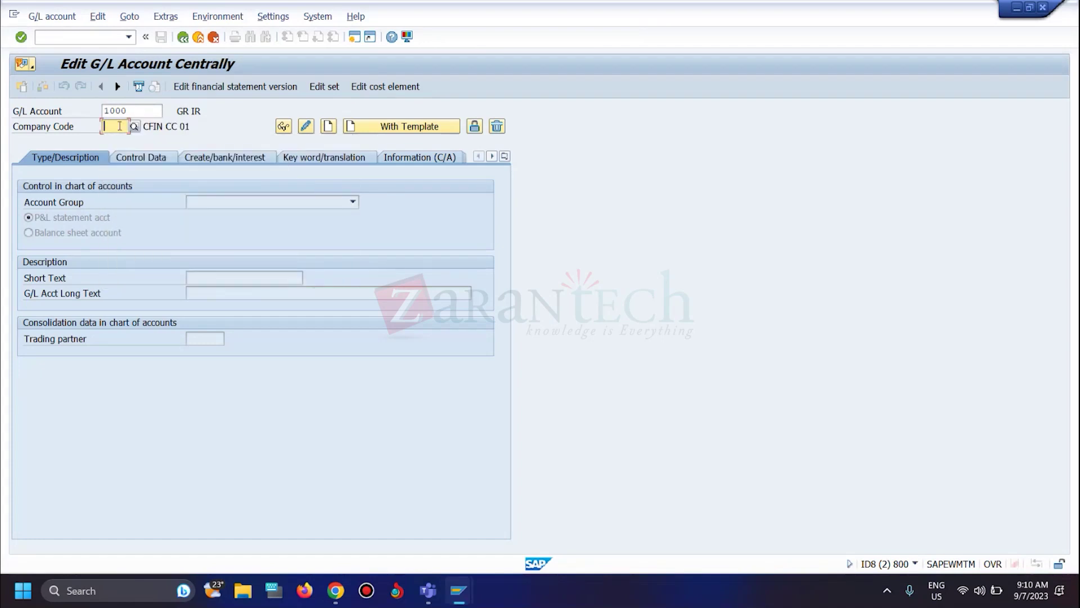
{"action": "type", "text": "CFs"}
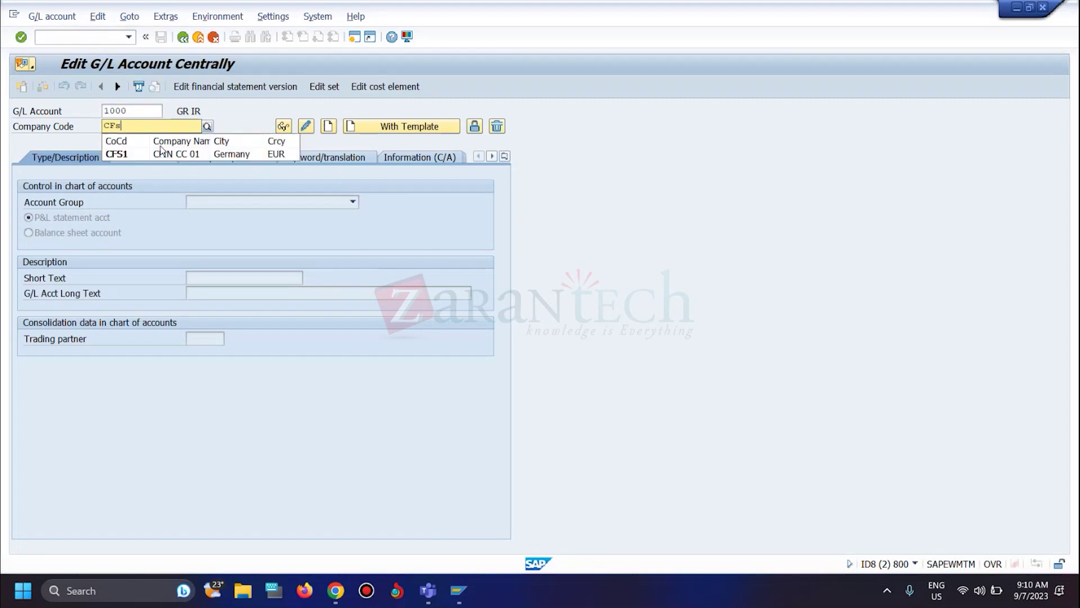
{"action": "left_click", "coordinate": [161, 154]}
- Re-enter G/L account 1000 for company code CFS1, confirm the entry and dismiss the resulting message
{"action": "left_click", "coordinate": [136, 109]}
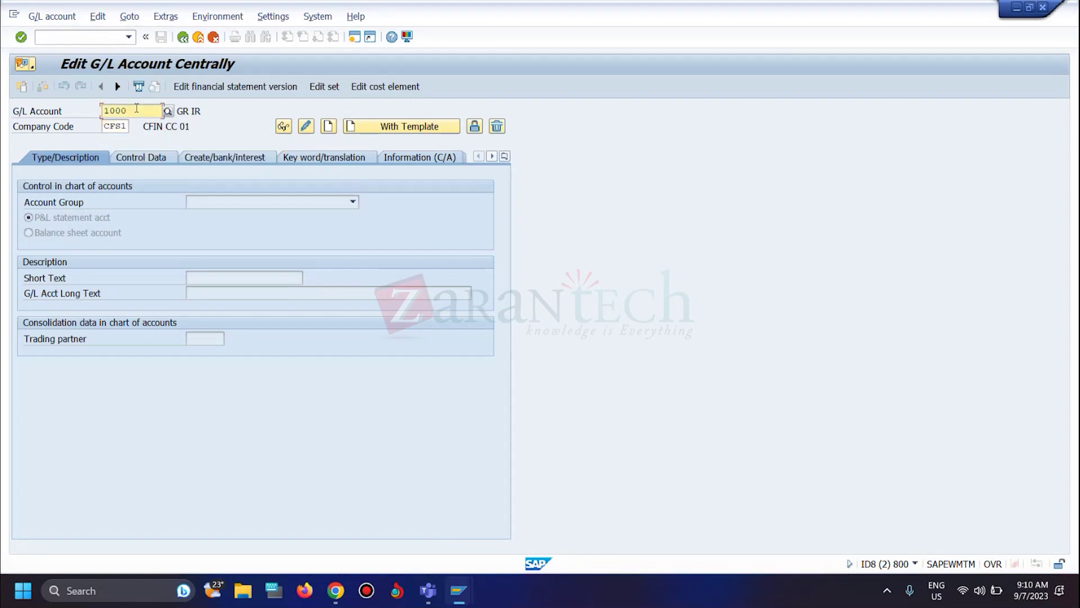
{"action": "key", "text": "BackSpace"}
{"action": "key", "text": "BackSpace"}
{"action": "key", "text": "BackSpace"}
{"action": "key", "text": "BackSpace"}
{"action": "key", "text": "BackSpace"}
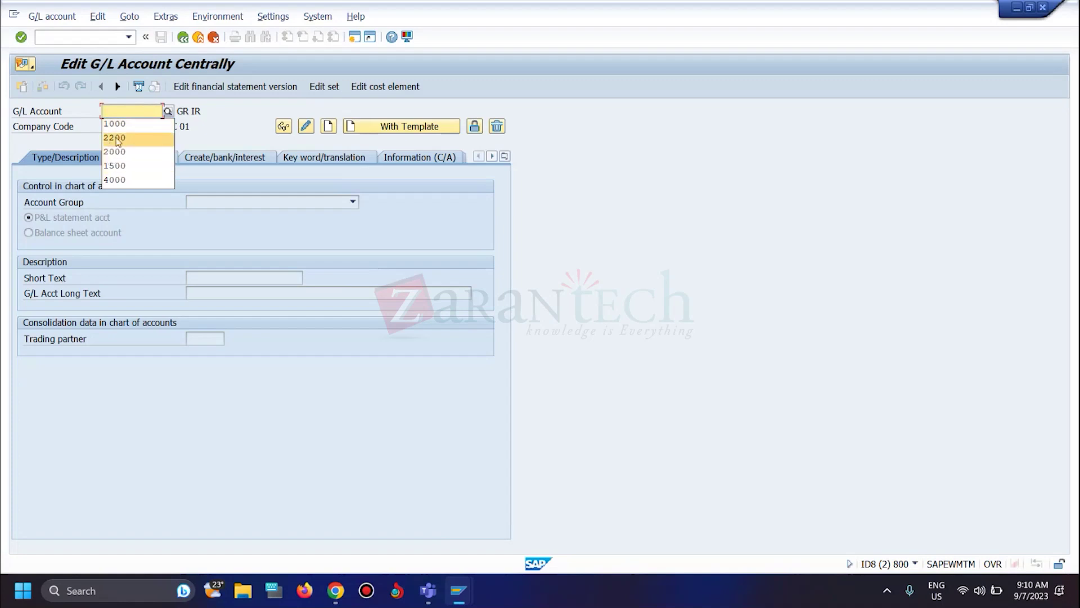
{"action": "left_click", "coordinate": [119, 124]}
{"action": "key", "text": "Return"}
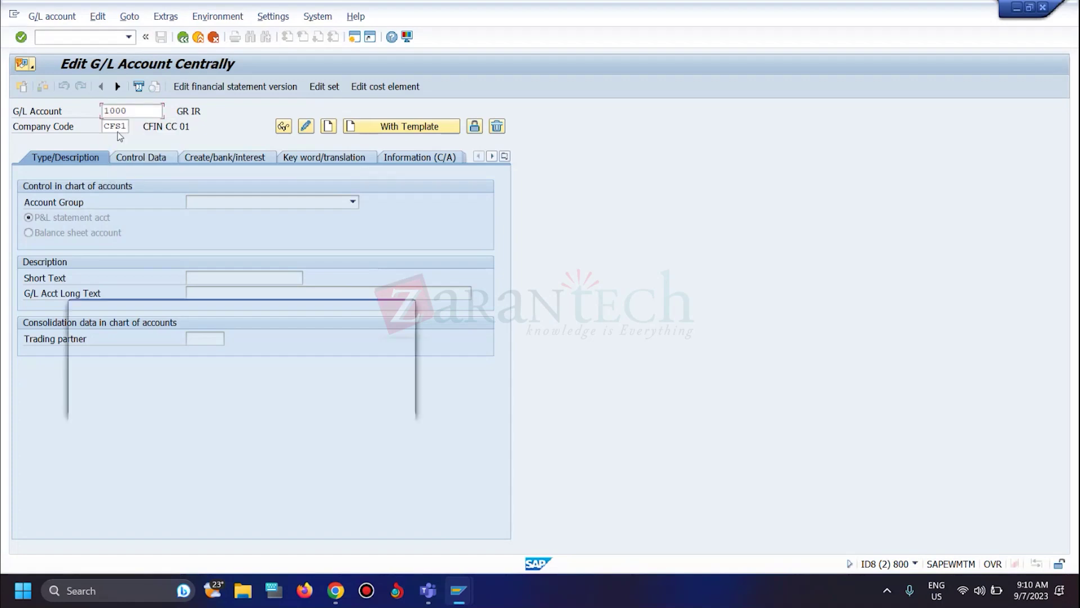
{"action": "left_click", "coordinate": [387, 402]}
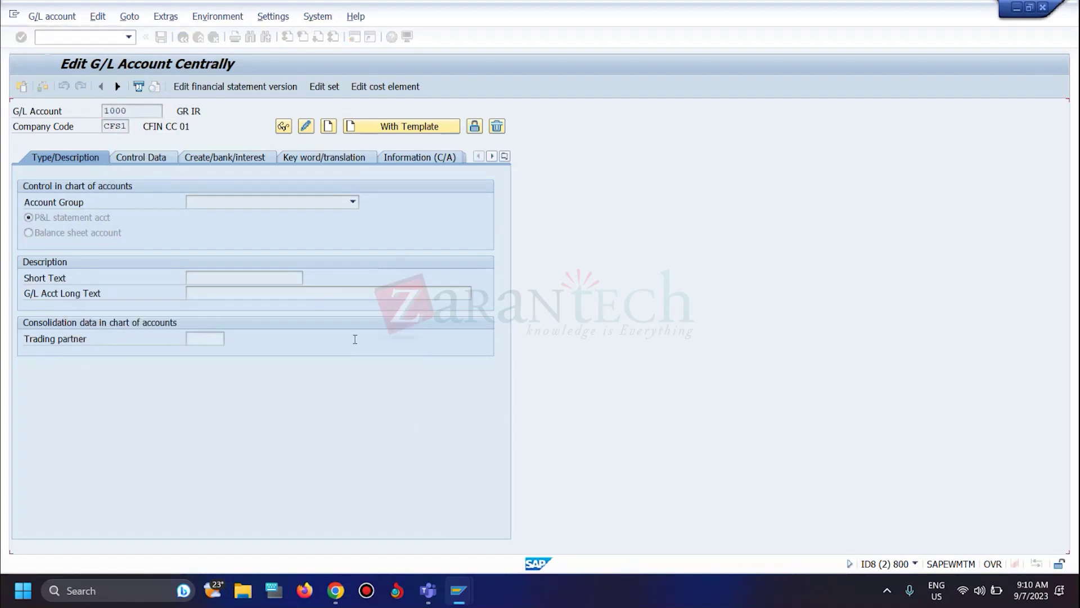
- Start creating the G/L account with account group BS Balance sheet, classified as a balance sheet account
{"action": "left_click", "coordinate": [327, 127]}
{"action": "left_click", "coordinate": [212, 204]}
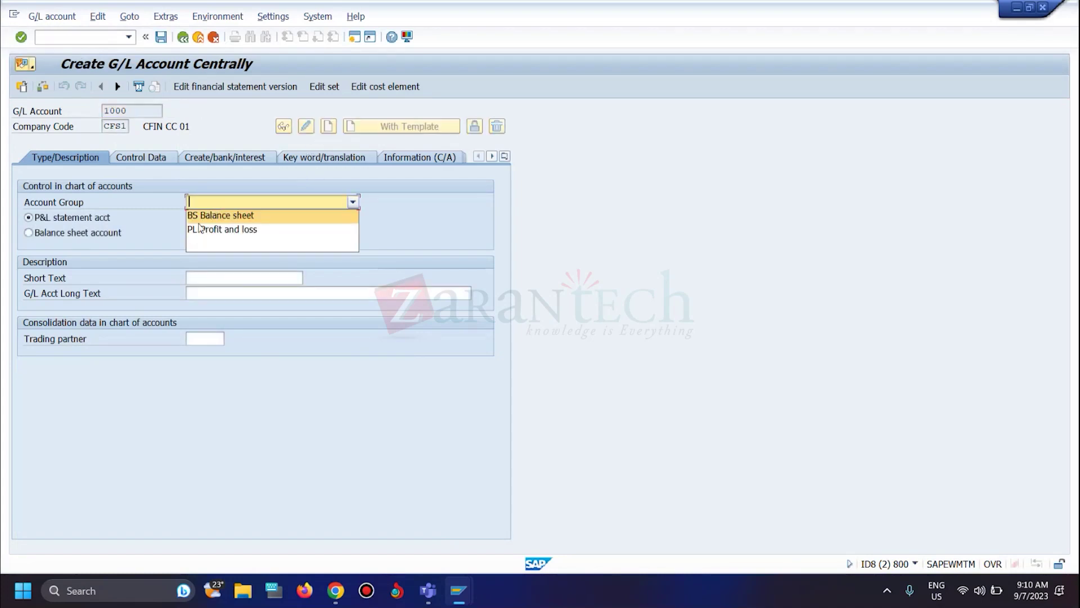
{"action": "left_click", "coordinate": [203, 216]}
{"action": "left_click", "coordinate": [89, 236]}
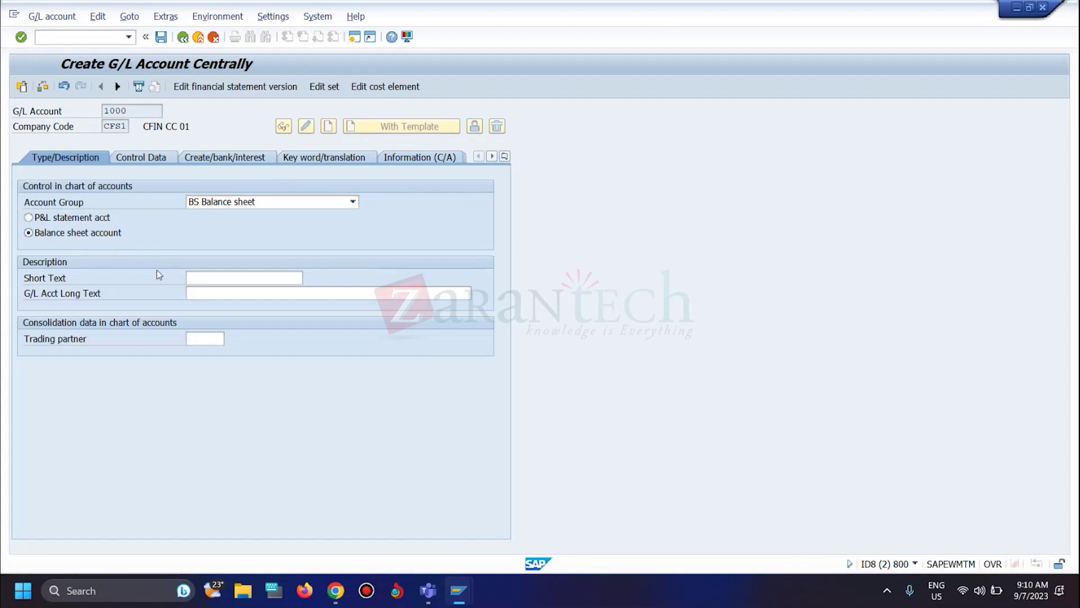
- Set both the short text and the G/L account long text to Bank
{"action": "left_click", "coordinate": [228, 279]}
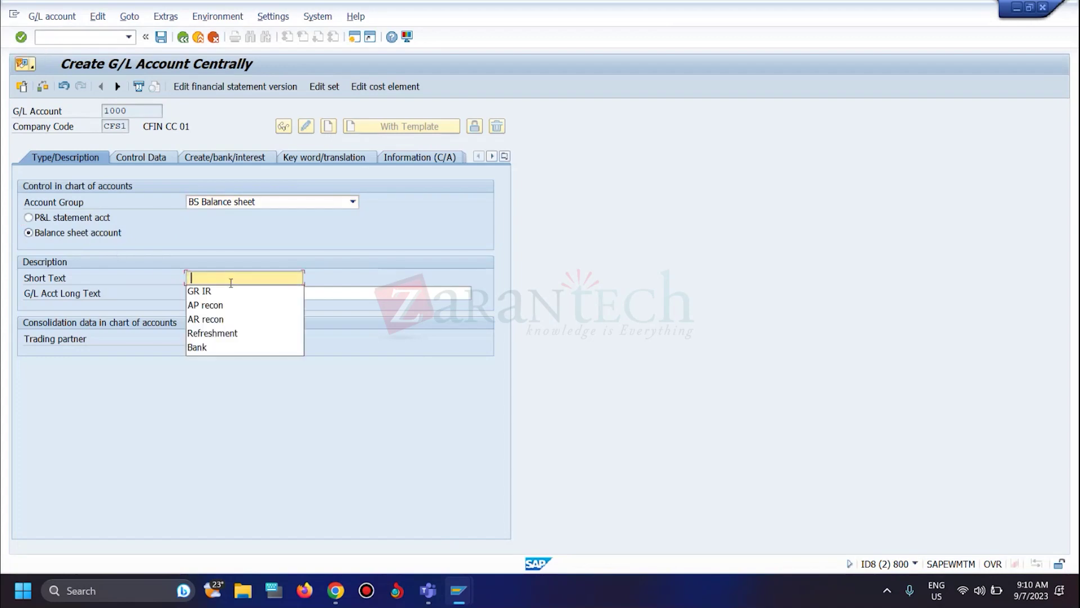
{"action": "left_click", "coordinate": [212, 348]}
{"action": "left_click", "coordinate": [217, 293]}
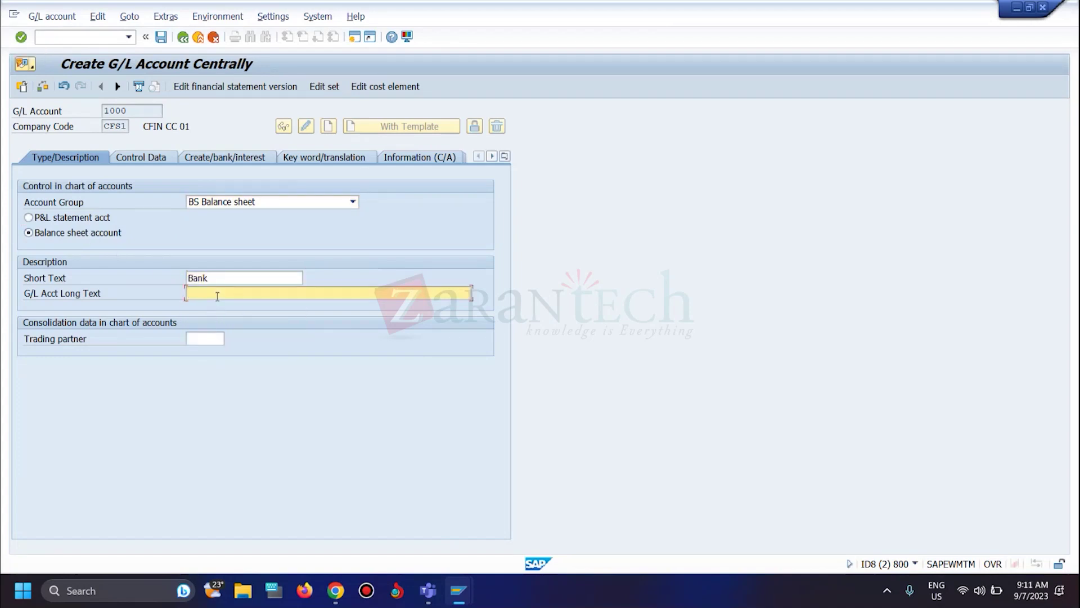
{"action": "left_click_drag", "start_coordinate": [225, 279], "coordinate": [188, 280]}
{"action": "key", "text": "ctrl+c"}
{"action": "left_click", "coordinate": [194, 293]}
{"action": "key", "text": "ctrl+v"}
- Set the field status group to G005 in the document creation settings and confirm it
{"action": "left_click", "coordinate": [144, 158]}
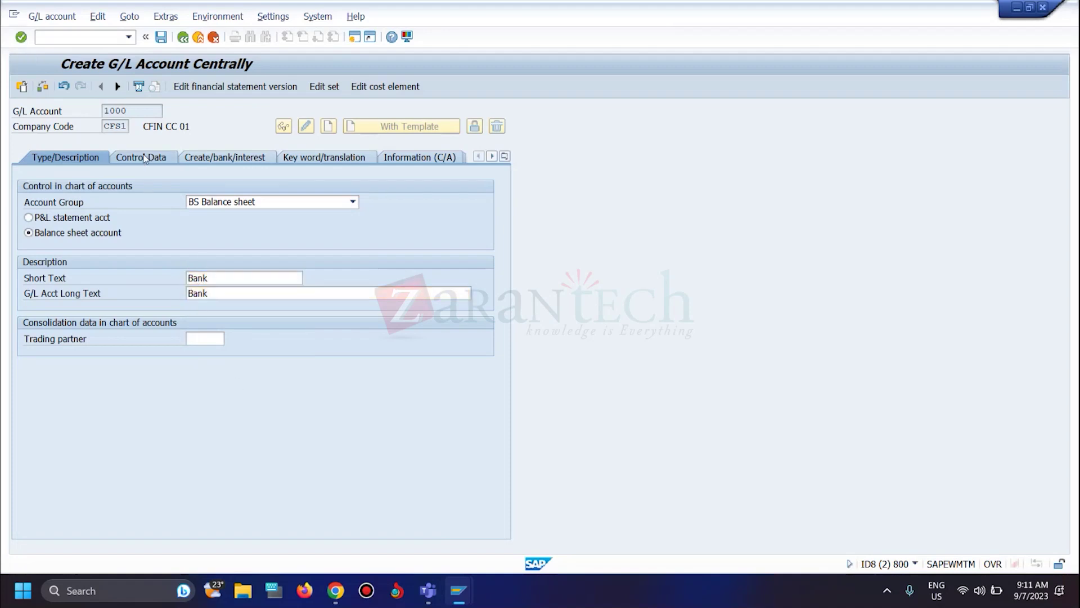
{"action": "left_click", "coordinate": [208, 159]}
{"action": "left_click", "coordinate": [202, 202]}
{"action": "left_click", "coordinate": [200, 257]}
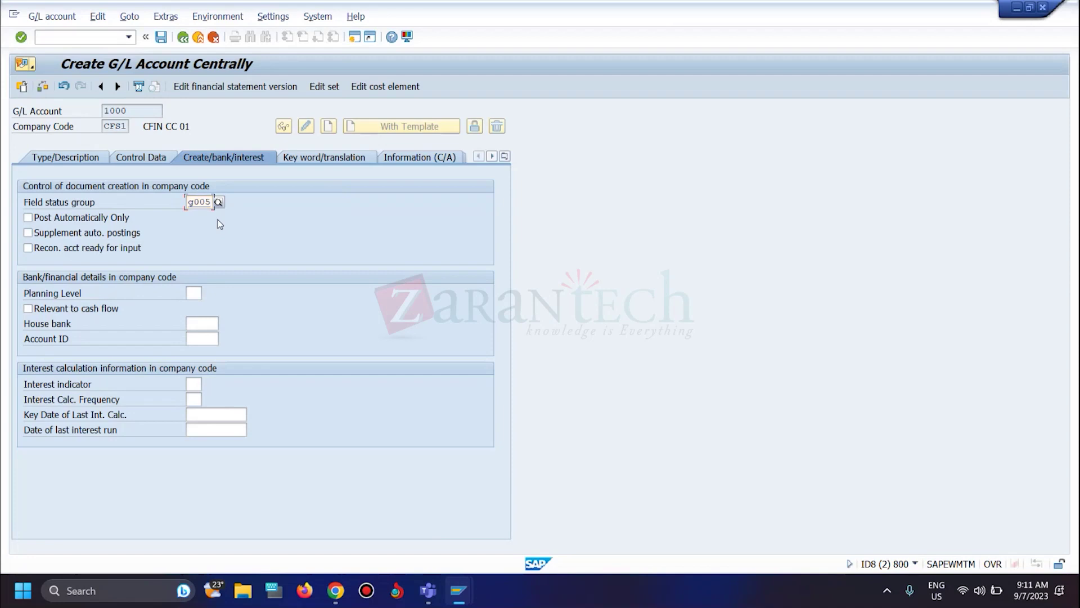
{"action": "key", "text": "Return"}
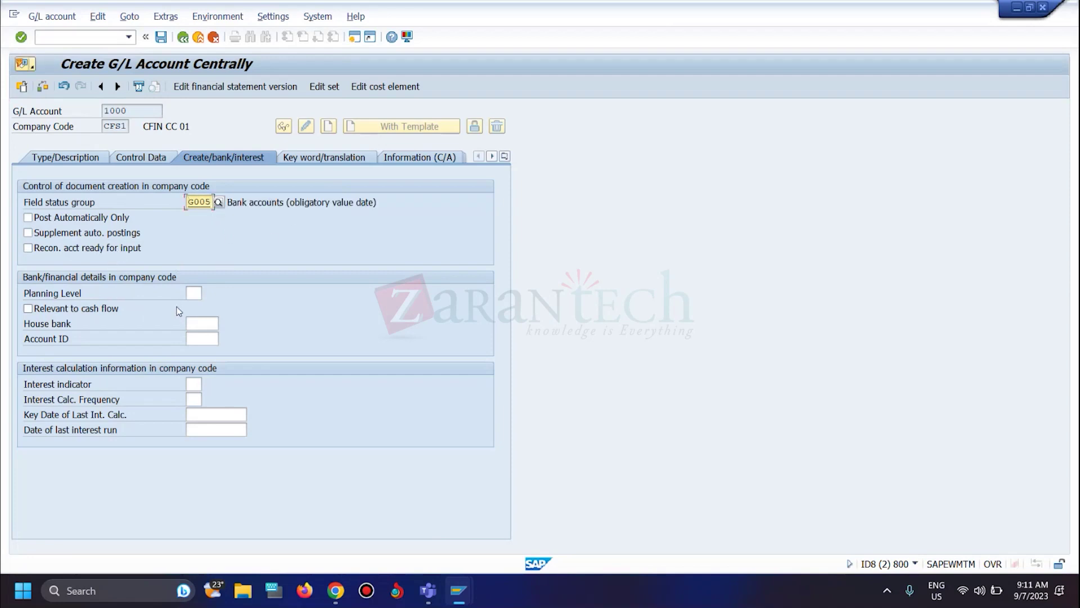
- Enable Line Item Display in the account's control data and save the G/L account
{"action": "left_click", "coordinate": [130, 163]}
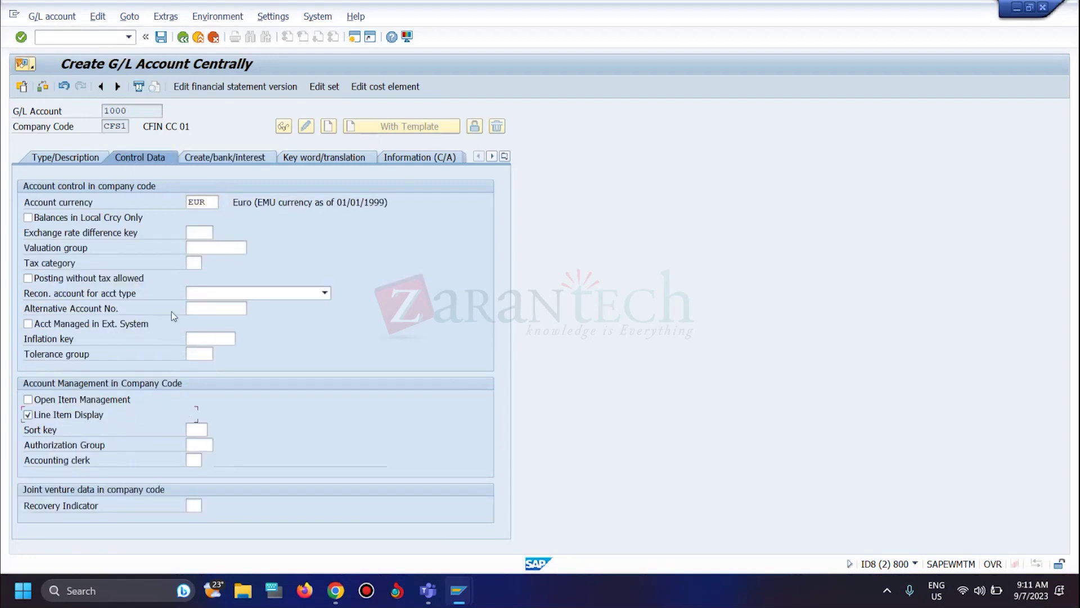
{"action": "left_click", "coordinate": [160, 42]}
{"action": "left_click", "coordinate": [29, 280]}
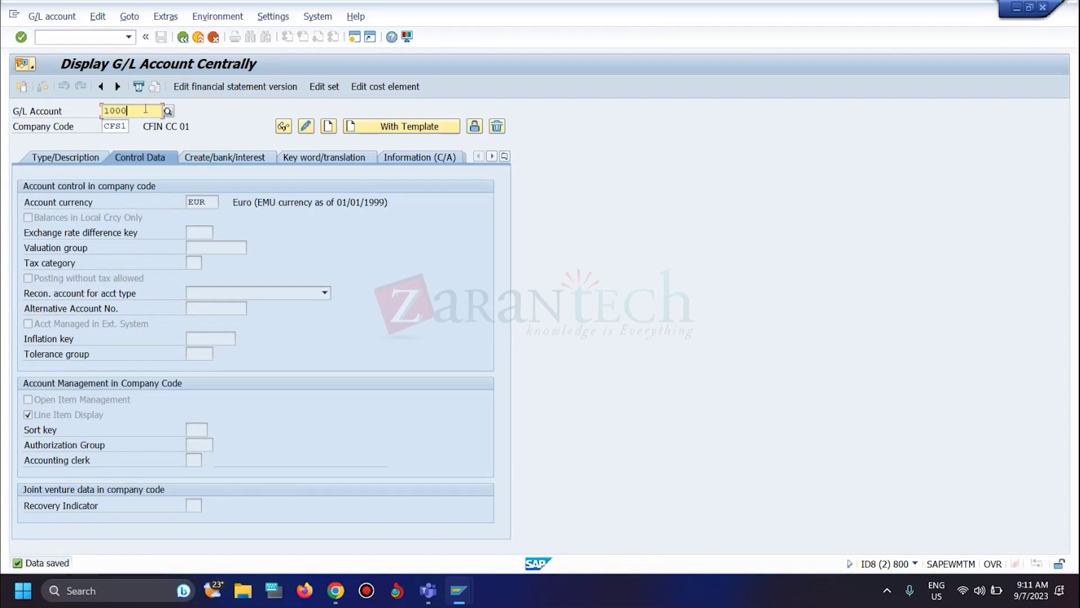
- Start creating G/L account 4000 for company code CFS1 with account group PL Profit and loss
{"action": "key", "text": "BackSpace"}
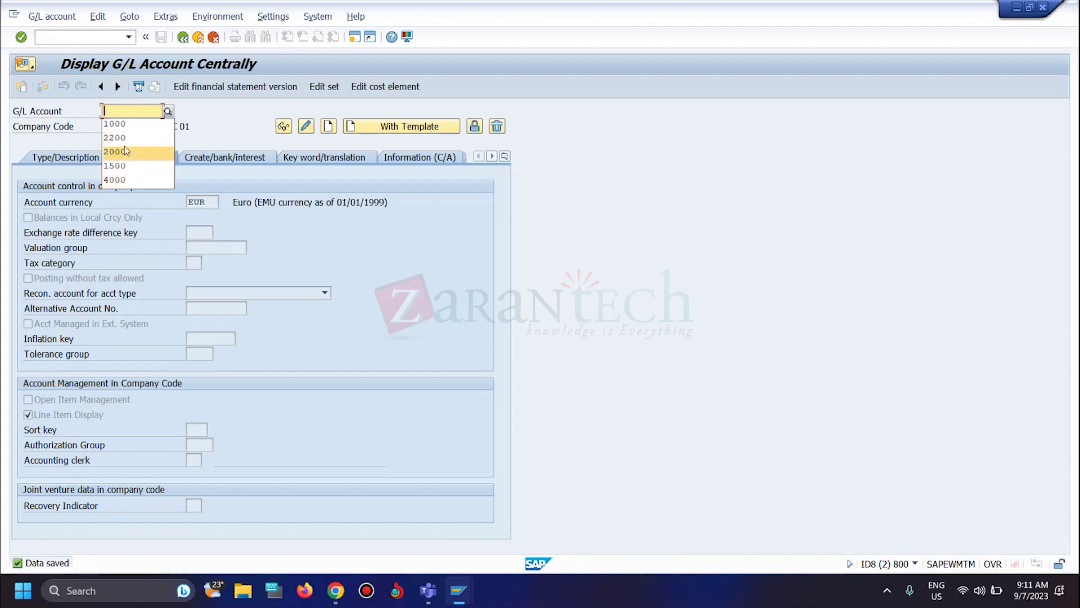
{"action": "left_click", "coordinate": [134, 178]}
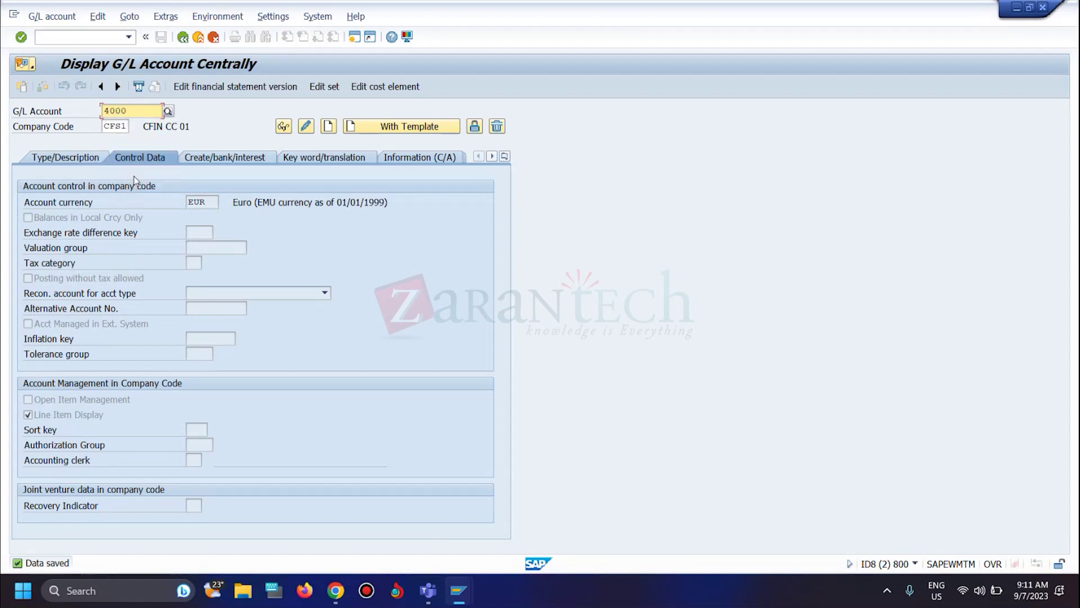
{"action": "key", "text": "Return"}
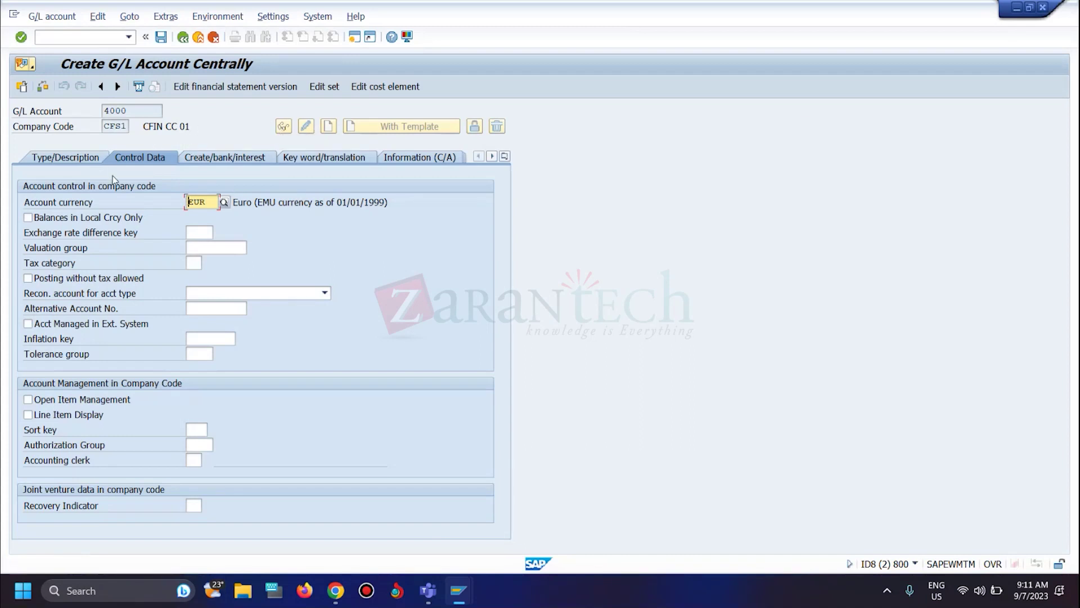
{"action": "left_click", "coordinate": [79, 157]}
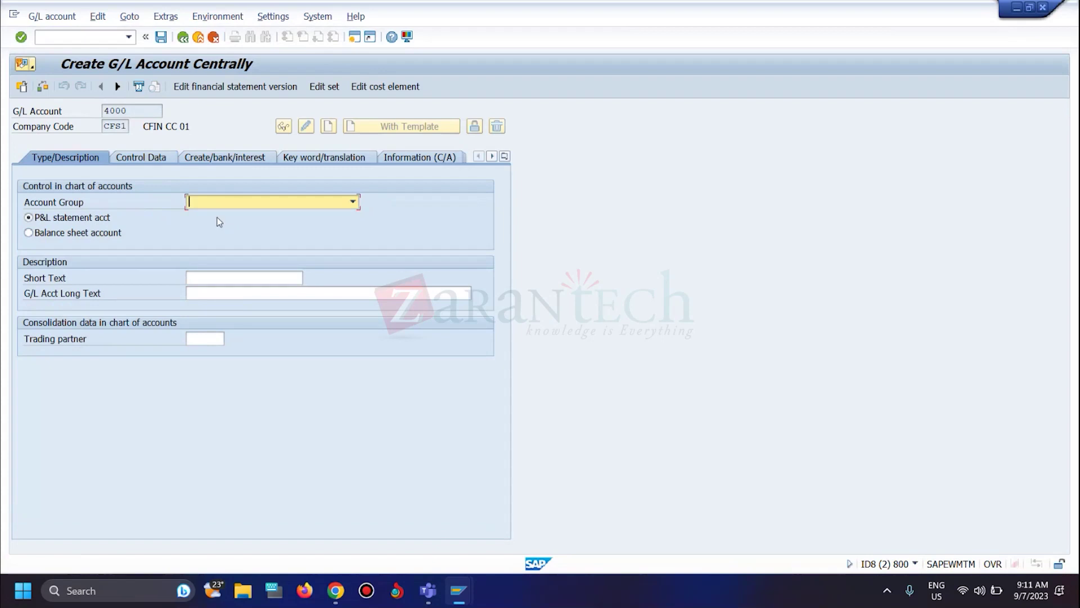
{"action": "left_click", "coordinate": [220, 208]}
{"action": "left_click", "coordinate": [225, 226]}
- Leave the new ledger entries in the other session for the ledger overview and return to the G/L account session
{"action": "key", "text": "alt+Tab"}
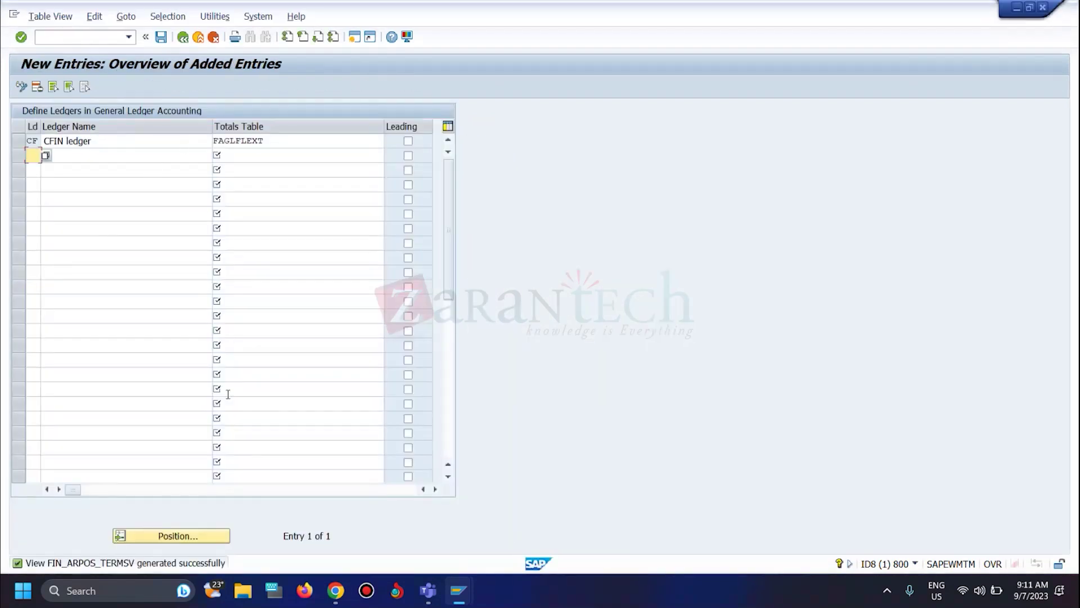
{"action": "left_click", "coordinate": [183, 36]}
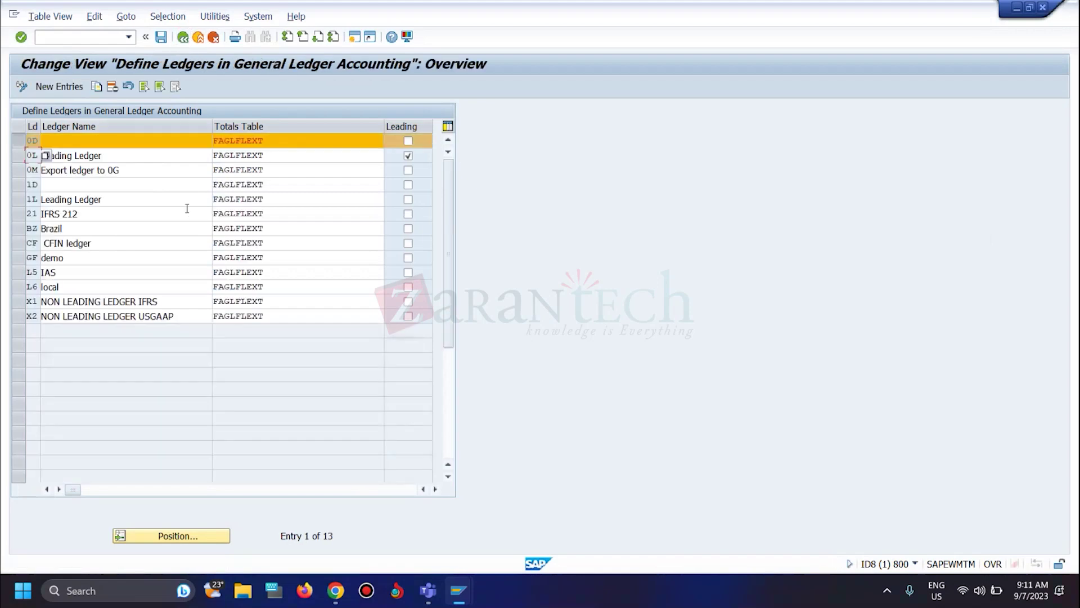
{"action": "key", "text": "alt+Tab"}
- Set both the short text and the G/L account long text to Refreshment and confirm the entries
{"action": "left_click", "coordinate": [212, 277]}
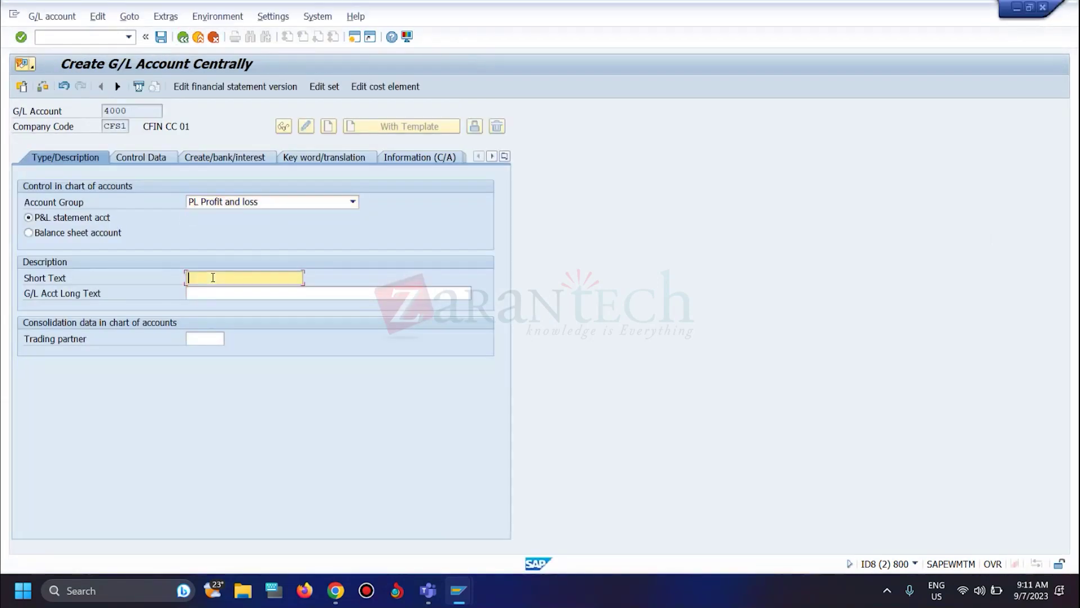
{"action": "left_click", "coordinate": [240, 279]}
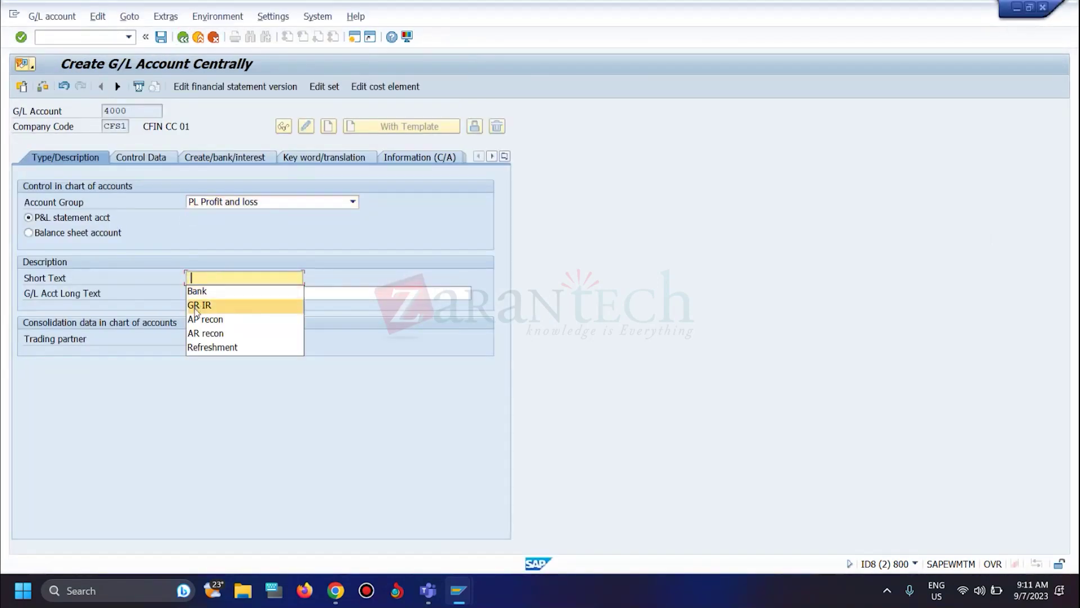
{"action": "left_click", "coordinate": [224, 347]}
{"action": "left_click", "coordinate": [236, 293]}
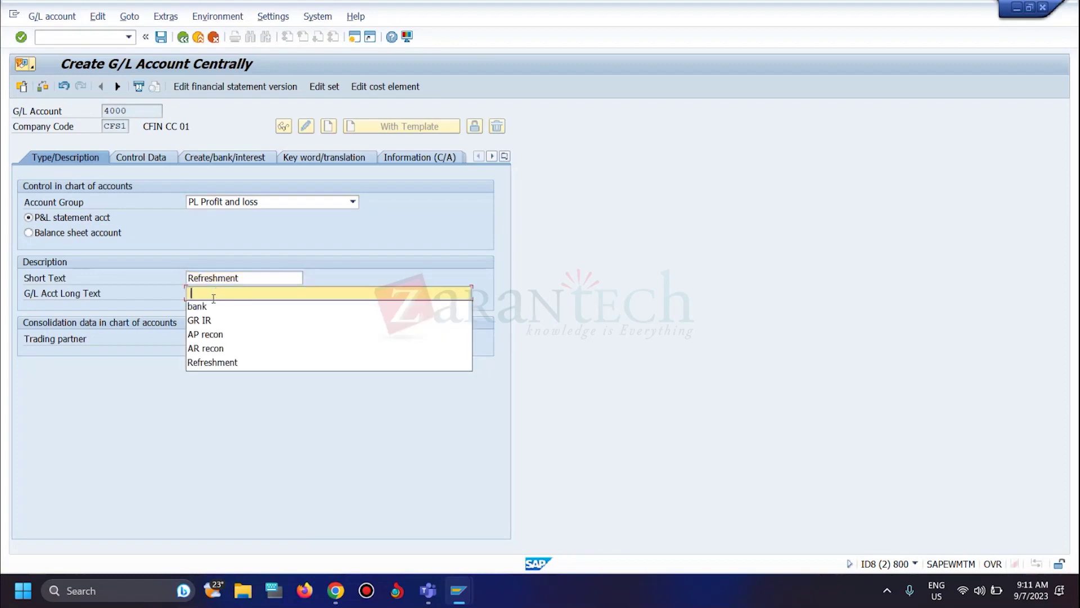
{"action": "left_click", "coordinate": [219, 362]}
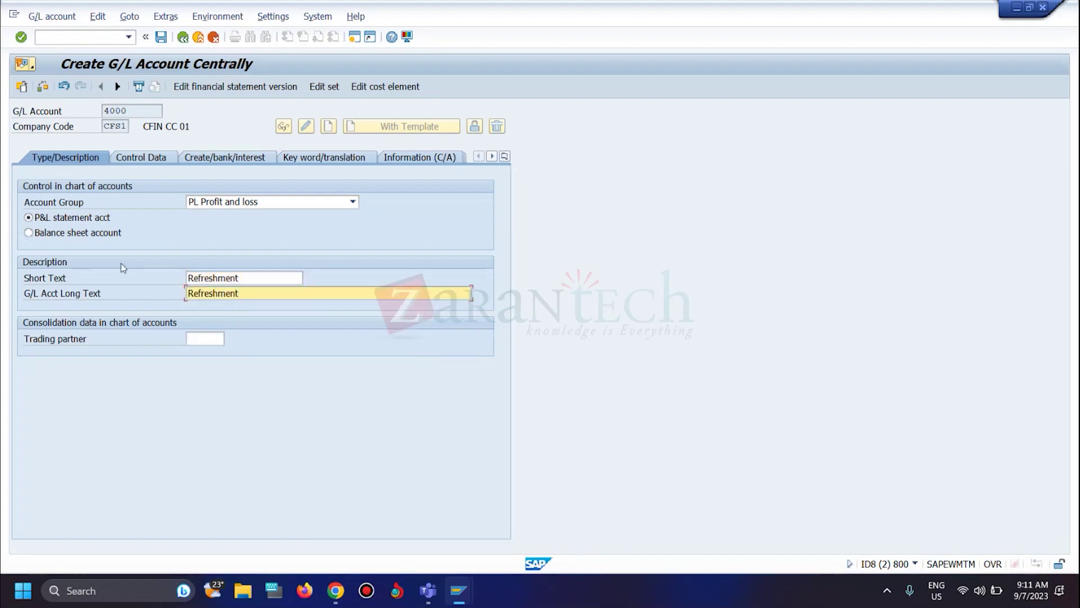
{"action": "key", "text": "Return"}
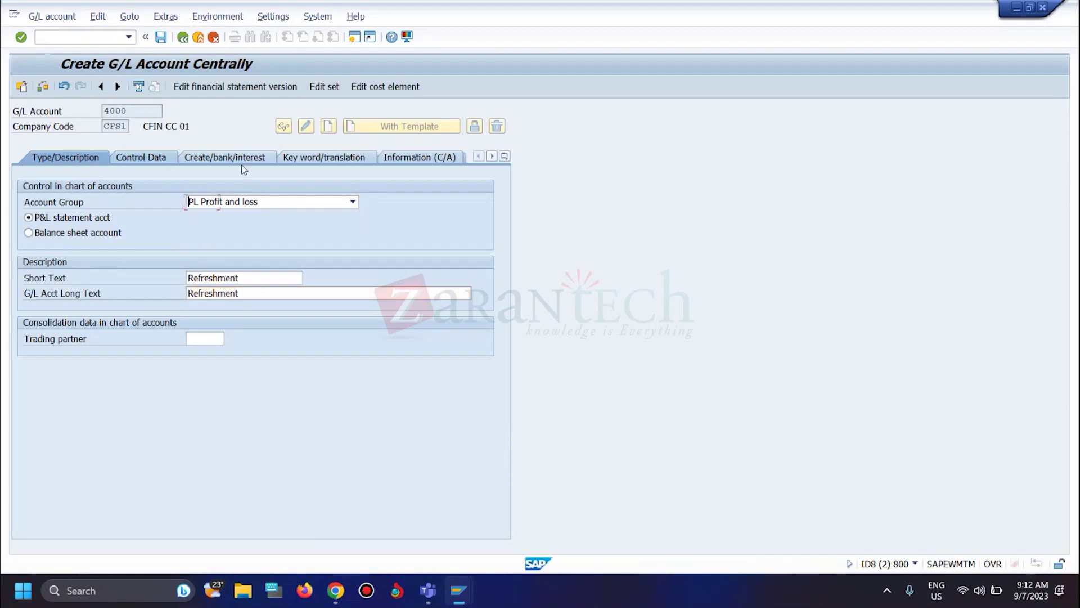
- Set the field status group of account 4000 to G067 in the document creation settings
{"action": "left_click", "coordinate": [141, 157]}
{"action": "left_click", "coordinate": [236, 158]}
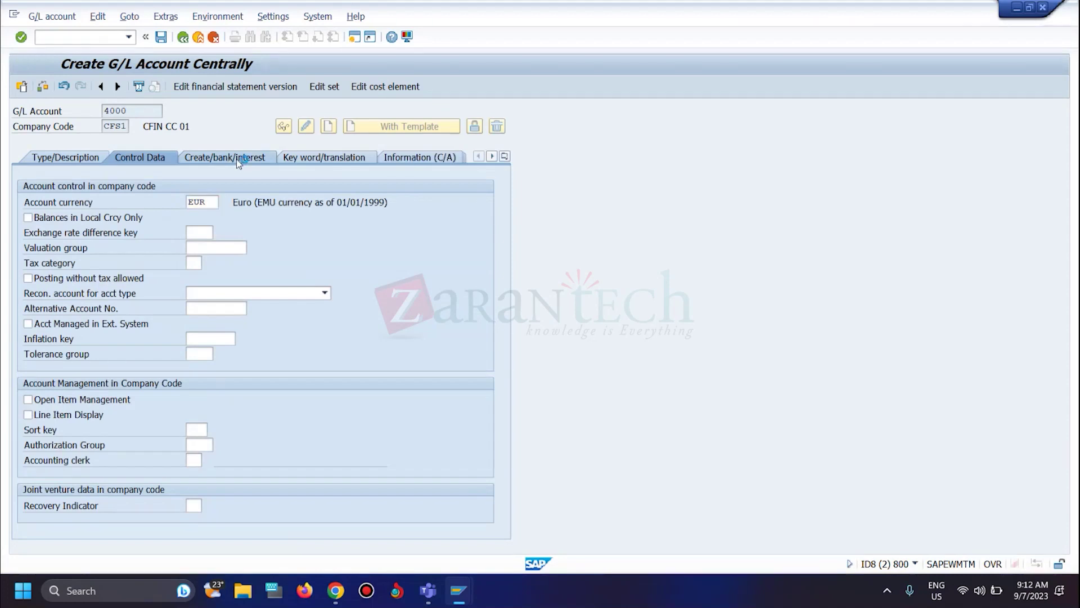
{"action": "left_click", "coordinate": [199, 202]}
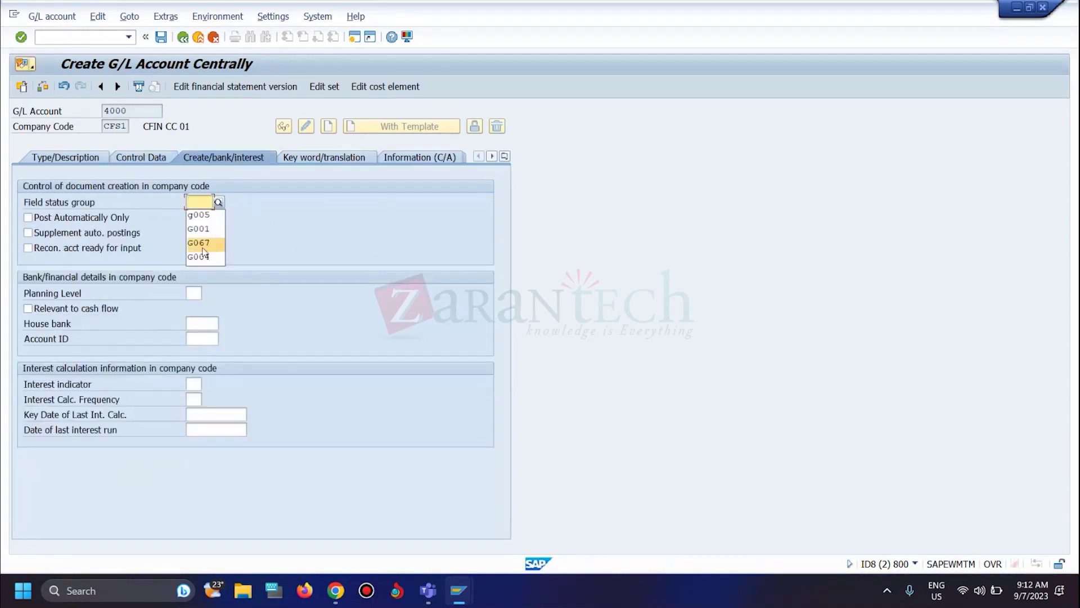
{"action": "left_click", "coordinate": [202, 247]}
{"action": "key", "text": "Return"}
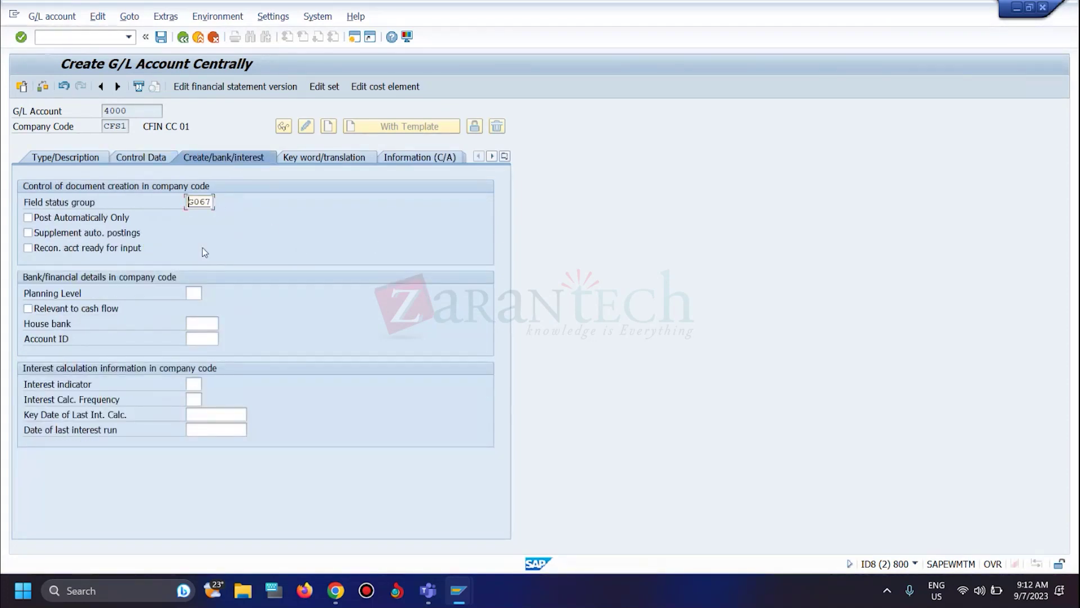
- Select field status group G001 from the available values, save G/L account 4000 and show its control data
{"action": "key", "text": "Return"}
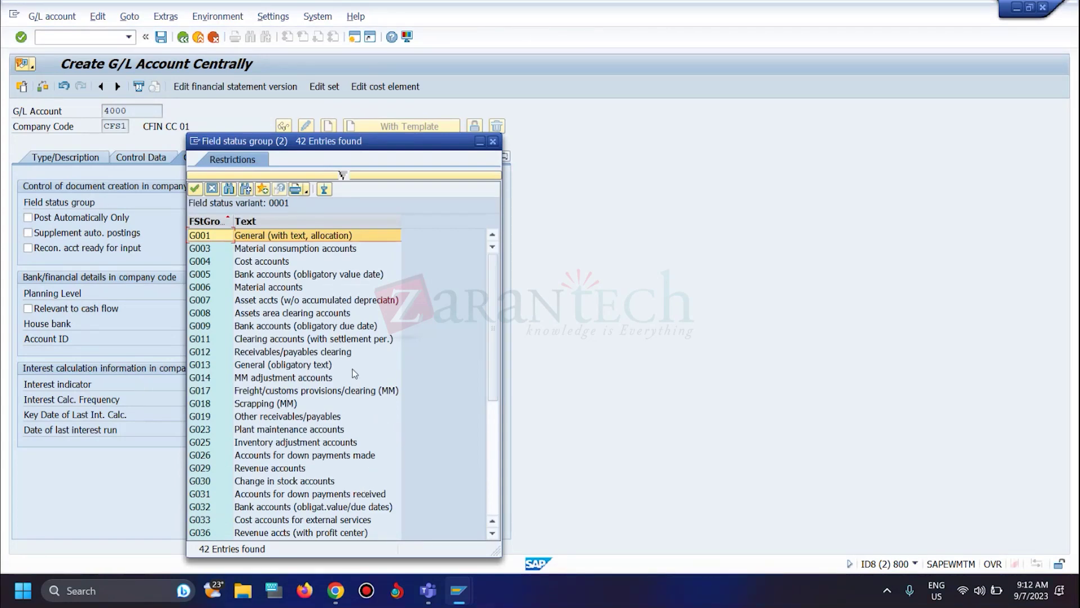
{"action": "scroll", "coordinate": [332, 357], "scroll_direction": "down", "scroll_amount": 2}
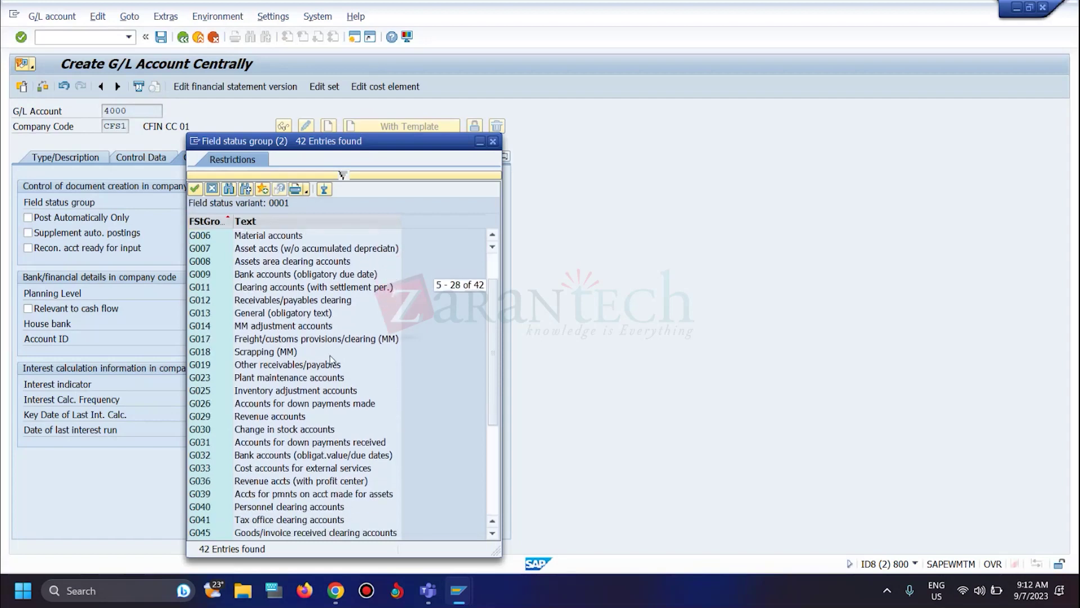
{"action": "scroll", "coordinate": [332, 359], "scroll_direction": "down", "scroll_amount": 2}
{"action": "scroll", "coordinate": [280, 298], "scroll_direction": "up", "scroll_amount": 2}
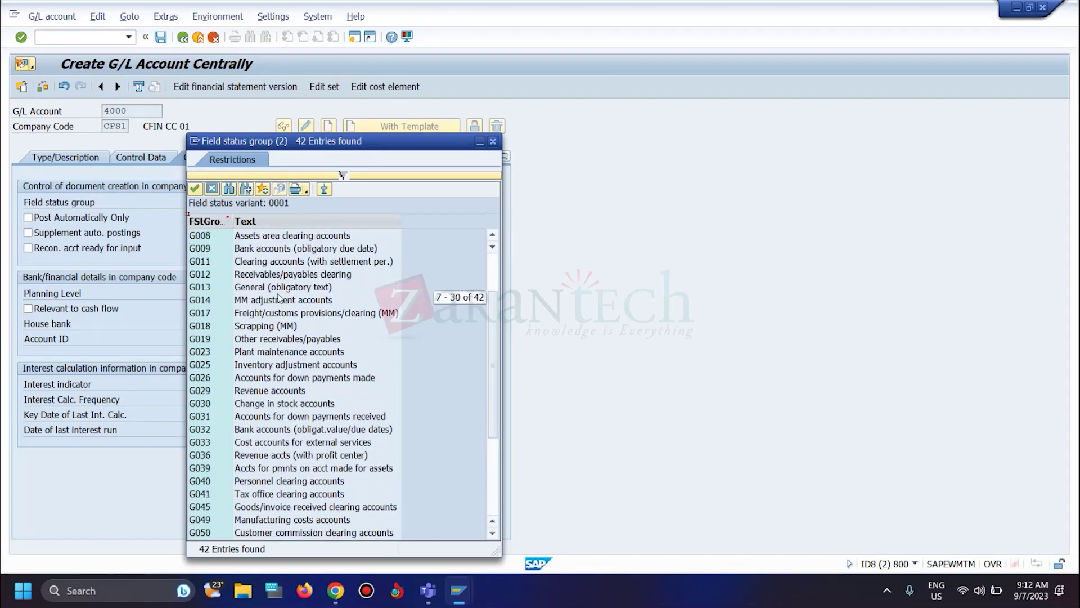
{"action": "scroll", "coordinate": [280, 298], "scroll_direction": "up", "scroll_amount": 3}
{"action": "double_click", "coordinate": [246, 235]}
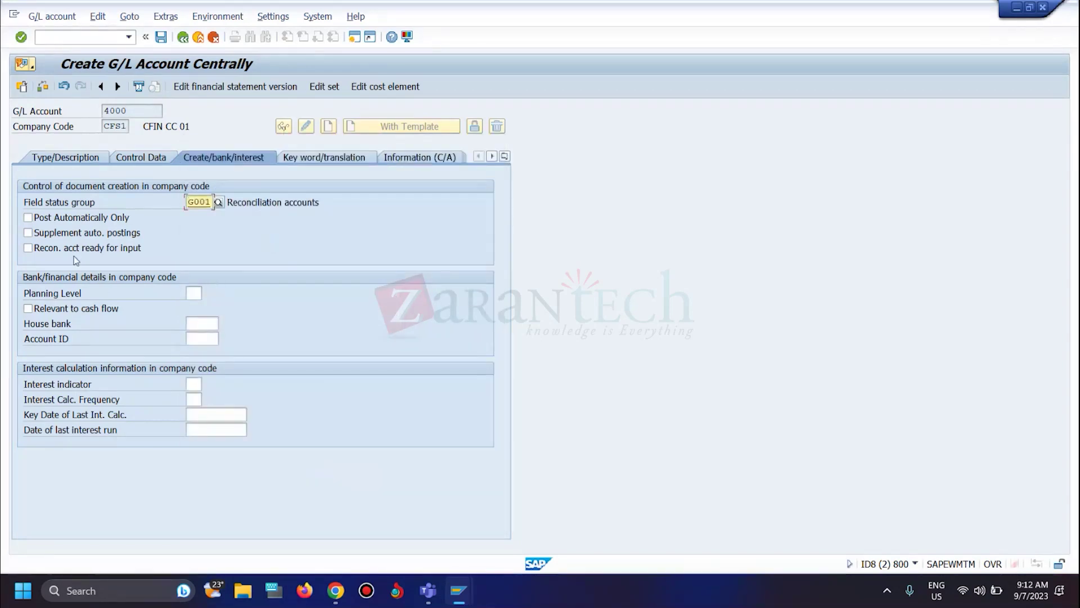
{"action": "left_click", "coordinate": [162, 38]}
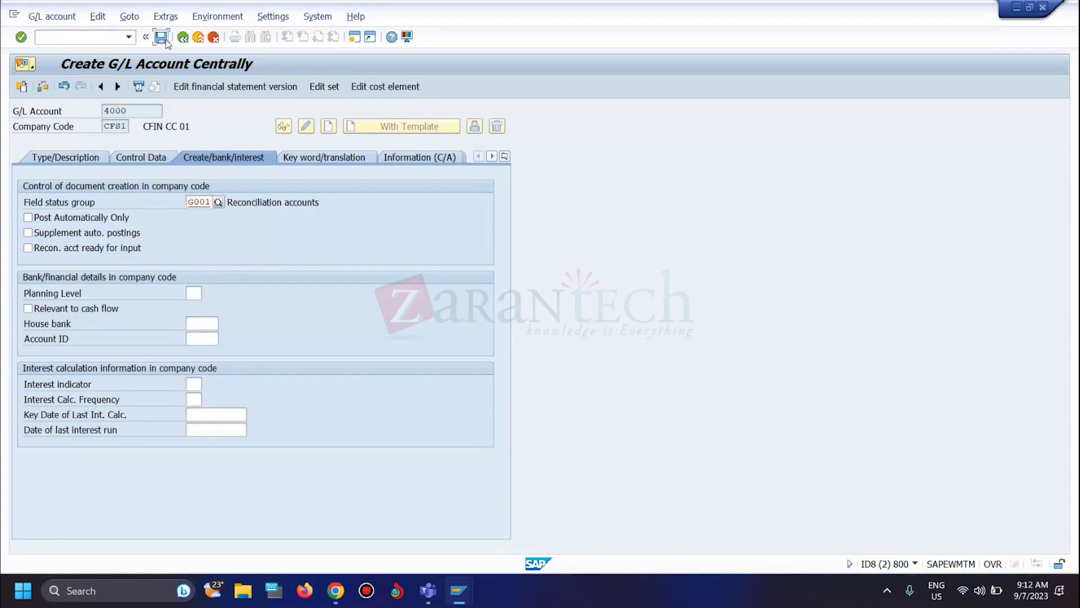
{"action": "left_click", "coordinate": [151, 157]}
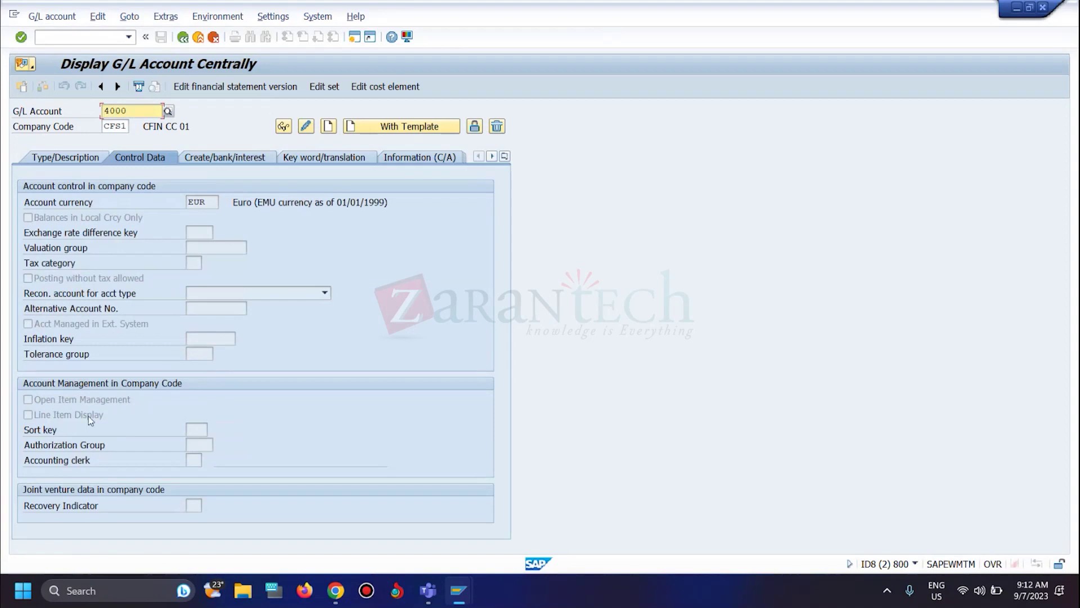
- Start creating a cost element for account 4000 in controlling area CFS1, valid from 01.01.2021
{"action": "left_click", "coordinate": [381, 90]}
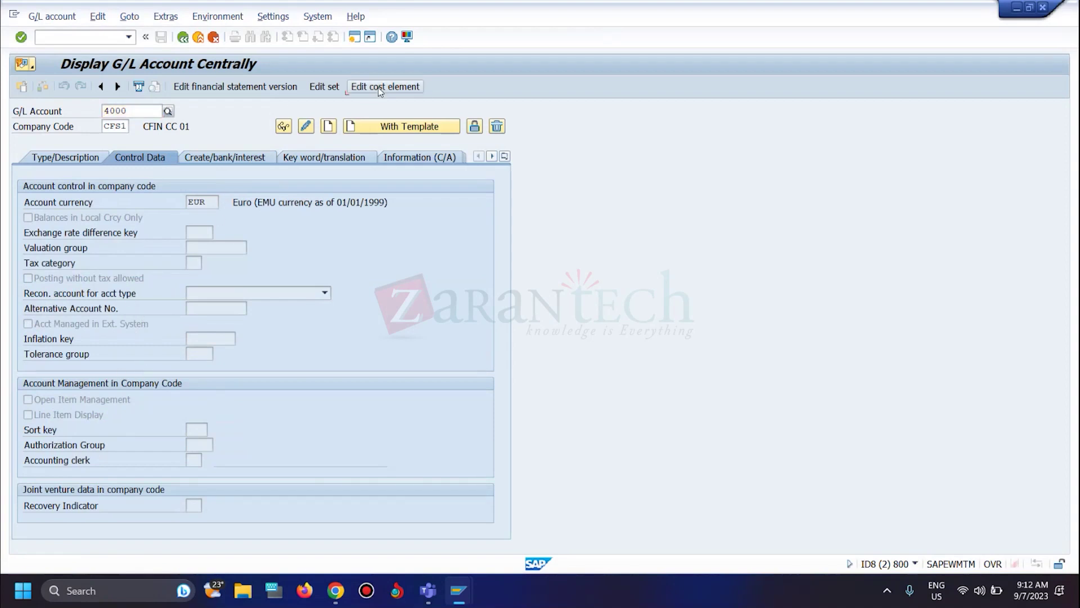
{"action": "left_click", "coordinate": [181, 172]}
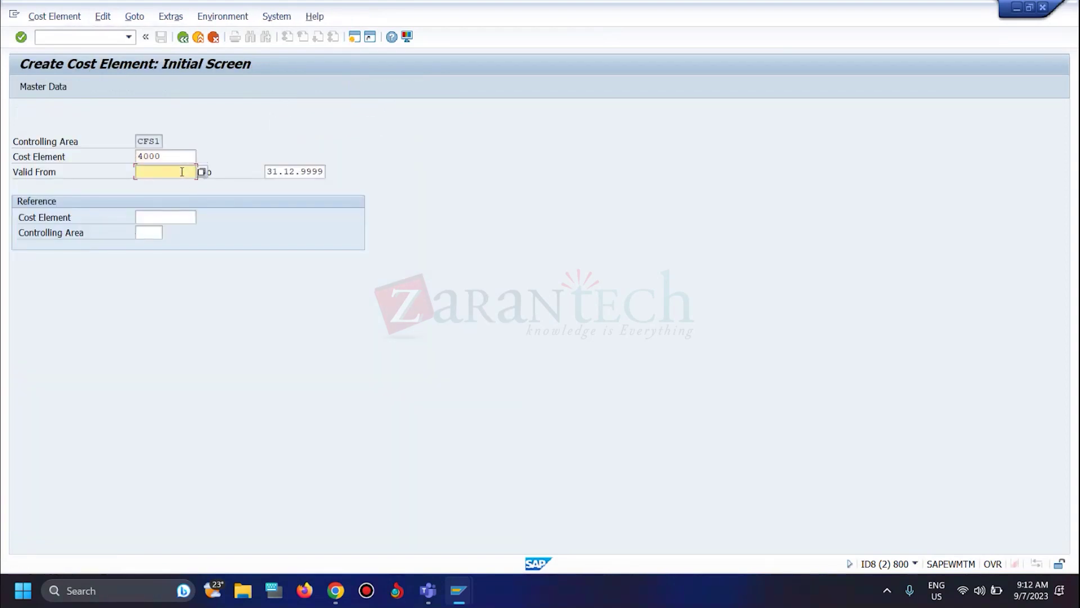
{"action": "left_click", "coordinate": [182, 172]}
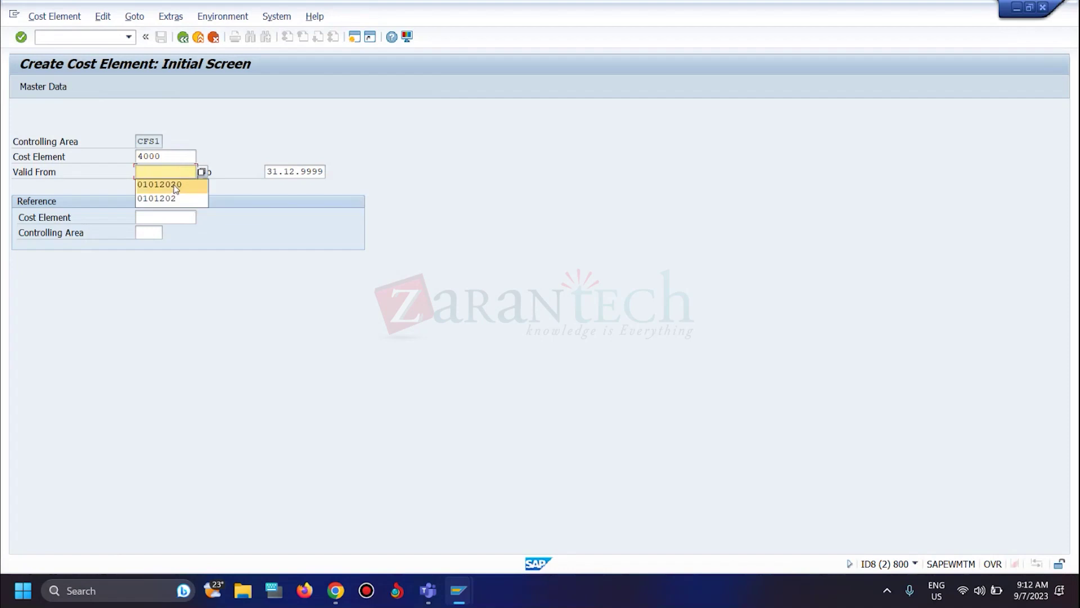
{"action": "left_click", "coordinate": [202, 172]}
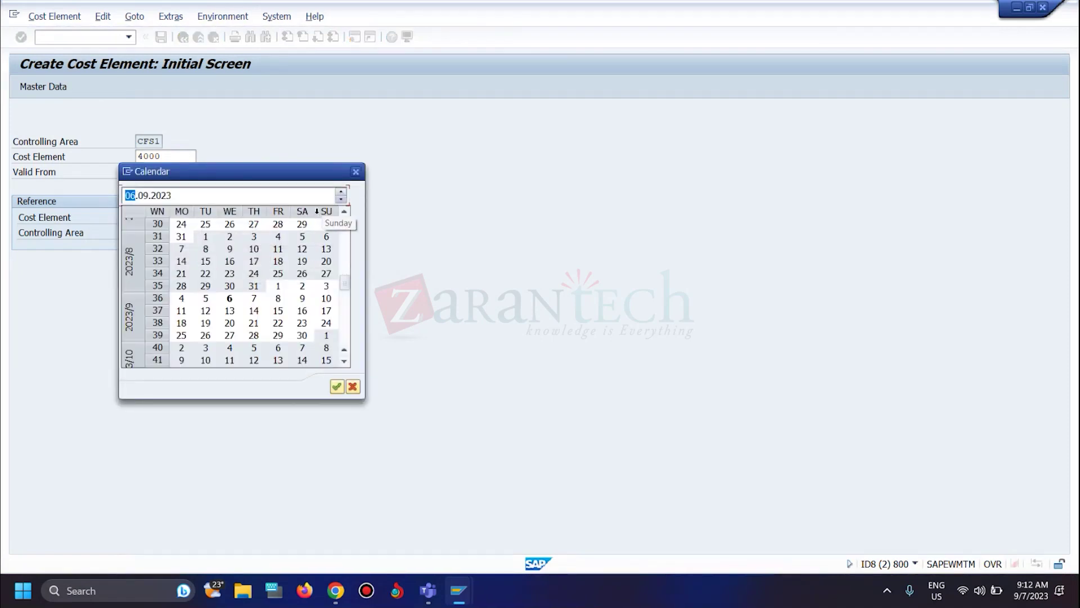
{"action": "left_click", "coordinate": [356, 171]}
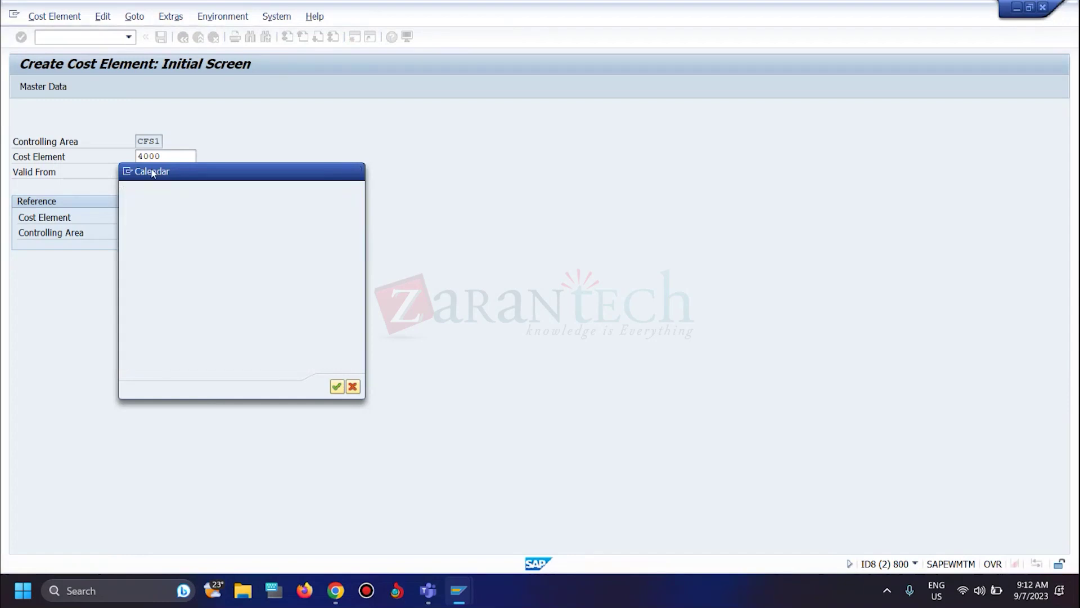
{"action": "type", "text": "010"}
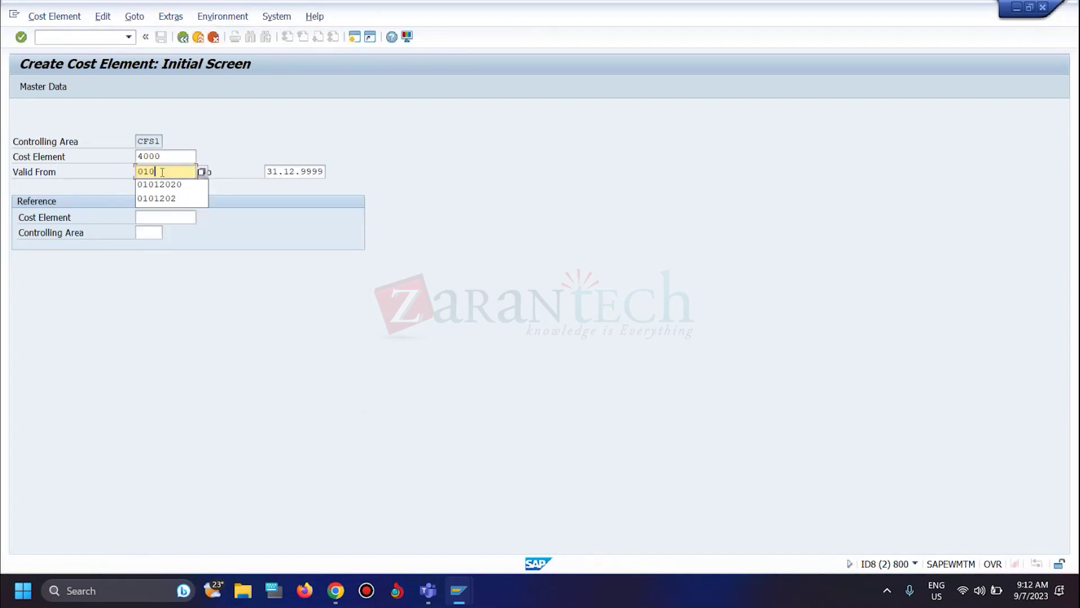
{"action": "type", "text": "12021"}
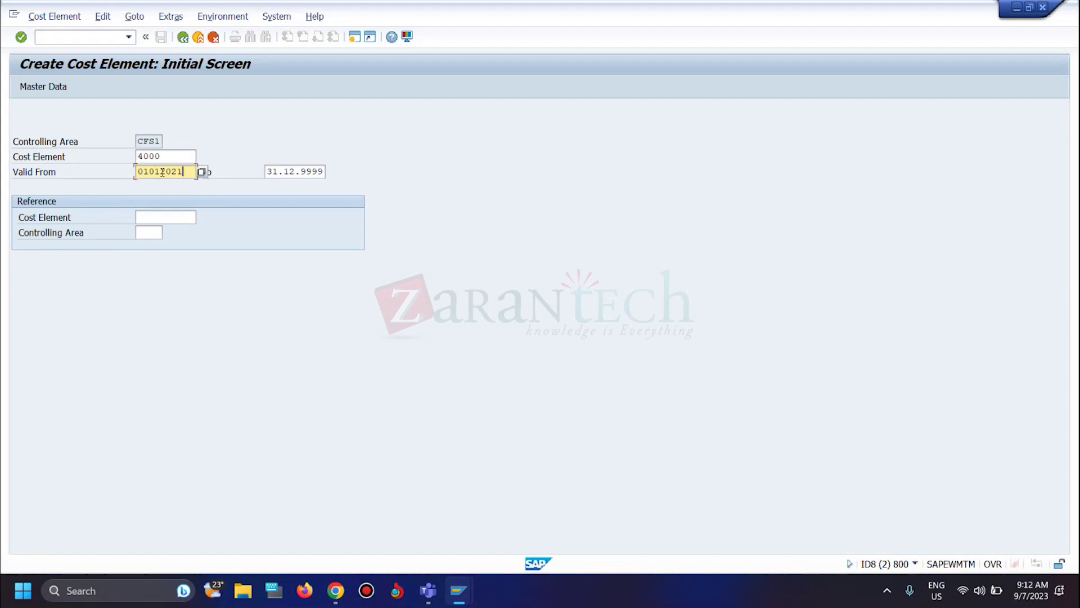
{"action": "key", "text": "Return"}
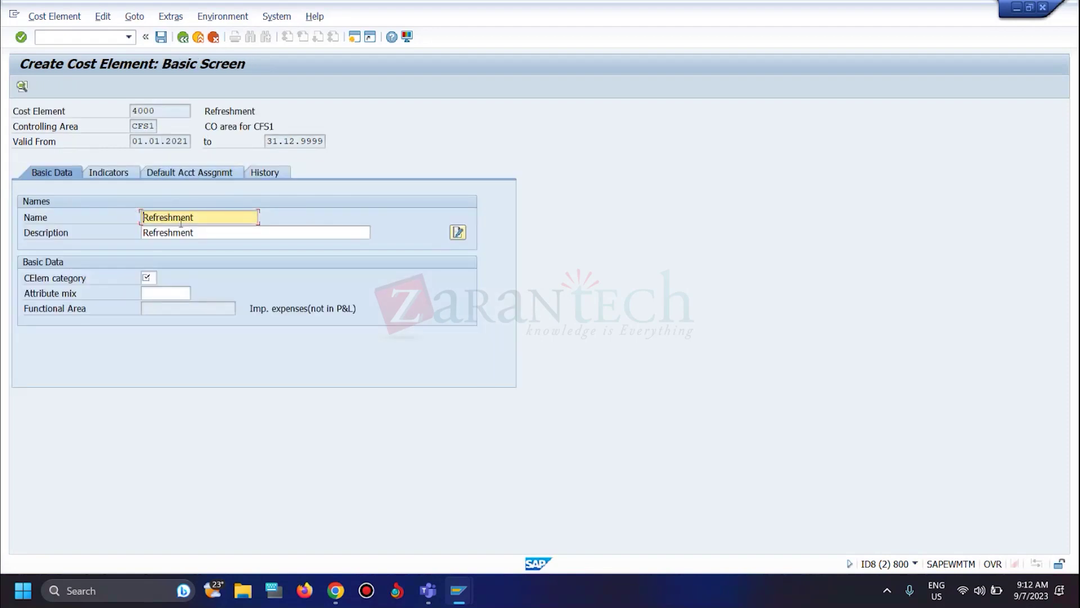
- Assign cost element category 1 for primary costs/cost-reducing revenues and save the cost element
{"action": "left_click", "coordinate": [148, 278]}
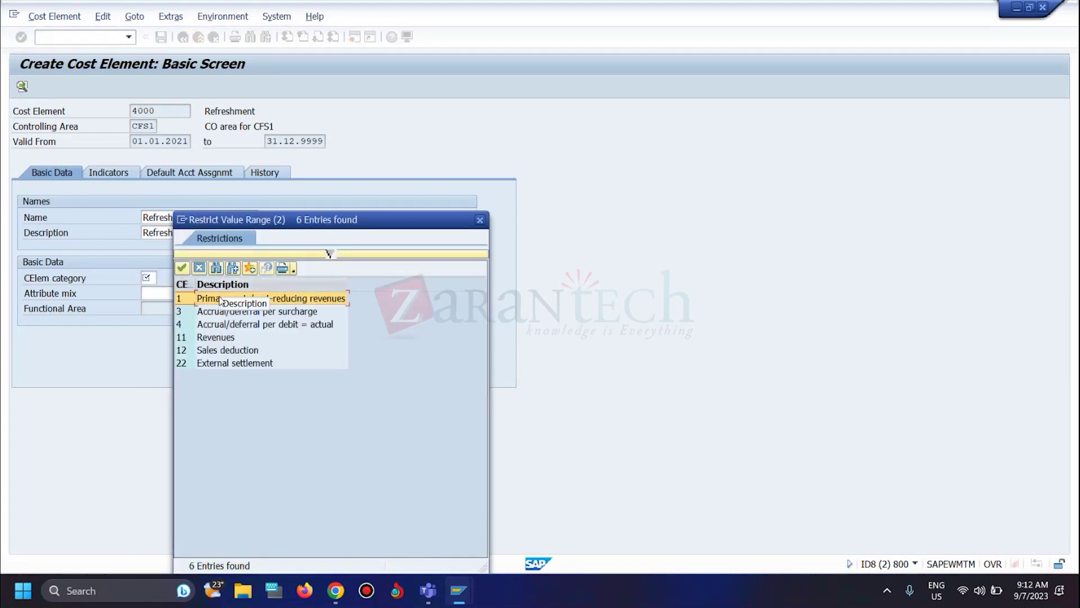
{"action": "double_click", "coordinate": [218, 296]}
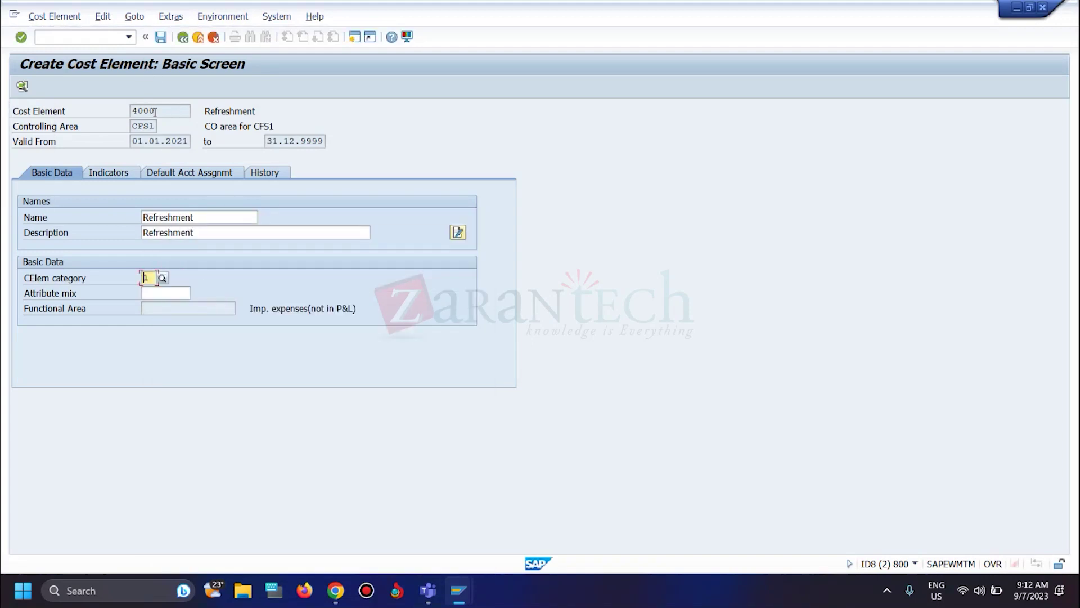
{"action": "left_click", "coordinate": [161, 37]}
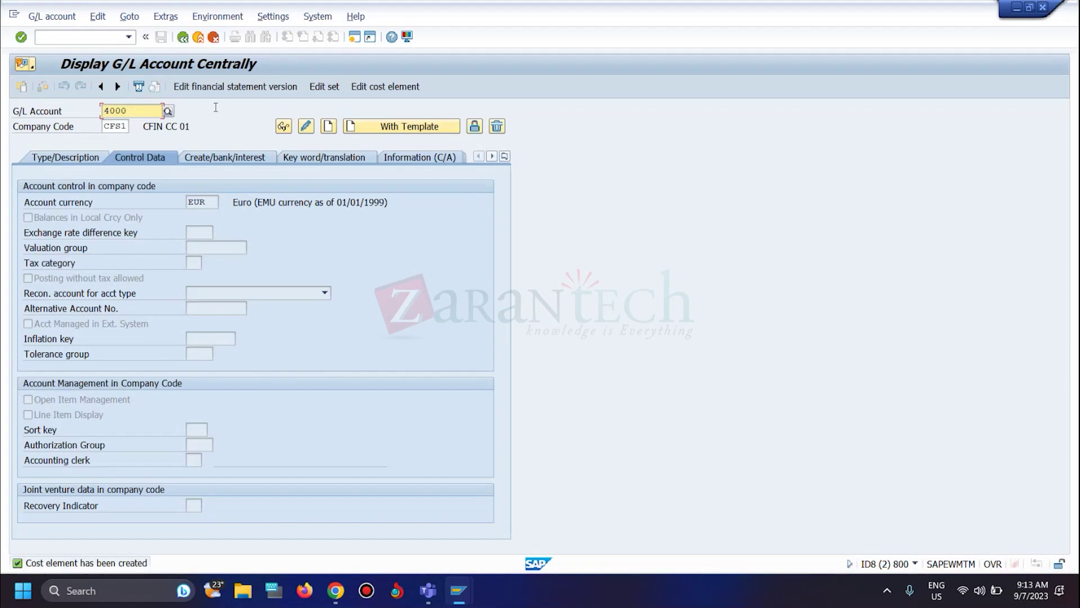
- Leave the ledger overview for the implementation guide, and open transaction SE16N in a new session from the G/L account window
{"action": "key", "text": "alt+Tab"}
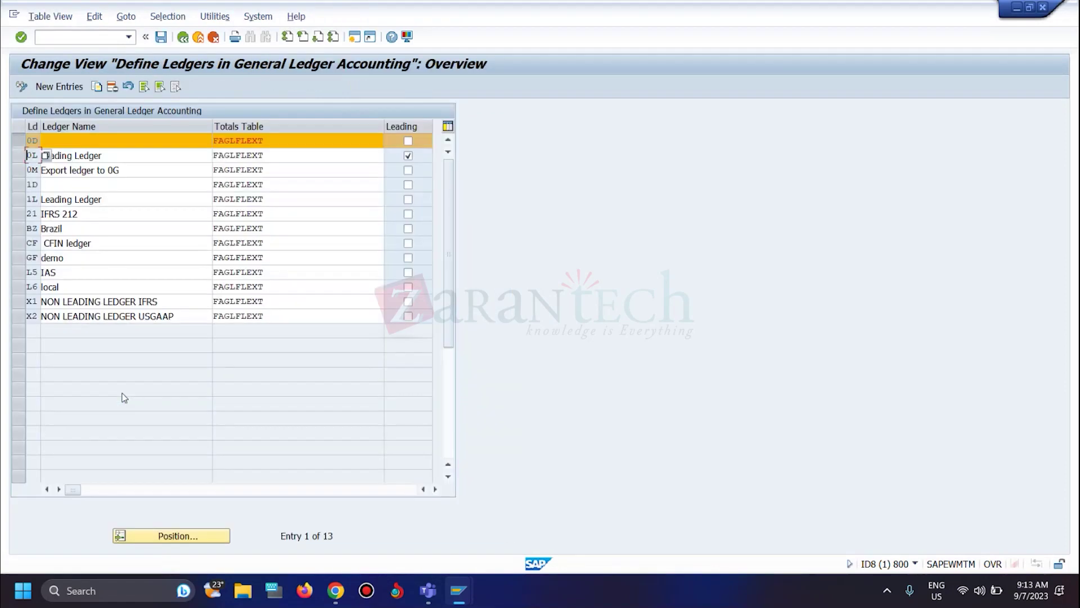
{"action": "left_click", "coordinate": [183, 37]}
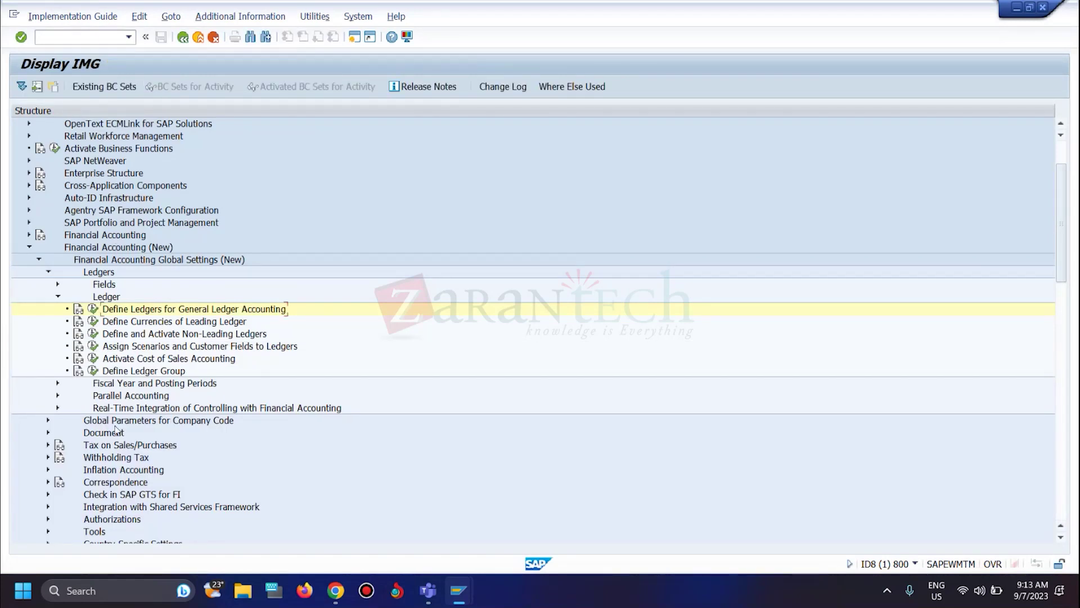
{"action": "mouse_move", "coordinate": [469, 589]}
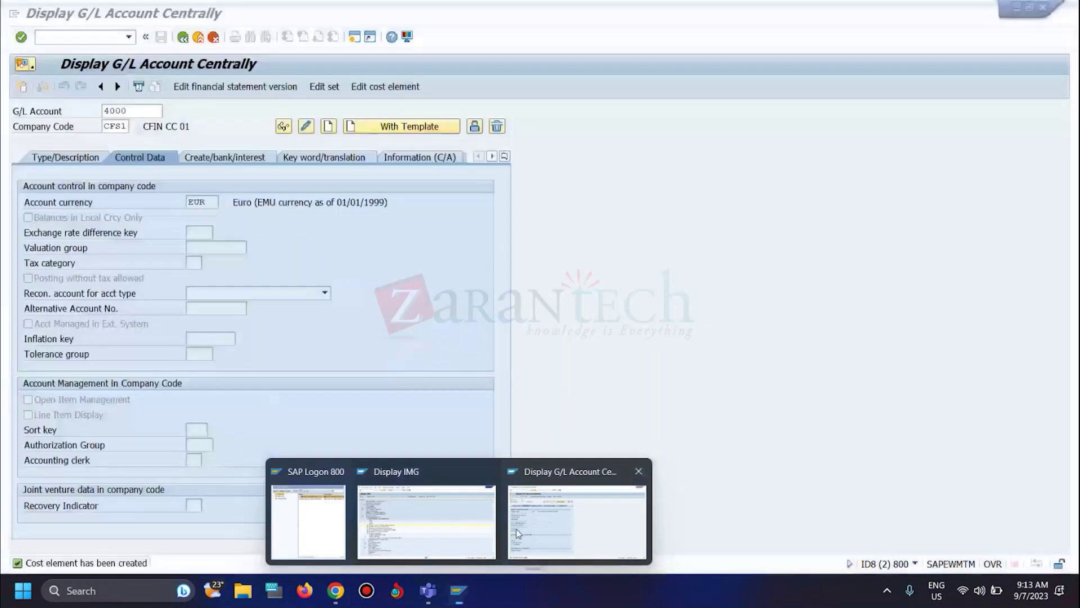
{"action": "left_click", "coordinate": [69, 36]}
{"action": "type", "text": "/ose16n"}
{"action": "key", "text": "Return"}
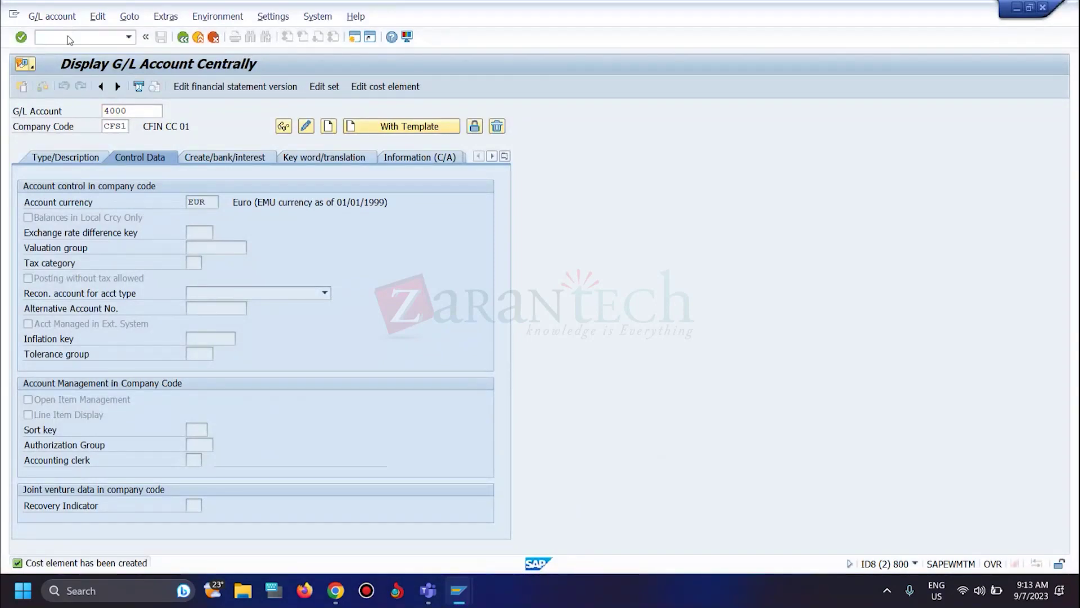
- Display the SKB1 table entries for company code CFS1 and check the listed G/L accounts
{"action": "type", "text": "skb1"}
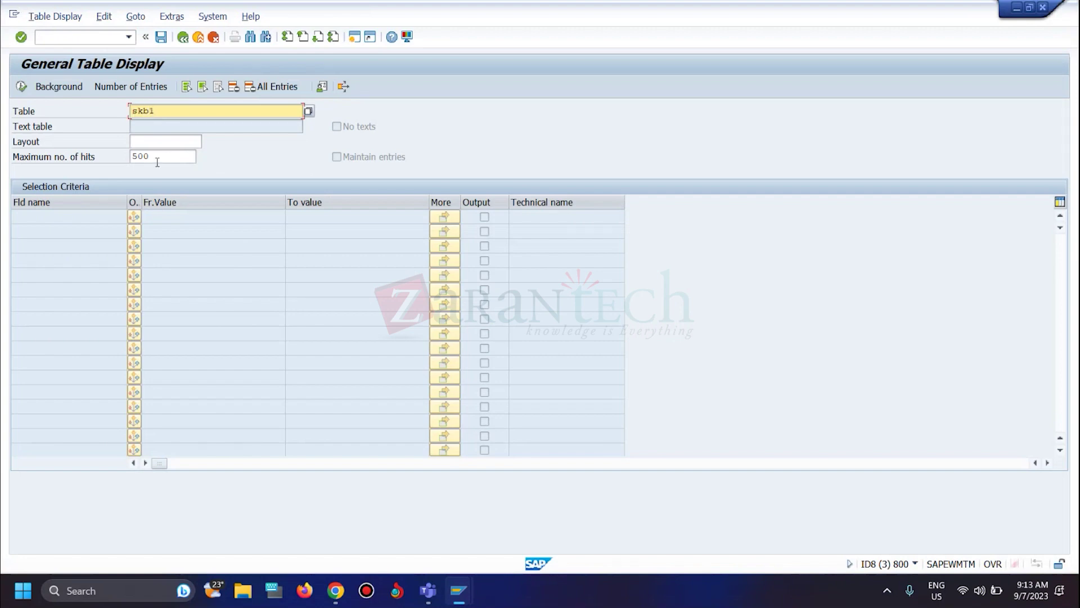
{"action": "key", "text": "Return"}
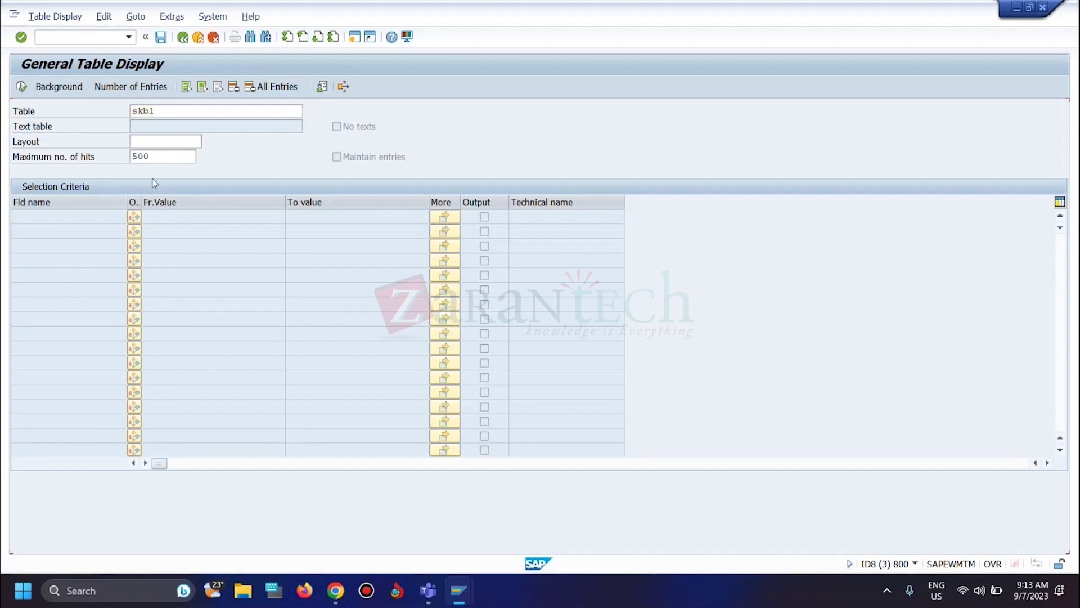
{"action": "type", "text": "CFs1"}
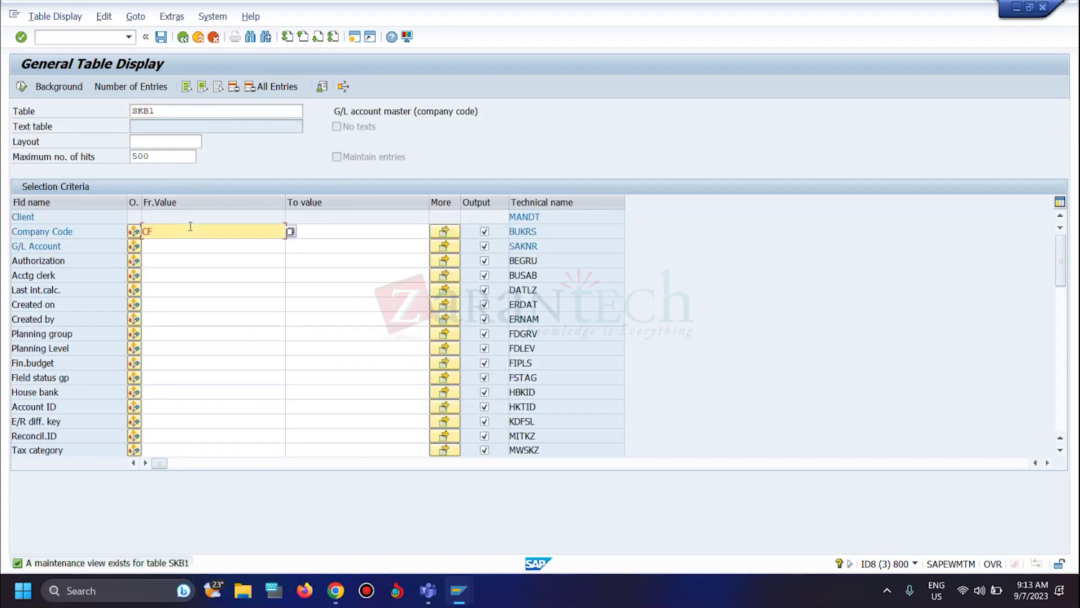
{"action": "left_click", "coordinate": [22, 86]}
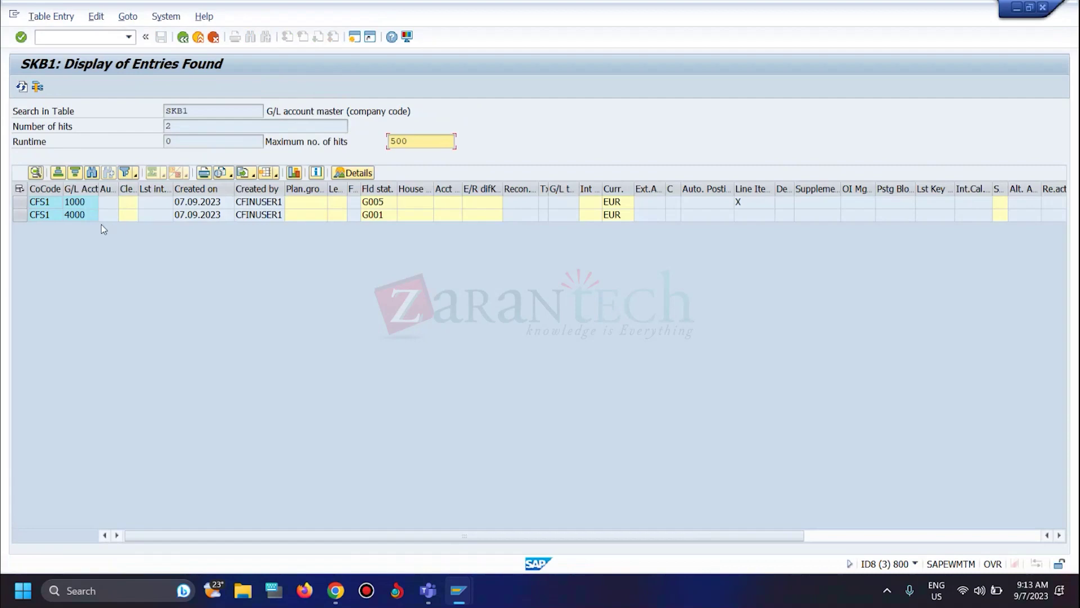
{"action": "left_click", "coordinate": [80, 201]}
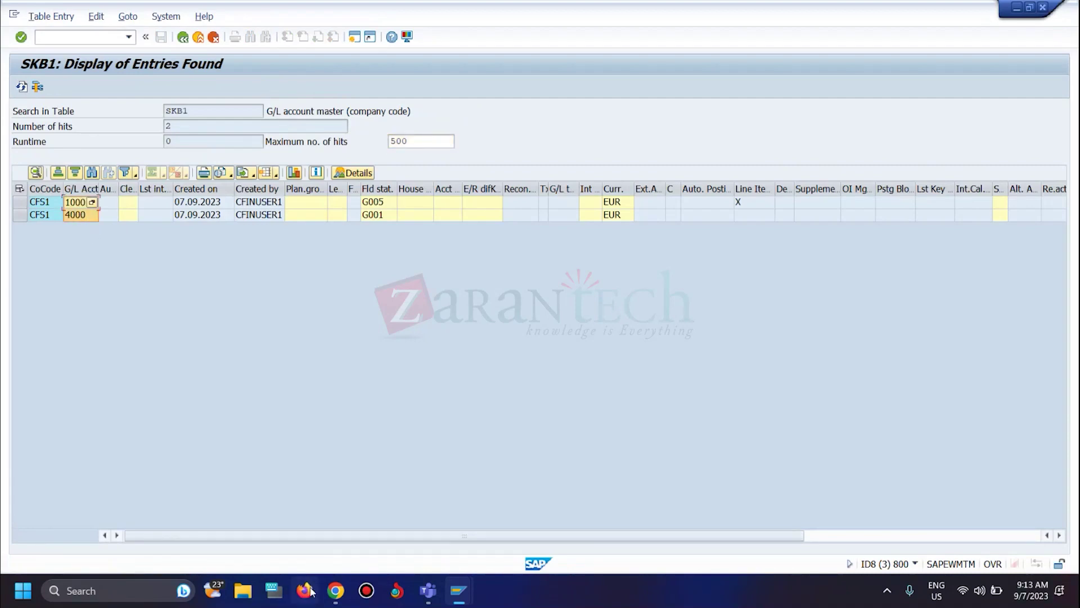
- Switch to the Google Sheets spreadsheet and add a GL account row with 1000, 4000 in the source column
{"action": "left_click", "coordinate": [336, 590]}
{"action": "left_click", "coordinate": [220, 284]}
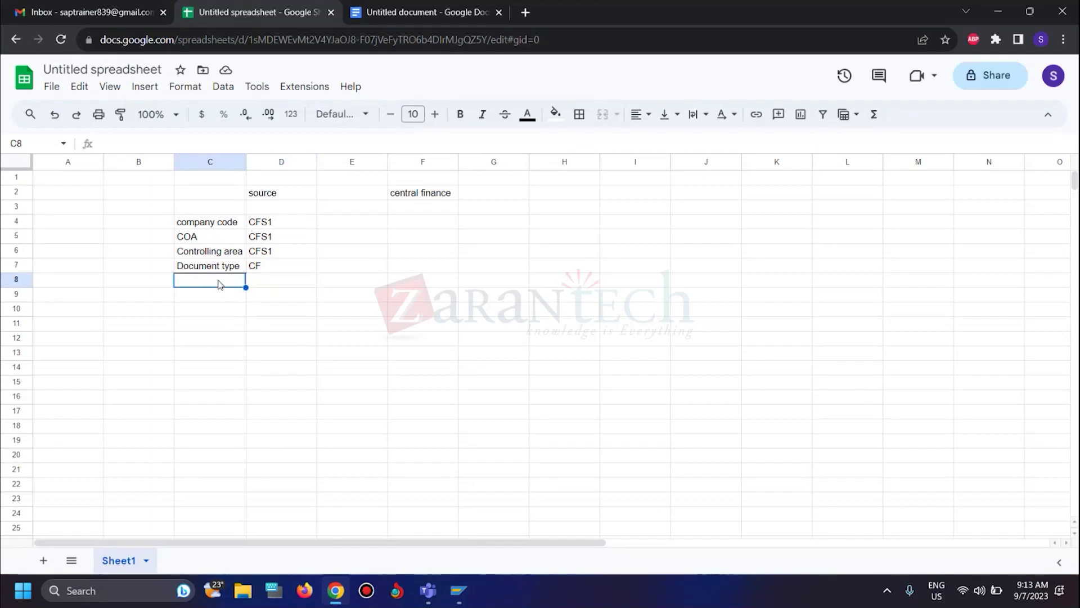
{"action": "type", "text": "GL accoun"}
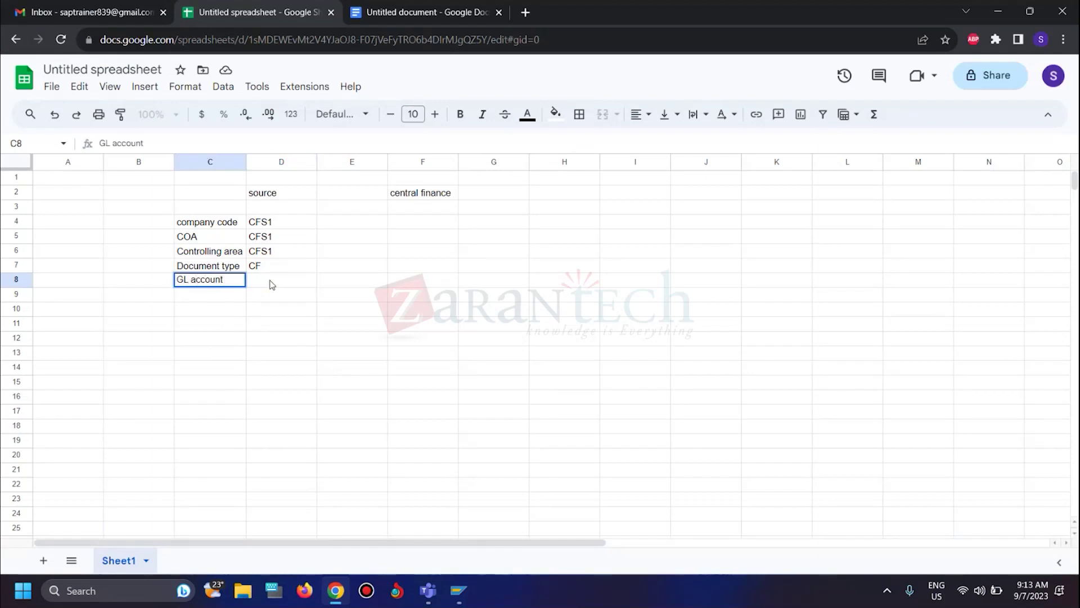
{"action": "type", "text": "t"}
{"action": "left_click", "coordinate": [293, 284]}
{"action": "type", "text": "1000, 40"}
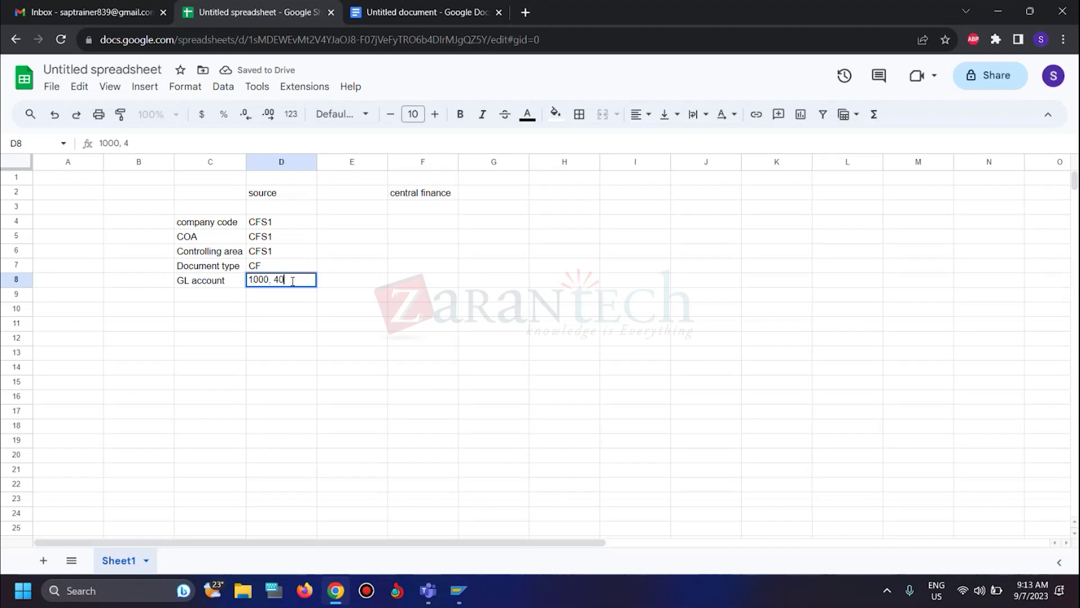
{"action": "type", "text": "00"}
{"action": "key", "text": "Return"}
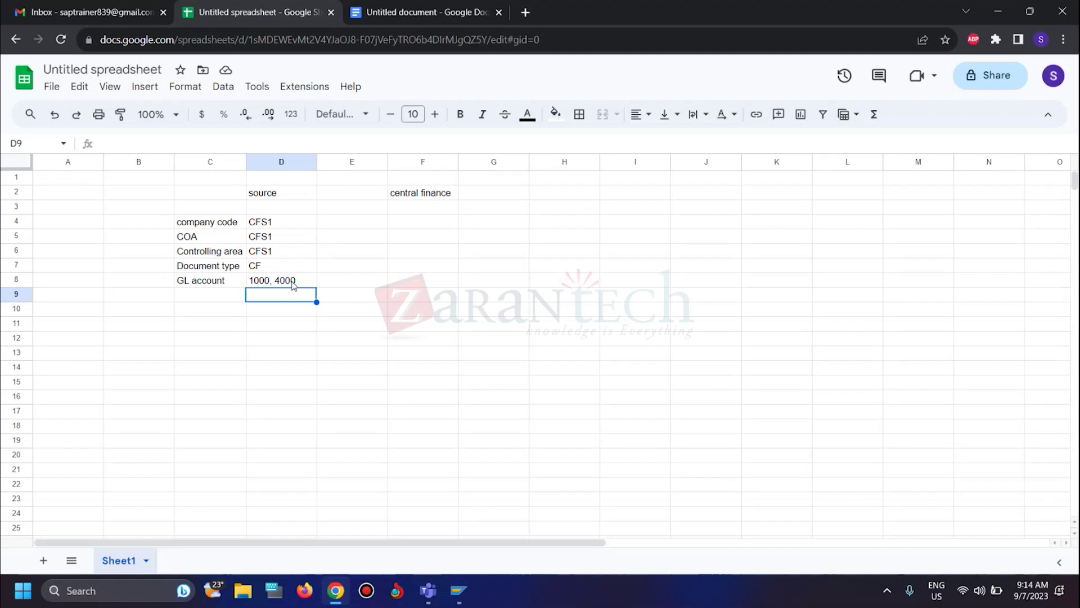
- Switch back to the SAP G/L account window and open transaction FB01 from it
{"action": "mouse_move", "coordinate": [458, 590]}
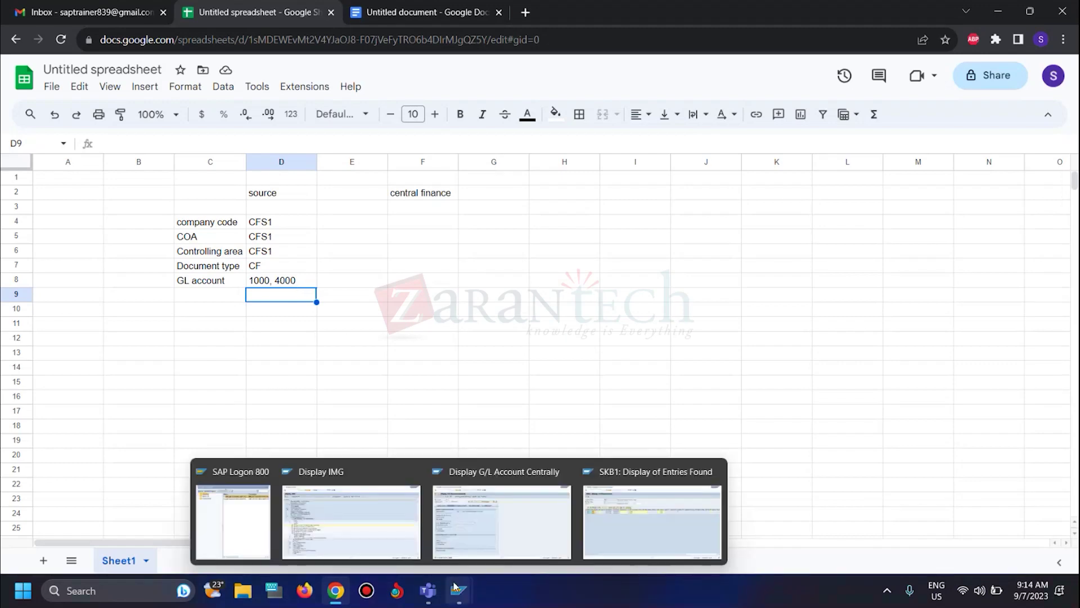
{"action": "mouse_move", "coordinate": [561, 518]}
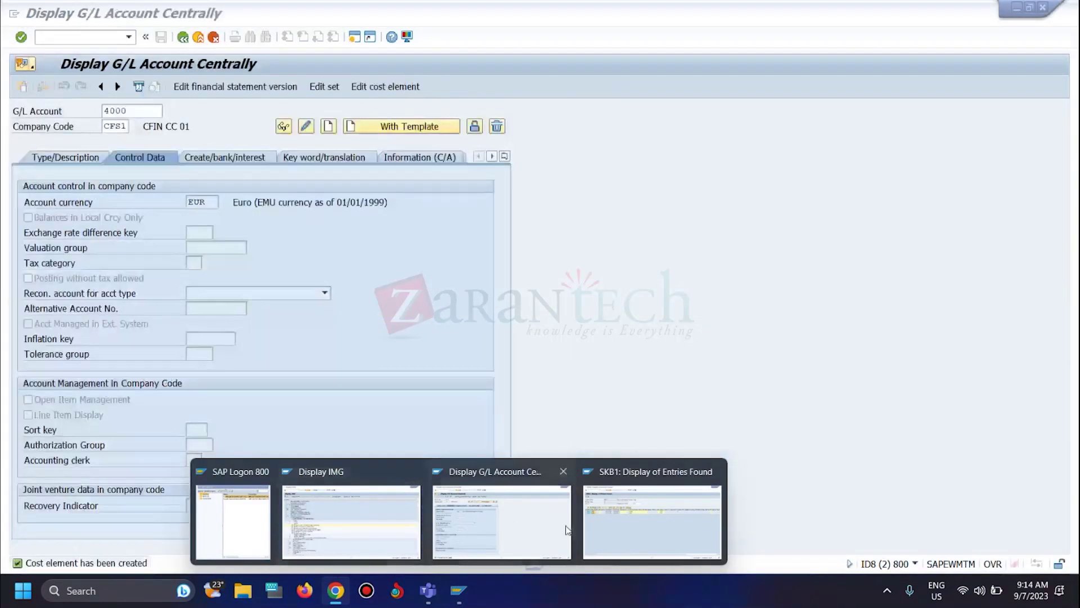
{"action": "left_click", "coordinate": [501, 521]}
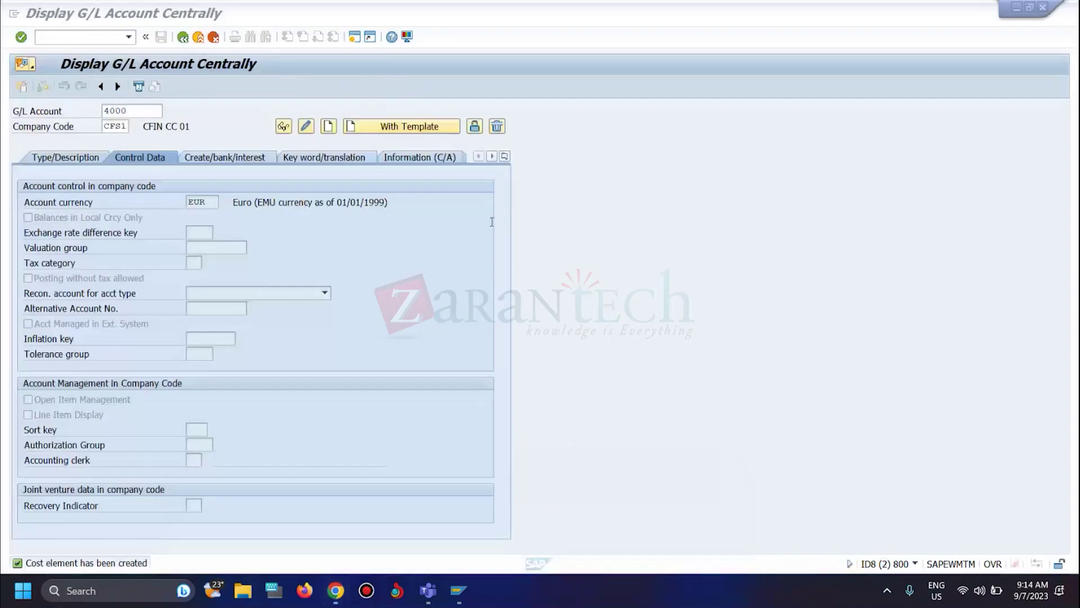
{"action": "left_click", "coordinate": [64, 35]}
{"action": "type", "text": "/nfb01"}
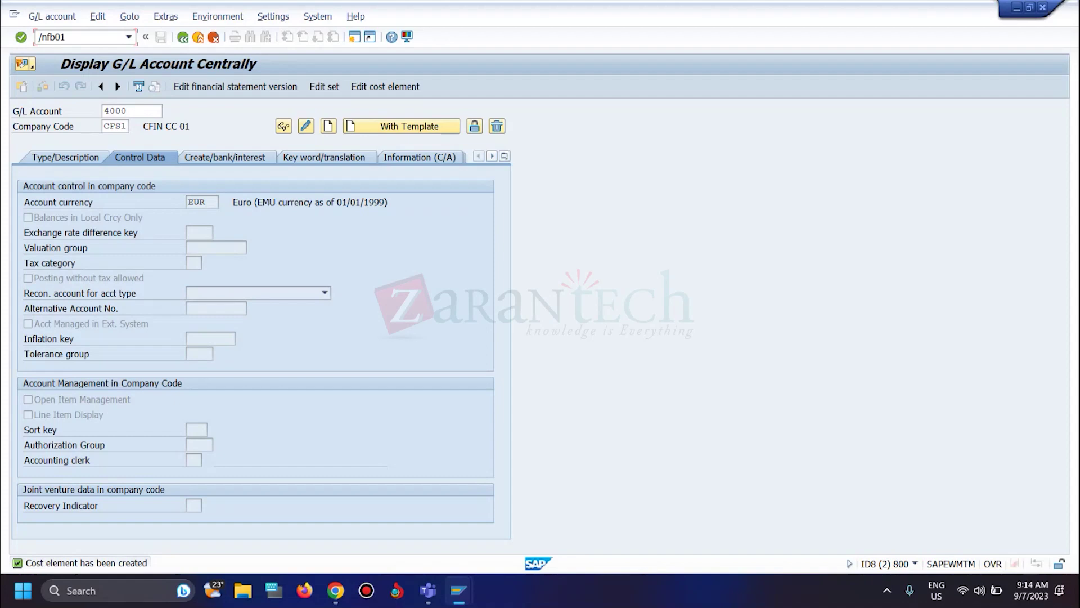
{"action": "key", "text": "Return"}
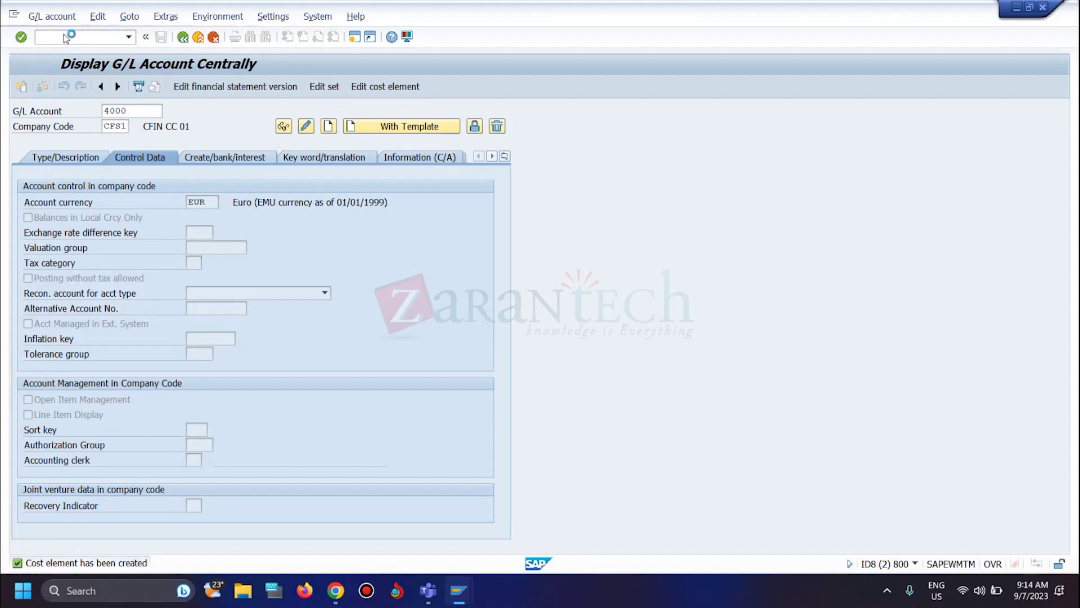
- Open transaction FB50 in place of the current one and set the document date to 06.09.2023
{"action": "left_click", "coordinate": [64, 37]}
{"action": "type", "text": "/nfb"}
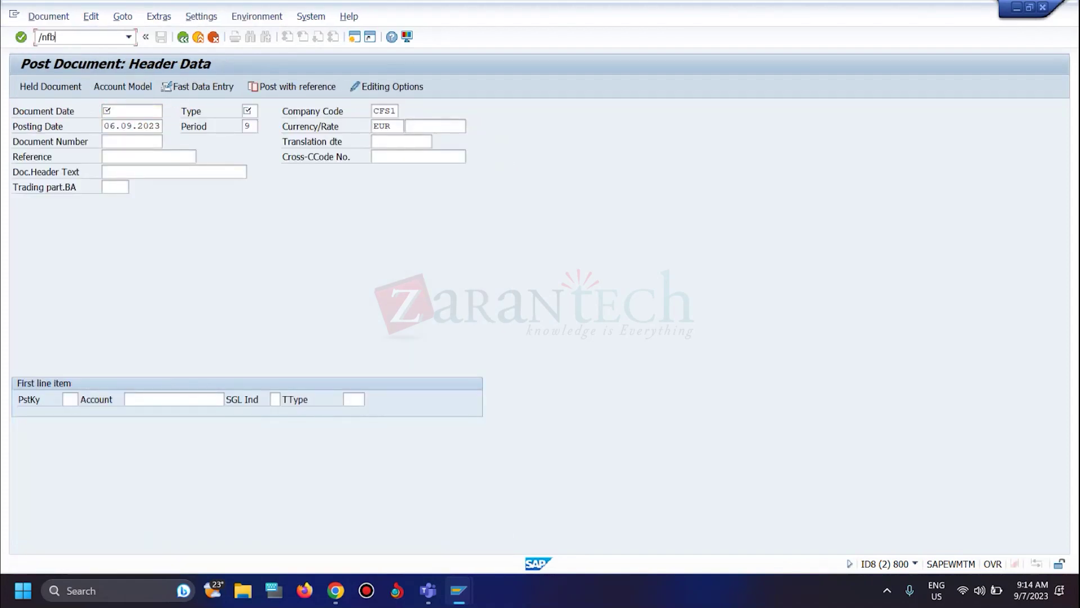
{"action": "type", "text": "50"}
{"action": "key", "text": "Return"}
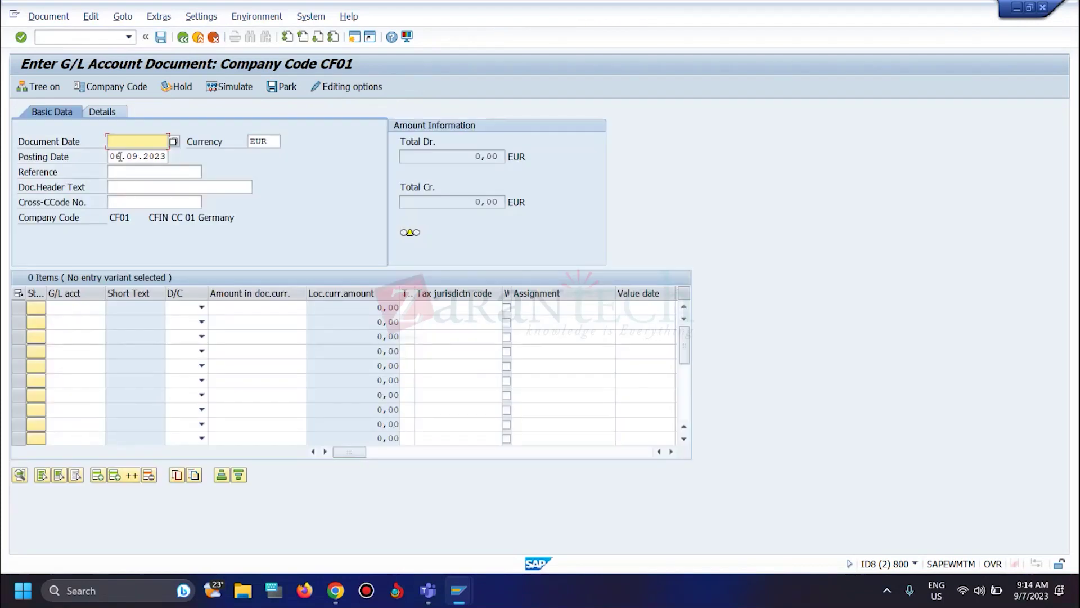
{"action": "left_click_drag", "start_coordinate": [110, 156], "coordinate": [163, 154]}
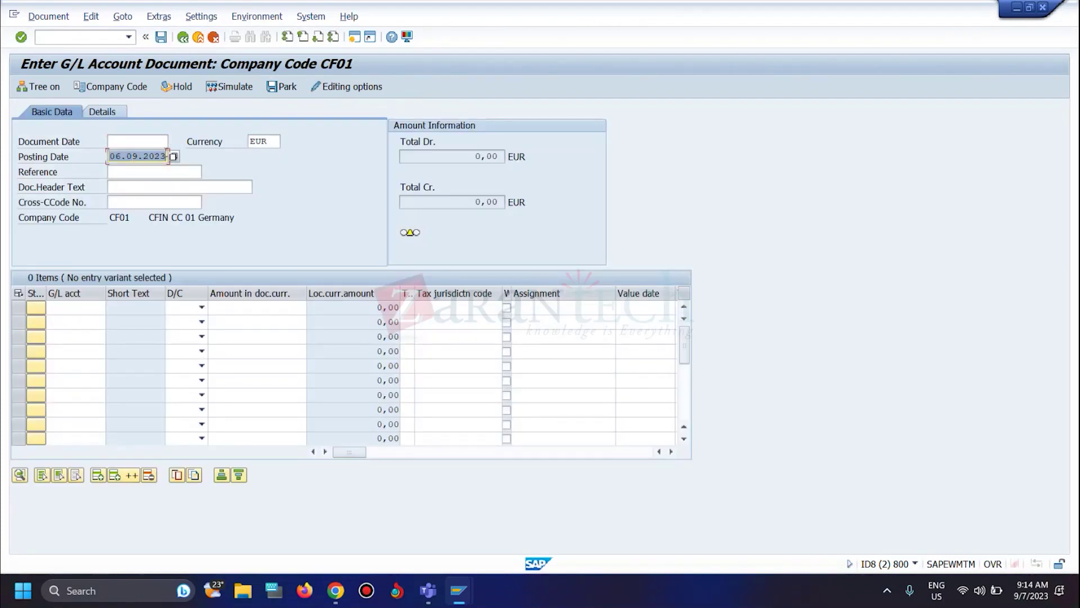
{"action": "left_click", "coordinate": [167, 154]}
{"action": "left_click", "coordinate": [134, 142]}
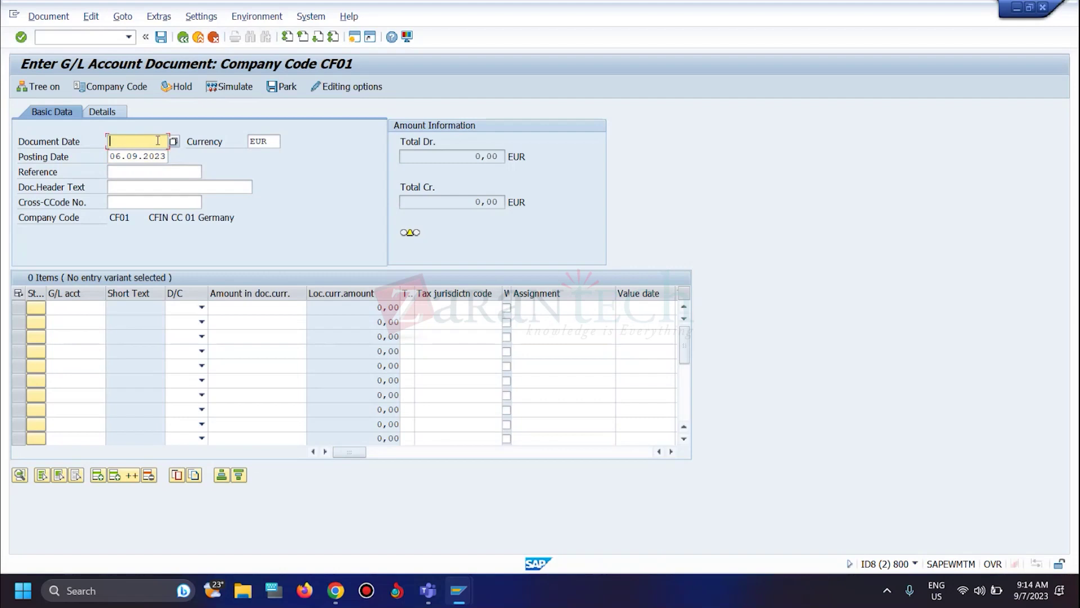
{"action": "left_click", "coordinate": [174, 185]}
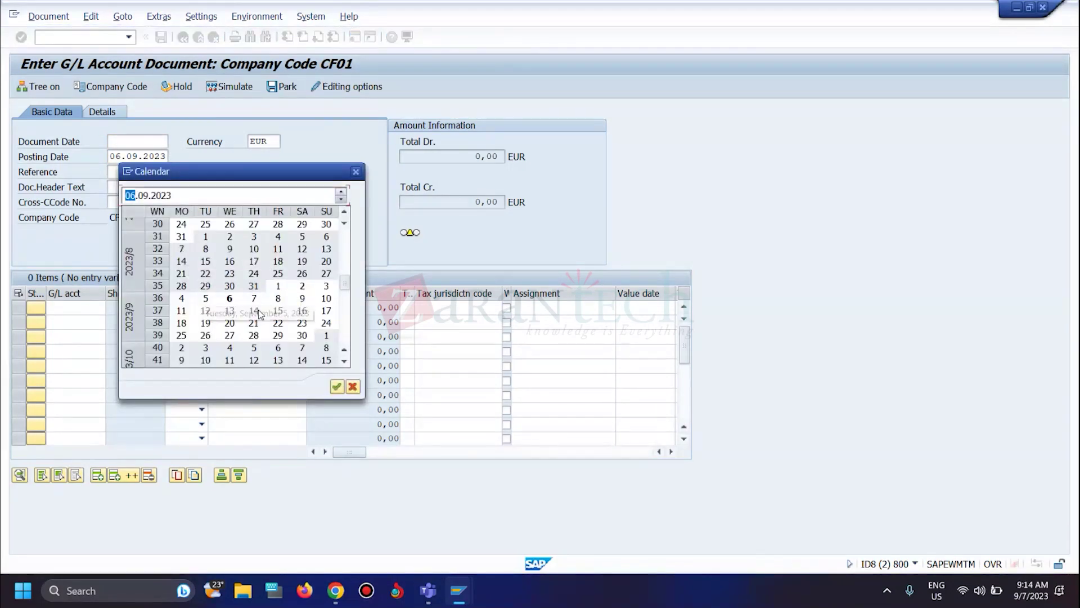
{"action": "double_click", "coordinate": [231, 300]}
{"action": "left_click", "coordinate": [110, 156]}
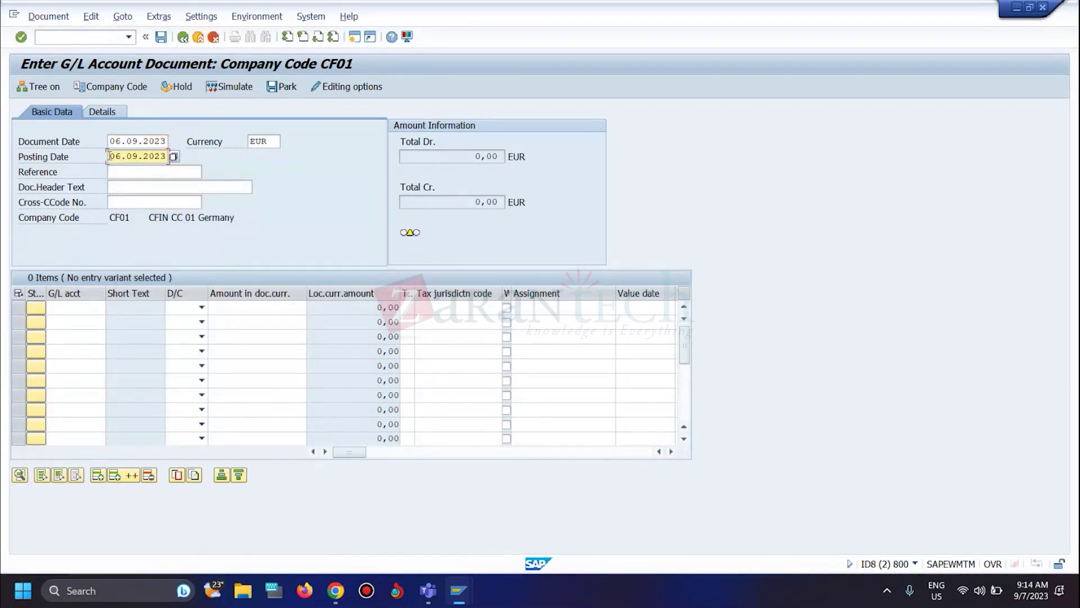
- Enter G/L account 1000 in the first line item and try to change the company code to CFS1
{"action": "left_click", "coordinate": [74, 308]}
{"action": "type", "text": "1000"}
{"action": "left_click", "coordinate": [70, 335]}
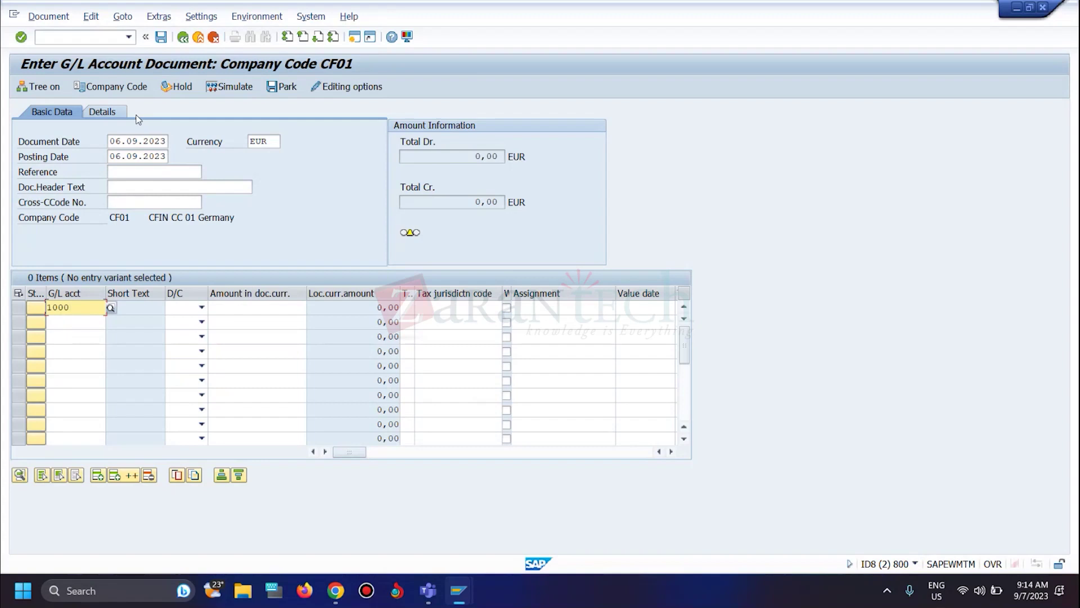
{"action": "left_click", "coordinate": [106, 93]}
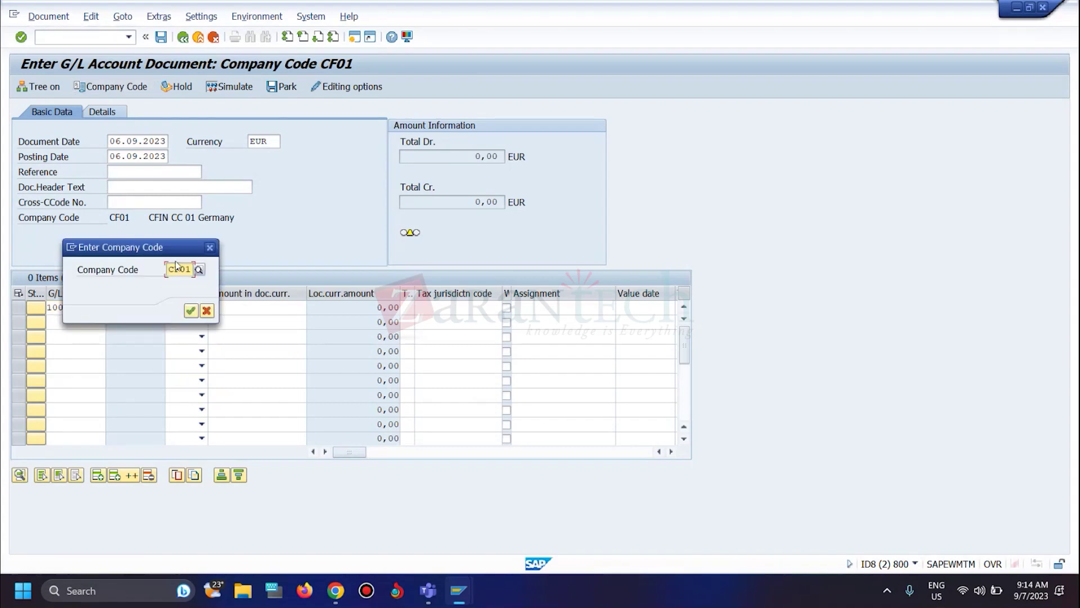
{"action": "type", "text": "cfs1"}
{"action": "key", "text": "Return"}
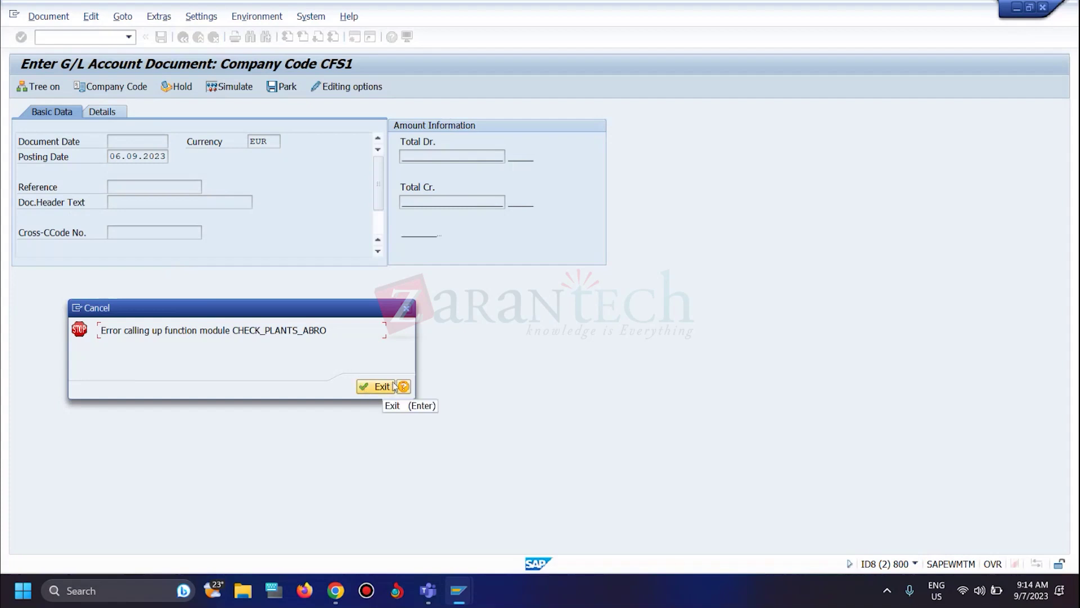
{"action": "left_click", "coordinate": [376, 388]}
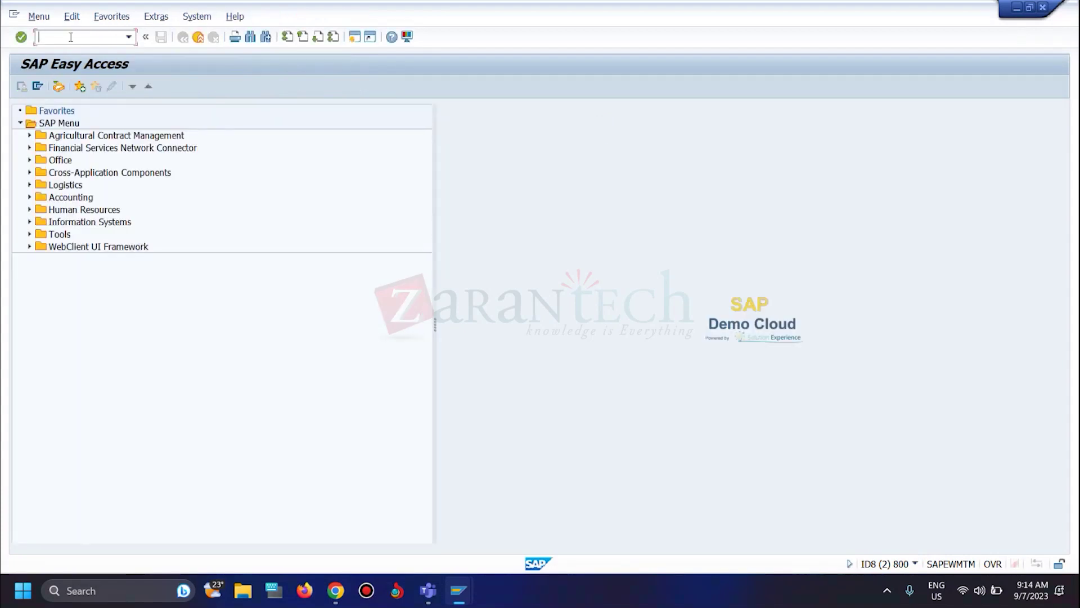
- Reopen transaction FB50, try the change to company code CFS1 again and view the error's help text before exiting
{"action": "type", "text": "fb50"}
{"action": "key", "text": "Return"}
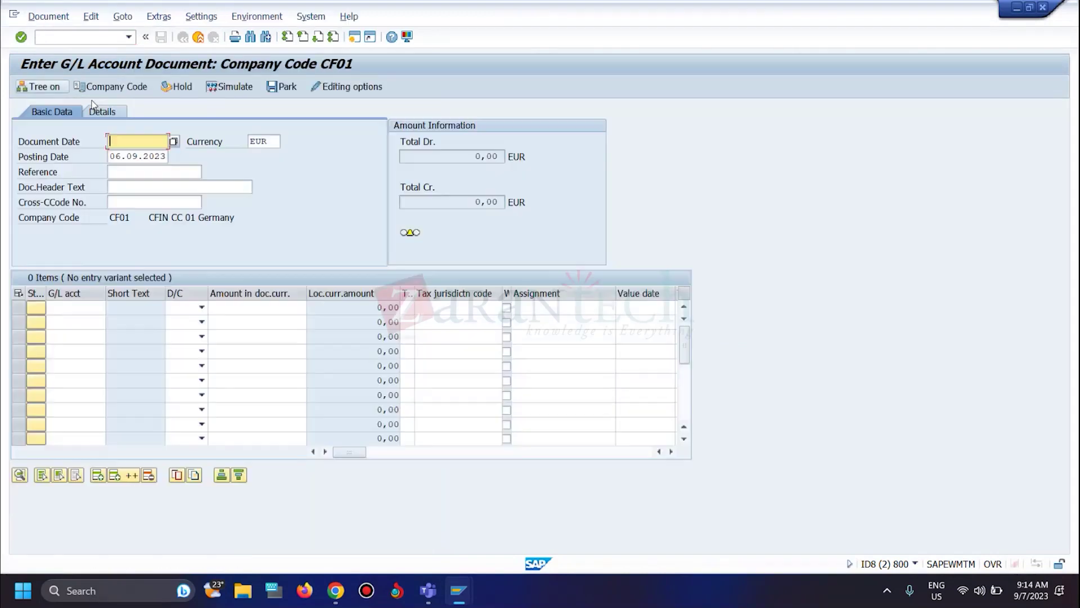
{"action": "left_click", "coordinate": [93, 91]}
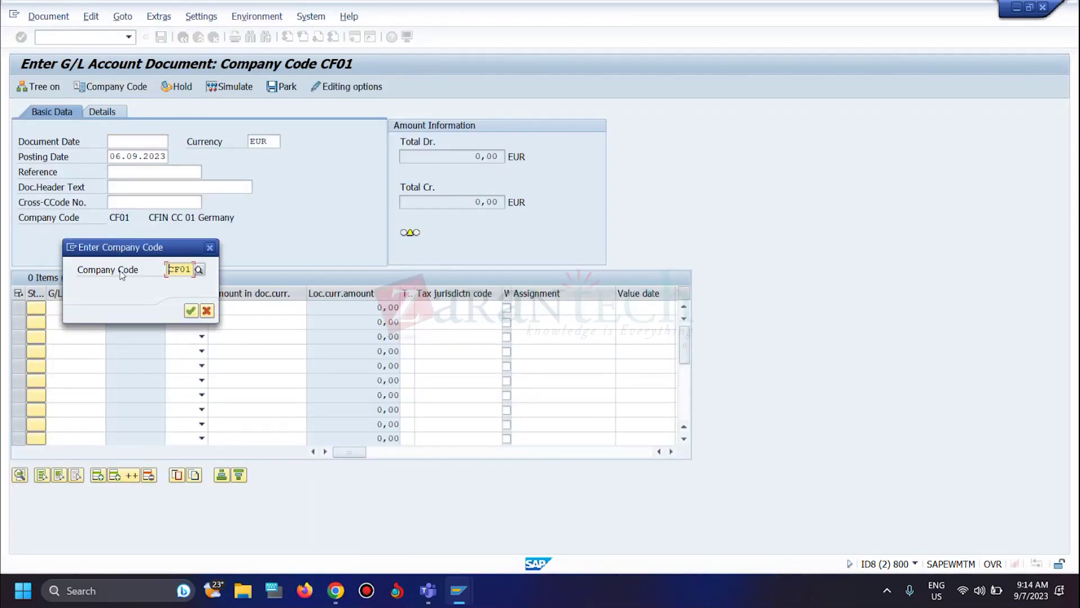
{"action": "type", "text": "CFS1"}
{"action": "key", "text": "Return"}
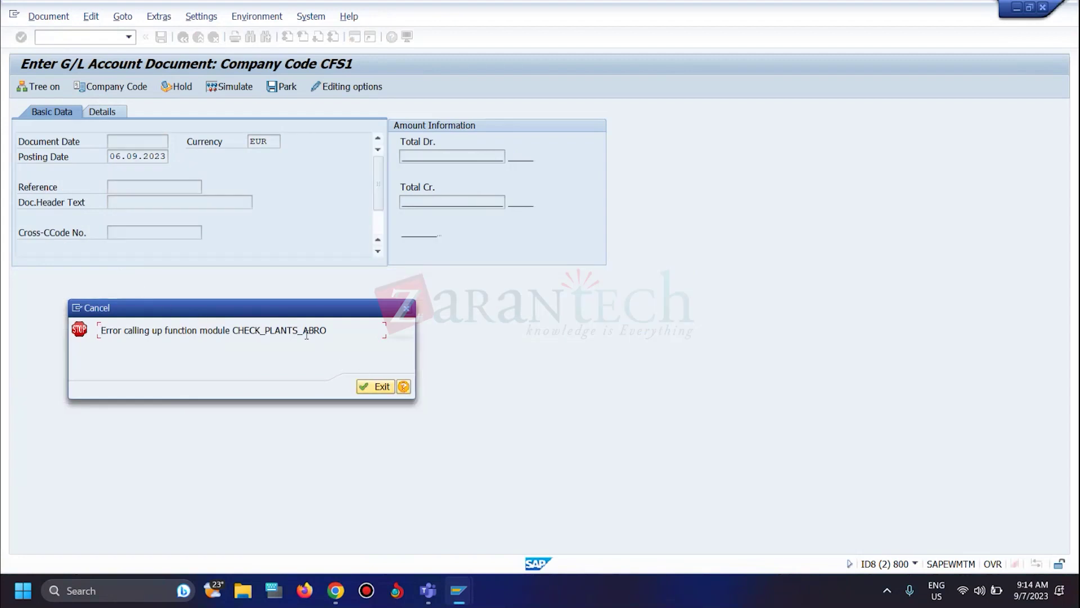
{"action": "left_click", "coordinate": [405, 387]}
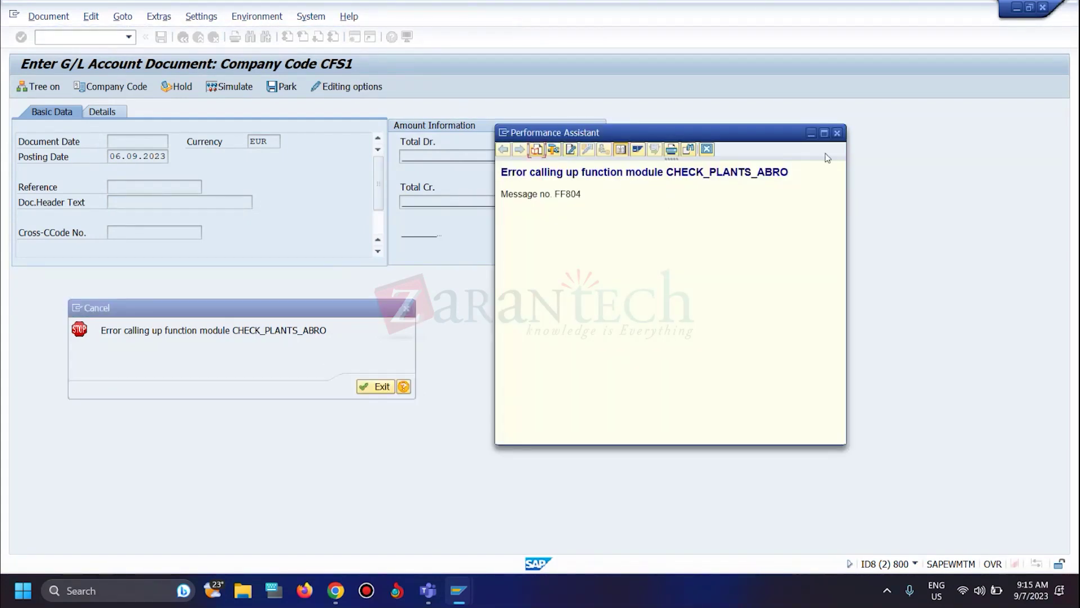
{"action": "left_click", "coordinate": [836, 133]}
{"action": "left_click", "coordinate": [389, 388]}
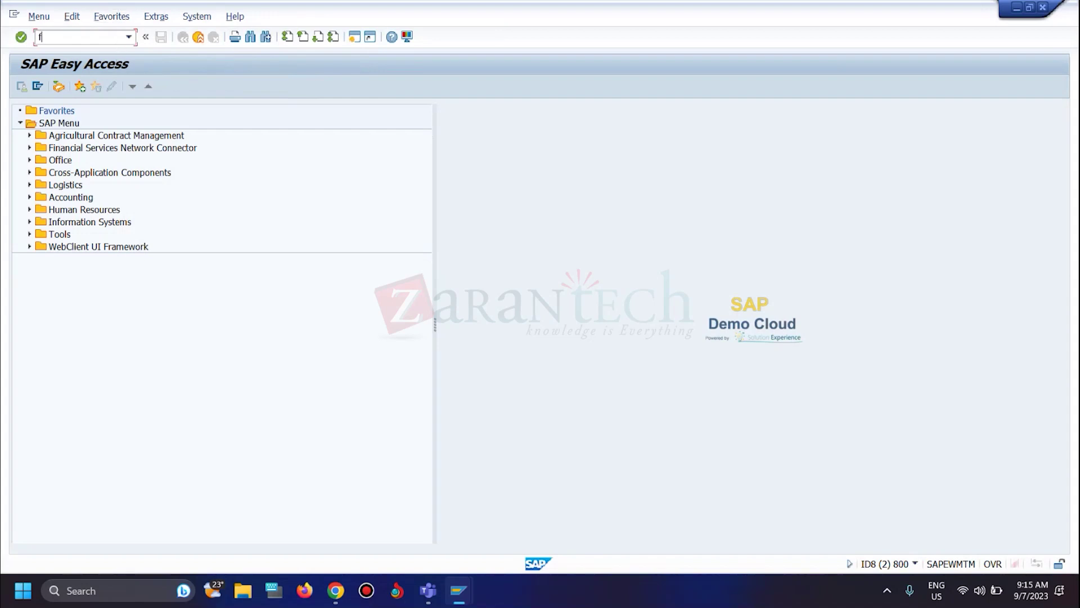
- Open the Post Document header entry and set document date 06.09.2023 and document type SA for company code CFS1
{"action": "key", "text": "Return"}
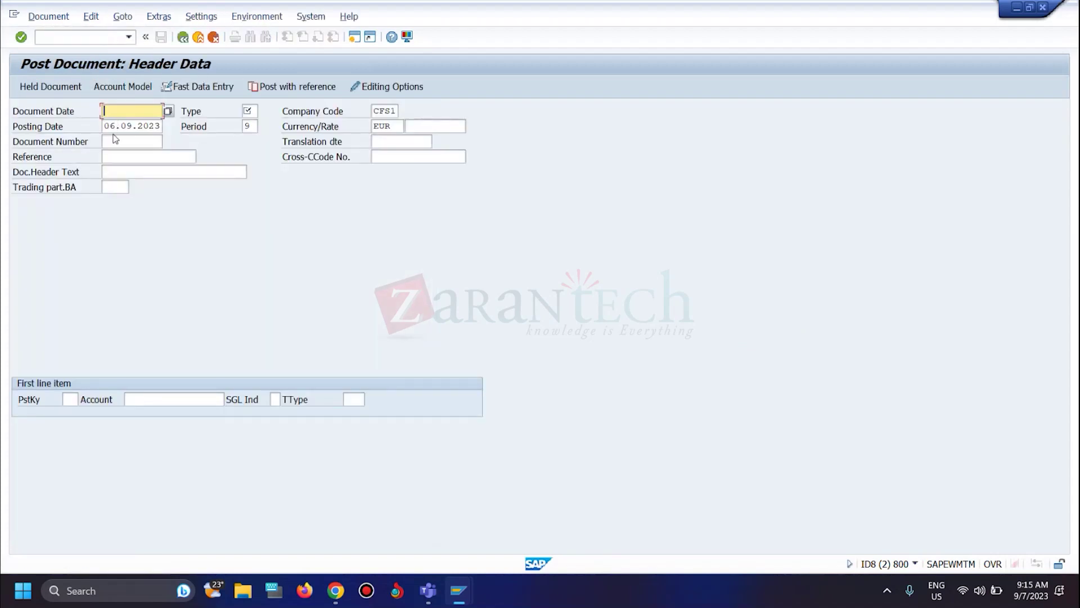
{"action": "left_click", "coordinate": [168, 111]}
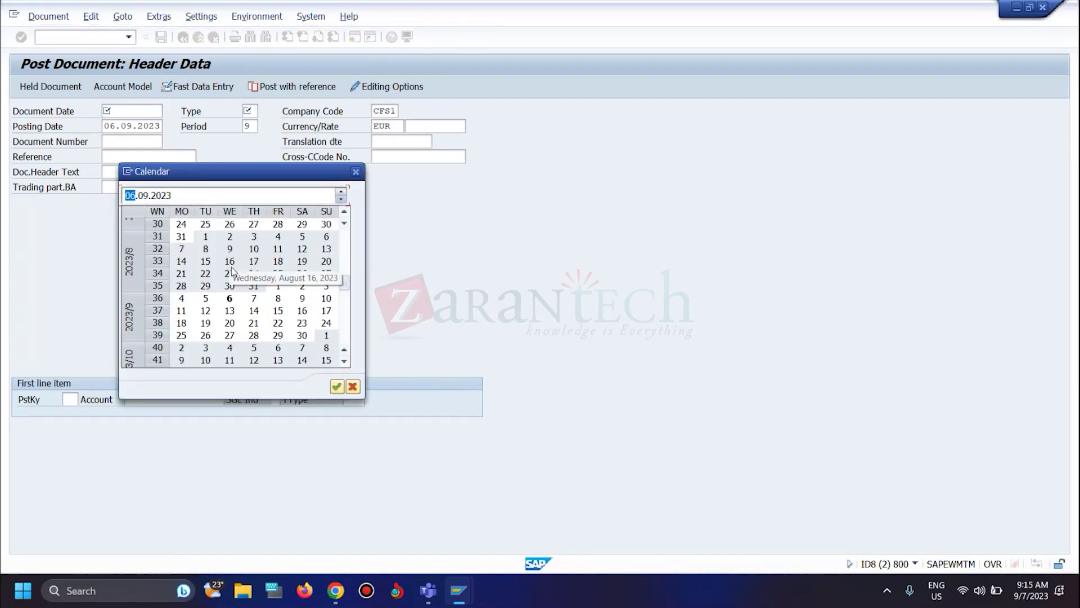
{"action": "double_click", "coordinate": [229, 298]}
{"action": "left_click", "coordinate": [111, 141]}
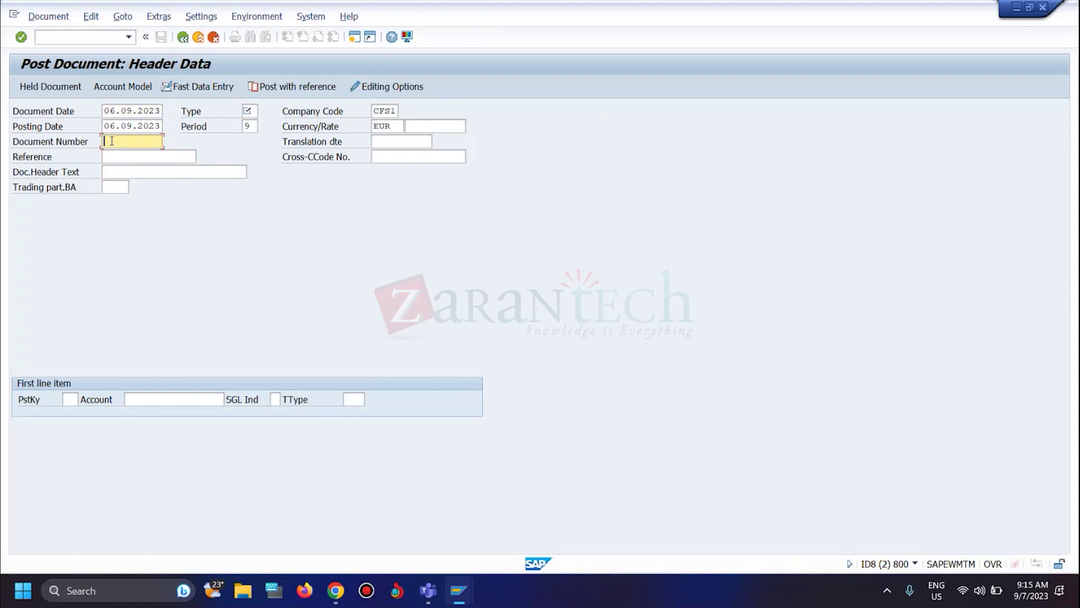
{"action": "left_click", "coordinate": [247, 111]}
{"action": "type", "text": "SA"}
{"action": "left_click", "coordinate": [264, 138]}
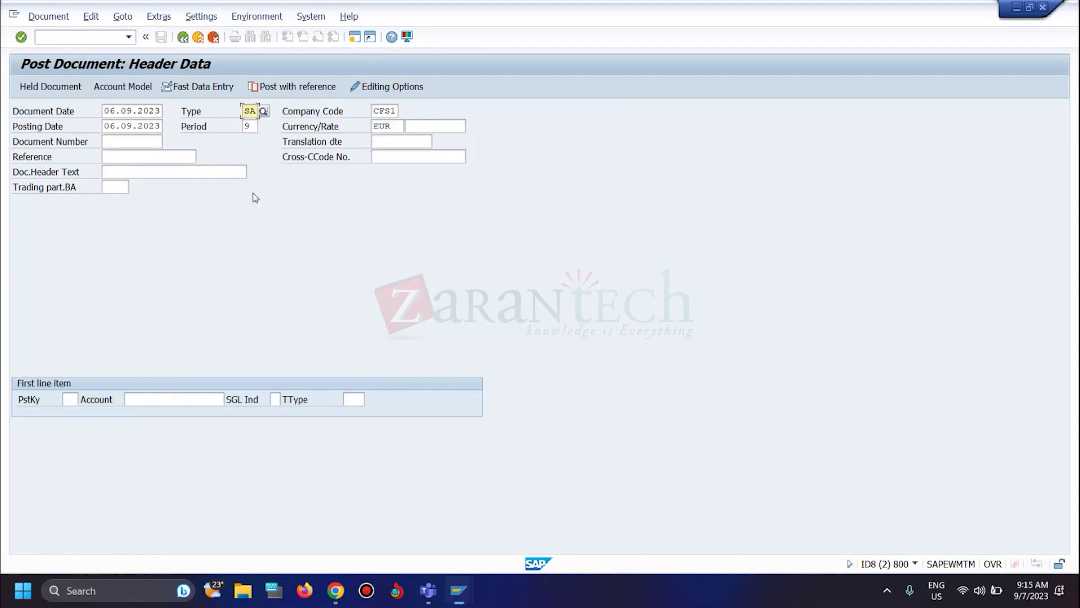
- Enter posting key 40 and account 1000 for the first line item and try to proceed past the document header
{"action": "left_click", "coordinate": [72, 400]}
{"action": "type", "text": "40"}
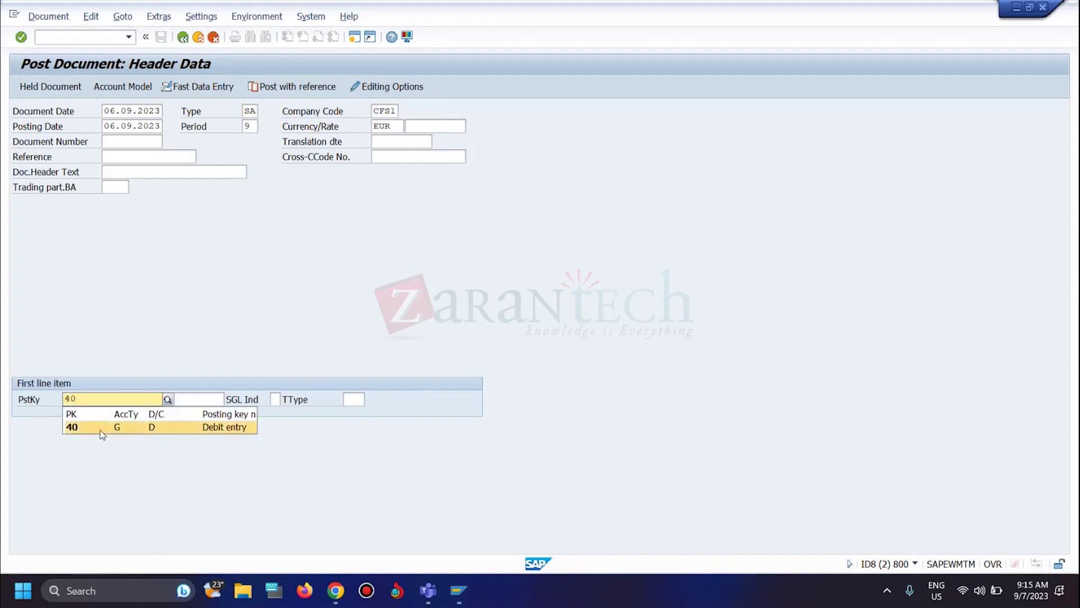
{"action": "key", "text": "Return"}
{"action": "type", "text": "1000"}
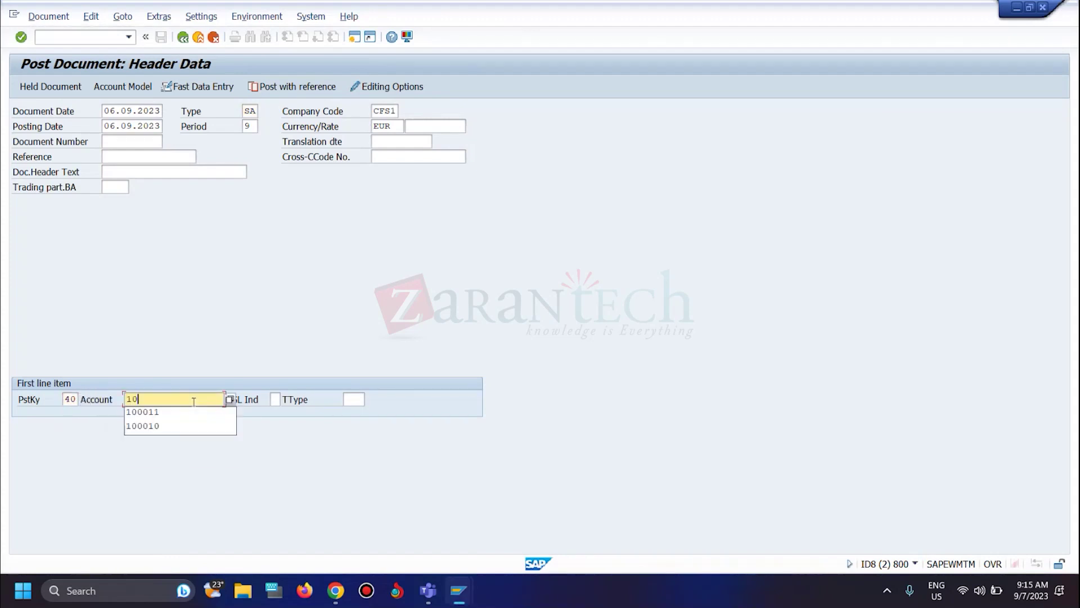
{"action": "left_click", "coordinate": [222, 310]}
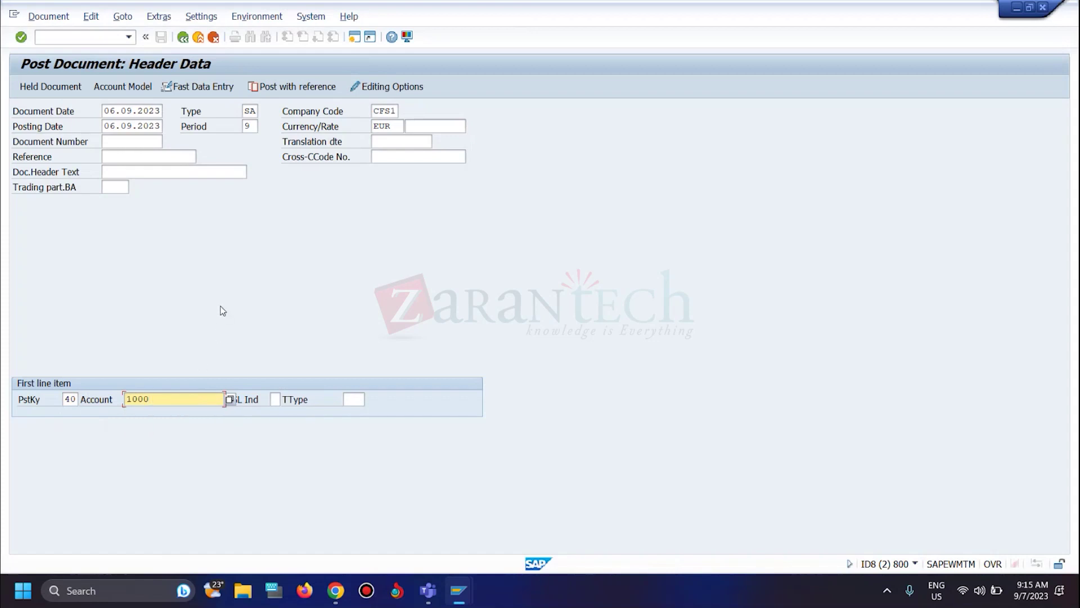
{"action": "key", "text": "Return"}
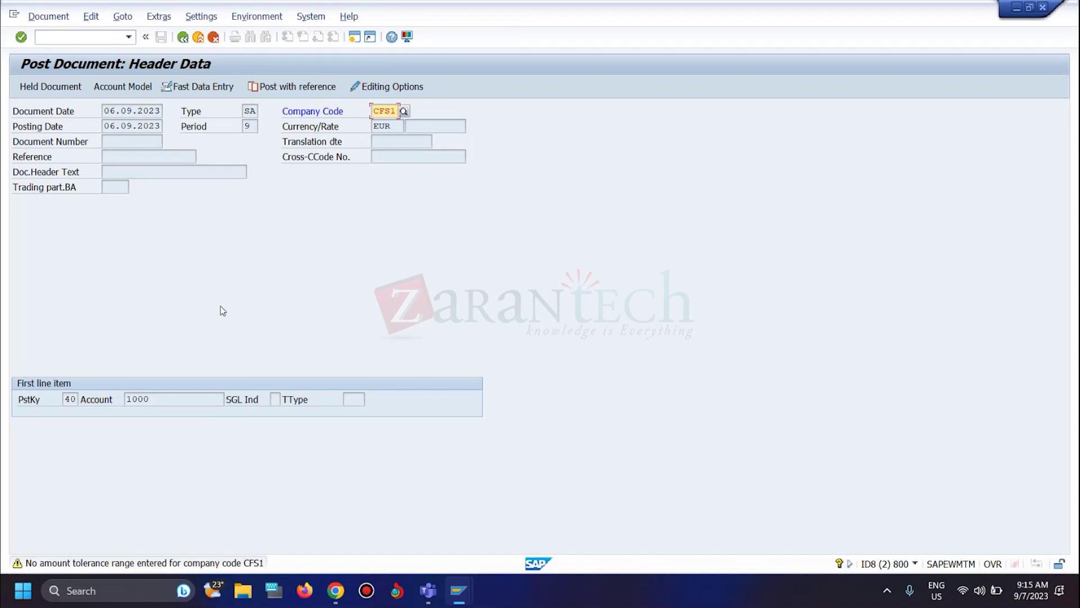
{"action": "key", "text": "Return"}
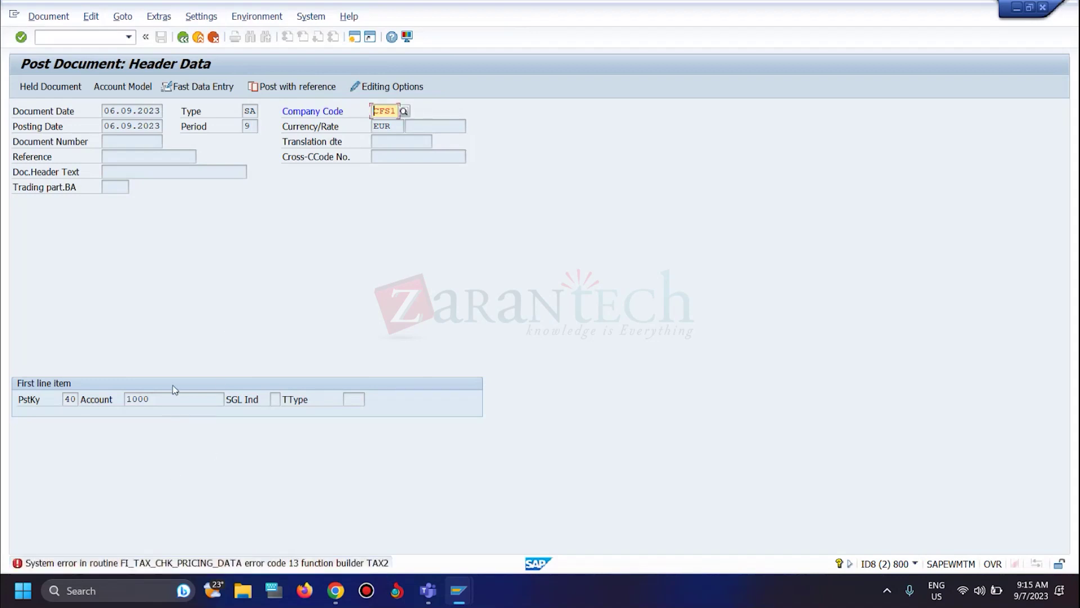
- Switch to the Display IMG session and open Define Tolerance Groups for Employees under the Document settings of Financial Accounting (New)
{"action": "mouse_move", "coordinate": [461, 594]}
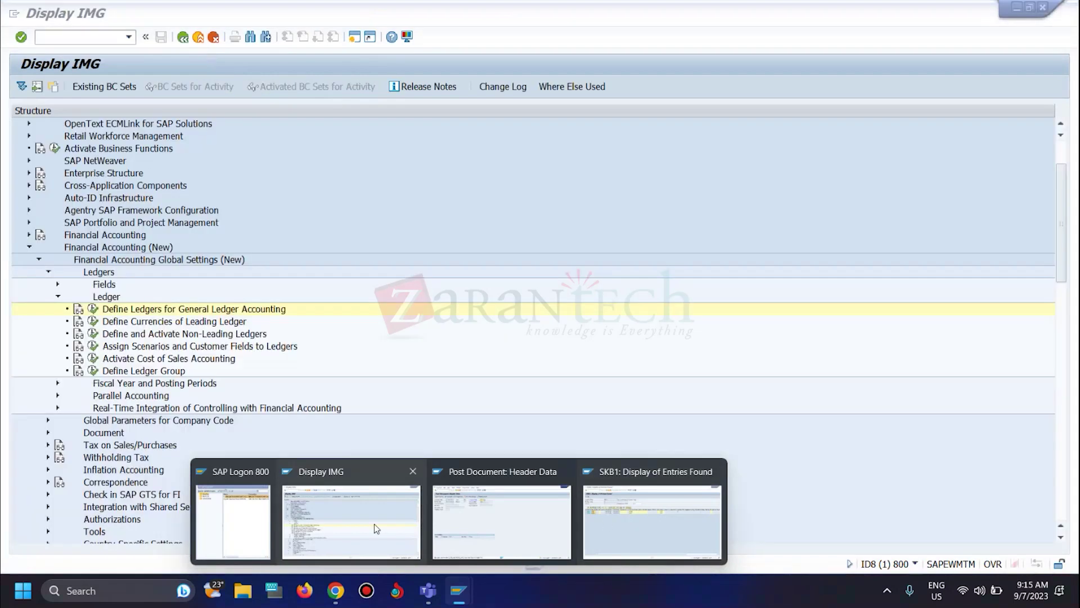
{"action": "left_click", "coordinate": [374, 525]}
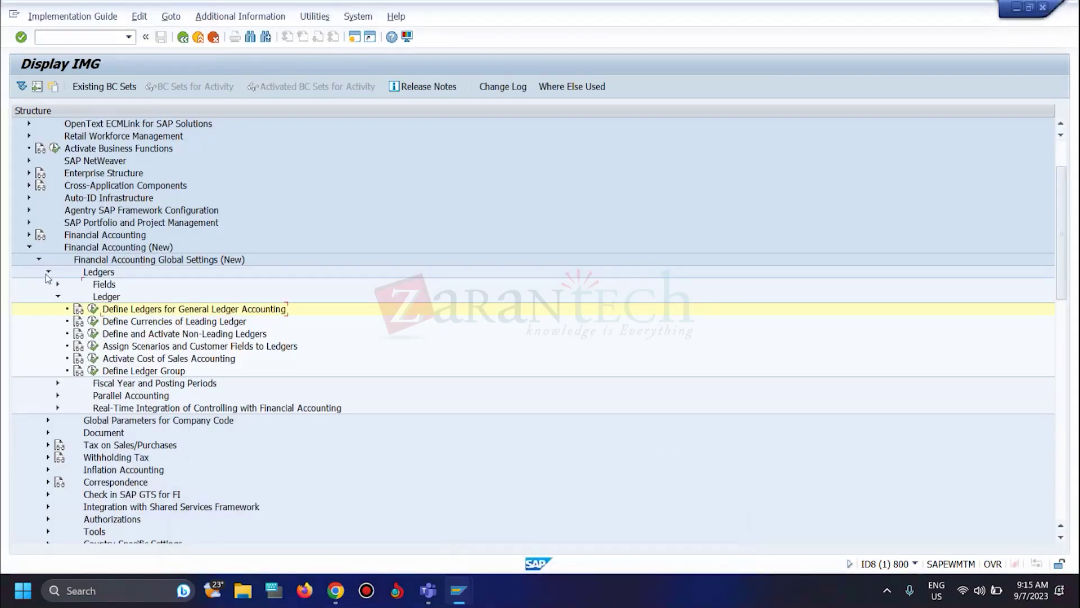
{"action": "left_click", "coordinate": [47, 273]}
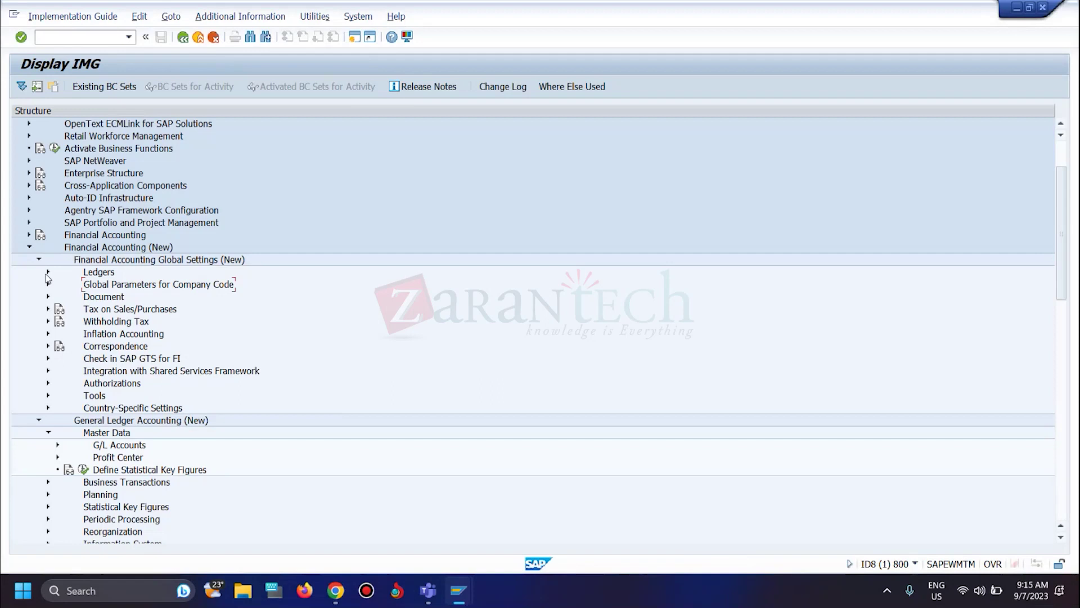
{"action": "left_click", "coordinate": [48, 297]}
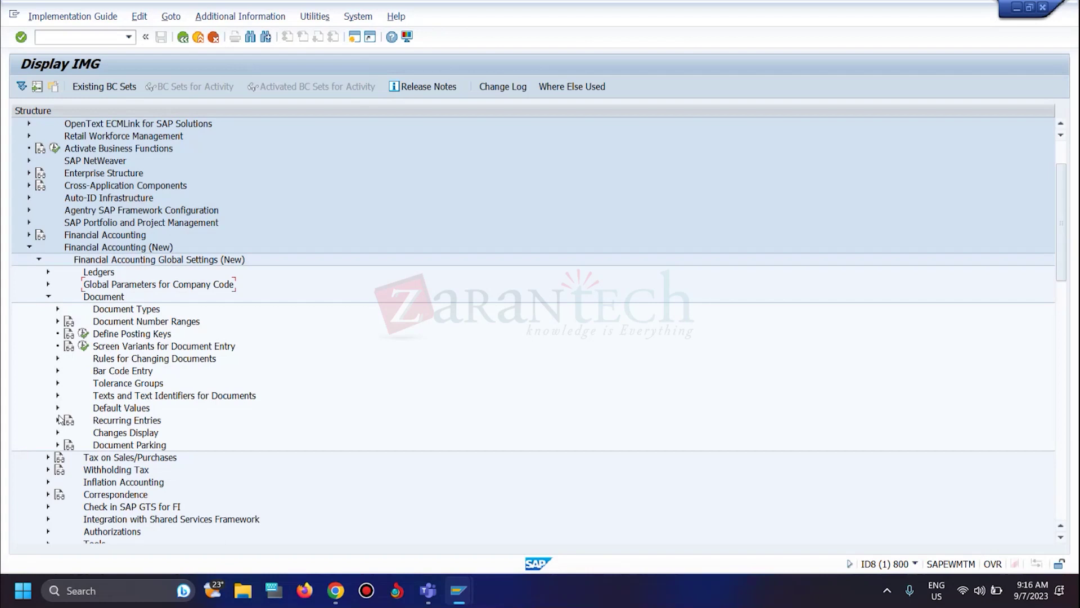
{"action": "left_click", "coordinate": [57, 383]}
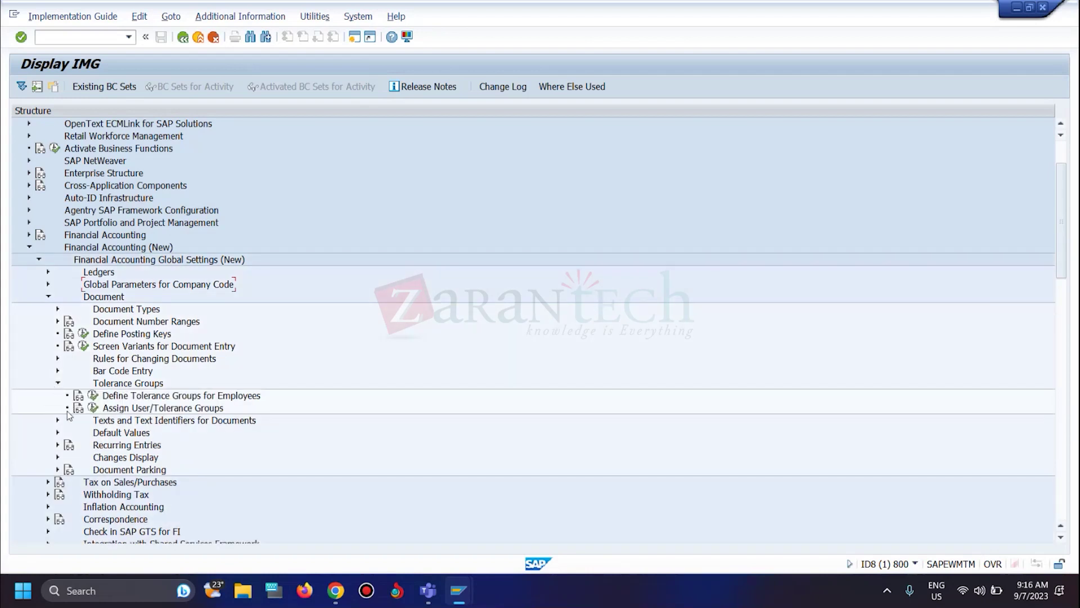
{"action": "left_click", "coordinate": [93, 396]}
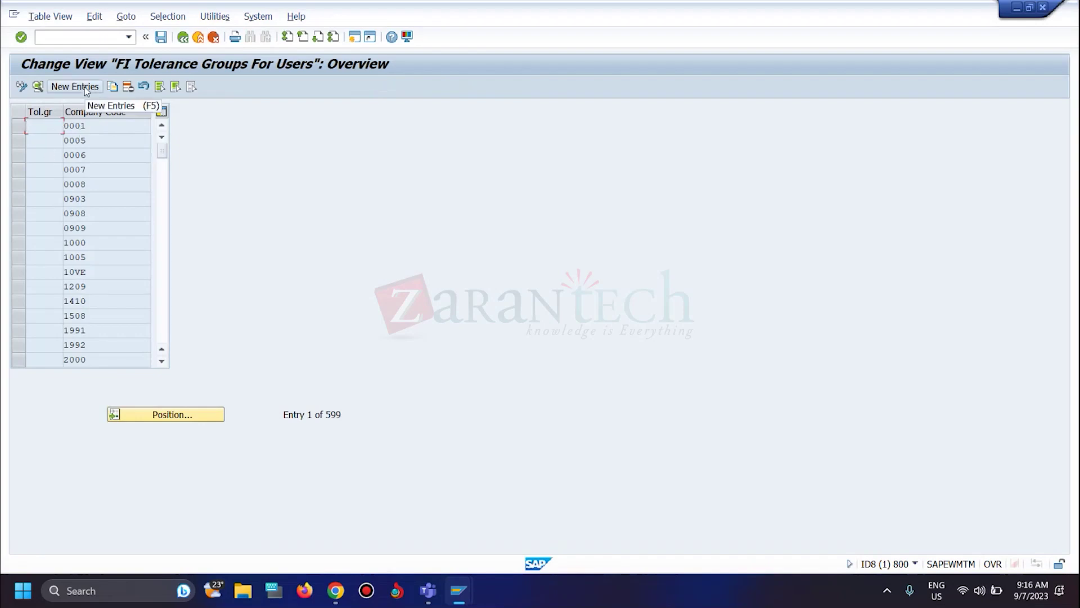
- Copy the tolerance group entry of company code 0001 to CFS1 and save it to the customizing request
{"action": "left_click", "coordinate": [17, 124]}
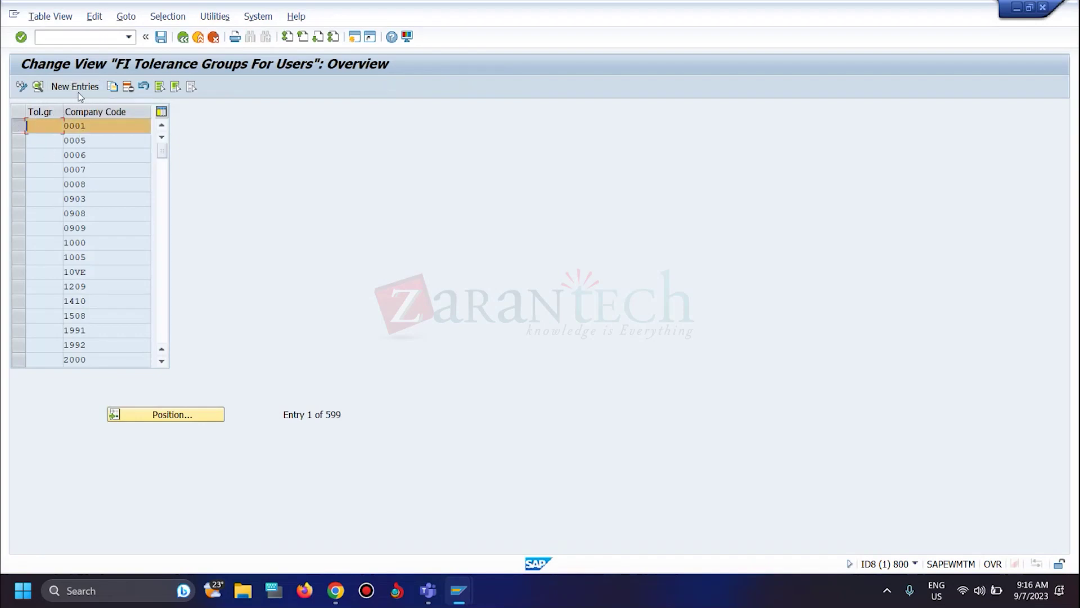
{"action": "key", "text": "F9"}
{"action": "left_click", "coordinate": [134, 125]}
{"action": "key", "text": "BackSpace"}
{"action": "key", "text": "BackSpace"}
{"action": "key", "text": "BackSpace"}
{"action": "key", "text": "BackSpace"}
{"action": "type", "text": "cfs1"}
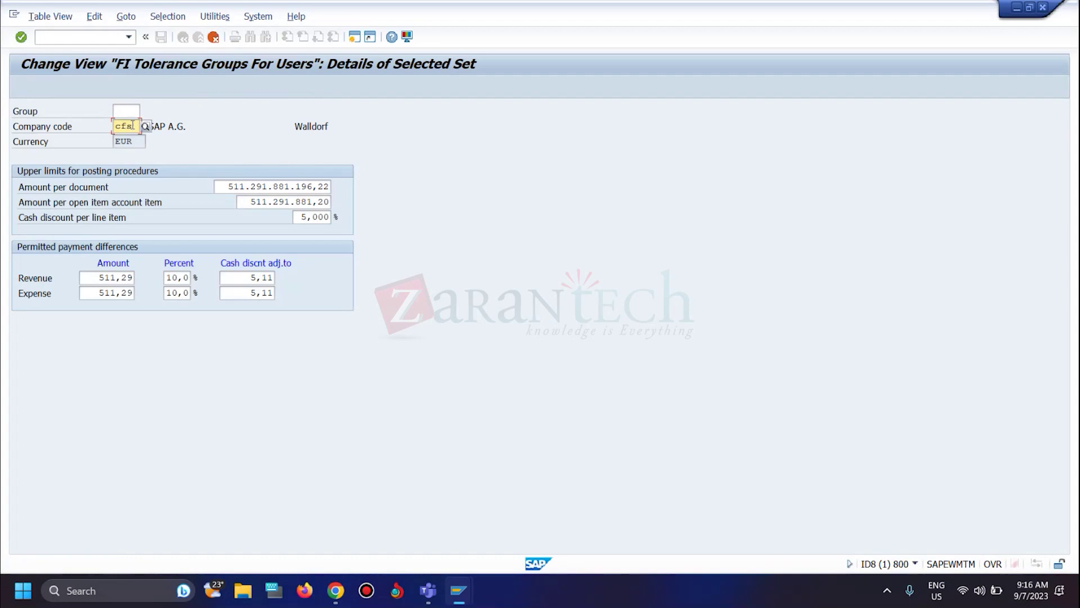
{"action": "left_click", "coordinate": [134, 155]}
{"action": "key", "text": "ctrl+s"}
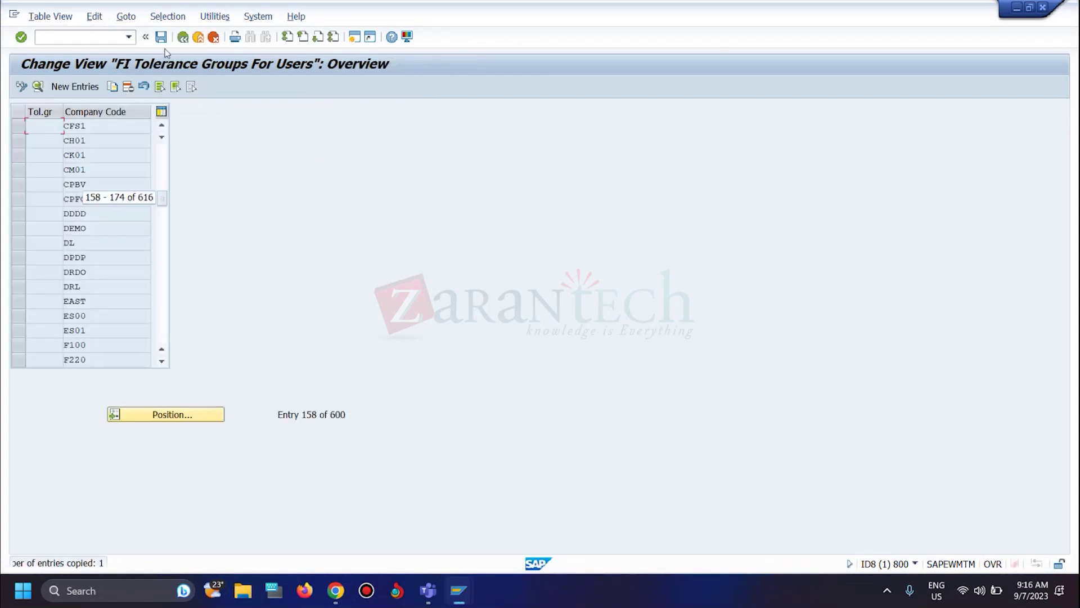
{"action": "left_click", "coordinate": [160, 38]}
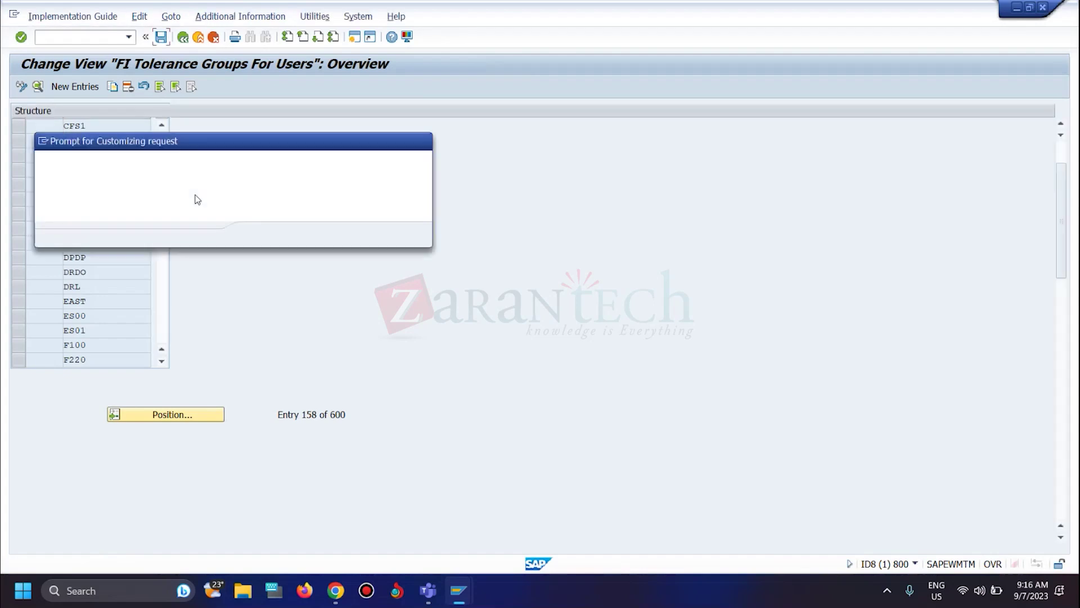
{"action": "left_click", "coordinate": [257, 235]}
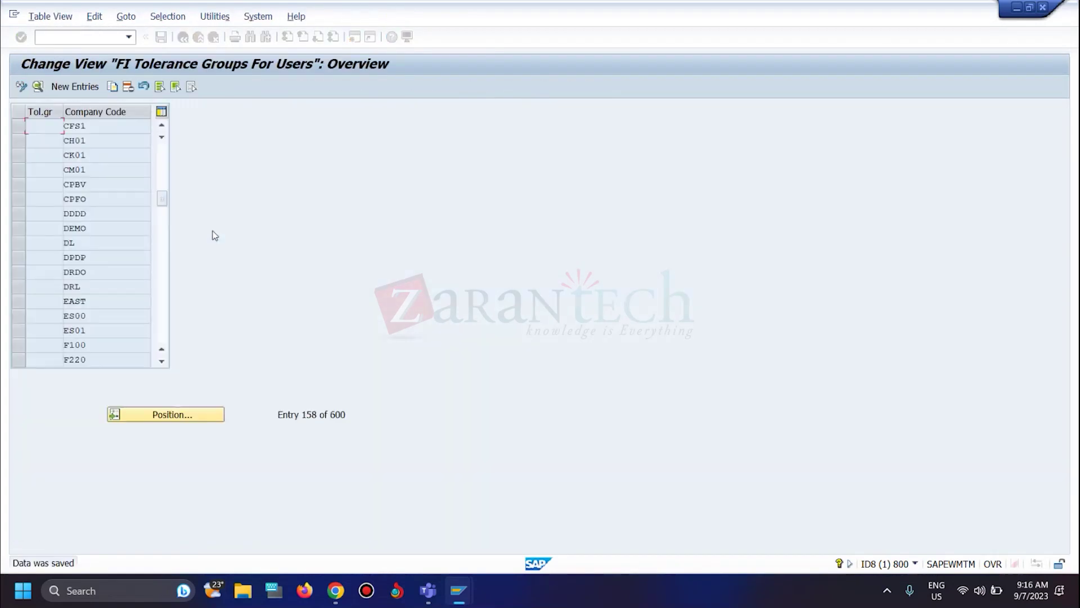
- Switch back to the Post Document session, try the CFS1 header again and restart the transaction
{"action": "key", "text": "alt+Tab"}
{"action": "key", "text": "Return"}
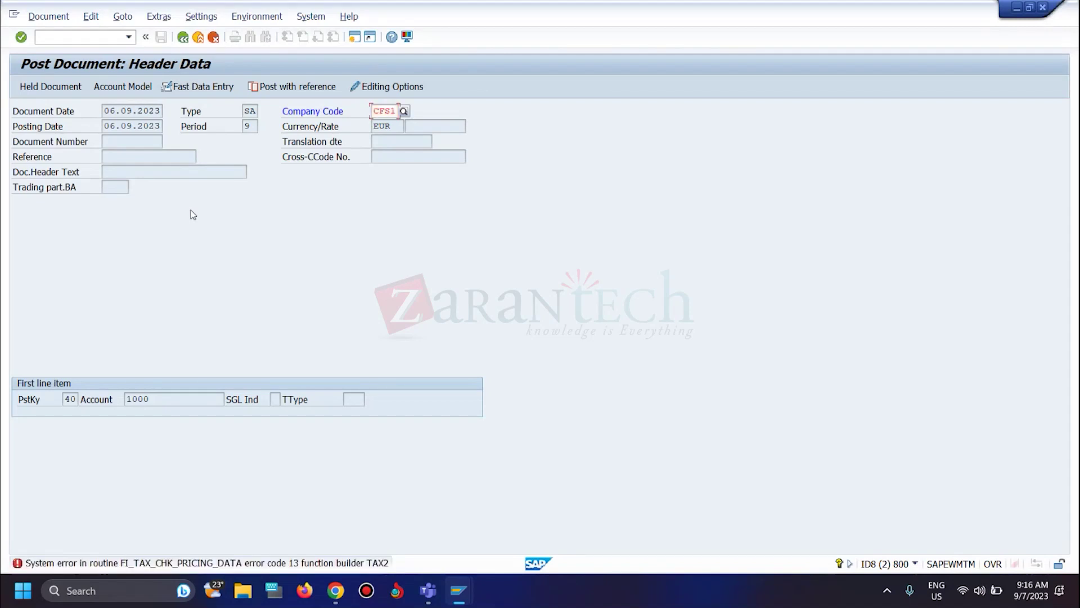
{"action": "left_click", "coordinate": [80, 39]}
{"action": "key", "text": "Return"}
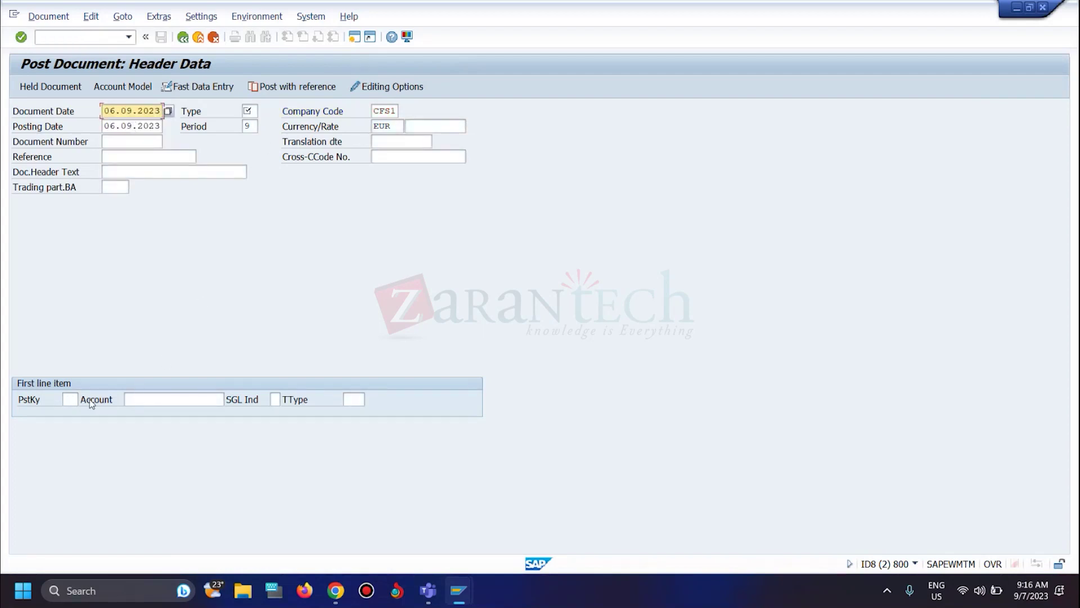
- Enter posting key 40, account 1000 and document type SA, try to proceed, and view the resulting error's help text
{"action": "left_click", "coordinate": [70, 399]}
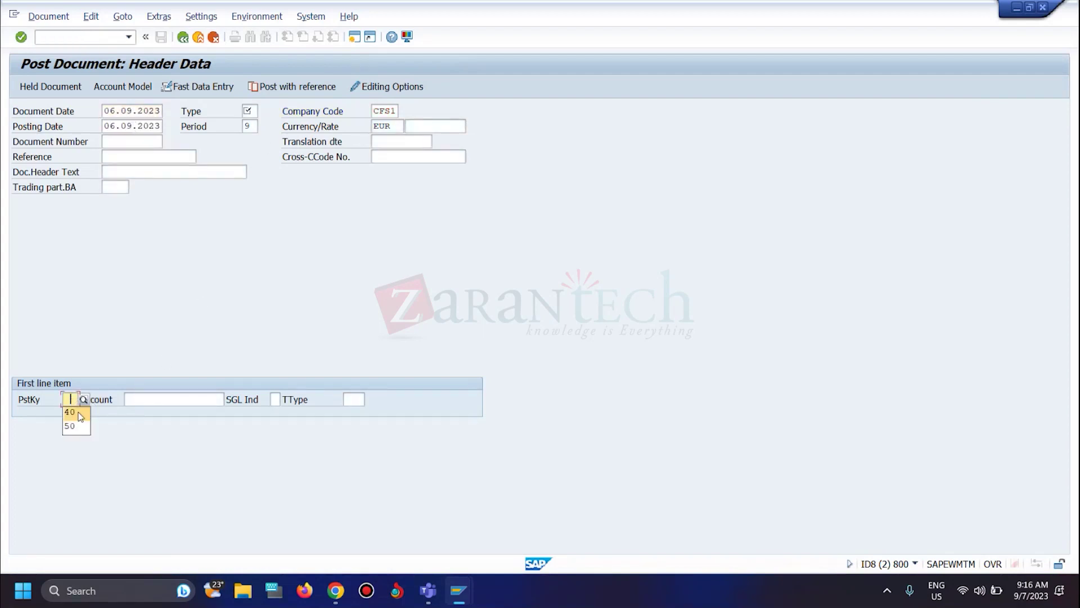
{"action": "left_click", "coordinate": [136, 399]}
{"action": "left_click", "coordinate": [139, 416]}
{"action": "key", "text": "Return"}
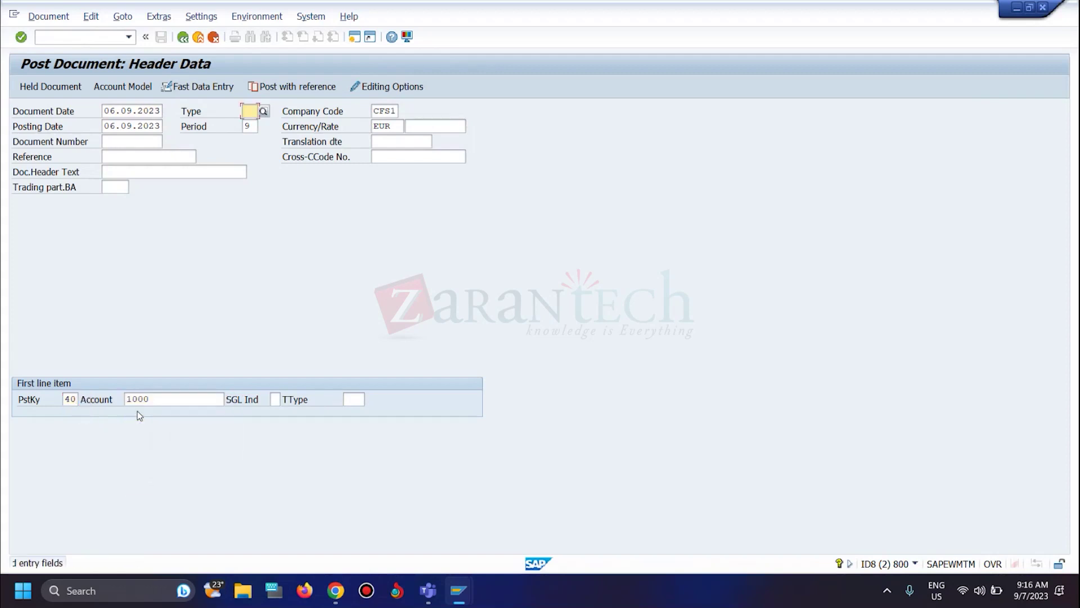
{"action": "left_click", "coordinate": [249, 112]}
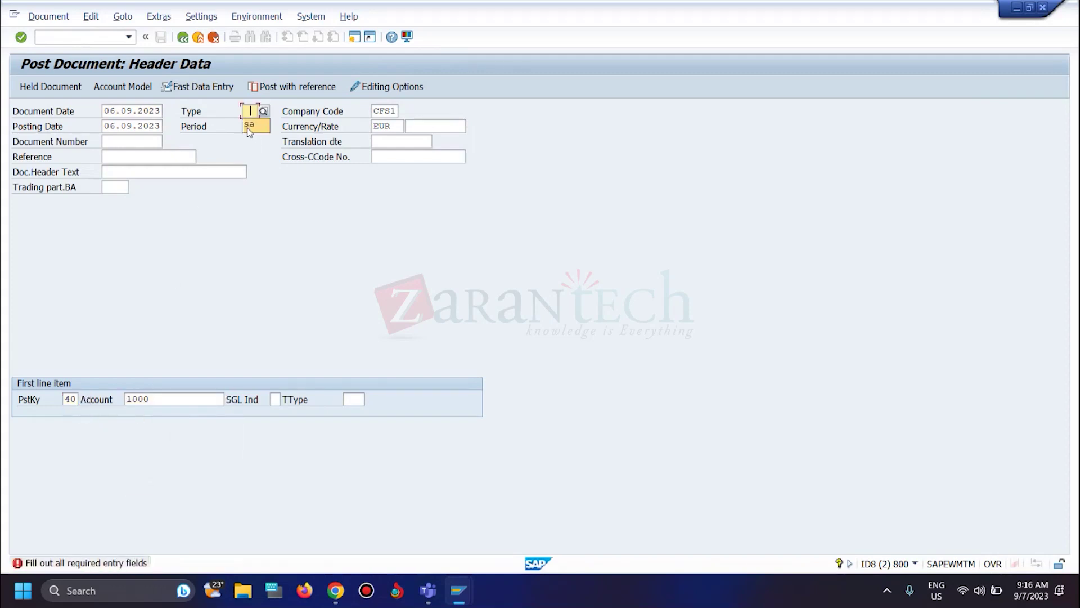
{"action": "key", "text": "Return"}
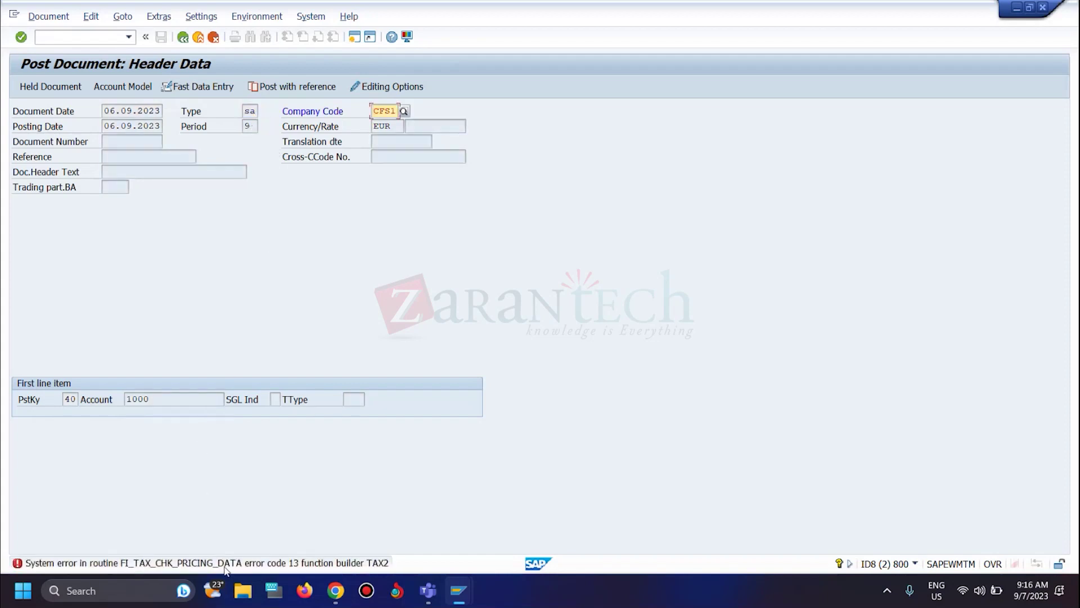
{"action": "double_click", "coordinate": [230, 563]}
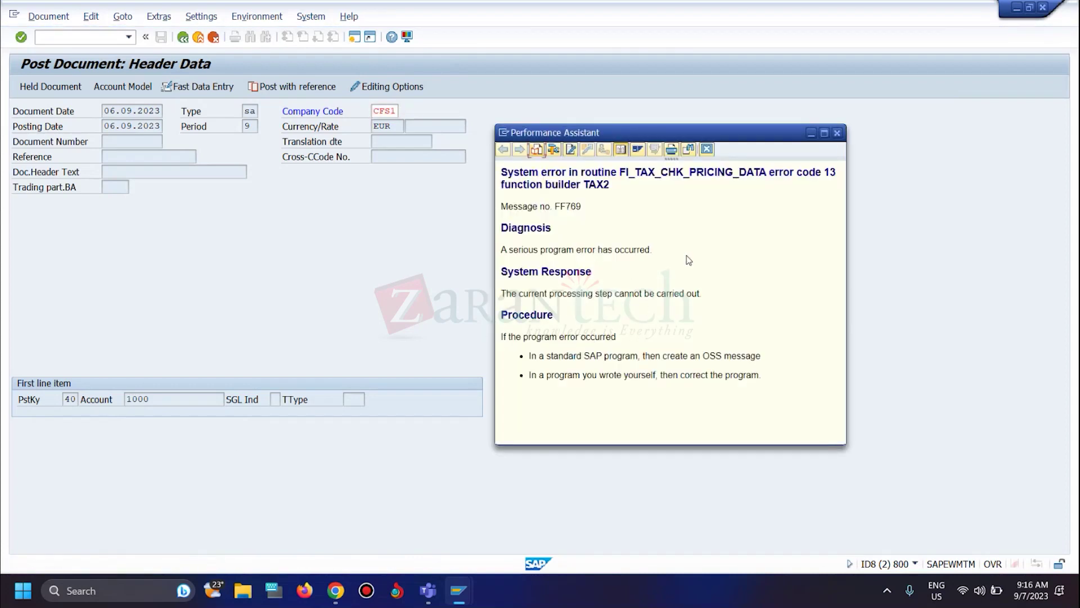
{"action": "left_click", "coordinate": [838, 136]}
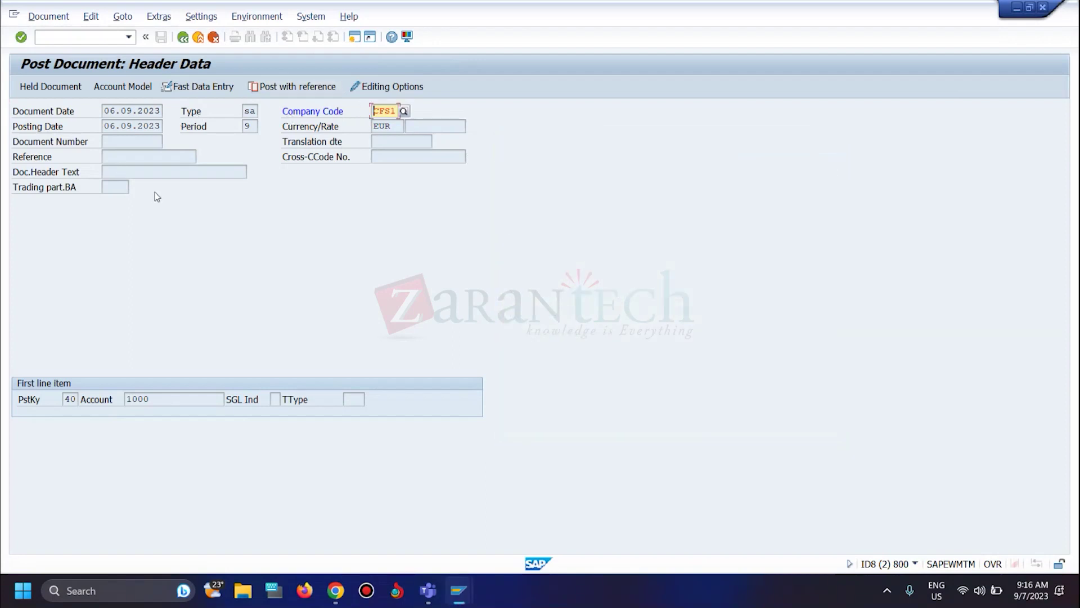
- Return to the IMG and open the number range maintenance for accounting documents in entry view
{"action": "key", "text": "alt+Tab"}
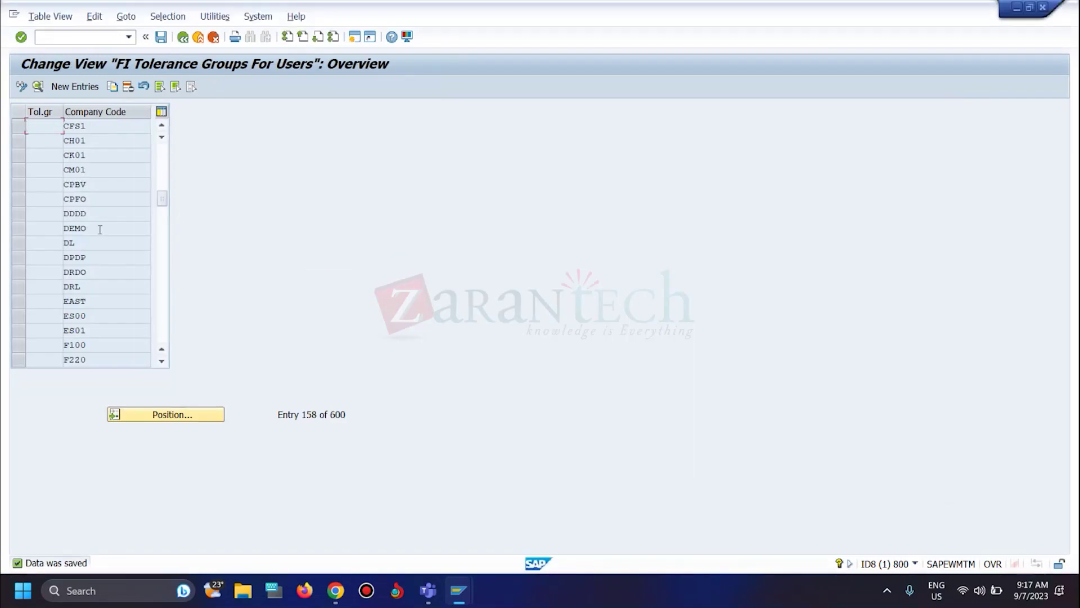
{"action": "left_click", "coordinate": [190, 41]}
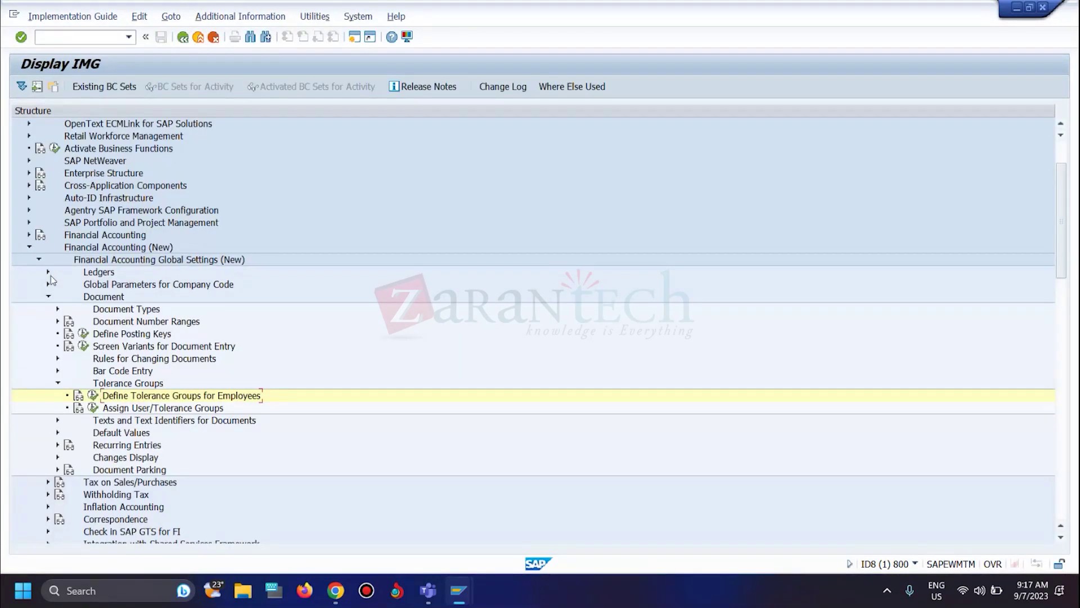
{"action": "left_click", "coordinate": [58, 322]}
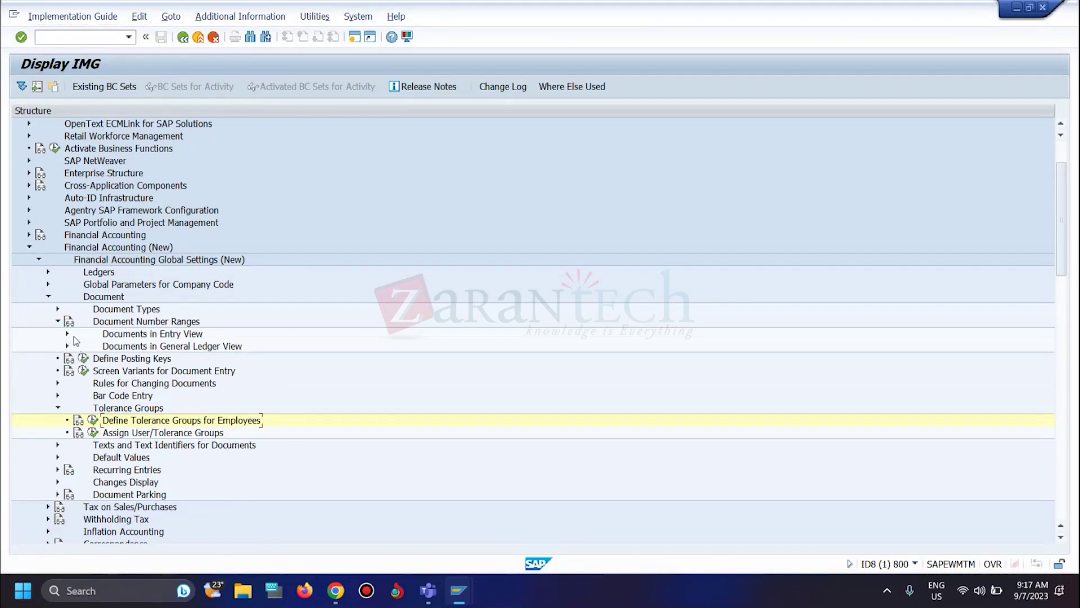
{"action": "left_click", "coordinate": [67, 334]}
{"action": "left_click", "coordinate": [101, 346]}
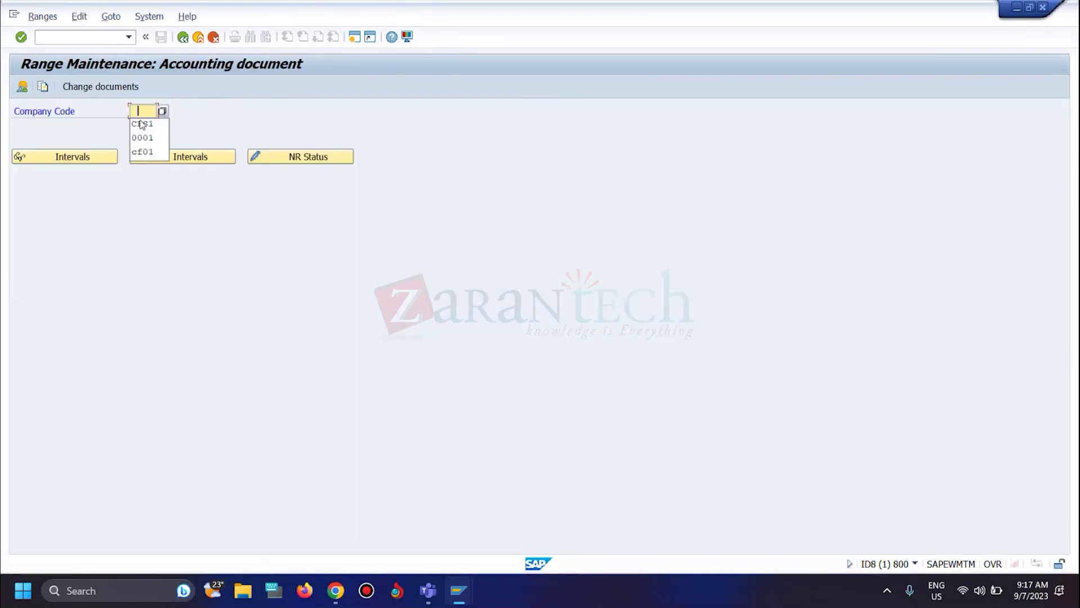
- Copy the accounting document number ranges from company code 0001 to CFS1 and acknowledge the transport notice
{"action": "left_click", "coordinate": [43, 87]}
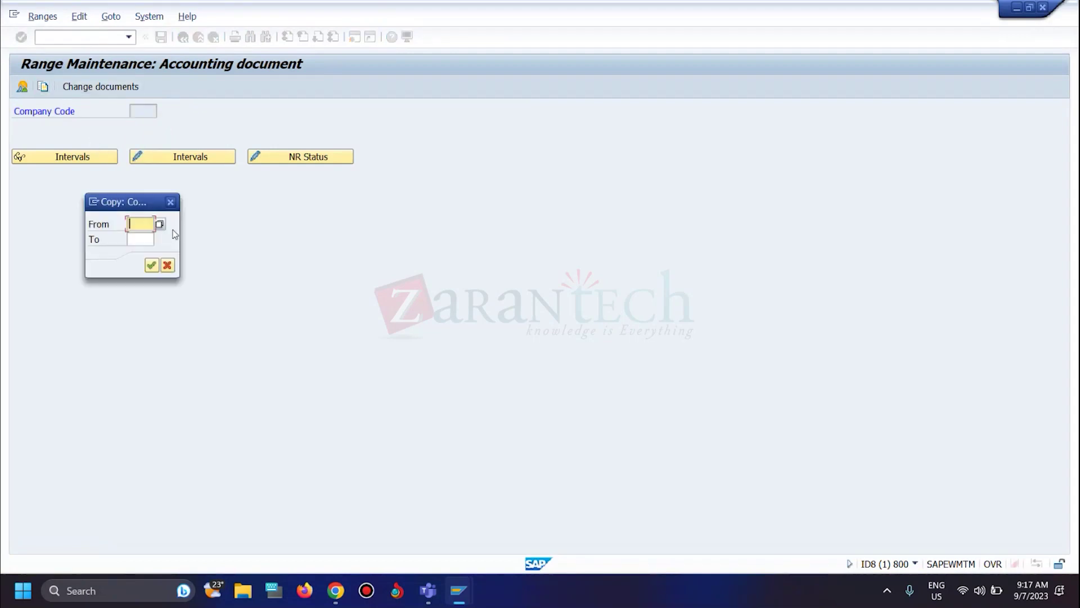
{"action": "left_click", "coordinate": [138, 225]}
{"action": "left_click", "coordinate": [140, 250]}
{"action": "left_click", "coordinate": [140, 239]}
{"action": "left_click", "coordinate": [144, 253]}
{"action": "left_click", "coordinate": [155, 268]}
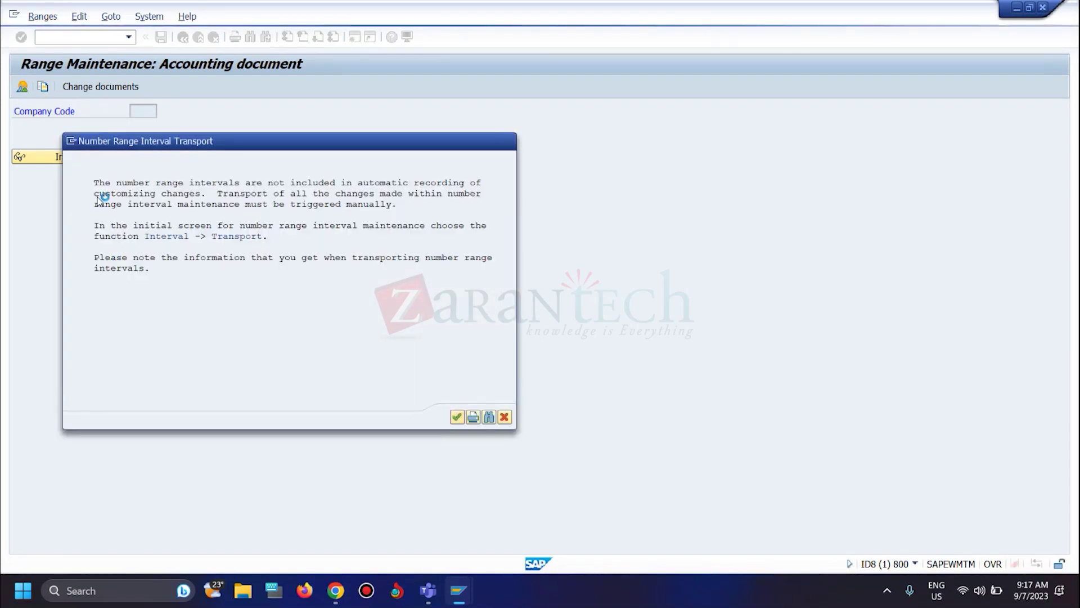
{"action": "left_click", "coordinate": [97, 226]}
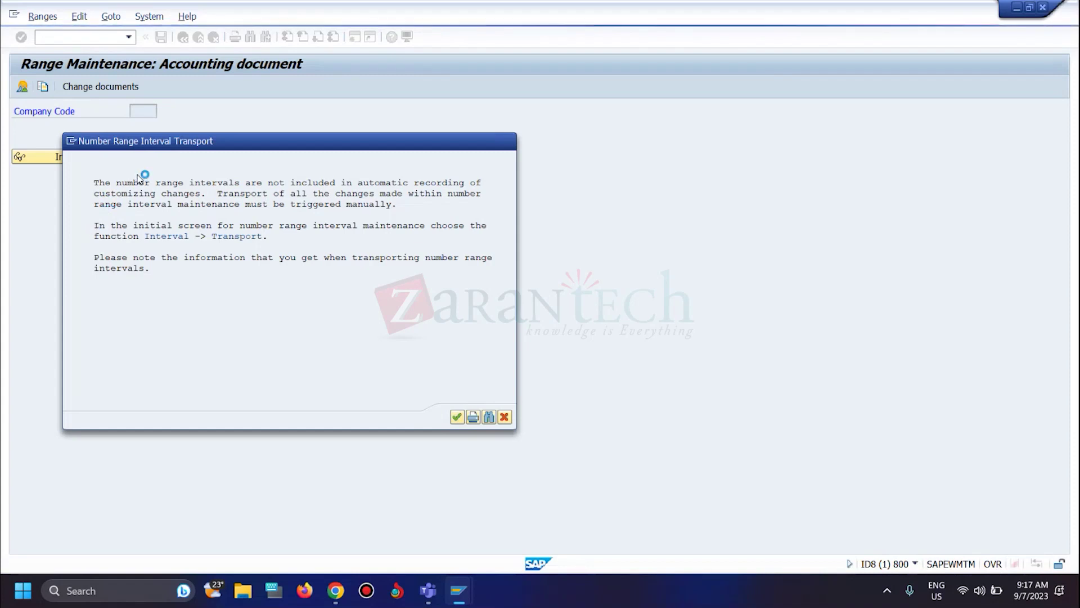
{"action": "key", "text": "Return"}
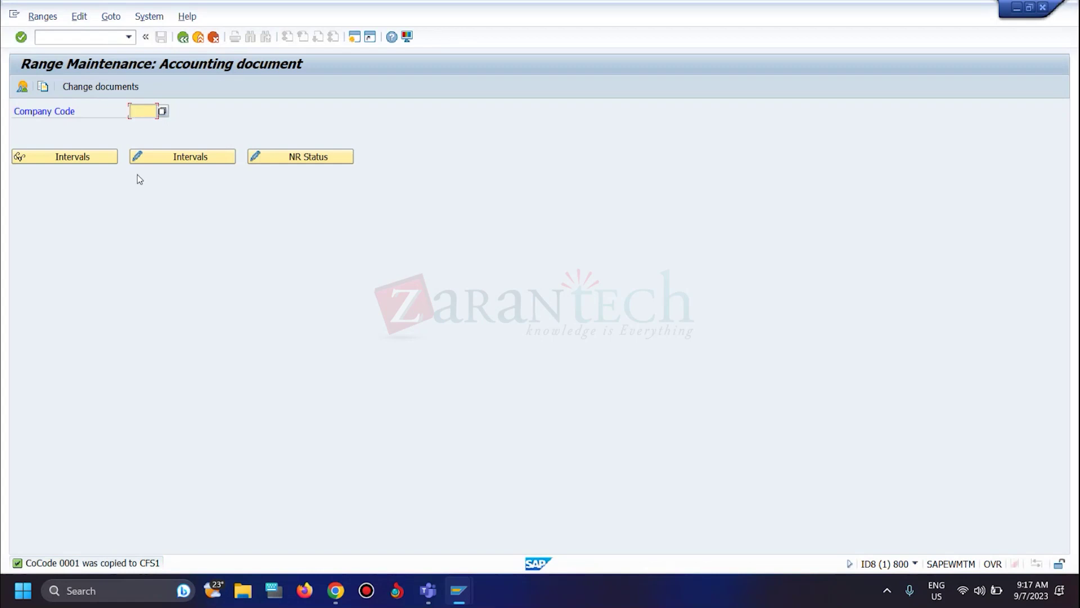
- Open G/L account document entry in a new session and set the document date to 06.09.2023
{"action": "left_click", "coordinate": [99, 37]}
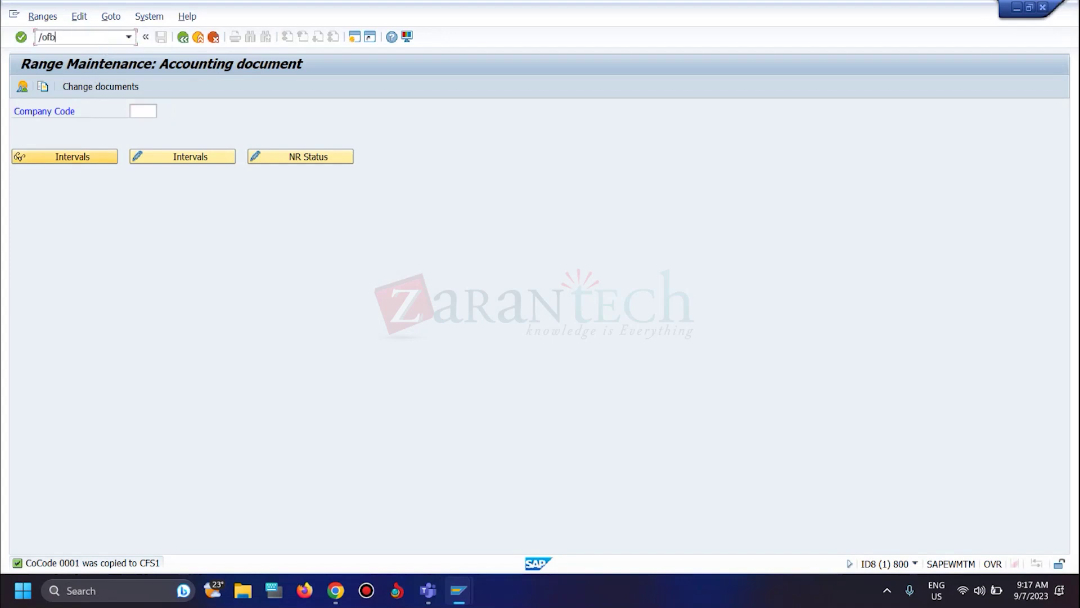
{"action": "key", "text": "Return"}
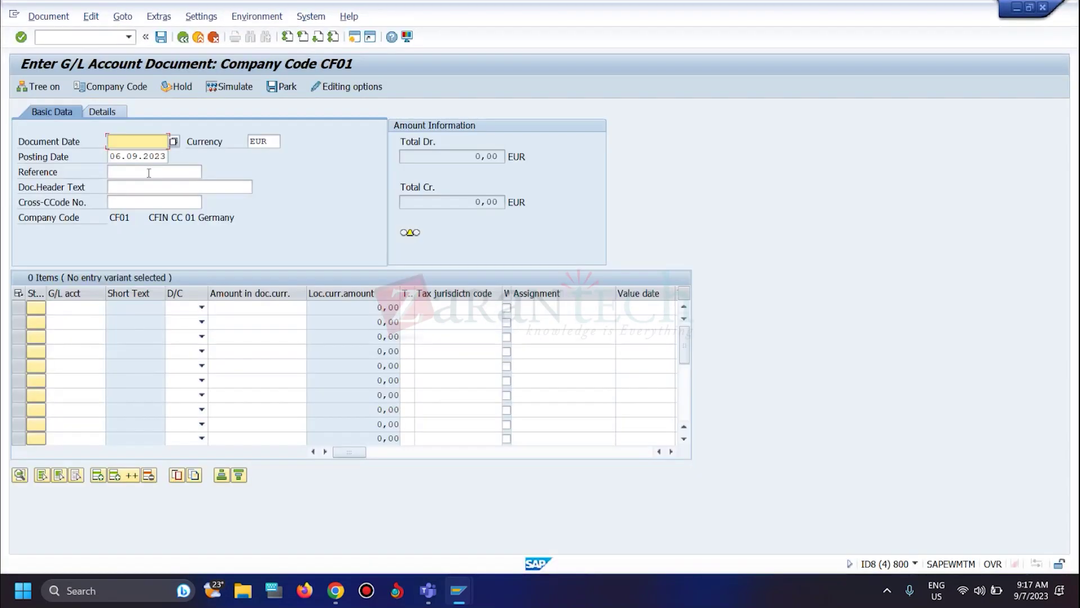
{"action": "type", "text": "0"}
{"action": "left_click", "coordinate": [130, 160]}
- Try to switch the G/L account document to company code CFS1 and exit the cancelled transaction
{"action": "left_click", "coordinate": [115, 87]}
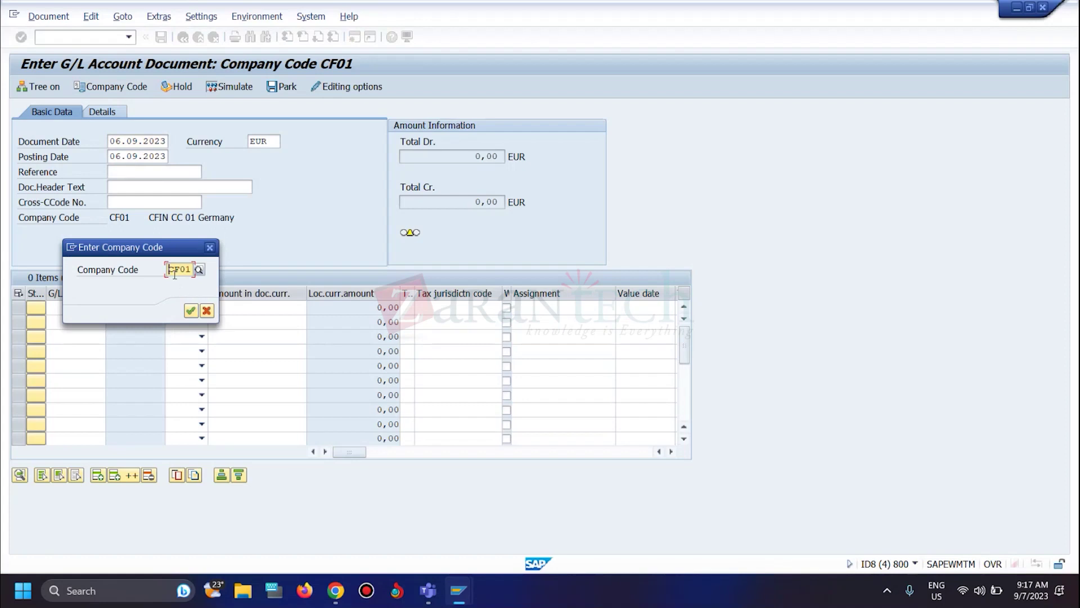
{"action": "type", "text": "cfs1"}
{"action": "key", "text": "Return"}
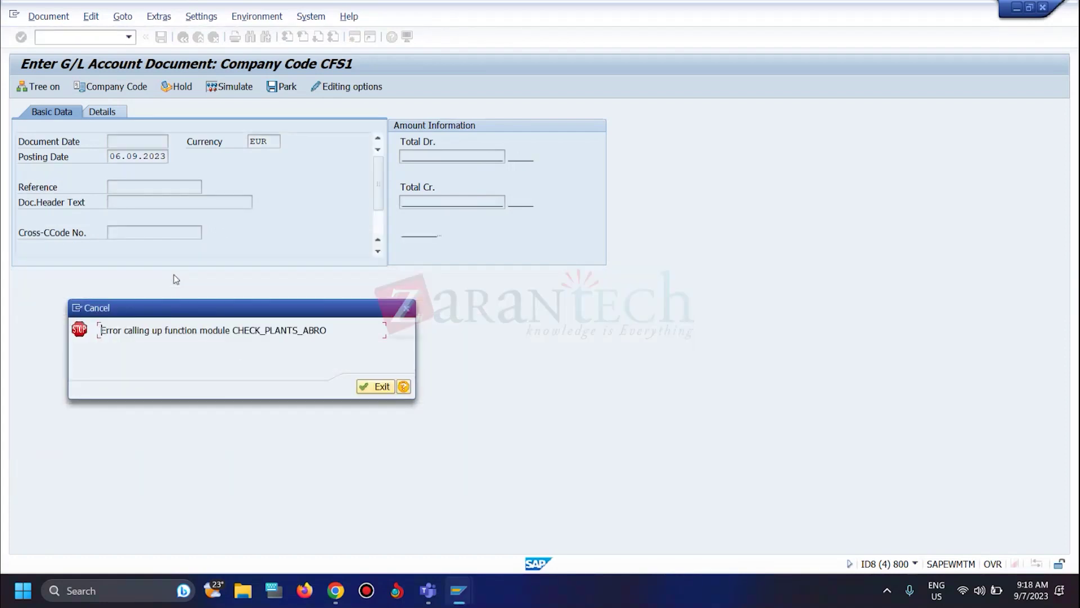
{"action": "left_click", "coordinate": [387, 386]}
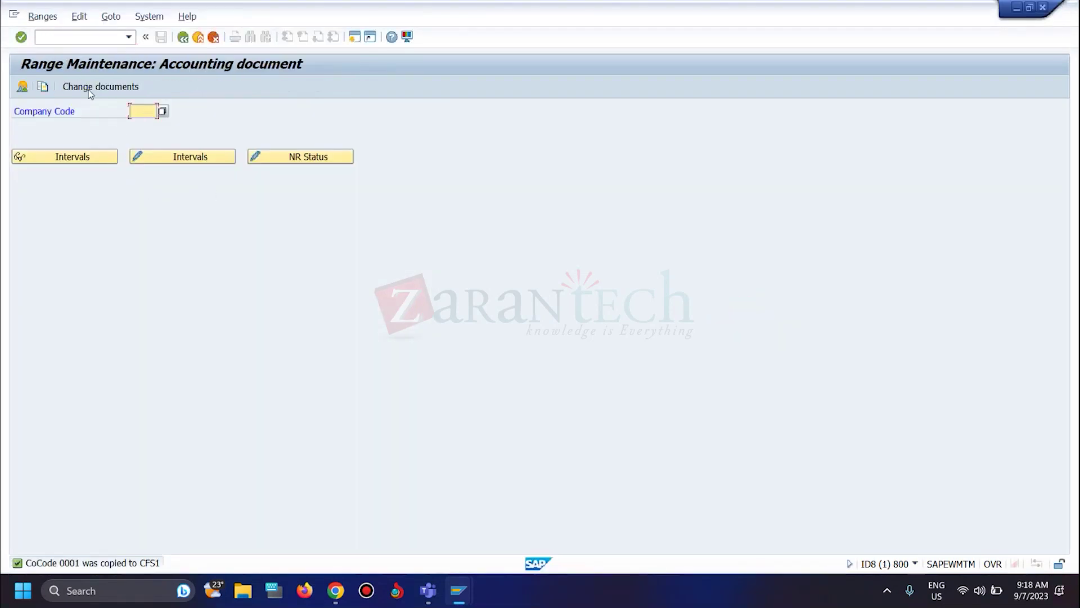
- Switch to the Post Document session and replace it with the company code global data transaction OBY6
{"action": "key", "text": "alt+Tab"}
{"action": "key", "text": "alt+Tab"}
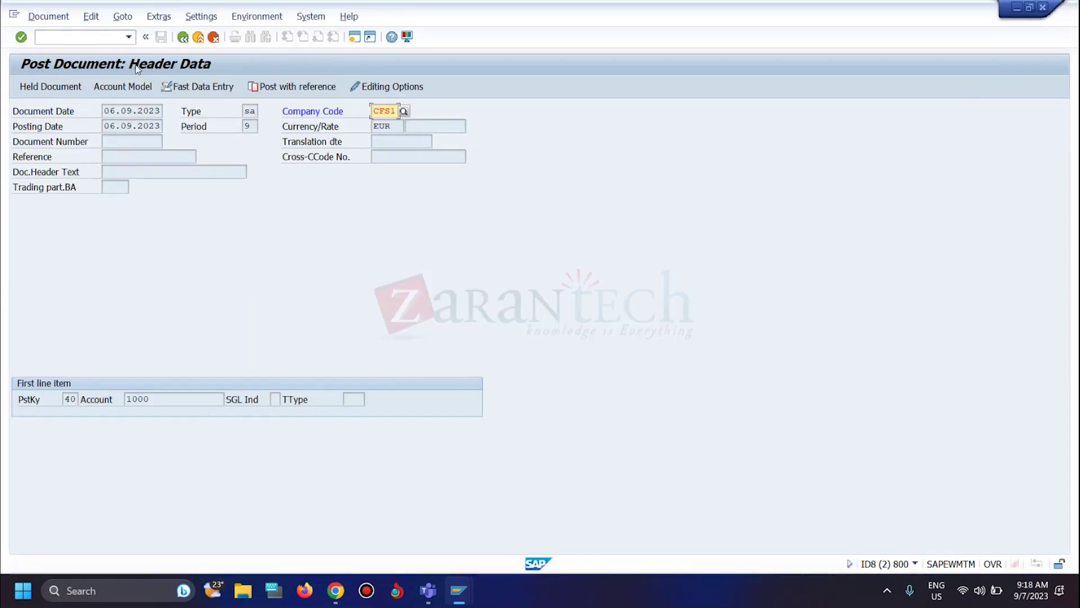
{"action": "left_click", "coordinate": [100, 32]}
{"action": "type", "text": "/noby6"}
{"action": "key", "text": "Return"}
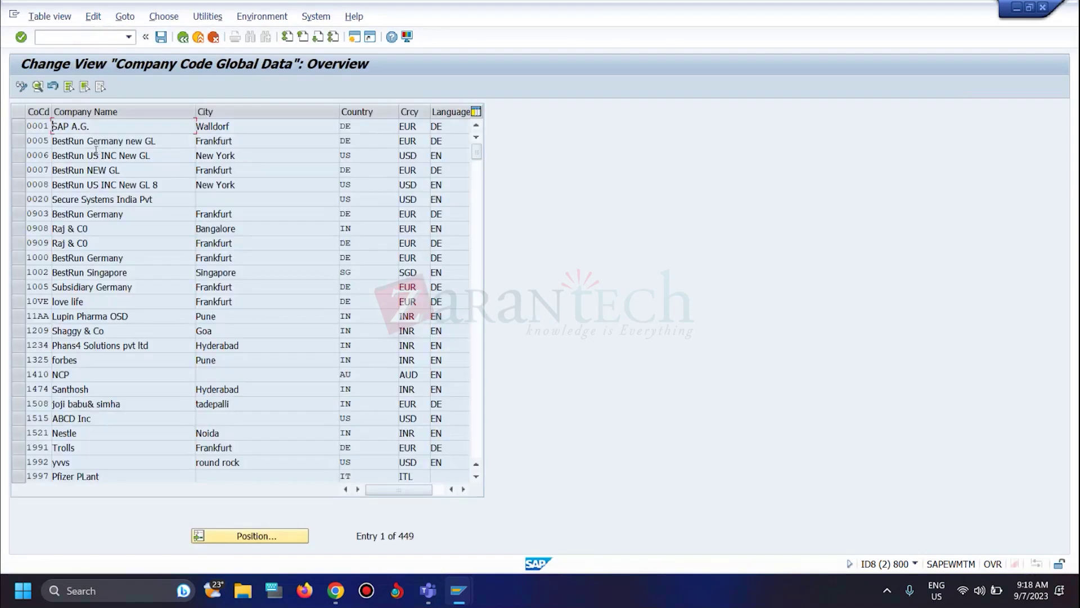
- Position the company code global data list on CFS1 and open its details
{"action": "left_click", "coordinate": [250, 535]}
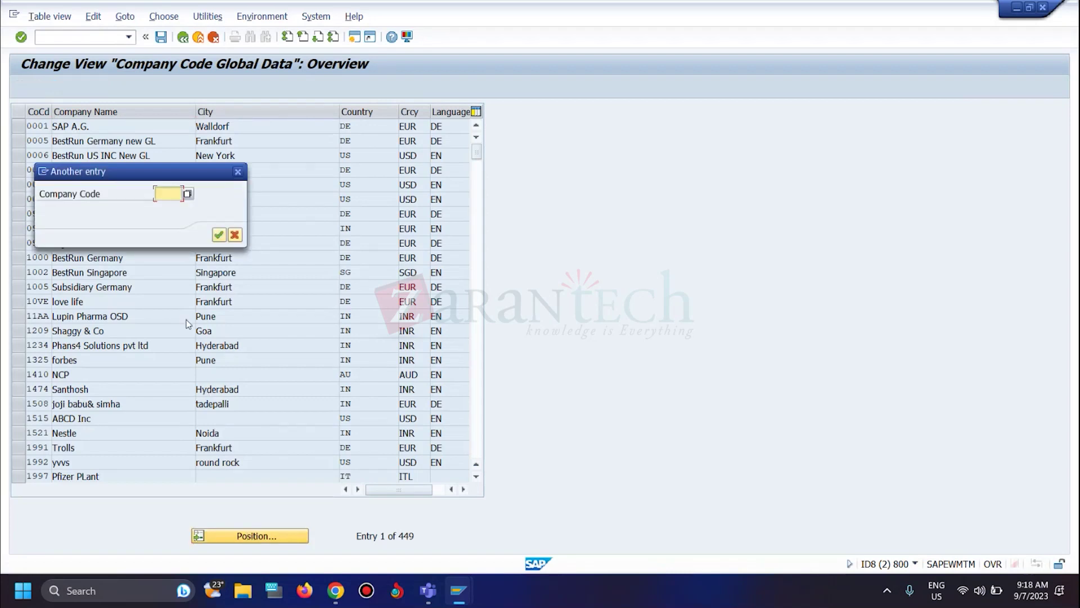
{"action": "type", "text": "cfs1"}
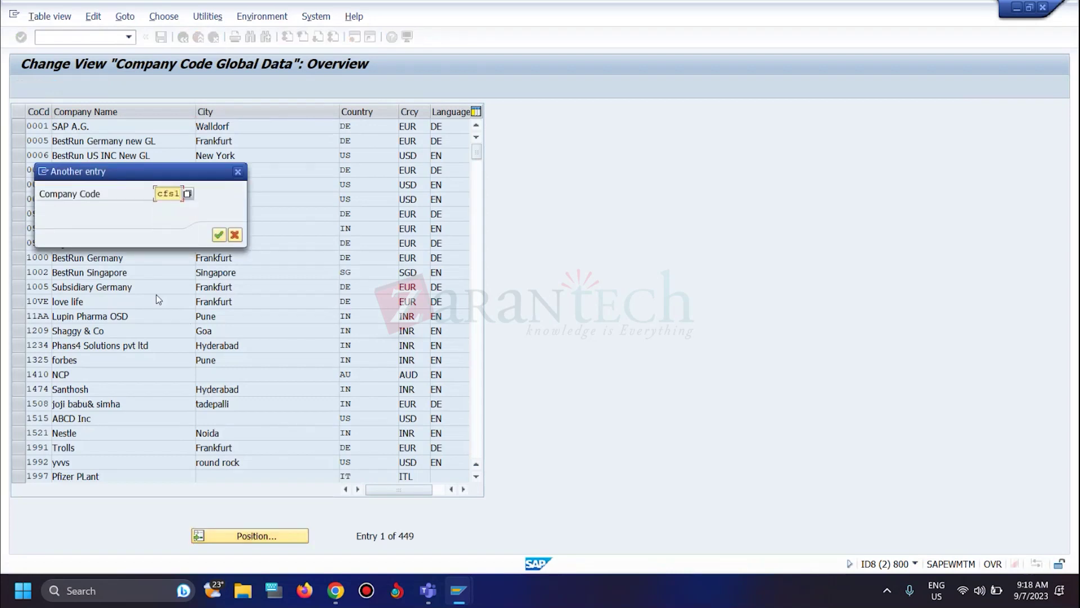
{"action": "key", "text": "Return"}
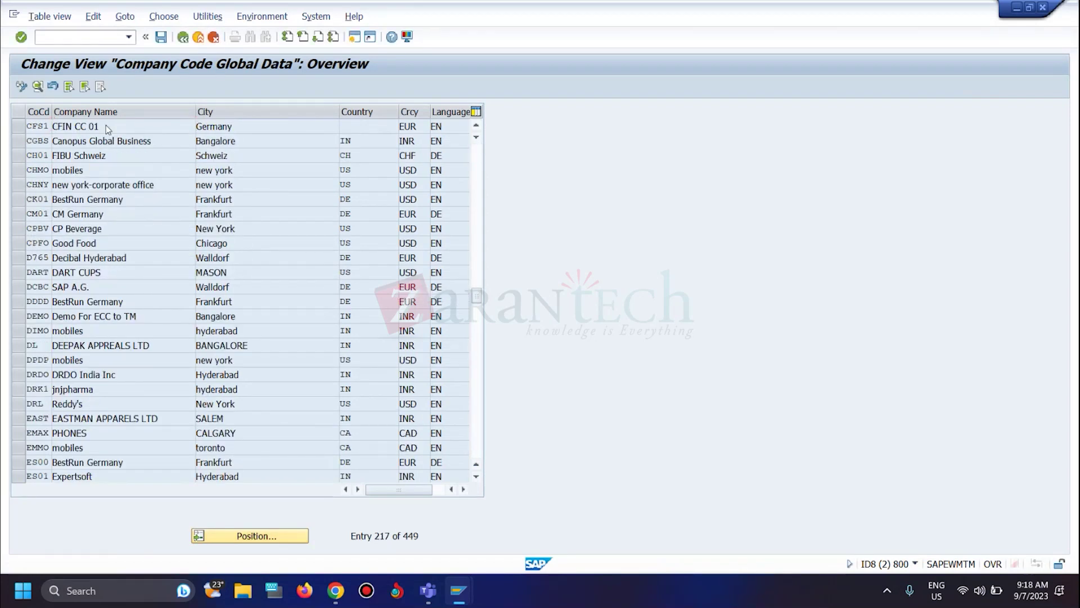
{"action": "double_click", "coordinate": [106, 129]}
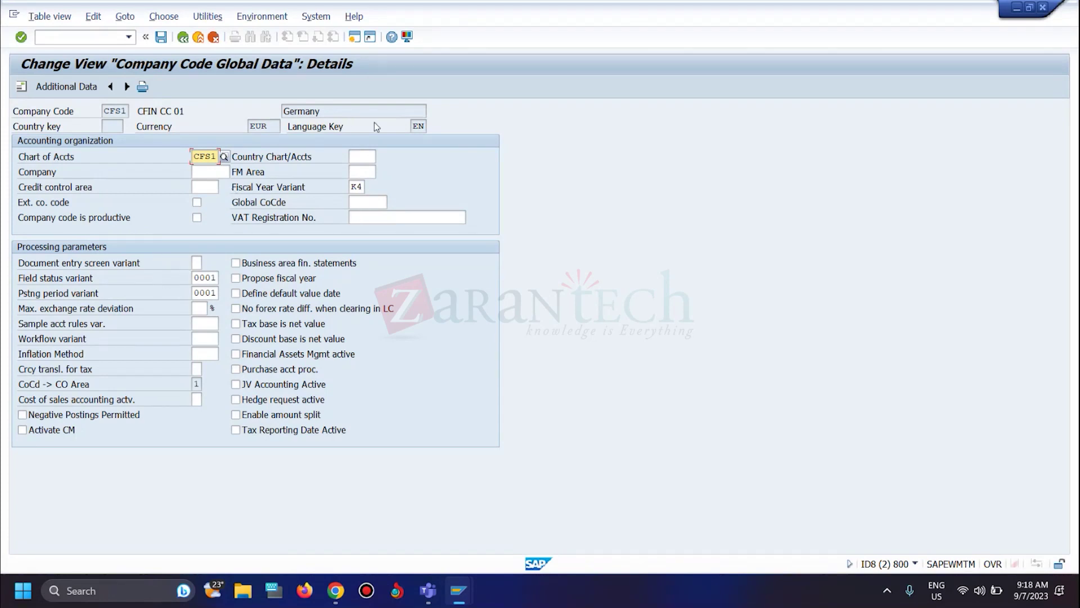
- Check the additional data, country entry and global settings of company code CFS1, and leave the transaction
{"action": "left_click", "coordinate": [60, 87]}
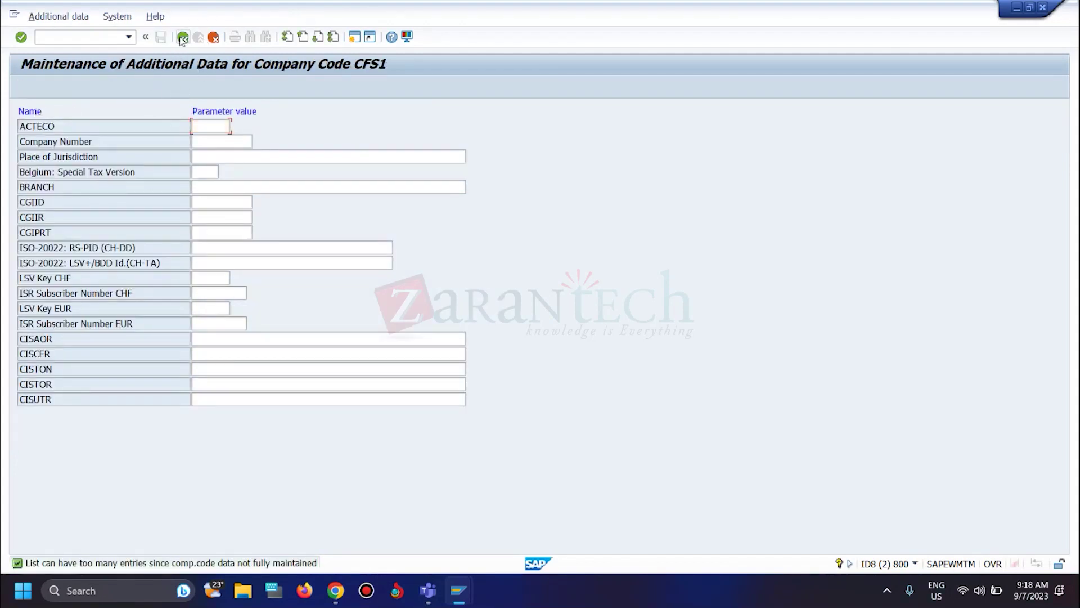
{"action": "left_click", "coordinate": [183, 37]}
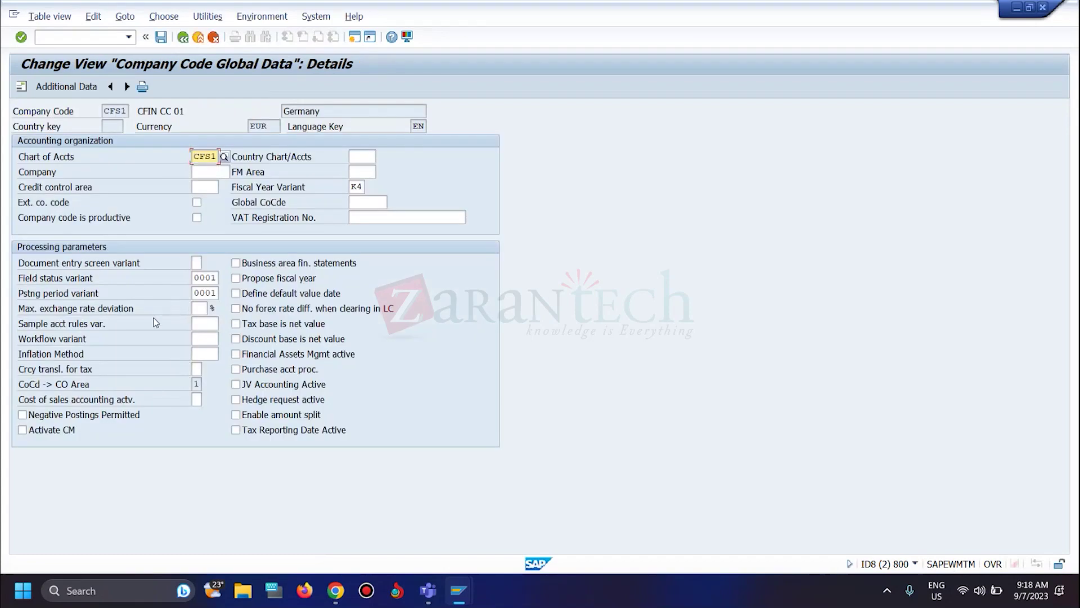
{"action": "left_click", "coordinate": [182, 37]}
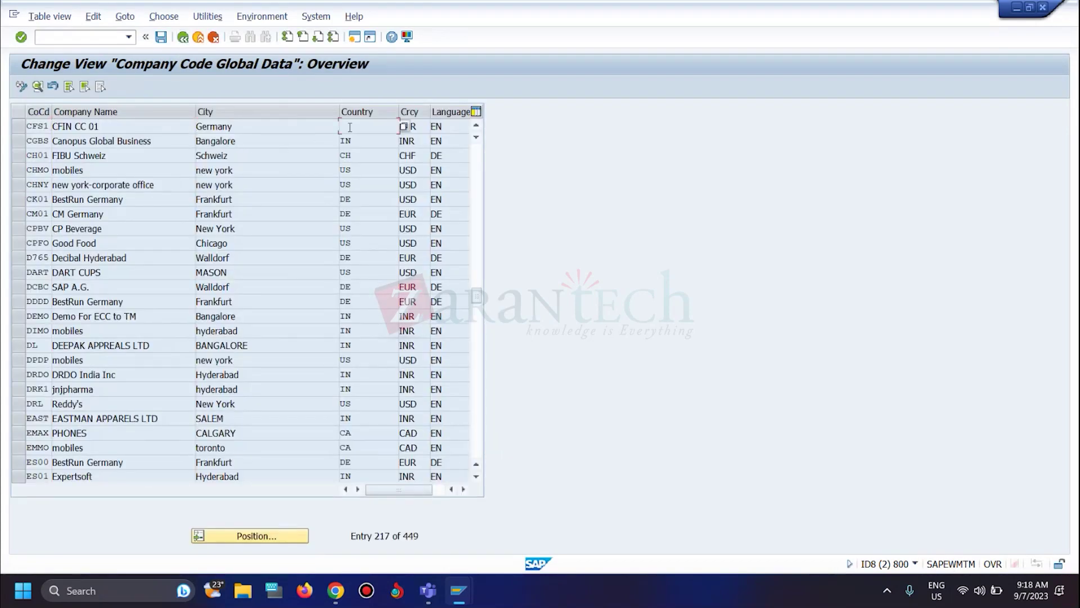
{"action": "double_click", "coordinate": [348, 127]}
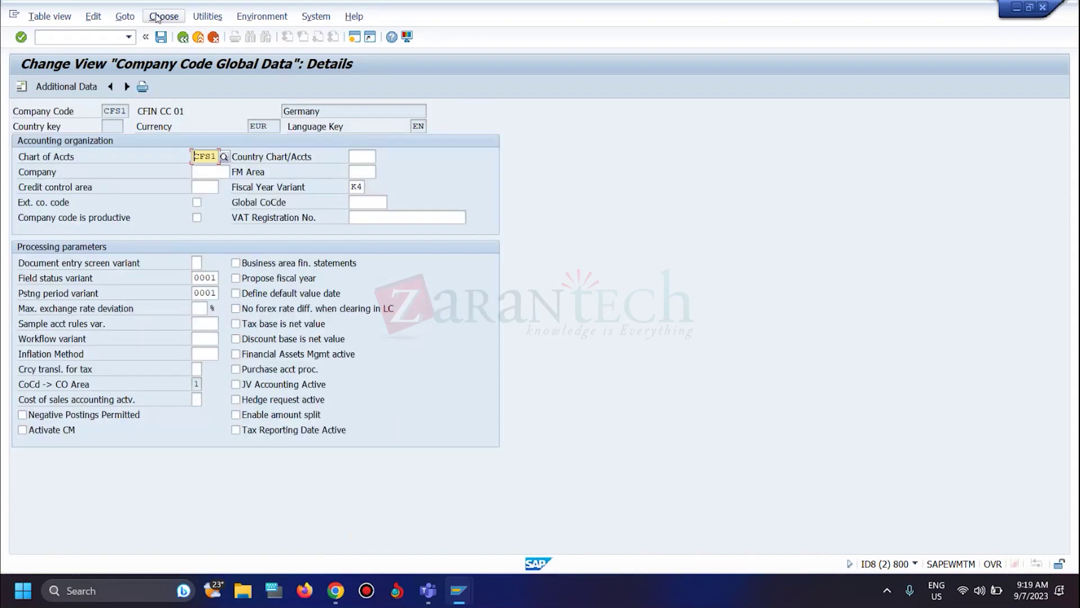
{"action": "left_click", "coordinate": [183, 37]}
{"action": "left_click", "coordinate": [183, 37]}
- Switch to the free SAP Easy Access session
{"action": "key", "text": "alt+Tab"}
{"action": "key", "text": "alt+Tab"}
{"action": "key", "text": "alt+Tab"}
{"action": "key", "text": "alt+Tab"}
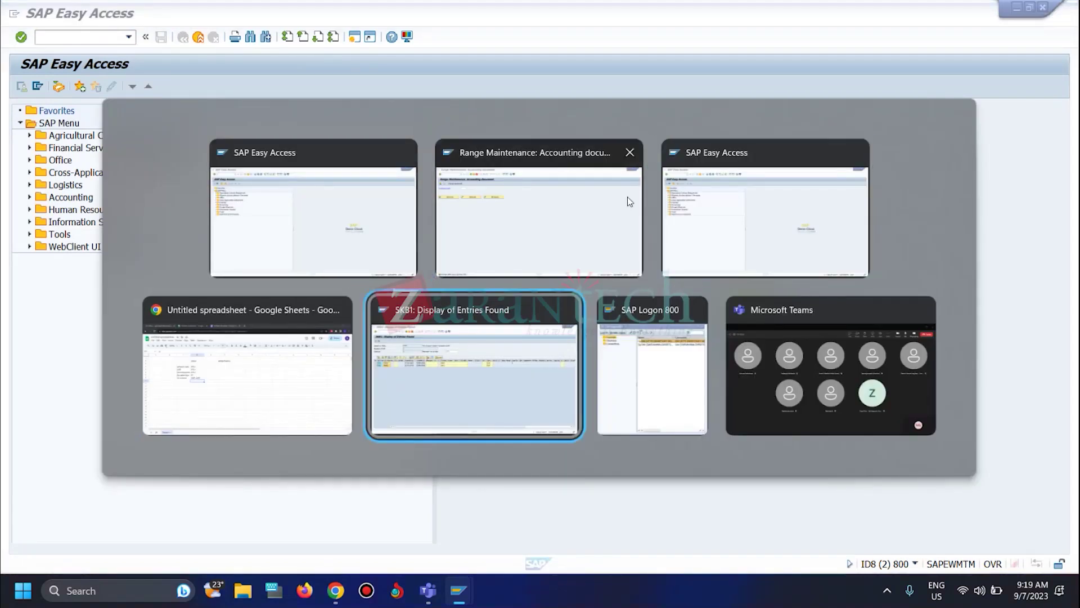
{"action": "left_click", "coordinate": [738, 217]}
{"action": "left_click", "coordinate": [39, 16]}
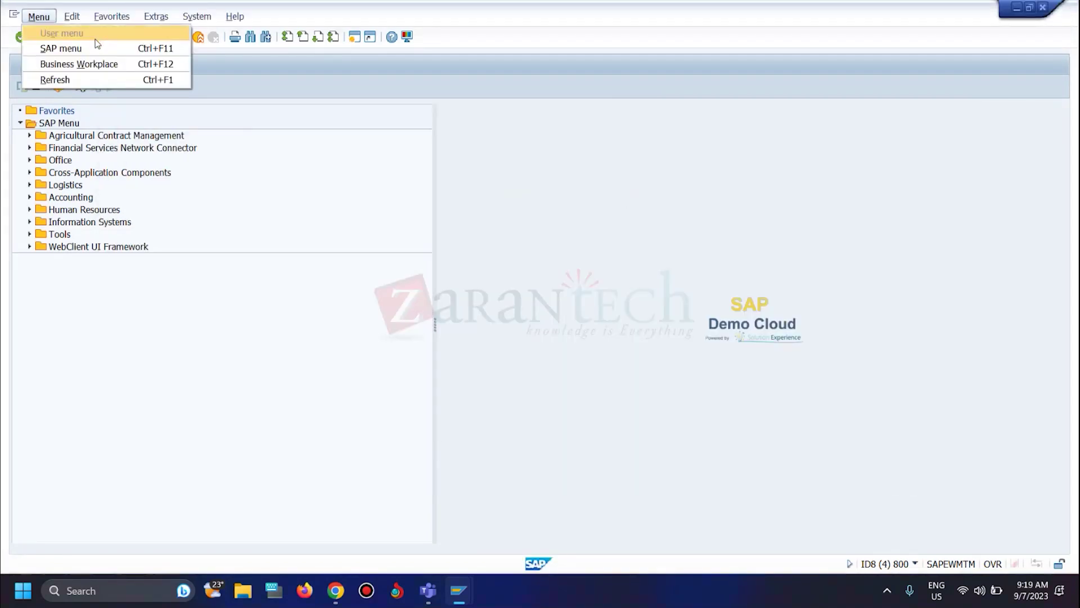
{"action": "left_click", "coordinate": [50, 46]}
- Start transaction SPRO and display the SAP Reference IMG
{"action": "type", "text": "d"}
{"action": "type", "text": "pro"}
{"action": "key", "text": "Return"}
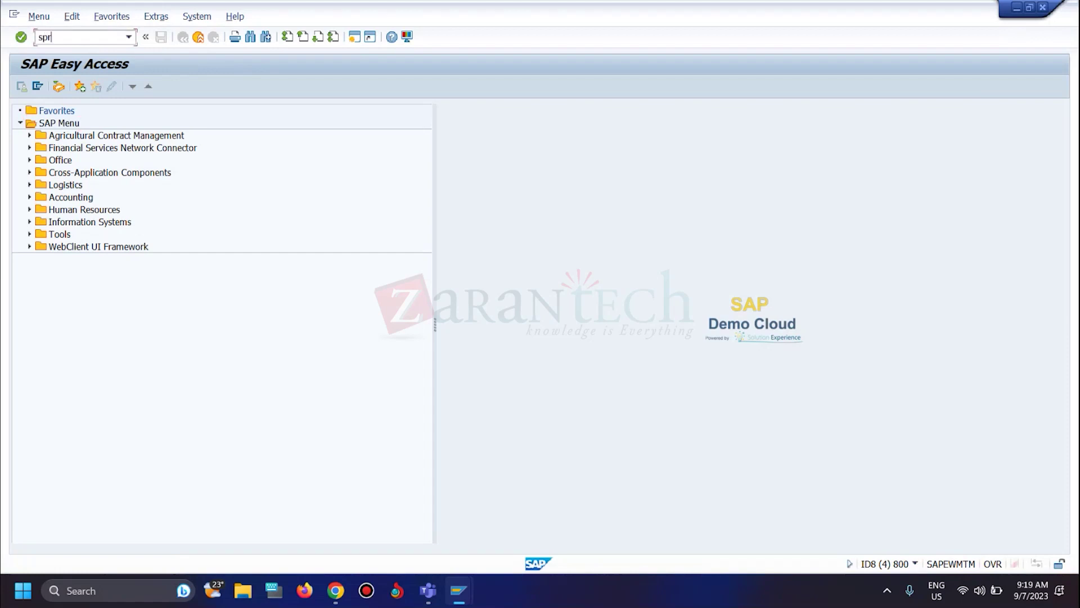
{"action": "left_click", "coordinate": [49, 40]}
{"action": "type", "text": "spro"}
{"action": "key", "text": "Return"}
{"action": "left_click", "coordinate": [63, 86]}
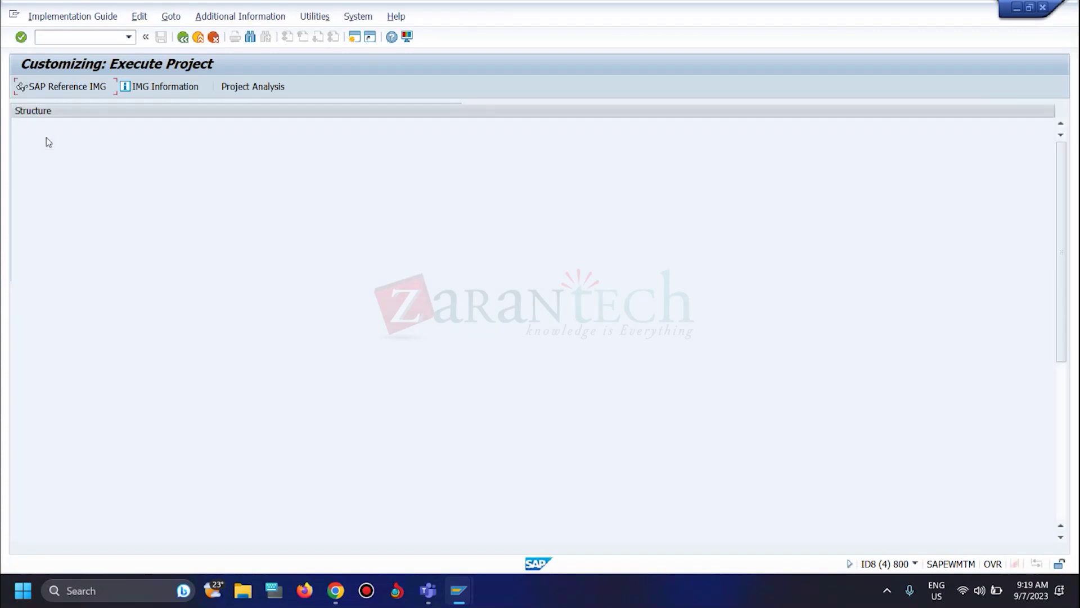
- Open the Edit Company Code Data activity under Enterprise Structure, Definition, Financial Accounting in the IMG
{"action": "left_click", "coordinate": [29, 247]}
{"action": "left_click", "coordinate": [38, 272]}
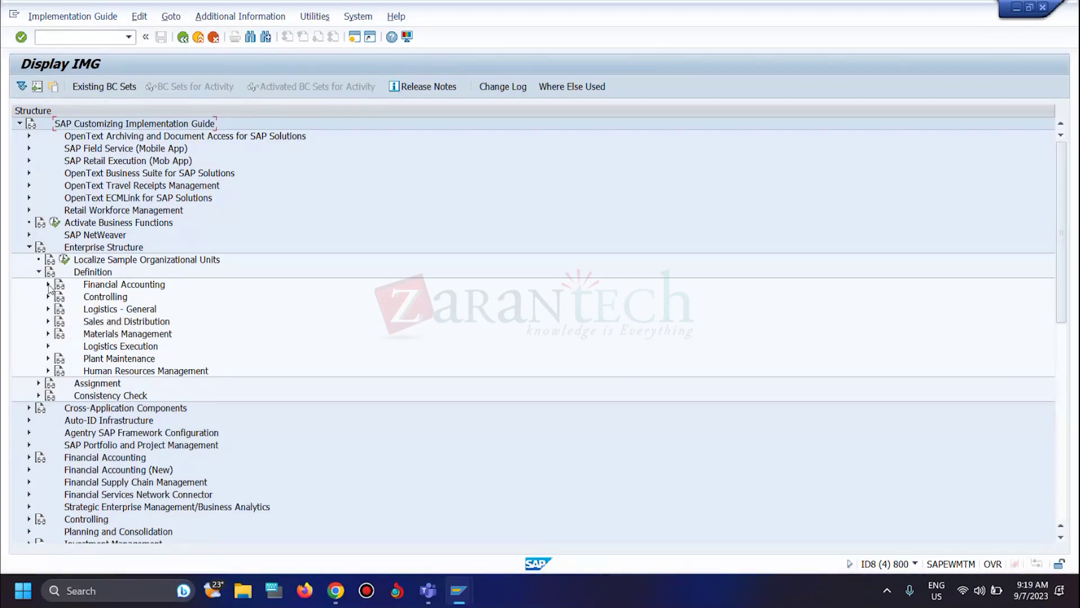
{"action": "left_click", "coordinate": [48, 284]}
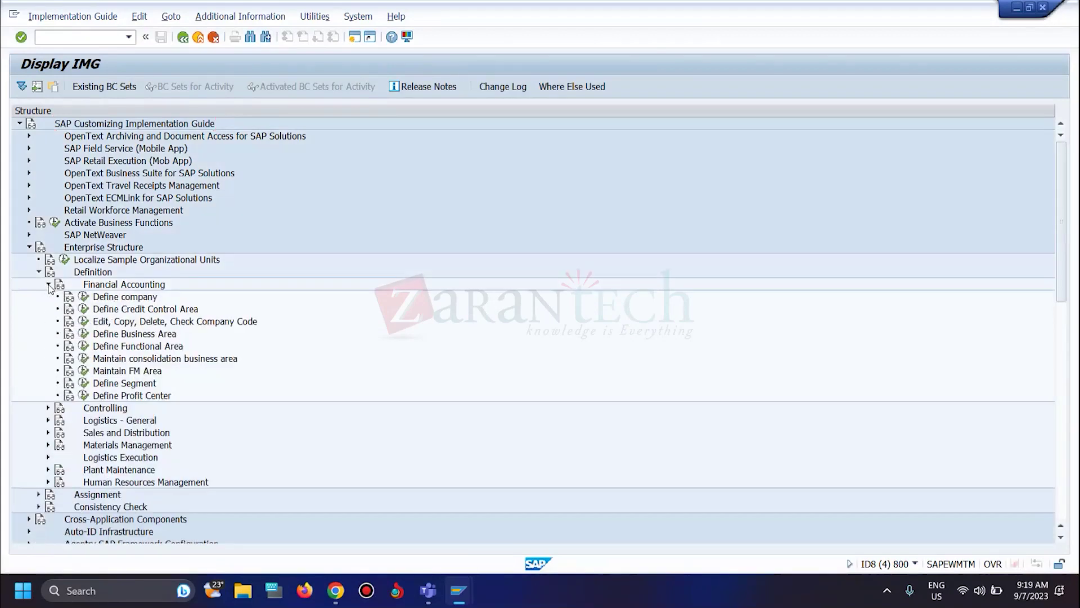
{"action": "left_click", "coordinate": [84, 322]}
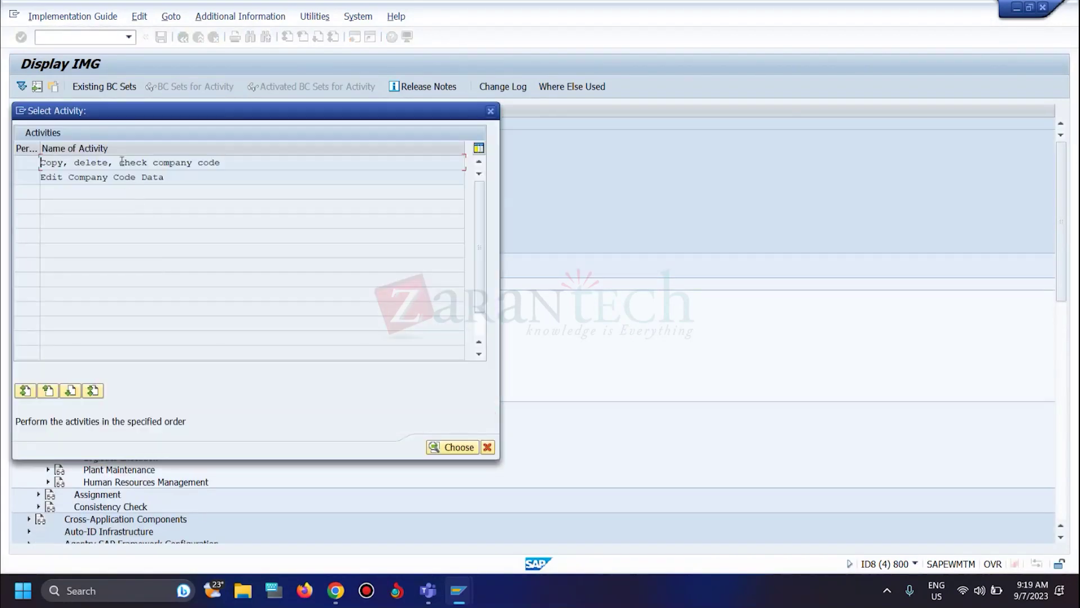
{"action": "double_click", "coordinate": [116, 178]}
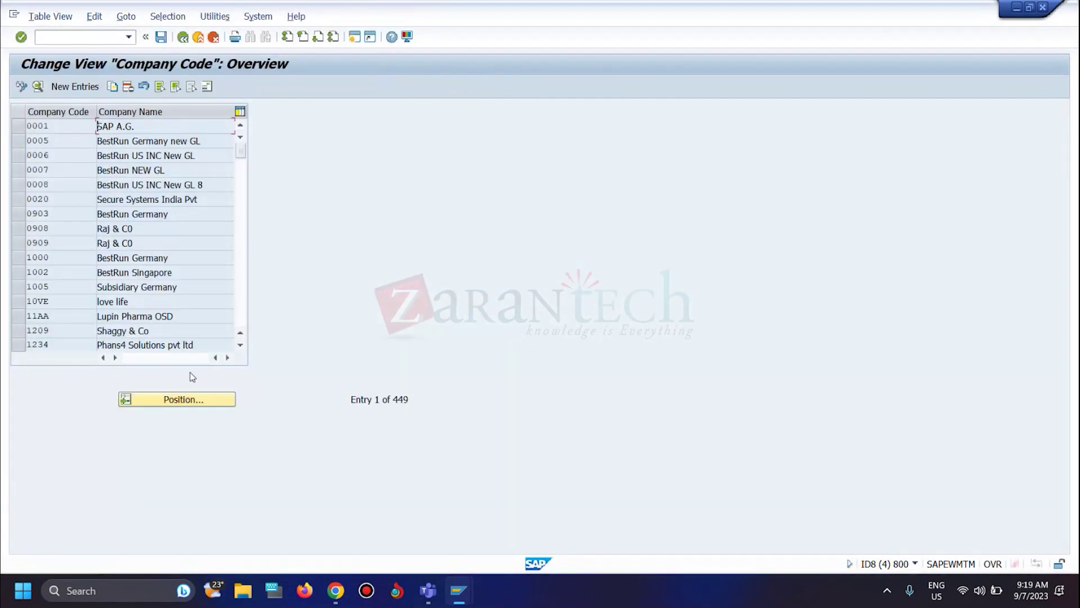
- Position the company code list on CFS1 and open its detail record
{"action": "left_click", "coordinate": [178, 397]}
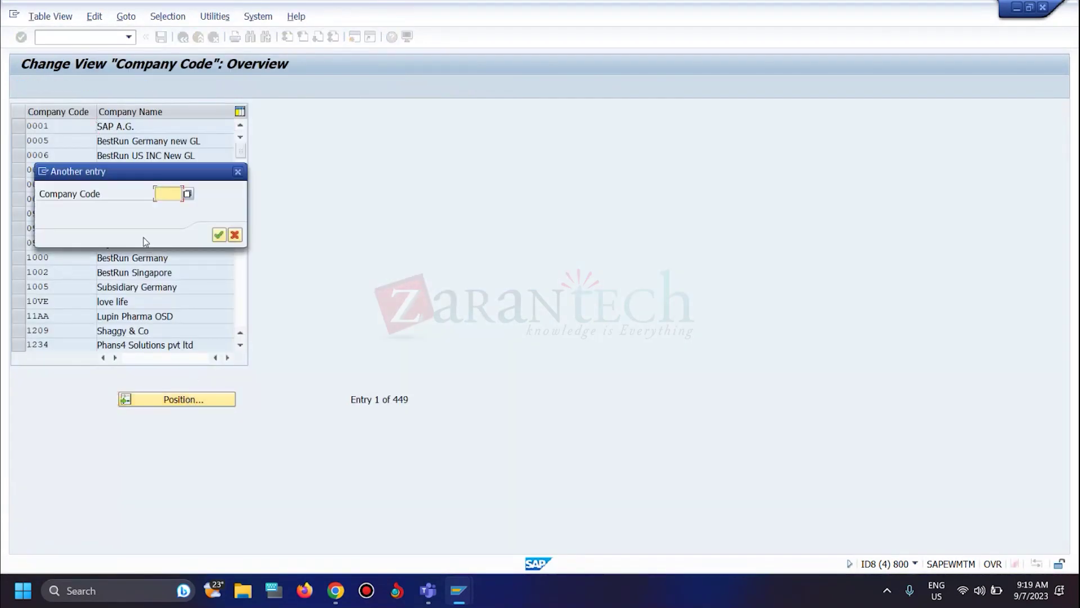
{"action": "type", "text": "CTS"}
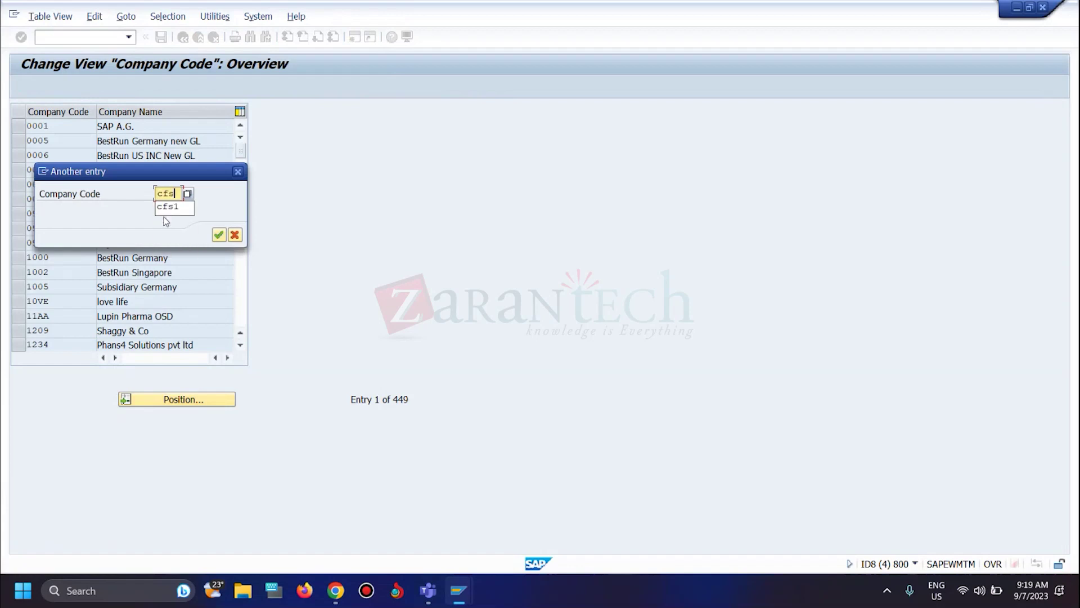
{"action": "key", "text": "Return"}
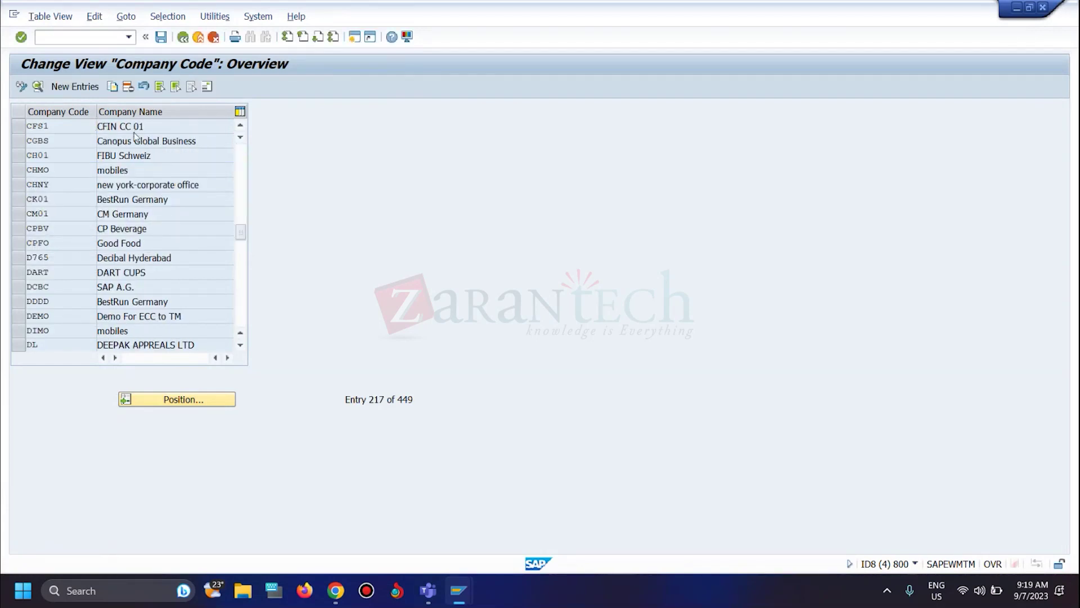
{"action": "double_click", "coordinate": [136, 129]}
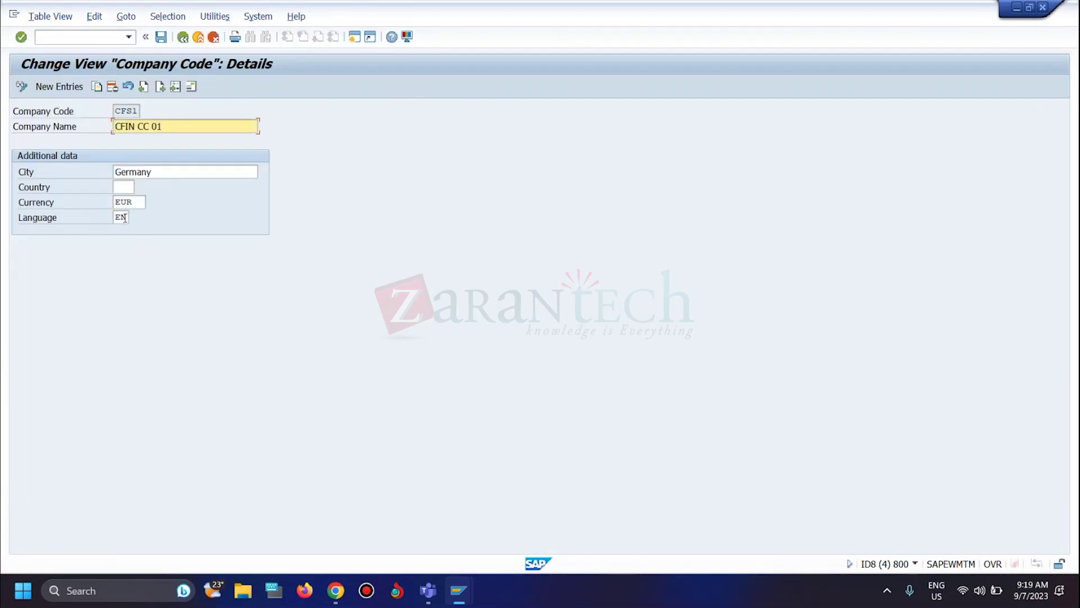
- Set the country of company code CFS1 to DE and save it with the proposed customizing request
{"action": "left_click", "coordinate": [121, 191]}
{"action": "type", "text": "DE"}
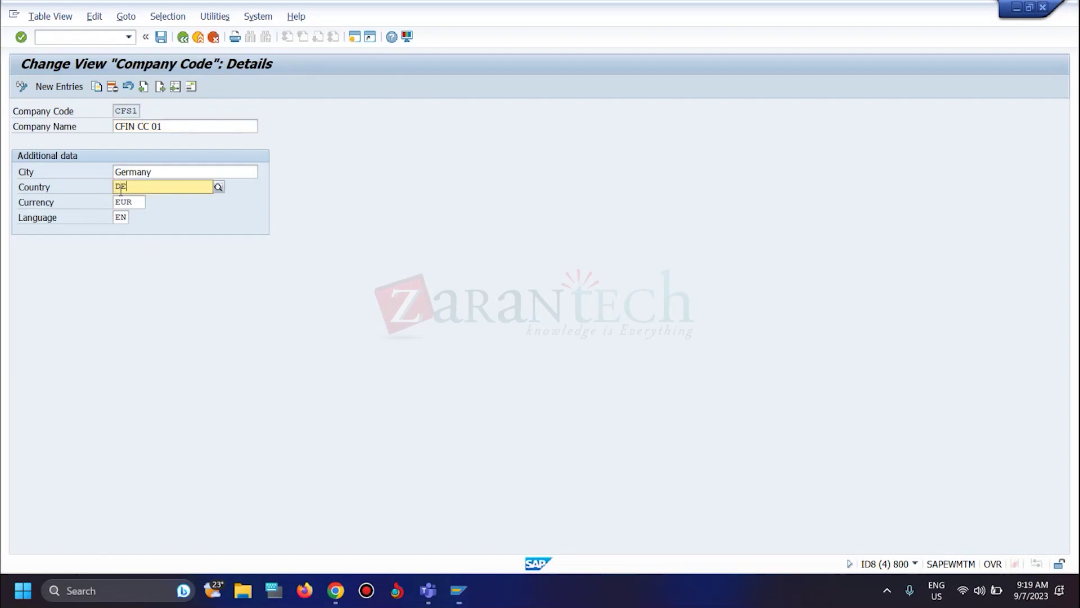
{"action": "left_click", "coordinate": [161, 215]}
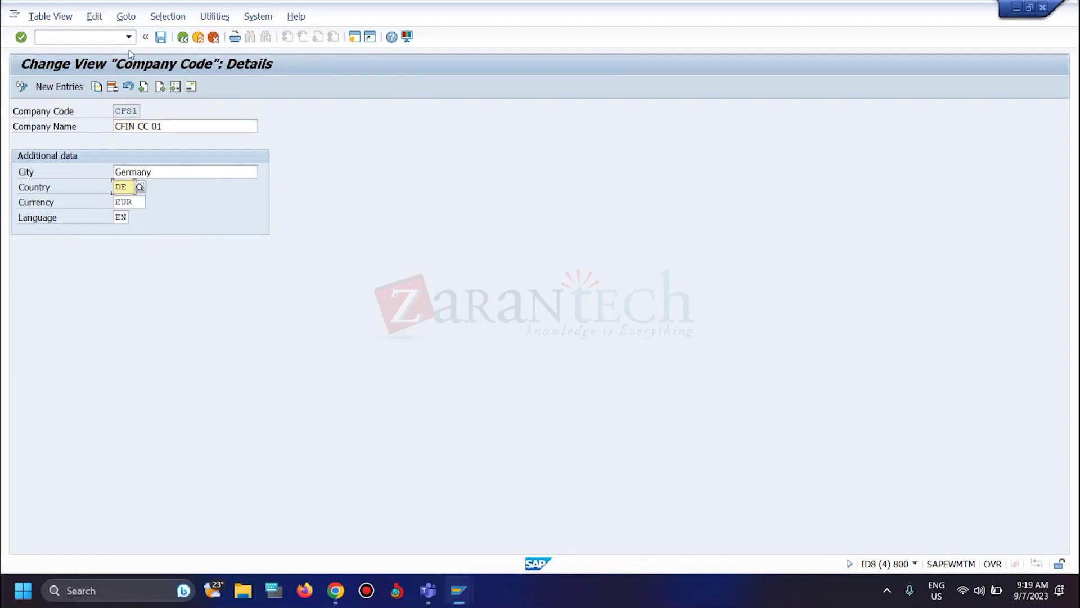
{"action": "key", "text": "ctrl+s"}
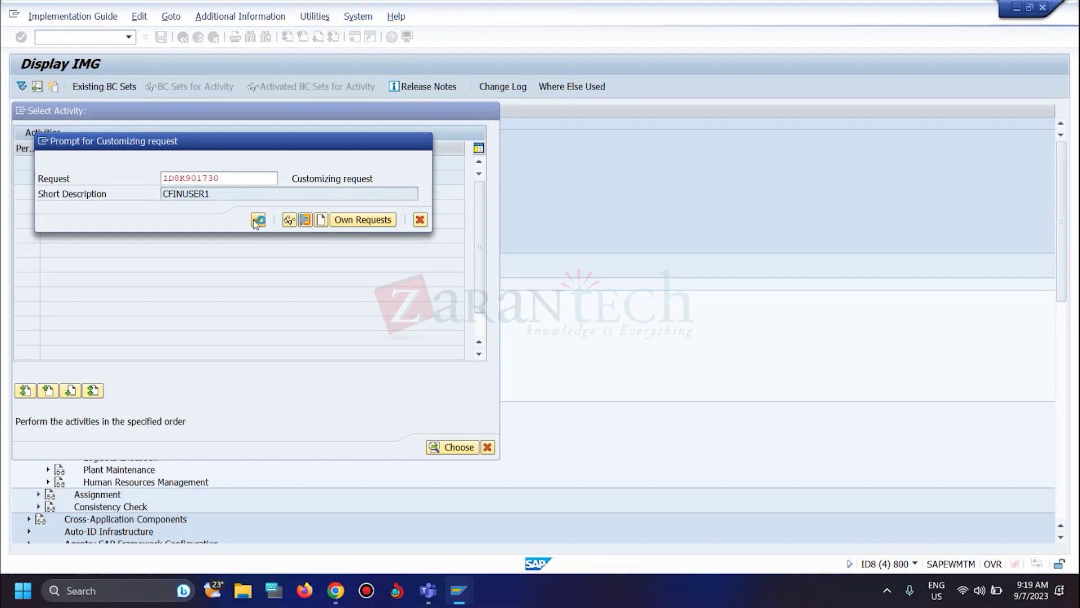
{"action": "left_click", "coordinate": [254, 220]}
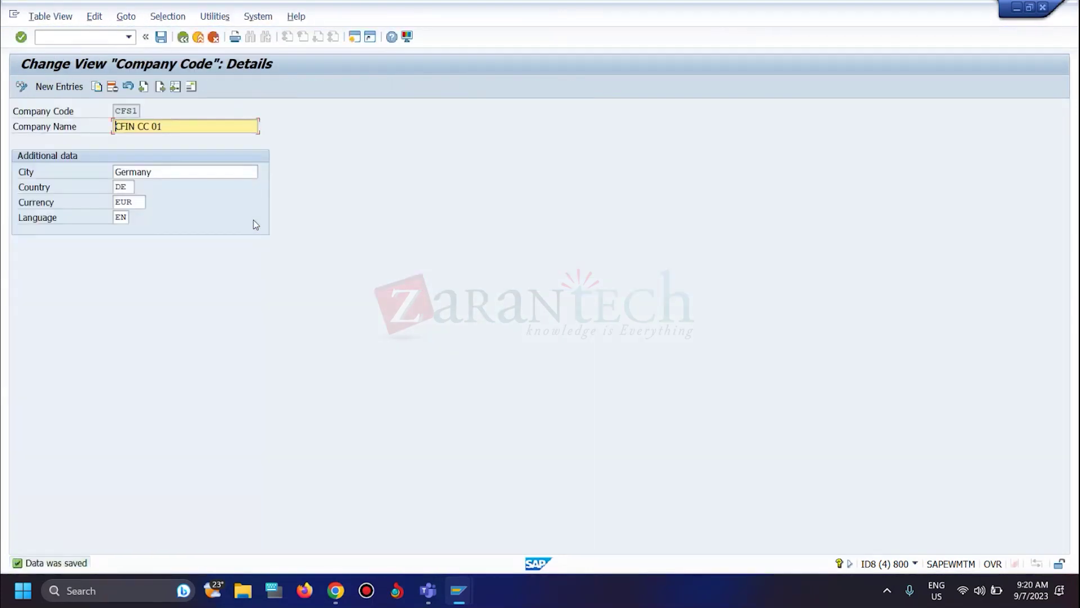
- Open G/L account document entry in a new session, date it 06.09.2023 and enter account 1000 in the first line
{"action": "left_click", "coordinate": [86, 37]}
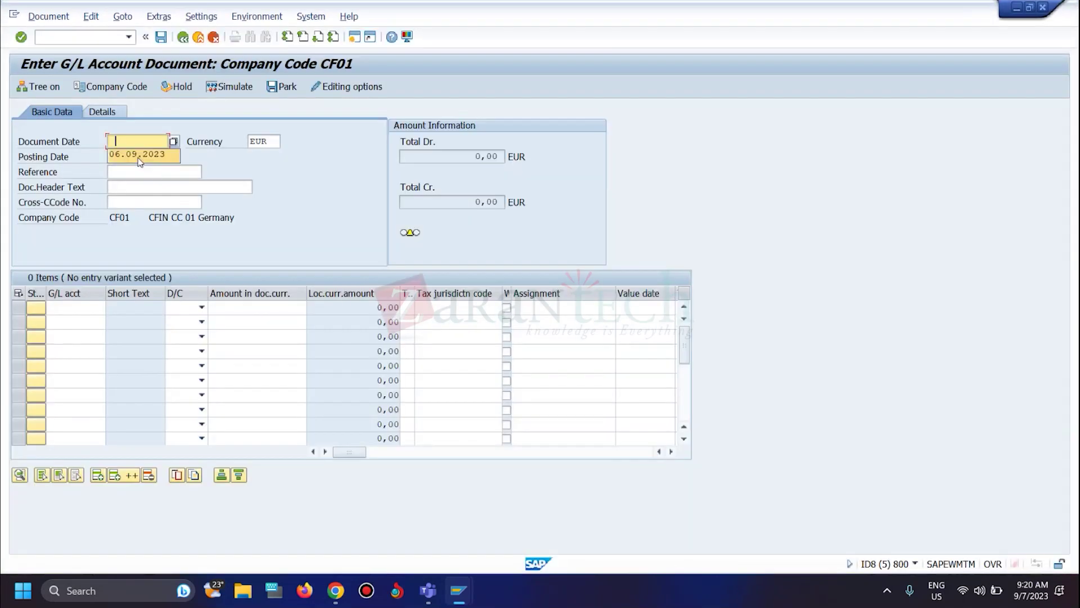
{"action": "left_click", "coordinate": [140, 156]}
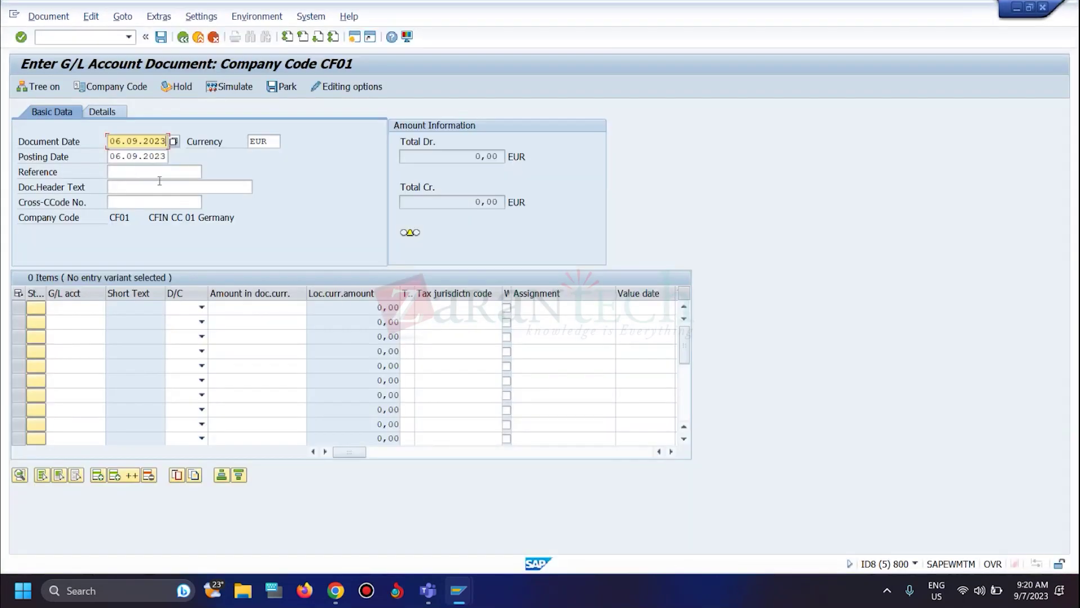
{"action": "left_click", "coordinate": [85, 311]}
{"action": "left_click", "coordinate": [88, 324]}
{"action": "key", "text": "Return"}
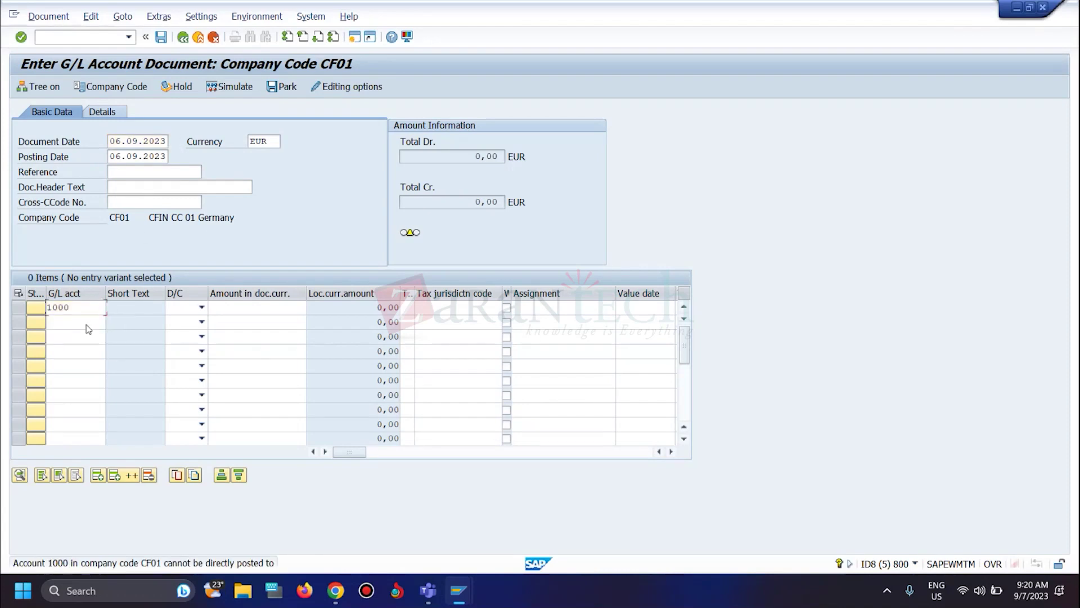
- Change the company code of the G/L account document to CFS1
{"action": "left_click", "coordinate": [119, 87]}
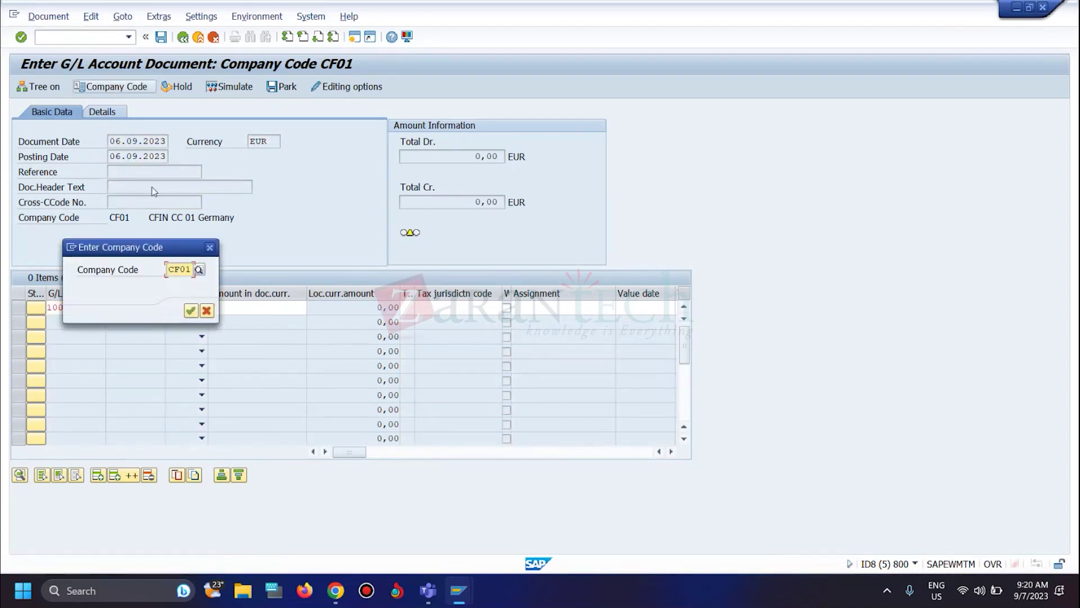
{"action": "type", "text": "a"}
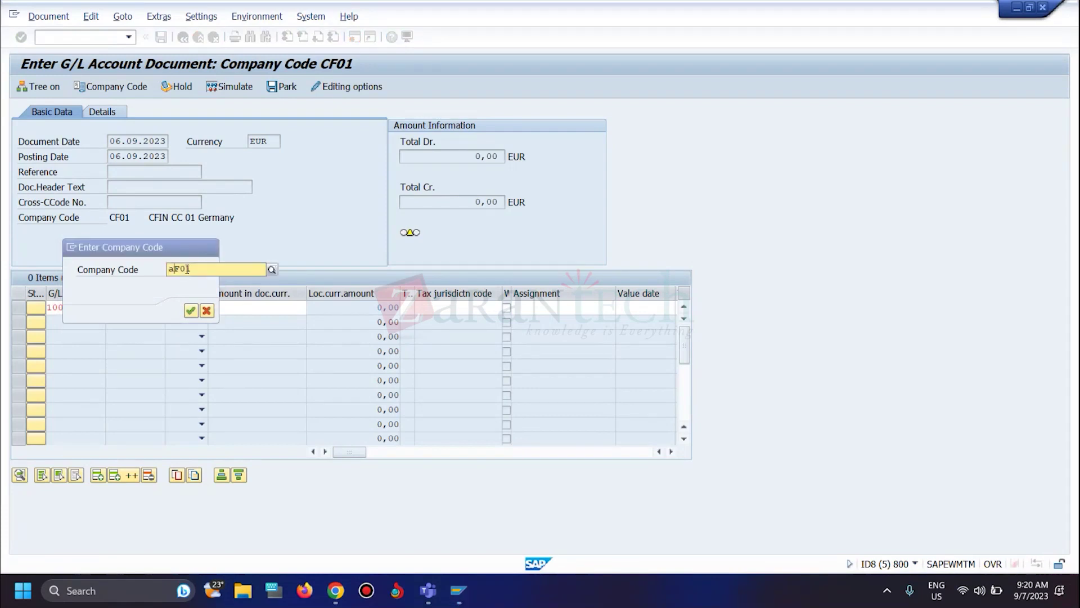
{"action": "key", "text": "BackSpace"}
{"action": "key", "text": "Delete"}
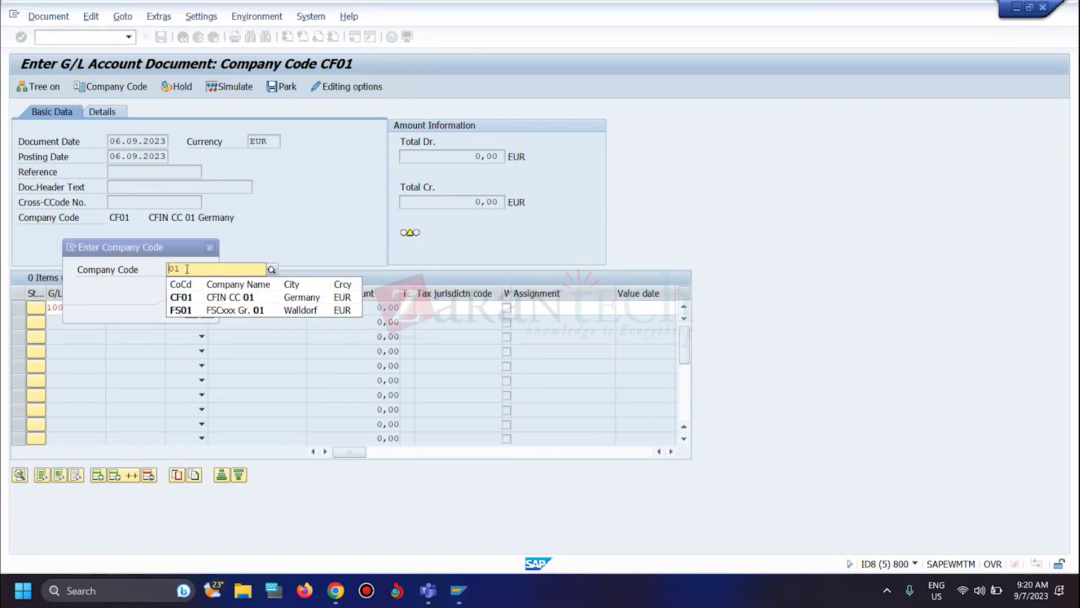
{"action": "key", "text": "End"}
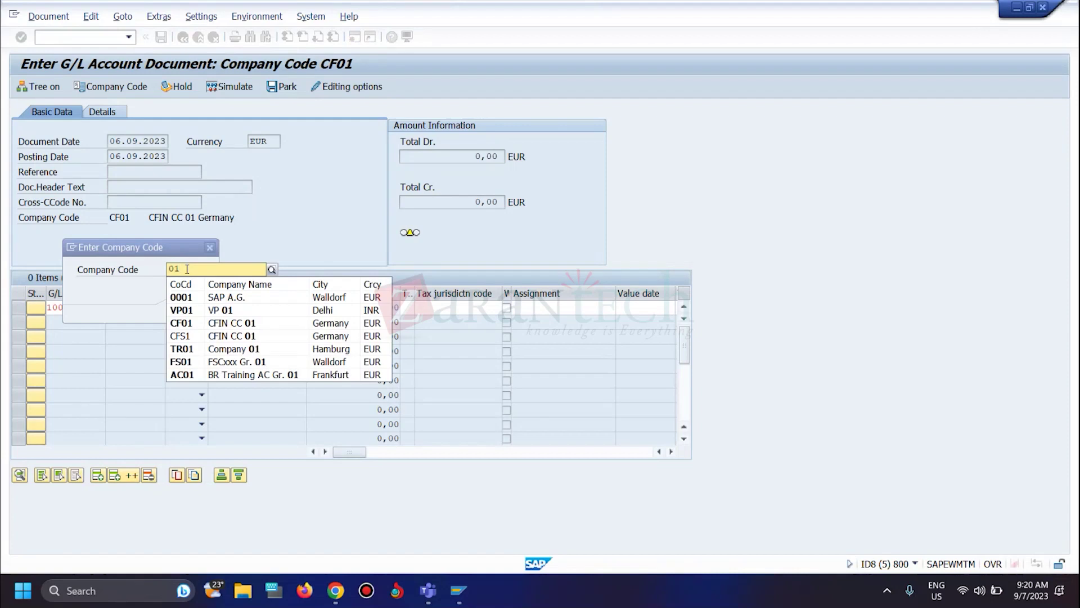
{"action": "key", "text": "BackSpace"}
{"action": "key", "text": "BackSpace"}
{"action": "type", "text": "cfs1"}
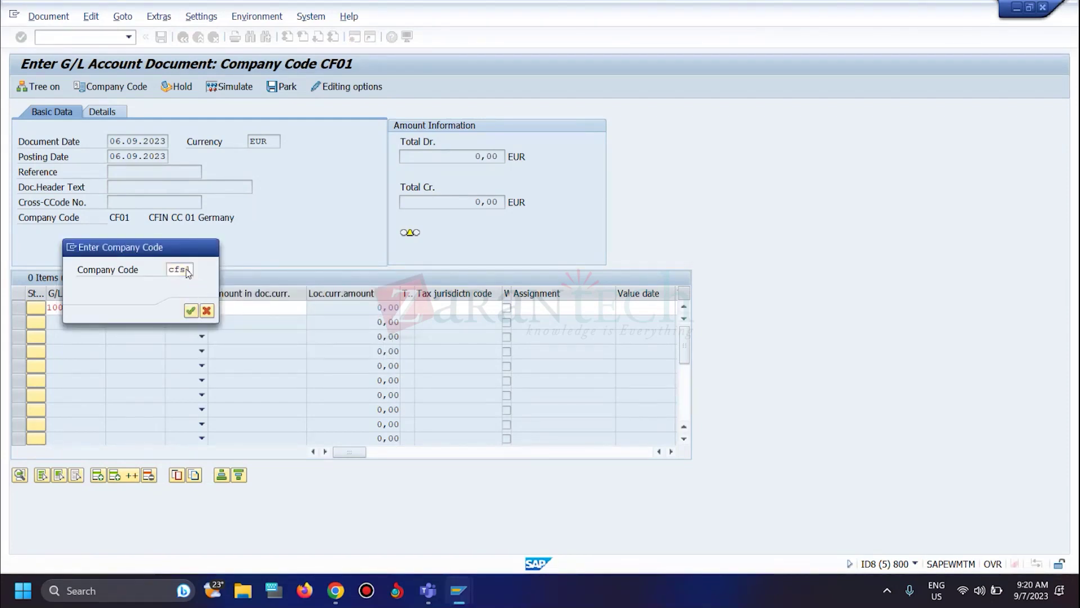
{"action": "key", "text": "Return"}
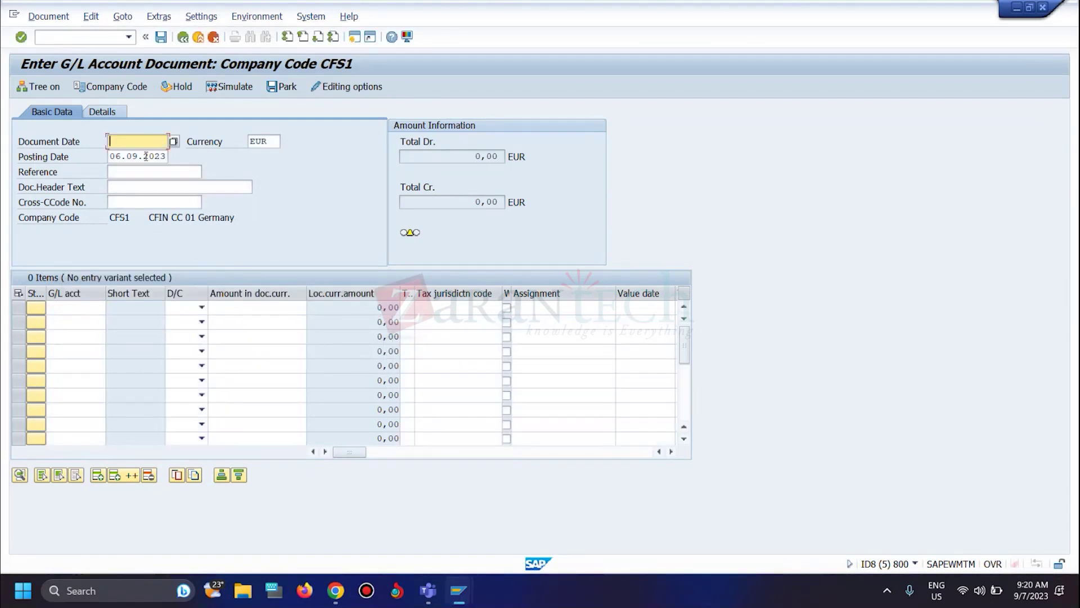
- Copy the posting date 06.09.2023 into the document date of the G/L document
{"action": "left_click", "coordinate": [129, 156]}
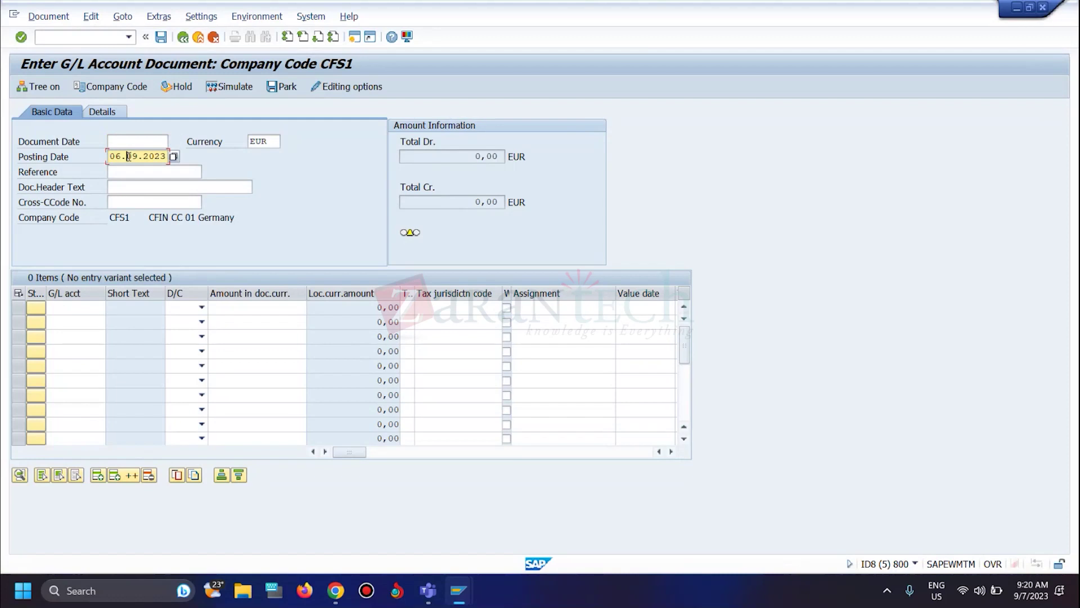
{"action": "left_click_drag", "start_coordinate": [110, 156], "coordinate": [167, 156]}
{"action": "key", "text": "ctrl+c"}
{"action": "left_click", "coordinate": [157, 142]}
{"action": "key", "text": "ctrl+v"}
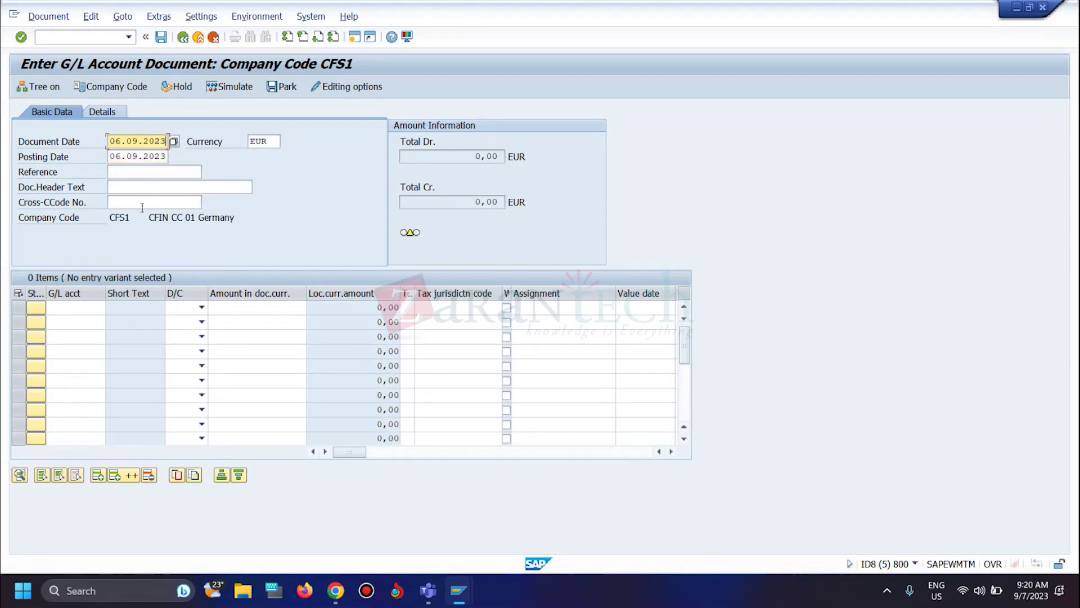
- Enter account 1000 with an amount of 100 in the first line item
{"action": "left_click", "coordinate": [72, 311]}
{"action": "type", "text": "1000"}
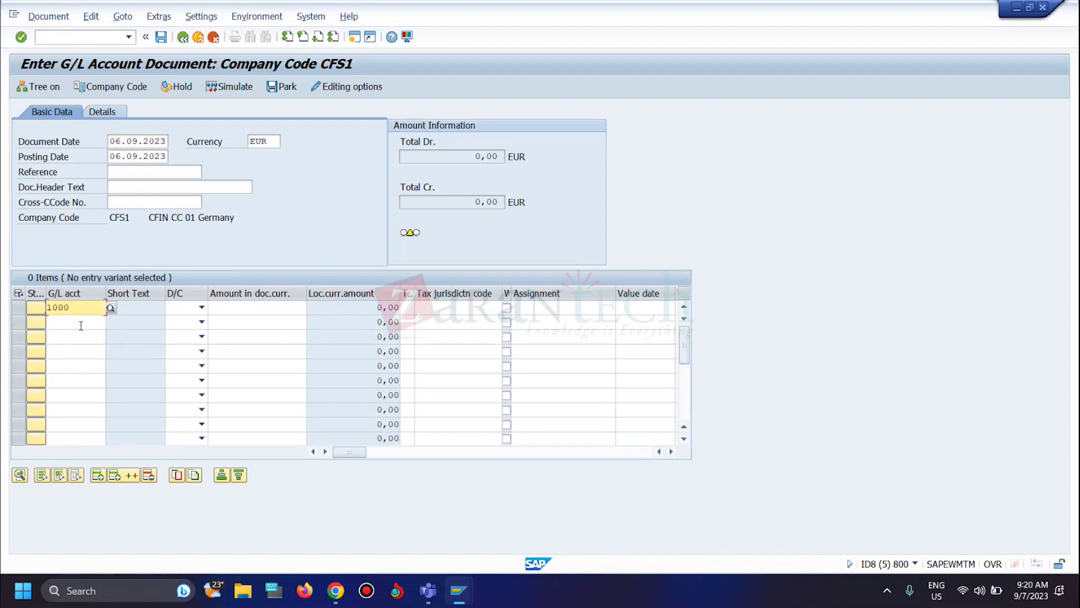
{"action": "left_click", "coordinate": [272, 307]}
{"action": "type", "text": "100"}
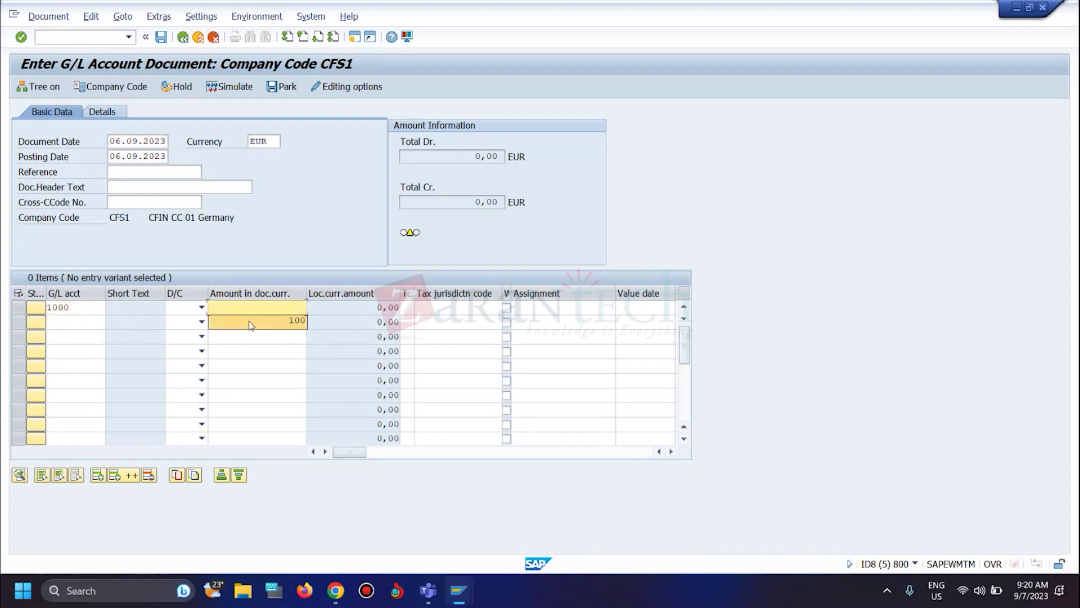
- Check the CFS1 accounts in the SKB1 table display and enter account 4000 in the second line item
{"action": "left_click", "coordinate": [82, 321]}
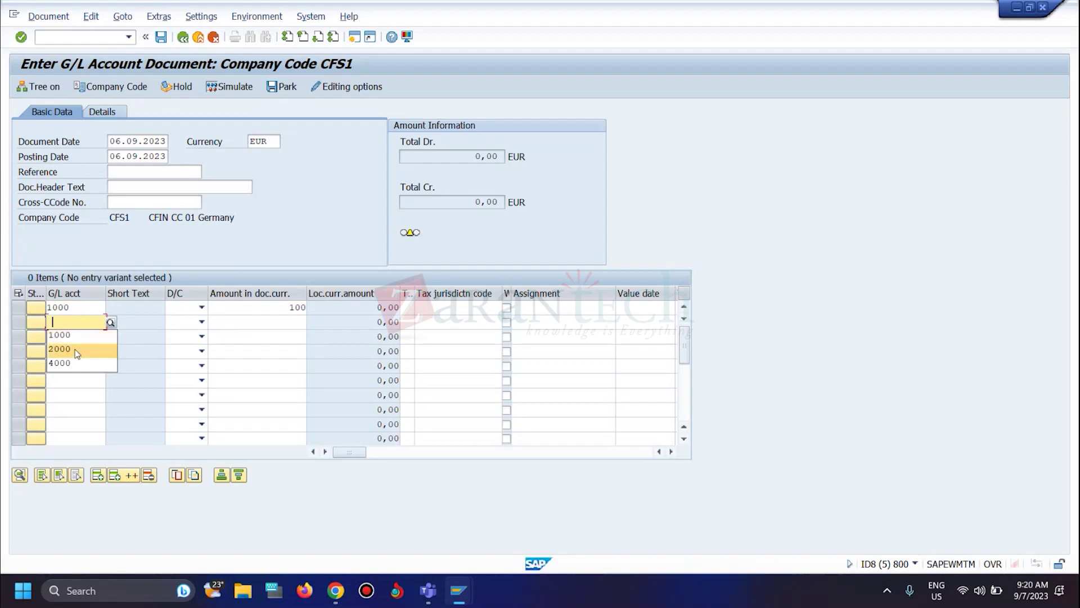
{"action": "key", "text": "alt+Tab"}
{"action": "key", "text": "alt+Tab"}
{"action": "key", "text": "alt+Tab"}
{"action": "left_click", "coordinate": [417, 367]}
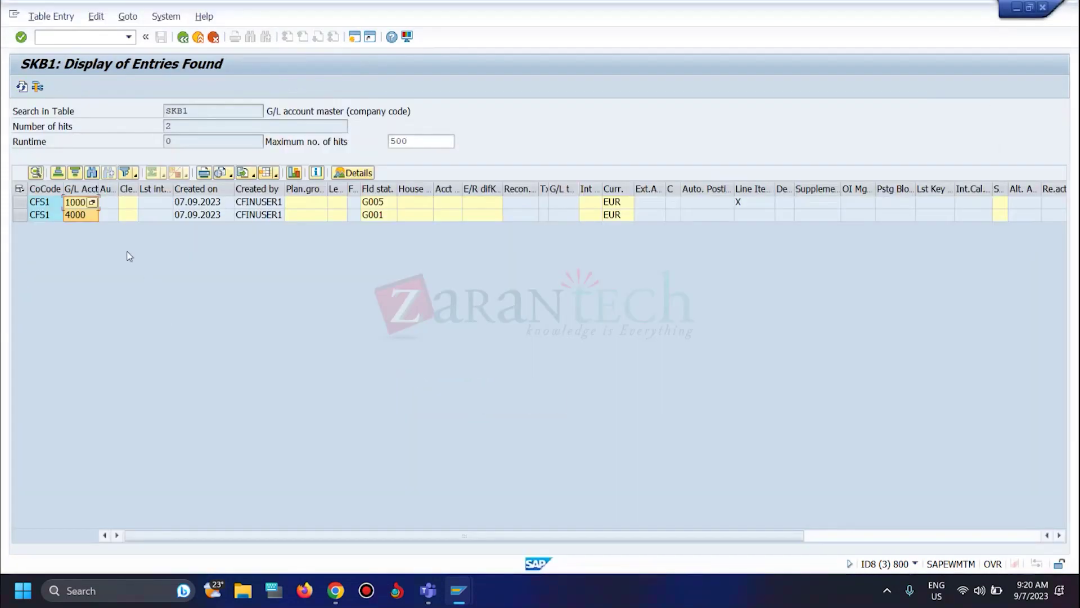
{"action": "key", "text": "alt+Tab"}
{"action": "type", "text": "4000"}
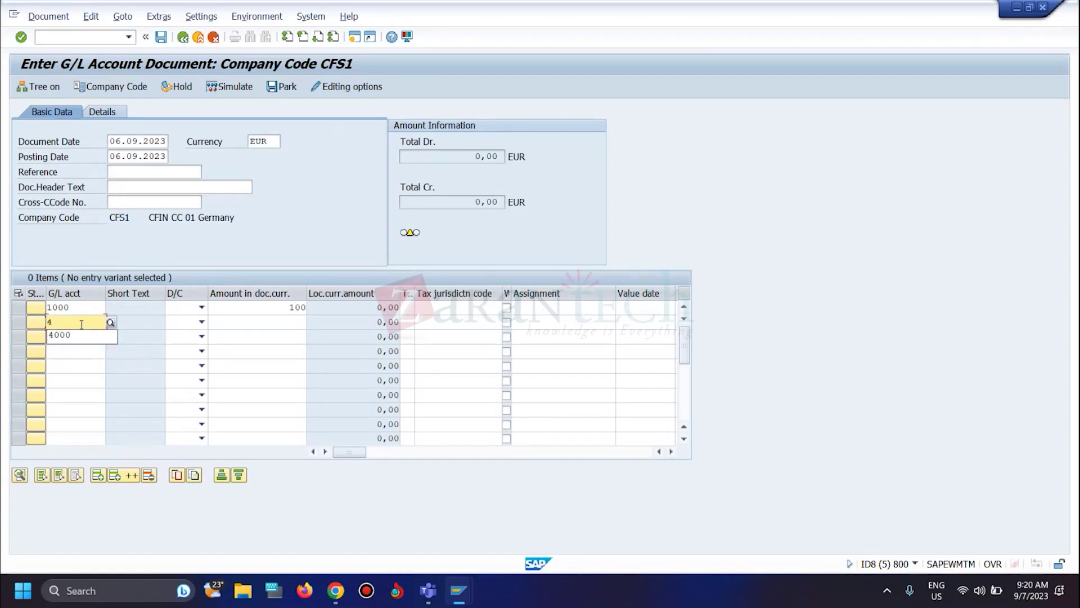
- Set the account 1000 line to Credit and the account 4000 line to Debit with an amount of 100
{"action": "left_click", "coordinate": [284, 322]}
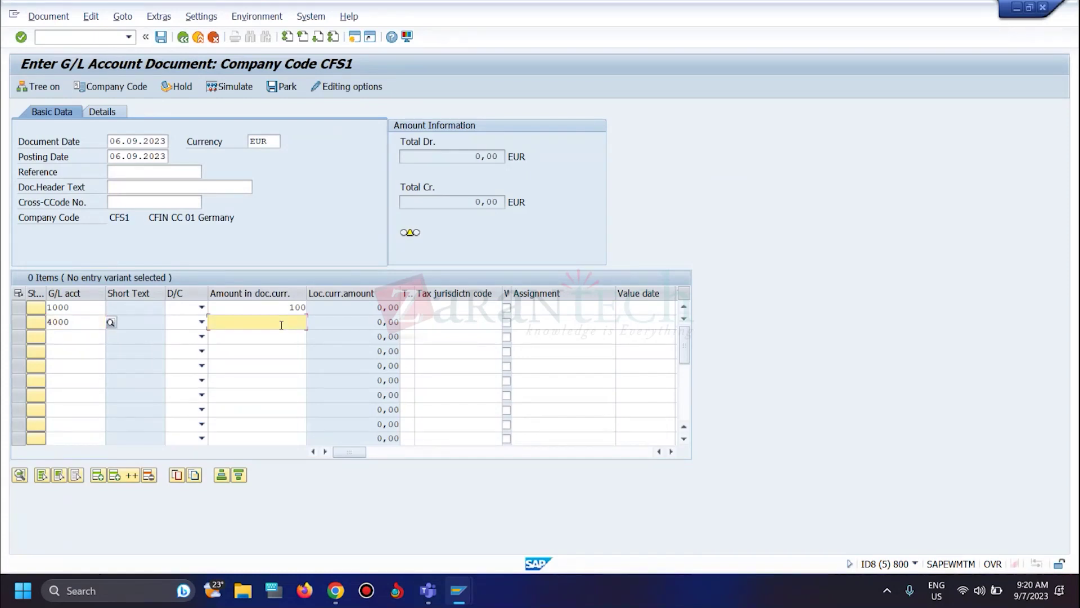
{"action": "left_click", "coordinate": [183, 308]}
{"action": "left_click", "coordinate": [179, 321]}
{"action": "left_click", "coordinate": [185, 322]}
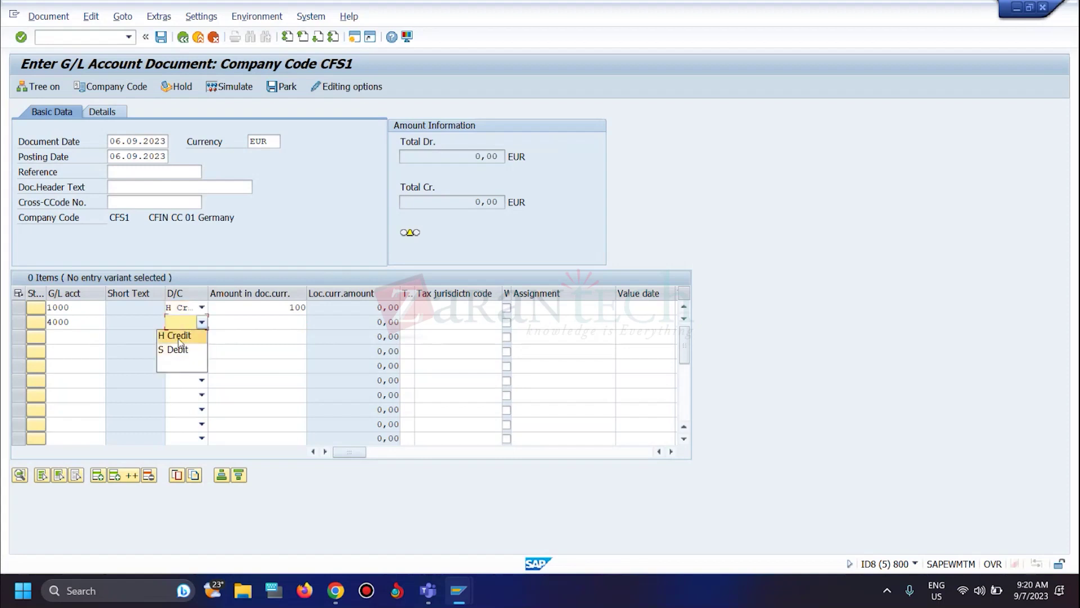
{"action": "left_click", "coordinate": [178, 349]}
{"action": "left_click", "coordinate": [273, 322]}
{"action": "type", "text": "100"}
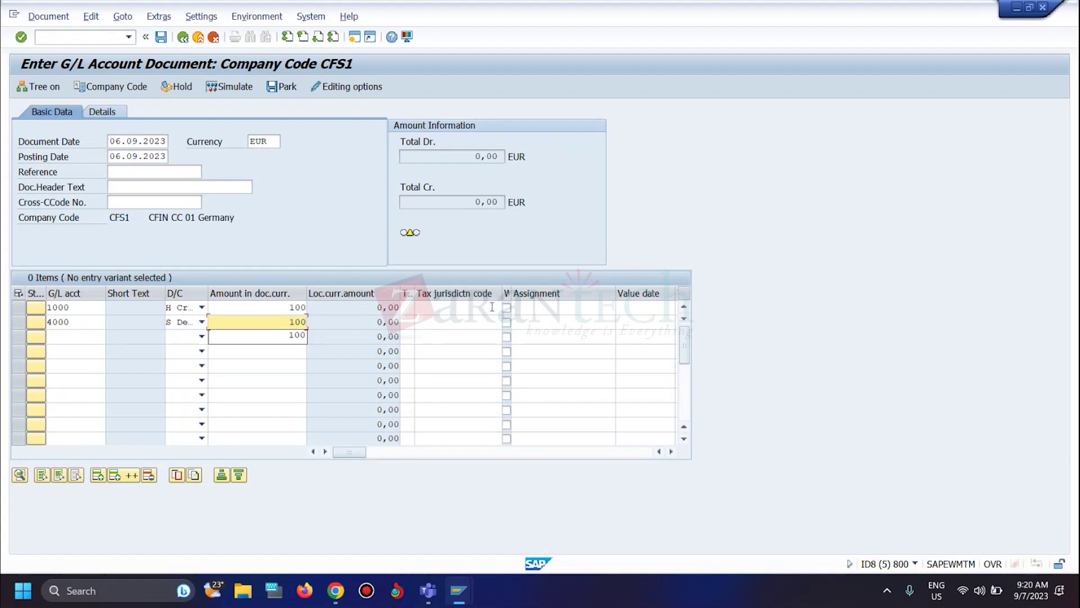
- Copy the document date 06.09.2023 into the first line's value date and validate the entries
{"action": "left_click", "coordinate": [560, 306]}
{"action": "key", "text": "Tab"}
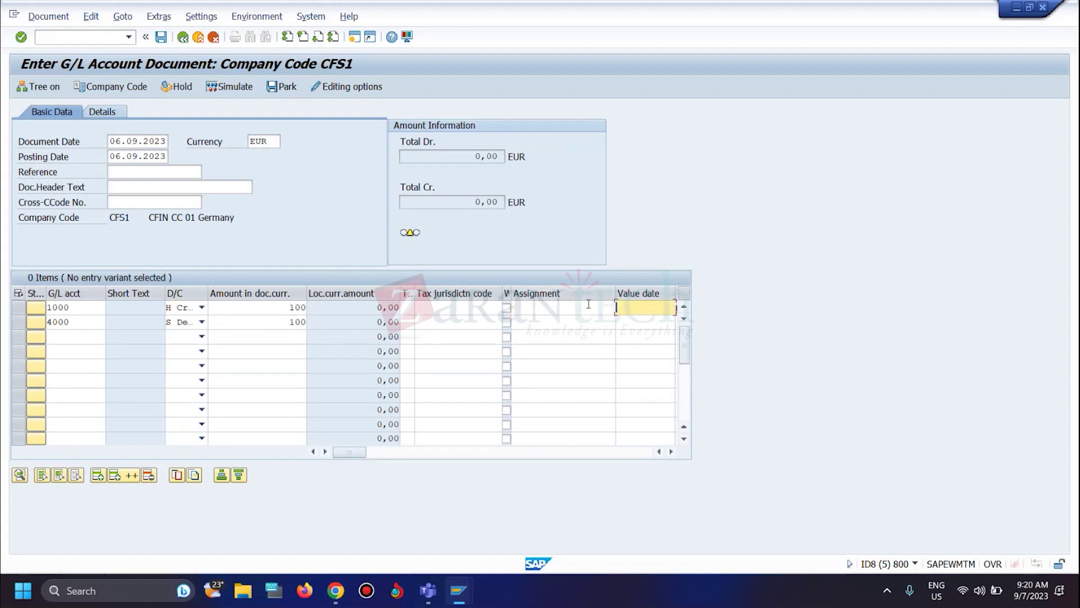
{"action": "left_click_drag", "start_coordinate": [108, 140], "coordinate": [169, 140]}
{"action": "key", "text": "ctrl+c"}
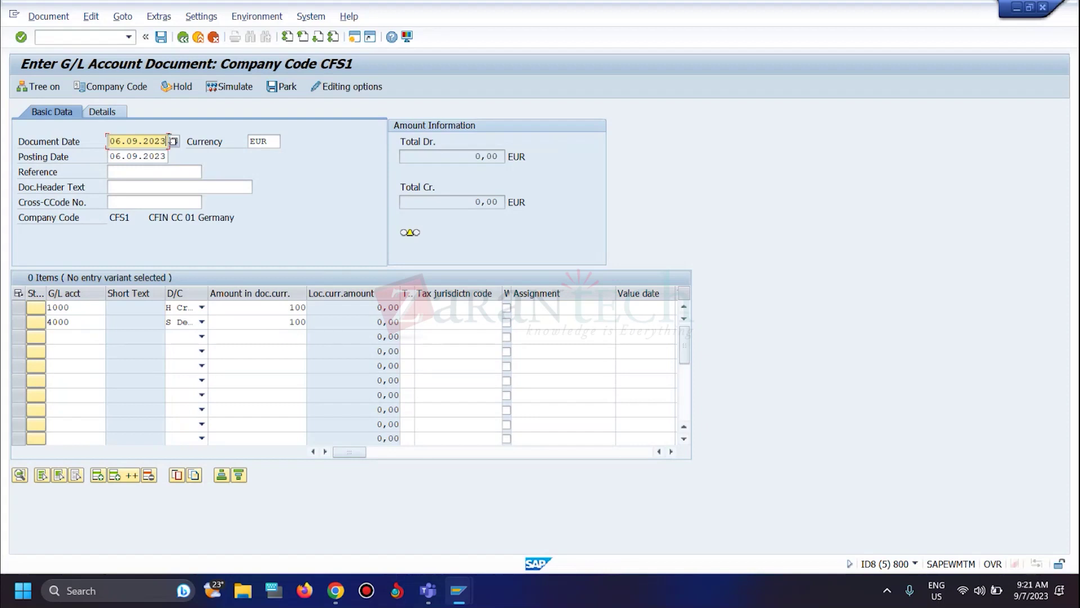
{"action": "left_click", "coordinate": [634, 312]}
{"action": "key", "text": "ctrl+v"}
{"action": "key", "text": "Return"}
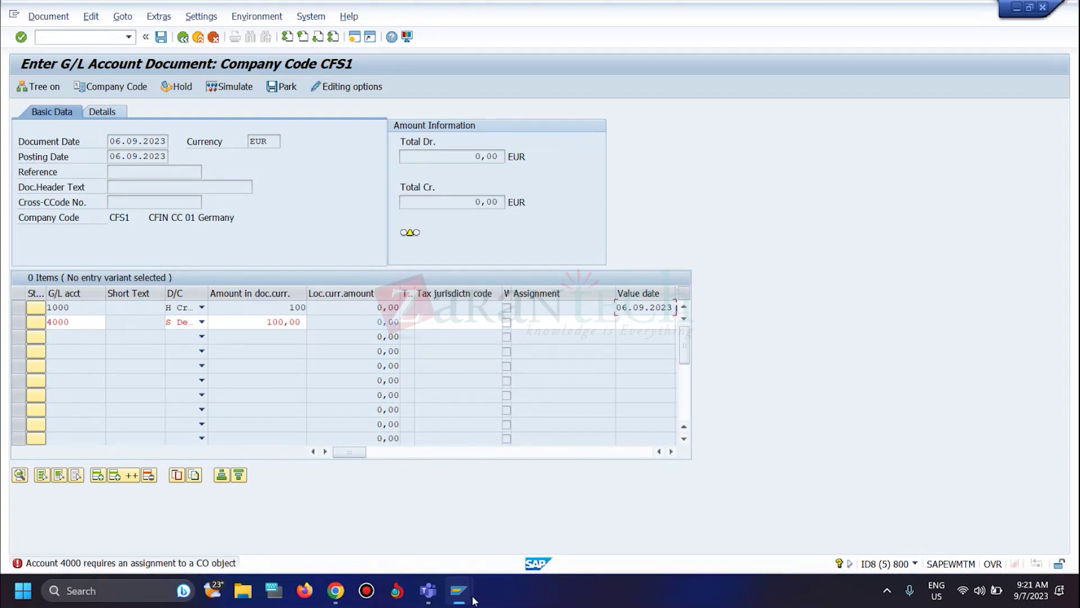
- Switch to the company code customizing session and return from the CFS1 record to the IMG structure
{"action": "mouse_move", "coordinate": [458, 590]}
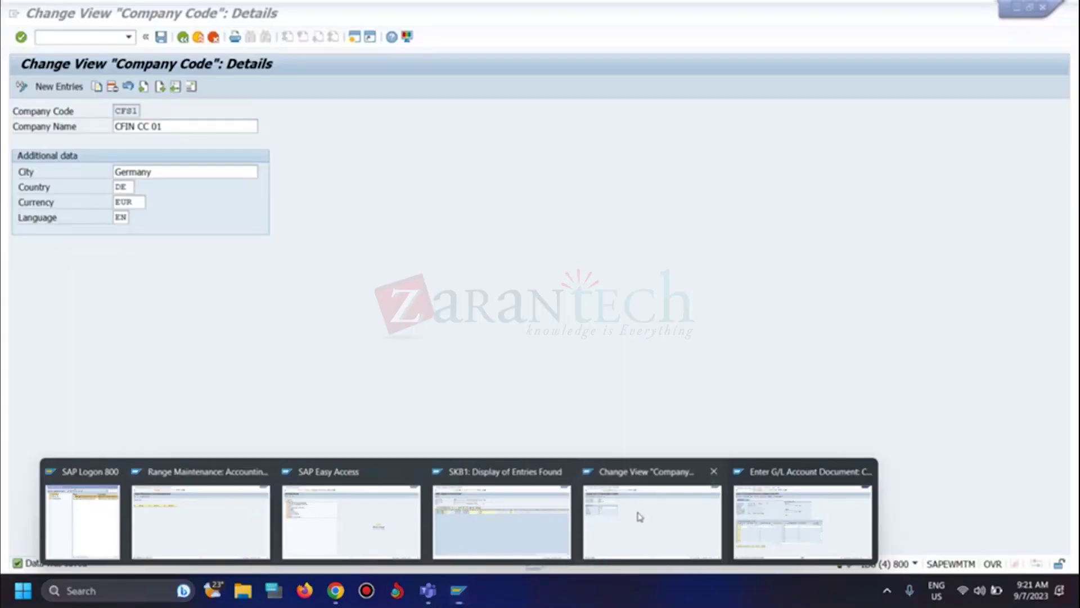
{"action": "left_click", "coordinate": [639, 513]}
{"action": "left_click", "coordinate": [181, 39]}
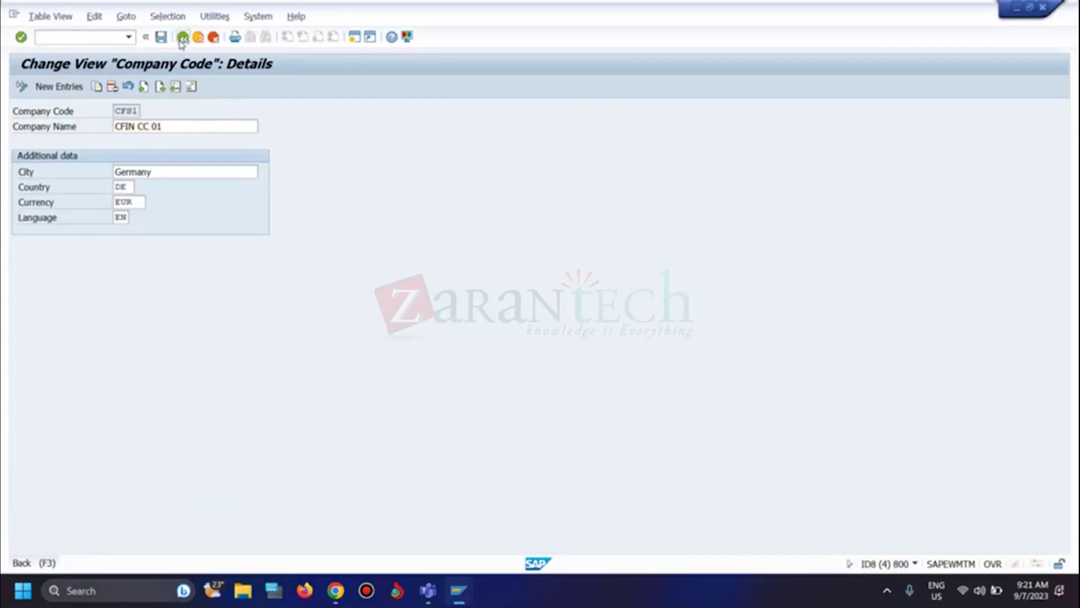
{"action": "left_click", "coordinate": [181, 38]}
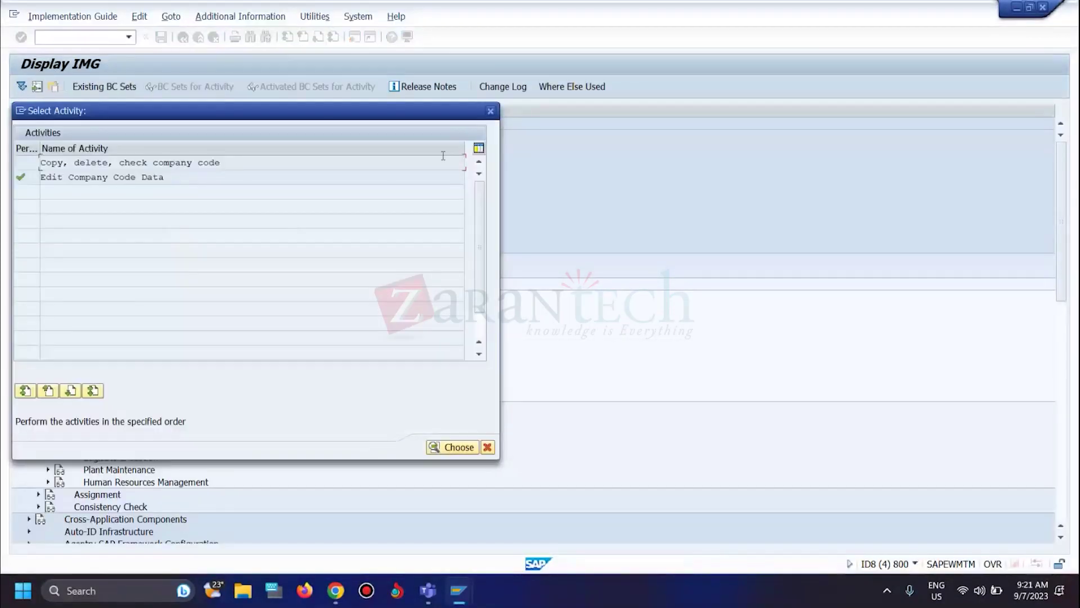
{"action": "left_click", "coordinate": [490, 111]}
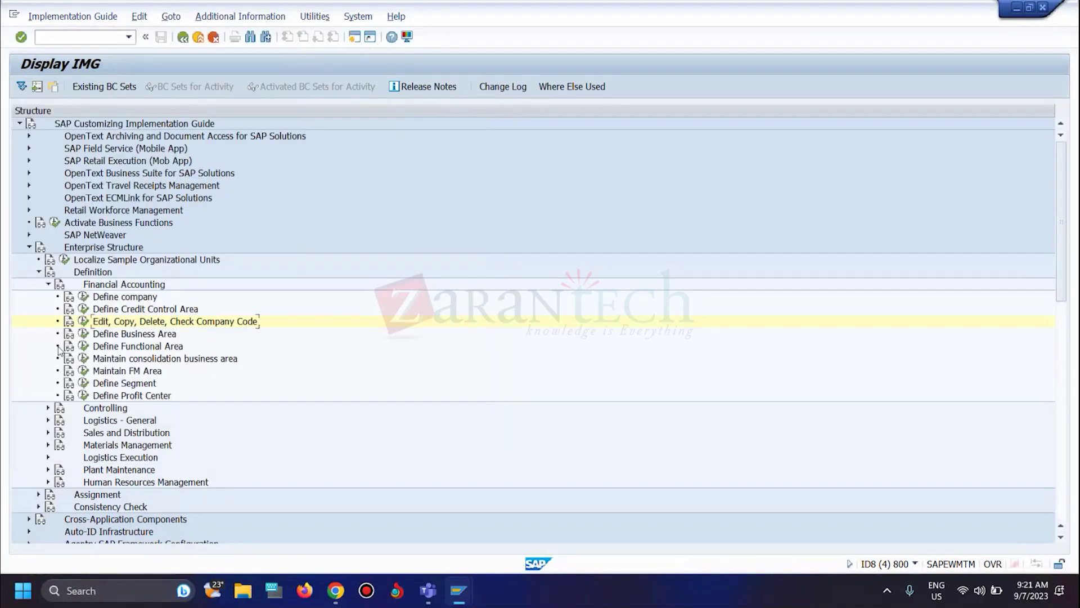
- Look through the Controlling activities under Enterprise Structure, Definition, and collapse the Enterprise Structure node
{"action": "scroll", "coordinate": [102, 345], "scroll_direction": "down", "scroll_amount": 4}
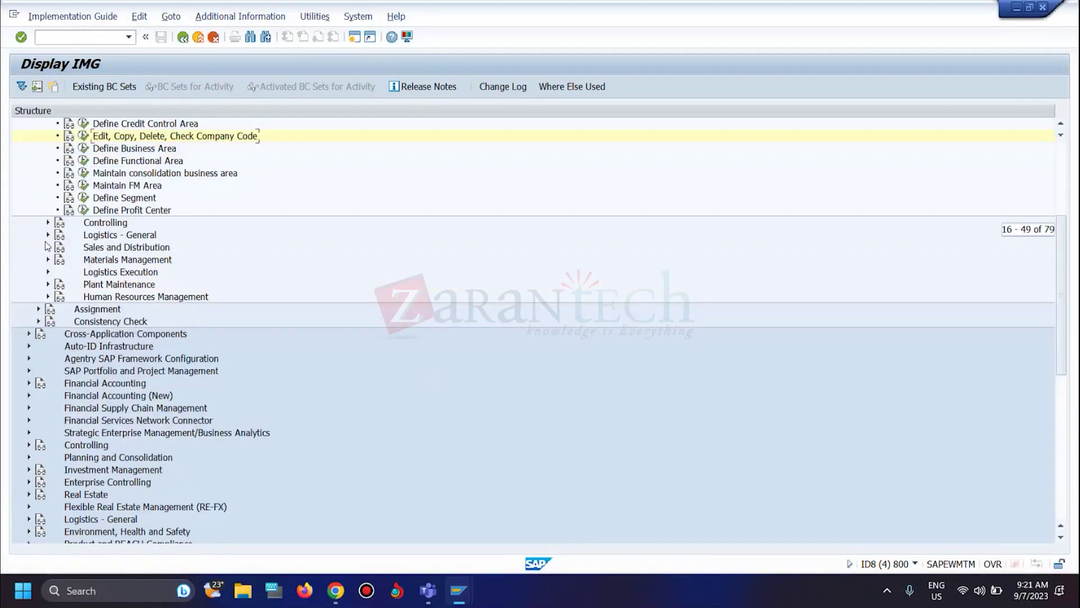
{"action": "scroll", "coordinate": [39, 282], "scroll_direction": "up", "scroll_amount": 3}
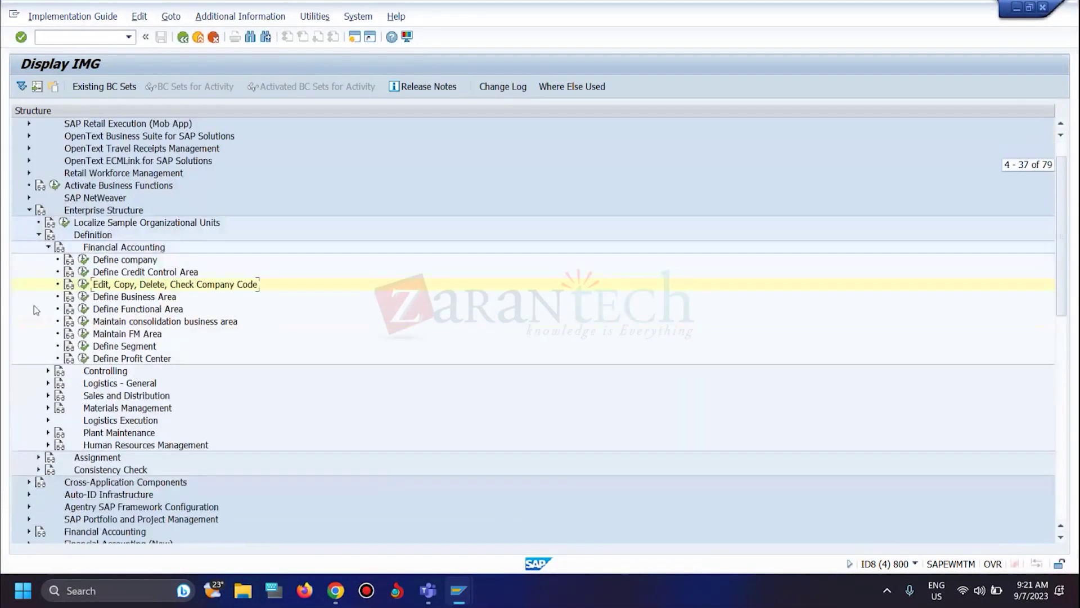
{"action": "left_click", "coordinate": [47, 371]}
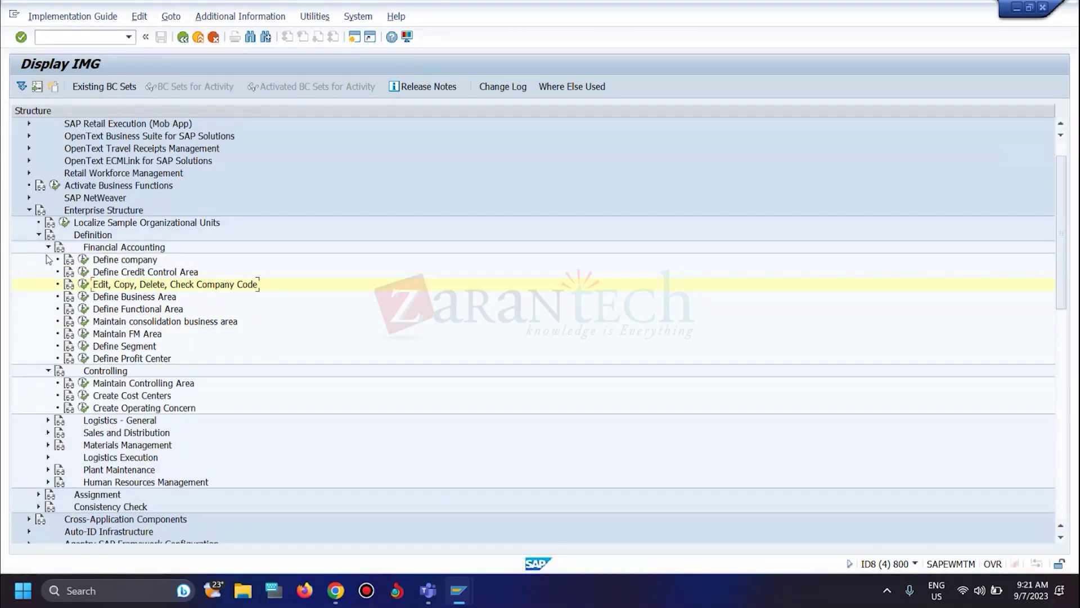
{"action": "left_click", "coordinate": [30, 210]}
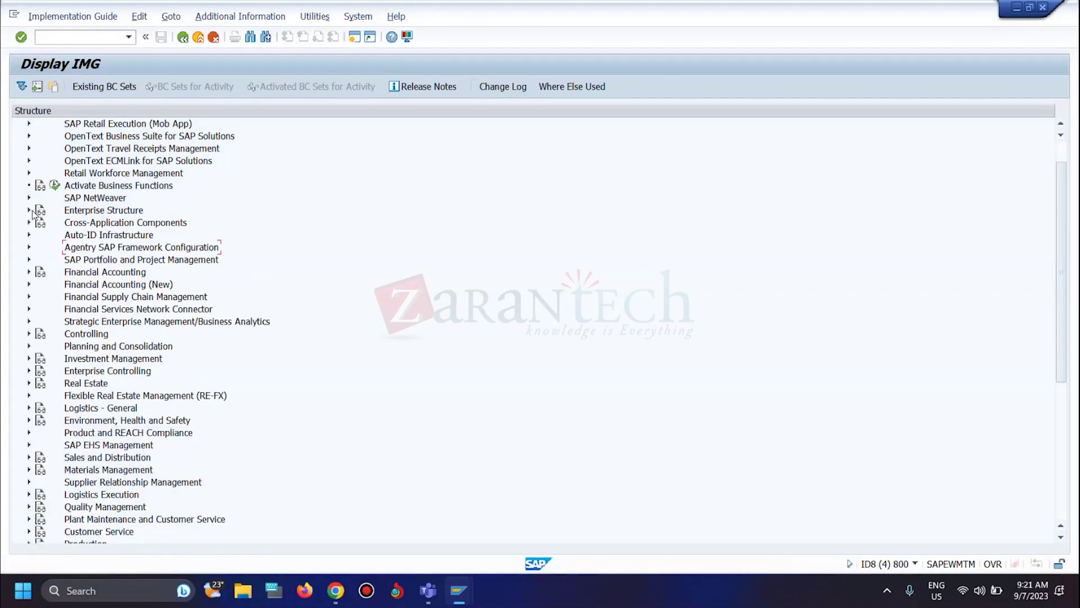
- Expand Controlling, Profit Center Accounting down to its Basic Settings and confirm CFS1 in the Set Controlling Area activity
{"action": "left_click", "coordinate": [28, 334]}
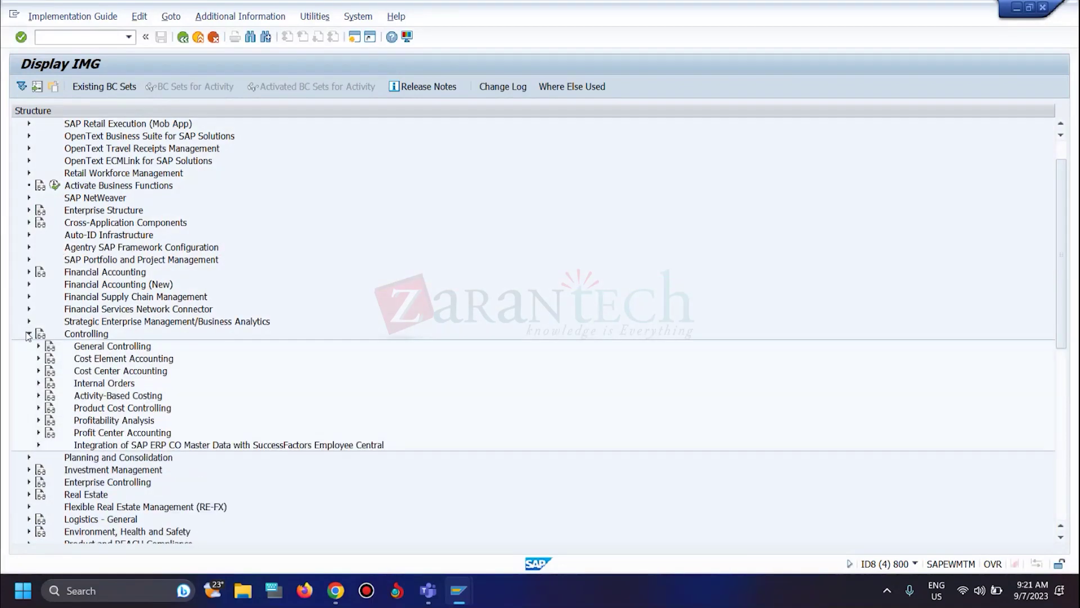
{"action": "left_click", "coordinate": [39, 432]}
{"action": "scroll", "coordinate": [147, 373], "scroll_direction": "down", "scroll_amount": 6}
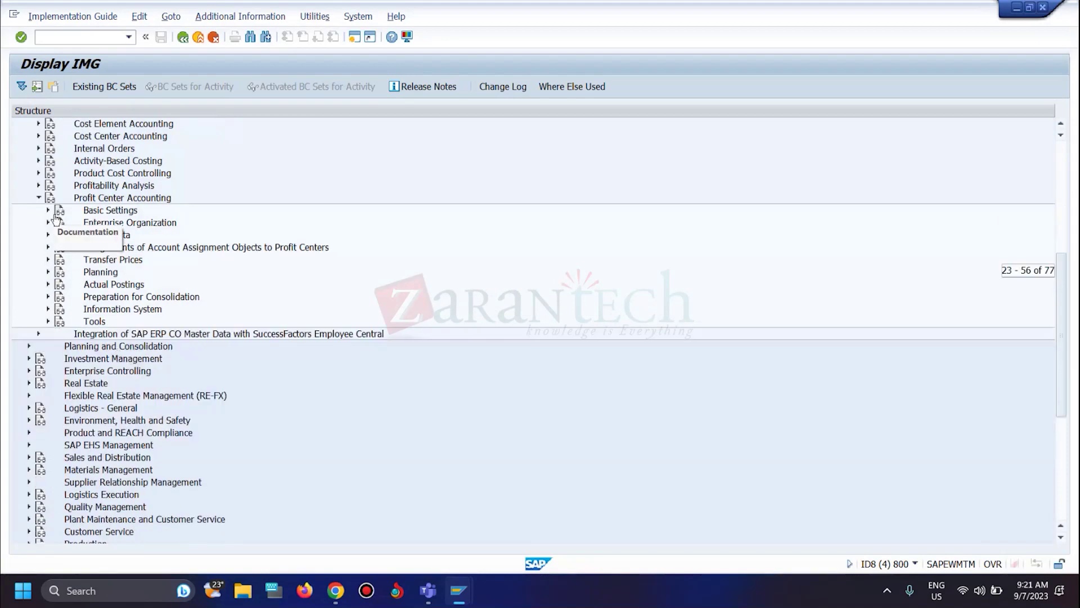
{"action": "left_click", "coordinate": [48, 210]}
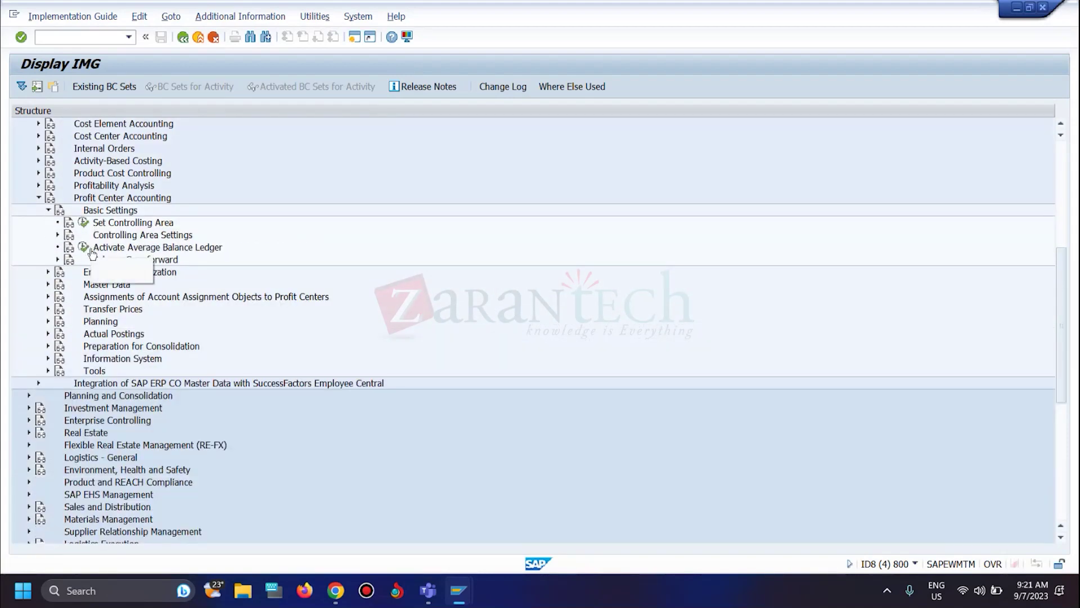
{"action": "left_click", "coordinate": [58, 235]}
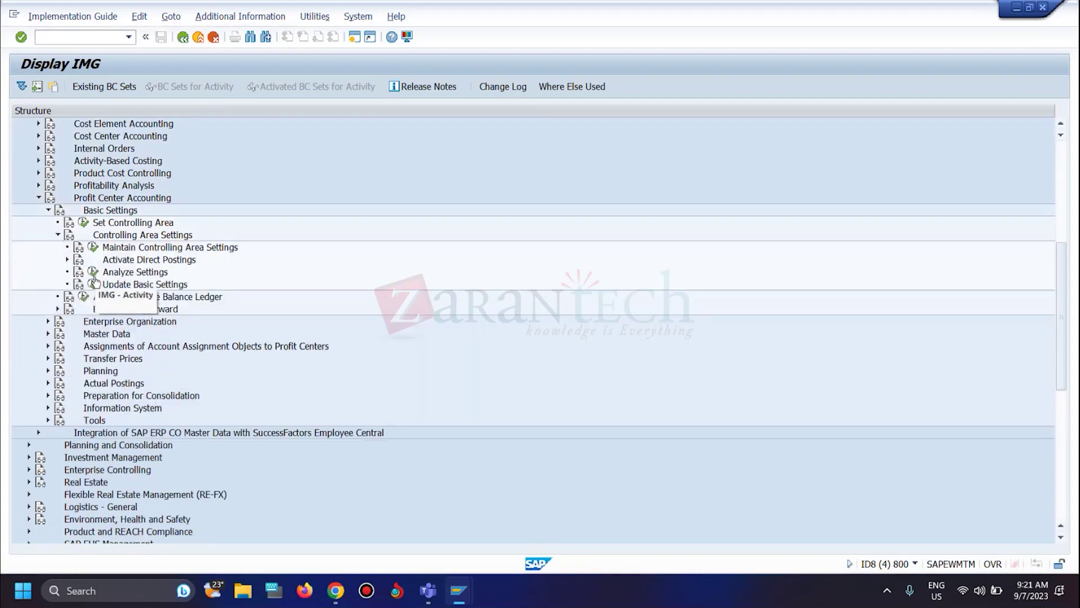
{"action": "left_click", "coordinate": [83, 222]}
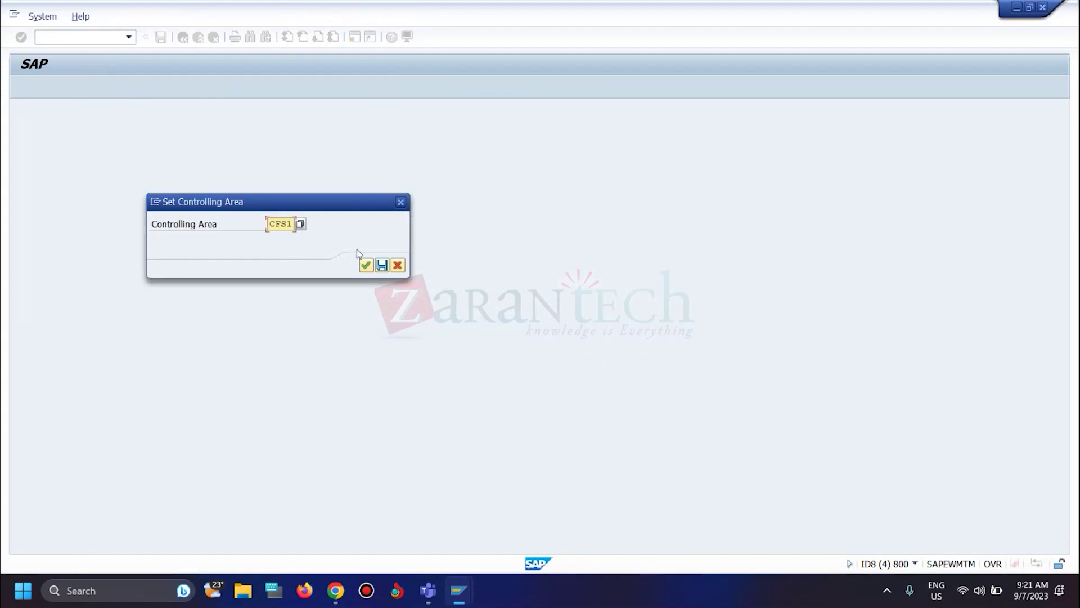
{"action": "left_click", "coordinate": [365, 274]}
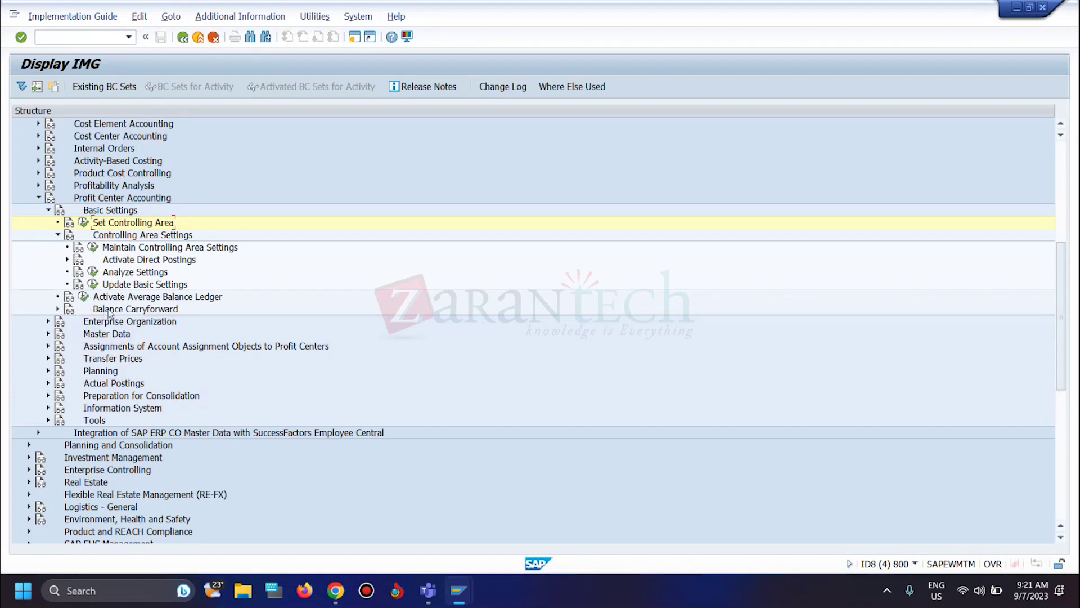
- Expand the Activate Direct Postings and Enterprise Organization nodes under Profit Center Accounting
{"action": "left_click", "coordinate": [67, 260]}
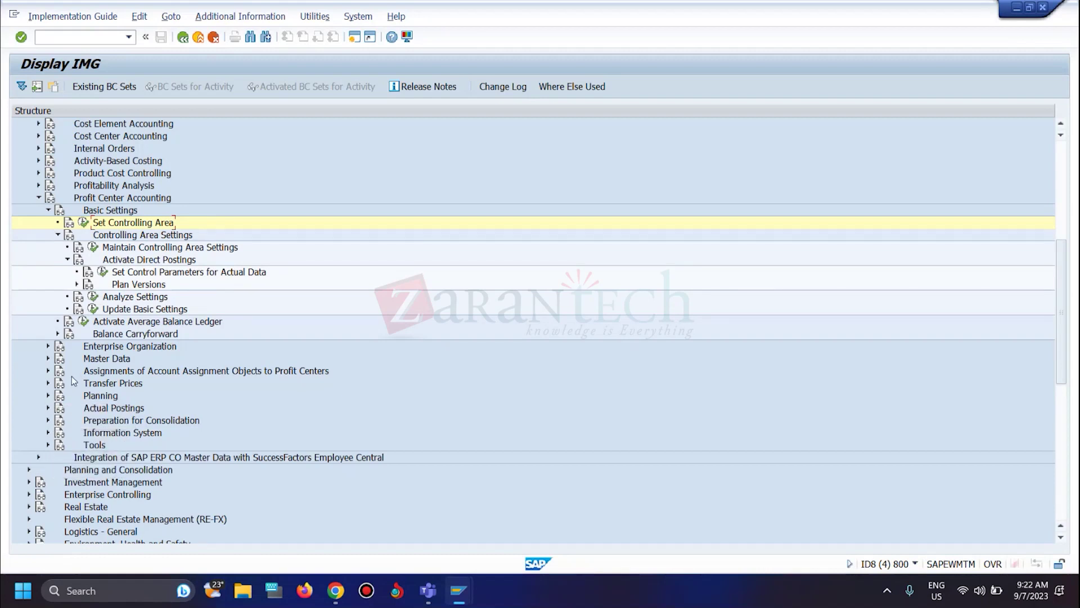
{"action": "left_click", "coordinate": [47, 347]}
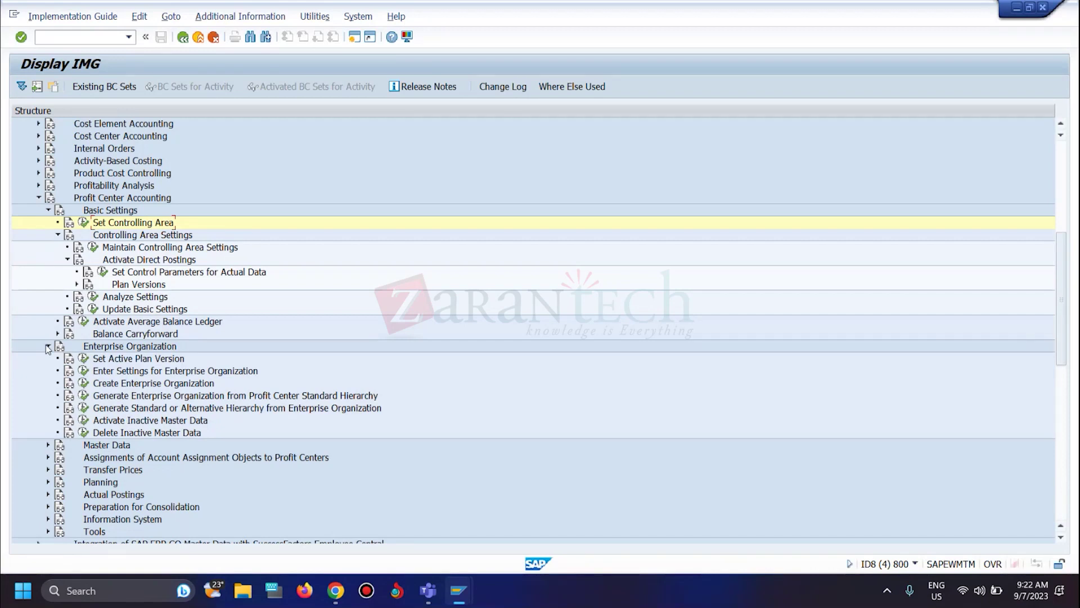
- Switch to the G/L document session, read the long text of the account 4000 CO assignment error, and return to the IMG structure
{"action": "key", "text": "alt+Tab"}
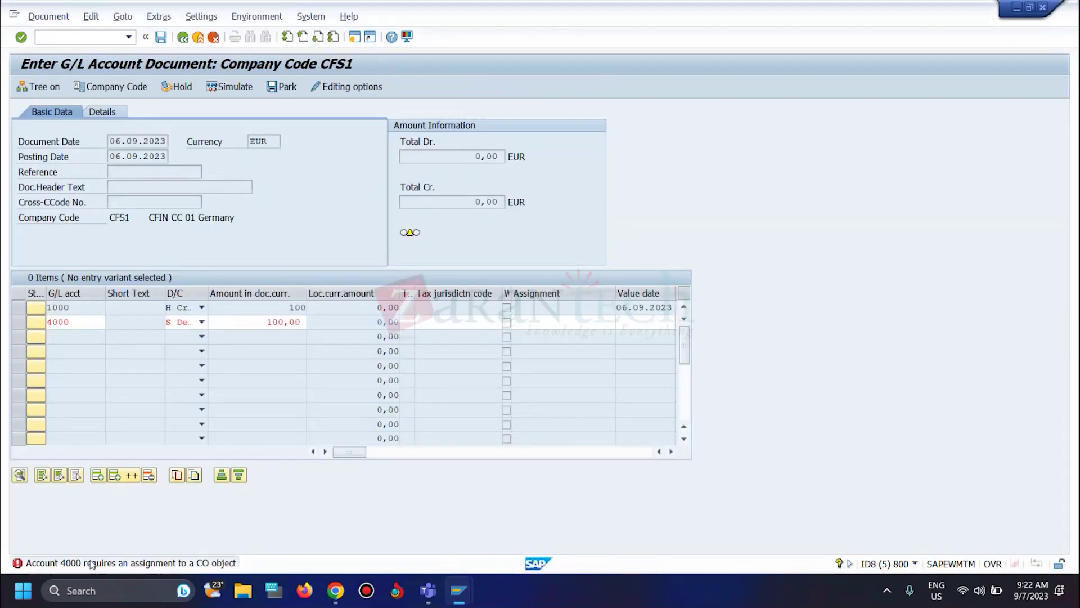
{"action": "double_click", "coordinate": [92, 564]}
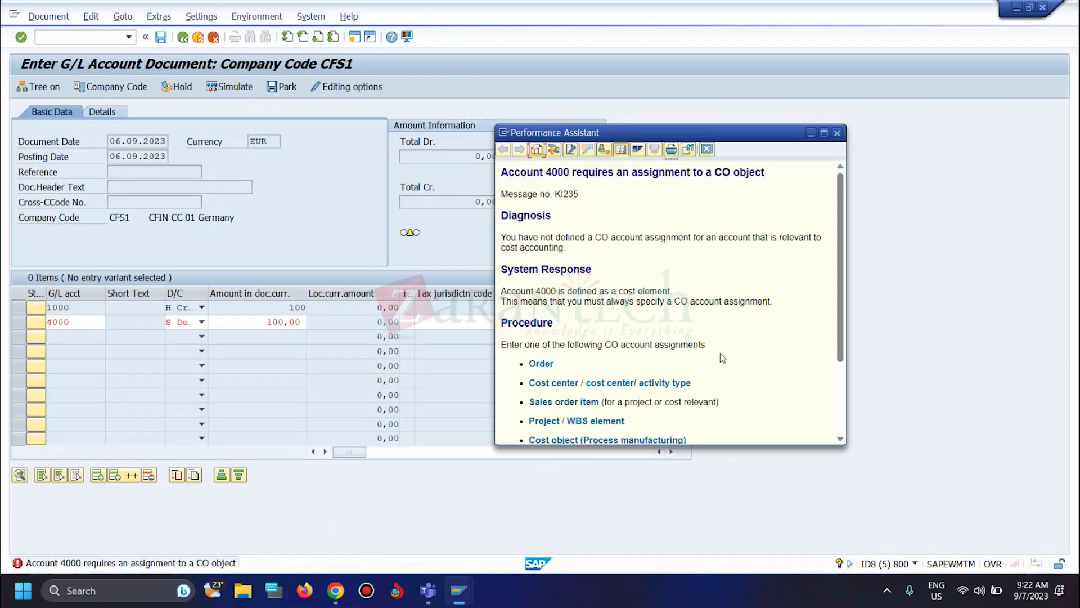
{"action": "scroll", "coordinate": [670, 364], "scroll_direction": "down", "scroll_amount": 3}
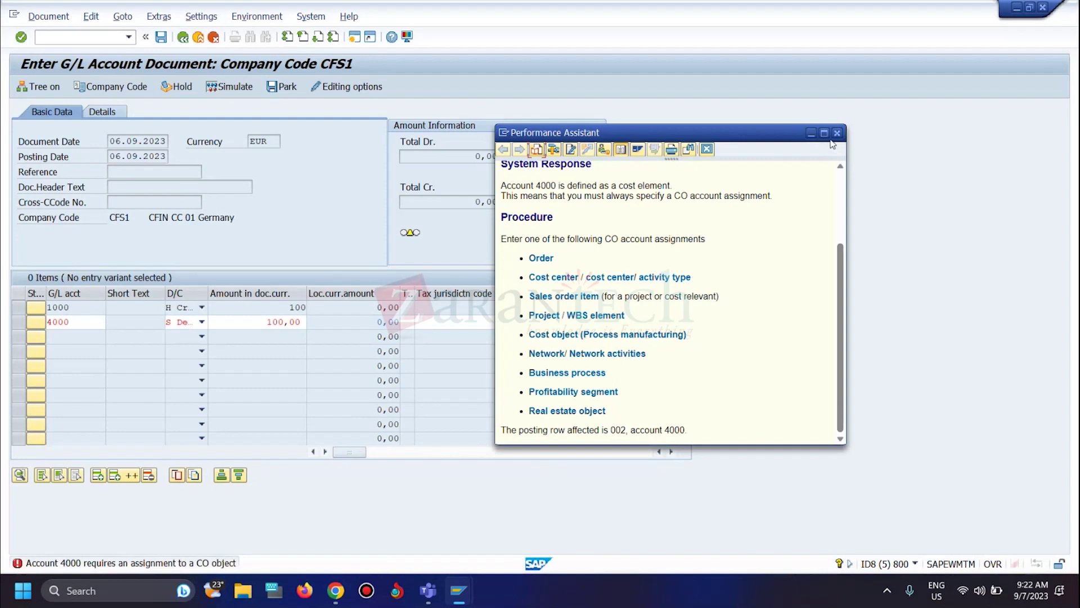
{"action": "key", "text": "Escape"}
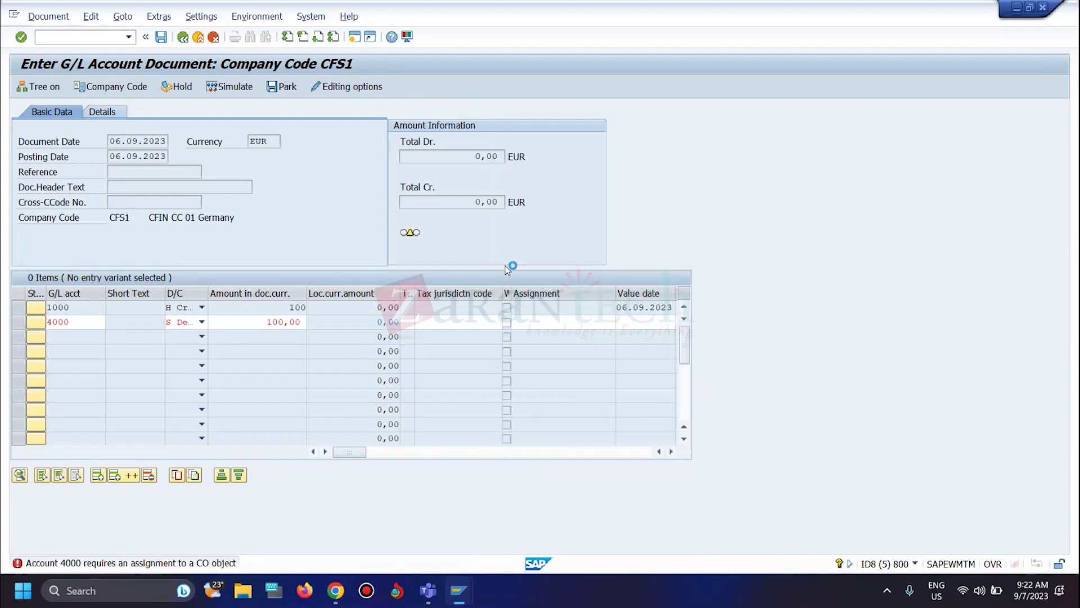
{"action": "key", "text": "alt+Tab"}
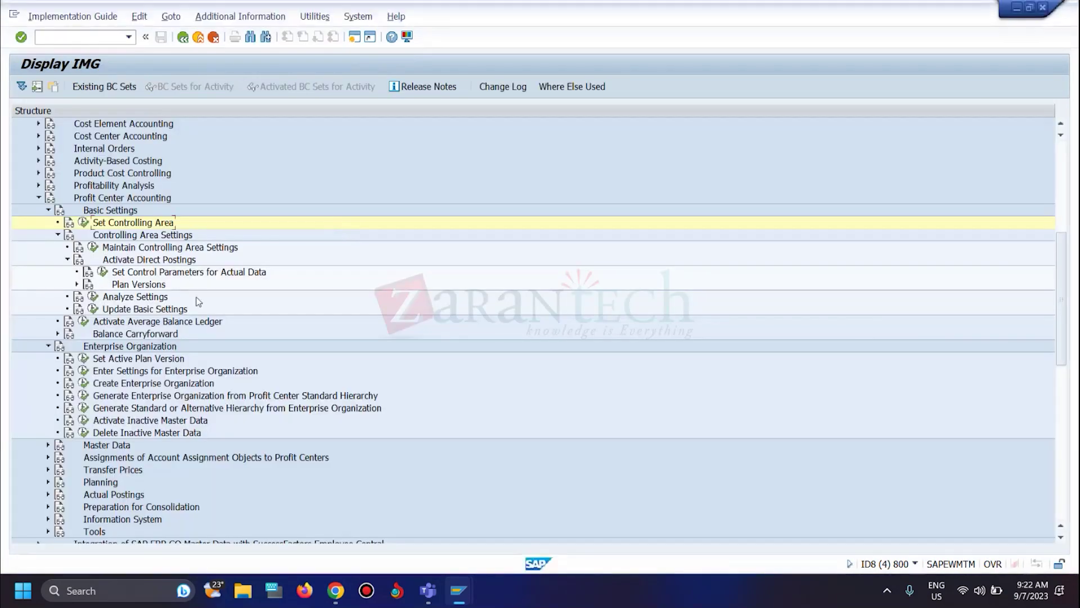
- Look through the Actual Postings and General Controlling nodes, and collapse Basic Settings, Enterprise Organization and Actual Postings under Profit Center Accounting
{"action": "left_click", "coordinate": [47, 211]}
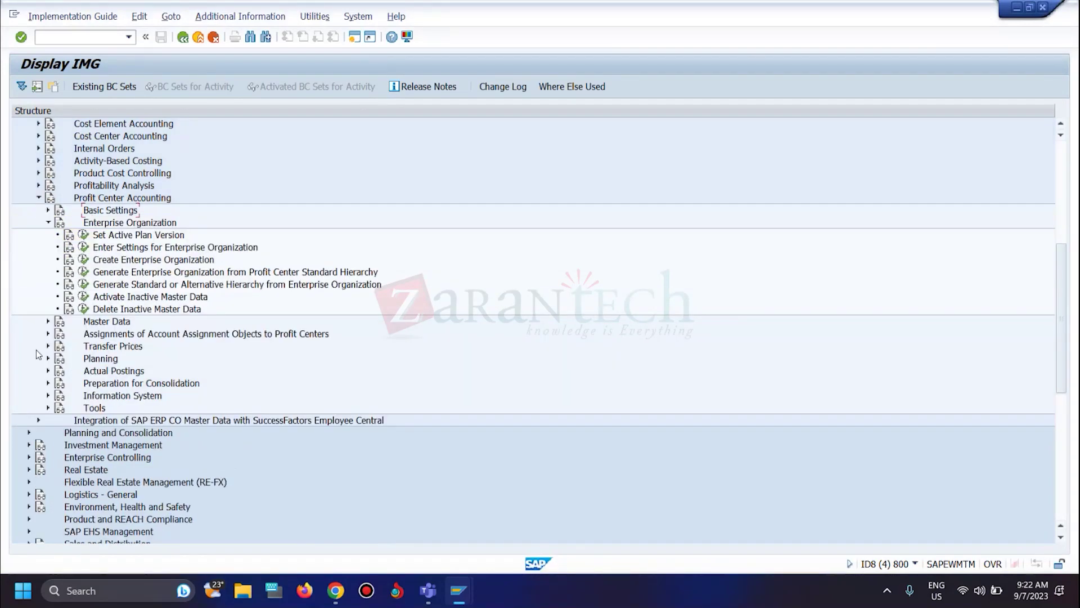
{"action": "left_click", "coordinate": [48, 370]}
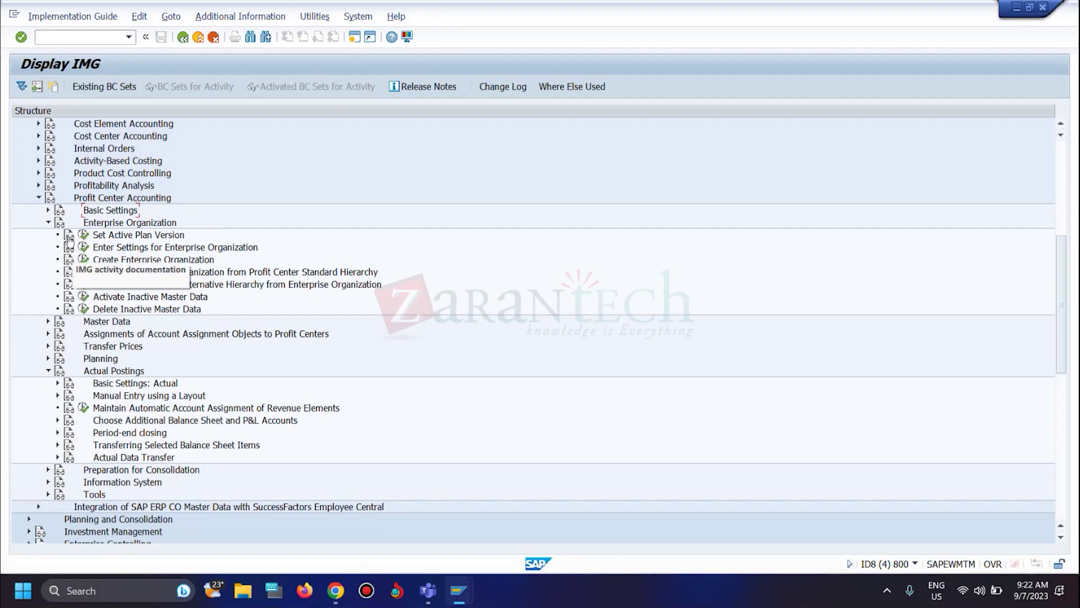
{"action": "scroll", "coordinate": [69, 243], "scroll_direction": "up", "scroll_amount": 5}
{"action": "left_click", "coordinate": [38, 296]}
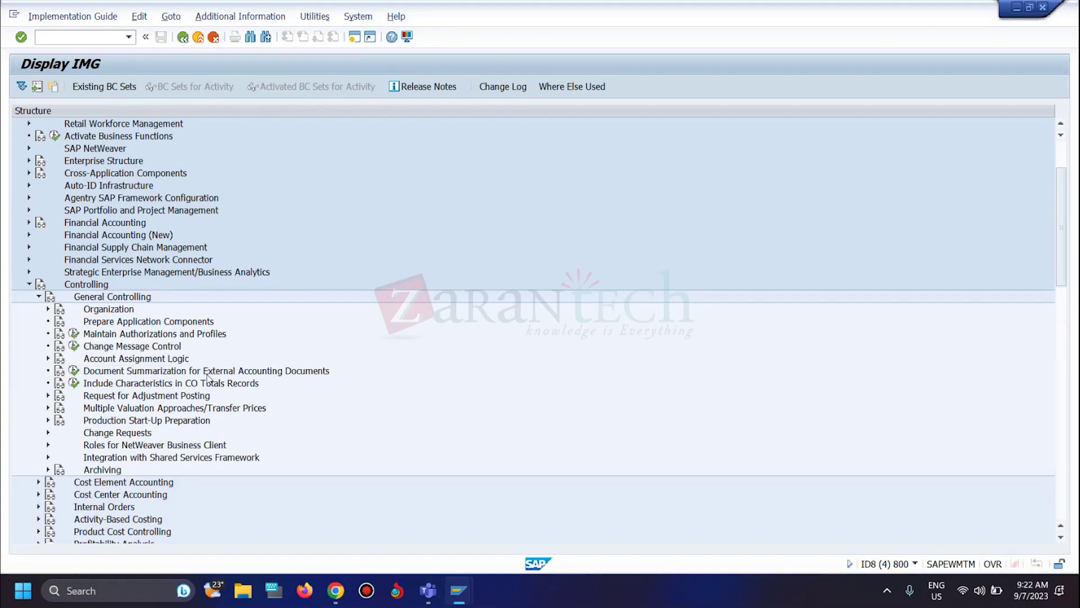
{"action": "scroll", "coordinate": [28, 263], "scroll_direction": "down", "scroll_amount": 4}
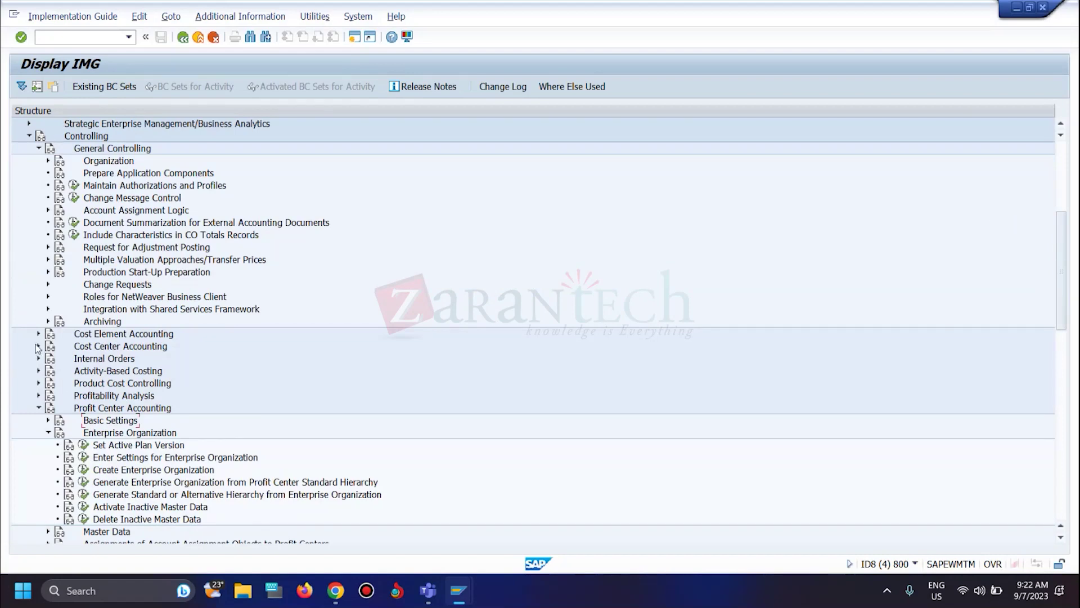
{"action": "scroll", "coordinate": [40, 365], "scroll_direction": "down", "scroll_amount": 2}
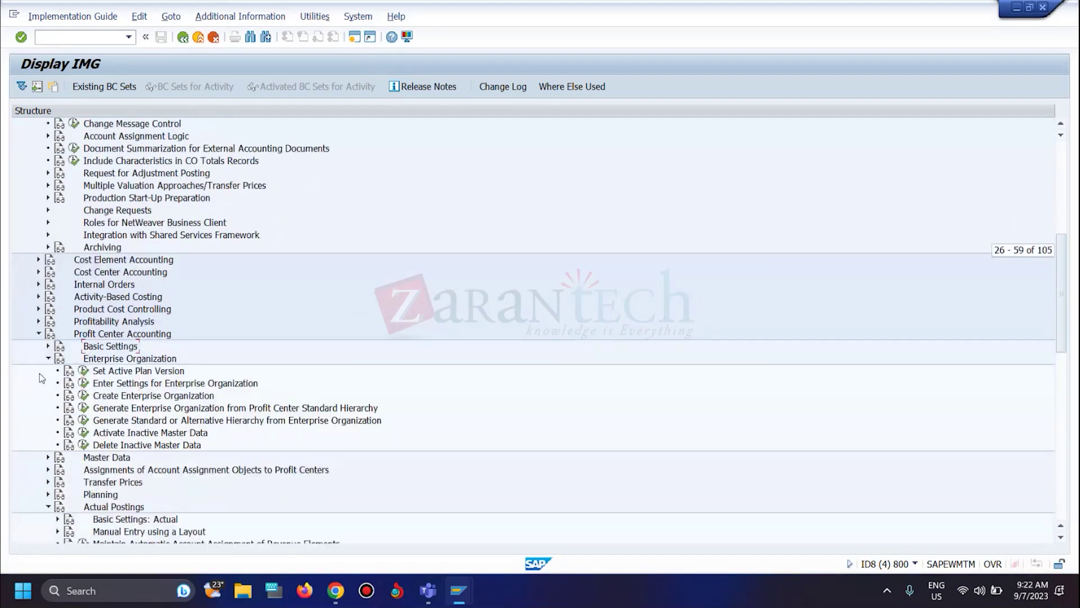
{"action": "left_click", "coordinate": [48, 359]}
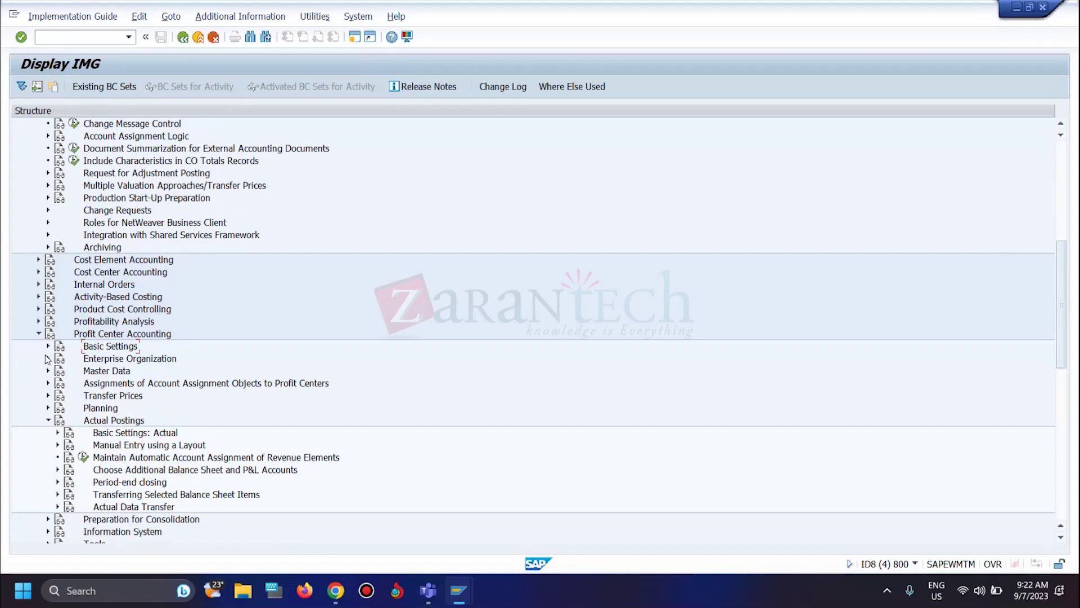
{"action": "left_click", "coordinate": [48, 421]}
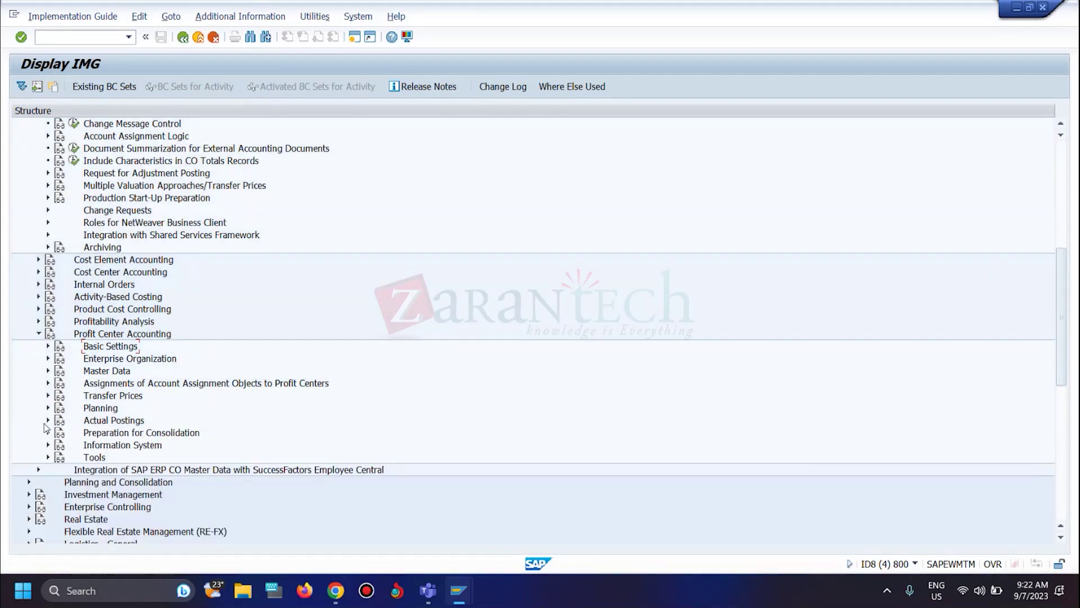
- Expand the Profit Center Accounting Basic Settings and try to run Update Basic Settings for controlling area CFS1
{"action": "left_click", "coordinate": [48, 347]}
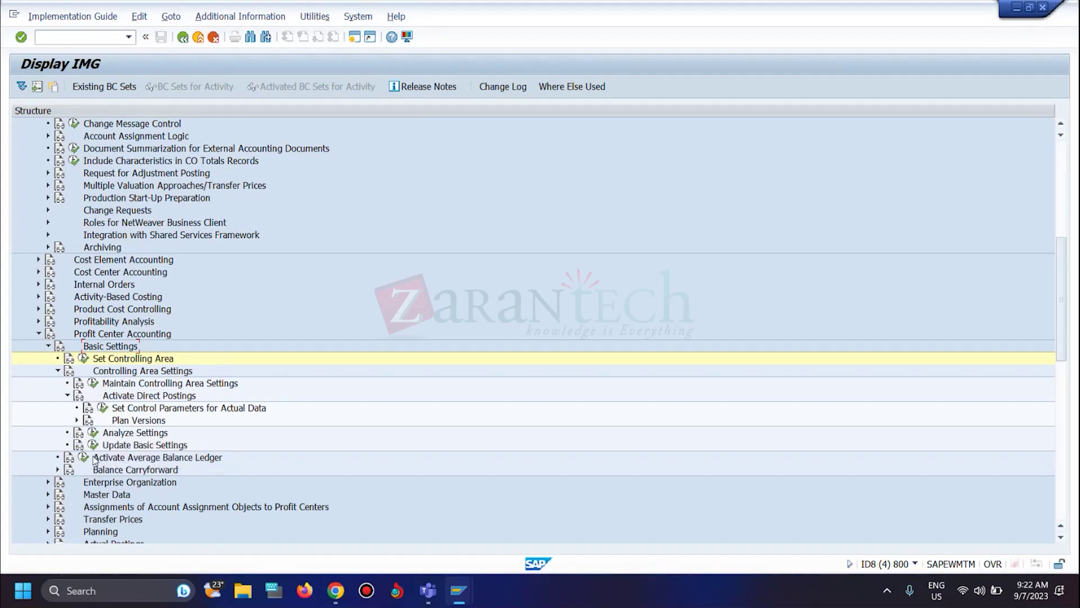
{"action": "left_click", "coordinate": [93, 434]}
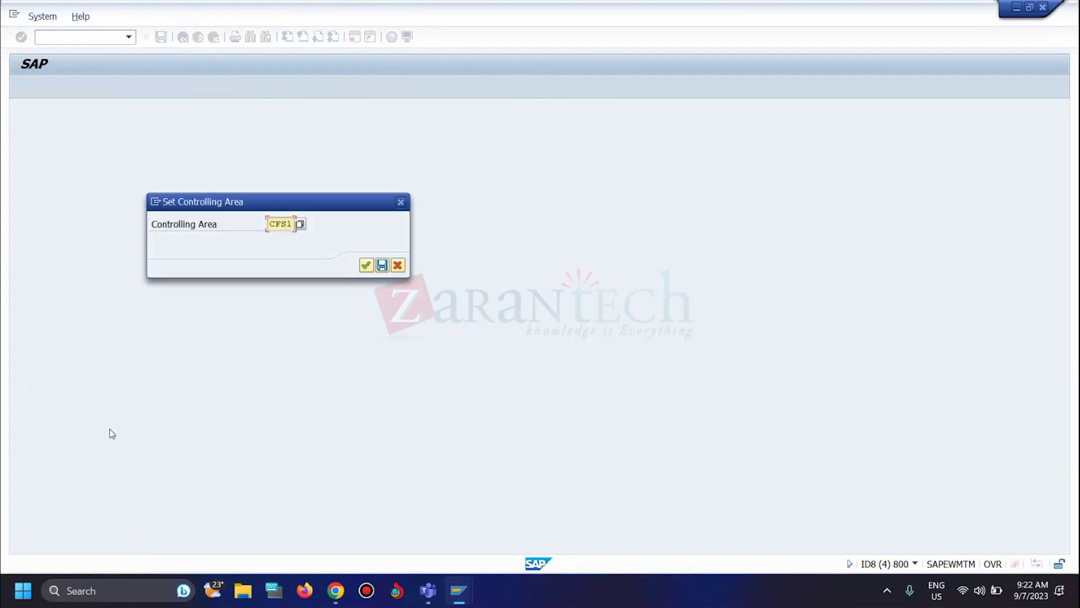
{"action": "left_click", "coordinate": [364, 265]}
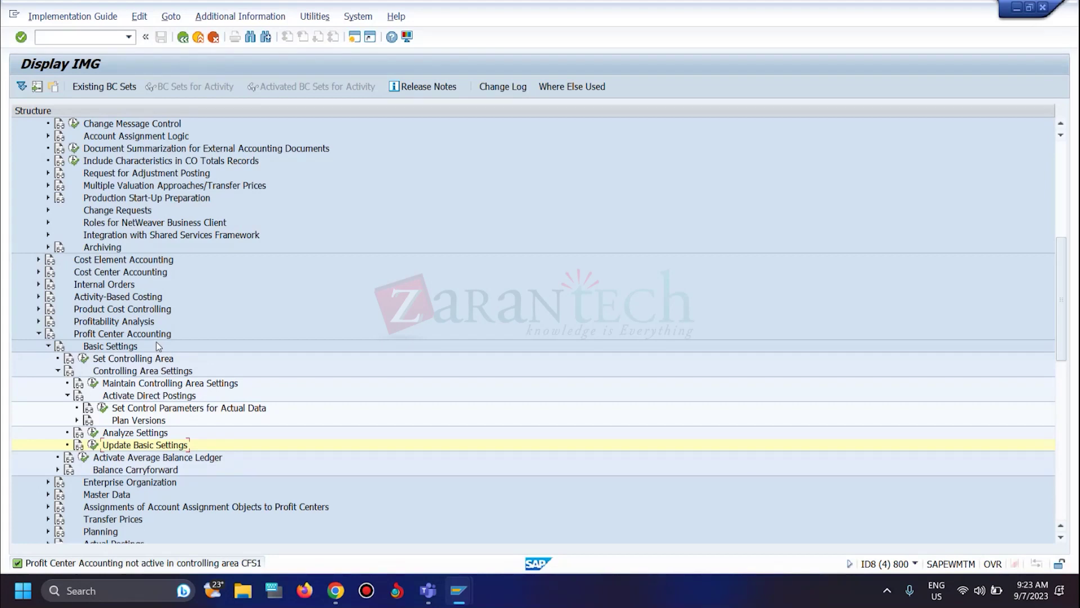
- Open Maintain Controlling Area Settings for CFS1 and set the standard hierarchy to CFS1
{"action": "left_click", "coordinate": [93, 394]}
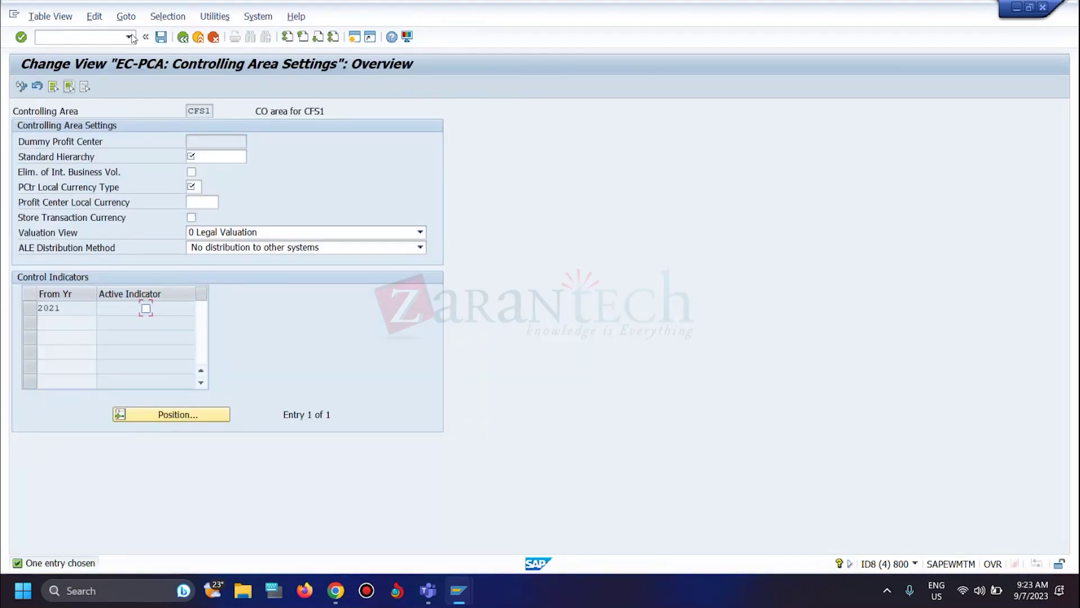
{"action": "left_click", "coordinate": [192, 157]}
{"action": "key", "text": "Return"}
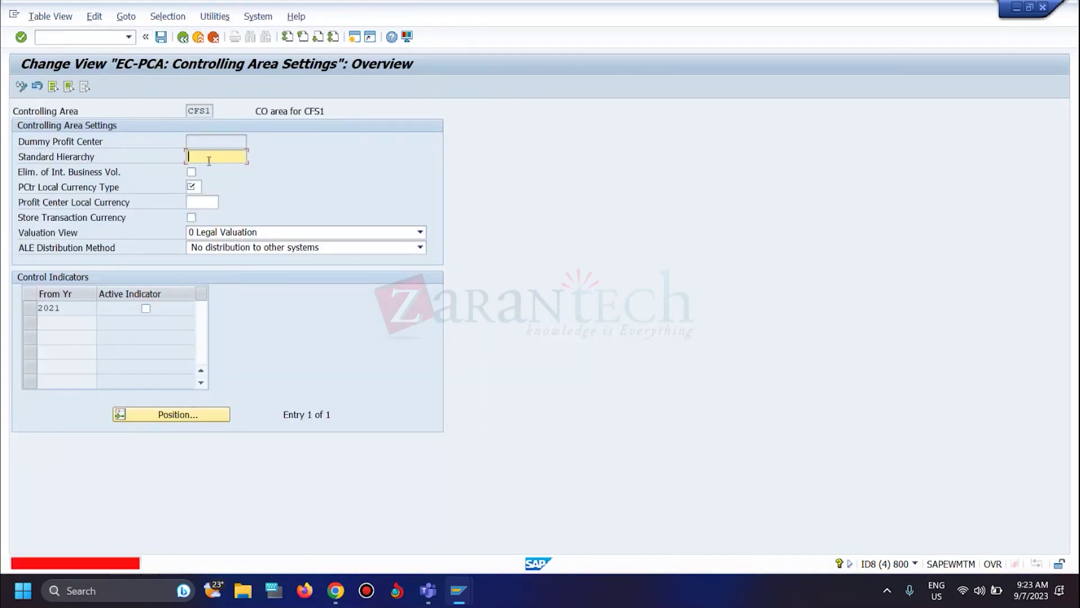
{"action": "left_click_drag", "start_coordinate": [190, 111], "coordinate": [212, 112]}
{"action": "key", "text": "ctrl+c"}
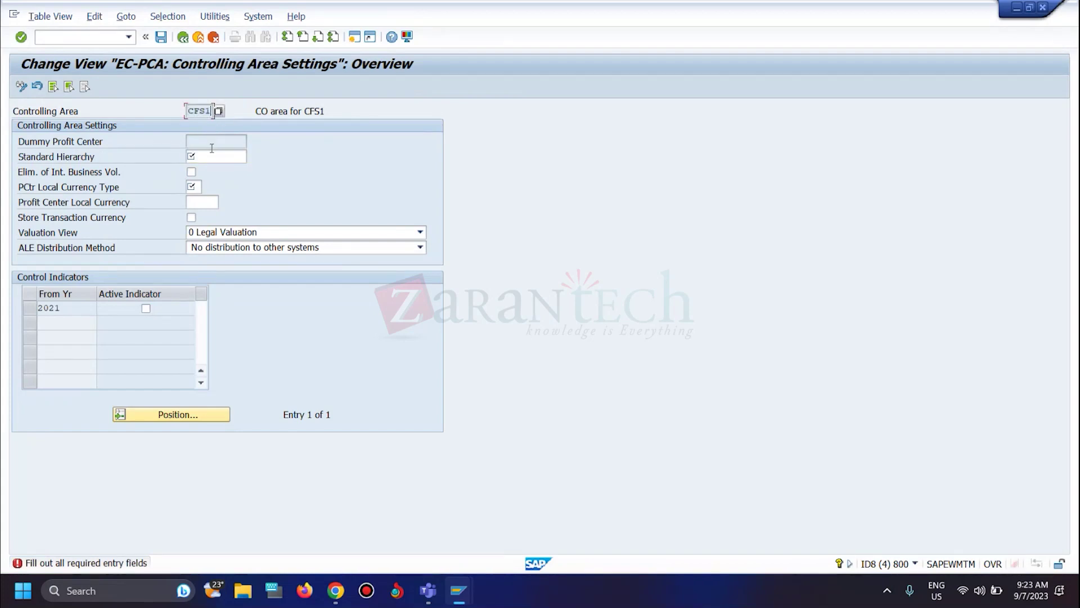
{"action": "left_click", "coordinate": [206, 157]}
{"action": "key", "text": "ctrl+v"}
- Set the profit center local currency type to 20 (Controlling area currency) and leave the settings, saving the changes
{"action": "left_click", "coordinate": [194, 187]}
{"action": "left_click", "coordinate": [208, 187]}
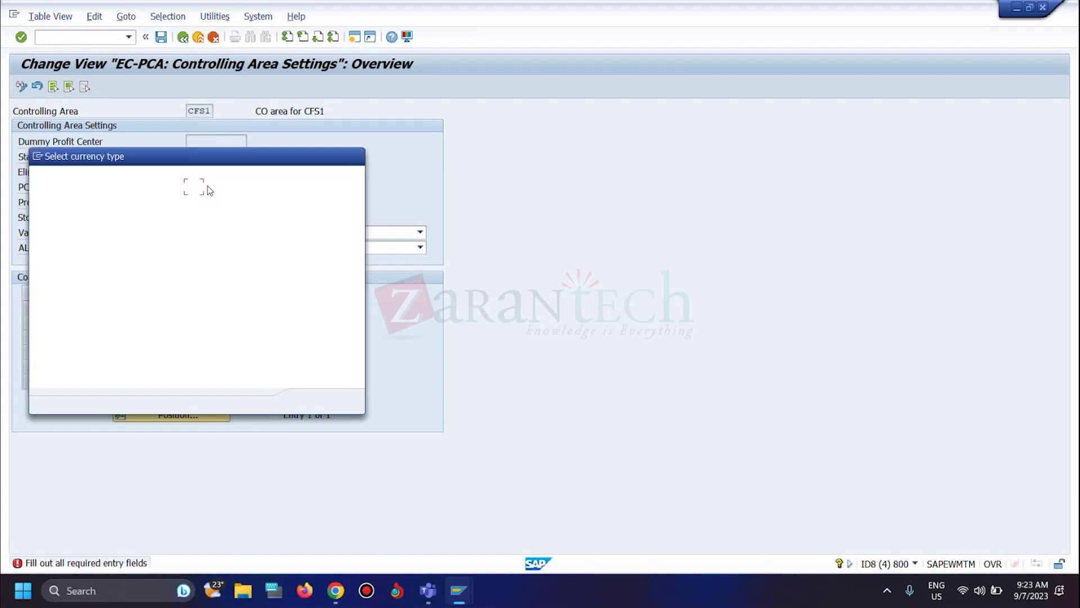
{"action": "left_click", "coordinate": [38, 194]}
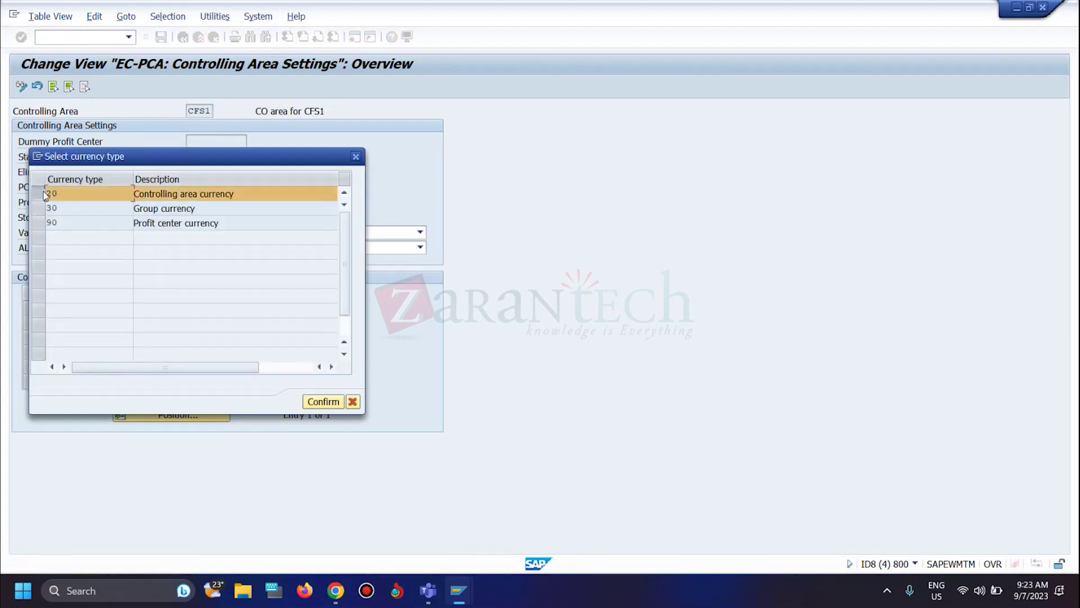
{"action": "left_click", "coordinate": [323, 401]}
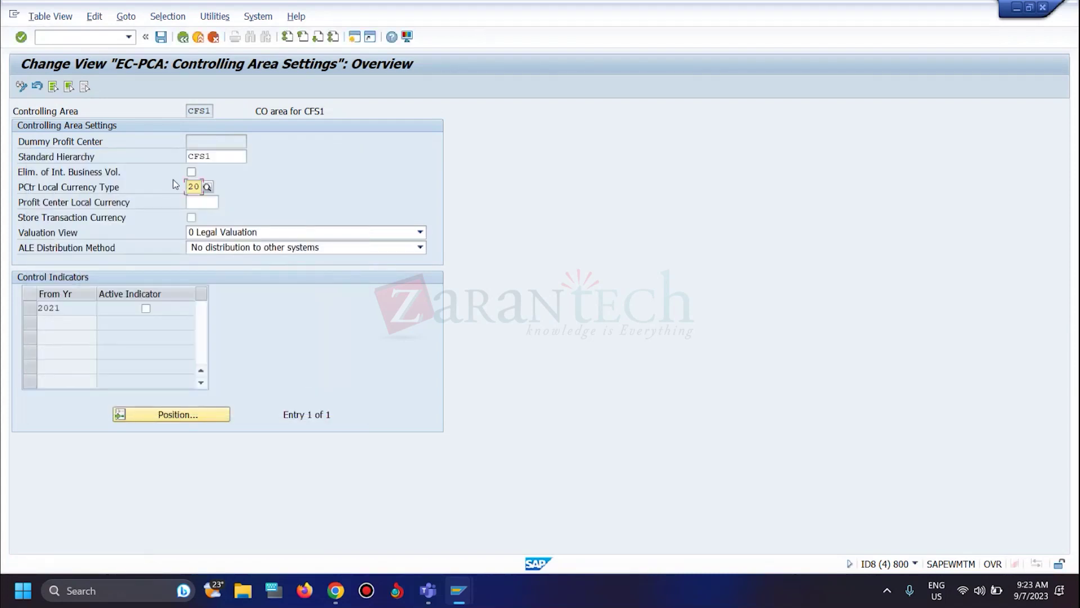
{"action": "left_click", "coordinate": [201, 204]}
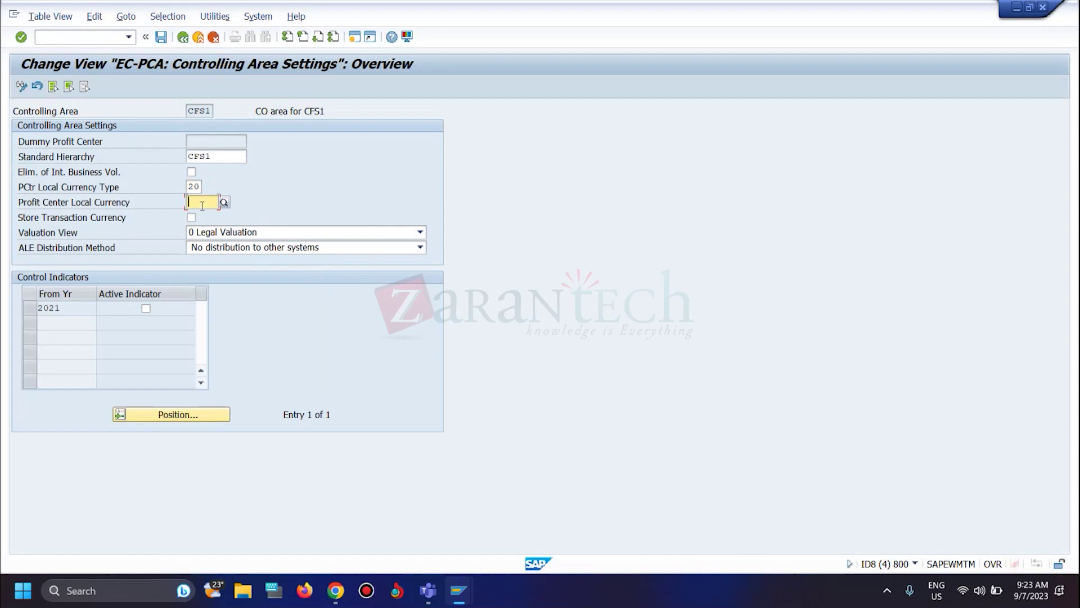
{"action": "key", "text": "F3"}
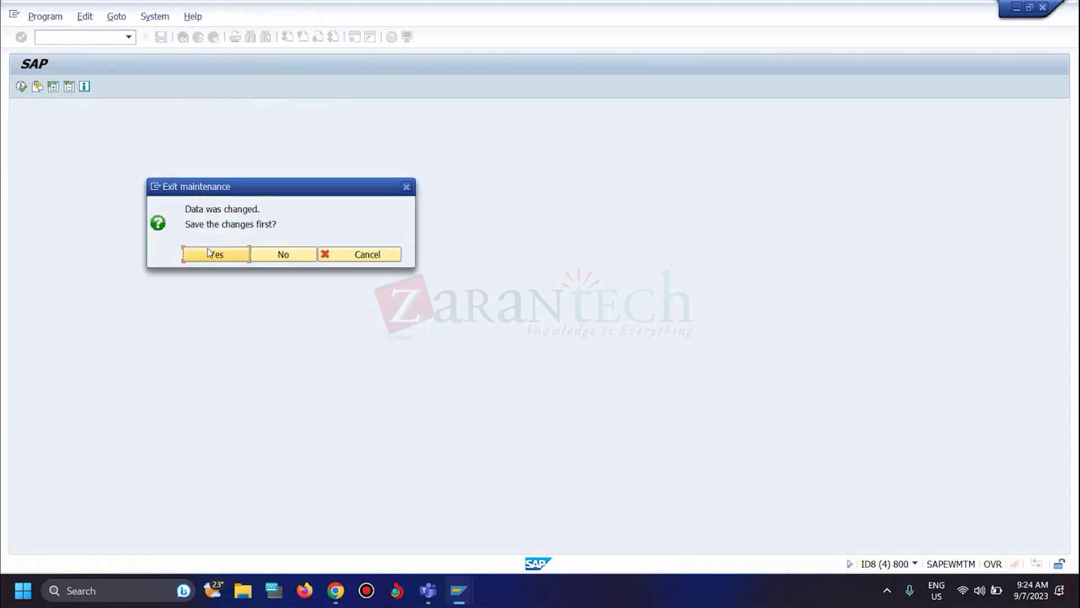
{"action": "left_click", "coordinate": [210, 254]}
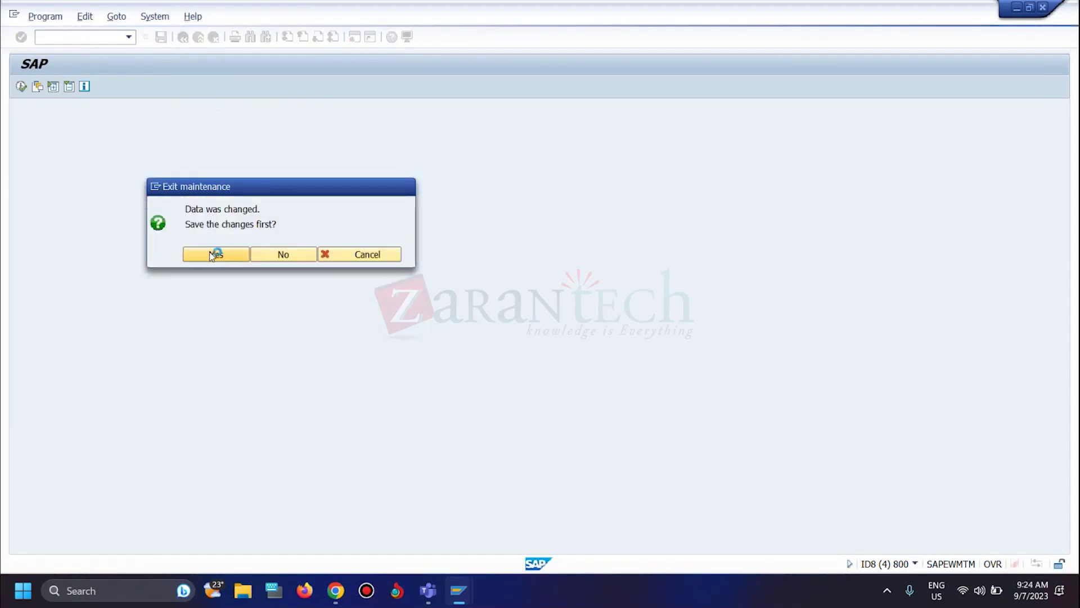
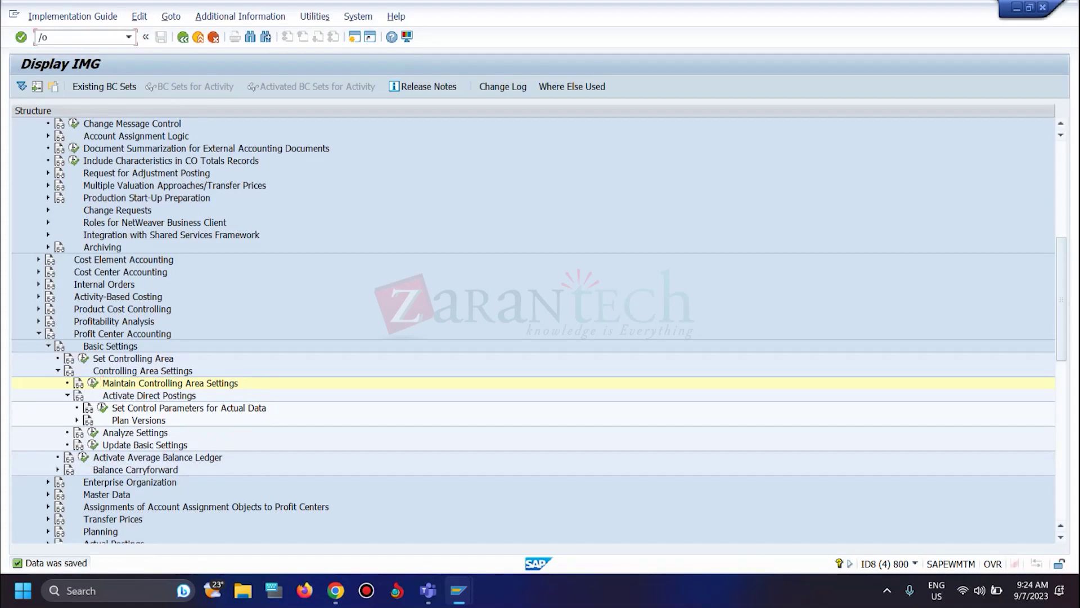
- Open Create Profit Center in a new session and start profit center CFS1-01 in controlling area CFS1
{"action": "key", "text": "Return"}
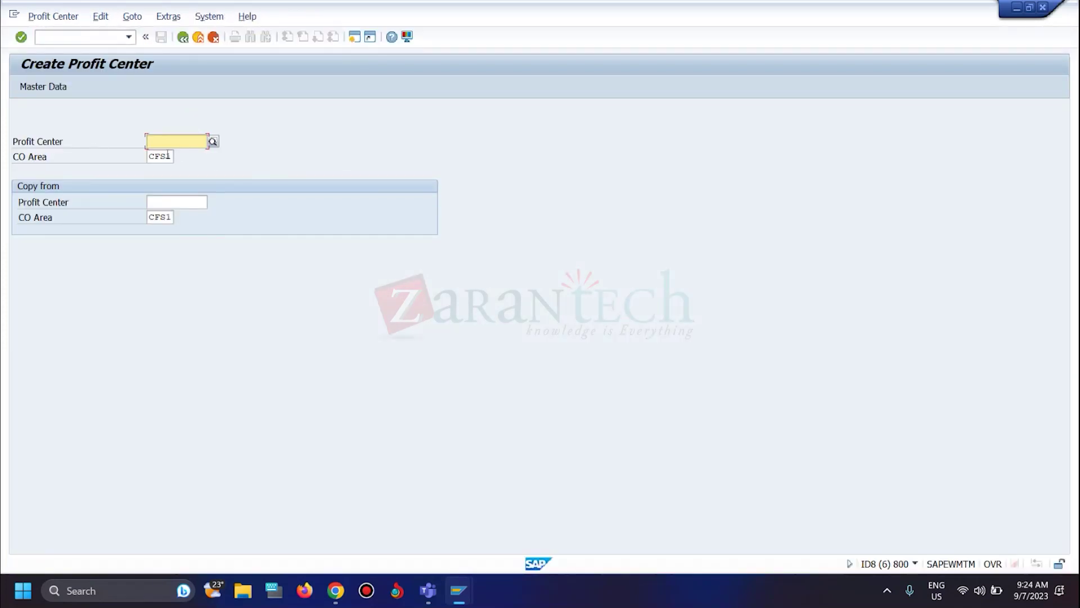
{"action": "left_click", "coordinate": [169, 141]}
{"action": "left_click", "coordinate": [168, 152]}
{"action": "left_click", "coordinate": [167, 140]}
{"action": "key", "text": "BackSpace"}
{"action": "key", "text": "BackSpace"}
{"action": "type", "text": "s1-01"}
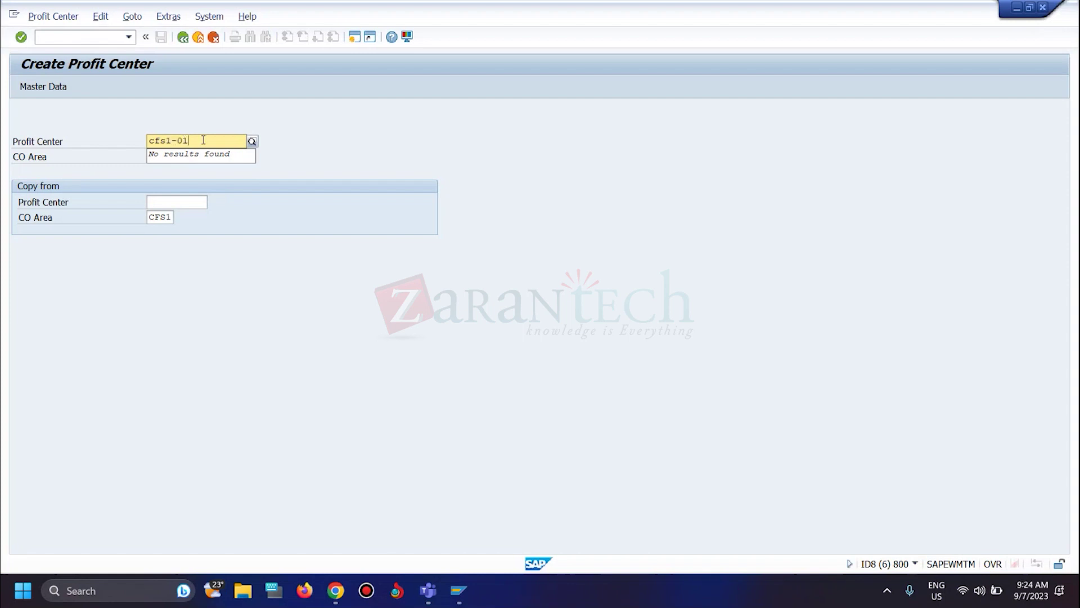
{"action": "left_click_drag", "start_coordinate": [201, 140], "coordinate": [158, 140]}
{"action": "type", "text": "CFS1-01"}
{"action": "key", "text": "Return"}
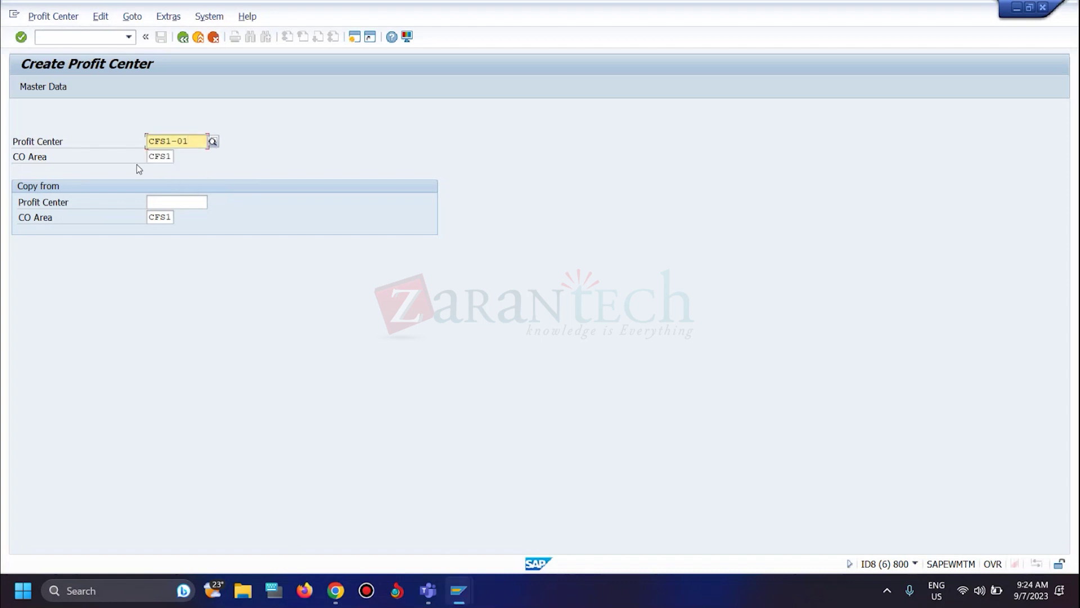
{"action": "key", "text": "Return"}
- Name the new profit center laptop and enter manager as the person responsible
{"action": "left_click", "coordinate": [208, 233]}
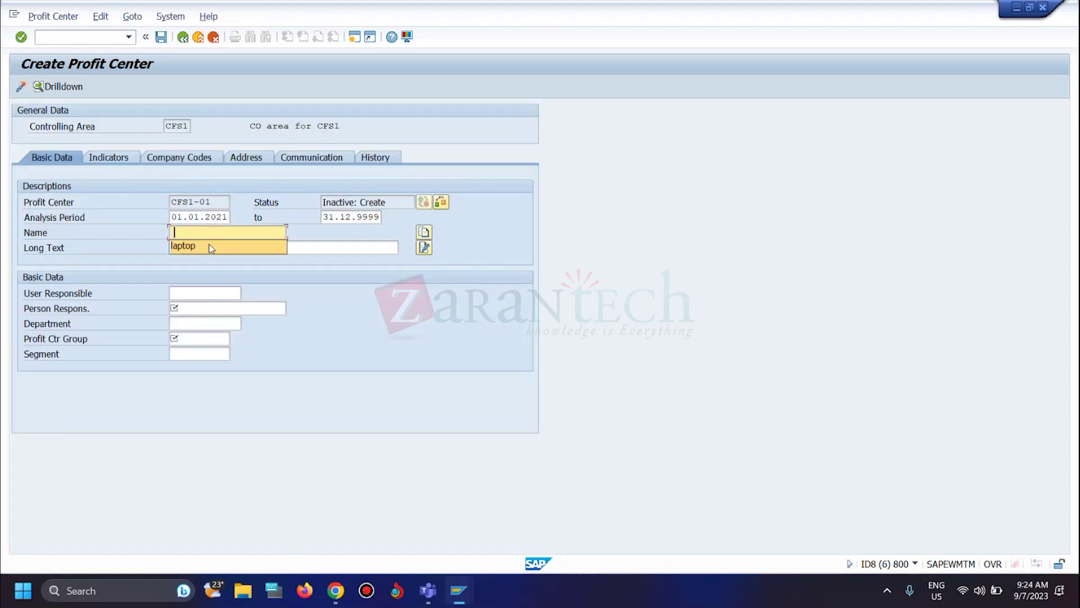
{"action": "left_click", "coordinate": [209, 248]}
{"action": "left_click", "coordinate": [209, 247]}
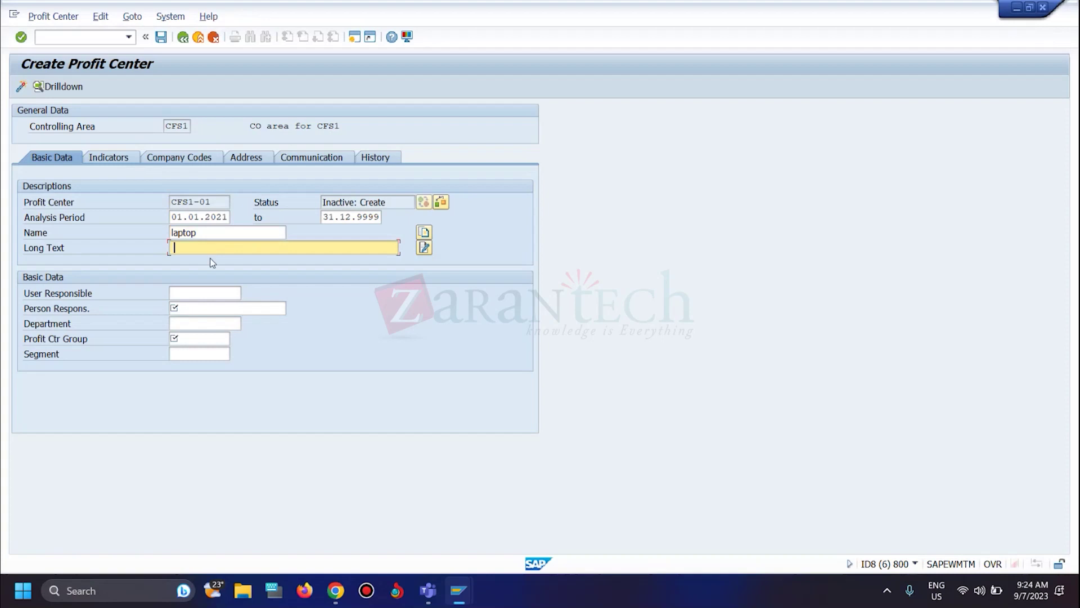
{"action": "left_click", "coordinate": [176, 308]}
{"action": "left_click", "coordinate": [193, 322]}
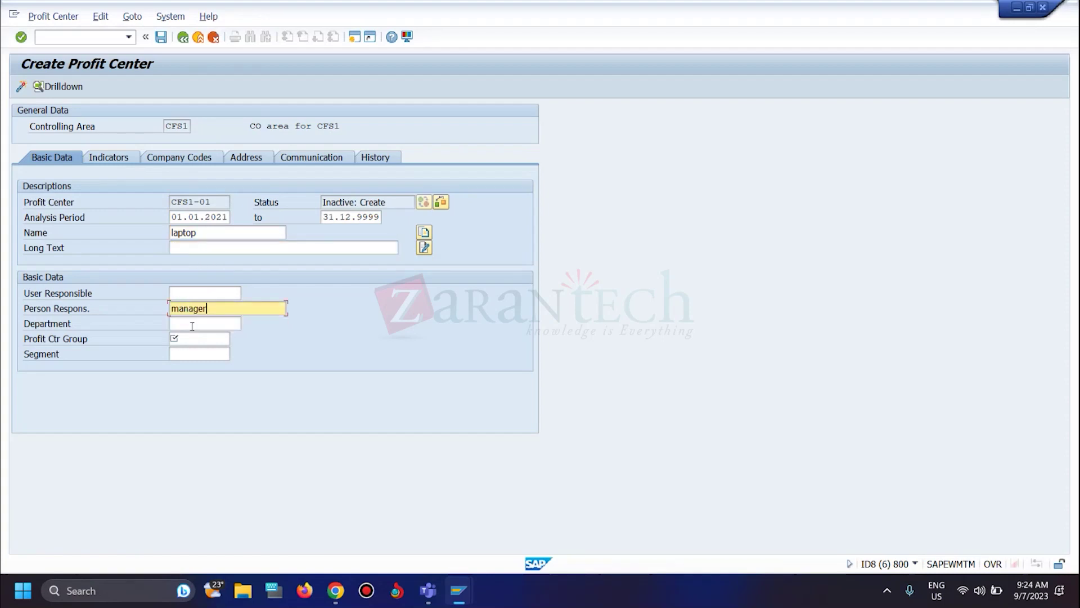
- Assign the profit center to profit center group CFS1 and validate the basic data
{"action": "left_click", "coordinate": [196, 336]}
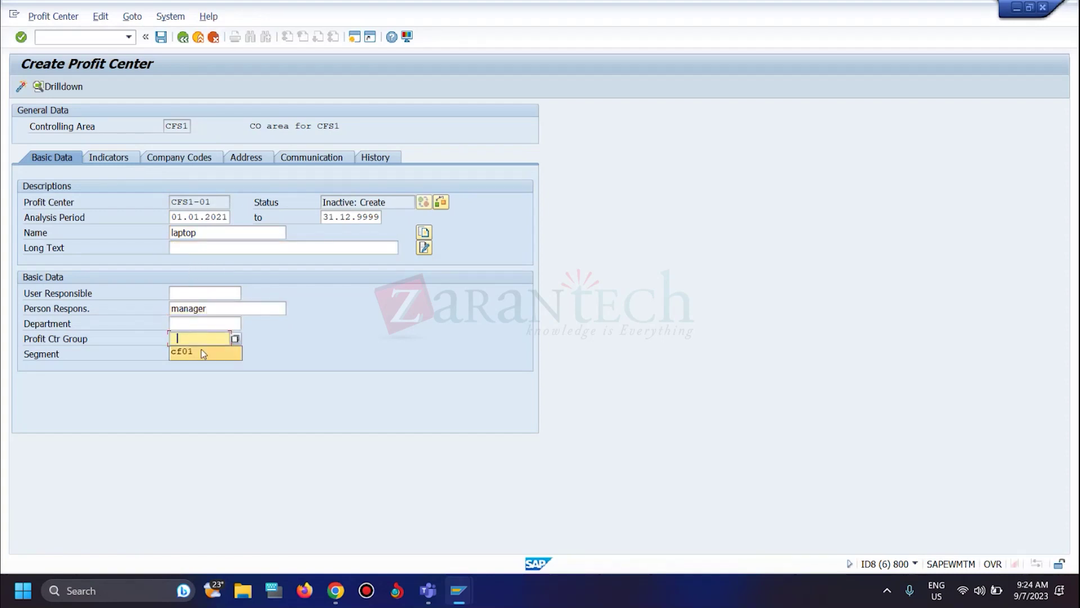
{"action": "left_click", "coordinate": [195, 353]}
{"action": "key", "text": "BackSpace"}
{"action": "key", "text": "BackSpace"}
{"action": "key", "text": "BackSpace"}
{"action": "type", "text": "fs1"}
{"action": "key", "text": "Return"}
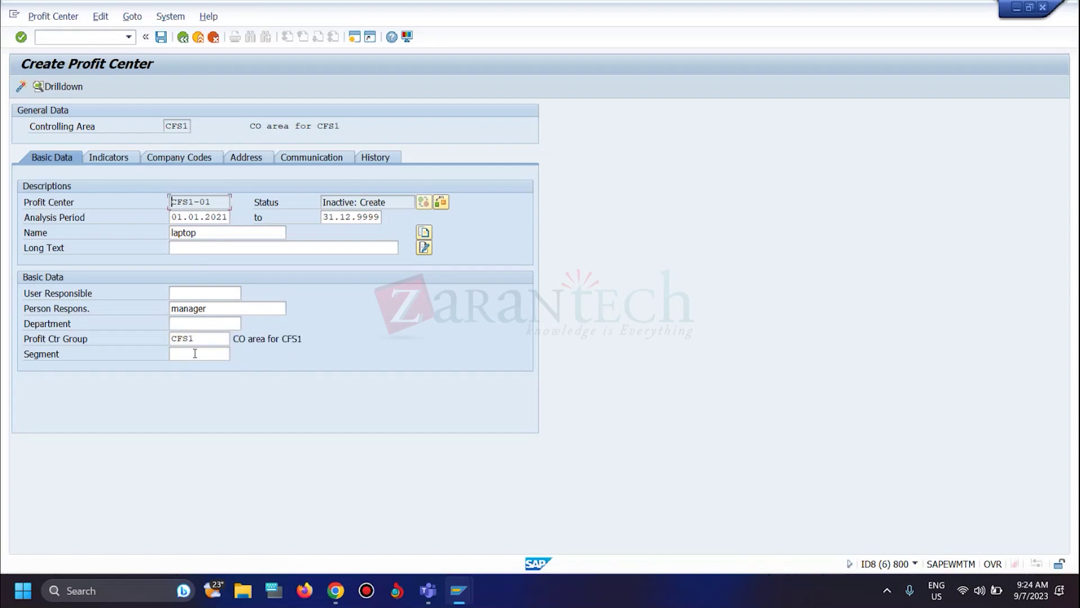
- Review the company code assignment of profit center CFS1-01, save it in inactive status and return to the initial screen
{"action": "left_click", "coordinate": [127, 159]}
{"action": "left_click", "coordinate": [190, 163]}
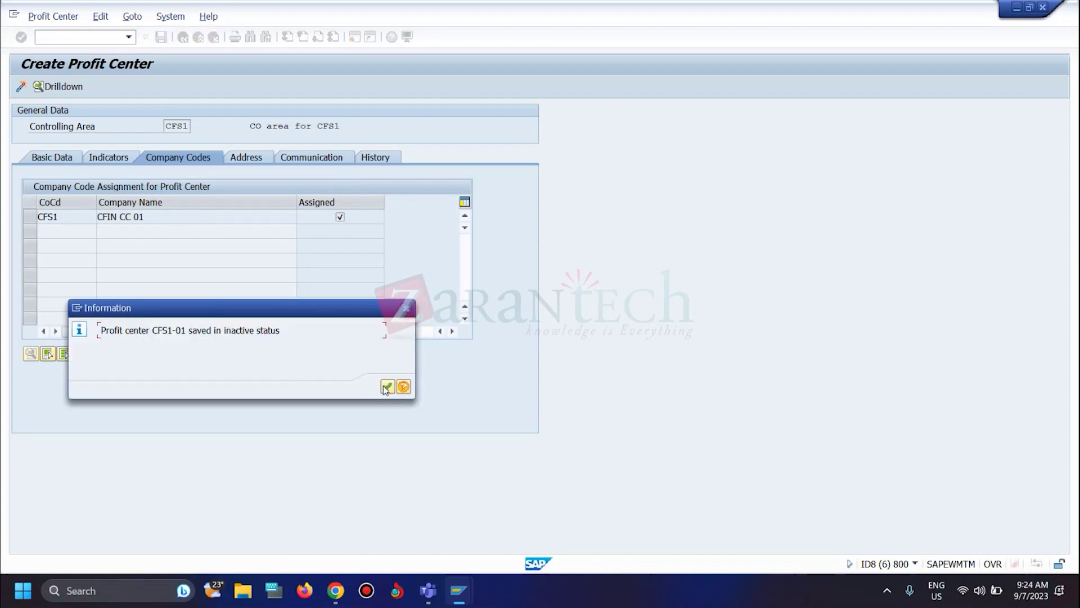
{"action": "left_click", "coordinate": [384, 388]}
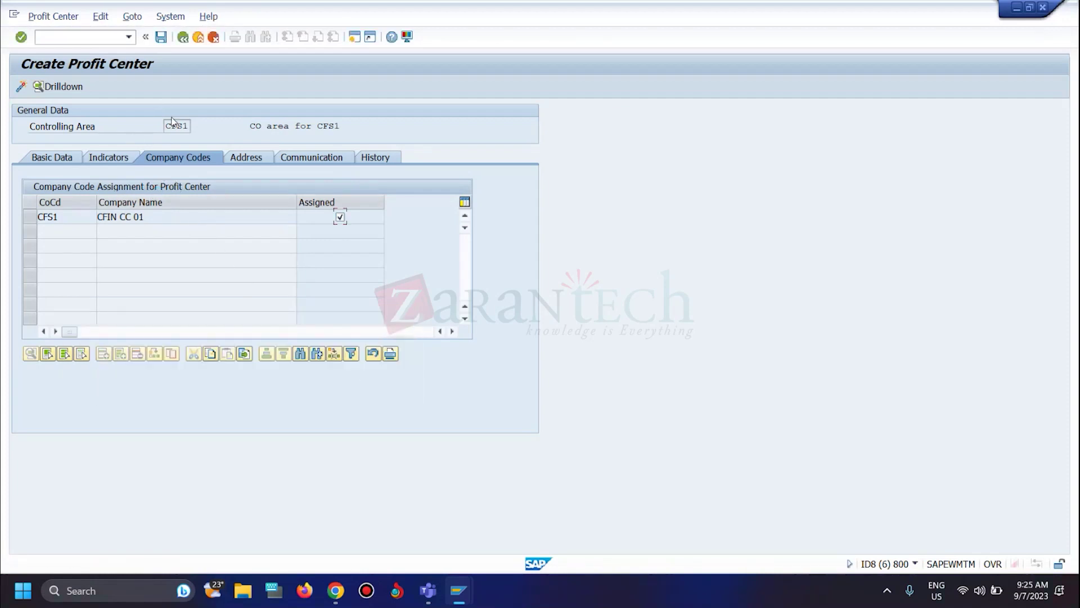
{"action": "left_click", "coordinate": [183, 37]}
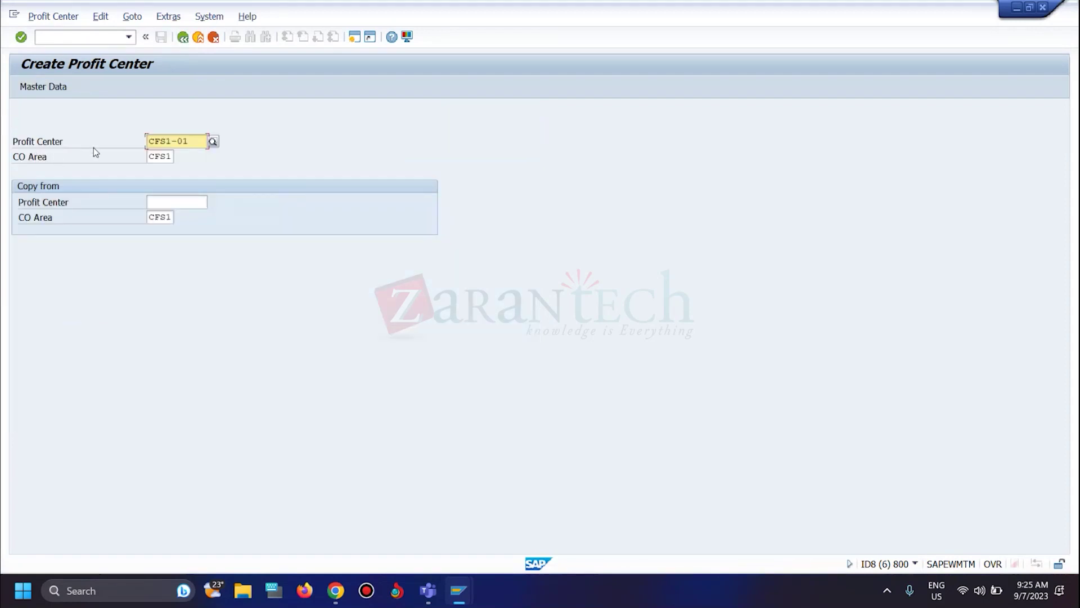
- Open profit center CFS1-01 for change and activate it
{"action": "key", "text": "Return"}
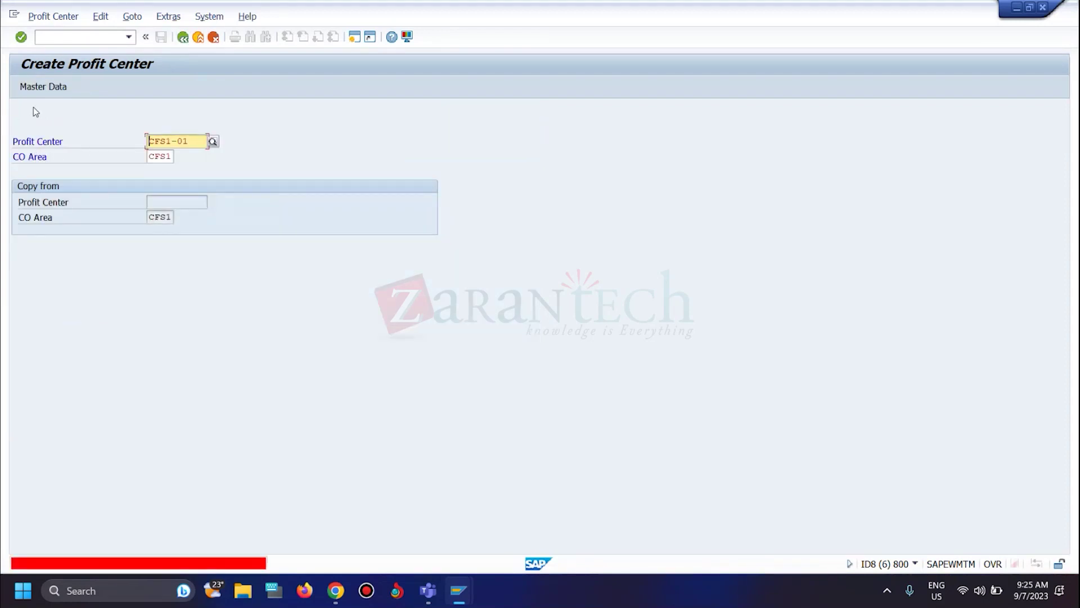
{"action": "left_click", "coordinate": [53, 15]}
{"action": "left_click", "coordinate": [53, 46]}
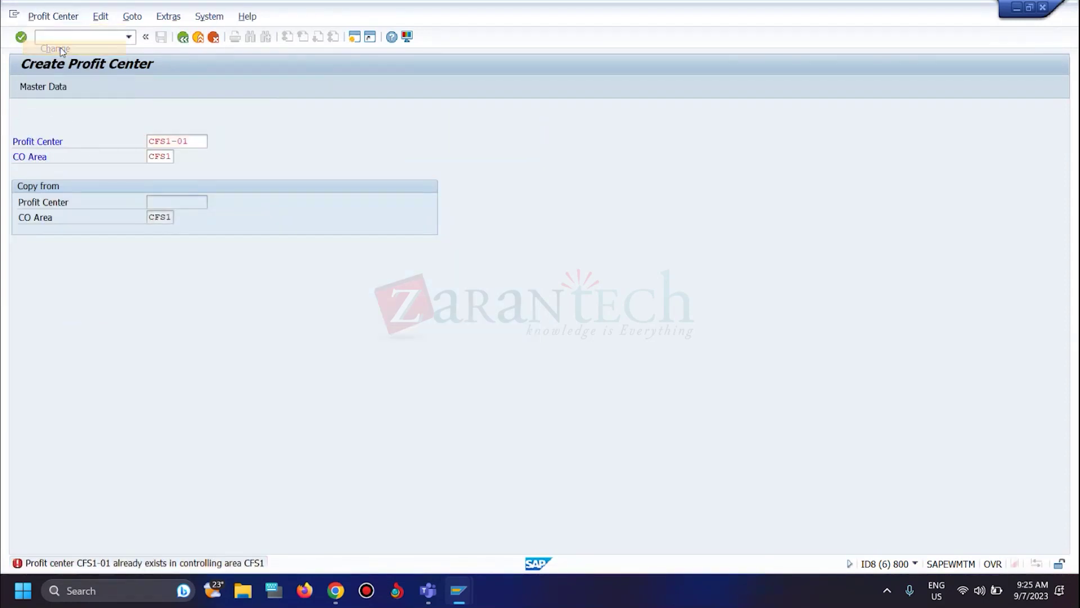
{"action": "key", "text": "Return"}
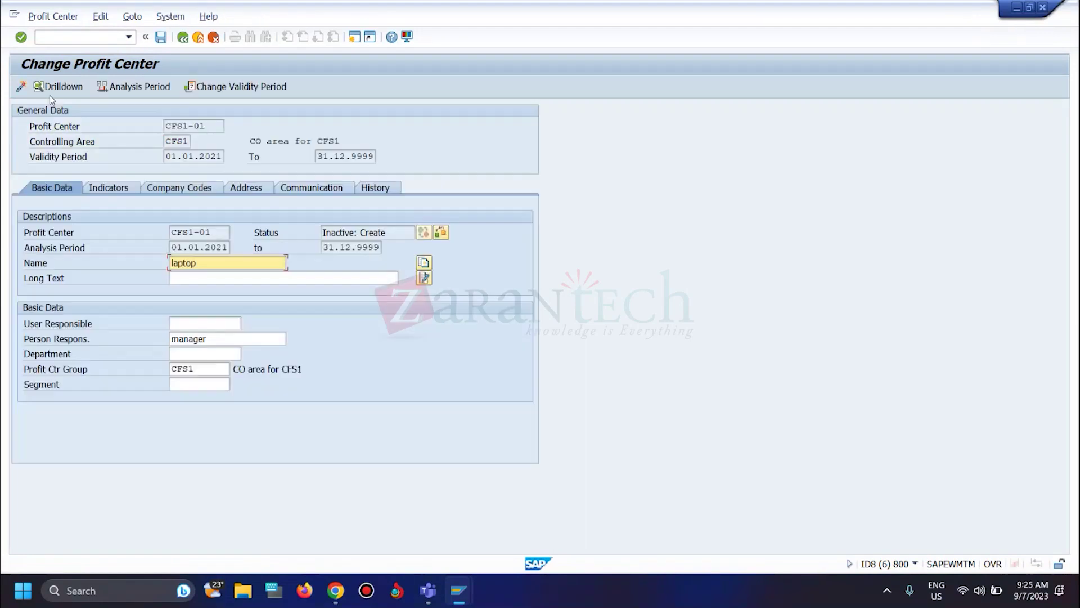
{"action": "left_click", "coordinate": [21, 88]}
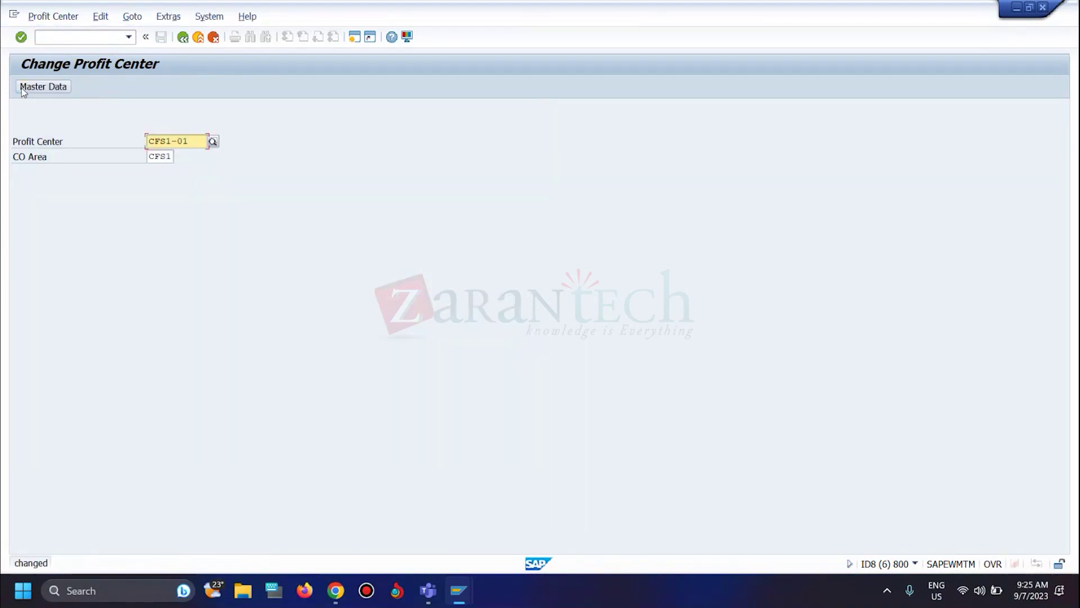
- Try to open a new session, and start entering the transaction code /nks in the current session instead
{"action": "left_click", "coordinate": [100, 41]}
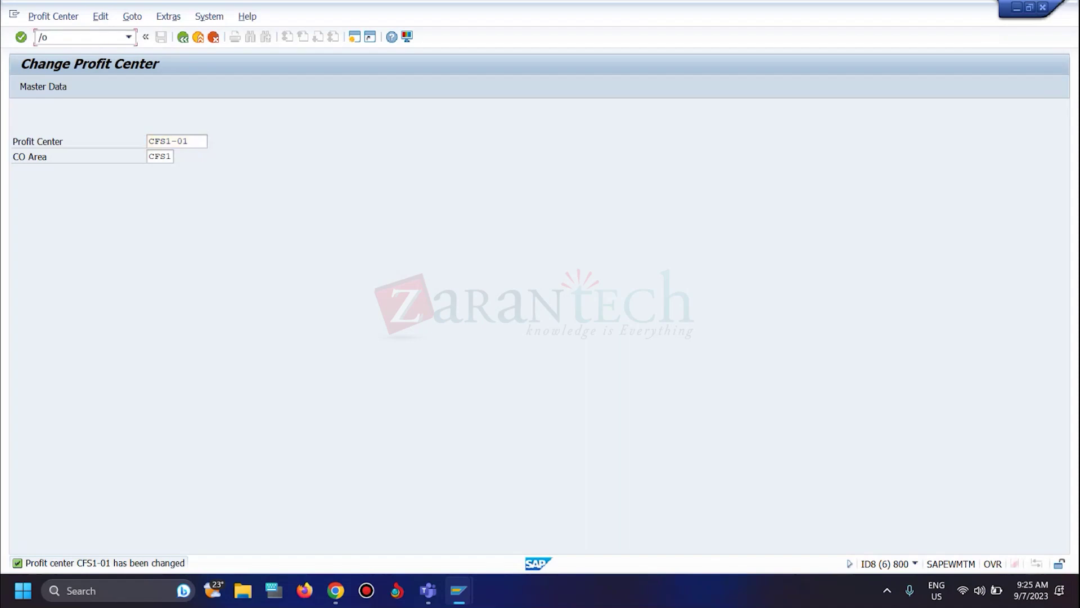
{"action": "key", "text": "Return"}
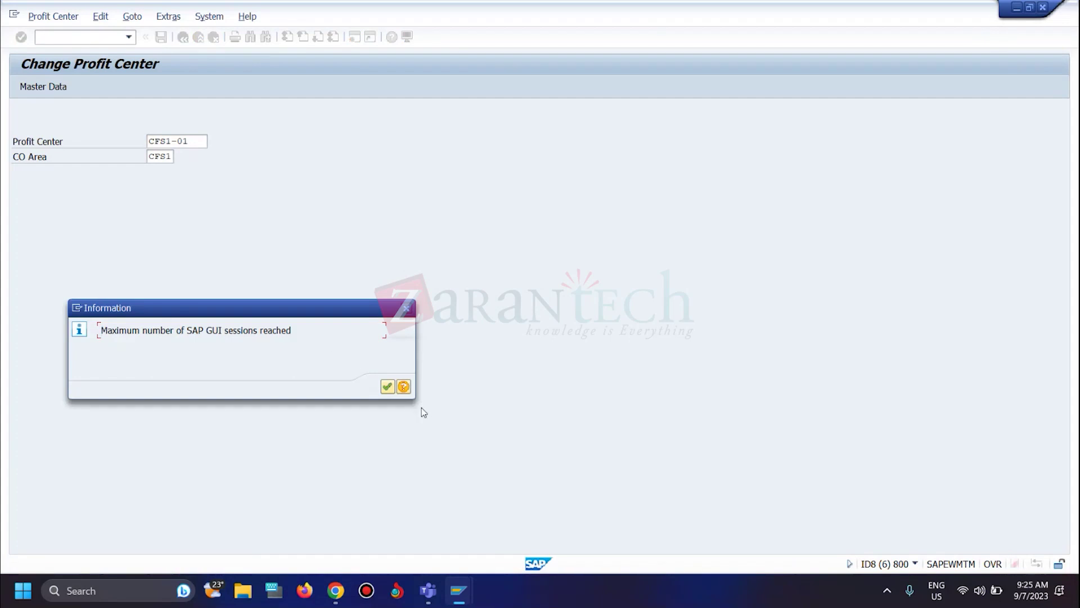
{"action": "left_click", "coordinate": [388, 387]}
{"action": "left_click", "coordinate": [50, 39]}
{"action": "type", "text": "/nks"}
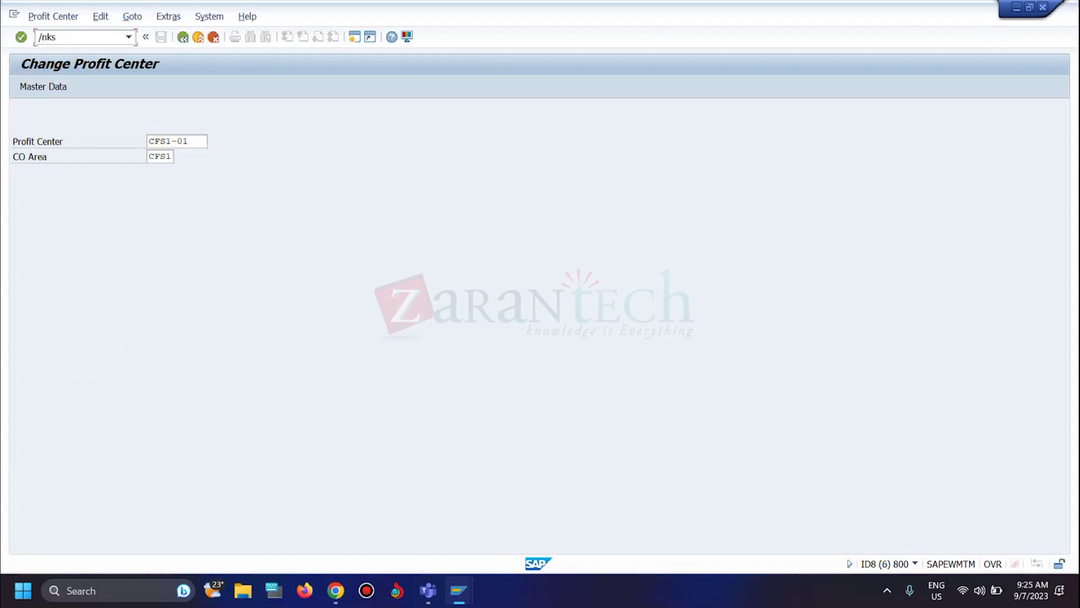
- Switch to the Google Sheets spreadsheet and add a profit center row with source value CFS1-01 below the GL account row
{"action": "left_click", "coordinate": [189, 140]}
{"action": "left_click", "coordinate": [336, 590]}
{"action": "left_click", "coordinate": [215, 292]}
{"action": "type", "text": "profi"}
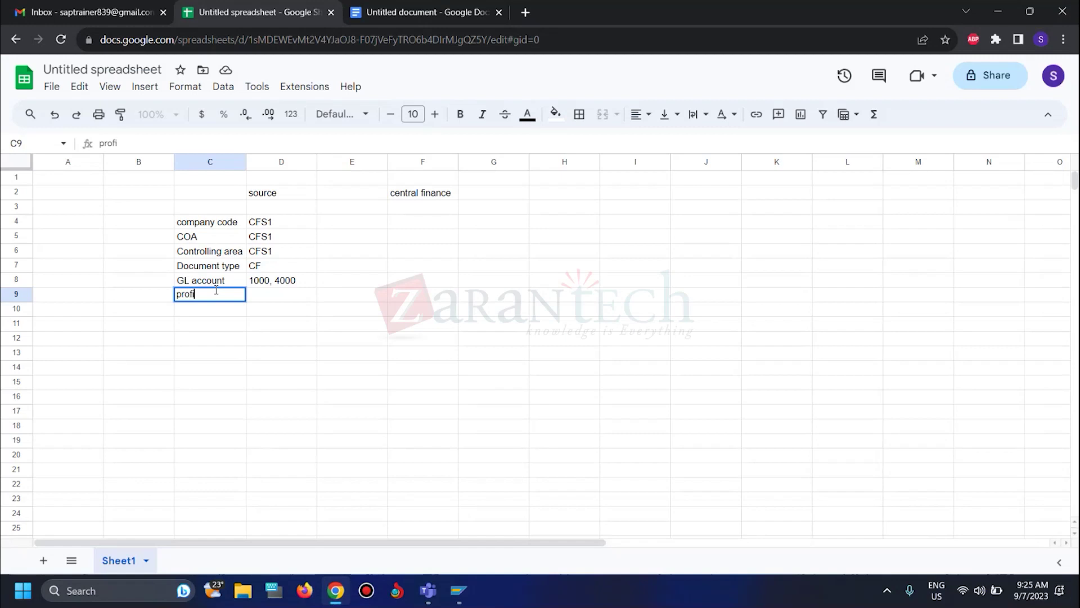
{"action": "type", "text": "t center"}
{"action": "left_click", "coordinate": [268, 304]}
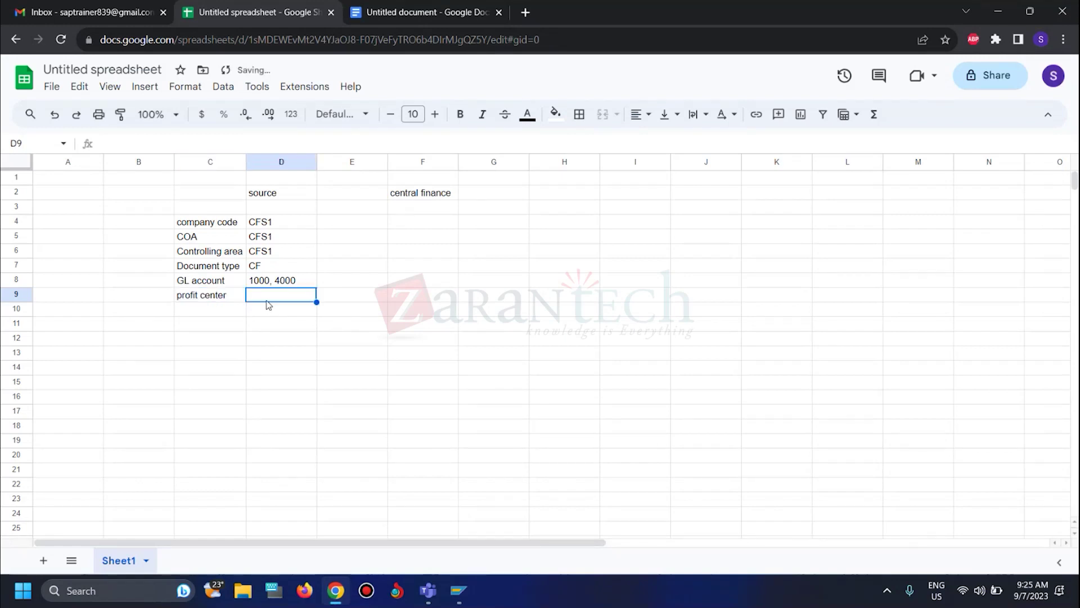
{"action": "type", "text": "CFS1-01"}
- Return to SAP and open Create Cost Center with transaction code /nks01
{"action": "key", "text": "alt+Tab"}
{"action": "left_click", "coordinate": [68, 40]}
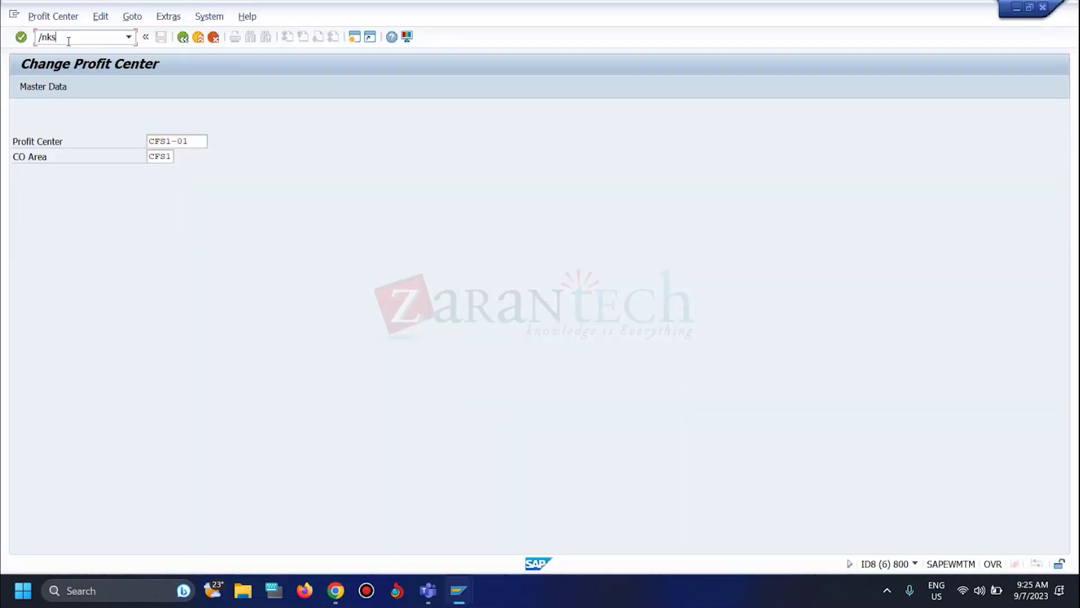
{"action": "type", "text": "01"}
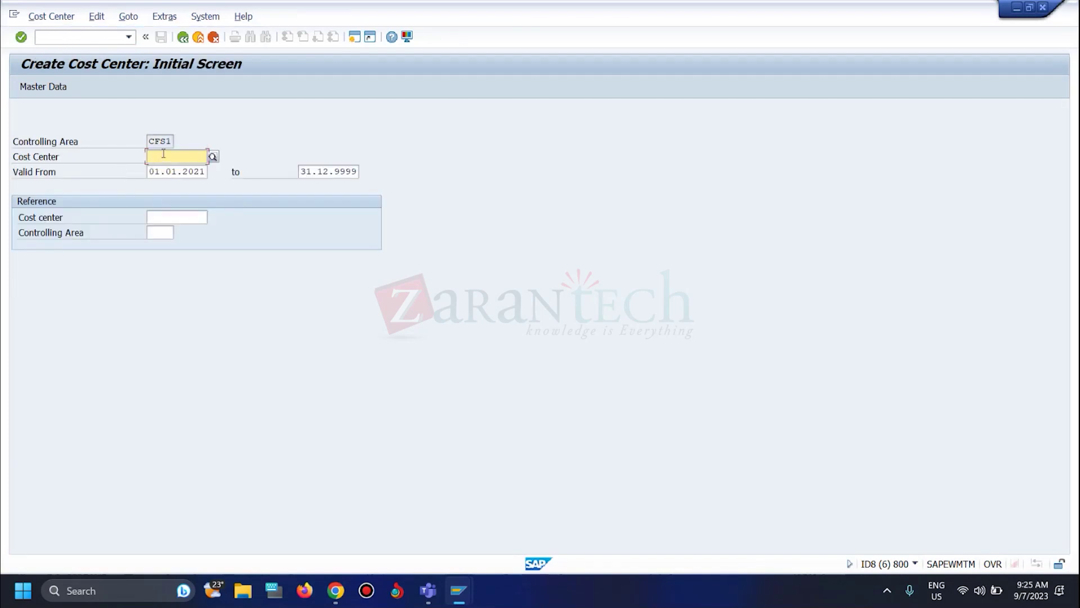
- Start cost center CFS1-01-01 in controlling area CFS1 and open its basic data
{"action": "type", "text": "cf01-1"}
{"action": "key", "text": "BackSpace"}
{"action": "key", "text": "BackSpace"}
{"action": "key", "text": "BackSpace"}
{"action": "key", "text": "BackSpace"}
{"action": "key", "text": "BackSpace"}
{"action": "key", "text": "BackSpace"}
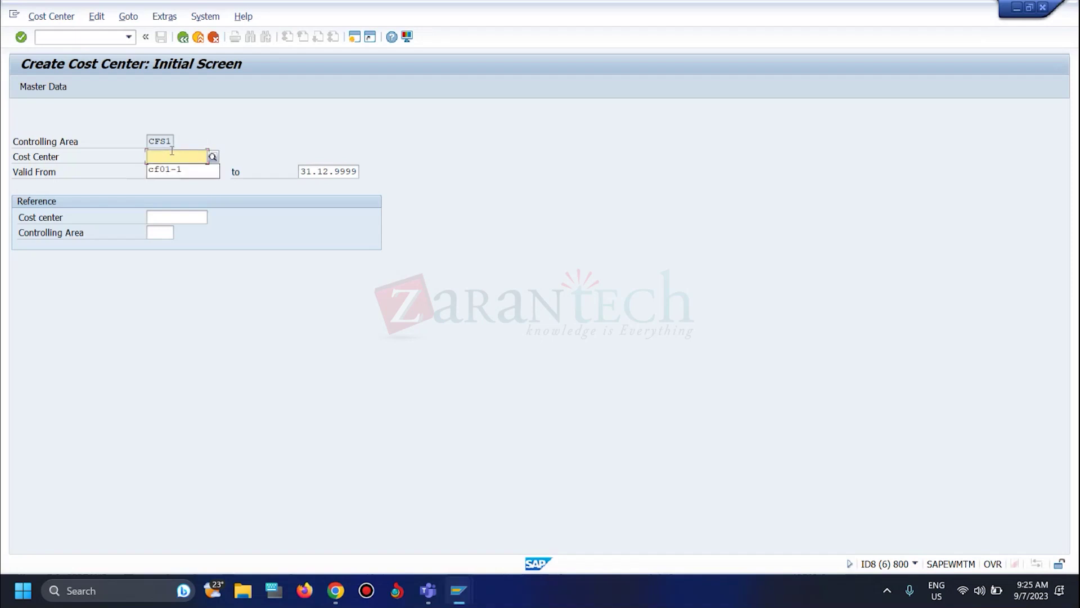
{"action": "type", "text": "CFS1-01"}
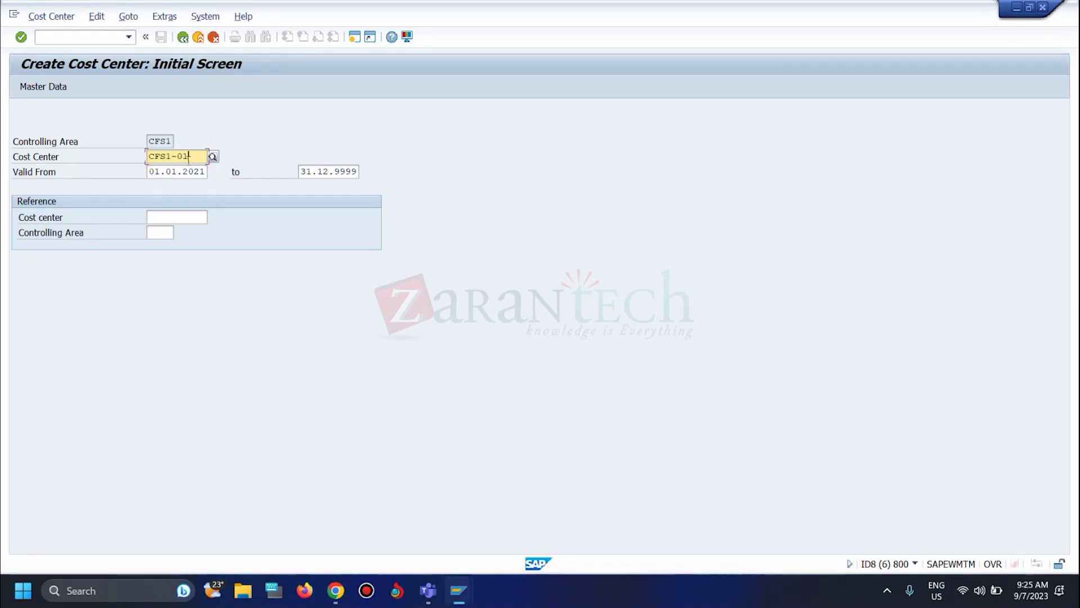
{"action": "type", "text": "-01"}
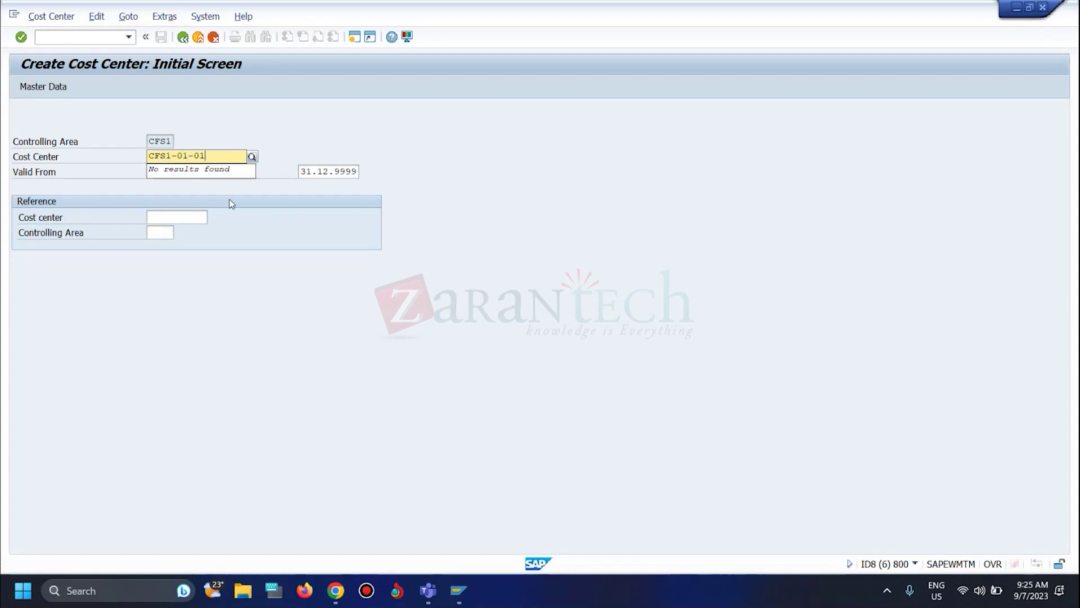
{"action": "left_click", "coordinate": [217, 307]}
{"action": "key", "text": "Return"}
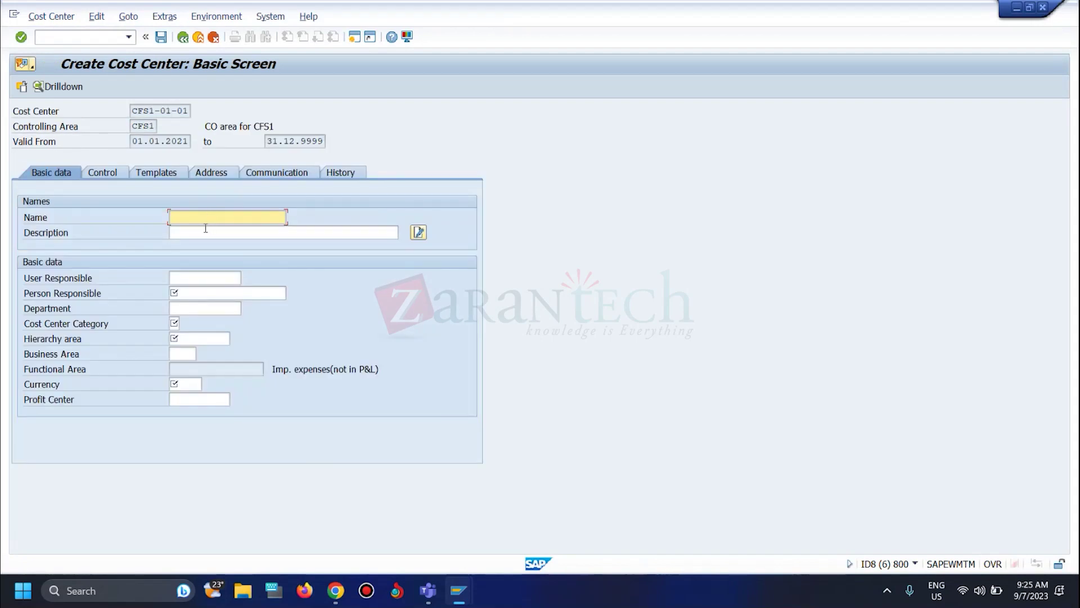
- Enter admin-laptop as the cost center's name and description, and manager as the person responsible
{"action": "left_click", "coordinate": [202, 231]}
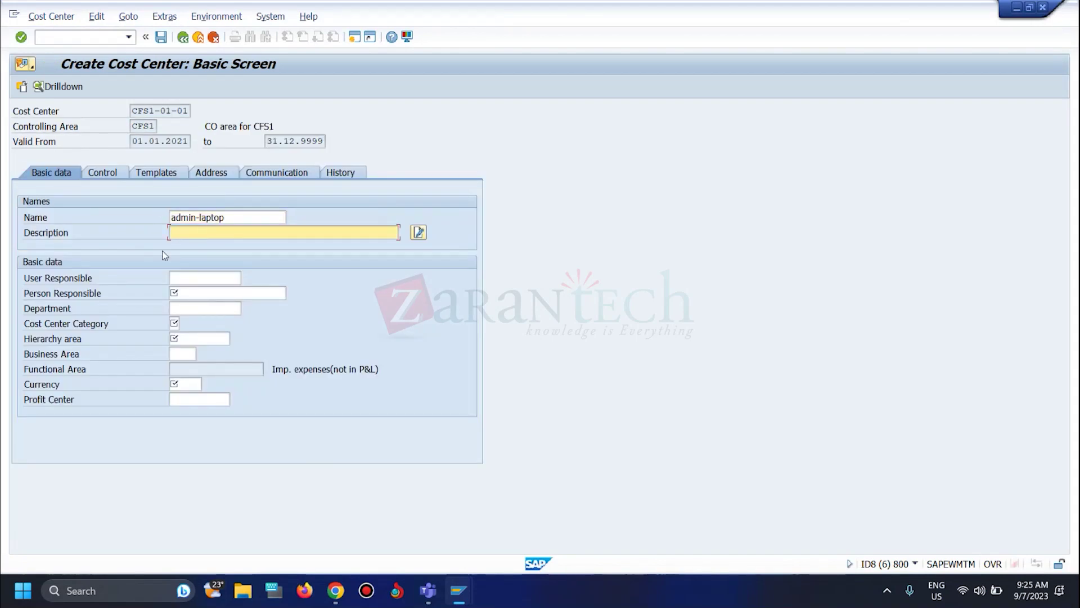
{"action": "left_click", "coordinate": [204, 231]}
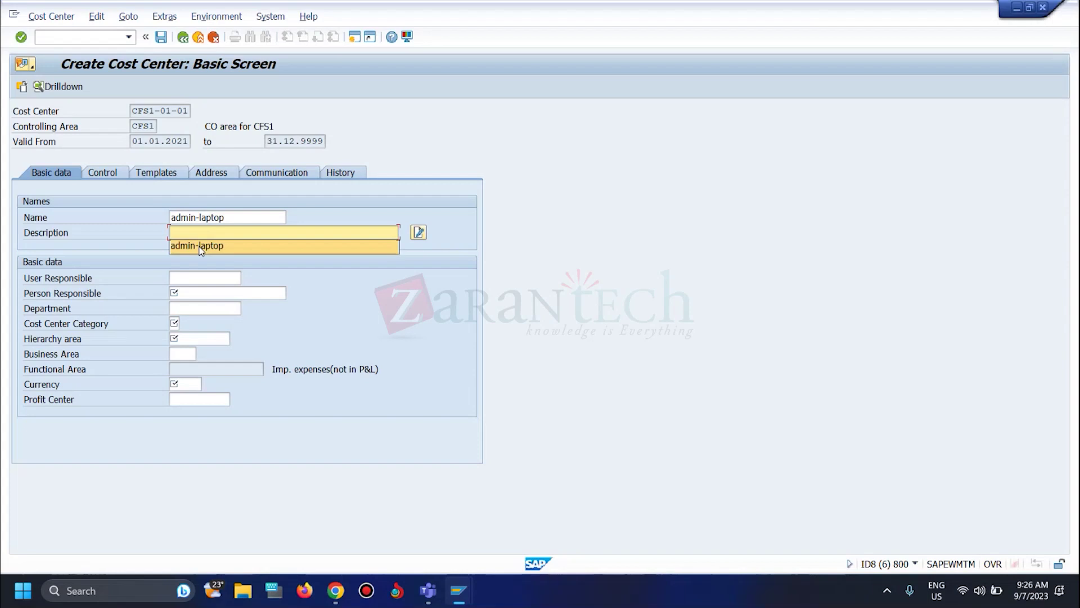
{"action": "left_click", "coordinate": [201, 246]}
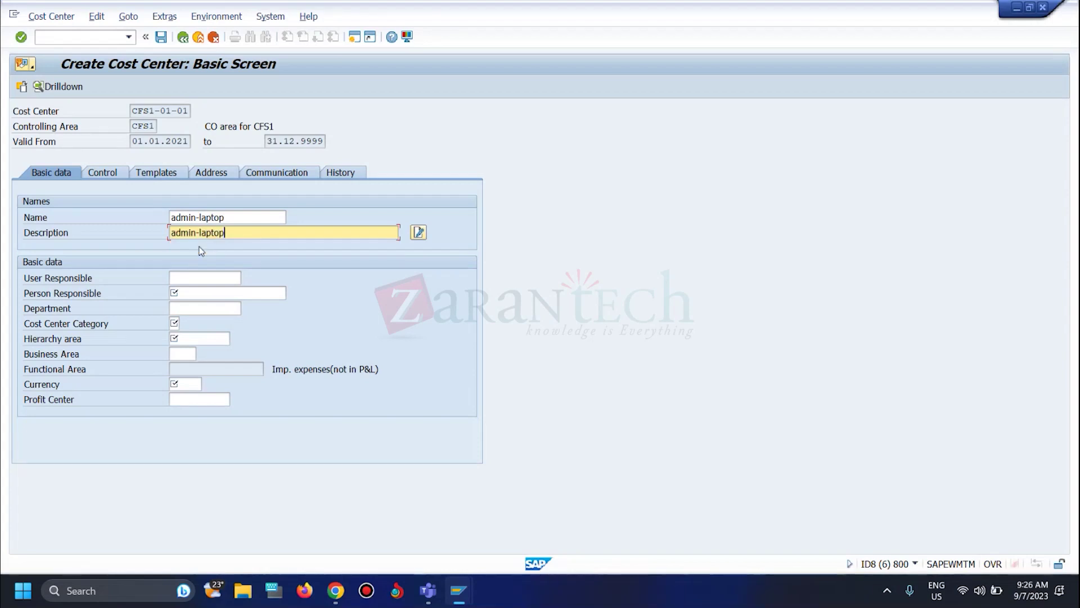
{"action": "left_click", "coordinate": [200, 291]}
{"action": "left_click", "coordinate": [187, 307]}
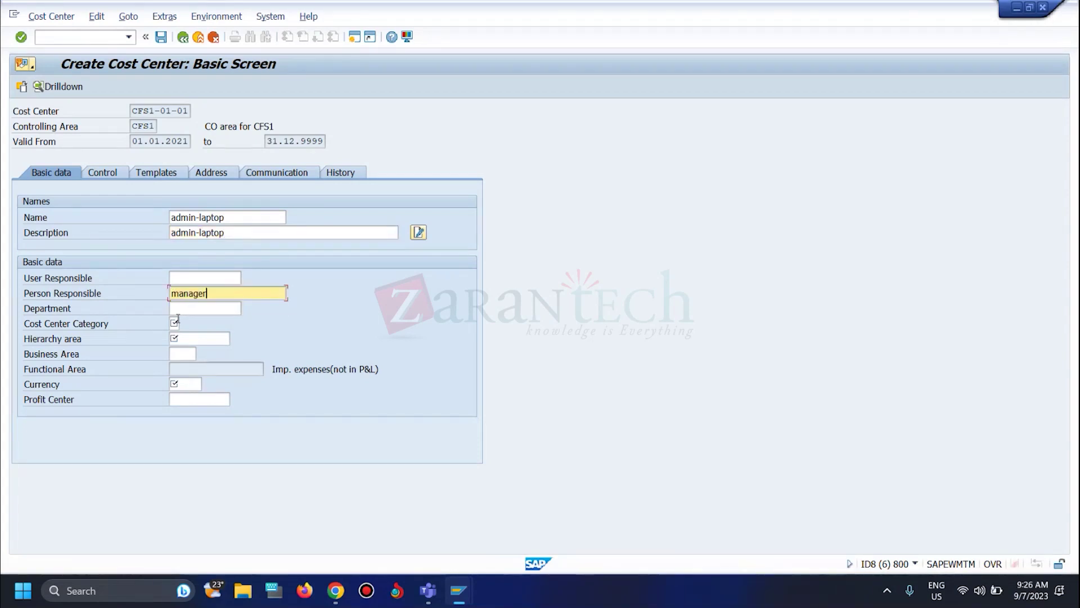
- Set the cost center category to 4 (Administration)
{"action": "left_click", "coordinate": [178, 320]}
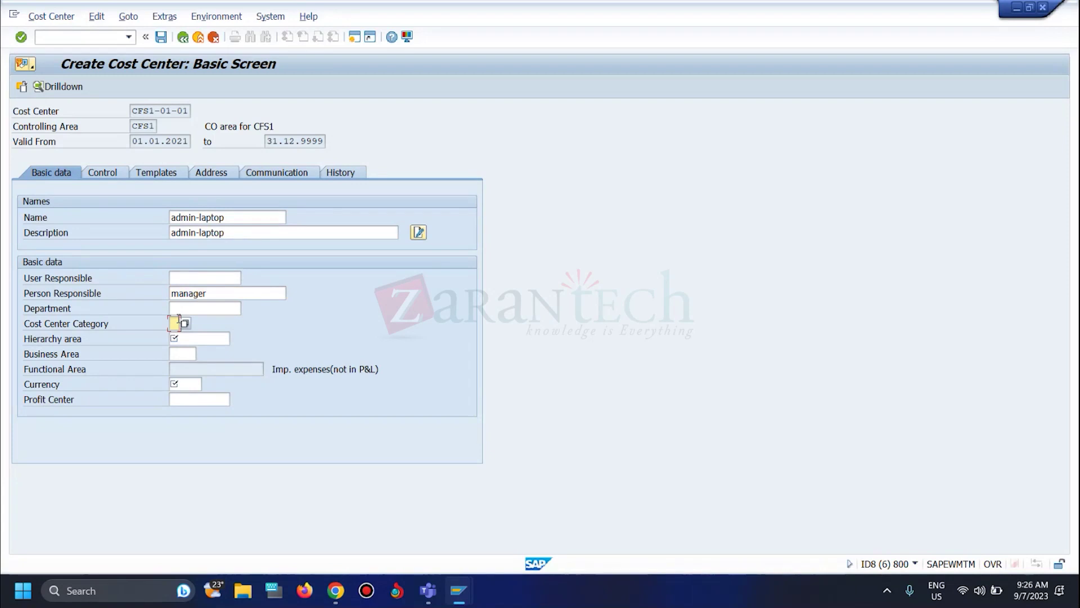
{"action": "left_click", "coordinate": [187, 322]}
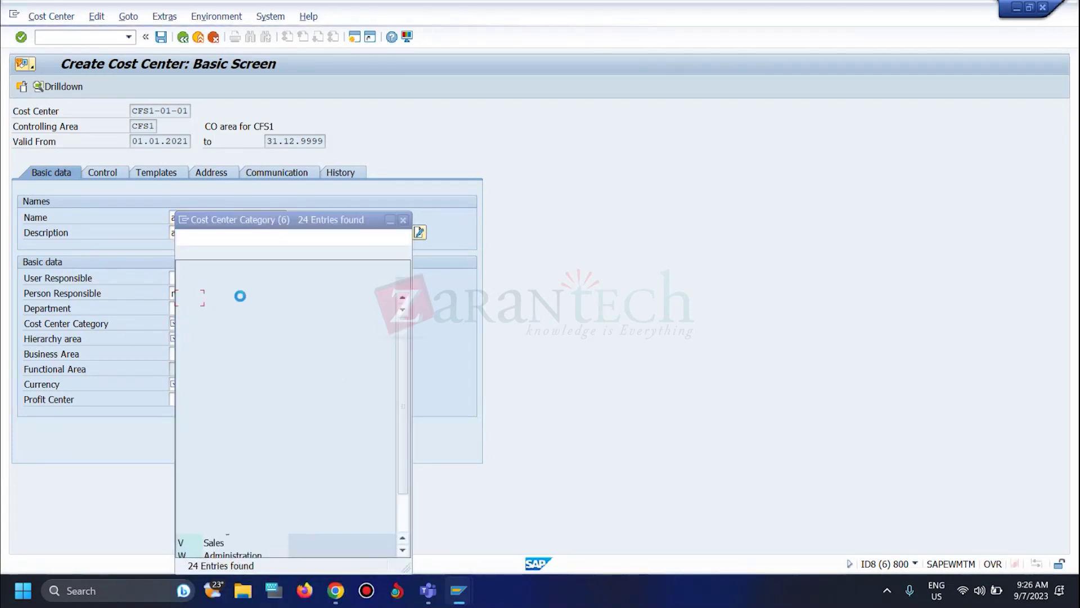
{"action": "left_click", "coordinate": [224, 324]}
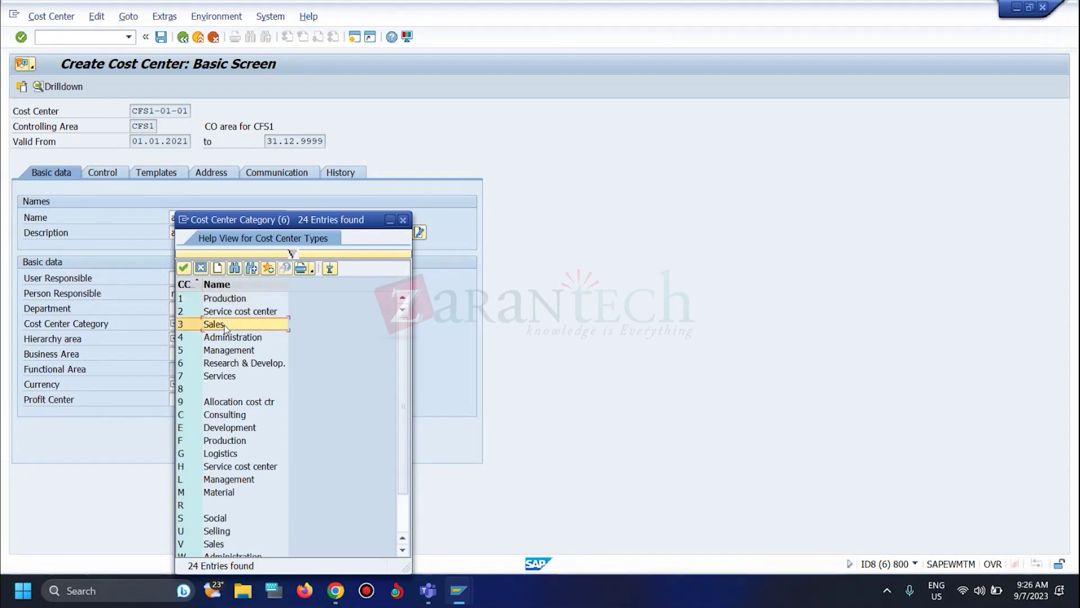
{"action": "double_click", "coordinate": [234, 337]}
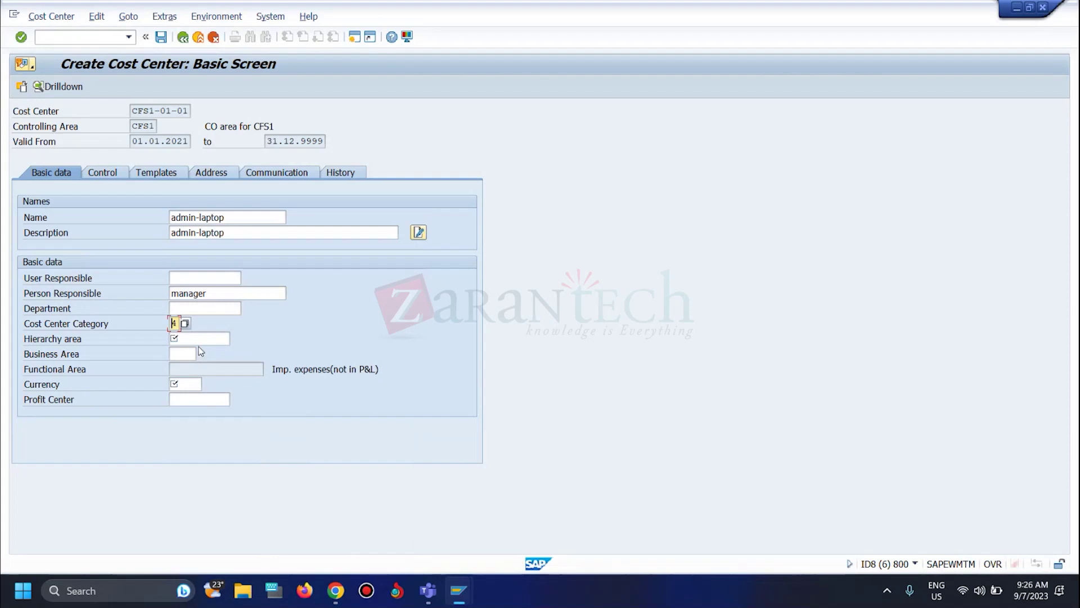
- Assign the cost center to hierarchy area CFS1
{"action": "left_click", "coordinate": [206, 340]}
{"action": "left_click", "coordinate": [196, 351]}
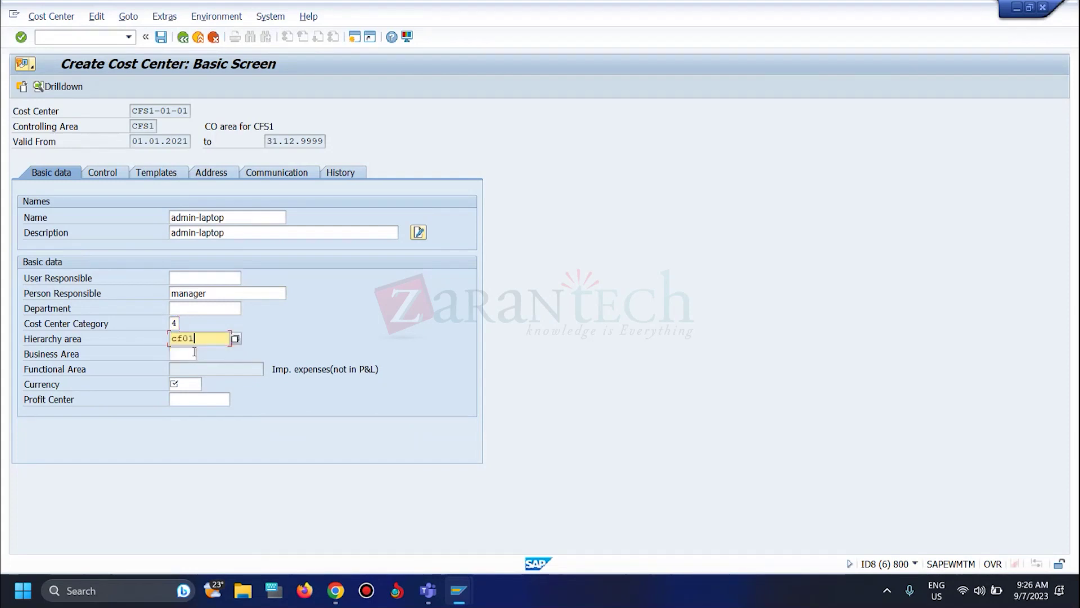
{"action": "key", "text": "BackSpace"}
{"action": "key", "text": "BackSpace"}
{"action": "key", "text": "BackSpace"}
{"action": "key", "text": "BackSpace"}
{"action": "key", "text": "Down"}
{"action": "type", "text": "CFS1"}
- Set the cost center's currency to EUR and validate the basic data
{"action": "left_click", "coordinate": [188, 384]}
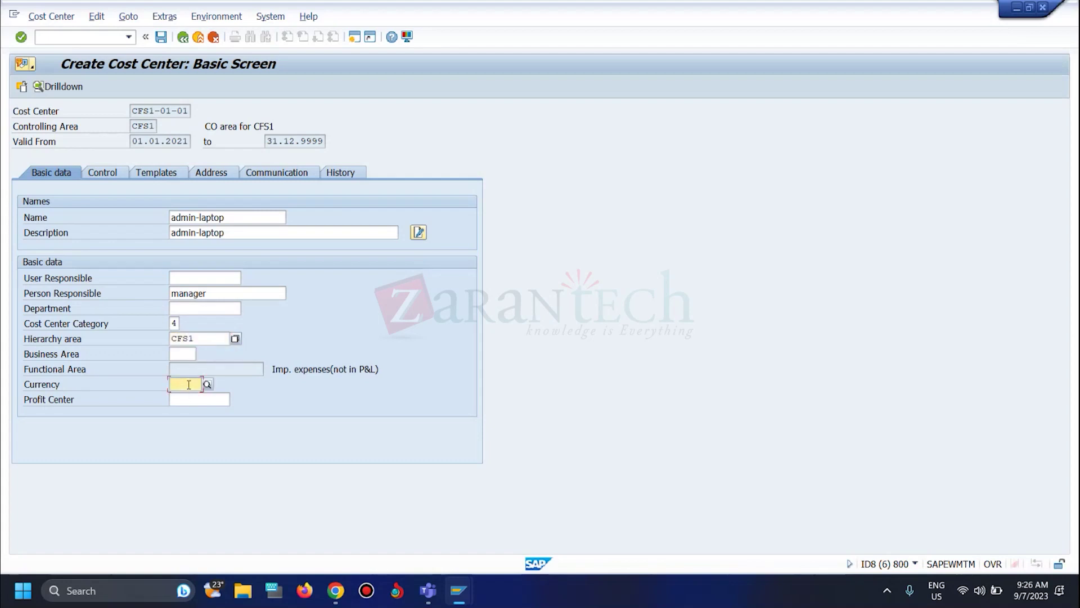
{"action": "key", "text": "Return"}
{"action": "key", "text": "Return"}
{"action": "type", "text": "EUR"}
{"action": "key", "text": "Return"}
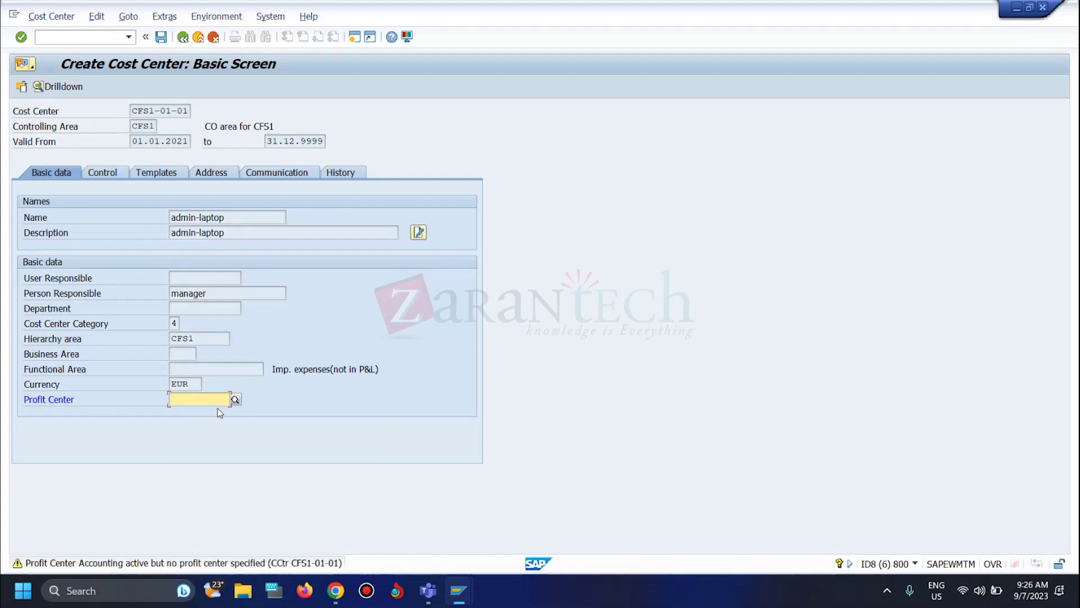
- Assign profit center CFS1-01 to the cost center, copying the code from its own number, and save the cost center
{"action": "key", "text": "F10"}
{"action": "key", "text": "Escape"}
{"action": "left_click_drag", "start_coordinate": [172, 110], "coordinate": [136, 111]}
{"action": "key", "text": "ctrl+c"}
{"action": "left_click", "coordinate": [211, 399]}
{"action": "key", "text": "ctrl+v"}
{"action": "left_click", "coordinate": [161, 38]}
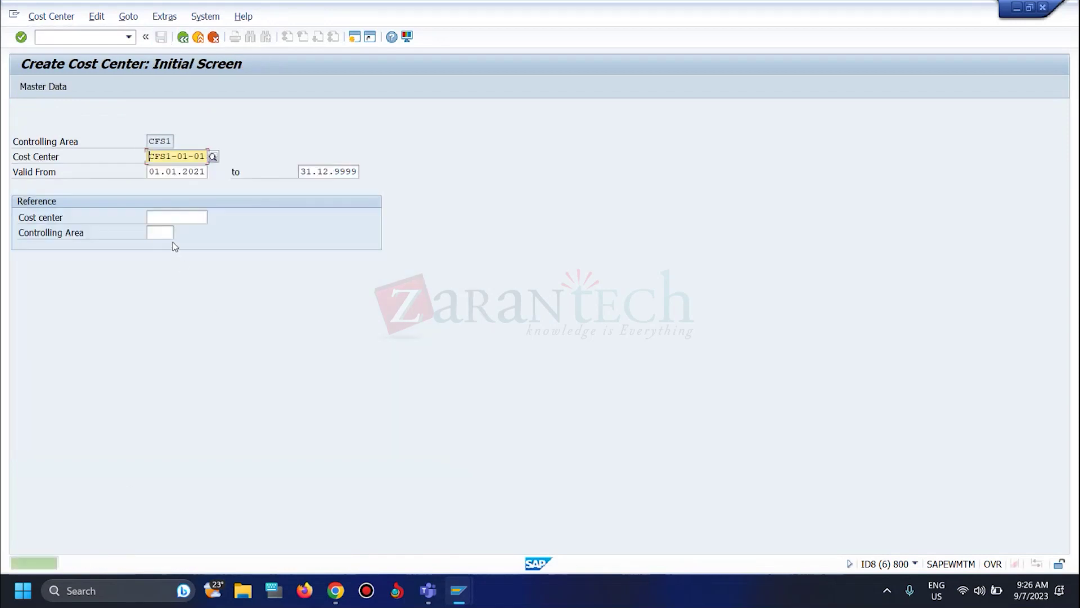
- Return to the G/L account document, assign cost center CFS1-01-01 to the account 4000 line and validate the items
{"action": "key", "text": "alt+Tab"}
{"action": "key", "text": "alt+Tab"}
{"action": "key", "text": "alt+Tab"}
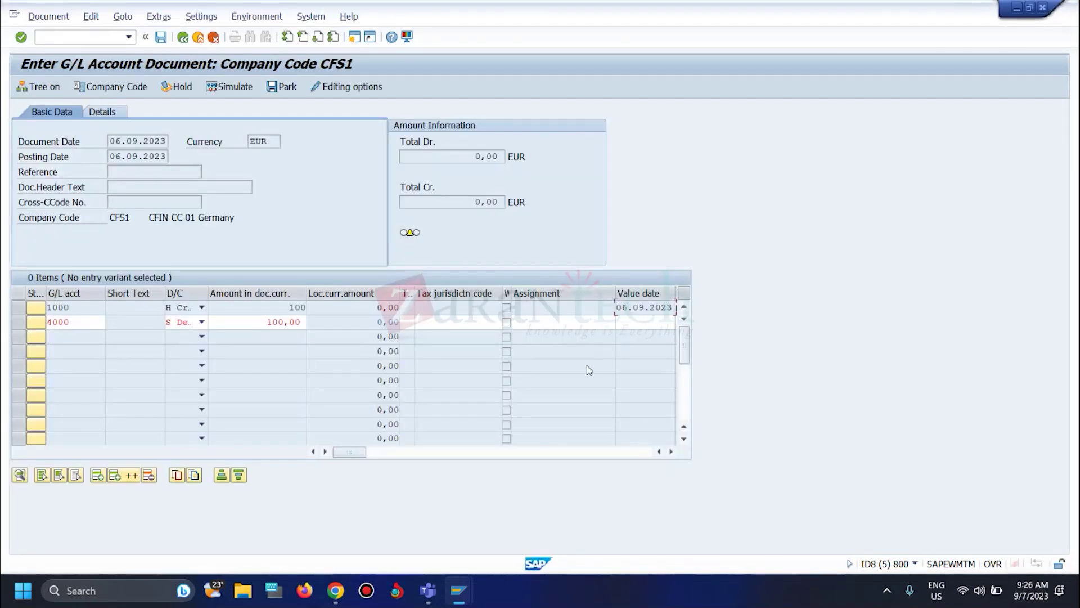
{"action": "left_click", "coordinate": [669, 452]}
{"action": "left_click", "coordinate": [669, 451]}
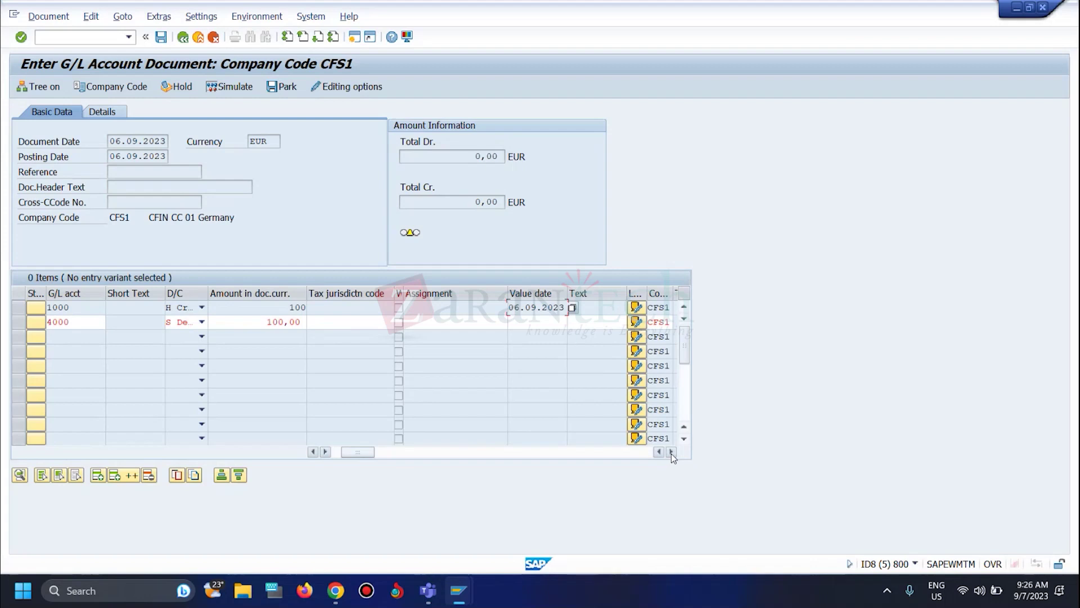
{"action": "left_click", "coordinate": [671, 452]}
{"action": "left_click", "coordinate": [671, 451]}
{"action": "left_click", "coordinate": [670, 451]}
{"action": "left_click", "coordinate": [670, 451]}
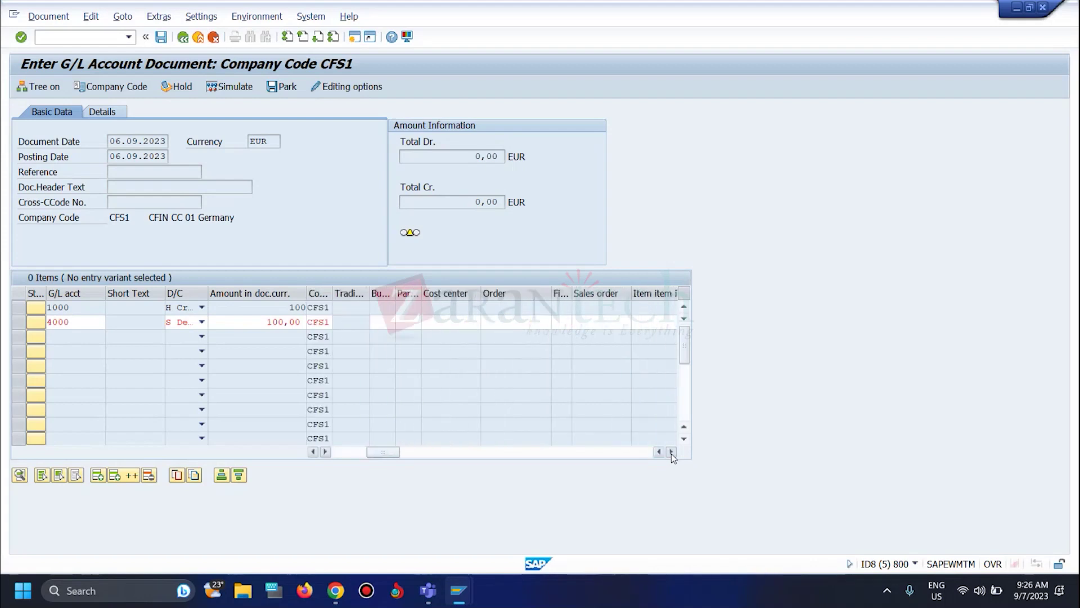
{"action": "left_click", "coordinate": [464, 323]}
{"action": "type", "text": "CFS1-01"}
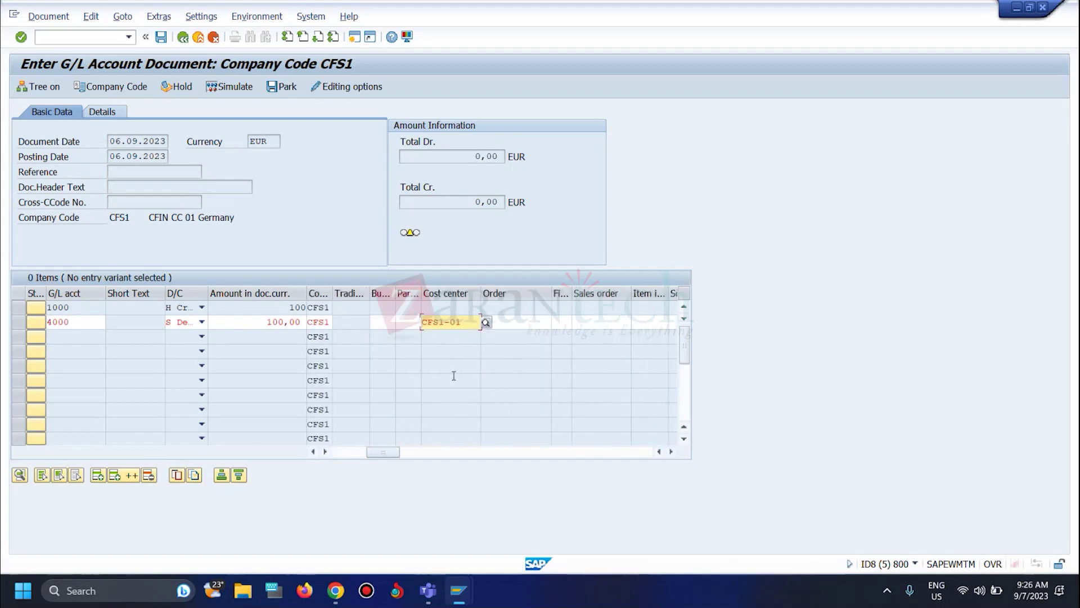
{"action": "type", "text": "-01"}
{"action": "key", "text": "Return"}
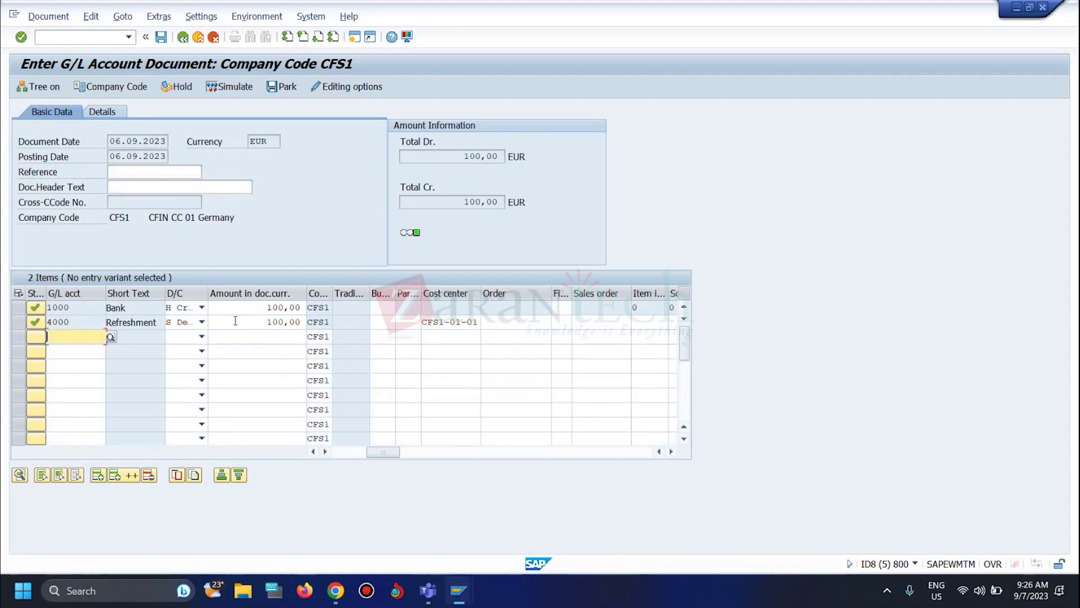
- Set the G/L document's reference to Test CFIN and its header text to Test CFIN initial load, and validate the document
{"action": "left_click", "coordinate": [148, 177]}
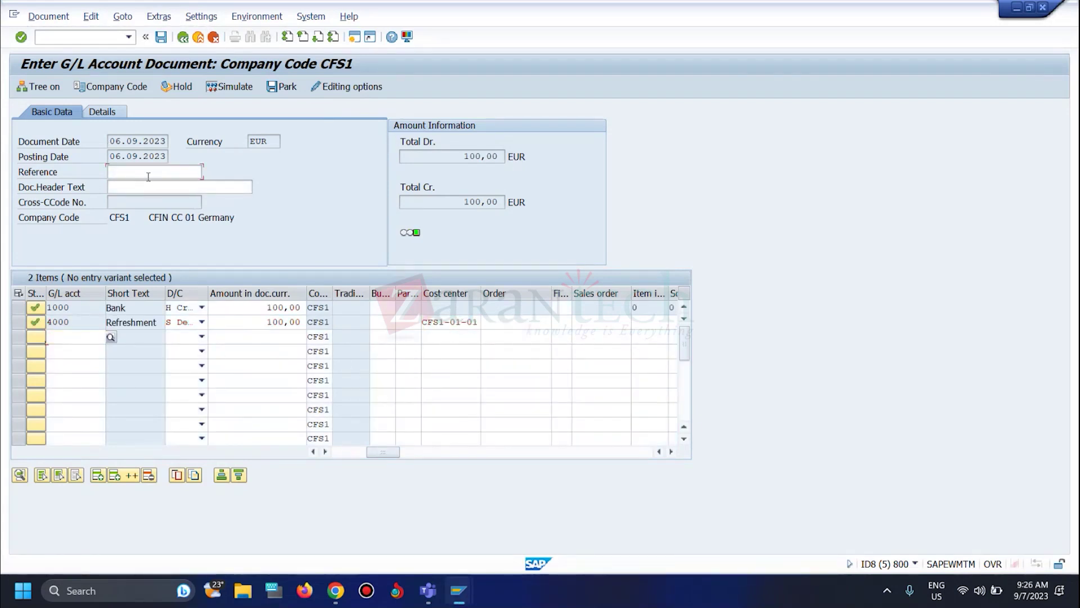
{"action": "type", "text": "Test CFIn"}
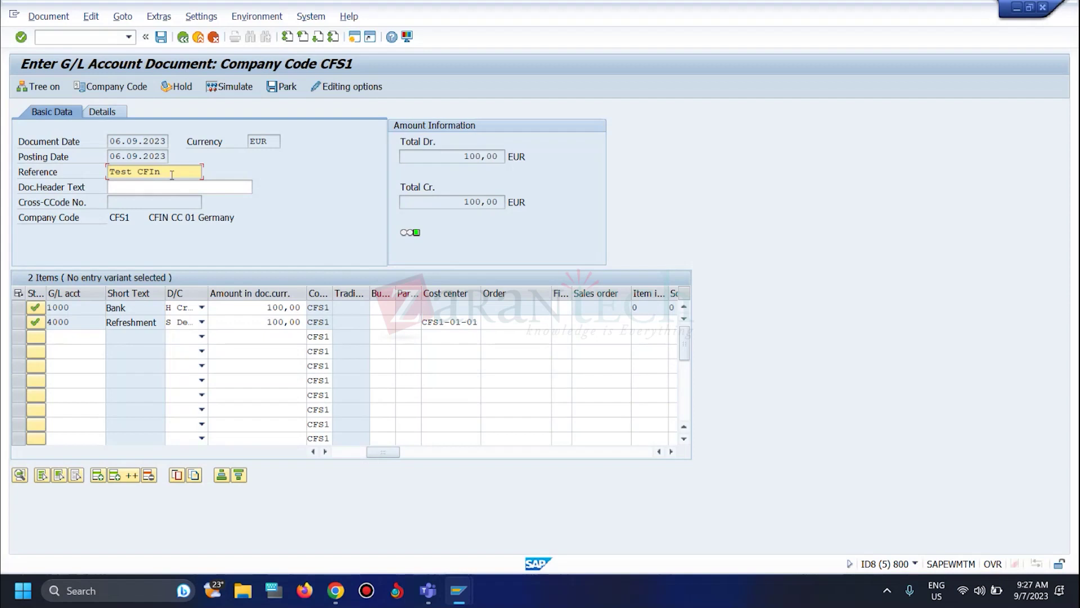
{"action": "key", "text": "BackSpace"}
{"action": "left_click_drag", "start_coordinate": [162, 172], "coordinate": [110, 171]}
{"action": "key", "text": "ctrl+c"}
{"action": "left_click", "coordinate": [121, 187]}
{"action": "key", "text": "ctrl+v"}
{"action": "type", "text": "i"}
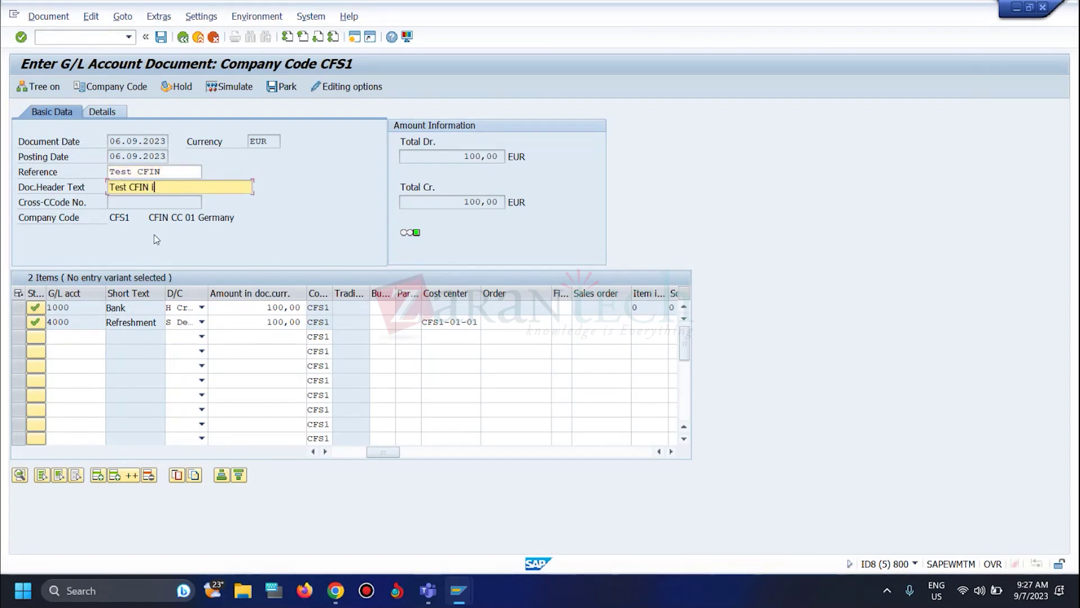
{"action": "type", "text": "nitial load"}
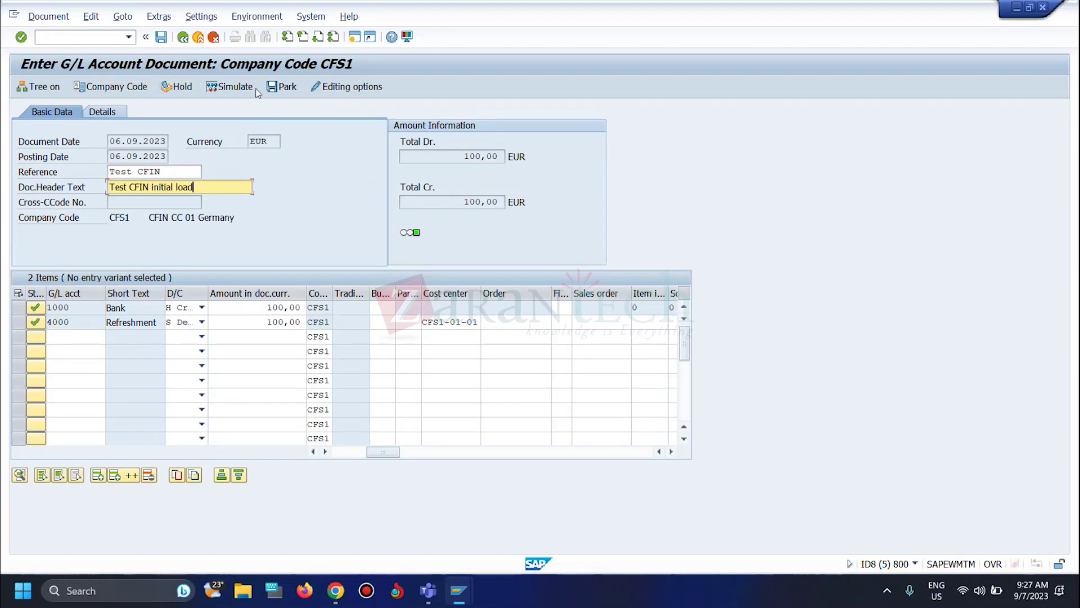
{"action": "left_click", "coordinate": [134, 108]}
{"action": "key", "text": "Return"}
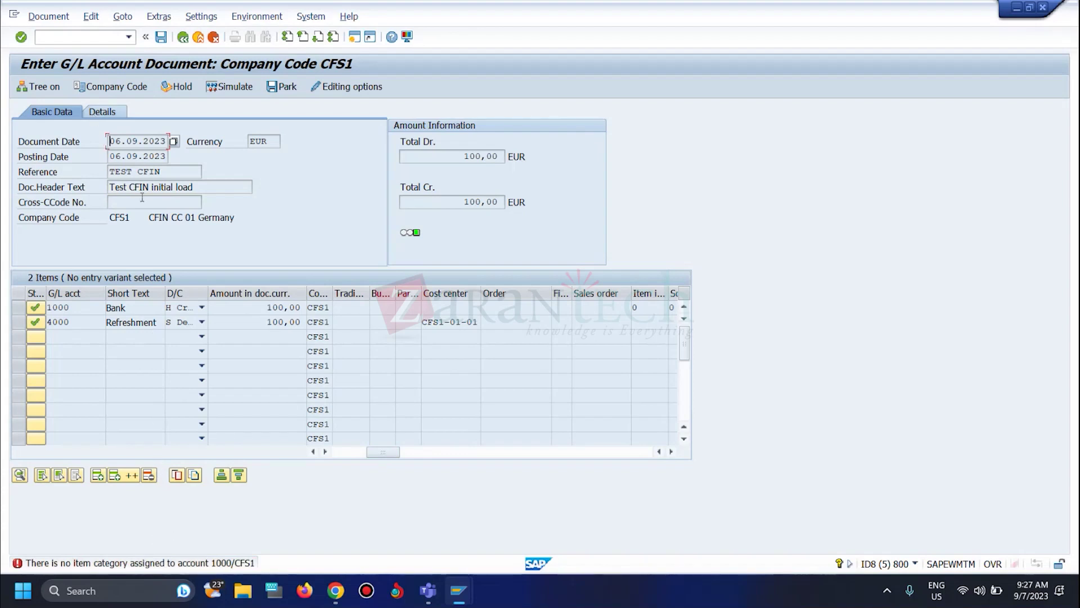
- Switch to the Display IMG session and collapse the Controlling node of the implementation guide
{"action": "key", "text": "alt+Tab"}
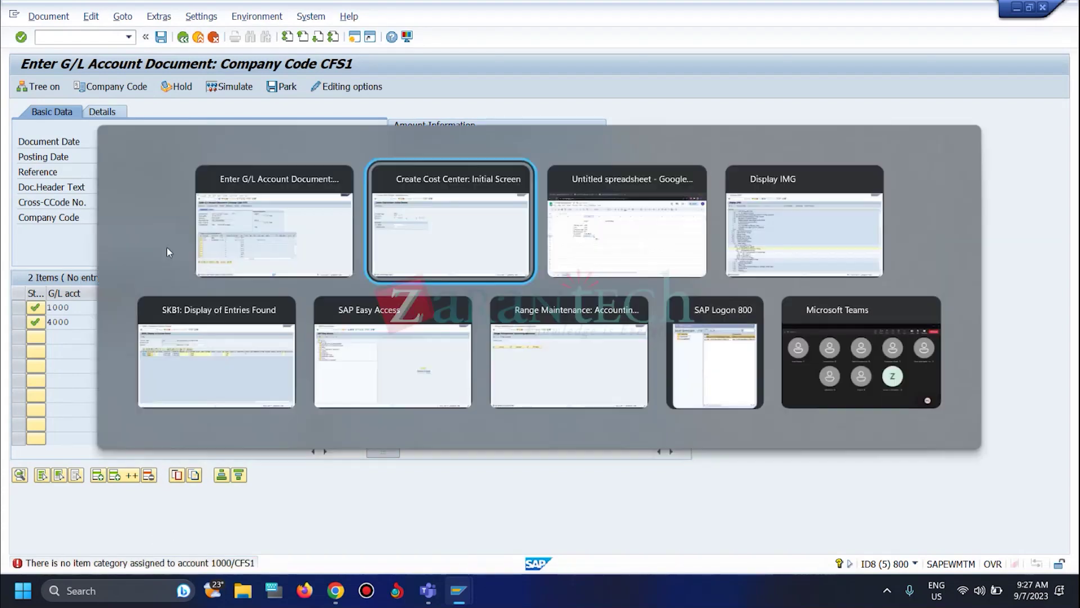
{"action": "left_click", "coordinate": [795, 259]}
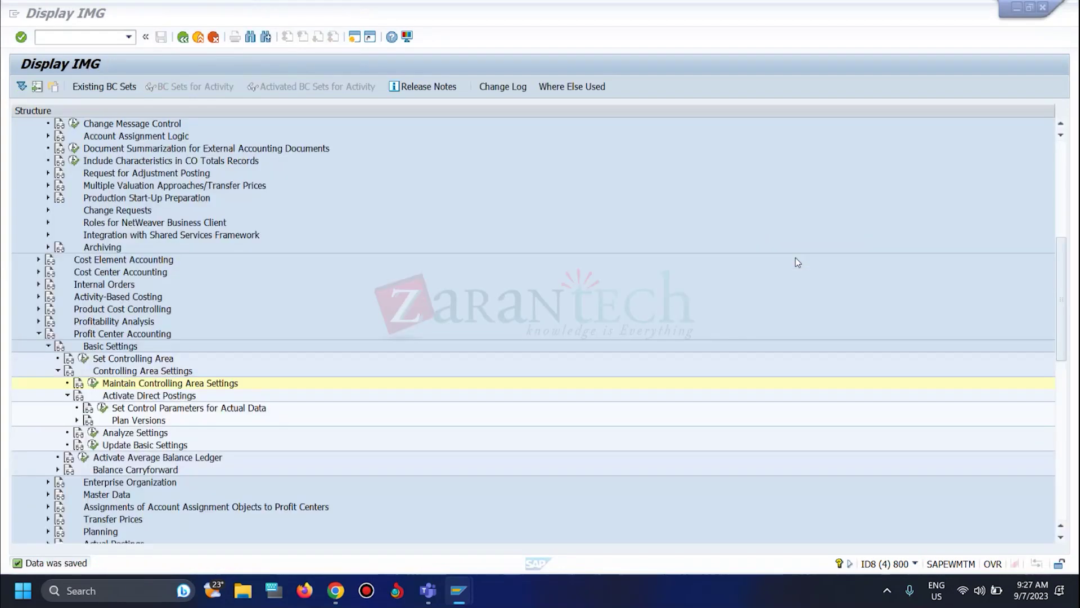
{"action": "scroll", "coordinate": [57, 178], "scroll_direction": "up", "scroll_amount": 7}
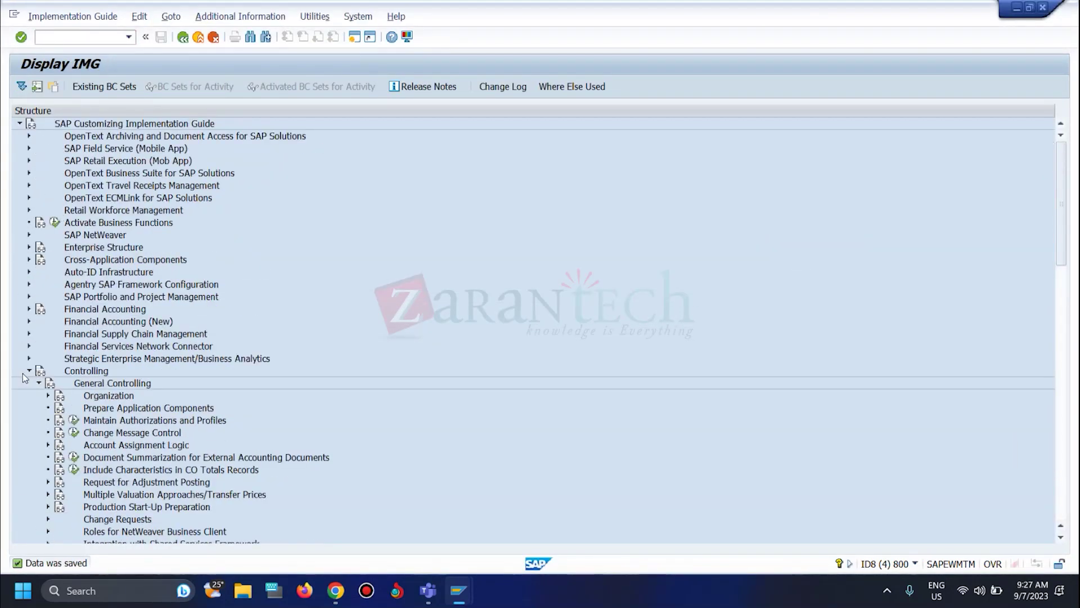
{"action": "left_click", "coordinate": [29, 370]}
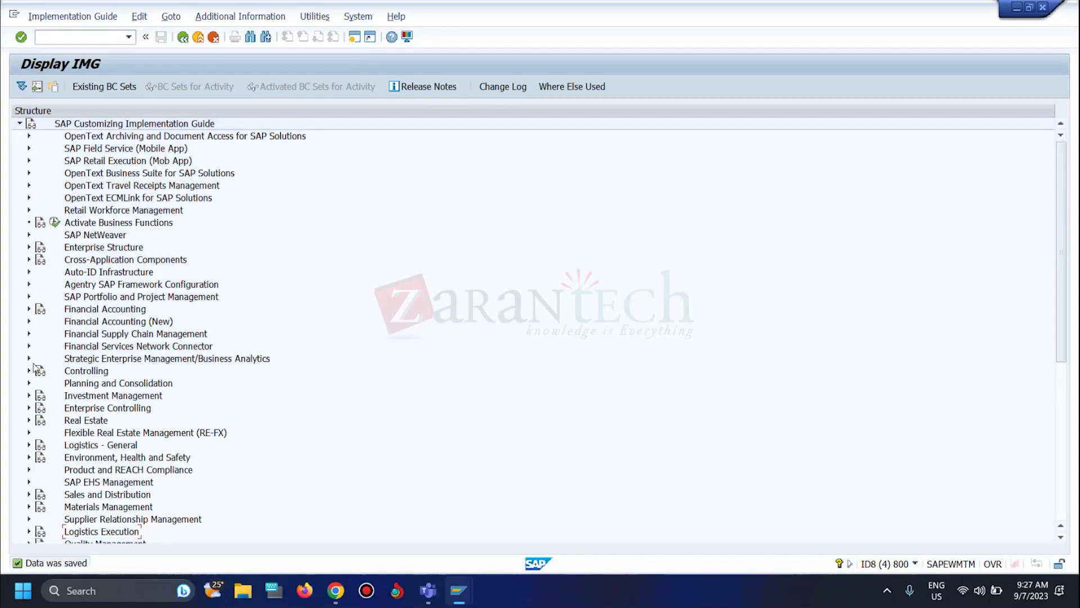
- Open Classify G/L Accounts for Document Splitting for chart of accounts CFS1, under Business Transactions of General Ledger Accounting (New)
{"action": "left_click", "coordinate": [29, 321]}
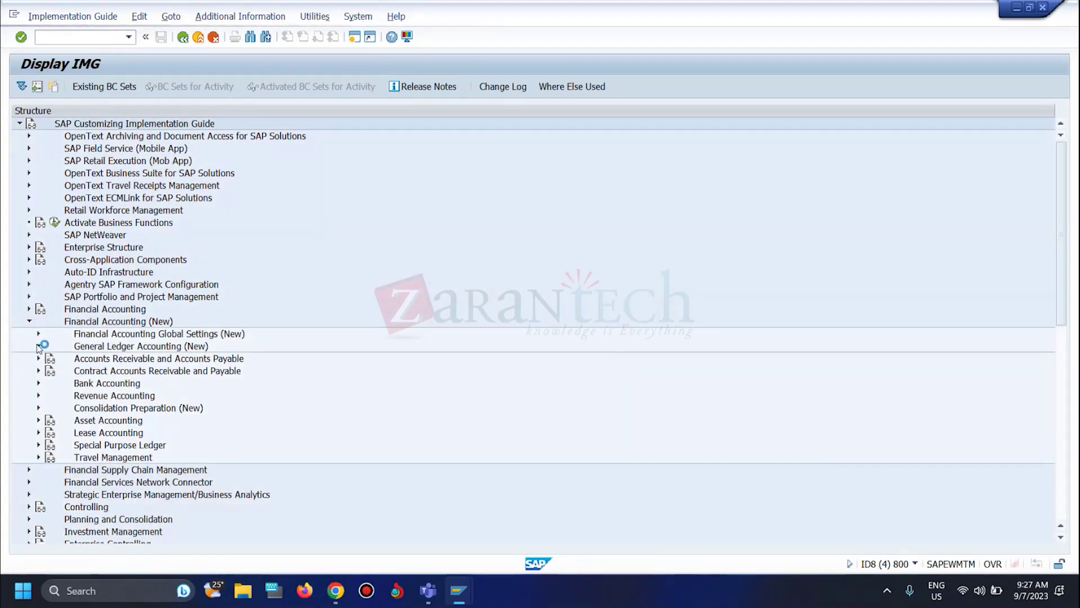
{"action": "left_click", "coordinate": [38, 346]}
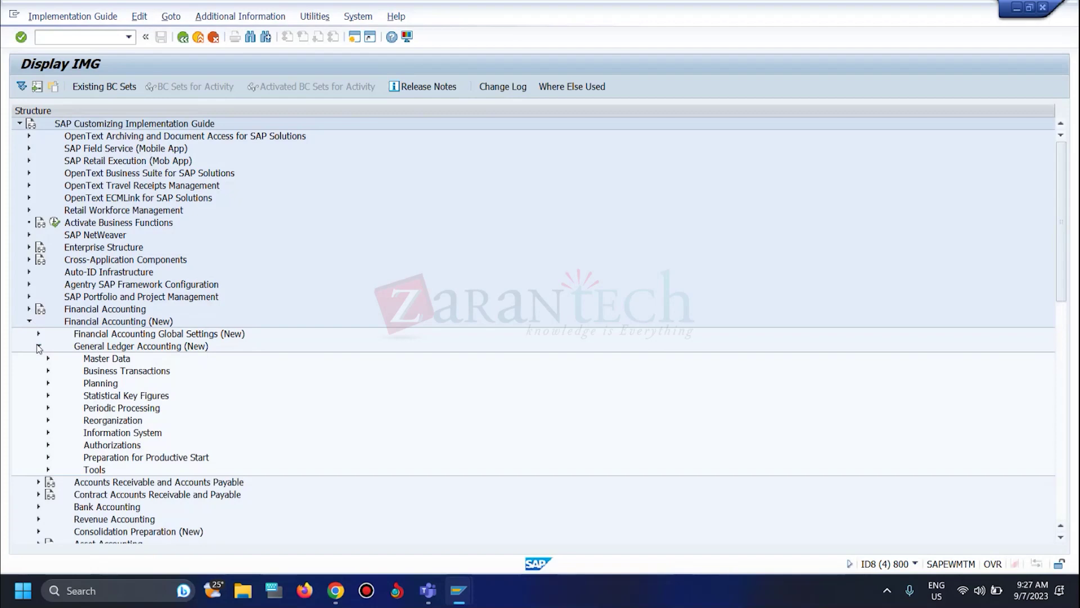
{"action": "scroll", "coordinate": [54, 322], "scroll_direction": "down", "scroll_amount": 4}
{"action": "left_click", "coordinate": [47, 222]}
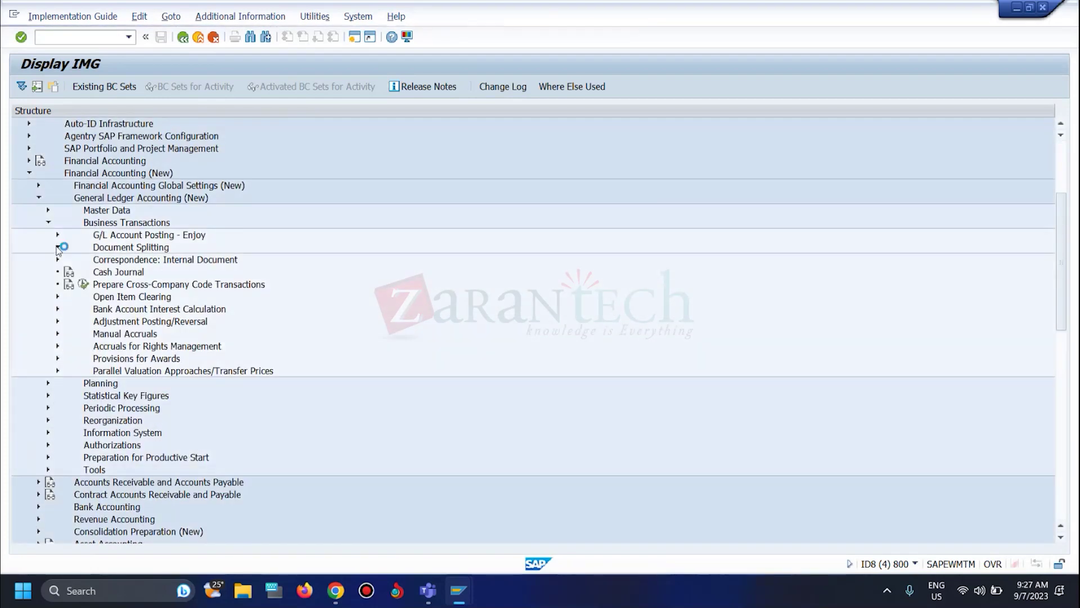
{"action": "left_click", "coordinate": [58, 247]}
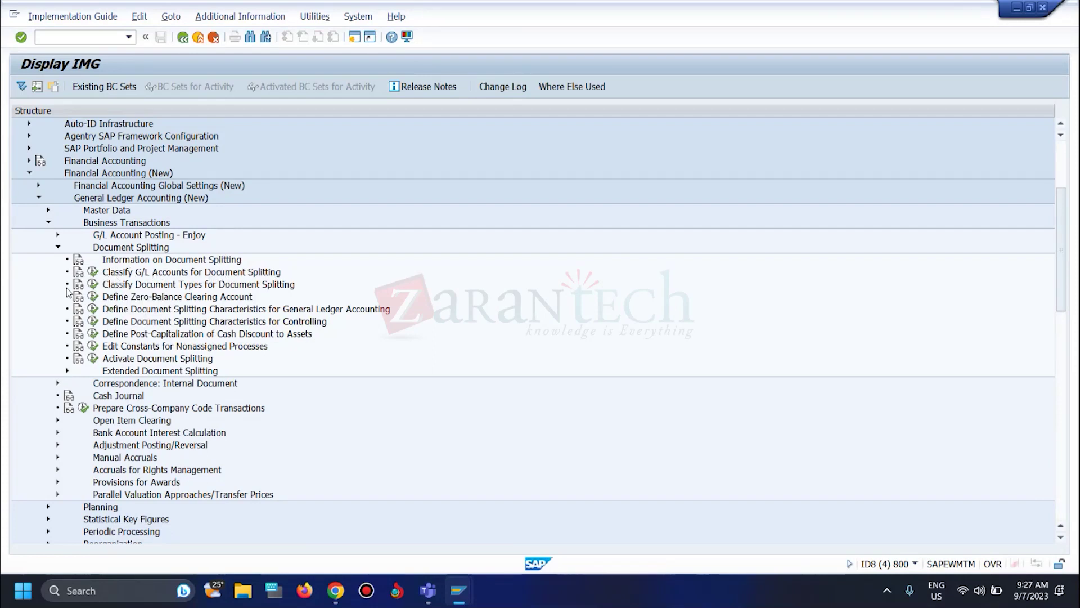
{"action": "left_click", "coordinate": [94, 272]}
{"action": "left_click", "coordinate": [155, 235]}
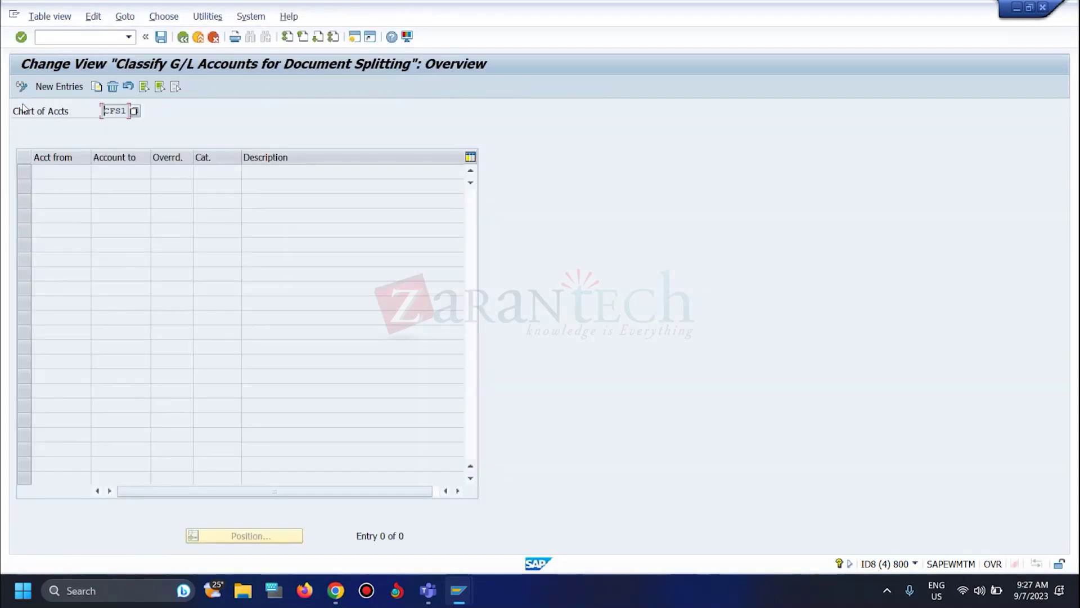
- Start a new classification entry for the account range 1000 to 2000
{"action": "left_click", "coordinate": [52, 87]}
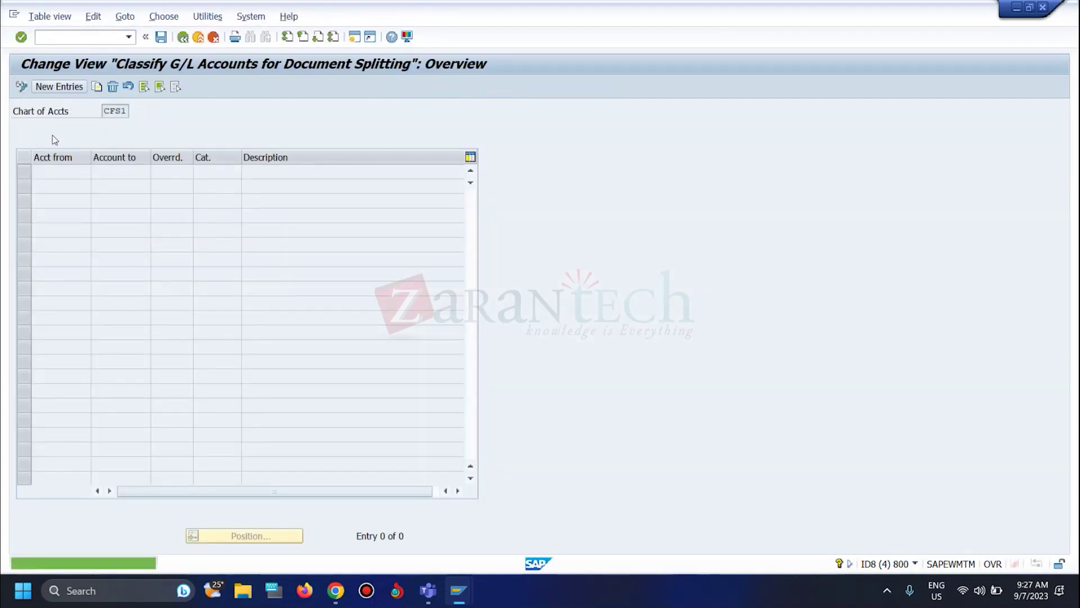
{"action": "left_click", "coordinate": [62, 172]}
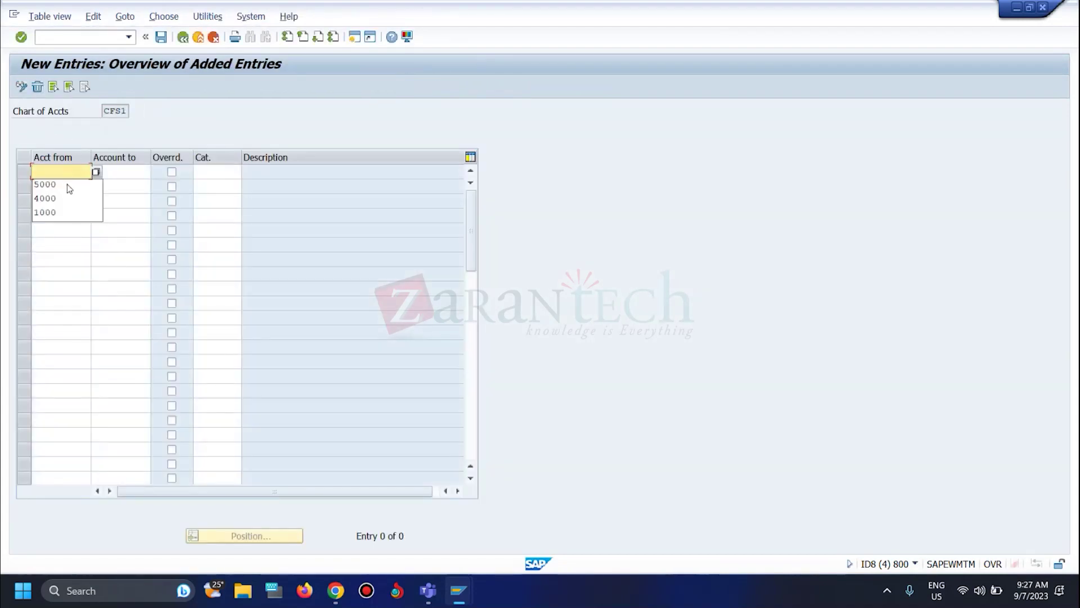
{"action": "left_click", "coordinate": [61, 213]}
{"action": "left_click", "coordinate": [139, 169]}
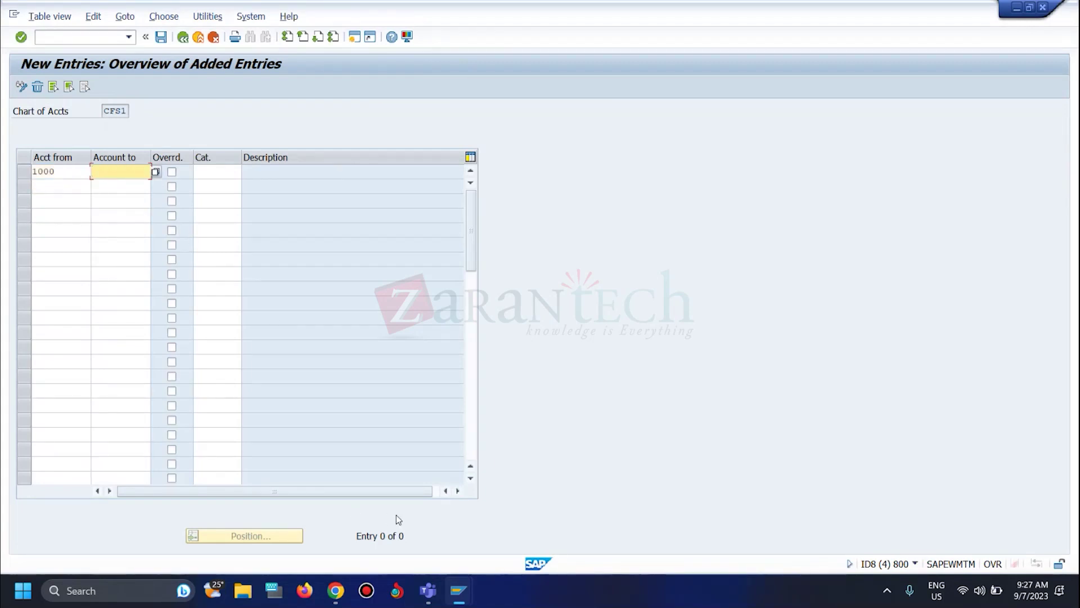
{"action": "type", "text": "2000"}
- Try to open transaction OBD4 in an additional session
{"action": "left_click", "coordinate": [44, 39]}
{"action": "type", "text": "/oobd4"}
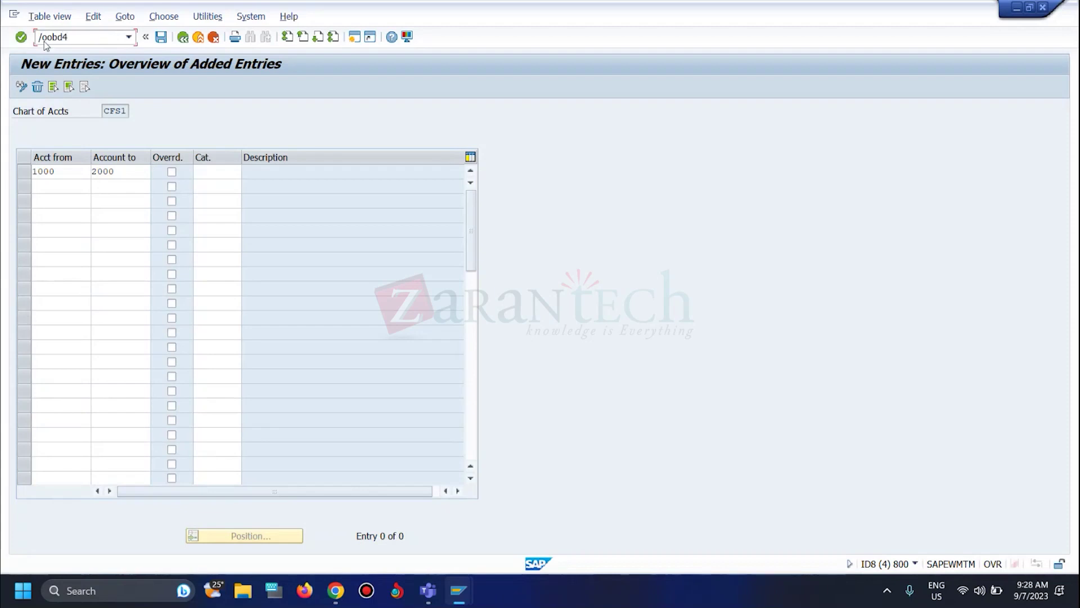
{"action": "key", "text": "Return"}
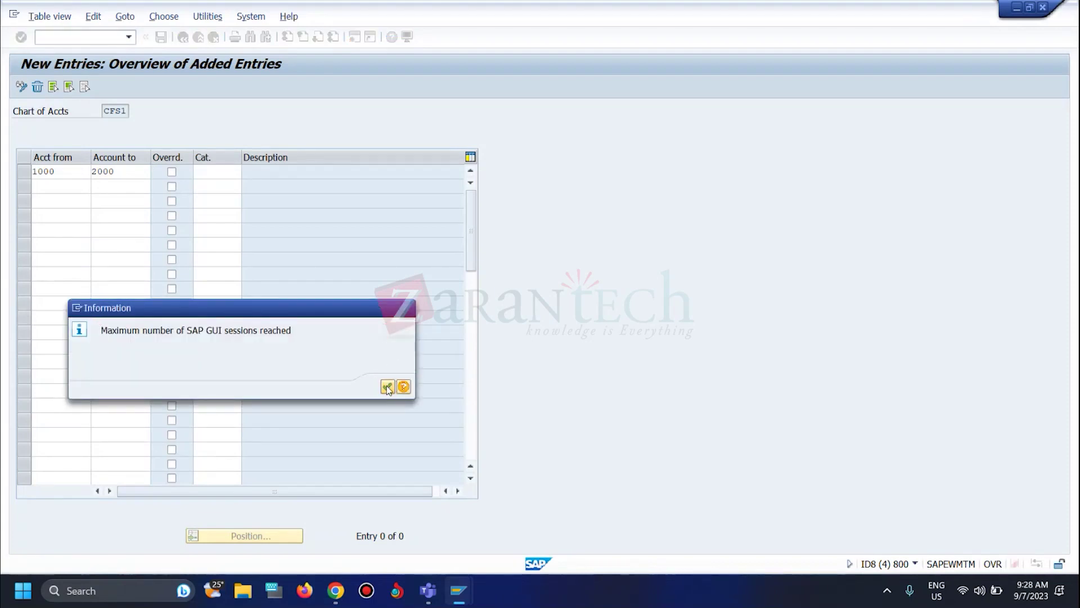
{"action": "left_click", "coordinate": [387, 387]}
- Start transaction OBD4 in the SAP Easy Access session and position the G/L account groups at chart of accounts CFS1 to check the number ranges
{"action": "mouse_move", "coordinate": [459, 591]}
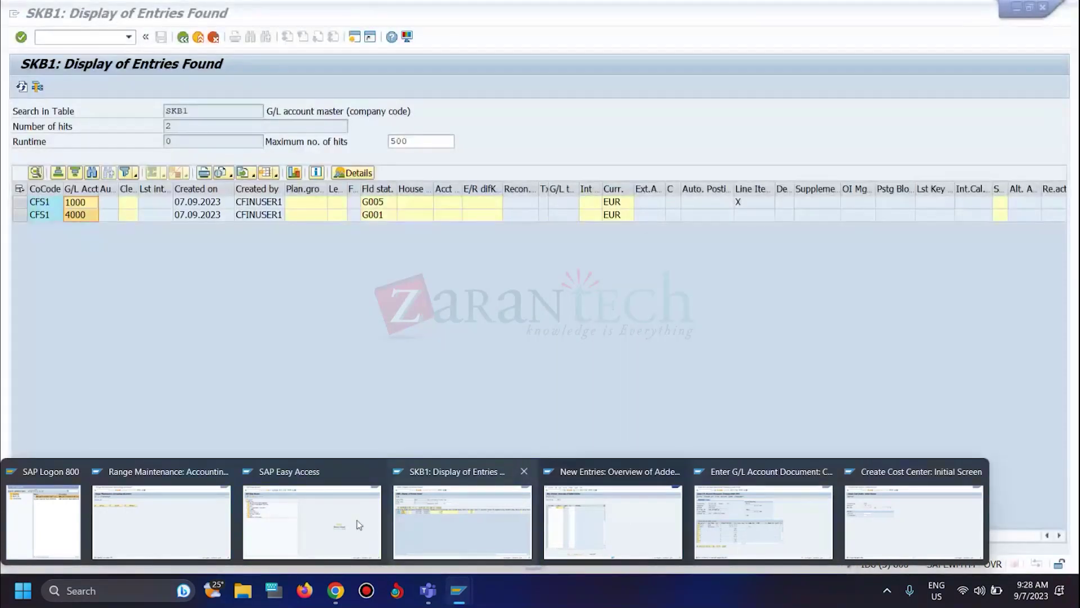
{"action": "left_click", "coordinate": [355, 519]}
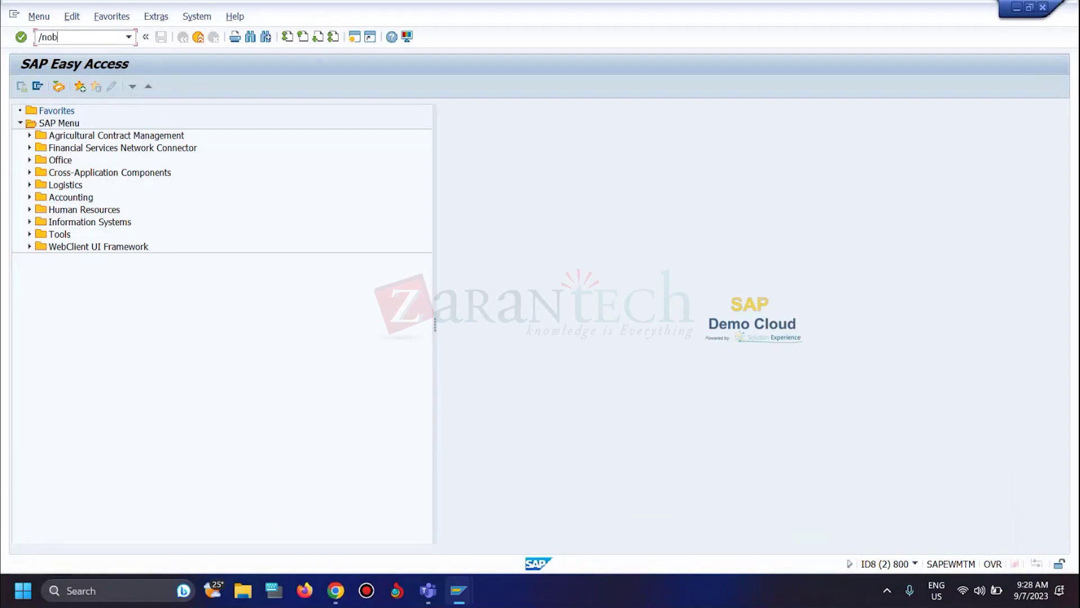
{"action": "type", "text": "/nobd4"}
{"action": "key", "text": "Return"}
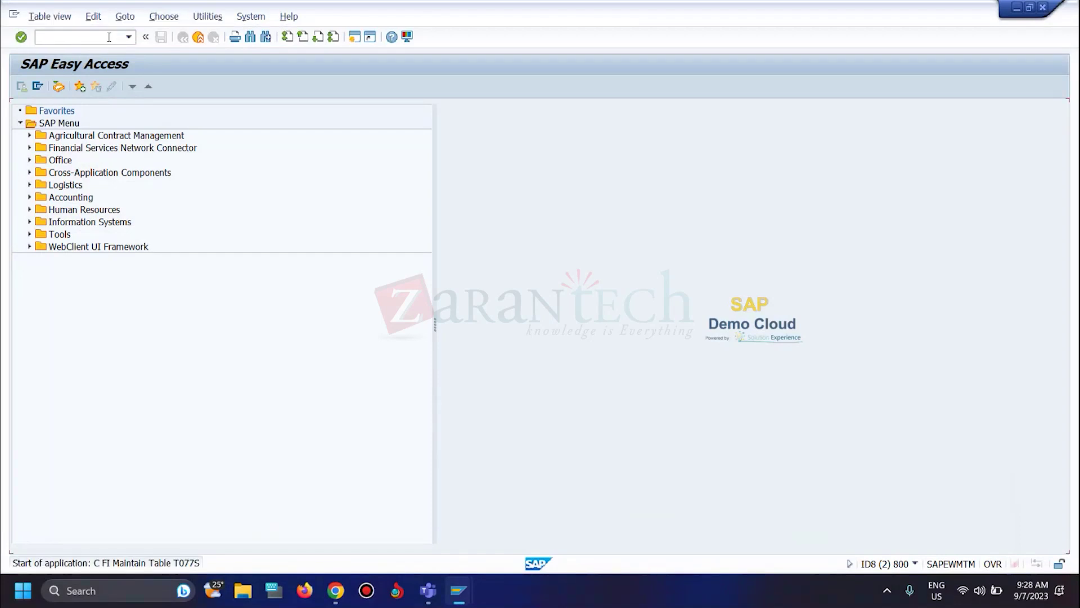
{"action": "left_click", "coordinate": [210, 537]}
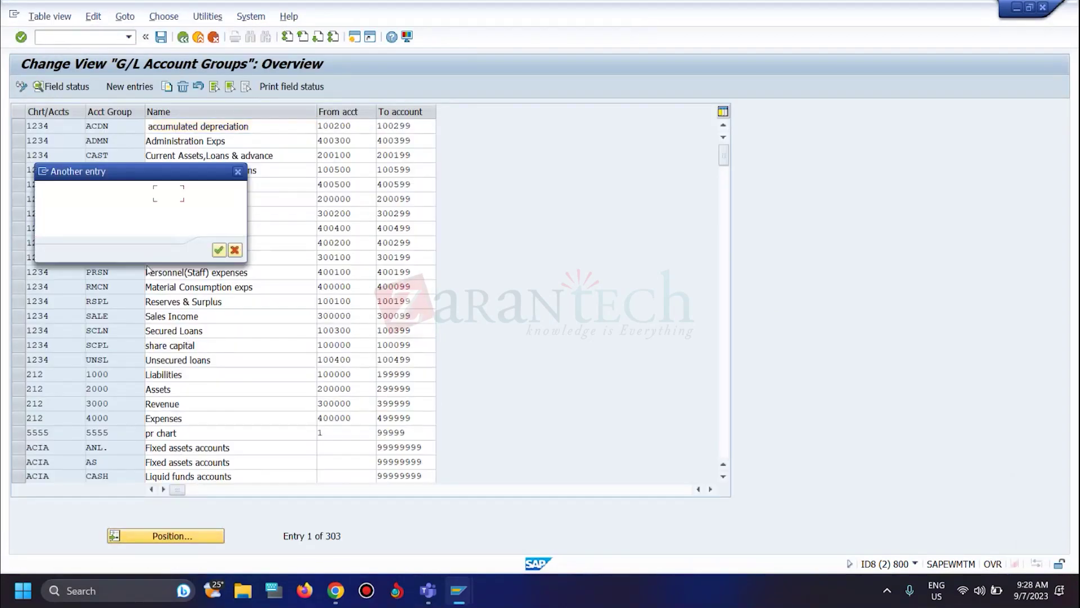
{"action": "type", "text": "cfsl"}
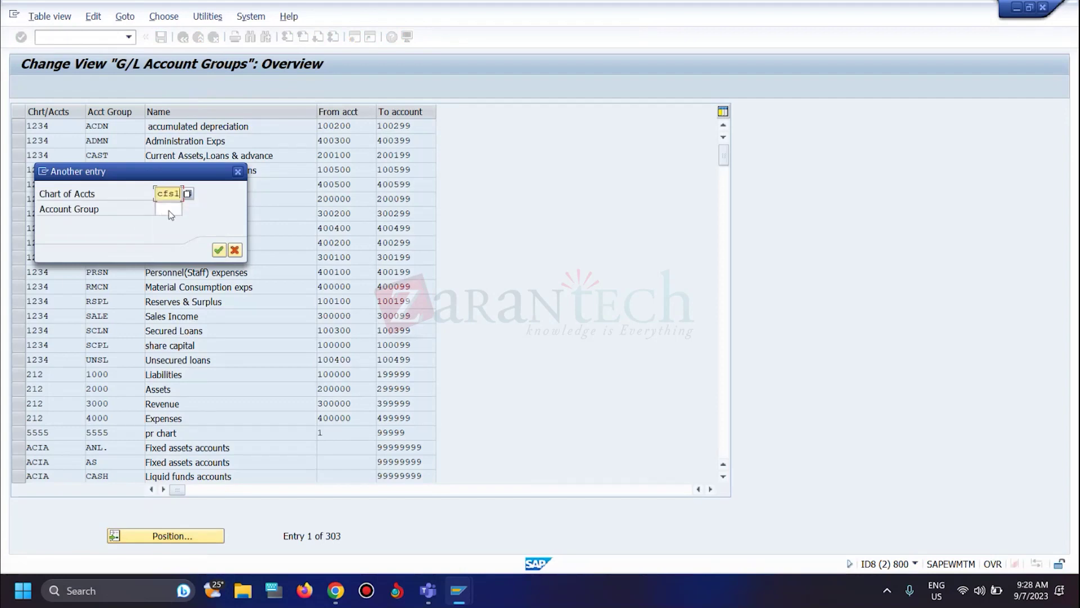
{"action": "key", "text": "Return"}
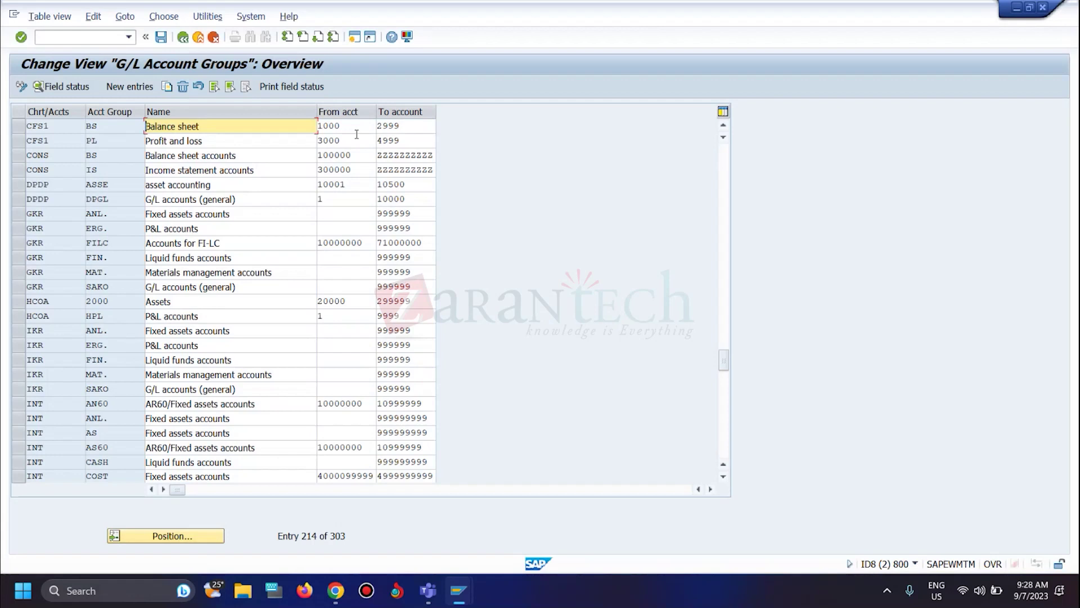
{"action": "left_click", "coordinate": [401, 125]}
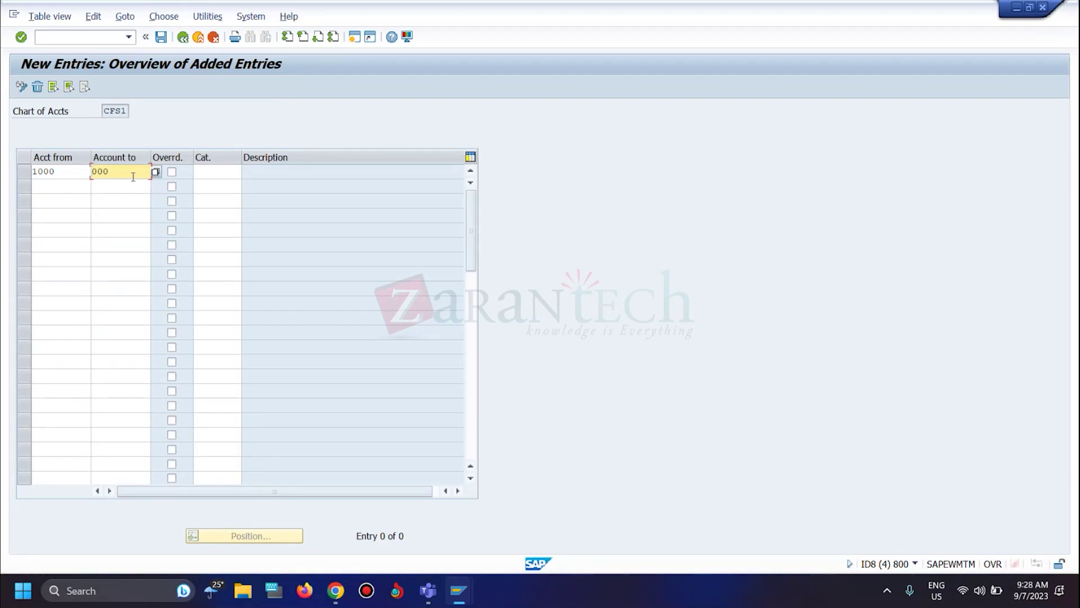
- Set the first classification entry's end account to 2999 and its item category to 01000 Balance Sheet Account
{"action": "key", "text": "BackSpace"}
{"action": "key", "text": "BackSpace"}
{"action": "type", "text": "2999"}
{"action": "left_click", "coordinate": [214, 172]}
{"action": "left_click", "coordinate": [254, 172]}
{"action": "left_click", "coordinate": [232, 169]}
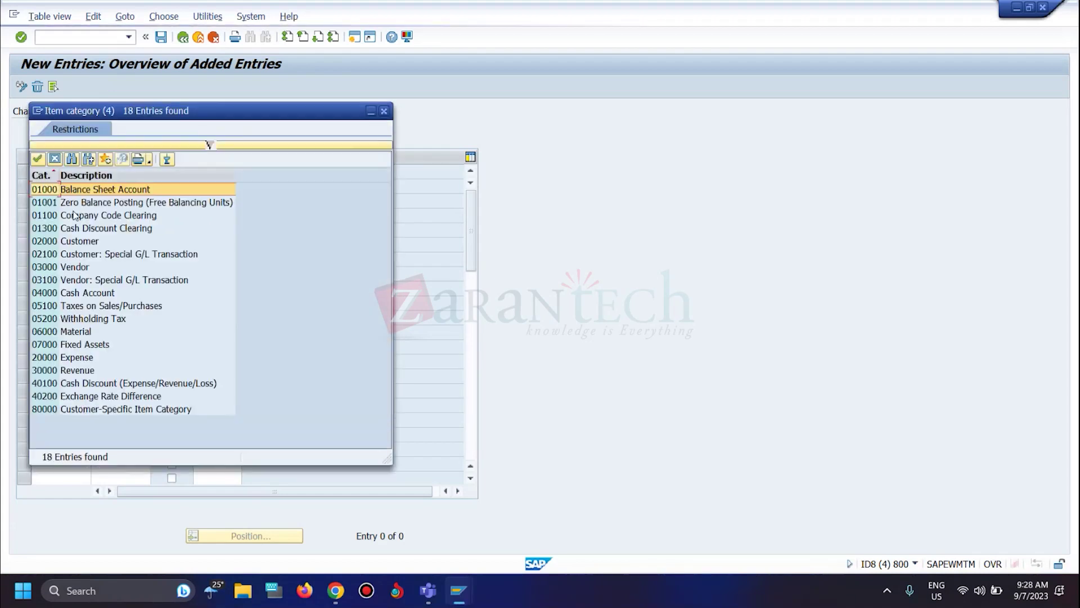
{"action": "double_click", "coordinate": [70, 193]}
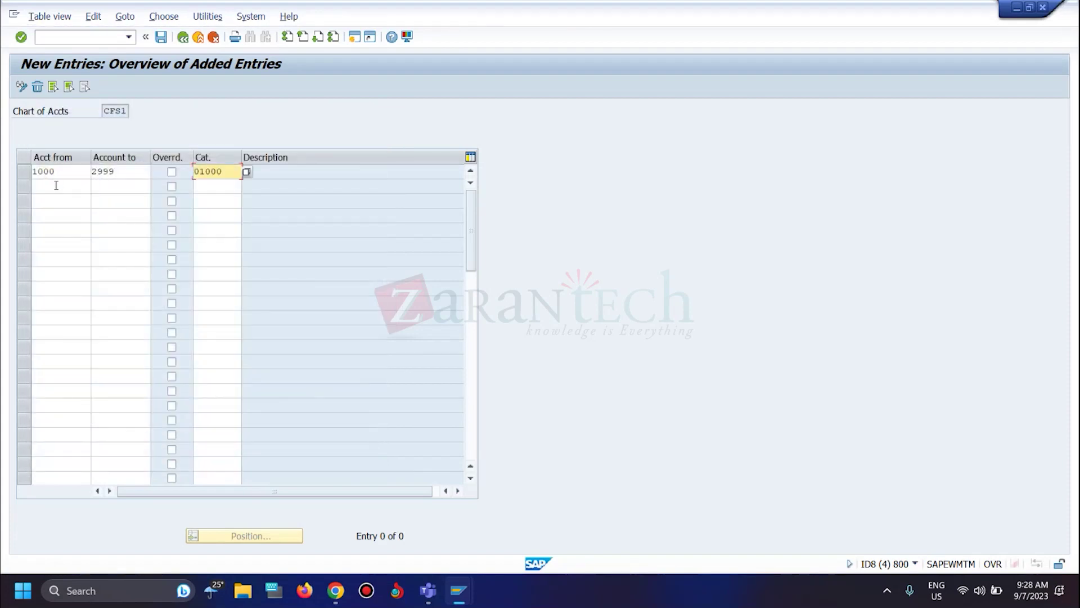
- Add an entry for accounts 3000 to 3999 with category 30000 Revenue, copying 3000 from the CFS1 profit and loss account group
{"action": "left_click", "coordinate": [56, 186]}
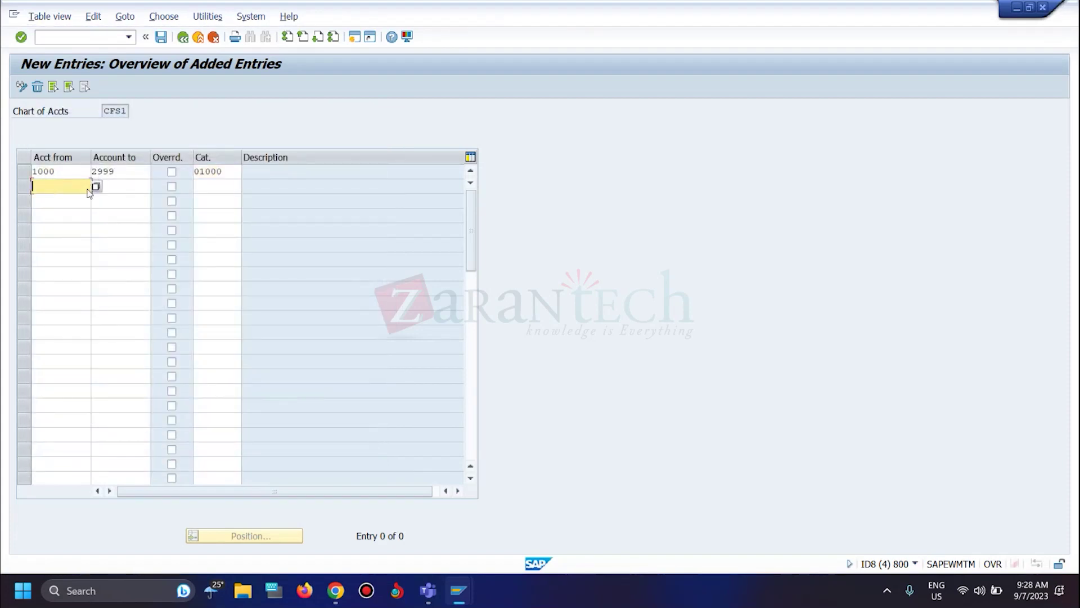
{"action": "key", "text": "alt+Tab"}
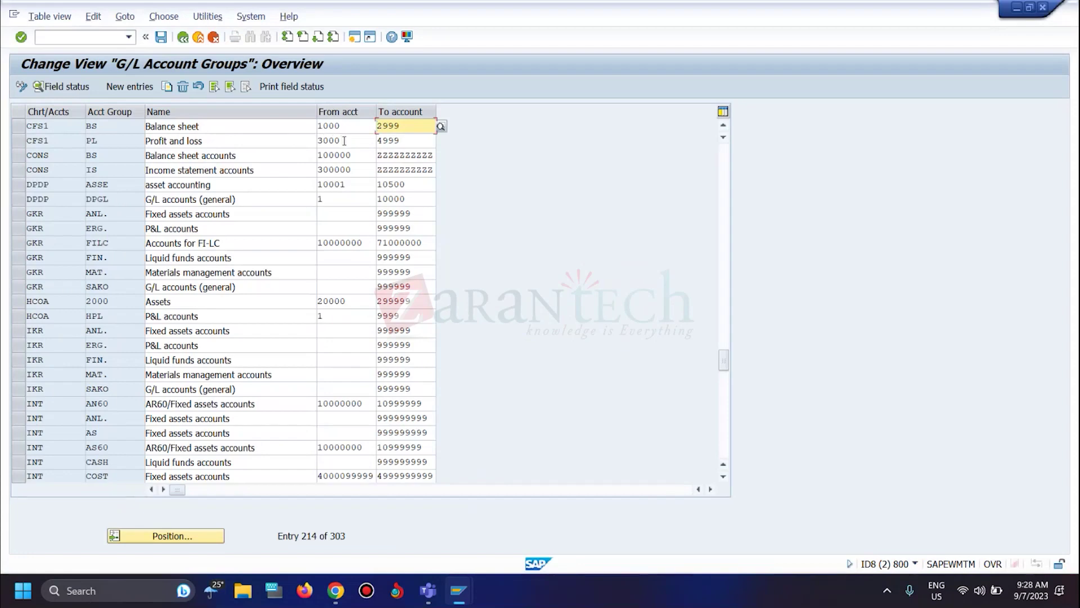
{"action": "left_click_drag", "start_coordinate": [344, 141], "coordinate": [324, 138]}
{"action": "key", "text": "ctrl+c"}
{"action": "key", "text": "alt+Tab"}
{"action": "key", "text": "ctrl+v"}
{"action": "left_click", "coordinate": [136, 183]}
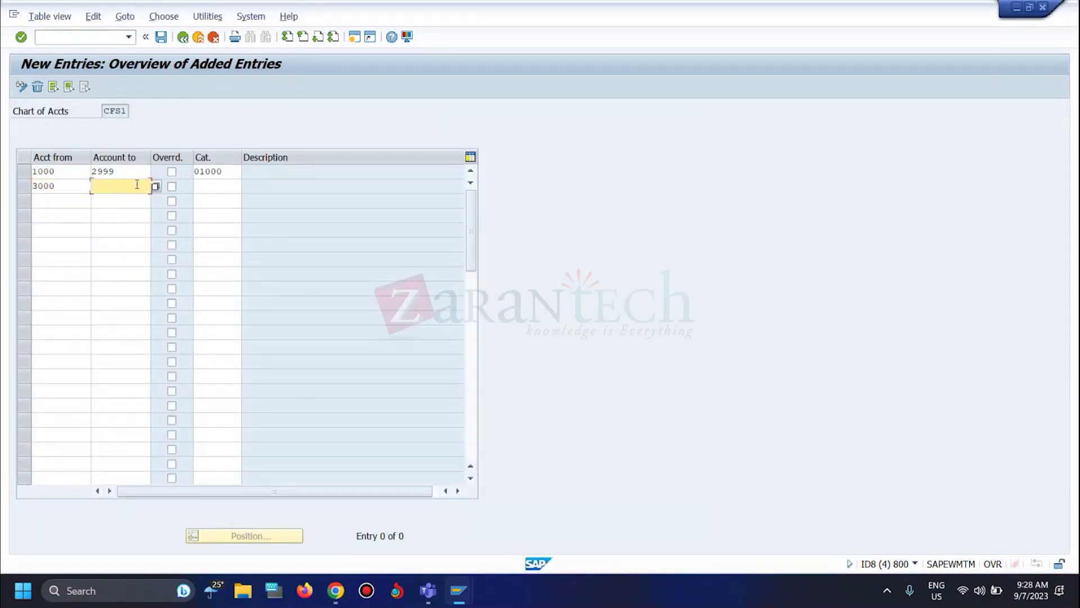
{"action": "type", "text": "3999"}
{"action": "left_click", "coordinate": [206, 187]}
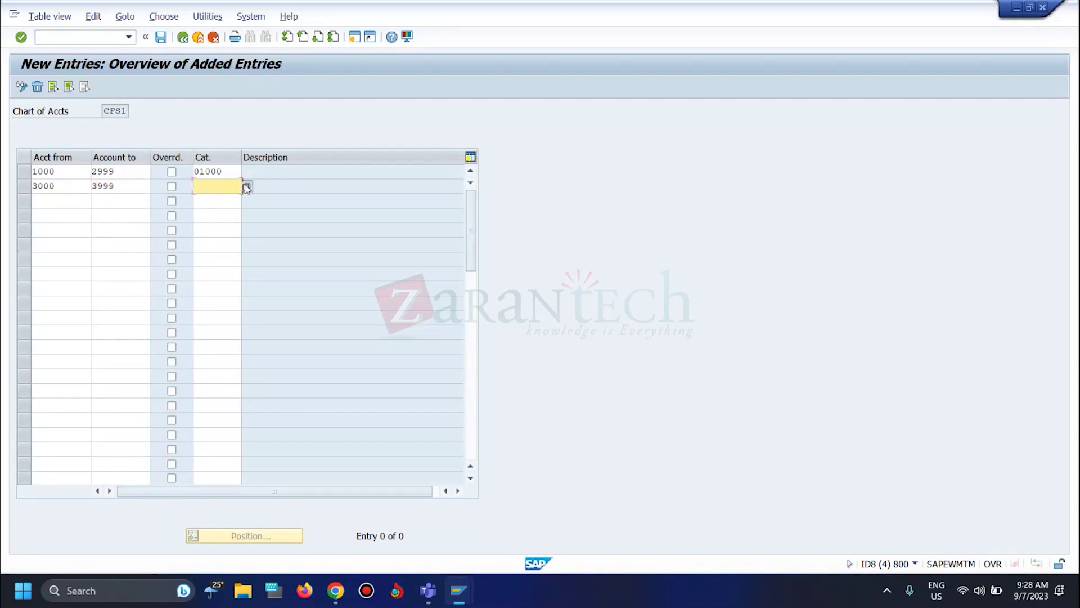
{"action": "key", "text": "Return"}
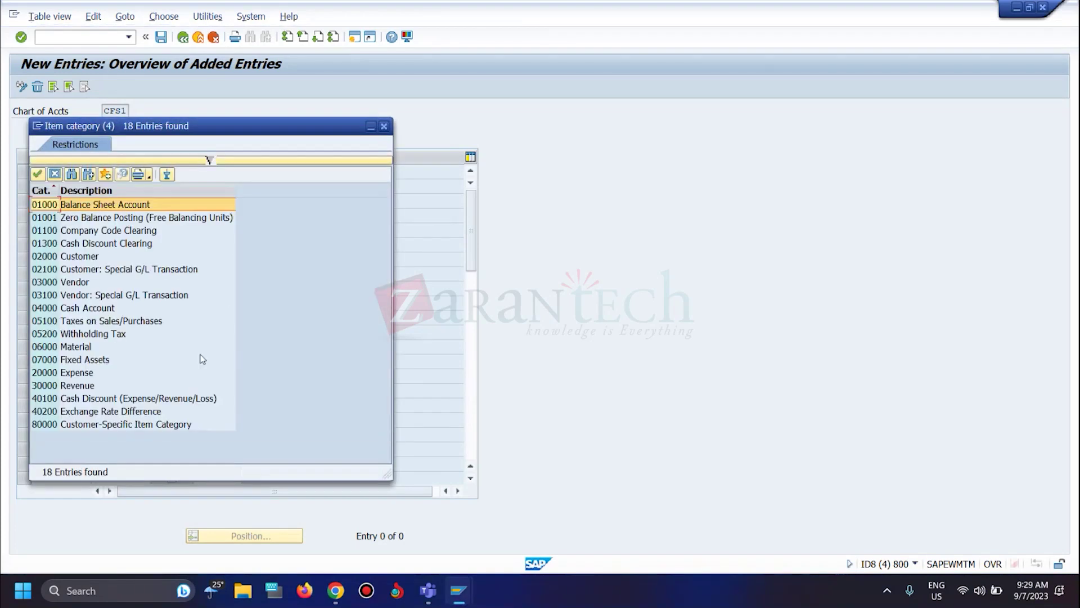
{"action": "double_click", "coordinate": [73, 386]}
- Add a classification entry for accounts 4000 to 4999 with category 20000 Expense, copying 4999 from the CFS1 profit and loss account group
{"action": "left_click", "coordinate": [63, 202]}
{"action": "type", "text": "4000"}
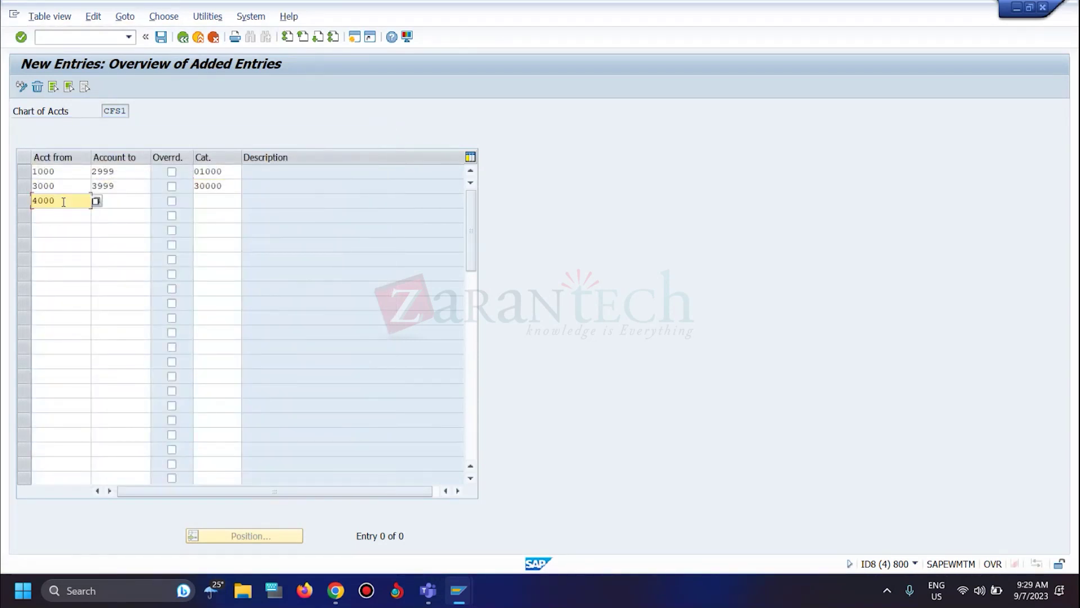
{"action": "key", "text": "alt+Tab"}
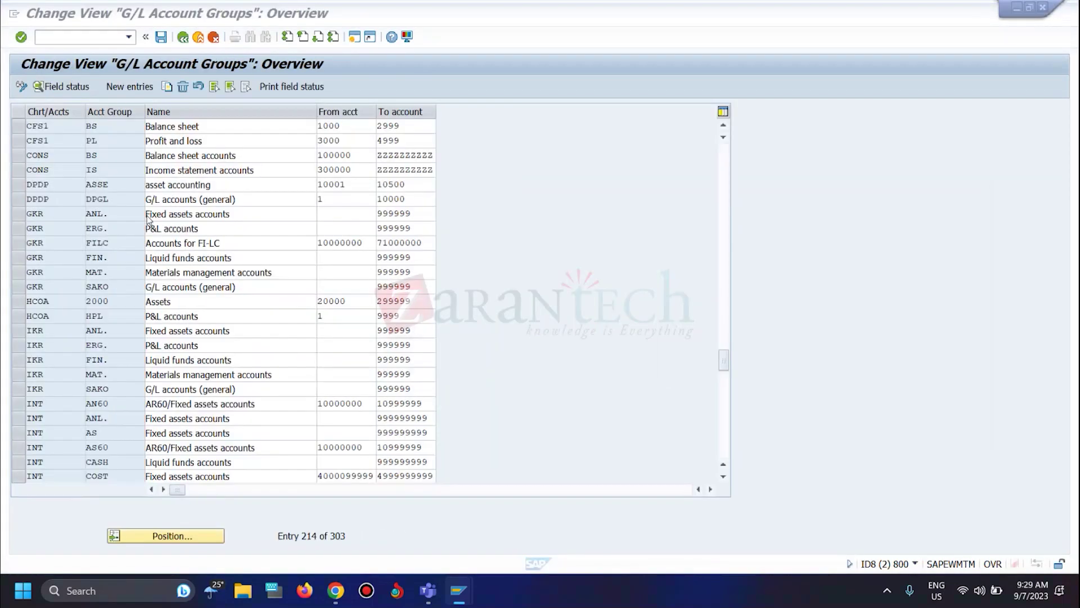
{"action": "double_click", "coordinate": [380, 140]}
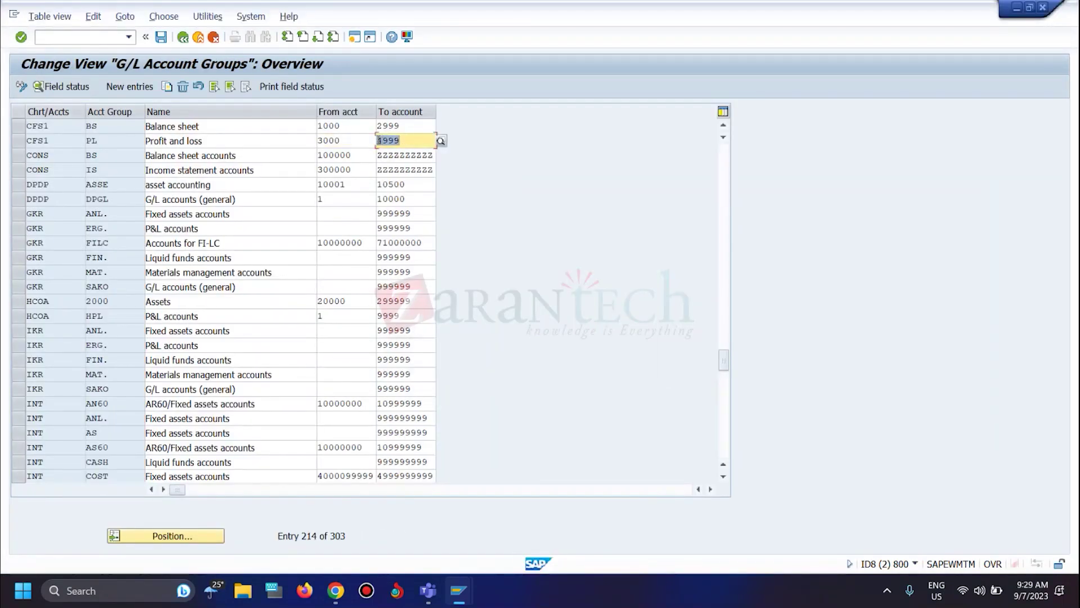
{"action": "key", "text": "alt+Tab"}
{"action": "left_click", "coordinate": [125, 203]}
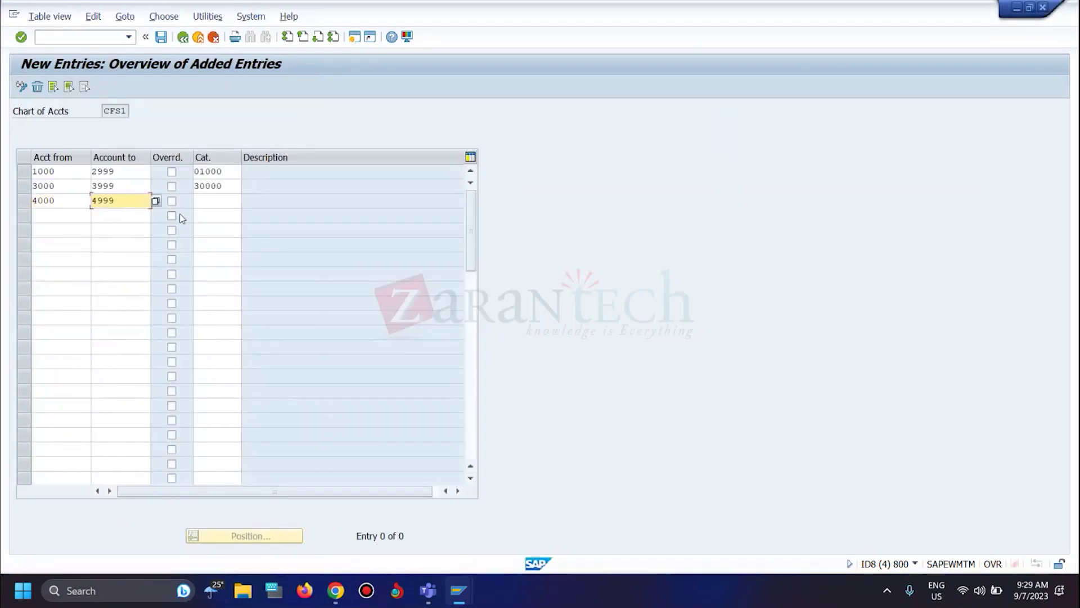
{"action": "left_click", "coordinate": [230, 198]}
{"action": "left_click", "coordinate": [246, 201]}
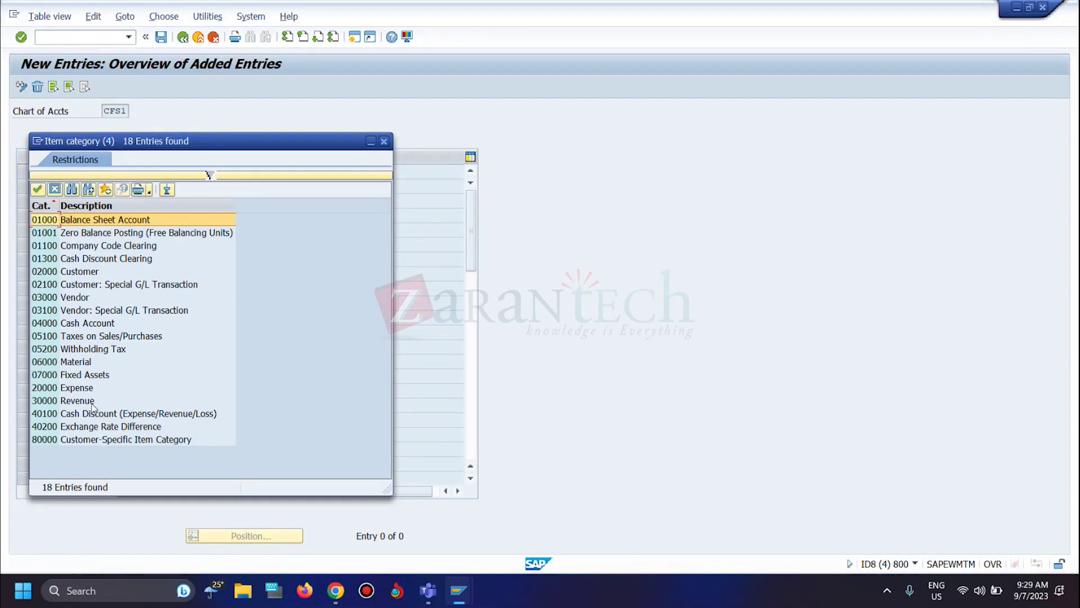
{"action": "double_click", "coordinate": [78, 388]}
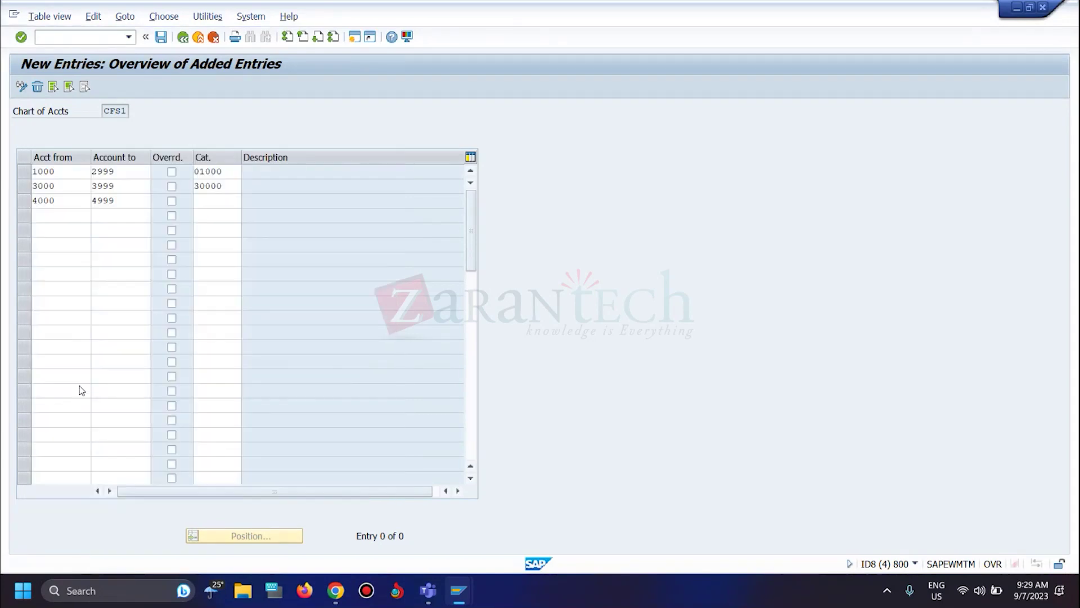
- Save the account classification entries under the proposed customizing request and retry the pending G/L document in its own session
{"action": "left_click", "coordinate": [161, 37]}
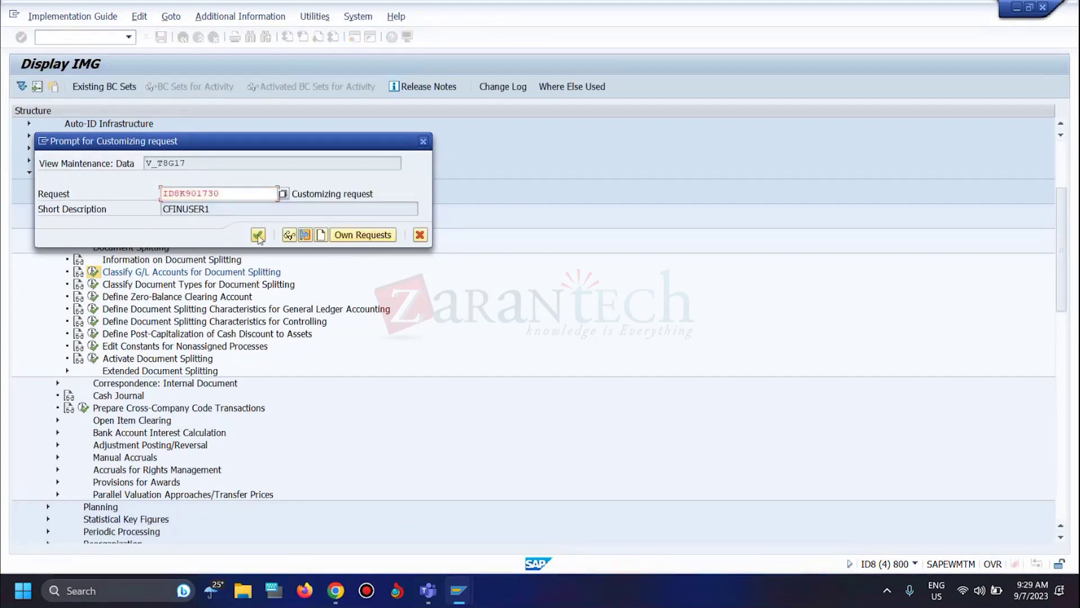
{"action": "key", "text": "Return"}
{"action": "key", "text": "alt+Tab"}
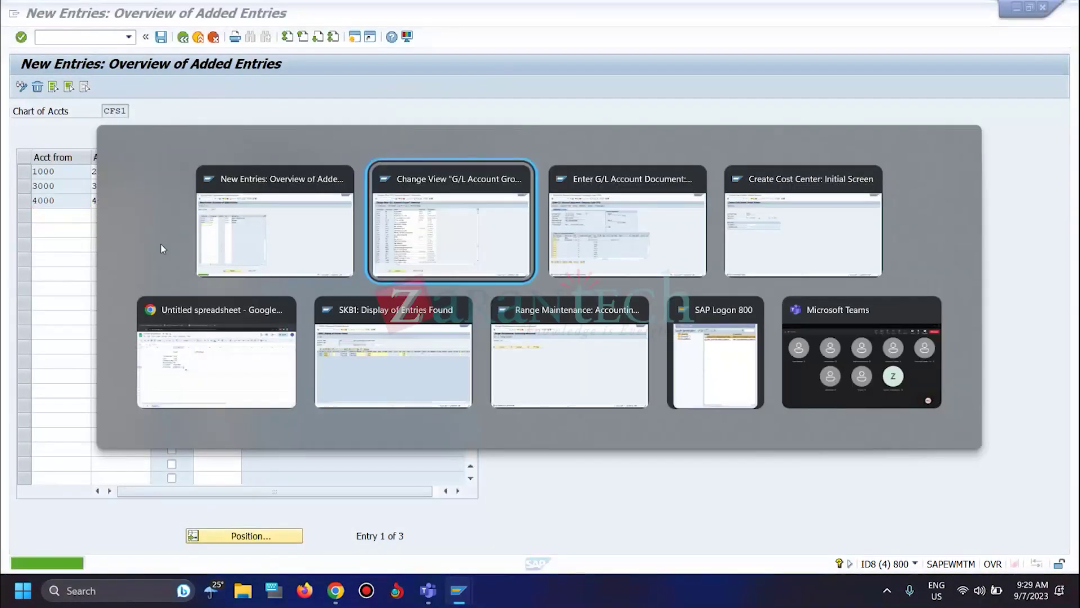
{"action": "key", "text": "alt+Tab"}
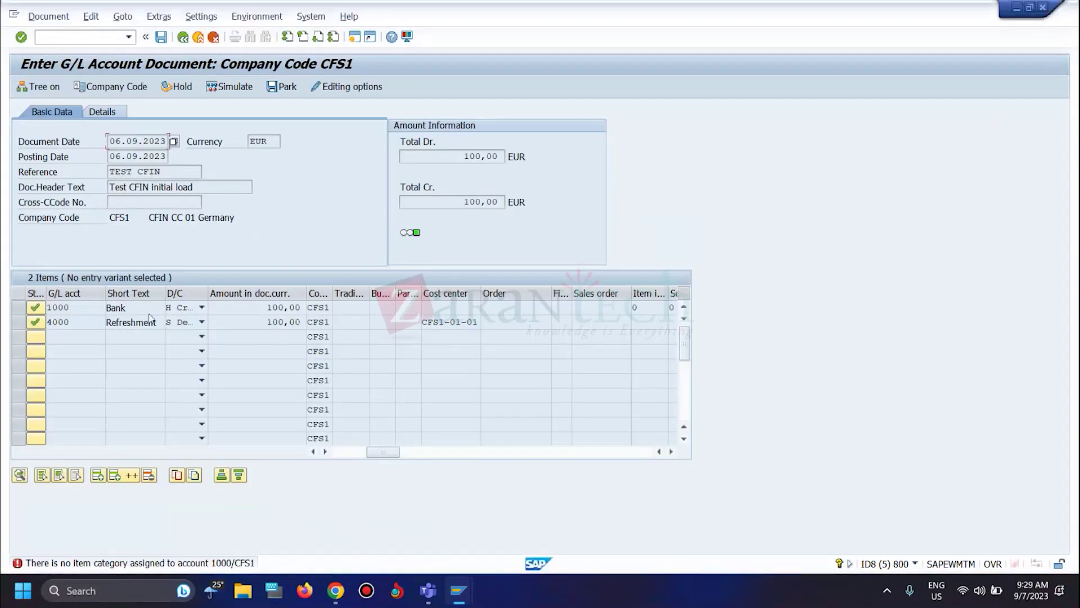
{"action": "key", "text": "Return"}
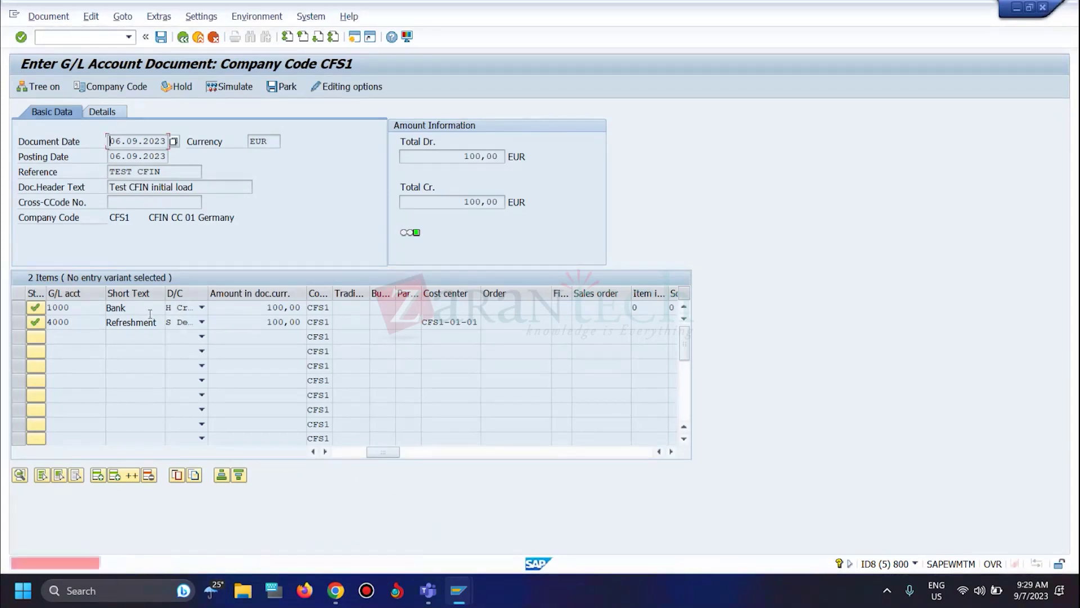
- Restart transaction FB50 and fill the header with document and posting date 06.09.2023, reference Test CFIN and header text Test CFIN initial load
{"action": "left_click", "coordinate": [90, 37]}
{"action": "type", "text": "/"}
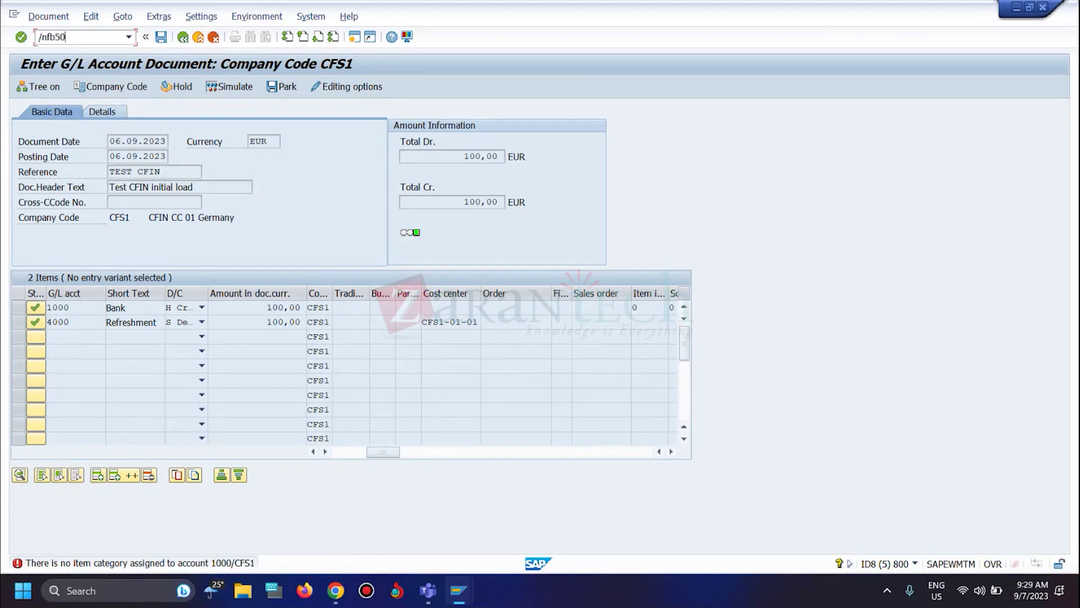
{"action": "type", "text": "nfb50"}
{"action": "key", "text": "Return"}
{"action": "type", "text": "06.09.2023"}
{"action": "left_click", "coordinate": [137, 172]}
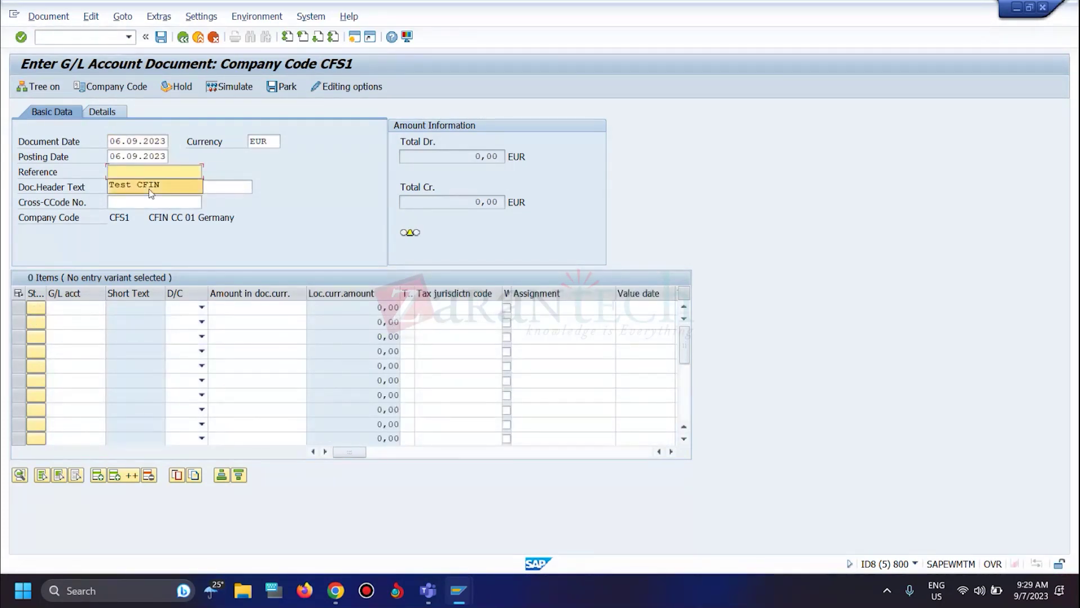
{"action": "left_click", "coordinate": [151, 185]}
{"action": "left_click", "coordinate": [151, 187]}
{"action": "left_click", "coordinate": [153, 202]}
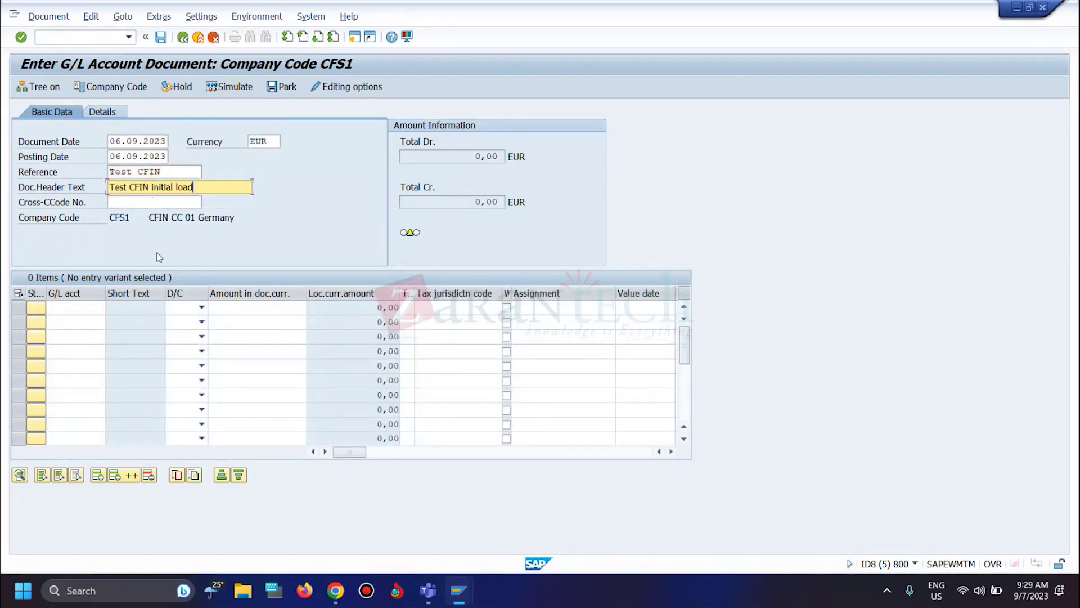
- Enter two line items: G/L account 4000 as debit and G/L account 1000 as credit
{"action": "left_click", "coordinate": [75, 304]}
{"action": "left_click", "coordinate": [68, 321]}
{"action": "left_click", "coordinate": [73, 319]}
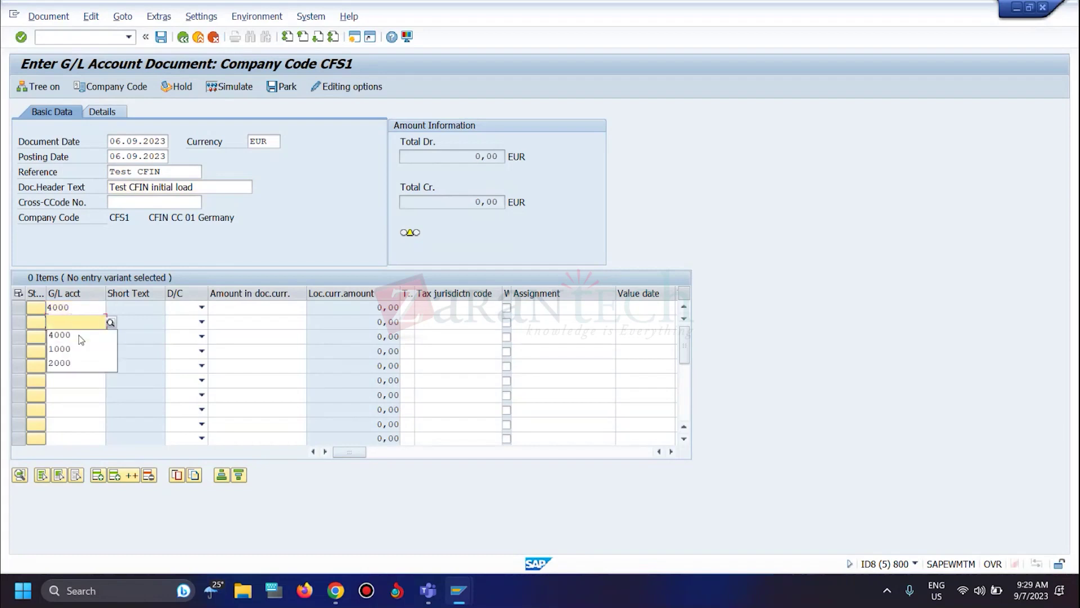
{"action": "left_click", "coordinate": [72, 346]}
{"action": "left_click", "coordinate": [187, 309]}
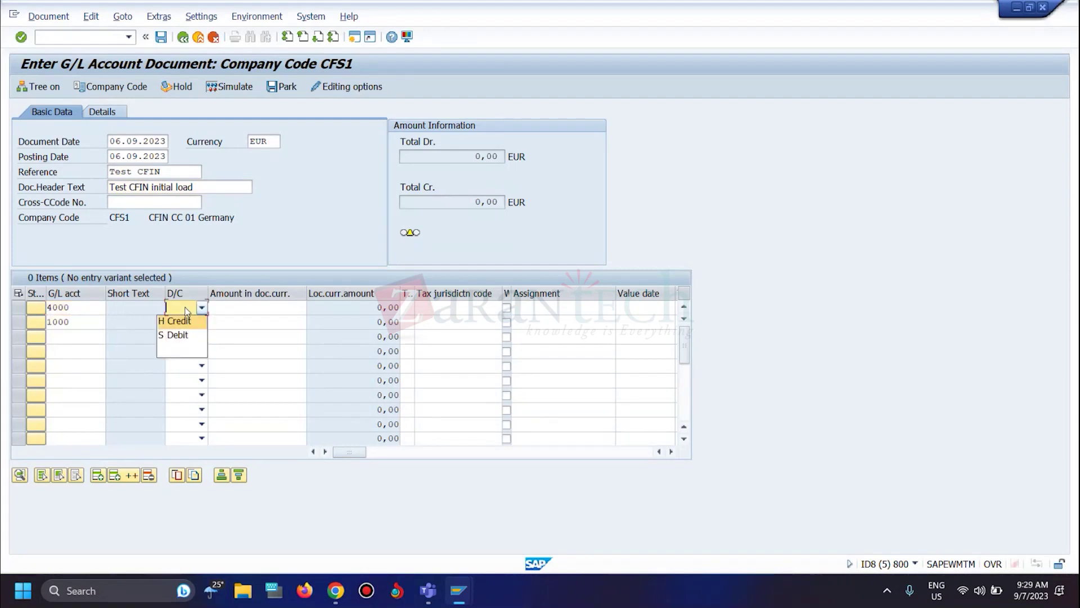
{"action": "left_click", "coordinate": [185, 336]}
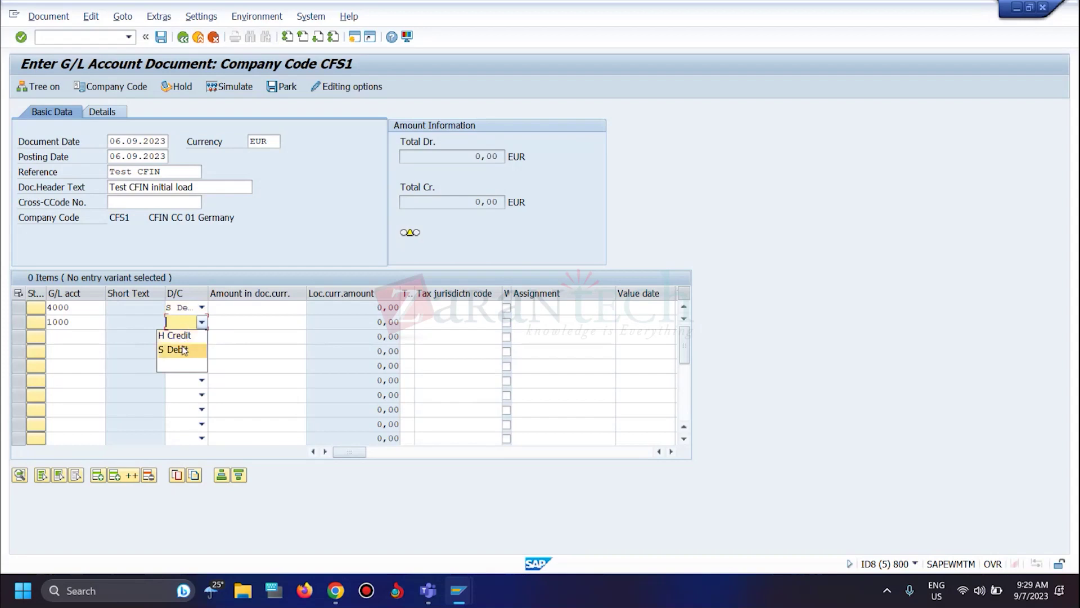
{"action": "left_click", "coordinate": [179, 335]}
- Set the amount of both line items to 100 and the value date of the account 4000 line to 06.09.2023
{"action": "left_click", "coordinate": [262, 305]}
{"action": "type", "text": "100"}
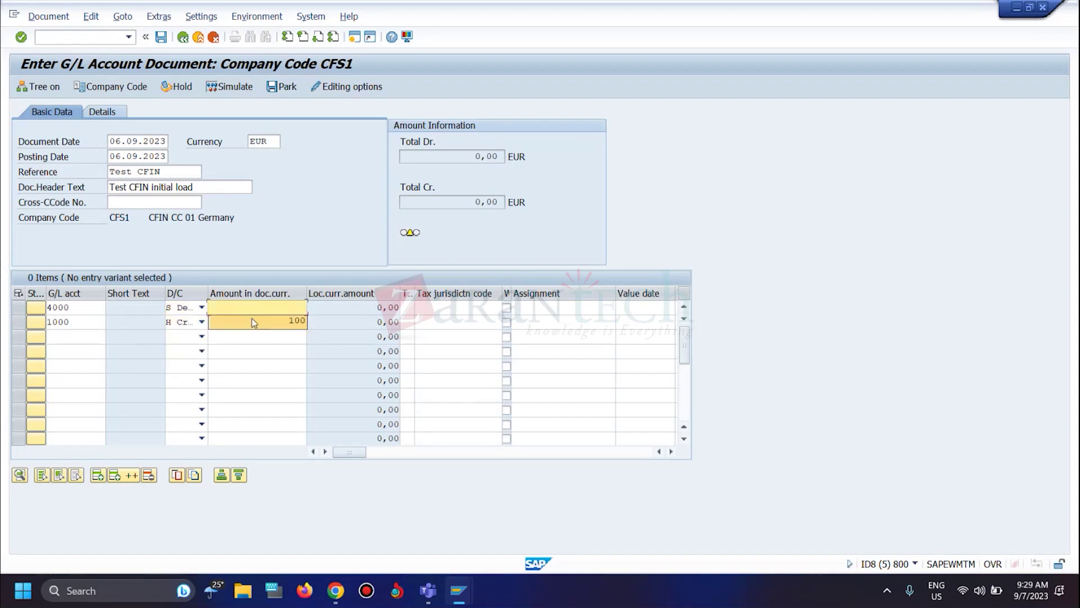
{"action": "left_click", "coordinate": [252, 318]}
{"action": "left_click", "coordinate": [255, 334]}
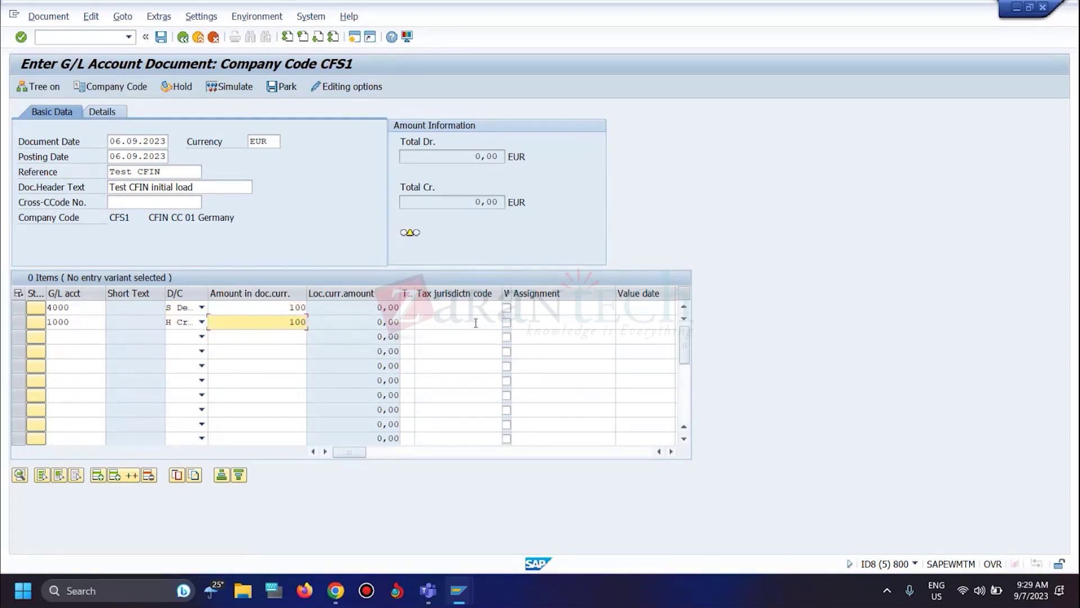
{"action": "left_click", "coordinate": [636, 307]}
{"action": "left_click", "coordinate": [633, 326]}
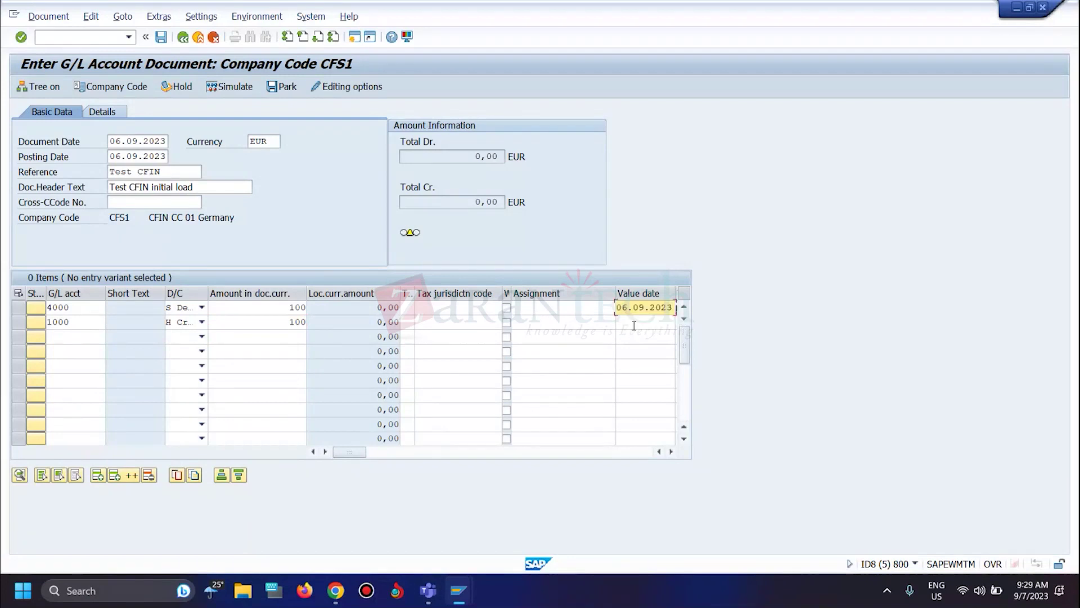
- Enter cost center CFS1-01-01 on the account 1000 line and check the line items
{"action": "left_click", "coordinate": [670, 451]}
{"action": "left_click", "coordinate": [671, 451]}
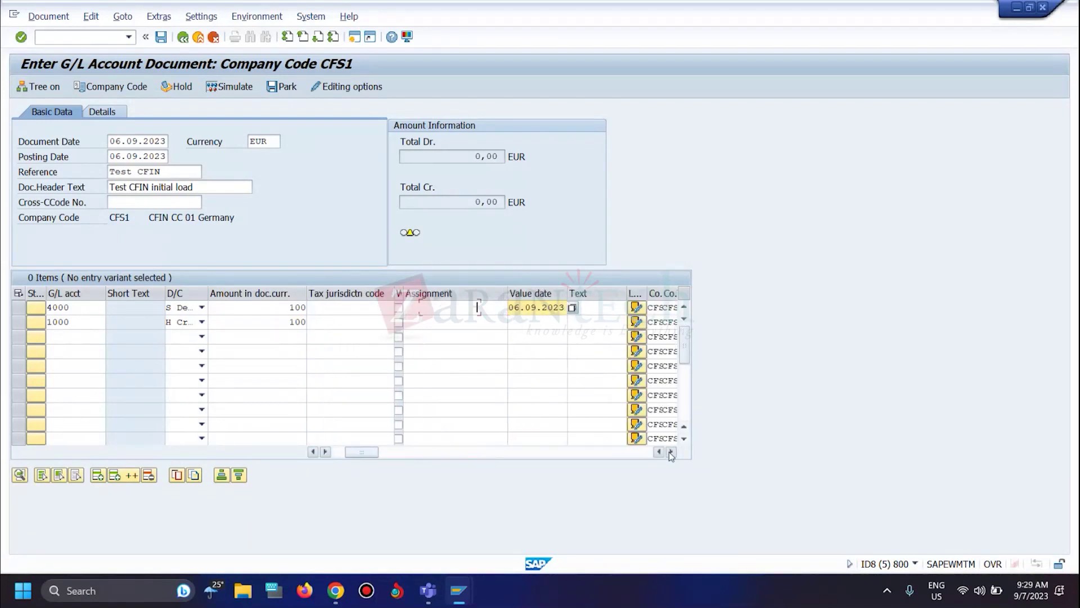
{"action": "left_click", "coordinate": [671, 451]}
{"action": "left_click", "coordinate": [670, 451]}
{"action": "left_click", "coordinate": [590, 323]}
{"action": "key", "text": "Return"}
{"action": "key", "text": "Return"}
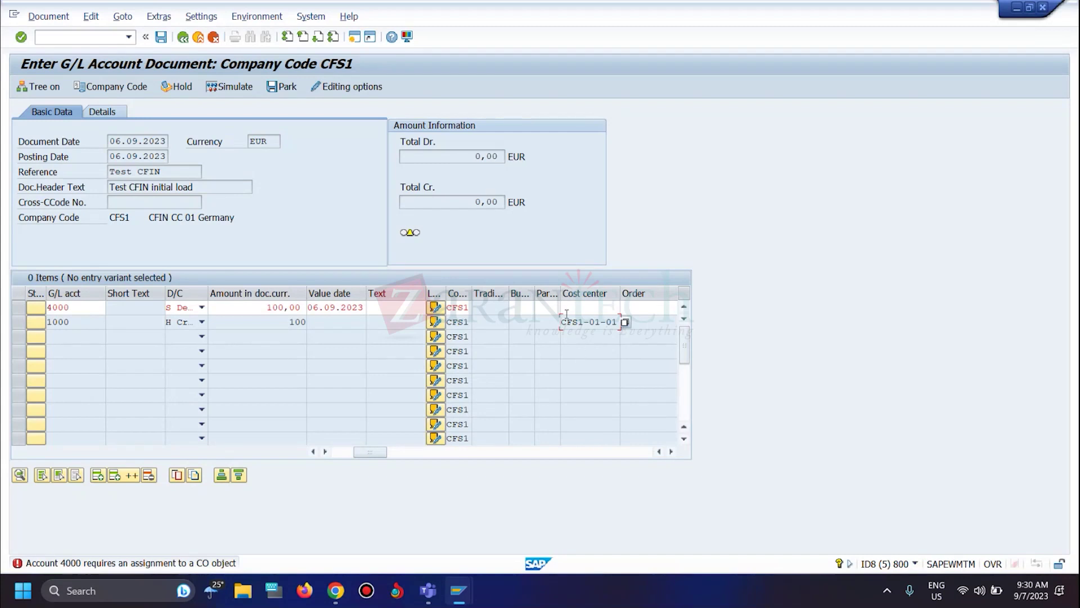
- Copy cost center CFS1-01-01 from the account 1000 line to the account 4000 line and recheck the items
{"action": "left_click_drag", "start_coordinate": [563, 323], "coordinate": [618, 323]}
{"action": "key", "text": "ctrl+c"}
{"action": "left_click", "coordinate": [605, 318]}
{"action": "left_click", "coordinate": [598, 308]}
{"action": "key", "text": "ctrl+v"}
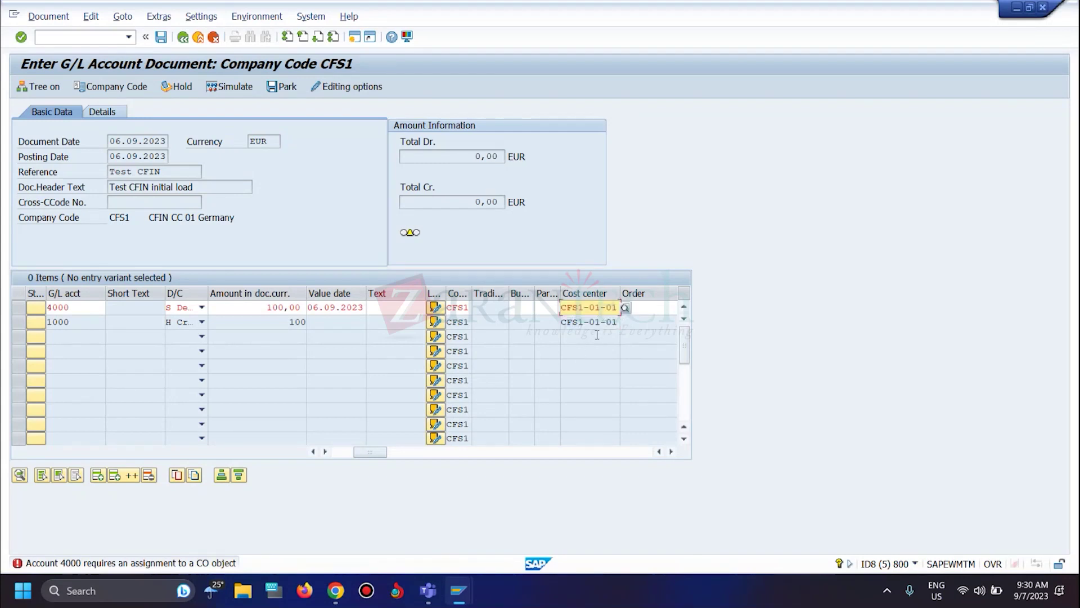
{"action": "key", "text": "Return"}
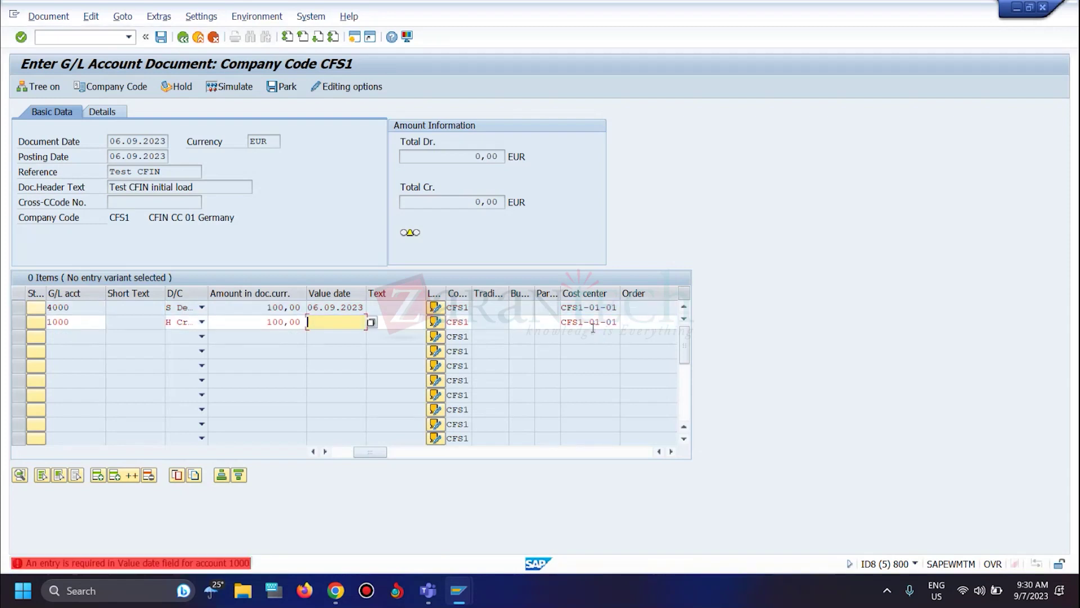
- Correct the account 1000 line by clearing its cost center and setting value date 06.09.2023, and post the document
{"action": "left_click", "coordinate": [593, 325]}
{"action": "double_click", "coordinate": [593, 326]}
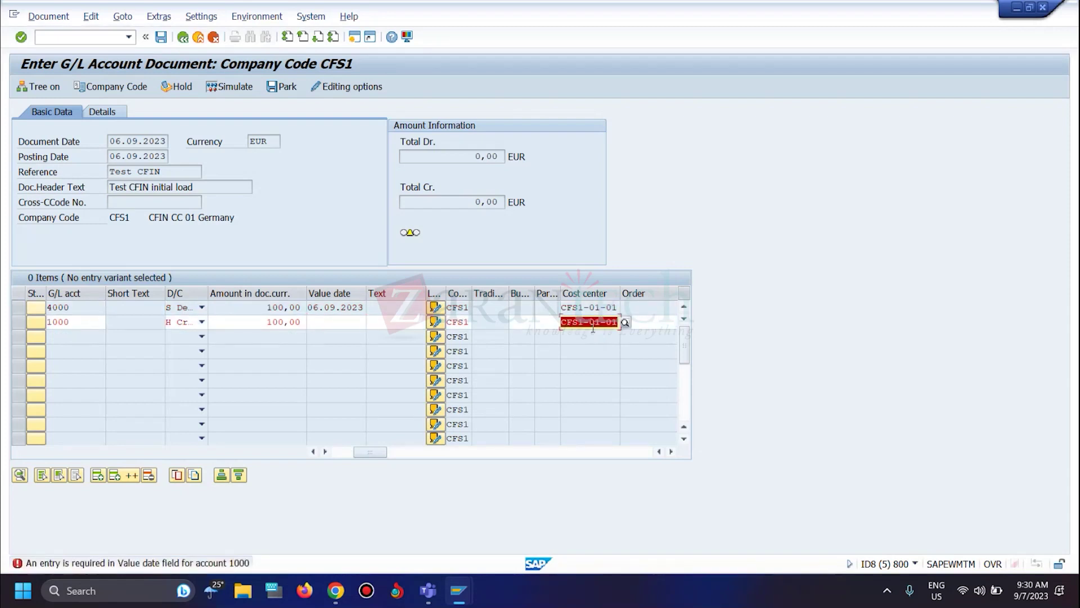
{"action": "key", "text": "Delete"}
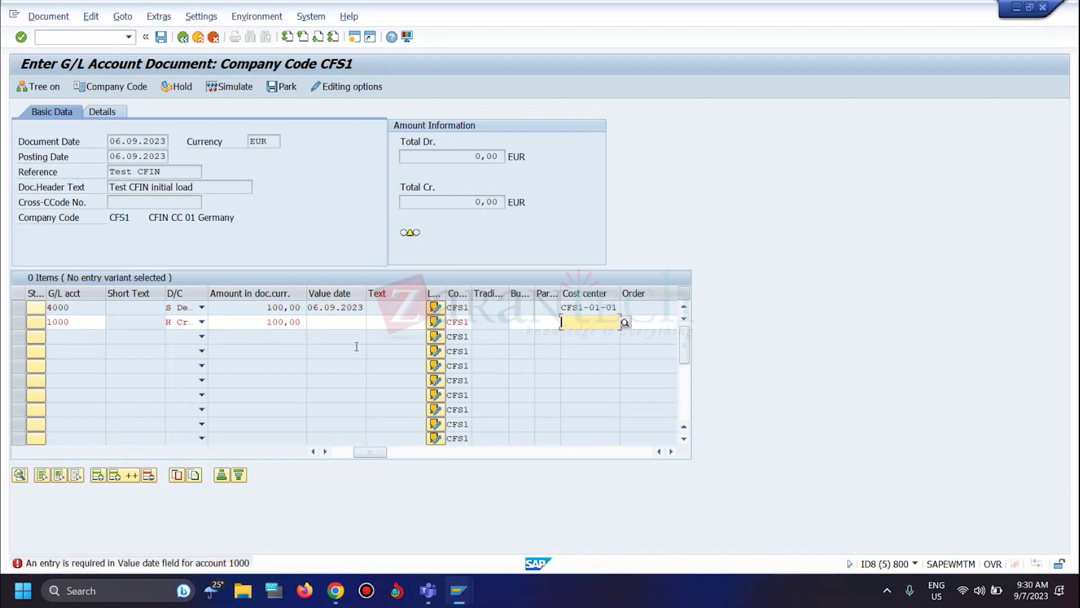
{"action": "left_click", "coordinate": [332, 324]}
{"action": "left_click", "coordinate": [330, 335]}
{"action": "key", "text": "Return"}
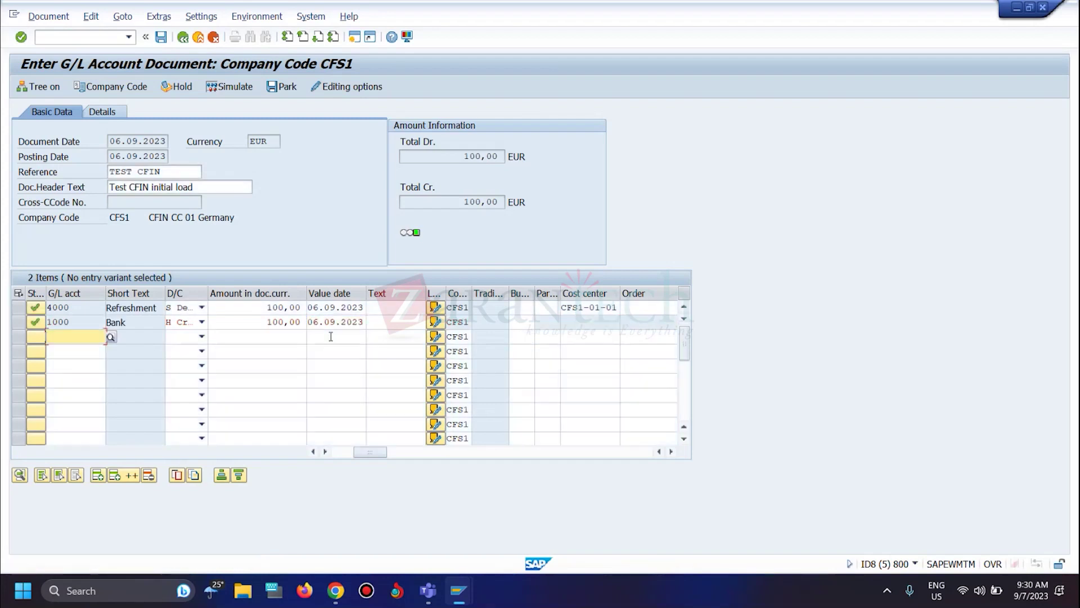
{"action": "left_click", "coordinate": [161, 37]}
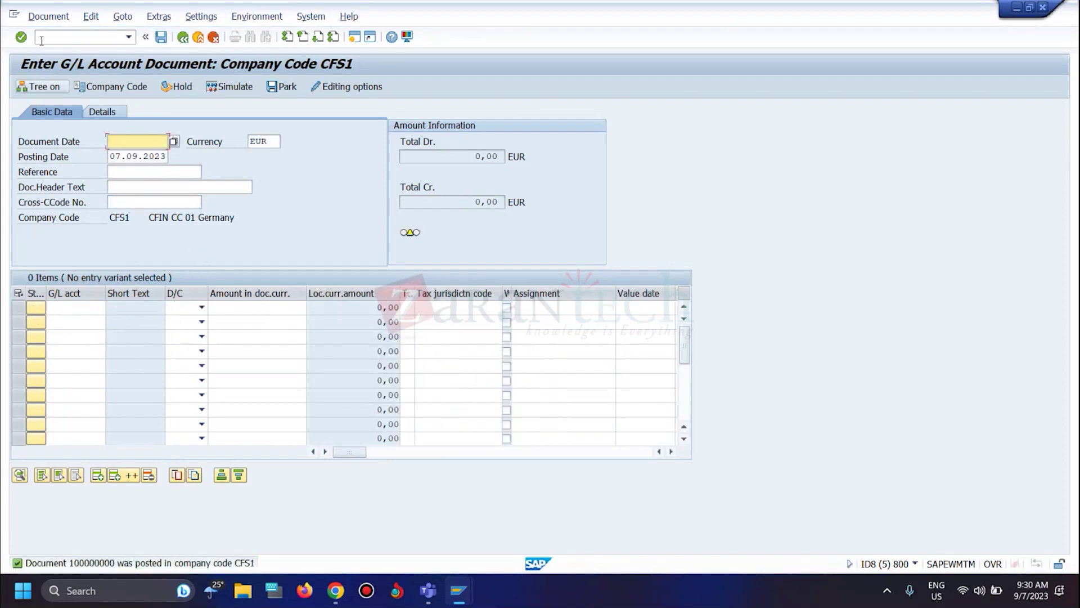
{"action": "left_click", "coordinate": [62, 33]}
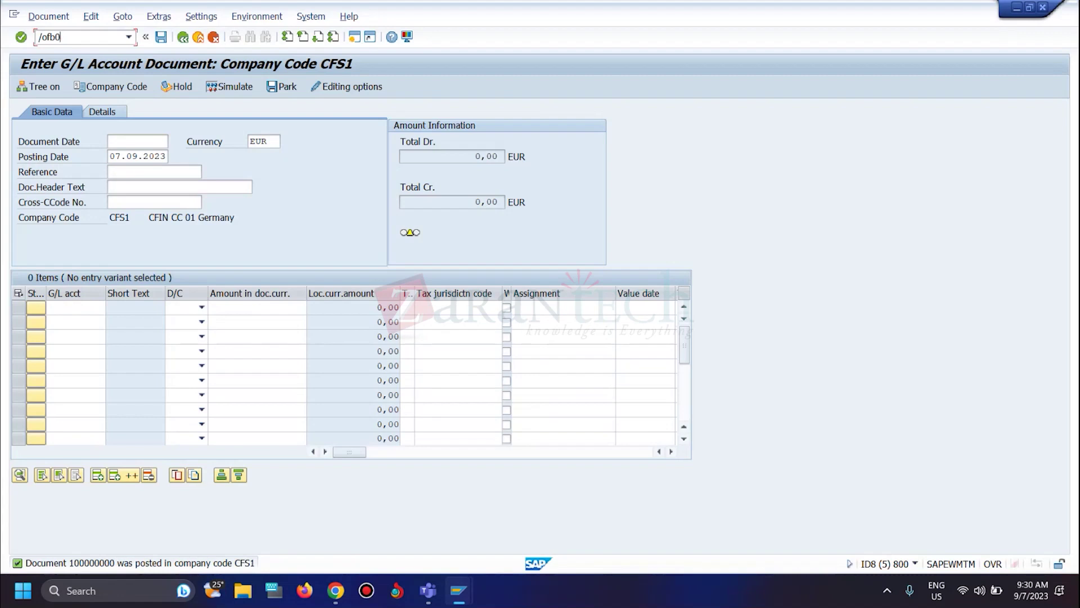
{"action": "key", "text": "BackSpace"}
{"action": "key", "text": "BackSpace"}
{"action": "key", "text": "BackSpace"}
{"action": "key", "text": "BackSpace"}
{"action": "key", "text": "BackSpace"}
{"action": "left_click", "coordinate": [48, 16]}
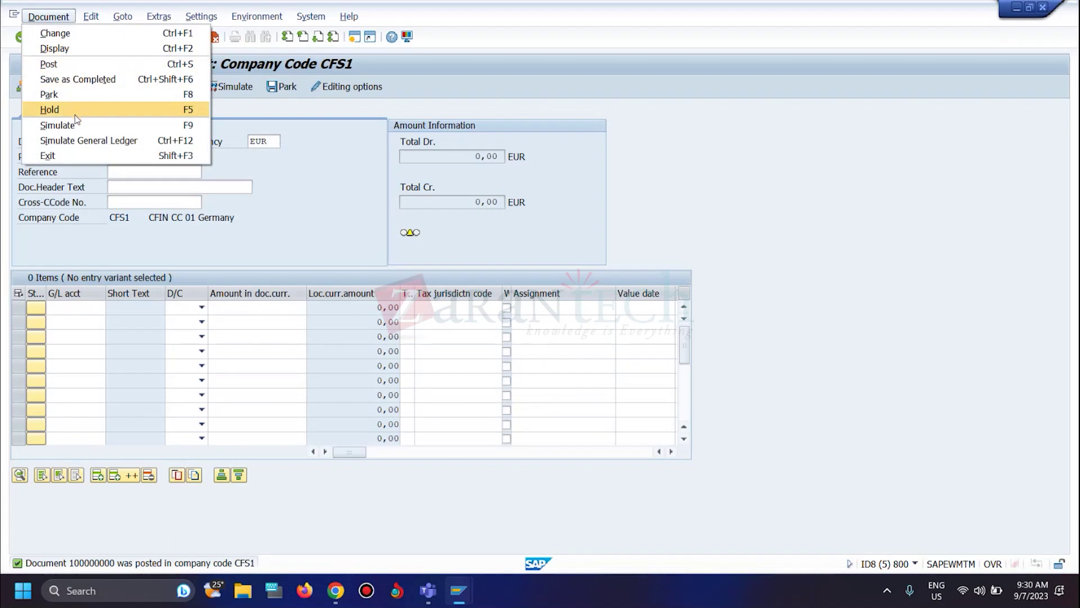
{"action": "left_click", "coordinate": [77, 124]}
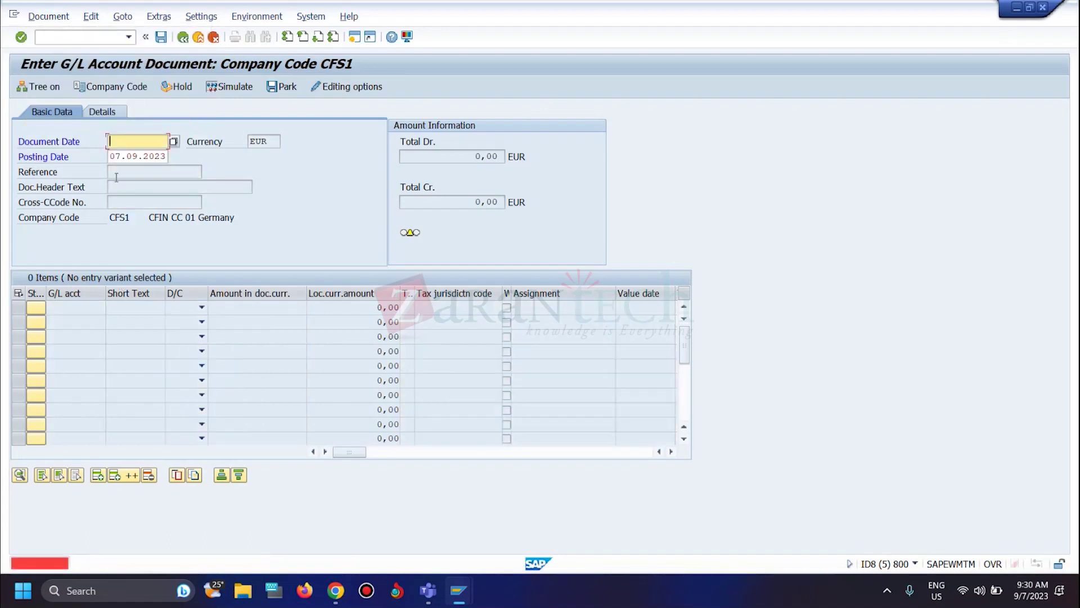
- Open transaction SE16N and load table BKPF in place of SKB1
{"action": "left_click", "coordinate": [76, 38]}
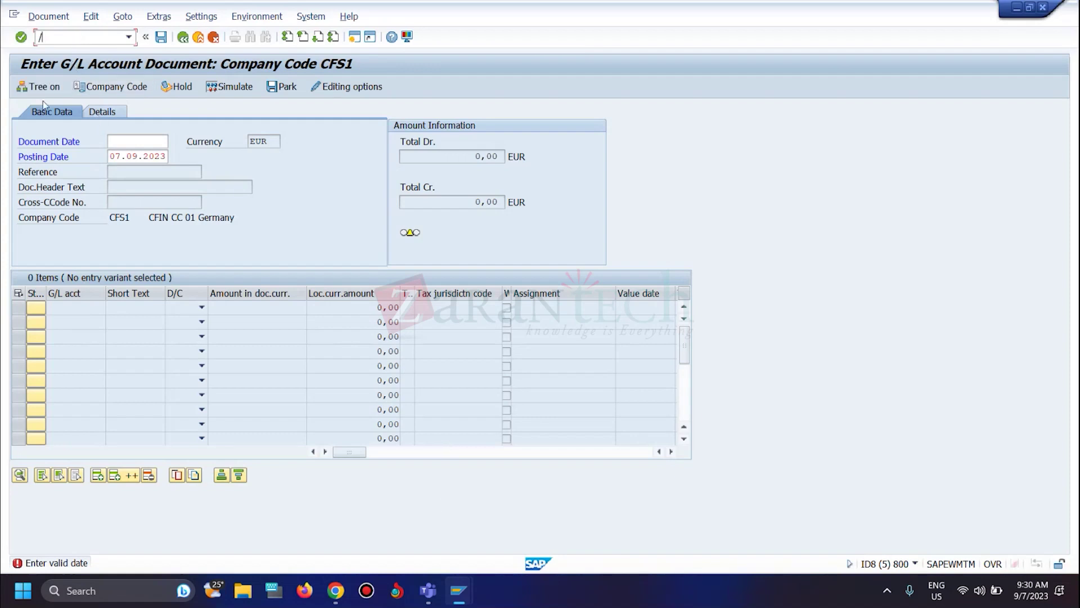
{"action": "type", "text": "/nse16n"}
{"action": "key", "text": "Return"}
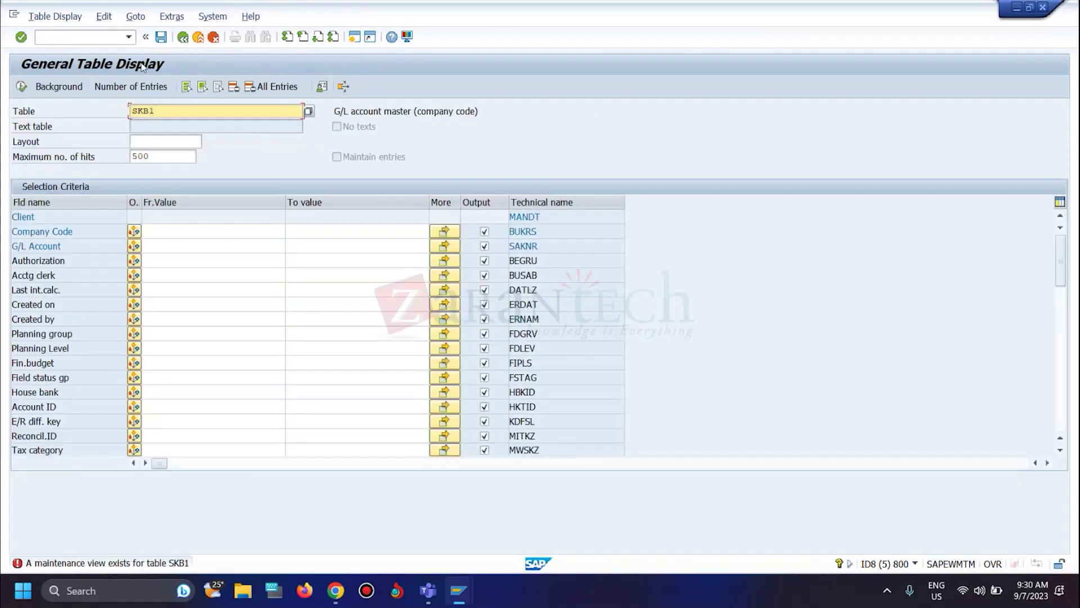
{"action": "left_click", "coordinate": [176, 108]}
{"action": "key", "text": "BackSpace"}
{"action": "key", "text": "BackSpace"}
{"action": "key", "text": "BackSpace"}
{"action": "key", "text": "BackSpace"}
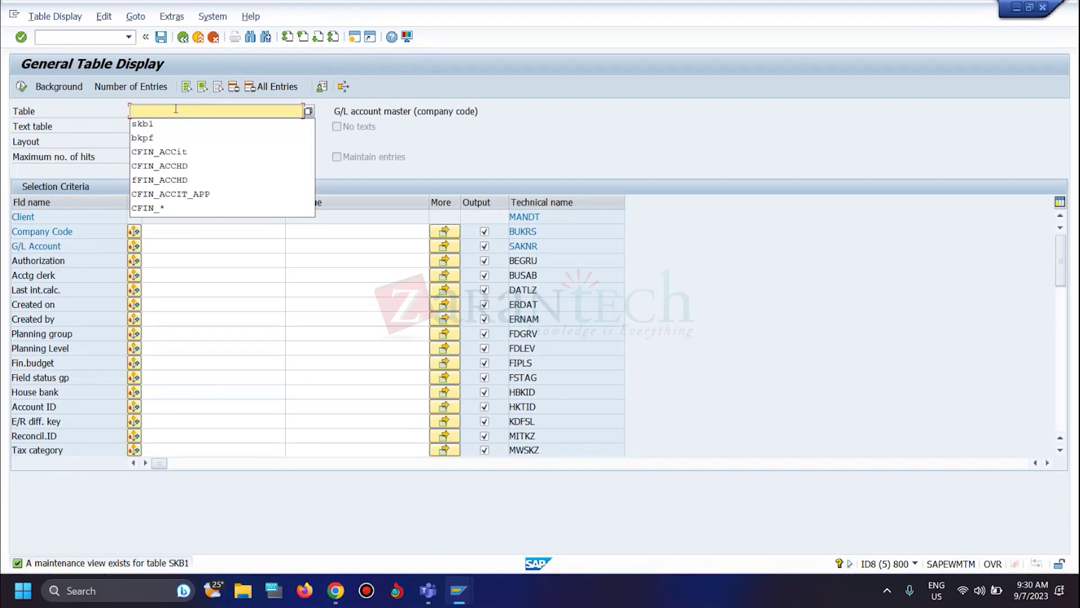
{"action": "type", "text": "bkpf"}
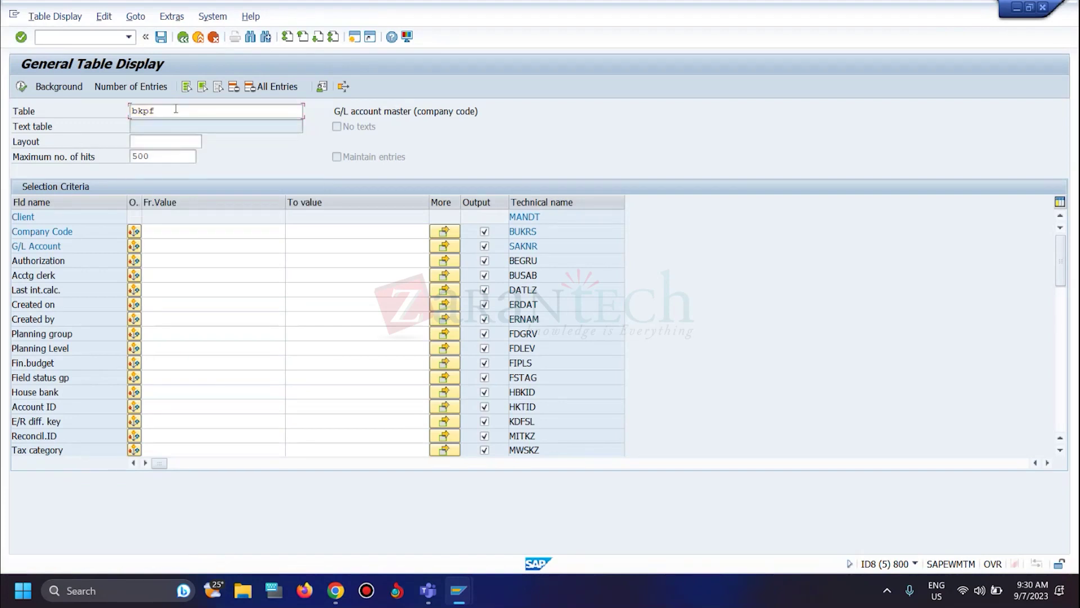
{"action": "key", "text": "Return"}
- Display the BKPF entries for company code CFS1 and select the posted document's number
{"action": "left_click", "coordinate": [155, 231]}
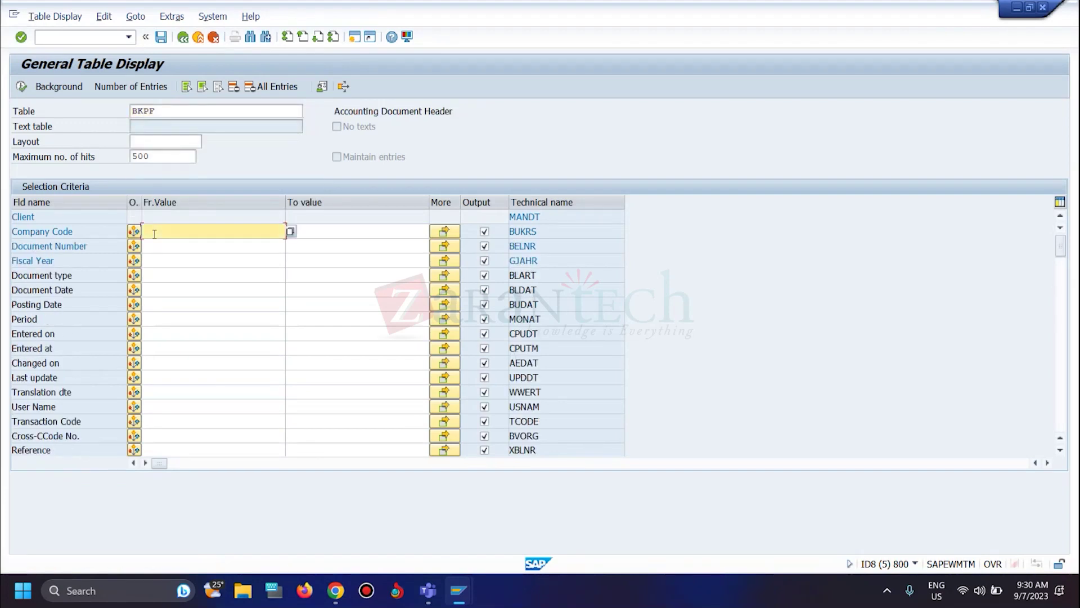
{"action": "type", "text": "CFs"}
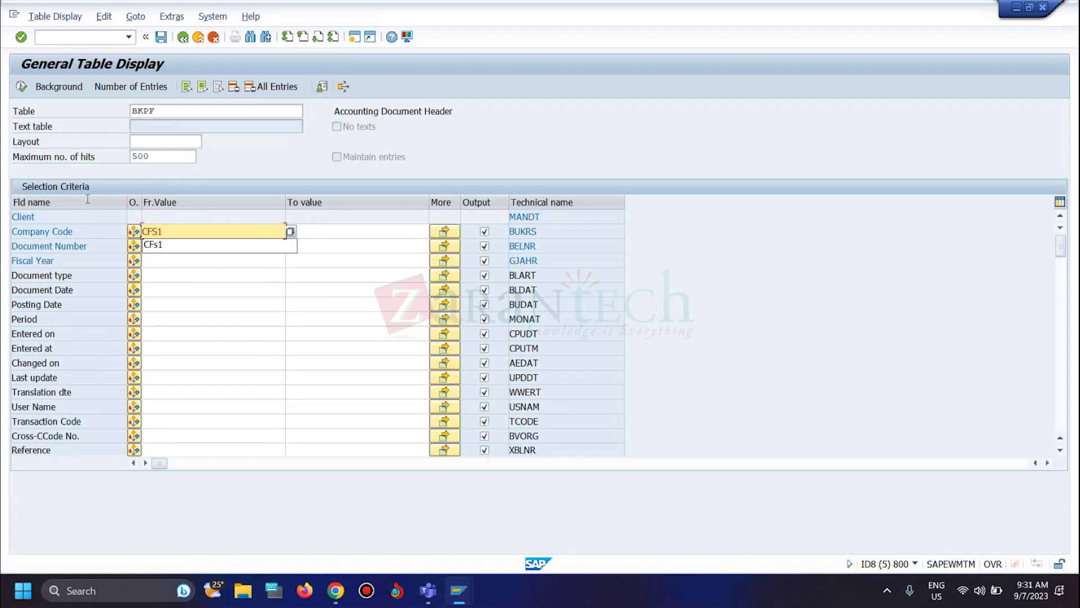
{"action": "left_click", "coordinate": [22, 86]}
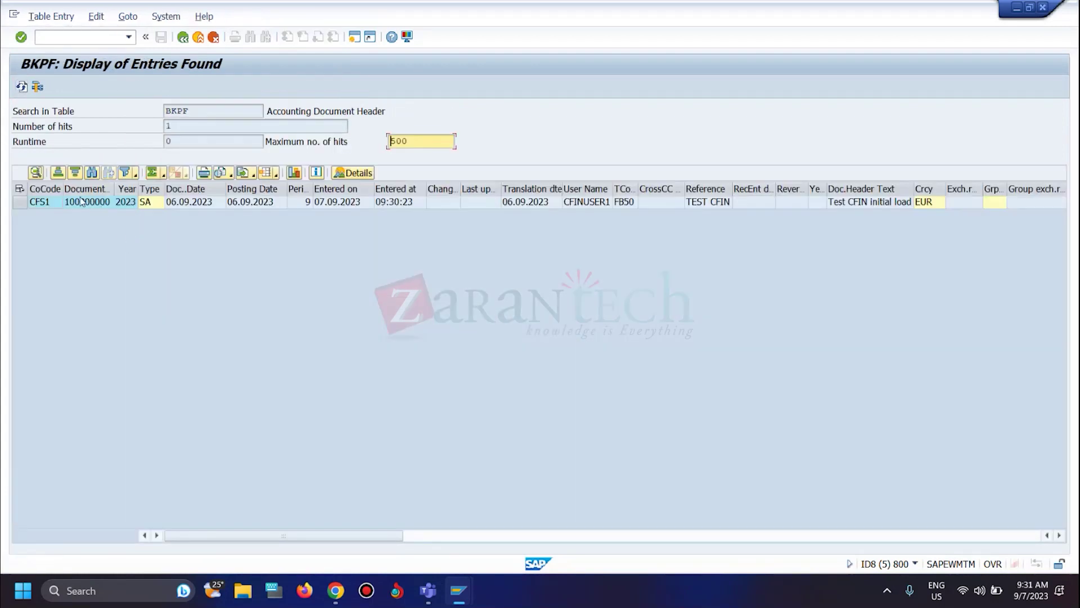
{"action": "left_click", "coordinate": [84, 203]}
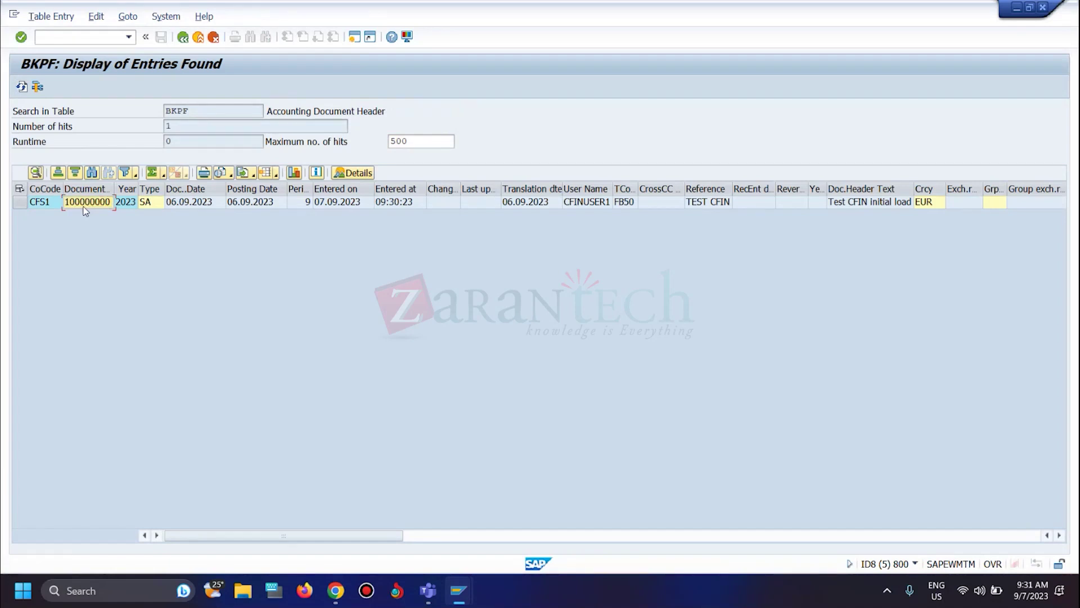
- Switch to the Google Sheets spreadsheet and add the label "Cost center" in C10 below the profit center
{"action": "left_click", "coordinate": [329, 595]}
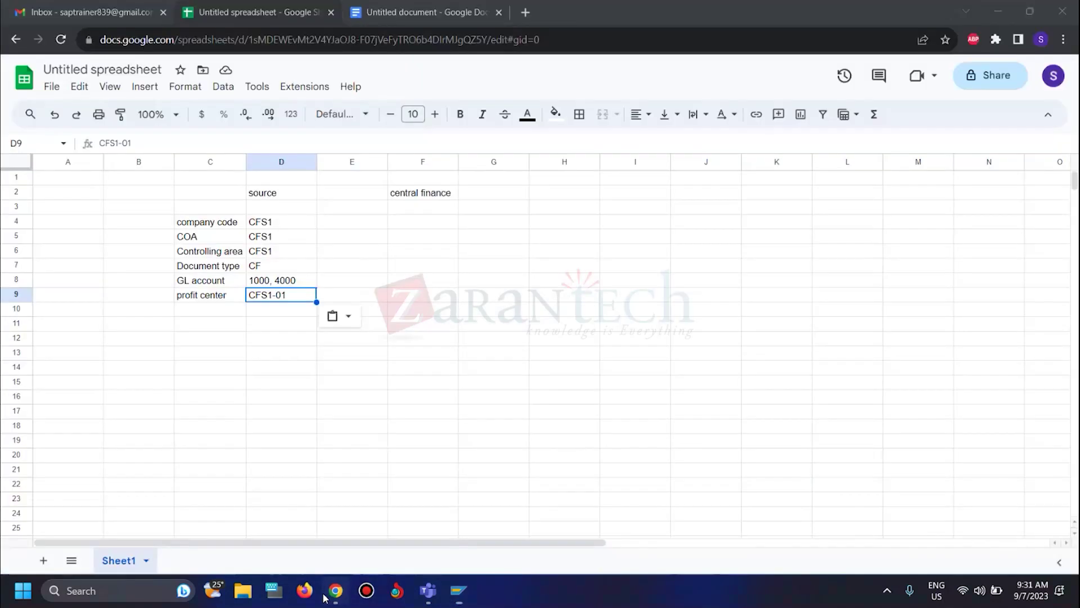
{"action": "left_click", "coordinate": [223, 313]}
{"action": "type", "text": "Cost center"}
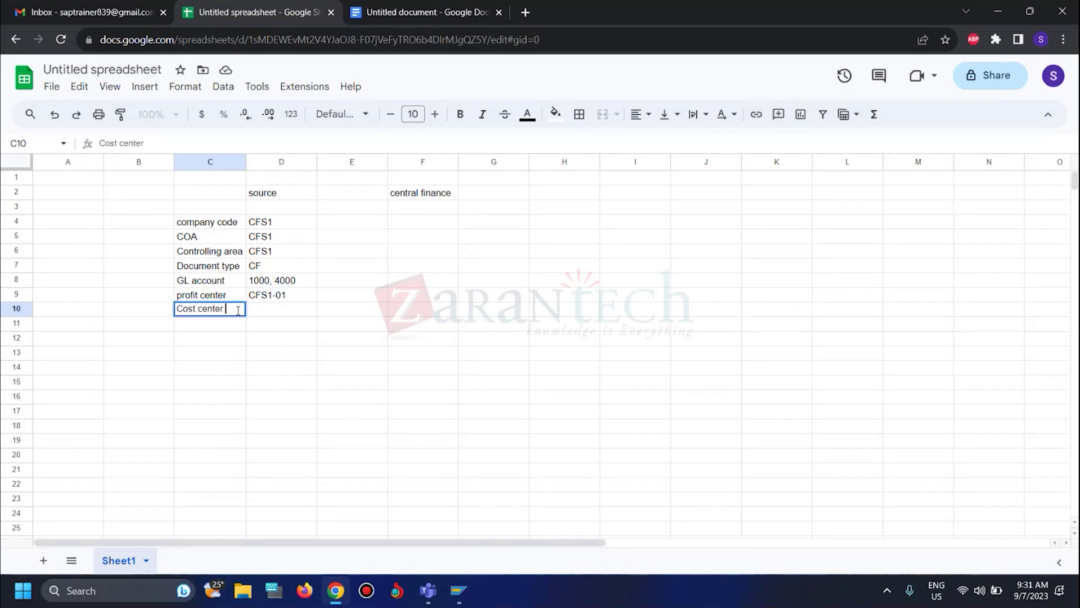
- Enter the heading "Document no" in A2 and the posted document's number 100000000 in A3
{"action": "left_click", "coordinate": [58, 197]}
{"action": "type", "text": "Docu"}
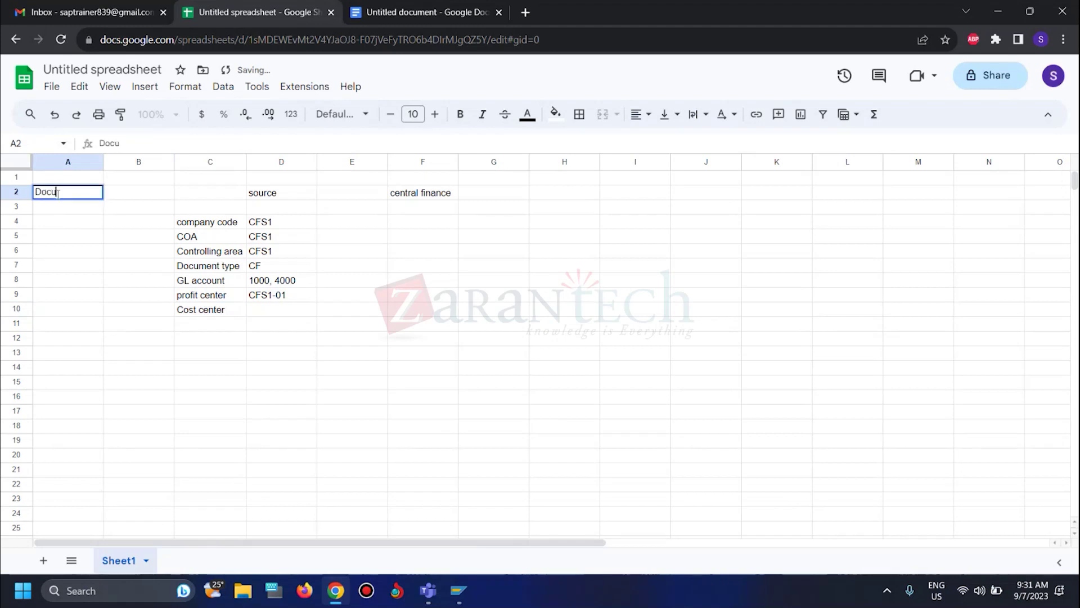
{"action": "type", "text": "ment no"}
{"action": "key", "text": "Return"}
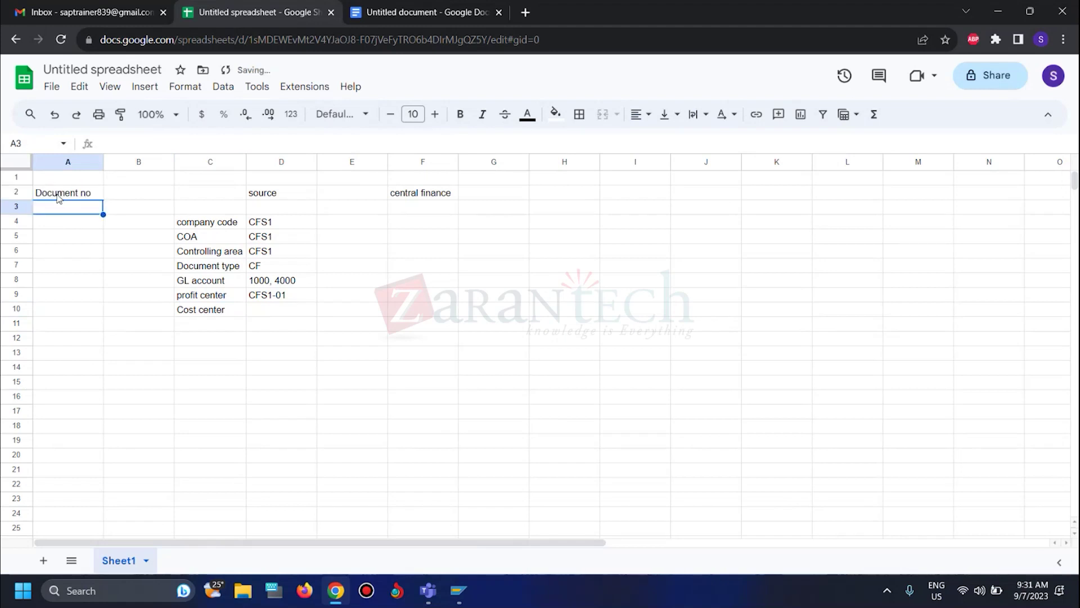
{"action": "type", "text": "100000000"}
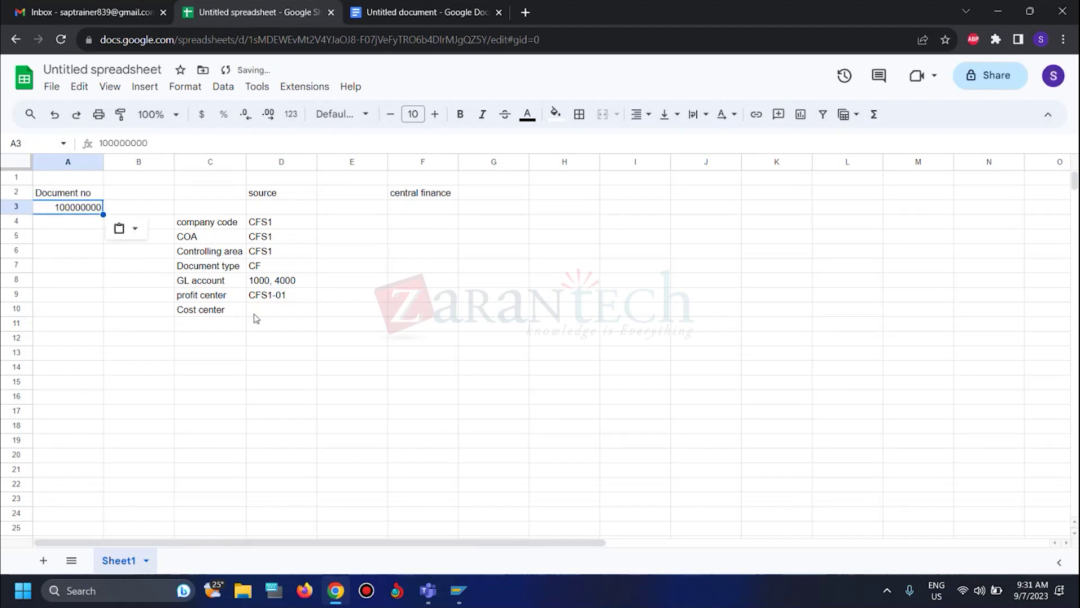
- Copy the profit center value to D10 and extend it to CFS1-01-01 as the source cost center
{"action": "left_click", "coordinate": [268, 302]}
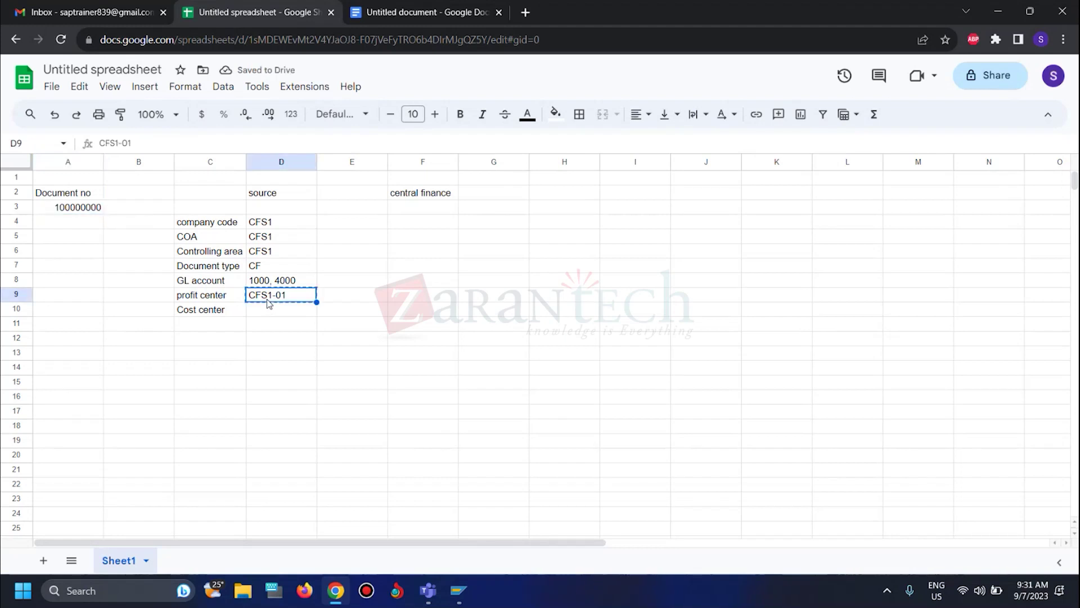
{"action": "left_click", "coordinate": [271, 311]}
{"action": "type", "text": "CFS1-01"}
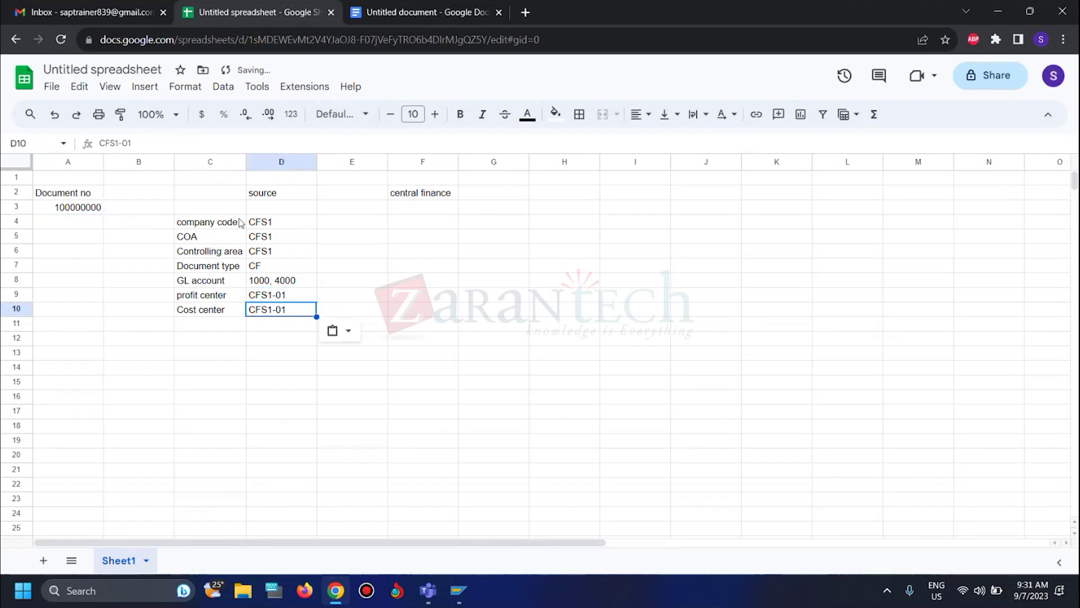
{"action": "left_click", "coordinate": [177, 141]}
{"action": "type", "text": "-01"}
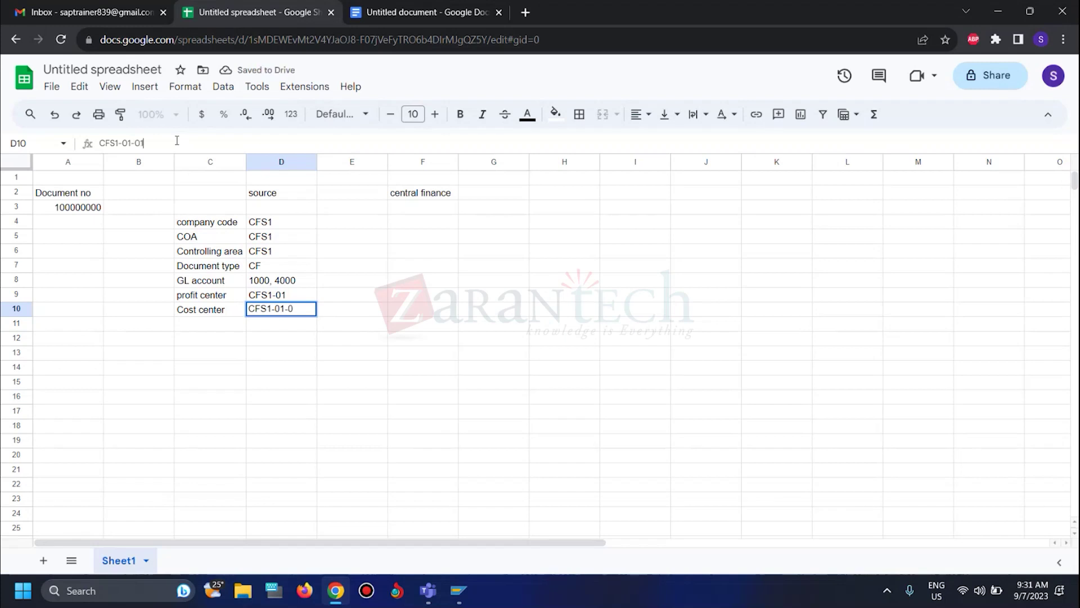
{"action": "left_click", "coordinate": [214, 313]}
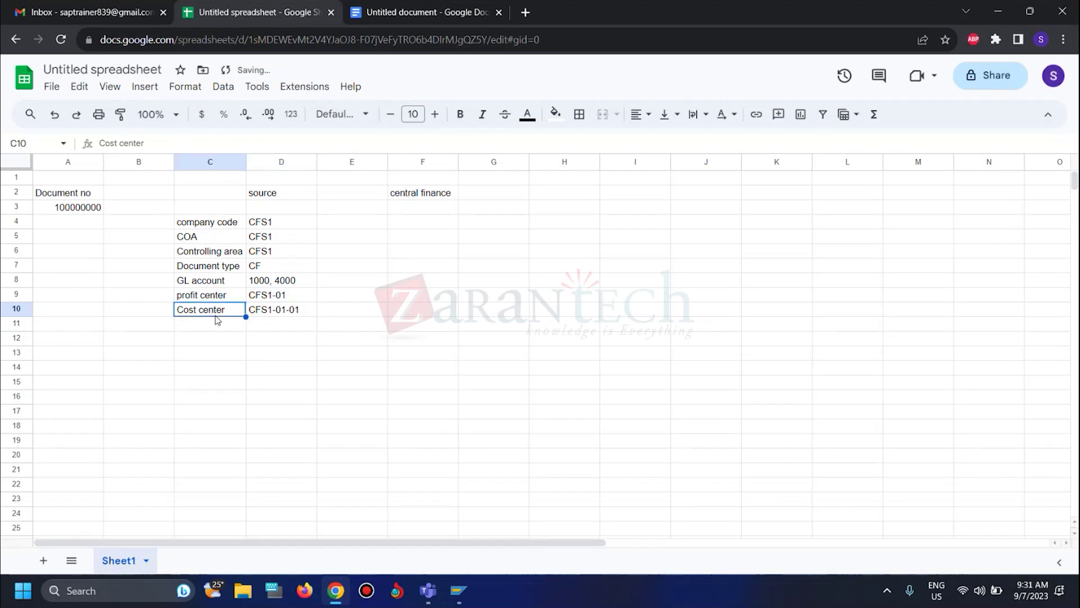
{"action": "left_click", "coordinate": [301, 313]}
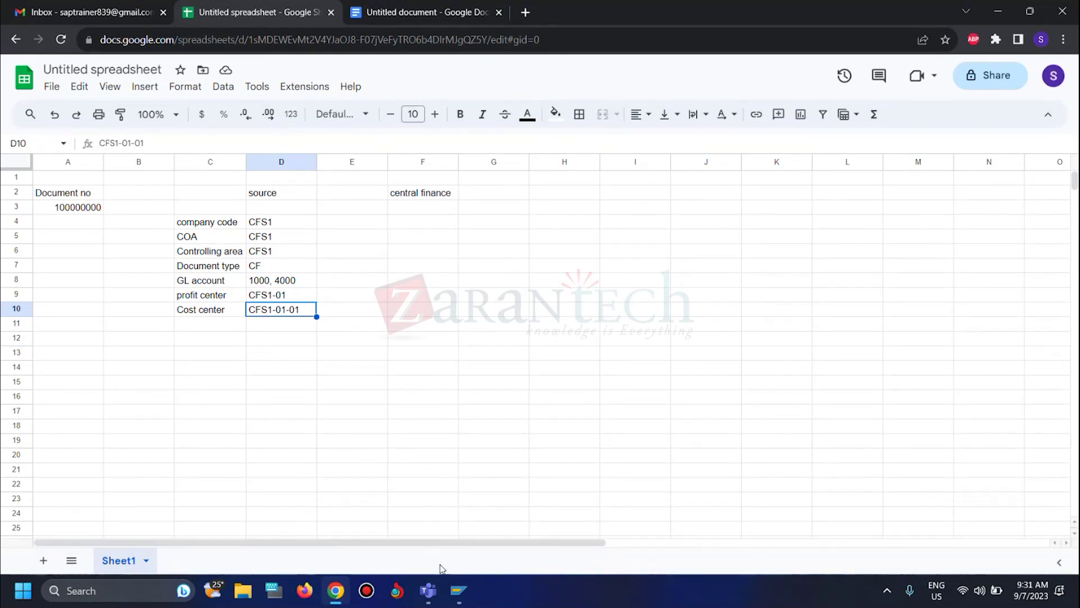
- Switch to the SAP session showing Create Cost Center and open transaction SE80 there
{"action": "left_click", "coordinate": [458, 590]}
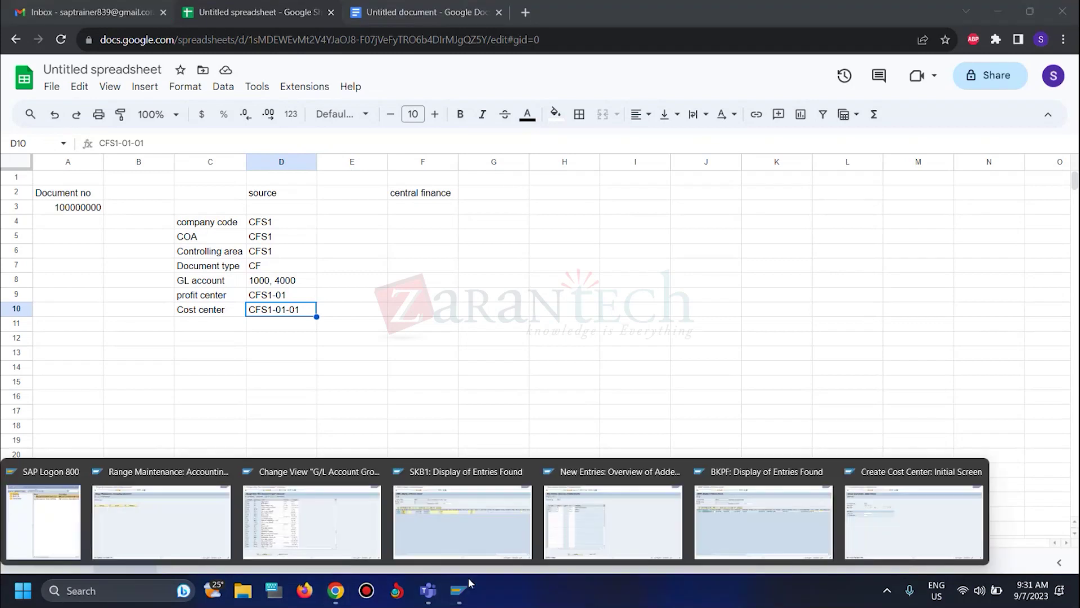
{"action": "left_click", "coordinate": [899, 534]}
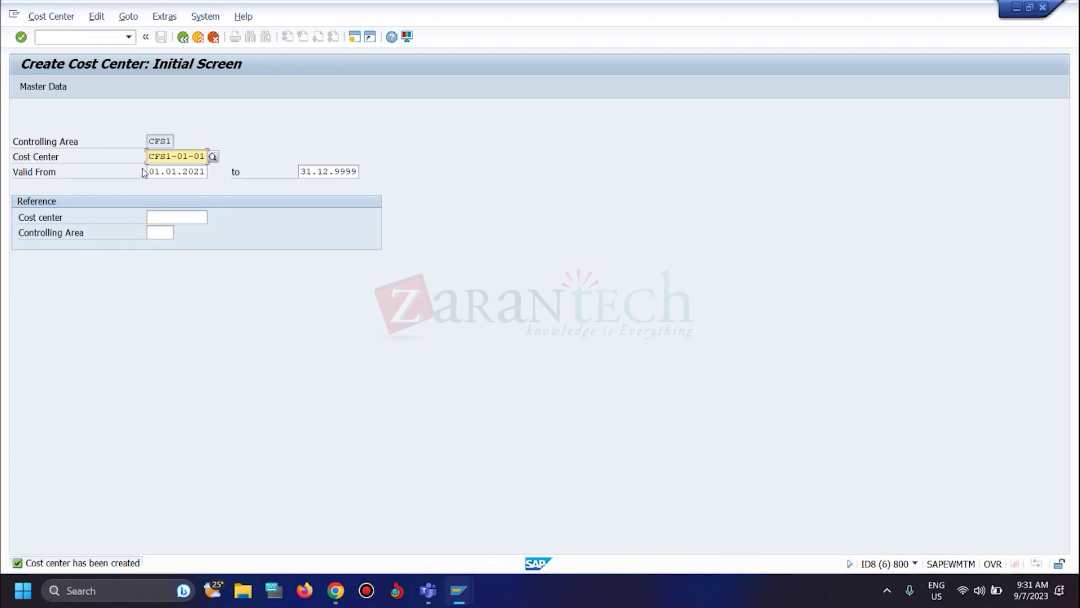
{"action": "left_click", "coordinate": [97, 40]}
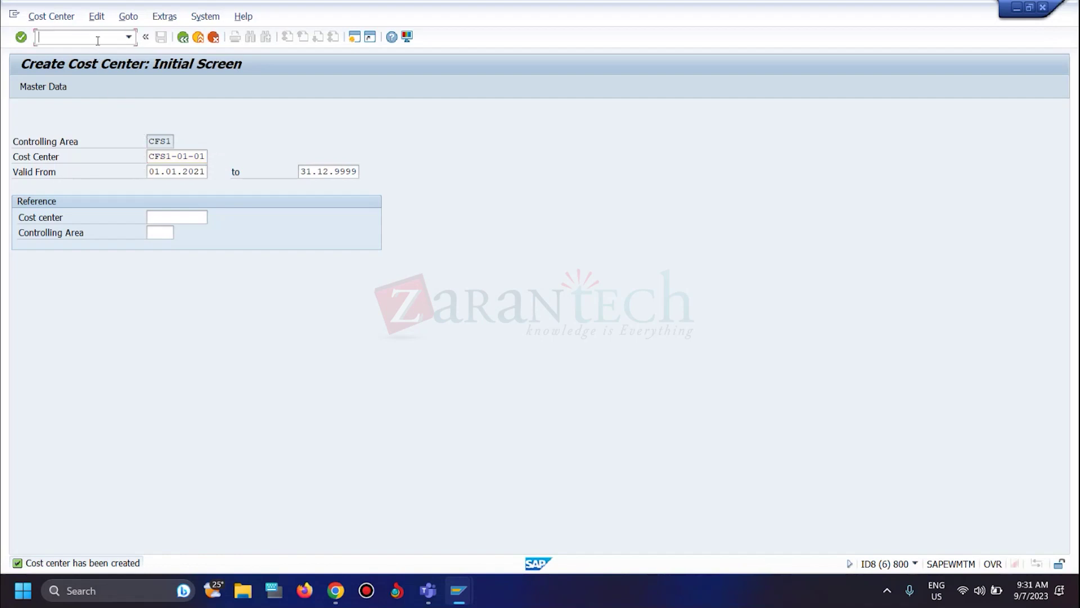
{"action": "type", "text": "/n"}
{"action": "type", "text": "se80"}
{"action": "key", "text": "Return"}
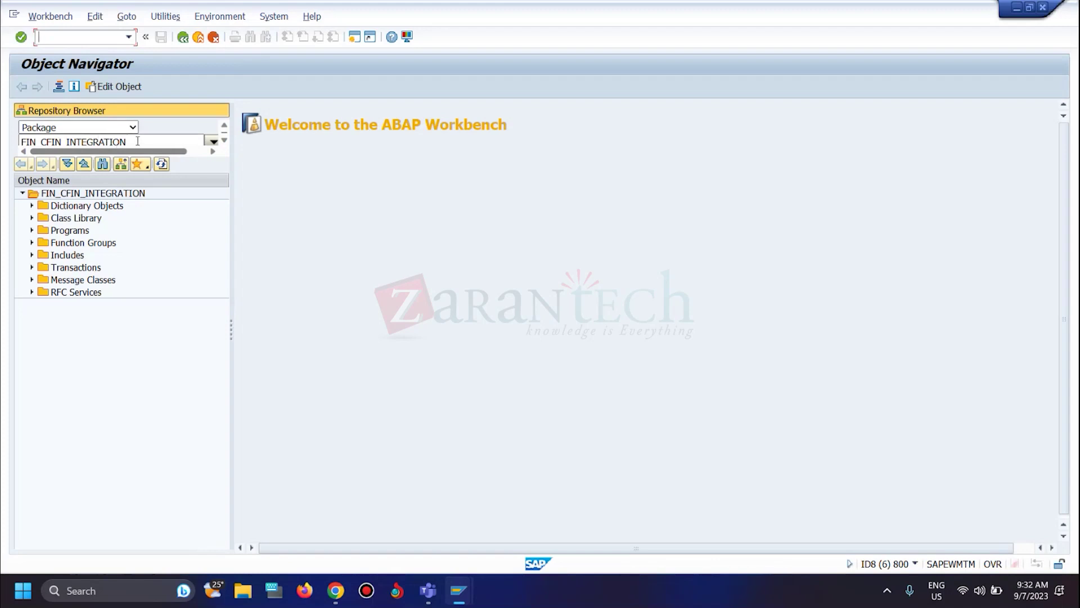
- Examine the programs contained in package FIN_CFIN_INTEGRATION
{"action": "left_click", "coordinate": [139, 141]}
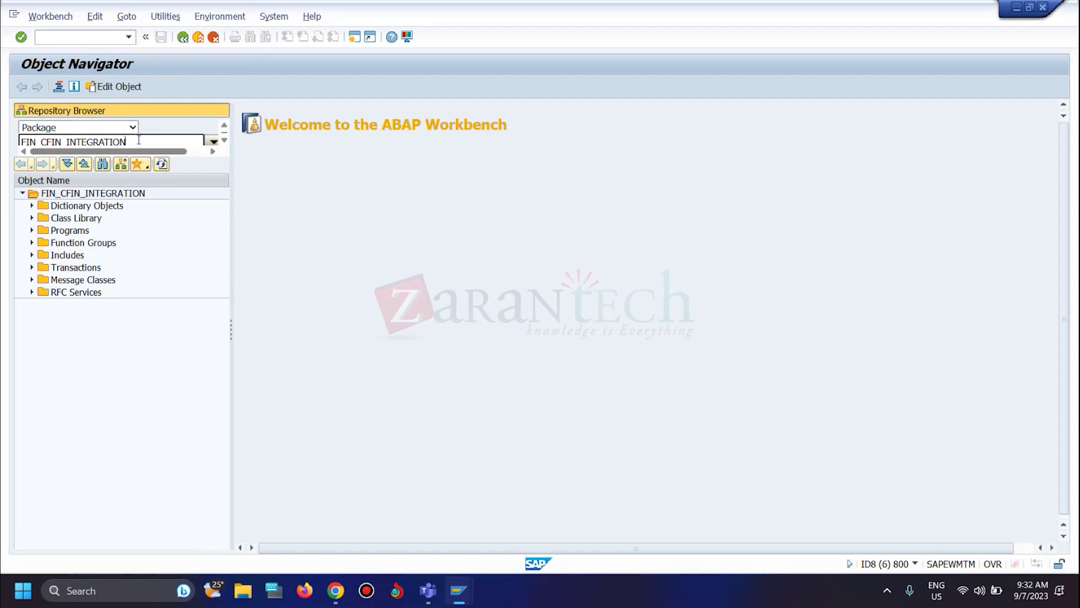
{"action": "left_click_drag", "start_coordinate": [139, 142], "coordinate": [18, 138]}
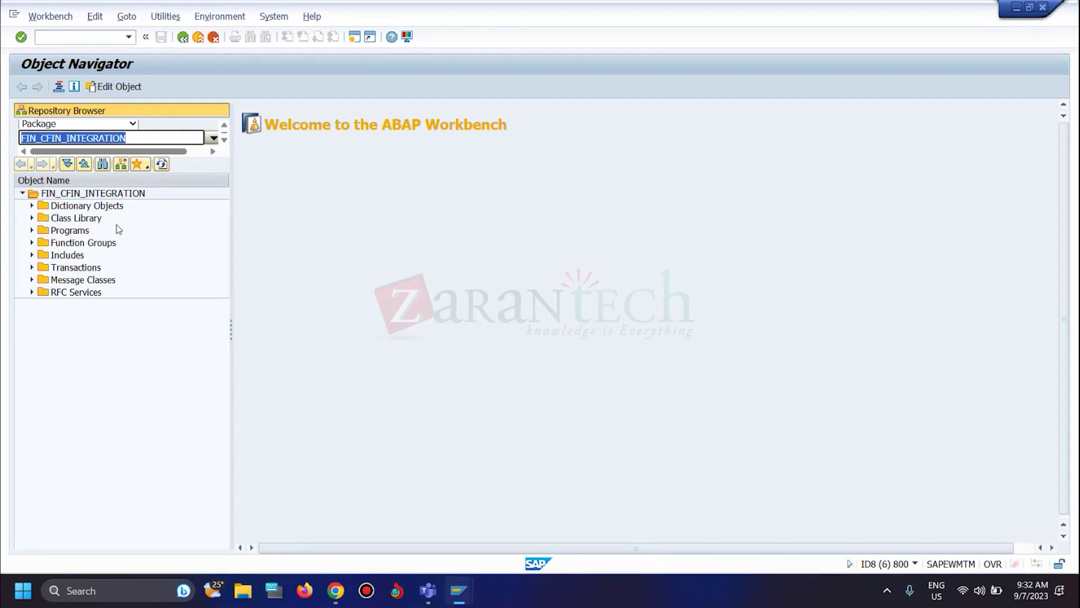
{"action": "left_click", "coordinate": [32, 231]}
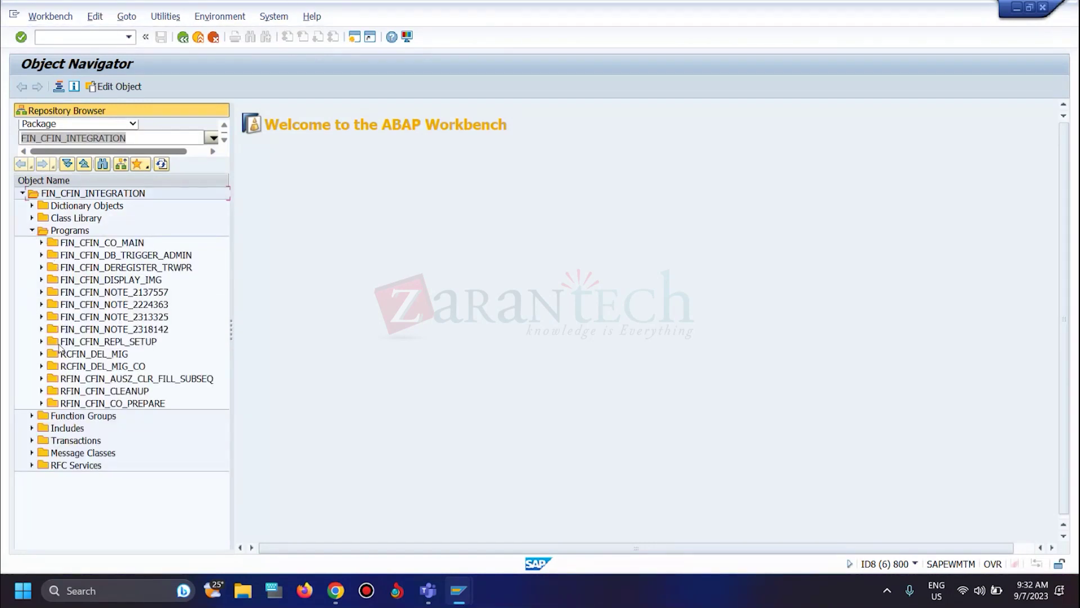
{"action": "left_click", "coordinate": [32, 232]}
- Examine the package's transactions, displaying the definitions of CFINIMG and S_EBJ_45000170
{"action": "left_click", "coordinate": [33, 267]}
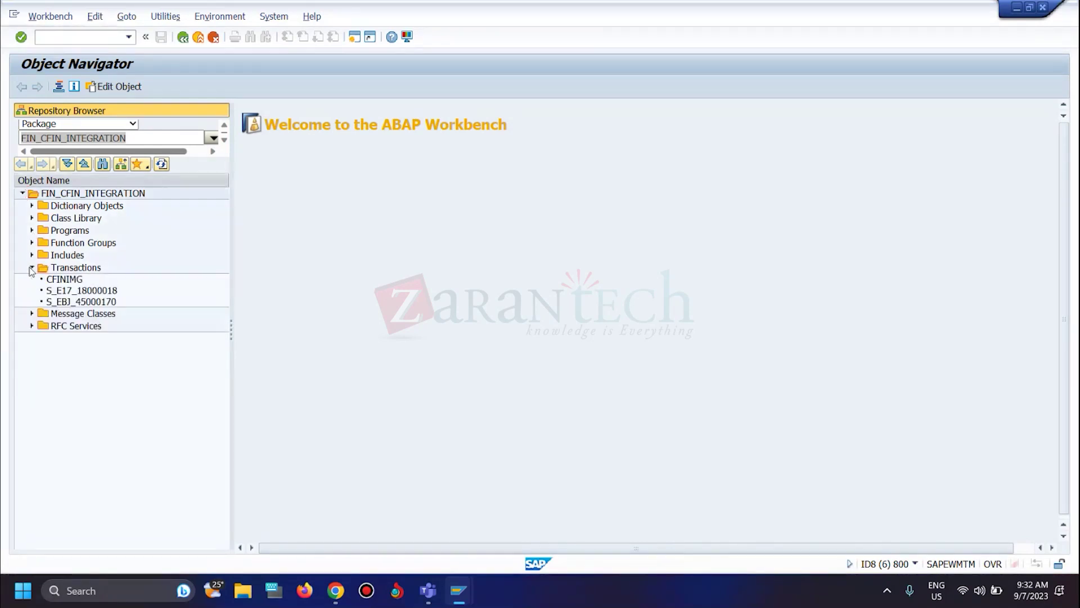
{"action": "double_click", "coordinate": [78, 281]}
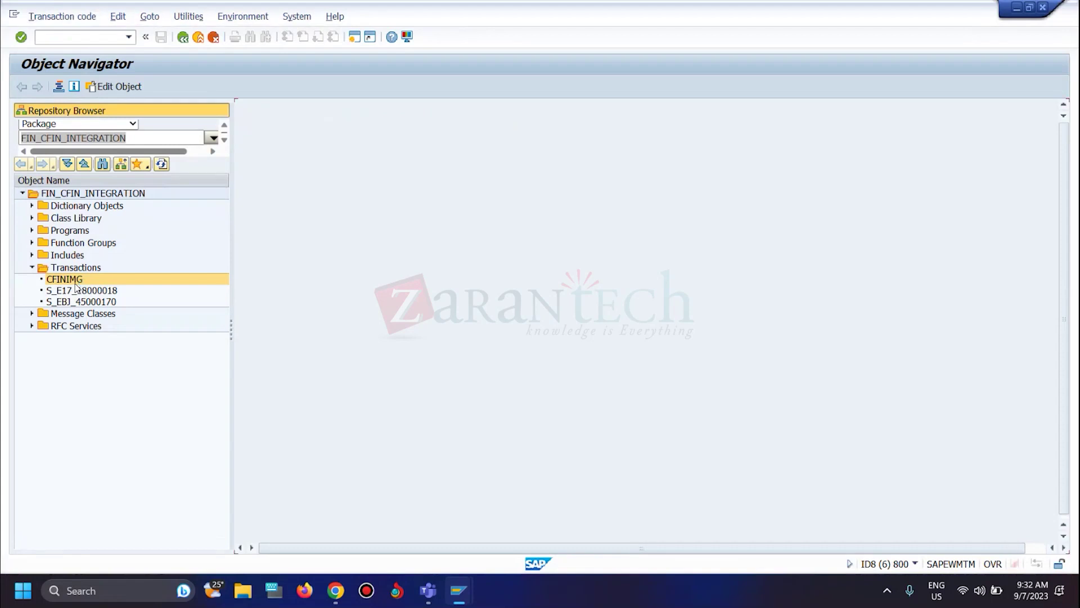
{"action": "left_click", "coordinate": [80, 290]}
{"action": "left_click", "coordinate": [83, 301]}
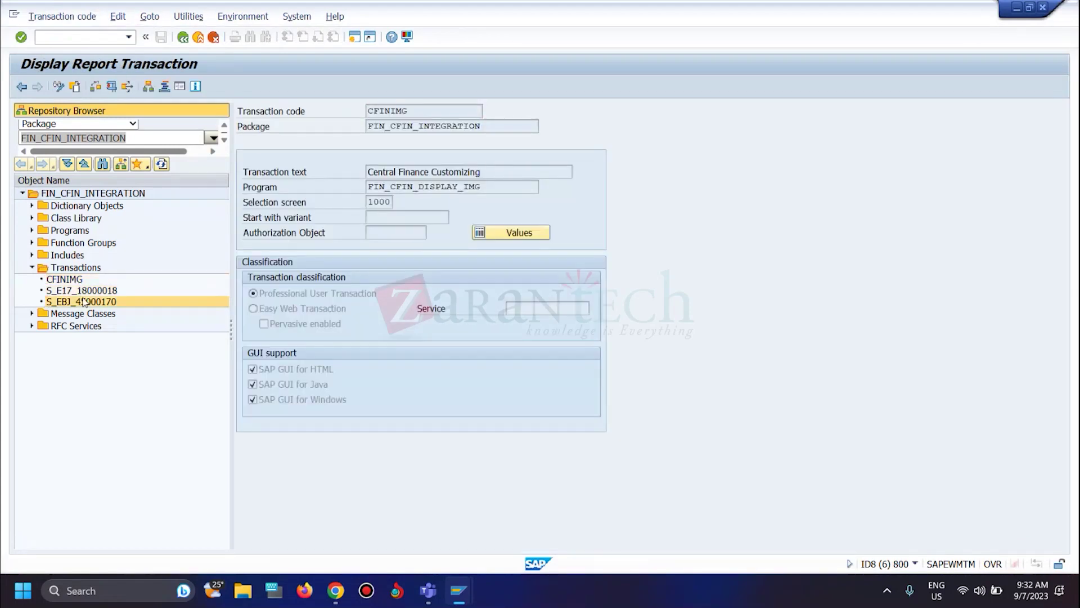
{"action": "double_click", "coordinate": [84, 301]}
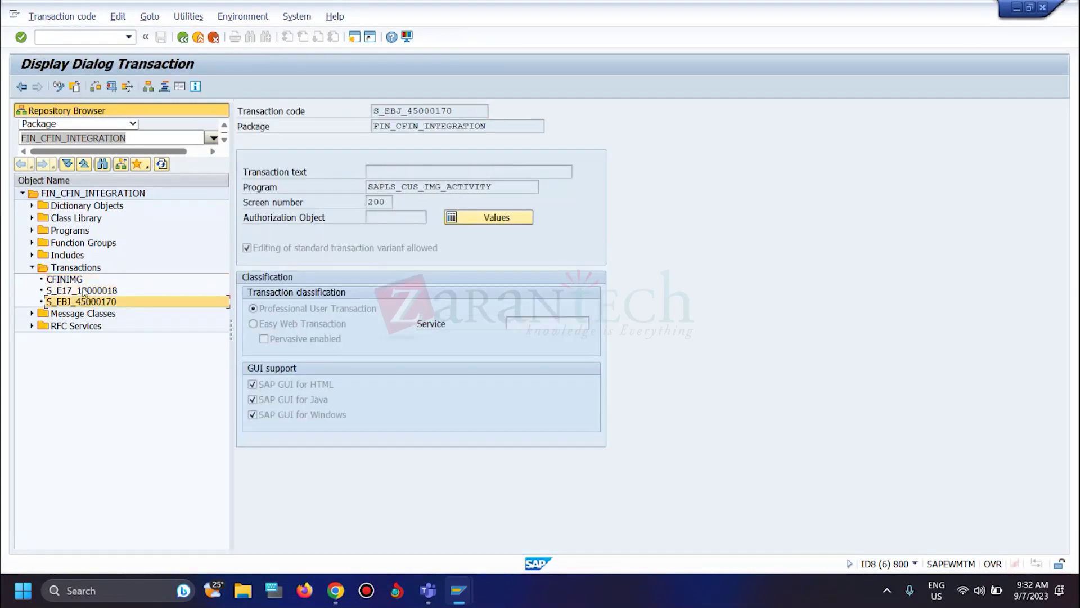
{"action": "left_click", "coordinate": [32, 268]}
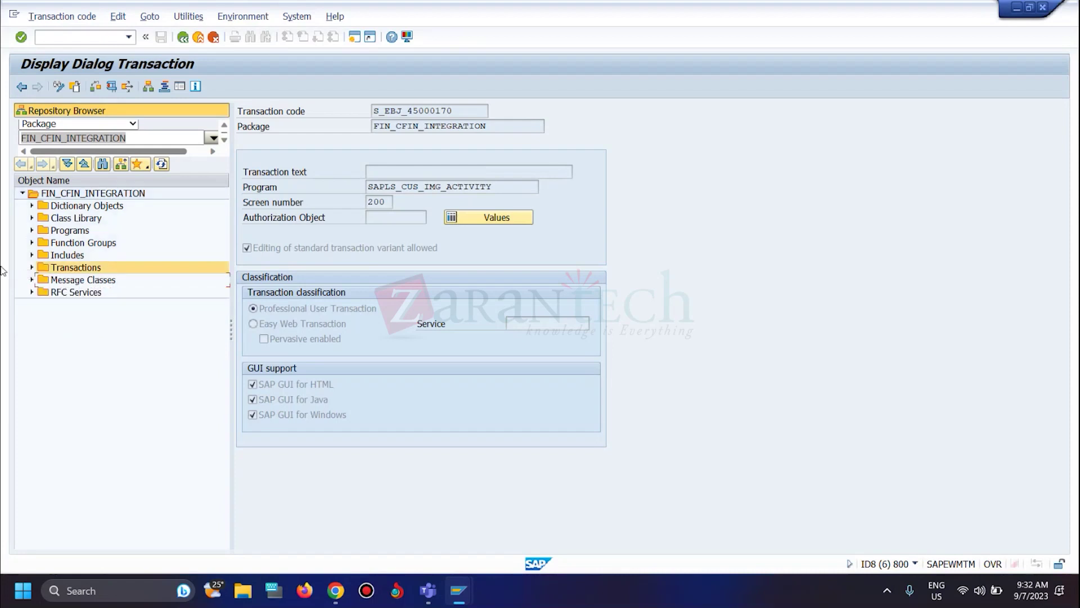
- List the package's database tables and display the field definitions of CFIN_ACCHD and CFIN_ACCIT
{"action": "left_click", "coordinate": [31, 206]}
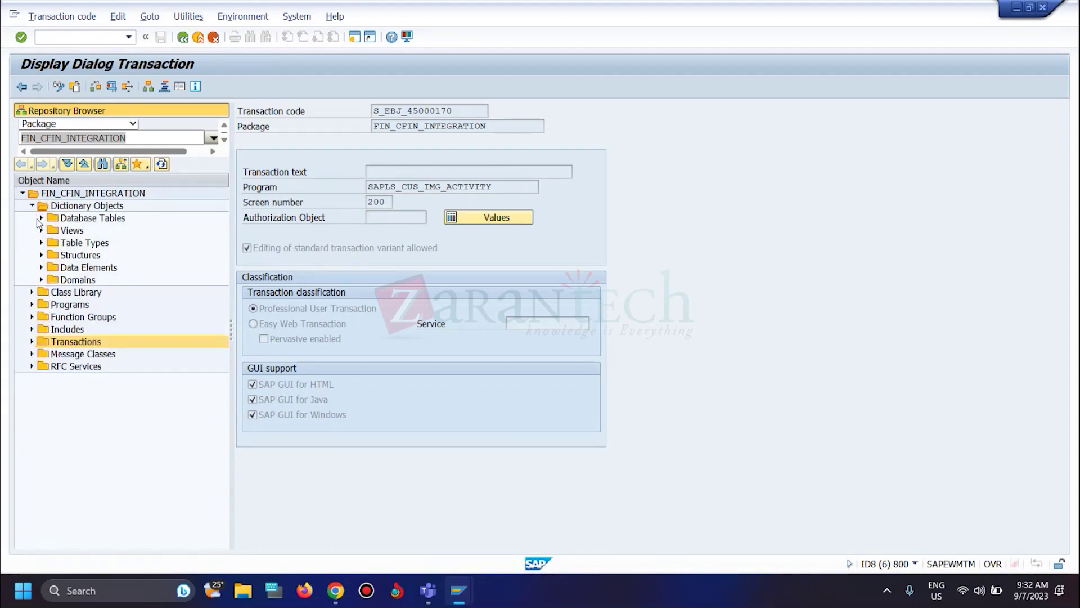
{"action": "left_click", "coordinate": [40, 219]}
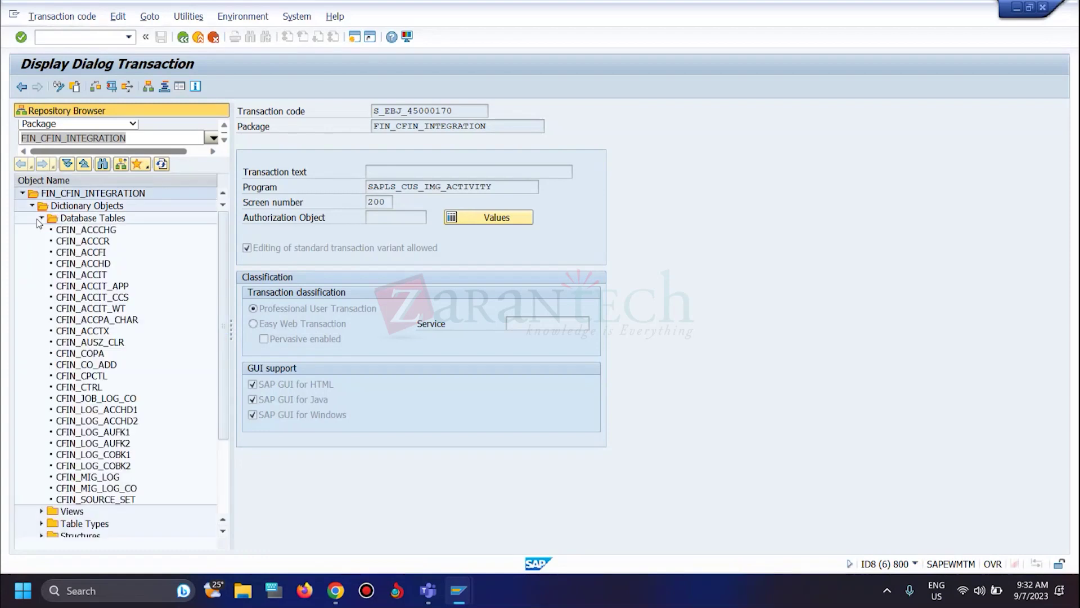
{"action": "left_click", "coordinate": [106, 223]}
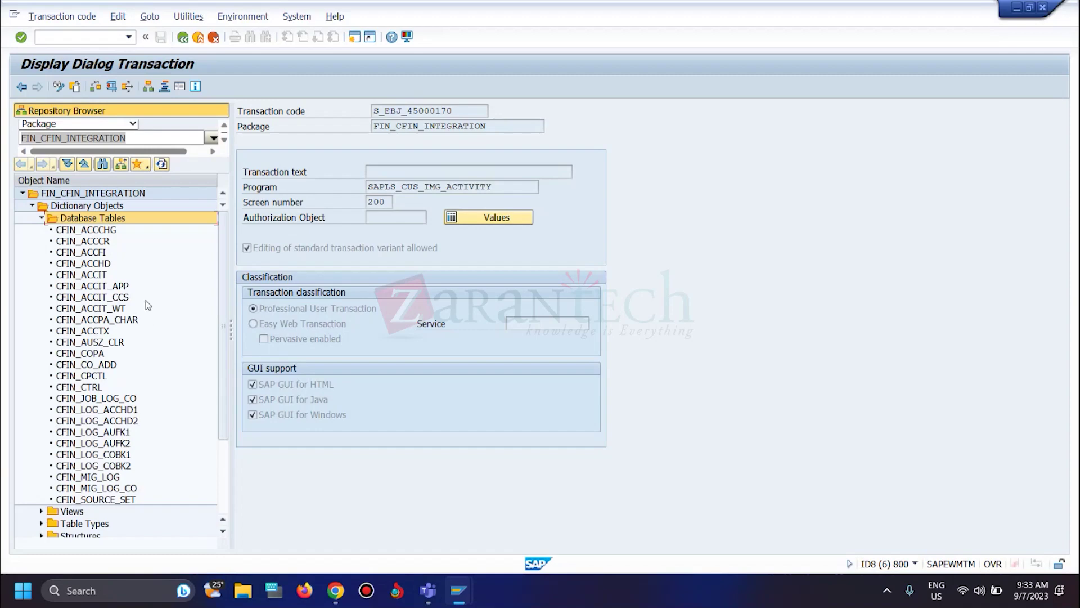
{"action": "double_click", "coordinate": [96, 264]}
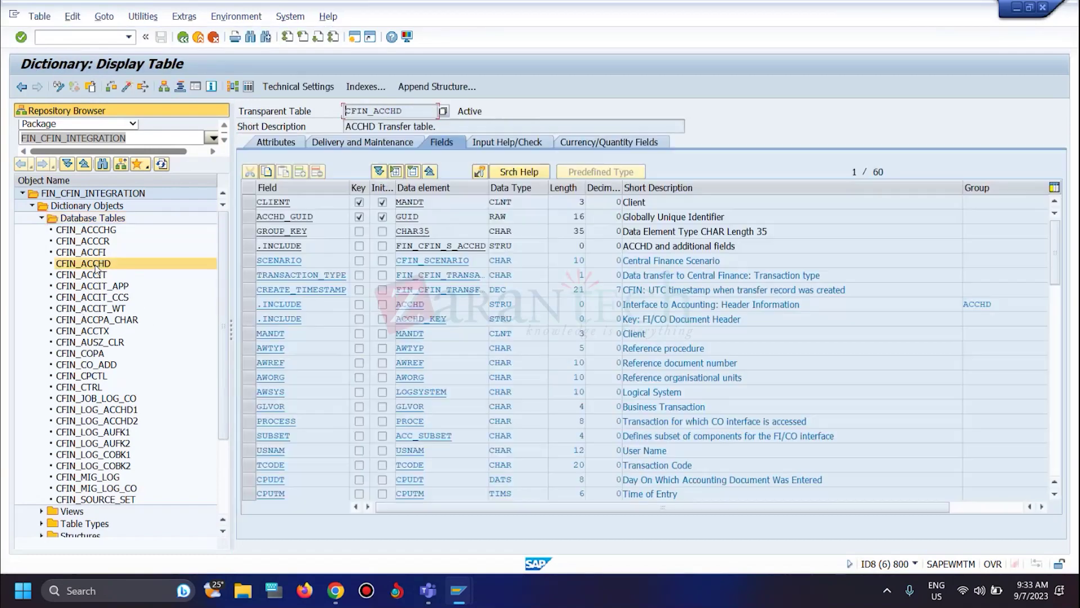
{"action": "left_click", "coordinate": [97, 276]}
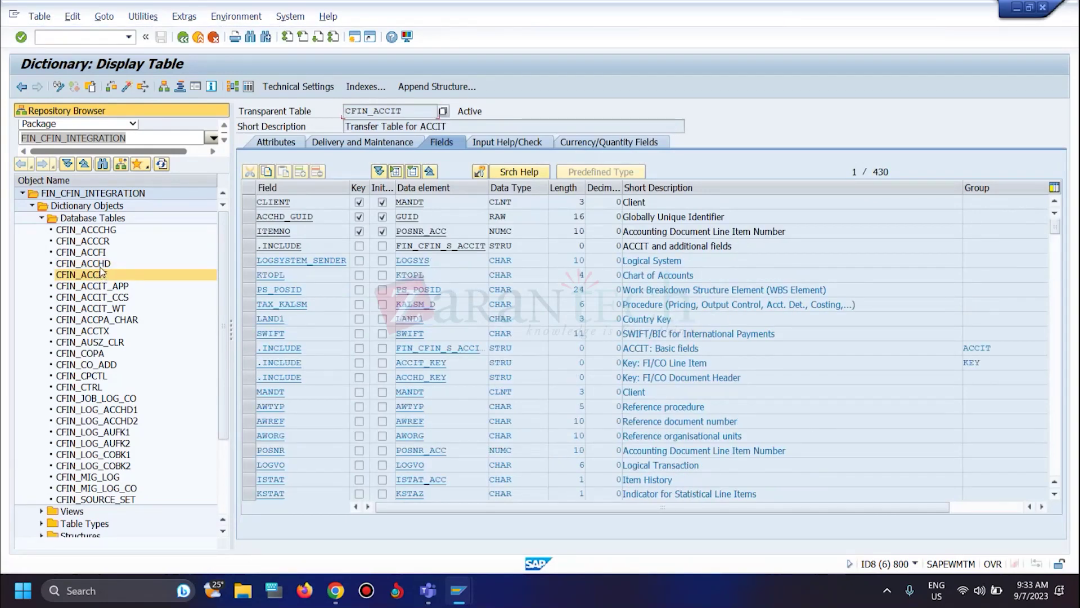
- Display the definition of table CFIN_ACCHD again and copy its table name
{"action": "key", "text": "Up"}
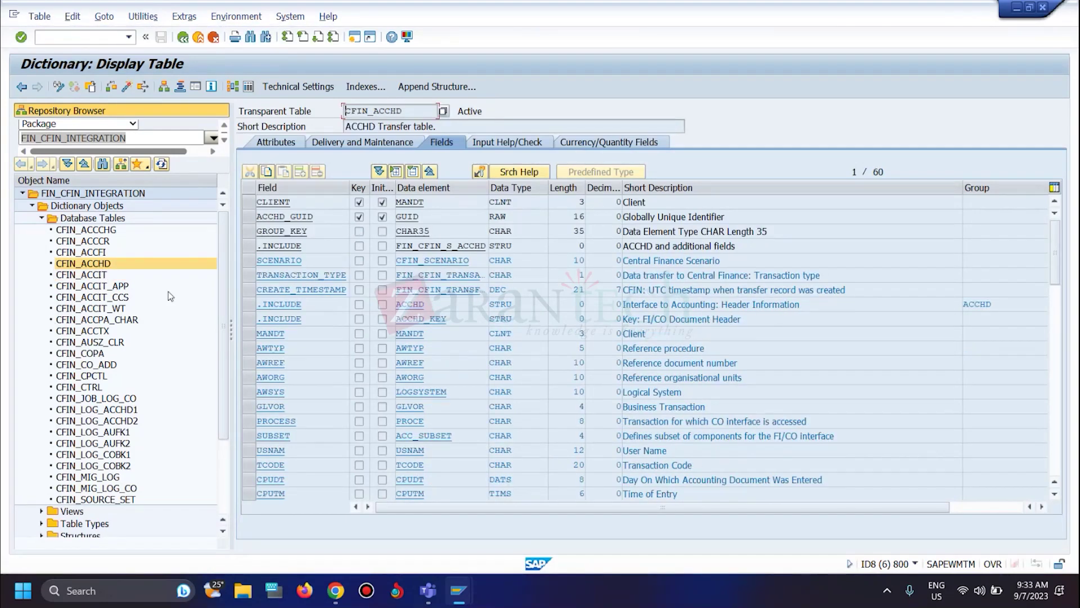
{"action": "left_click_drag", "start_coordinate": [415, 110], "coordinate": [346, 111]}
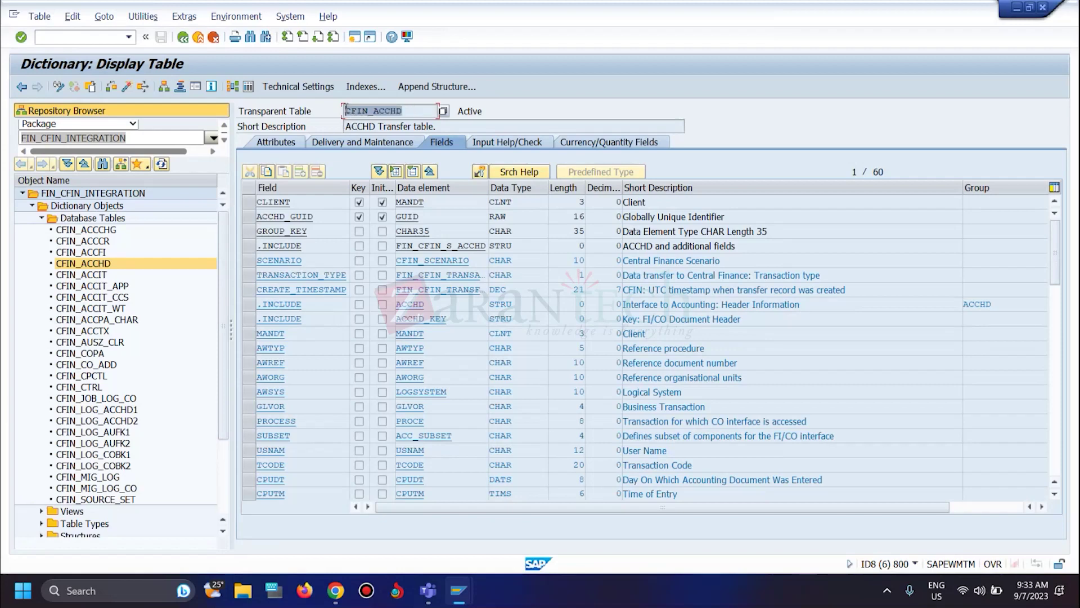
{"action": "left_click", "coordinate": [346, 110]}
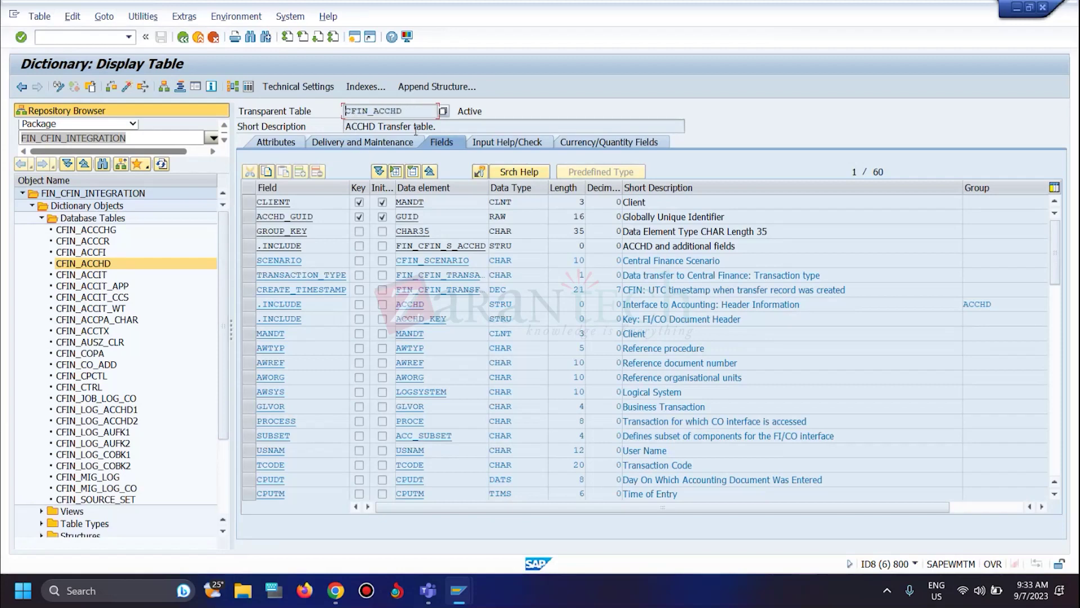
{"action": "left_click_drag", "start_coordinate": [403, 110], "coordinate": [342, 110]}
{"action": "key", "text": "ctrl+c"}
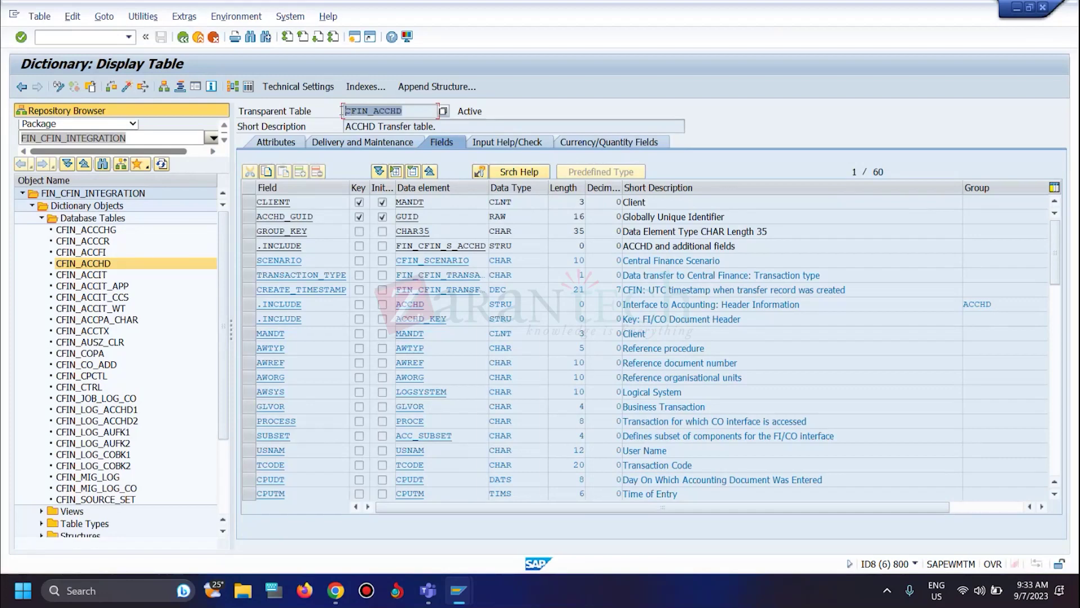
- Try to open another session, and return the existing BKPF results session to General Table Display to replace the table name
{"action": "left_click", "coordinate": [354, 37]}
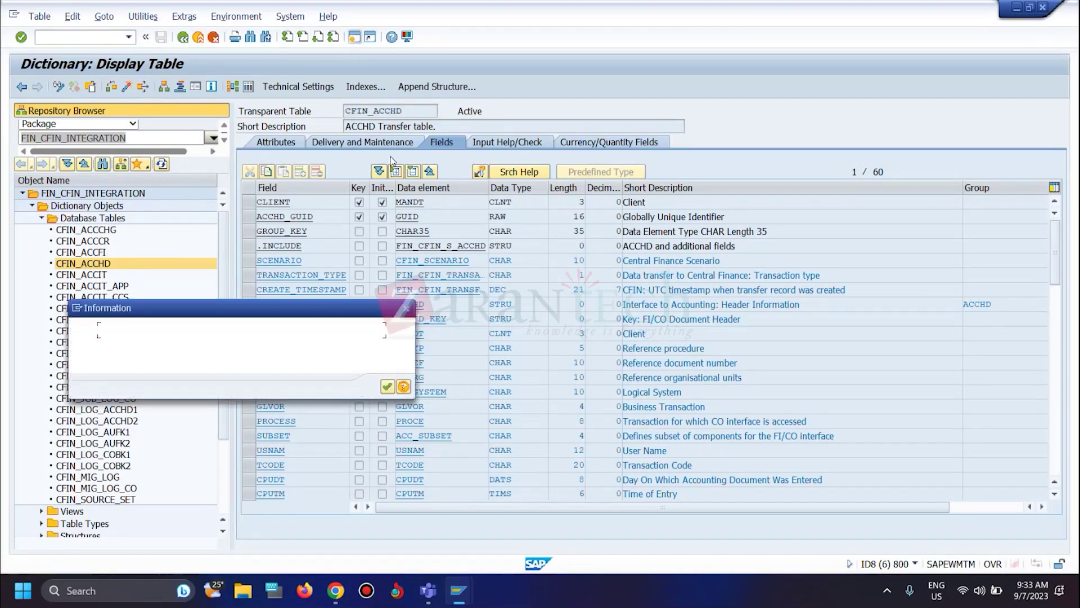
{"action": "left_click", "coordinate": [395, 386]}
{"action": "mouse_move", "coordinate": [474, 601]}
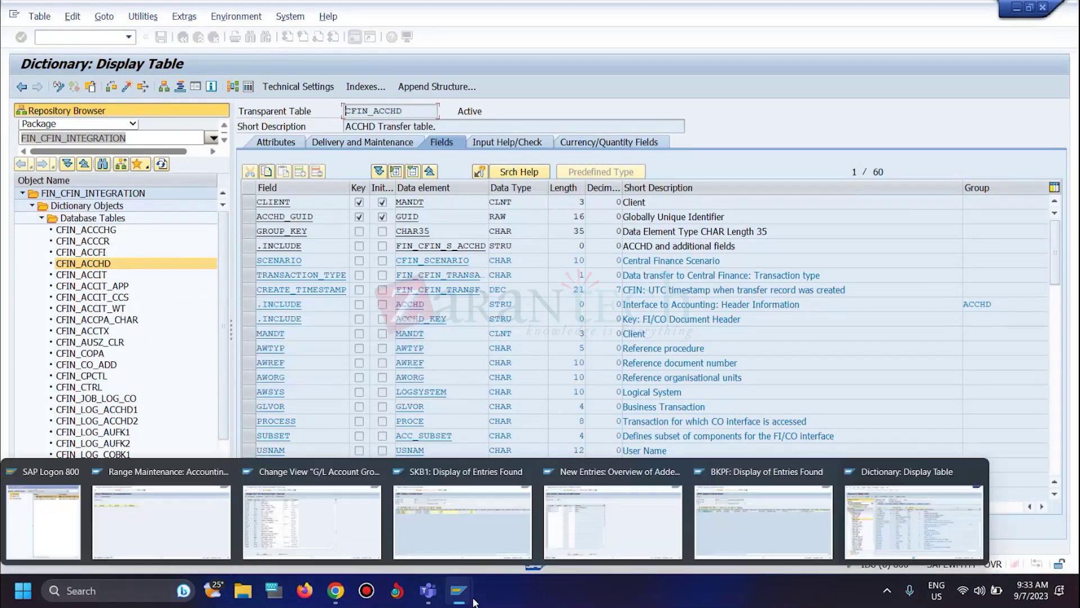
{"action": "left_click", "coordinate": [763, 522]}
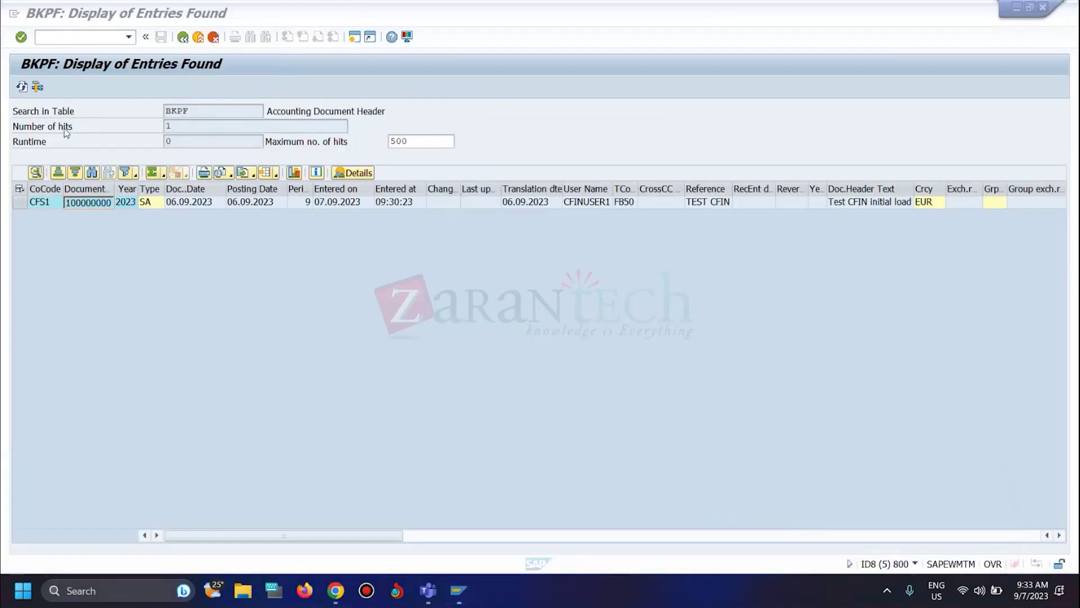
{"action": "left_click", "coordinate": [182, 38]}
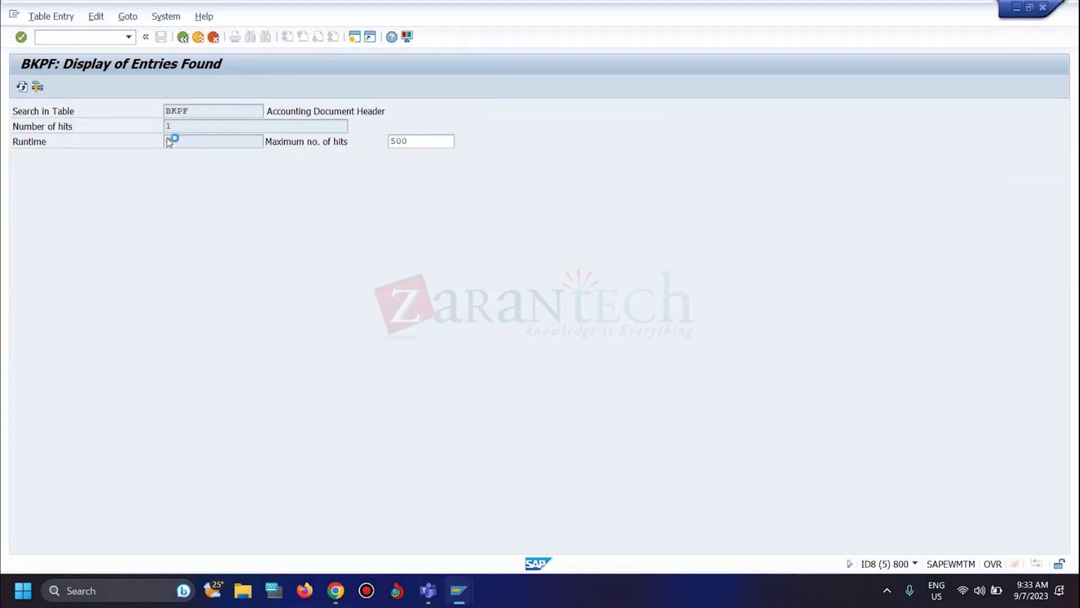
{"action": "type", "text": "aKPF"}
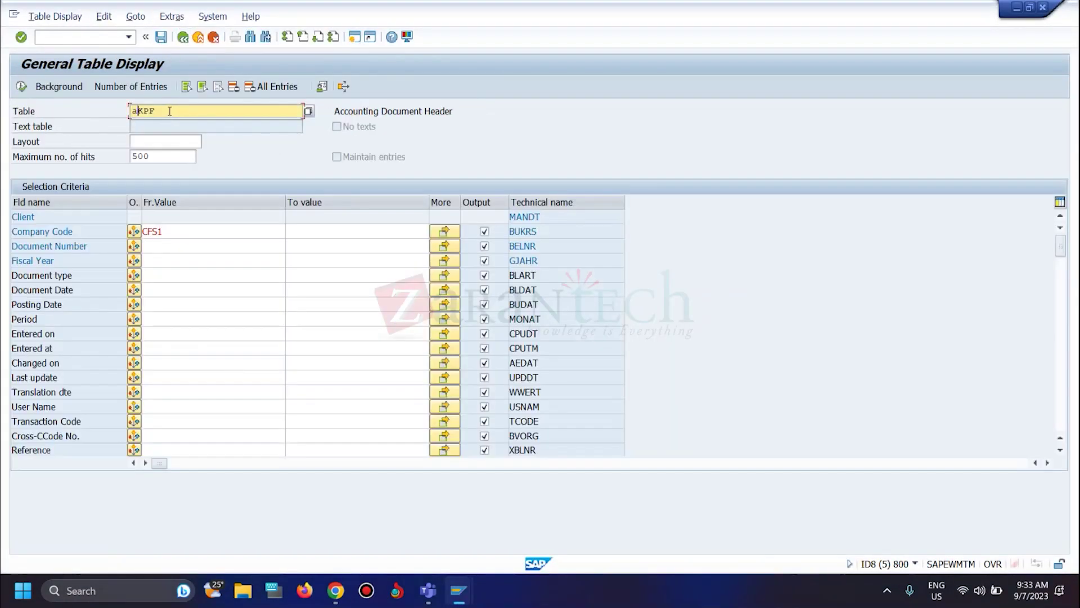
- Load the table CFIN_ACCHD in General Table Display in place of the accounting document header table
{"action": "type", "text": "a"}
{"action": "key", "text": "BackSpace"}
{"action": "key", "text": "BackSpace"}
{"action": "key", "text": "BackSpace"}
{"action": "key", "text": "BackSpace"}
{"action": "key", "text": "ctrl+v"}
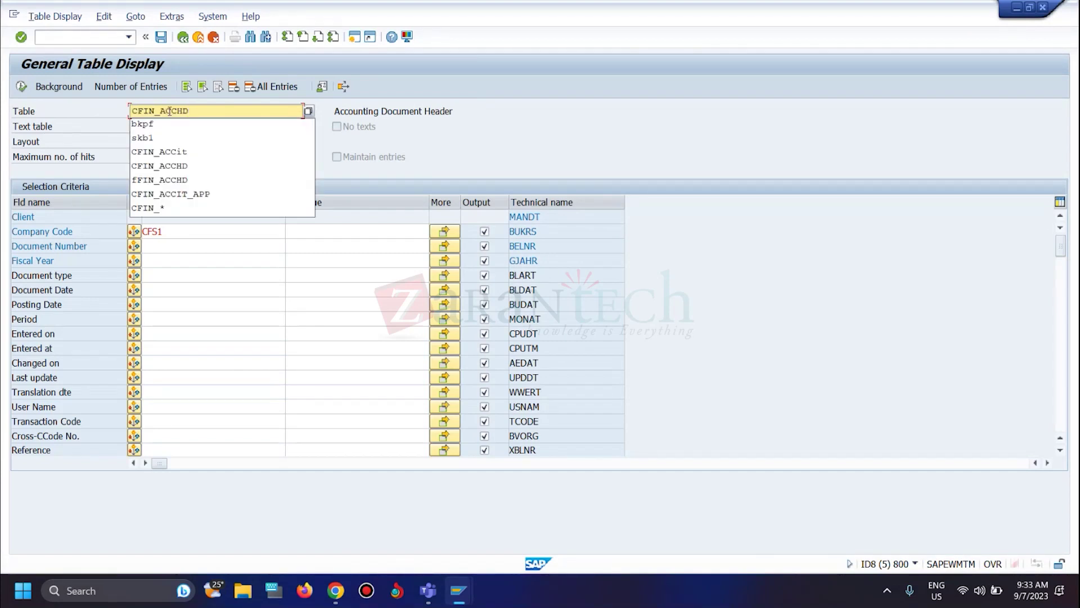
{"action": "key", "text": "Return"}
{"action": "key", "text": "Return"}
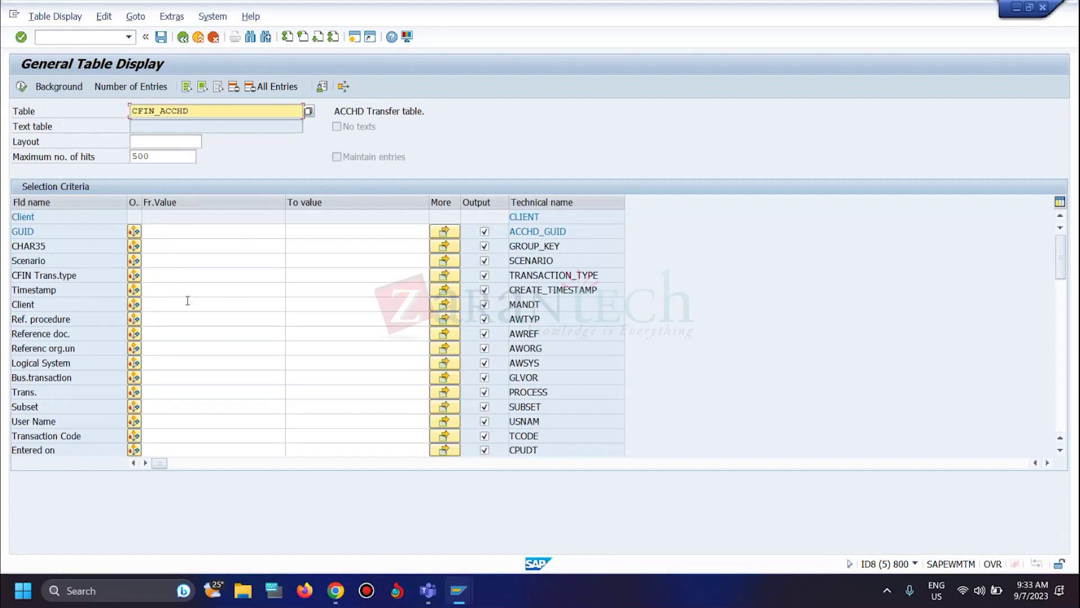
- Search the selection fields of CFIN_ACCHD for the field name bukrs
{"action": "left_click", "coordinate": [203, 365]}
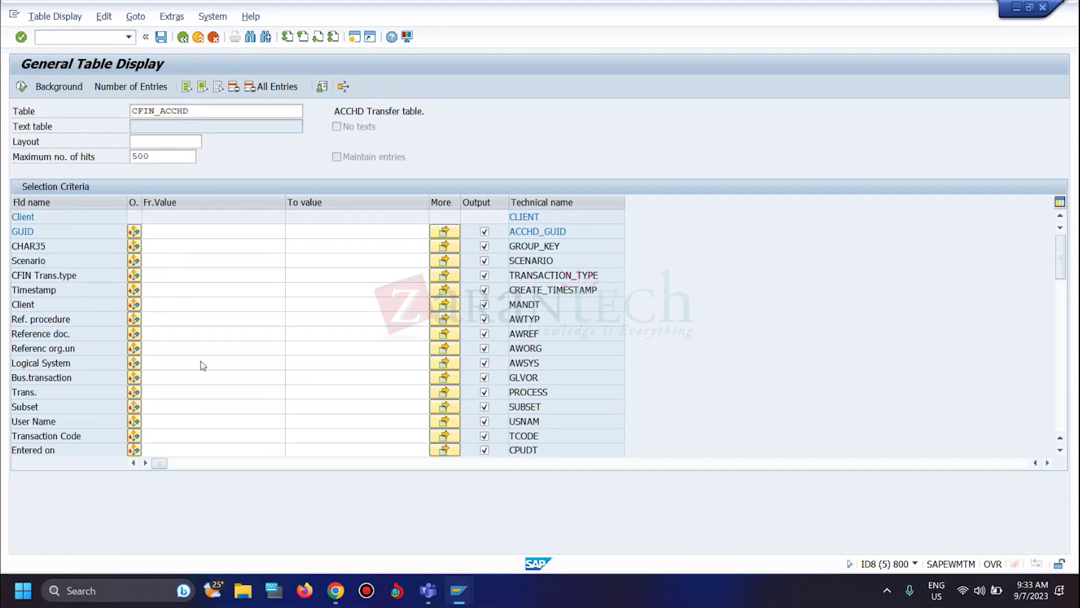
{"action": "key", "text": "ctrl+f"}
{"action": "type", "text": "bukrs"}
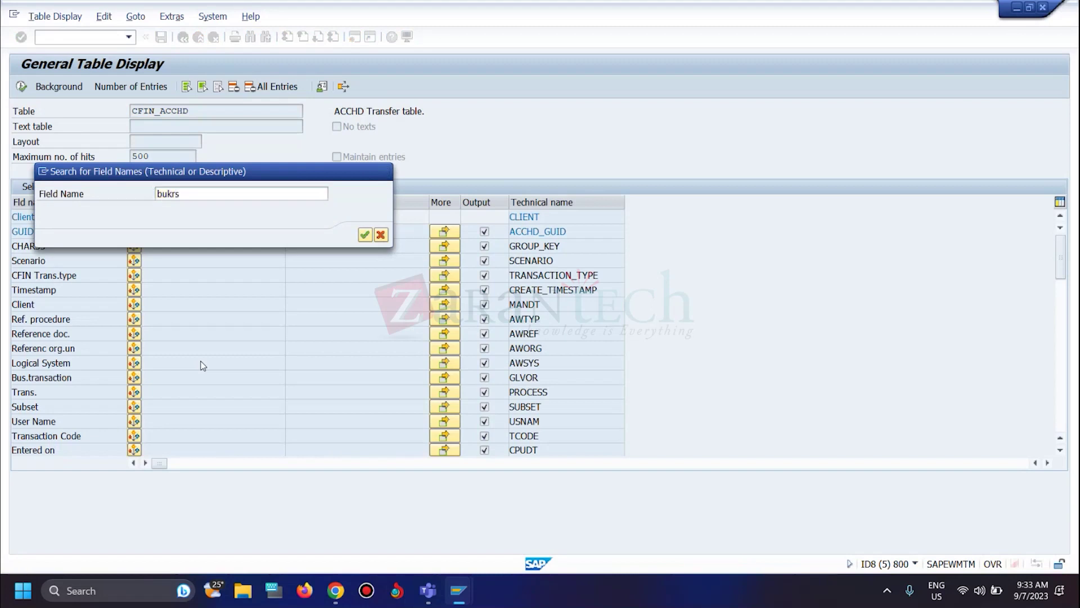
{"action": "key", "text": "Return"}
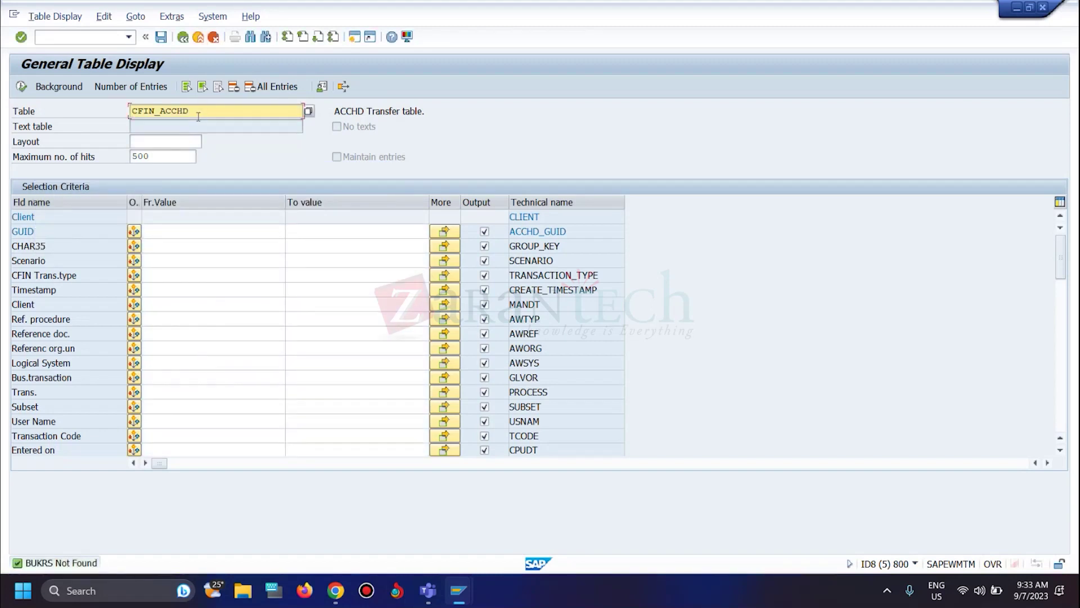
- Change the displayed table to CFIN_ACCIT and load its selection fields
{"action": "key", "text": "BackSpace"}
{"action": "key", "text": "BackSpace"}
{"action": "type", "text": "it"}
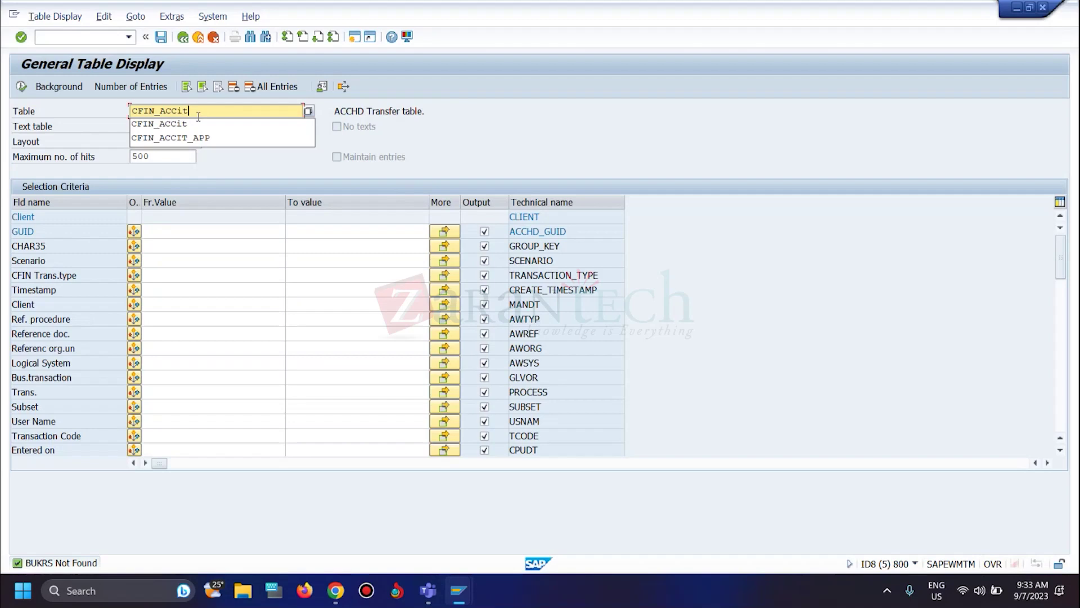
{"action": "key", "text": "Return"}
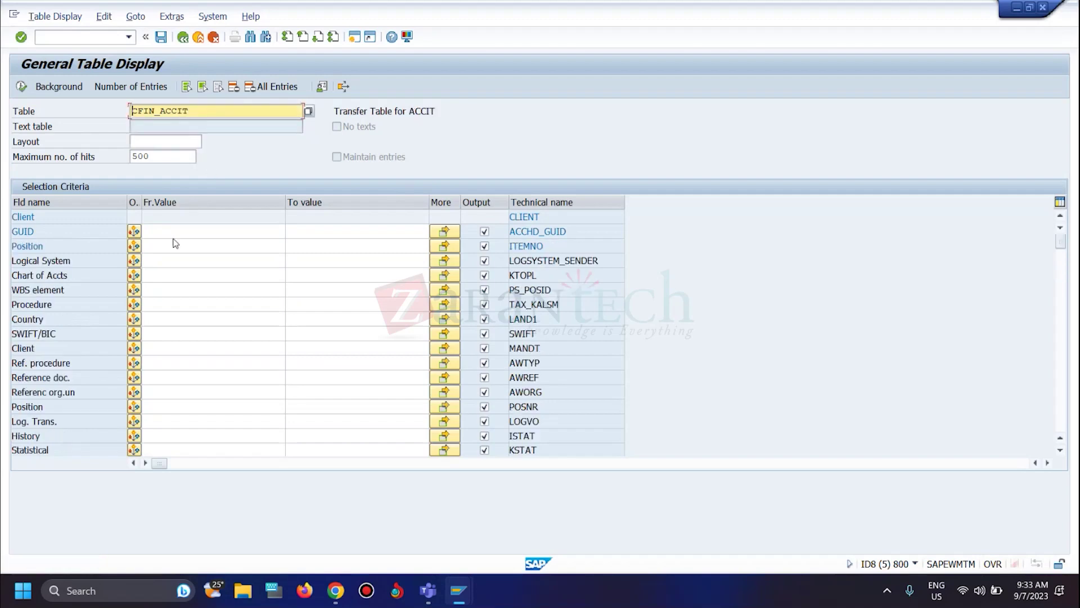
- Display the field structure of CFIN_ACCIT in the Dictionary session, and return to General Table Display
{"action": "key", "text": "alt+Tab"}
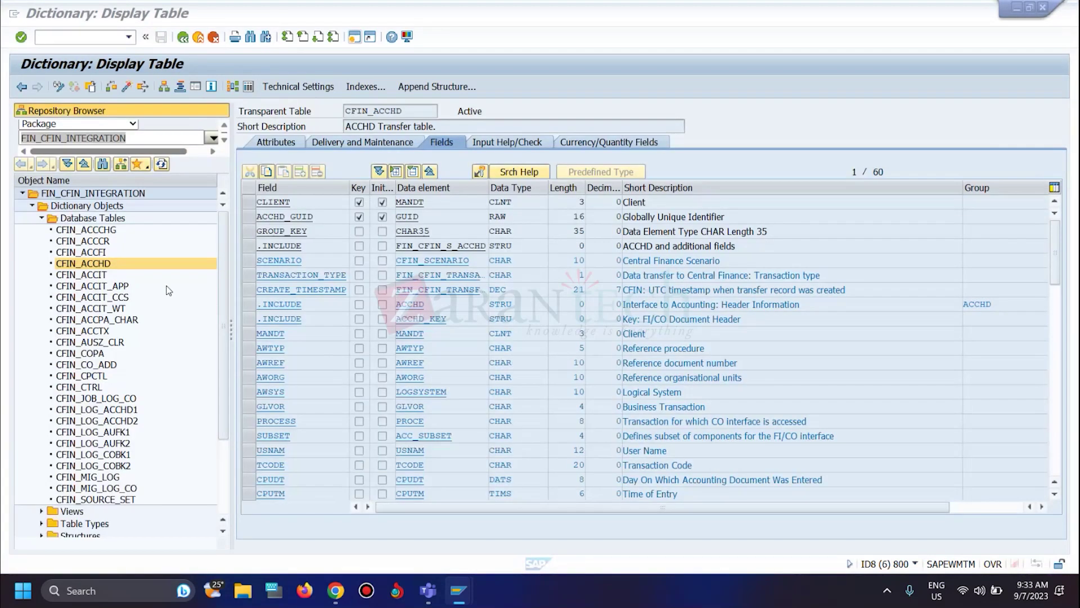
{"action": "left_click", "coordinate": [93, 277]}
{"action": "double_click", "coordinate": [94, 277]}
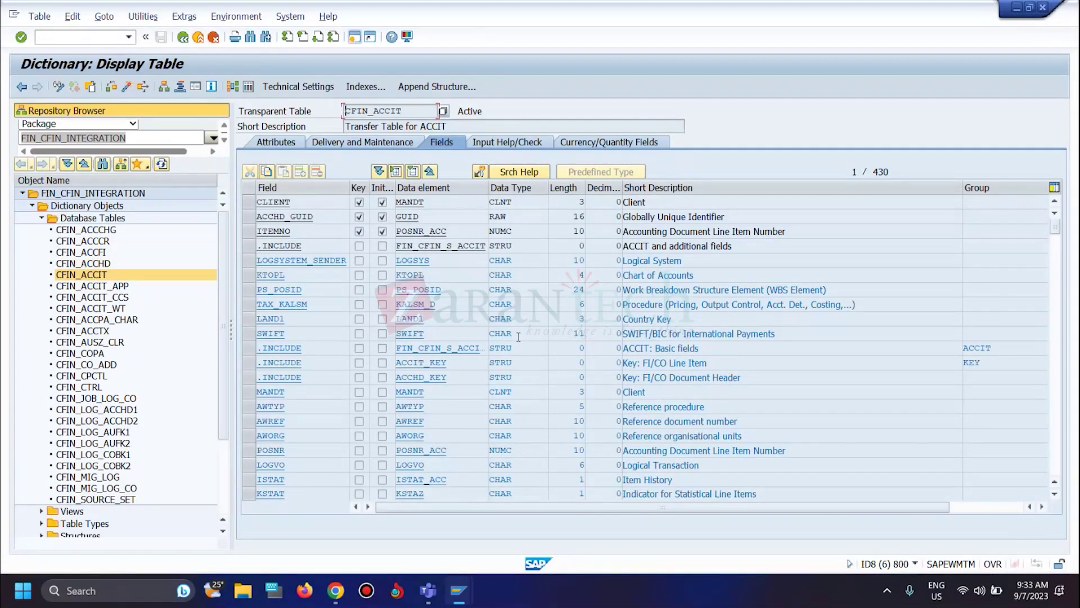
{"action": "key", "text": "ctrl+shift+F10"}
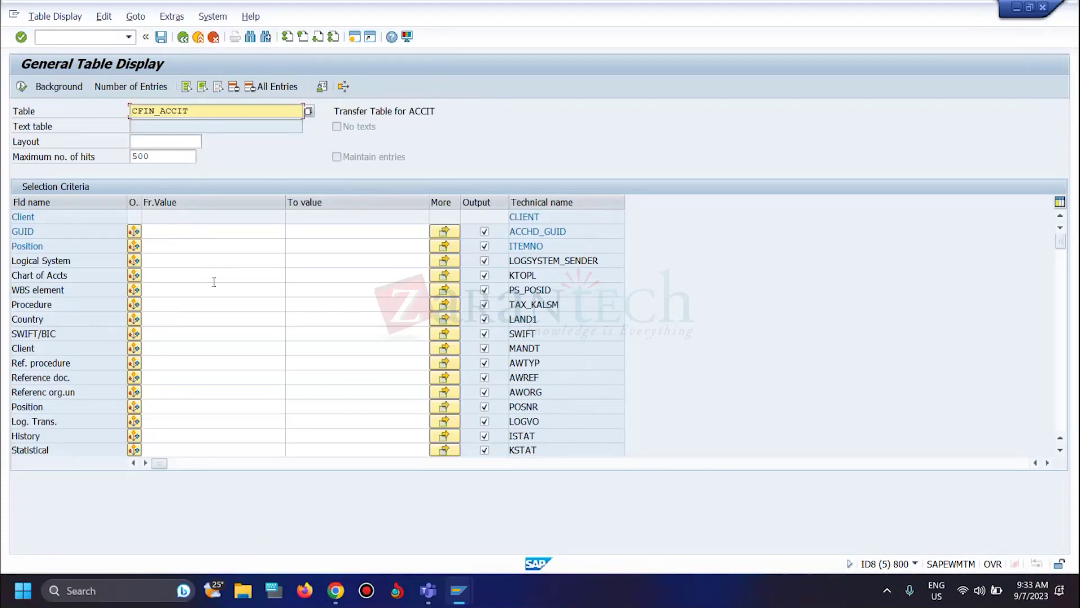
- Find the bukrs field in CFIN_ACCIT, set Company Code to CFS1 and check the number of matching entries
{"action": "key", "text": "ctrl+f"}
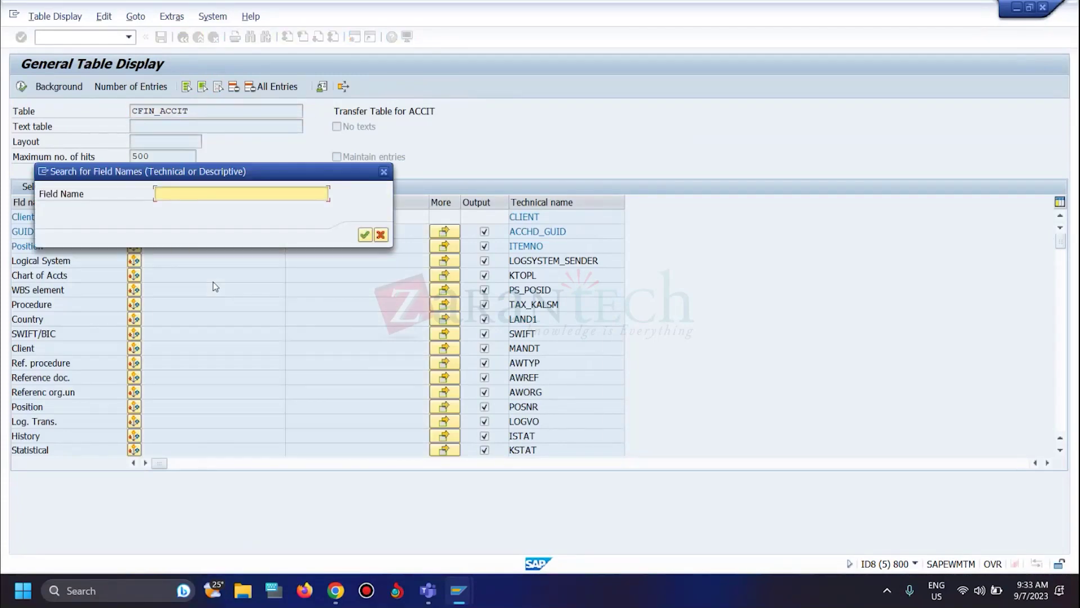
{"action": "type", "text": "bukrs"}
{"action": "key", "text": "Return"}
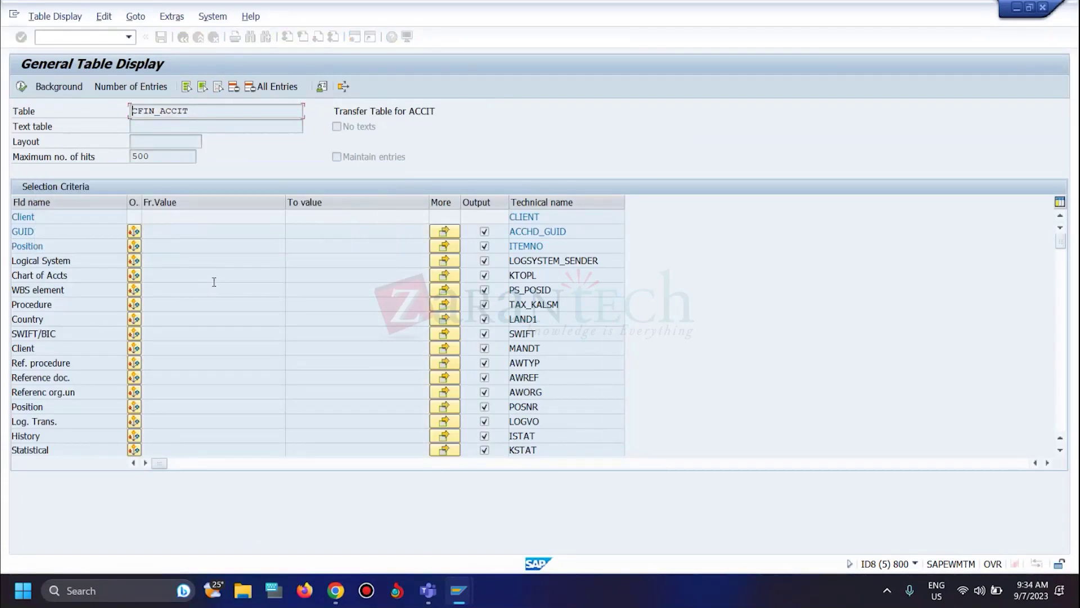
{"action": "left_click", "coordinate": [171, 217]}
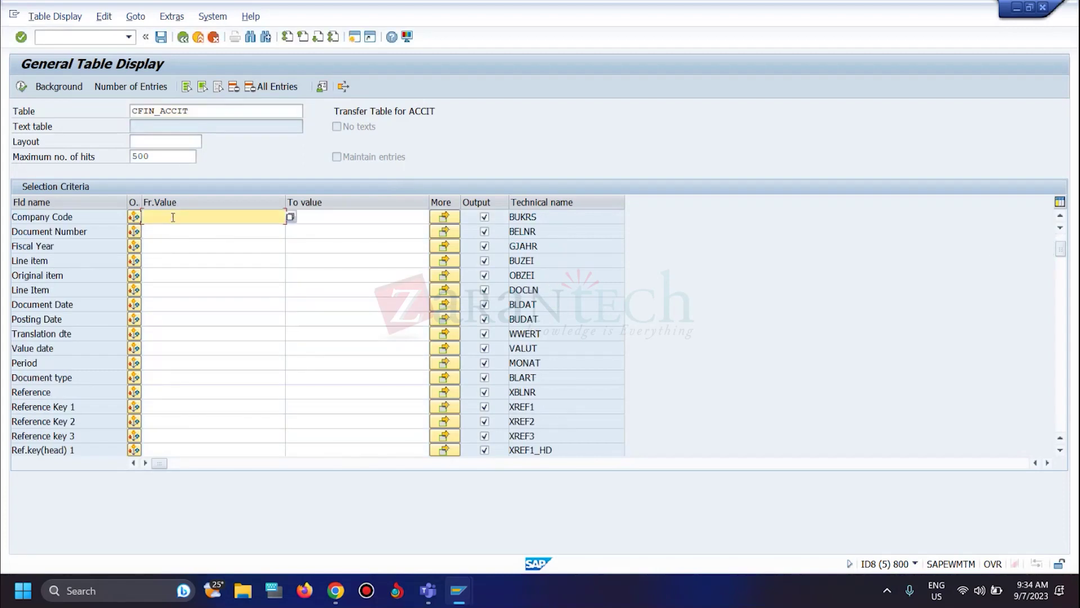
{"action": "type", "text": "CFS1"}
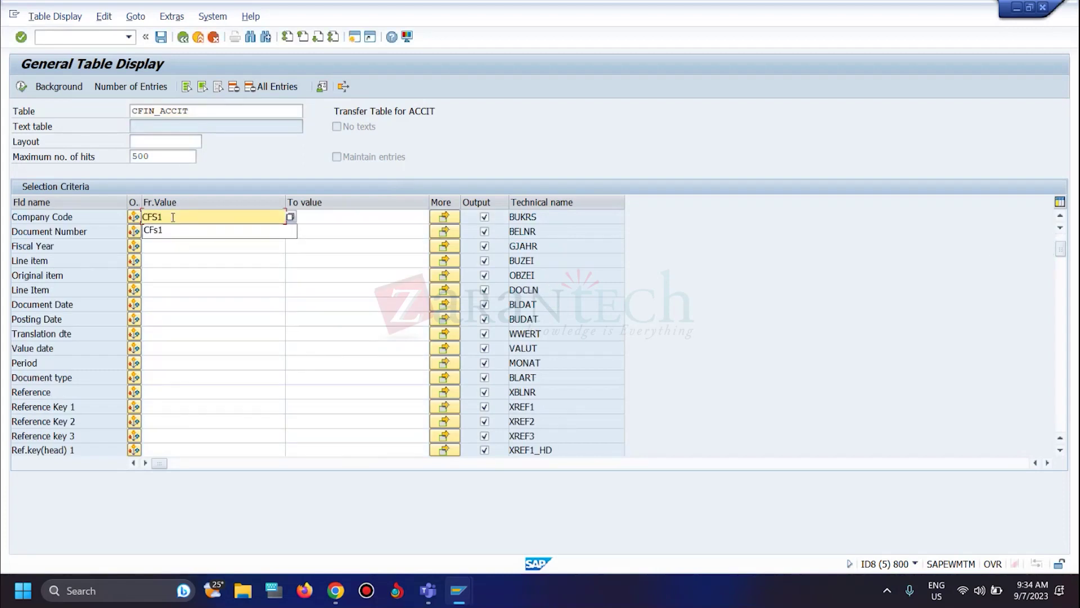
{"action": "left_click", "coordinate": [108, 86]}
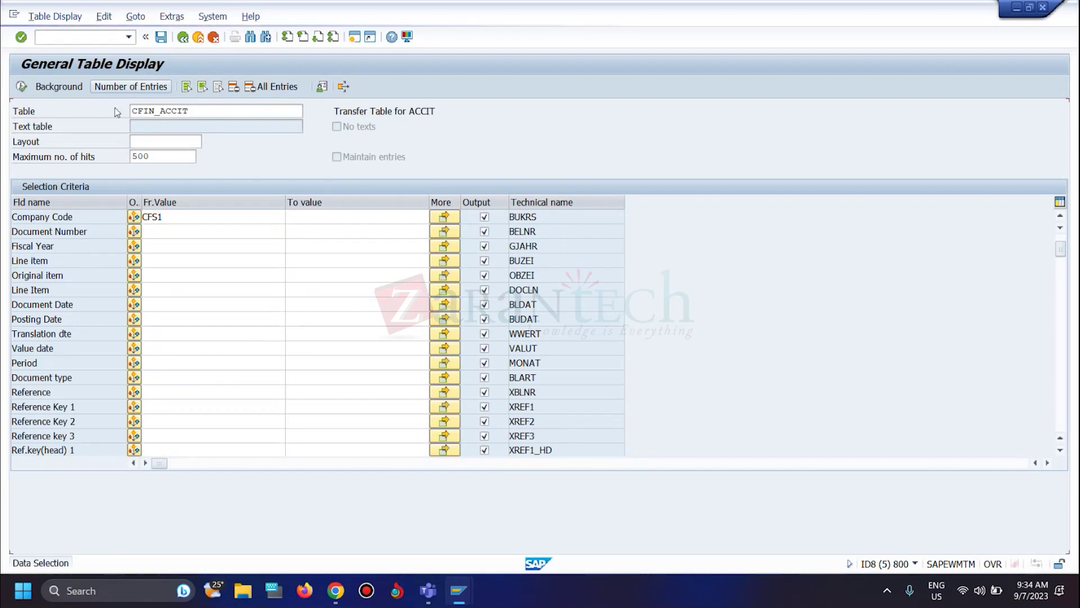
{"action": "key", "text": "Return"}
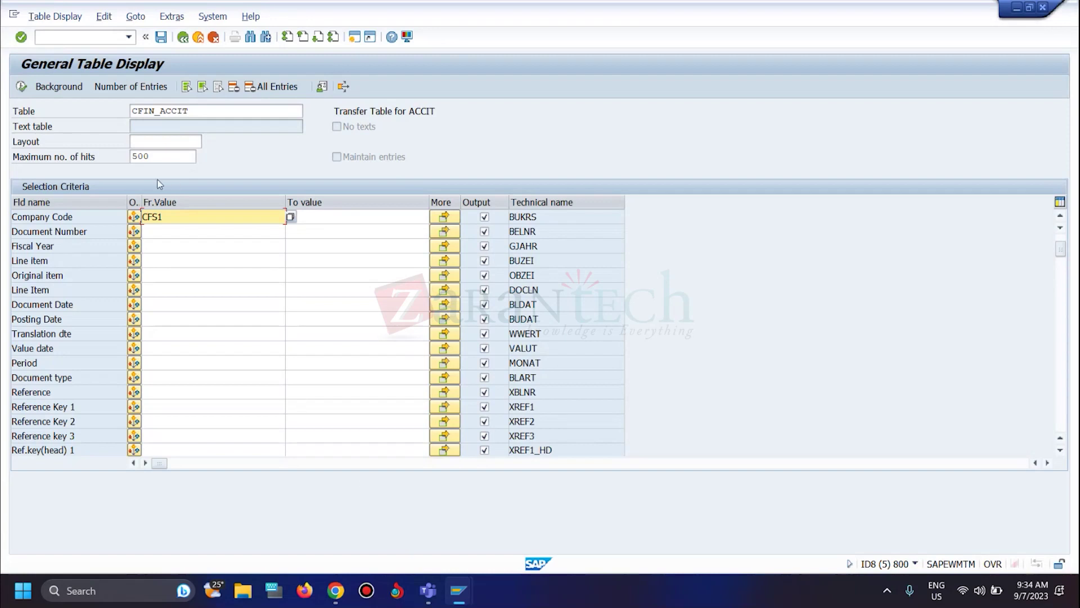
- Close the SKB1 entries and General Table Display sessions, and switch to the Dictionary: Display Table session
{"action": "mouse_move", "coordinate": [459, 578]}
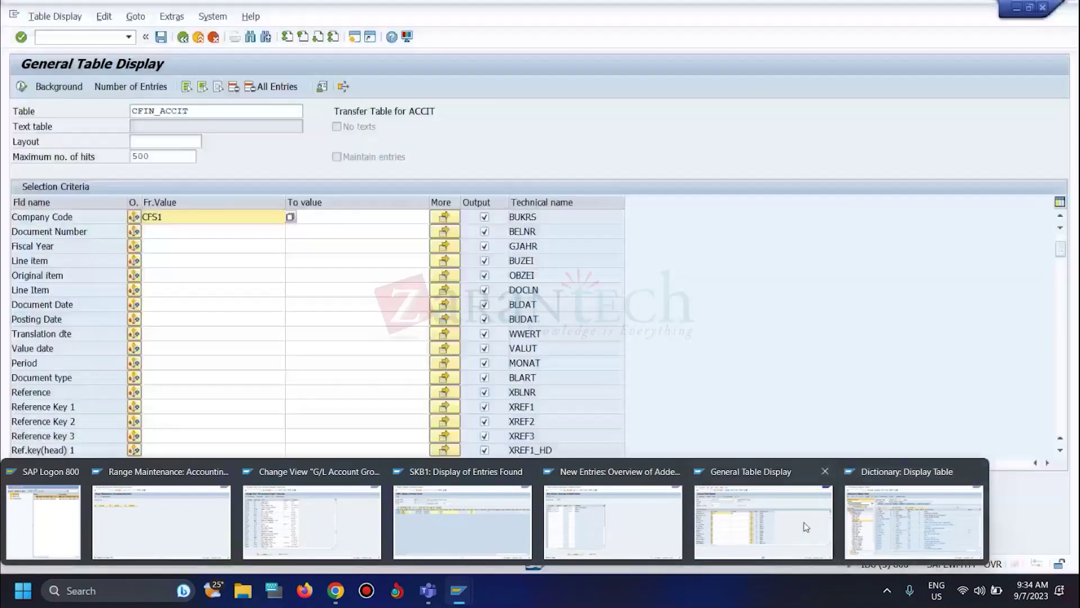
{"action": "mouse_move", "coordinate": [858, 523]}
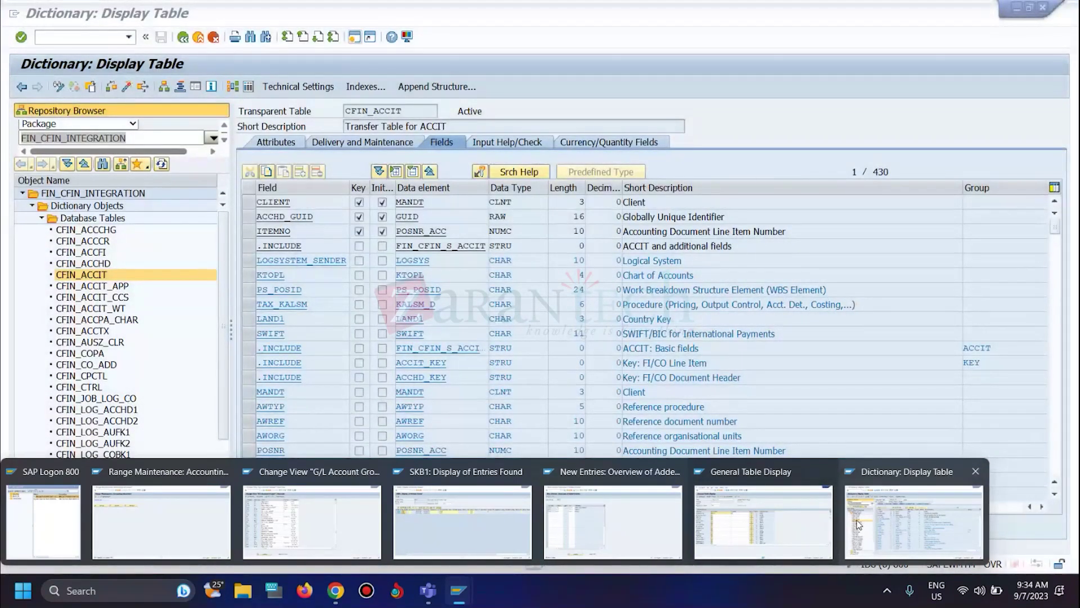
{"action": "mouse_move", "coordinate": [728, 528]}
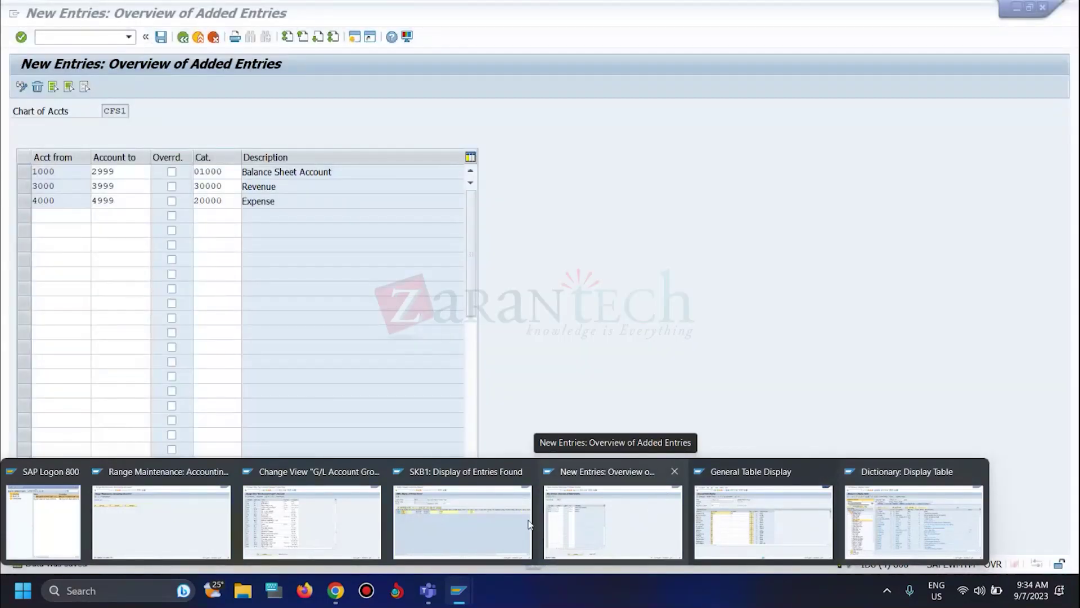
{"action": "mouse_move", "coordinate": [528, 523]}
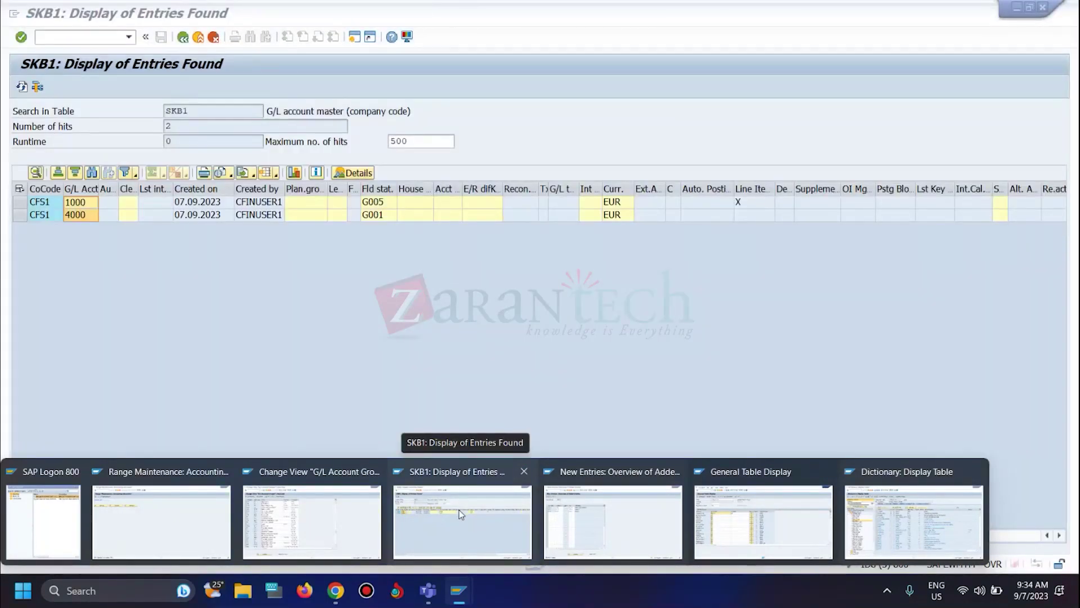
{"action": "left_click", "coordinate": [459, 513]}
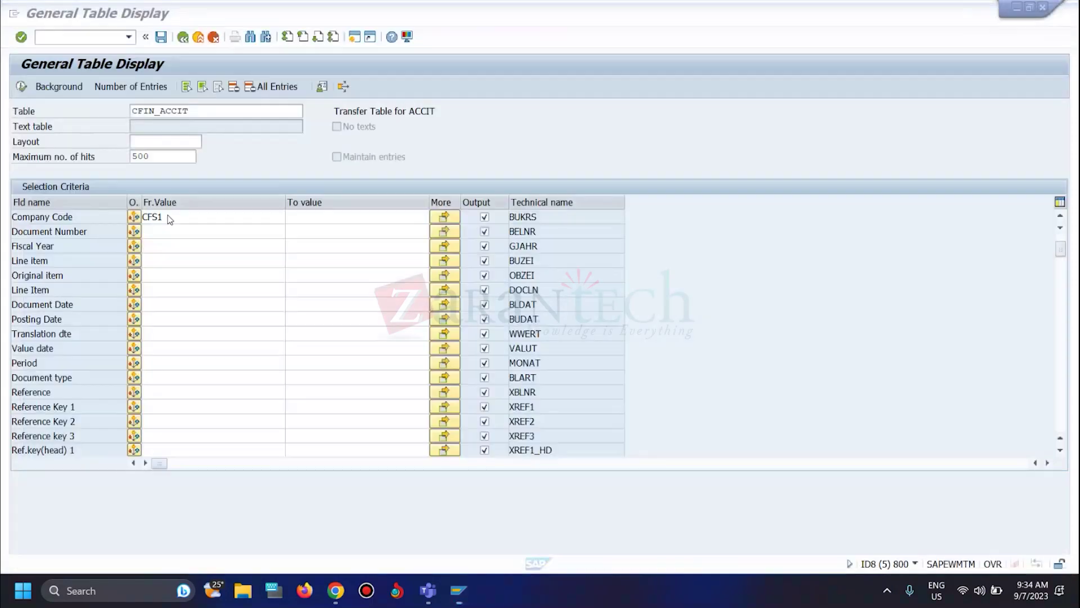
{"action": "mouse_move", "coordinate": [471, 582]}
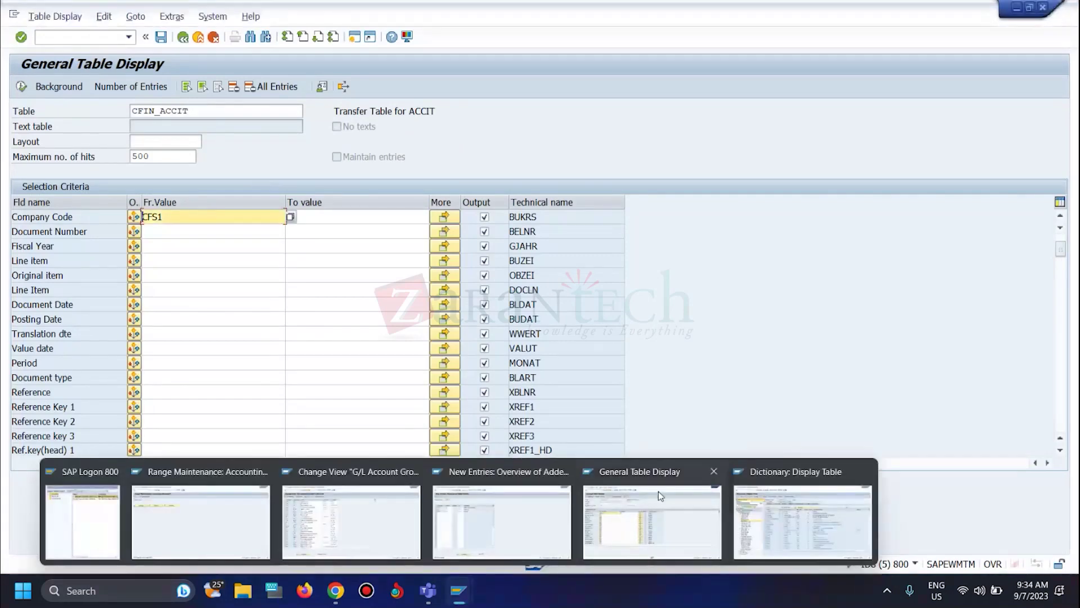
{"action": "left_click", "coordinate": [713, 472]}
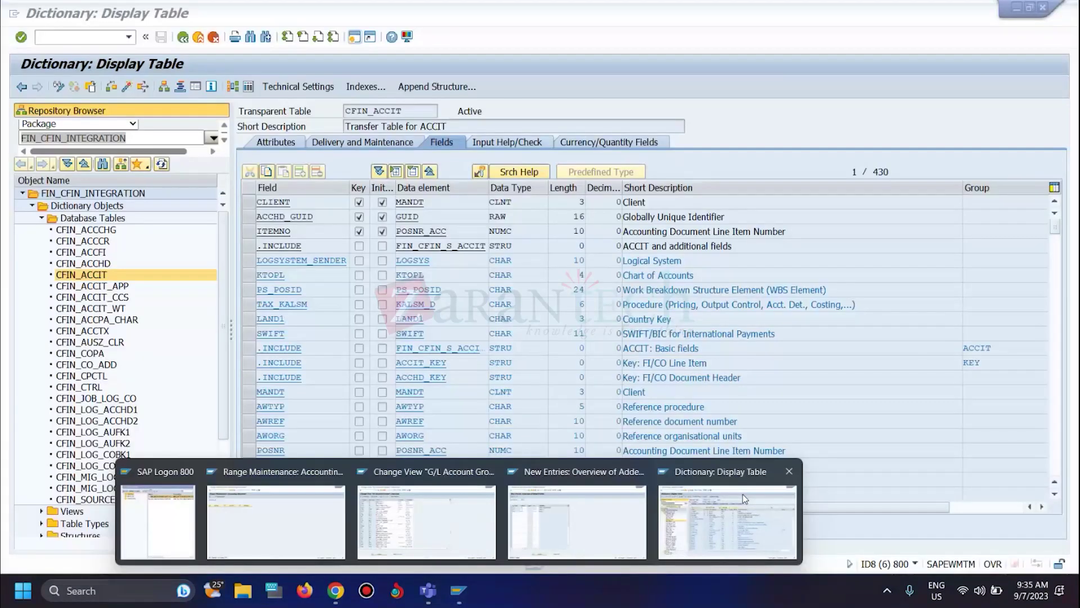
{"action": "left_click", "coordinate": [742, 494]}
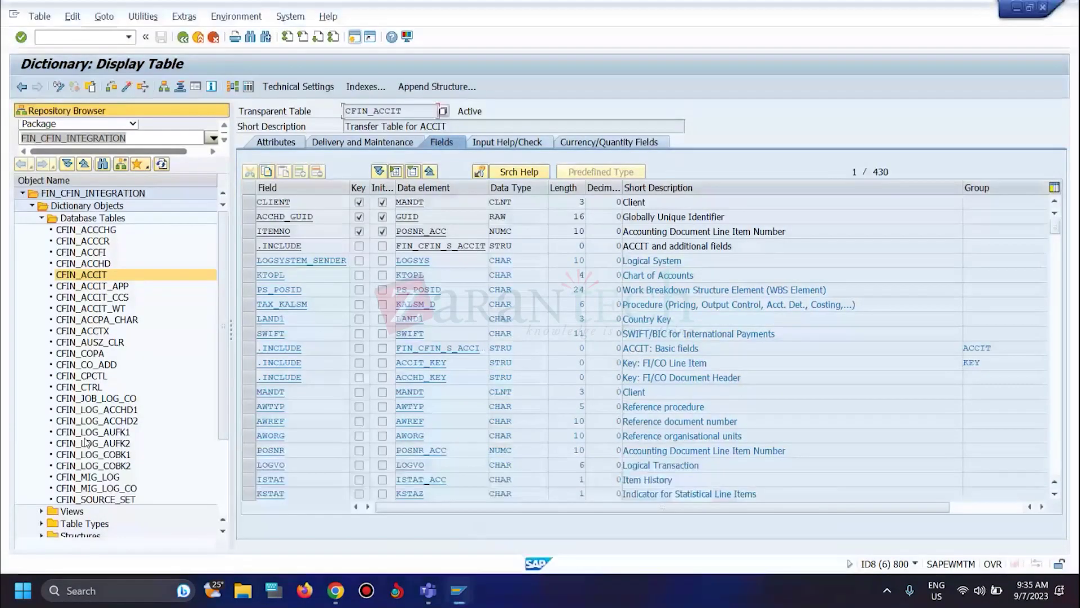
- Examine the fields of CFIN_ACCCHG and CFIN_ACCIT_APP among the database tables of package FIN_CFIN_INTEGRATION
{"action": "scroll", "coordinate": [87, 443], "scroll_direction": "down", "scroll_amount": 4}
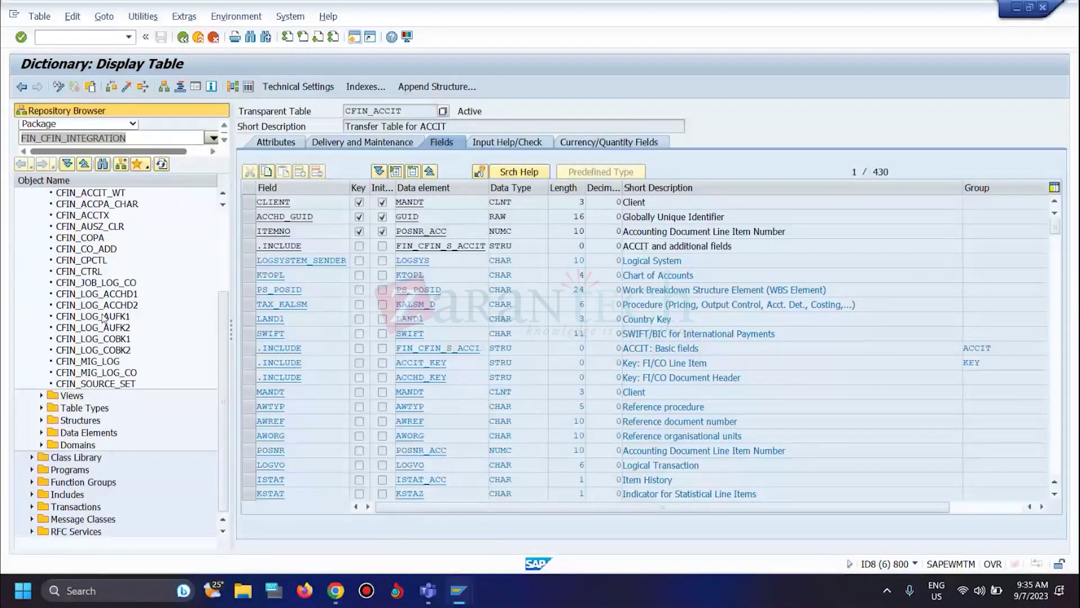
{"action": "scroll", "coordinate": [104, 318], "scroll_direction": "up", "scroll_amount": 4}
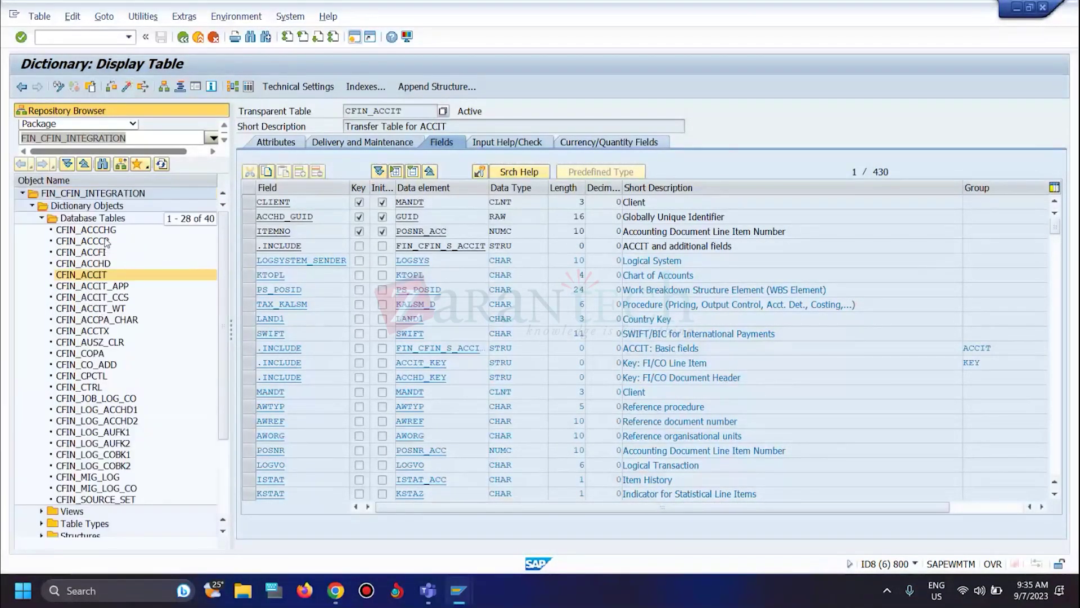
{"action": "left_click", "coordinate": [105, 234]}
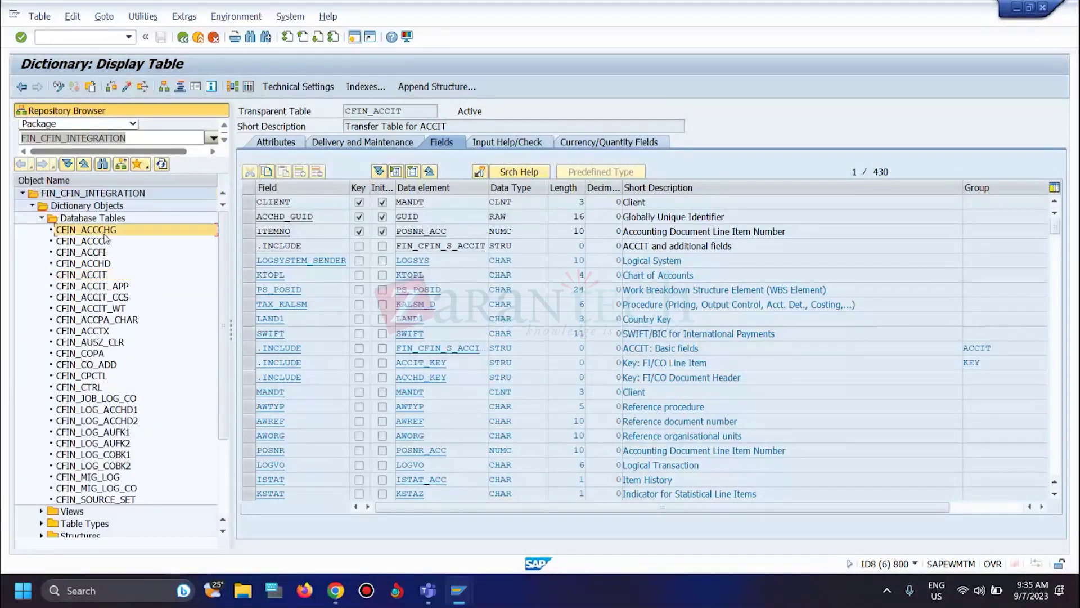
{"action": "left_click", "coordinate": [95, 287]}
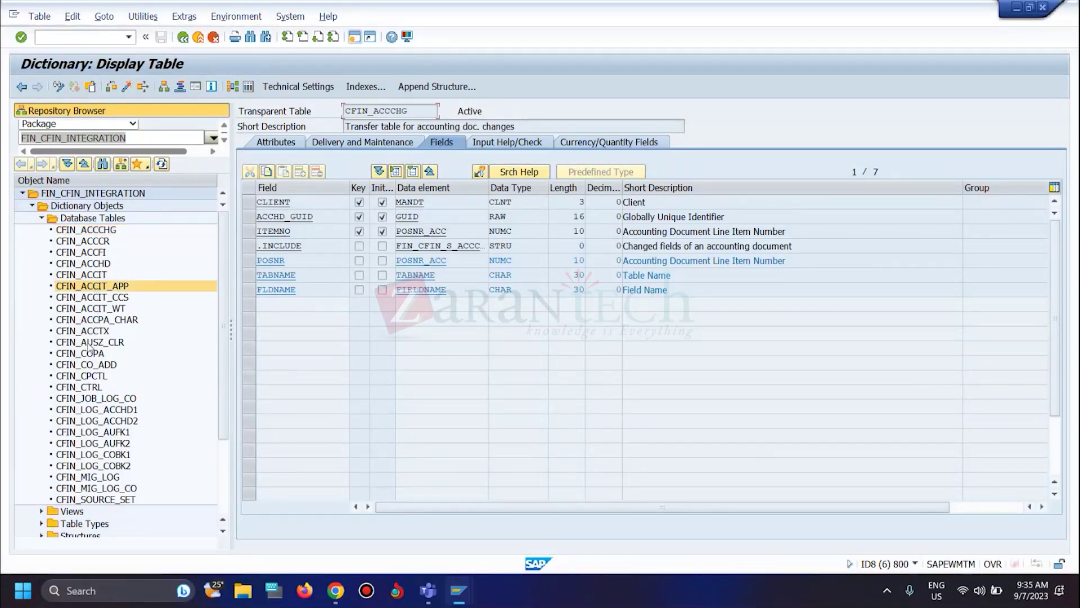
{"action": "scroll", "coordinate": [90, 378], "scroll_direction": "down", "scroll_amount": 3}
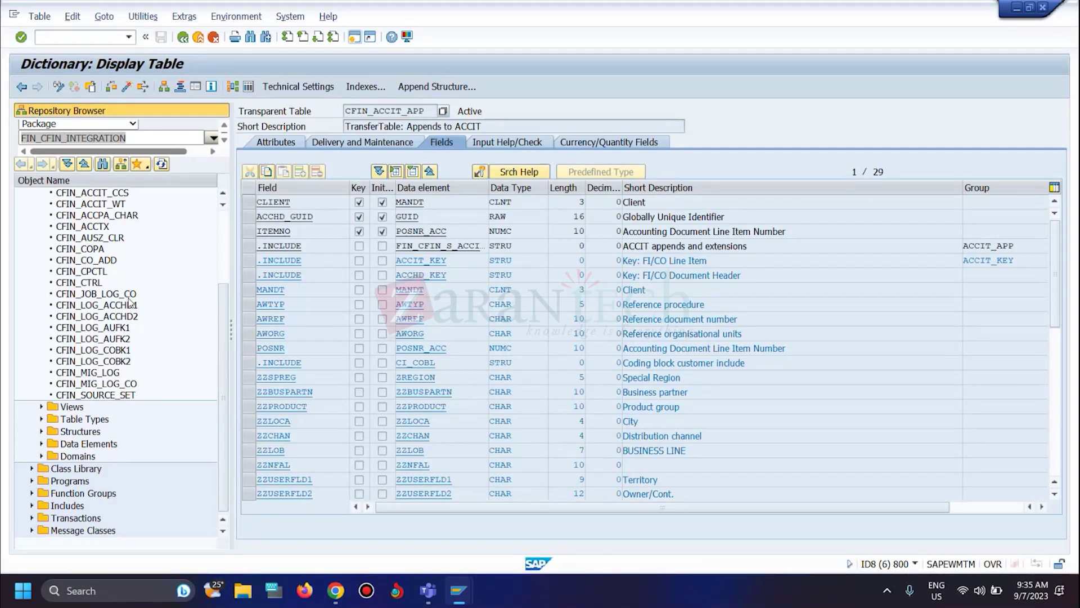
{"action": "scroll", "coordinate": [122, 315], "scroll_direction": "up", "scroll_amount": 3}
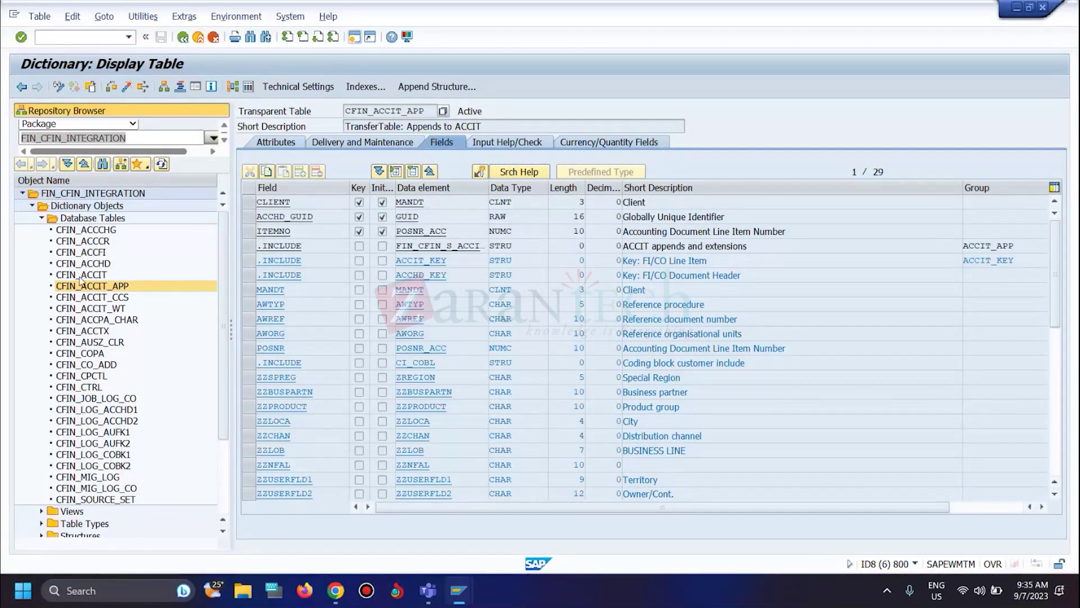
{"action": "left_click", "coordinate": [133, 140]}
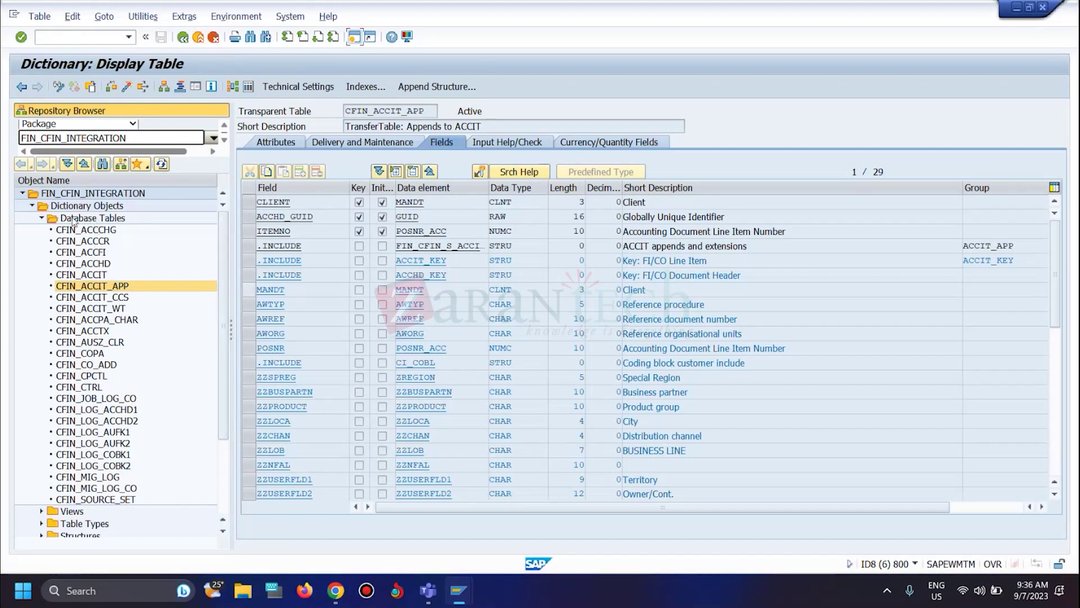
- Open the SAP Reference IMG through transaction /nspro and expand the Enterprise Structure node
{"action": "left_click", "coordinate": [97, 37]}
{"action": "type", "text": "/nspro"}
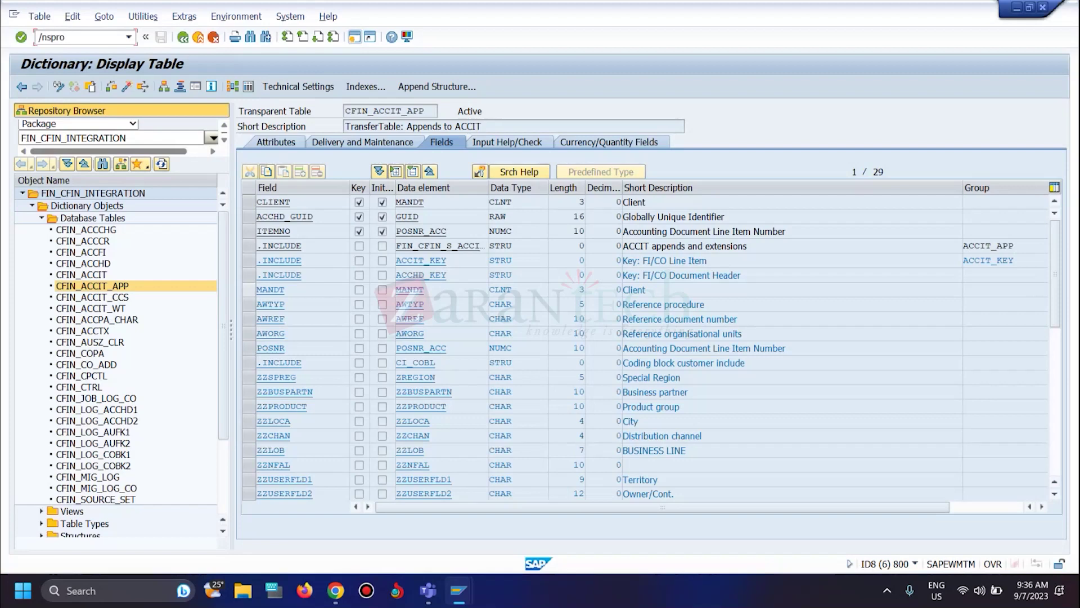
{"action": "key", "text": "Return"}
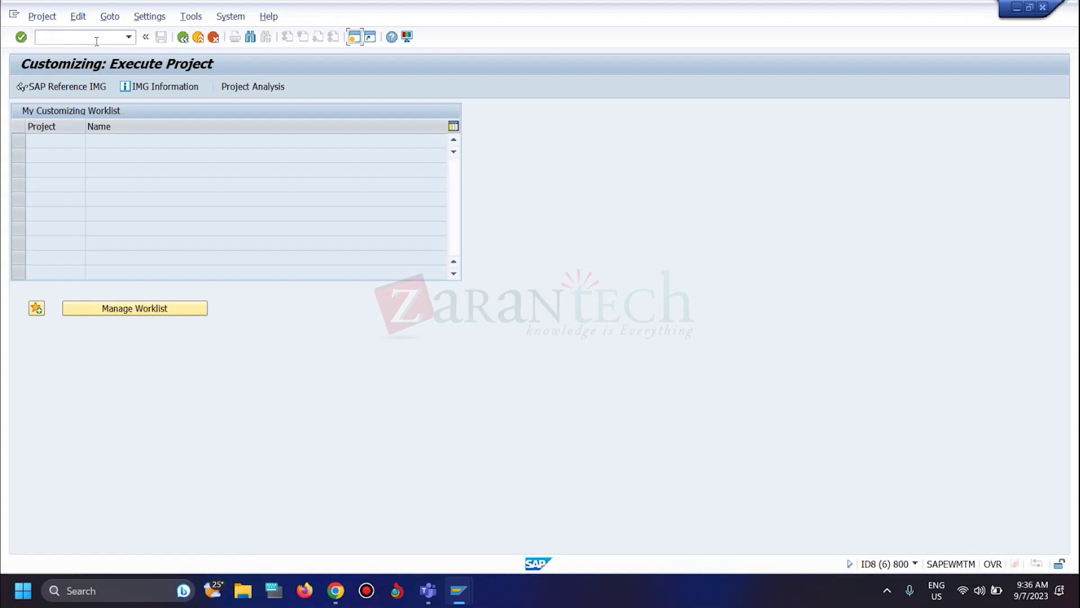
{"action": "left_click", "coordinate": [106, 91]}
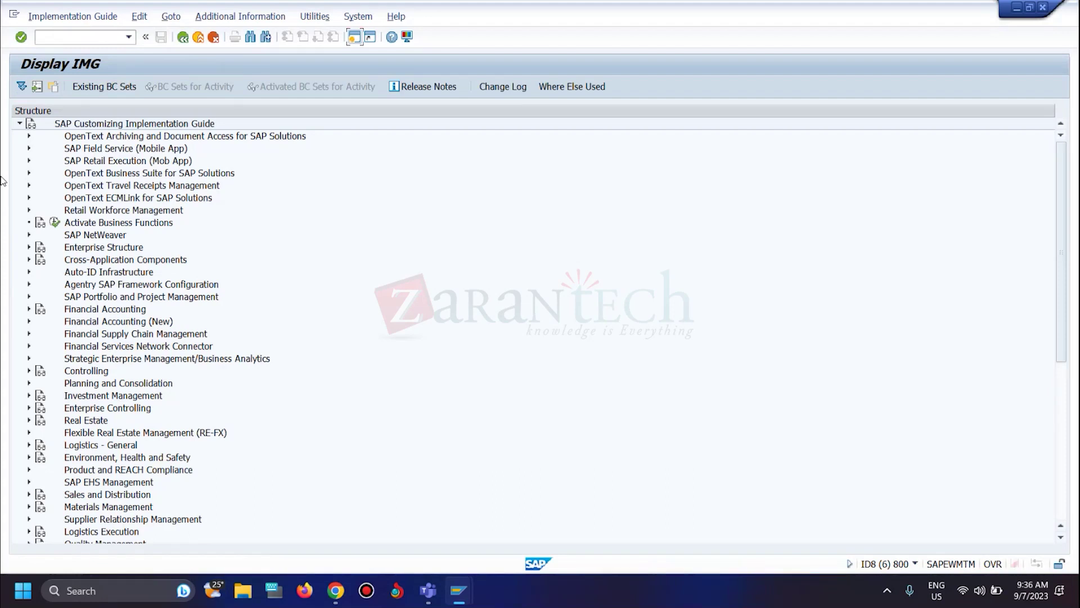
{"action": "left_click", "coordinate": [29, 247]}
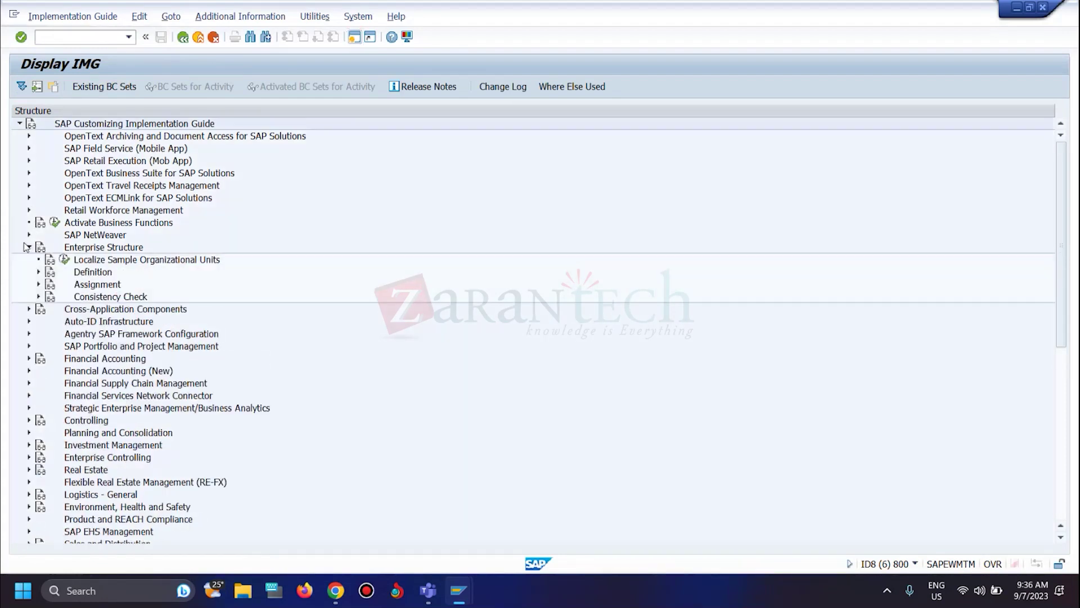
- Open the plant definition activities under Definition, Logistics - General, and check the plants for cross-system goods flow
{"action": "left_click", "coordinate": [38, 272]}
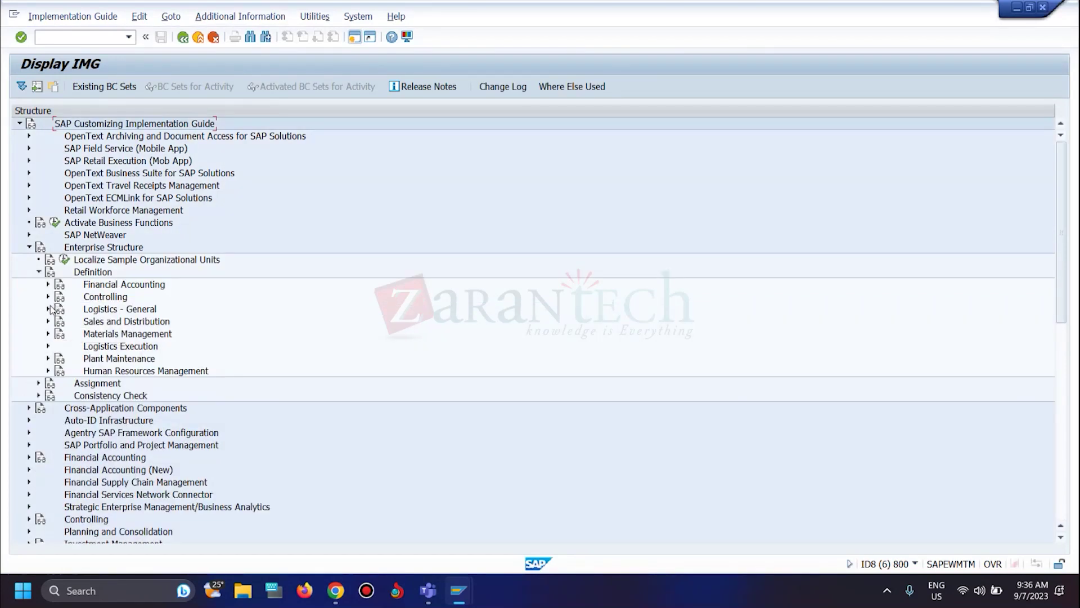
{"action": "left_click", "coordinate": [49, 309]}
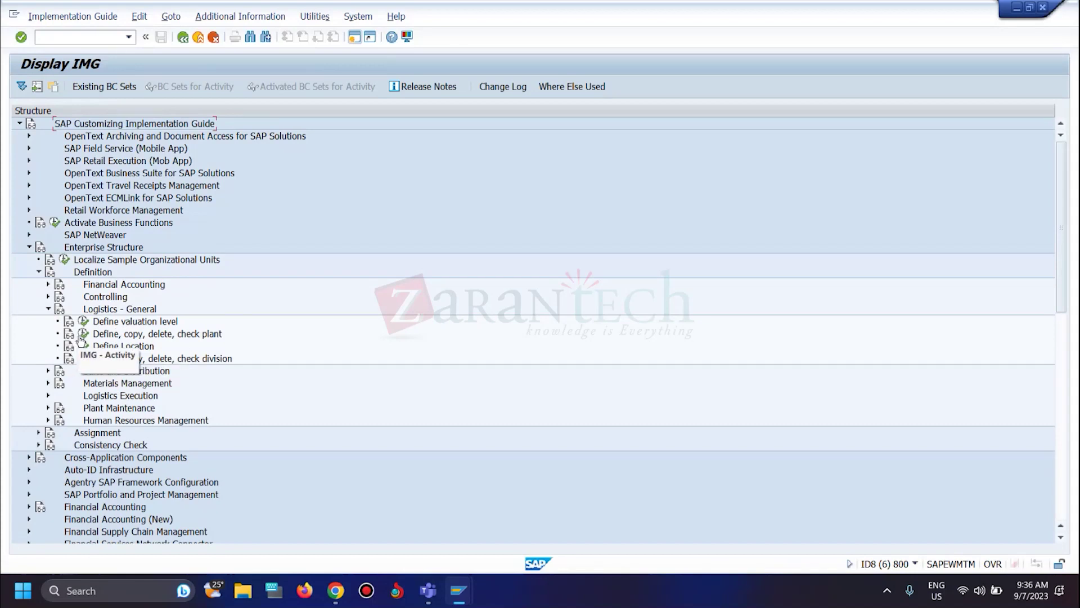
{"action": "left_click", "coordinate": [83, 334]}
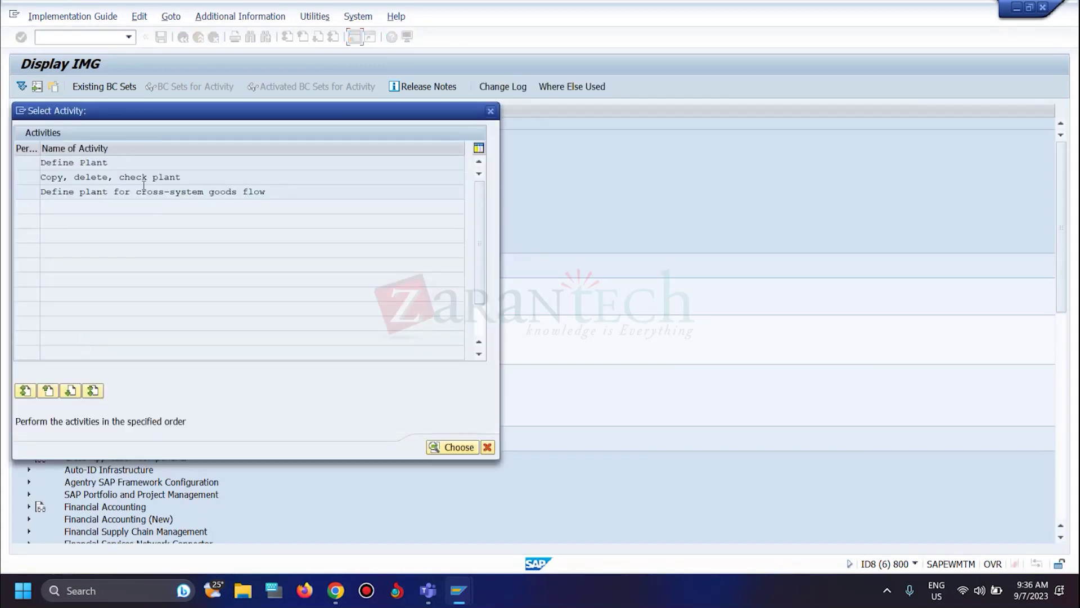
{"action": "double_click", "coordinate": [113, 192]}
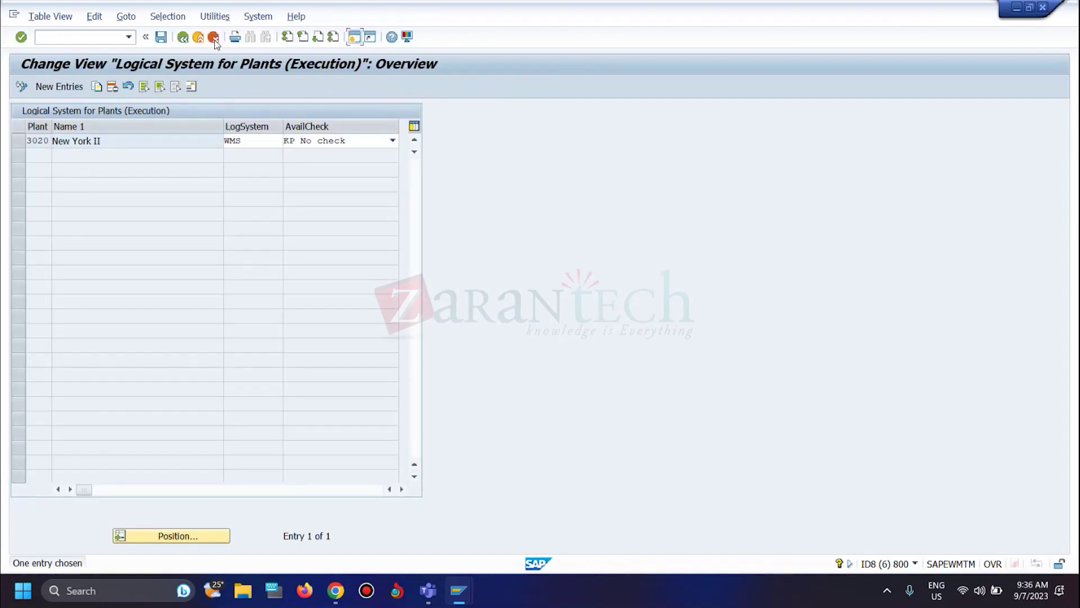
{"action": "left_click", "coordinate": [214, 37]}
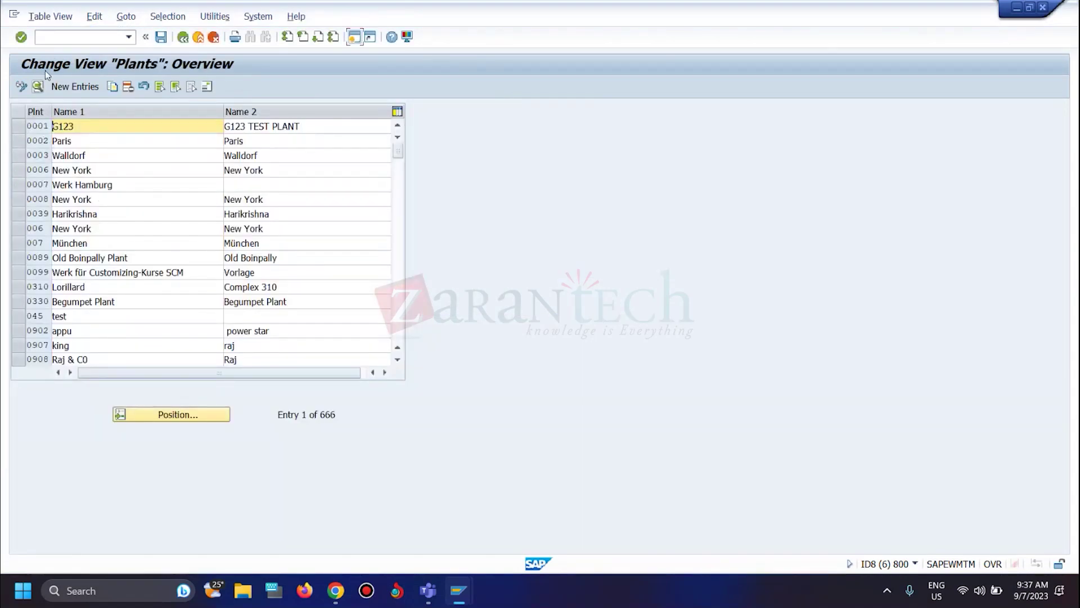
- Add a new plant entry CFS1 with Name 1 "plant 1 for cfs1"
{"action": "left_click", "coordinate": [75, 88]}
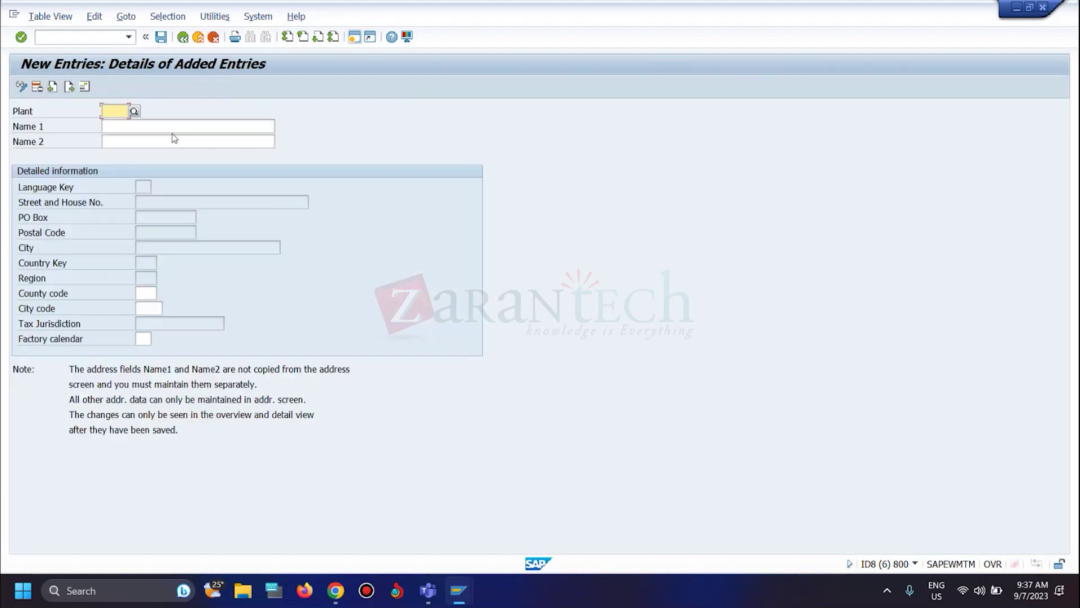
{"action": "type", "text": "cFs1"}
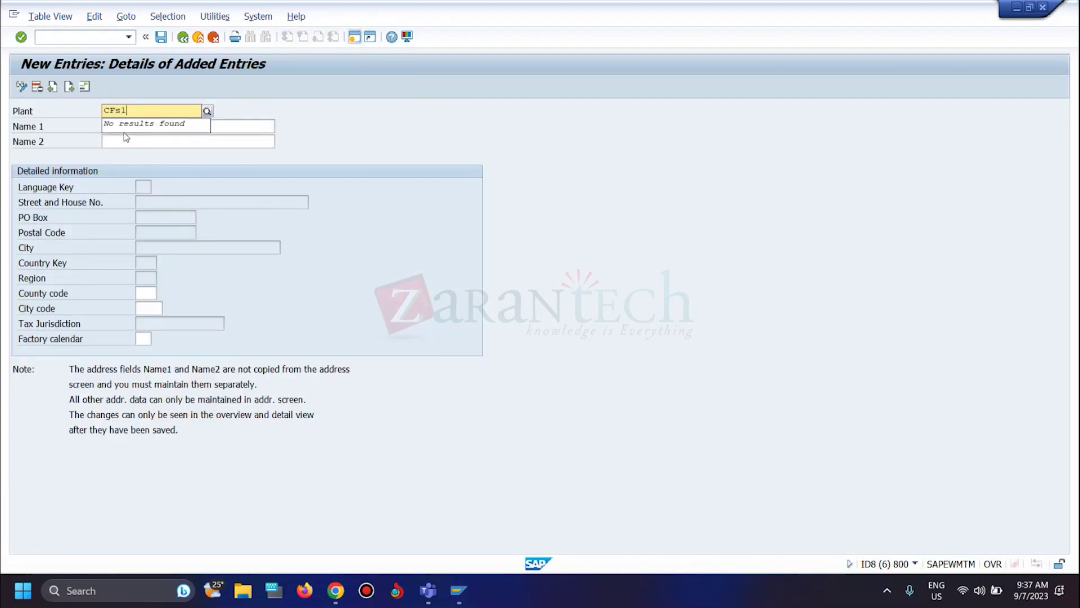
{"action": "left_click", "coordinate": [239, 129]}
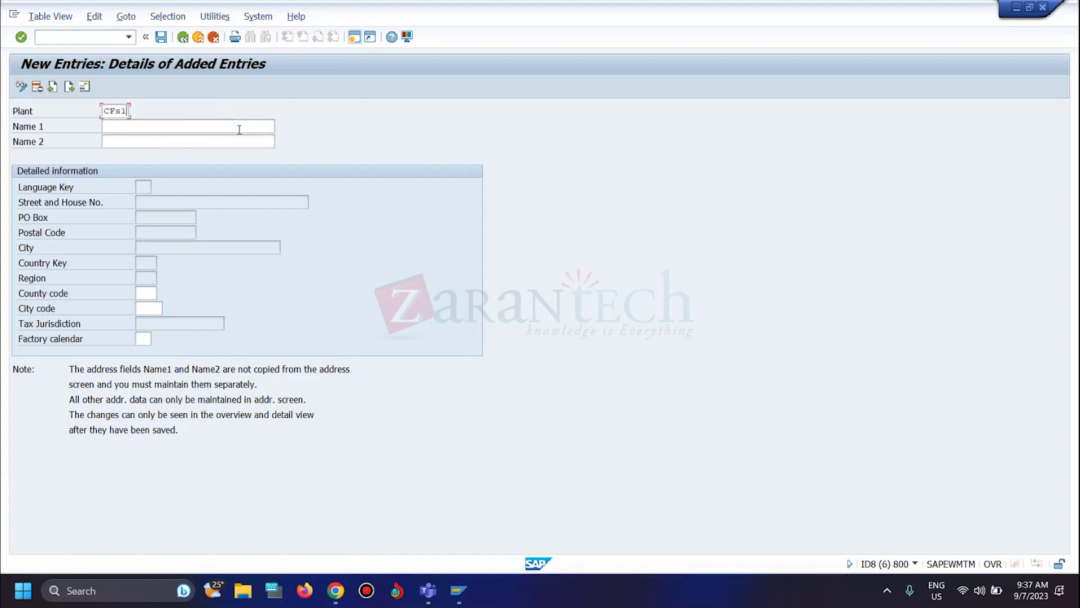
{"action": "type", "text": "plant 1 for cfs1"}
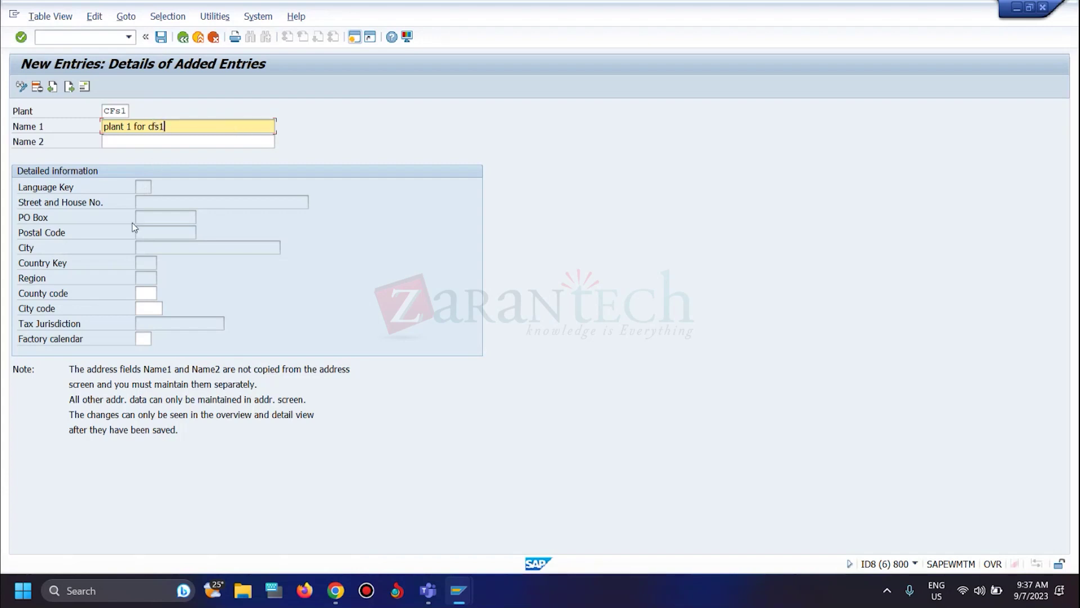
{"action": "left_click", "coordinate": [142, 291]}
{"action": "type", "text": "DE"}
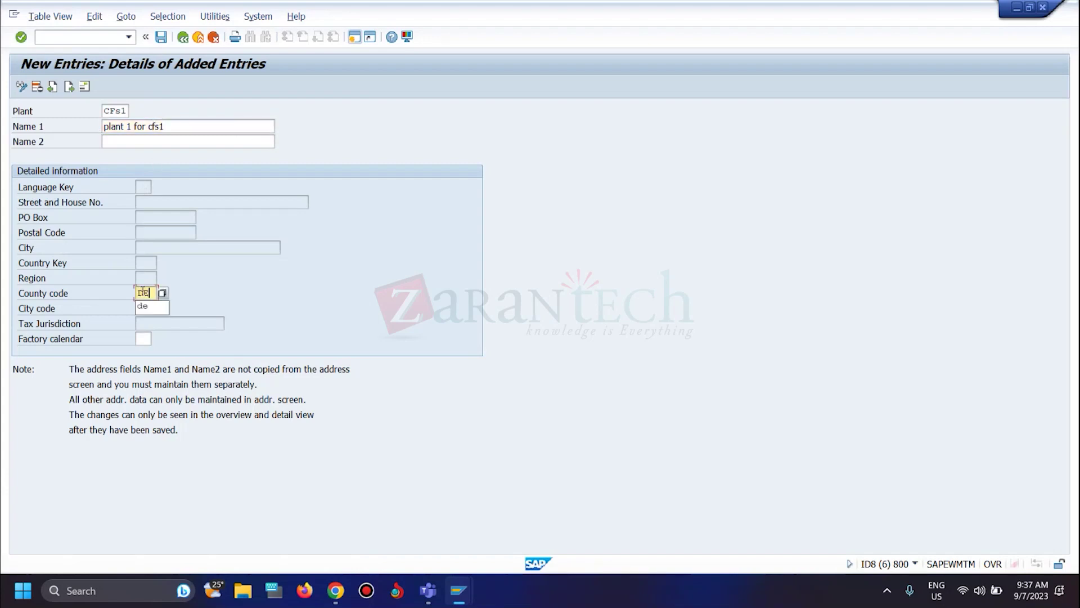
{"action": "key", "text": "Return"}
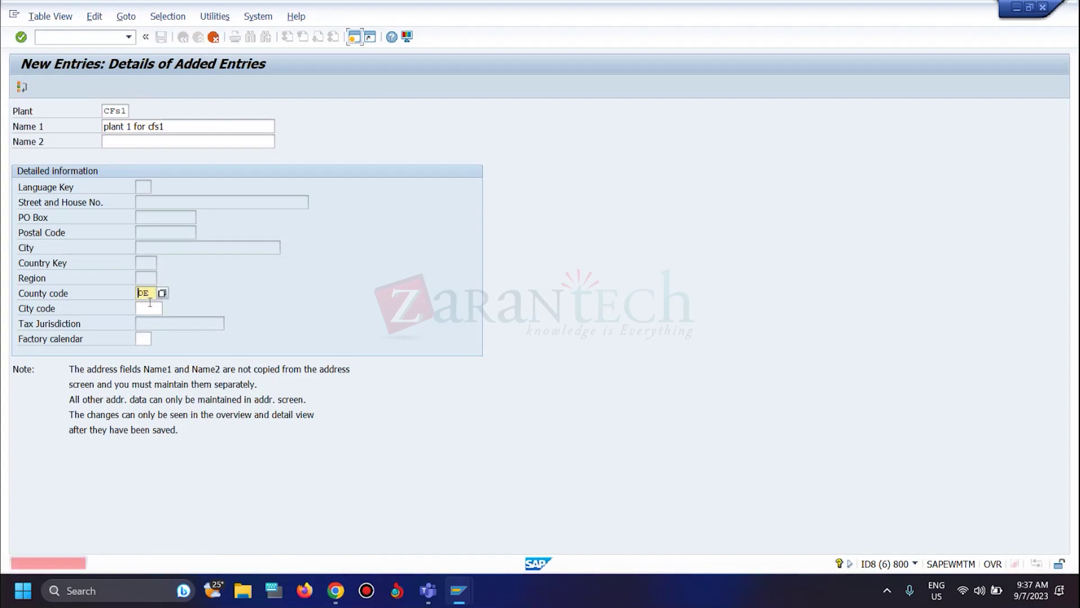
{"action": "left_click", "coordinate": [153, 293]}
{"action": "key", "text": "BackSpace"}
{"action": "key", "text": "BackSpace"}
{"action": "key", "text": "Return"}
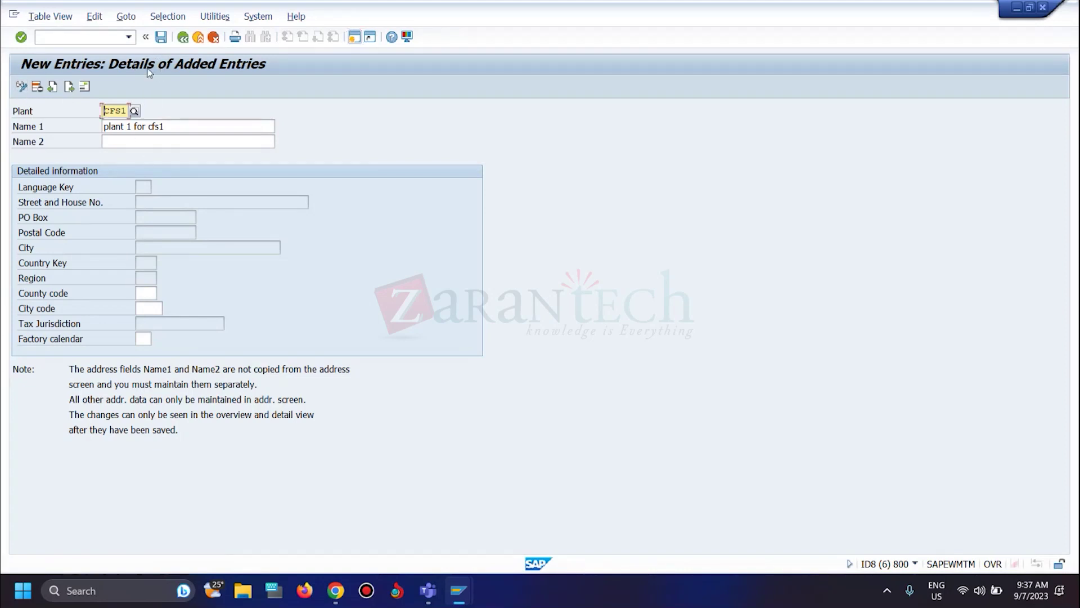
- Save the new plant with country DE in its address, under customizing request ID8K901730
{"action": "left_click", "coordinate": [161, 37]}
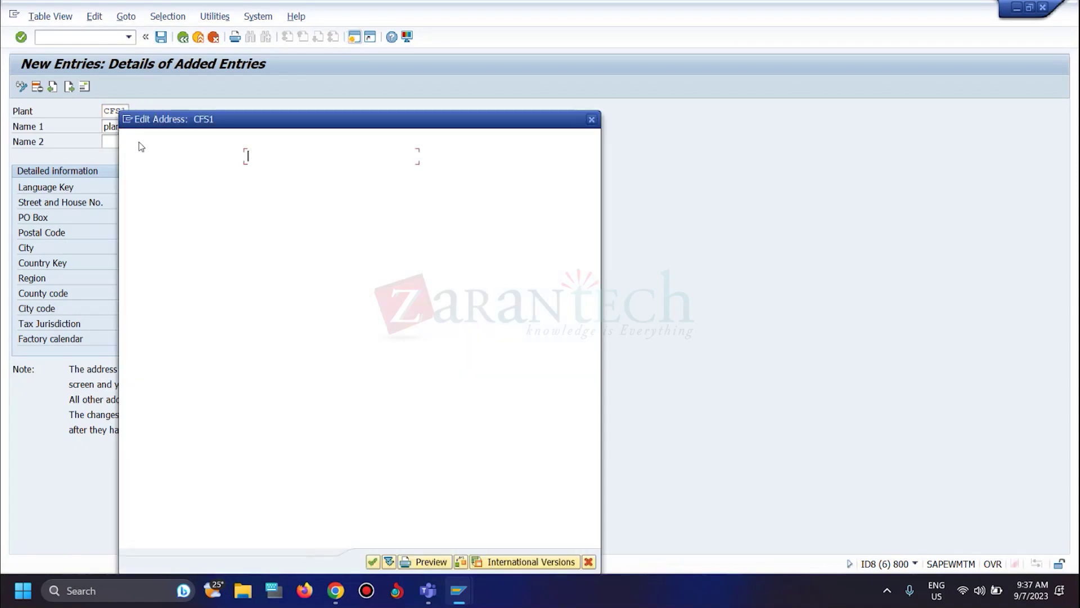
{"action": "left_click", "coordinate": [264, 309]}
{"action": "type", "text": "DE"}
{"action": "key", "text": "Return"}
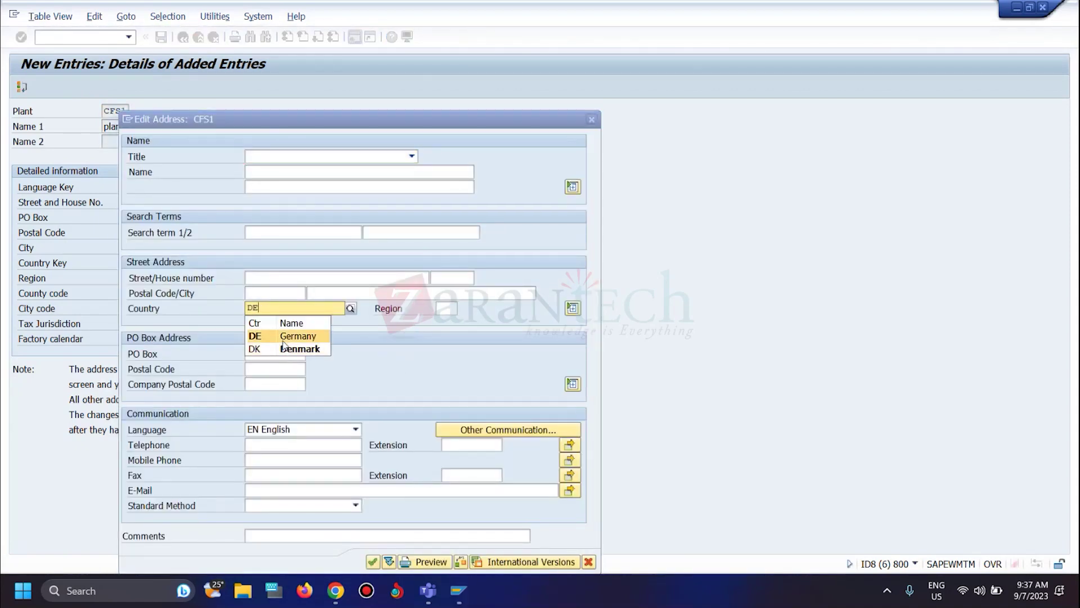
{"action": "left_click", "coordinate": [373, 562]}
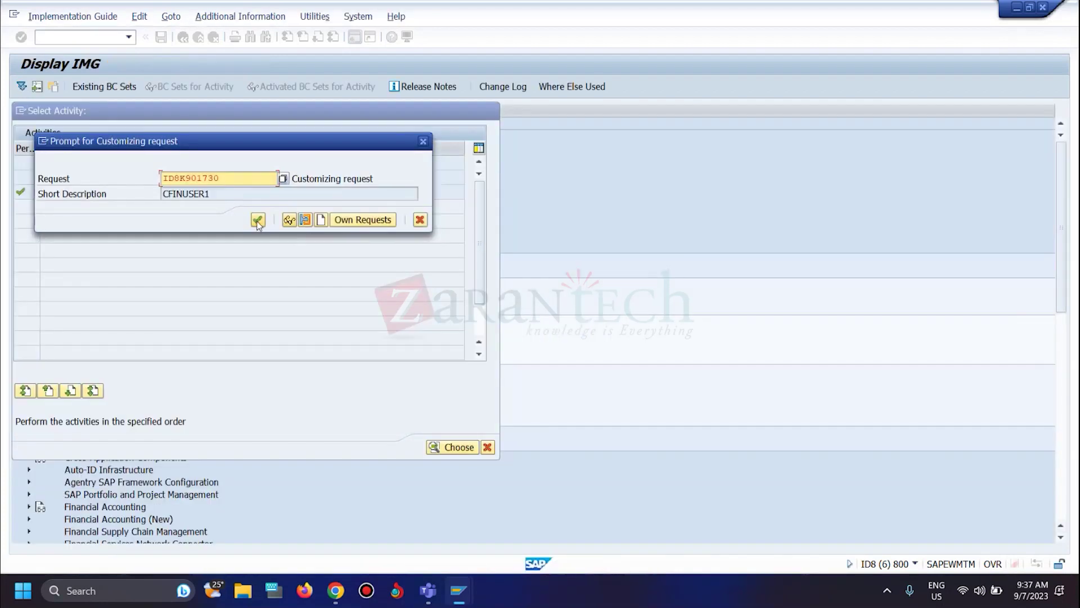
{"action": "left_click", "coordinate": [258, 220]}
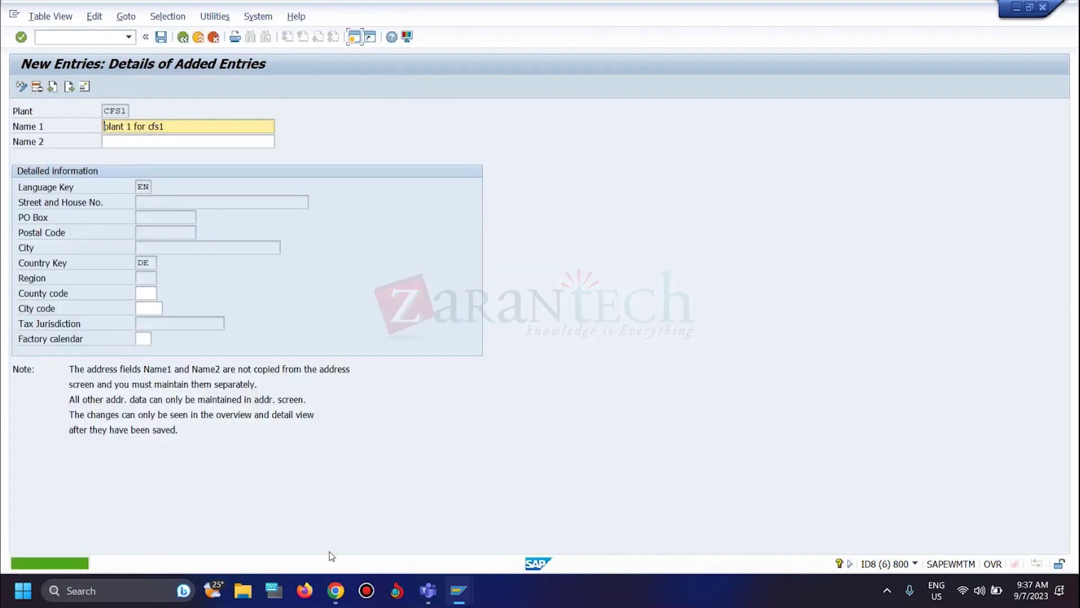
- Switch to the Google Sheets spreadsheet and record Plant in C11 with source value CFS1 in D11
{"action": "left_click", "coordinate": [335, 590]}
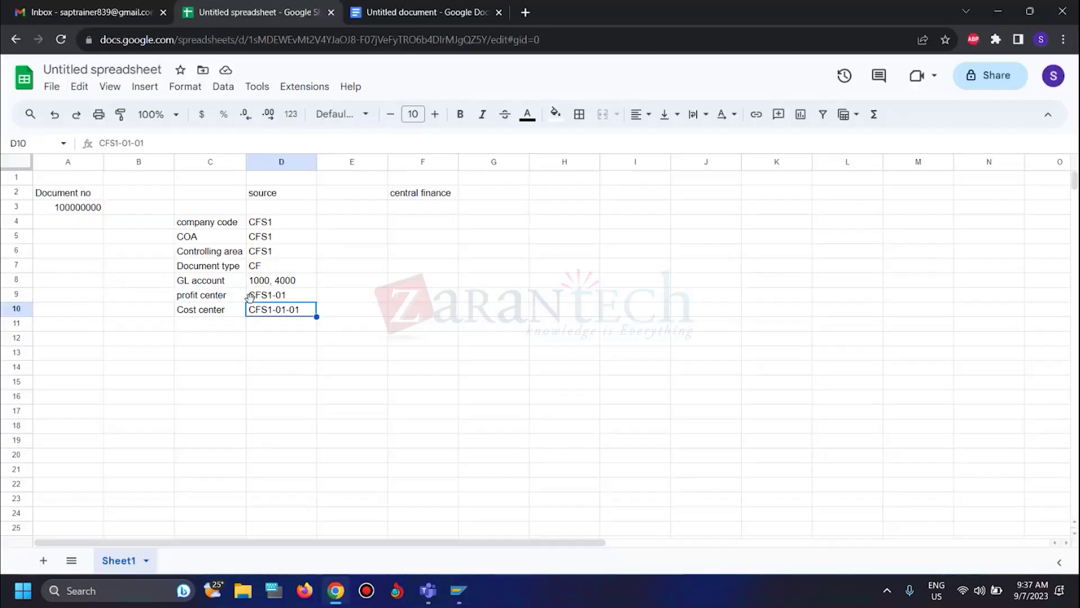
{"action": "left_click", "coordinate": [200, 325]}
{"action": "type", "text": "Plant"}
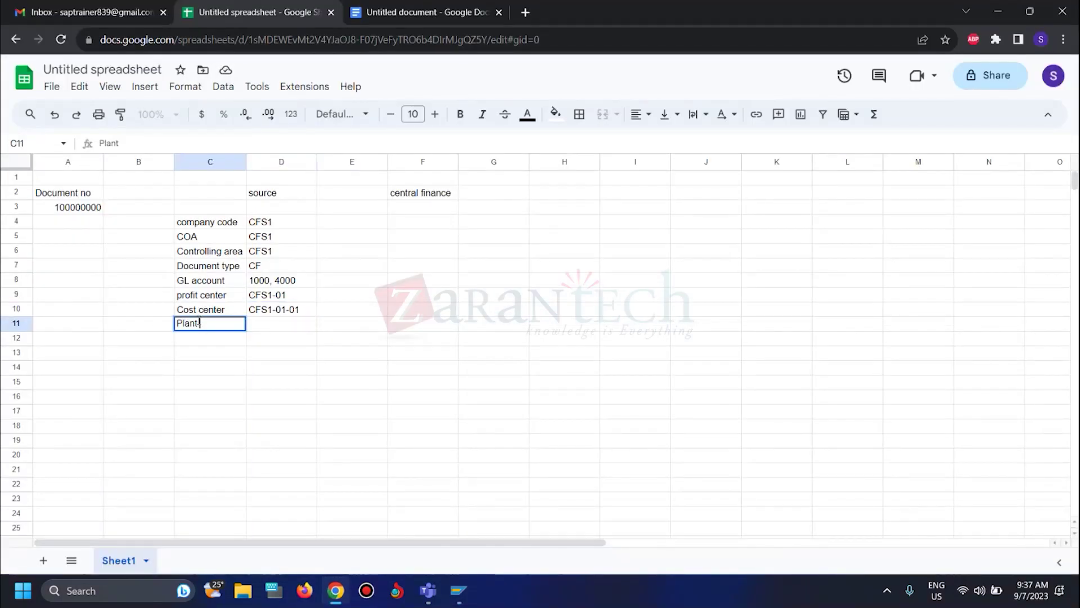
{"action": "left_click", "coordinate": [271, 315]}
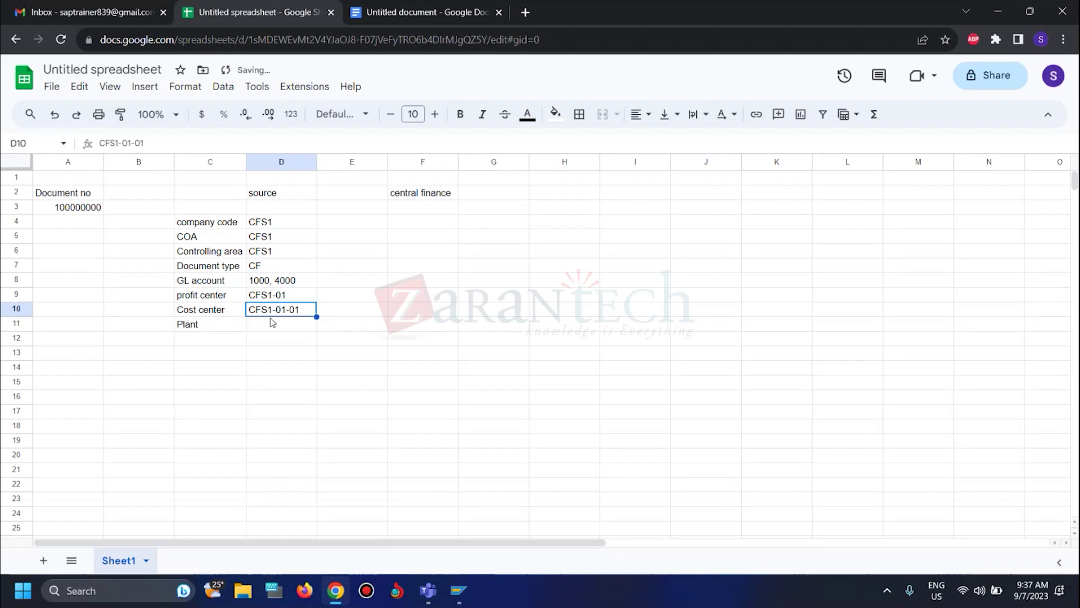
{"action": "left_click", "coordinate": [272, 326]}
{"action": "type", "text": "CFs1"}
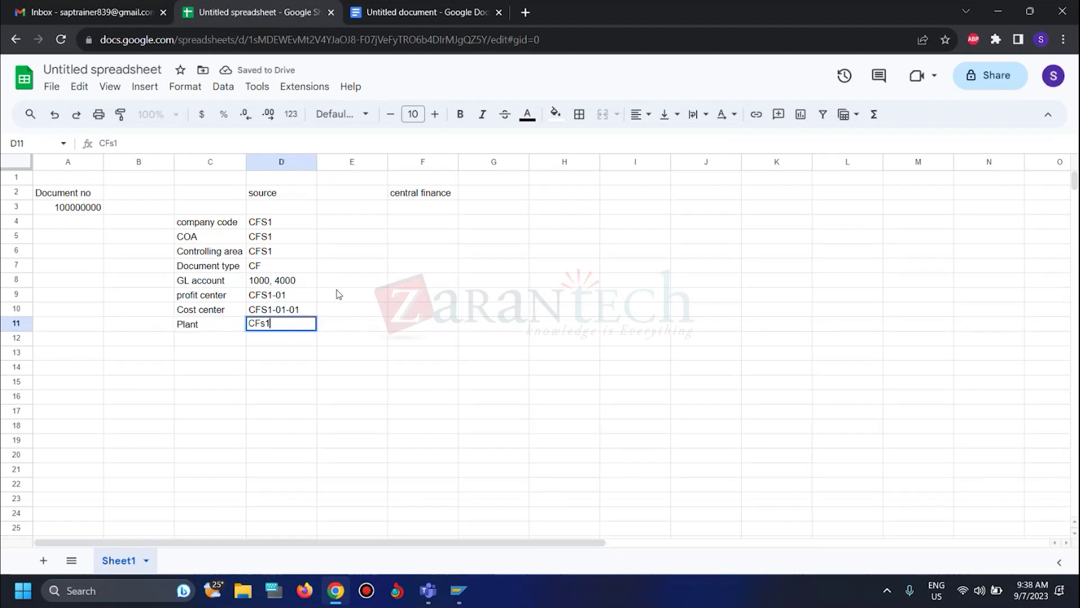
{"action": "type", "text": "S1"}
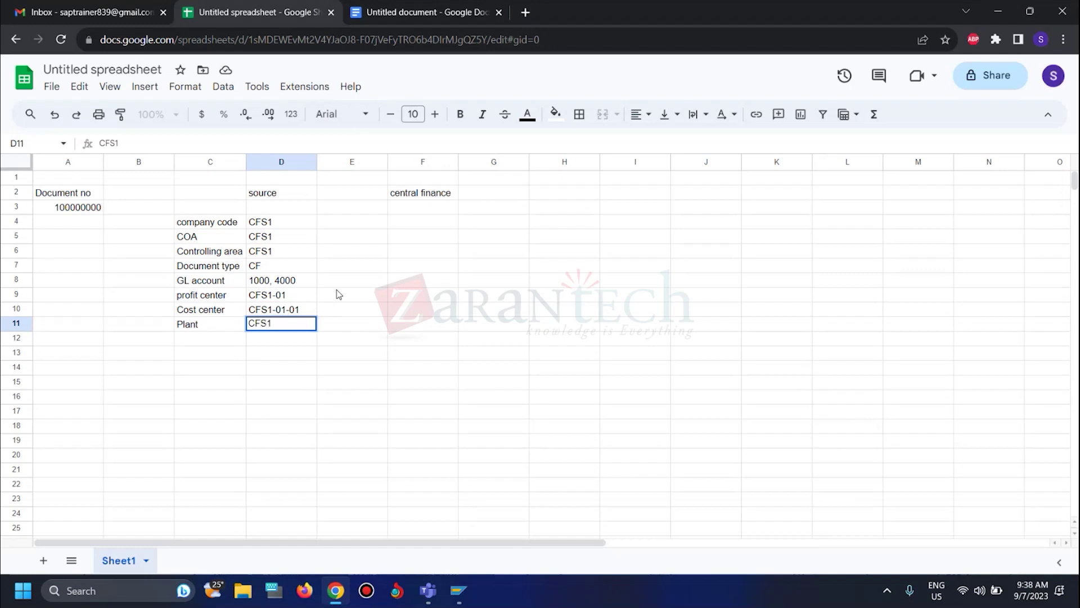
{"action": "key", "text": "Return"}
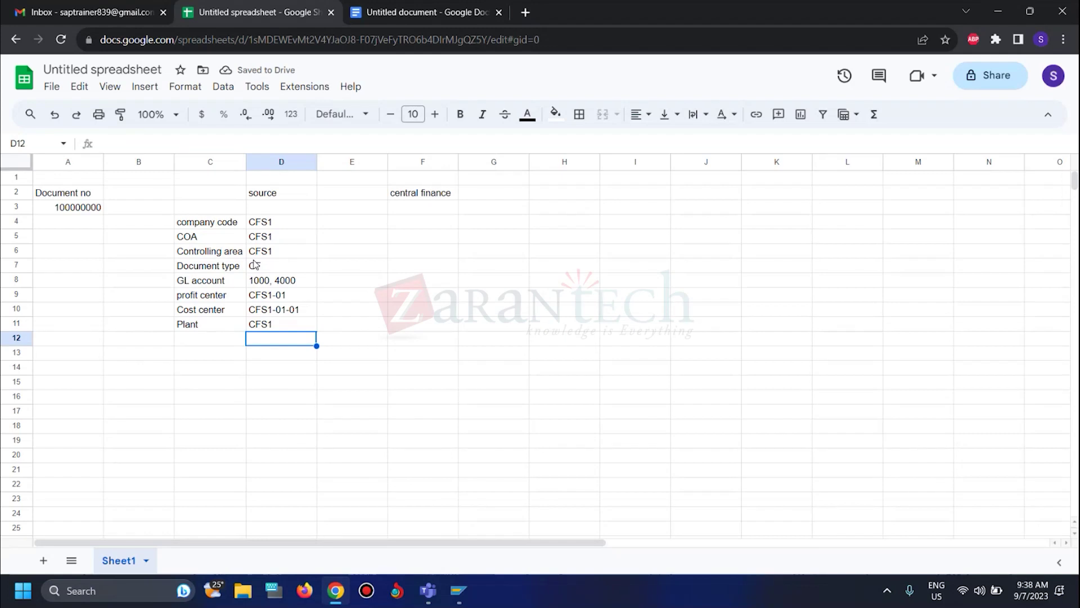
- Switch back to SAP, leave the Plants view and close the plant activity selection
{"action": "key", "text": "alt+Tab"}
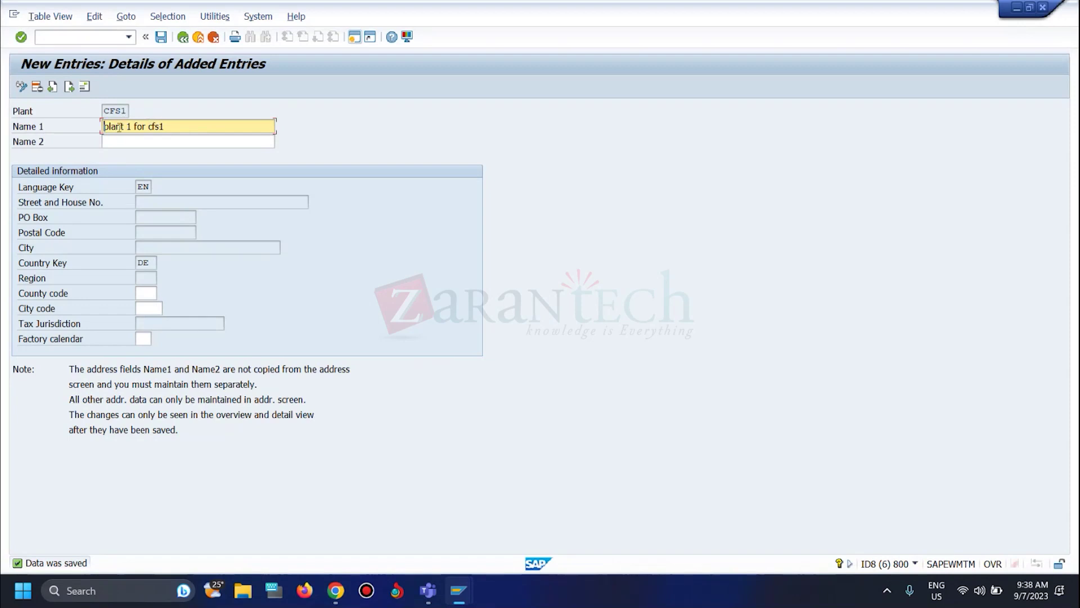
{"action": "left_click", "coordinate": [181, 37]}
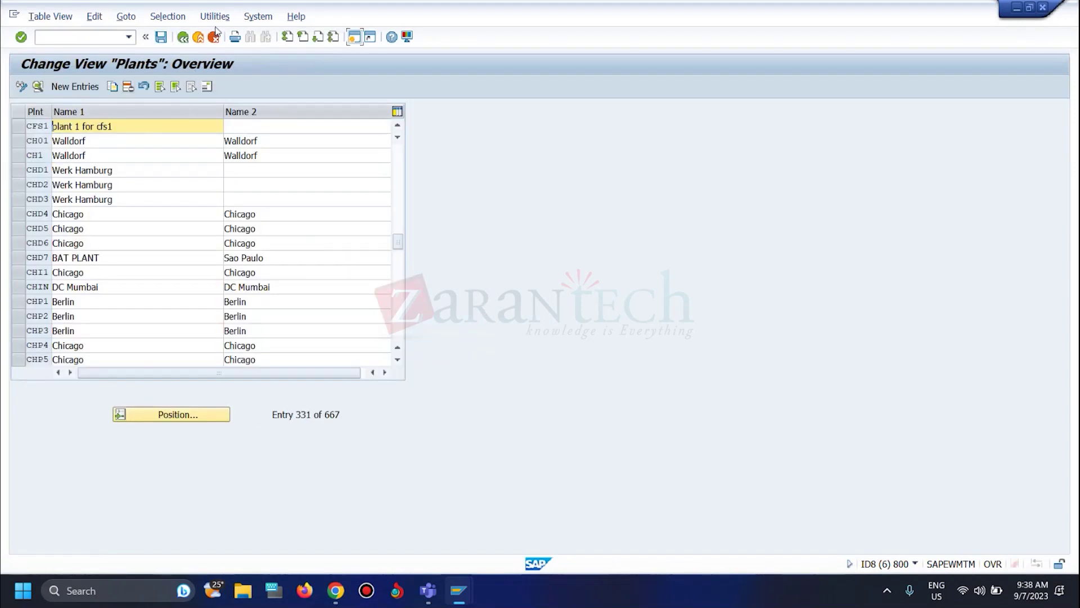
{"action": "left_click", "coordinate": [183, 38]}
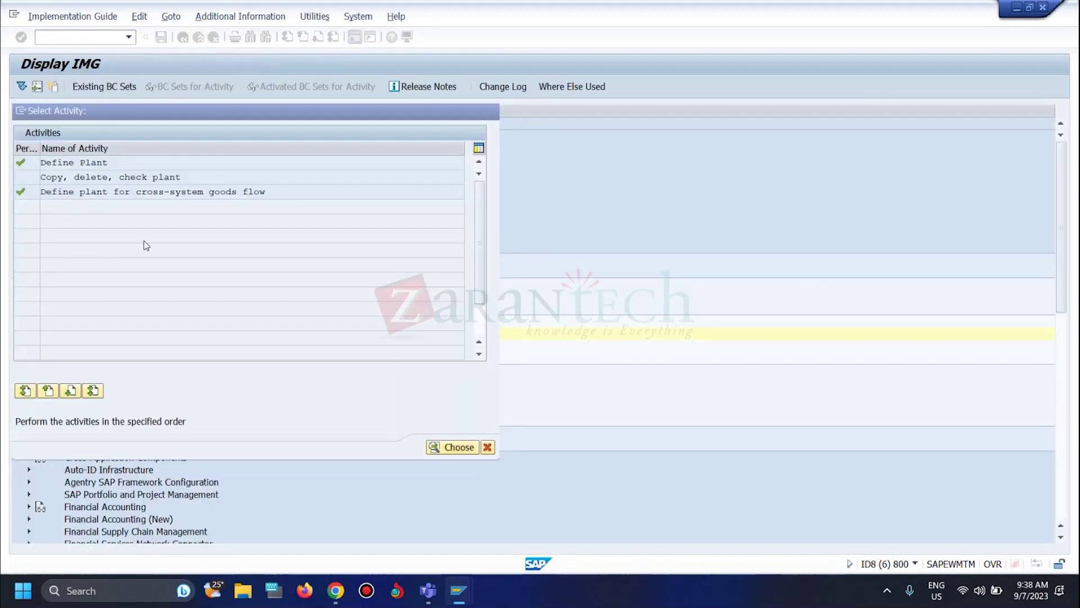
{"action": "key", "text": "Escape"}
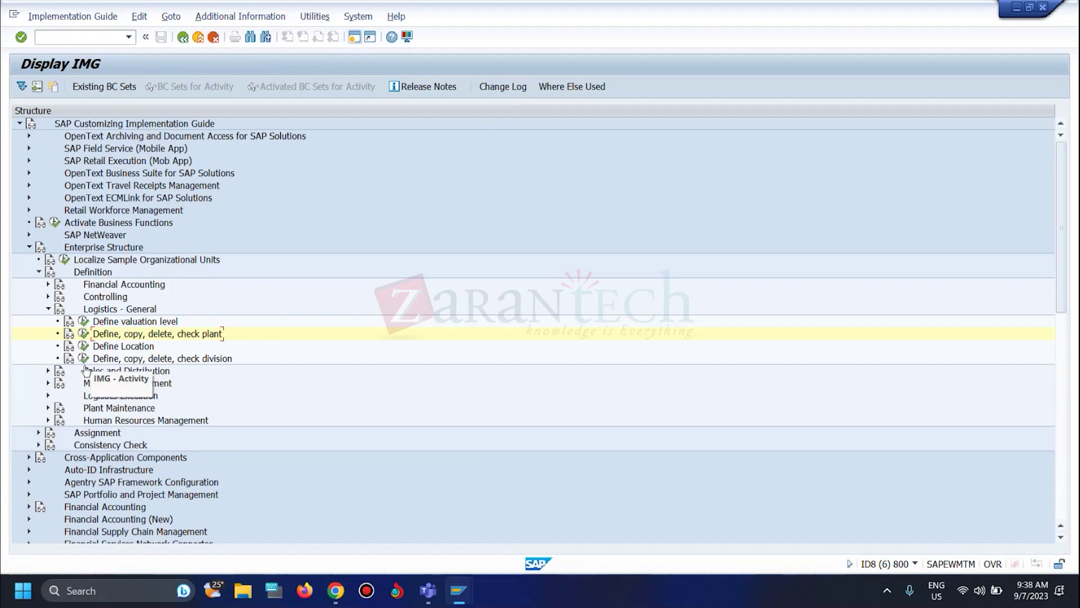
- Define a new division CF named "CFIN division" under Logistics - General and save it in customizing request ID8K901730
{"action": "left_click", "coordinate": [84, 359]}
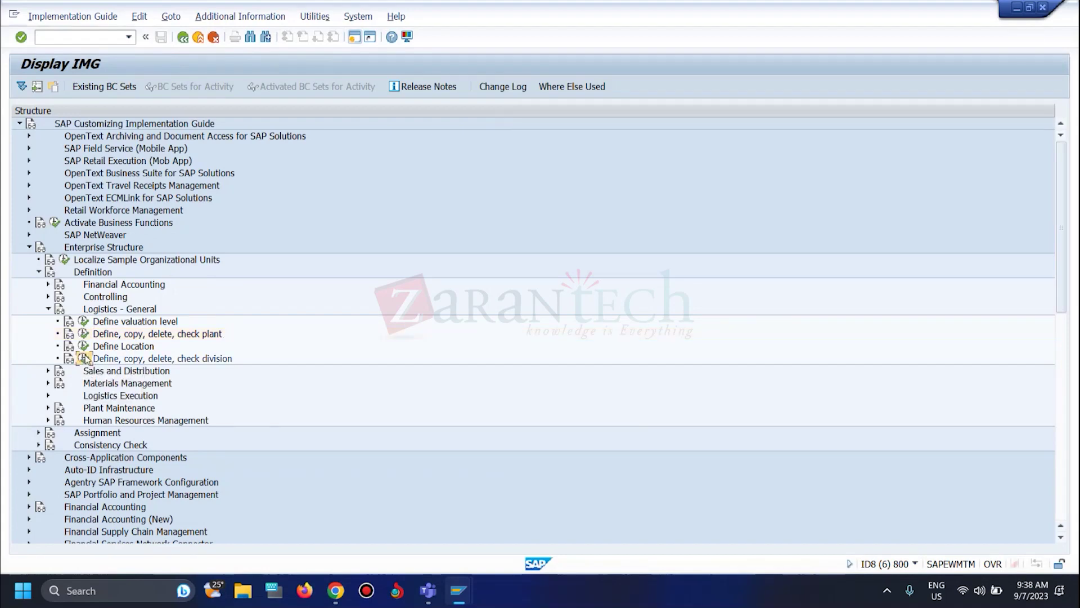
{"action": "double_click", "coordinate": [78, 163]}
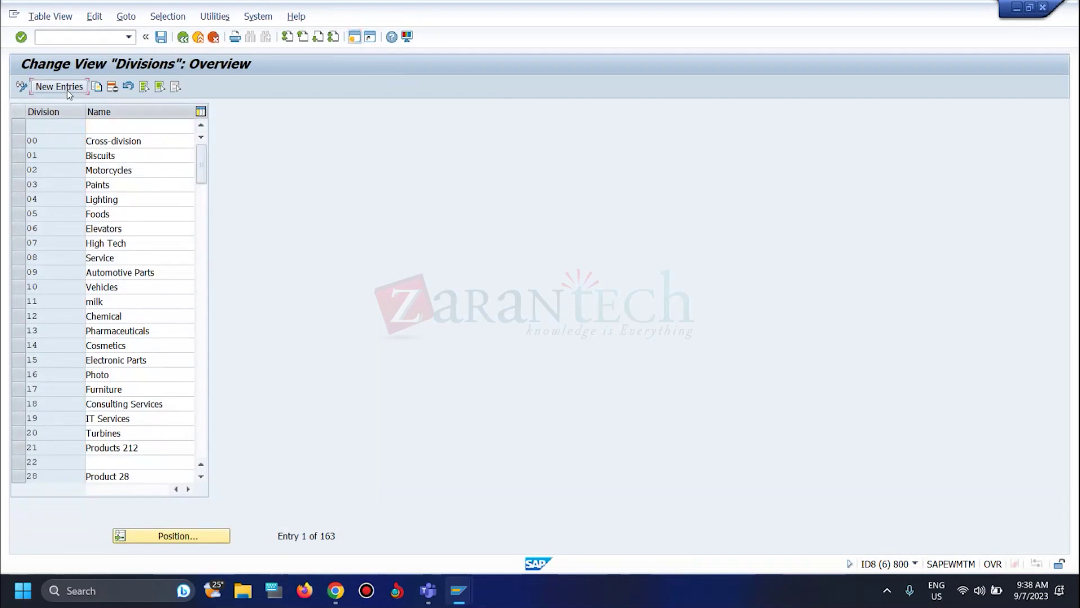
{"action": "left_click", "coordinate": [67, 89]}
{"action": "type", "text": "CF"}
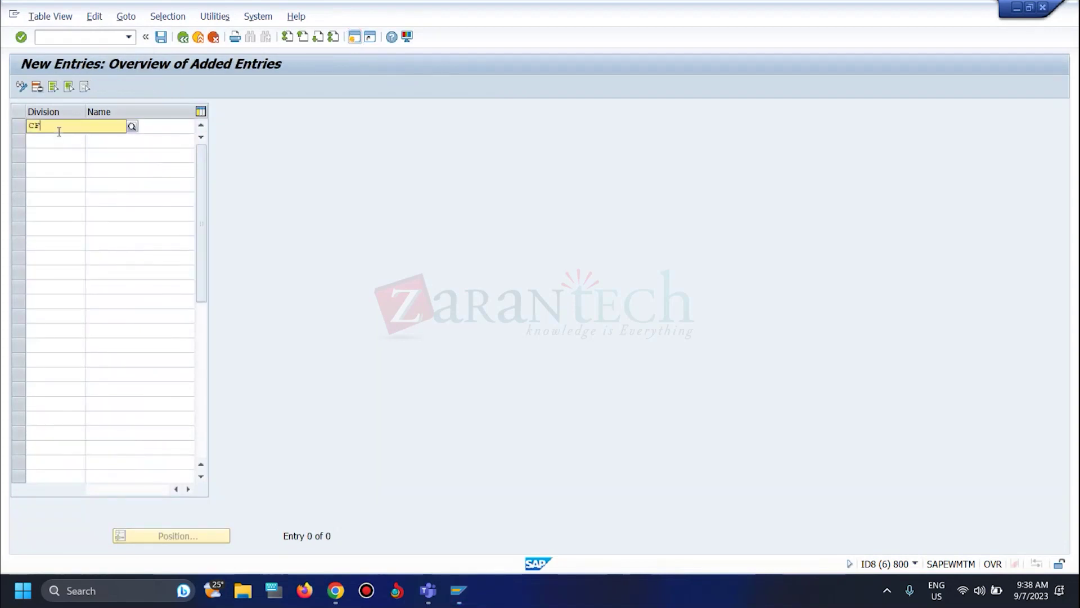
{"action": "left_click", "coordinate": [171, 125]}
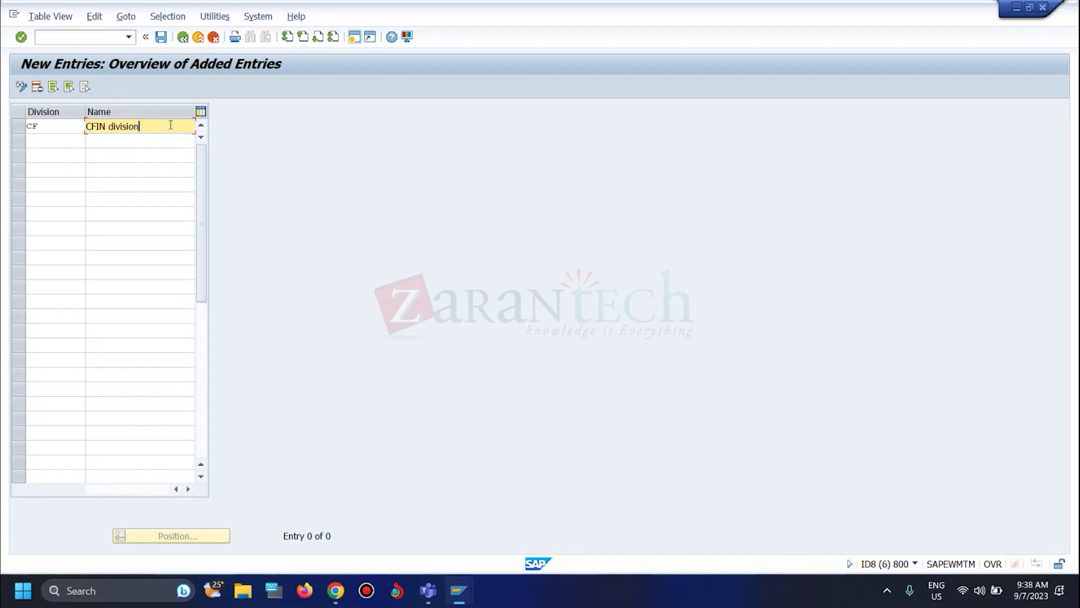
{"action": "left_click", "coordinate": [161, 37]}
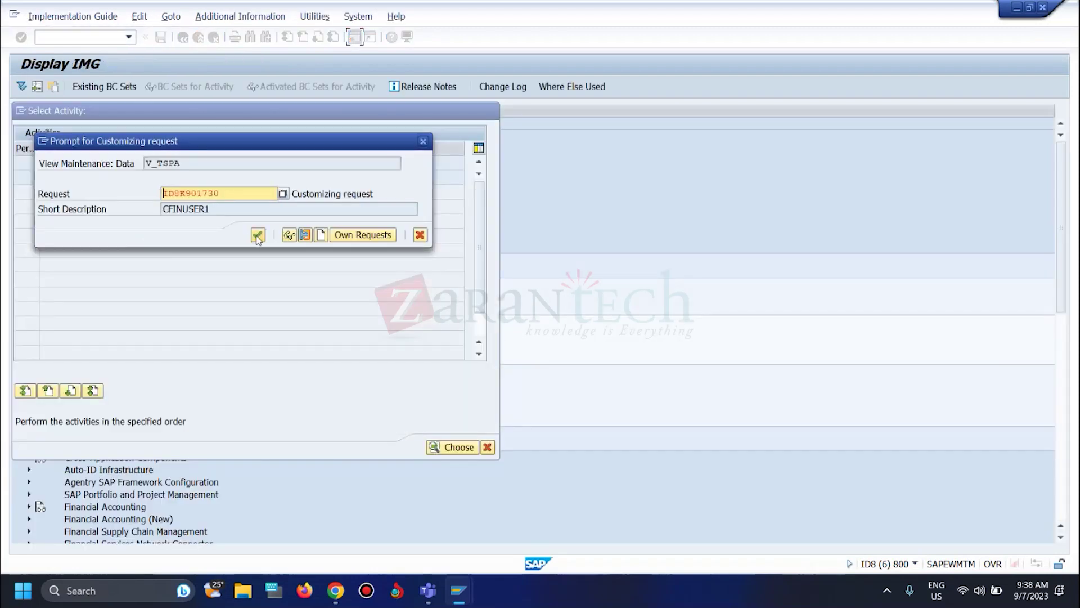
{"action": "left_click", "coordinate": [257, 236]}
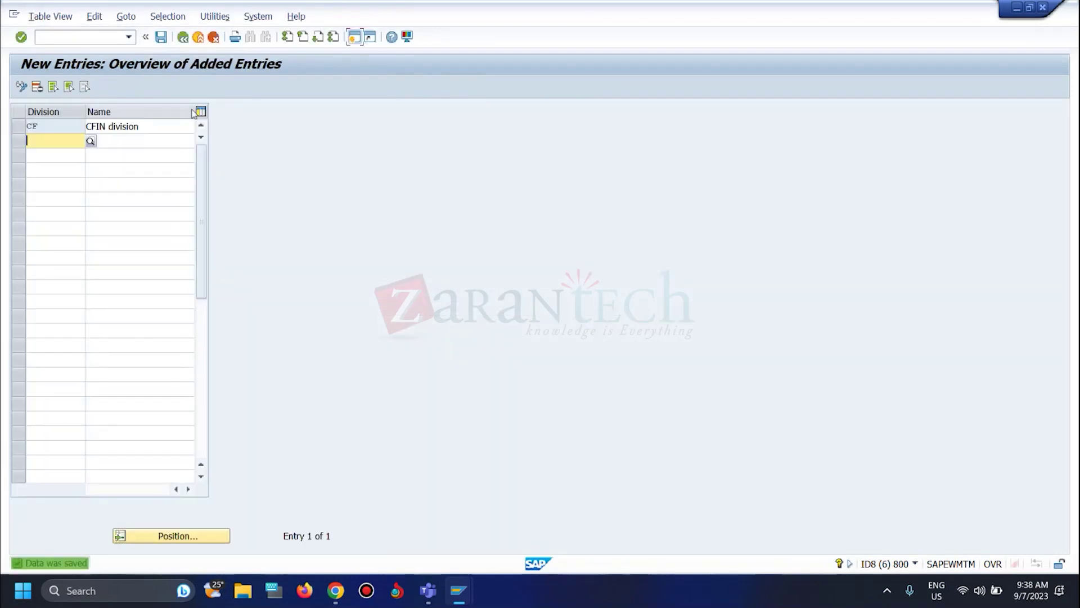
- Switch to the Google Sheets spreadsheet and record Division in C12 with source value CF in D12
{"action": "left_click", "coordinate": [336, 590]}
{"action": "left_click", "coordinate": [209, 342]}
{"action": "type", "text": "D"}
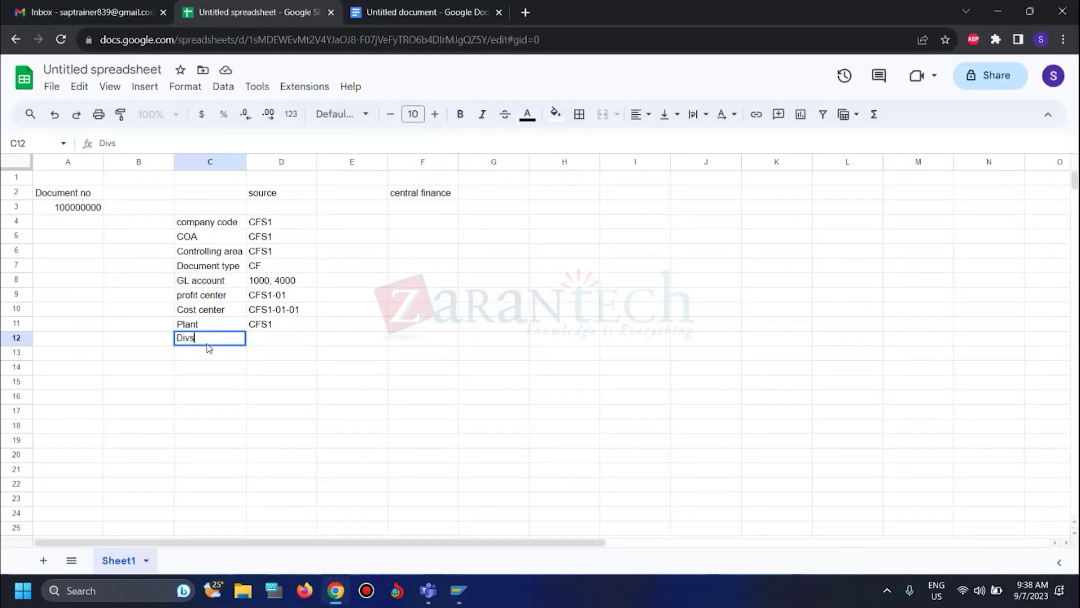
{"action": "type", "text": "ivision"}
{"action": "key", "text": "Return"}
{"action": "left_click", "coordinate": [273, 337]}
{"action": "type", "text": "CF"}
{"action": "key", "text": "Return"}
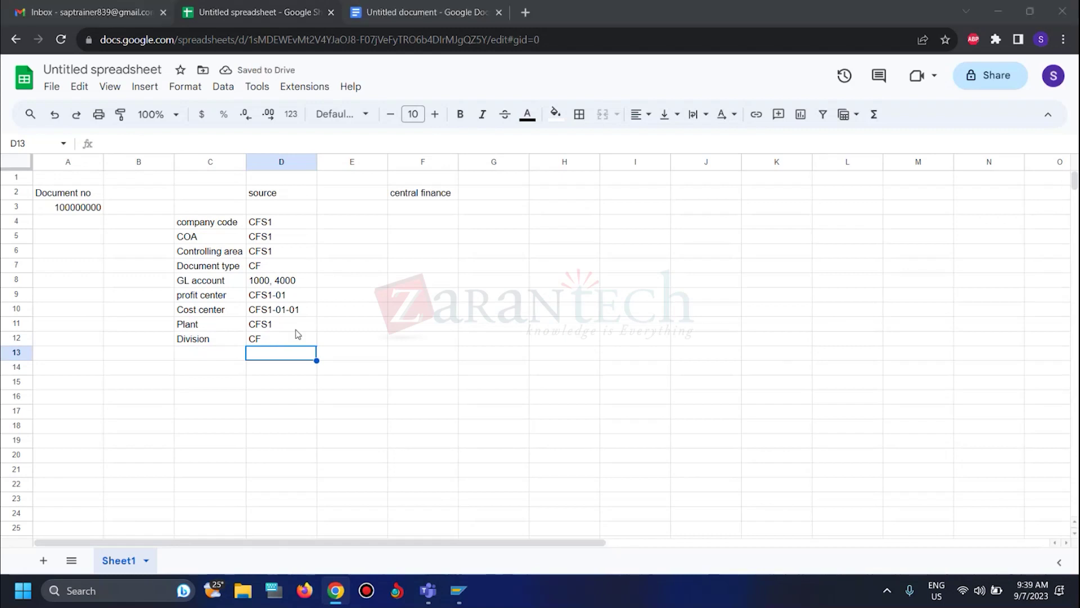
- Switch back to SAP, leave the new division entries and close the division activity selection
{"action": "key", "text": "alt+Tab"}
{"action": "left_click", "coordinate": [179, 40]}
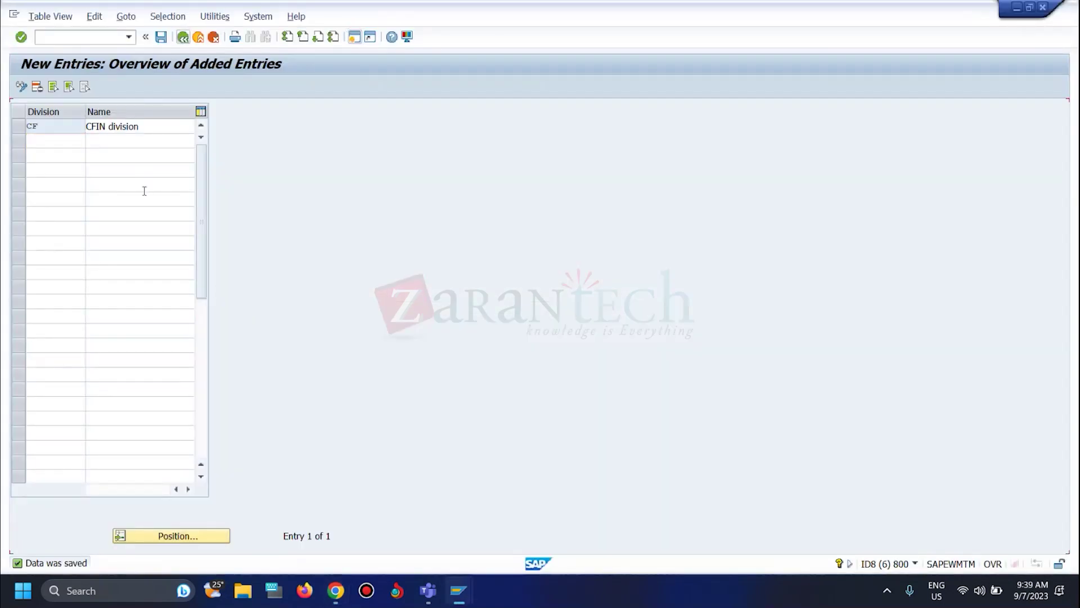
{"action": "left_click", "coordinate": [183, 37]}
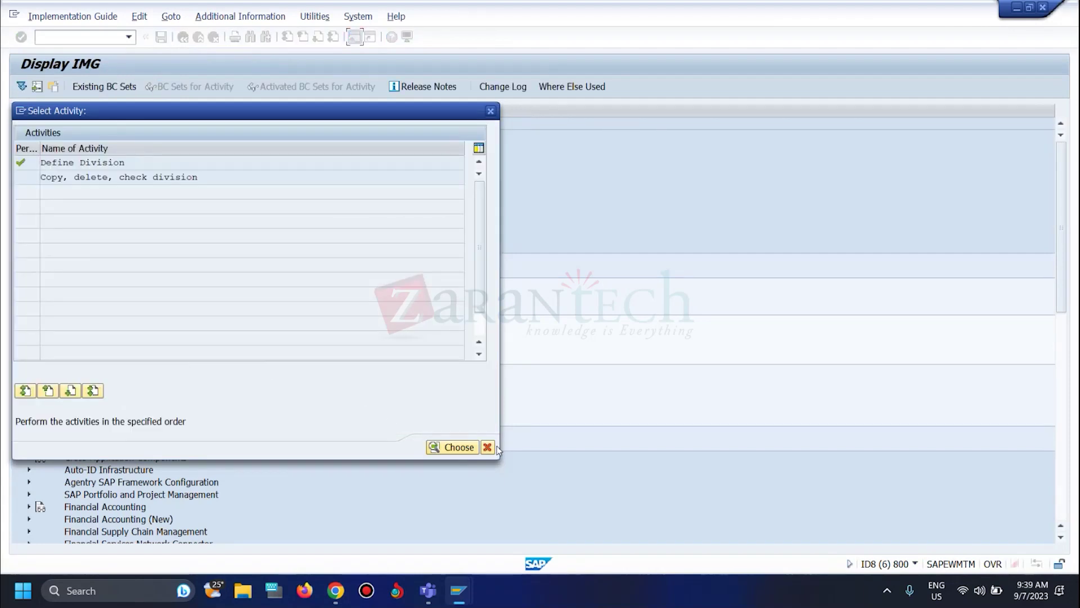
{"action": "left_click", "coordinate": [488, 447]}
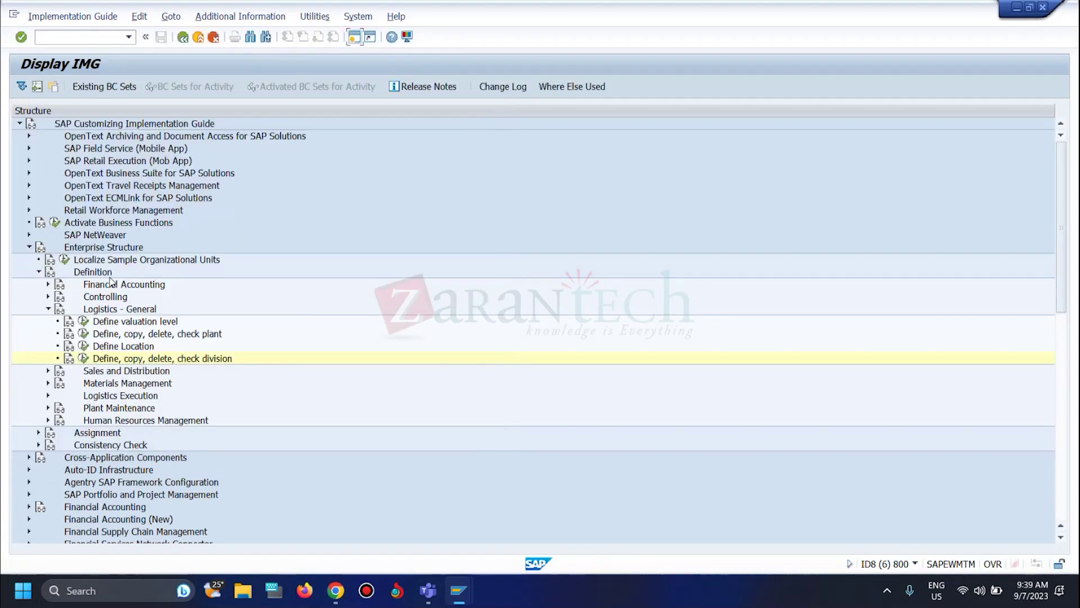
- Collapse Logistics - General, expand Sales and Distribution and open the activity for defining sales organizations
{"action": "left_click", "coordinate": [48, 309]}
{"action": "left_click", "coordinate": [48, 321]}
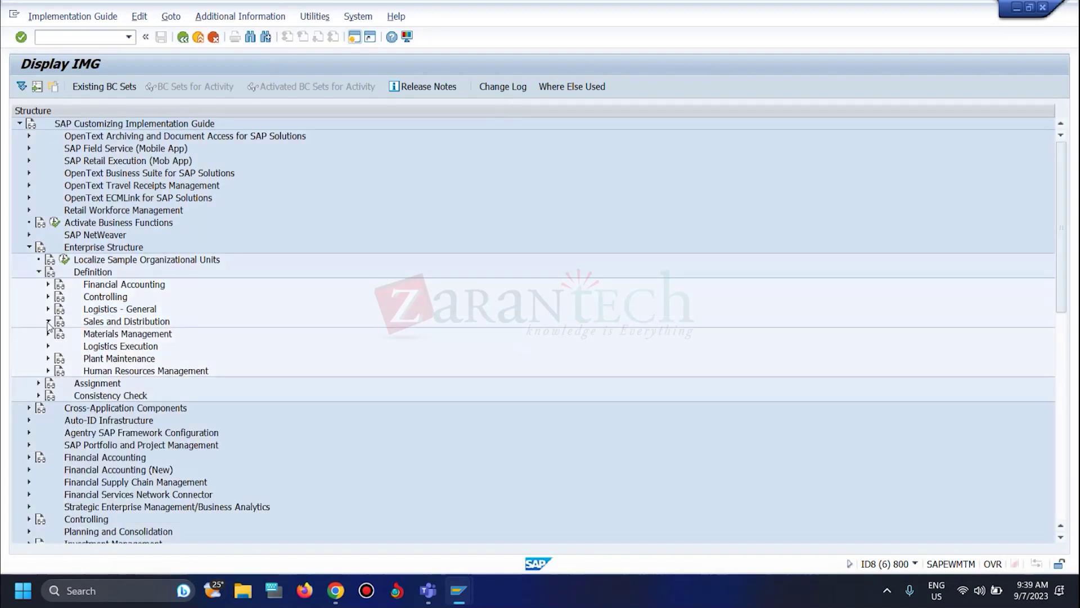
{"action": "scroll", "coordinate": [121, 374], "scroll_direction": "down", "scroll_amount": 2}
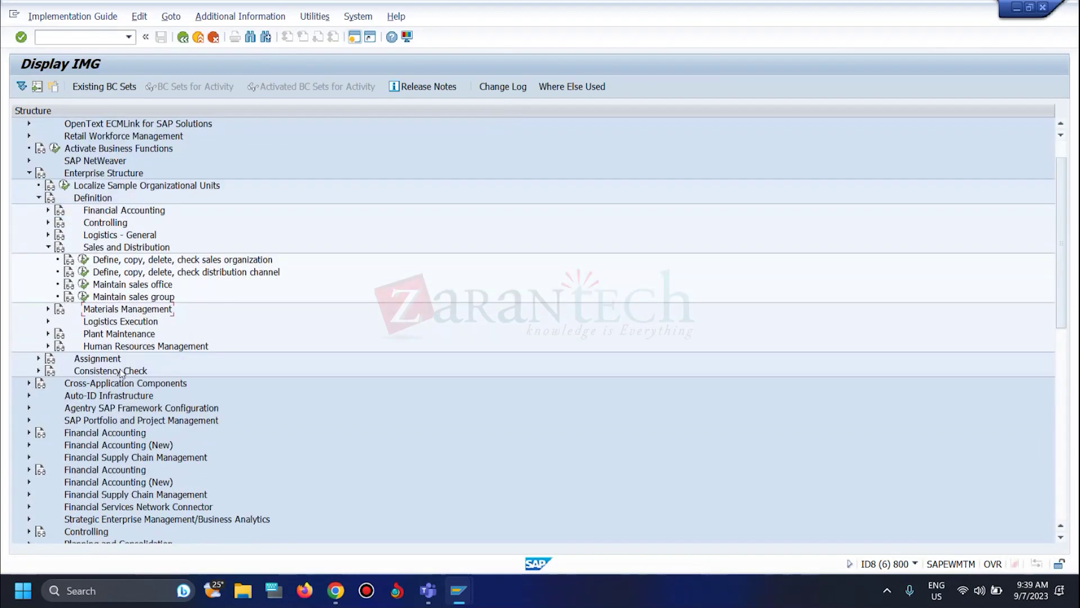
{"action": "left_click", "coordinate": [84, 259]}
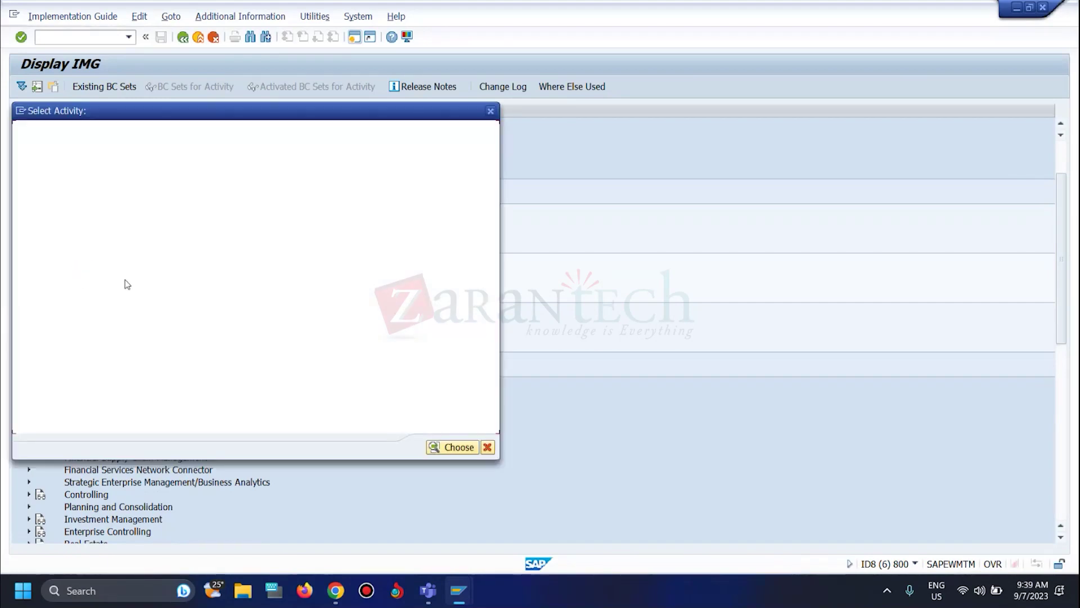
{"action": "double_click", "coordinate": [72, 164]}
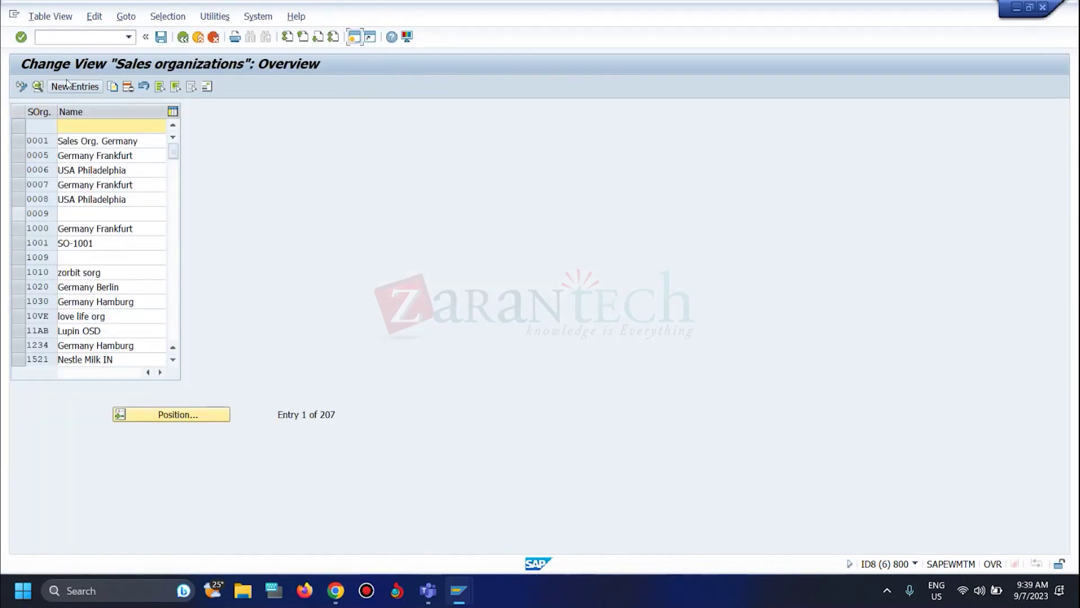
- Create sales organization CFS1 named "SO for CFS1" with statistics currency EUR, accept the currency warning and save the entry
{"action": "left_click", "coordinate": [67, 86]}
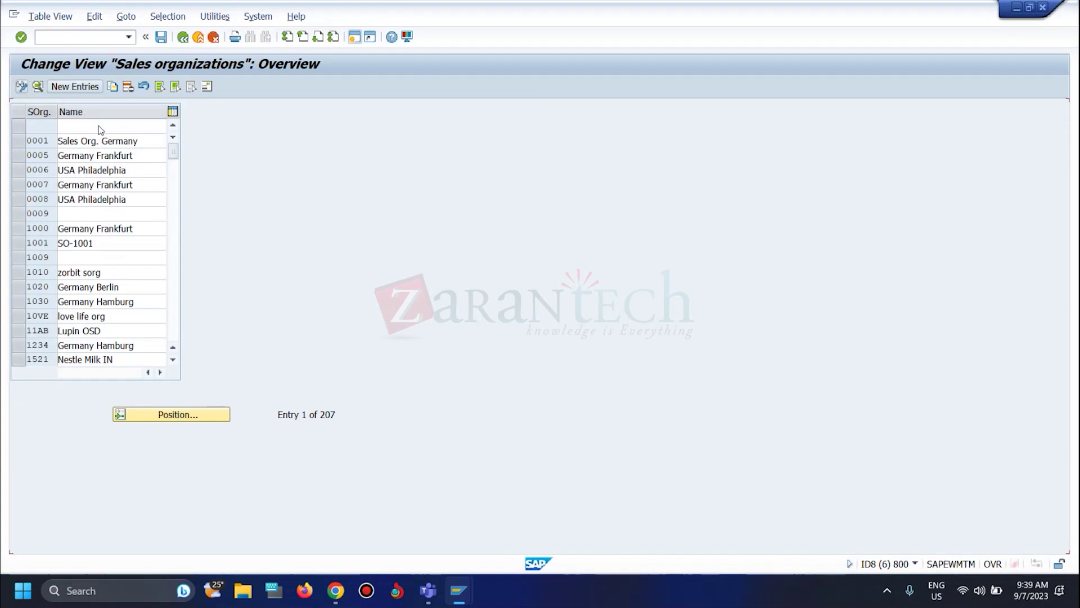
{"action": "type", "text": "CFS"}
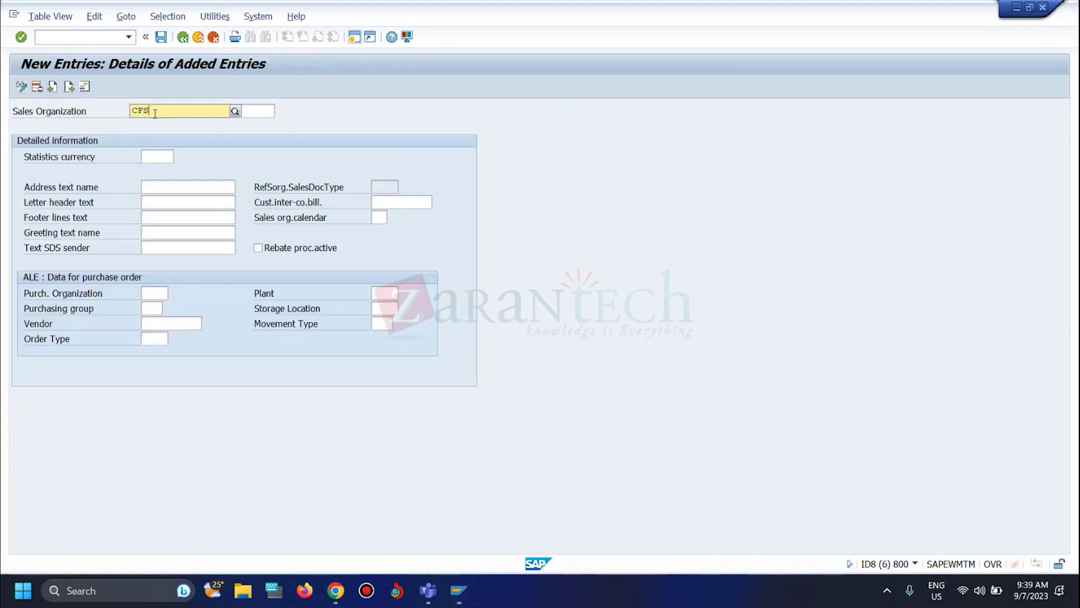
{"action": "type", "text": "1"}
{"action": "key", "text": "Return"}
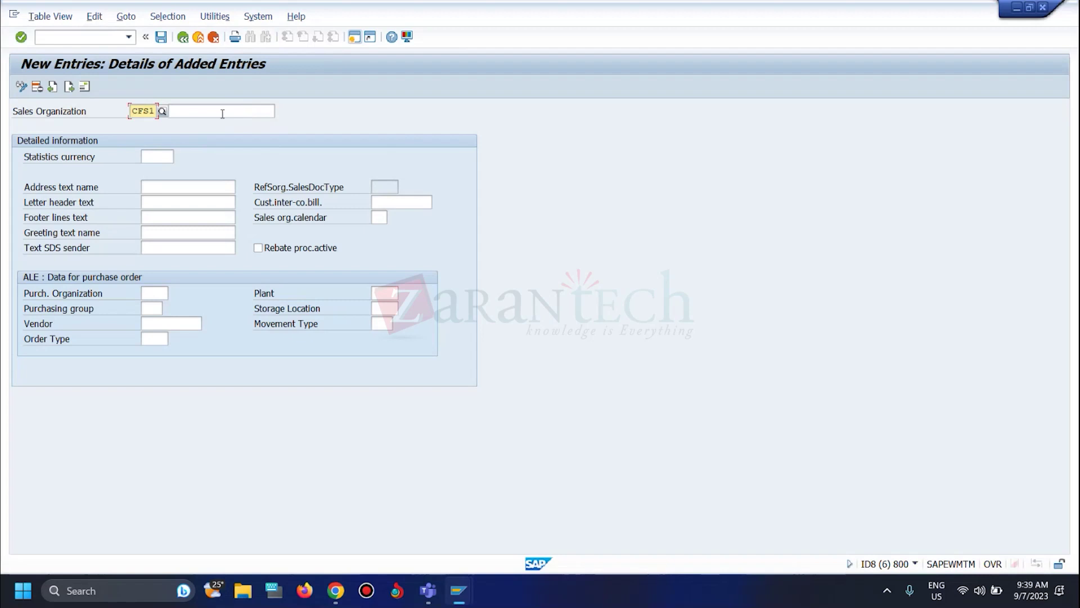
{"action": "left_click", "coordinate": [209, 111]}
{"action": "type", "text": "SO for CFS"}
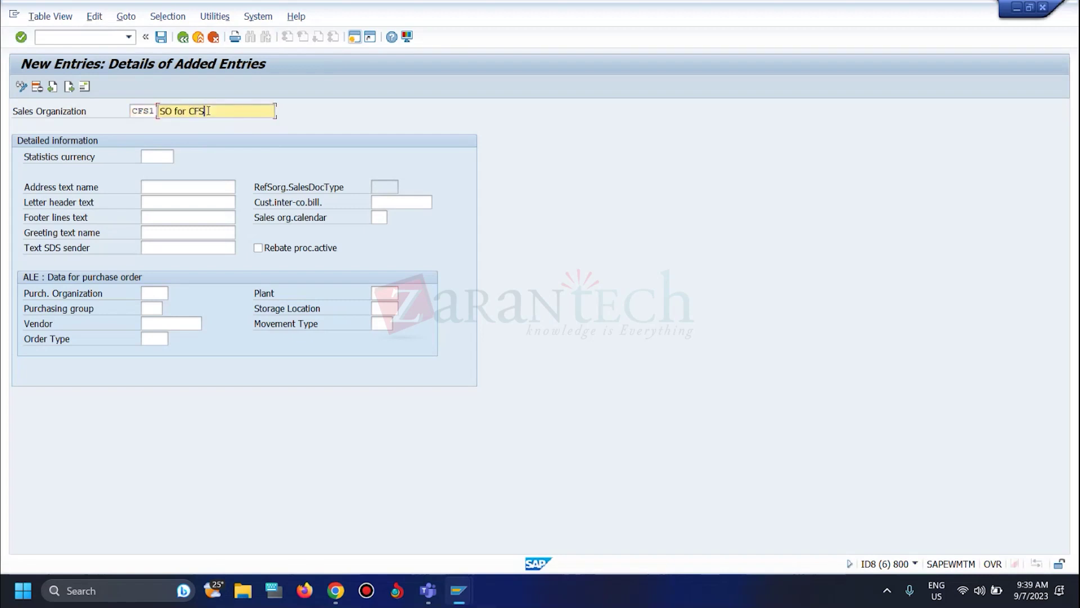
{"action": "left_click", "coordinate": [158, 157]}
{"action": "type", "text": "eur"}
{"action": "key", "text": "Return"}
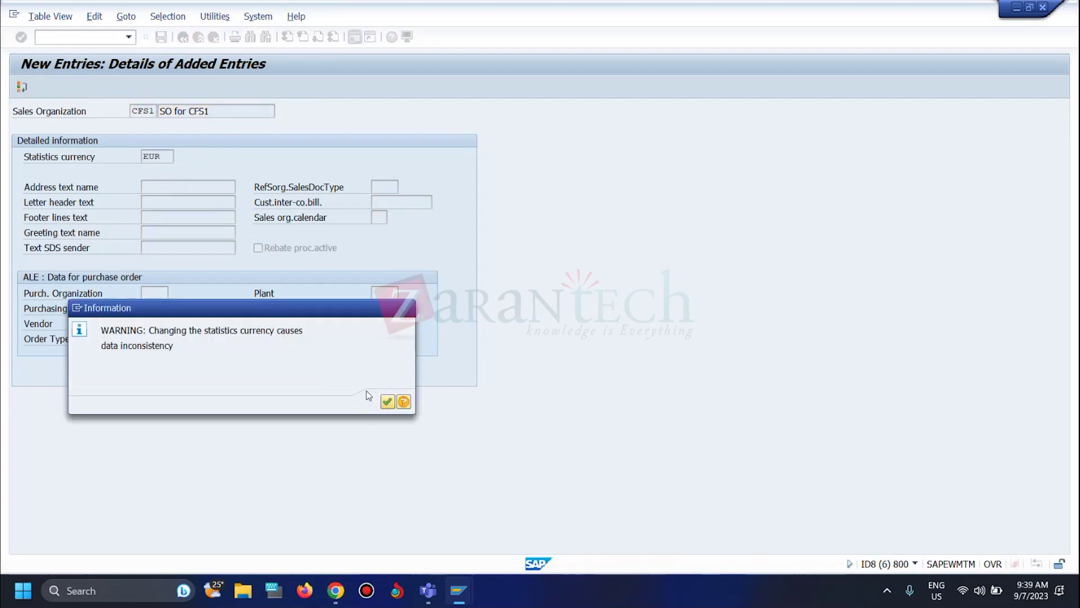
{"action": "left_click", "coordinate": [387, 402]}
{"action": "left_click", "coordinate": [162, 38]}
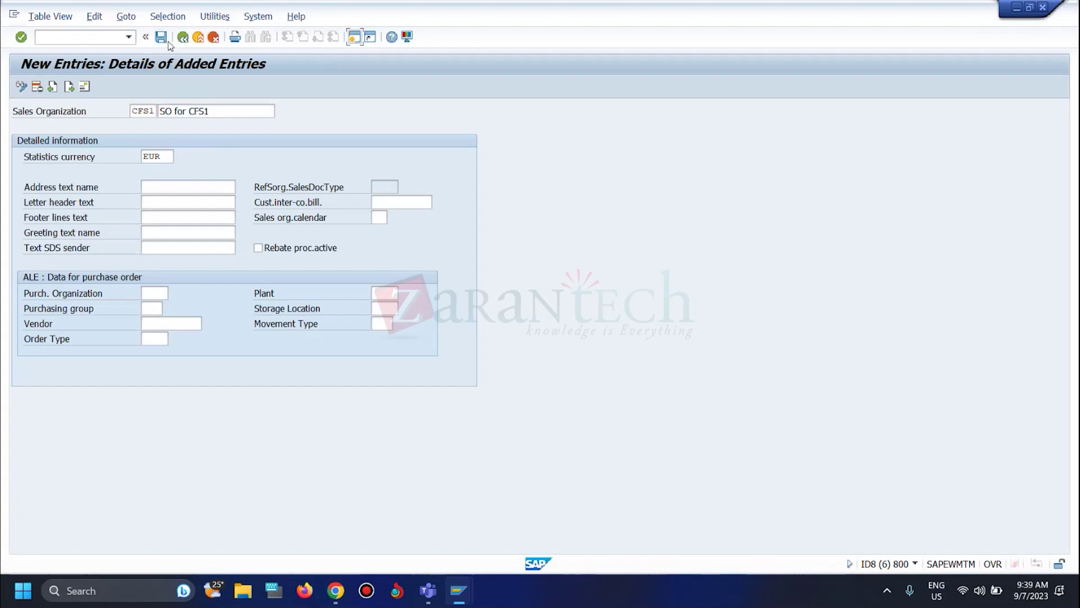
- Set the country in the sales organization's address to DE (Germany) and confirm the address
{"action": "left_click", "coordinate": [261, 306]}
{"action": "type", "text": "De"}
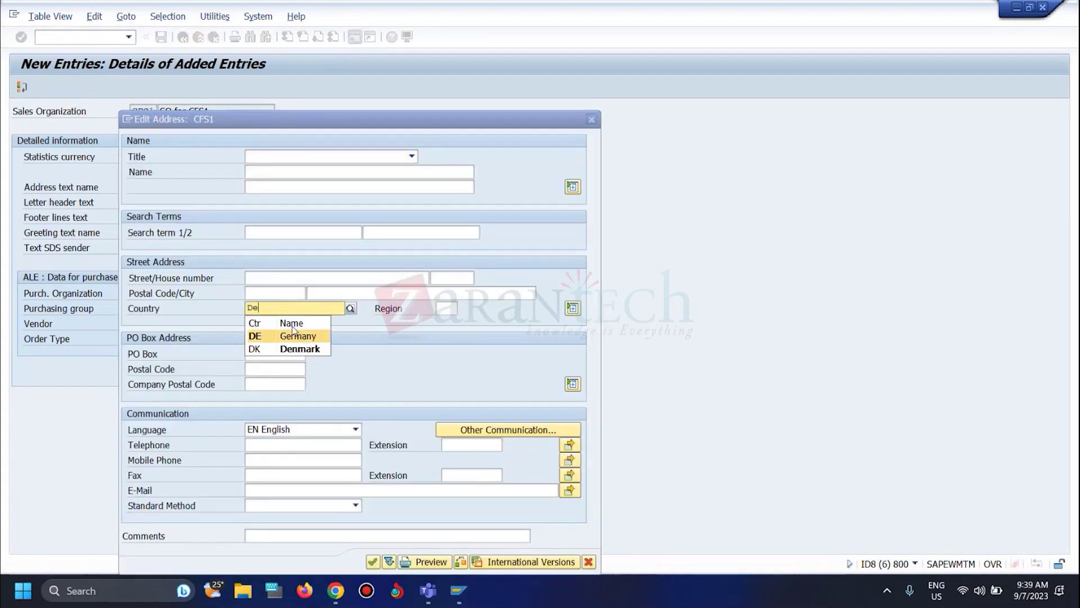
{"action": "left_click", "coordinate": [281, 337]}
{"action": "left_click", "coordinate": [372, 562]}
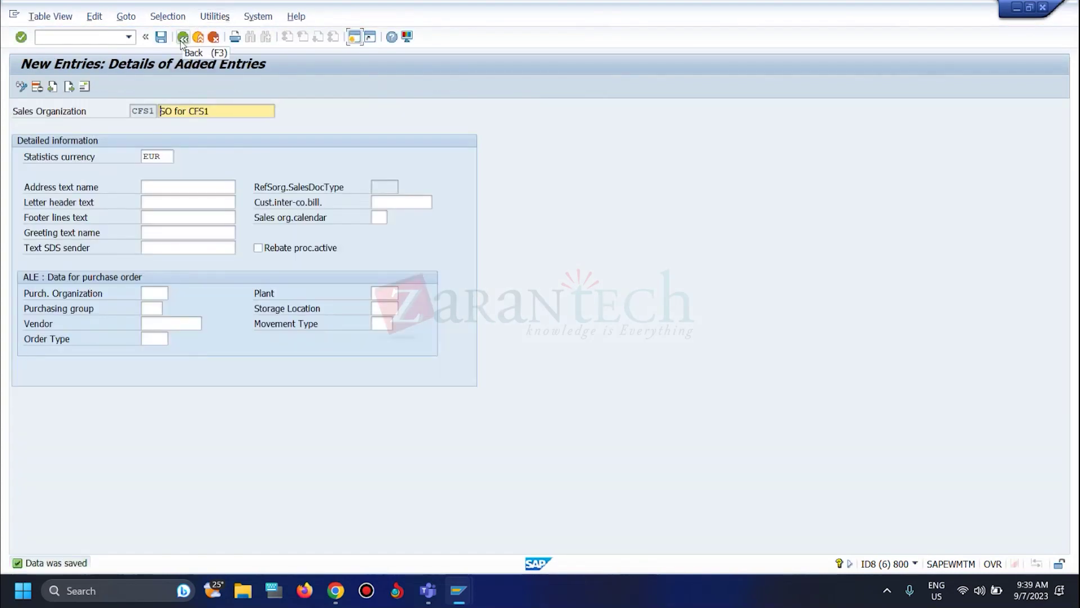
- Leave the Sales organizations view and close the sales organization activity selection
{"action": "left_click", "coordinate": [182, 40]}
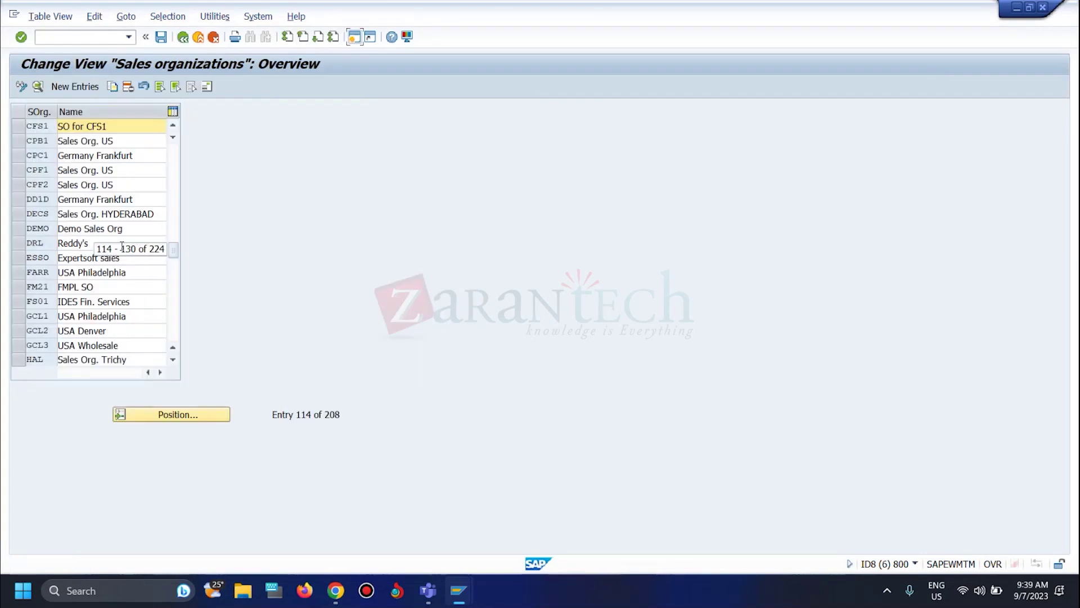
{"action": "left_click", "coordinate": [178, 38]}
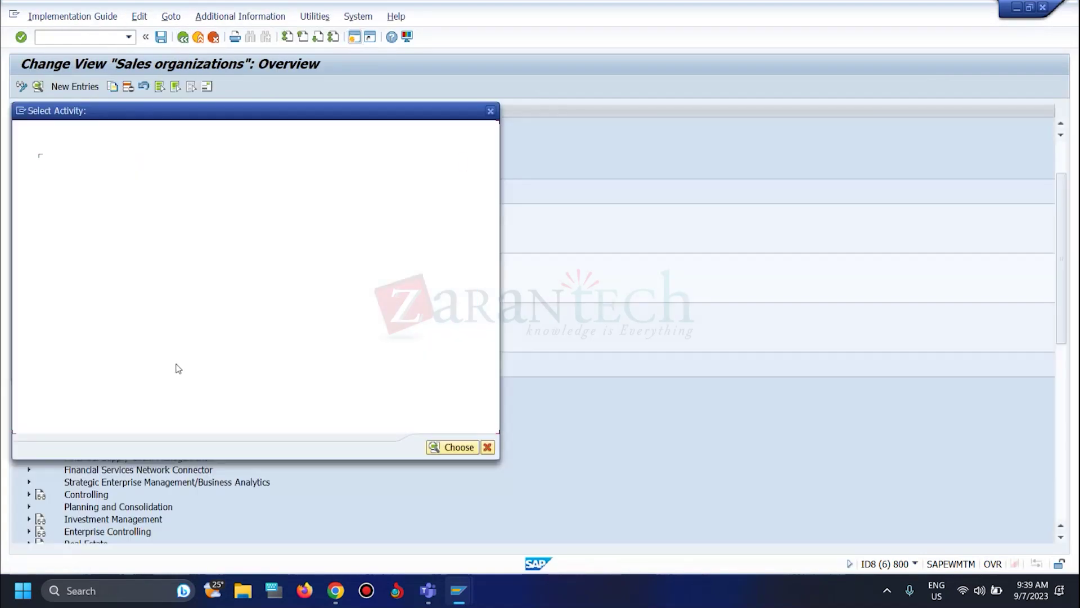
{"action": "left_click", "coordinate": [487, 447]}
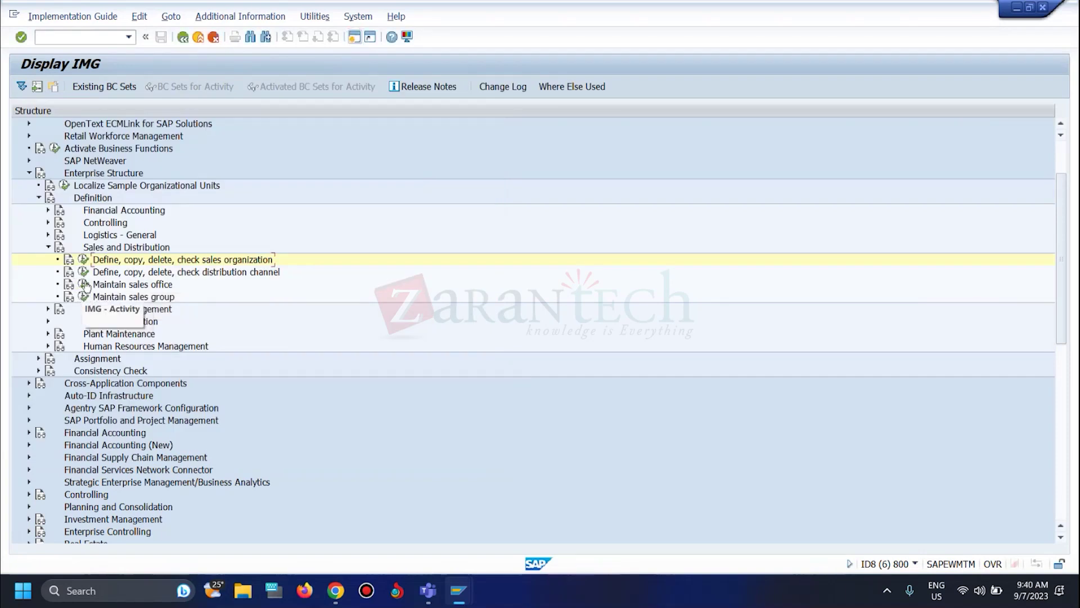
- Define a new distribution channel CF named "DC for CFS1" under Sales and Distribution and save it in customizing request ID8K901730
{"action": "left_click", "coordinate": [83, 273]}
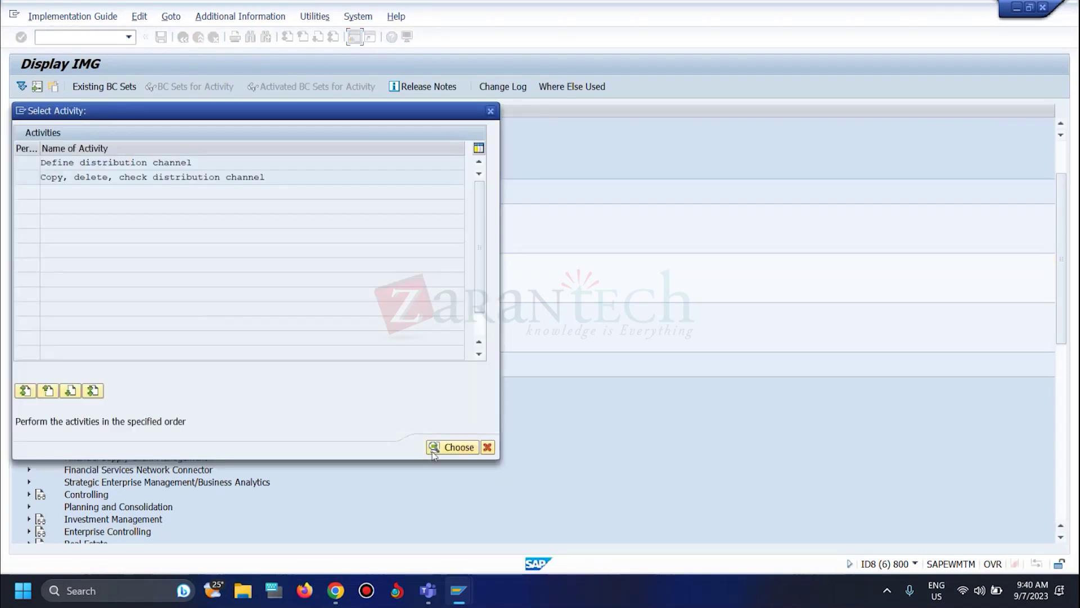
{"action": "double_click", "coordinate": [116, 164]}
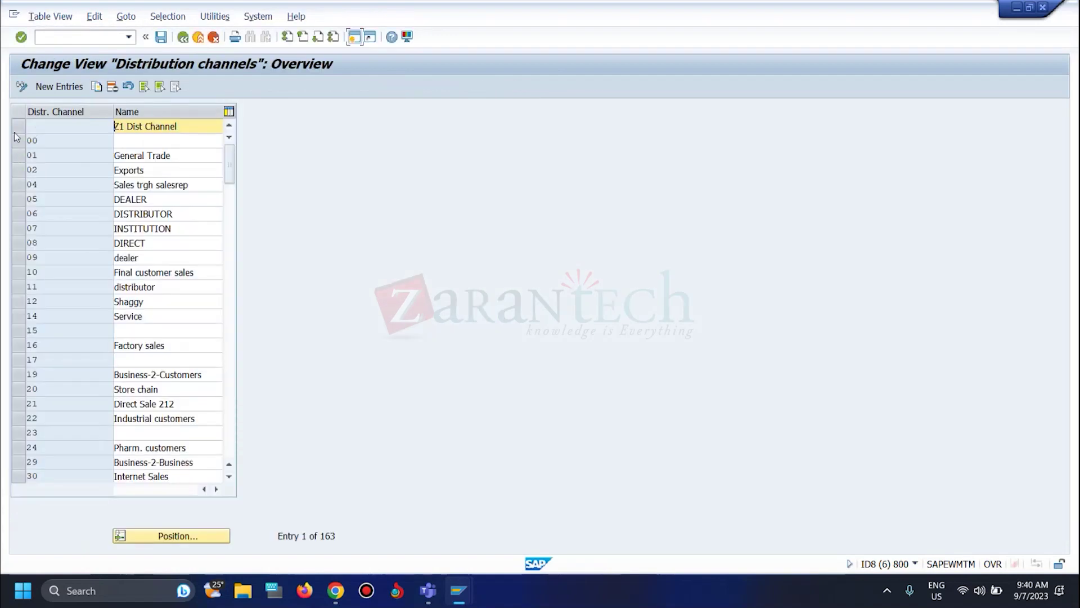
{"action": "left_click", "coordinate": [40, 89]}
{"action": "type", "text": "CF"}
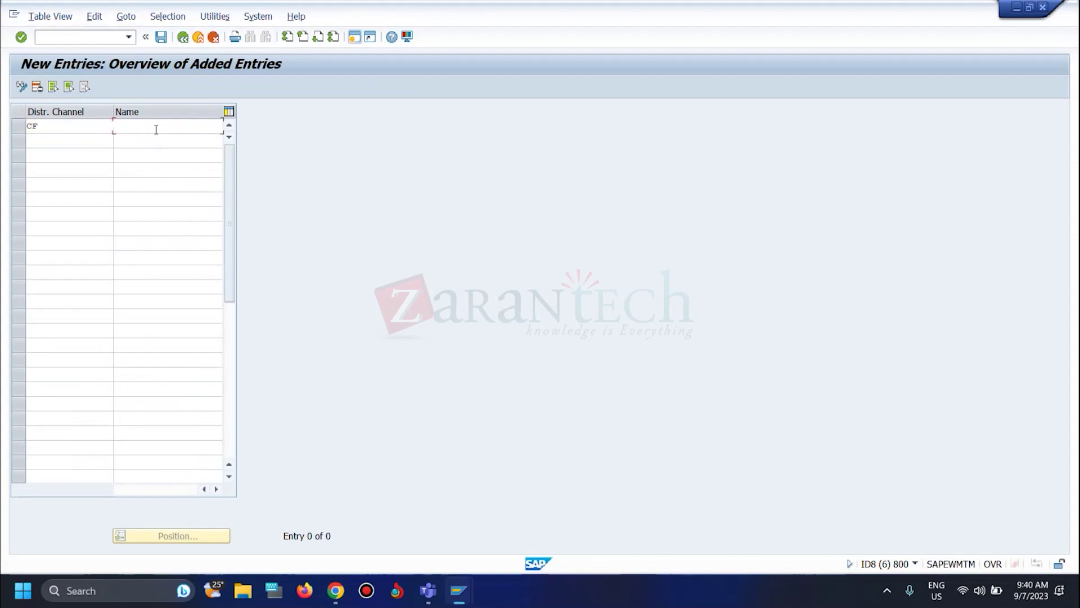
{"action": "left_click", "coordinate": [156, 129]}
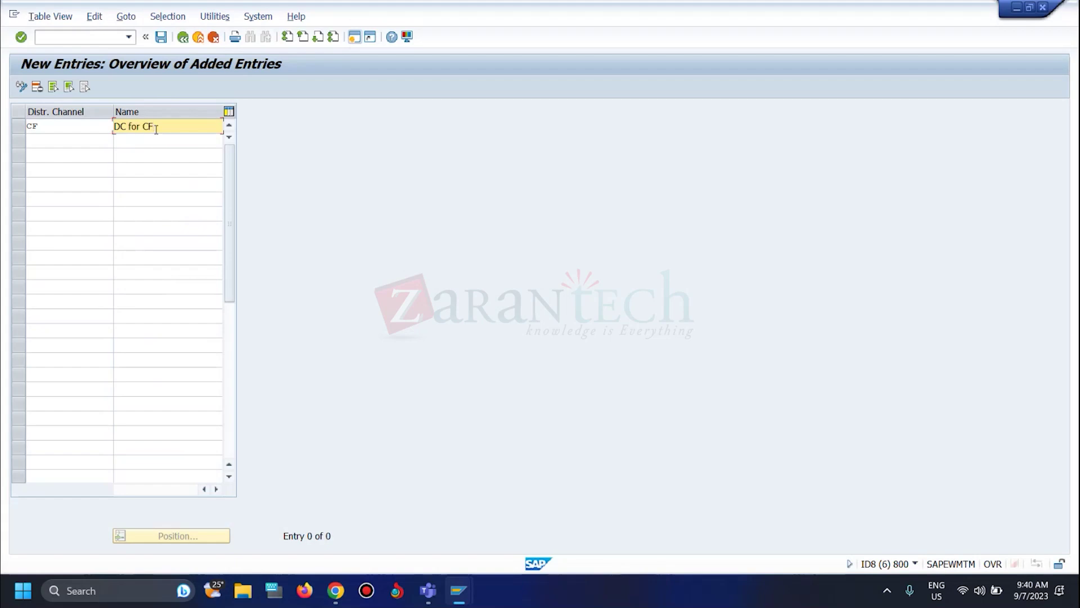
{"action": "left_click", "coordinate": [161, 36]}
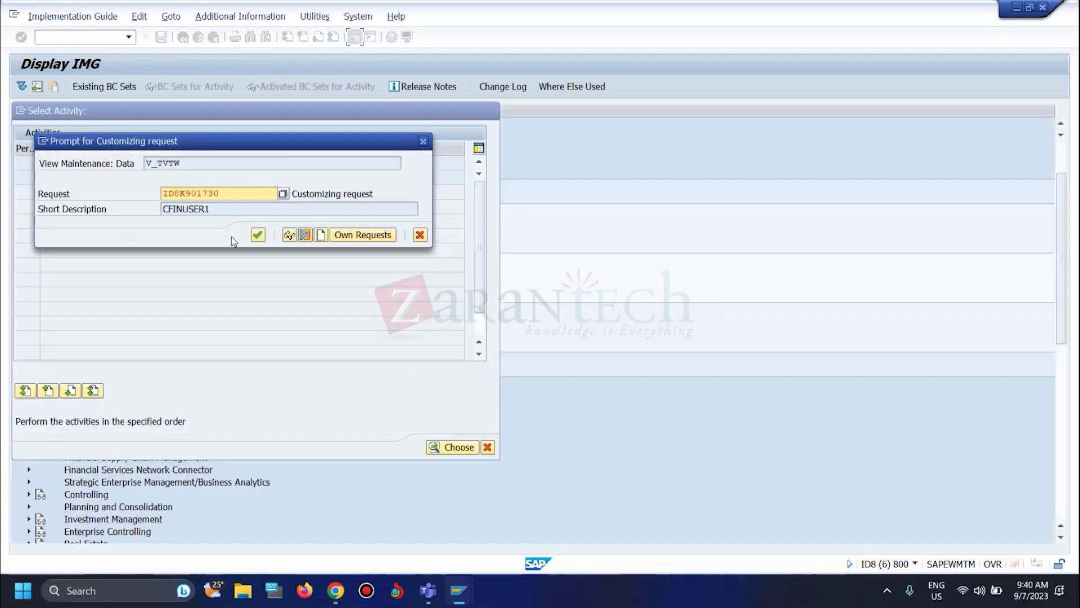
{"action": "left_click", "coordinate": [257, 236]}
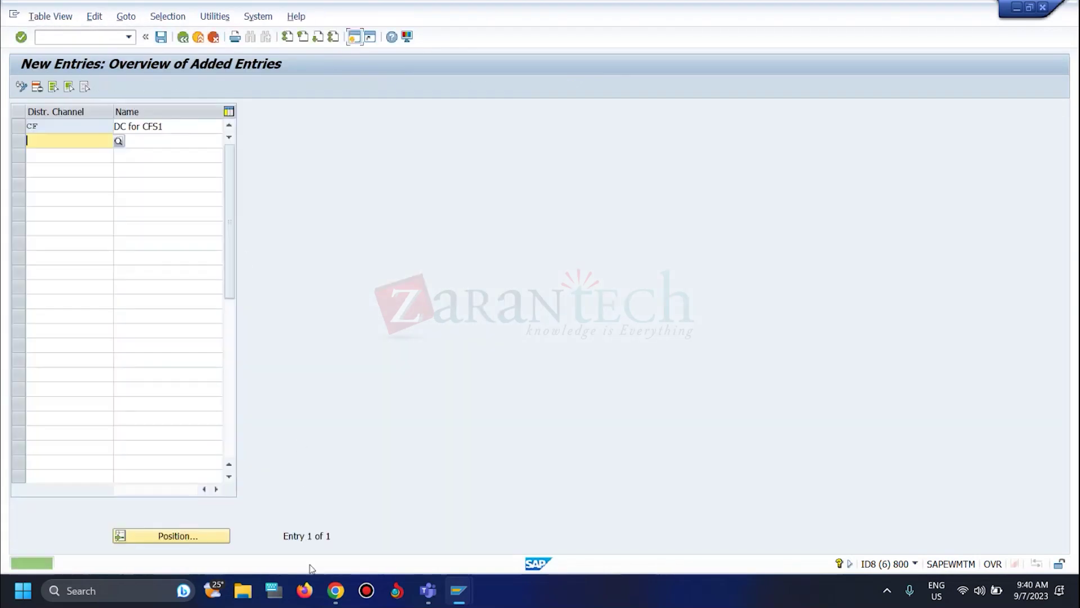
- Switch to the Google Sheets spreadsheet, record Distribution channel in C13 with source value CF in D13, and fit column C to its contents
{"action": "left_click", "coordinate": [337, 601]}
{"action": "left_click", "coordinate": [202, 358]}
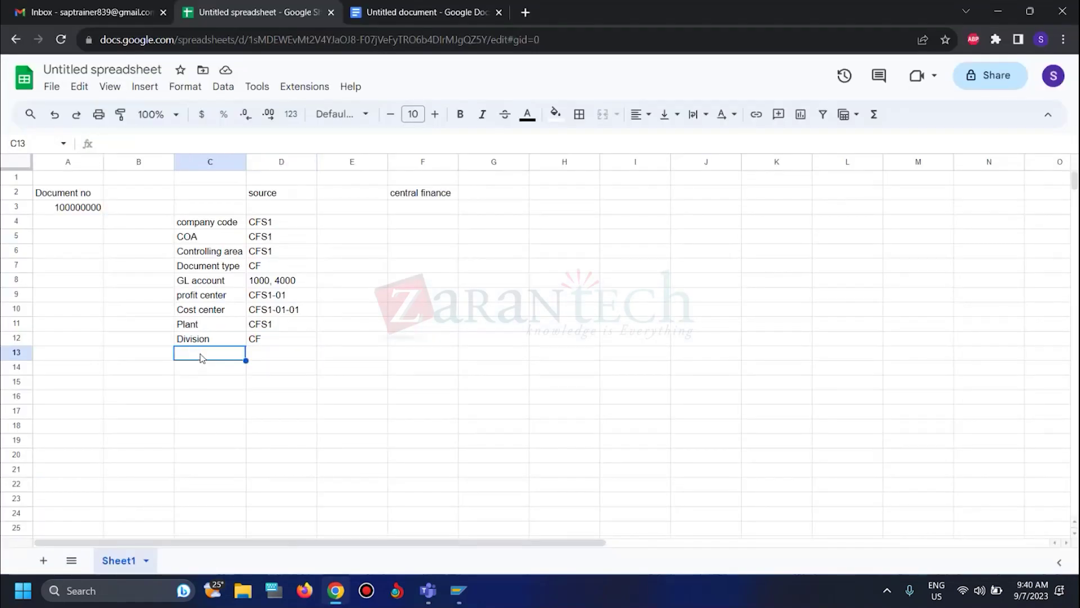
{"action": "type", "text": "Distribution "}
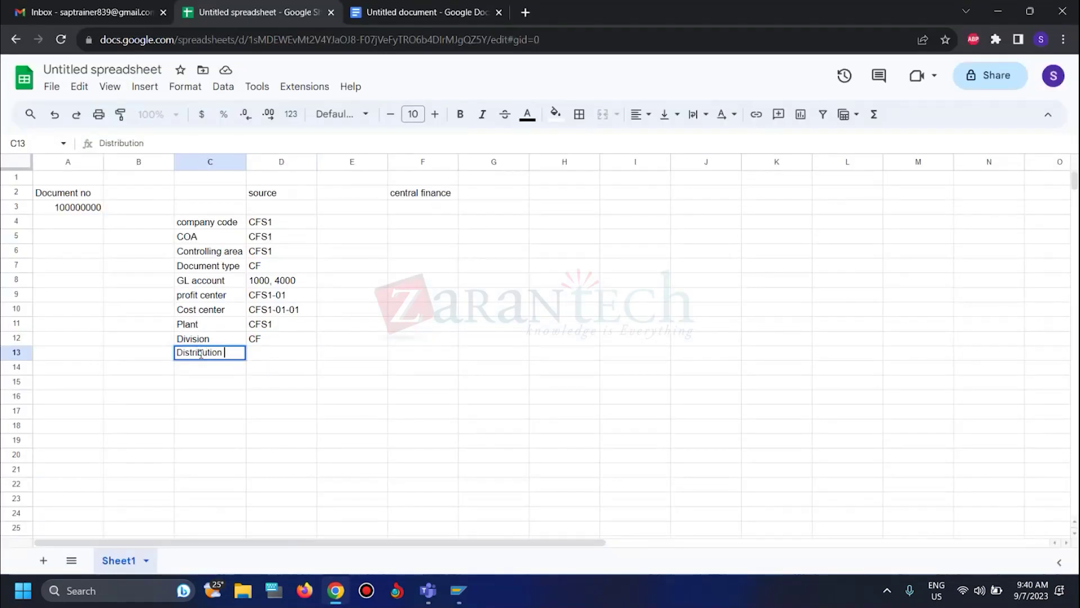
{"action": "type", "text": "channel"}
{"action": "key", "text": "Return"}
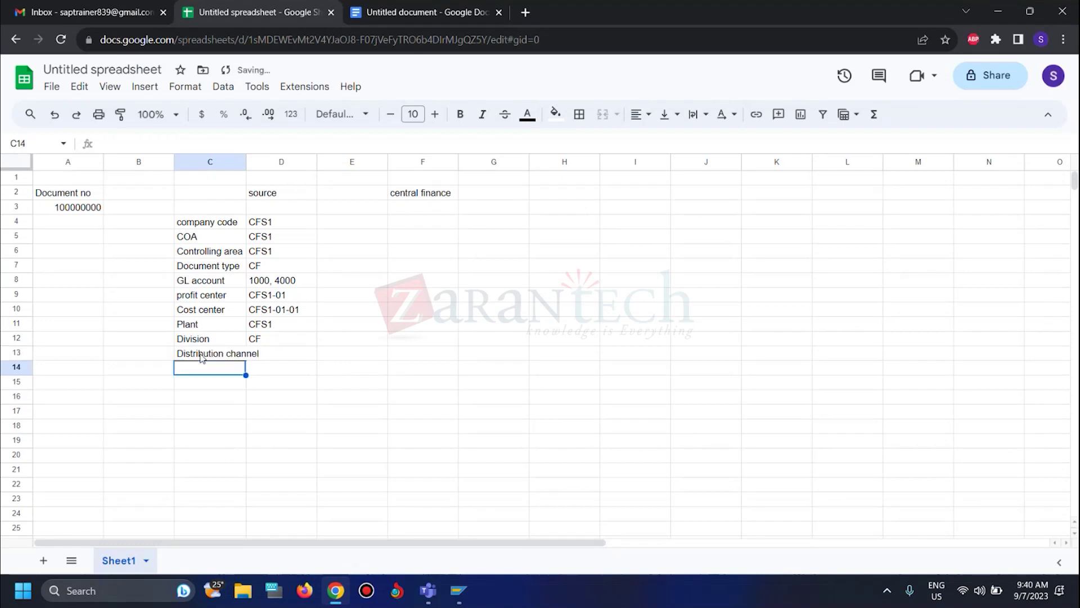
{"action": "double_click", "coordinate": [245, 162]}
{"action": "left_click", "coordinate": [314, 357]}
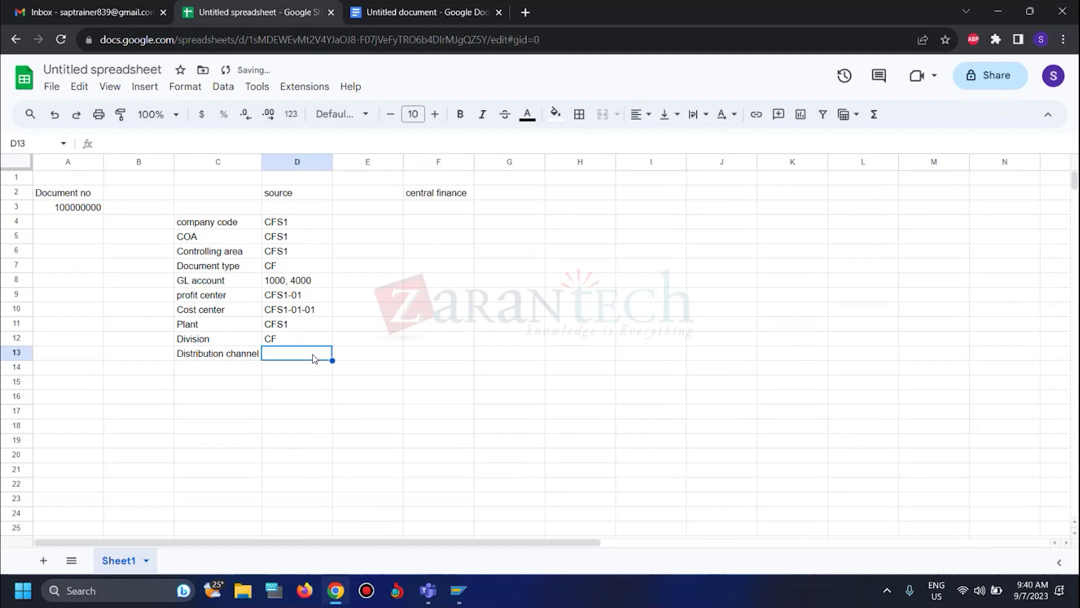
{"action": "type", "text": "CF"}
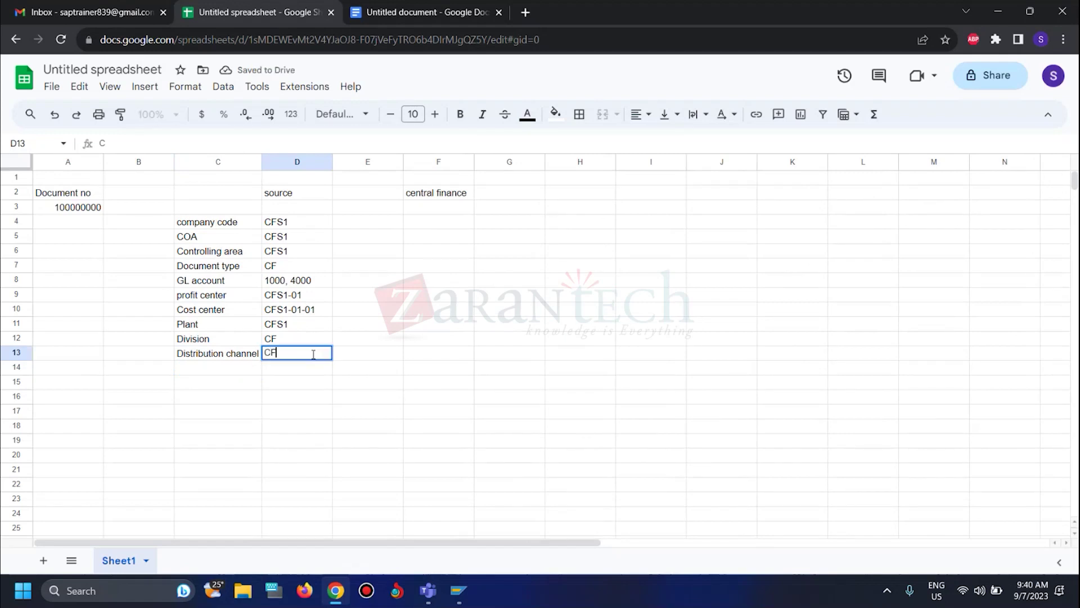
- Switch back to SAP, leave the Distribution channels view and close the distribution channel activity selection
{"action": "key", "text": "alt+Tab"}
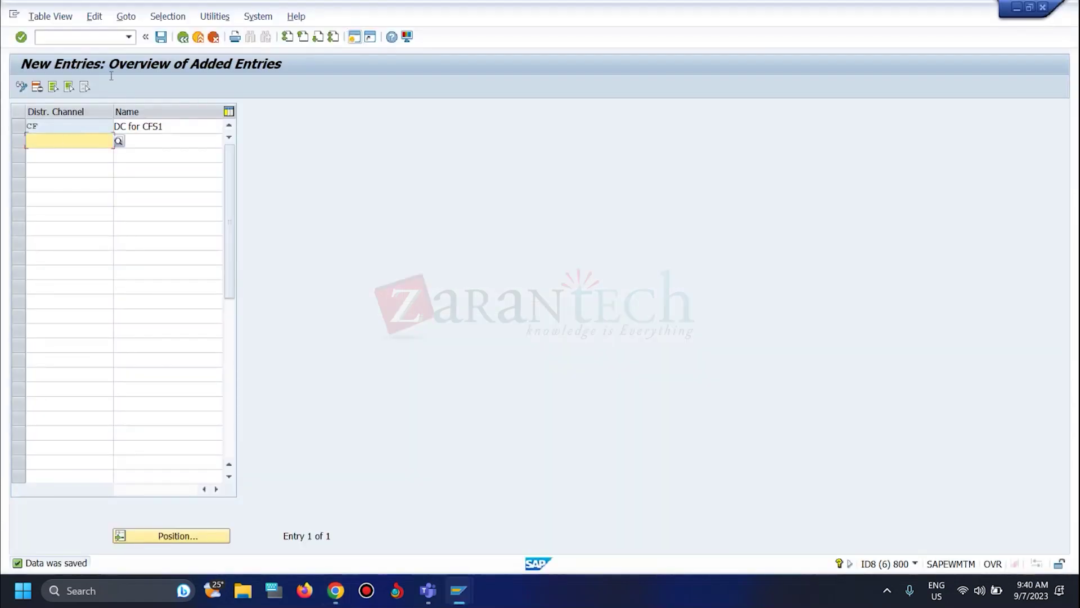
{"action": "left_click", "coordinate": [183, 38]}
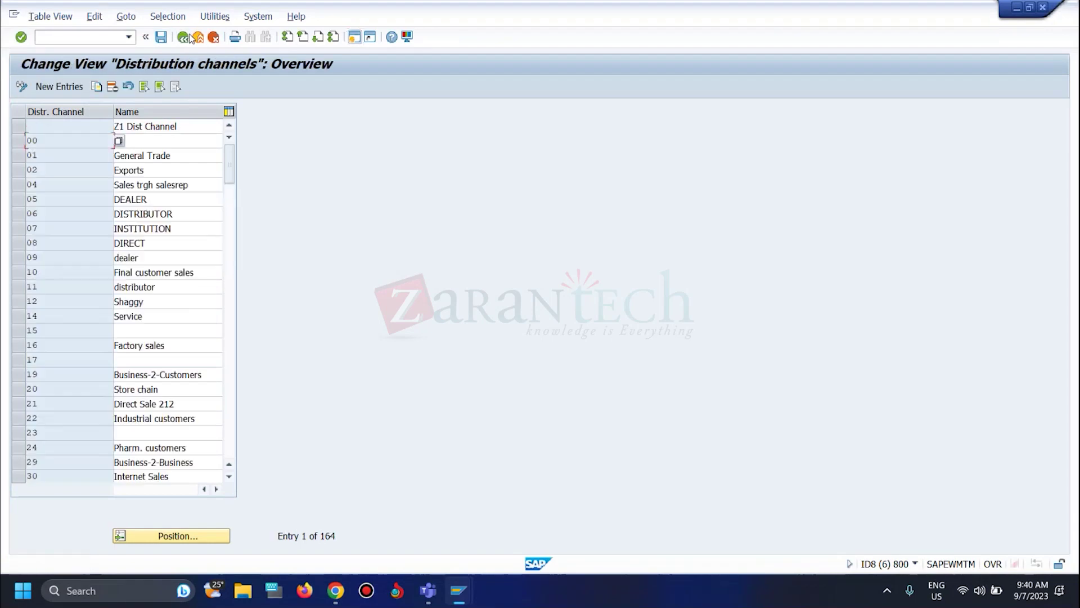
{"action": "left_click", "coordinate": [183, 37]}
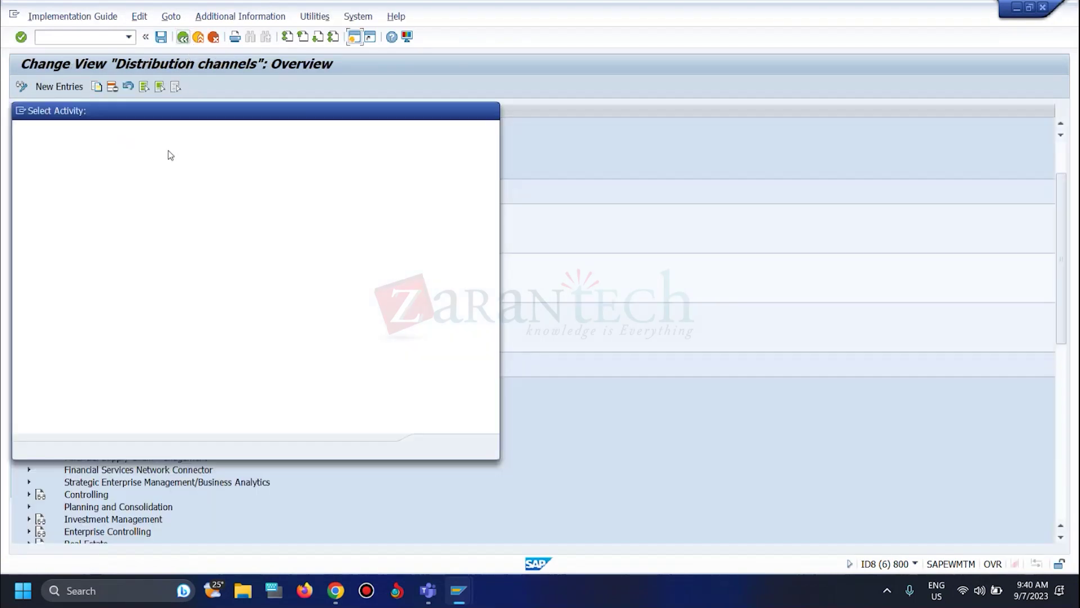
{"action": "left_click", "coordinate": [488, 447]}
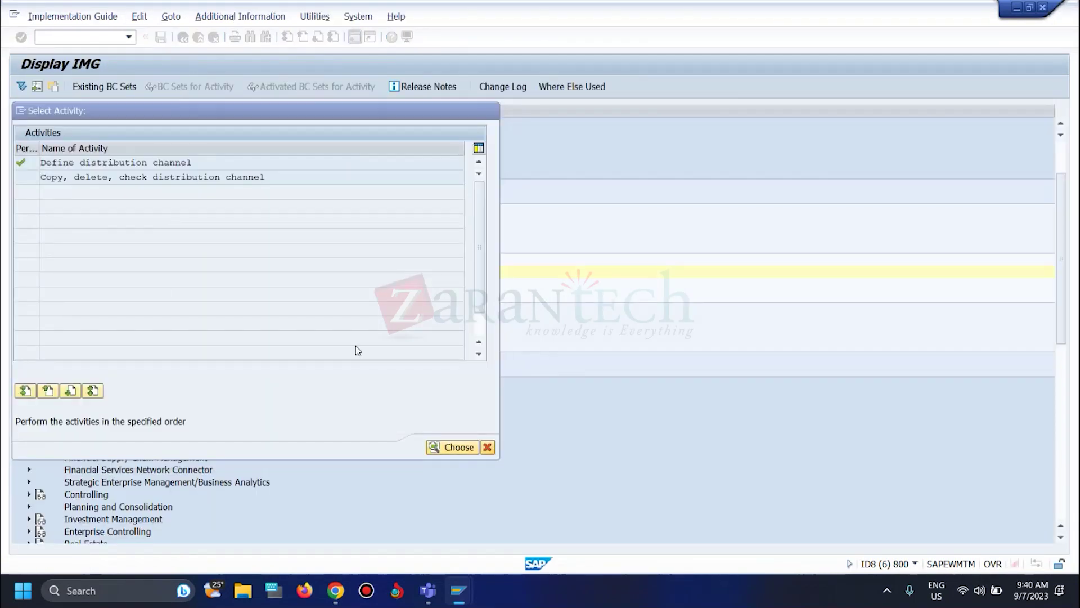
{"action": "left_click", "coordinate": [163, 275]}
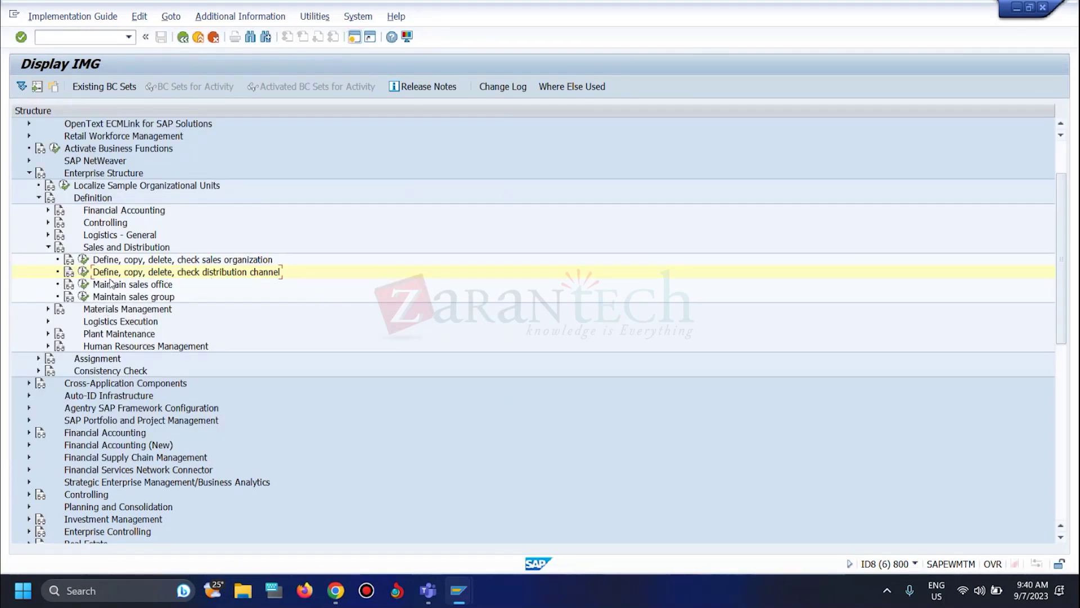
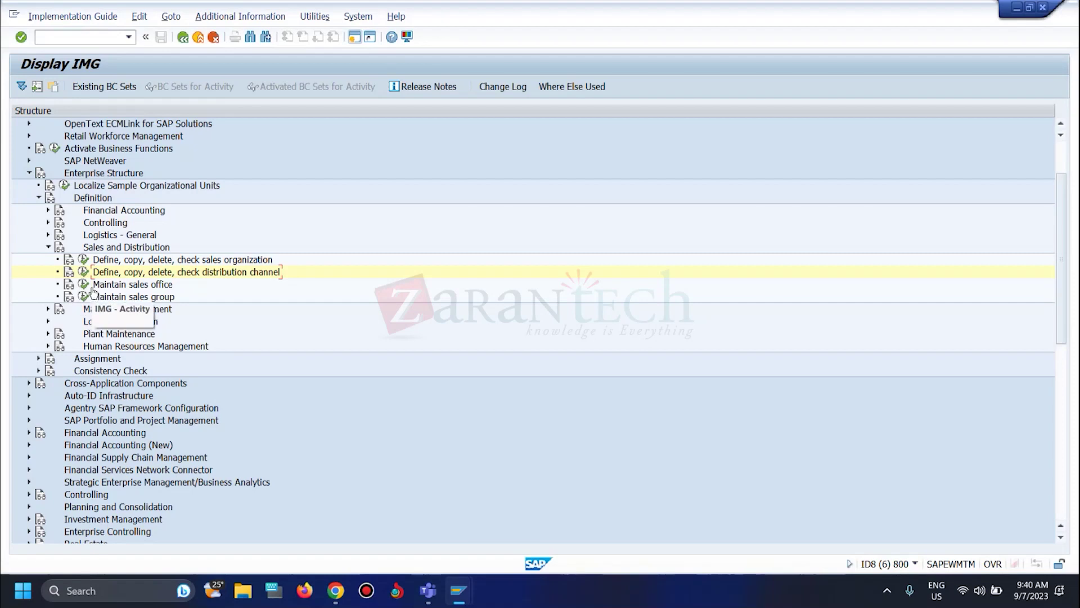
- Under Materials Management in the enterprise structure definition, open the storage location activity for plant CFS1
{"action": "left_click", "coordinate": [49, 309]}
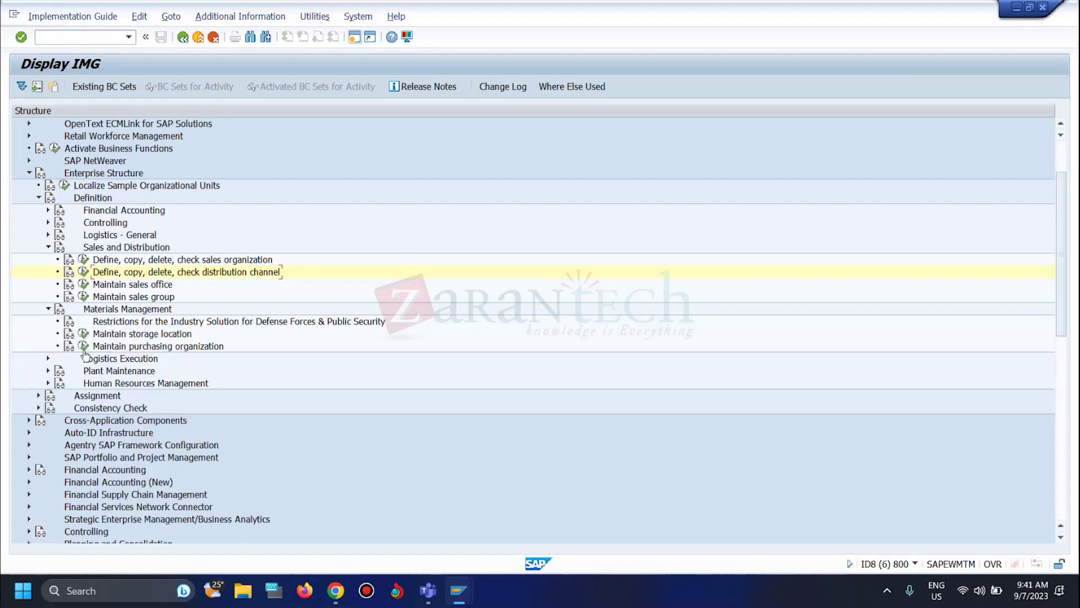
{"action": "left_click", "coordinate": [84, 333]}
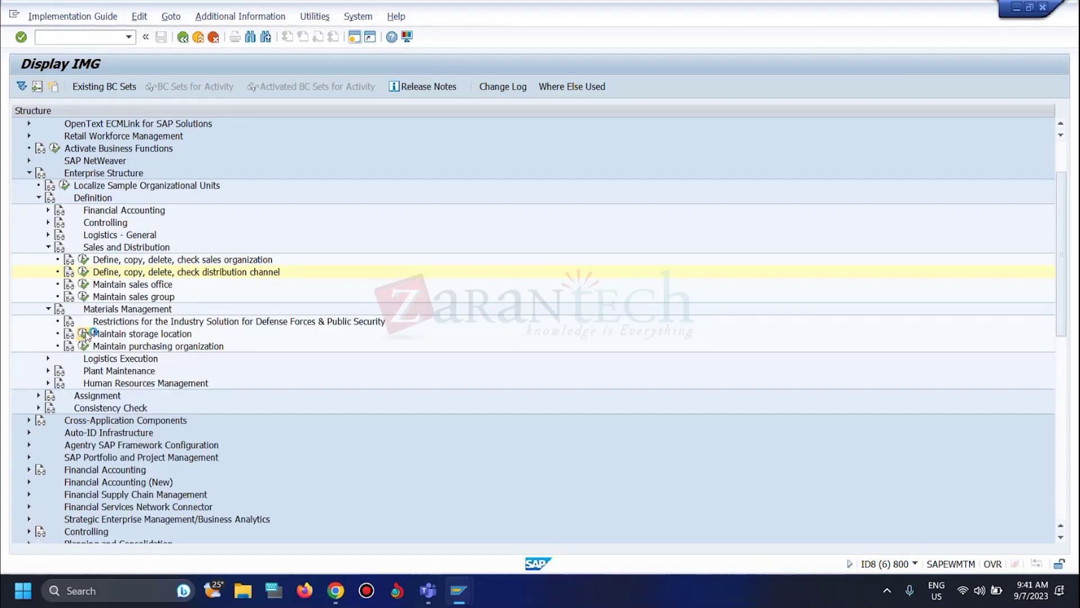
{"action": "type", "text": "cf"}
{"action": "key", "text": "Return"}
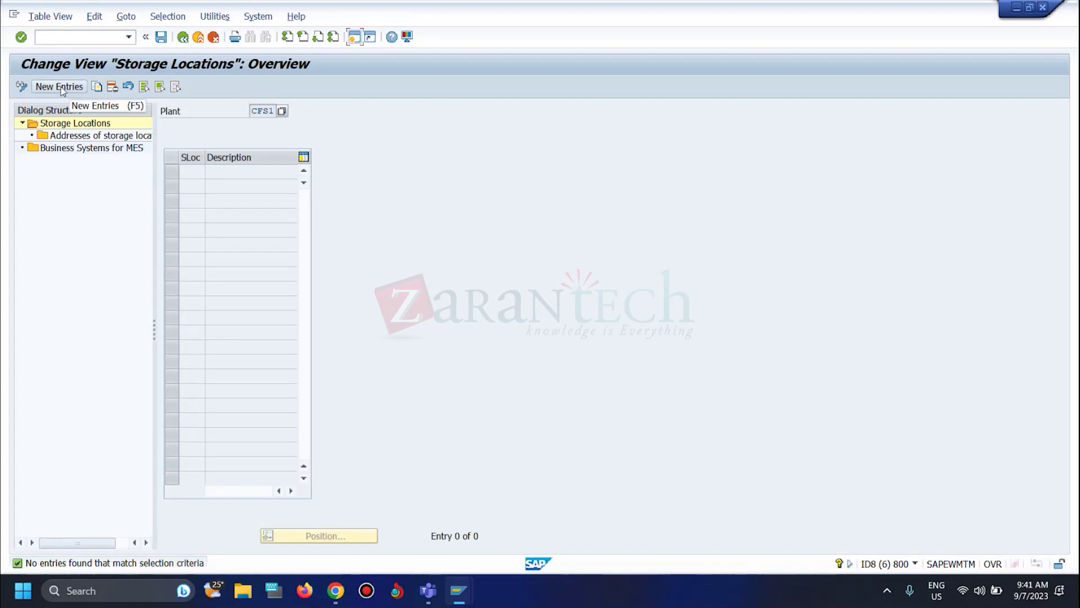
- Define a new storage location CFS1 described as "SL for CFS1" and save it in customizing request ID8K901730
{"action": "left_click", "coordinate": [61, 87]}
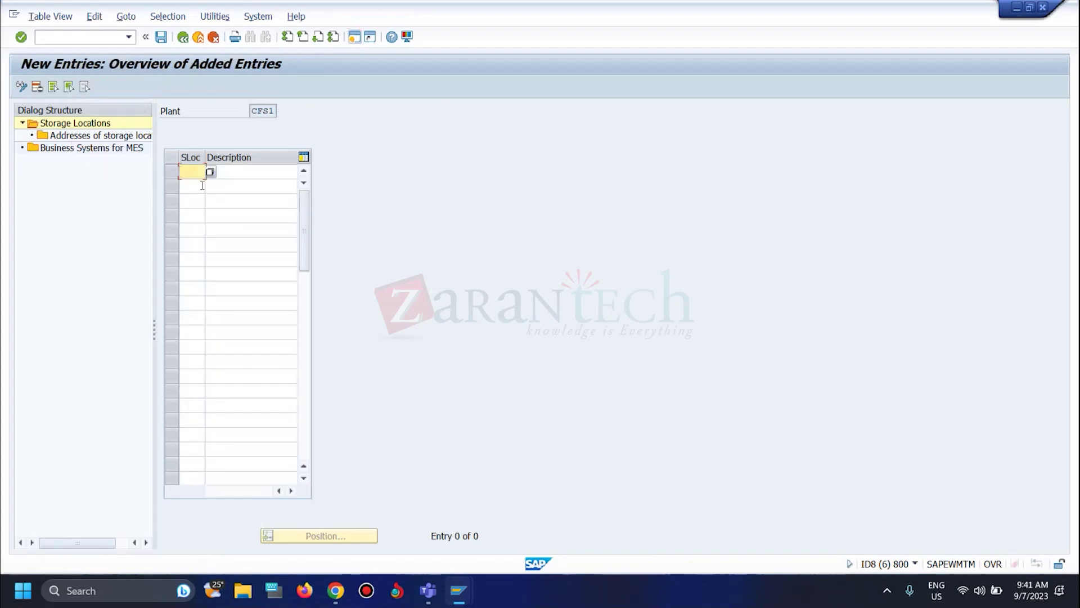
{"action": "type", "text": "CFs1"}
{"action": "left_click", "coordinate": [233, 169]}
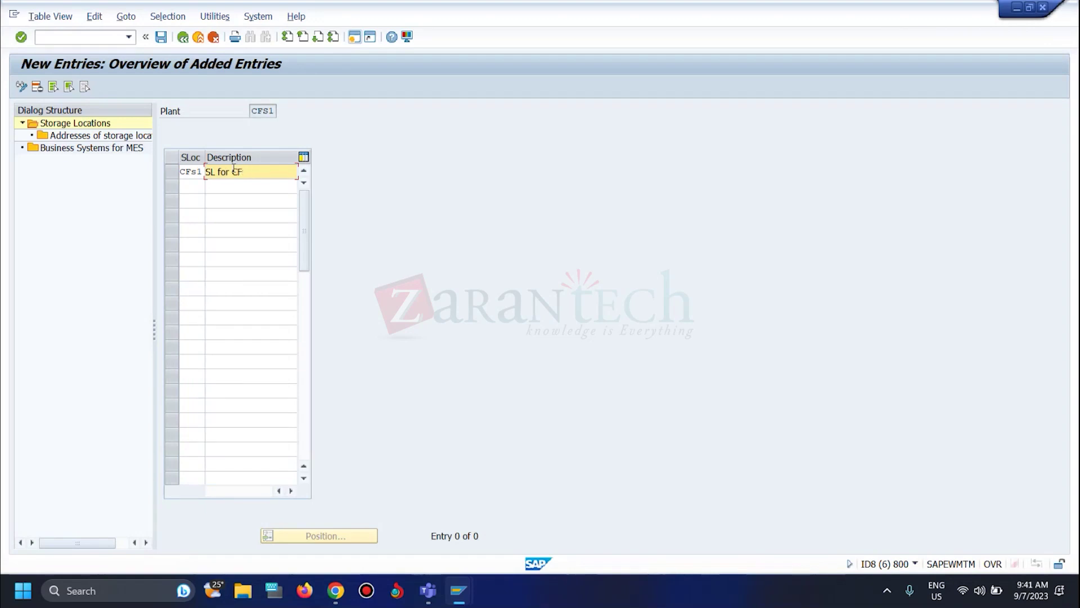
{"action": "type", "text": "1"}
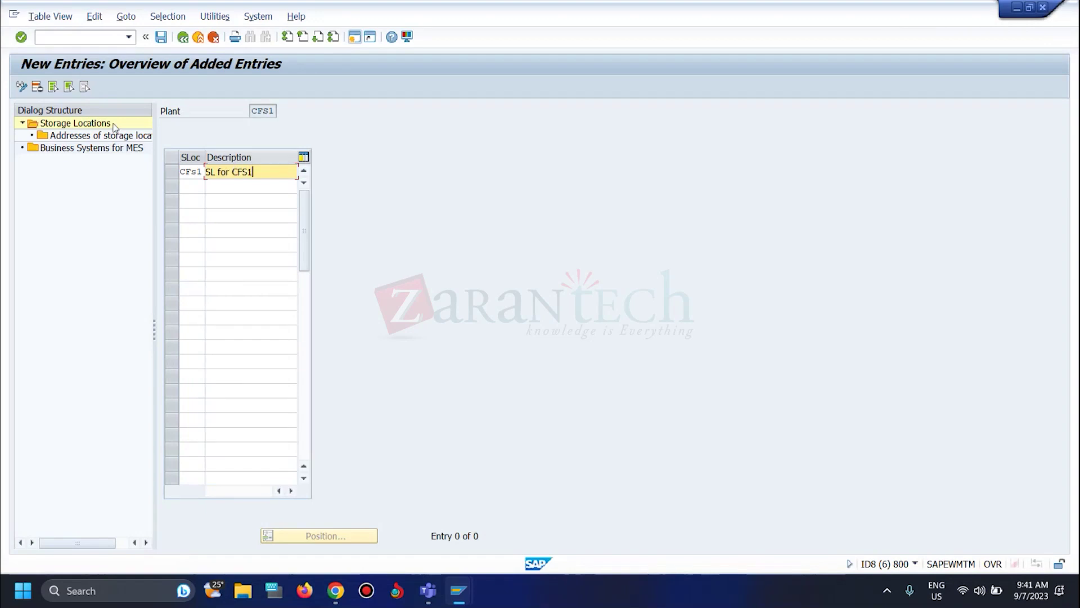
{"action": "left_click", "coordinate": [161, 37]}
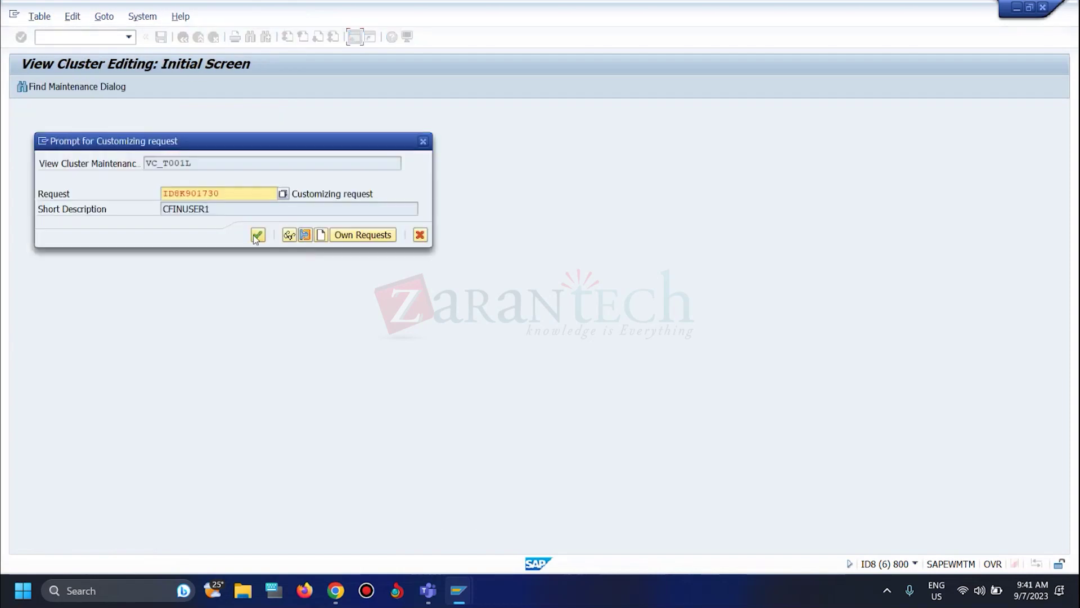
{"action": "key", "text": "Return"}
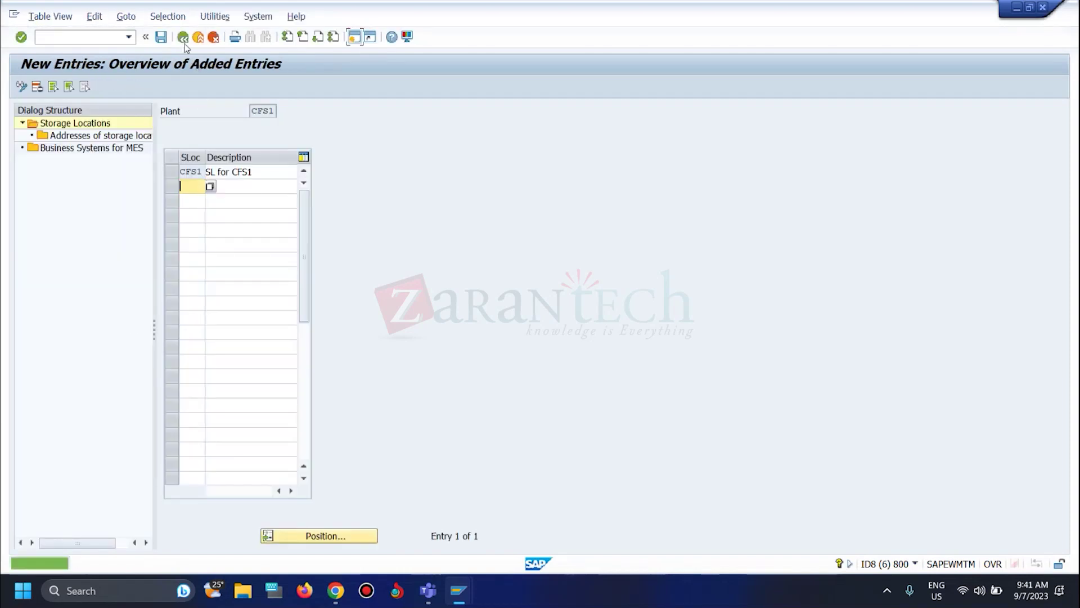
- Leave the Storage Locations view and open the activity for maintaining purchasing organizations
{"action": "left_click", "coordinate": [183, 37]}
{"action": "left_click", "coordinate": [183, 37]}
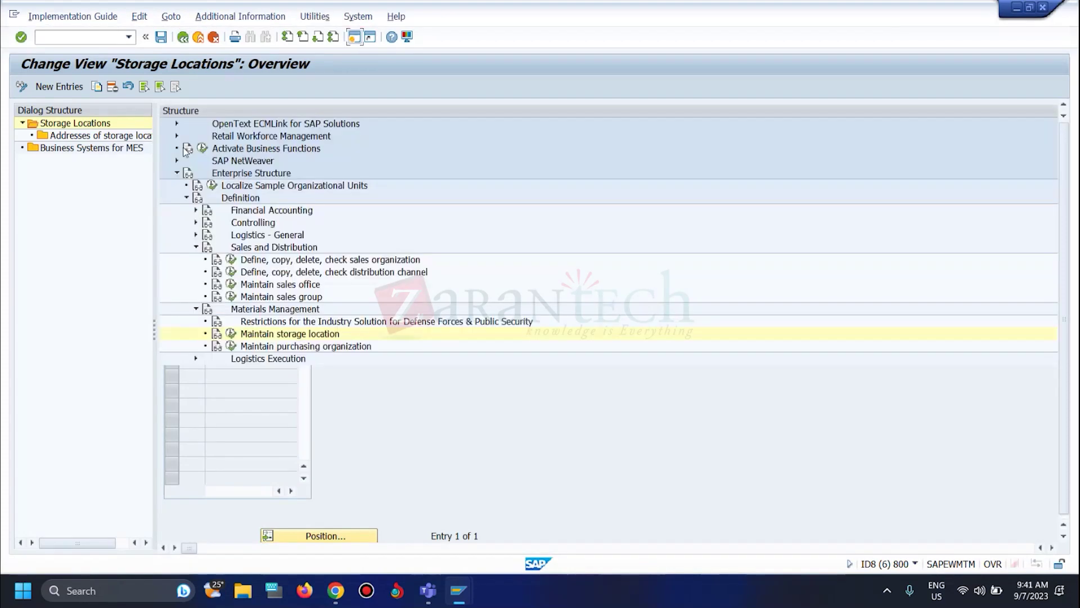
{"action": "left_click", "coordinate": [83, 346]}
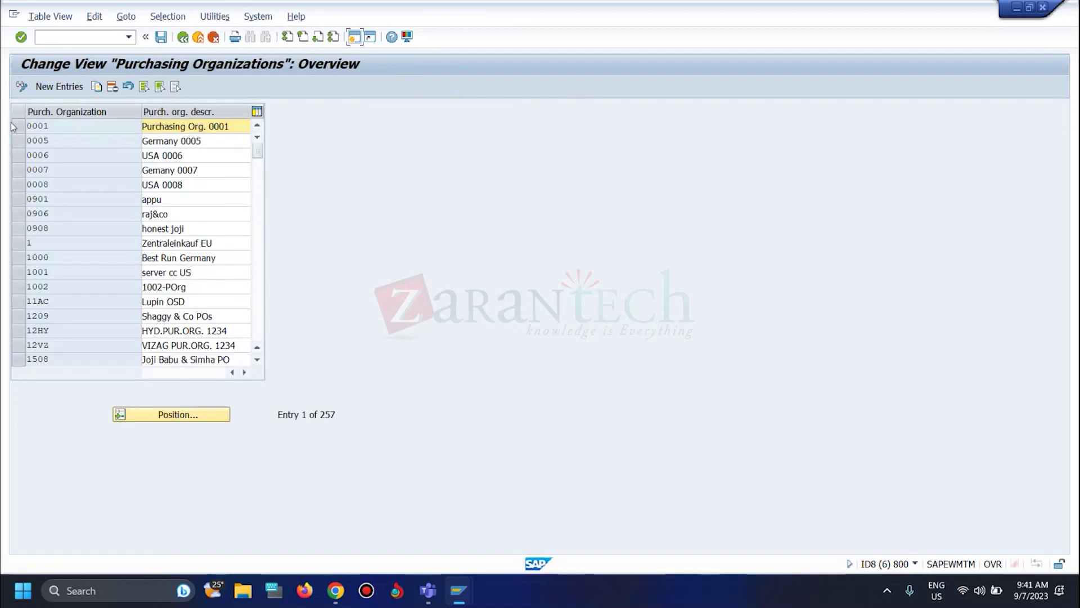
- Switch to the Google Sheets spreadsheet and record Storage location in C14 with source value CFS1 in D14
{"action": "left_click", "coordinate": [335, 590]}
{"action": "type", "text": "Slocat"}
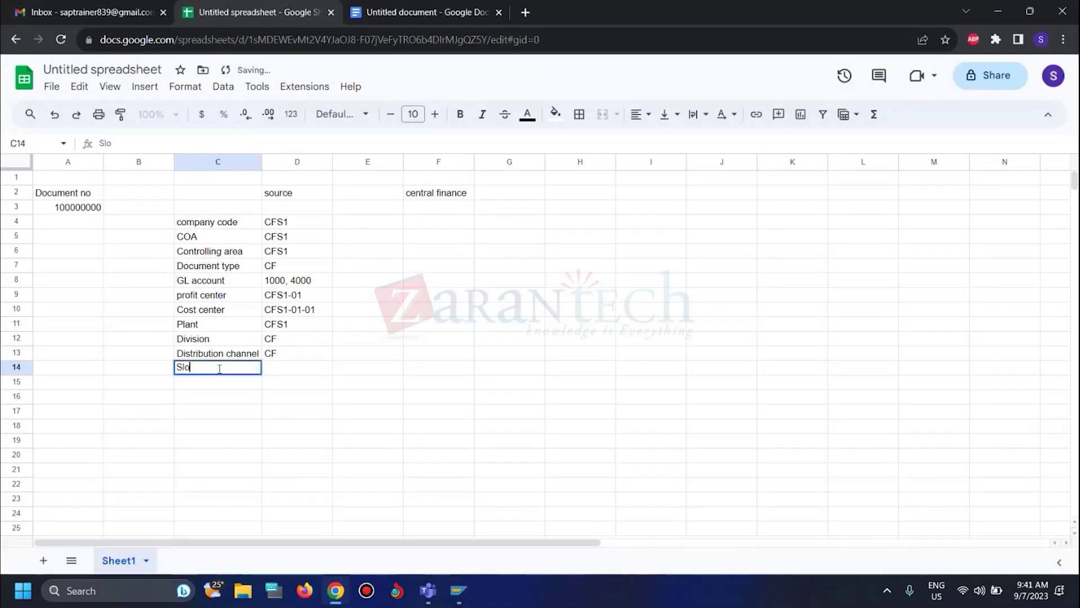
{"action": "key", "text": "BackSpace"}
{"action": "key", "text": "BackSpace"}
{"action": "key", "text": "BackSpace"}
{"action": "key", "text": "BackSpace"}
{"action": "key", "text": "BackSpace"}
{"action": "type", "text": "to"}
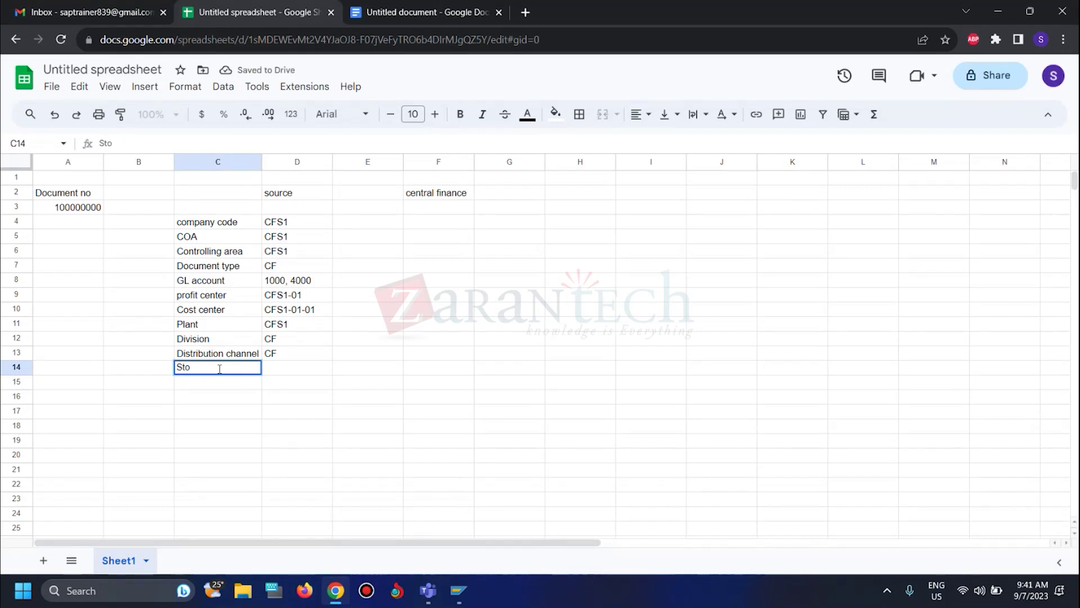
{"action": "type", "text": "rage location"}
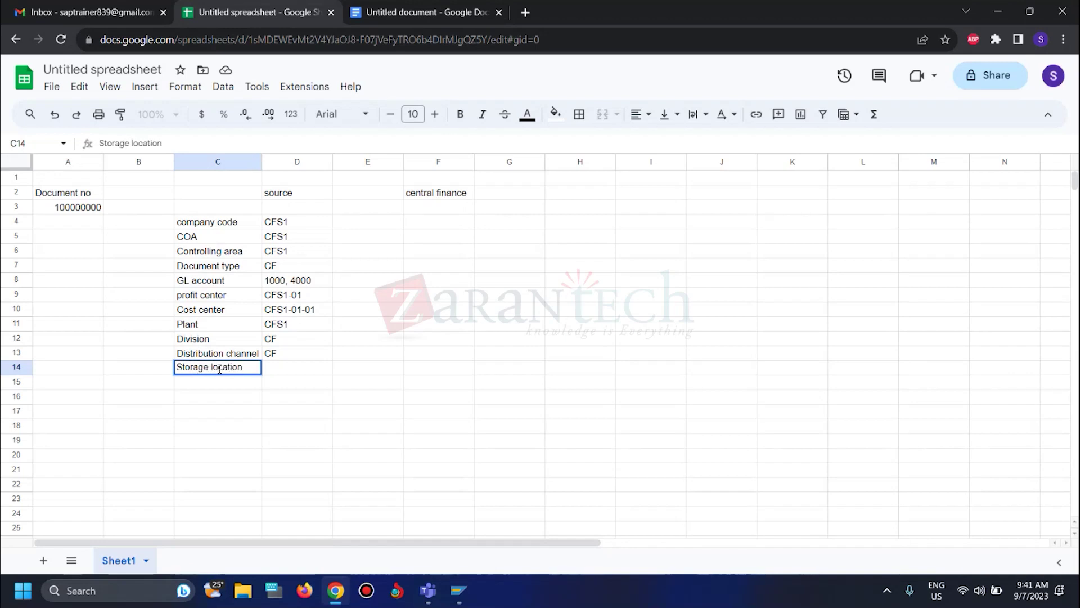
{"action": "left_click", "coordinate": [285, 372]}
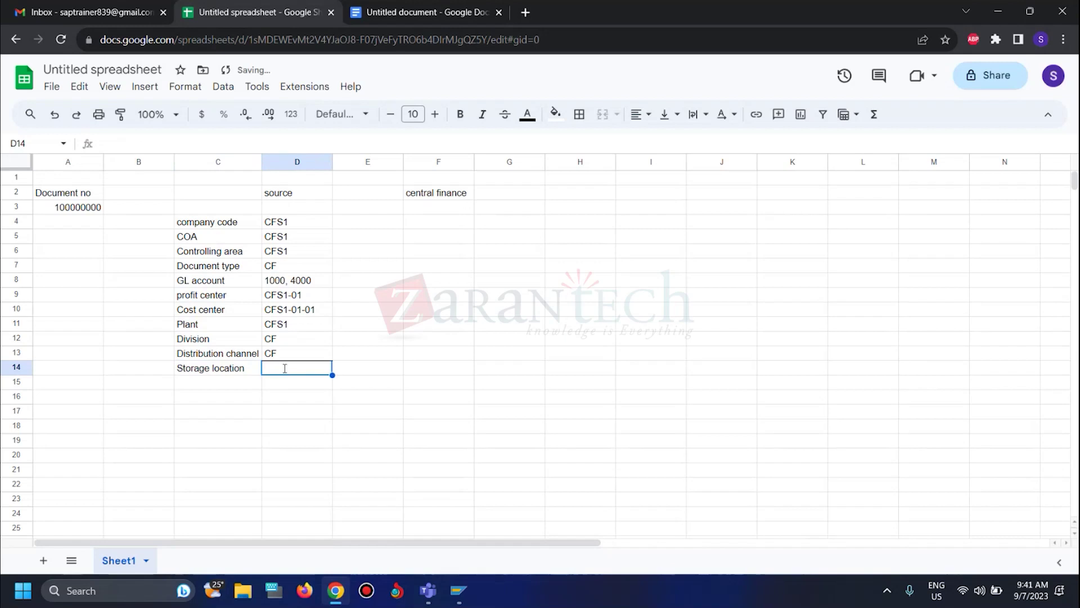
{"action": "type", "text": "CFs1"}
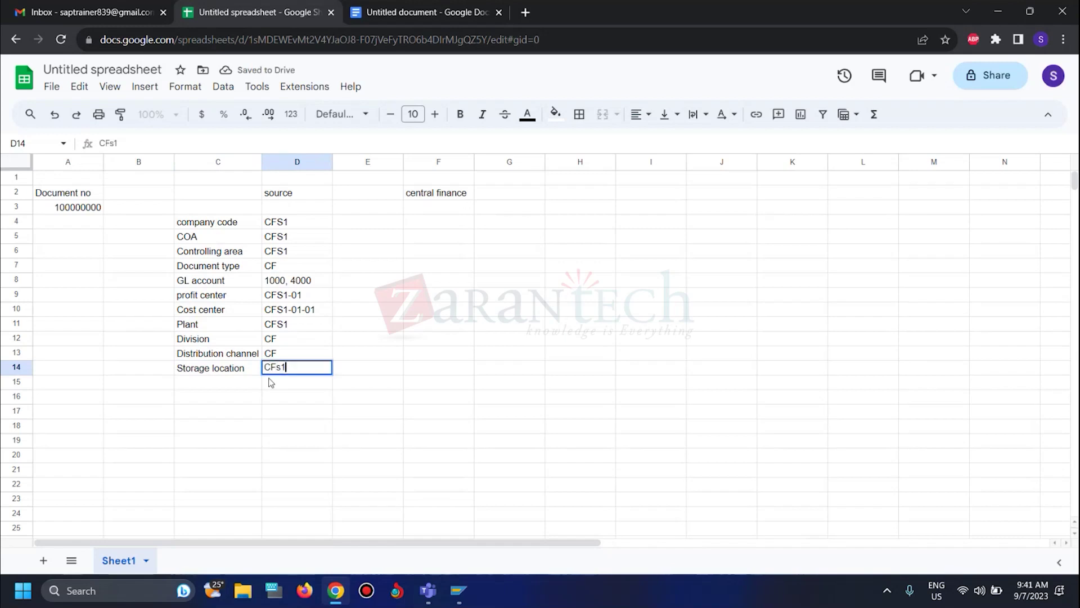
{"action": "type", "text": "S1"}
{"action": "key", "text": "Return"}
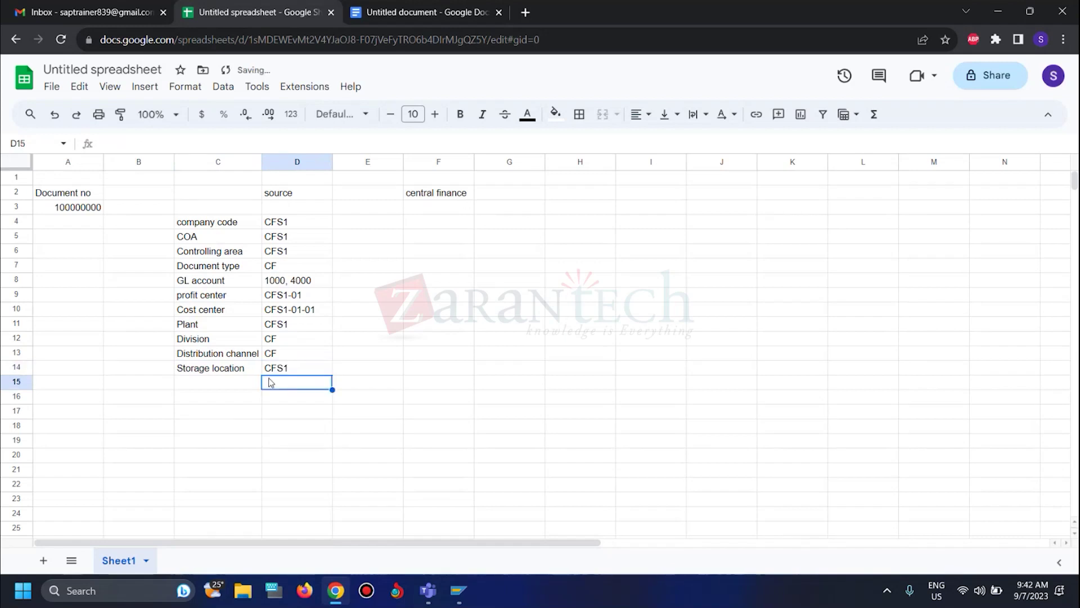
- Switch back to SAP, define a new purchasing organization CFS1 described as "PO for CFS1", and save it in the proposed customizing request
{"action": "key", "text": "alt+Tab"}
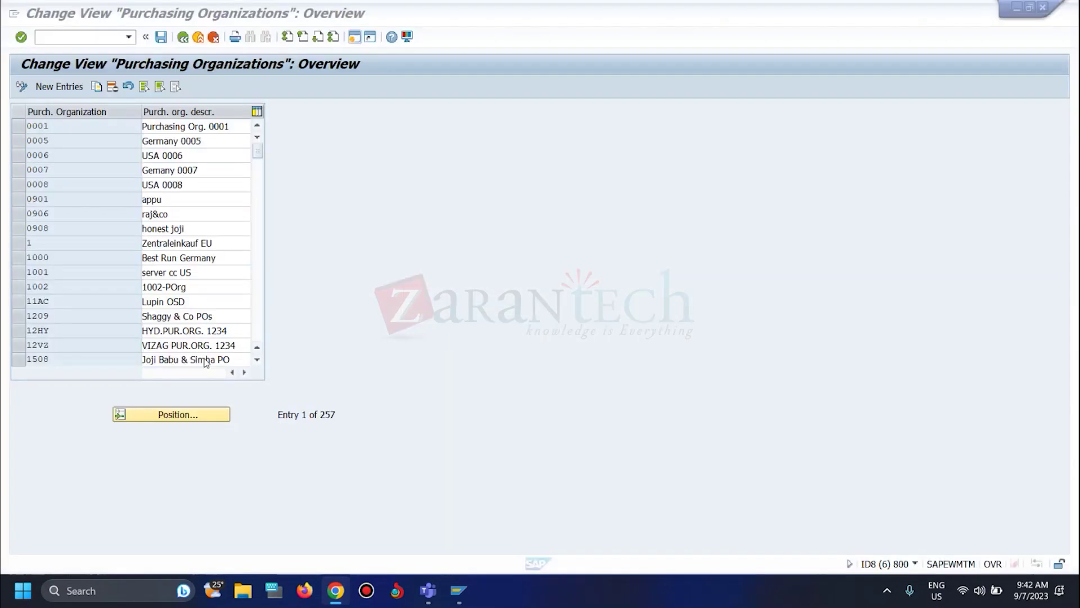
{"action": "left_click", "coordinate": [59, 86]}
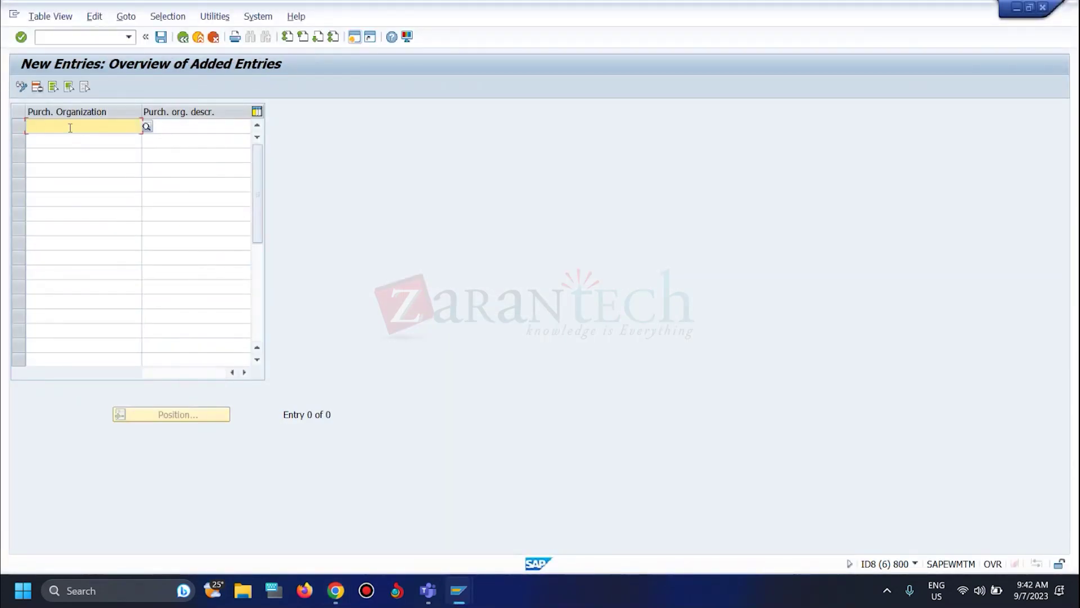
{"action": "type", "text": "CFs1"}
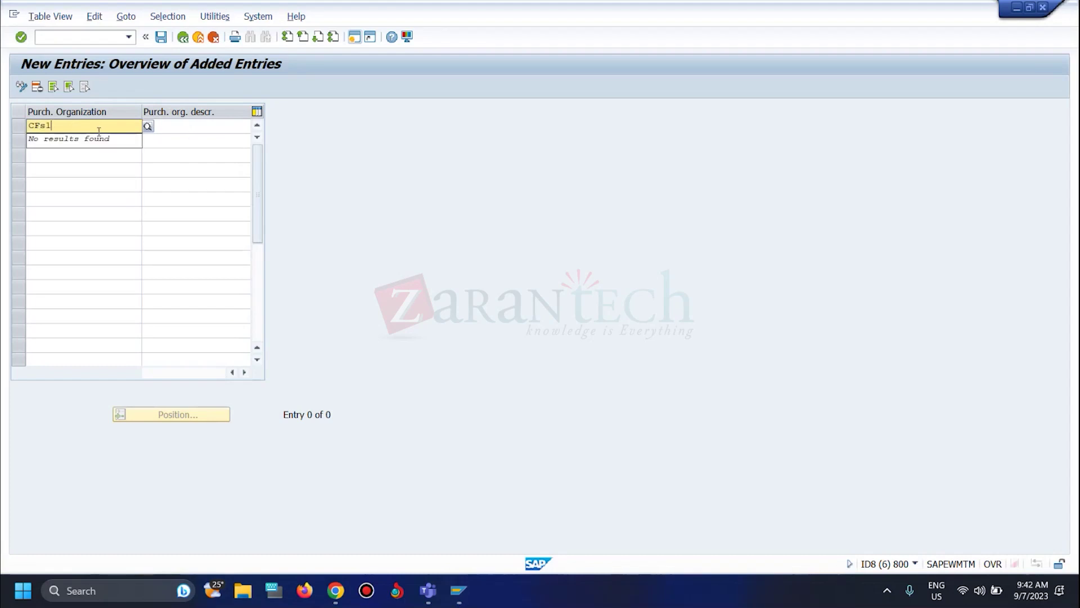
{"action": "left_click", "coordinate": [177, 124]}
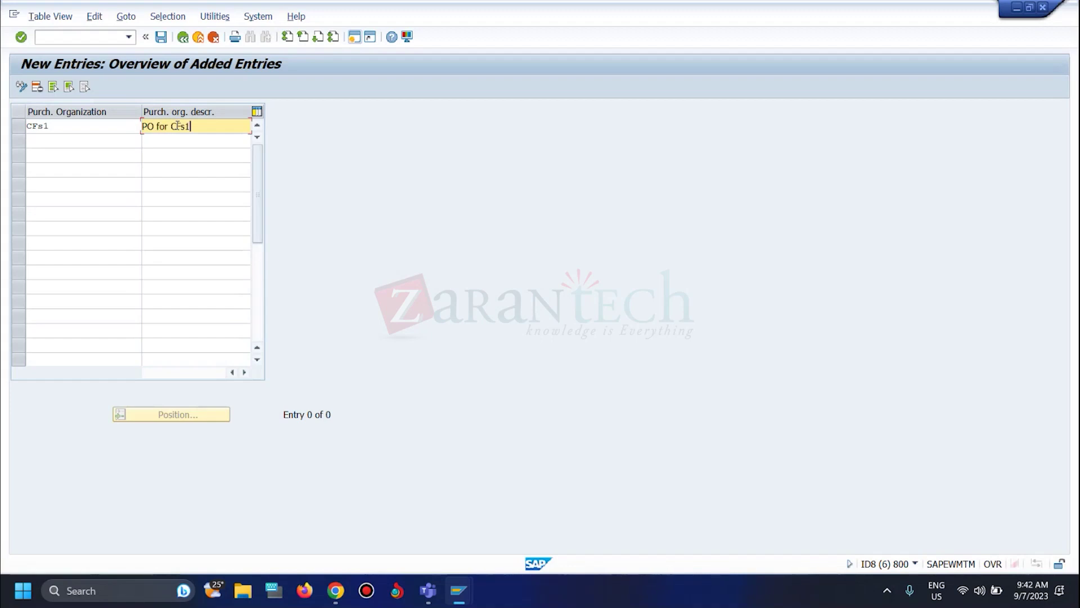
{"action": "left_click", "coordinate": [161, 37]}
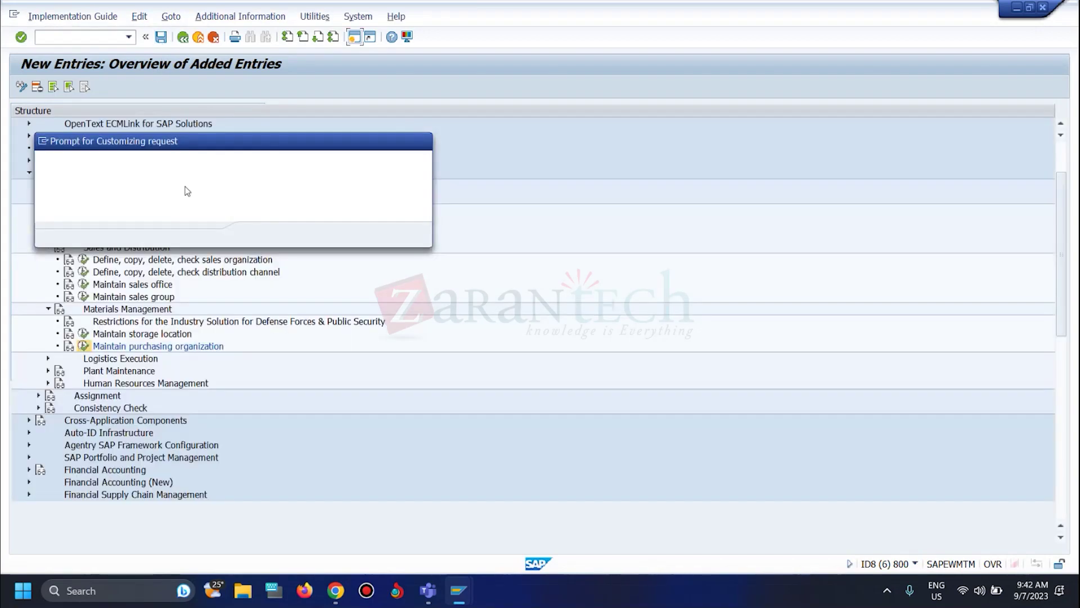
{"action": "left_click", "coordinate": [282, 234]}
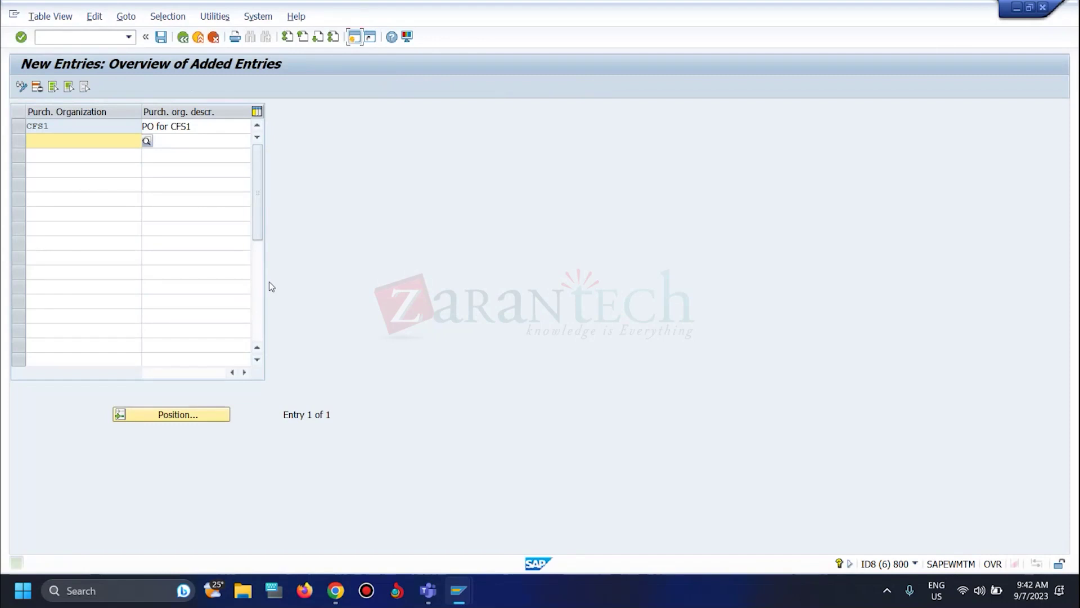
- Switch to the Google Sheets spreadsheet and record purchase org in C15 with source value CFS1 in D15
{"action": "key", "text": "alt+Tab"}
{"action": "type", "text": "purch"}
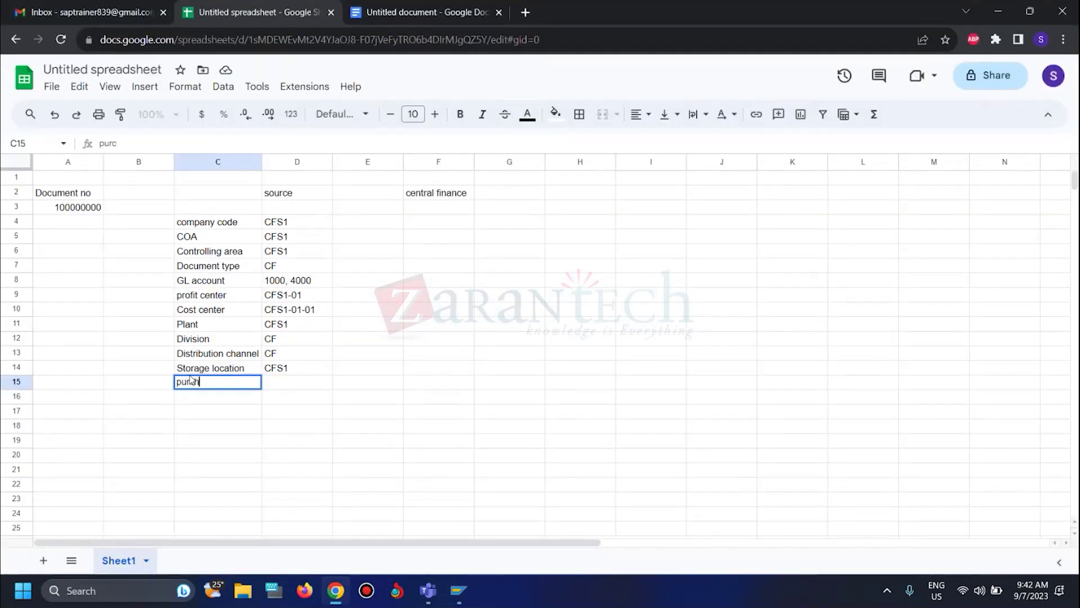
{"action": "type", "text": "ase org for"}
{"action": "key", "text": "Tab"}
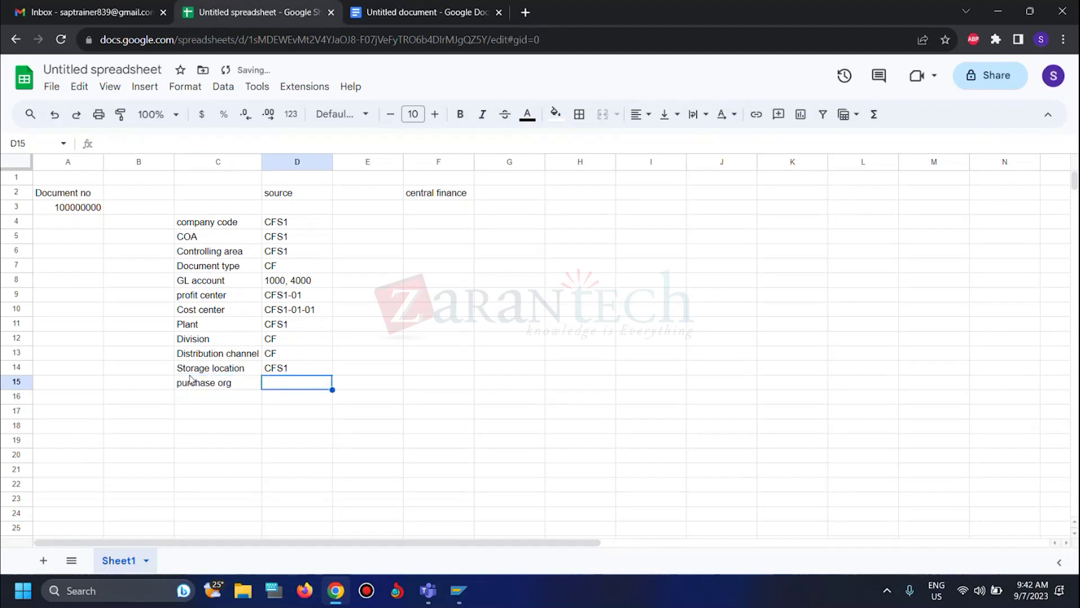
{"action": "type", "text": "CFs1"}
{"action": "key", "text": "BackSpace"}
{"action": "key", "text": "BackSpace"}
{"action": "type", "text": "S1"}
{"action": "key", "text": "Return"}
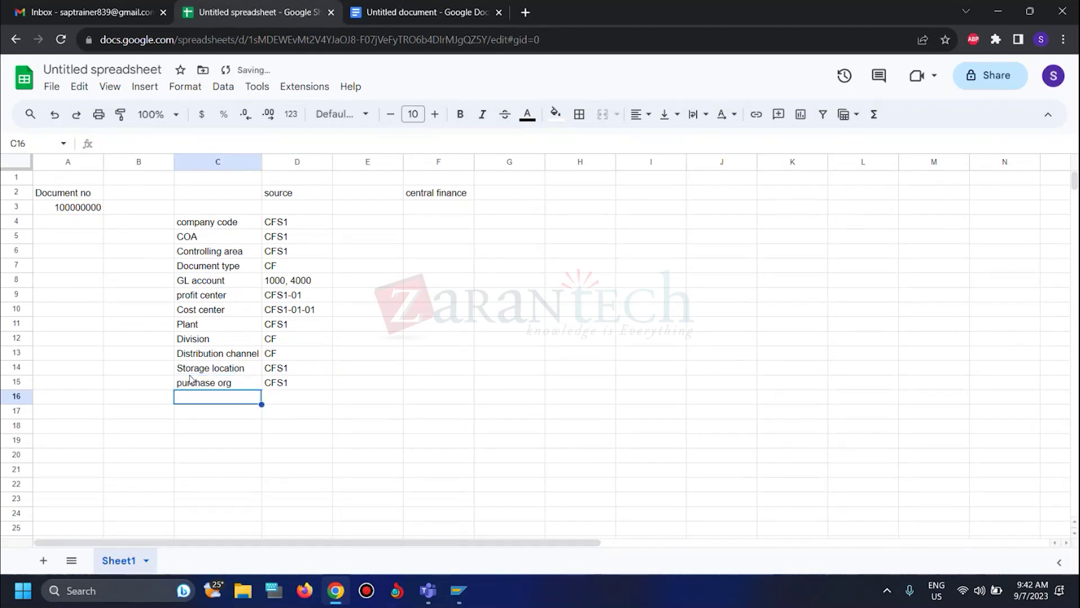
- Switch back to SAP and leave the Purchasing Organizations view to return to the customizing structure
{"action": "key", "text": "alt+Tab"}
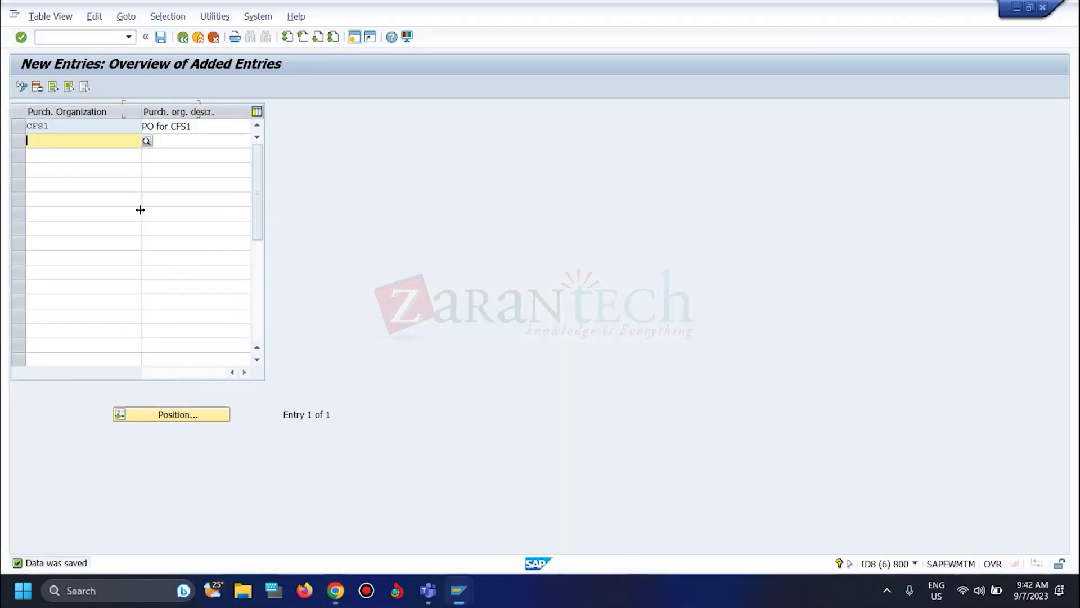
{"action": "left_click", "coordinate": [161, 37]}
{"action": "left_click", "coordinate": [183, 36]}
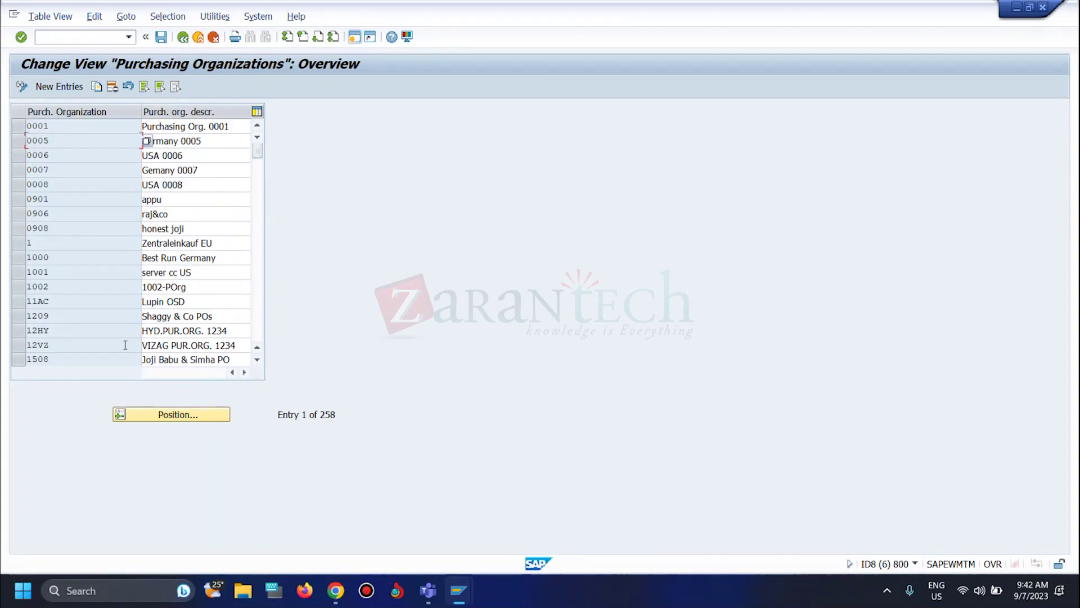
{"action": "left_click", "coordinate": [188, 39]}
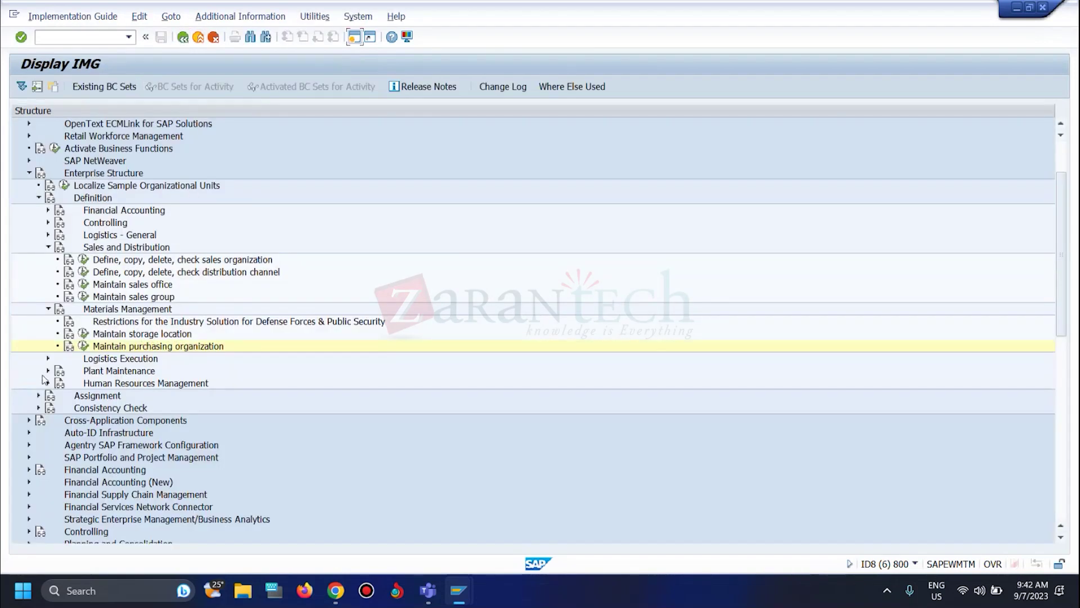
- Under Logistics Execution, open the shipping point activity and choose to define shipping points
{"action": "left_click", "coordinate": [49, 360]}
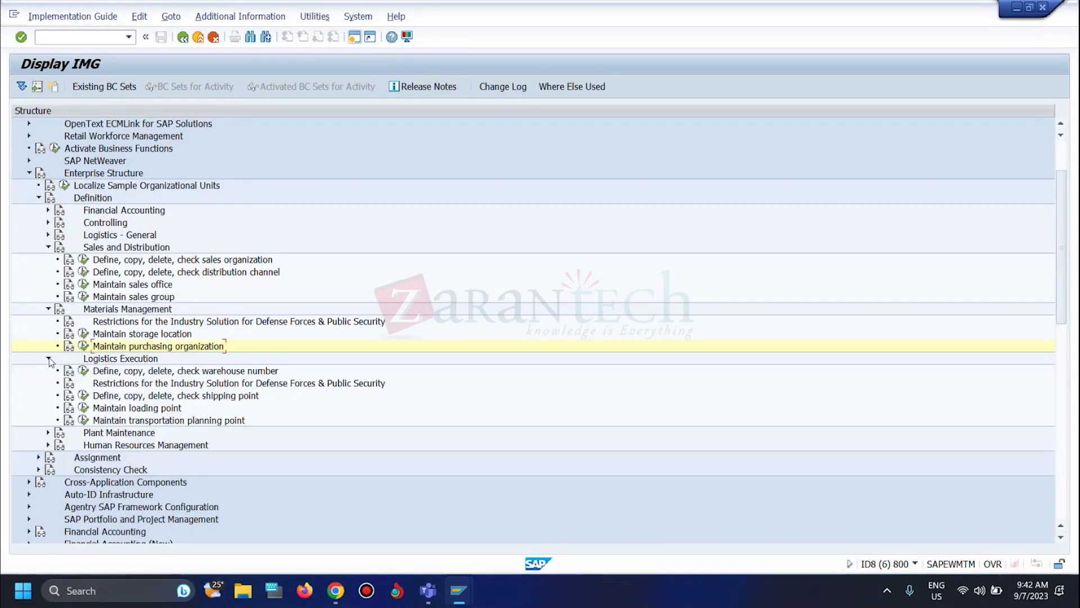
{"action": "scroll", "coordinate": [80, 376], "scroll_direction": "down", "scroll_amount": 1}
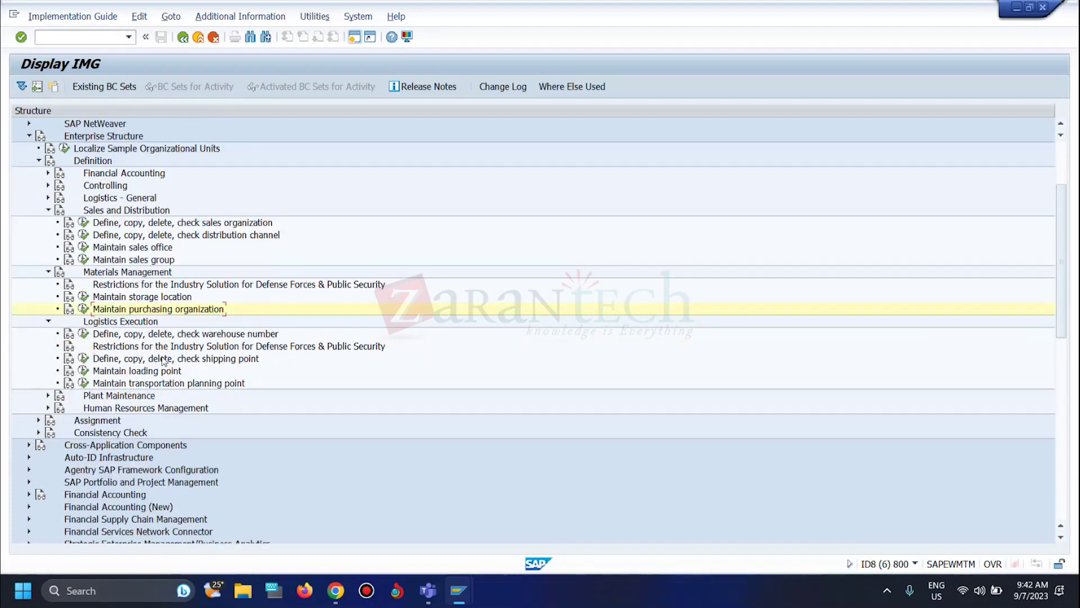
{"action": "left_click", "coordinate": [83, 358]}
{"action": "double_click", "coordinate": [128, 164]}
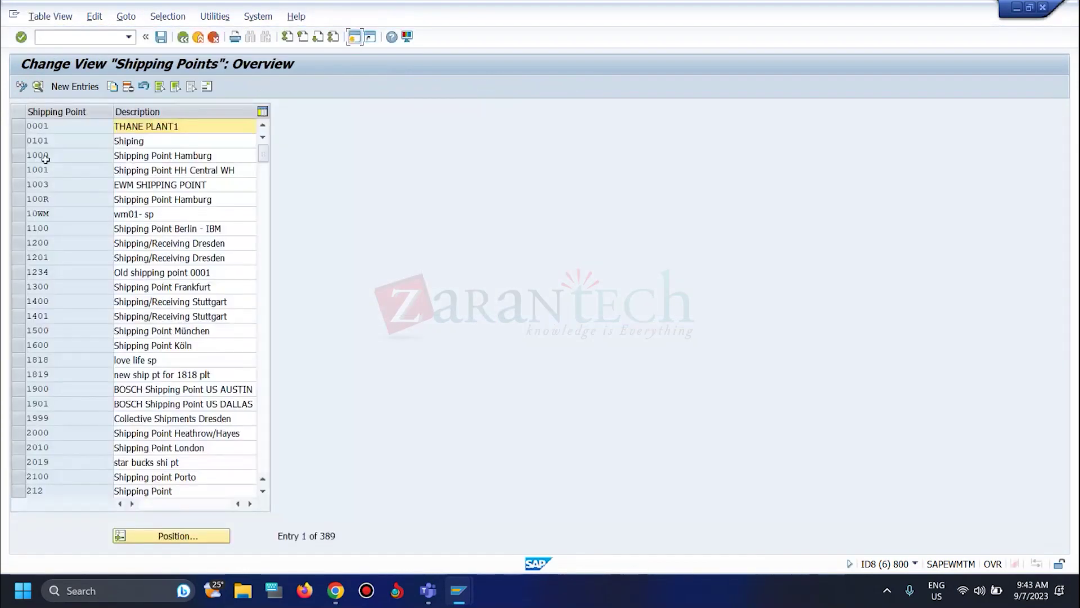
- Create a new shipping point CFS1 described as "Shipping Point for CFS1" with factory calendar 01, Germany standard
{"action": "left_click", "coordinate": [85, 87]}
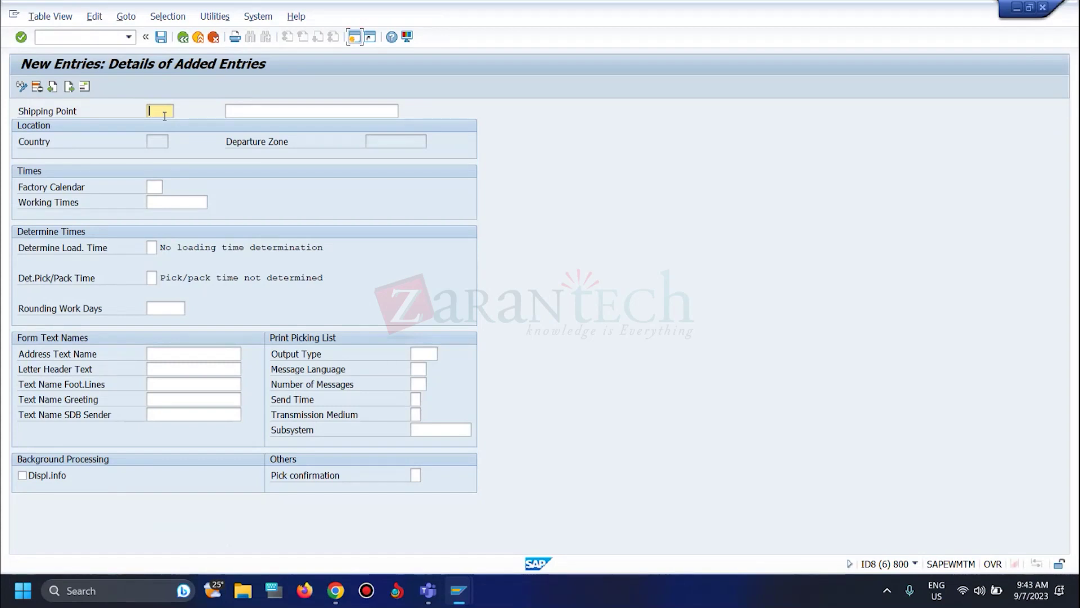
{"action": "type", "text": "CFs1"}
{"action": "left_click", "coordinate": [45, 111]}
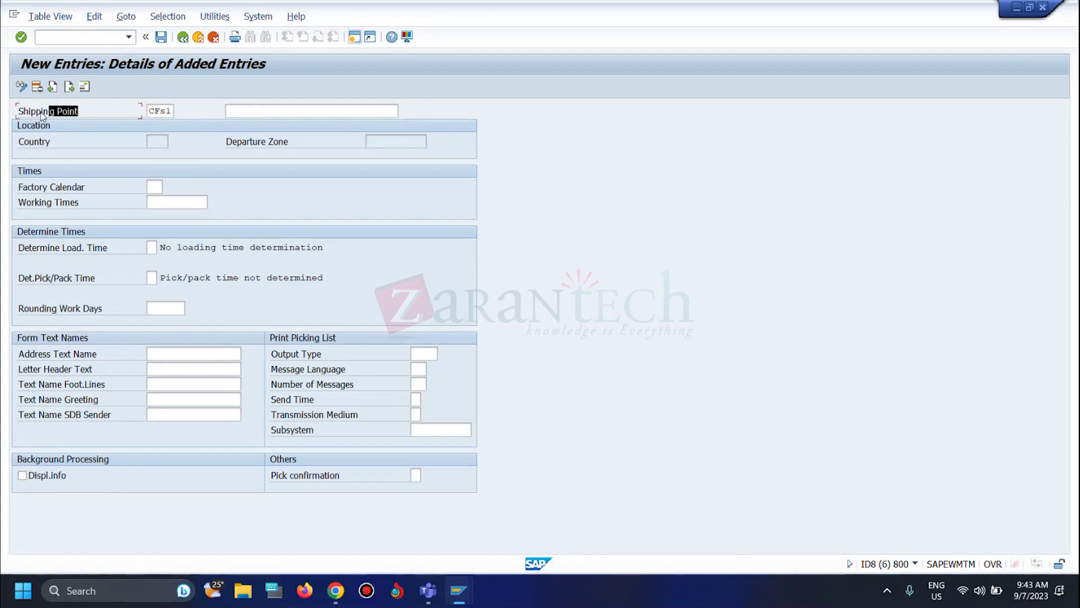
{"action": "left_click", "coordinate": [252, 108]}
{"action": "type", "text": "Shipping Point"}
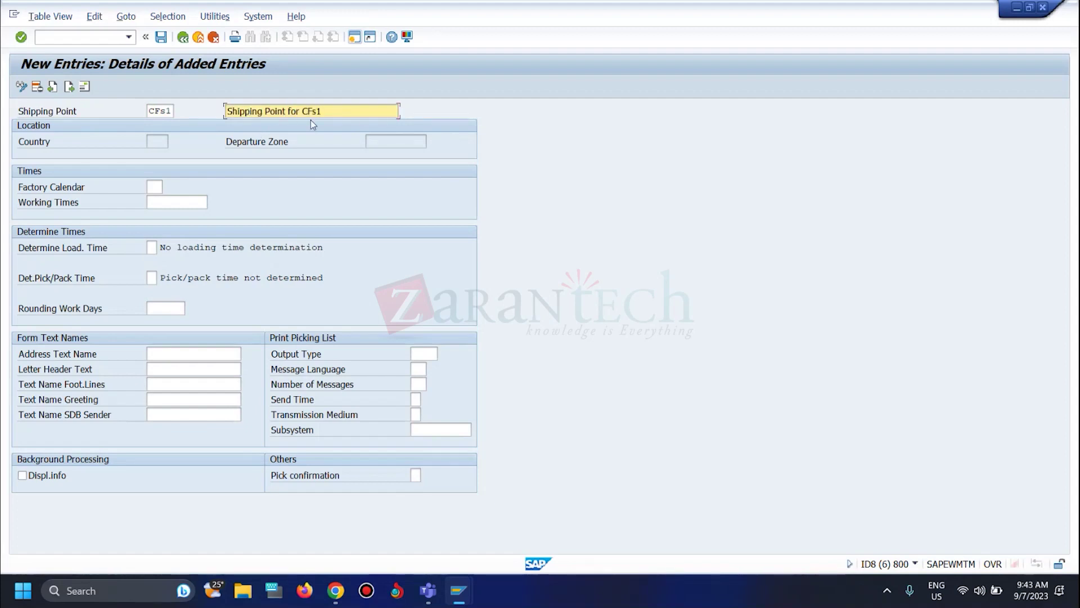
{"action": "key", "text": "Return"}
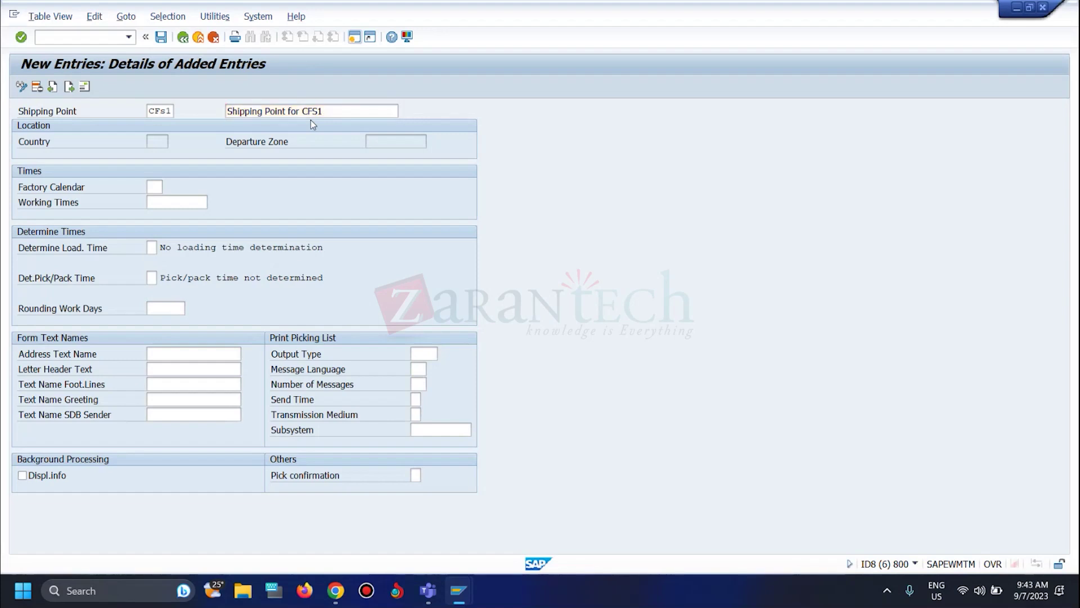
{"action": "left_click", "coordinate": [150, 189]}
{"action": "left_click", "coordinate": [169, 186]}
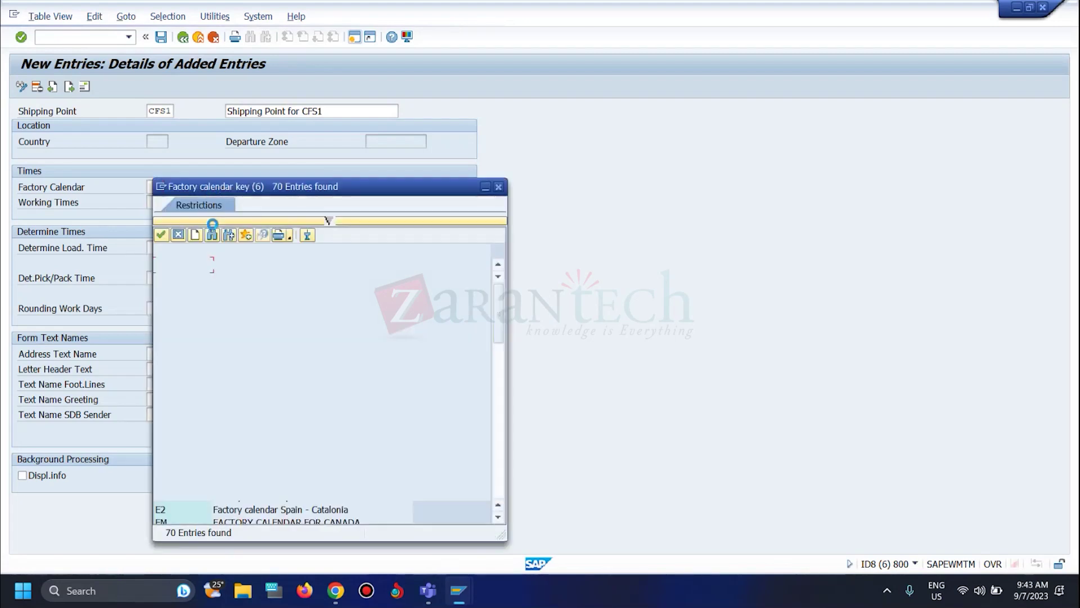
{"action": "left_click", "coordinate": [247, 265]}
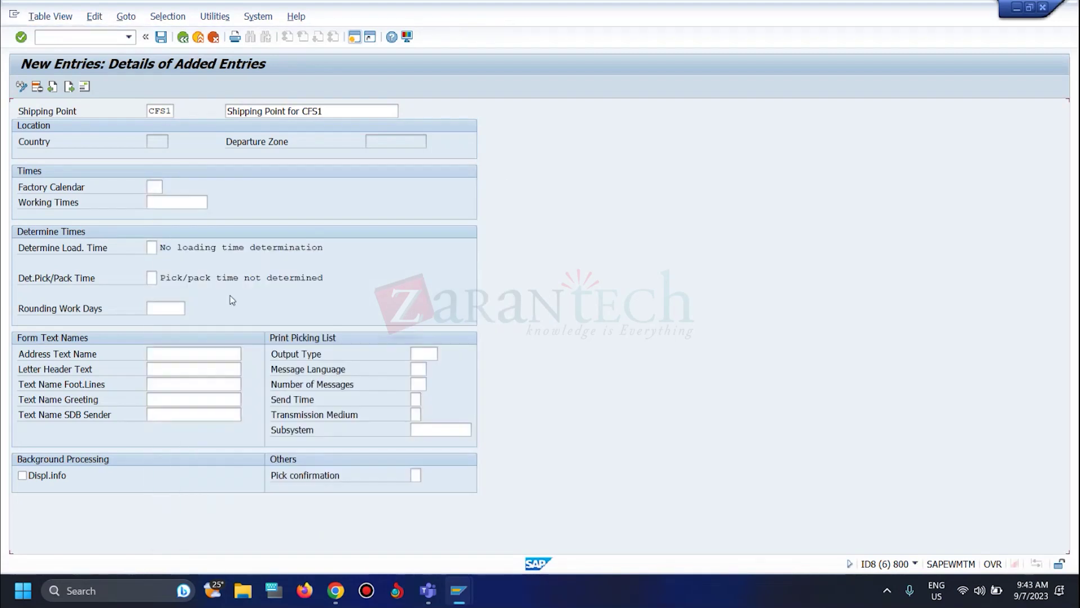
- Save the shipping point with country DE in its address and accept the proposed customizing request
{"action": "left_click", "coordinate": [161, 36]}
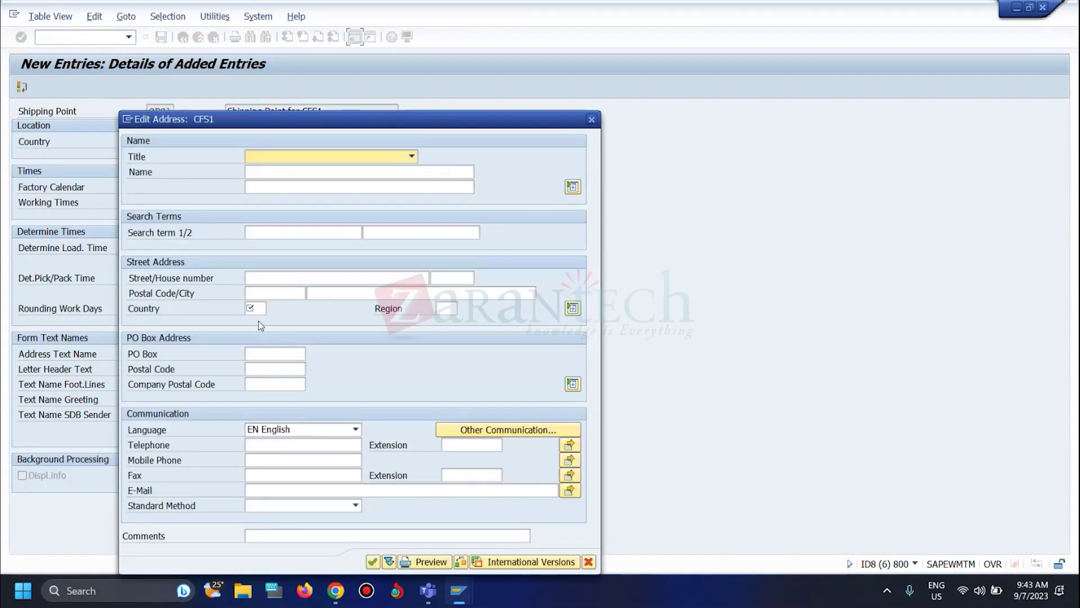
{"action": "left_click", "coordinate": [260, 311]}
{"action": "type", "text": "De"}
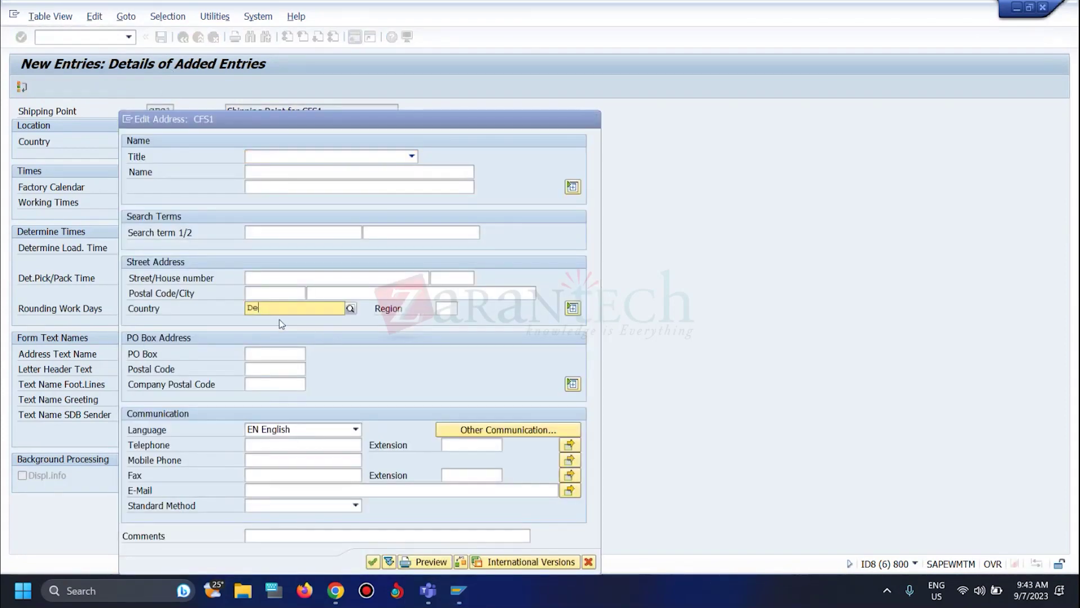
{"action": "left_click", "coordinate": [279, 336]}
{"action": "left_click", "coordinate": [372, 562]}
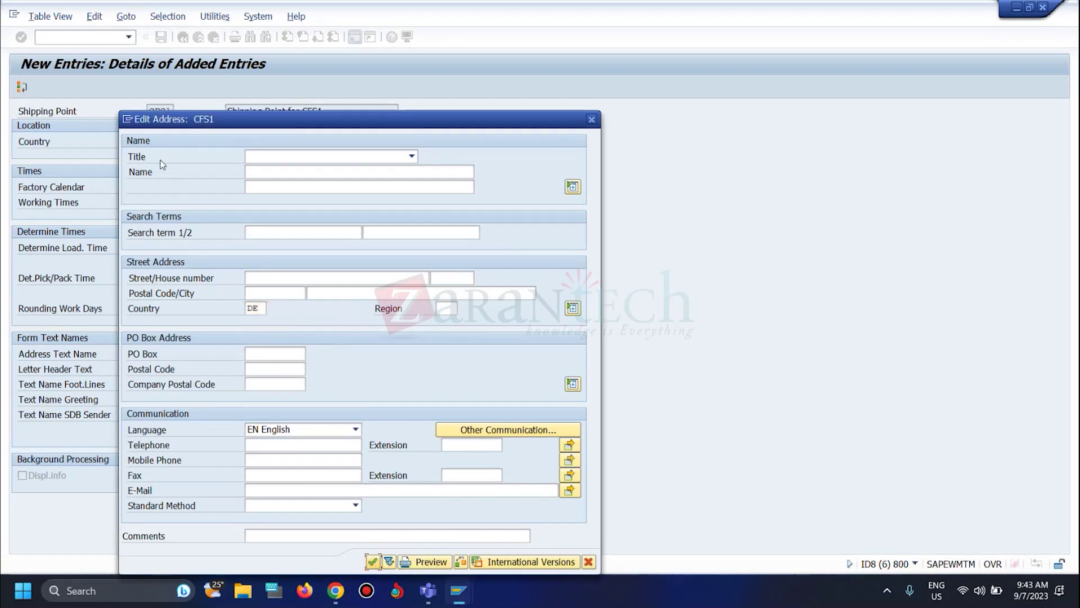
{"action": "left_click", "coordinate": [373, 561]}
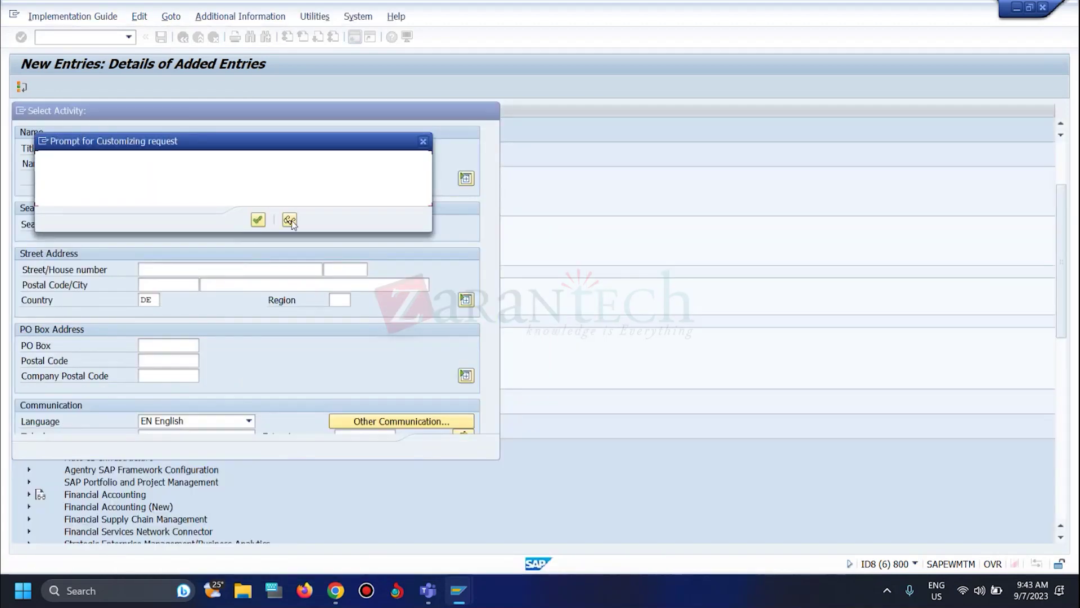
{"action": "left_click", "coordinate": [257, 220]}
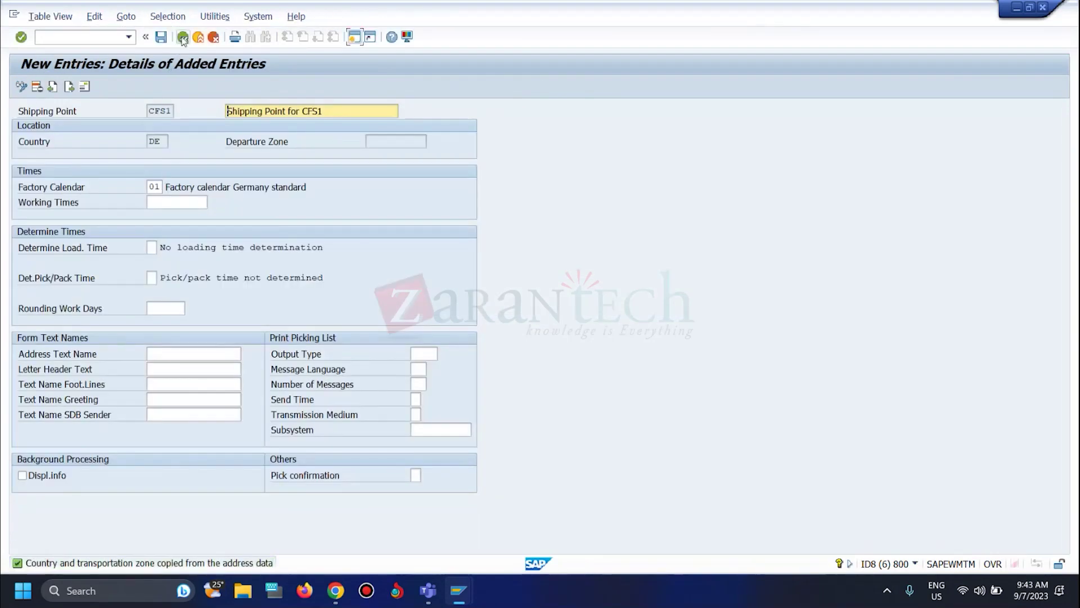
- Leave the Shipping Points view and save the changed data on exit
{"action": "left_click", "coordinate": [183, 38]}
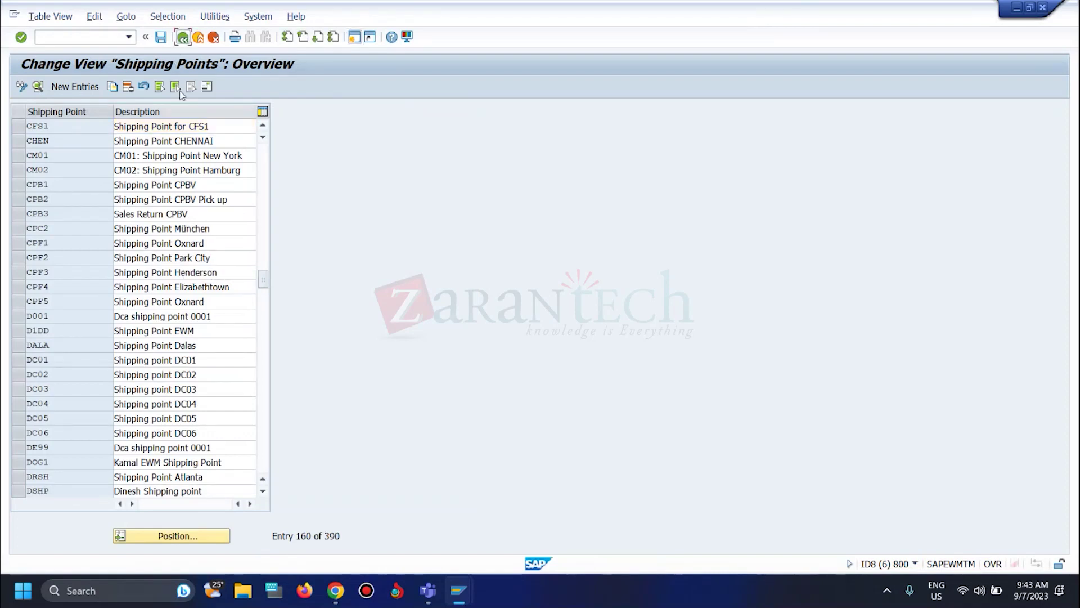
{"action": "left_click", "coordinate": [183, 38]}
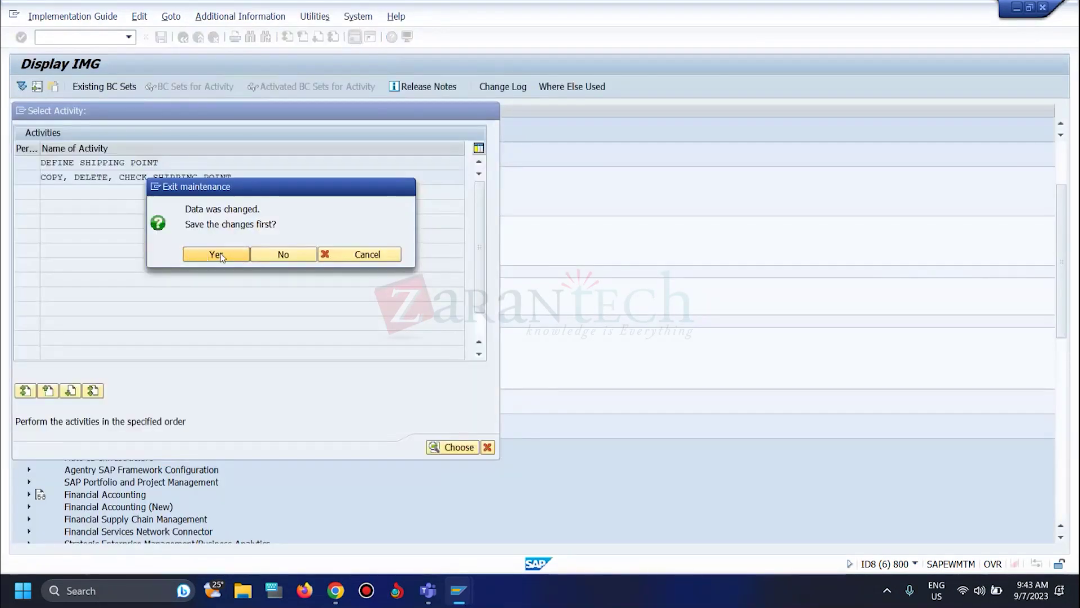
{"action": "left_click", "coordinate": [222, 256]}
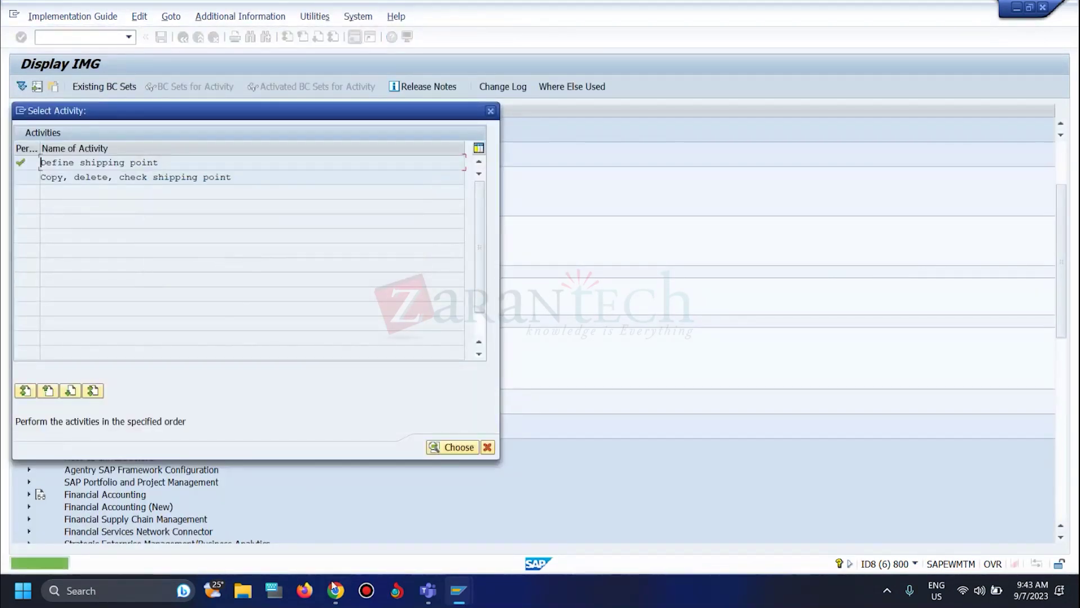
- Switch to the Google Sheets spreadsheet and record Shipping point in C16 with source value CFS1 in D16
{"action": "key", "text": "alt+Tab"}
{"action": "type", "text": "Sh"}
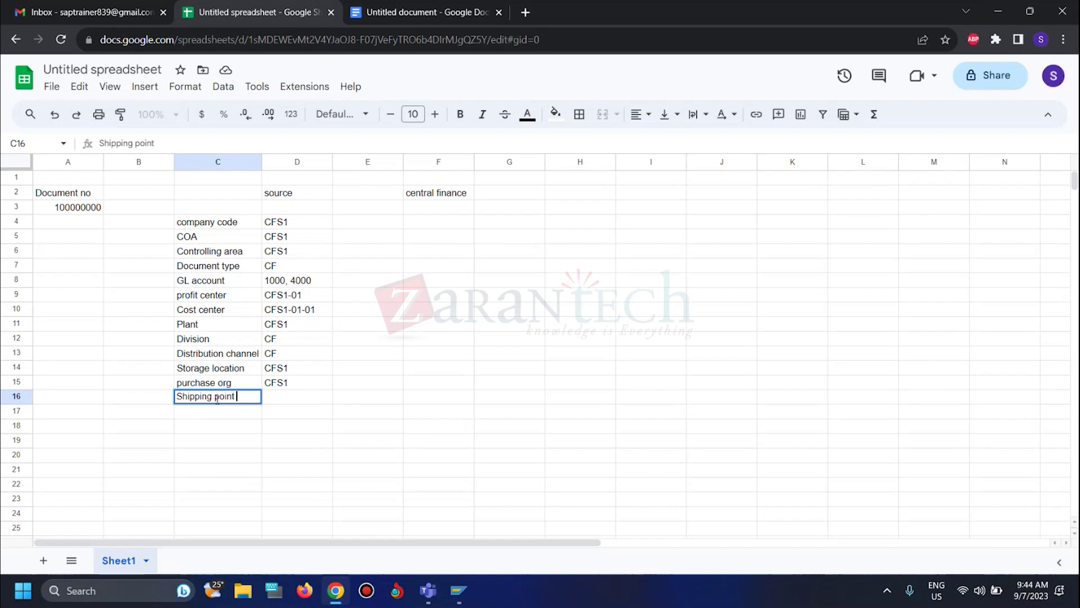
{"action": "type", "text": "ipping point"}
{"action": "left_click", "coordinate": [289, 396]}
{"action": "type", "text": "CF"}
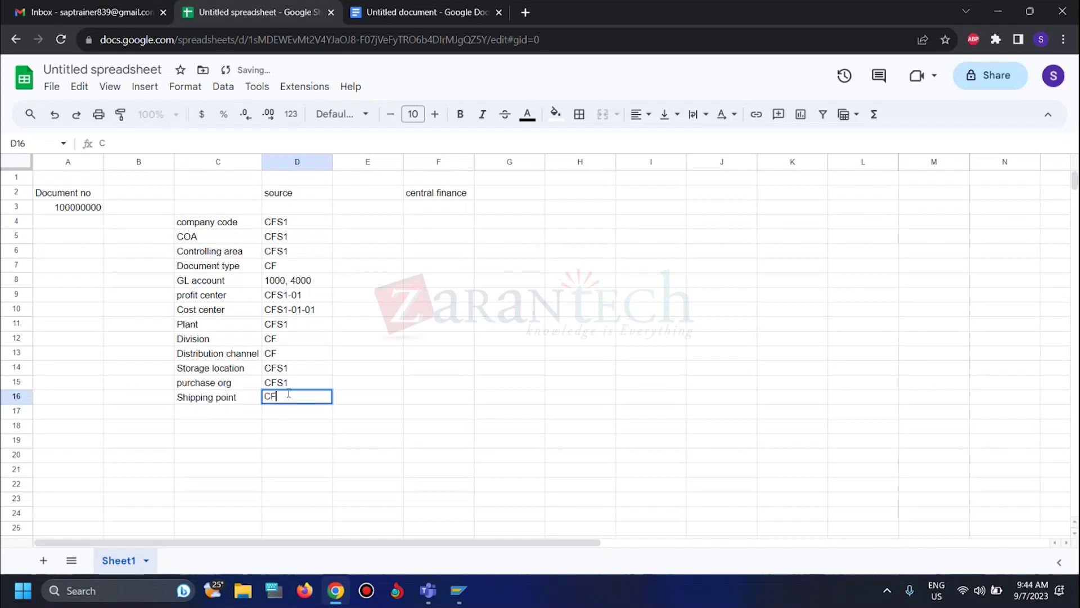
{"action": "type", "text": "S1"}
{"action": "left_click", "coordinate": [339, 387]}
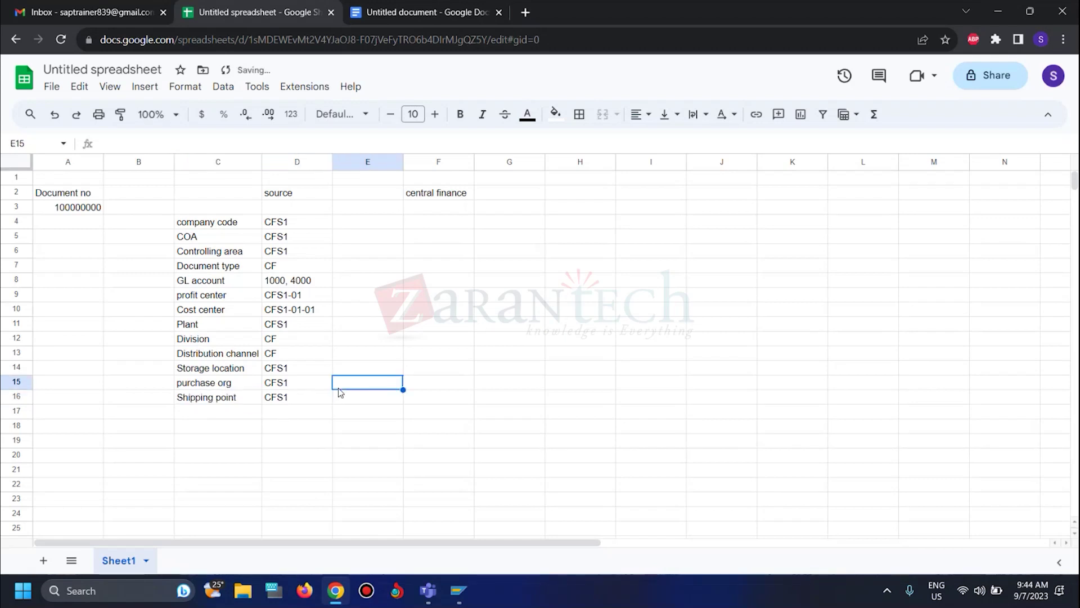
- Switch back to SAP and close the shipping point activity selection to return to the customizing structure
{"action": "key", "text": "super+Tab"}
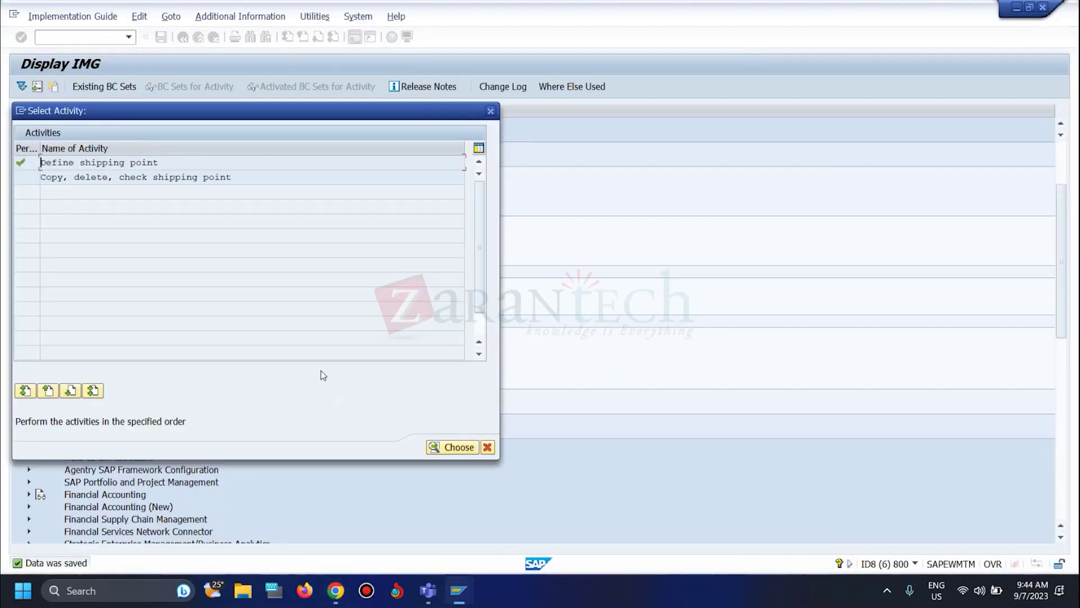
{"action": "key", "text": "alt+Tab"}
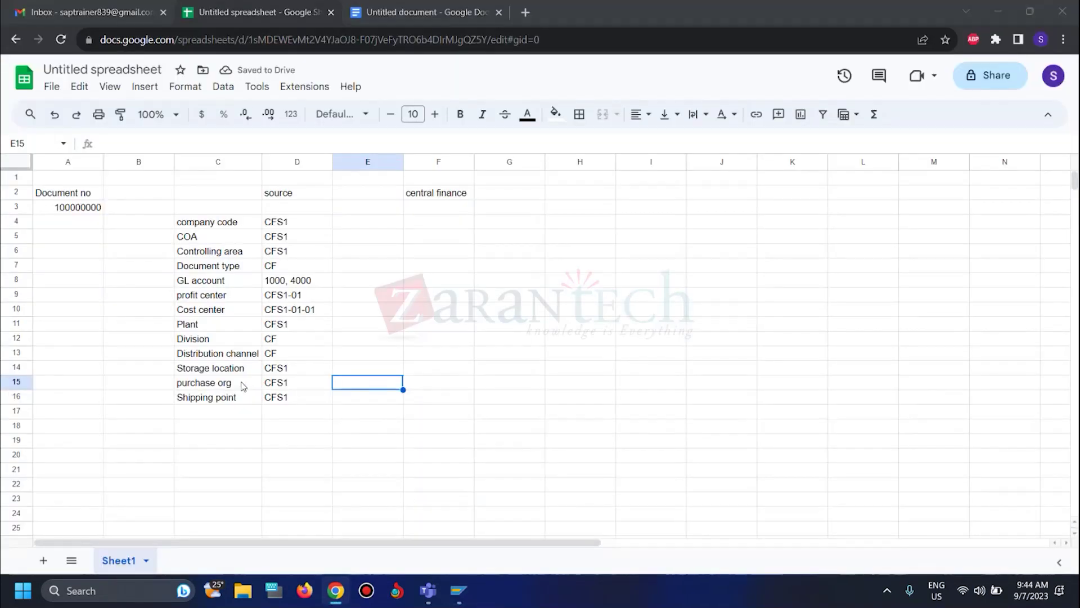
{"action": "key", "text": "alt+Tab"}
{"action": "left_click", "coordinate": [470, 448]}
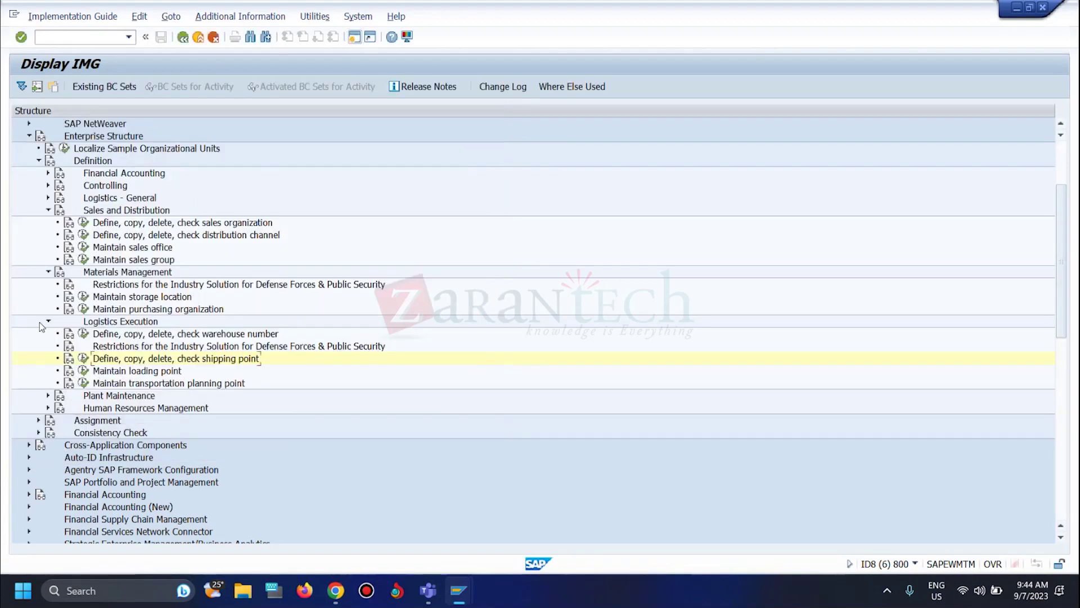
- Collapse the Definition node under Enterprise Structure and expand the Assignment node
{"action": "scroll", "coordinate": [25, 330], "scroll_direction": "down", "scroll_amount": 4}
{"action": "scroll", "coordinate": [22, 211], "scroll_direction": "up", "scroll_amount": 6}
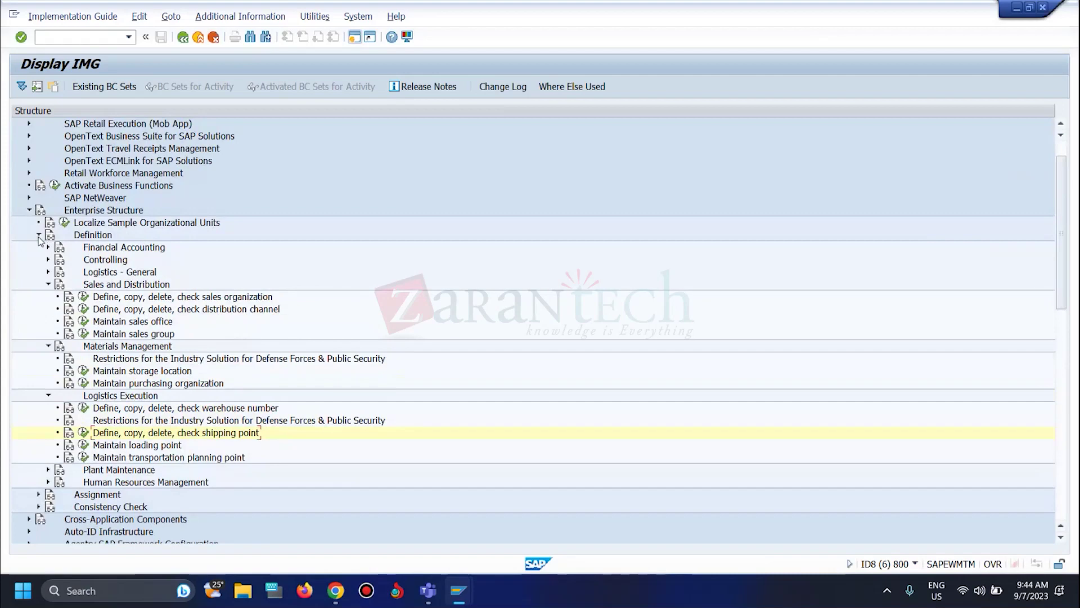
{"action": "left_click", "coordinate": [38, 235]}
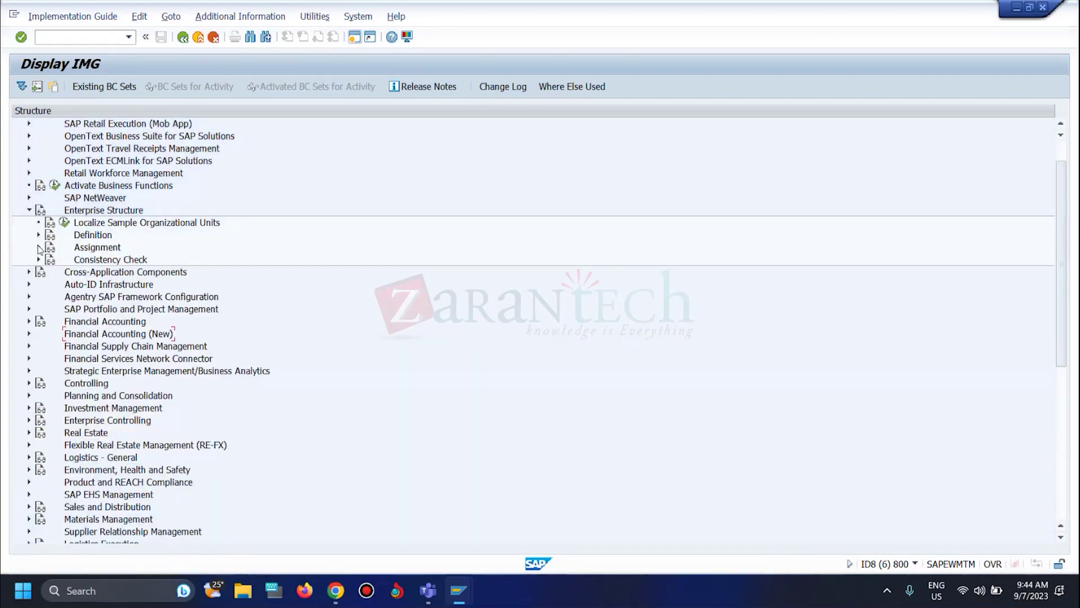
{"action": "left_click", "coordinate": [38, 248]}
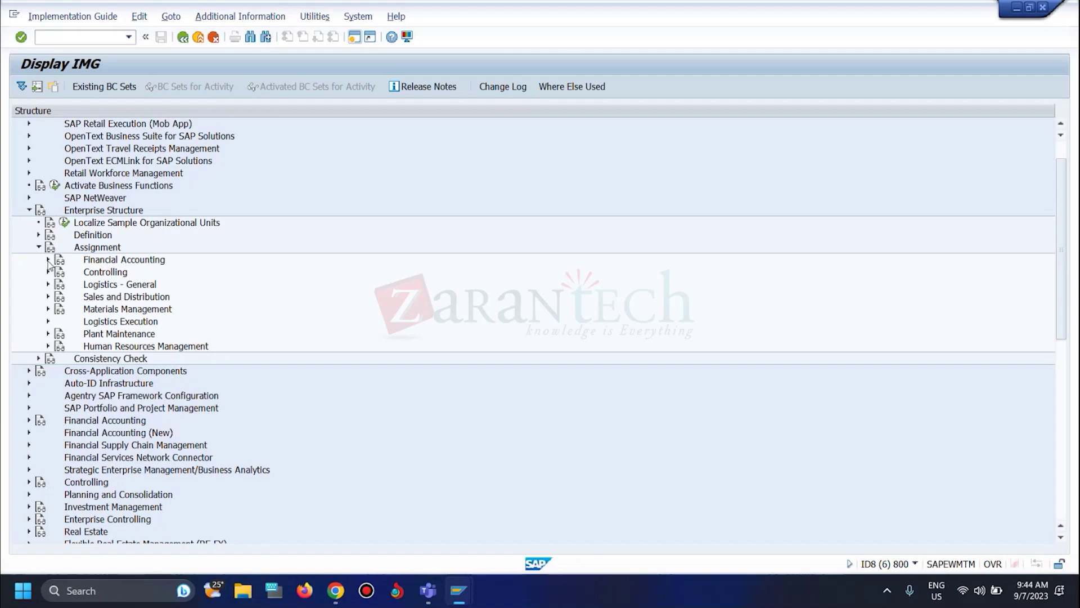
- Review the assignment activities under Financial Accounting and Controlling, collapsing each node after viewing it
{"action": "left_click", "coordinate": [49, 260]}
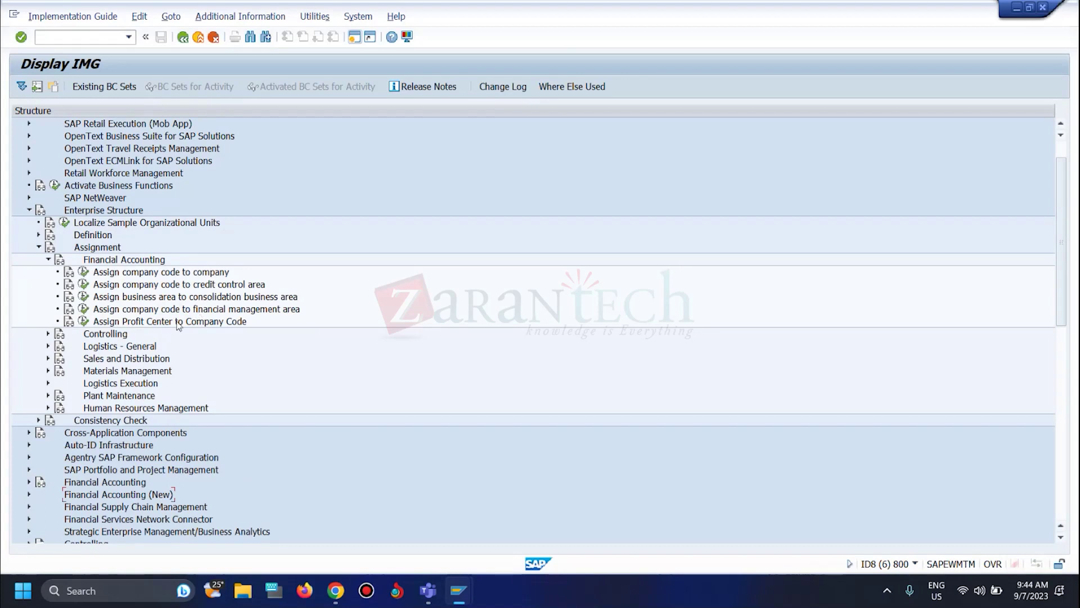
{"action": "left_click", "coordinate": [48, 259]}
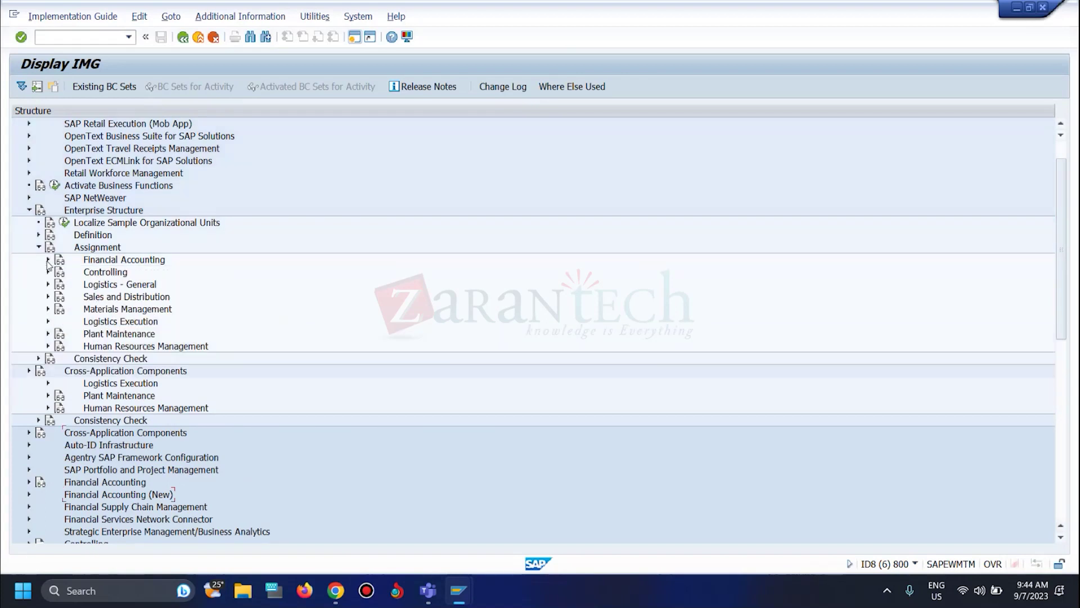
{"action": "left_click", "coordinate": [47, 272]}
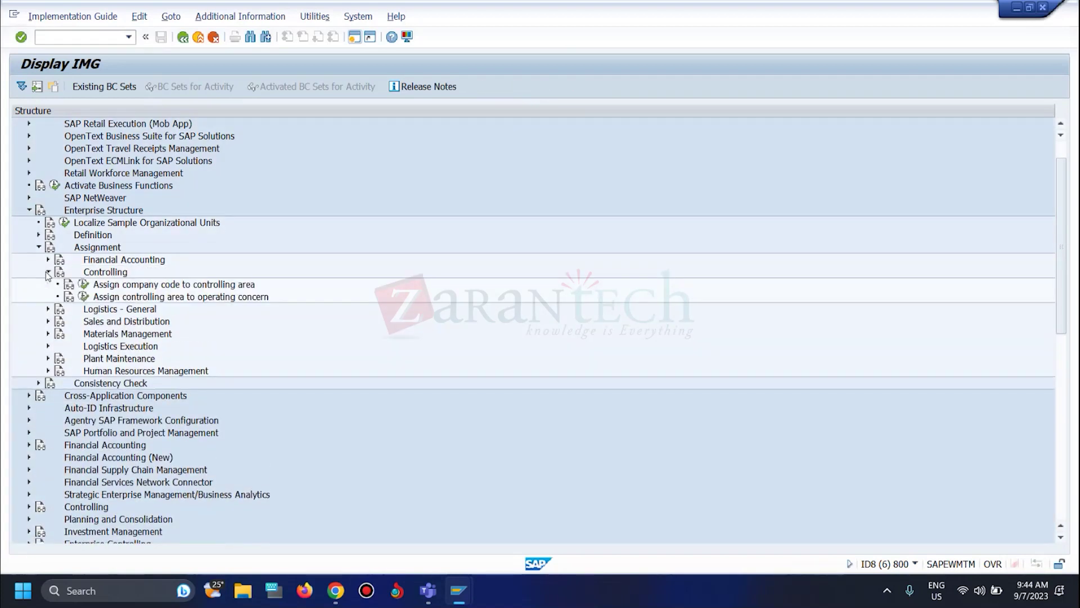
{"action": "left_click", "coordinate": [48, 272]}
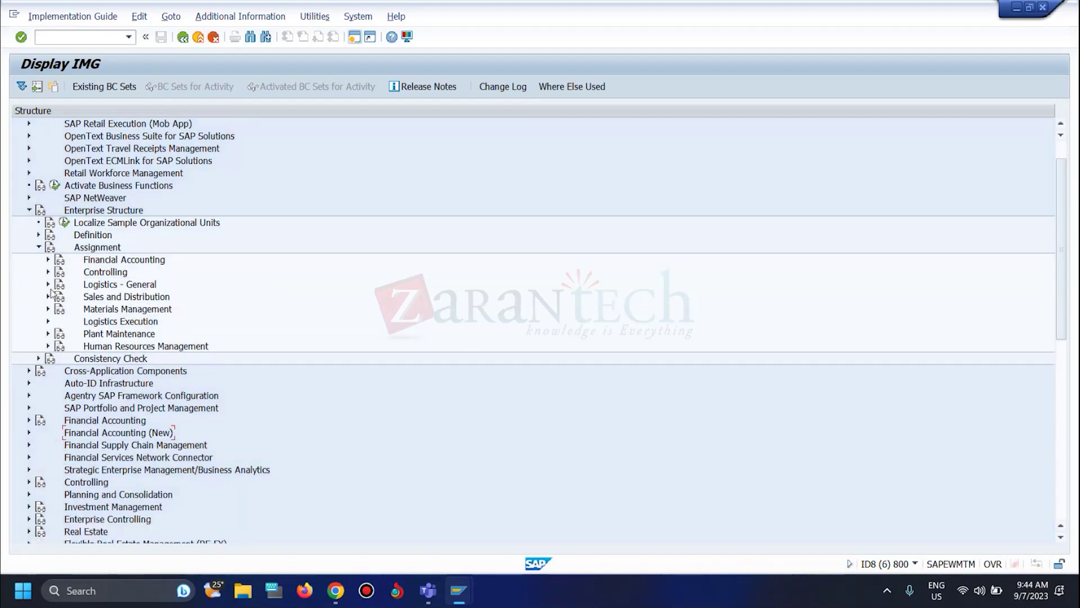
- Under the Logistics - General assignments, assign plant CFS1 to company code CFS1 and save it in the proposed customizing request
{"action": "left_click", "coordinate": [49, 285]}
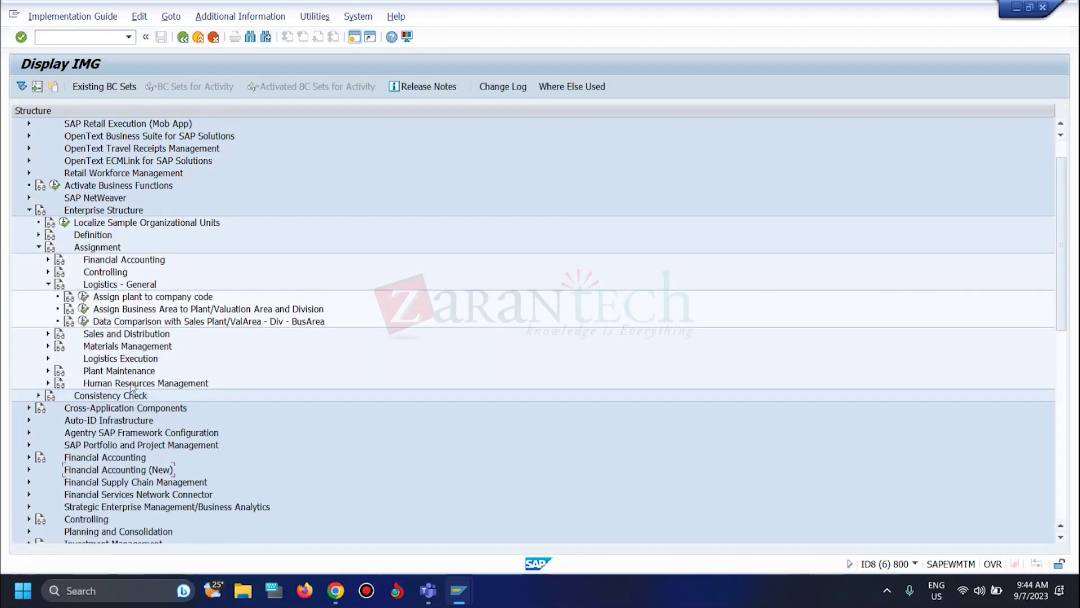
{"action": "left_click", "coordinate": [83, 296]}
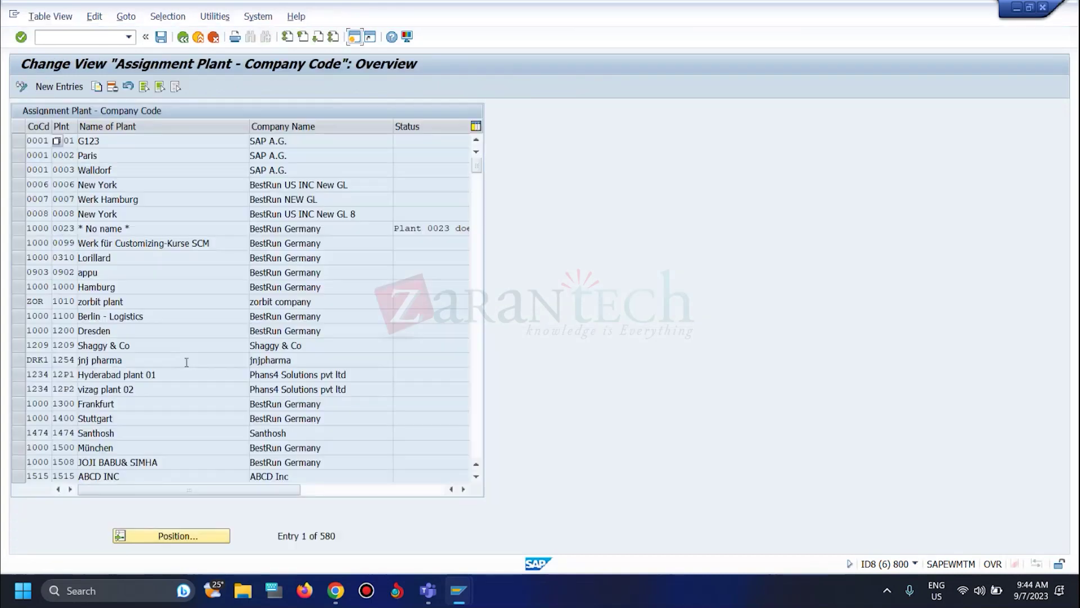
{"action": "left_click", "coordinate": [62, 87]}
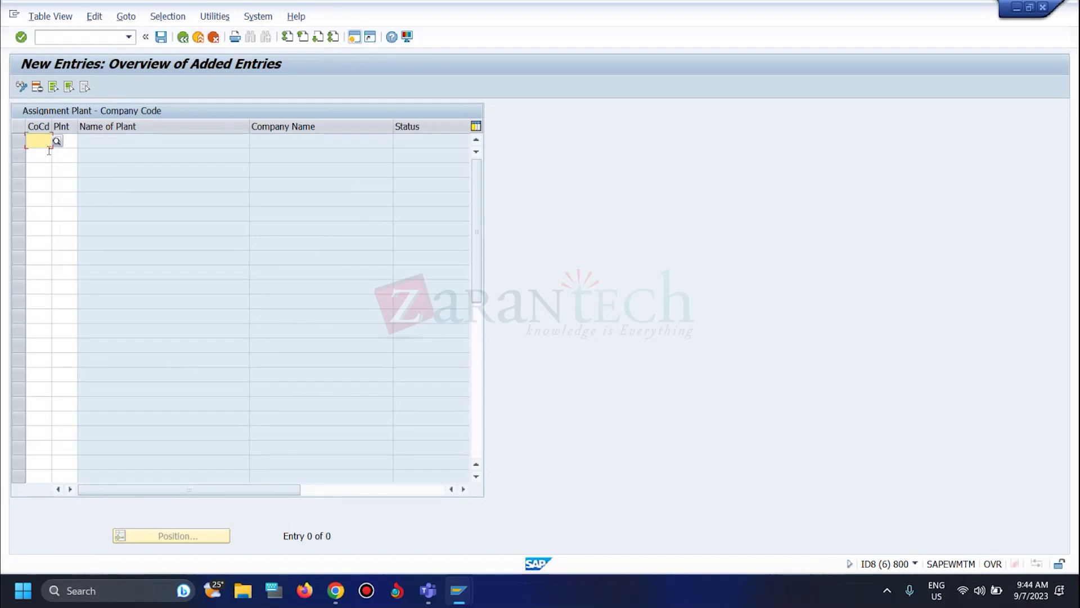
{"action": "type", "text": "CFS1"}
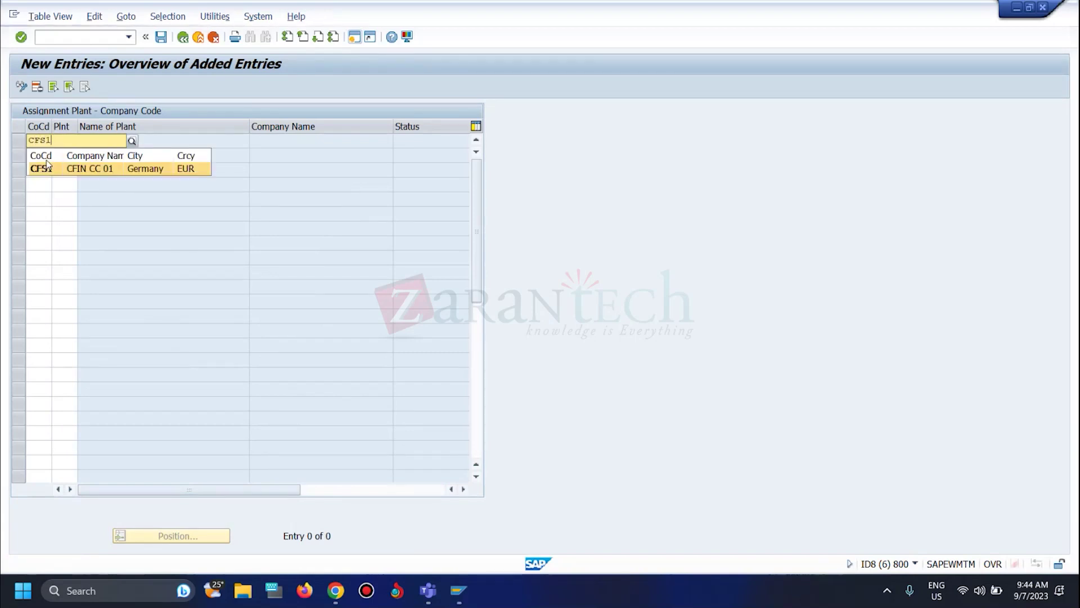
{"action": "left_click", "coordinate": [66, 144]}
{"action": "type", "text": "CFS1"}
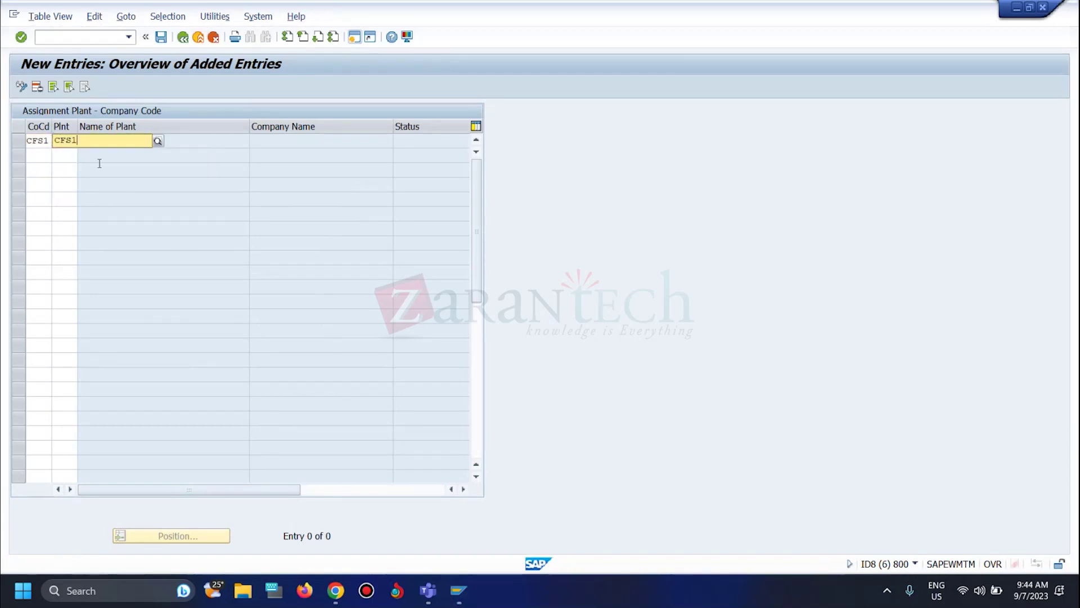
{"action": "left_click", "coordinate": [163, 37]}
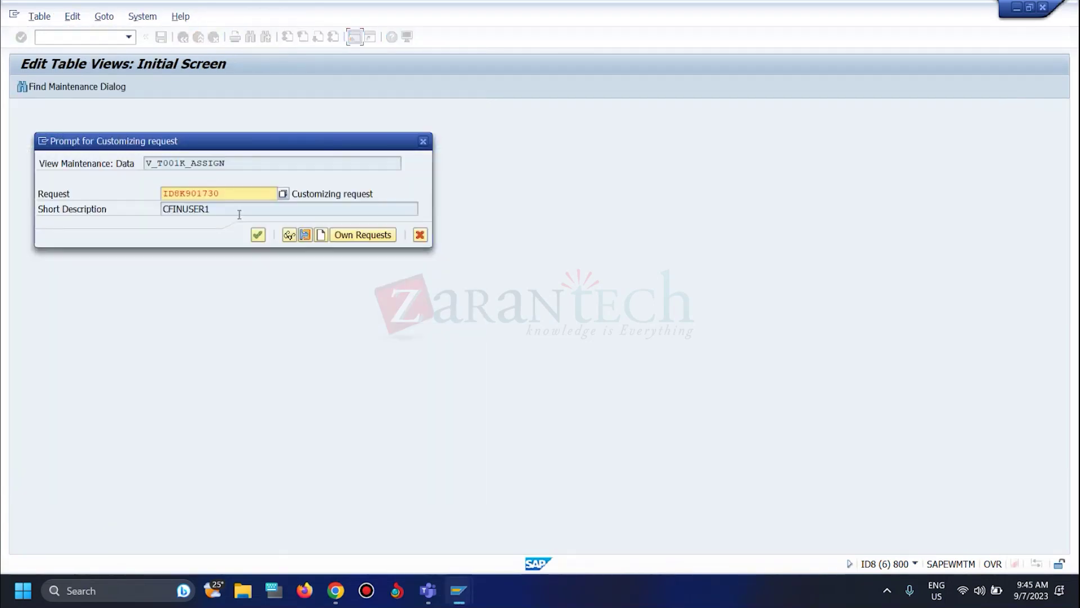
{"action": "left_click", "coordinate": [257, 236]}
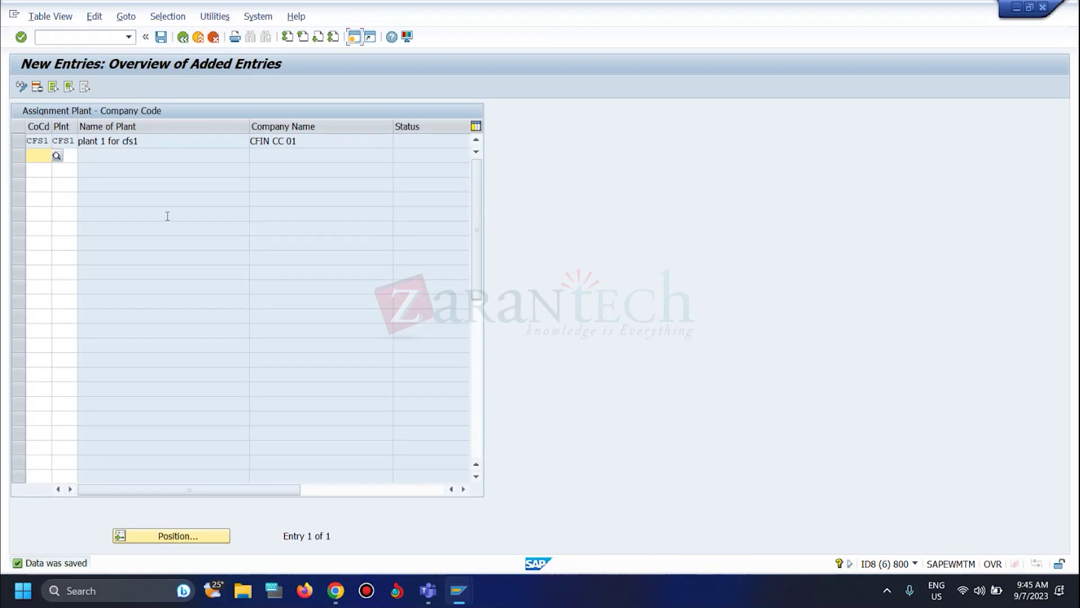
{"action": "key", "text": "alt+Tab"}
{"action": "key", "text": "alt+Tab"}
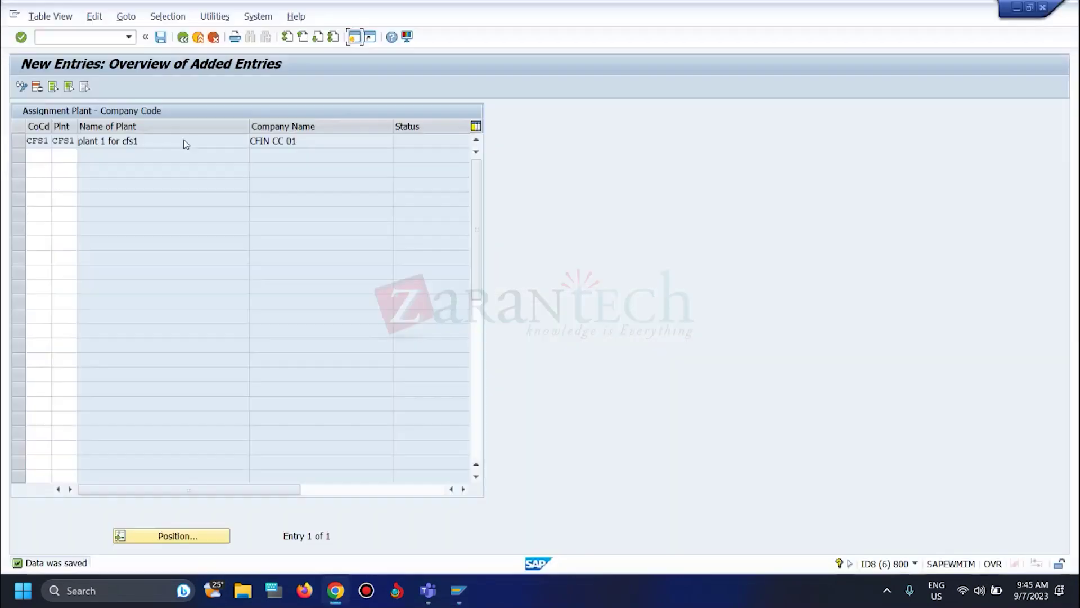
- Leave the plant assignment, open the sales organization to company code assignment under Sales and Distribution, and find the entry for sales organization CFS1
{"action": "key", "text": "F3"}
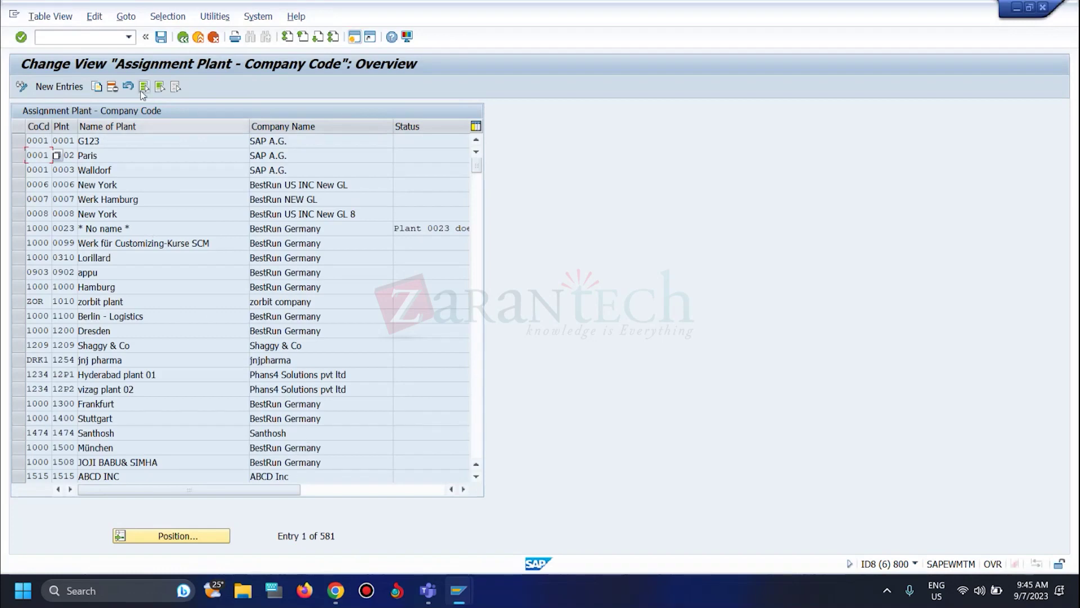
{"action": "key", "text": "F3"}
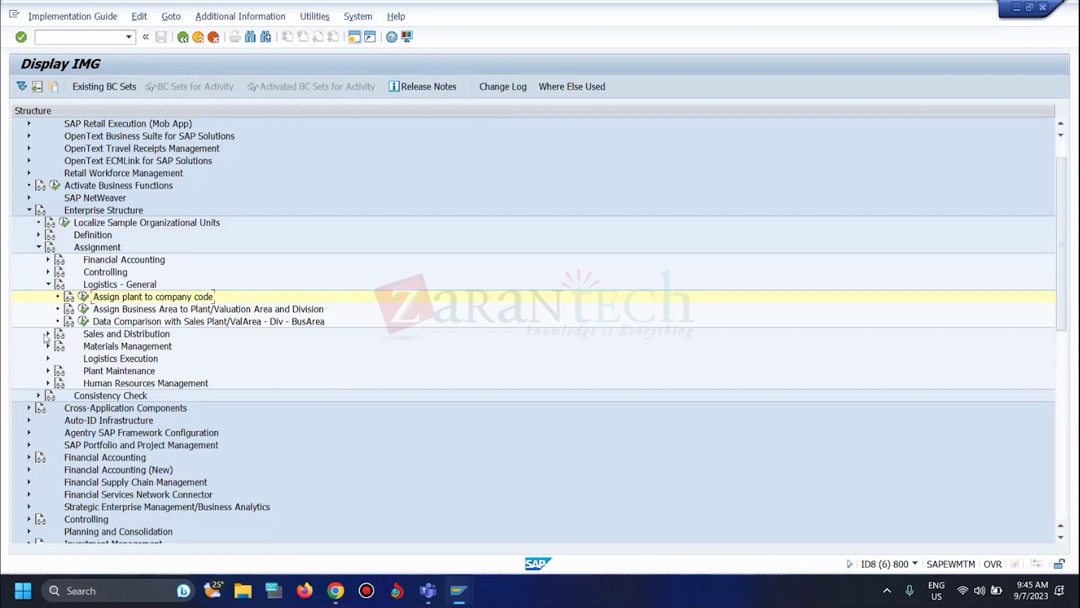
{"action": "left_click", "coordinate": [48, 335]}
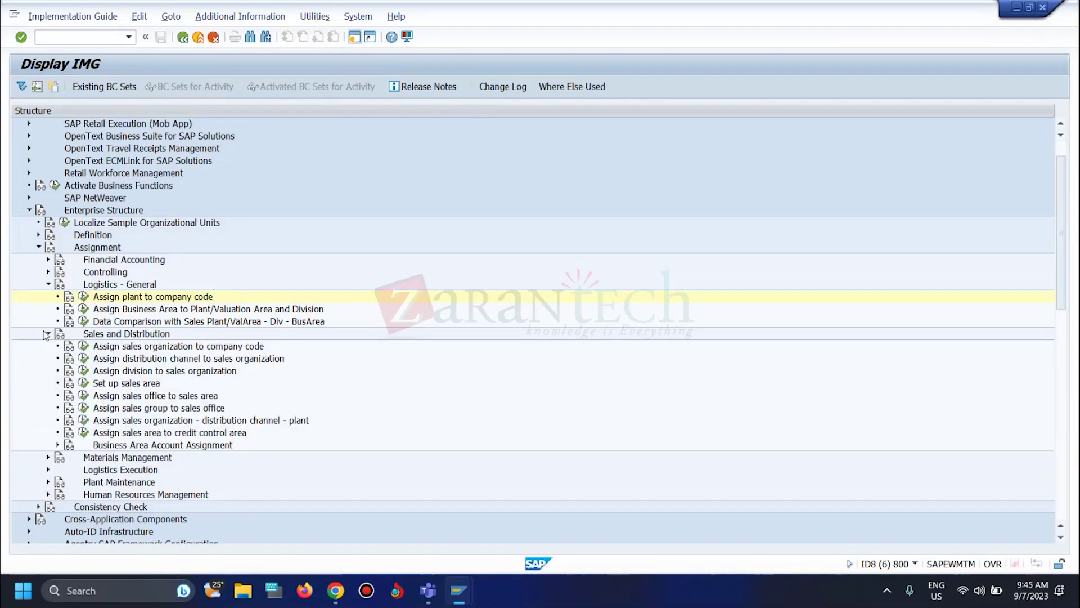
{"action": "left_click", "coordinate": [83, 346]}
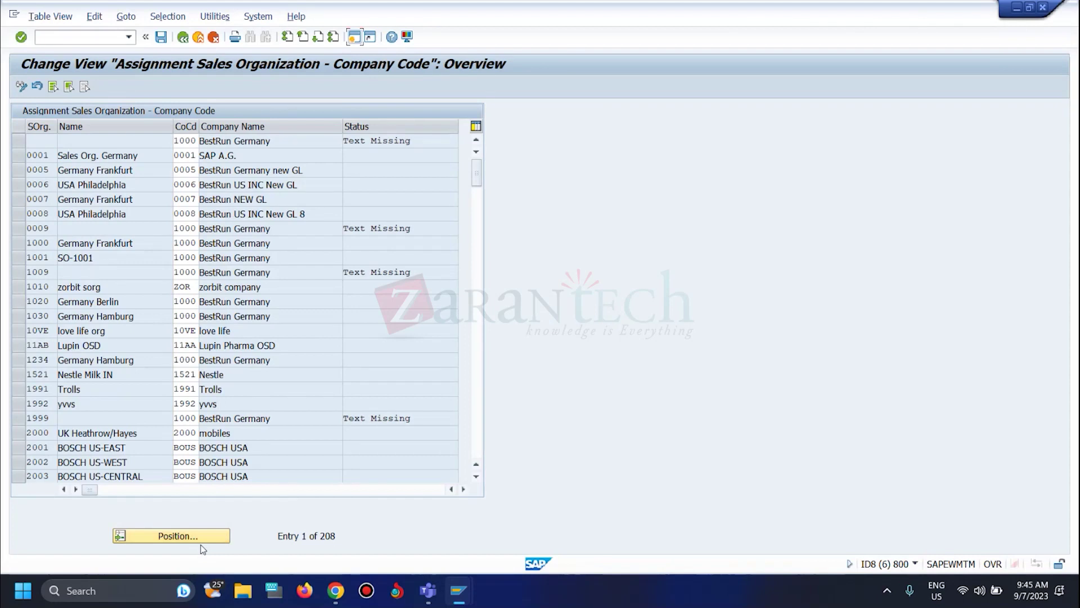
{"action": "left_click", "coordinate": [172, 535]}
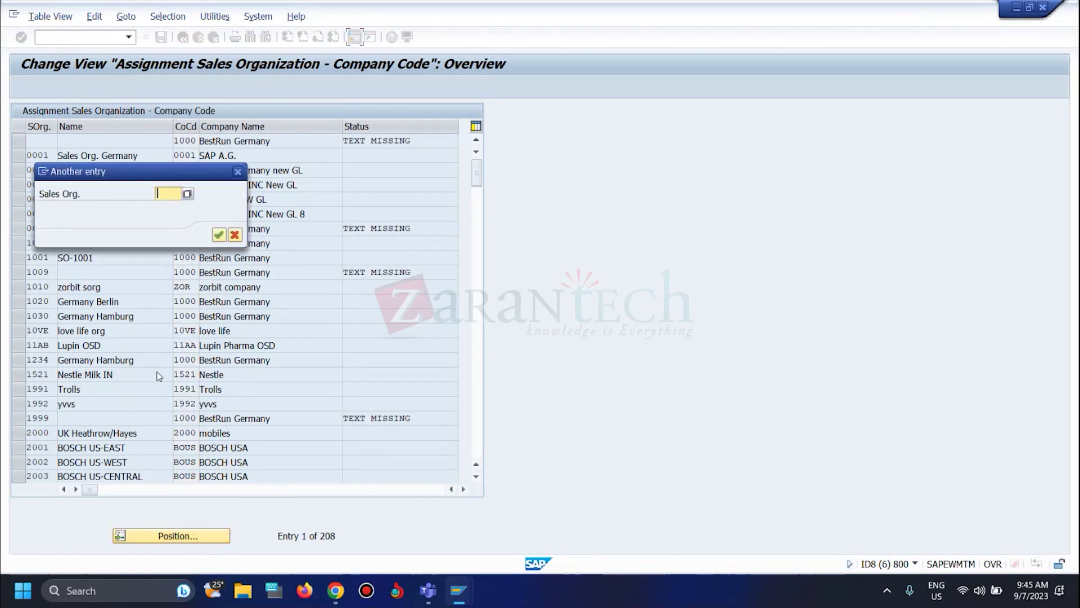
{"action": "type", "text": "Cfs1"}
{"action": "key", "text": "Return"}
- Assign sales organization CFS1 to company code CFS1, save it in the proposed customizing request, and return to the structure
{"action": "left_click", "coordinate": [186, 141]}
{"action": "key", "text": "F4"}
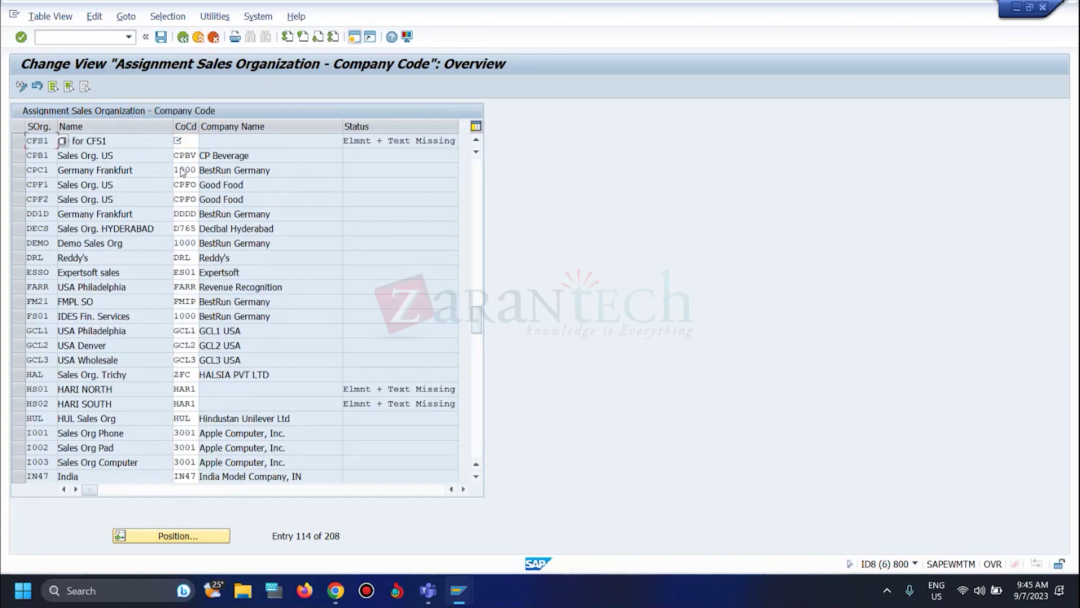
{"action": "left_click", "coordinate": [186, 140]}
{"action": "type", "text": "CFS1"}
{"action": "key", "text": "Return"}
{"action": "left_click", "coordinate": [176, 37]}
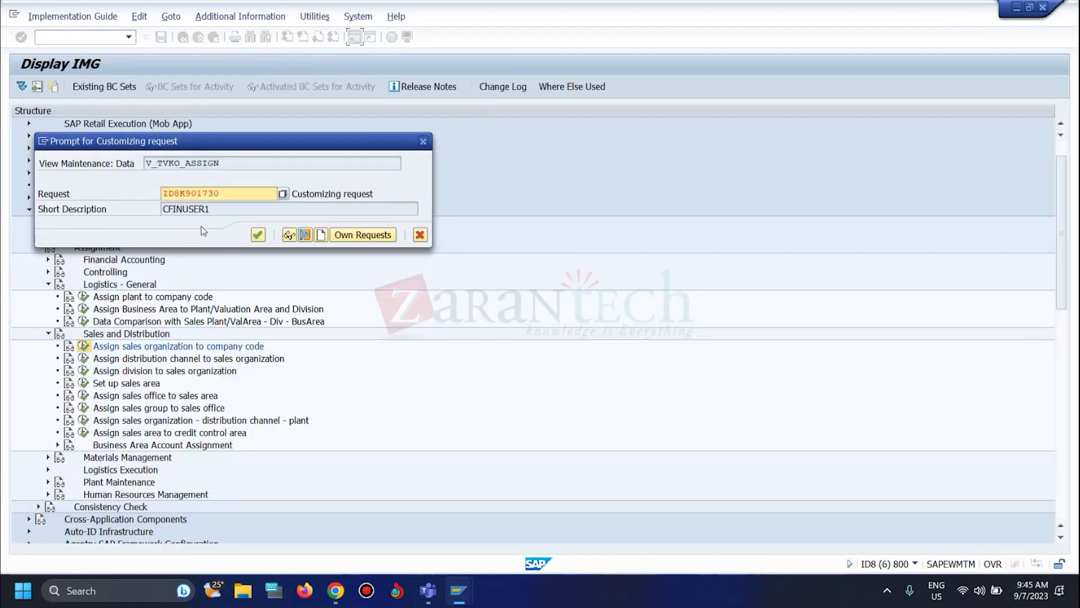
{"action": "left_click", "coordinate": [257, 234]}
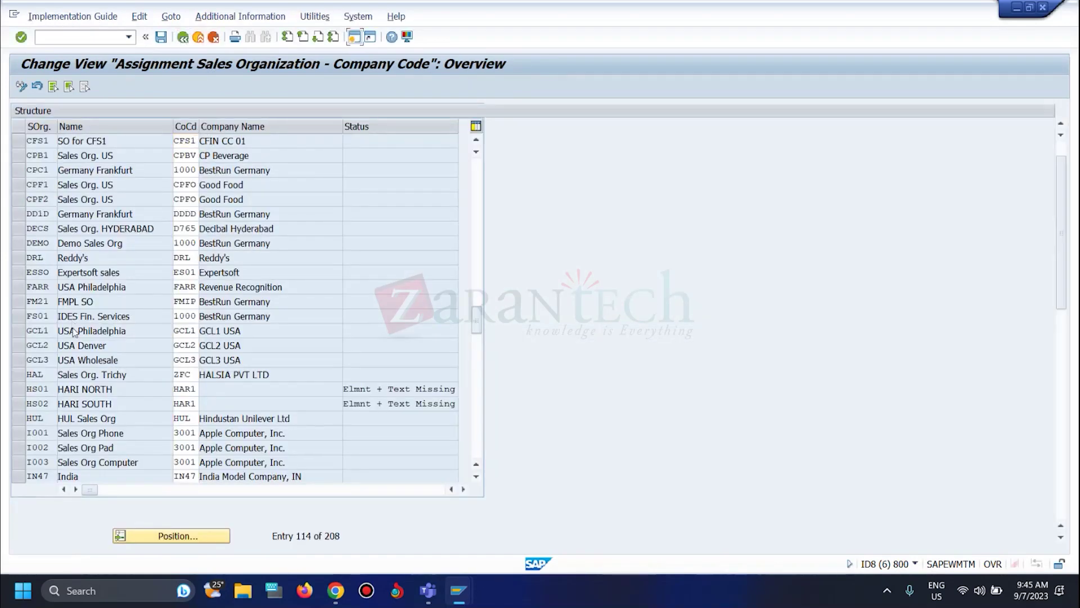
{"action": "key", "text": "F3"}
- Assign distribution channel CF to sales organization CFS1, save it in the proposed customizing request, and return to the structure
{"action": "left_click", "coordinate": [83, 358]}
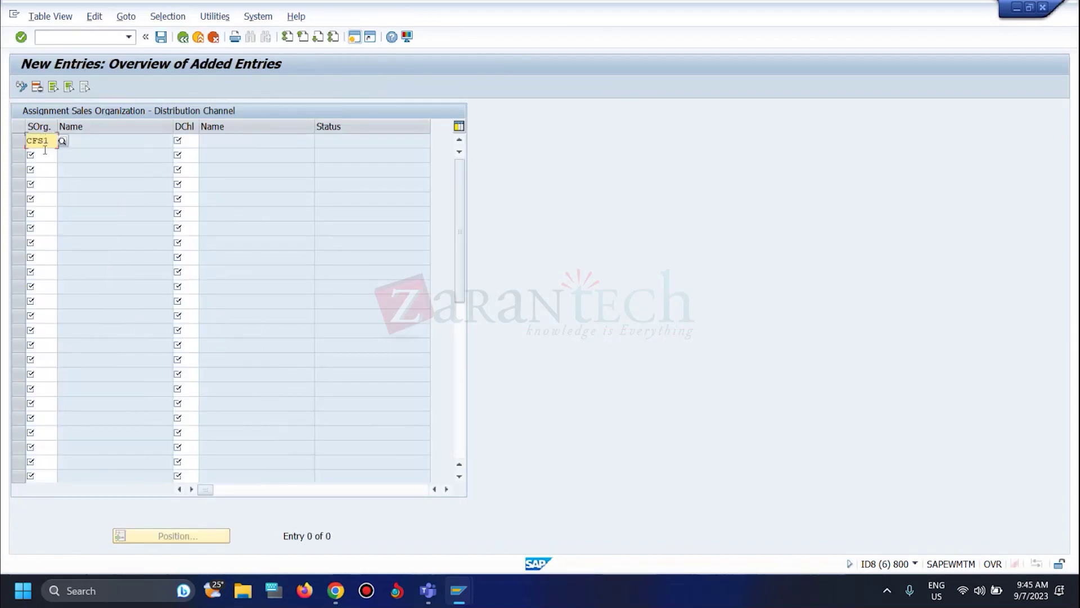
{"action": "left_click", "coordinate": [190, 145]}
{"action": "type", "text": "CF"}
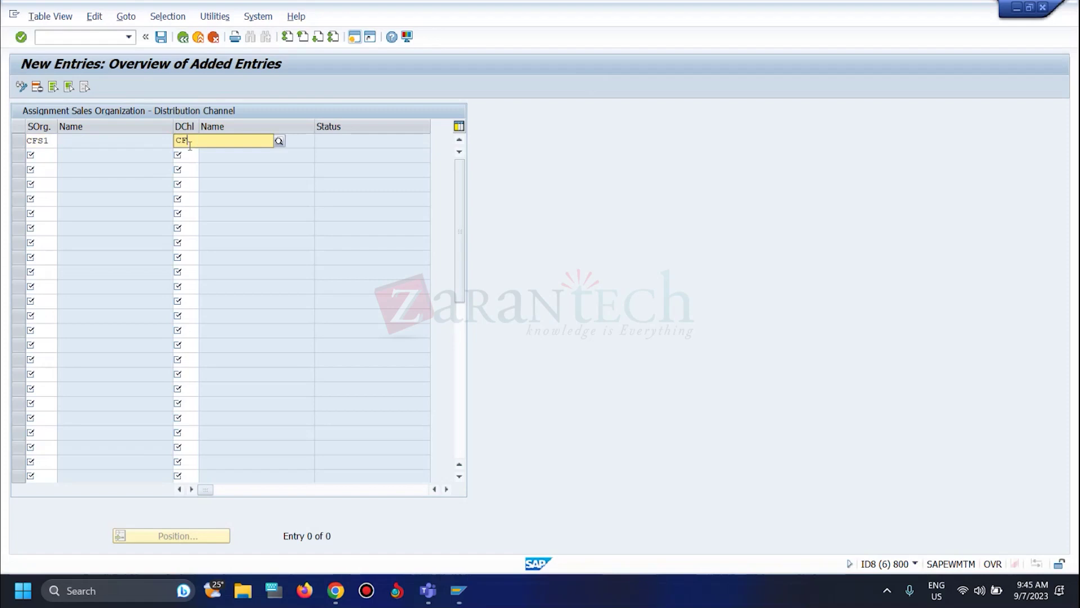
{"action": "left_click", "coordinate": [205, 163]}
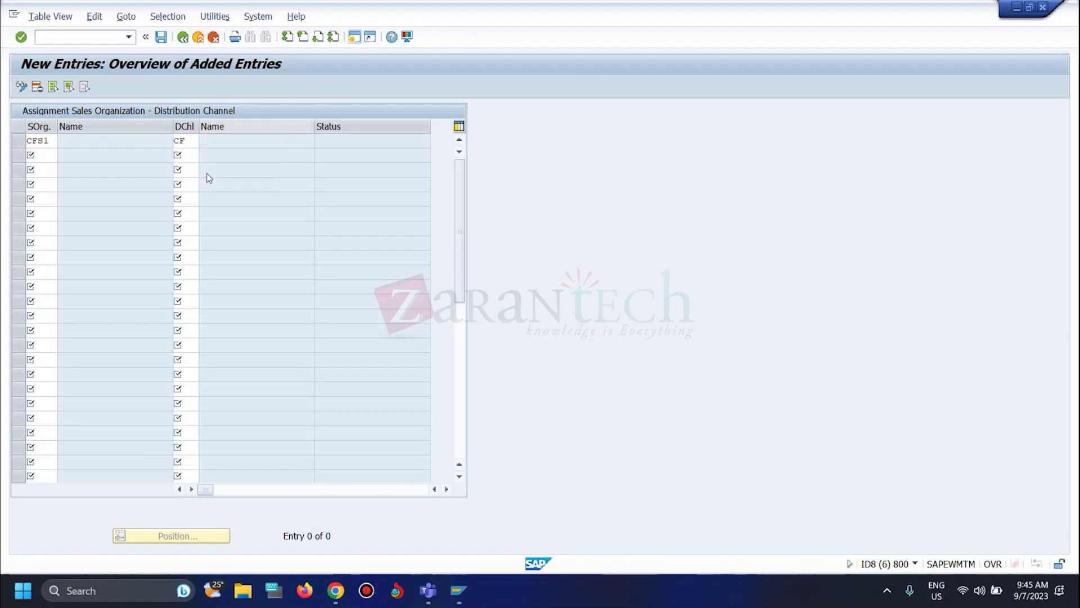
{"action": "left_click", "coordinate": [163, 37]}
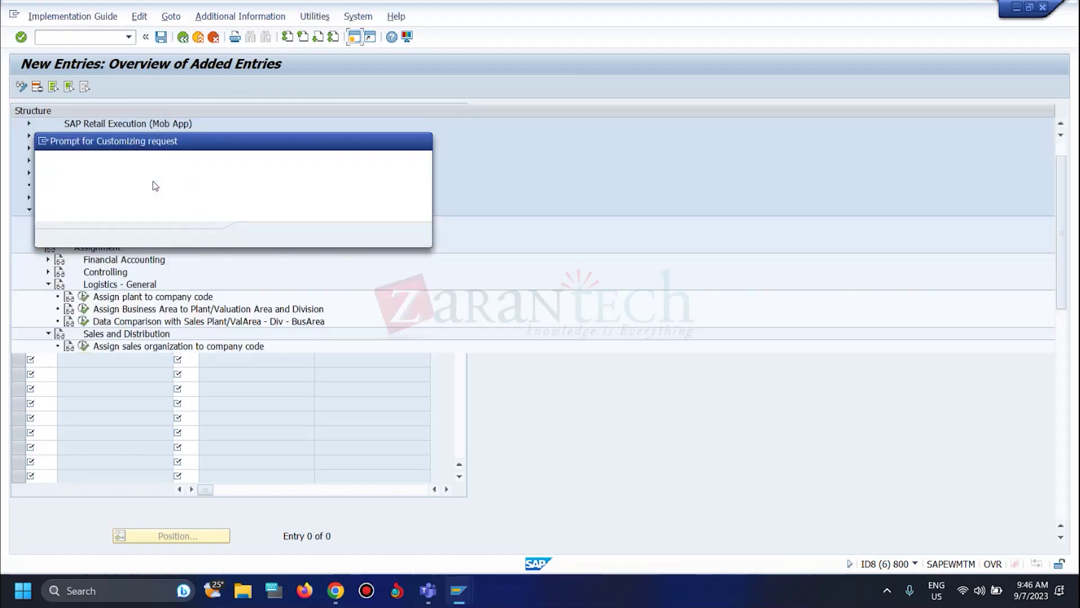
{"action": "left_click", "coordinate": [257, 235]}
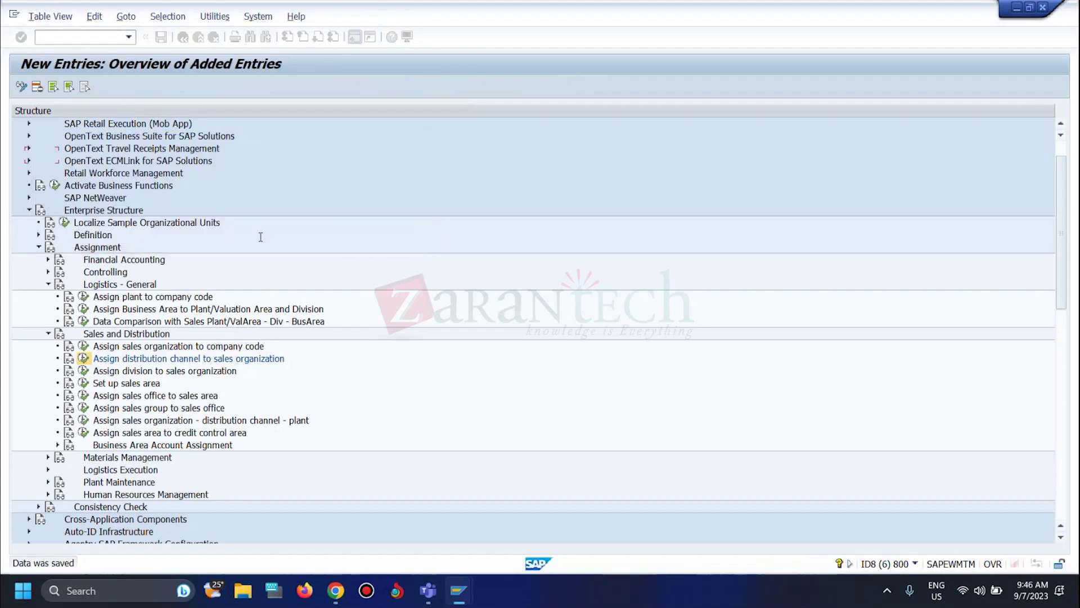
{"action": "left_click", "coordinate": [183, 37]}
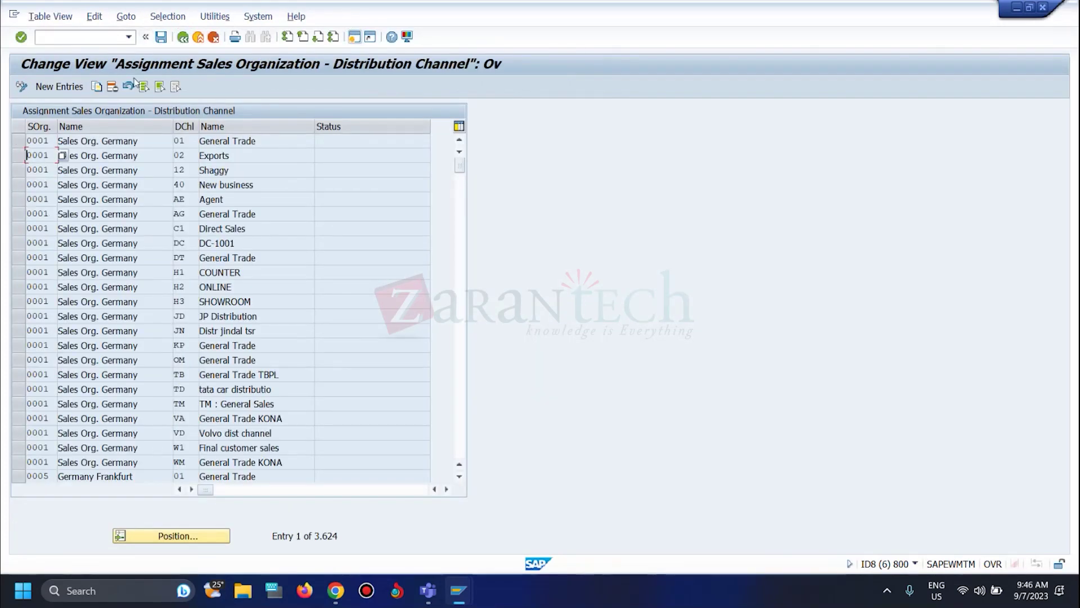
{"action": "left_click", "coordinate": [183, 37]}
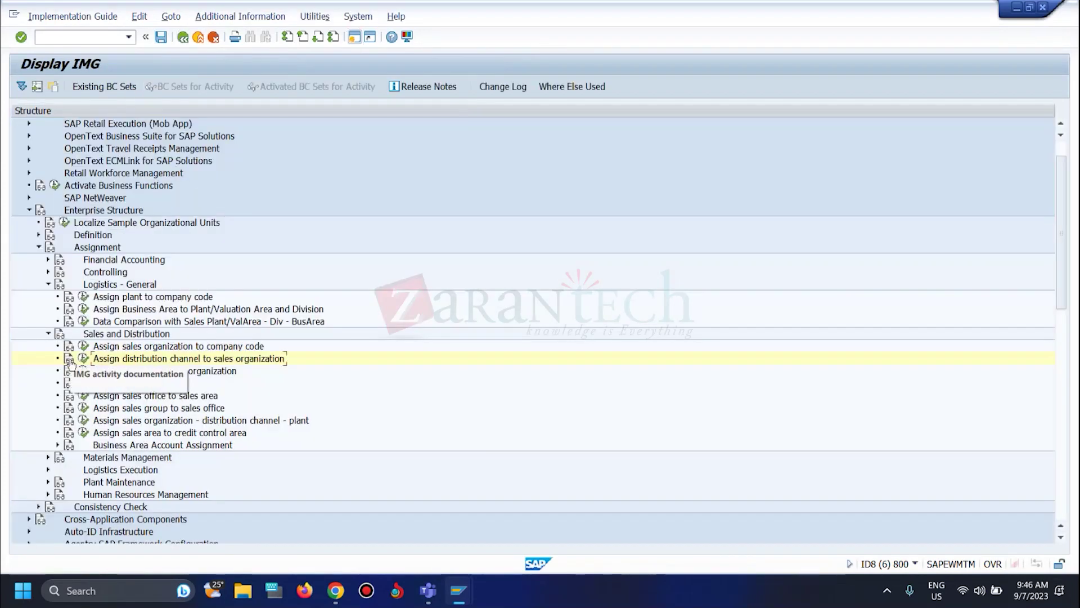
- In the division to sales organization assignment, add a new entry linking sales organization CFS1 with division CF
{"action": "left_click", "coordinate": [83, 371]}
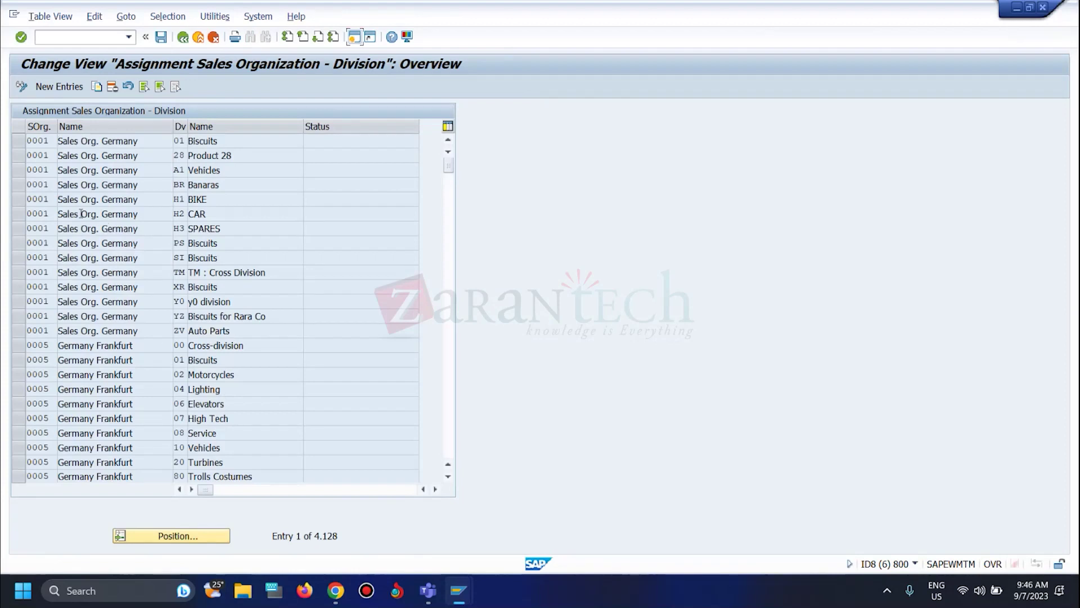
{"action": "left_click", "coordinate": [72, 89]}
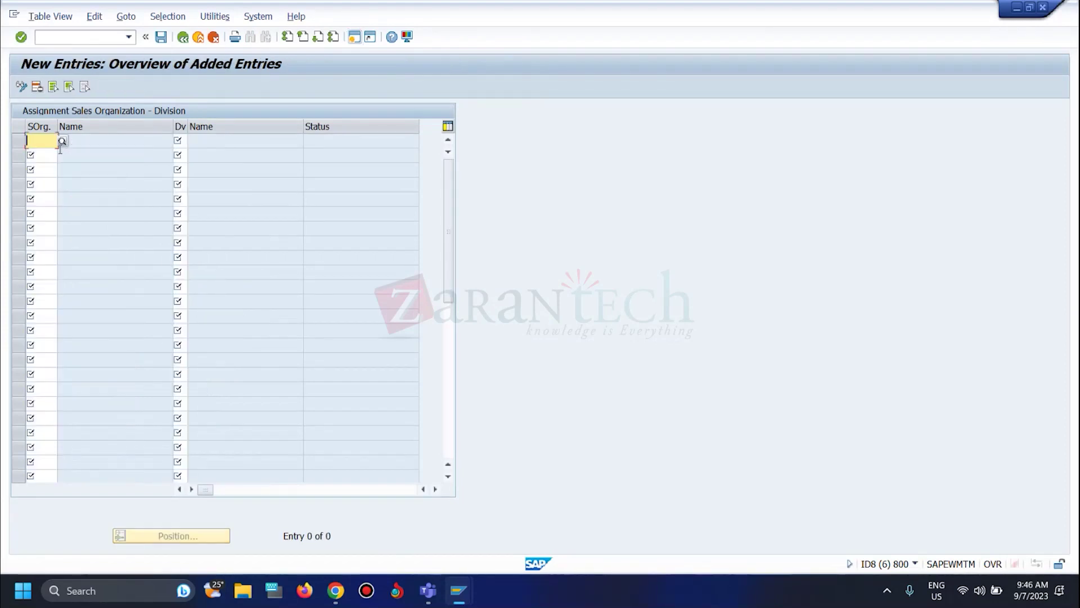
{"action": "type", "text": "cf01"}
{"action": "key", "text": "BackSpace"}
{"action": "key", "text": "BackSpace"}
{"action": "key", "text": "BackSpace"}
{"action": "key", "text": "BackSpace"}
{"action": "left_click", "coordinate": [180, 141]}
{"action": "type", "text": "CF"}
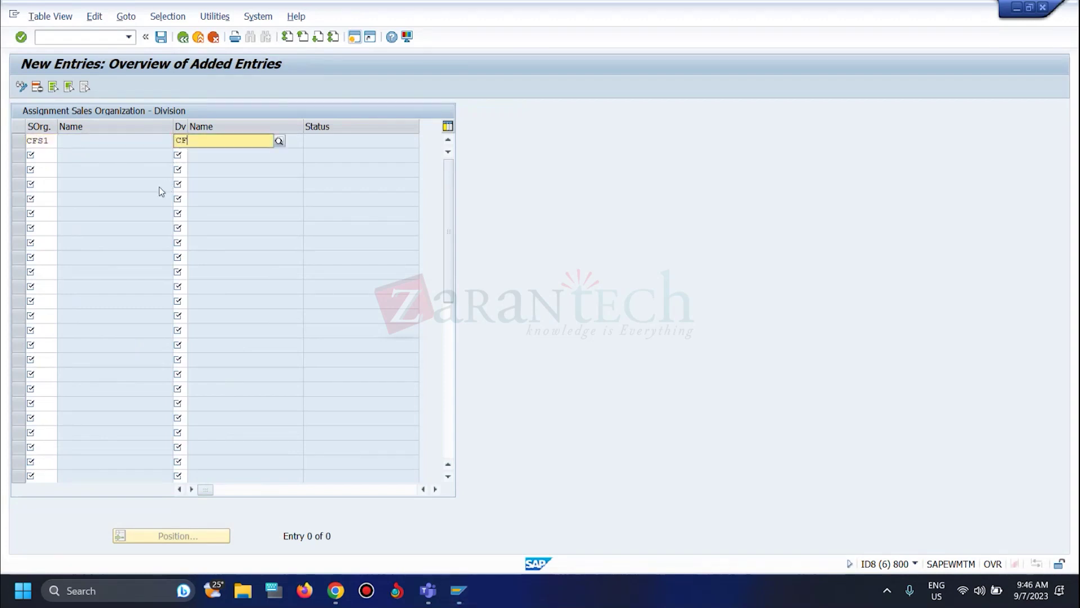
{"action": "key", "text": "Down"}
{"action": "key", "text": "Return"}
- Save the division assignment in the proposed customizing request and return to the customizing structure
{"action": "left_click", "coordinate": [161, 37]}
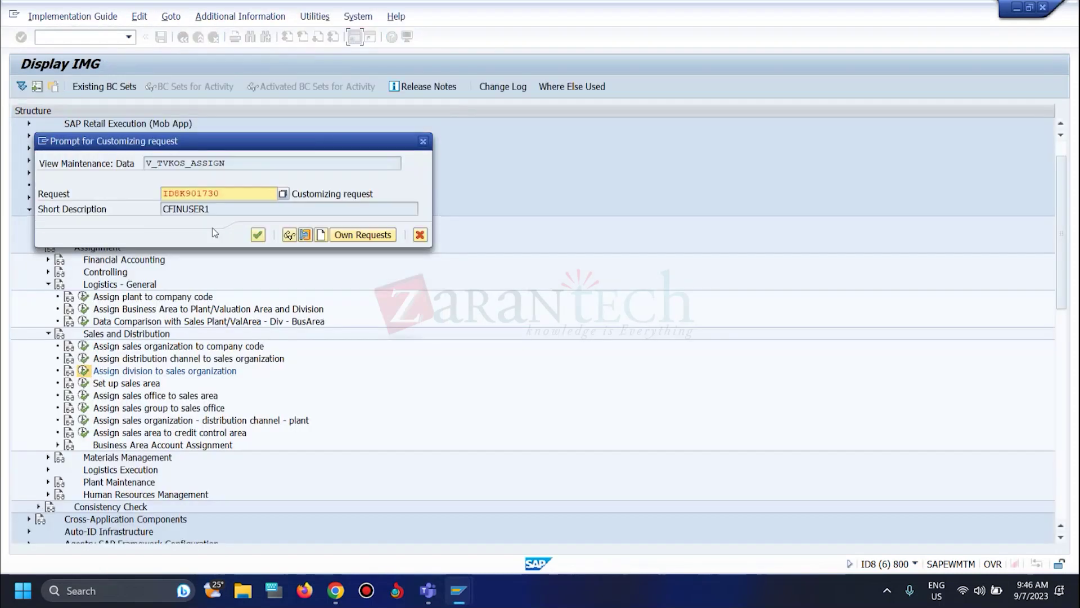
{"action": "left_click", "coordinate": [256, 234]}
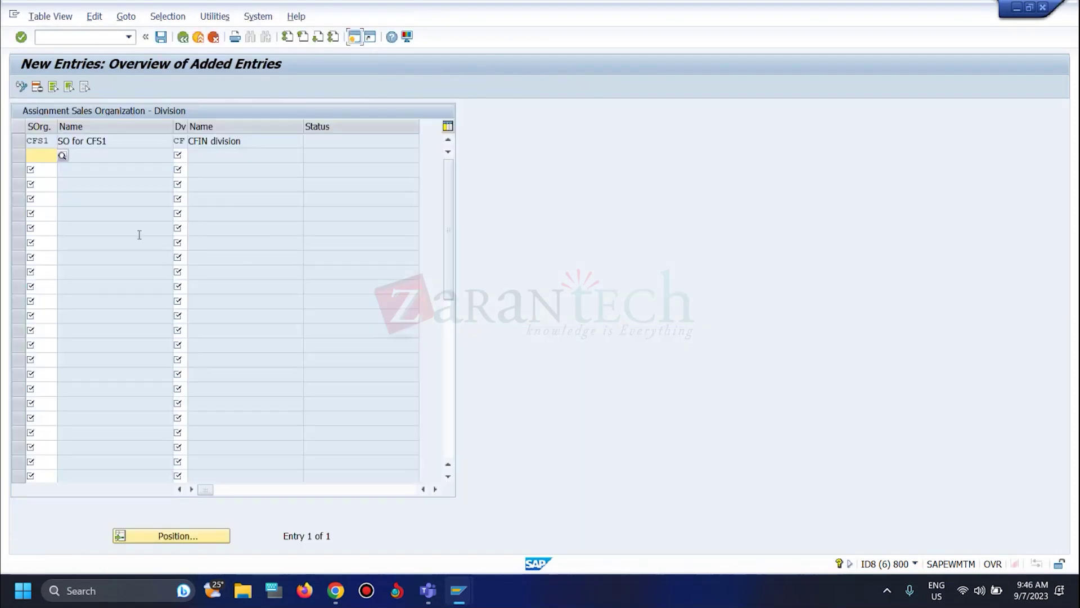
{"action": "left_click", "coordinate": [183, 37]}
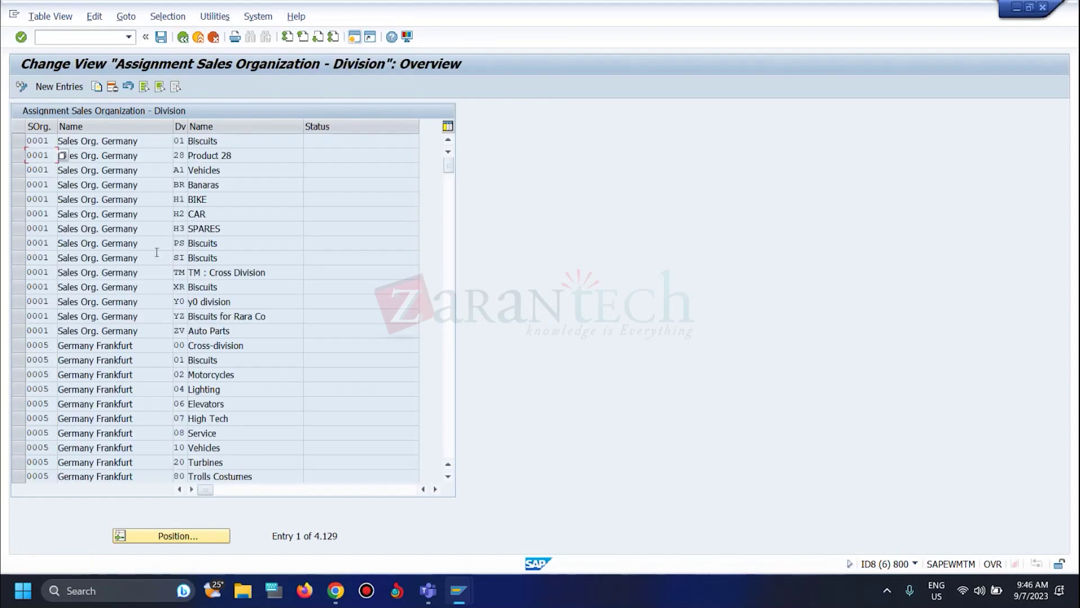
{"action": "key", "text": "F3"}
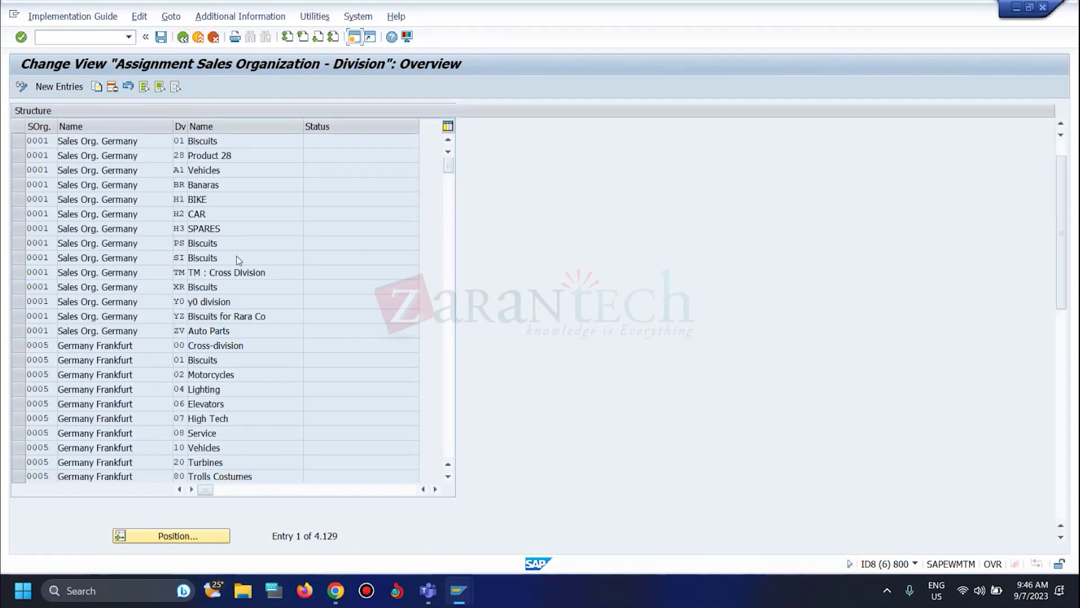
- In the sales area setup, add a new entry combining sales organization CFS1, distribution channel CF and division CF
{"action": "scroll", "coordinate": [55, 328], "scroll_direction": "down", "scroll_amount": 1}
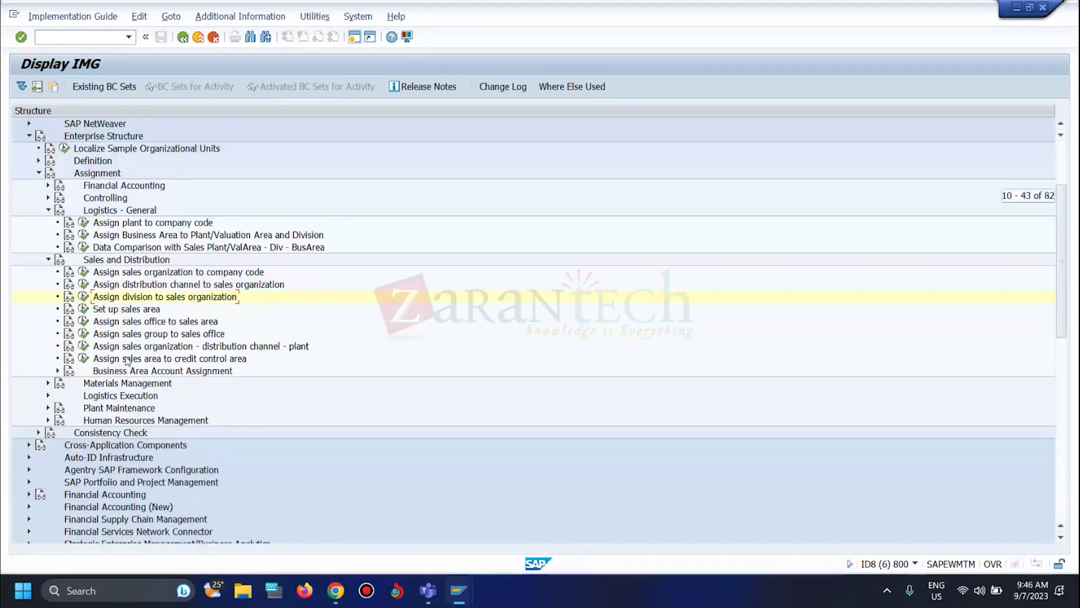
{"action": "left_click", "coordinate": [82, 311]}
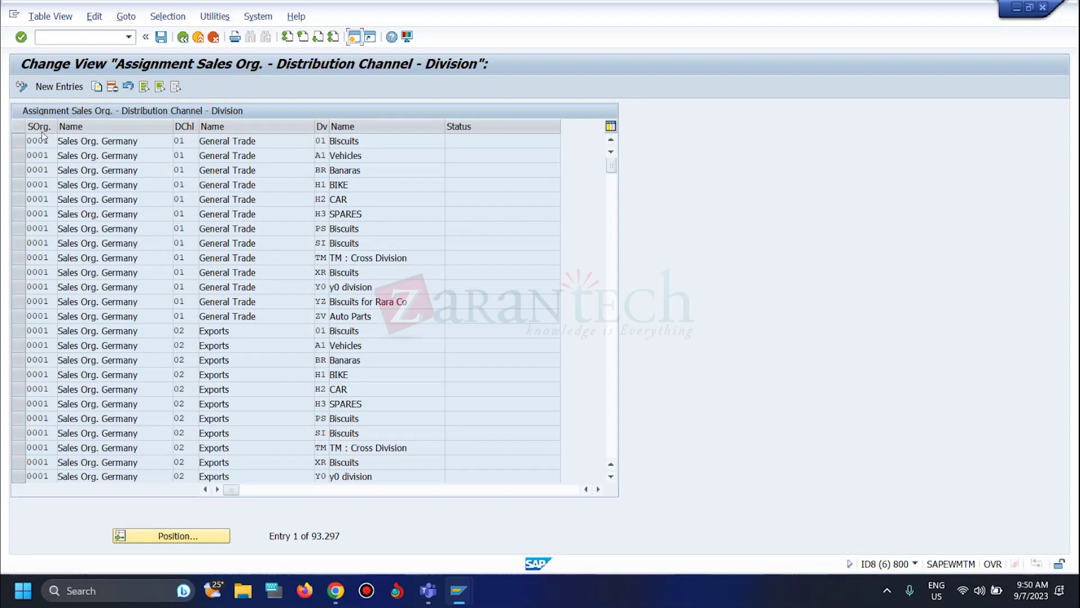
{"action": "left_click", "coordinate": [59, 86]}
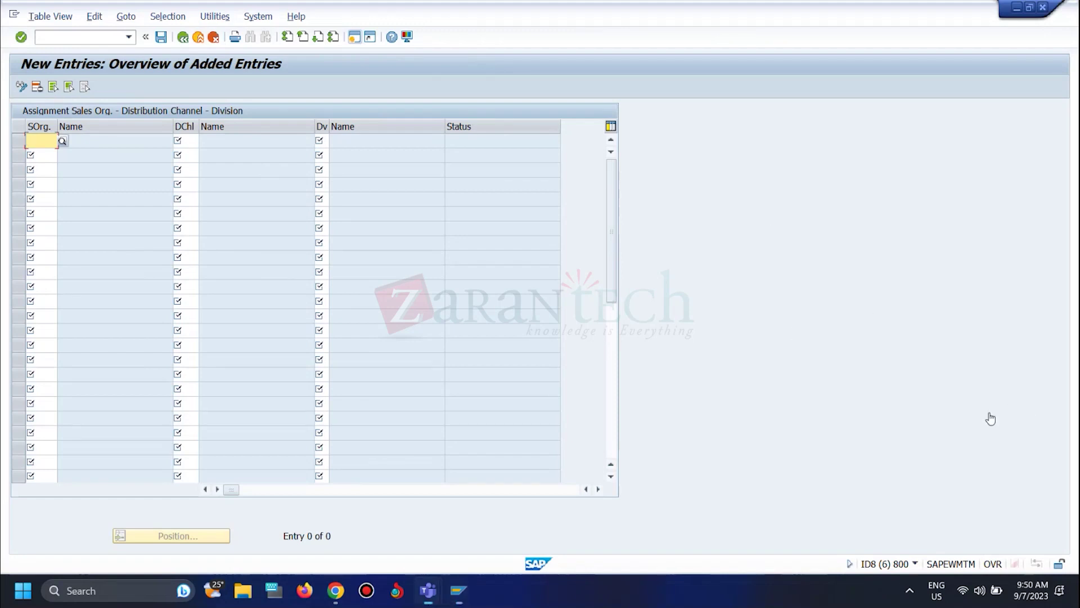
{"action": "left_click", "coordinate": [52, 143]}
{"action": "type", "text": "1"}
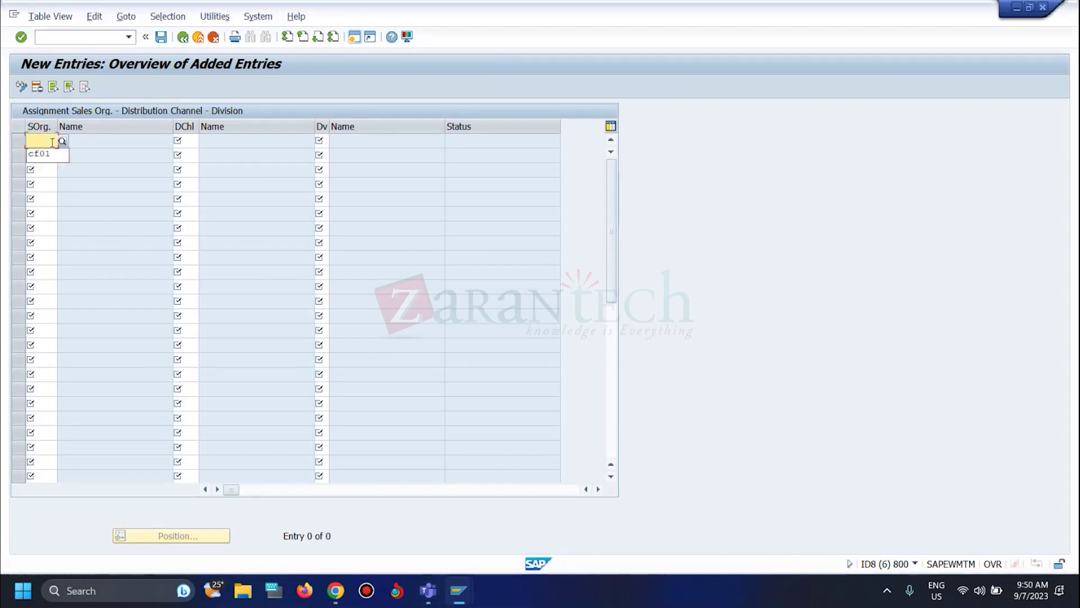
{"action": "type", "text": "CB"}
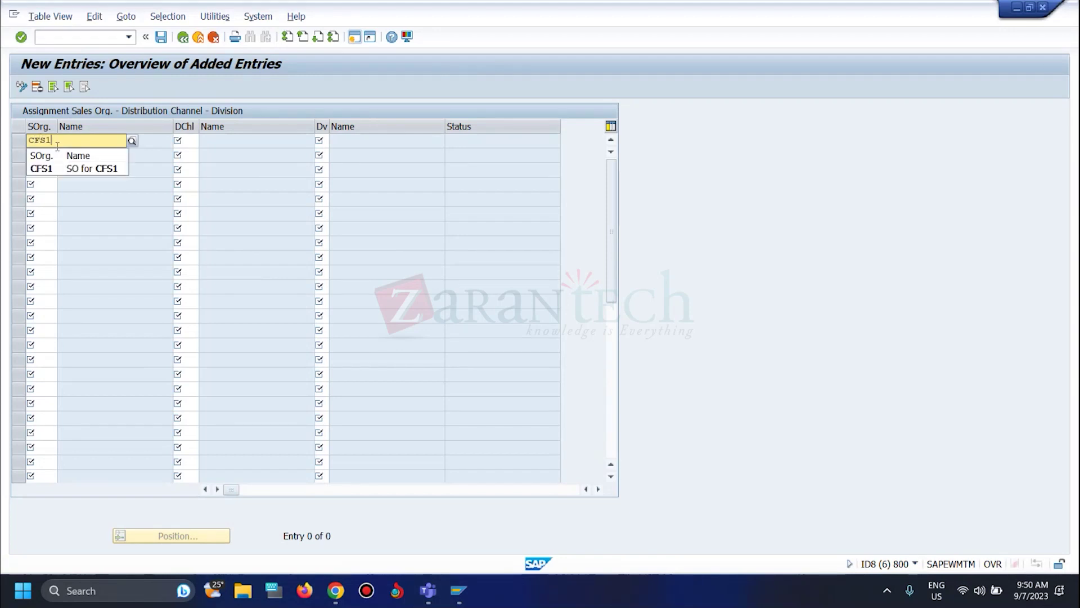
{"action": "left_click", "coordinate": [188, 139]}
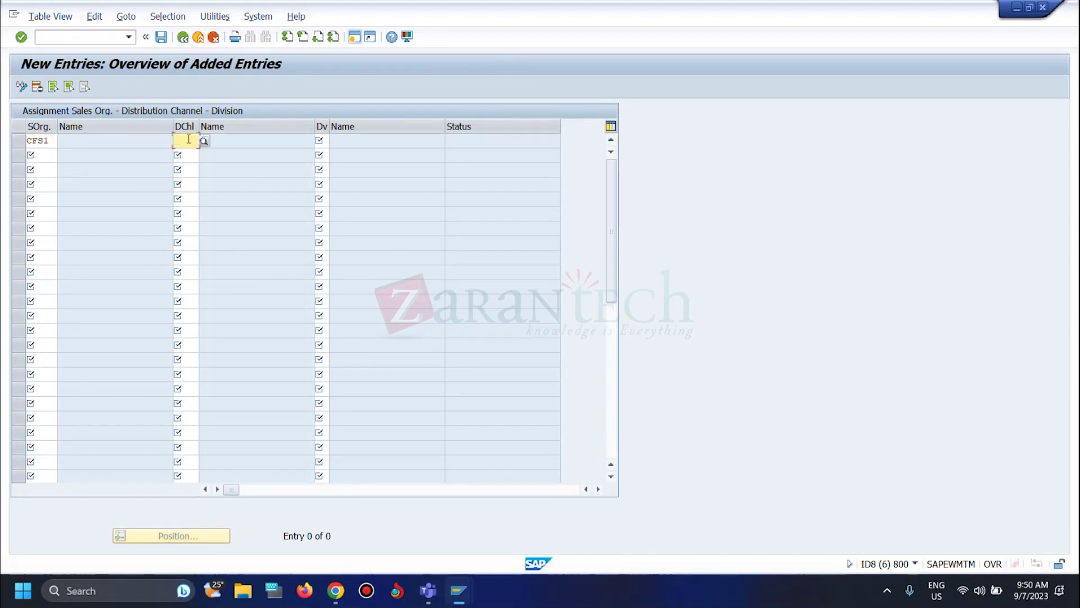
{"action": "type", "text": "cf"}
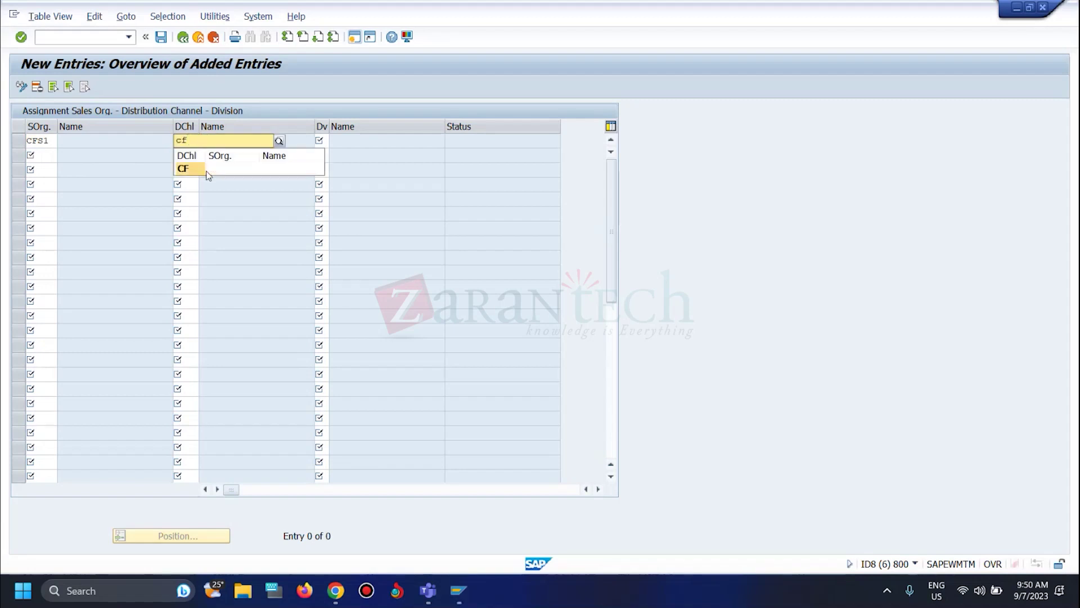
{"action": "left_click", "coordinate": [206, 168]}
{"action": "left_click", "coordinate": [325, 142]}
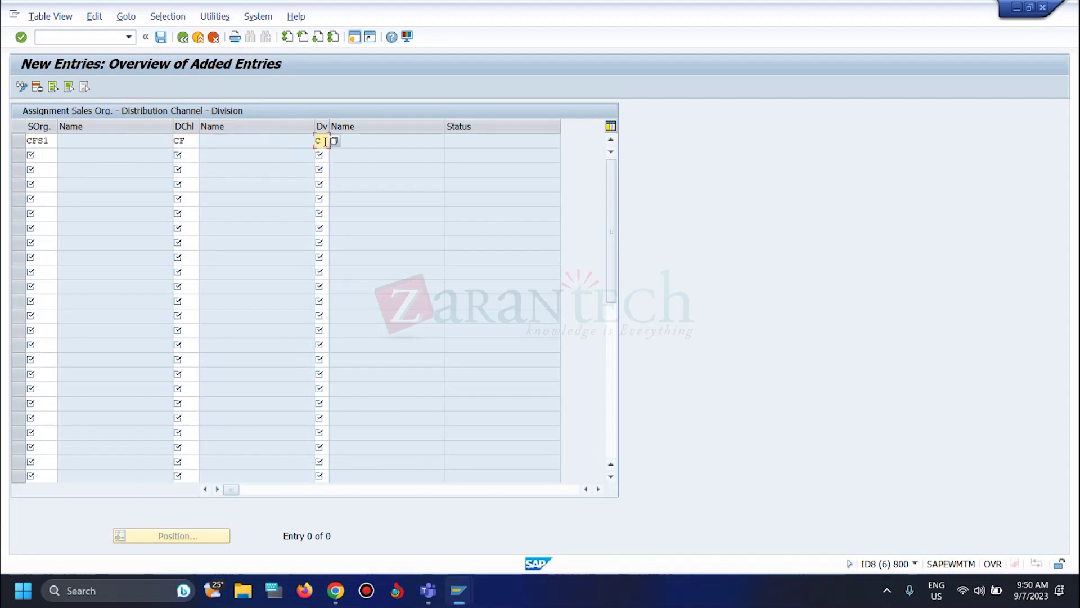
- Save the new sales area in the proposed customizing request and return to the customizing structure
{"action": "left_click", "coordinate": [162, 38]}
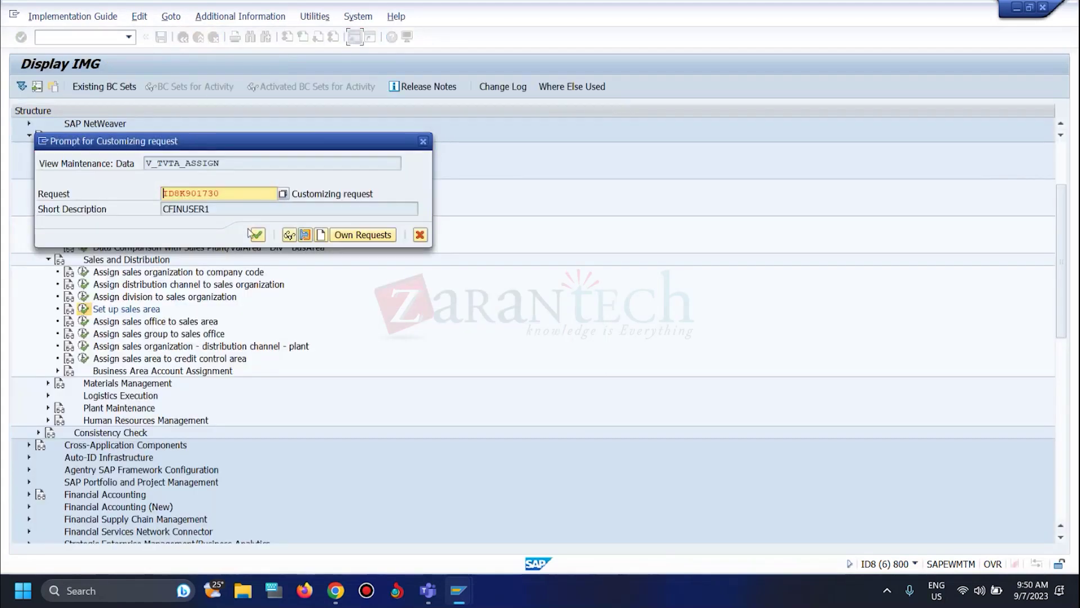
{"action": "left_click", "coordinate": [256, 235]}
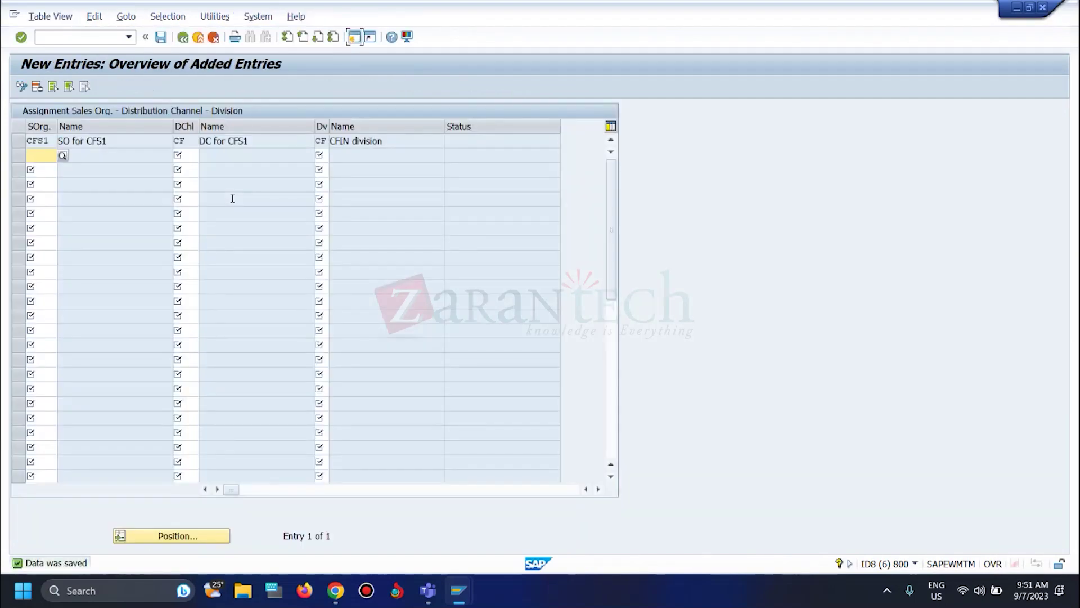
{"action": "left_click", "coordinate": [182, 38]}
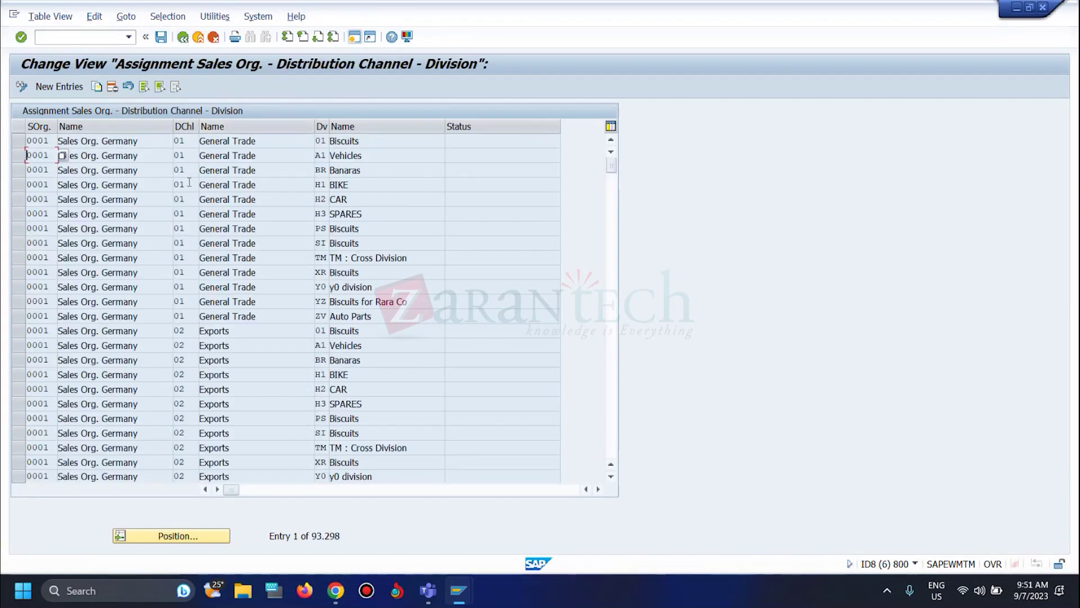
{"action": "left_click", "coordinate": [182, 38]}
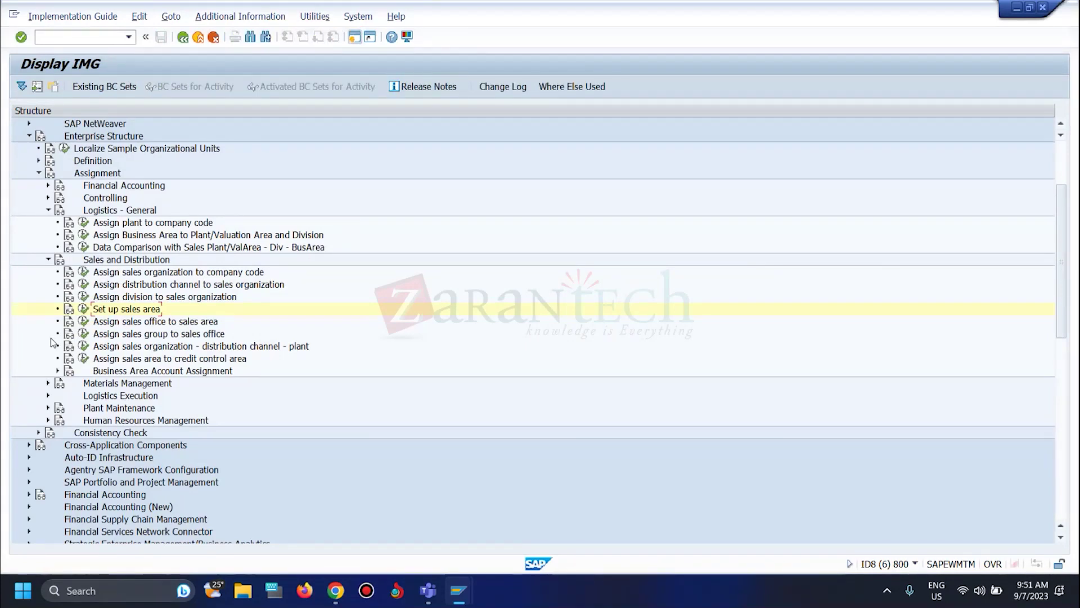
- Start the customizing activity that assigns sales organization, distribution channel and plant
{"action": "left_click", "coordinate": [84, 345]}
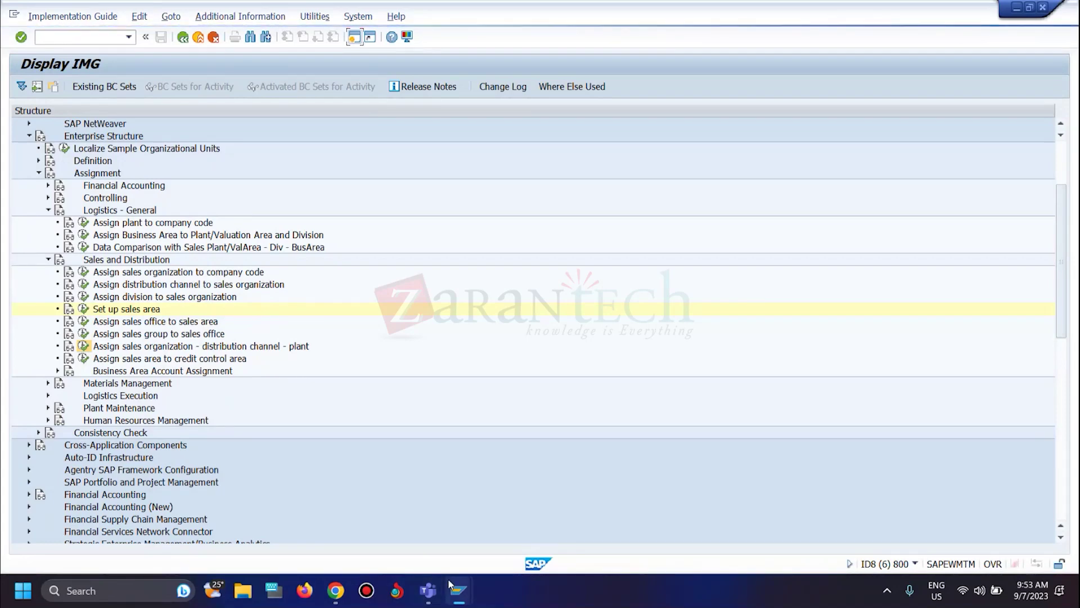
- In the session with the account range entries, open the general table display with transaction se16n, and return to the customizing structure
{"action": "mouse_move", "coordinate": [456, 590]}
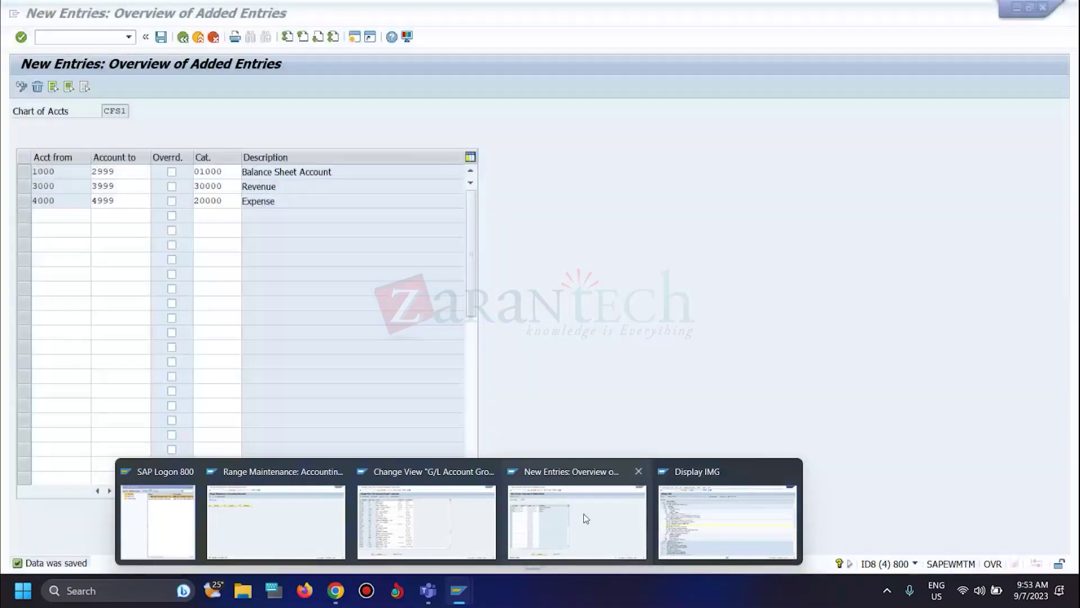
{"action": "left_click", "coordinate": [585, 518]}
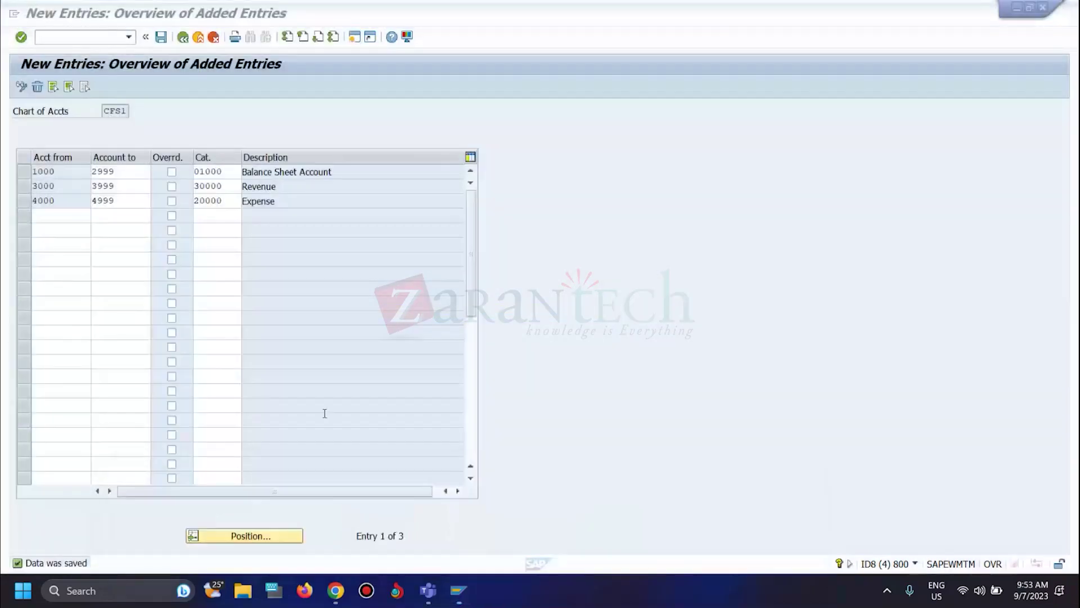
{"action": "left_click", "coordinate": [81, 35]}
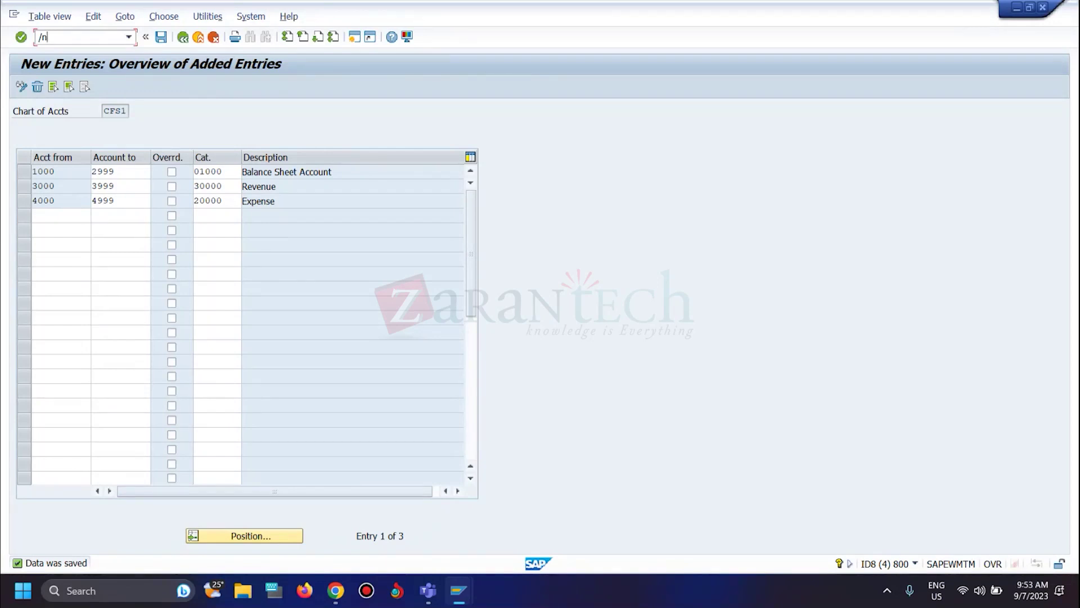
{"action": "type", "text": "e16n"}
{"action": "key", "text": "Return"}
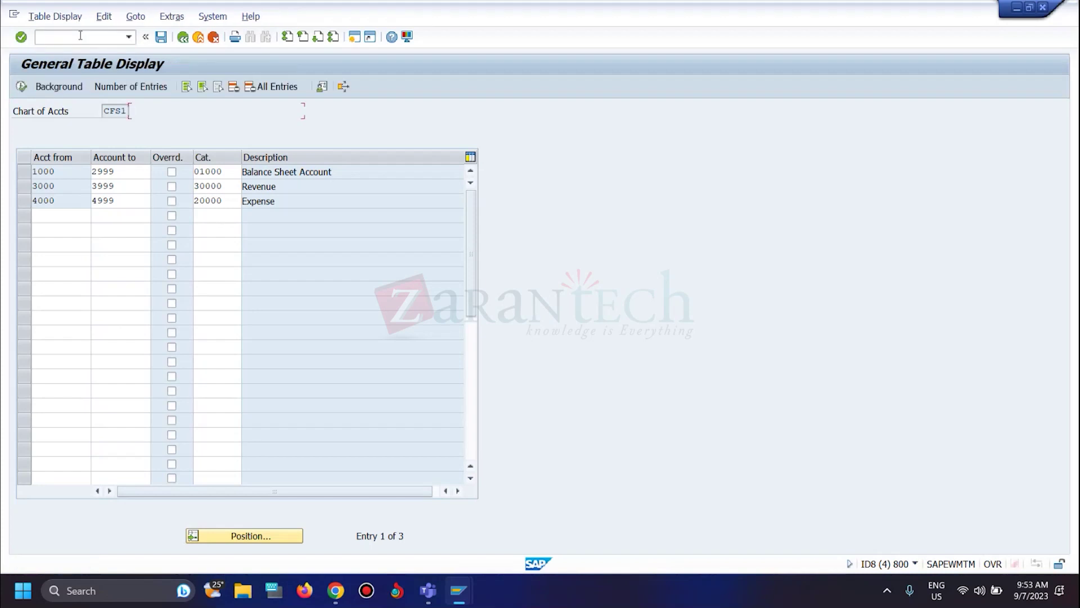
{"action": "left_click", "coordinate": [157, 87]}
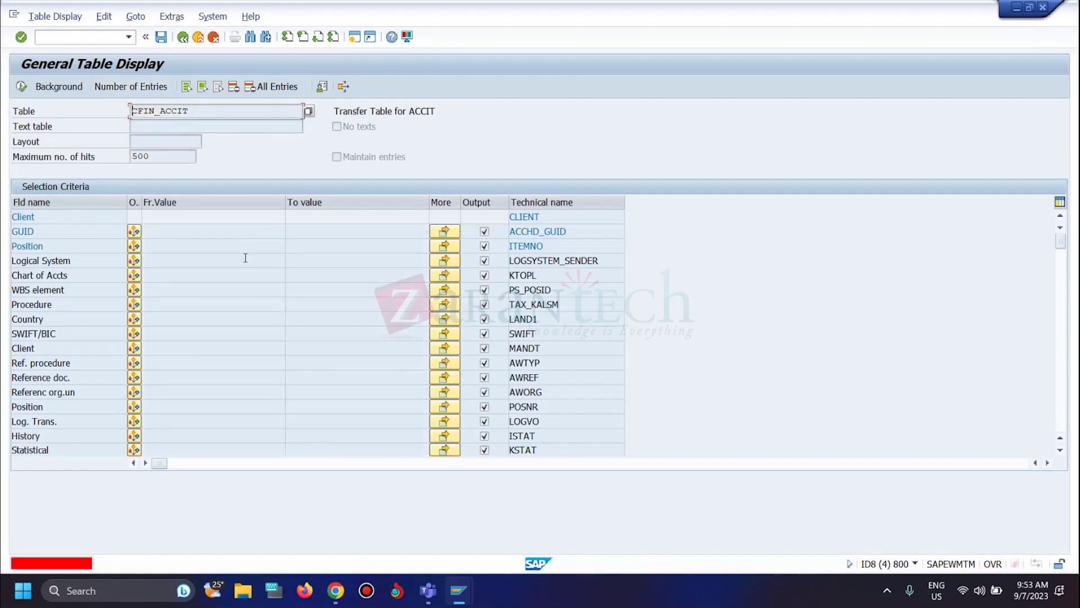
{"action": "key", "text": "alt+Tab"}
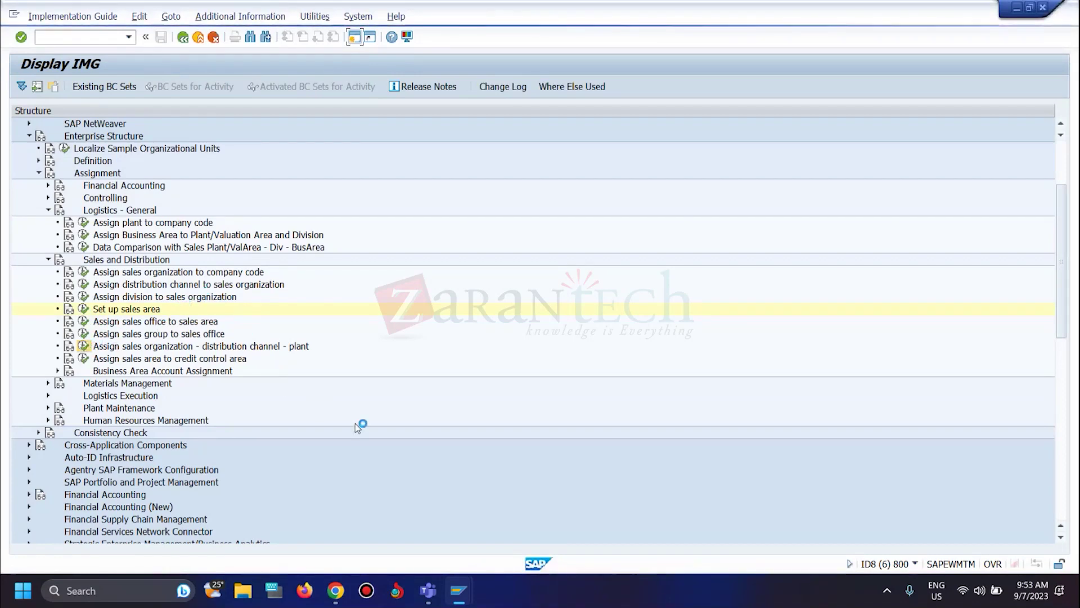
- Open the S4H system from SAP Logon and log on to client 400 with the Central Finance user and account password
{"action": "mouse_move", "coordinate": [458, 591]}
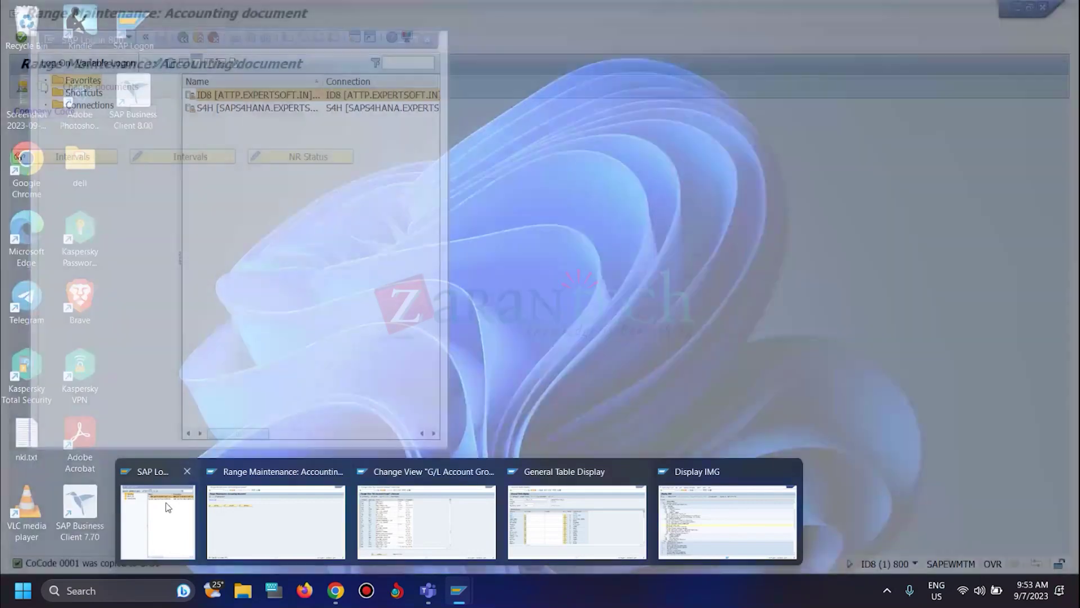
{"action": "left_click", "coordinate": [168, 507]}
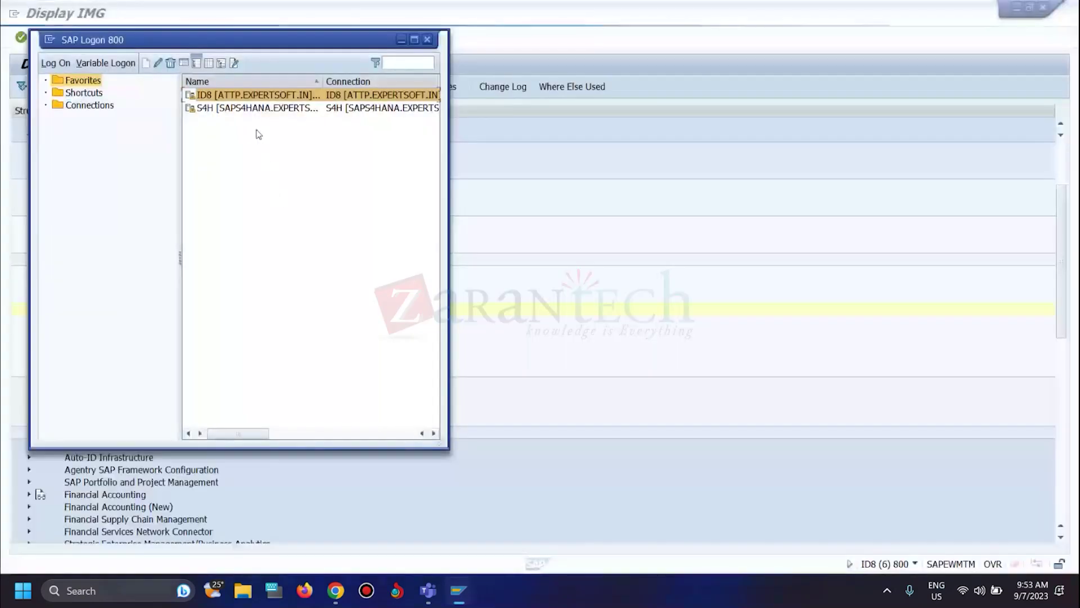
{"action": "left_click", "coordinate": [248, 108]}
{"action": "double_click", "coordinate": [248, 108]}
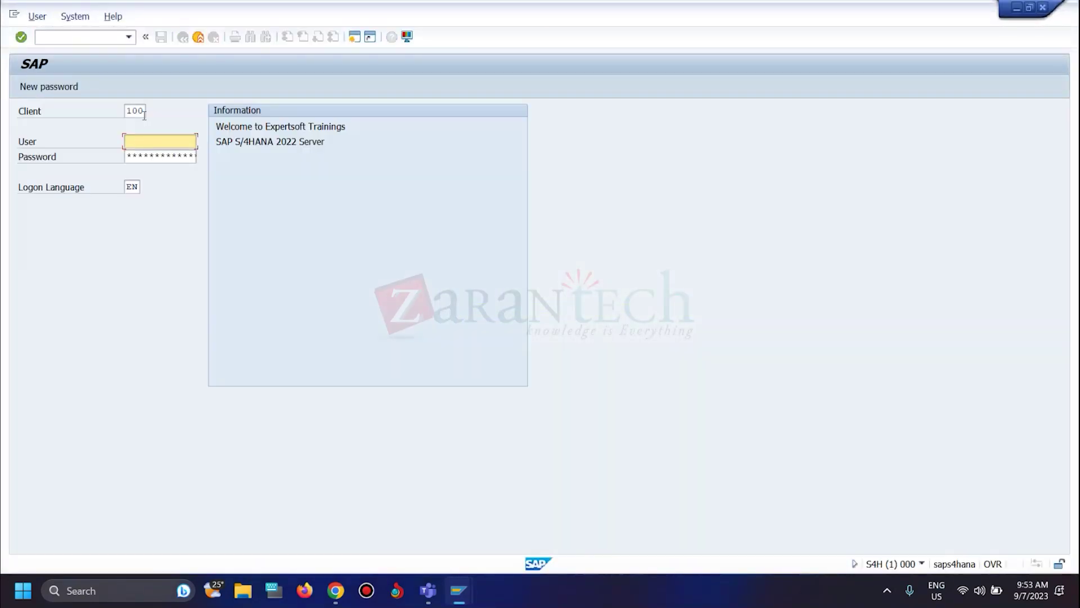
{"action": "left_click", "coordinate": [135, 110]}
{"action": "key", "text": "Down"}
{"action": "key", "text": "Return"}
{"action": "left_click", "coordinate": [145, 139]}
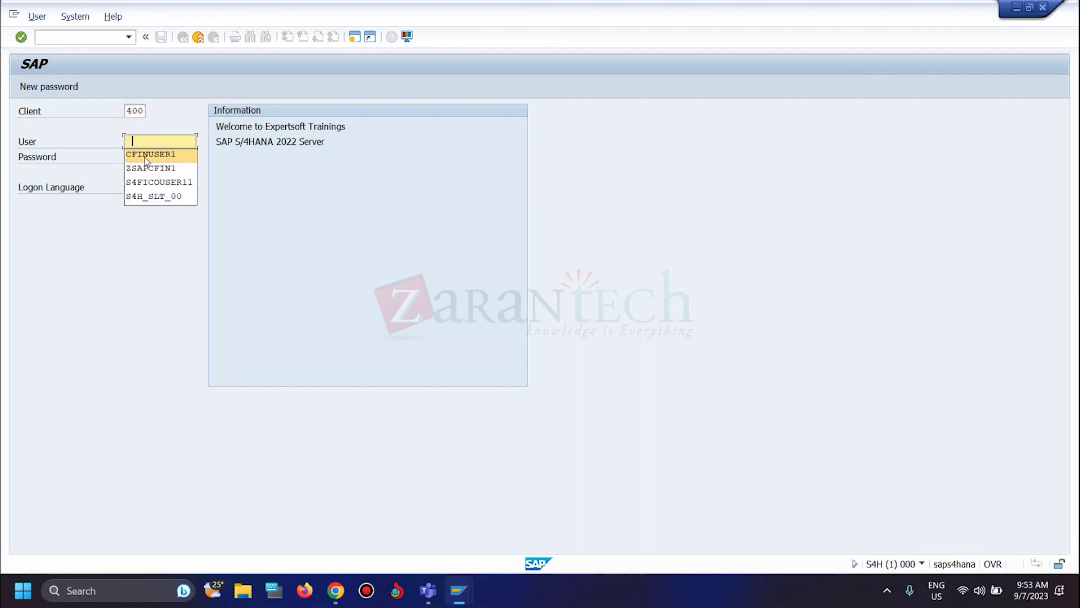
{"action": "left_click", "coordinate": [144, 158]}
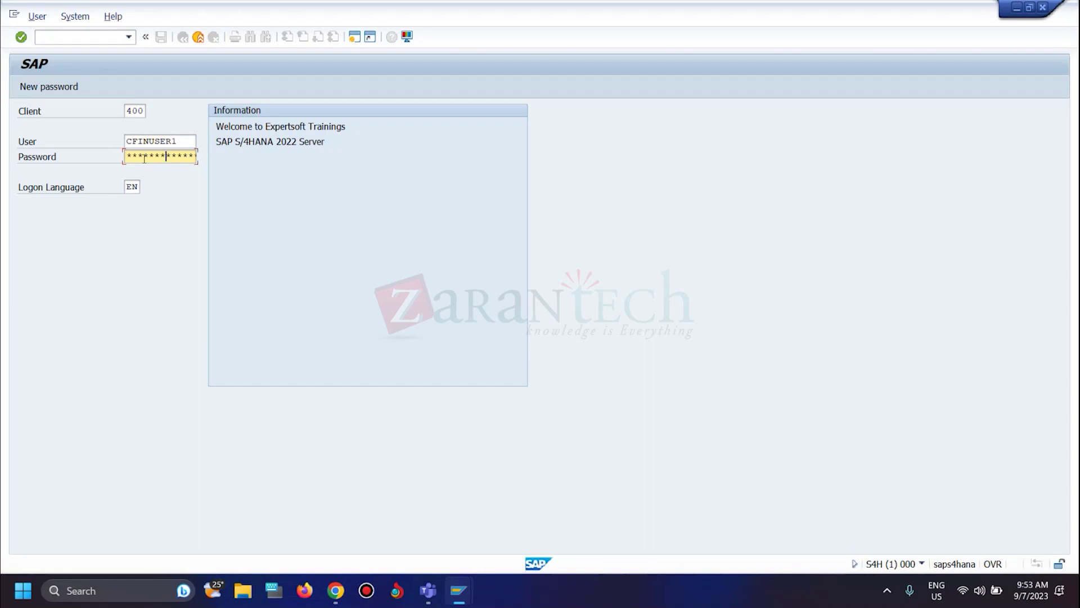
{"action": "key", "text": "Return"}
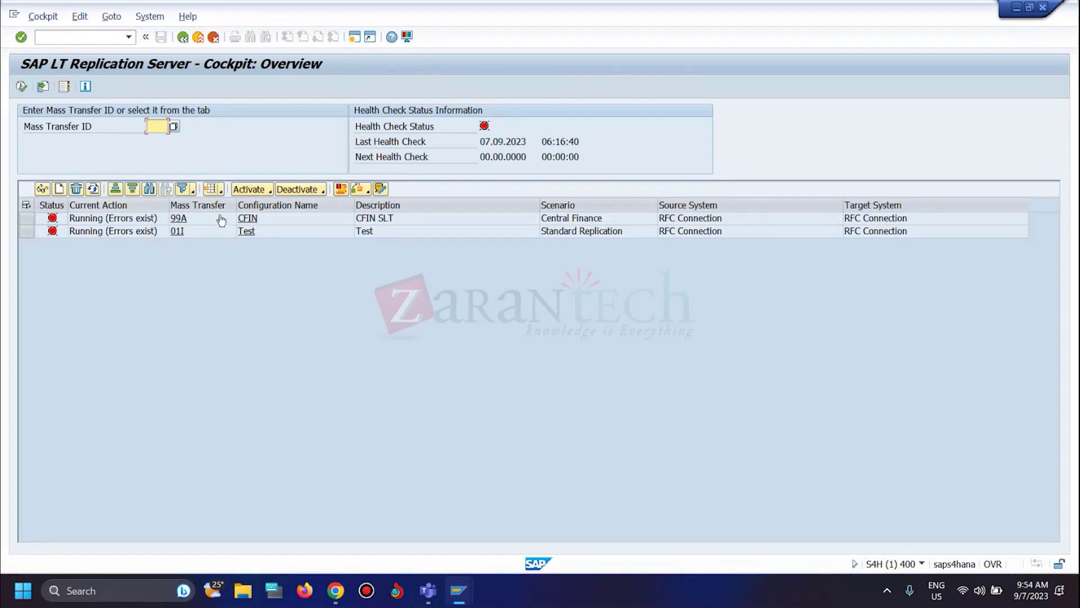
- In the LT Replication Server cockpit, open mass transfer 99A, select CFIN_ACCHD, view the data provisioning options and close them
{"action": "left_click", "coordinate": [179, 219]}
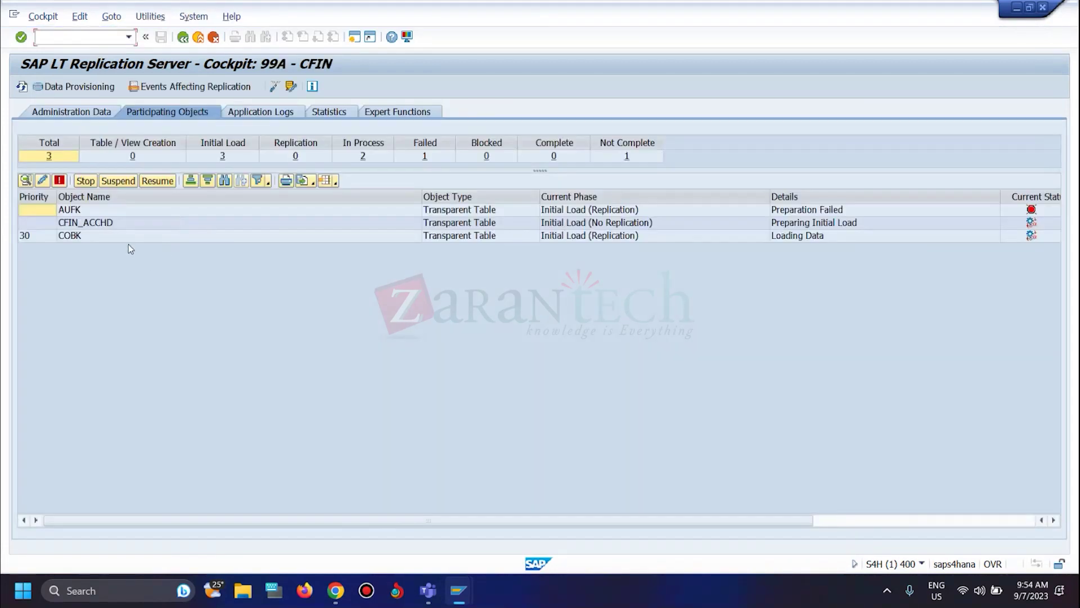
{"action": "left_click", "coordinate": [221, 224]}
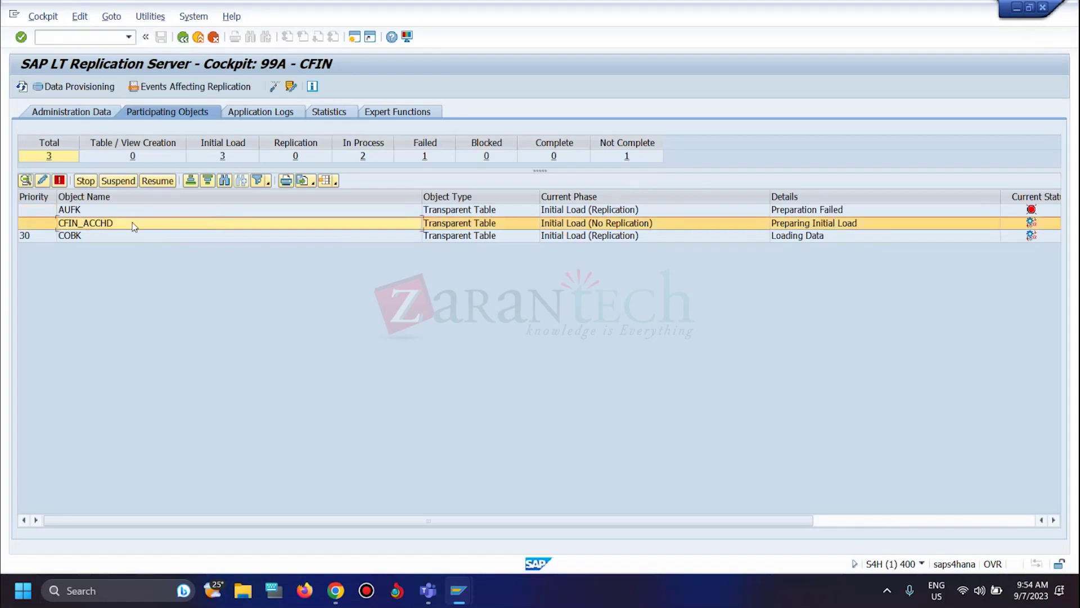
{"action": "left_click", "coordinate": [88, 90]}
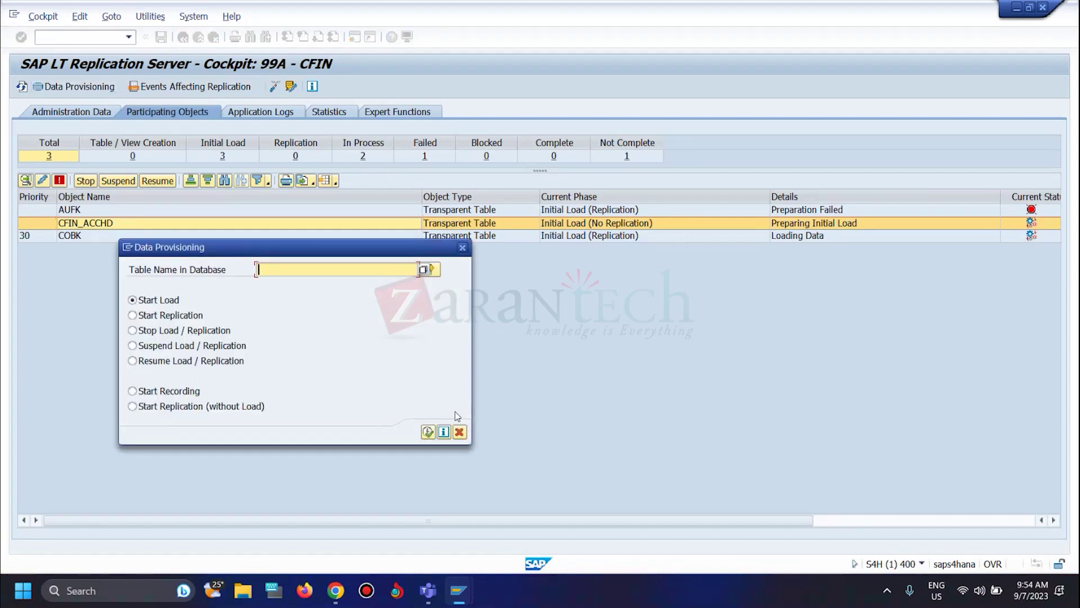
{"action": "left_click", "coordinate": [459, 432]}
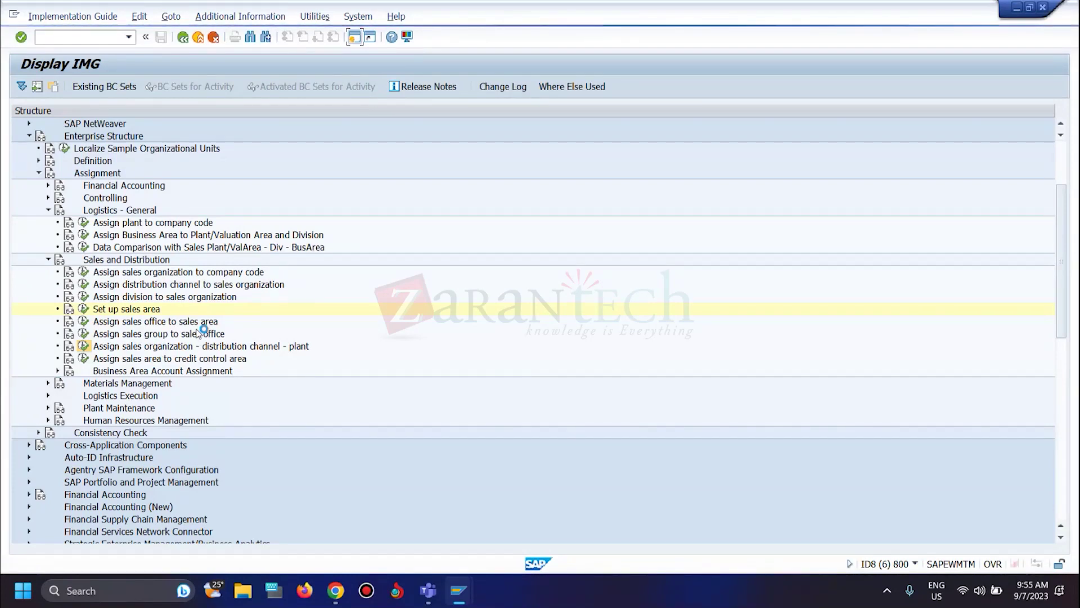
- In the general table display session, run transaction spro and expand the reference IMG to the Materials Management assignments under Enterprise Structure
{"action": "mouse_move", "coordinate": [430, 590]}
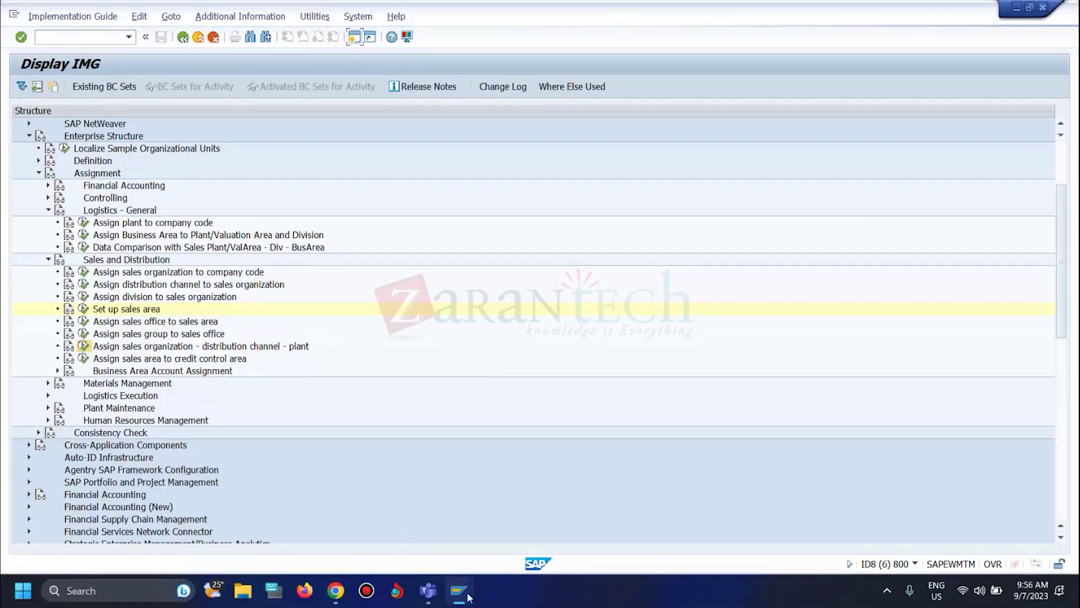
{"action": "mouse_move", "coordinate": [468, 596]}
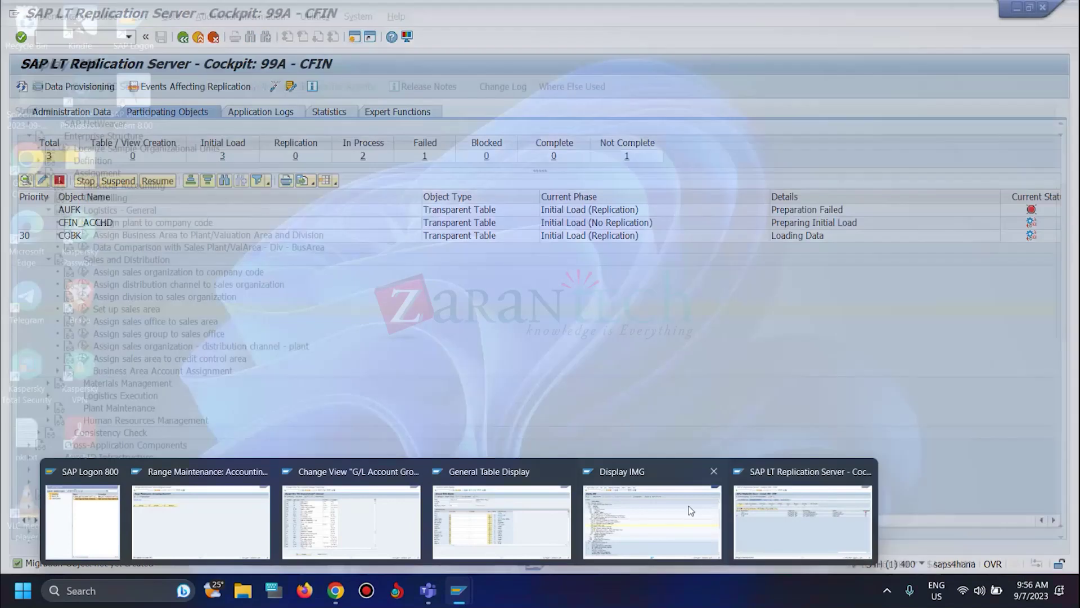
{"action": "left_click", "coordinate": [501, 524]}
{"action": "left_click", "coordinate": [72, 36]}
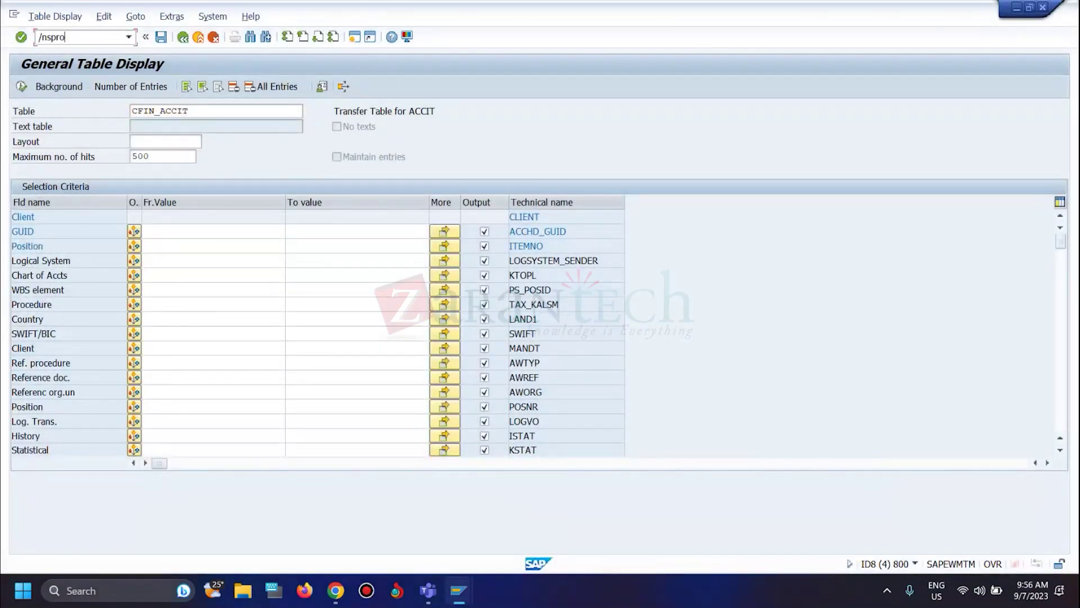
{"action": "key", "text": "Return"}
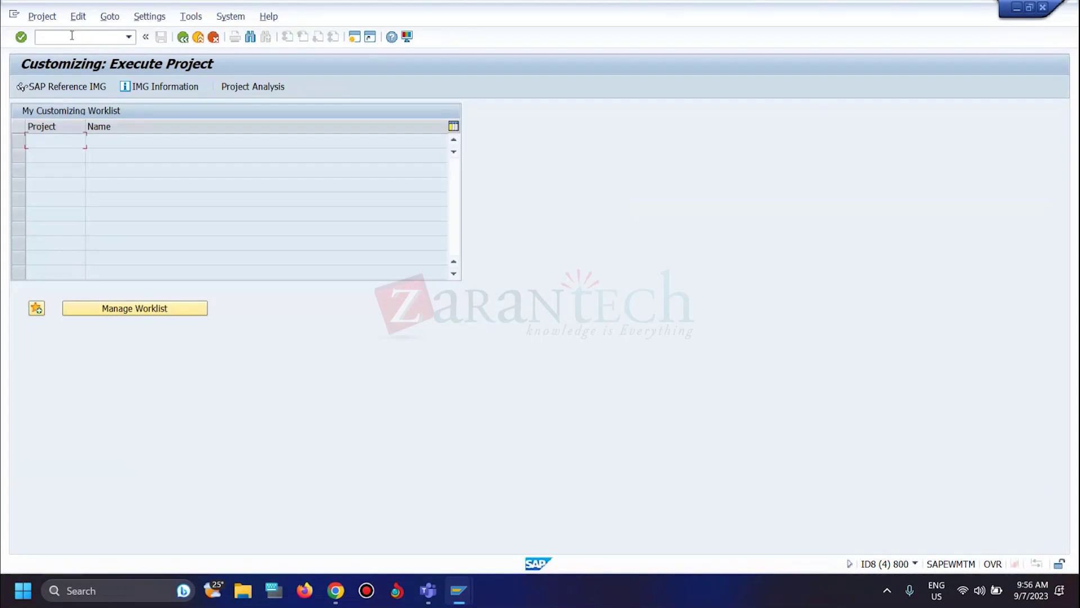
{"action": "left_click", "coordinate": [56, 88]}
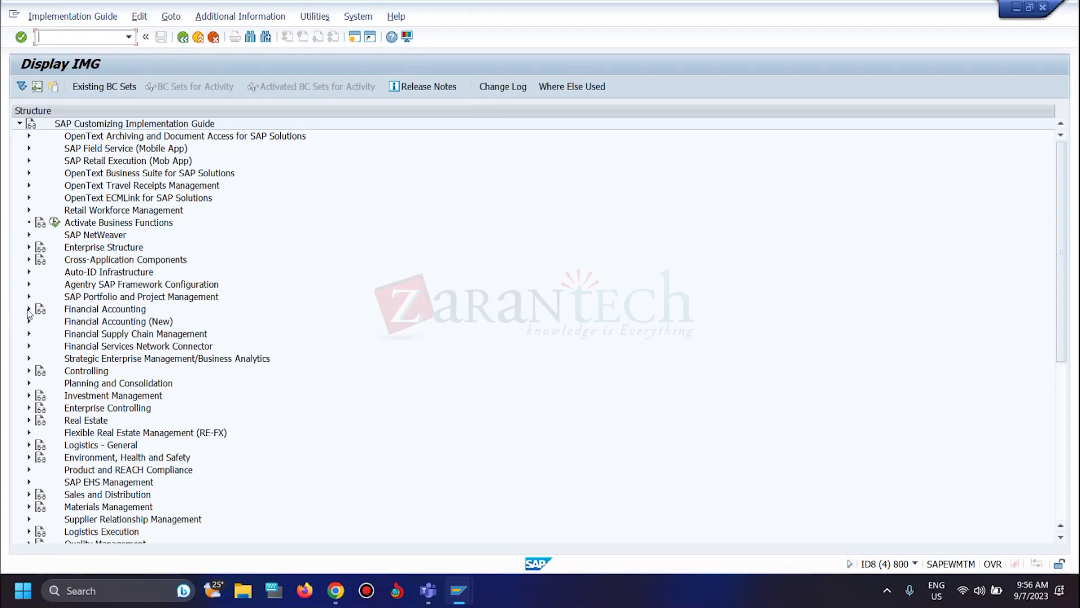
{"action": "left_click", "coordinate": [28, 249]}
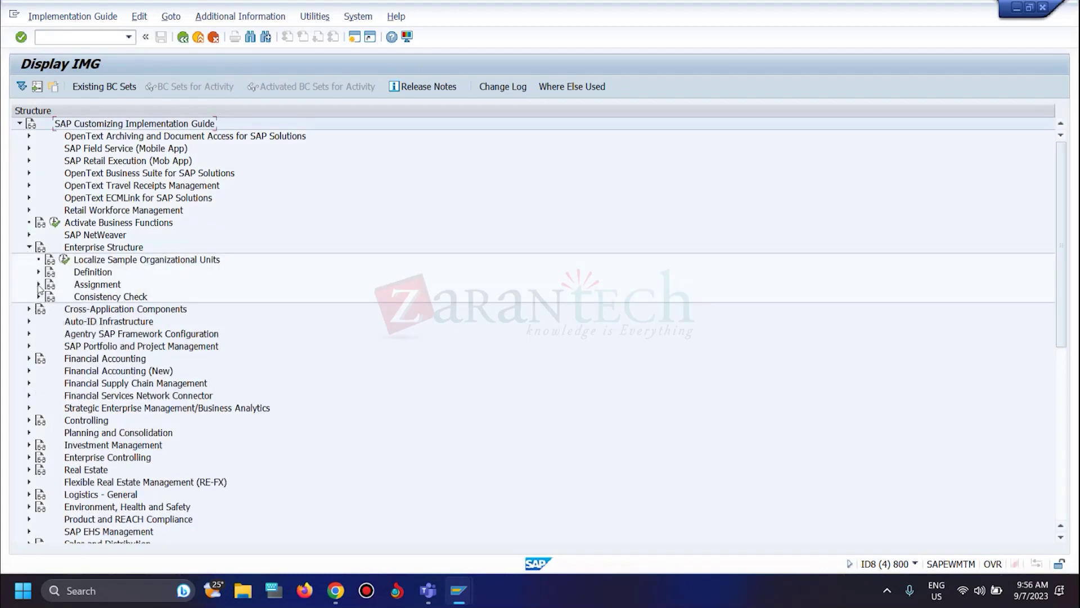
{"action": "left_click", "coordinate": [38, 284]}
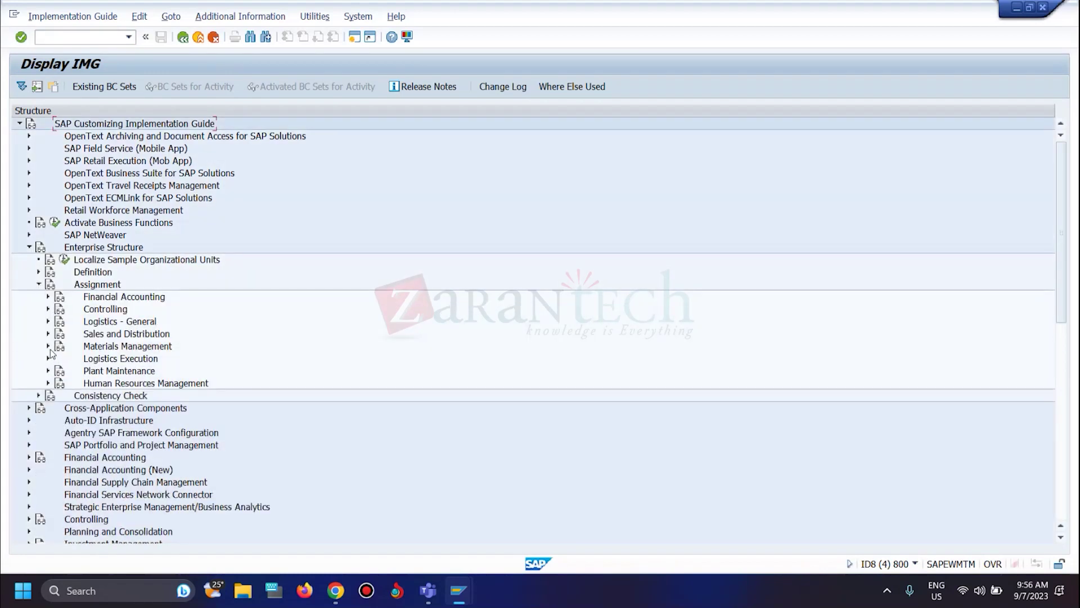
{"action": "left_click", "coordinate": [48, 347]}
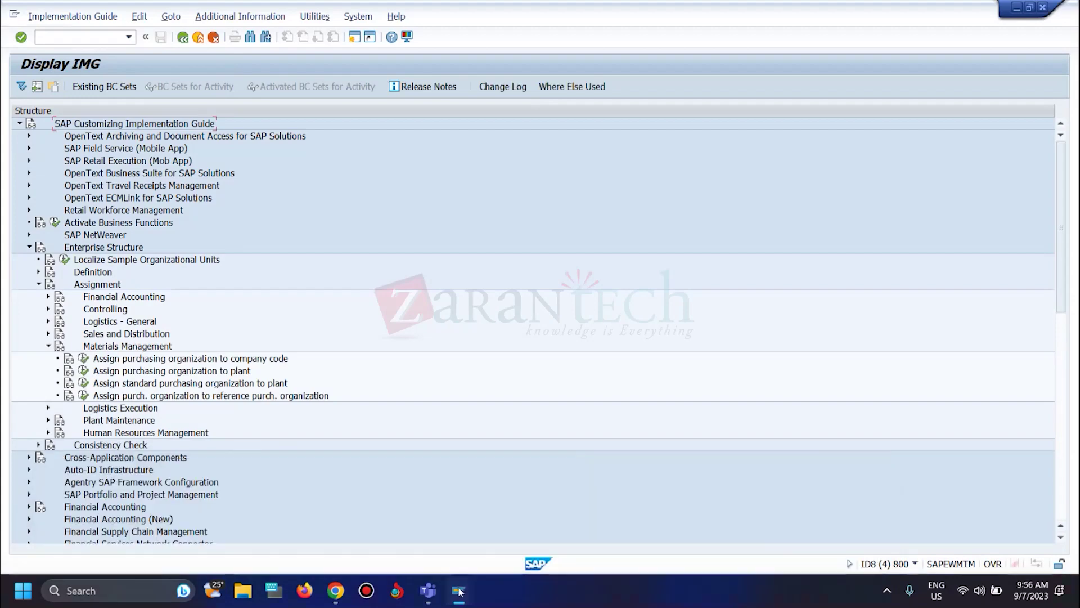
- Open the purchasing organization to company code assignment in the newly opened IMG session and position the list at purchasing organization CFS1
{"action": "mouse_move", "coordinate": [458, 591]}
{"action": "left_click", "coordinate": [585, 531]}
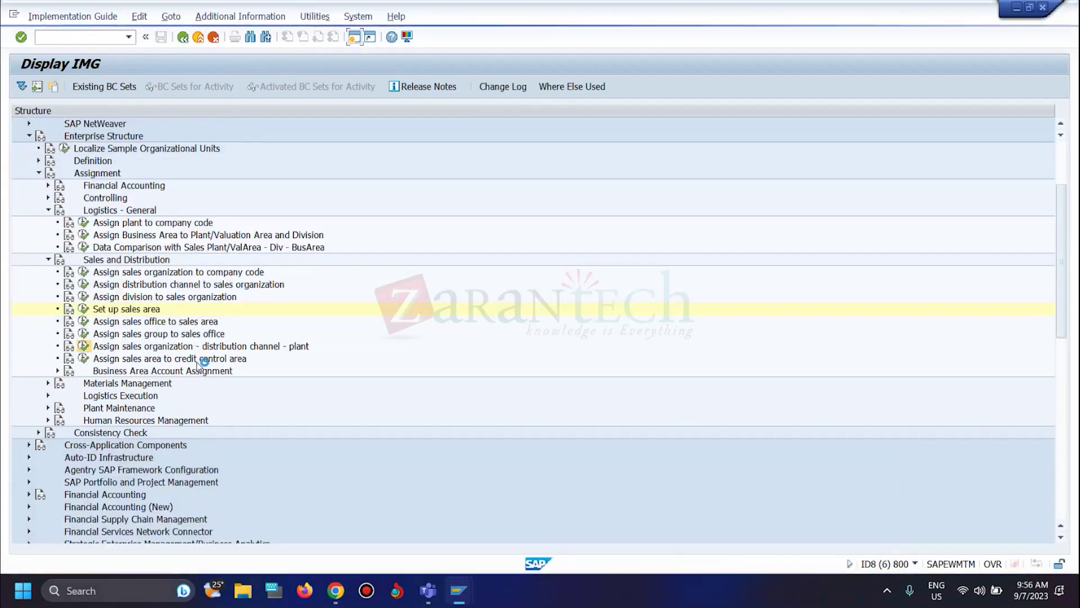
{"action": "key", "text": "alt+Tab"}
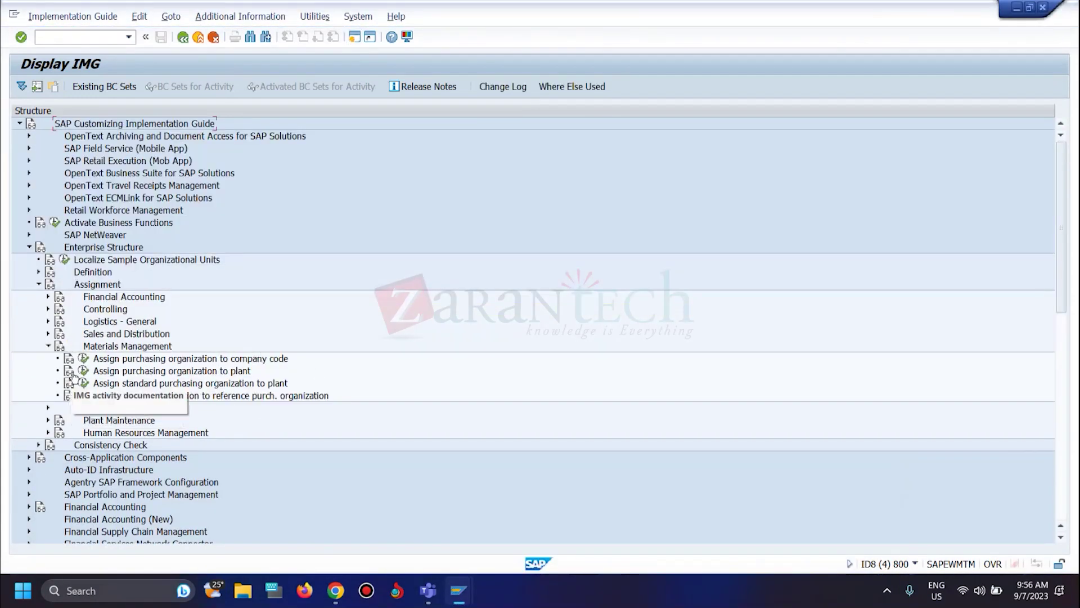
{"action": "left_click", "coordinate": [84, 359]}
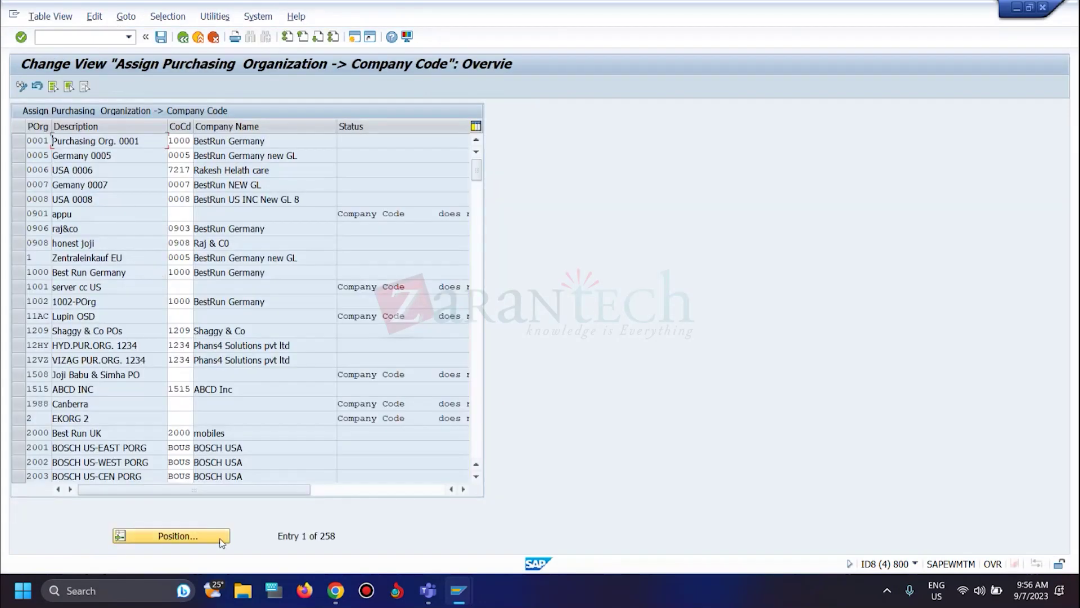
{"action": "left_click", "coordinate": [193, 542]}
{"action": "left_click", "coordinate": [167, 196]}
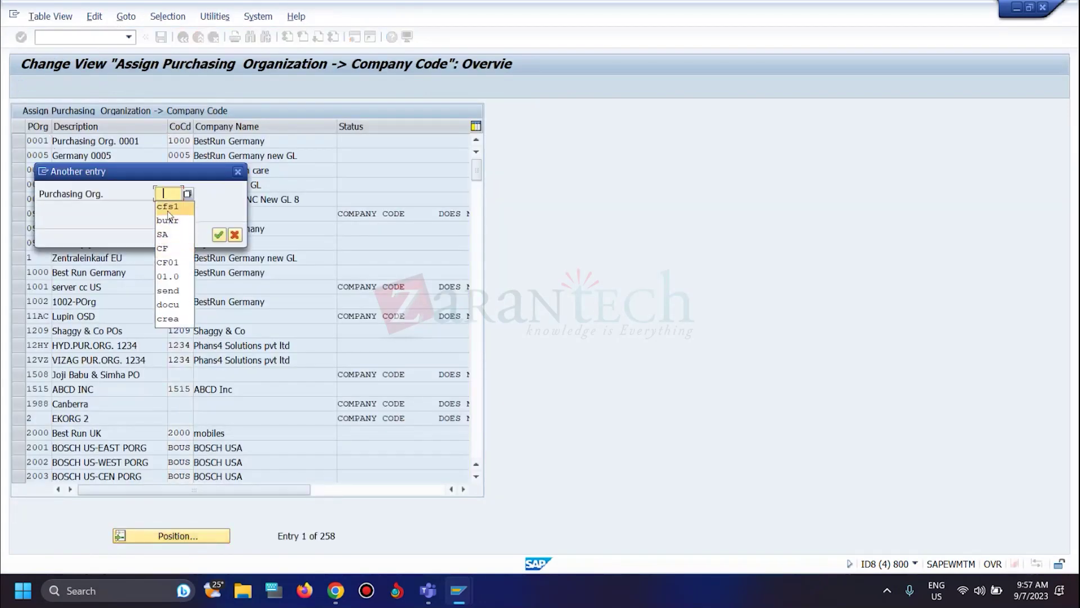
{"action": "type", "text": "0001"}
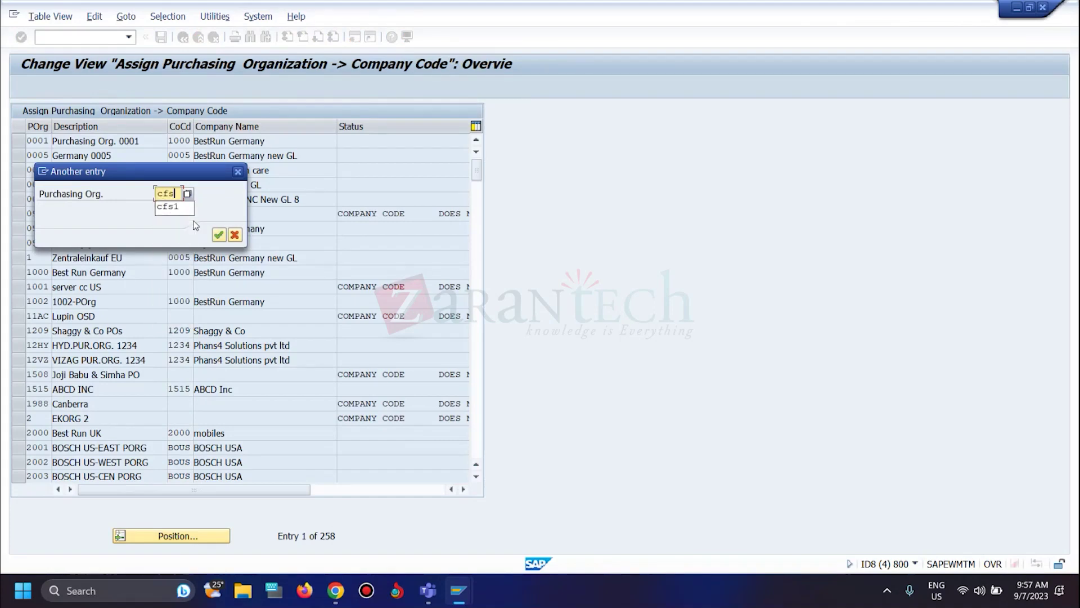
{"action": "key", "text": "Return"}
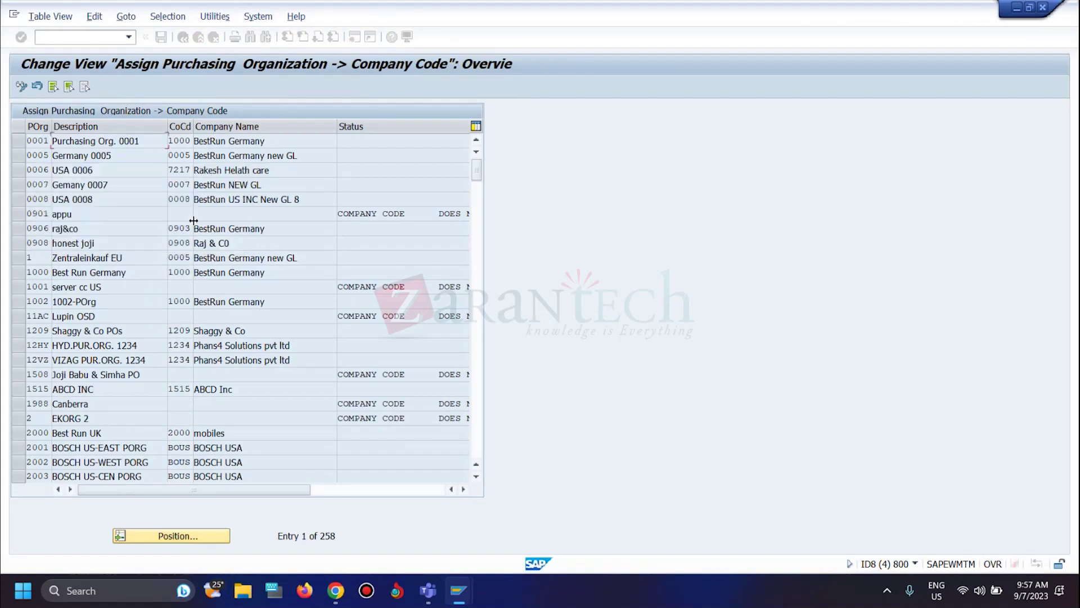
- Assign company code CFS1 to purchasing organization CFS1
{"action": "left_click_drag", "start_coordinate": [30, 143], "coordinate": [52, 141]}
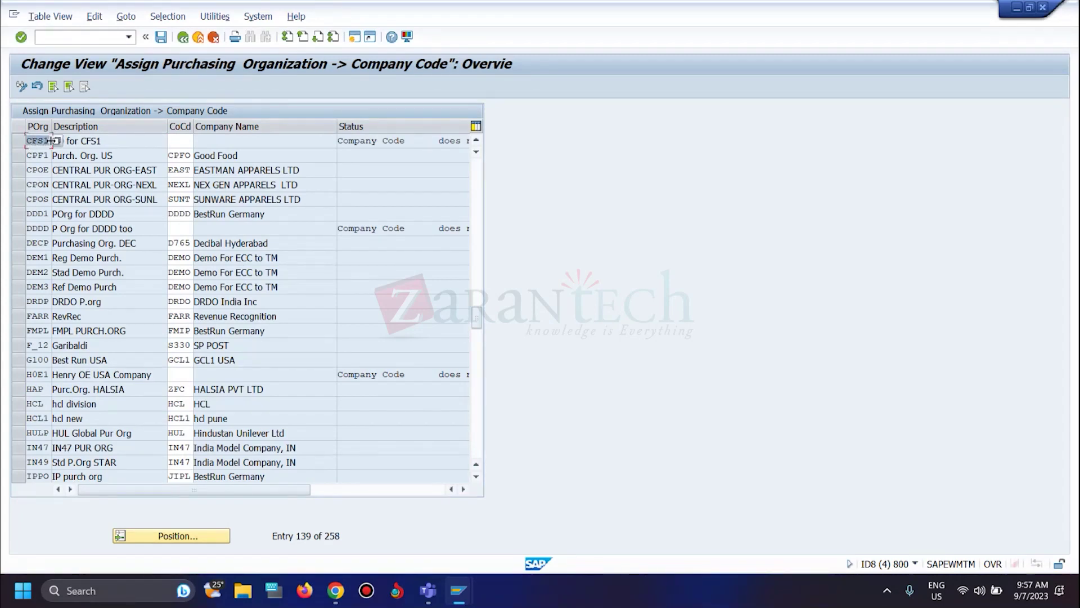
{"action": "left_click", "coordinate": [169, 141]}
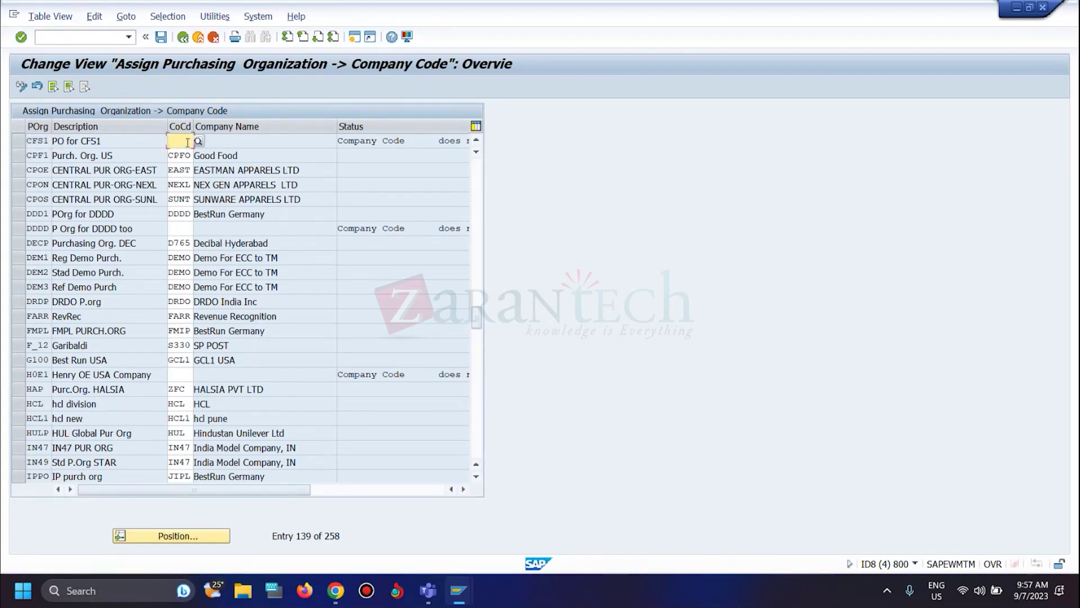
{"action": "left_click_drag", "start_coordinate": [28, 138], "coordinate": [57, 141]}
{"action": "key", "text": "ctrl+c"}
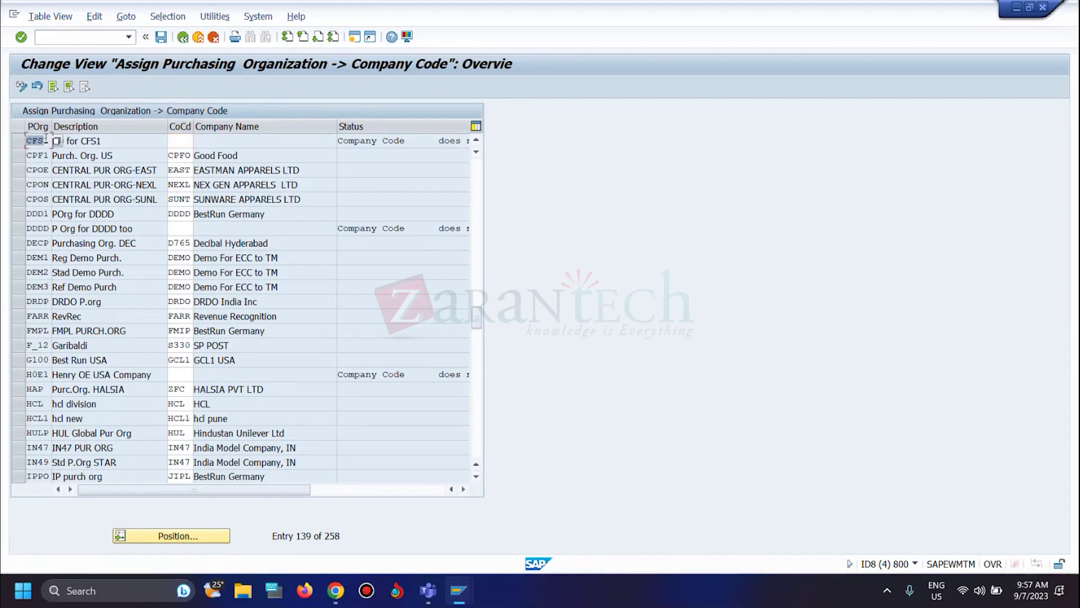
{"action": "left_click", "coordinate": [175, 141]}
{"action": "key", "text": "ctrl+v"}
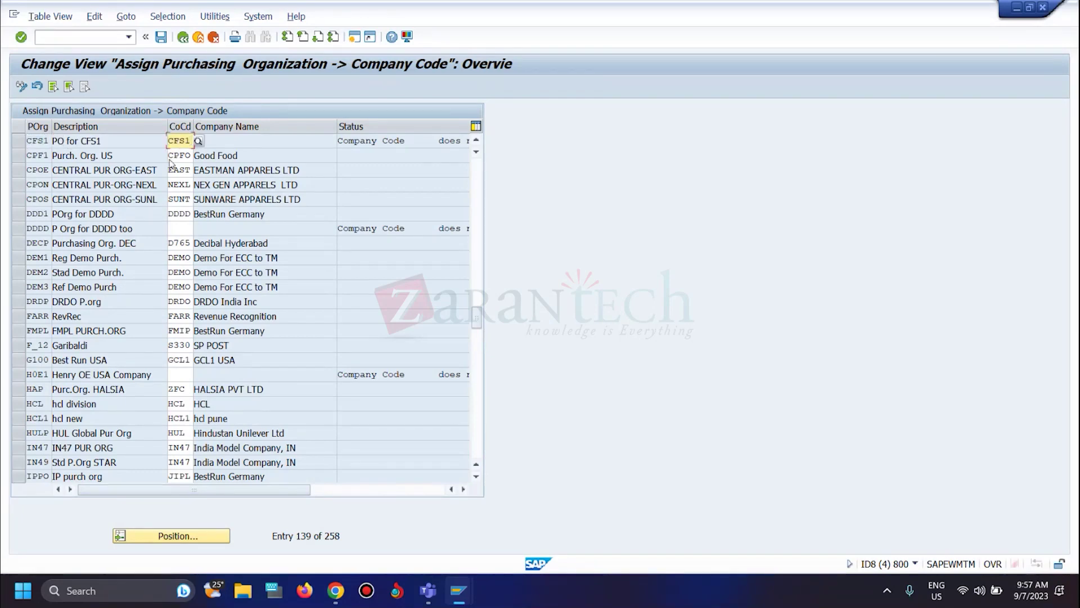
- Save the purchasing organization to company code assignment in customizing request ID8K901730 and return to the IMG structure
{"action": "left_click", "coordinate": [167, 39]}
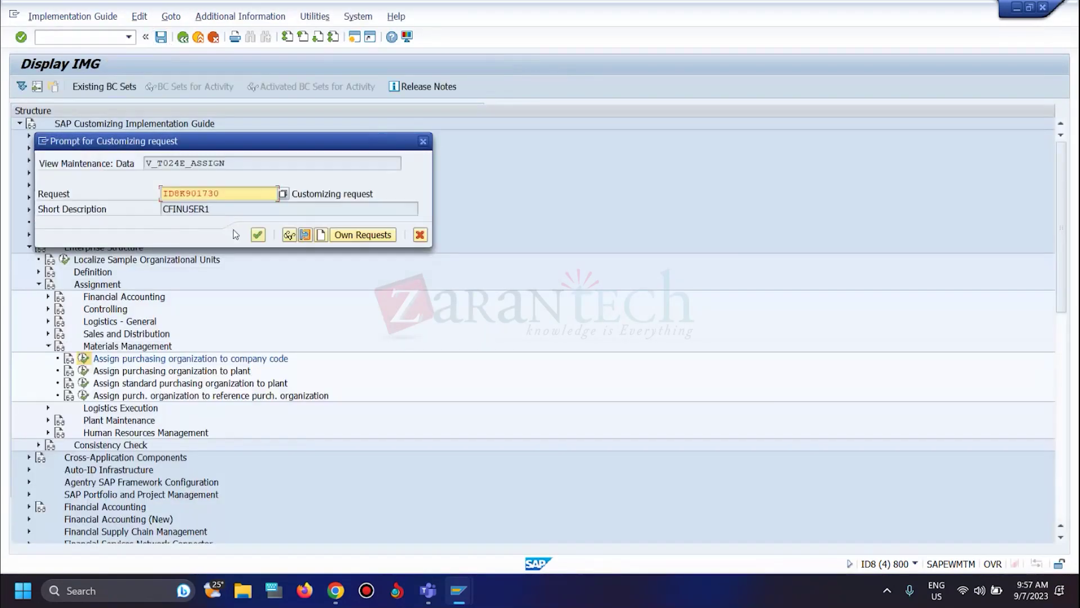
{"action": "left_click", "coordinate": [259, 235]}
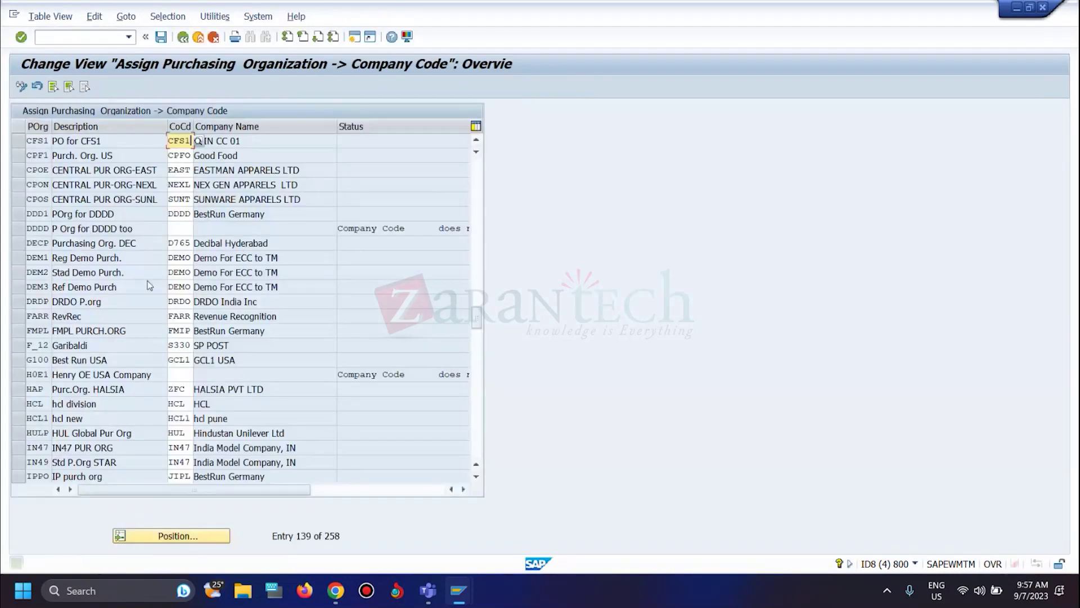
{"action": "left_click", "coordinate": [183, 37]}
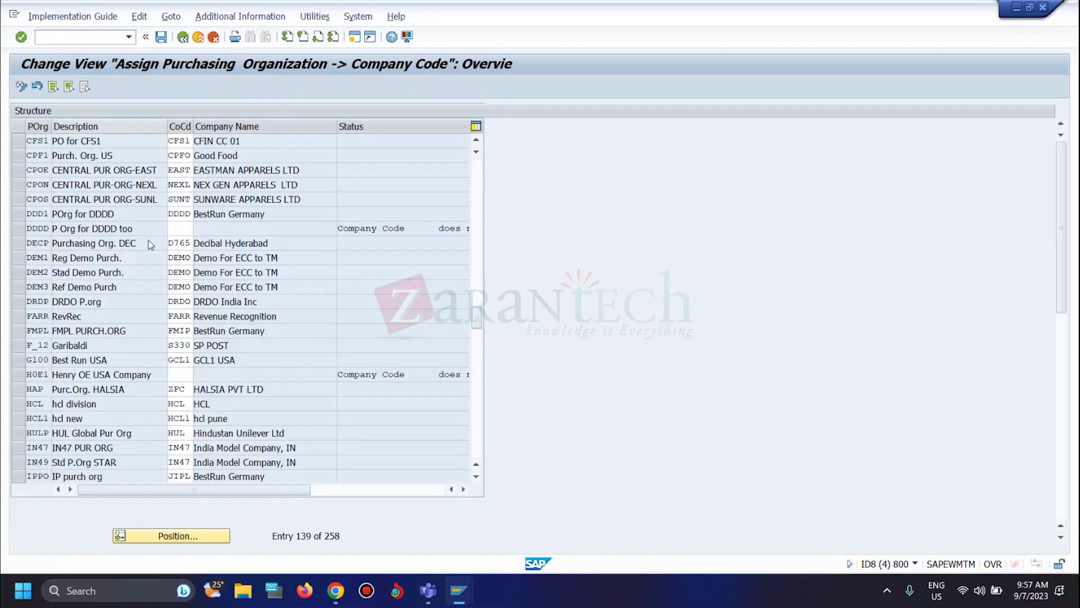
- In the purchasing organization to plant assignment, add a new entry linking purchasing organization CFS1 to plant CFS1
{"action": "left_click", "coordinate": [83, 371]}
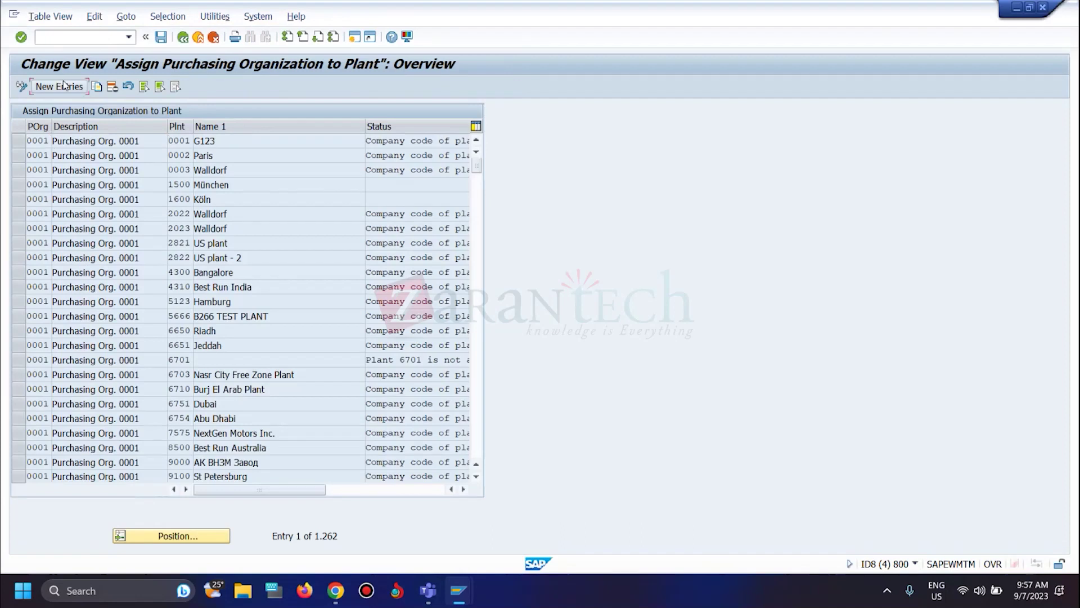
{"action": "left_click", "coordinate": [60, 86]}
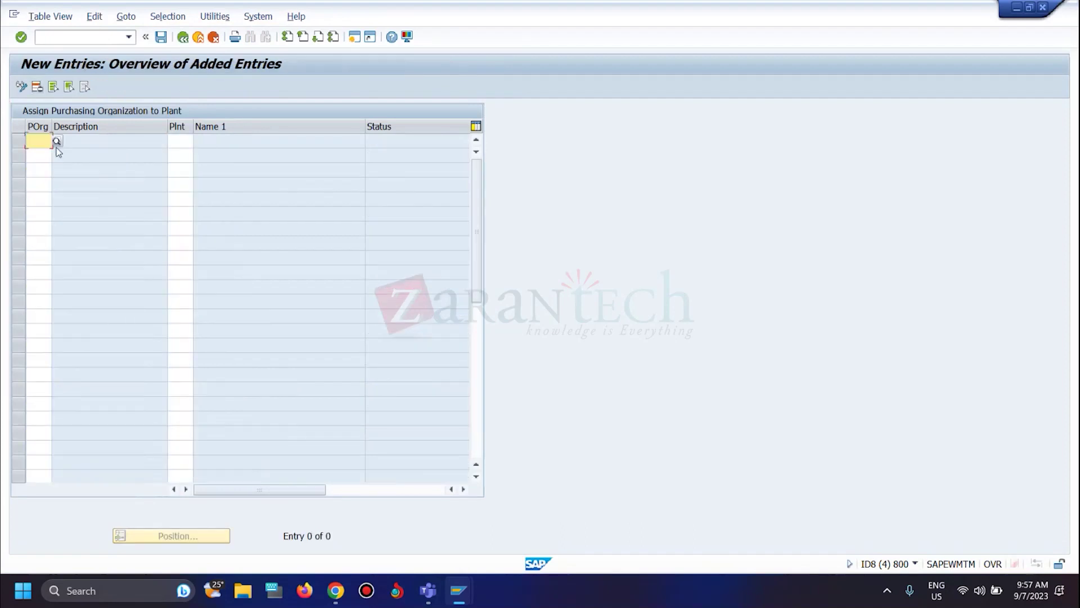
{"action": "type", "text": "cfs1"}
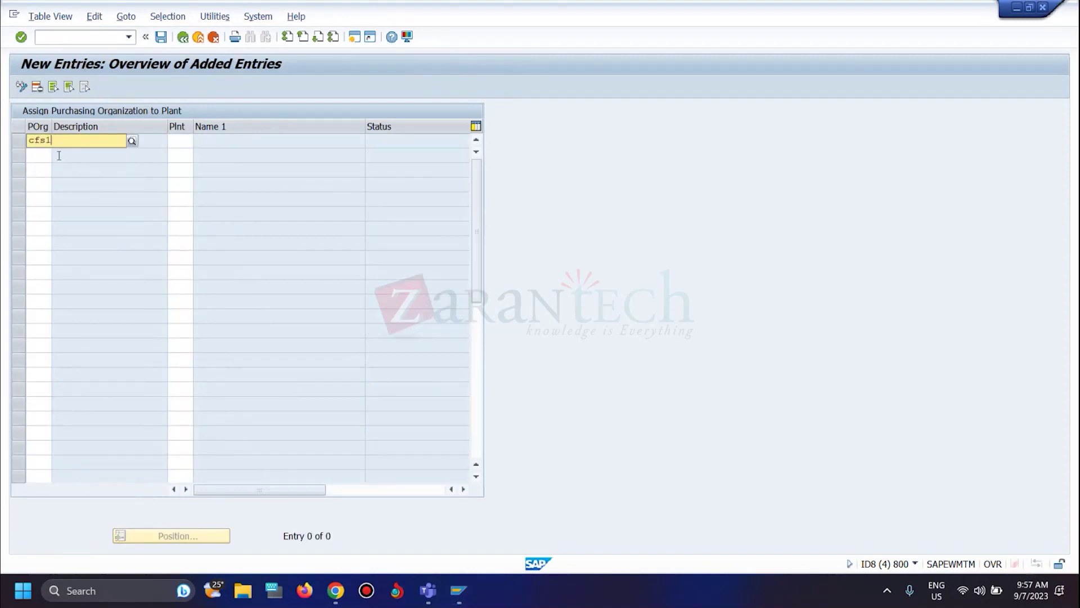
{"action": "key", "text": "BackSpace"}
{"action": "key", "text": "BackSpace"}
{"action": "key", "text": "BackSpace"}
{"action": "key", "text": "BackSpace"}
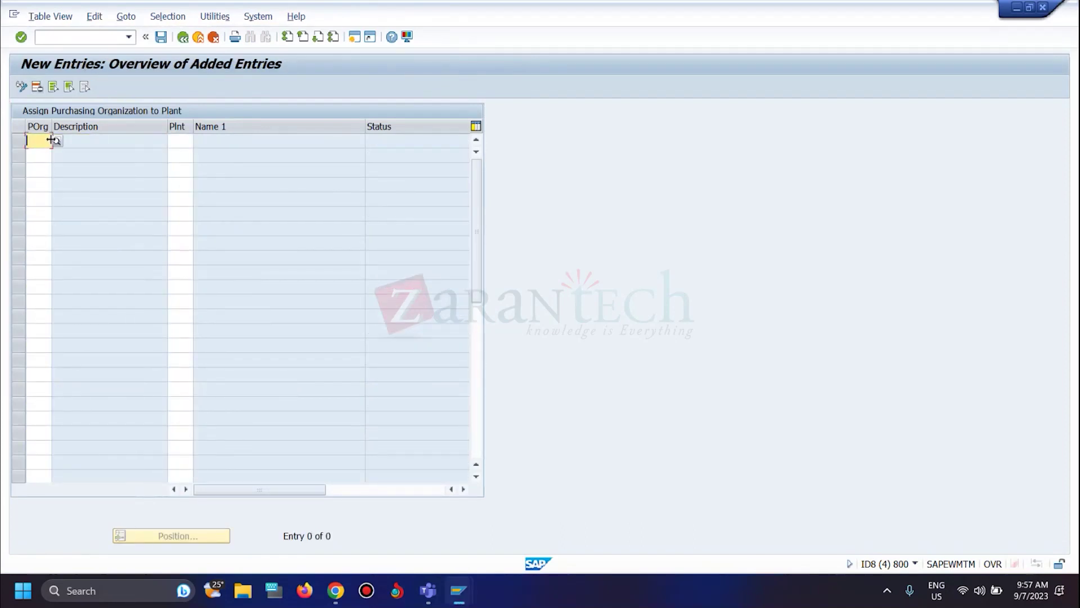
{"action": "type", "text": "cfs"}
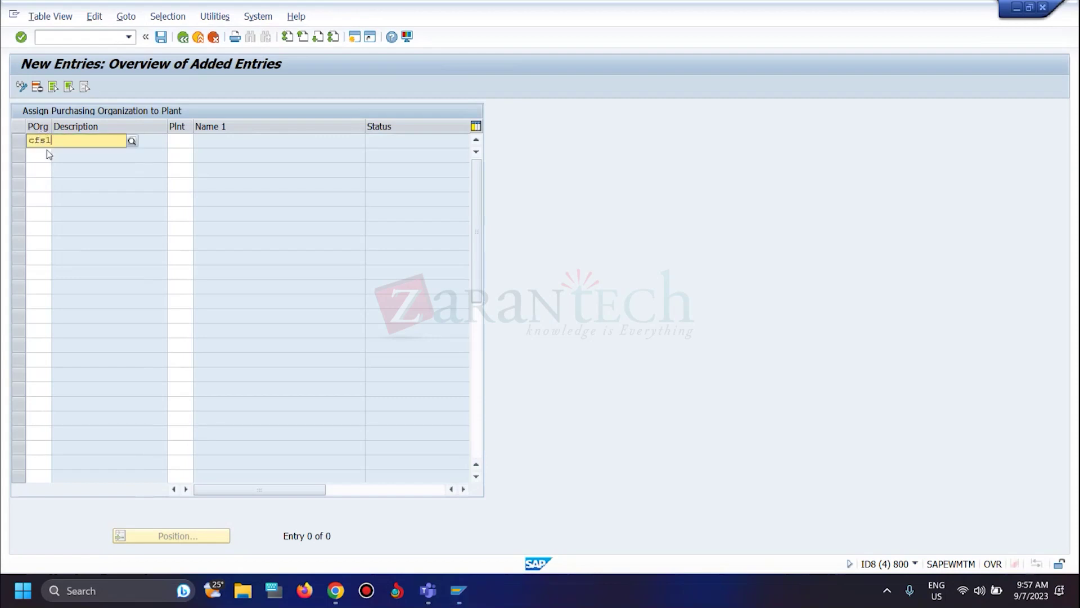
{"action": "type", "text": "1"}
{"action": "left_click", "coordinate": [67, 166]}
{"action": "left_click", "coordinate": [173, 142]}
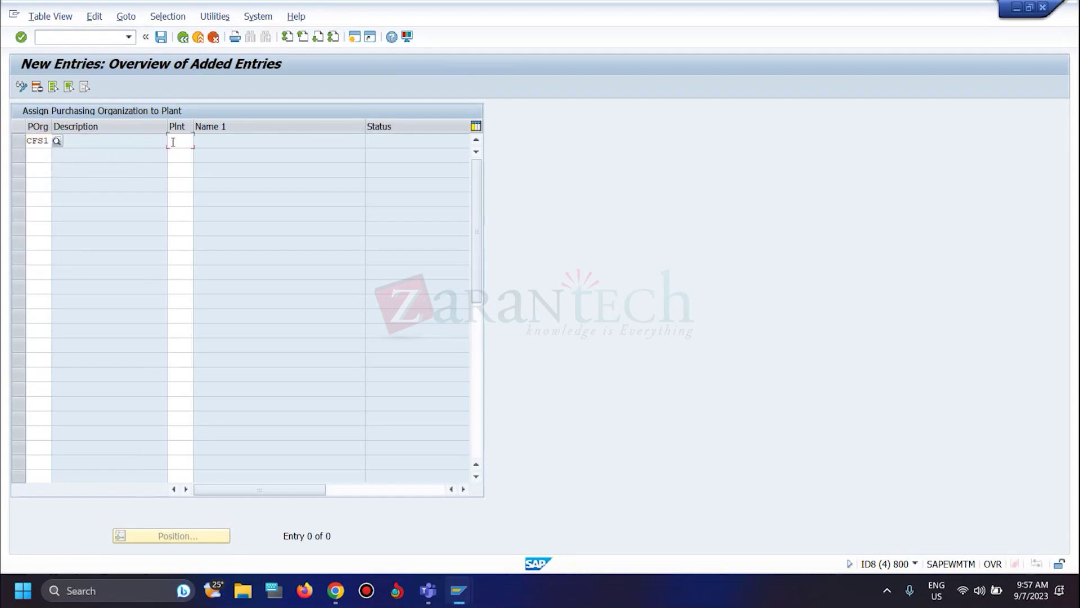
{"action": "type", "text": "cfs1"}
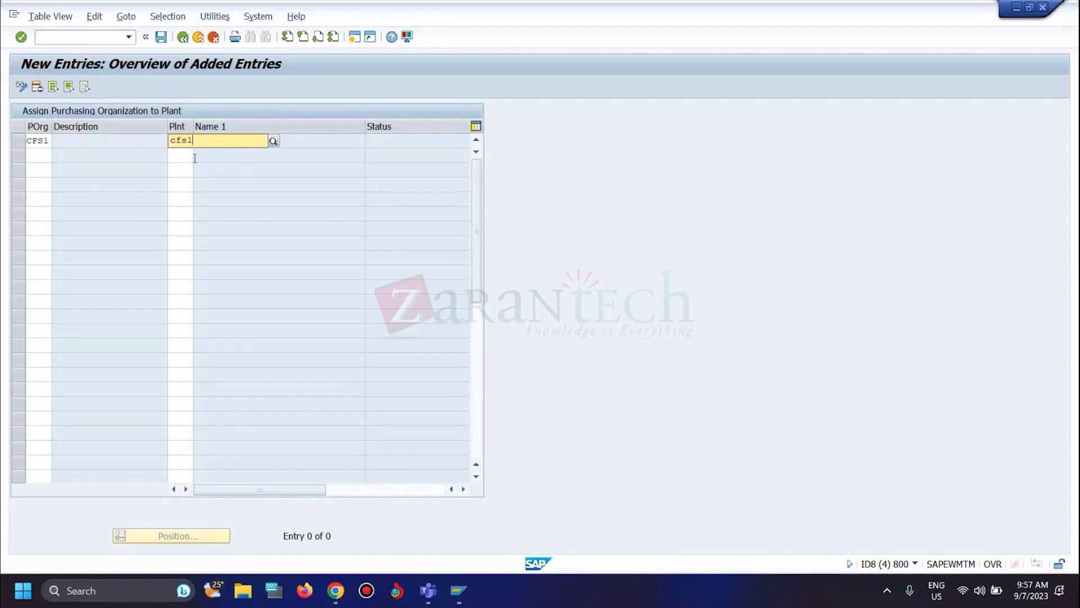
{"action": "left_click", "coordinate": [185, 168]}
- Save the purchasing organization to plant entry and return to the IMG structure
{"action": "key", "text": "ctrl+s"}
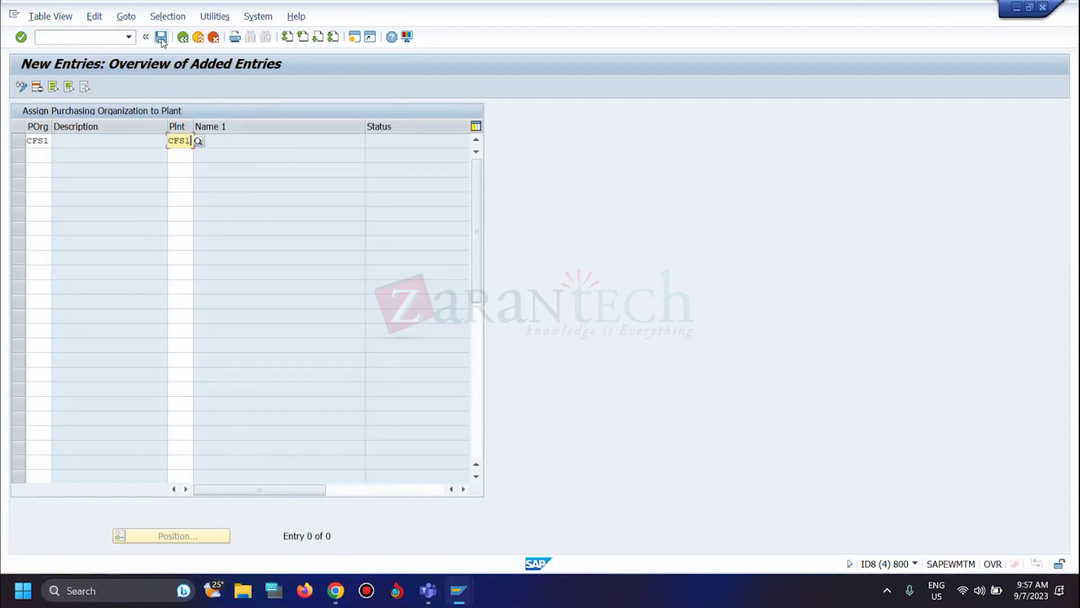
{"action": "key", "text": "Return"}
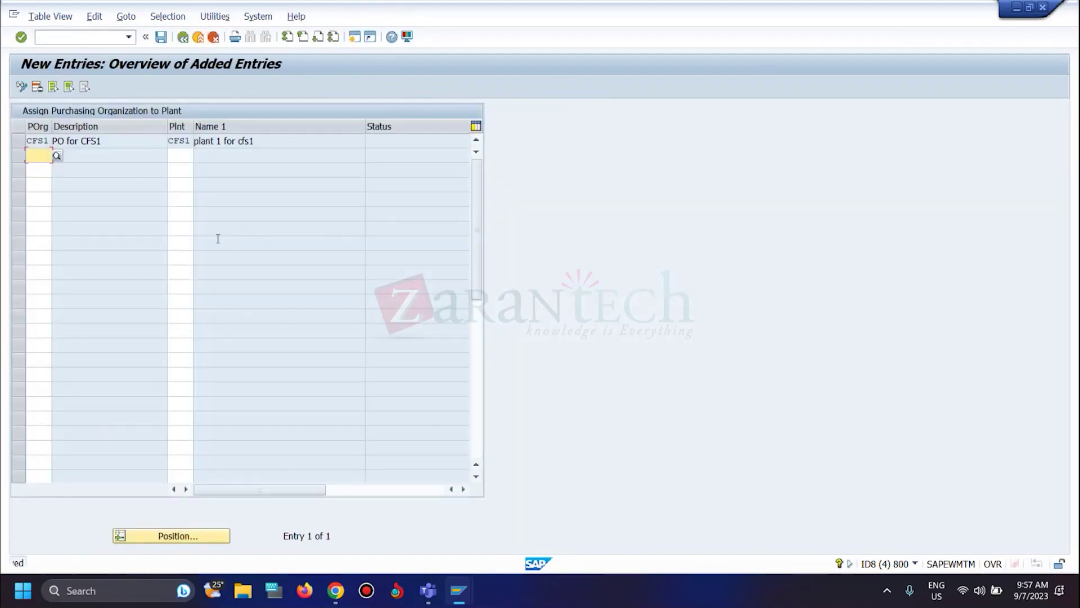
{"action": "left_click", "coordinate": [182, 37]}
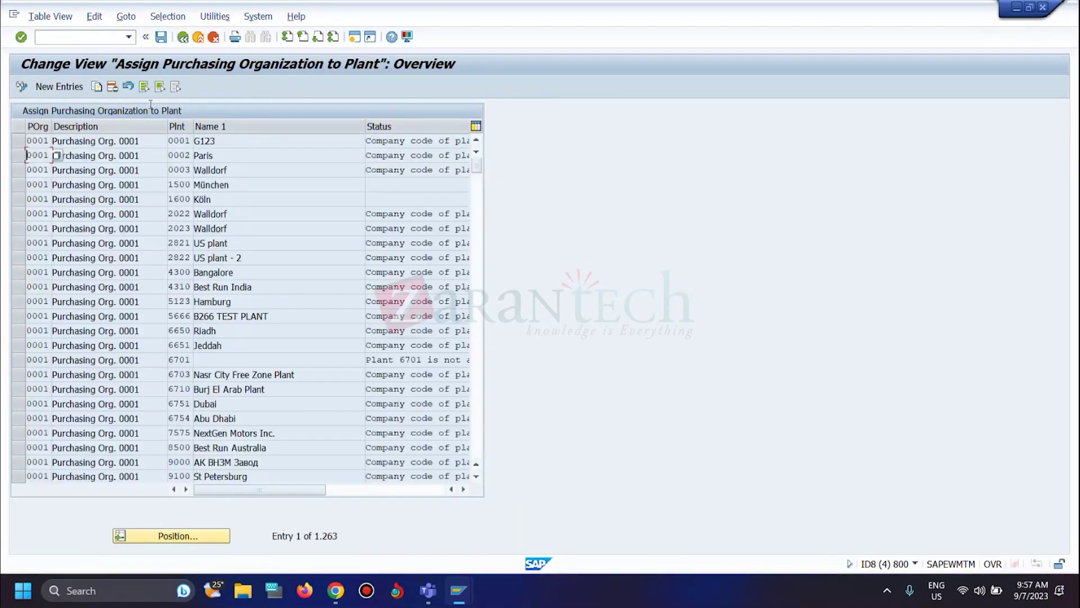
{"action": "left_click", "coordinate": [182, 37]}
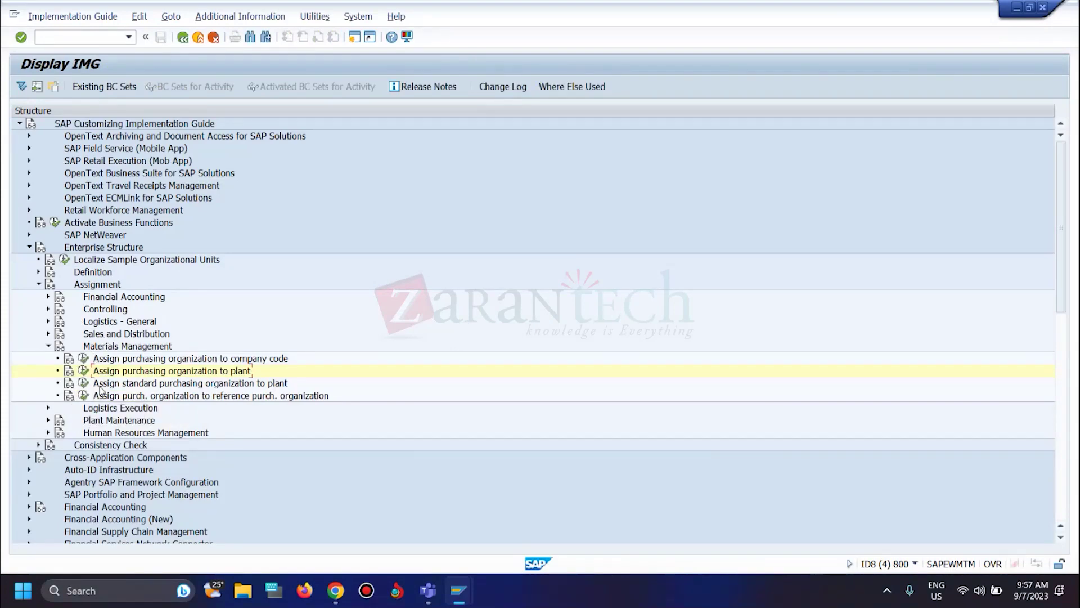
- Open the shipping point to plant assignment under Logistics Execution, search it for CFS1 and return to the IMG structure
{"action": "left_click", "coordinate": [49, 408]}
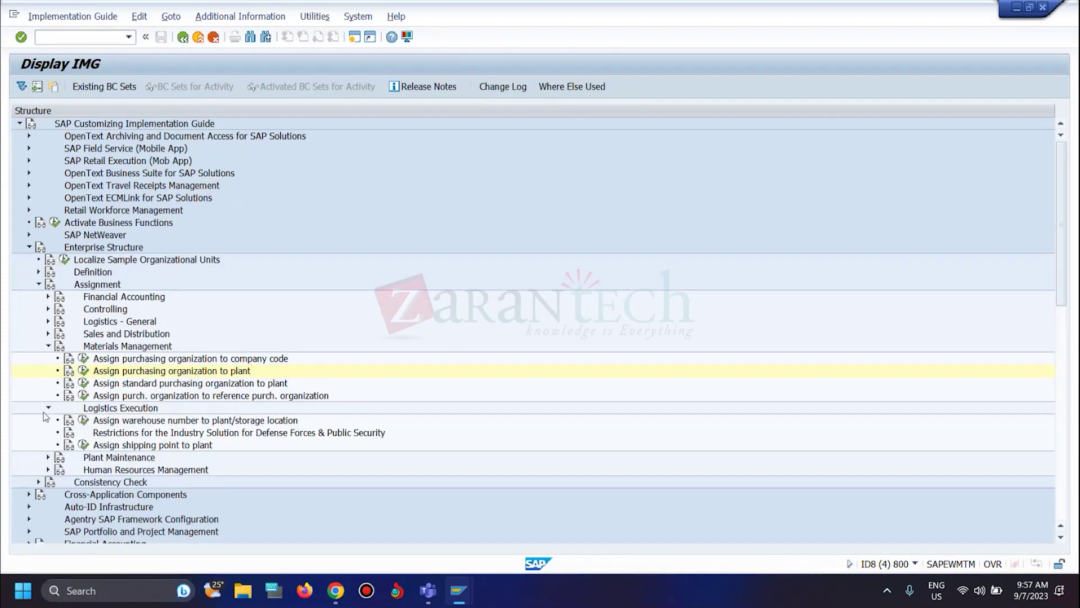
{"action": "left_click", "coordinate": [84, 445]}
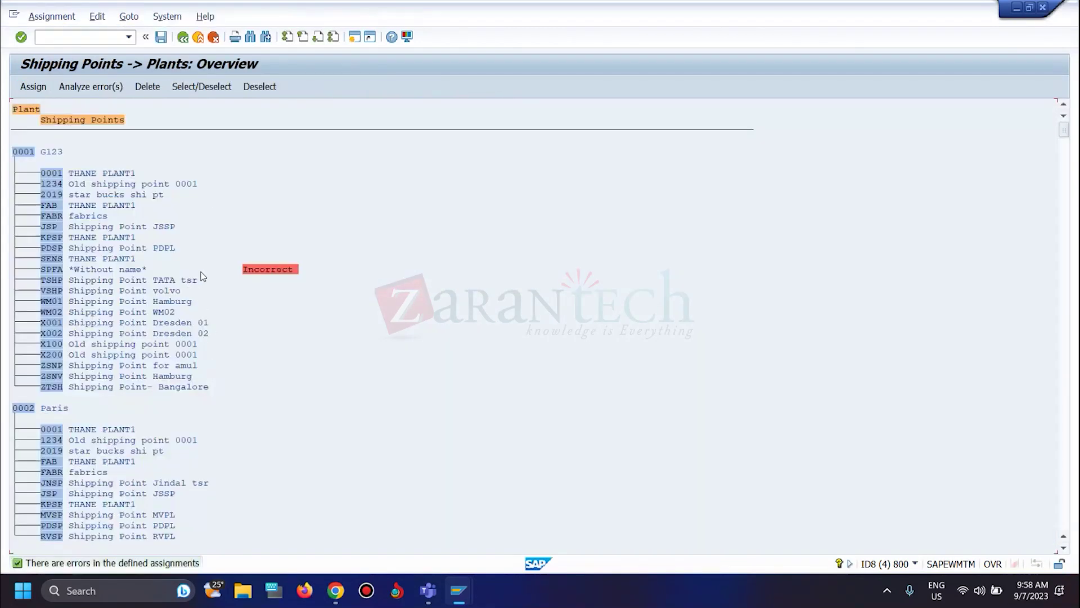
{"action": "left_click", "coordinate": [250, 37]}
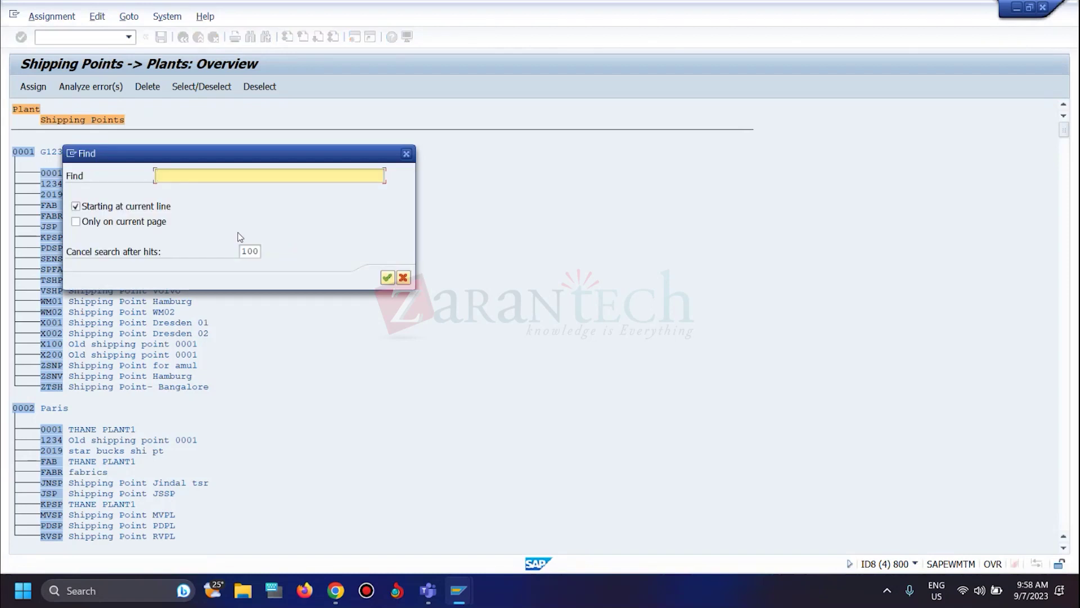
{"action": "type", "text": "CFS1"}
{"action": "key", "text": "Return"}
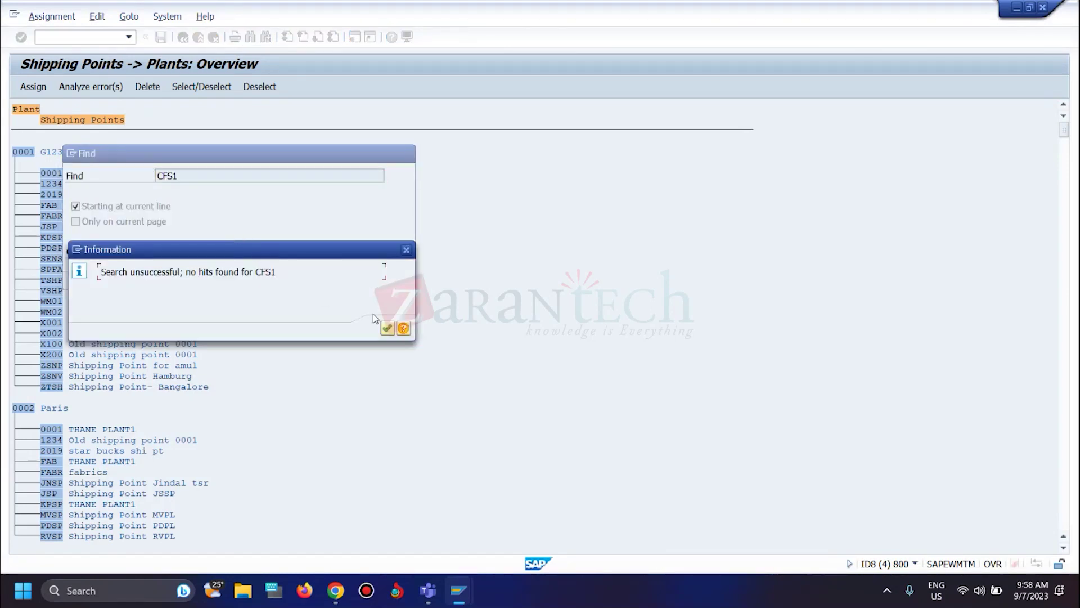
{"action": "left_click", "coordinate": [387, 328]}
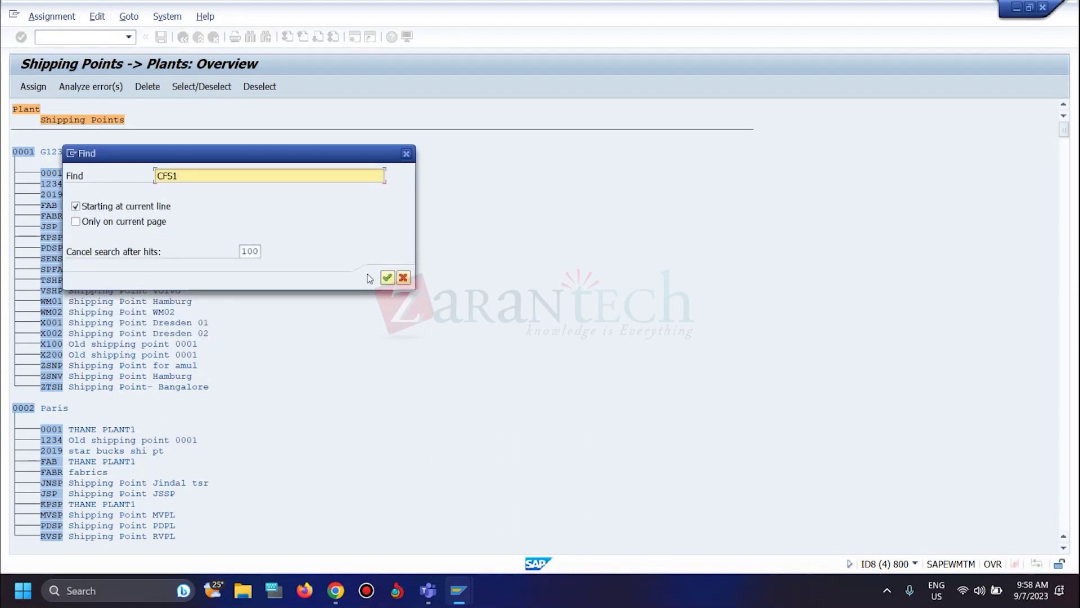
{"action": "left_click", "coordinate": [403, 277]}
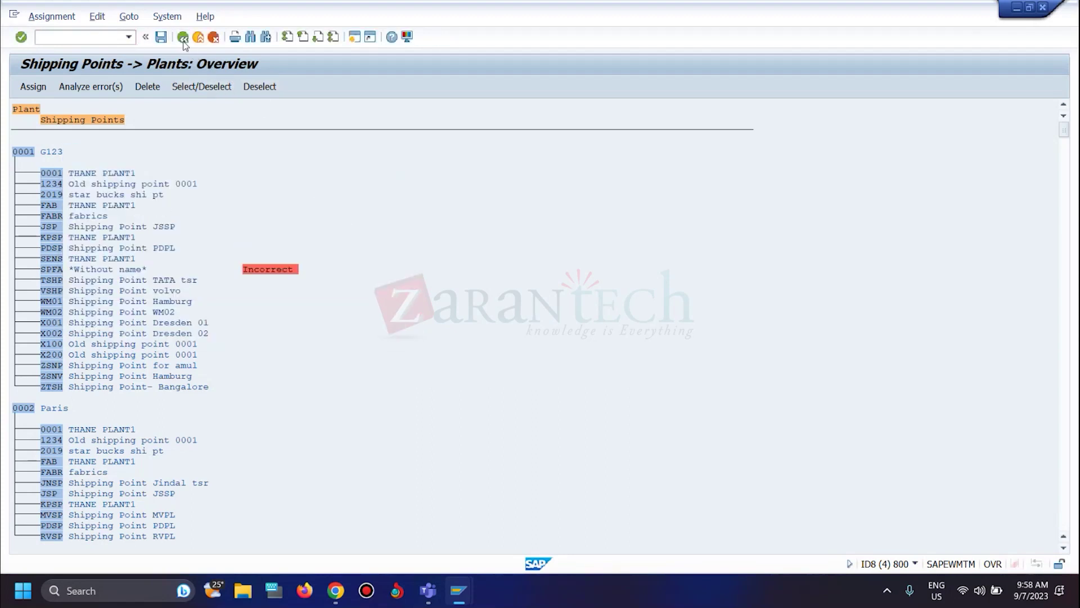
{"action": "left_click", "coordinate": [182, 37]}
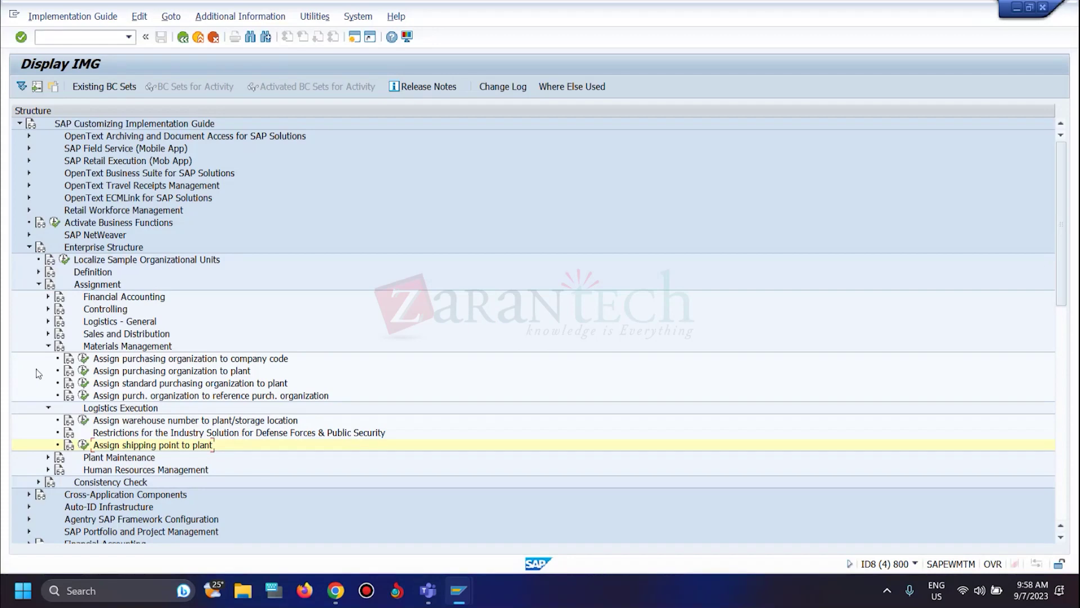
- In the sales organization/distribution channel to plant session, add an entry with sales organization CFS1, distribution channel CF and plant CFS1
{"action": "key", "text": "alt+Tab"}
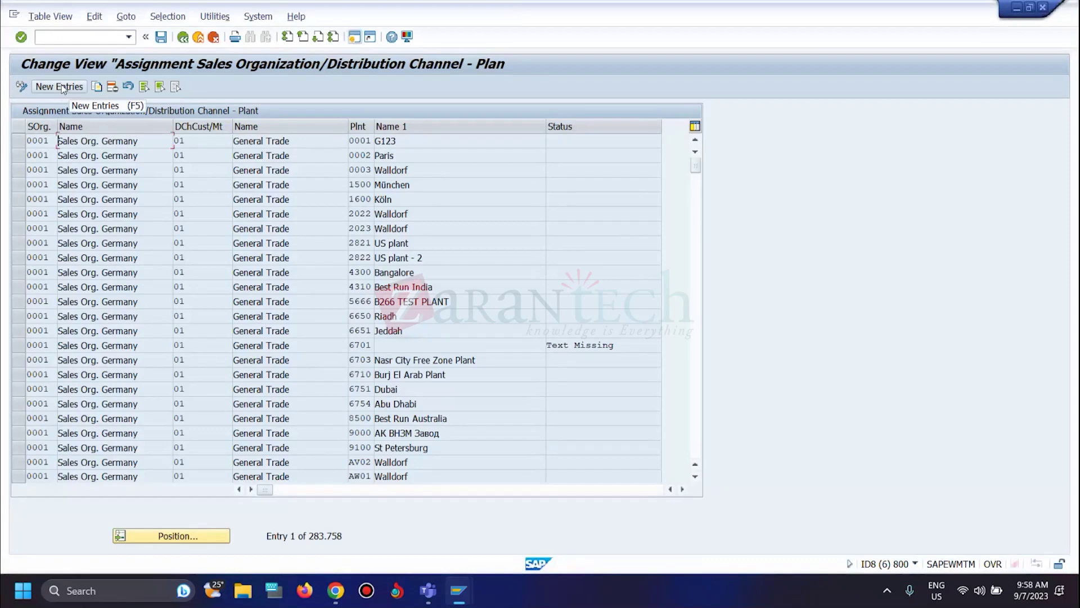
{"action": "left_click", "coordinate": [61, 87]}
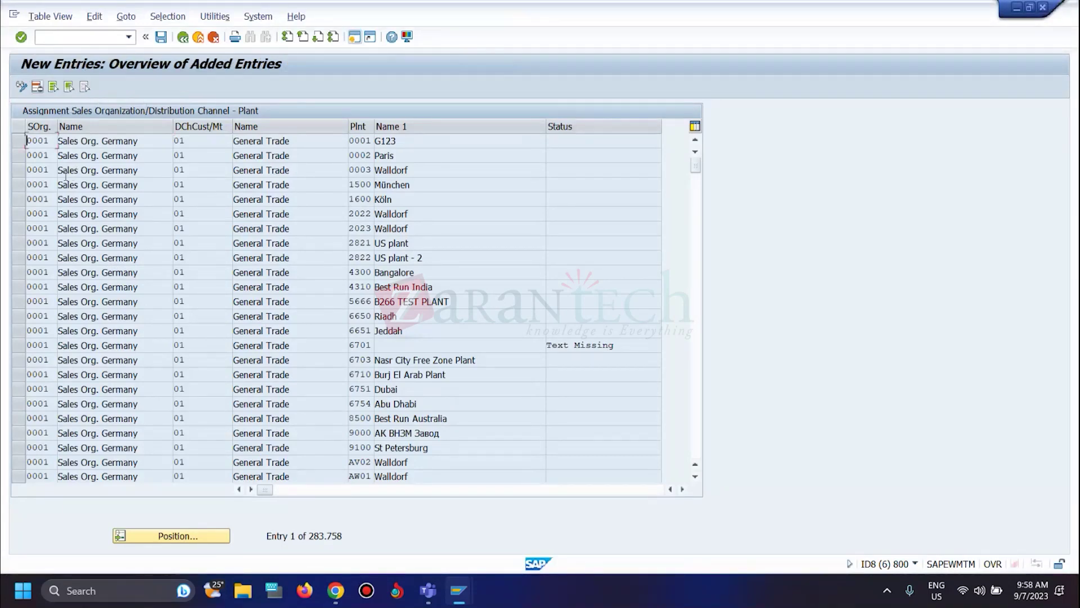
{"action": "type", "text": "cfs"}
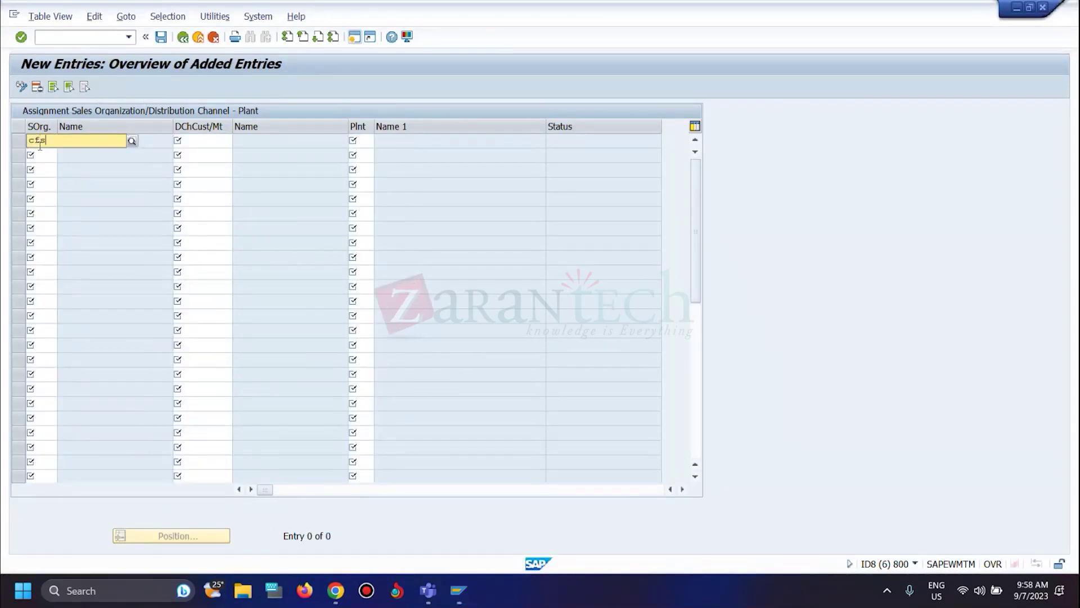
{"action": "type", "text": "1"}
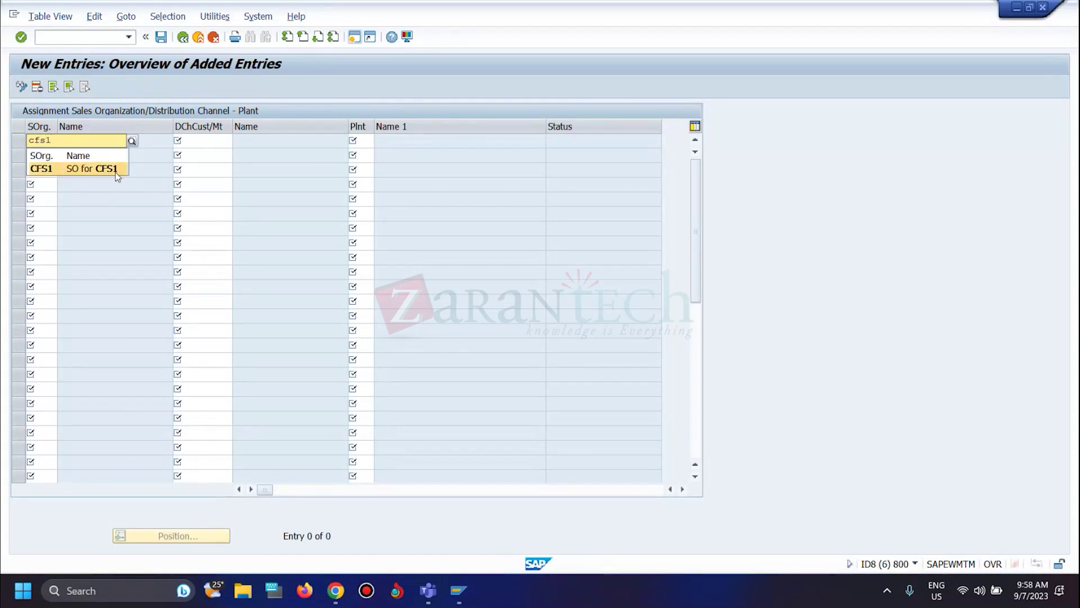
{"action": "left_click", "coordinate": [116, 171]}
{"action": "left_click", "coordinate": [205, 144]}
{"action": "type", "text": "cf"}
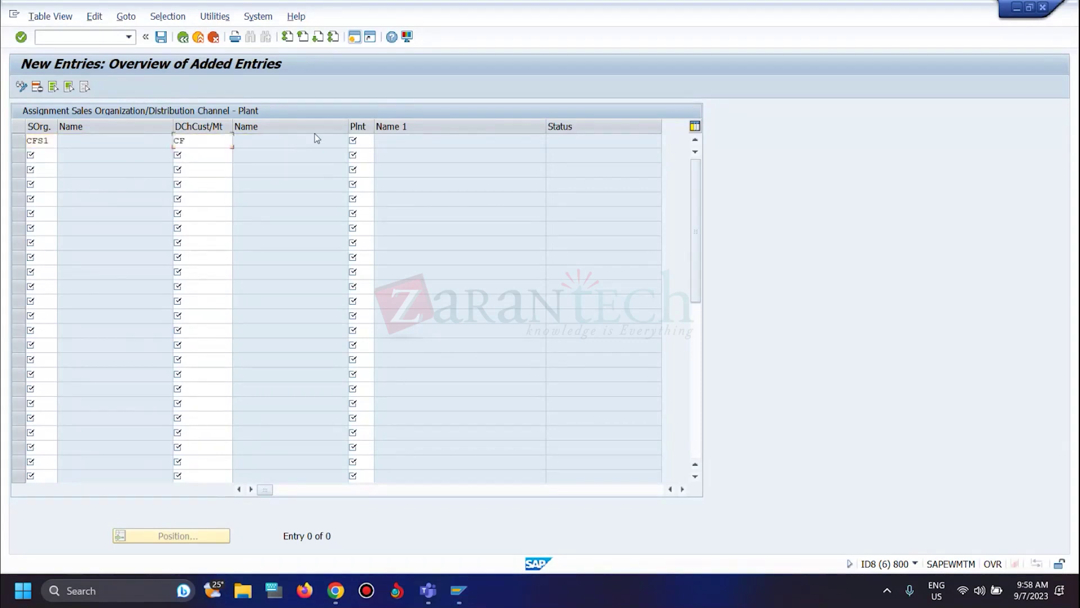
{"action": "left_click", "coordinate": [360, 140]}
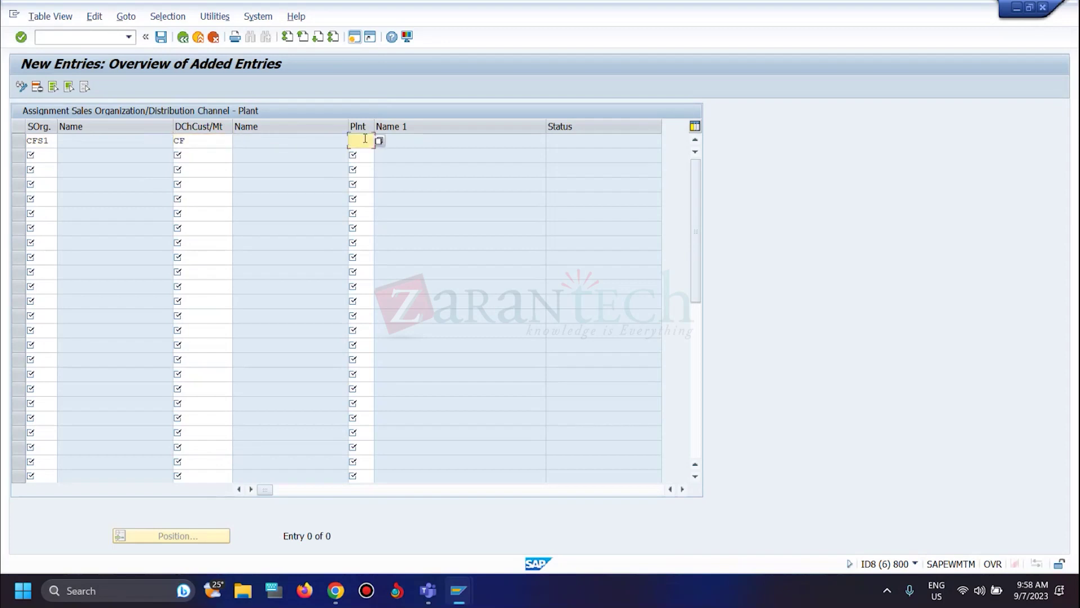
{"action": "left_click", "coordinate": [51, 144]}
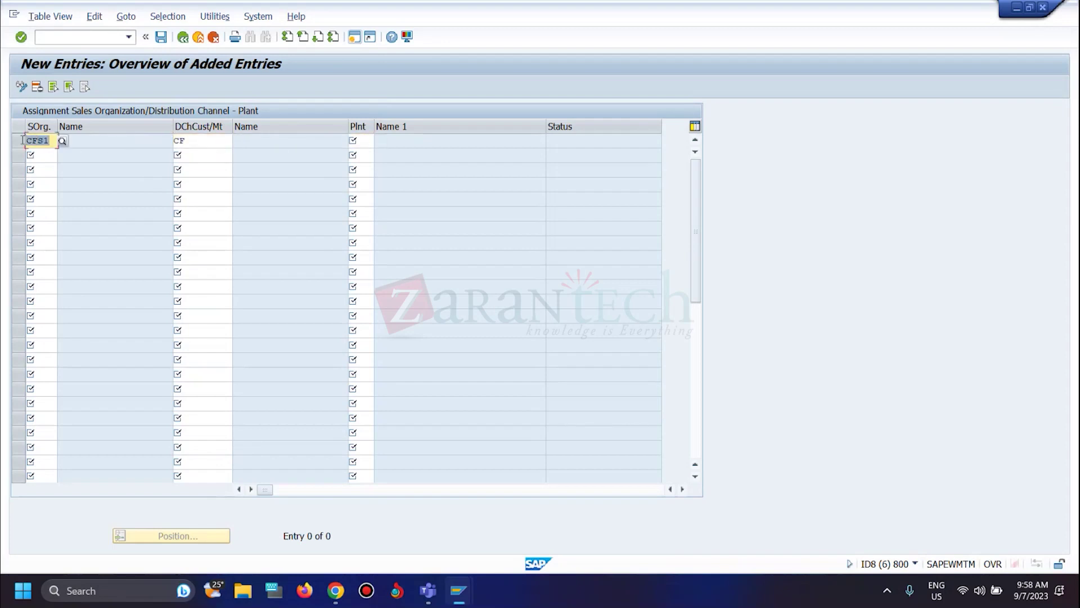
{"action": "left_click", "coordinate": [363, 140]}
{"action": "type", "text": "CFS1"}
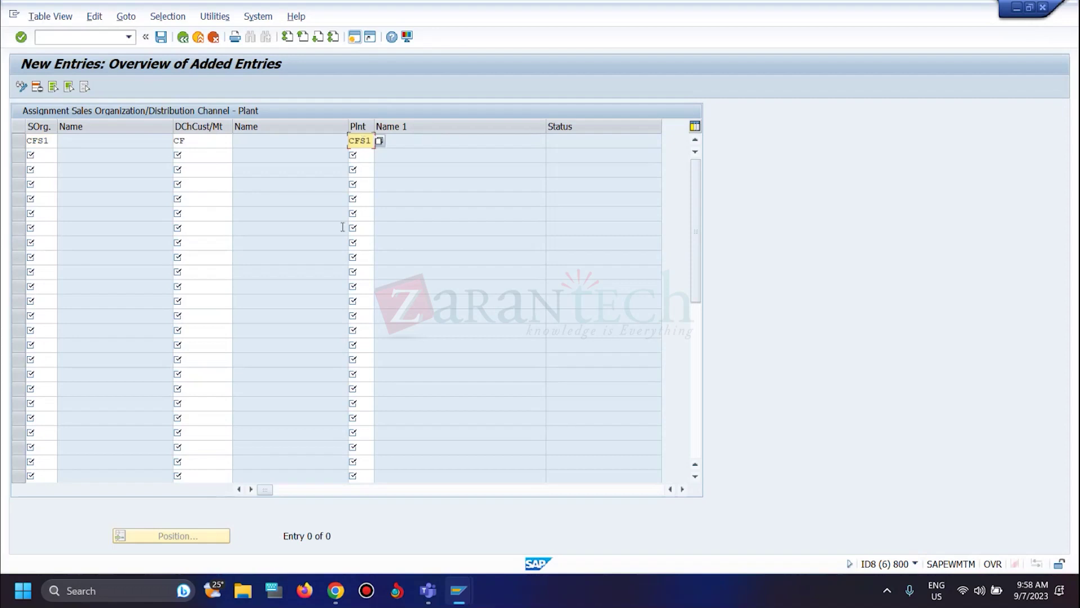
- Save the sales organization/distribution channel to plant entry in customizing request ID8K901730 and return to the assignment overview
{"action": "left_click", "coordinate": [161, 37]}
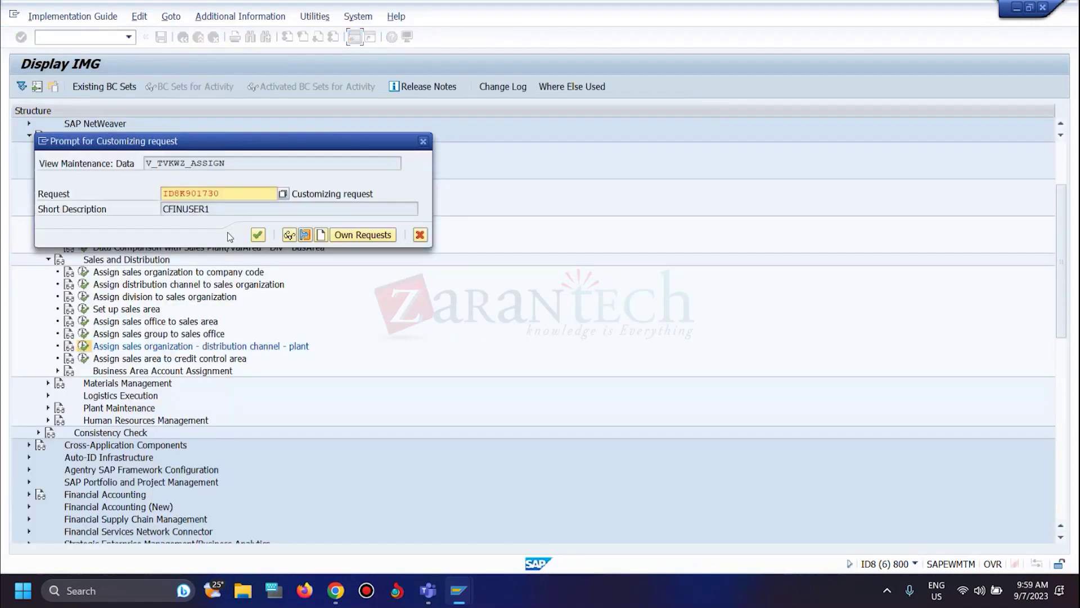
{"action": "left_click", "coordinate": [258, 234]}
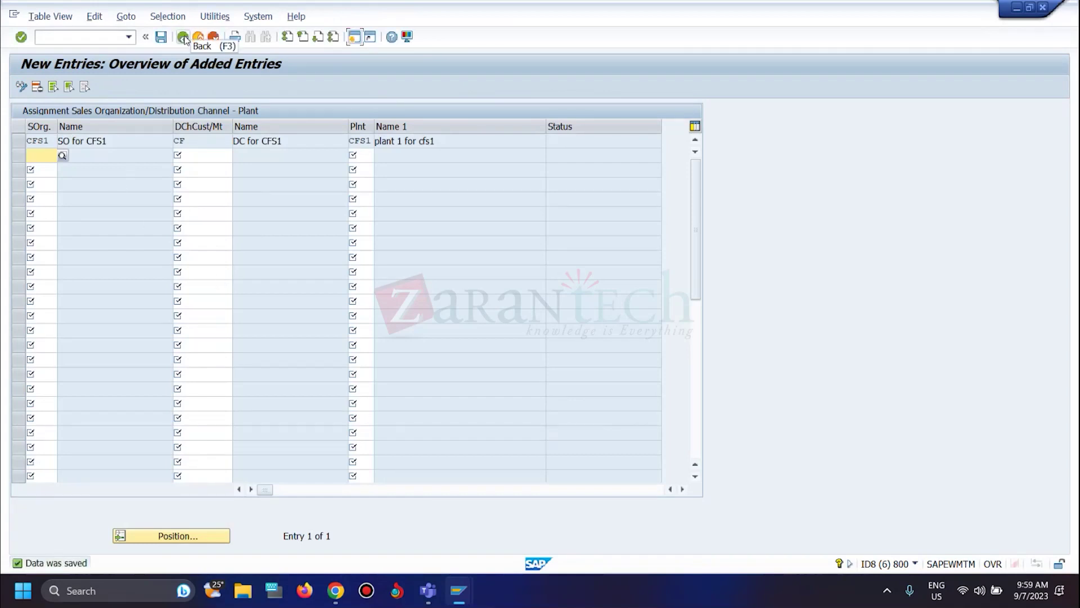
{"action": "left_click", "coordinate": [183, 38]}
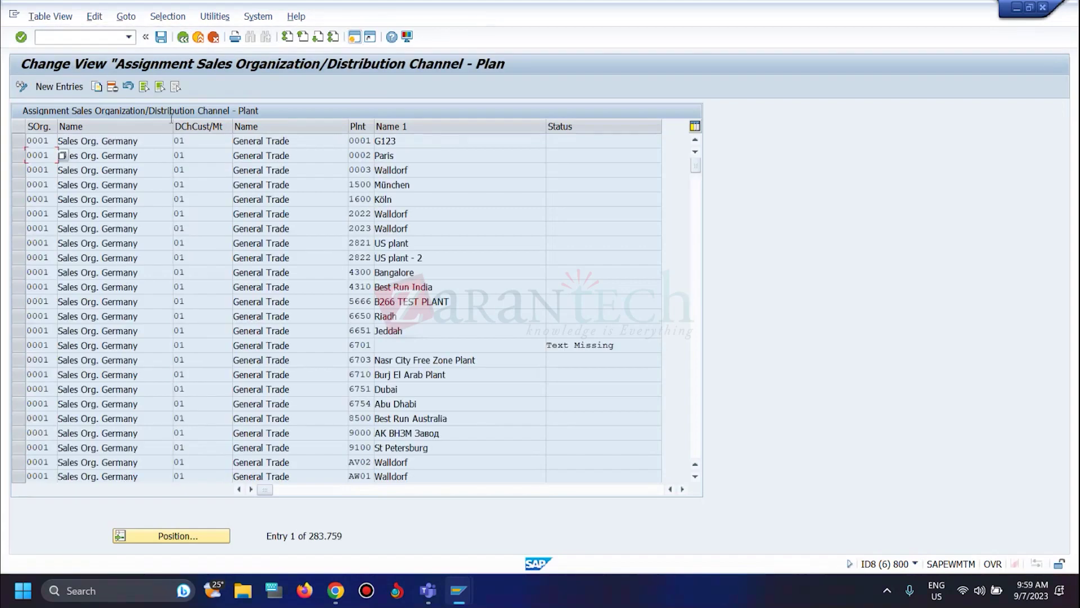
- Switch to the IMG session, open the shipping point to plant assignment and leave the sales organization/distribution channel to plant view
{"action": "key", "text": "alt+Tab"}
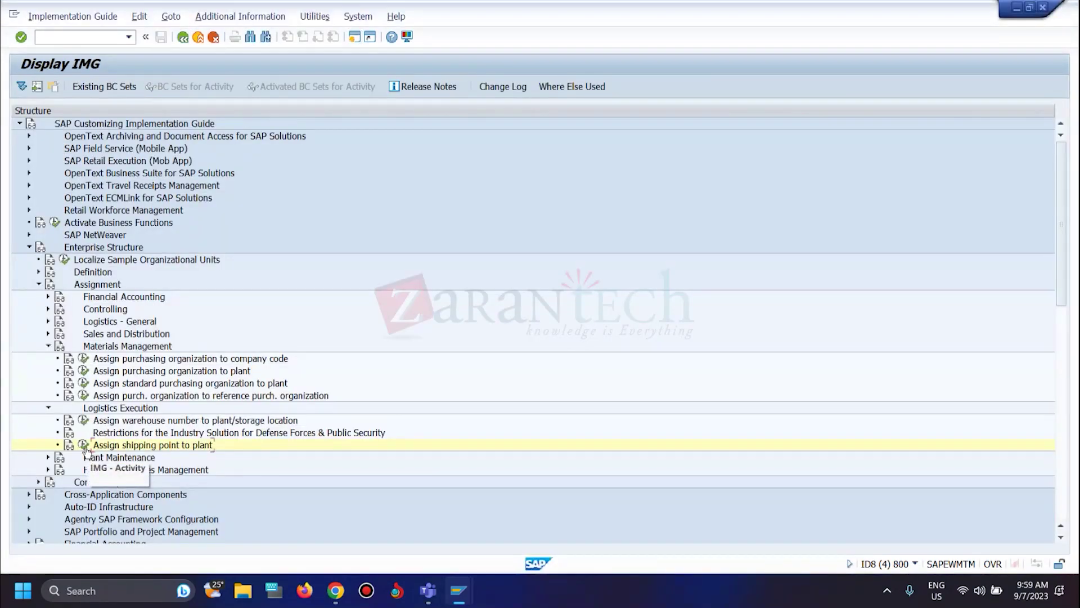
{"action": "left_click", "coordinate": [84, 445]}
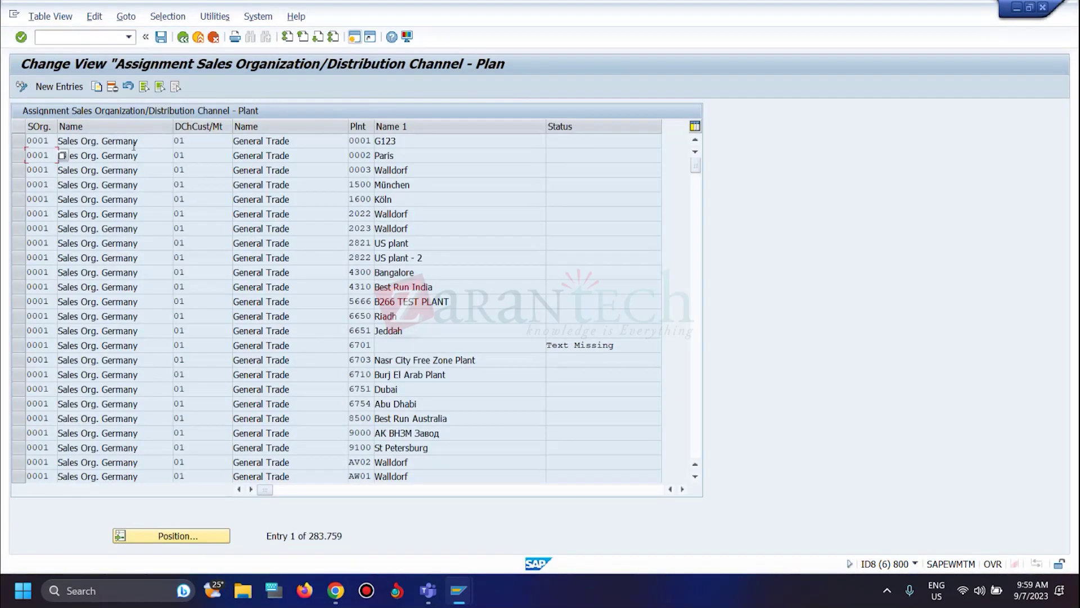
{"action": "key", "text": "F3"}
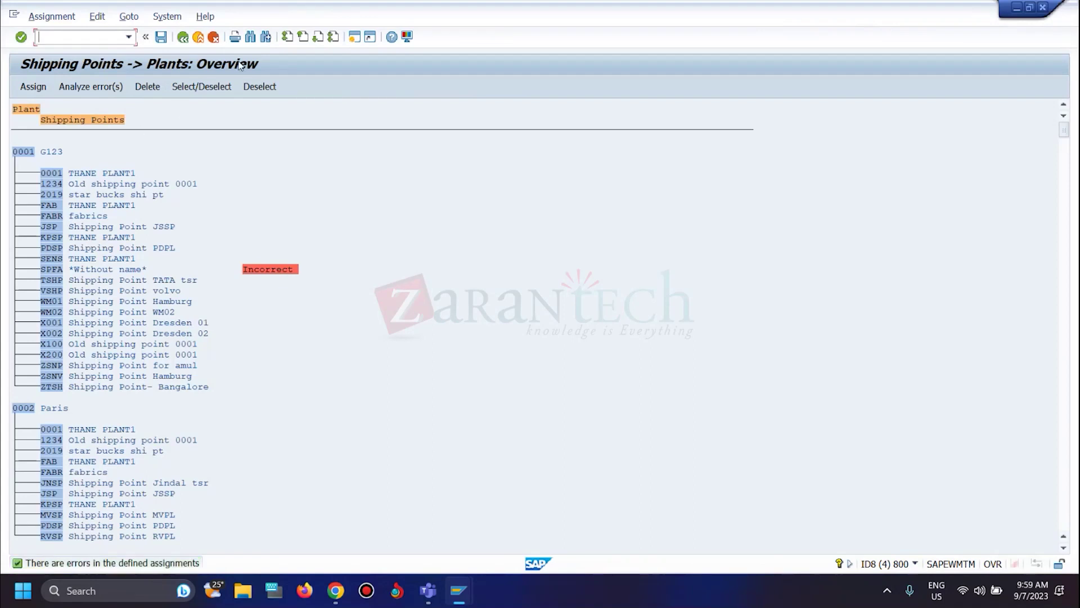
- Search the shipping point to plant overview for CFS1 and go to the plant 1 for cfs1 entry
{"action": "left_click", "coordinate": [251, 37]}
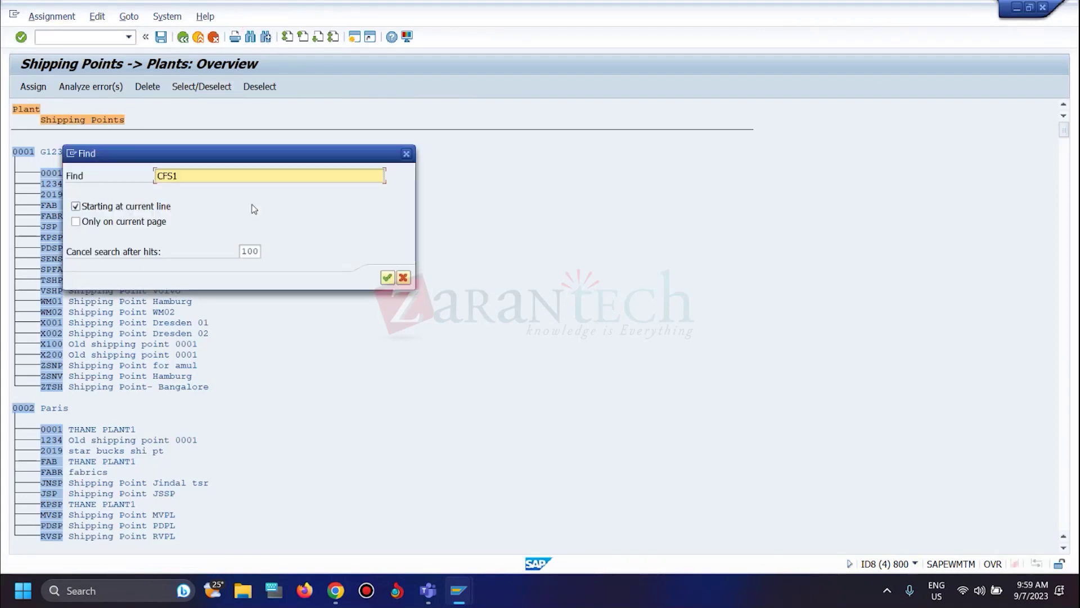
{"action": "left_click", "coordinate": [387, 277]}
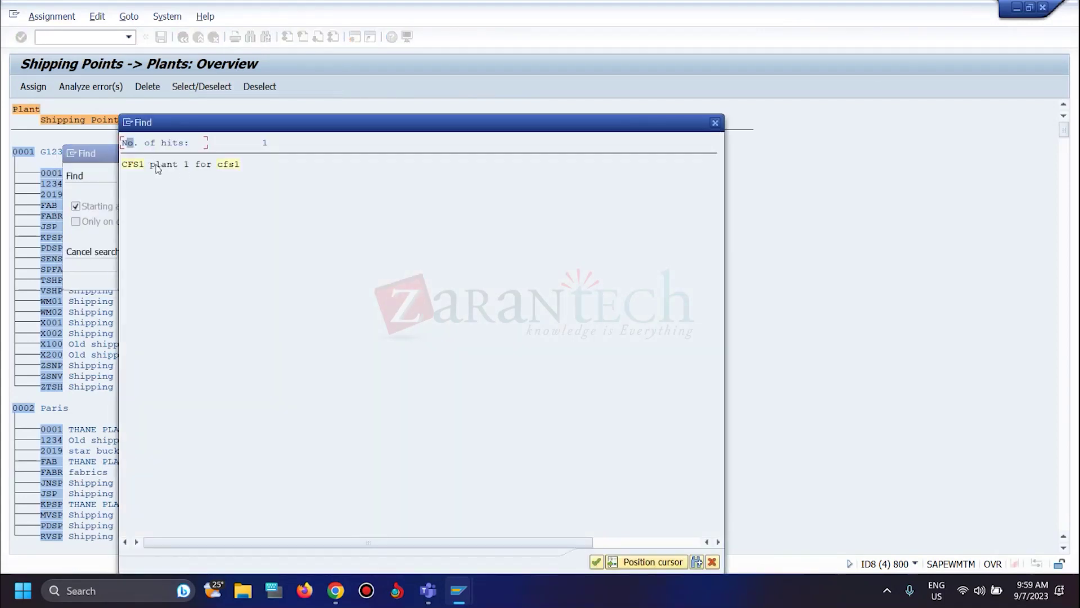
{"action": "double_click", "coordinate": [157, 169]}
{"action": "key", "text": "alt+Tab"}
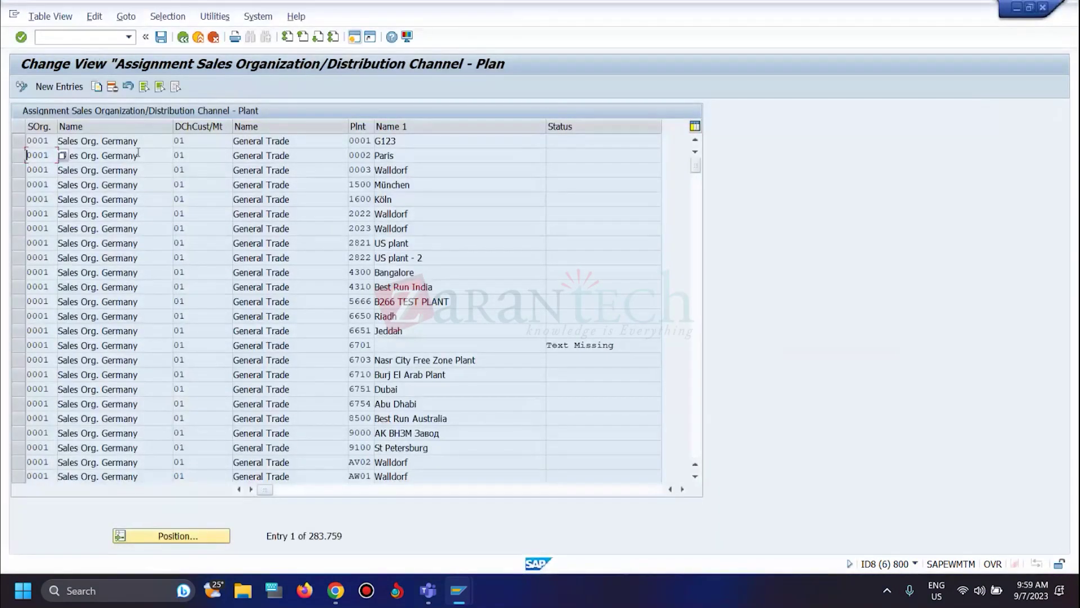
{"action": "key", "text": "alt+Tab"}
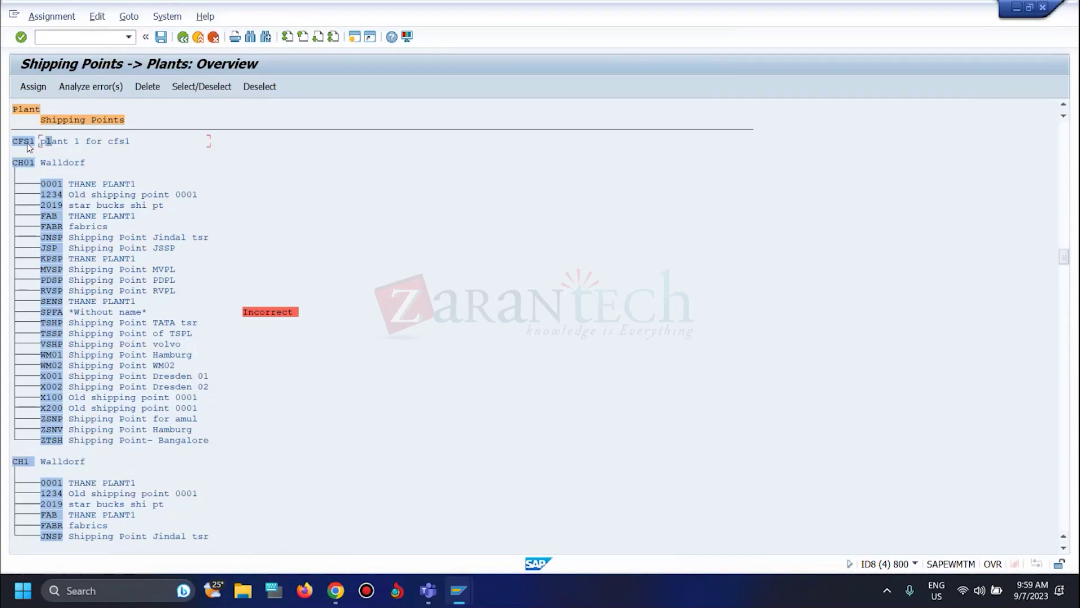
- Assign the shipping point CFS1 (Shipping Point for CFS1) to plant CFS1
{"action": "left_click", "coordinate": [39, 88]}
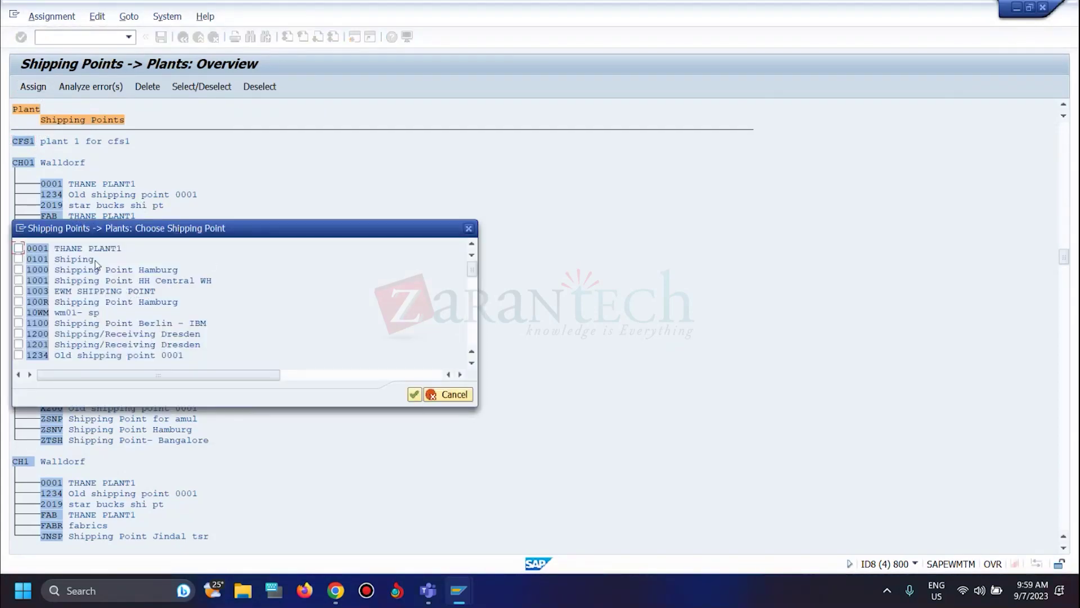
{"action": "left_click", "coordinate": [475, 314]}
{"action": "left_click", "coordinate": [475, 315]}
{"action": "left_click", "coordinate": [473, 318]}
{"action": "left_click", "coordinate": [473, 321]}
{"action": "left_click", "coordinate": [472, 323]}
{"action": "left_click", "coordinate": [473, 324]}
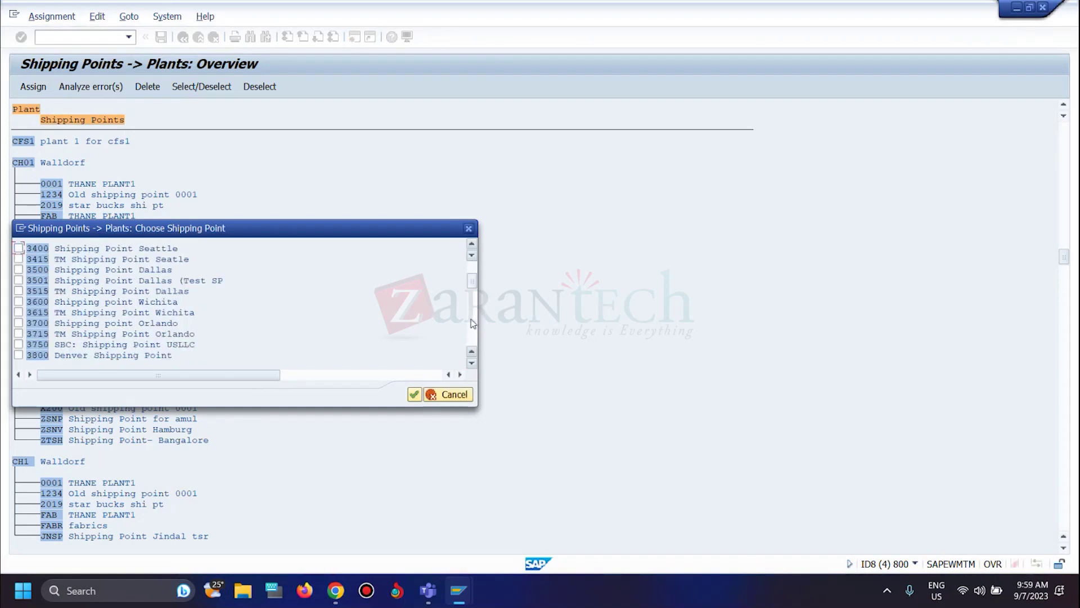
{"action": "left_click", "coordinate": [472, 324]}
{"action": "left_click", "coordinate": [473, 324]}
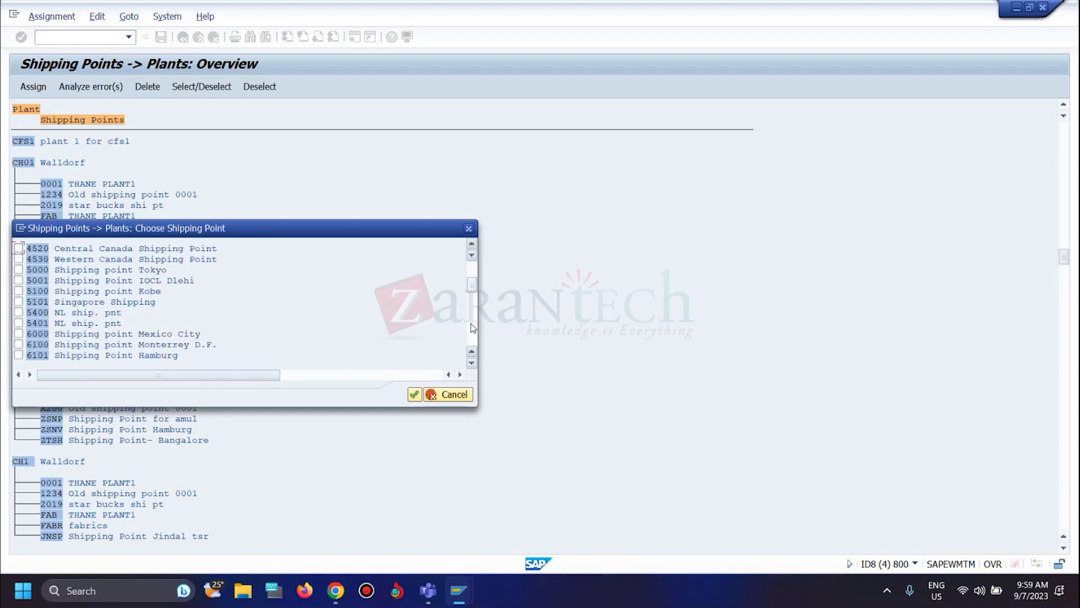
{"action": "left_click", "coordinate": [472, 328]}
{"action": "left_click", "coordinate": [472, 328]}
{"action": "left_click", "coordinate": [473, 326]}
{"action": "left_click_drag", "start_coordinate": [472, 299], "coordinate": [473, 312]}
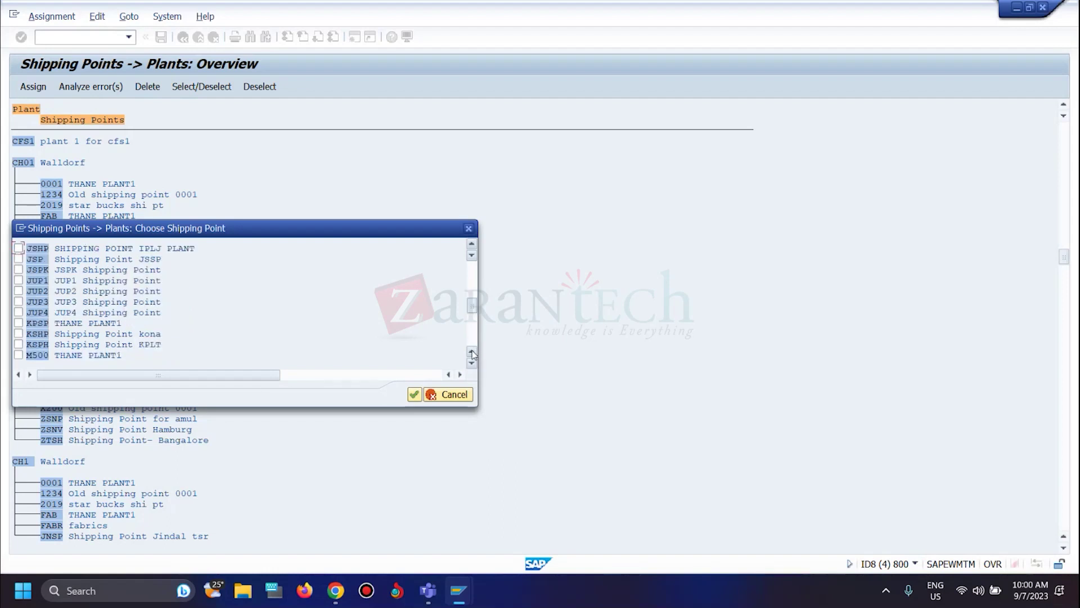
{"action": "left_click", "coordinate": [473, 287]}
{"action": "left_click", "coordinate": [472, 287]}
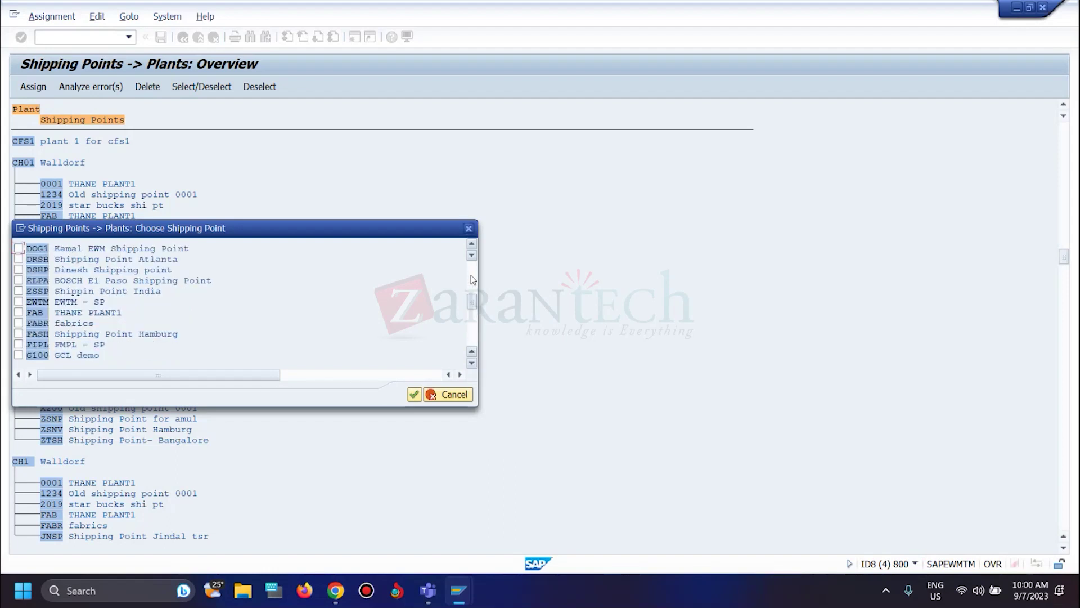
{"action": "left_click", "coordinate": [472, 248]}
{"action": "left_click", "coordinate": [472, 247]}
{"action": "left_click", "coordinate": [471, 248]}
{"action": "left_click", "coordinate": [472, 247]}
{"action": "left_click", "coordinate": [472, 247]}
{"action": "left_click", "coordinate": [472, 247]}
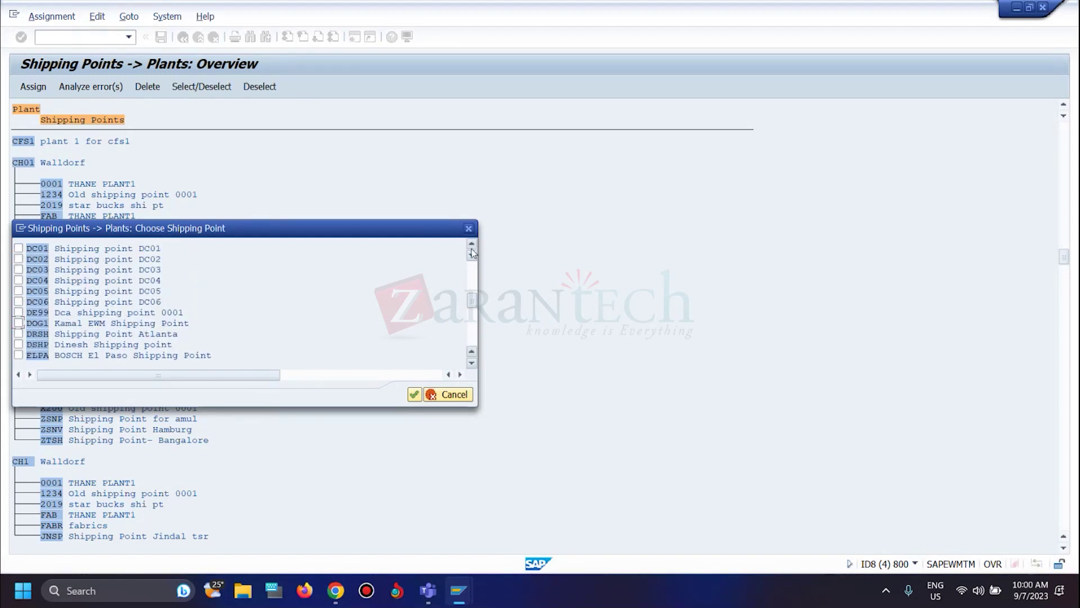
{"action": "left_click", "coordinate": [472, 268]}
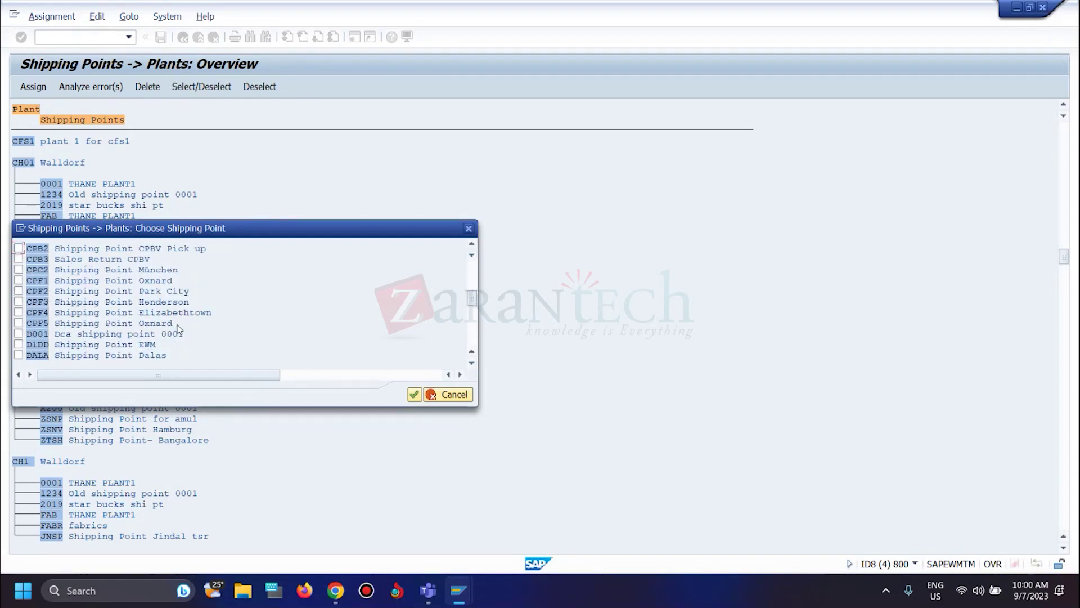
{"action": "left_click", "coordinate": [474, 276]}
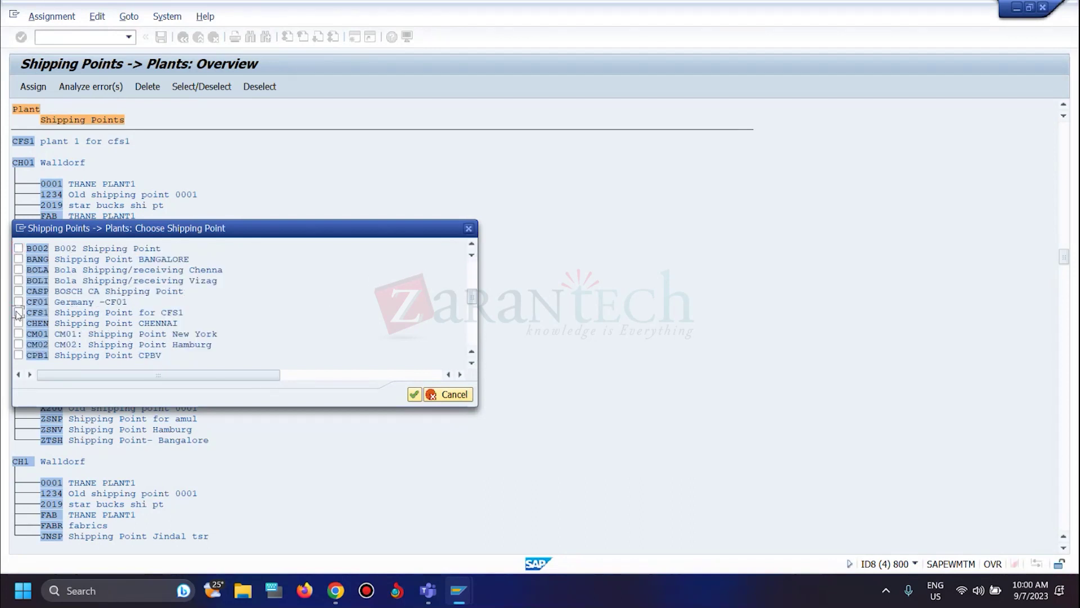
{"action": "left_click", "coordinate": [414, 393]}
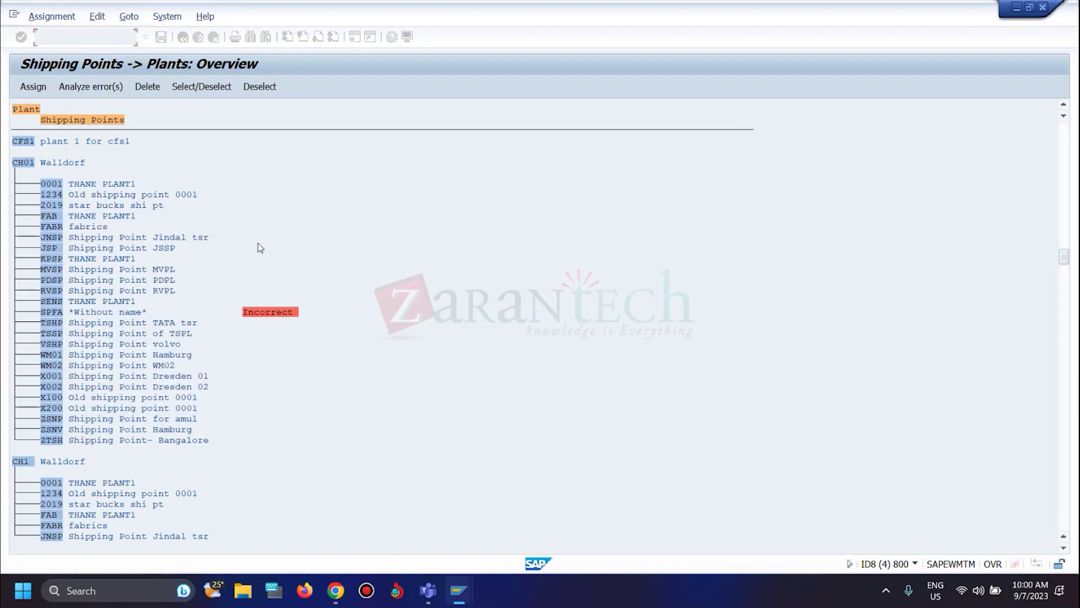
- Save the shipping point to plant assignment and return to the IMG structure
{"action": "left_click", "coordinate": [161, 37]}
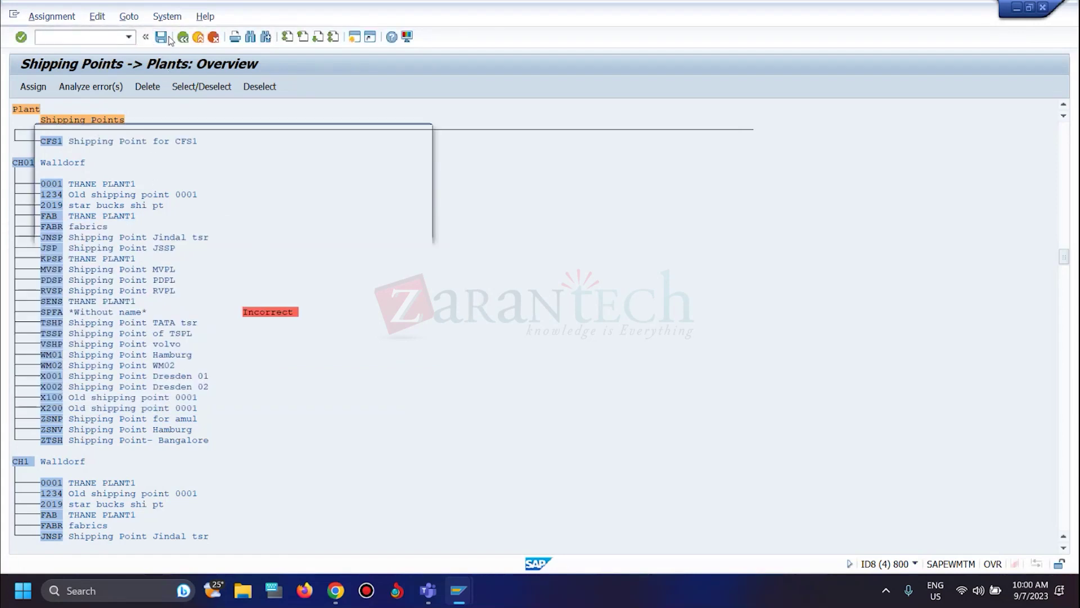
{"action": "left_click", "coordinate": [257, 226]}
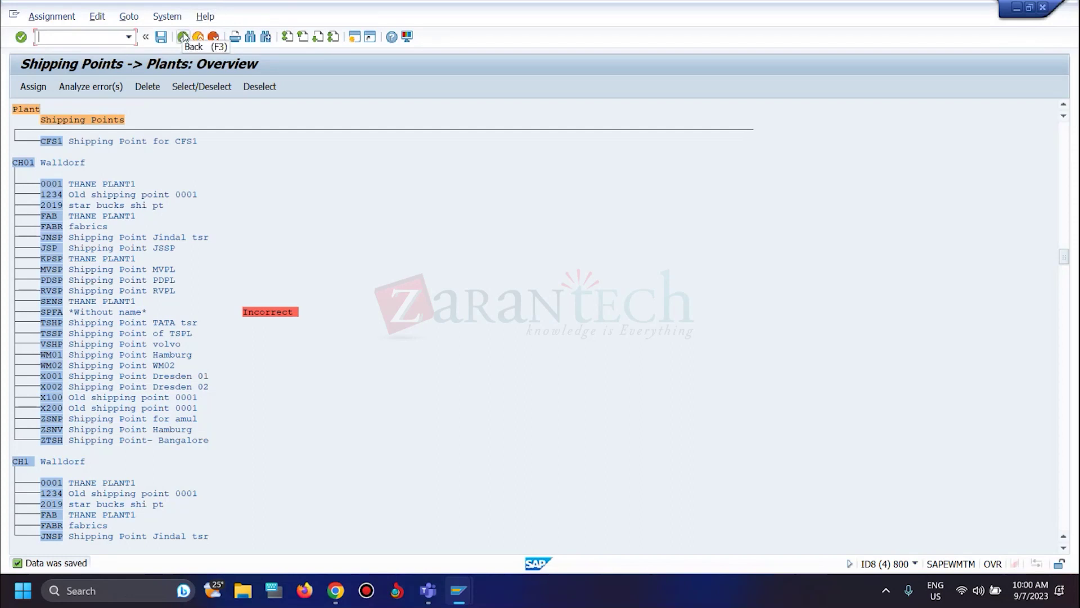
{"action": "left_click", "coordinate": [183, 37]}
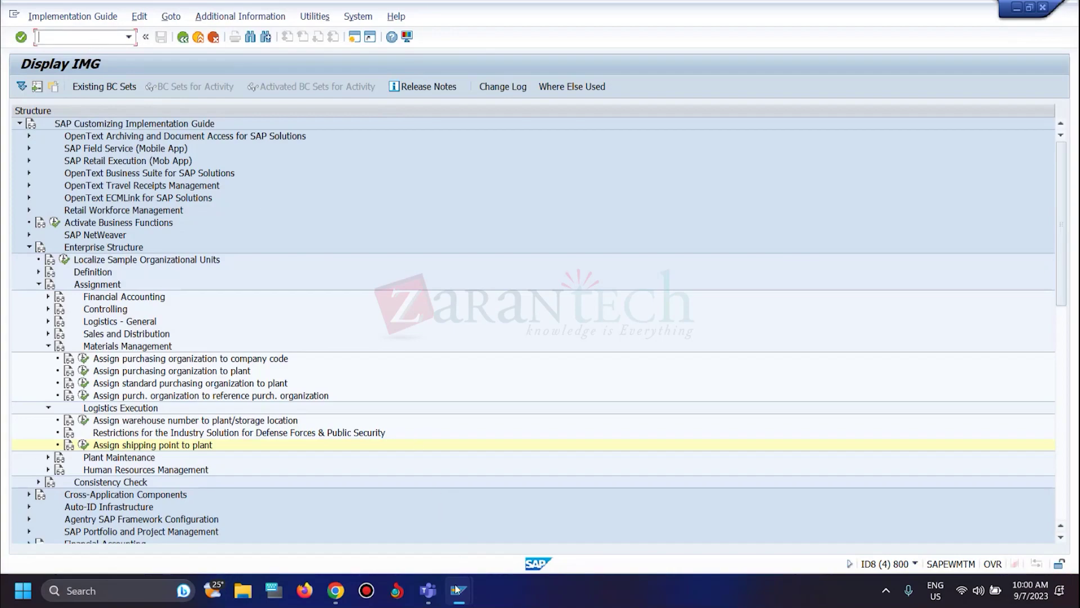
- Switch to the sales organization/distribution channel to plant session and start transaction MM01 in a new session
{"action": "mouse_move", "coordinate": [459, 590]}
{"action": "mouse_move", "coordinate": [813, 511]}
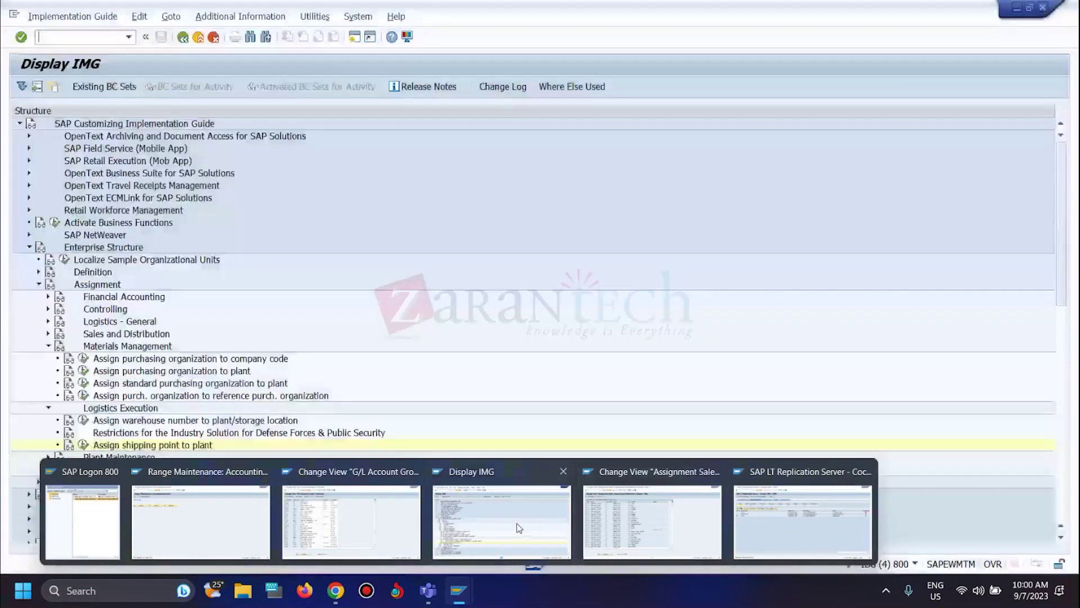
{"action": "left_click", "coordinate": [641, 515]}
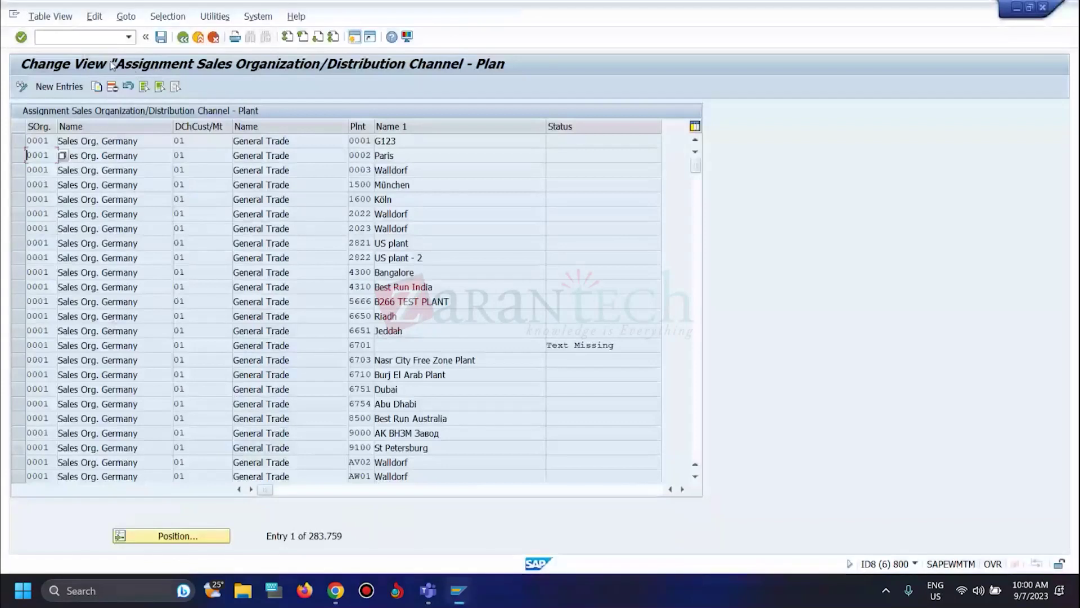
{"action": "left_click", "coordinate": [81, 35]}
{"action": "type", "text": "/omm01"}
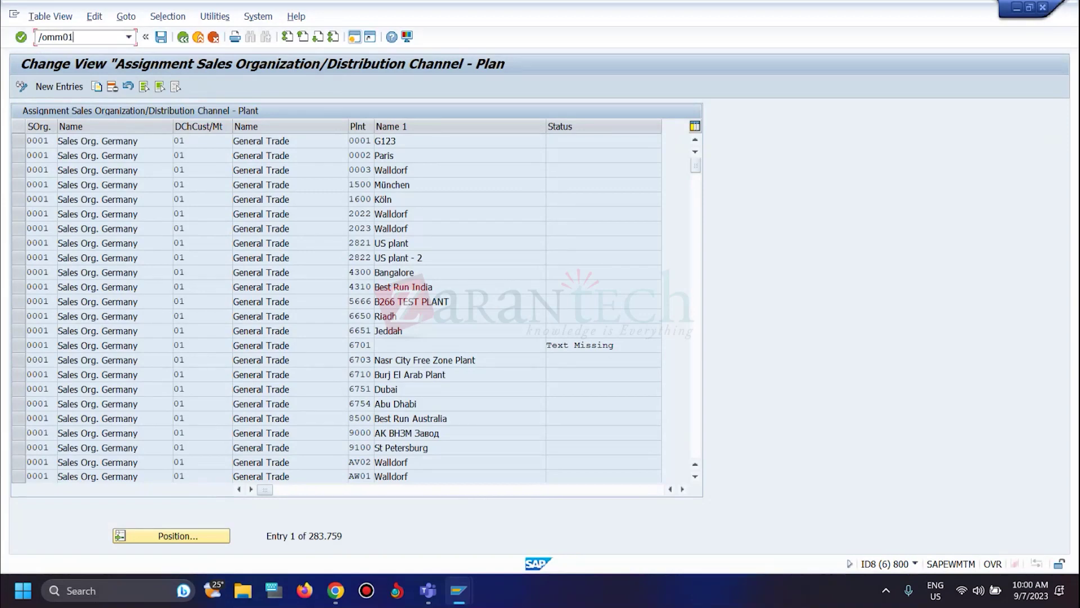
{"action": "key", "text": "Return"}
- Enter CFS1-Mat1 as the material on the Create Material initial screen
{"action": "type", "text": "c"}
{"action": "key", "text": "Down"}
{"action": "key", "text": "Return"}
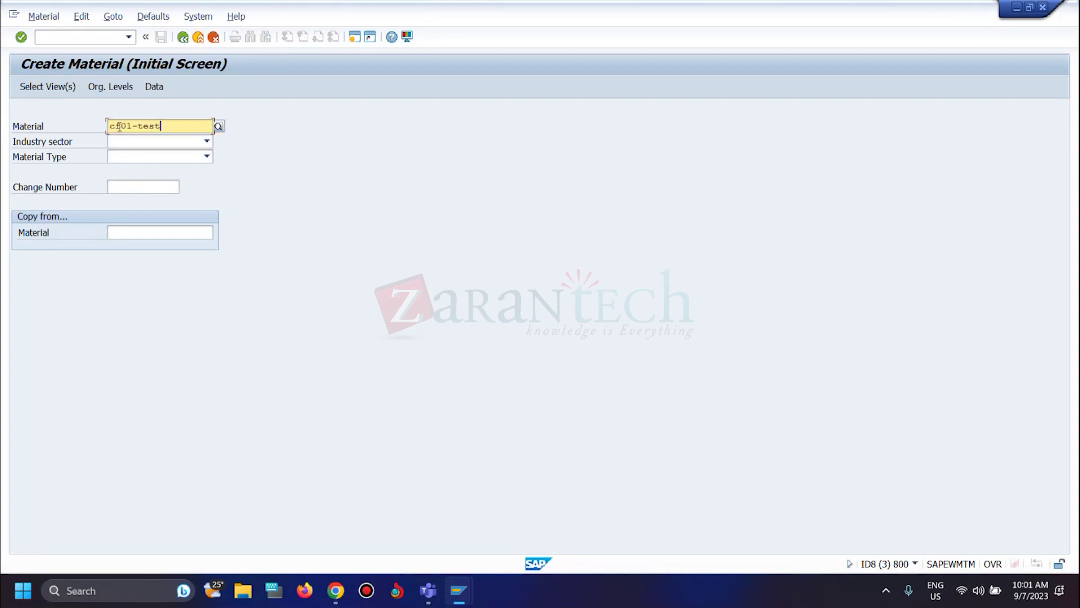
{"action": "key", "text": "ctrl+a"}
{"action": "key", "text": "BackSpace"}
{"action": "type", "text": "cfs1"}
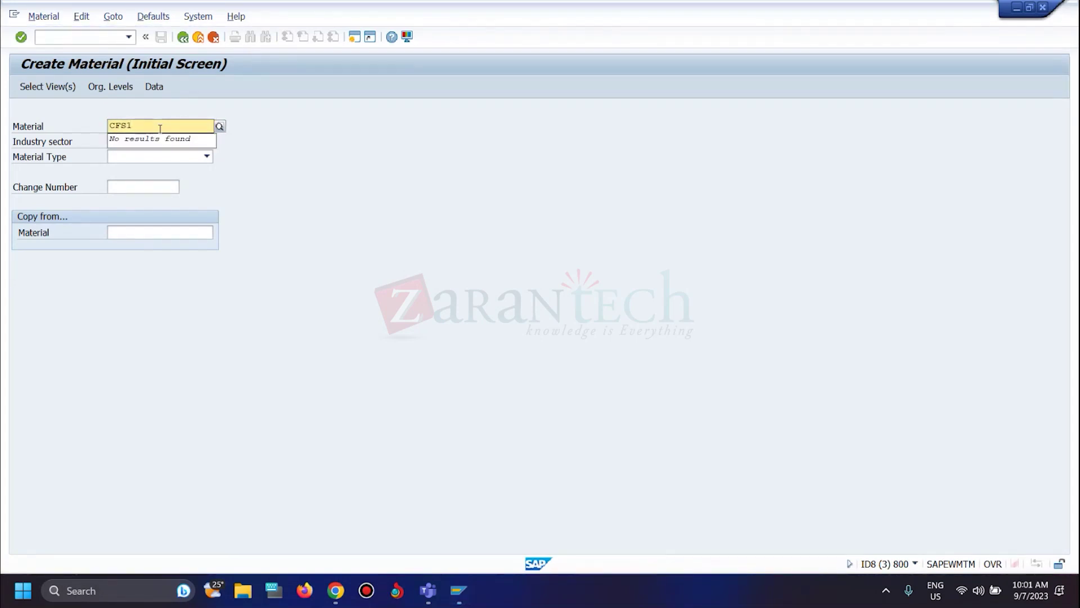
{"action": "type", "text": "-Mate"}
{"action": "key", "text": "BackSpace"}
{"action": "type", "text": "1"}
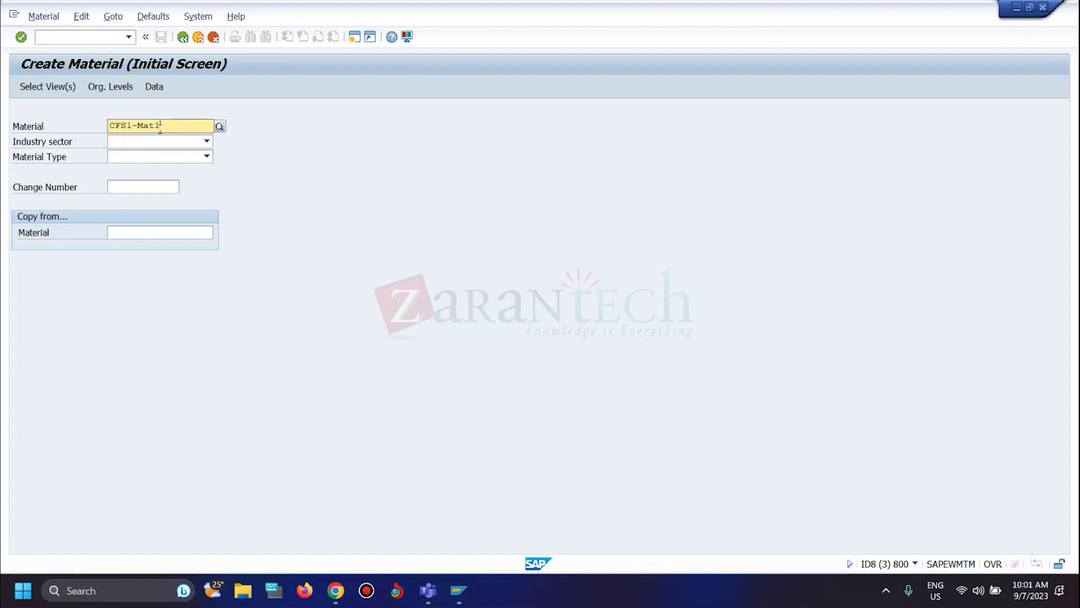
- Set the new material's industry sector to 1 Retail and its material type to FERT Finished product
{"action": "left_click", "coordinate": [195, 147]}
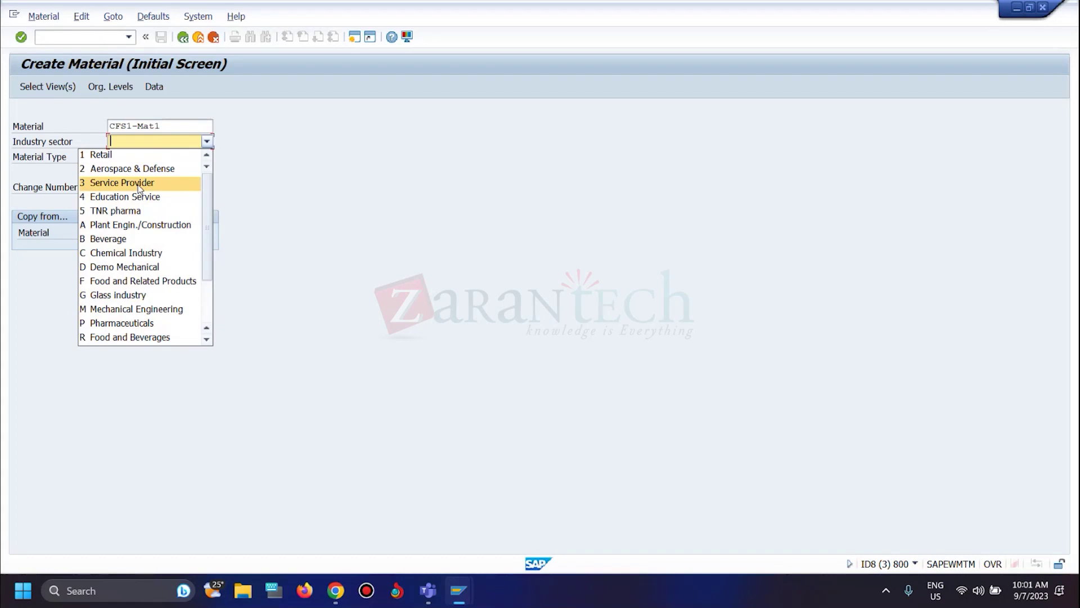
{"action": "scroll", "coordinate": [145, 304], "scroll_direction": "down", "scroll_amount": 1}
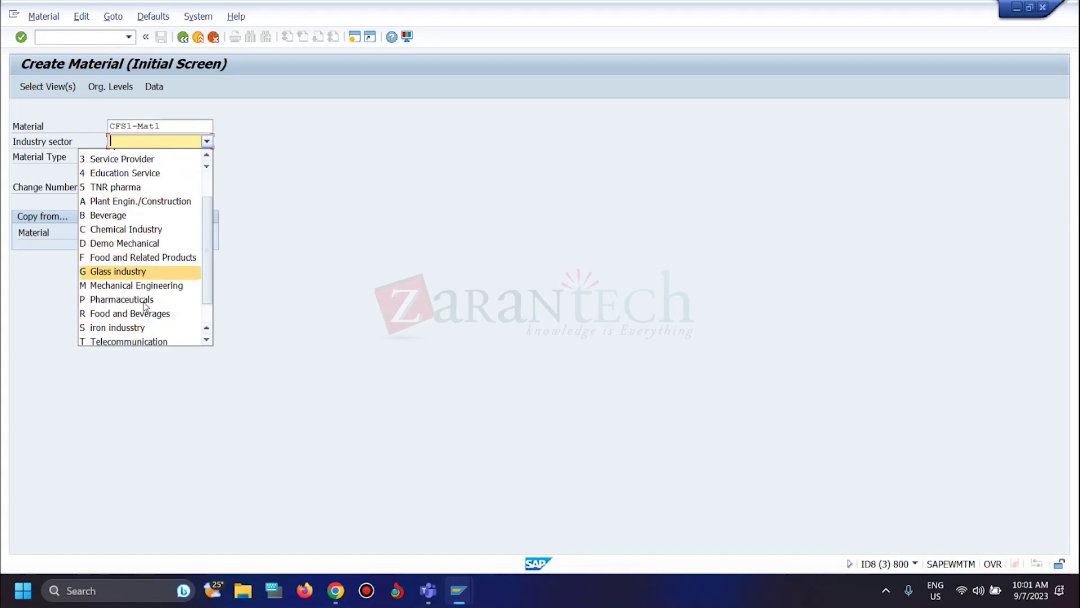
{"action": "scroll", "coordinate": [144, 306], "scroll_direction": "down", "scroll_amount": 1}
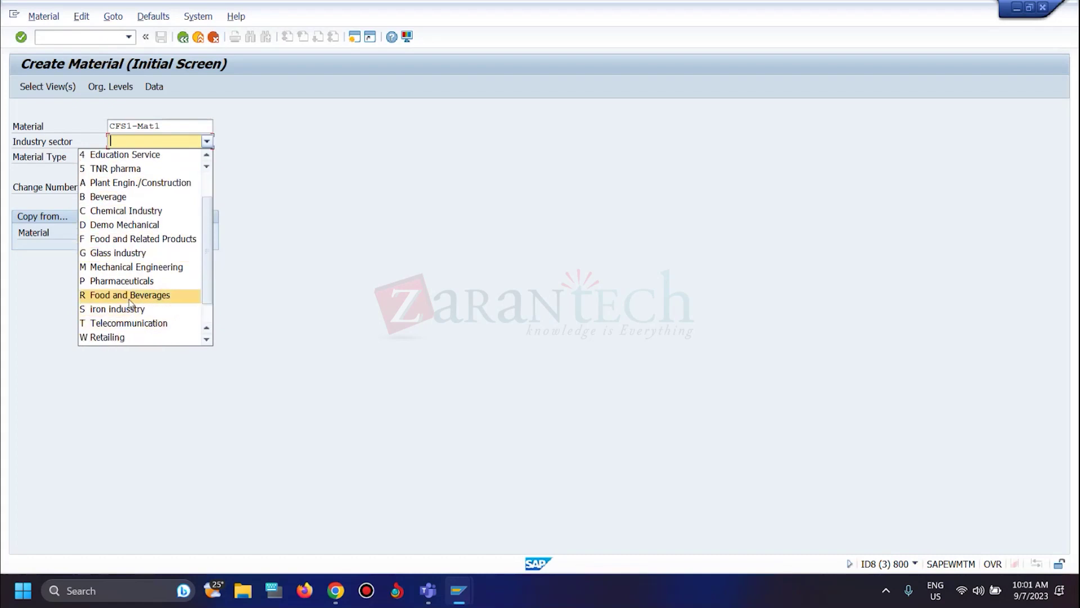
{"action": "scroll", "coordinate": [130, 321], "scroll_direction": "up", "scroll_amount": 1}
{"action": "left_click", "coordinate": [116, 159]}
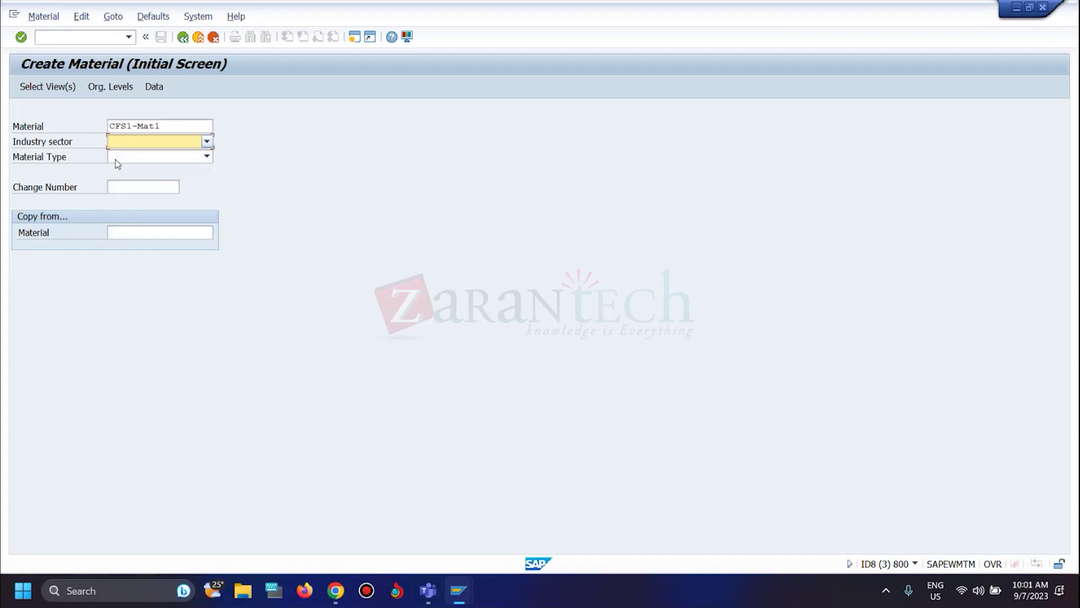
{"action": "left_click", "coordinate": [147, 159]}
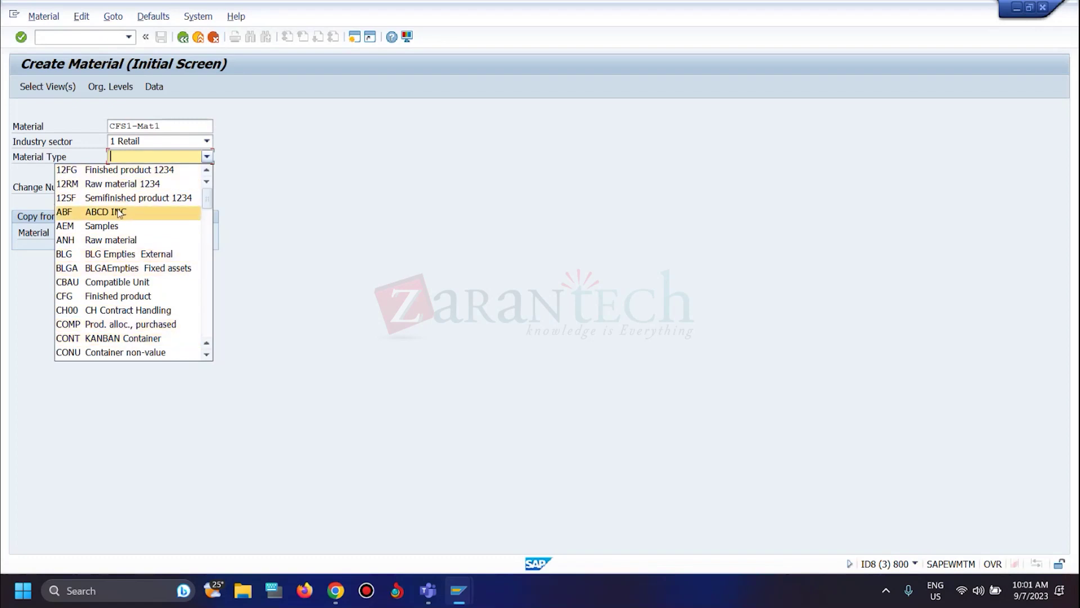
{"action": "scroll", "coordinate": [118, 270], "scroll_direction": "down", "scroll_amount": 3}
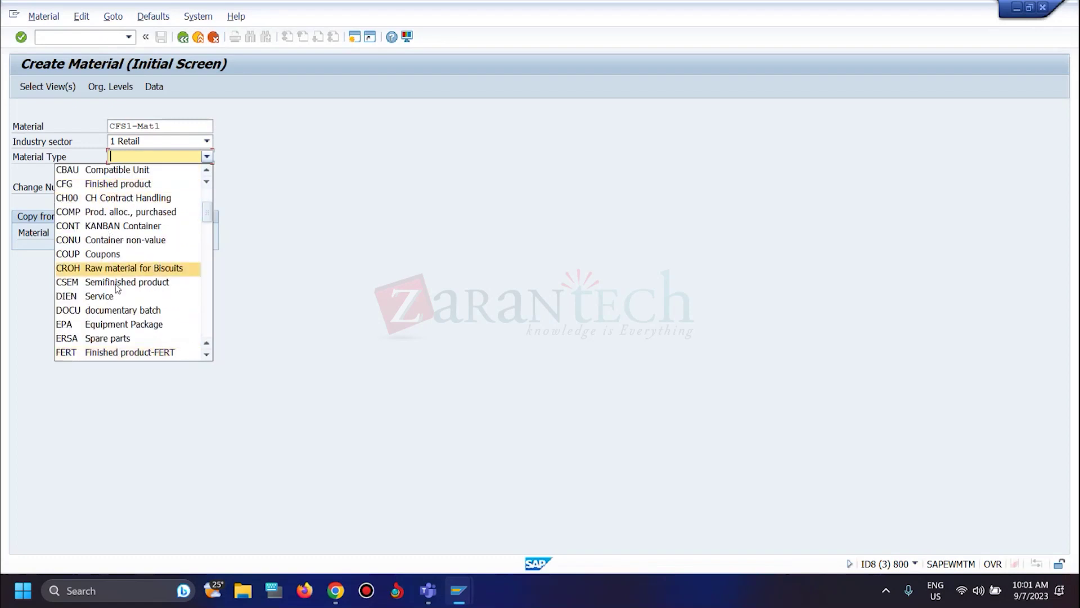
{"action": "left_click", "coordinate": [115, 352]}
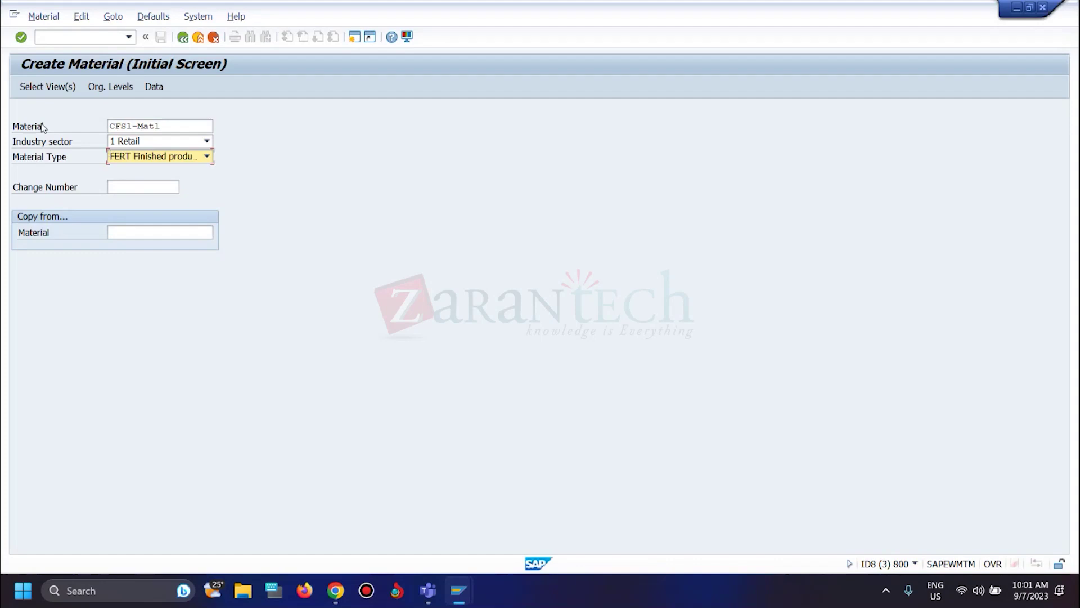
- Select the Basic Data 1 and 2, Sales Org. Data 1 and 2, and Sales: General/Plant Data views for CFS1-Mat1
{"action": "key", "text": "Return"}
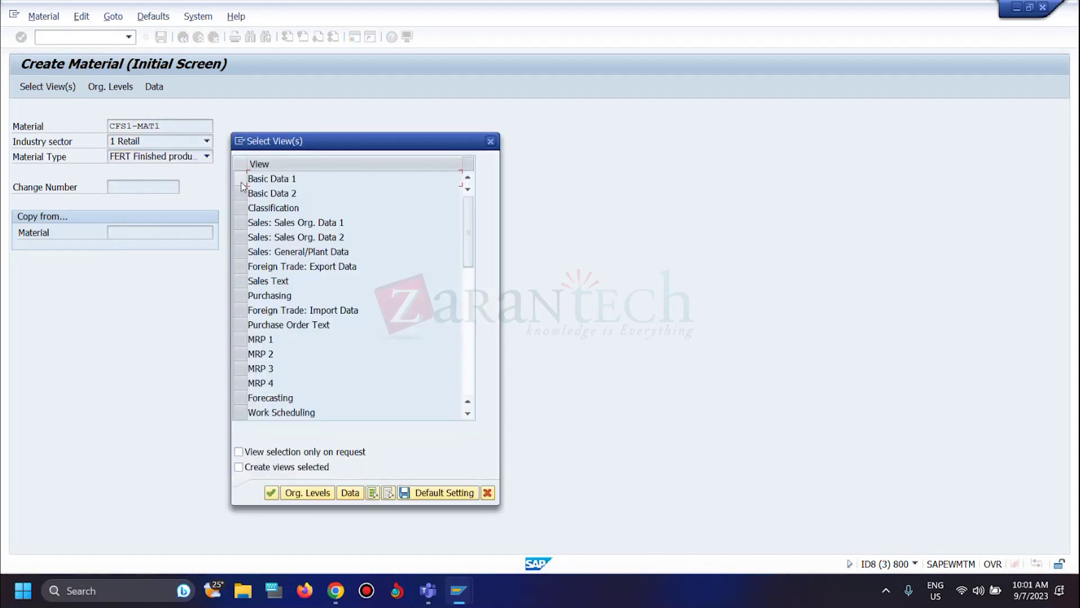
{"action": "left_click", "coordinate": [241, 179]}
{"action": "left_click", "coordinate": [241, 192]}
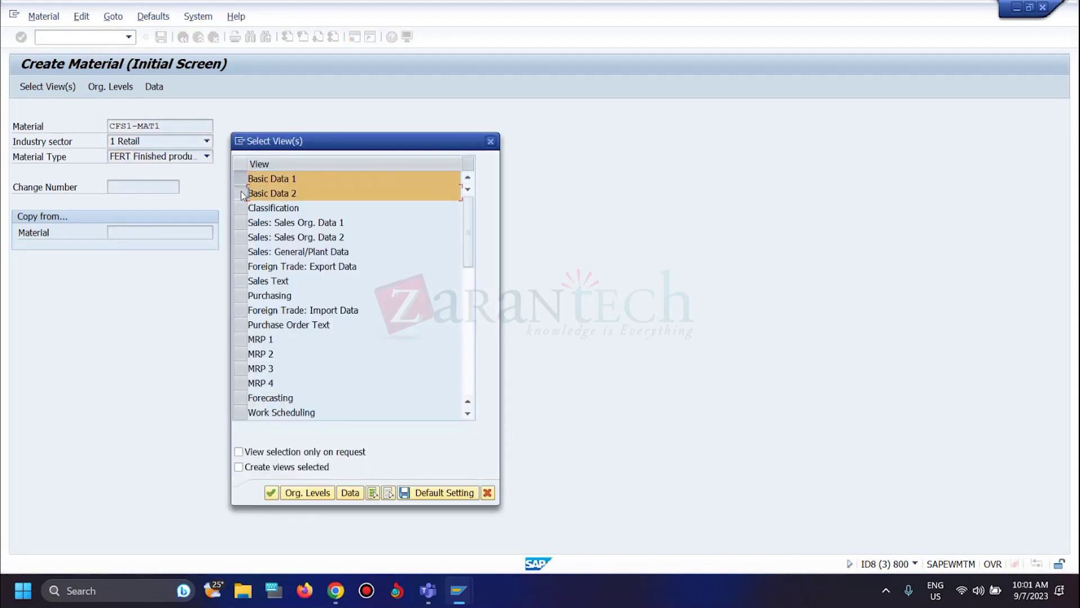
{"action": "left_click", "coordinate": [239, 225]}
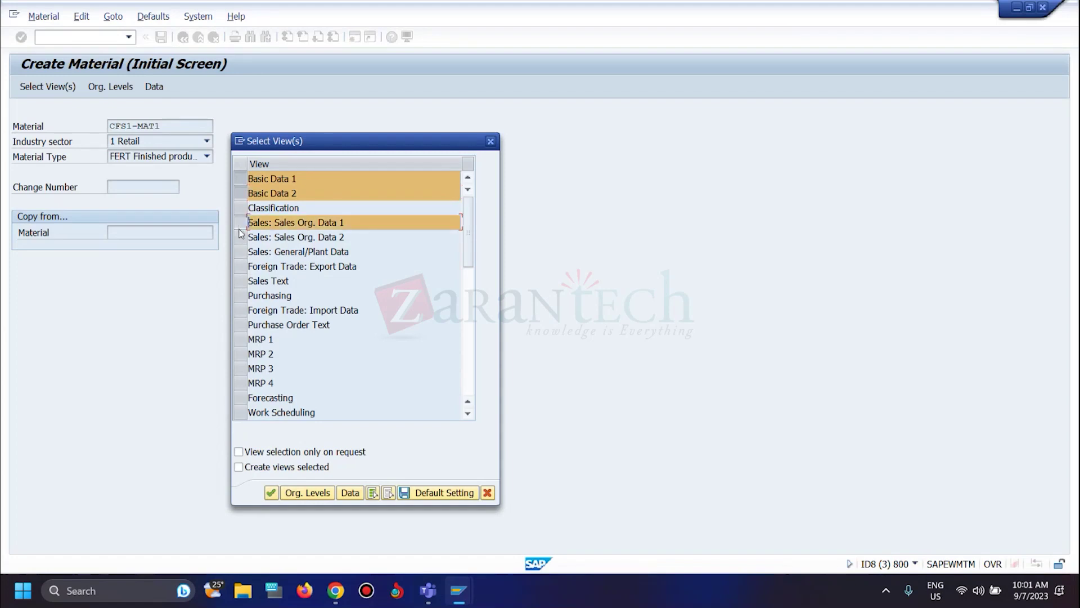
{"action": "left_click", "coordinate": [240, 237]}
{"action": "left_click", "coordinate": [240, 251]}
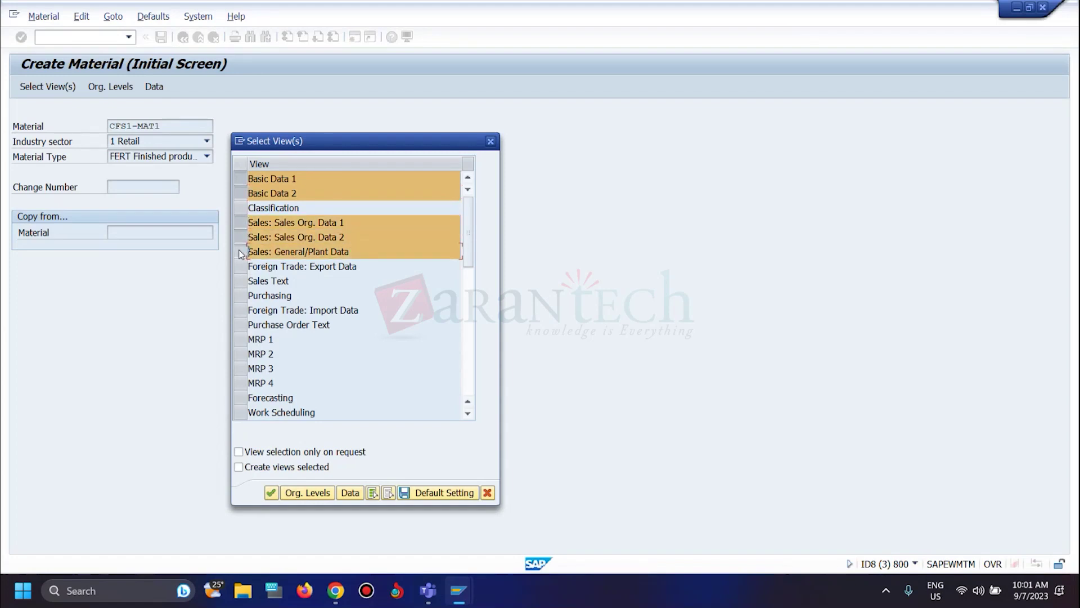
- Add the Purchasing, Accounting 1 and Accounting 2 views to the selection and continue to the organizational levels
{"action": "left_click", "coordinate": [241, 296]}
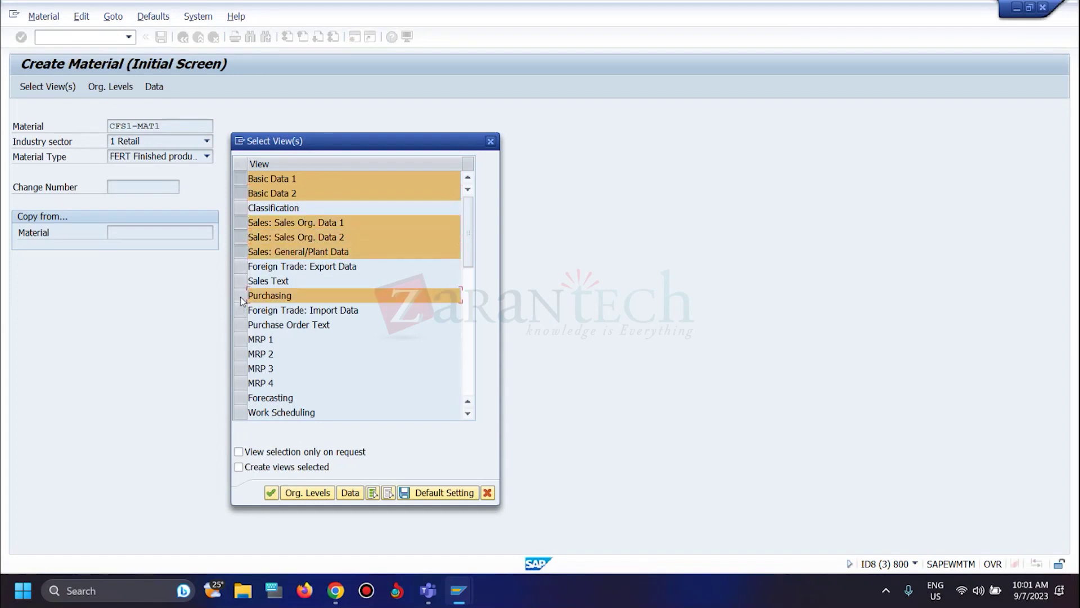
{"action": "left_click", "coordinate": [241, 296]}
{"action": "left_click", "coordinate": [240, 296]}
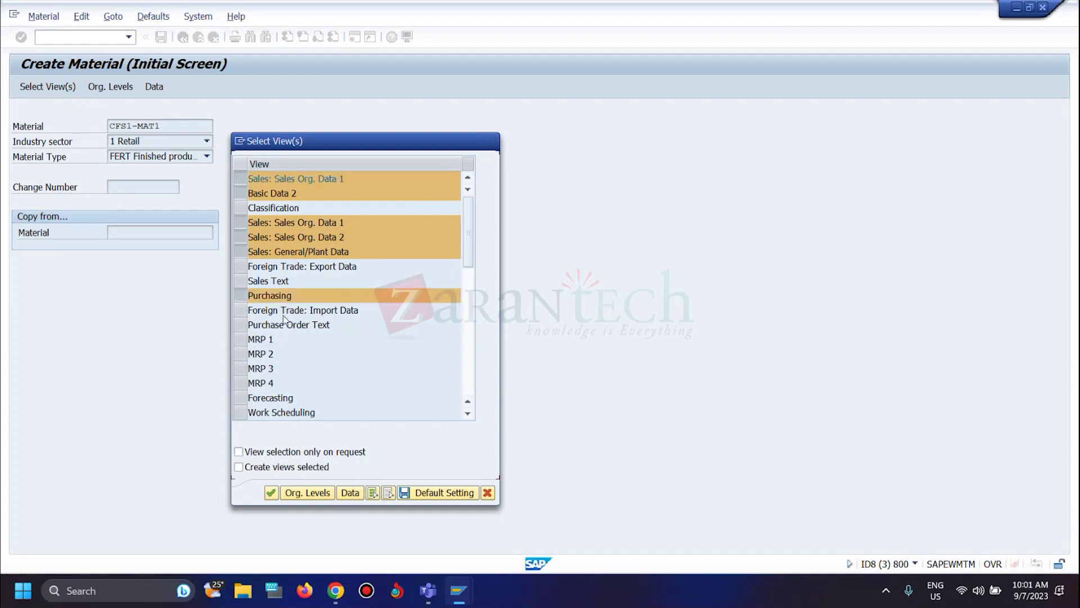
{"action": "scroll", "coordinate": [284, 317], "scroll_direction": "down", "scroll_amount": 2}
{"action": "scroll", "coordinate": [267, 337], "scroll_direction": "down", "scroll_amount": 2}
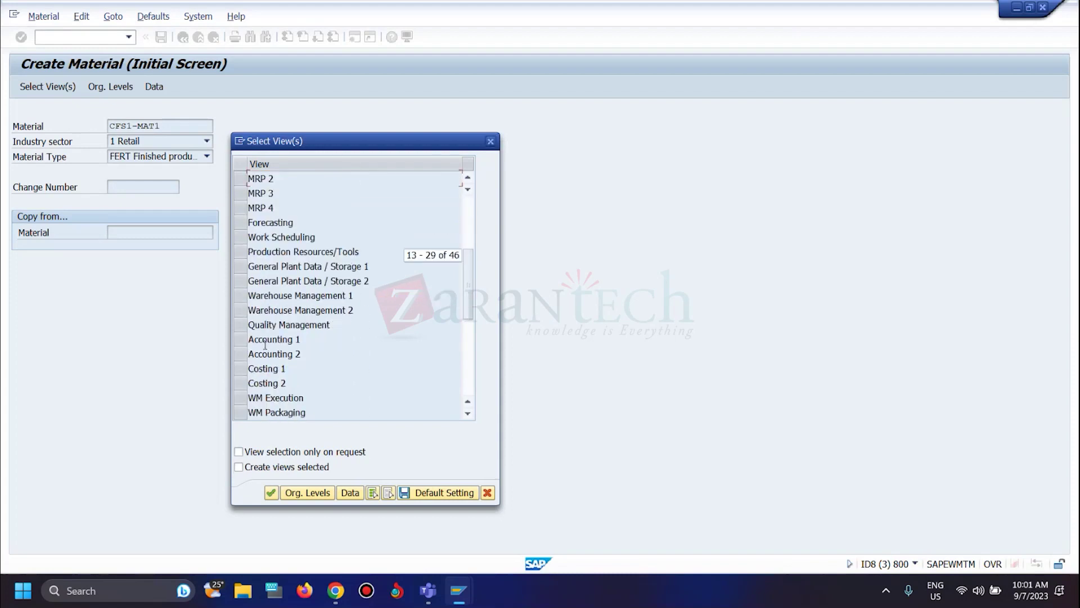
{"action": "left_click", "coordinate": [242, 342]}
{"action": "left_click", "coordinate": [242, 357]}
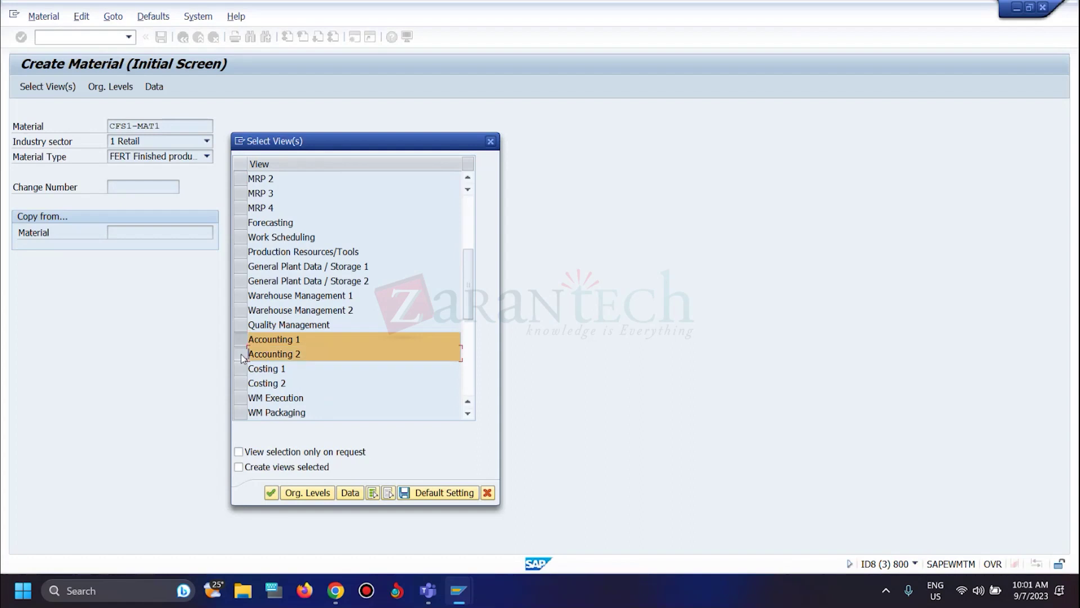
{"action": "left_click", "coordinate": [272, 492]}
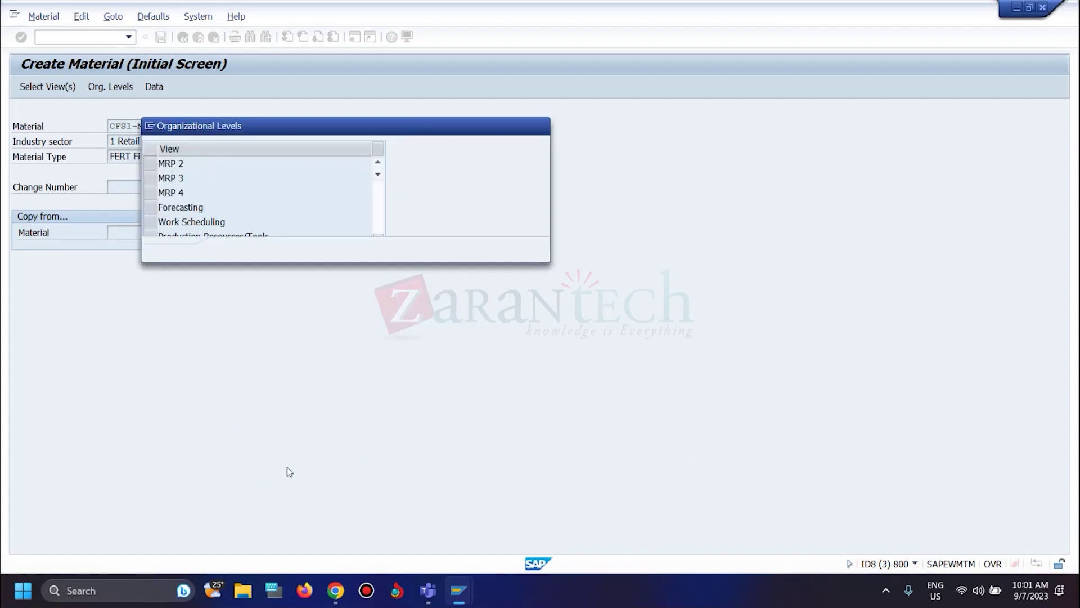
- Enter plant CFS1, sales organization CFS1 and distribution channel CF as organizational levels and try to confirm them
{"action": "type", "text": "cfs1"}
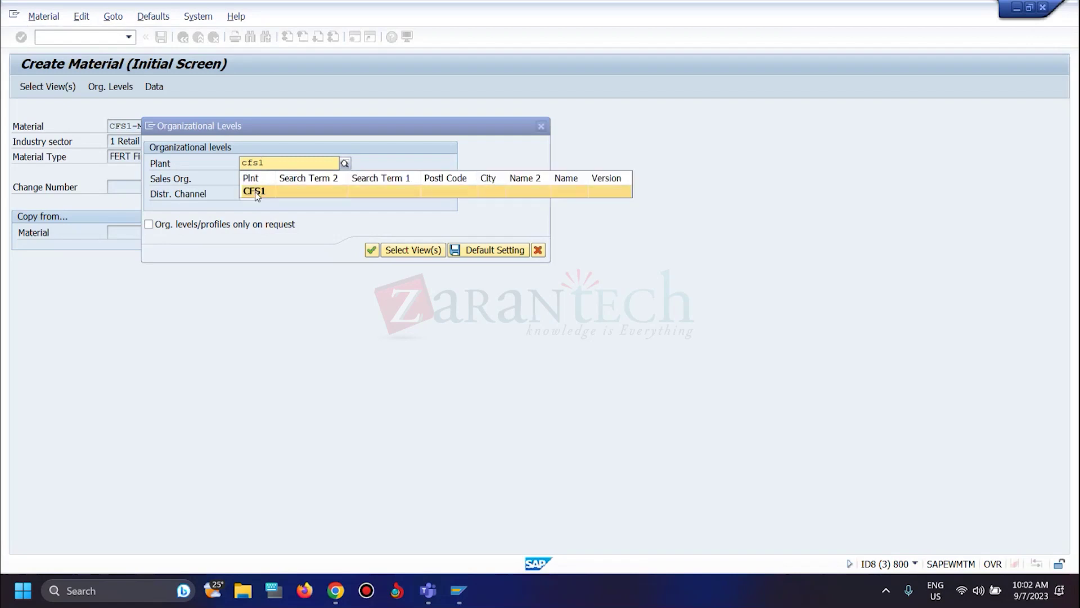
{"action": "left_click", "coordinate": [254, 191]}
{"action": "left_click", "coordinate": [256, 178]}
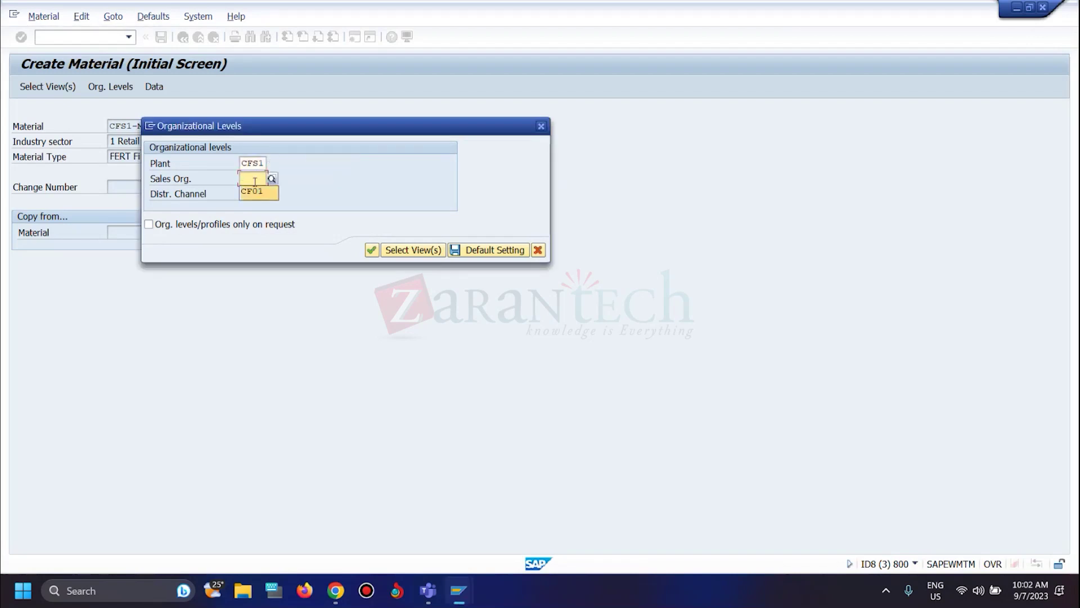
{"action": "type", "text": "cfs1"}
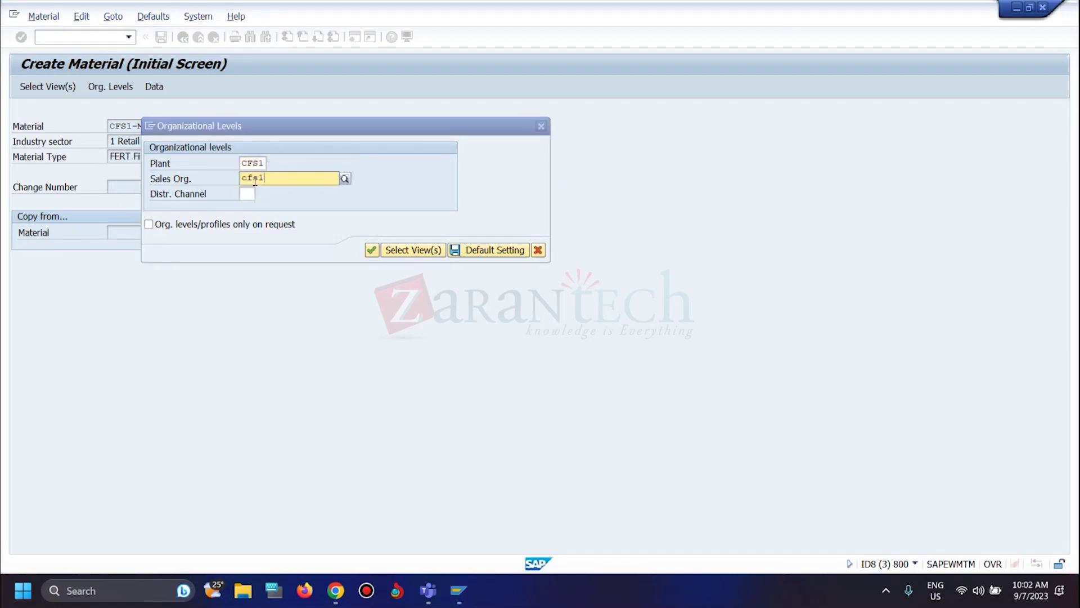
{"action": "left_click", "coordinate": [258, 207]}
{"action": "left_click", "coordinate": [252, 195]}
{"action": "type", "text": "cf"}
{"action": "key", "text": "Return"}
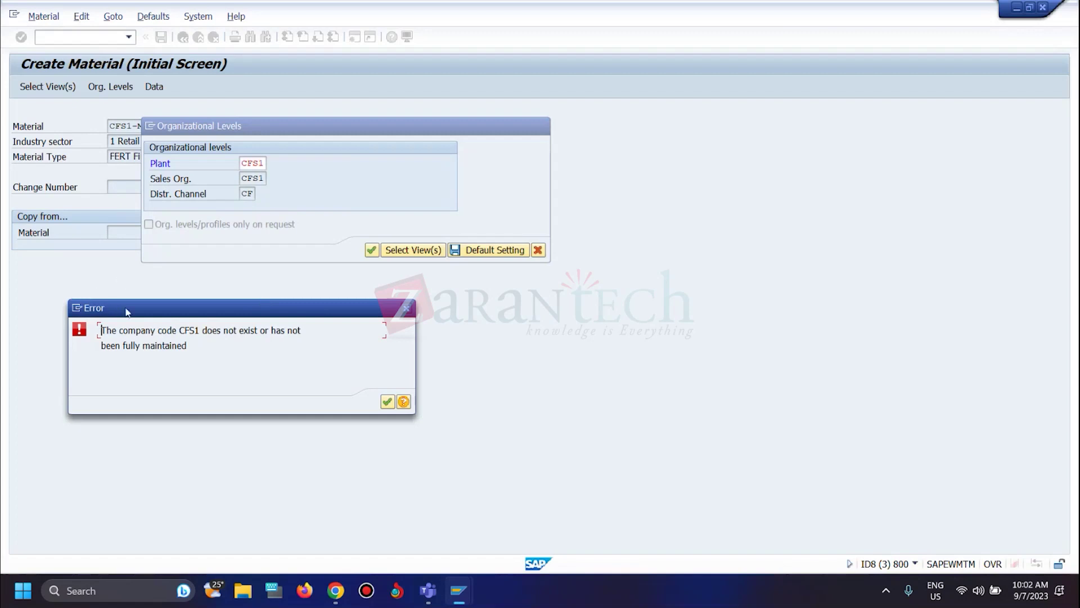
- Open the long text of the company code error and follow it to the Maintain Company Codes for Materials Management activity
{"action": "left_click", "coordinate": [409, 402]}
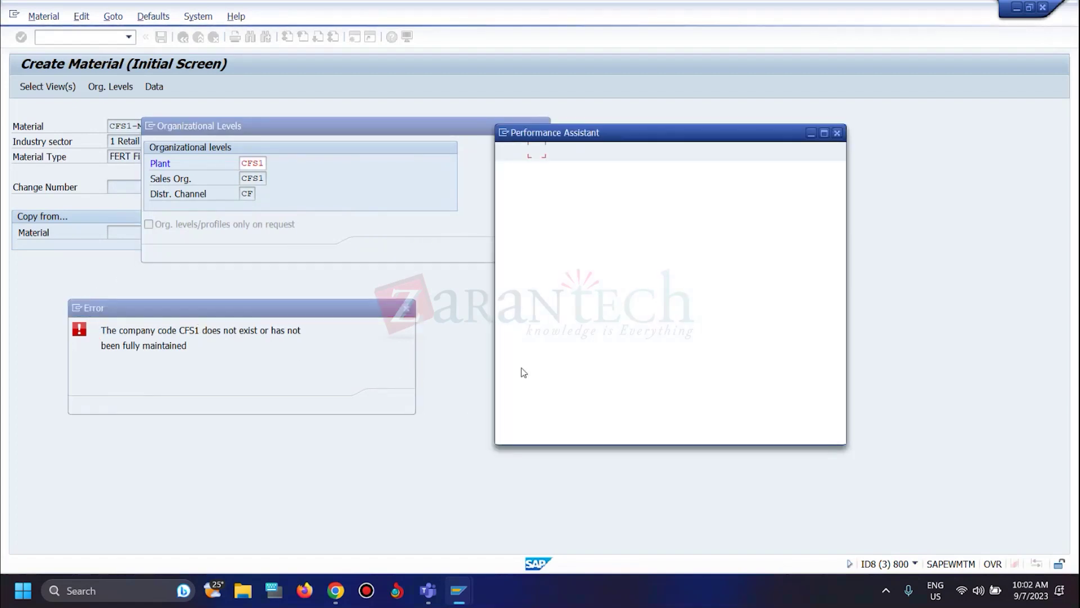
{"action": "scroll", "coordinate": [599, 369], "scroll_direction": "down", "scroll_amount": 3}
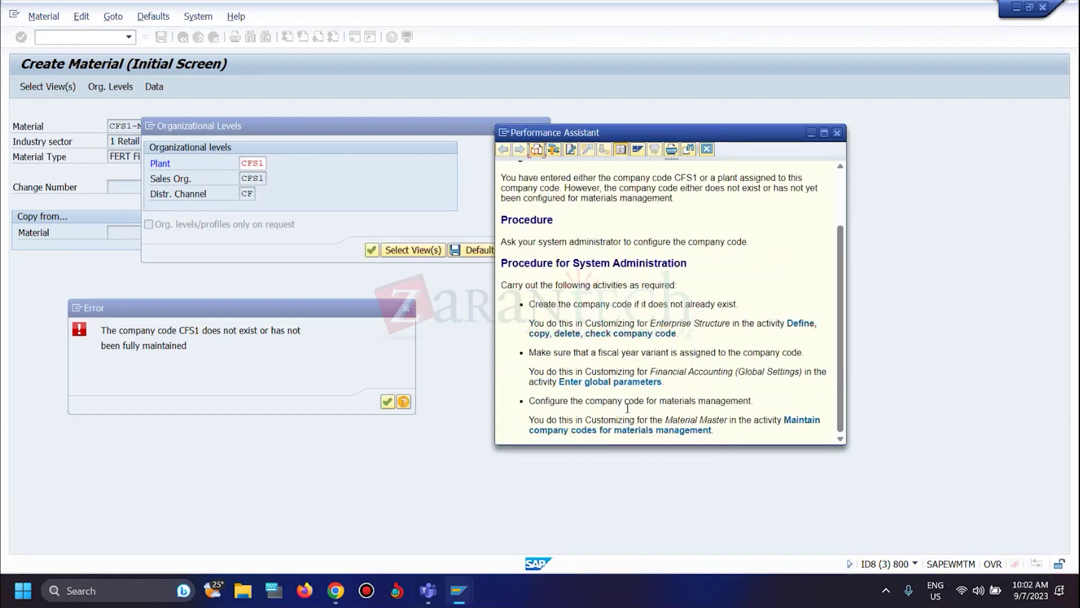
{"action": "left_click", "coordinate": [678, 432]}
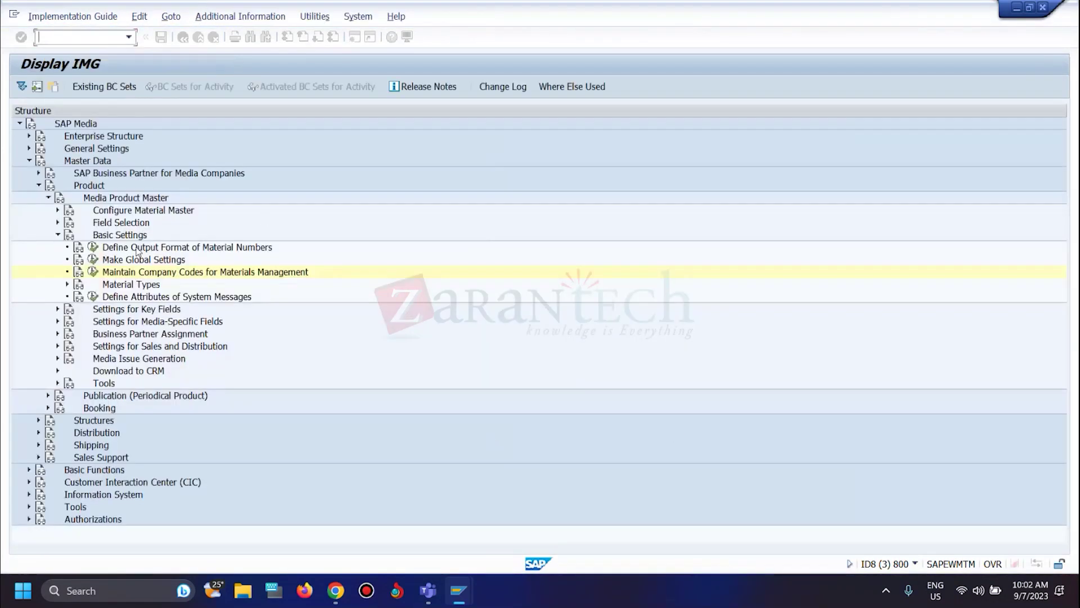
{"action": "left_click", "coordinate": [93, 273]}
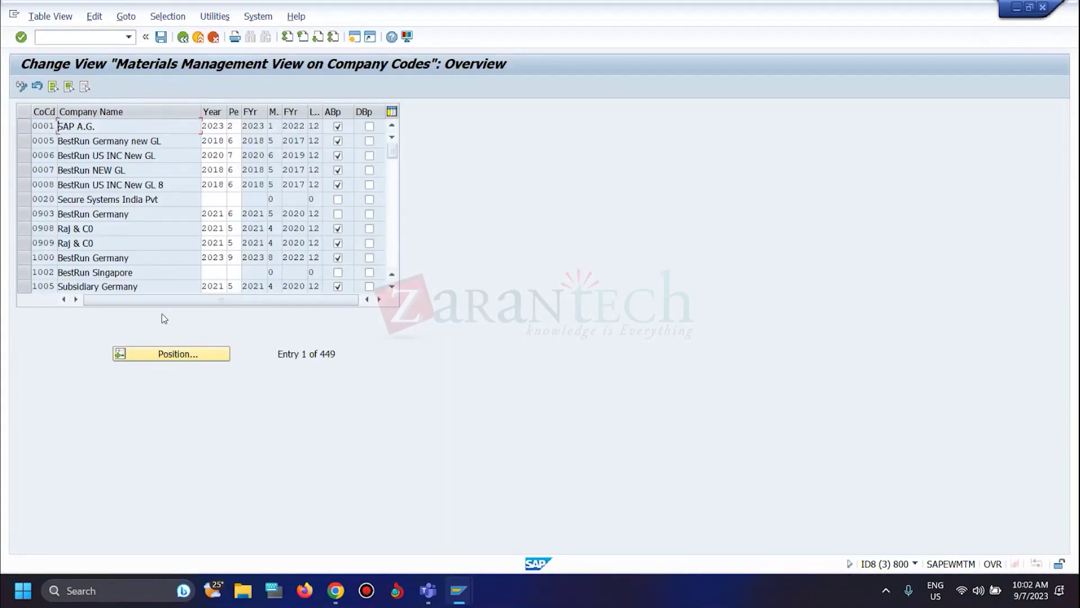
- Locate company code CFS1 in the materials management view, set its year to 2021 and period to 1, and enable ABp
{"action": "left_click", "coordinate": [157, 353]}
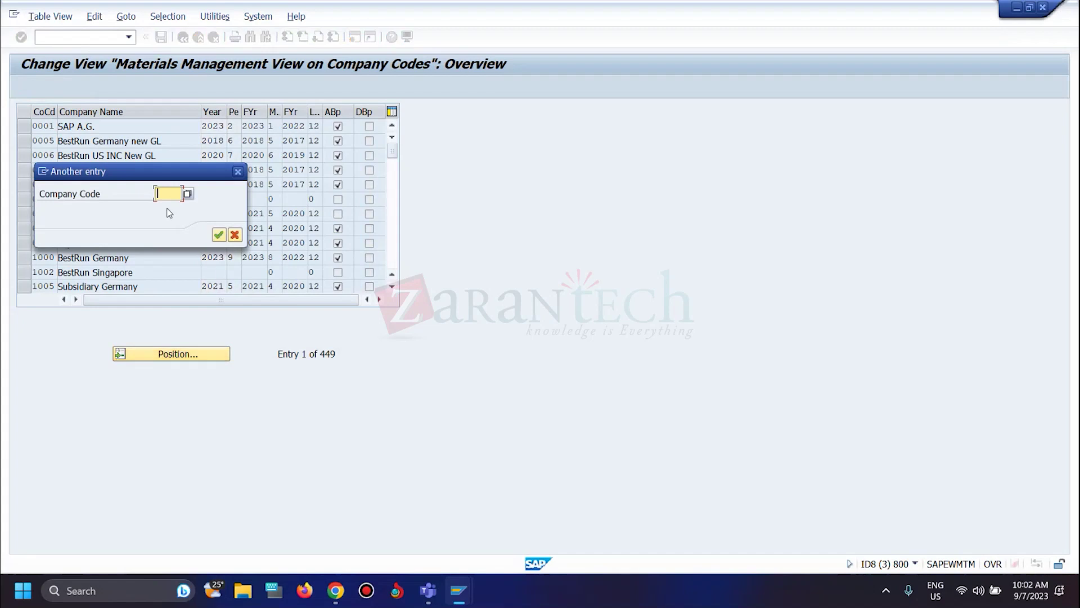
{"action": "type", "text": "0001"}
{"action": "key", "text": "Return"}
{"action": "left_click", "coordinate": [211, 124]}
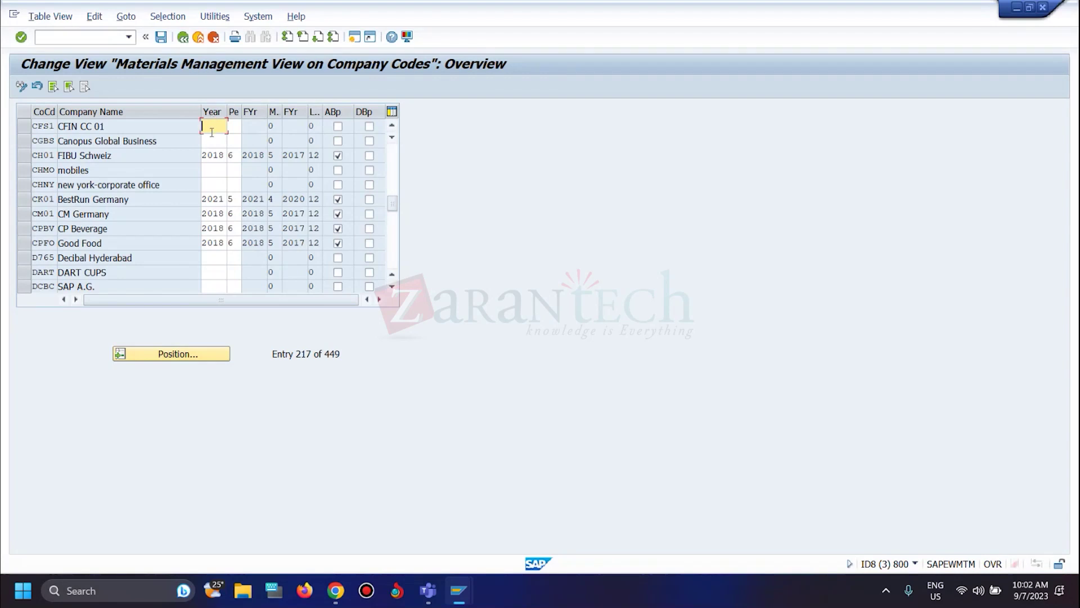
{"action": "type", "text": "2021"}
{"action": "left_click", "coordinate": [235, 128]}
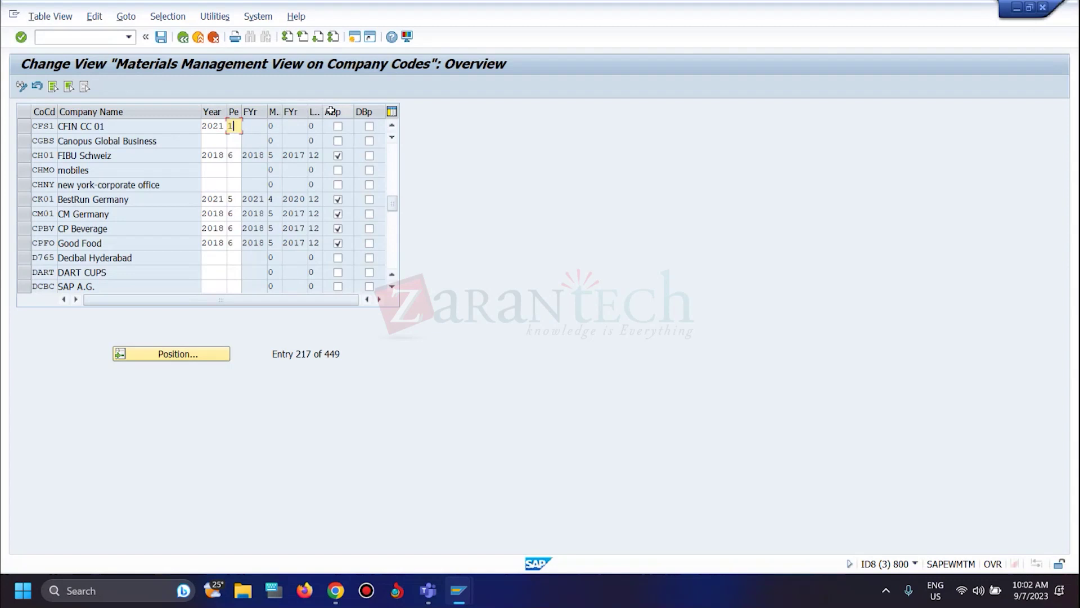
{"action": "left_click", "coordinate": [344, 127]}
- Save the CFS1 period settings with the proposed customizing request and leave the IMG activity
{"action": "left_click", "coordinate": [162, 37]}
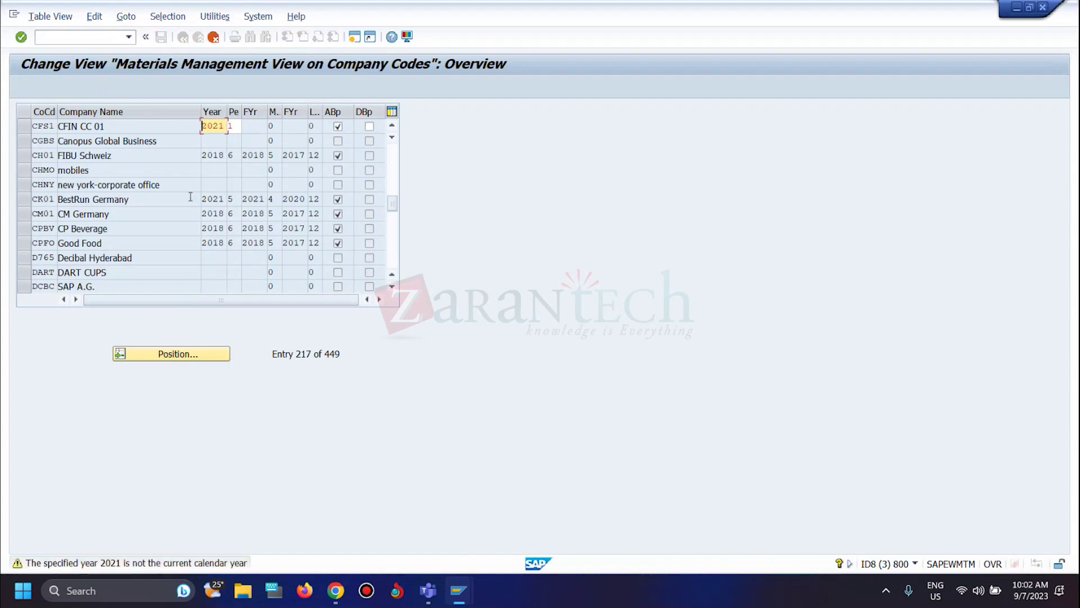
{"action": "key", "text": "Return"}
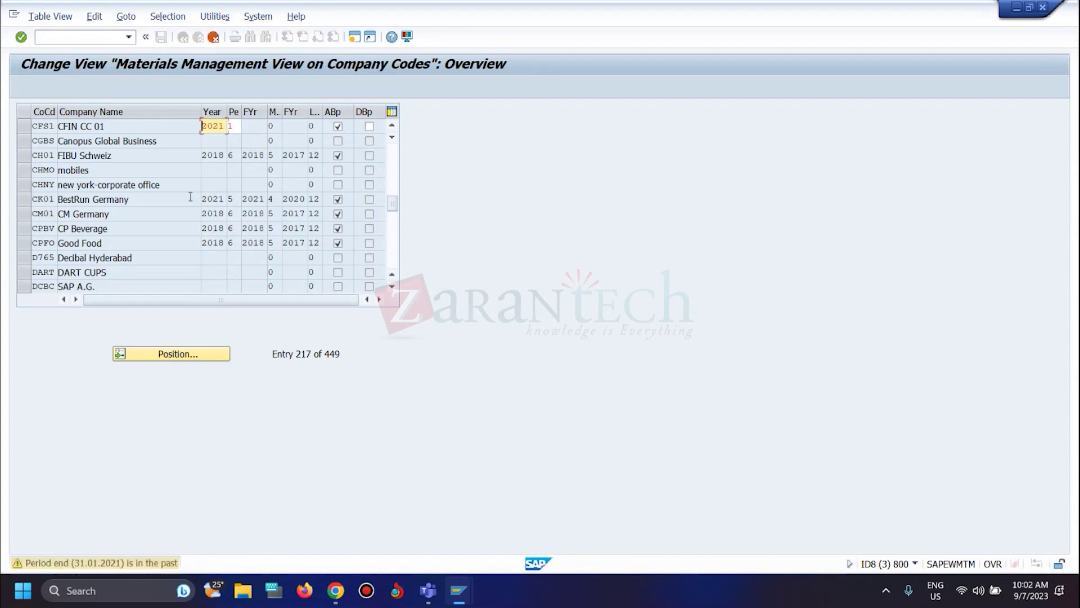
{"action": "key", "text": "Return"}
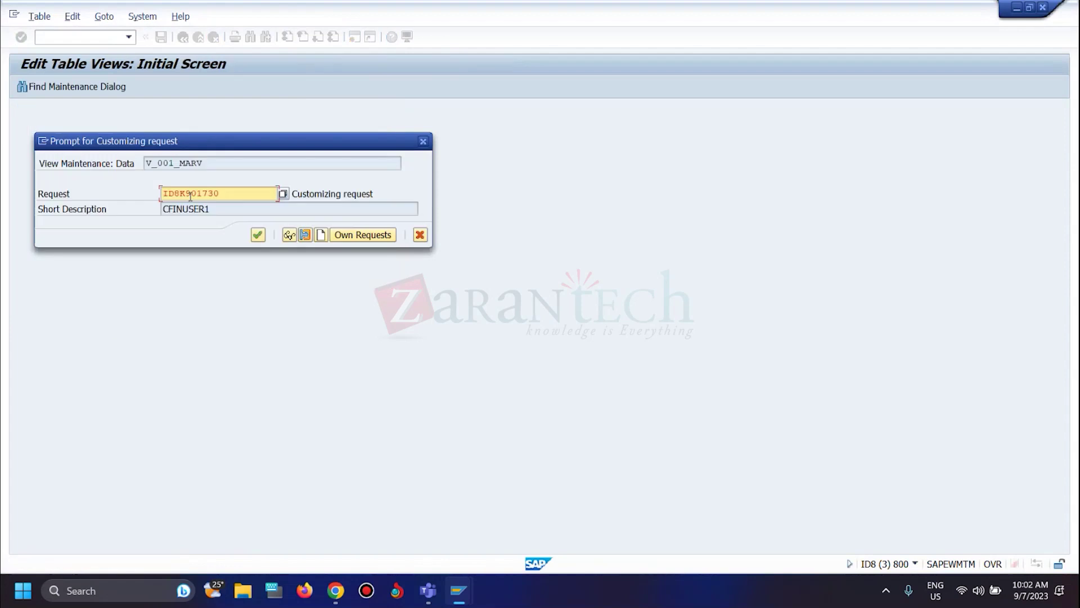
{"action": "left_click", "coordinate": [257, 234]}
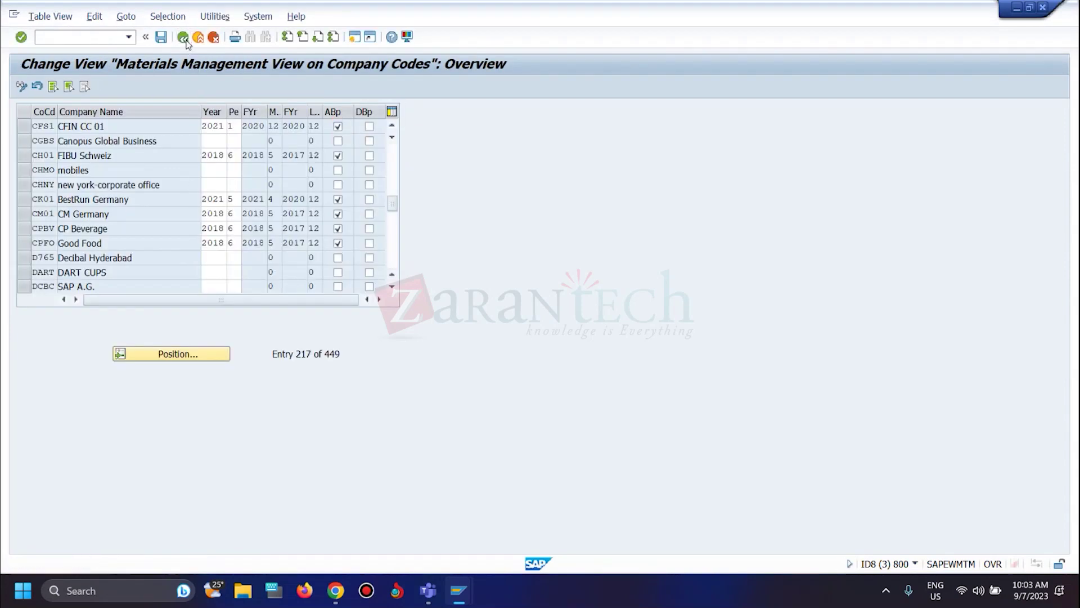
{"action": "left_click", "coordinate": [184, 39]}
{"action": "left_click", "coordinate": [184, 38]}
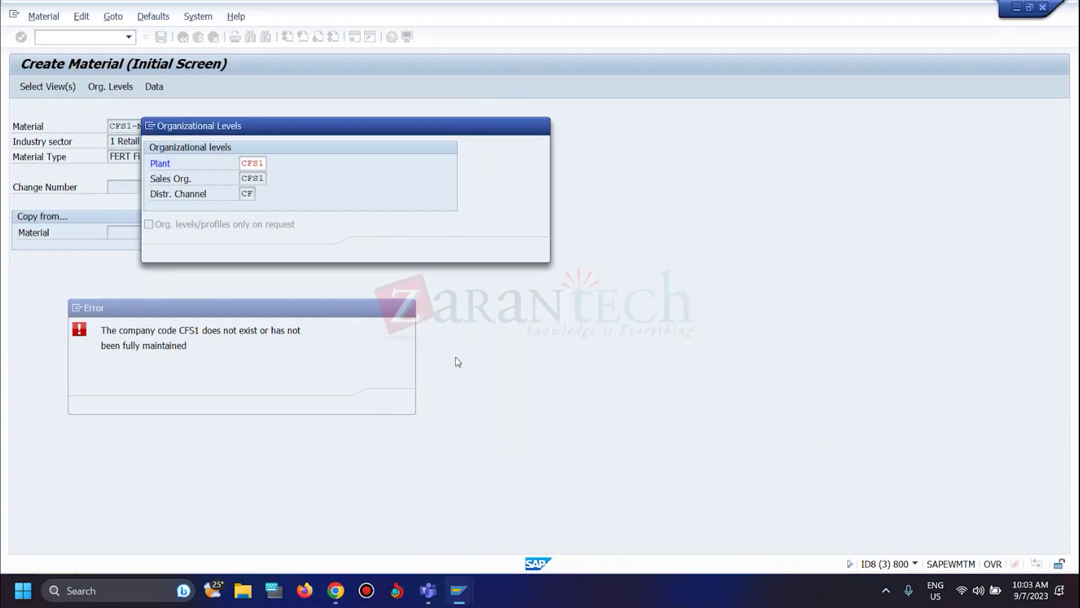
- Try again to confirm the CFS1 organizational levels in the pending material creation, and cancel the dialog
{"action": "key", "text": "Return"}
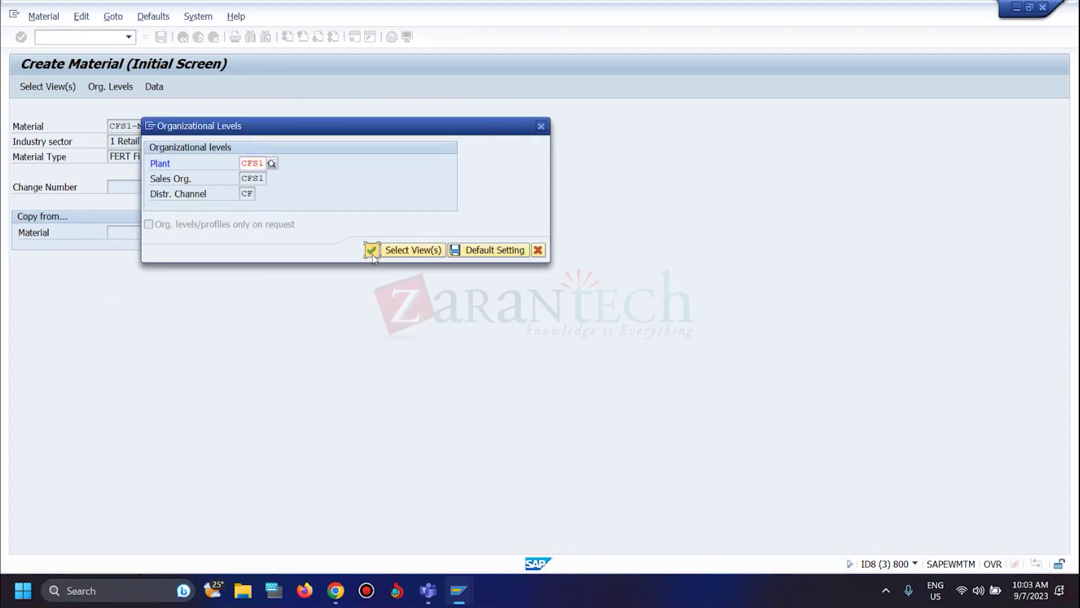
{"action": "left_click", "coordinate": [372, 251]}
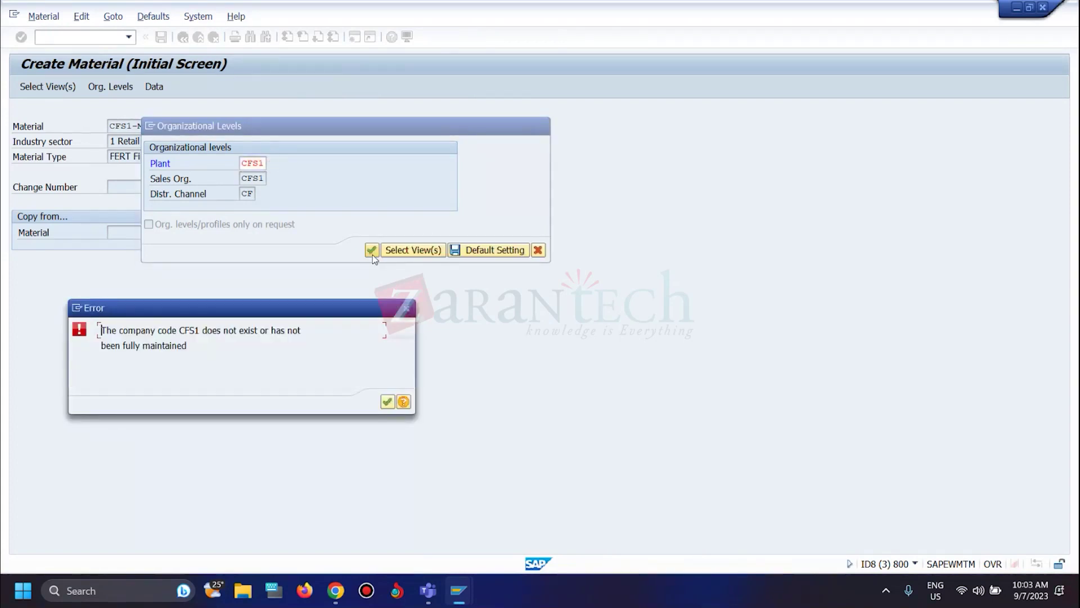
{"action": "key", "text": "Return"}
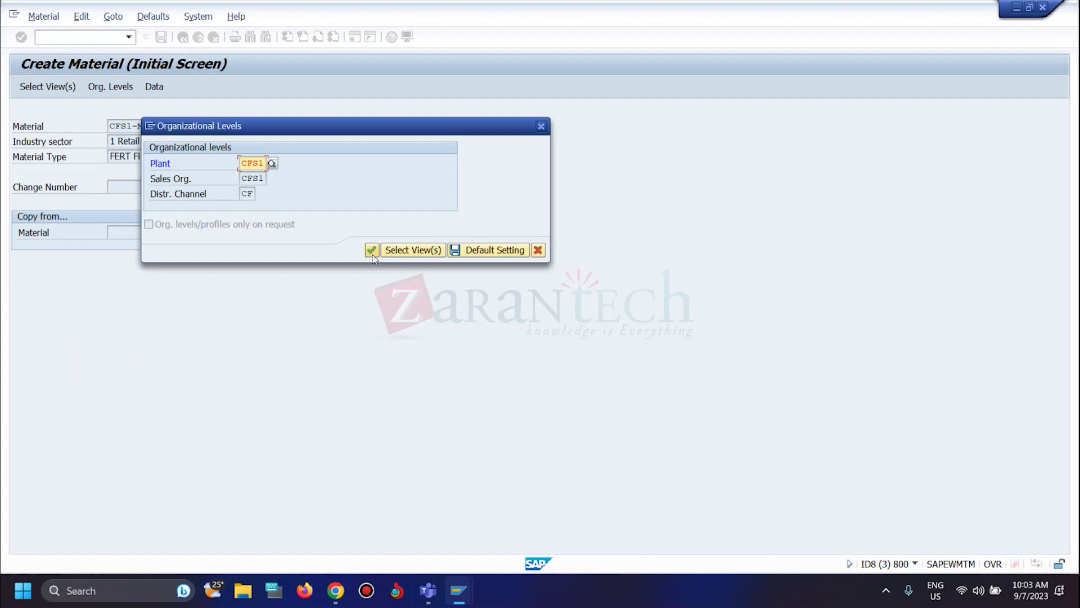
{"action": "left_click", "coordinate": [538, 251]}
- Restart transaction MM01 and open the view selection for material CFS1-Mat1
{"action": "left_click", "coordinate": [63, 41]}
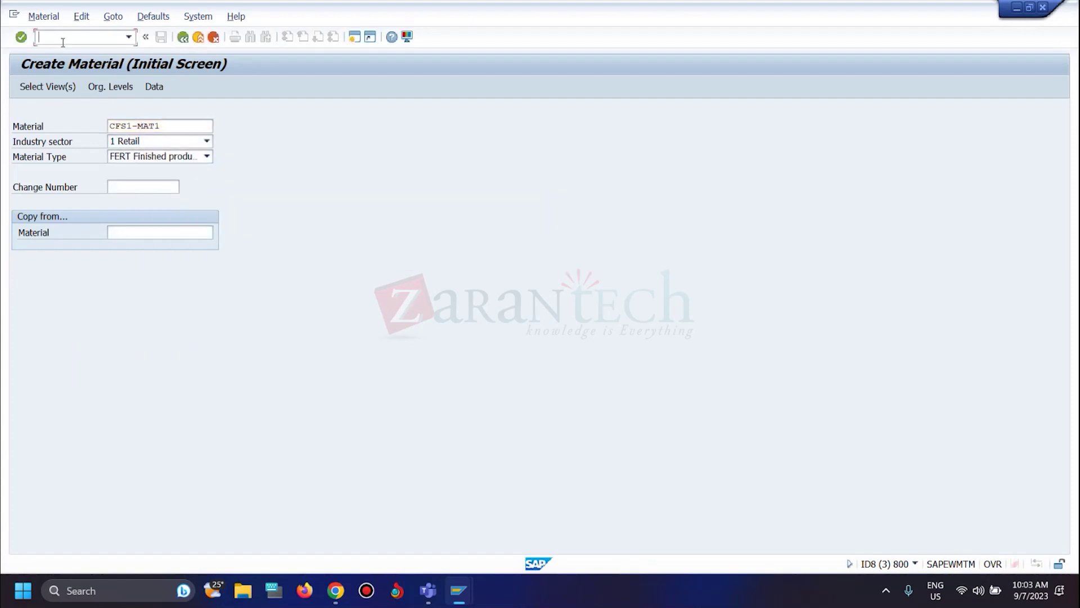
{"action": "type", "text": "/nmm01"}
{"action": "key", "text": "Return"}
{"action": "left_click", "coordinate": [141, 126]}
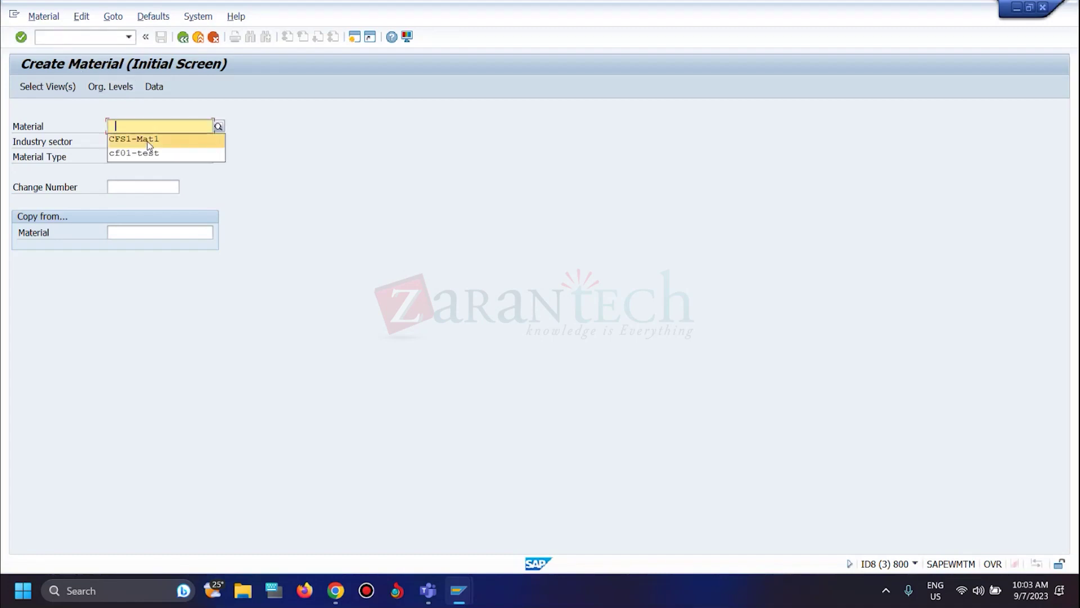
{"action": "left_click", "coordinate": [147, 141]}
{"action": "key", "text": "Return"}
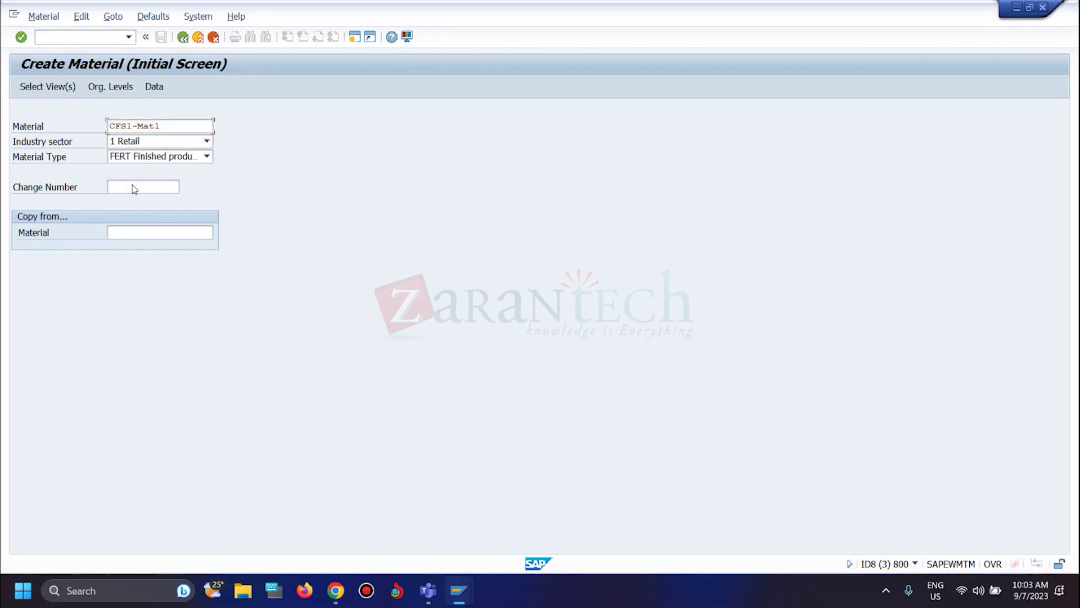
- Select the views Basic Data 1 and 2, Sales Org. Data 1 and 2, Sales: General/Plant Data, and Accounting 1 and 2, and confirm
{"action": "left_click", "coordinate": [241, 179]}
{"action": "left_click", "coordinate": [241, 193]}
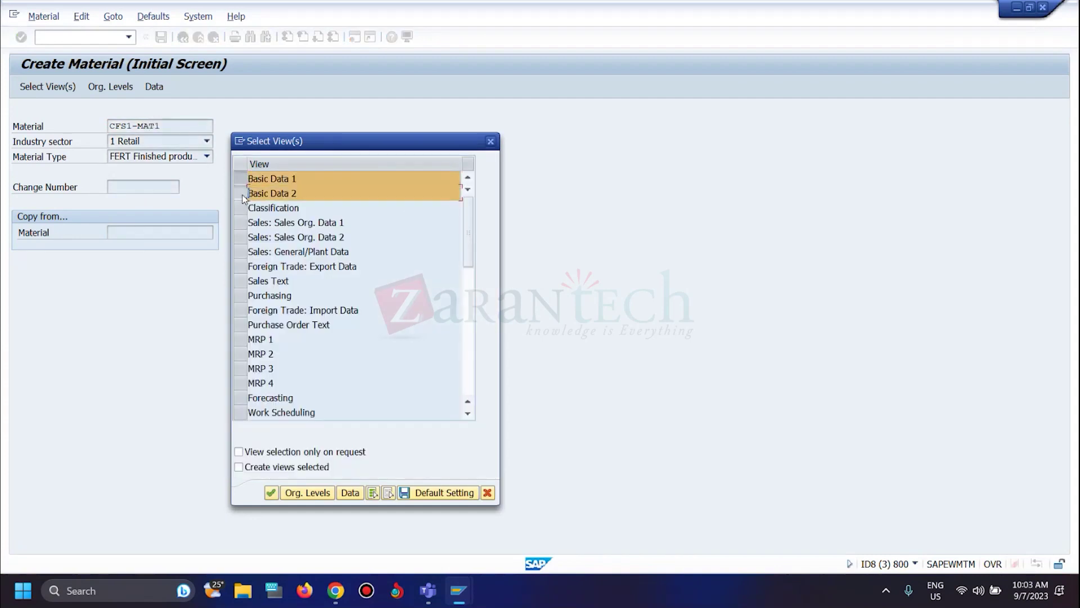
{"action": "left_click", "coordinate": [242, 237]}
{"action": "left_click", "coordinate": [240, 223]}
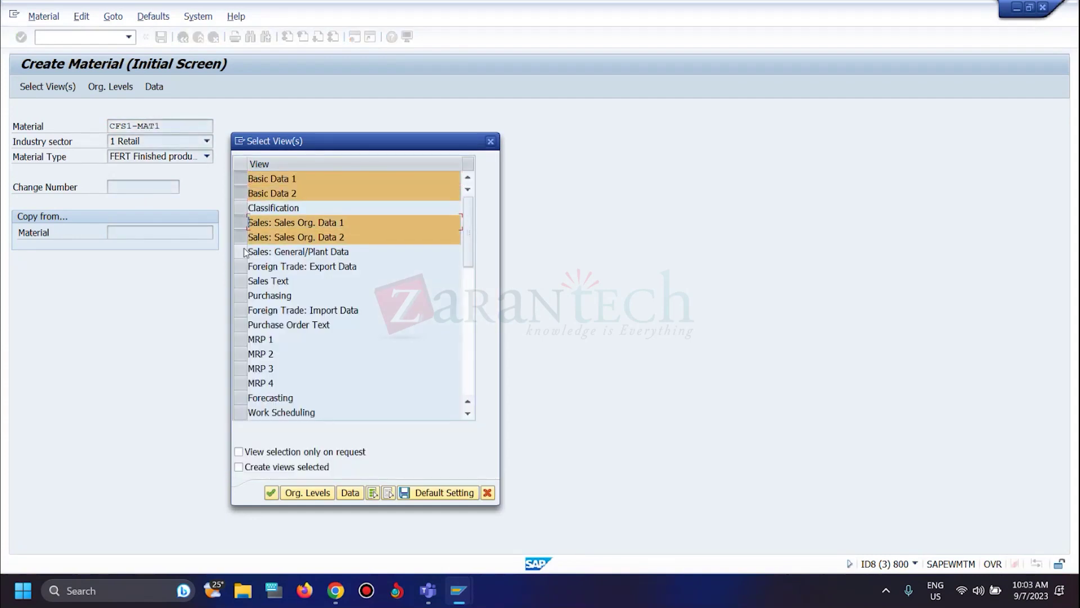
{"action": "left_click", "coordinate": [241, 252]}
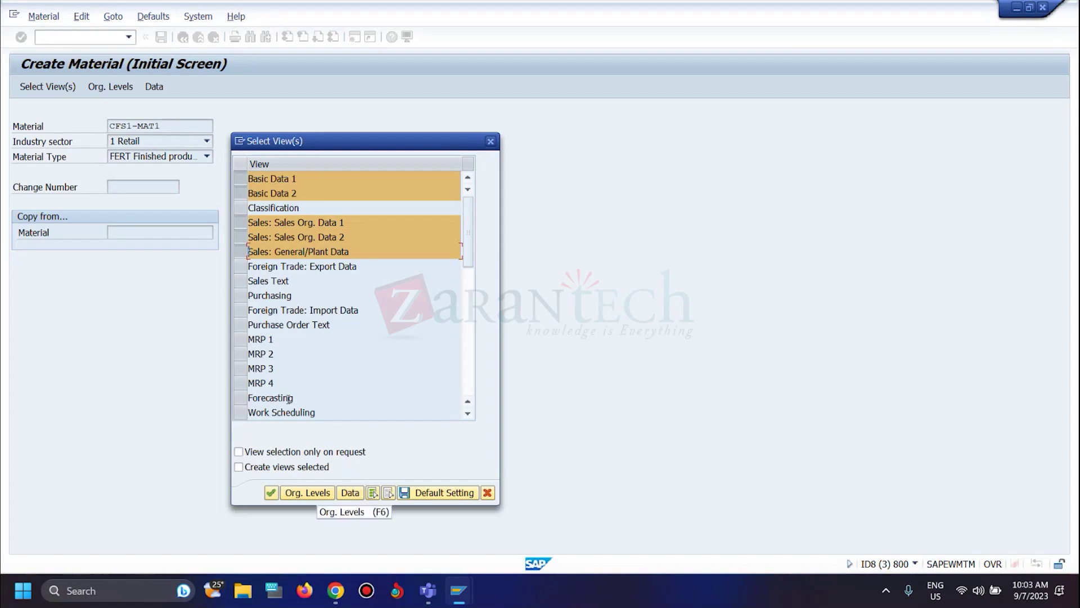
{"action": "scroll", "coordinate": [304, 357], "scroll_direction": "down", "scroll_amount": 1}
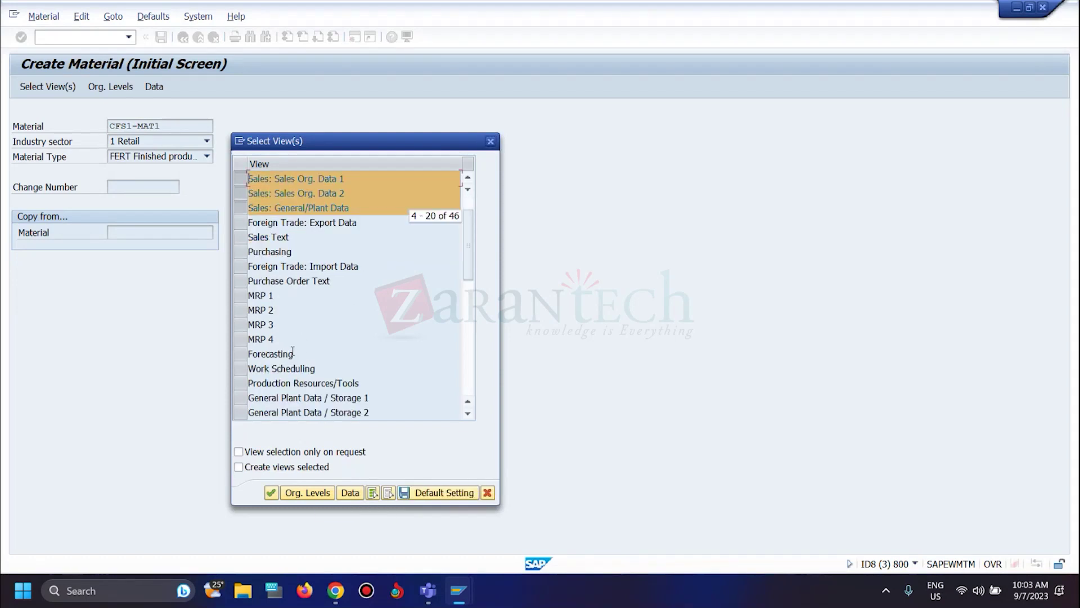
{"action": "scroll", "coordinate": [291, 351], "scroll_direction": "down", "scroll_amount": 1}
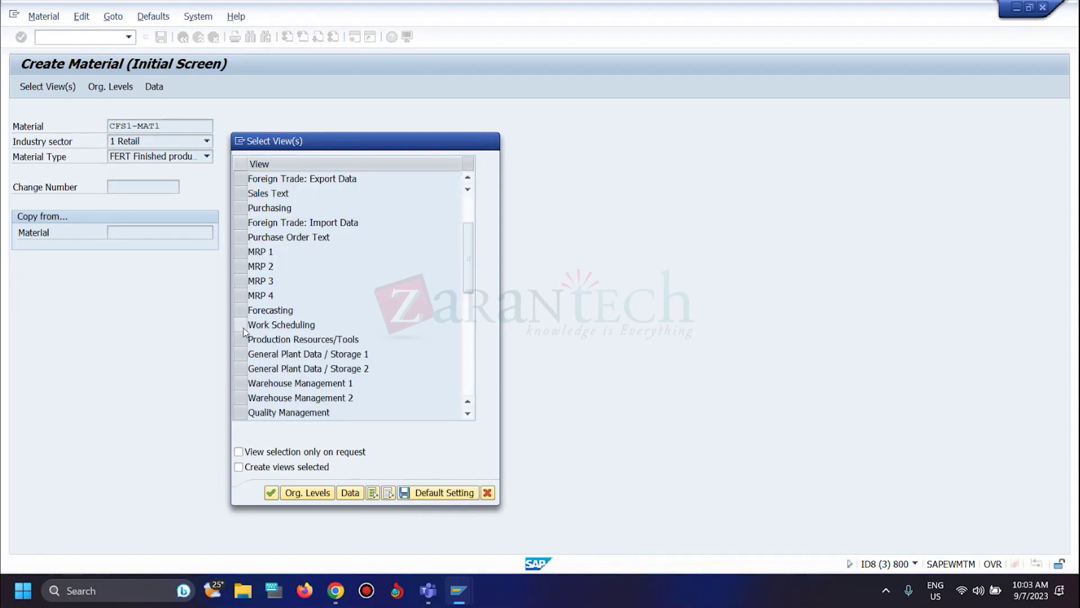
{"action": "scroll", "coordinate": [243, 332], "scroll_direction": "down", "scroll_amount": 1}
{"action": "left_click_drag", "start_coordinate": [237, 387], "coordinate": [243, 402]}
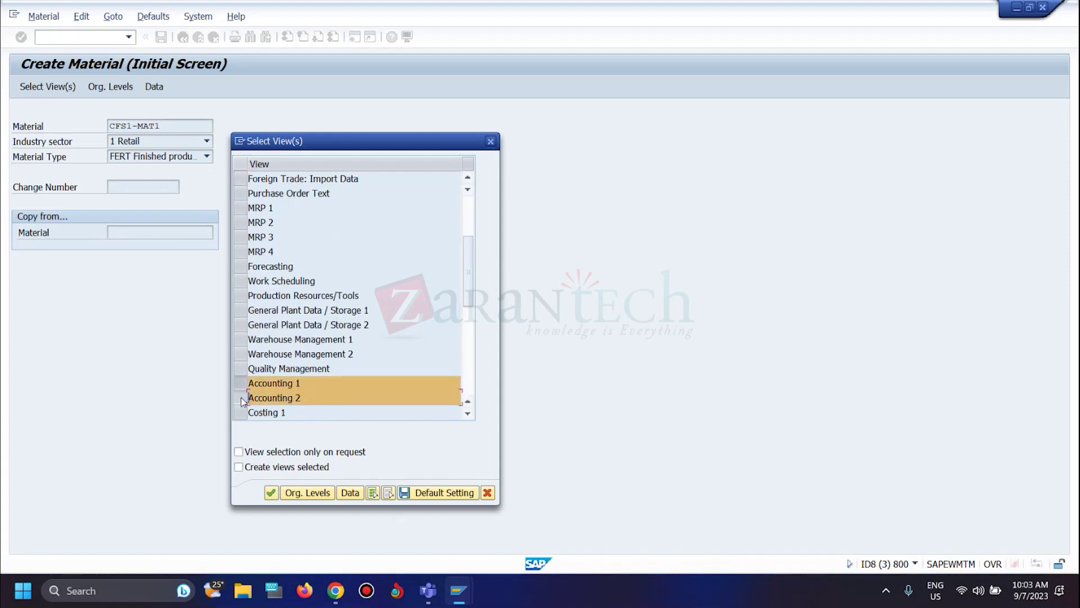
{"action": "left_click", "coordinate": [270, 493]}
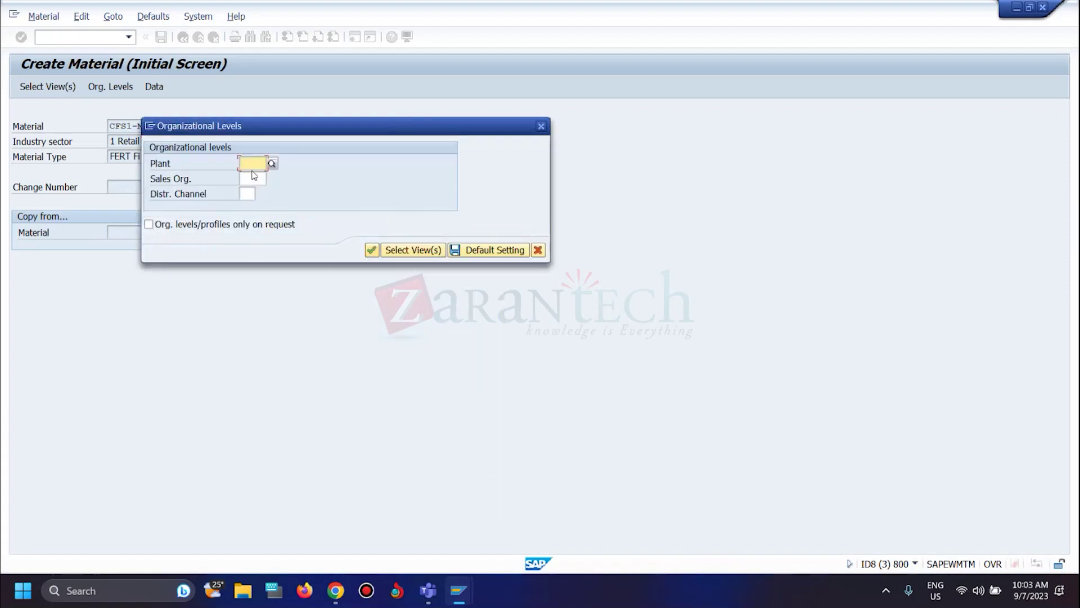
- Enter plant CFS1, sales organization CFS1 and distribution channel CF as organizational levels and confirm them
{"action": "left_click", "coordinate": [252, 175]}
{"action": "left_click", "coordinate": [253, 176]}
{"action": "left_click", "coordinate": [258, 192]}
{"action": "left_click", "coordinate": [249, 194]}
{"action": "type", "text": "cf"}
{"action": "left_click", "coordinate": [371, 250]}
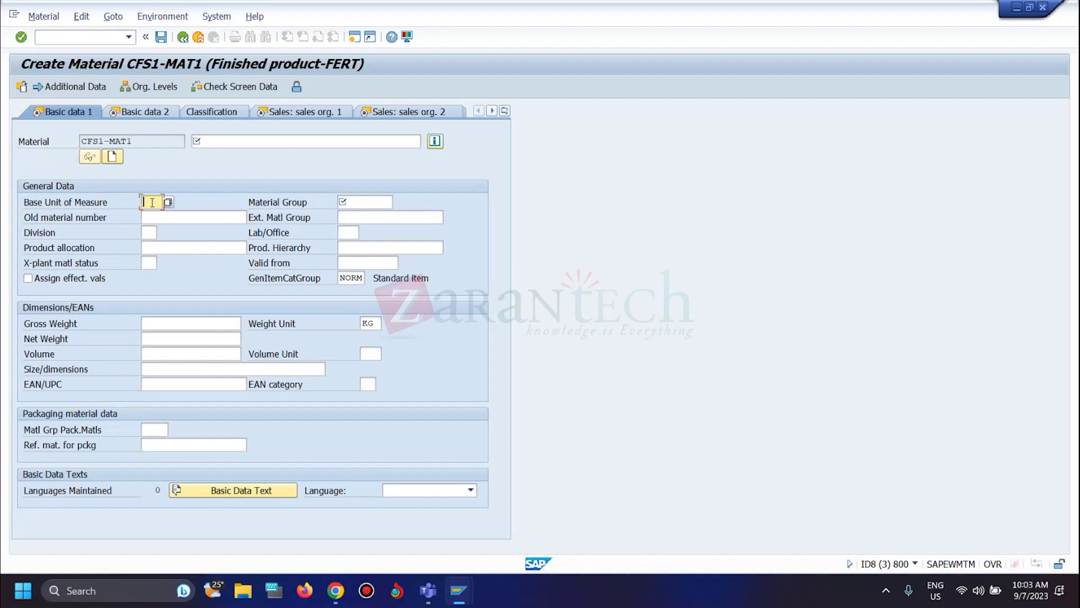
- In the first basic data view, set base unit PC, description "Test material" and material group 00103 Electronics
{"action": "type", "text": "PC"}
{"action": "left_click_drag", "start_coordinate": [143, 141], "coordinate": [81, 141]}
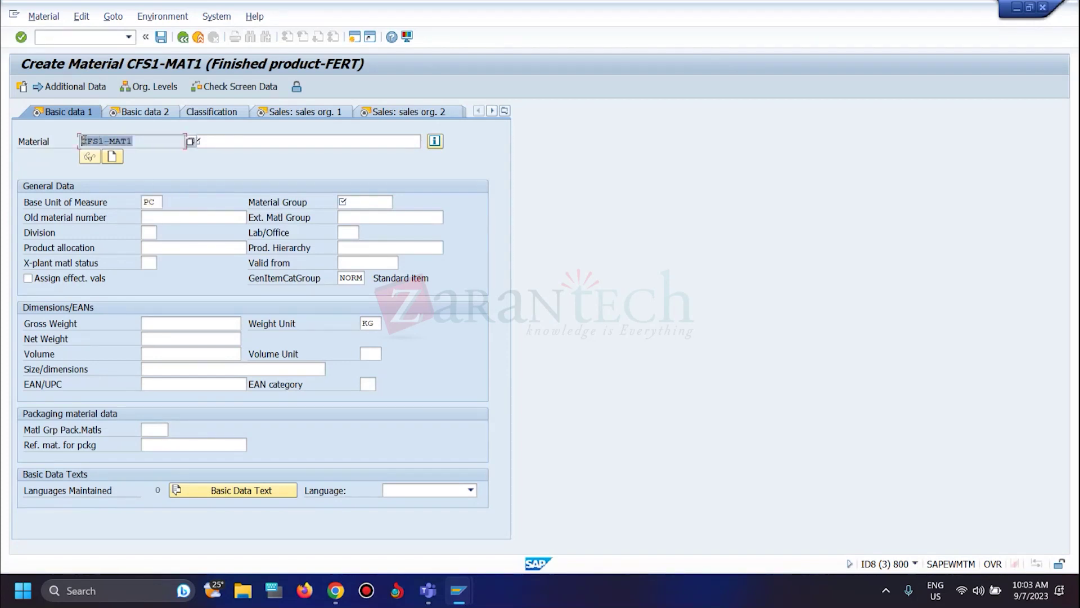
{"action": "left_click", "coordinate": [232, 140]}
{"action": "type", "text": "Tets"}
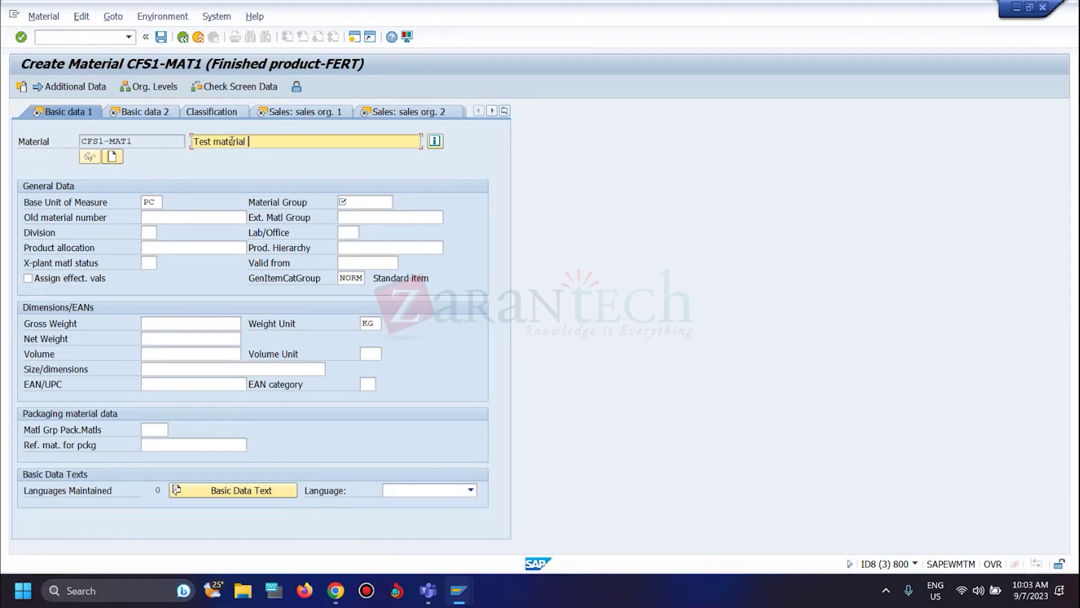
{"action": "left_click", "coordinate": [388, 202]}
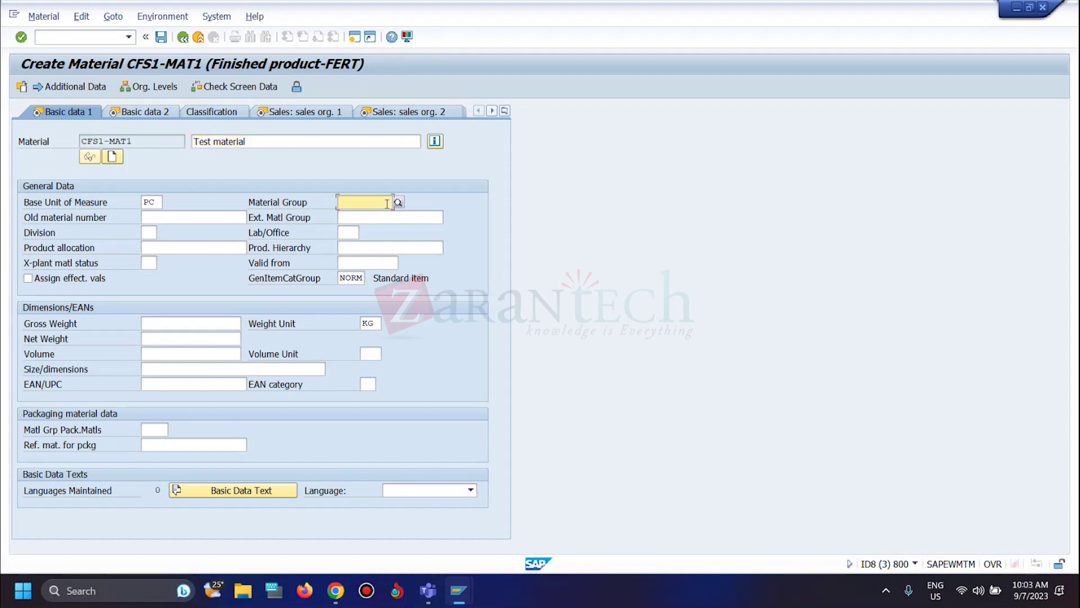
{"action": "left_click", "coordinate": [397, 203]}
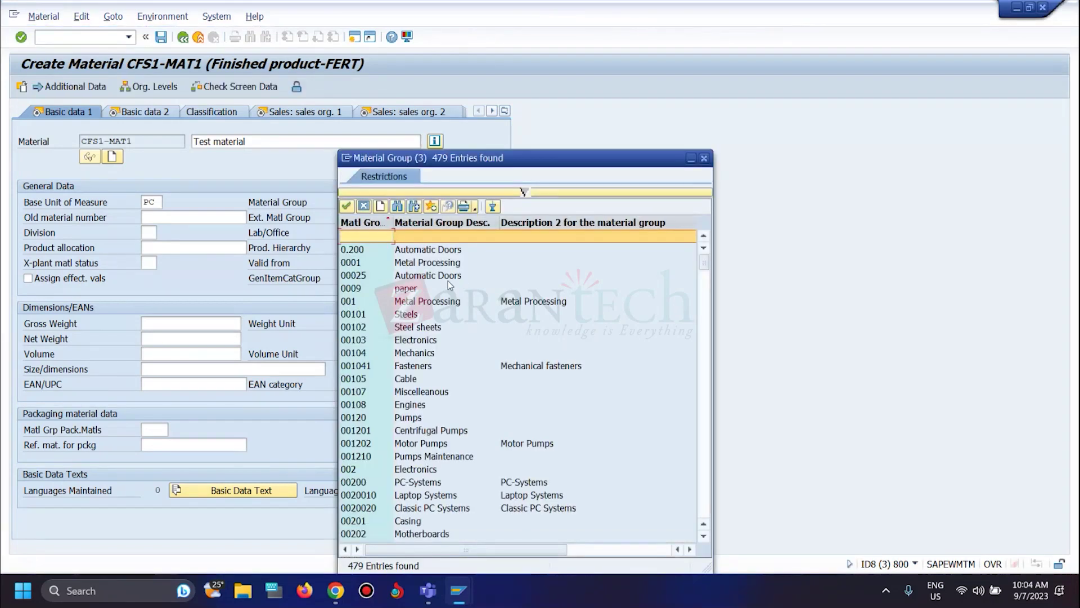
{"action": "left_click", "coordinate": [438, 341]}
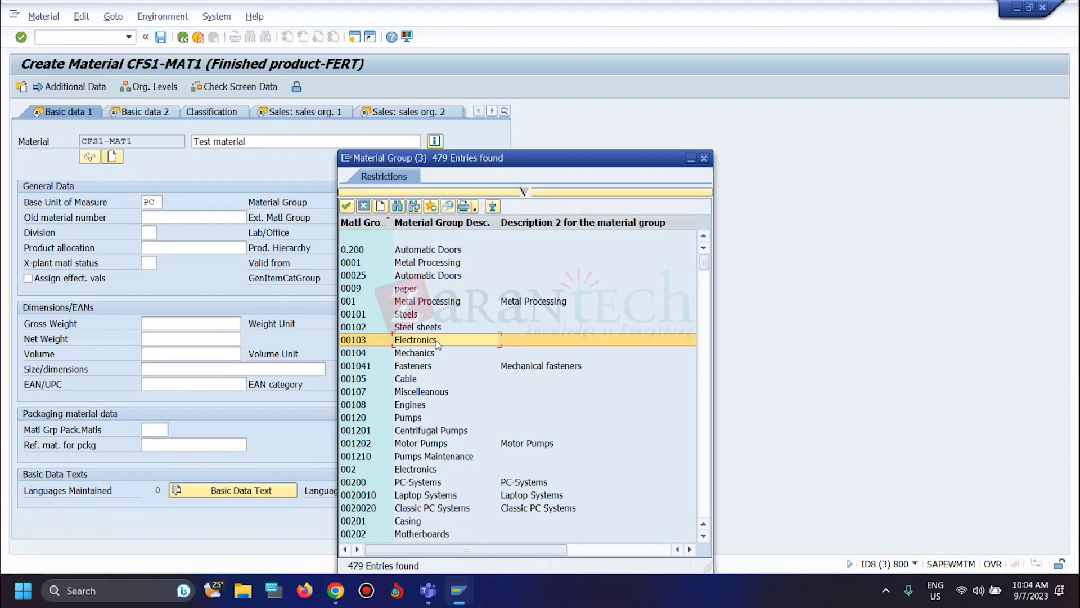
{"action": "double_click", "coordinate": [437, 340]}
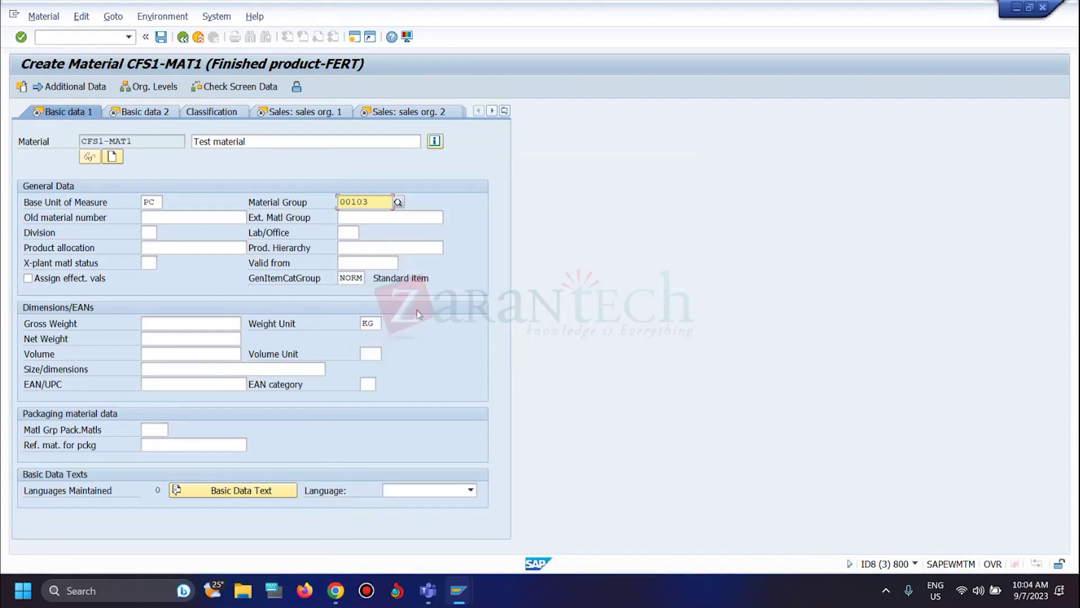
- In the first sales organization view, assign division CF and set the German output tax classification to 0 (No Tax)
{"action": "left_click", "coordinate": [143, 112]}
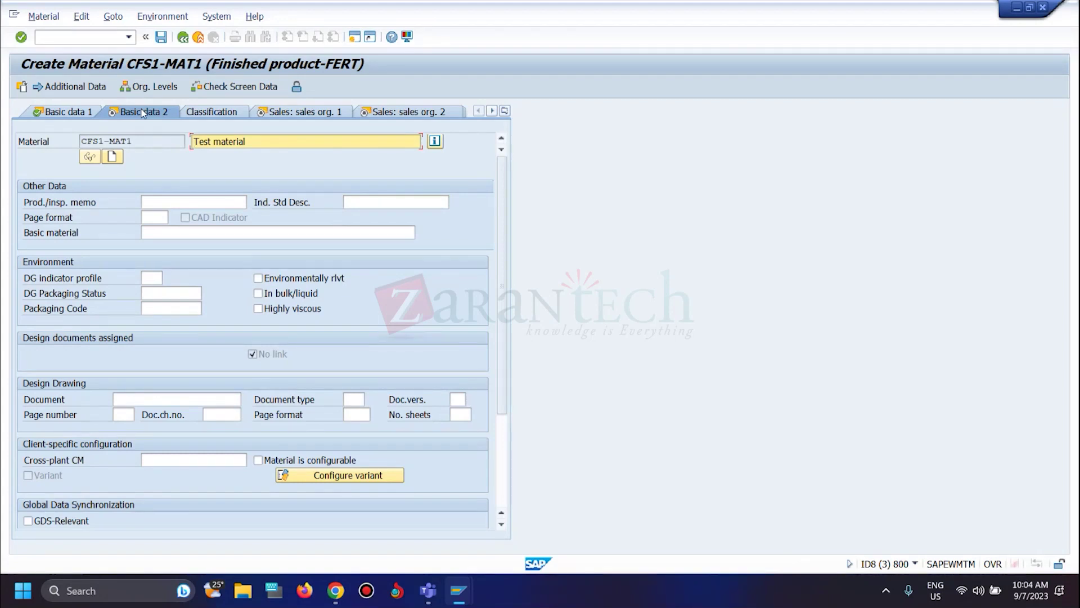
{"action": "left_click", "coordinate": [296, 113]}
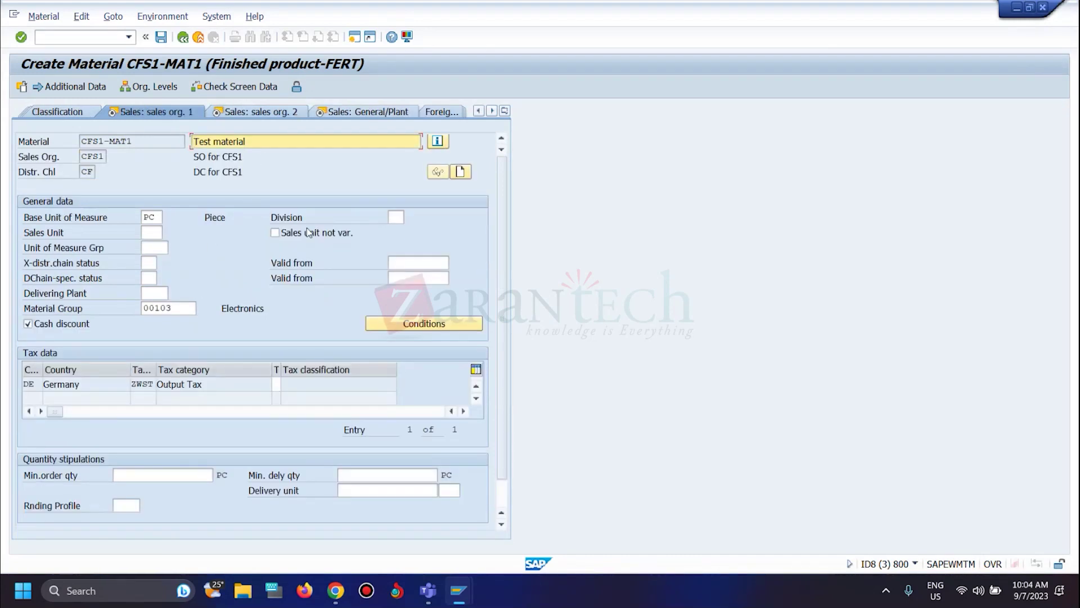
{"action": "left_click", "coordinate": [397, 216]}
{"action": "type", "text": "CF"}
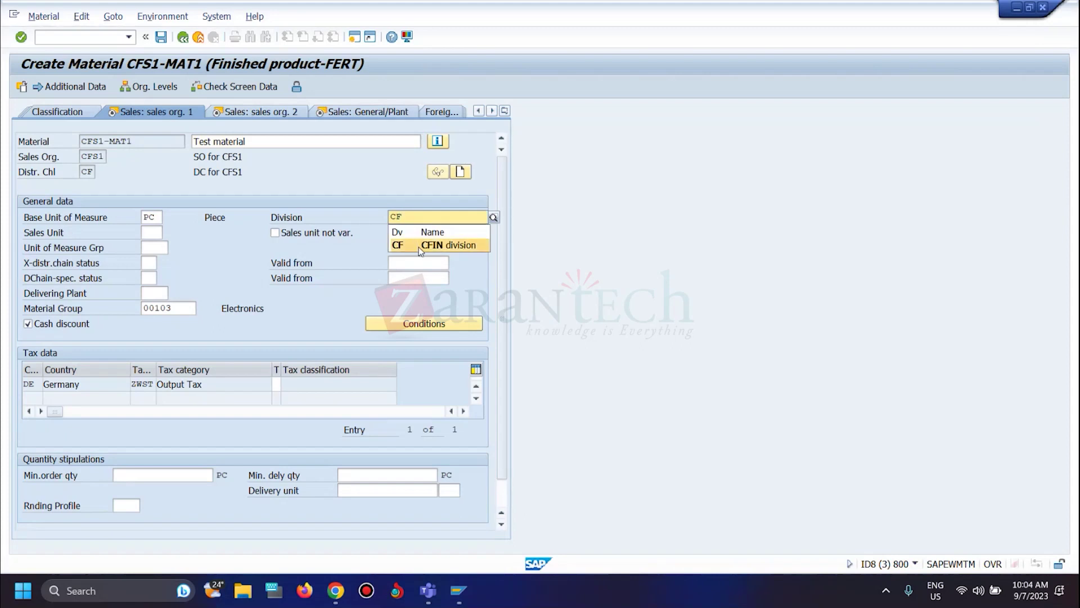
{"action": "left_click", "coordinate": [418, 245]}
{"action": "left_click_drag", "start_coordinate": [280, 378], "coordinate": [280, 378]}
{"action": "left_click", "coordinate": [284, 382]}
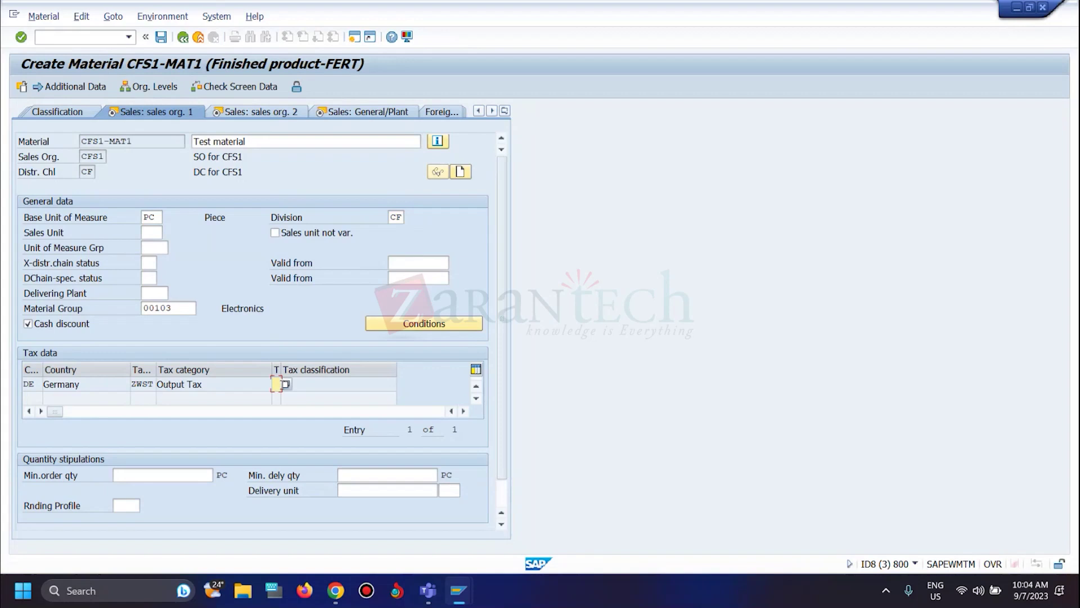
{"action": "left_click", "coordinate": [285, 384]}
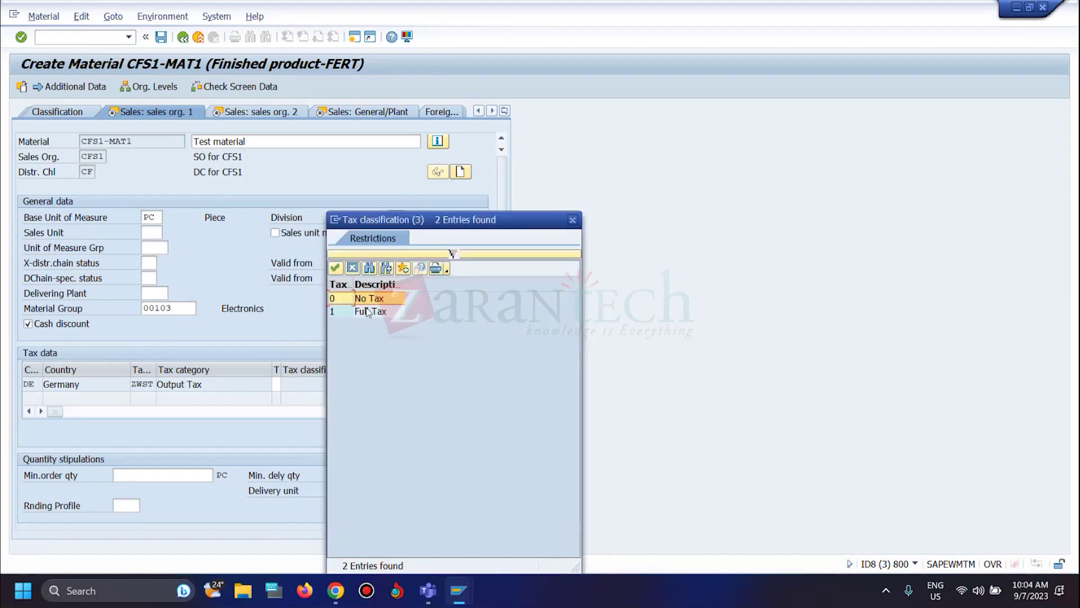
{"action": "double_click", "coordinate": [338, 298]}
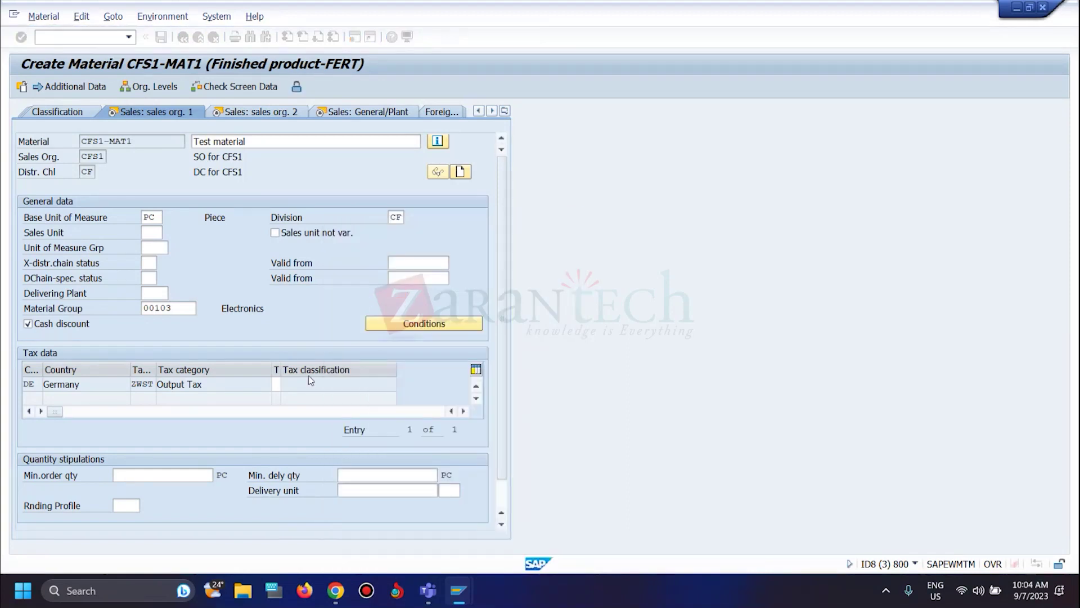
{"action": "scroll", "coordinate": [206, 426], "scroll_direction": "down", "scroll_amount": 1}
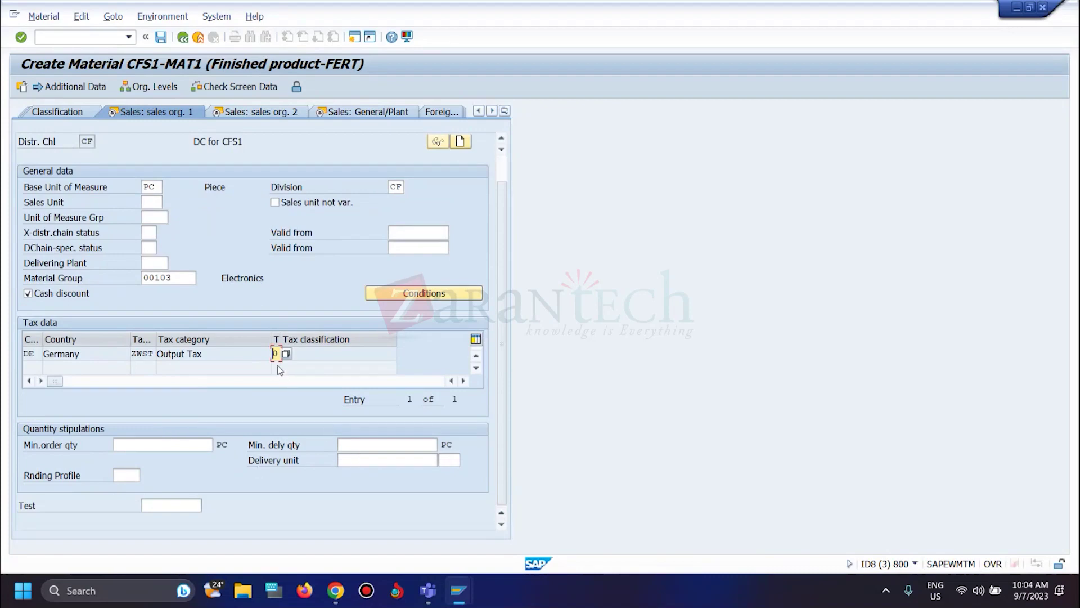
{"action": "scroll", "coordinate": [281, 282], "scroll_direction": "up", "scroll_amount": 2}
- In the sales general/plant view, set availability check 01 (Daily requirements), transportation group 0001 (On palettes) and loading group 0001 (Crane)
{"action": "left_click", "coordinate": [265, 113]}
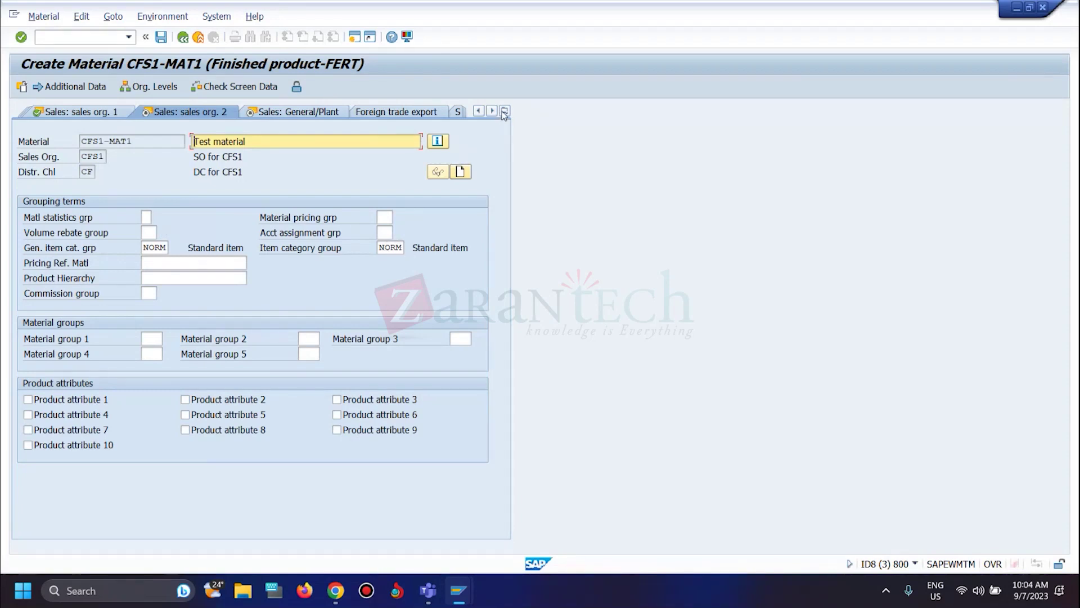
{"action": "key", "text": "Return"}
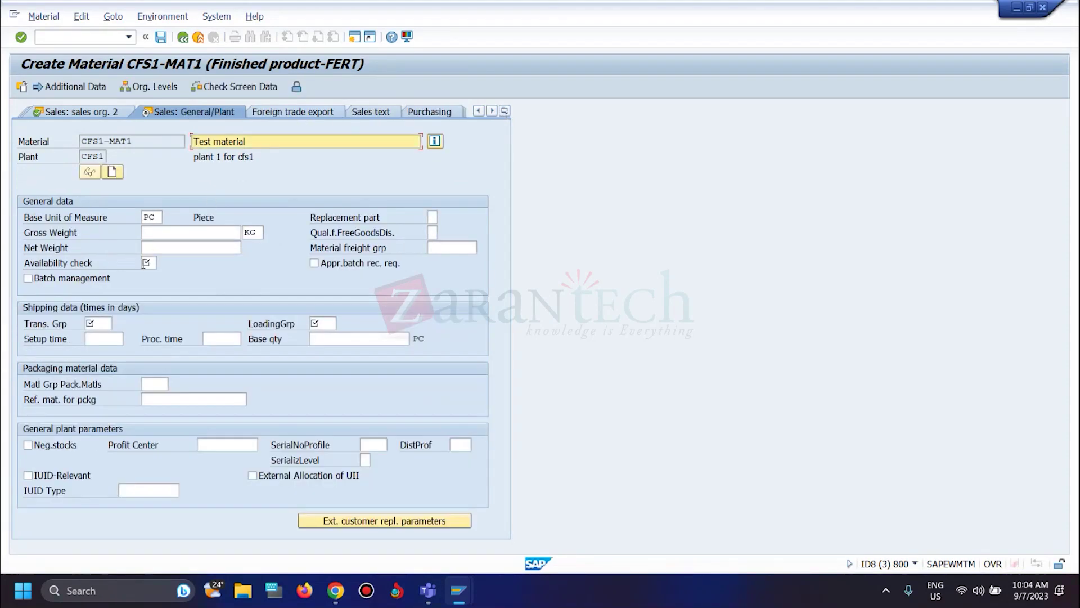
{"action": "left_click", "coordinate": [150, 263]}
{"action": "left_click", "coordinate": [162, 264]}
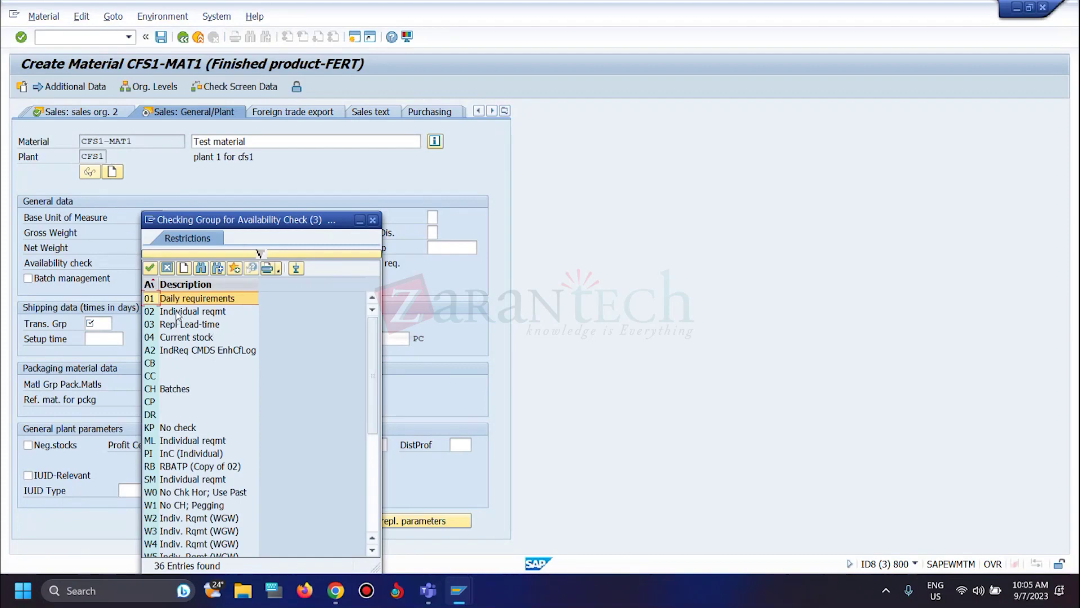
{"action": "double_click", "coordinate": [192, 302]}
{"action": "left_click", "coordinate": [104, 324]}
{"action": "left_click", "coordinate": [116, 324]}
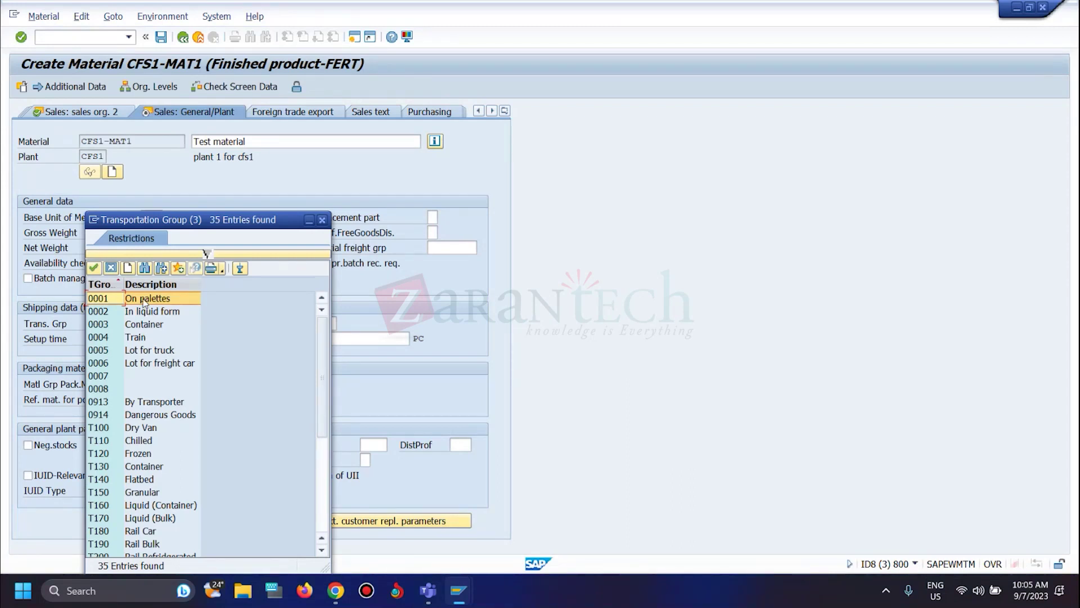
{"action": "double_click", "coordinate": [144, 302]}
{"action": "left_click", "coordinate": [334, 323]}
{"action": "left_click", "coordinate": [342, 323]}
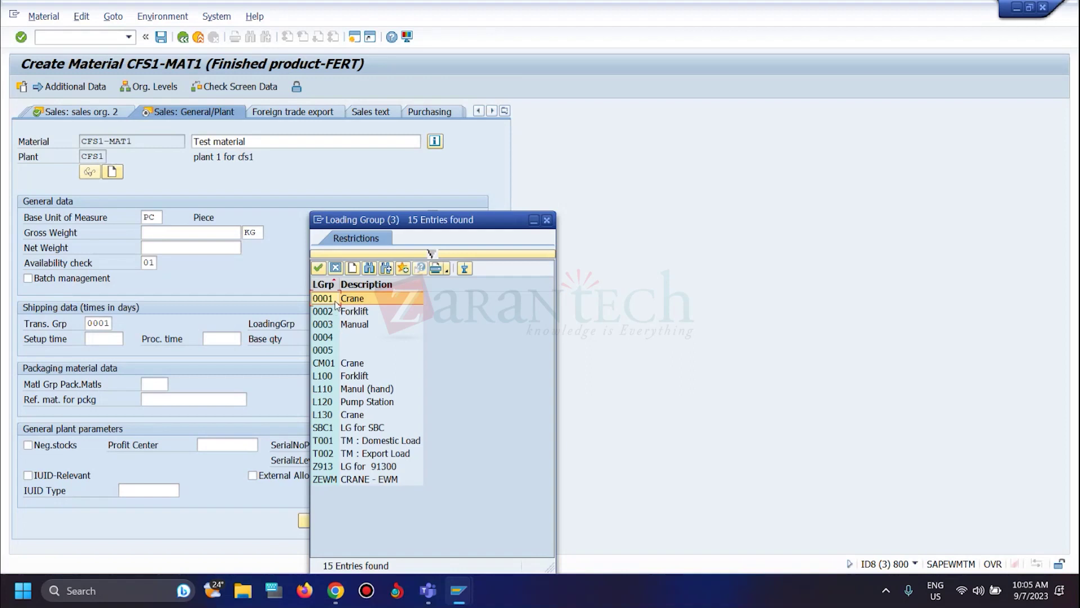
{"action": "double_click", "coordinate": [335, 303]}
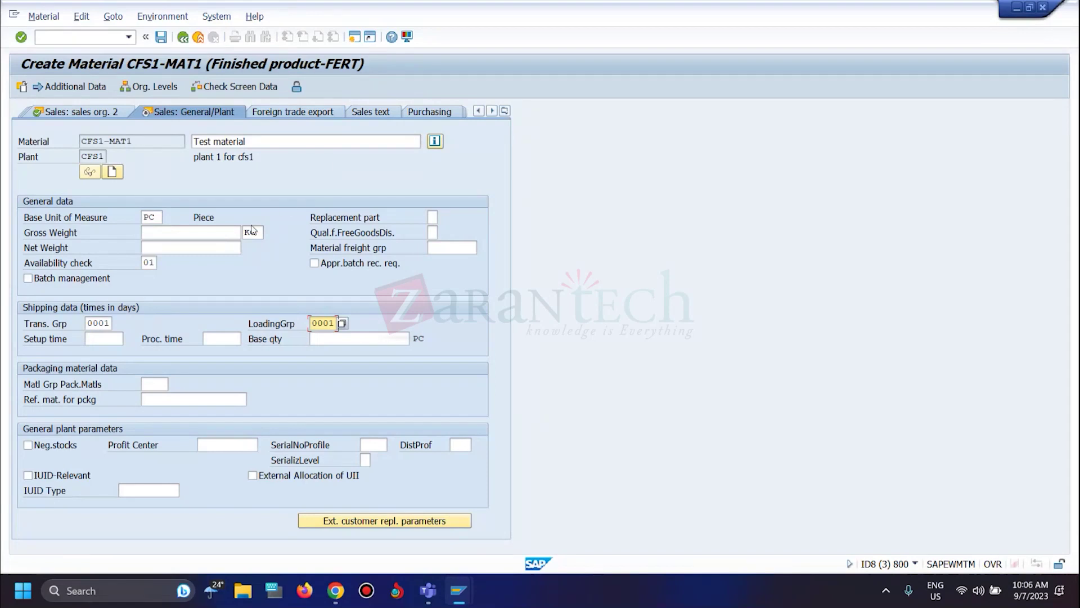
- Set valuation class 7920 (Finished products) in the Accounting 1 view, accept the price data without a price, and save the material
{"action": "left_click", "coordinate": [505, 111]}
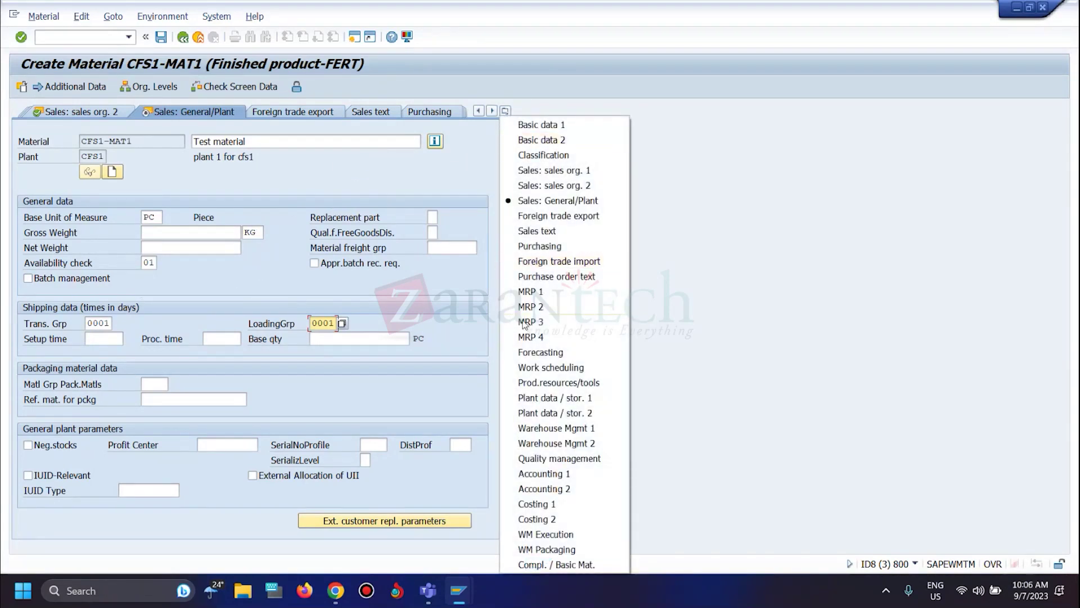
{"action": "left_click", "coordinate": [540, 472]}
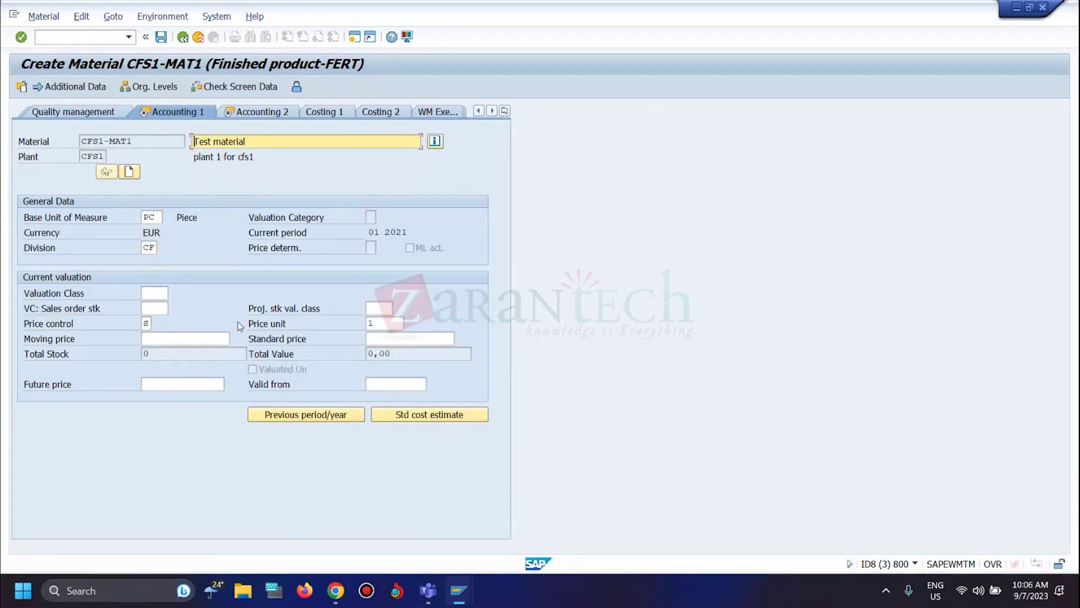
{"action": "left_click", "coordinate": [161, 293]}
{"action": "left_click", "coordinate": [173, 294]}
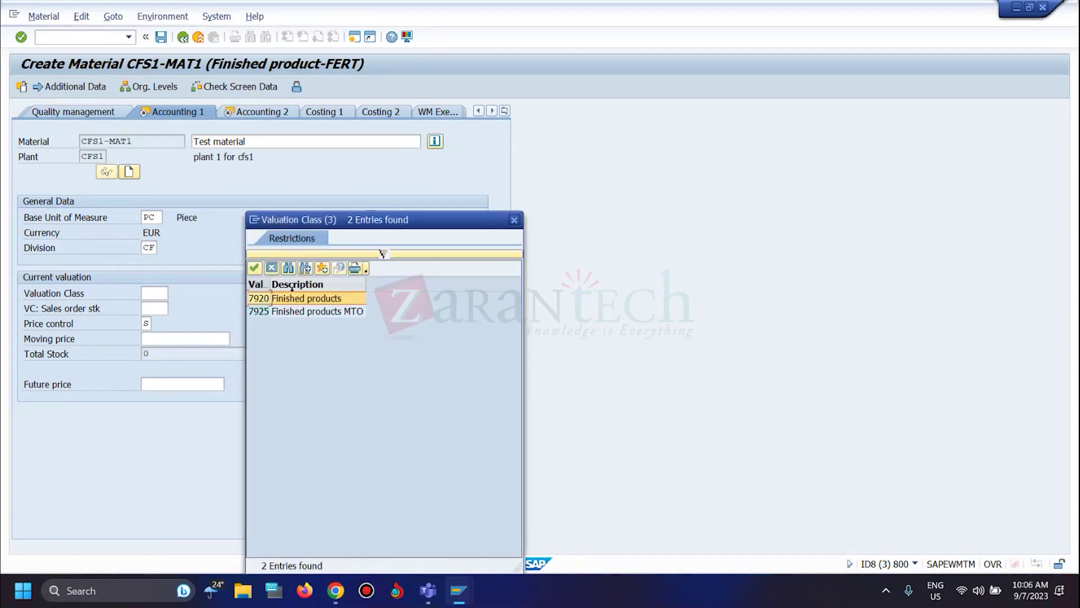
{"action": "double_click", "coordinate": [277, 303]}
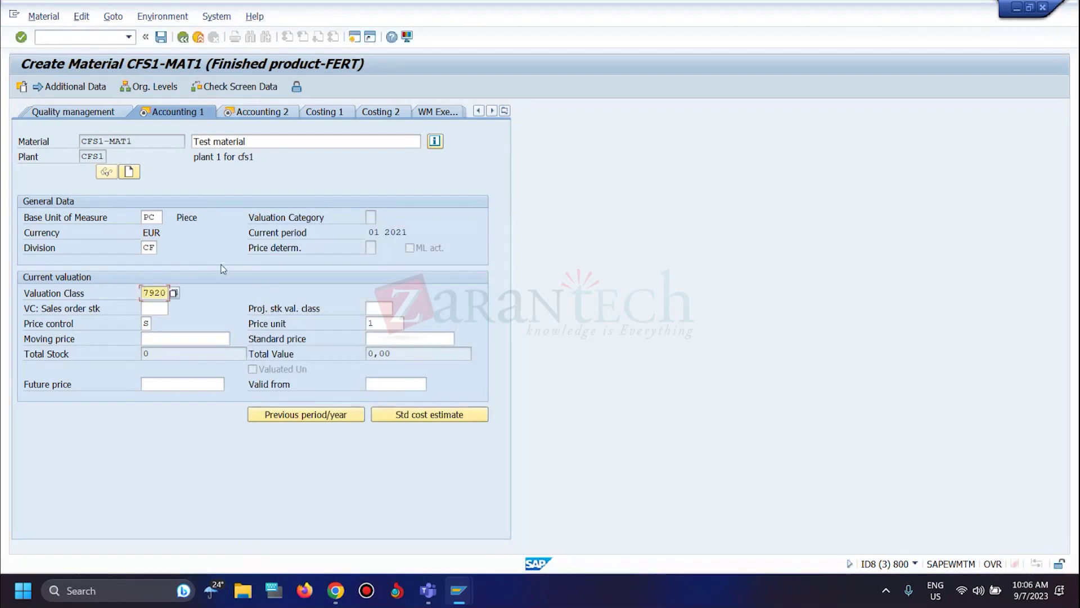
{"action": "key", "text": "Return"}
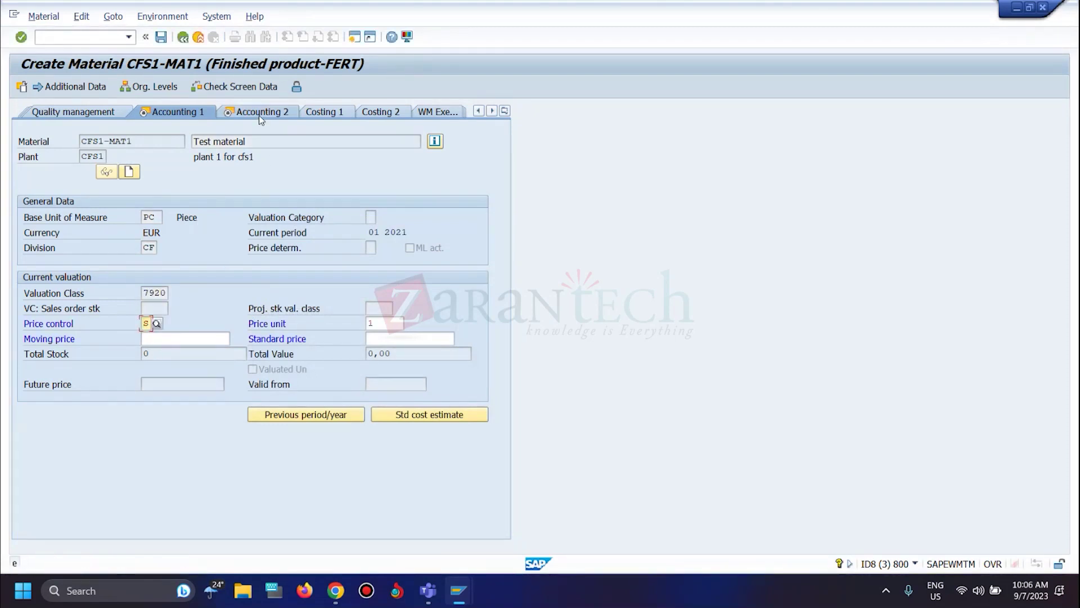
{"action": "key", "text": "Return"}
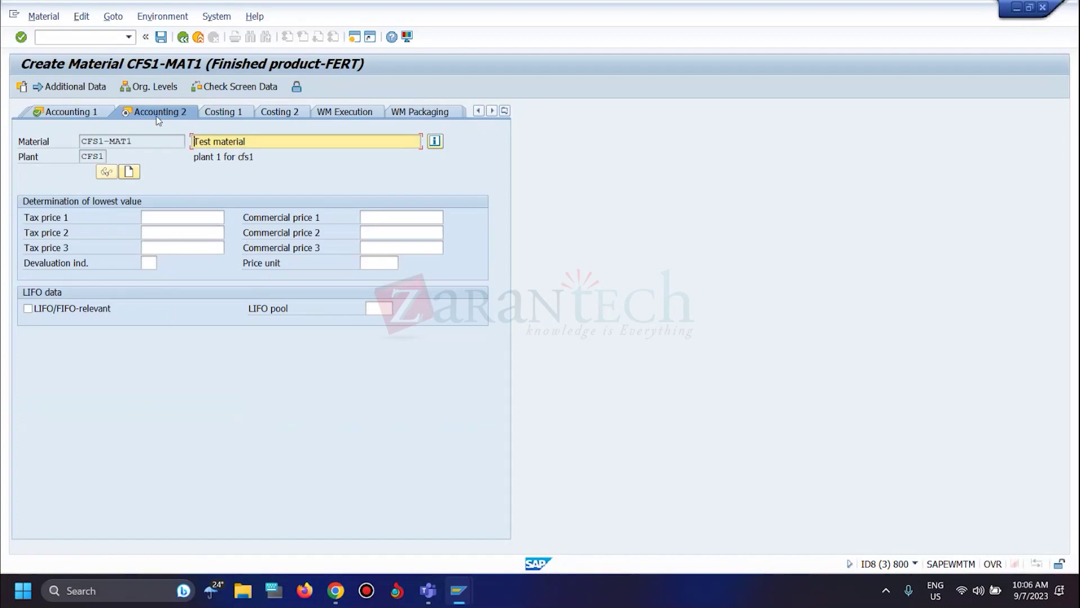
{"action": "left_click", "coordinate": [161, 37]}
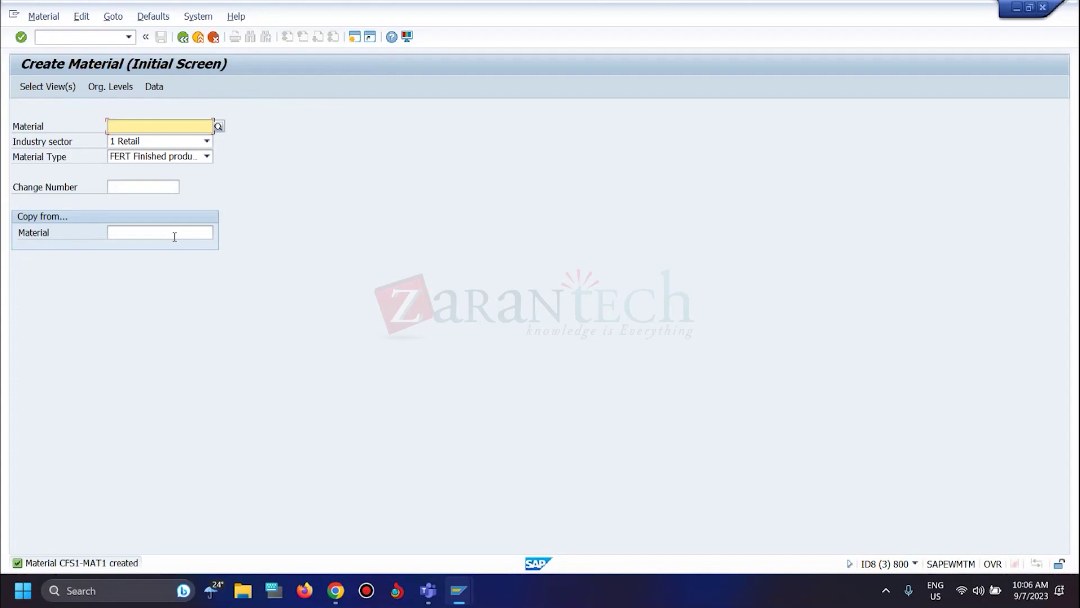
- Open the initial screen for changing a material and copy the material number CFS1-MAT1
{"action": "left_click", "coordinate": [44, 16]}
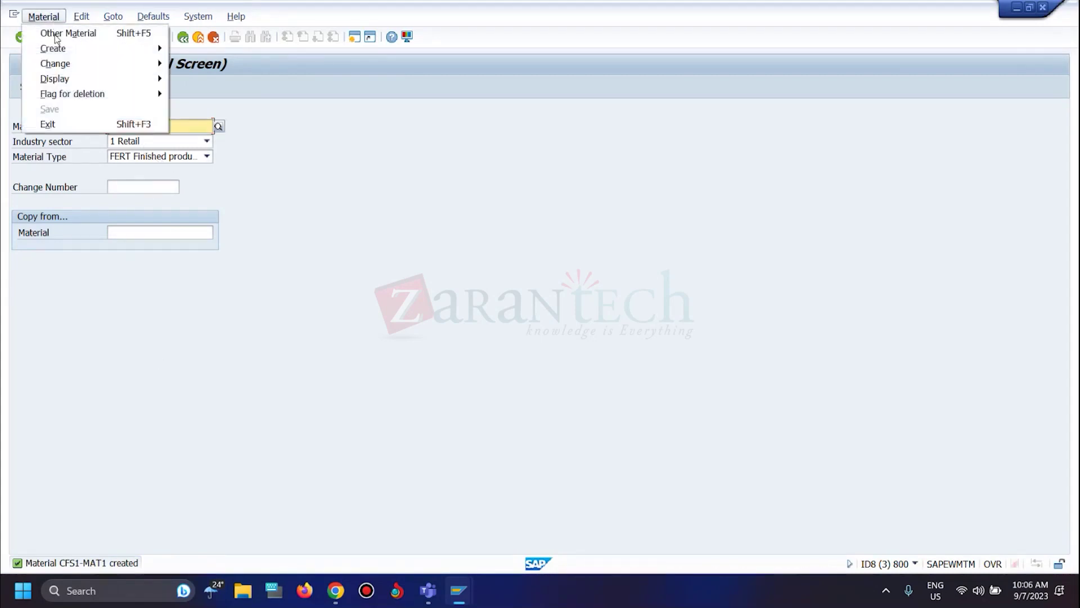
{"action": "mouse_move", "coordinate": [62, 66]}
{"action": "left_click", "coordinate": [197, 63]}
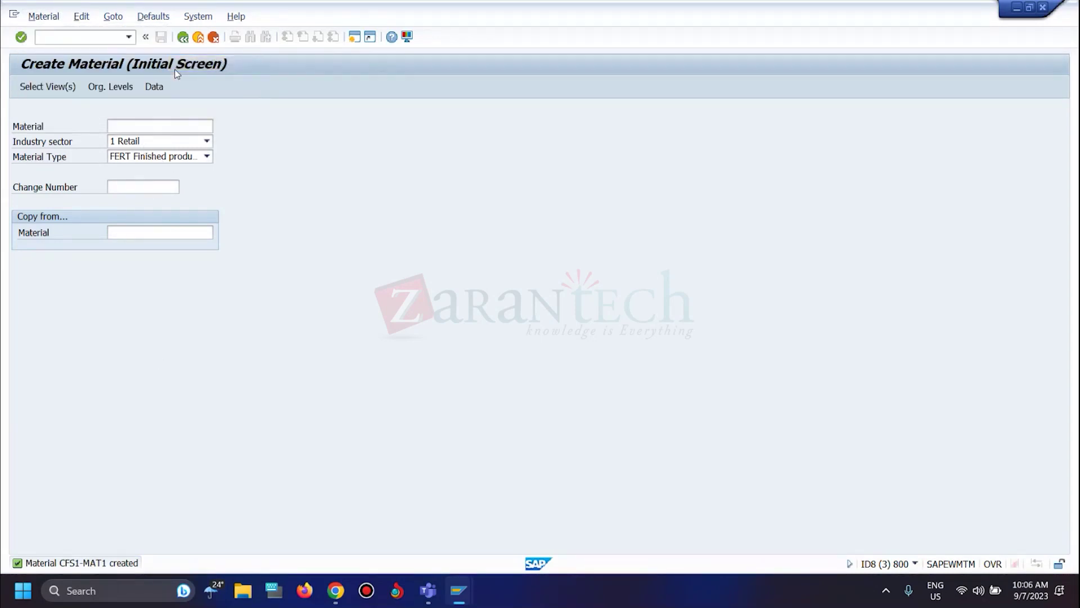
{"action": "left_click_drag", "start_coordinate": [167, 126], "coordinate": [98, 125]}
{"action": "key", "text": "ctrl+c"}
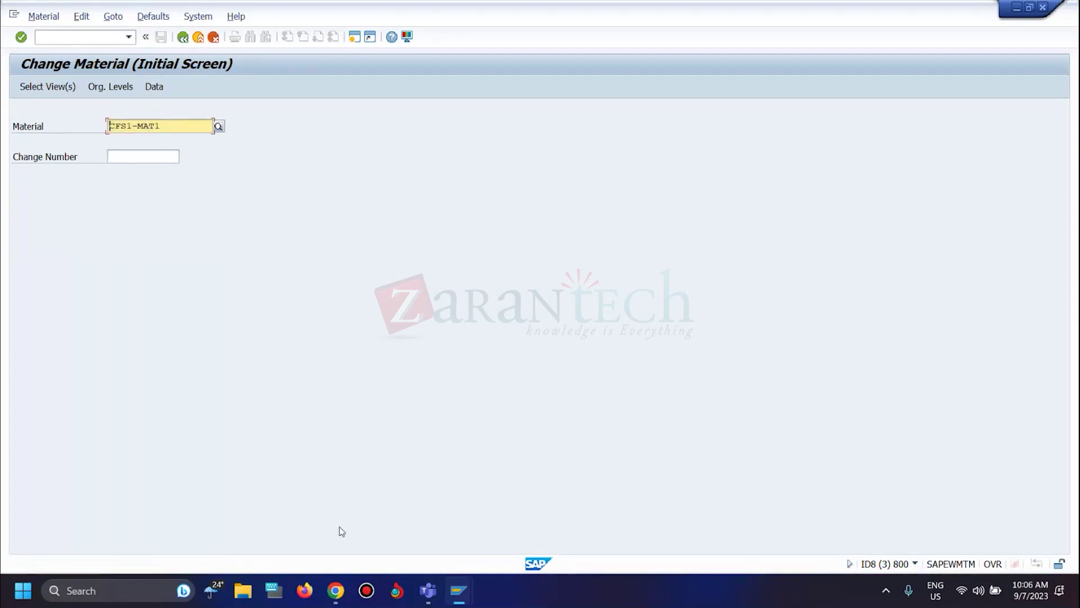
- In the Google Sheets spreadsheet, record "material" in C17 with source value CFS1-MAT1 in D17, and return to SAP
{"action": "left_click", "coordinate": [335, 589]}
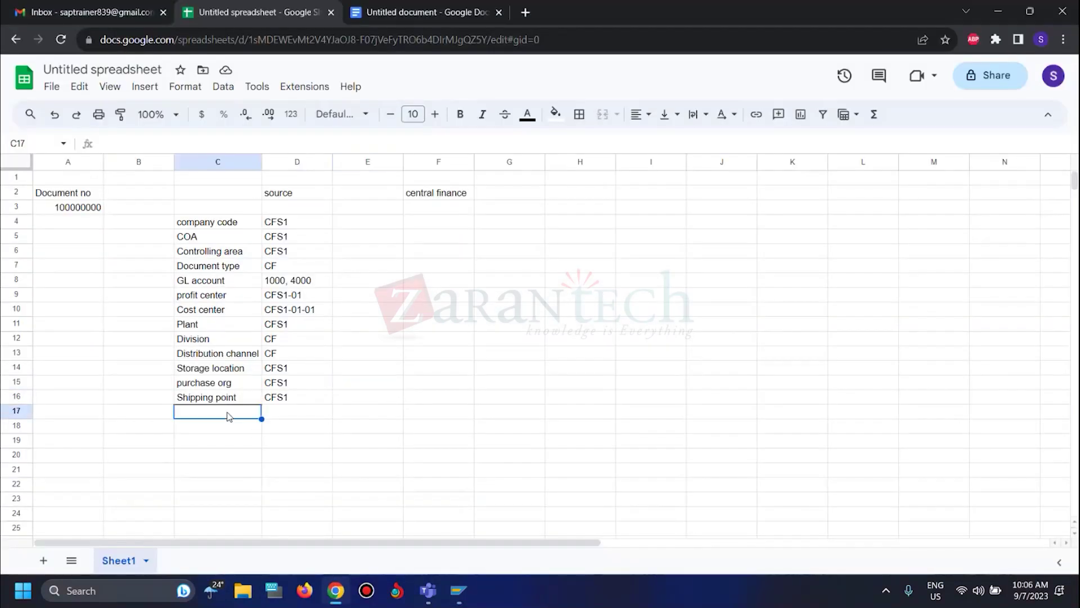
{"action": "type", "text": "material"}
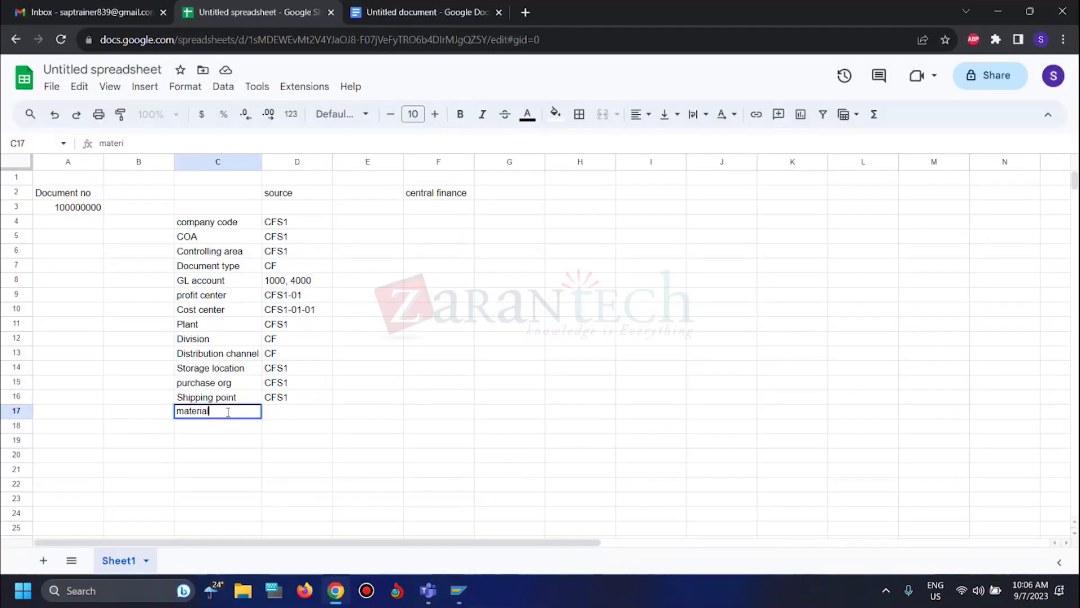
{"action": "left_click", "coordinate": [285, 417]}
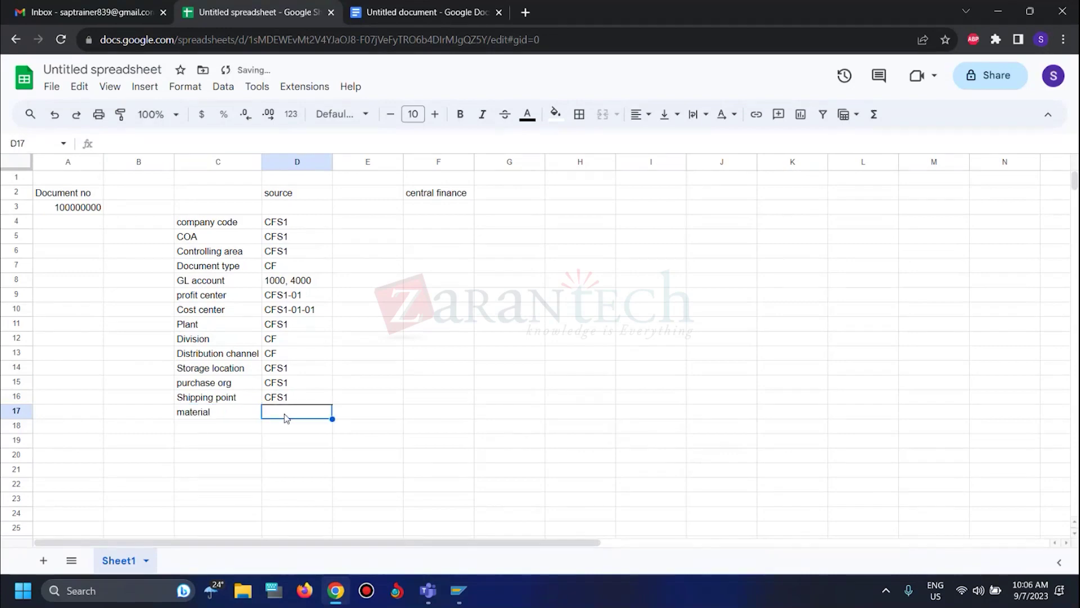
{"action": "key", "text": "ctrl+v"}
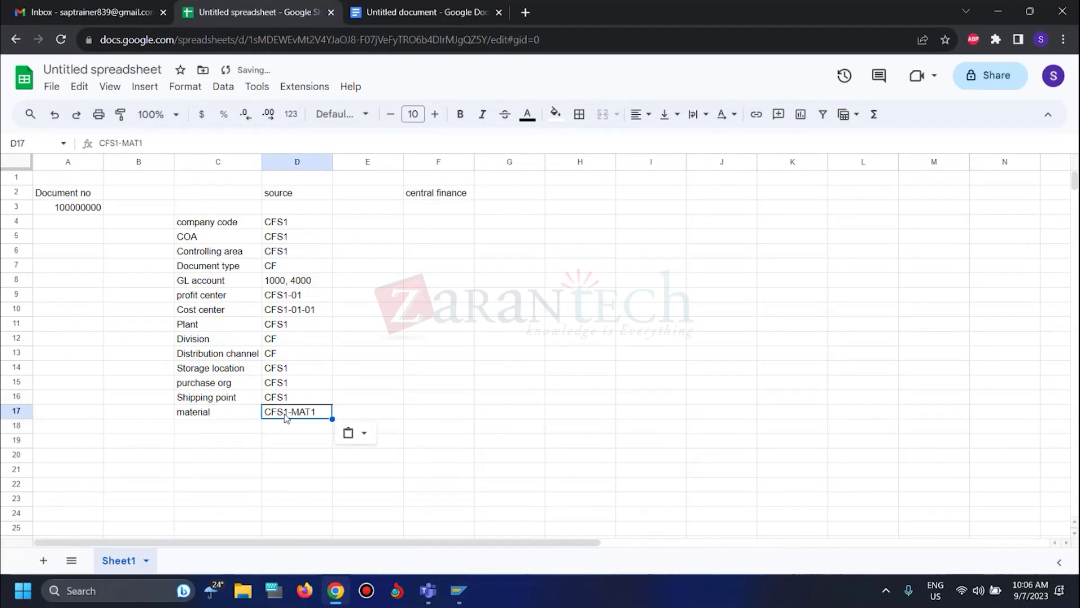
{"action": "key", "text": "alt+Tab"}
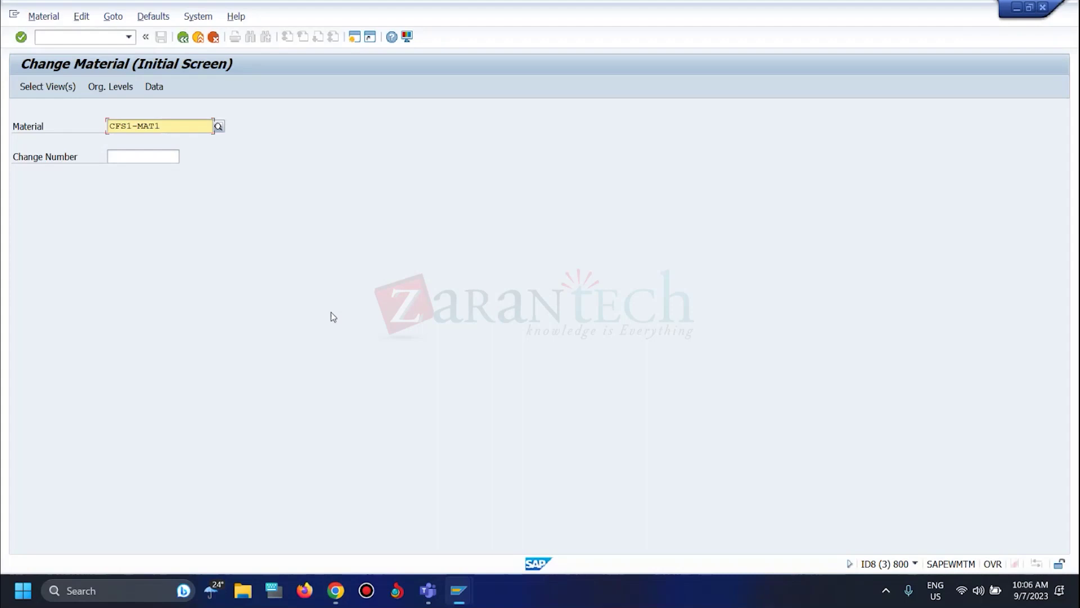